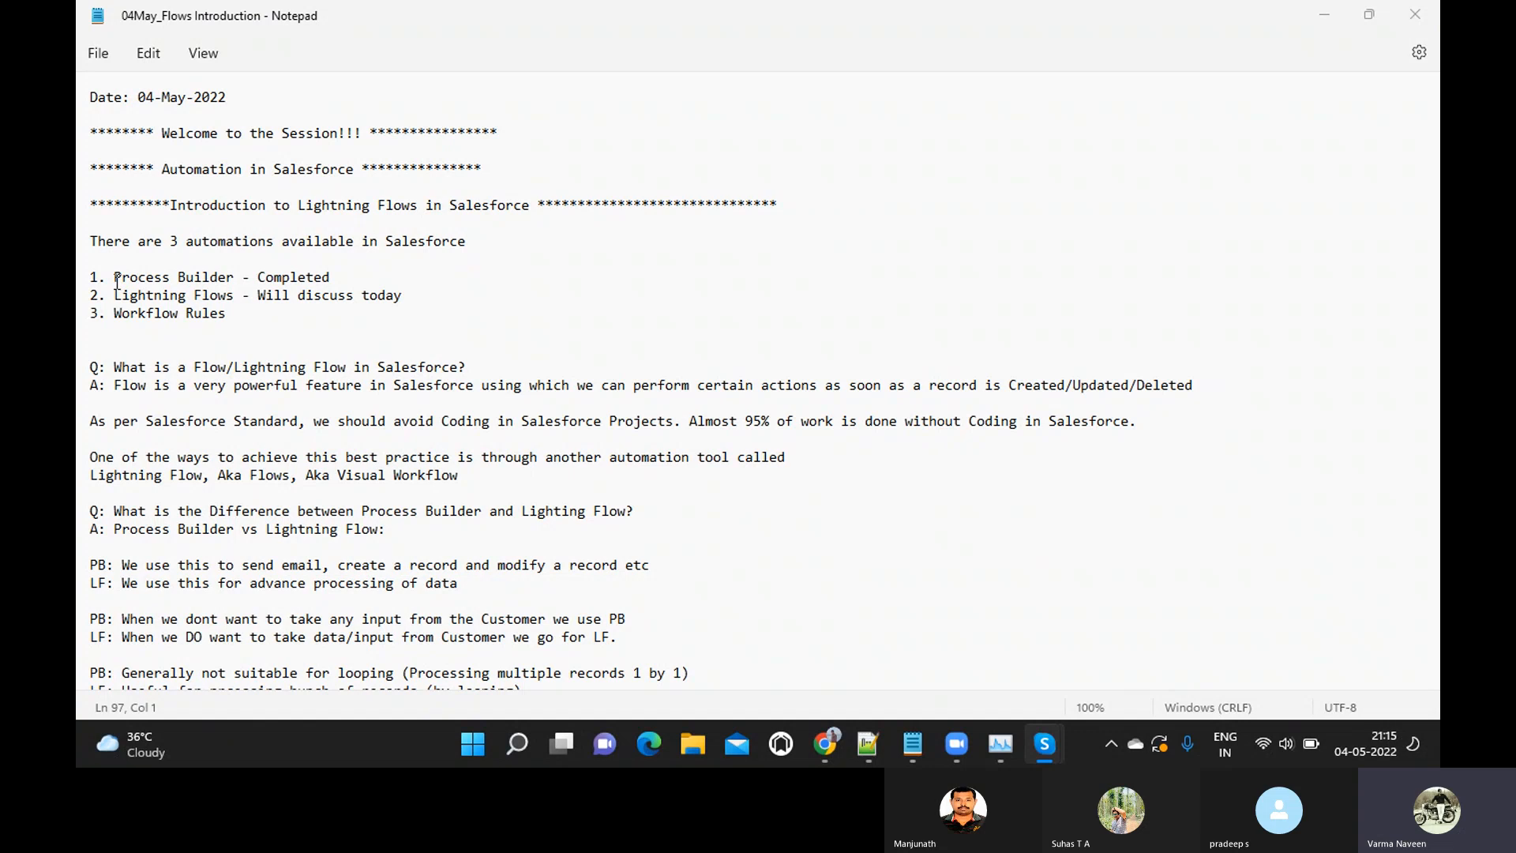
Review the list of three Salesforce automations and the Lightning Flow definition, highlighting Process Builder, the question and the word Deleted
drag(117, 280, 331, 286)
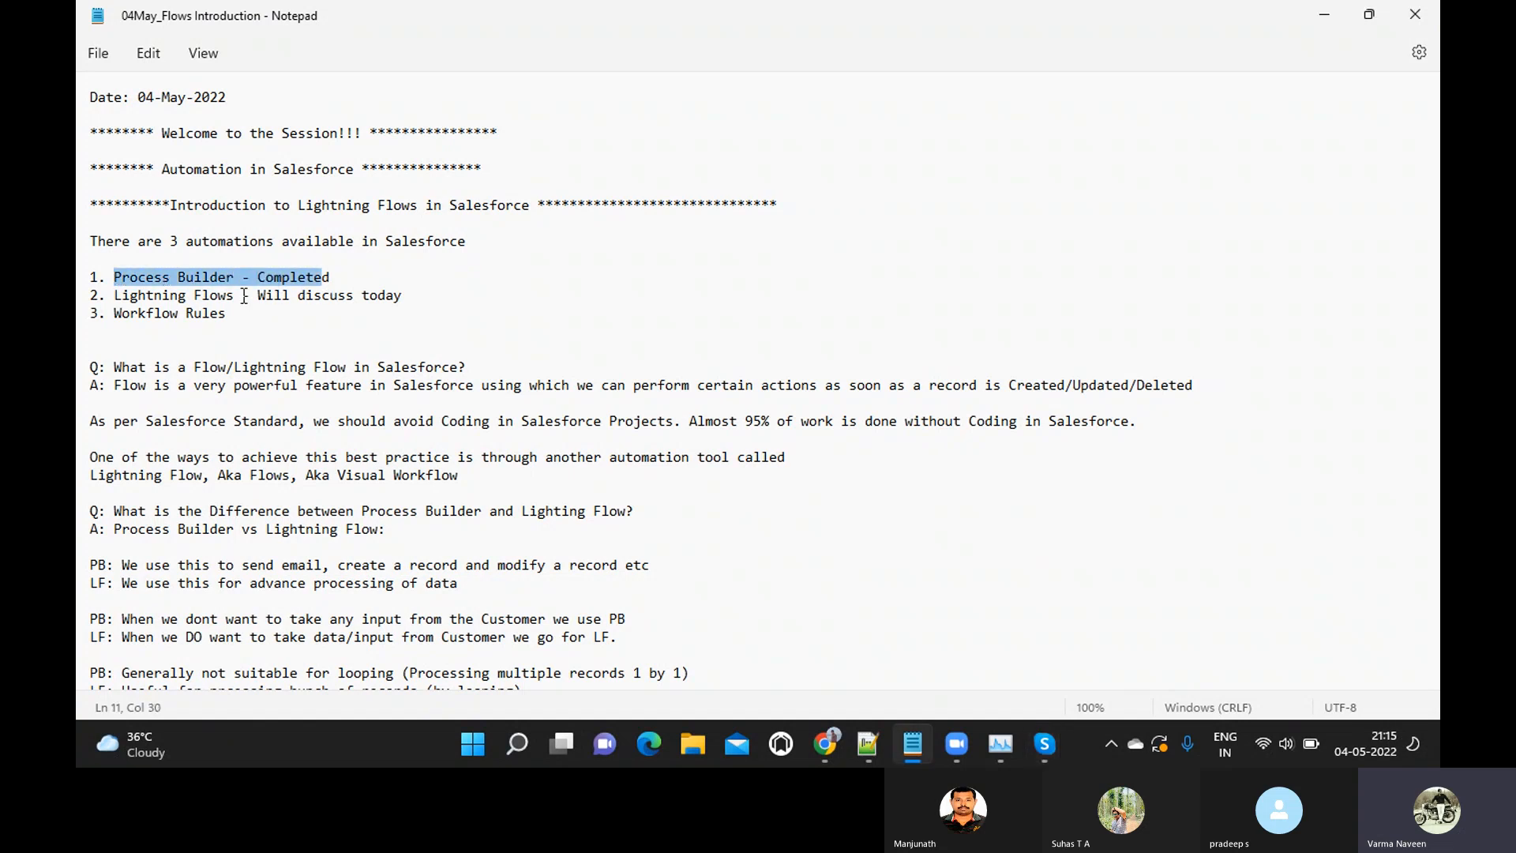
click(131, 296)
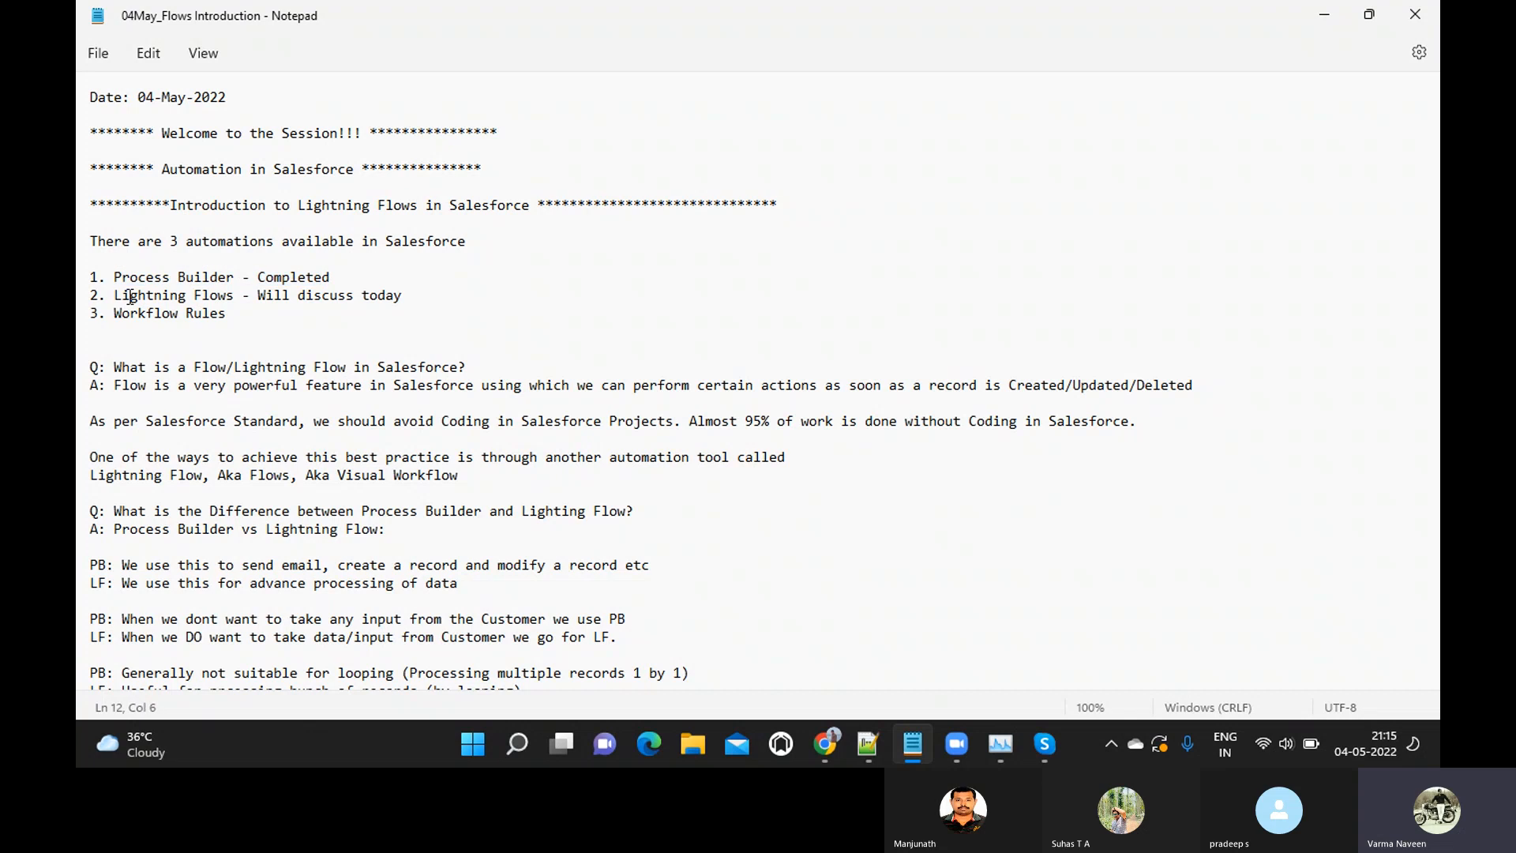
click(116, 386)
click(114, 367)
drag(113, 367, 472, 366)
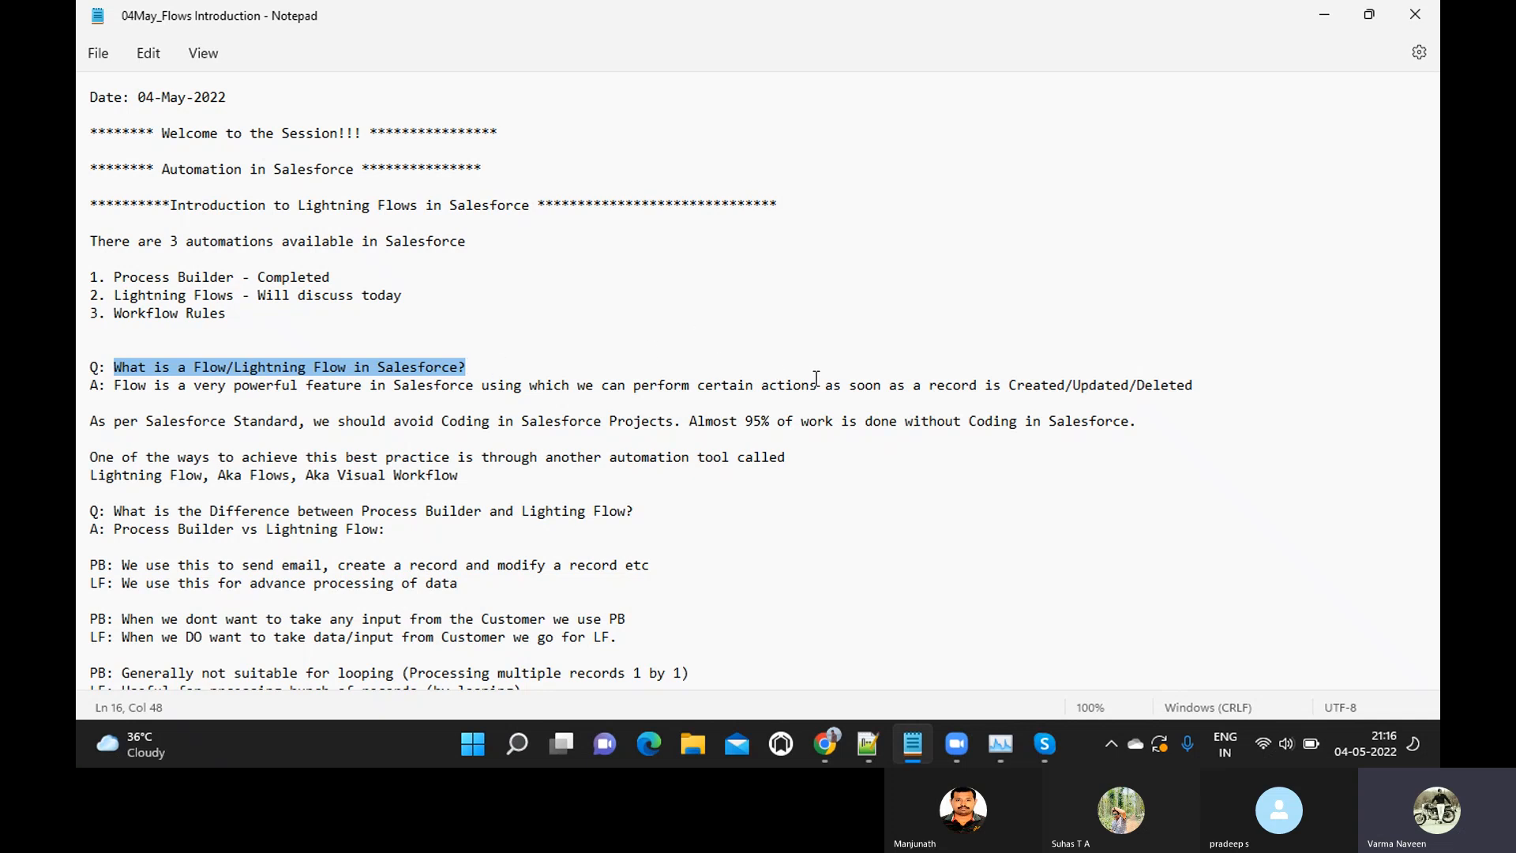
drag(824, 385, 1201, 387)
double_click(1163, 387)
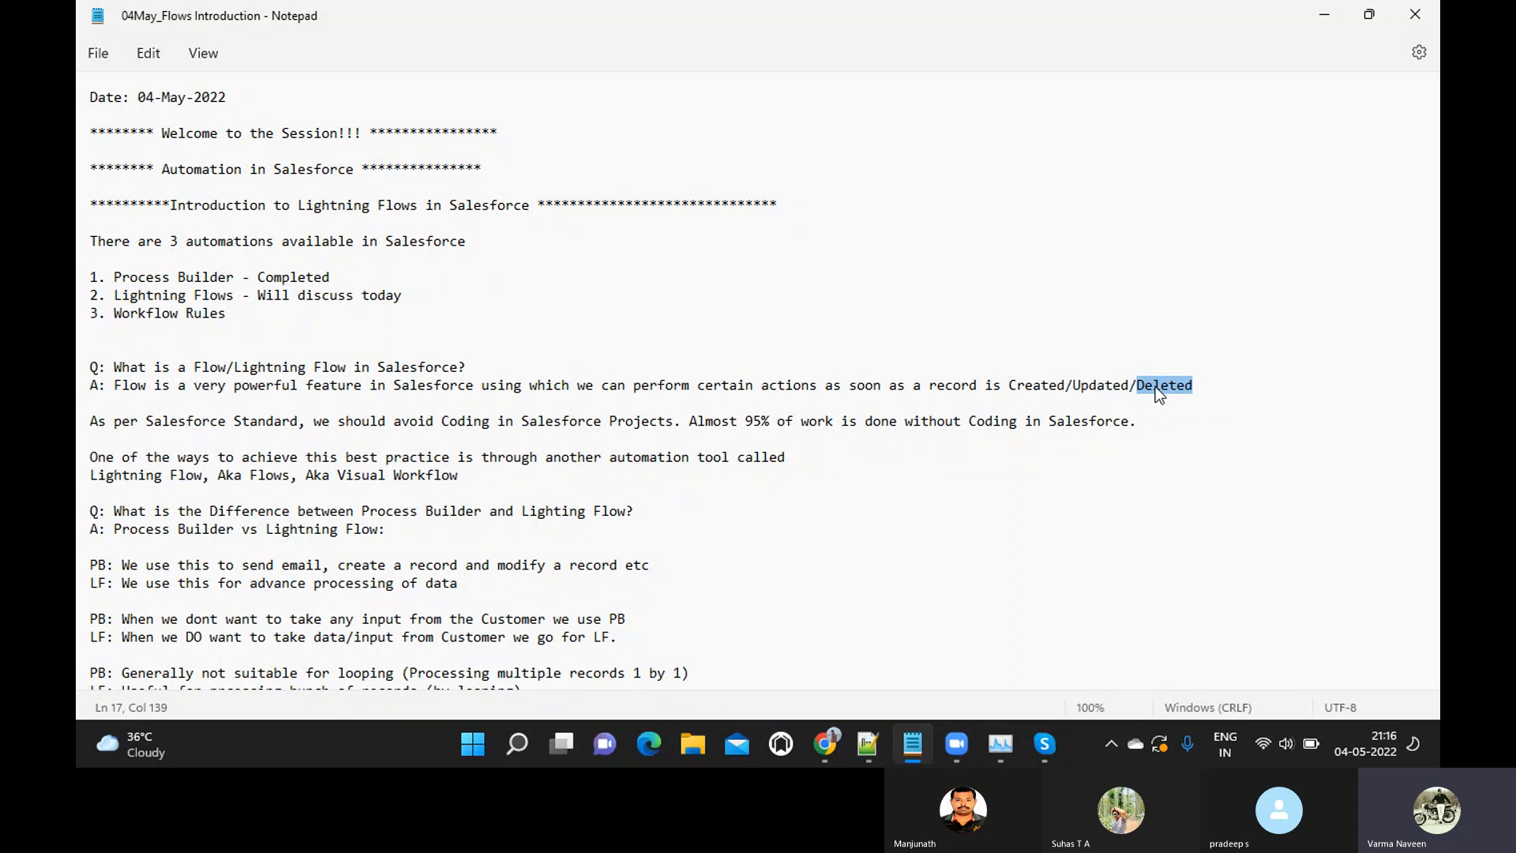
click(115, 276)
drag(115, 277, 332, 278)
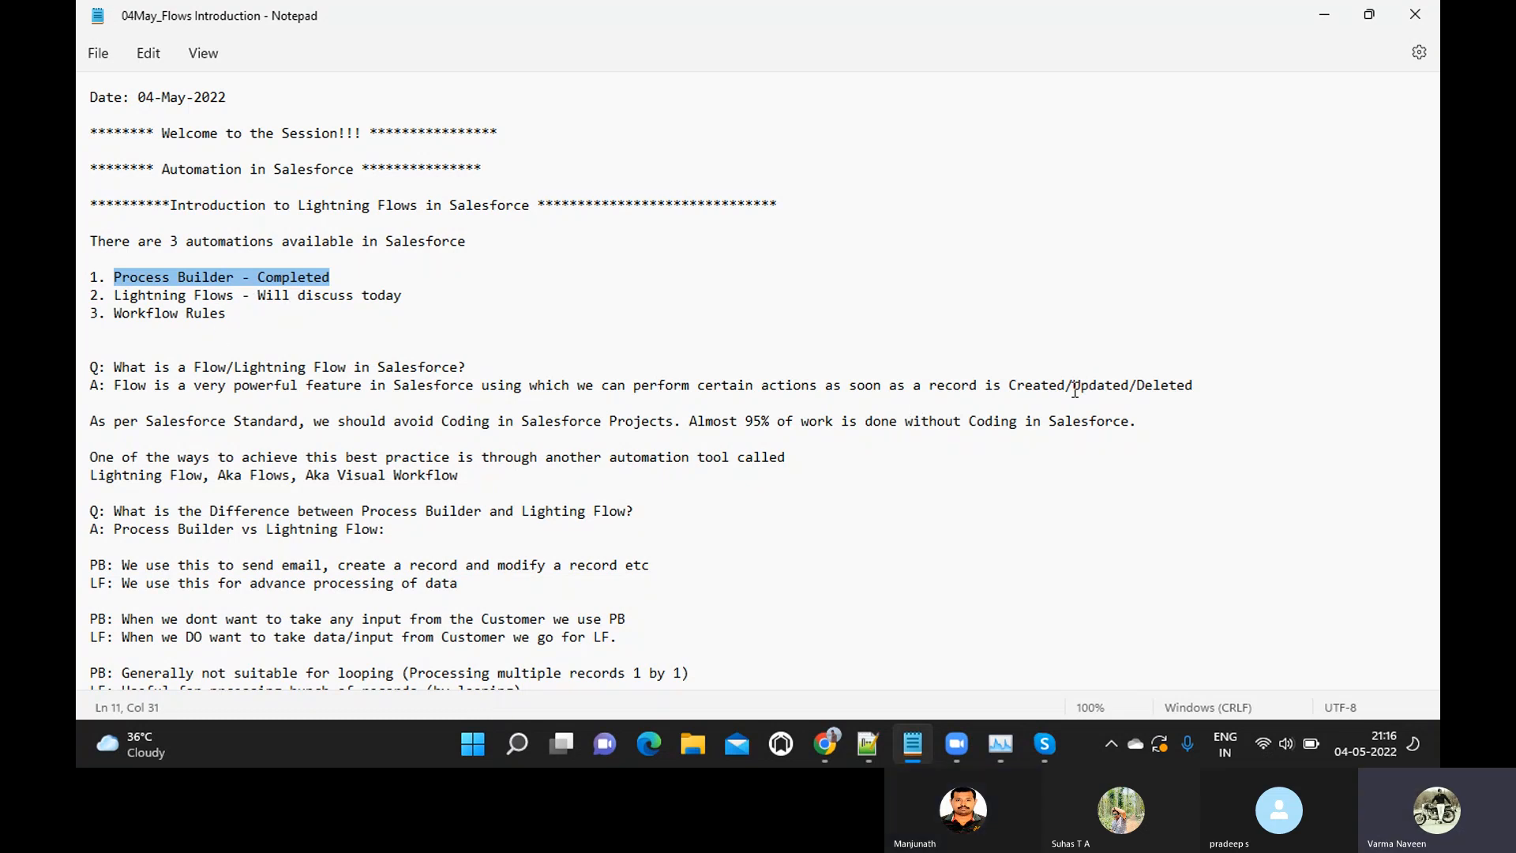
double_click(1183, 387)
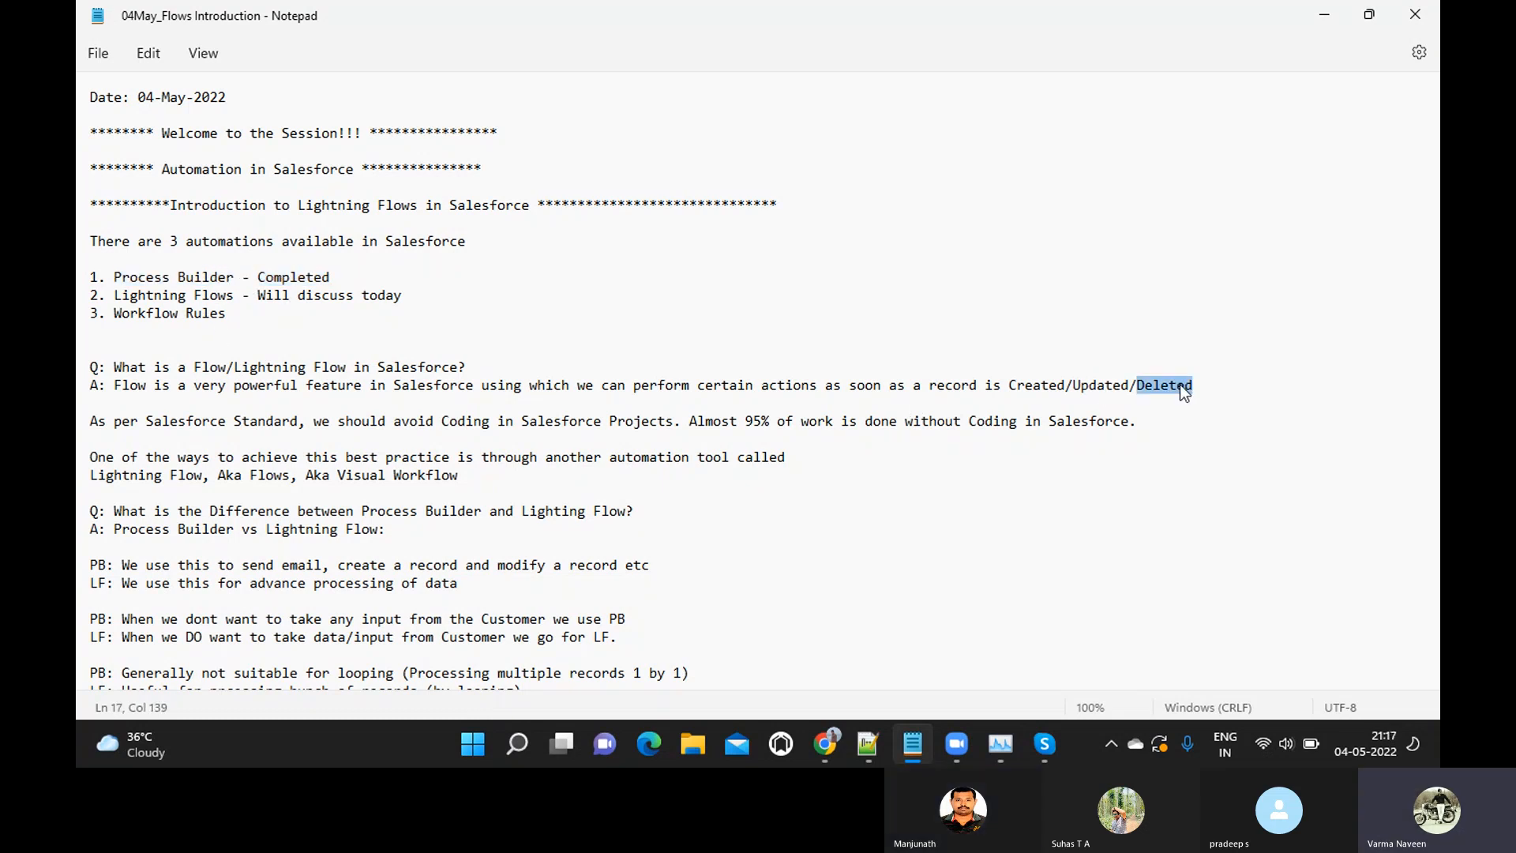
click(629, 386)
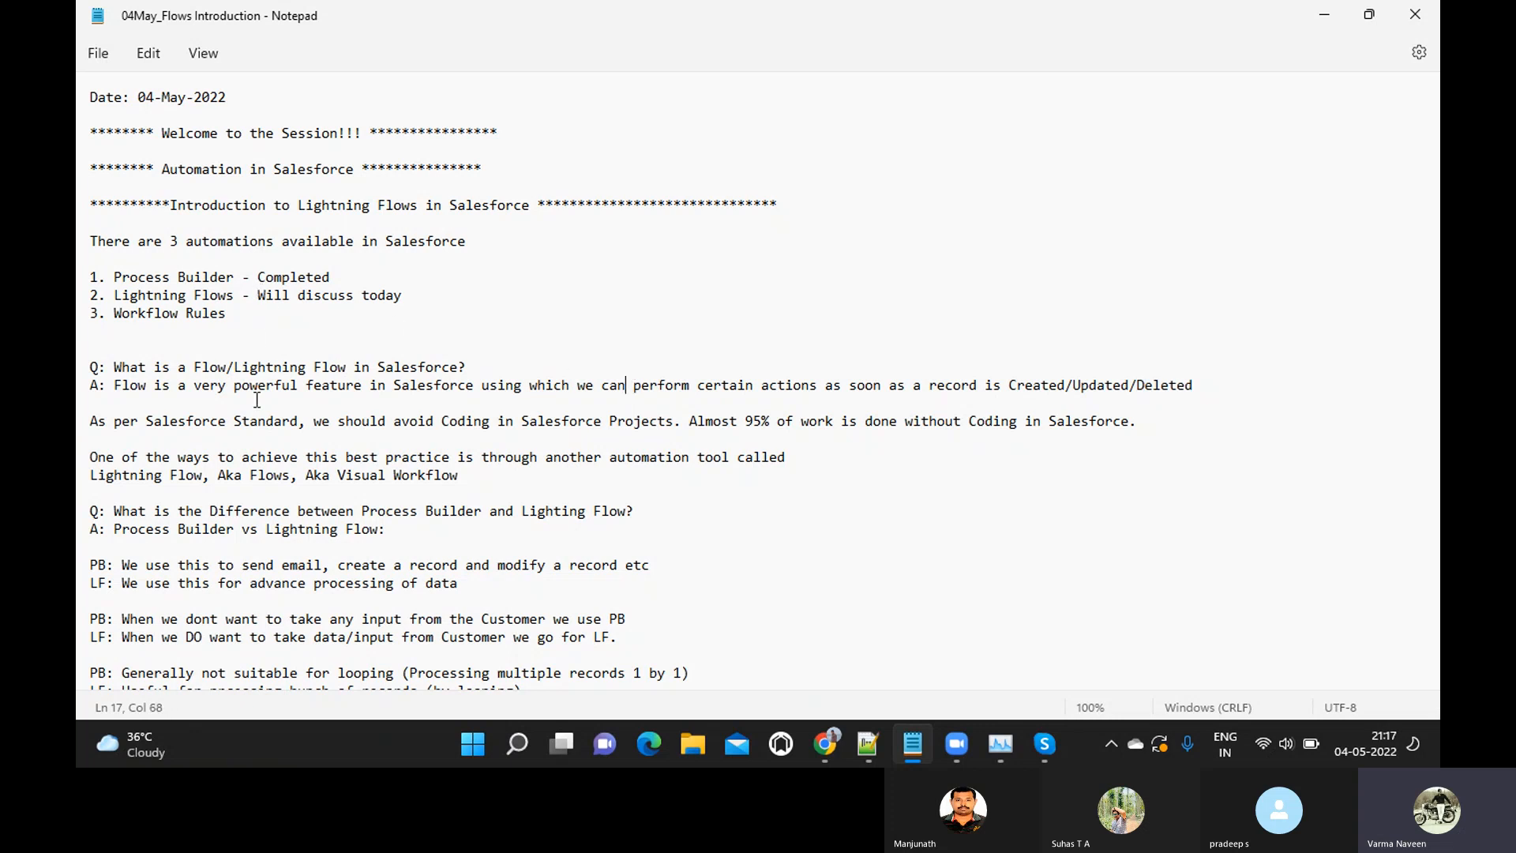
Insert one extra blank line above and one below the "As per Salesforce Standard" paragraph
click(86, 430)
key(Up)
key(Return)
key(Return)
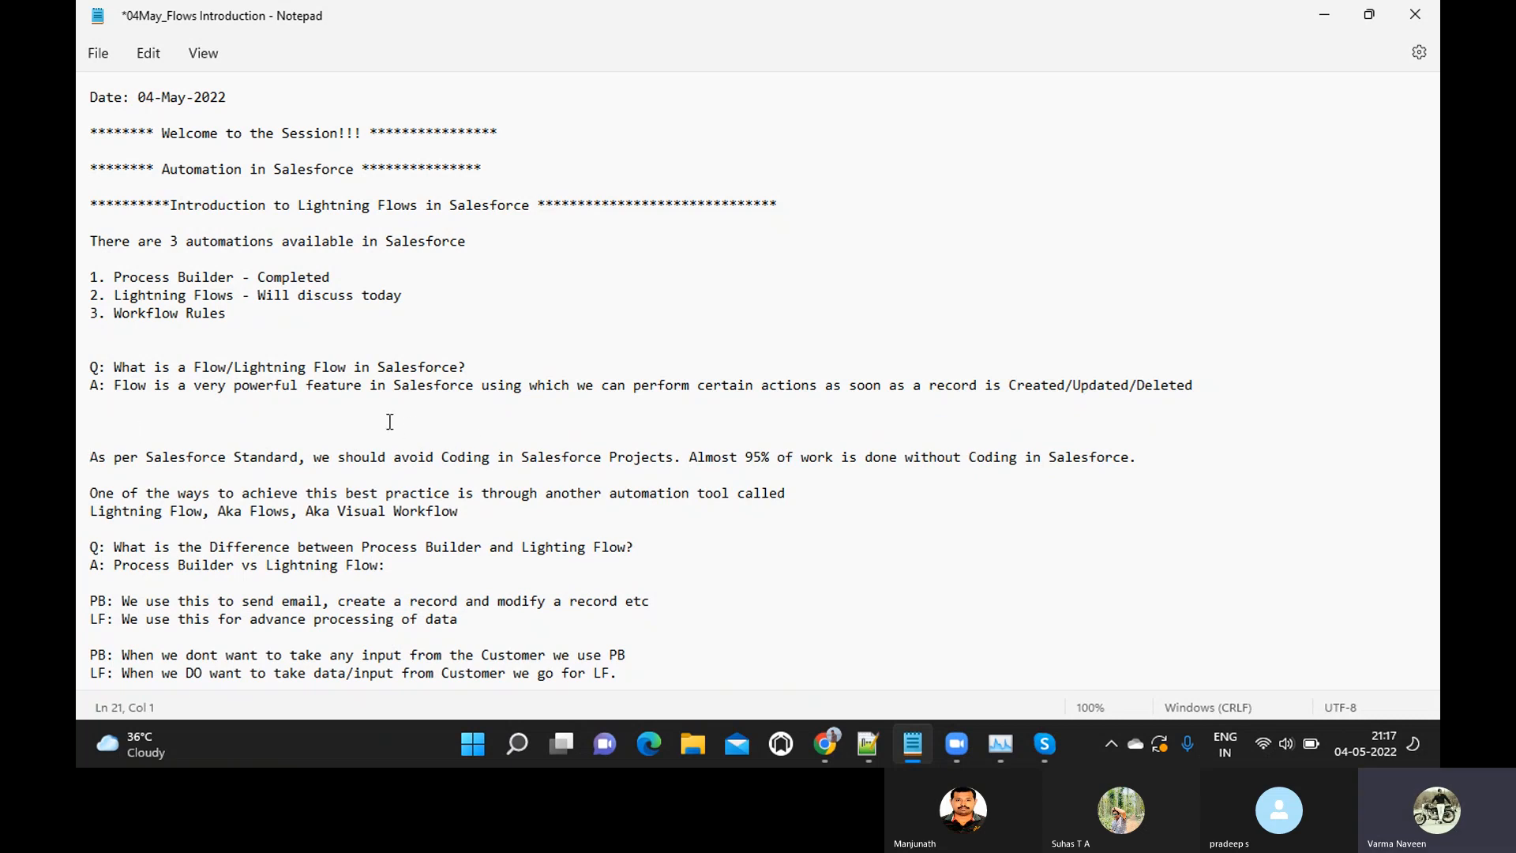
key(BackSpace)
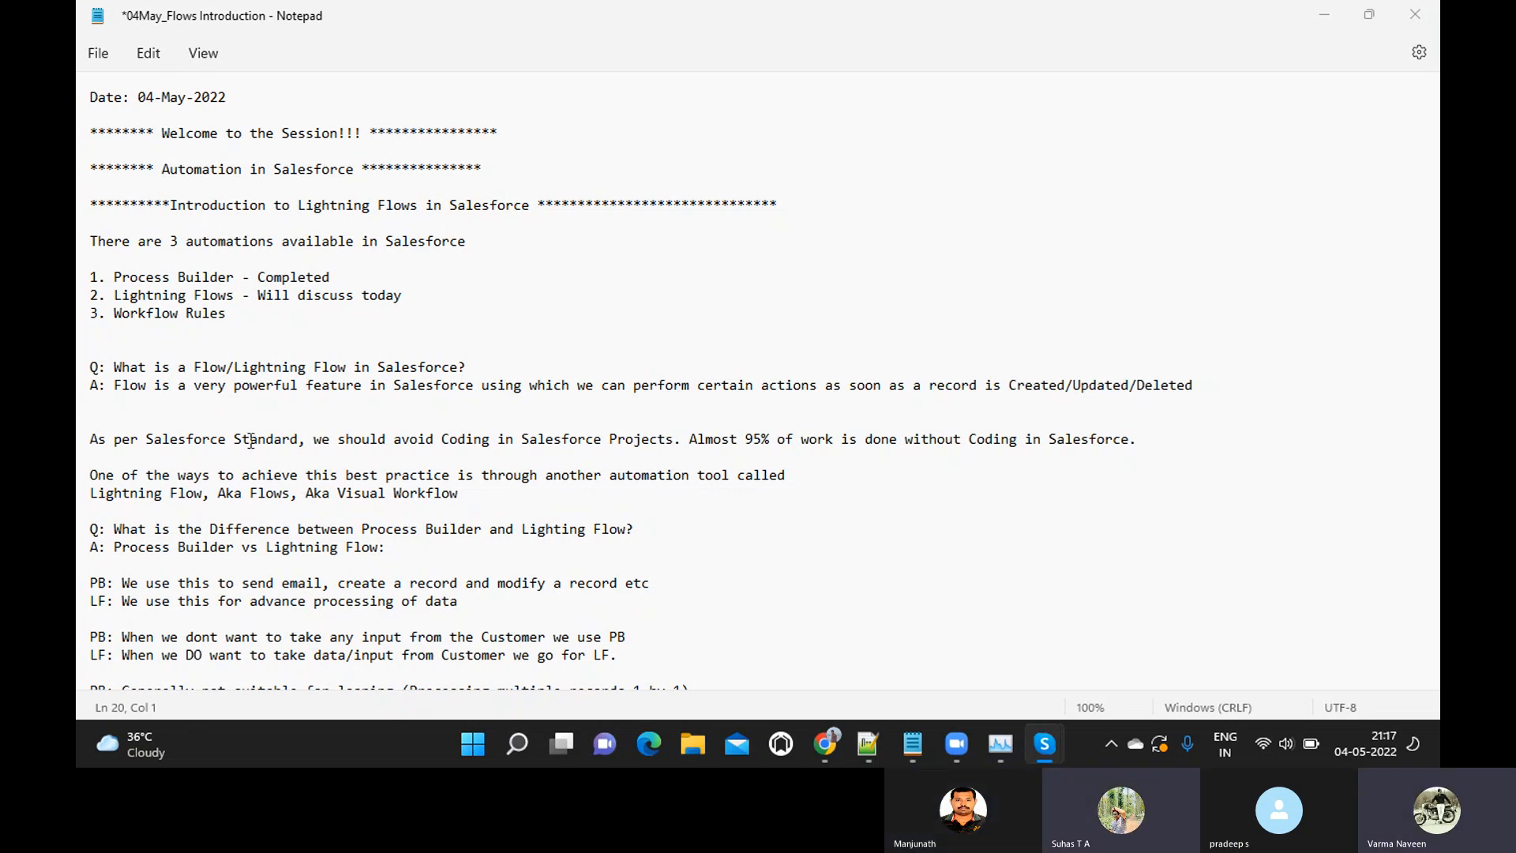
click(467, 462)
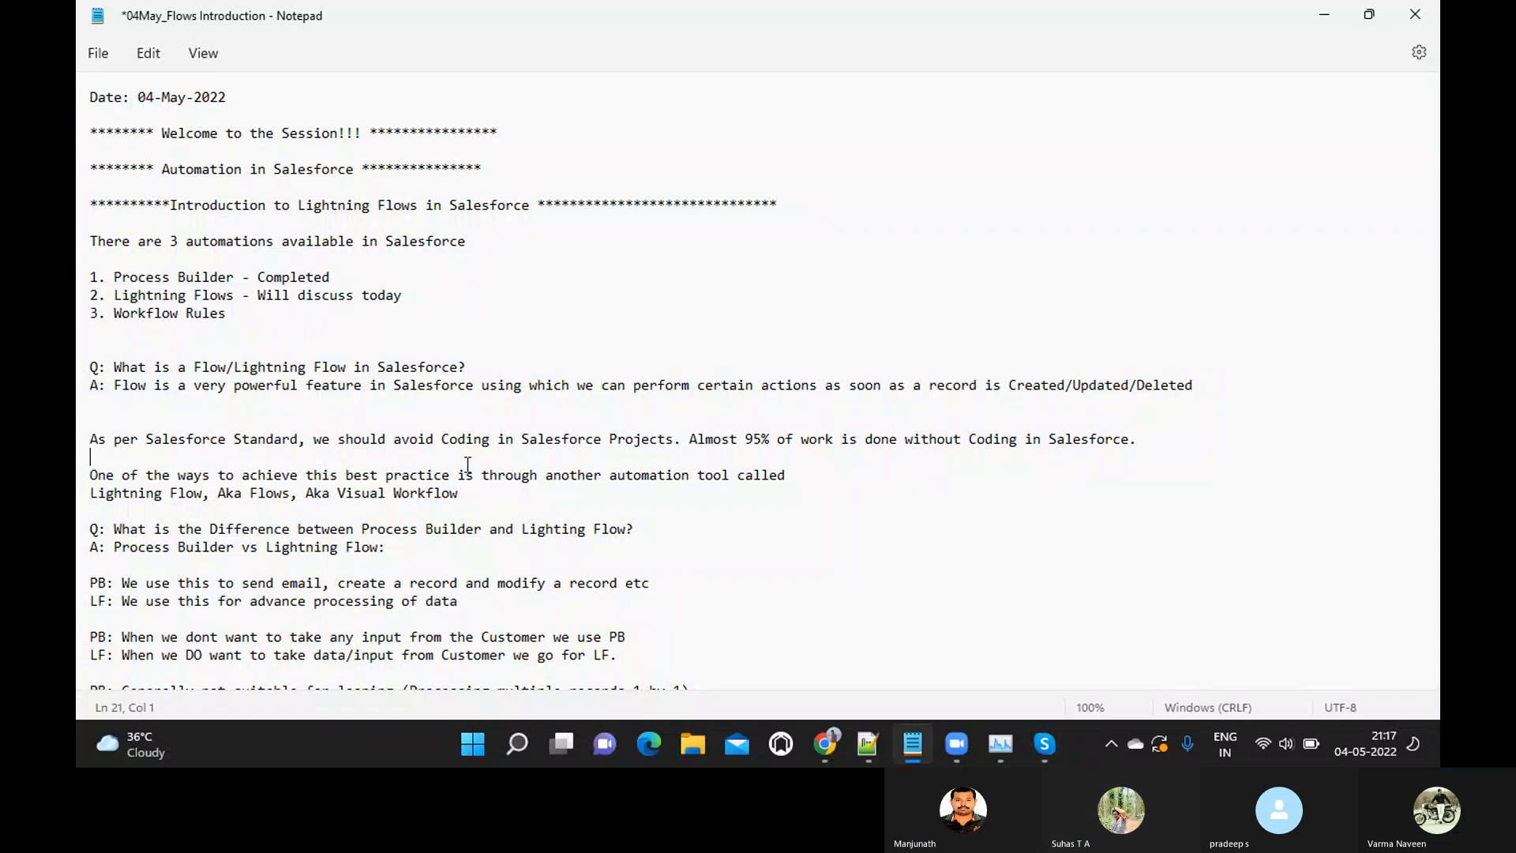
key(Return)
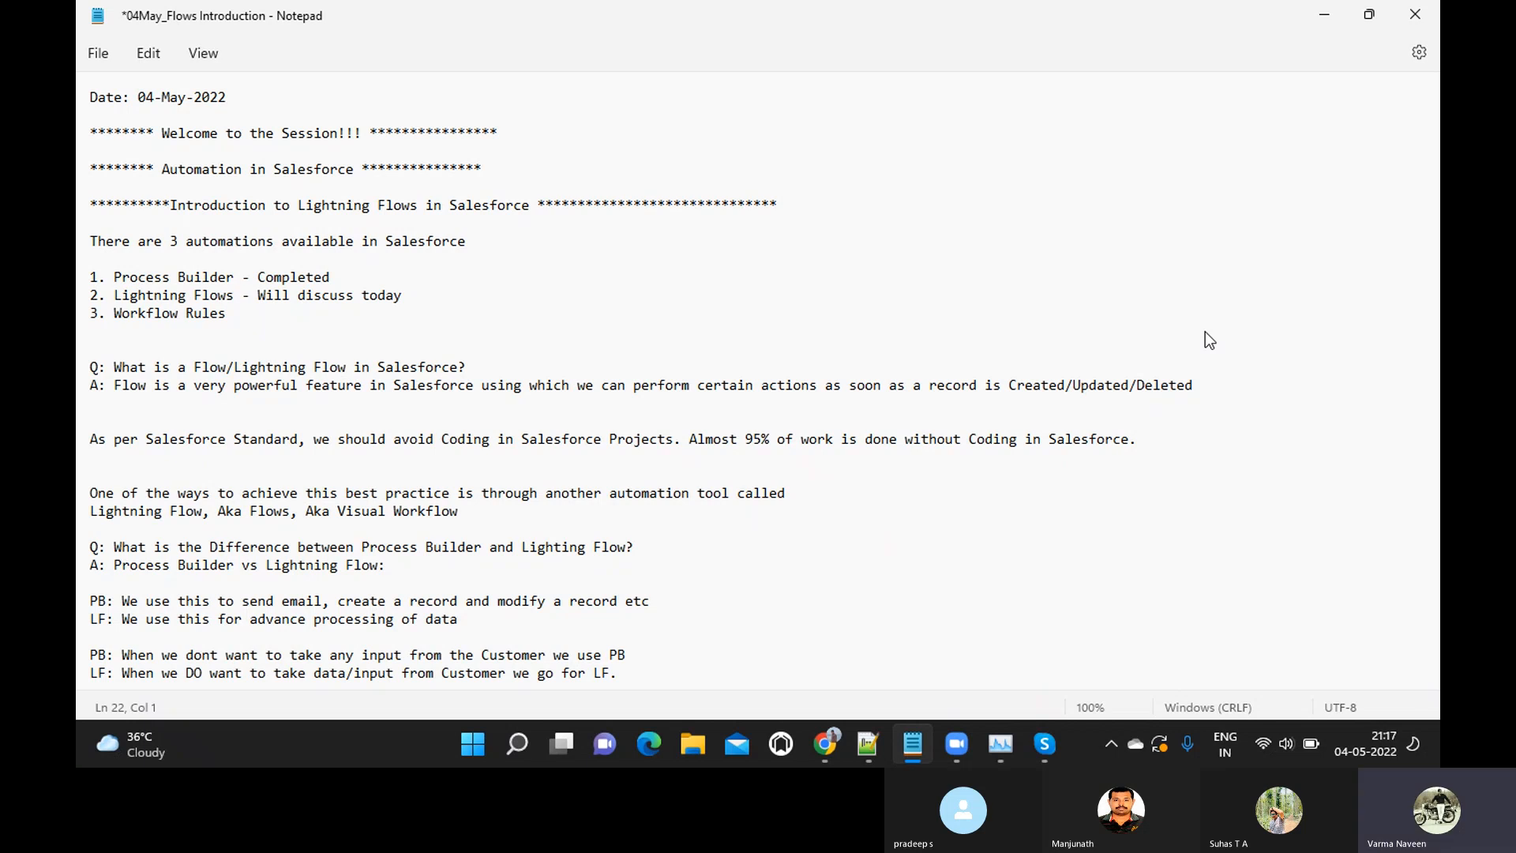
Check the group call window in Skype and return to the "As per Salesforce Standard" paragraph in the Notepad notes
mouse_move(1045, 744)
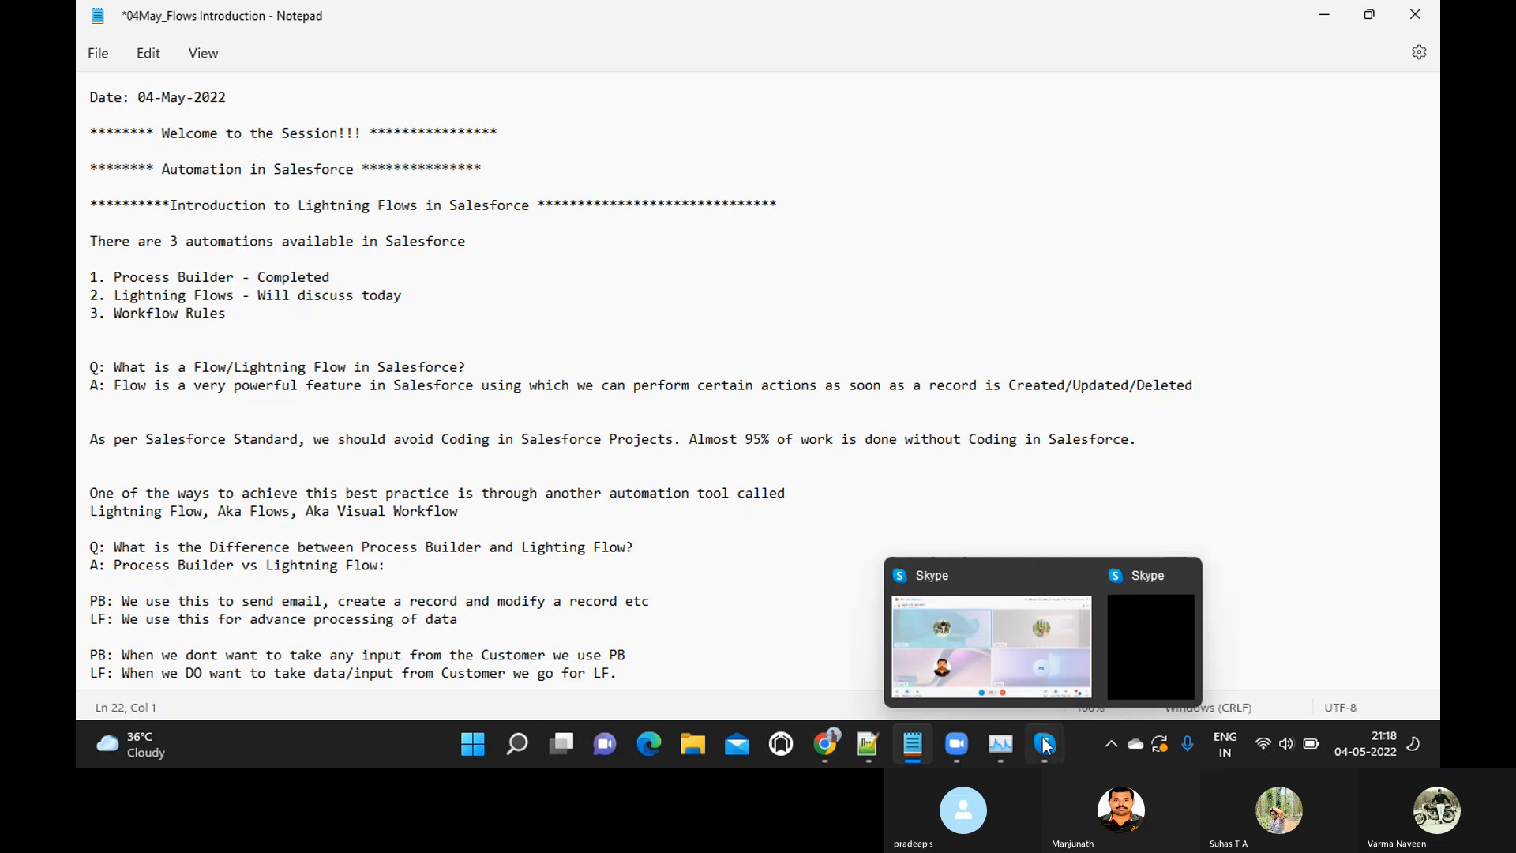
click(1026, 654)
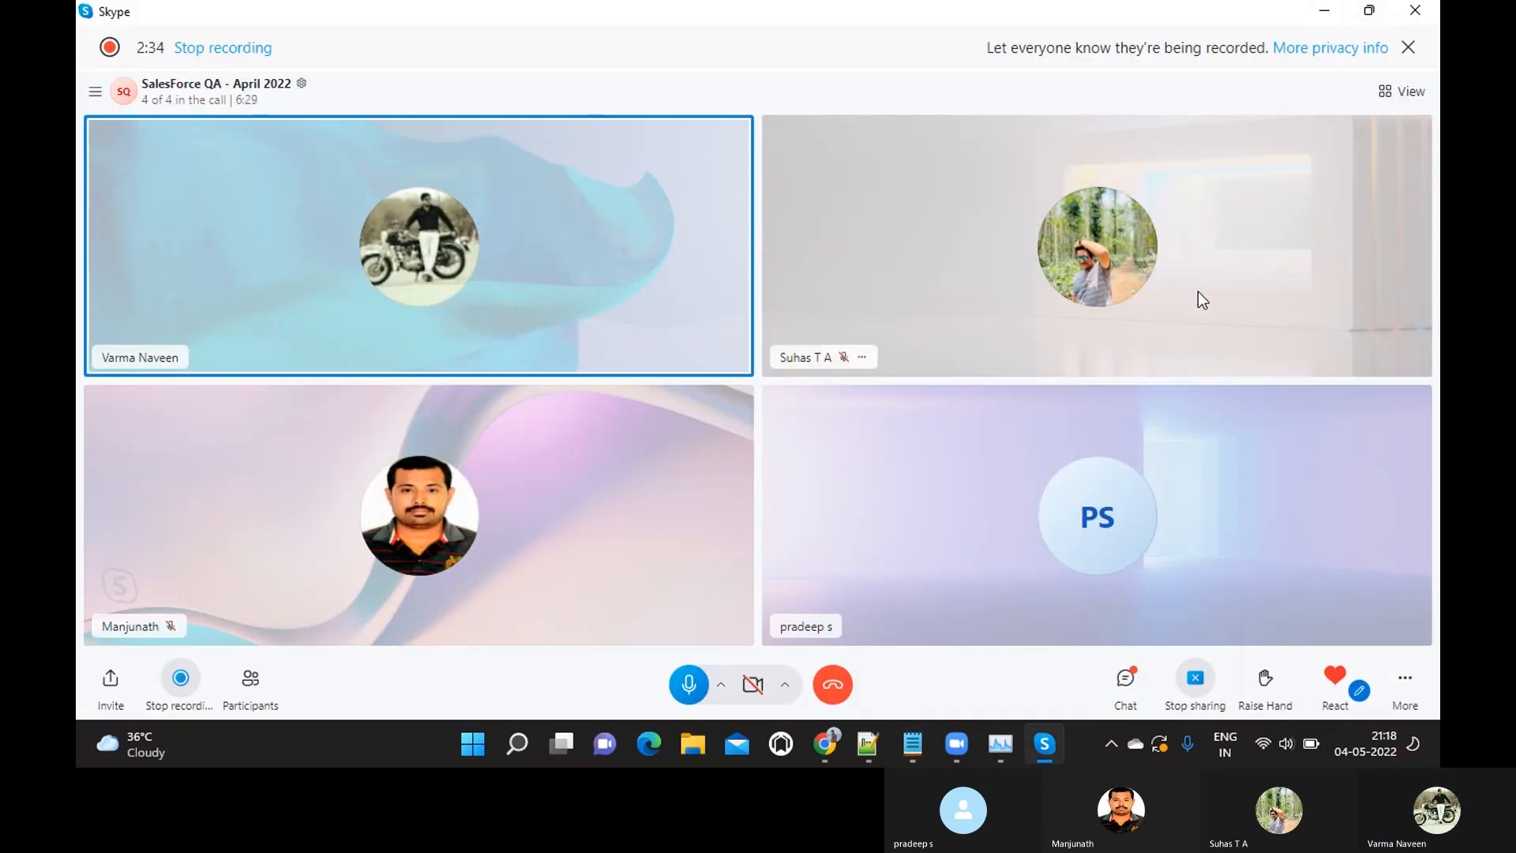
click(1330, 16)
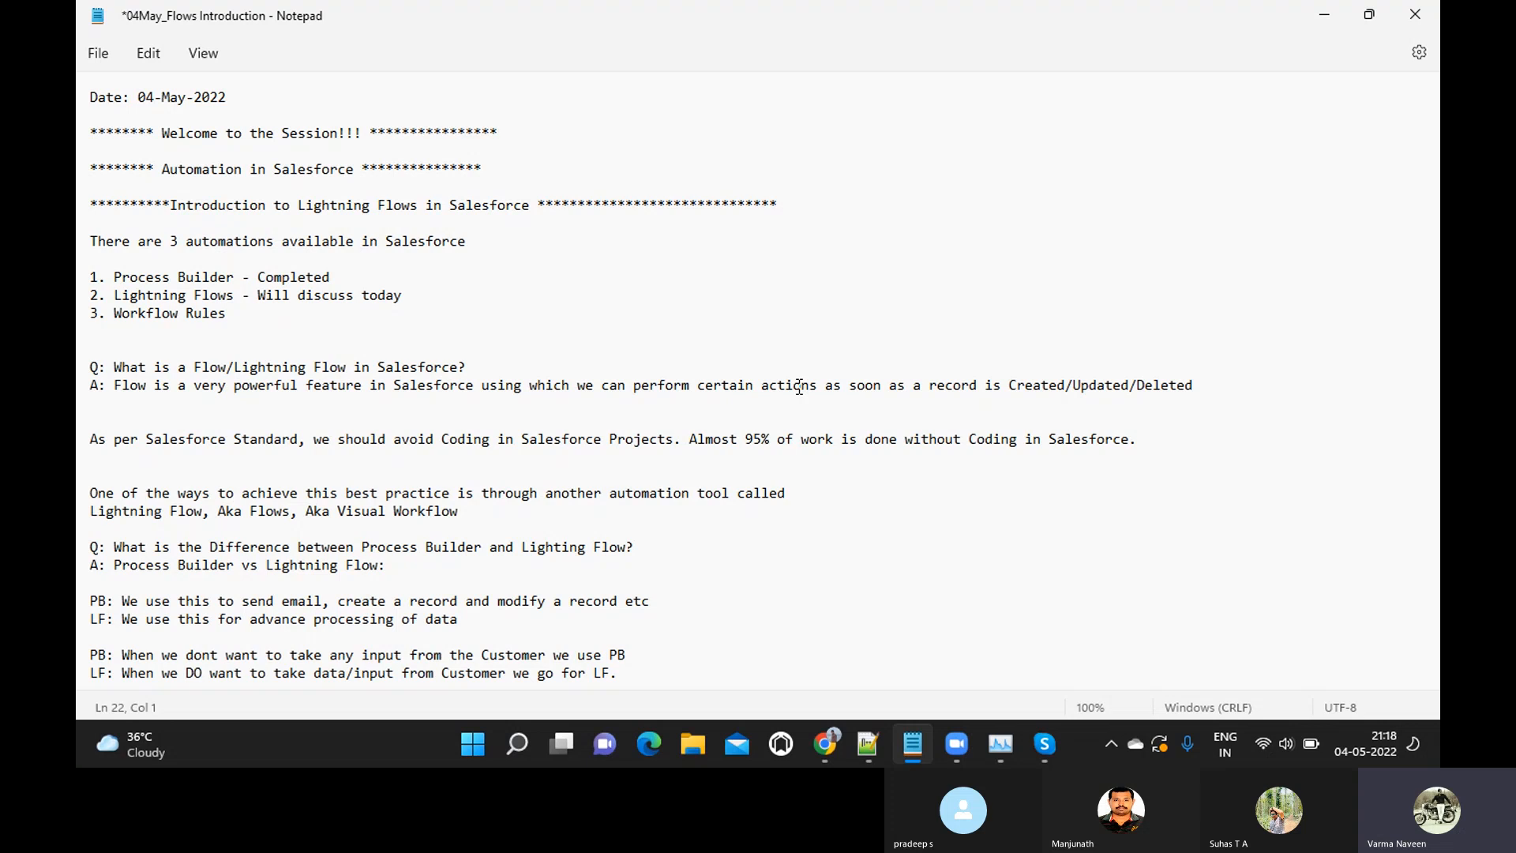
click(1149, 329)
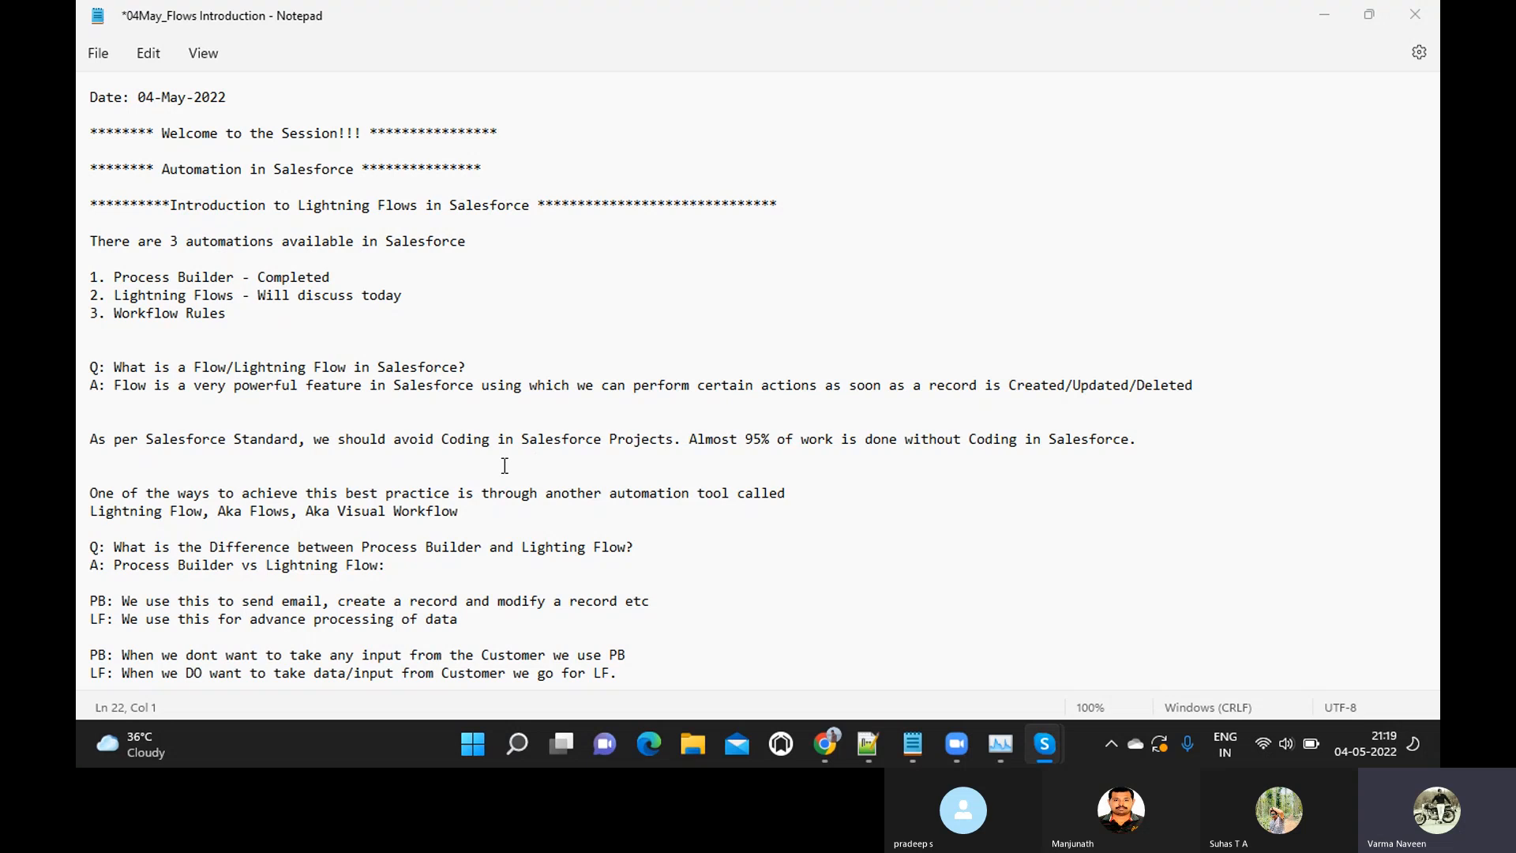
click(385, 441)
click(1157, 436)
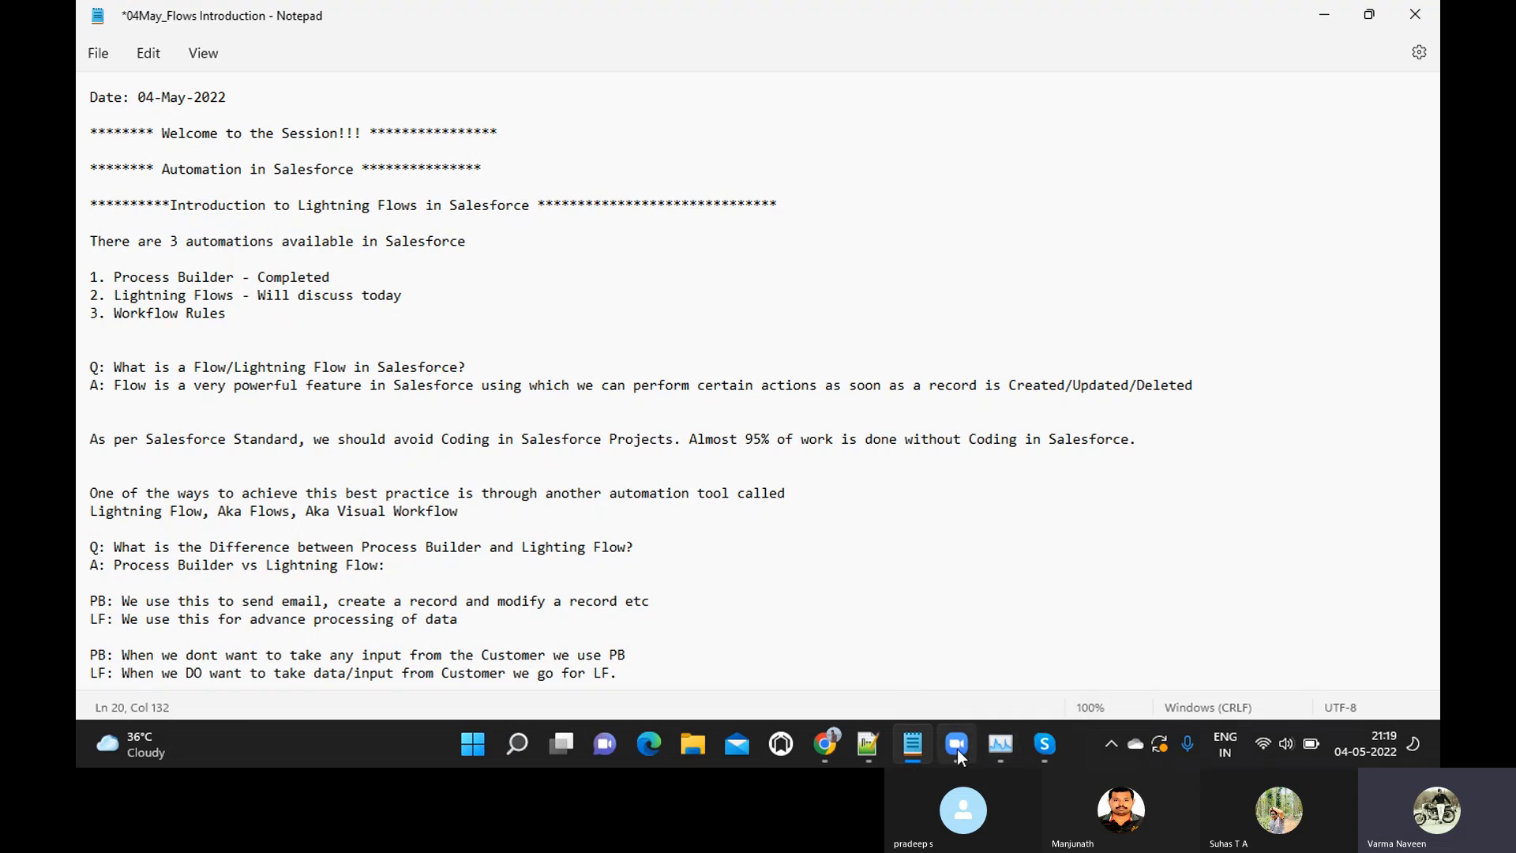
Open a new Notepad window and write "They Contacted Salesforce support to fix our solution."
mouse_move(914, 749)
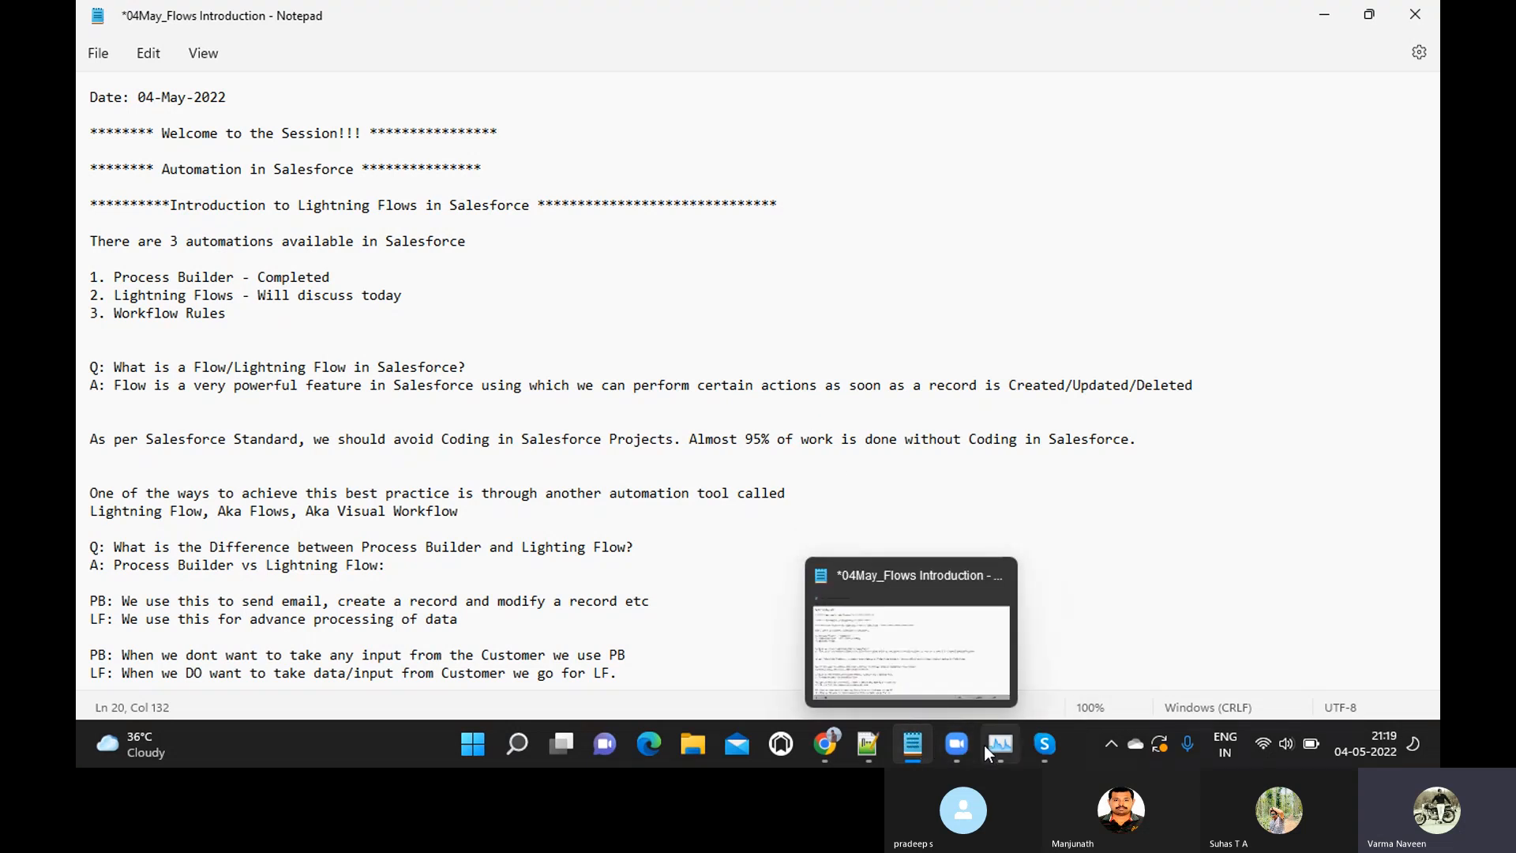
right_click(912, 749)
click(848, 635)
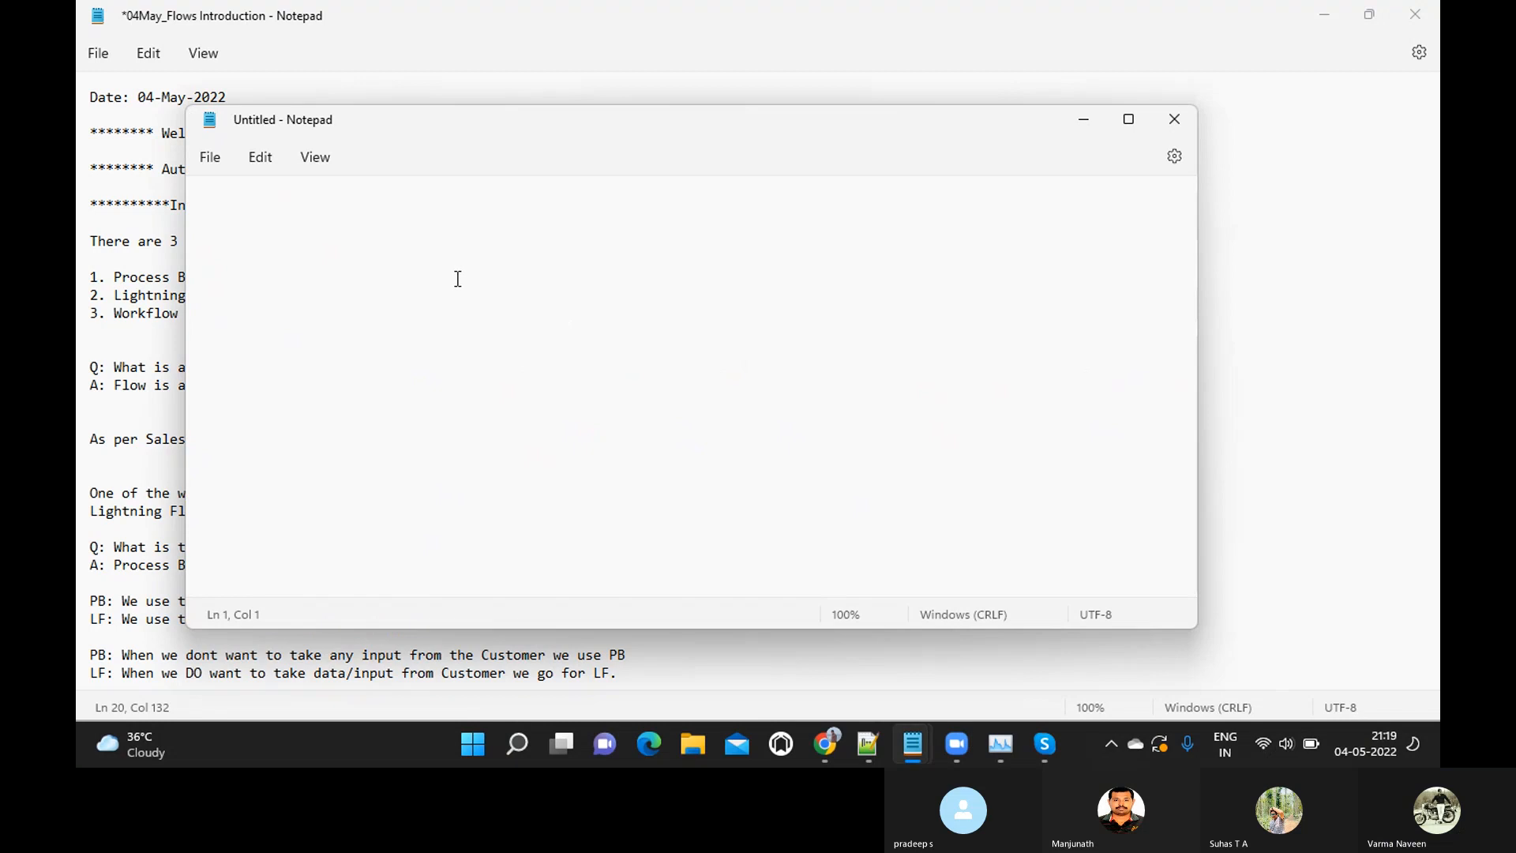
text(They)
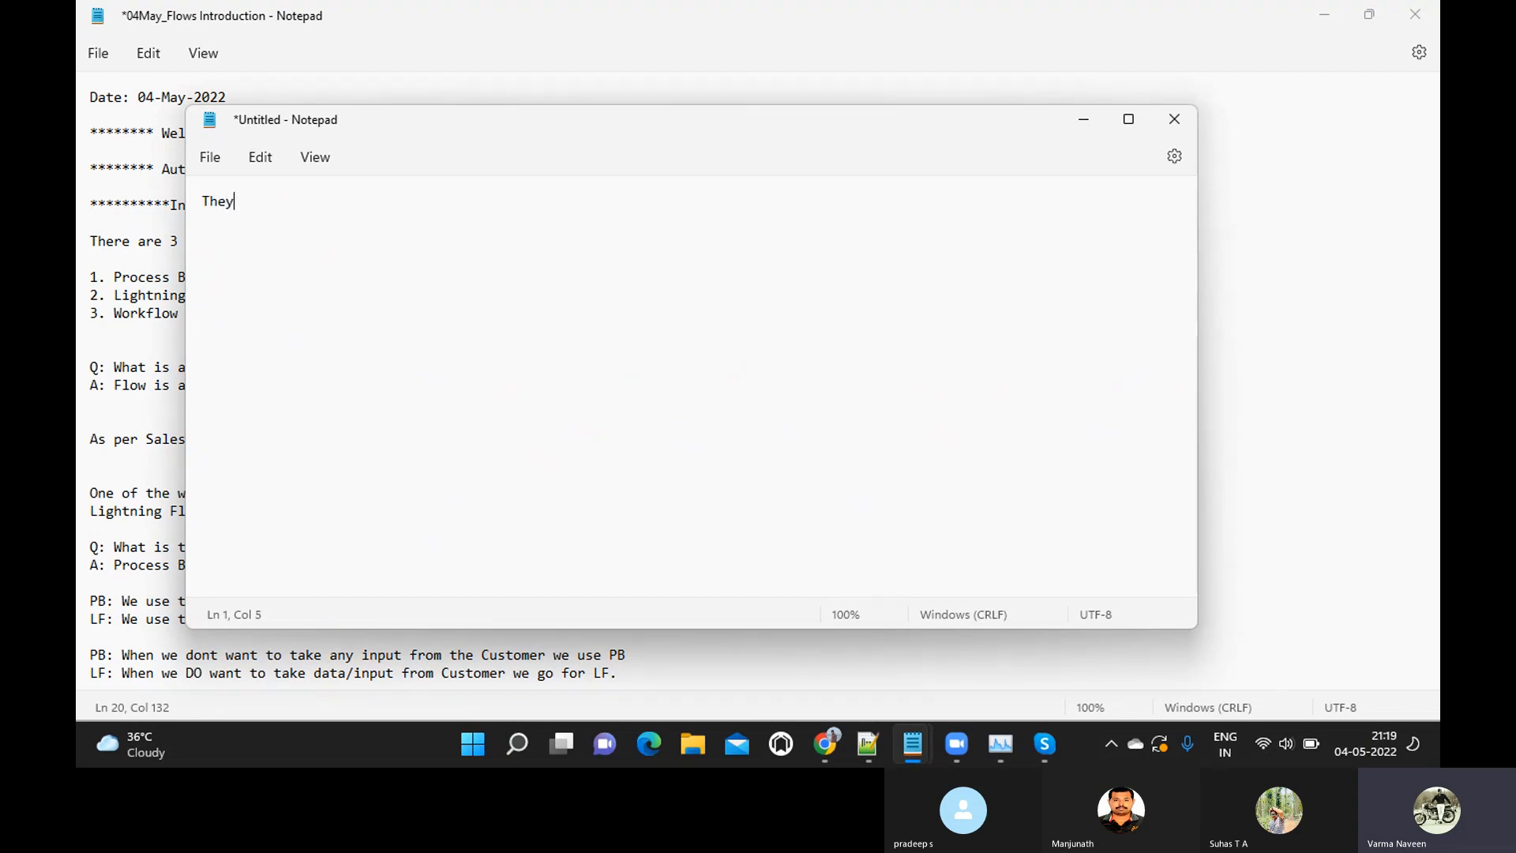
text( Contacted Salesfo)
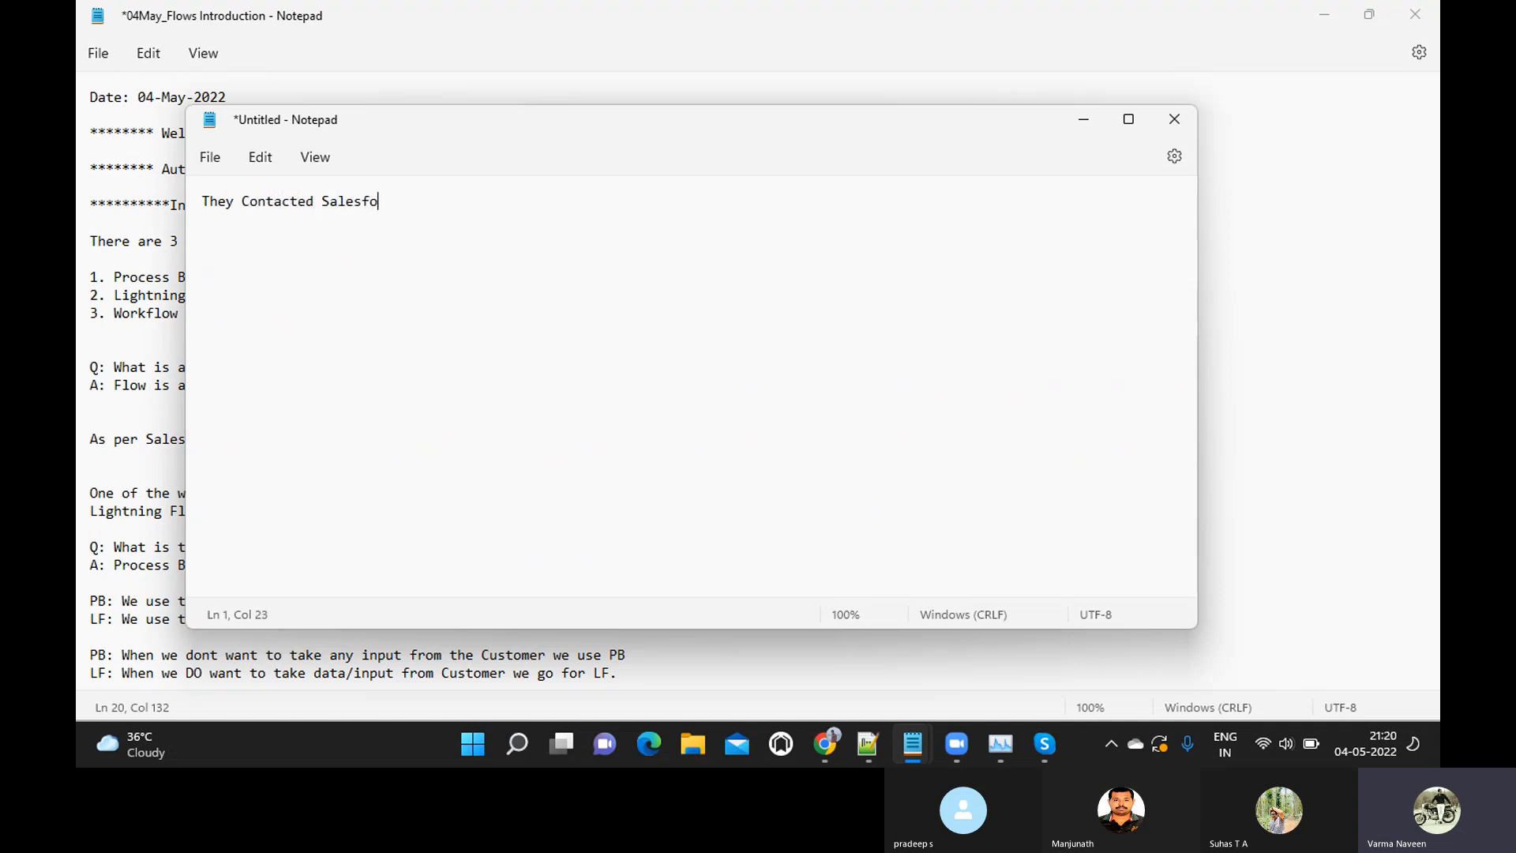
text(rce support to fix)
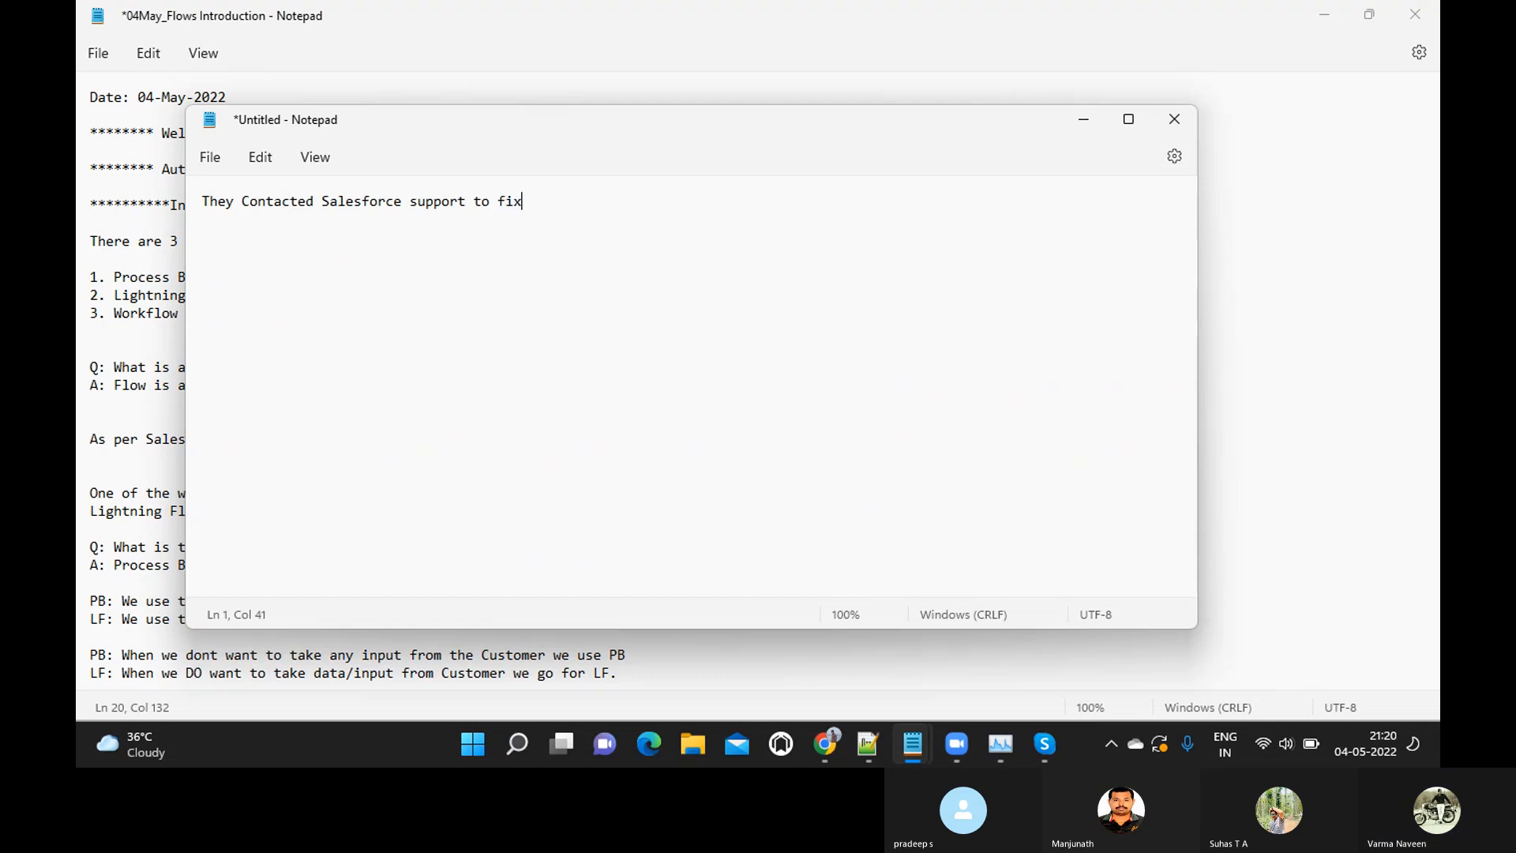
text( the)
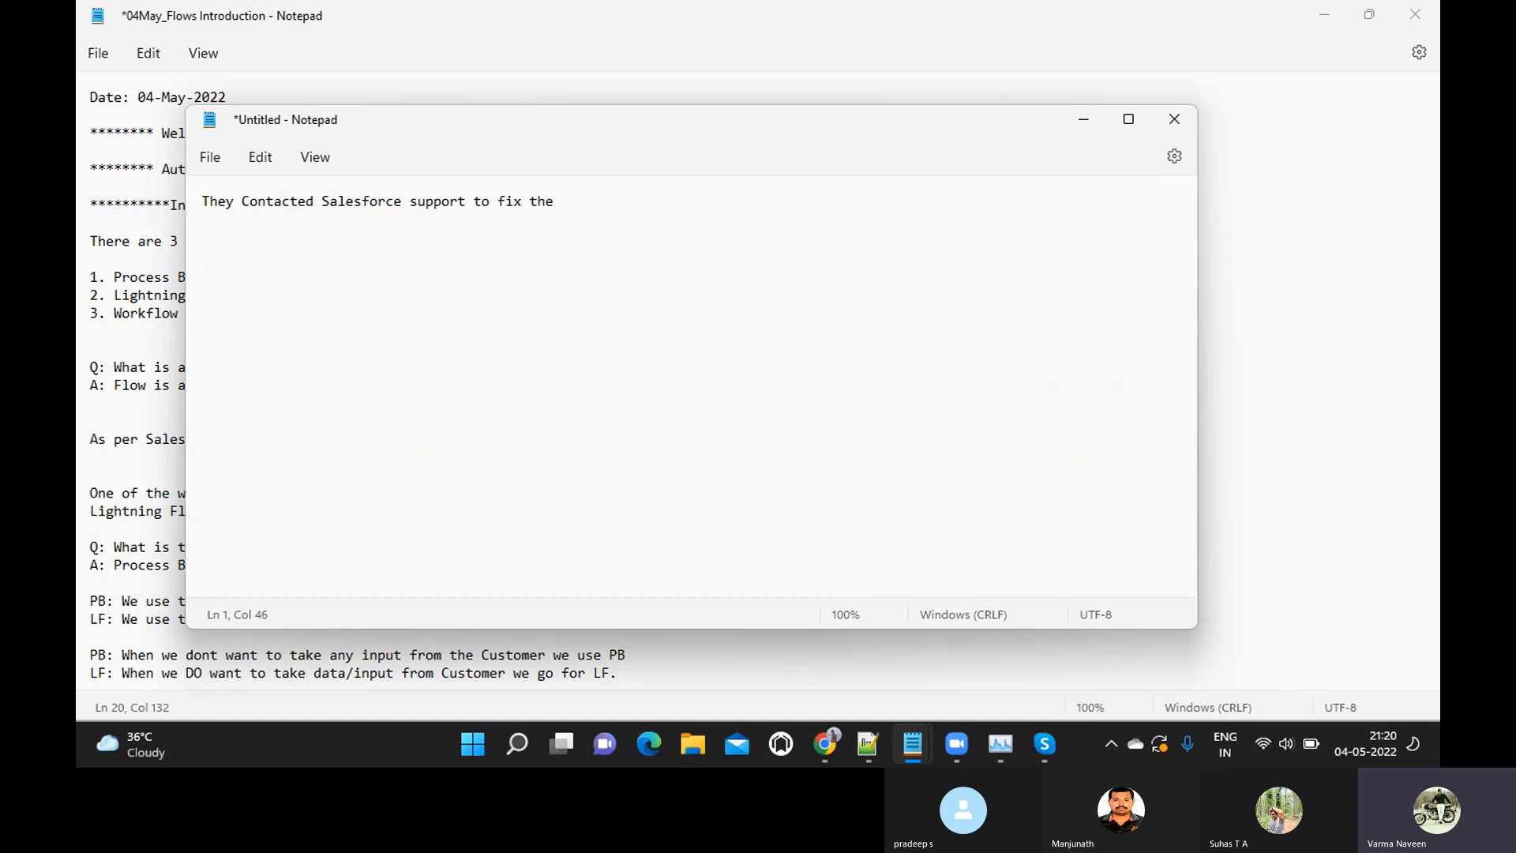
key(BackSpace)
key(BackSpace)
key(BackSpace)
text(our solution.)
Add the lines "-- They couldn't fix" and "-- THey have implemented in their next release" below the first sentence
key(Return)
text(--They c)
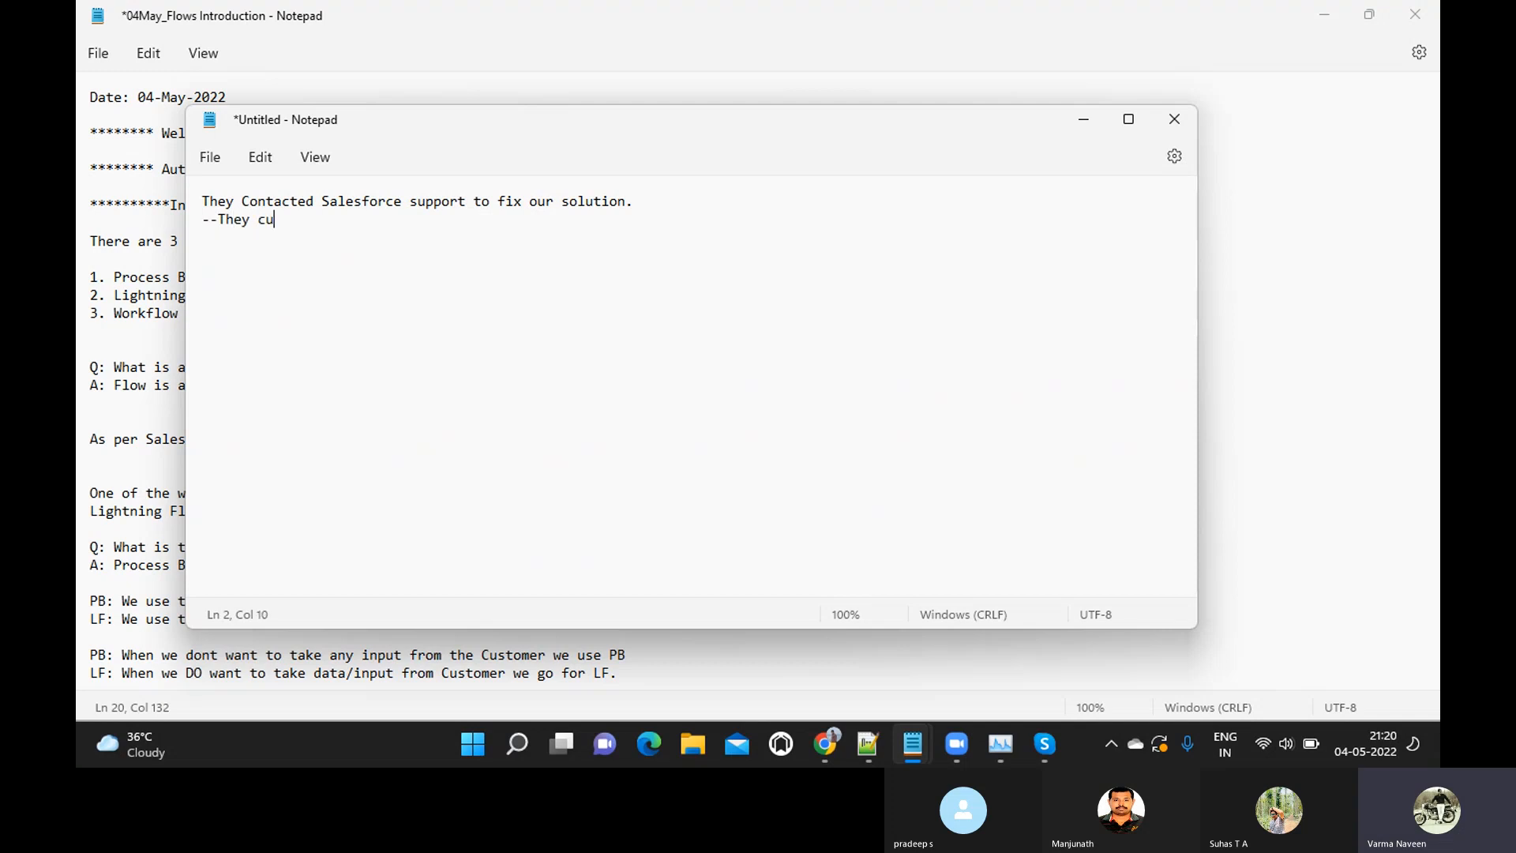
text(ouldn't fix)
key(Return)
text(--  THey )
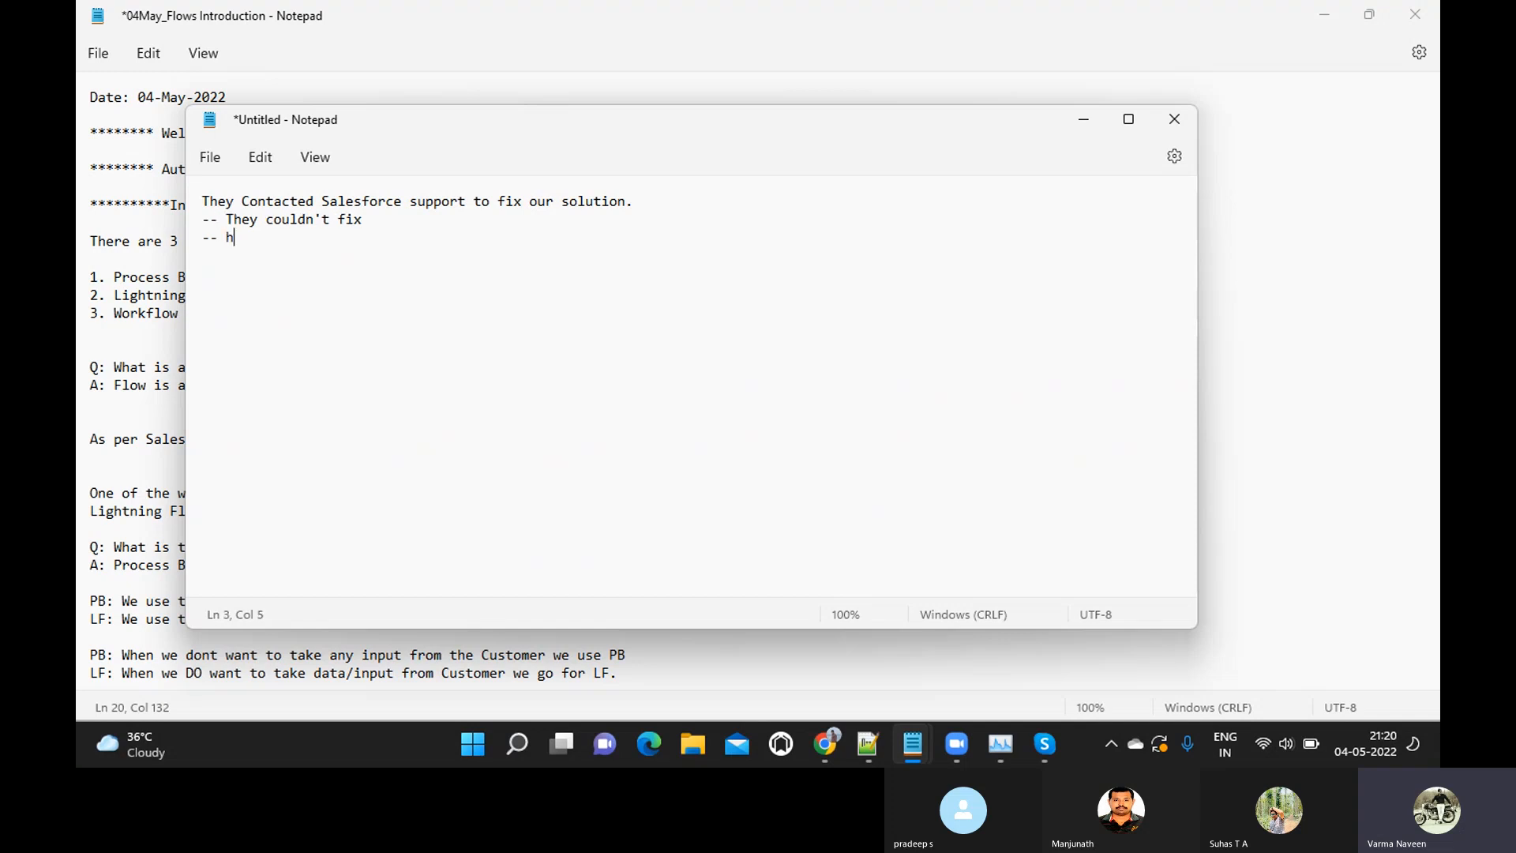
text(hav)
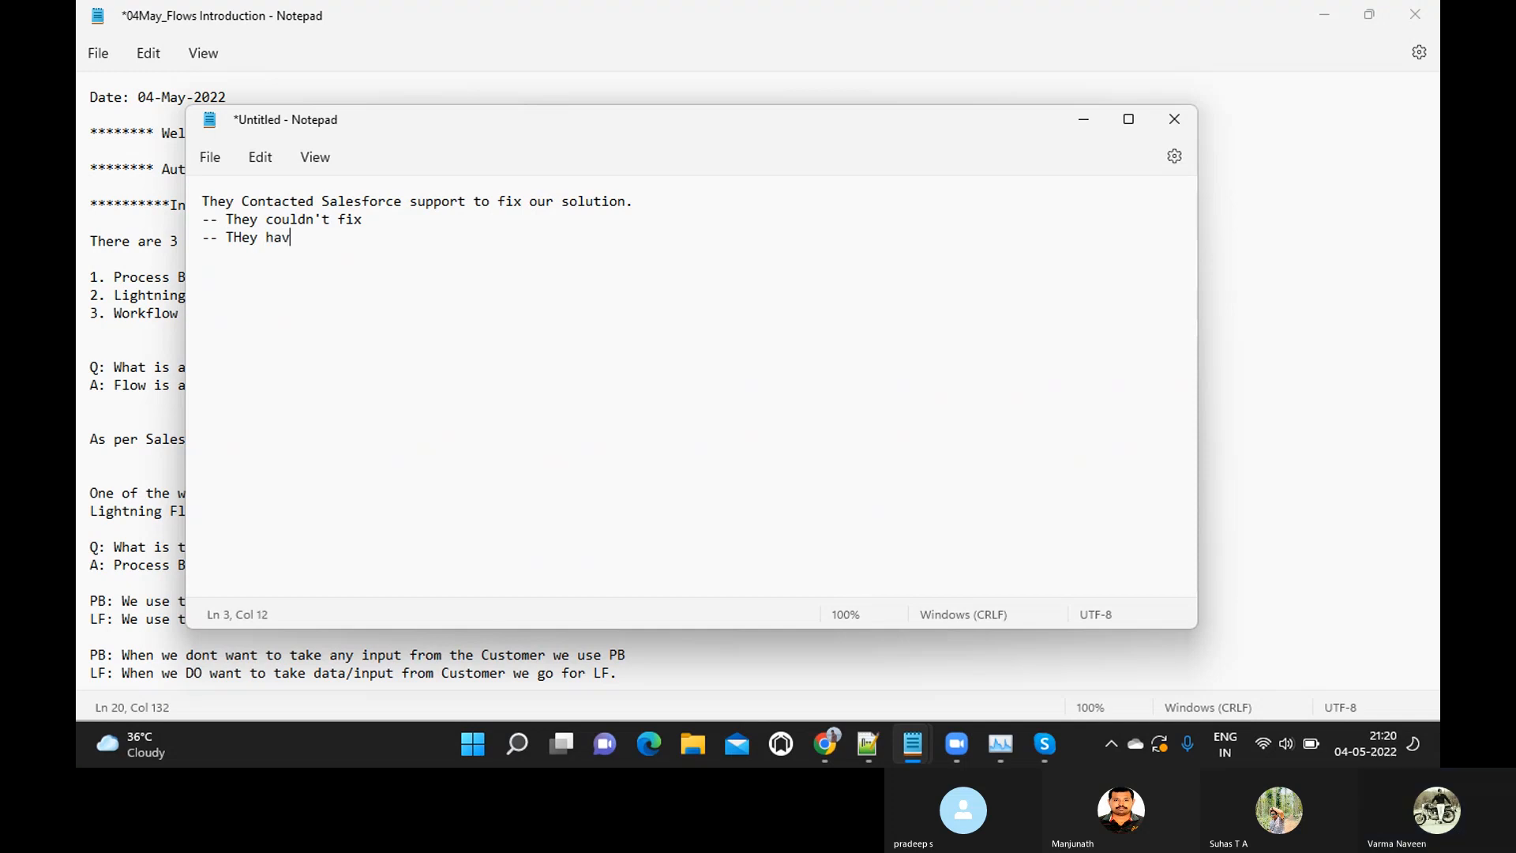
text(e implemented )
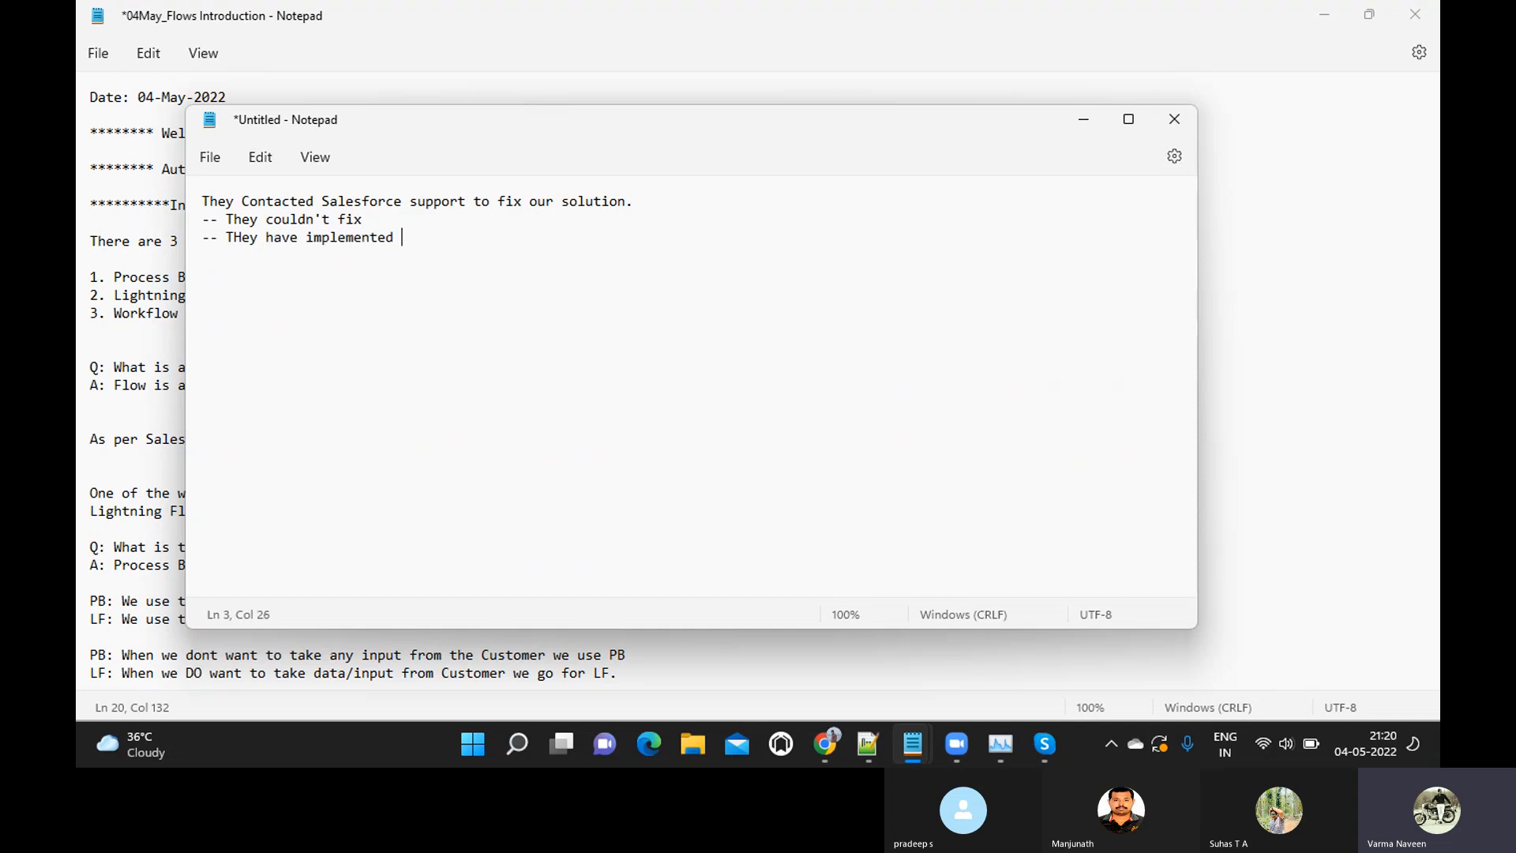
text(in their next release)
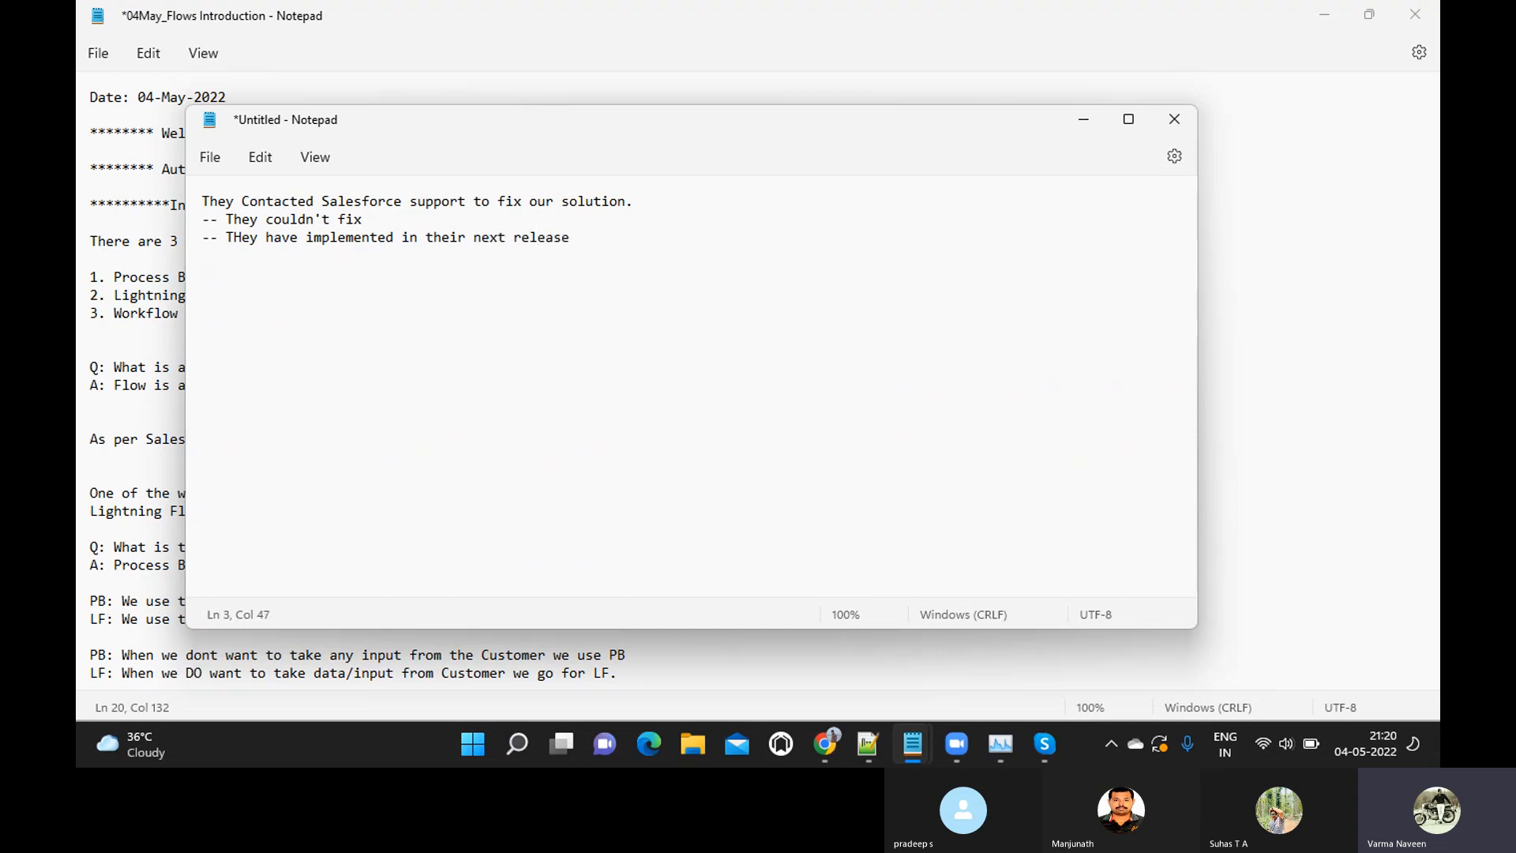
Delete all the text in the untitled note and minimize its window
key(shift+Up)
key(shift+Up)
key(shift+Up)
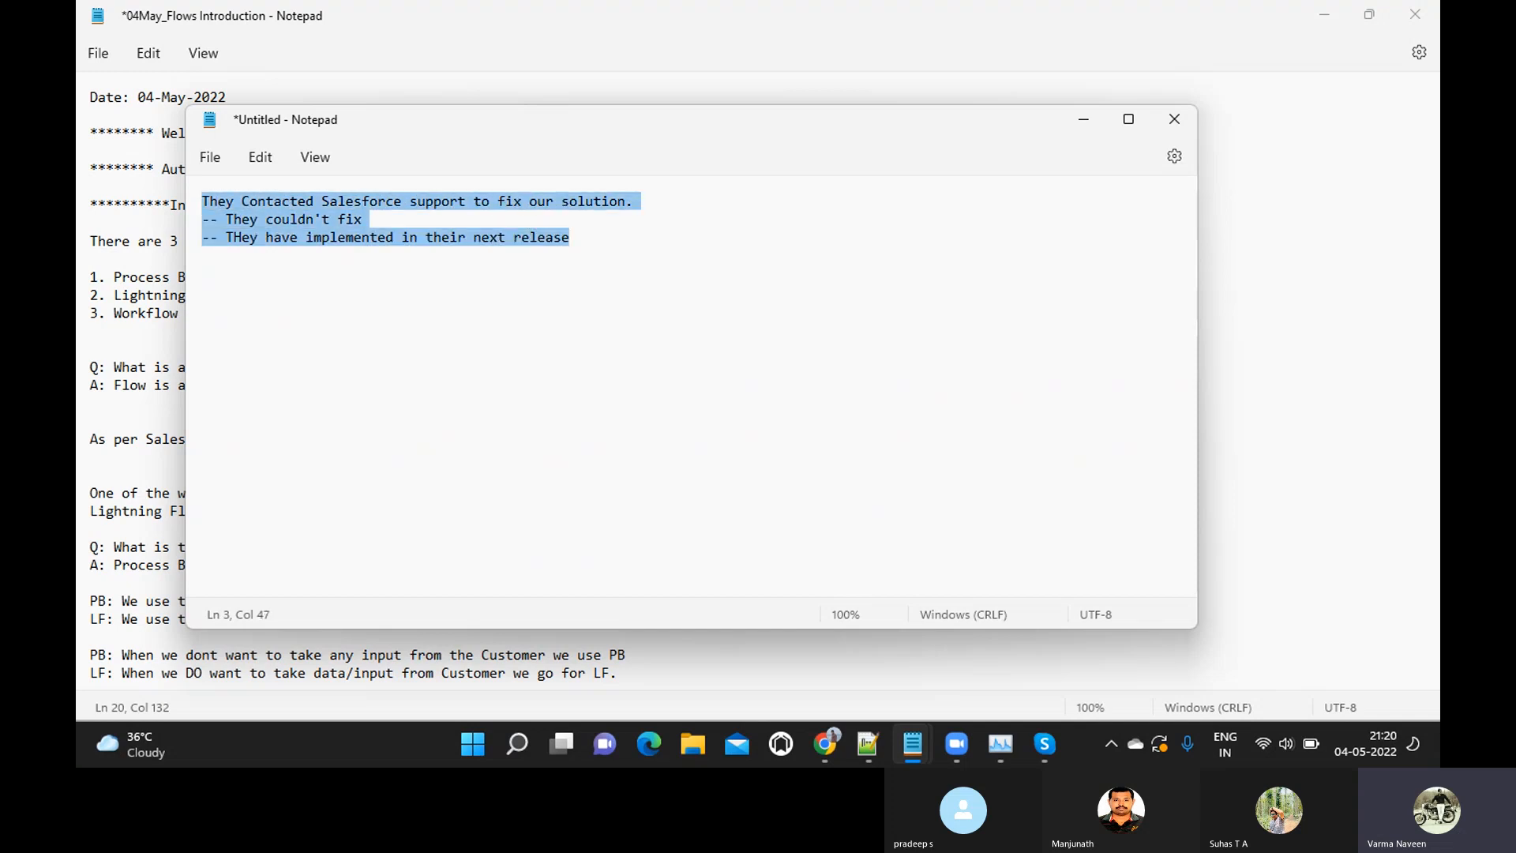
key(BackSpace)
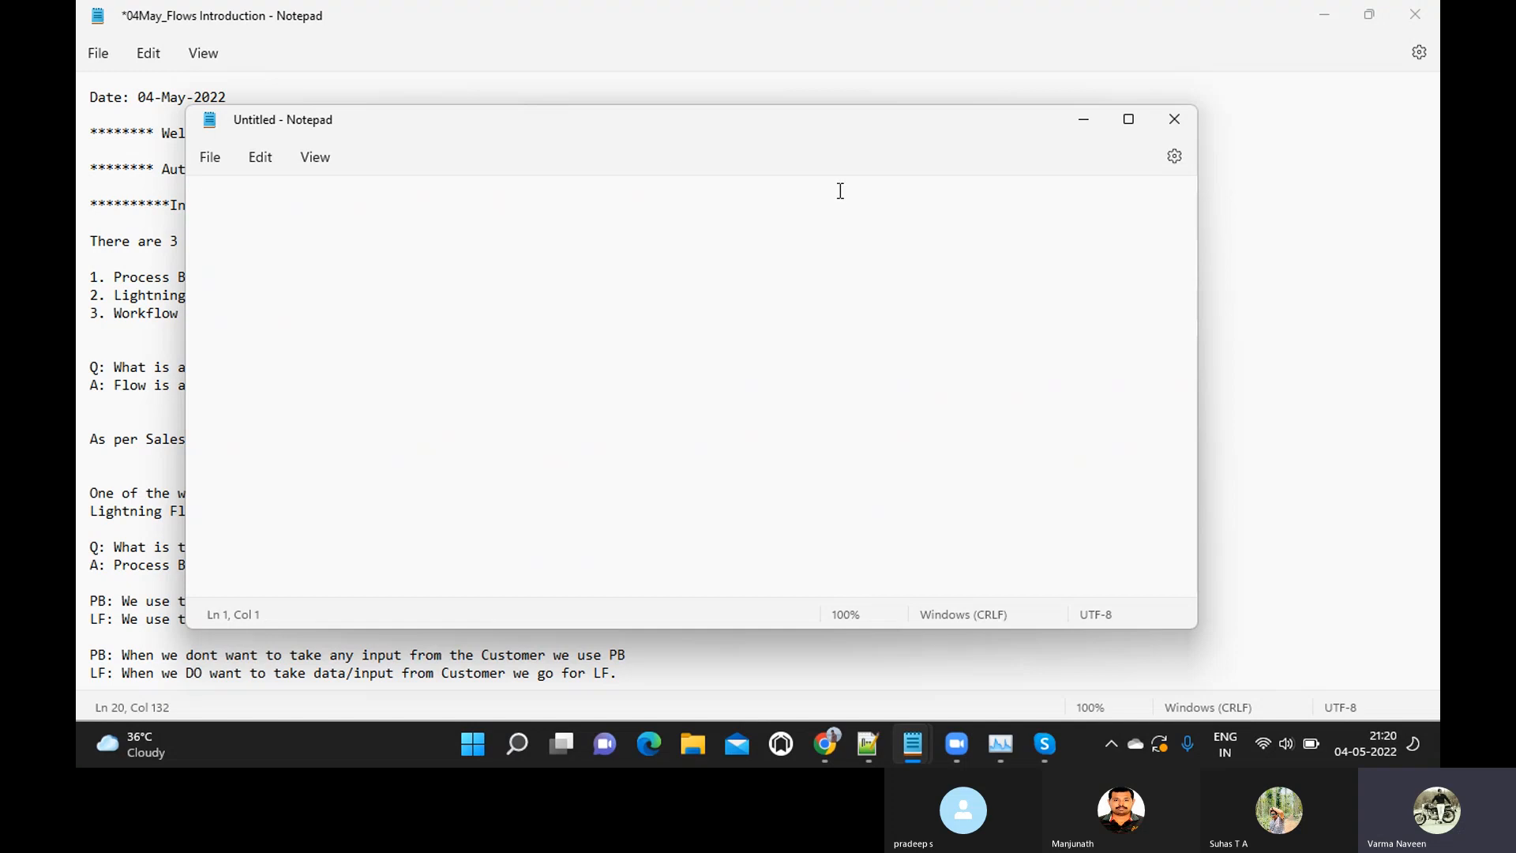
click(1092, 127)
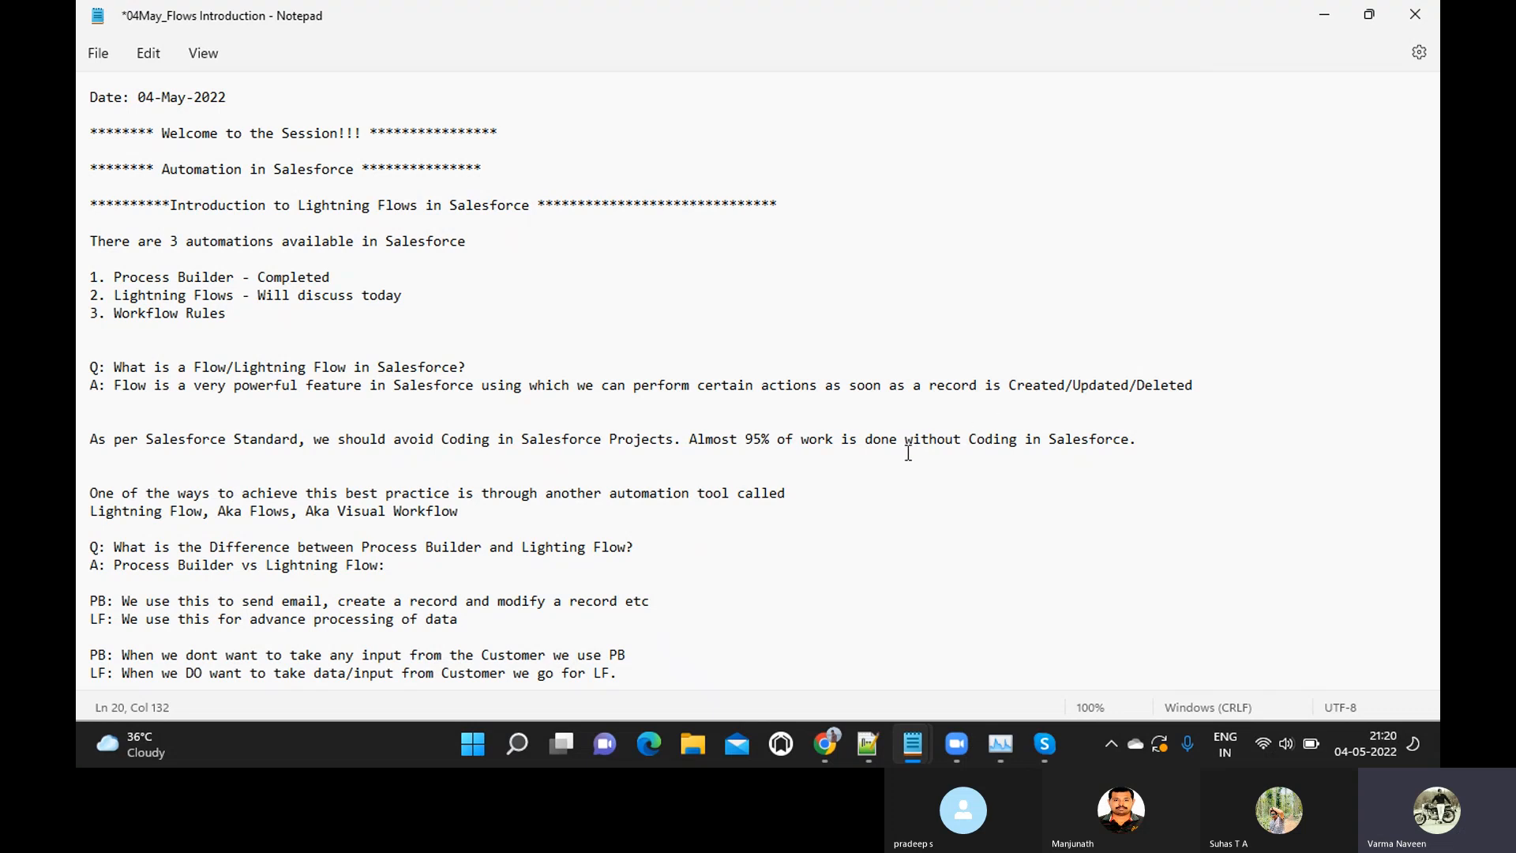
Look through the Process Builder versus Lightning Flow notes and highlight the question about the difference between them
scroll(908, 454, down, 3)
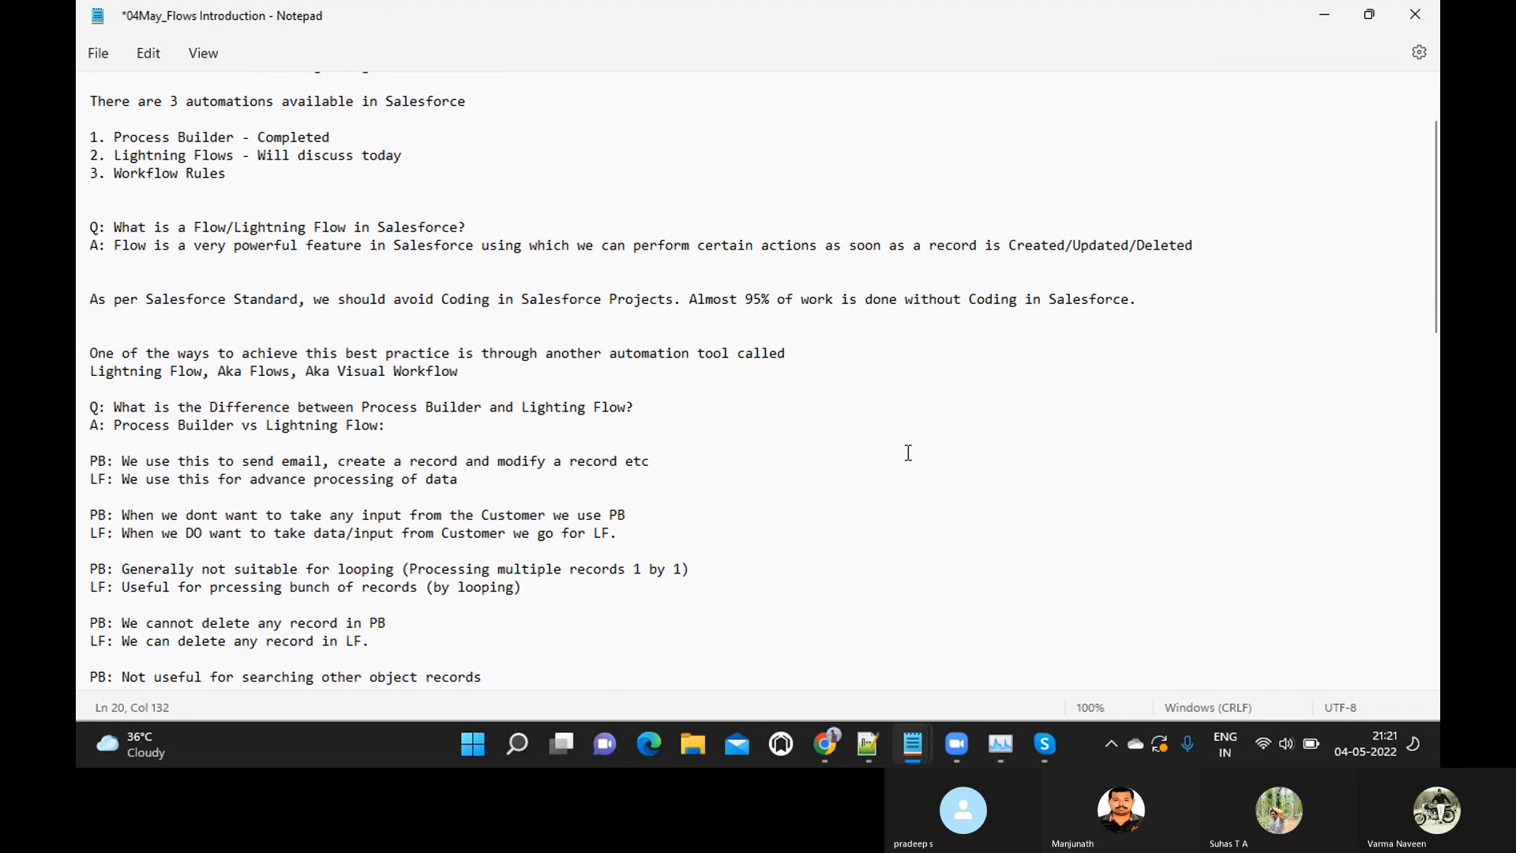
scroll(909, 453, down, 1)
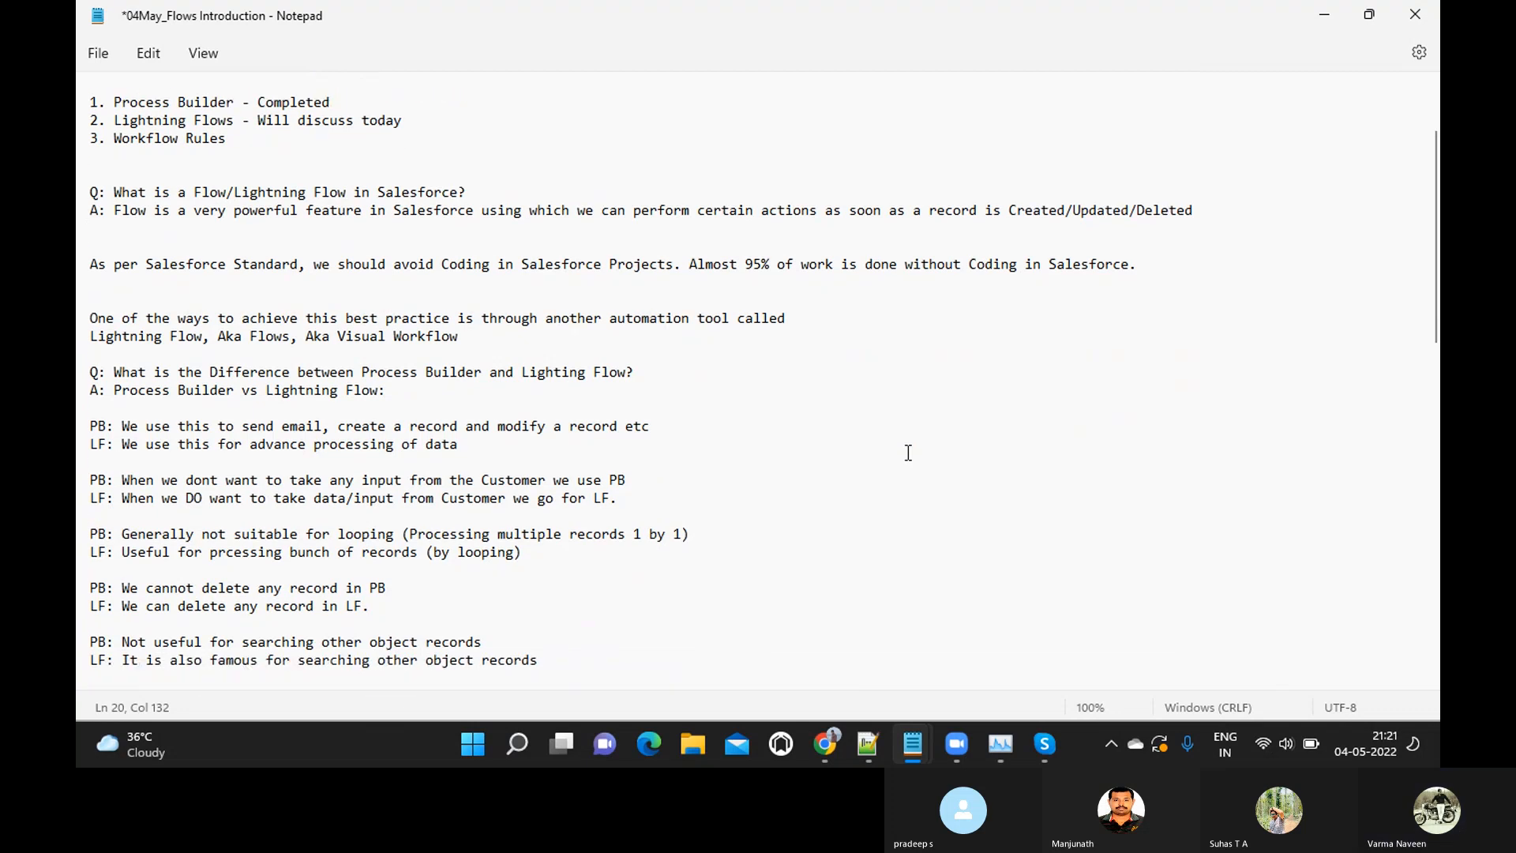
scroll(908, 453, up, 2)
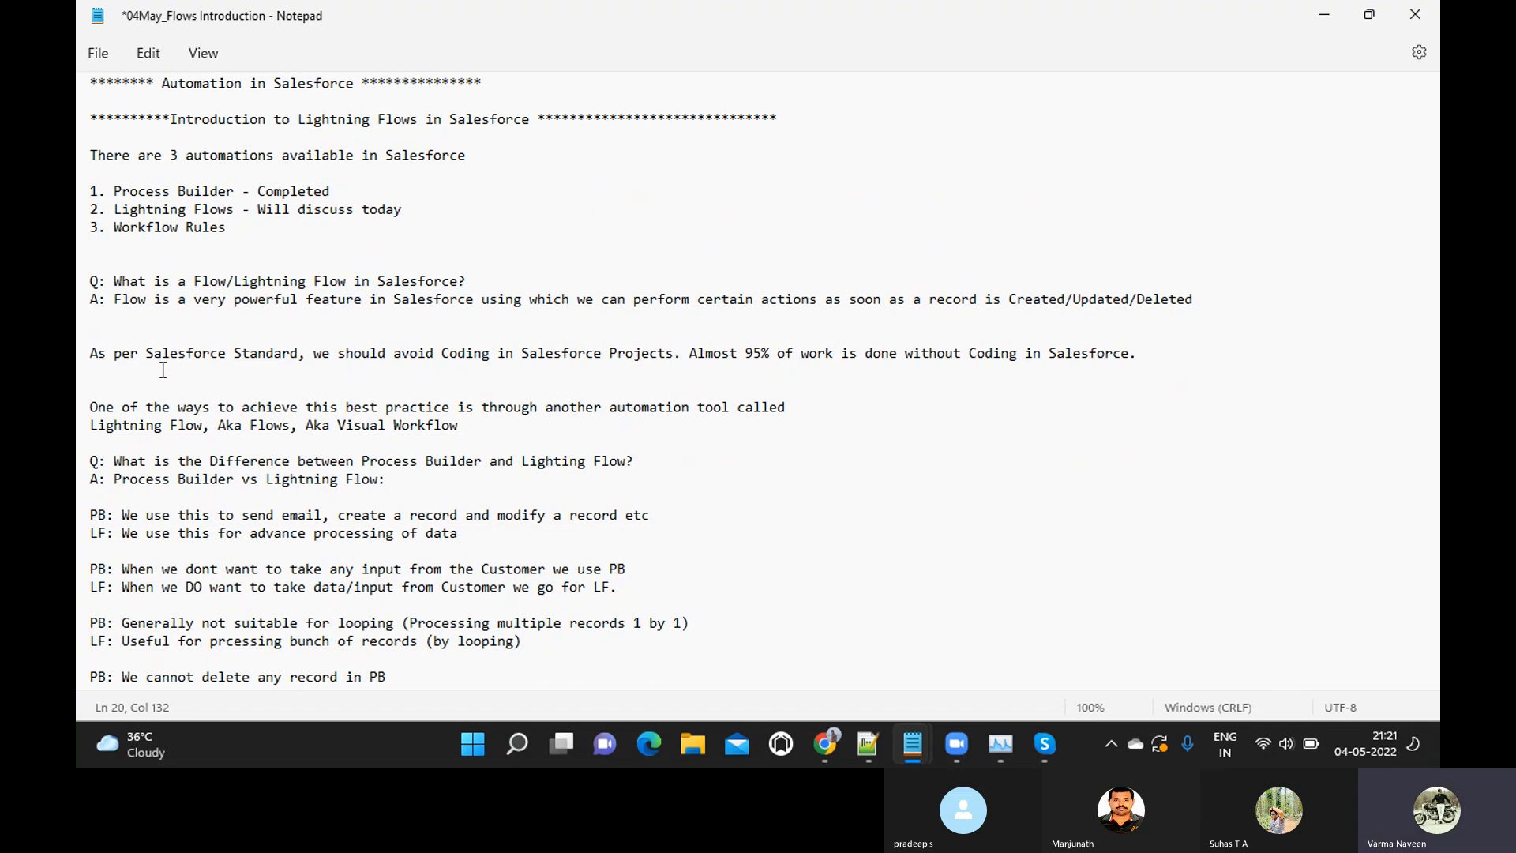
click(94, 355)
click(92, 408)
click(83, 464)
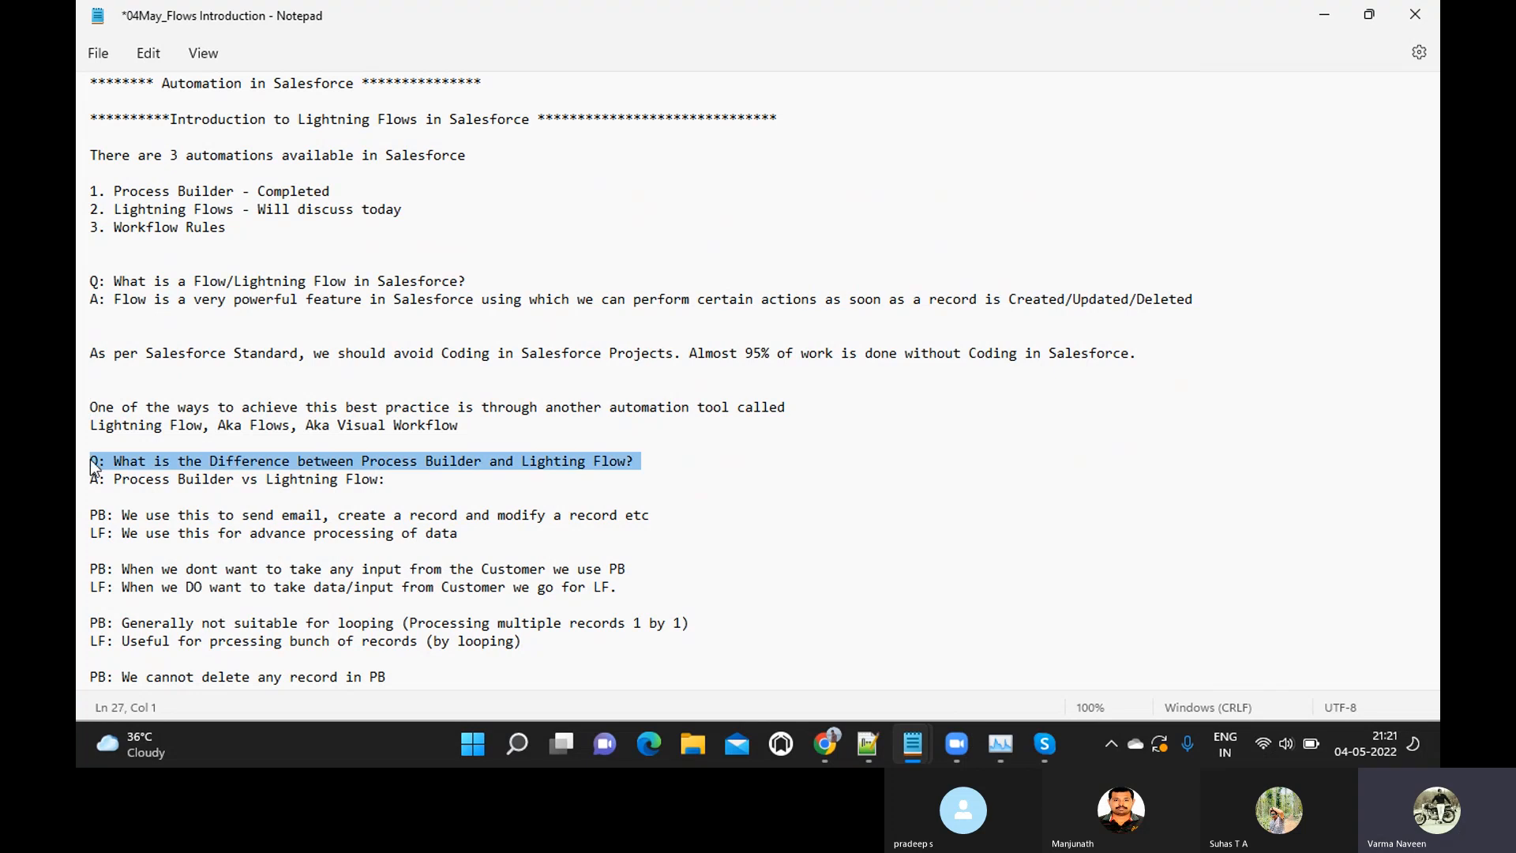
Examine the Process Builder versus Lightning Flow comparison from the difference question down to the point about pausing the process
click(91, 461)
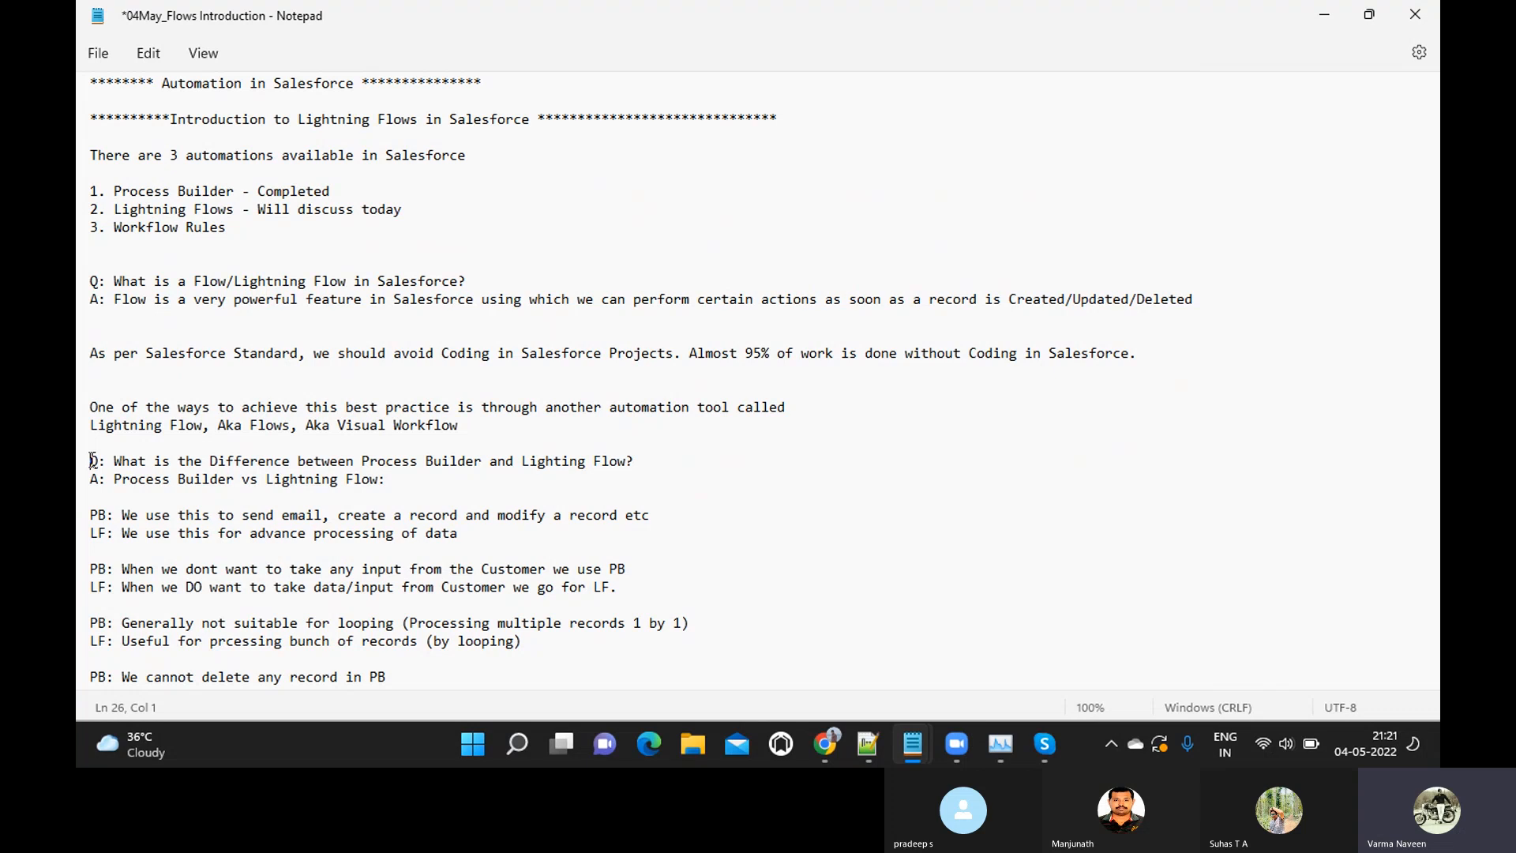
key(Down)
key(Down)
key(Down)
key(Down)
key(Down)
key(Down)
key(Down)
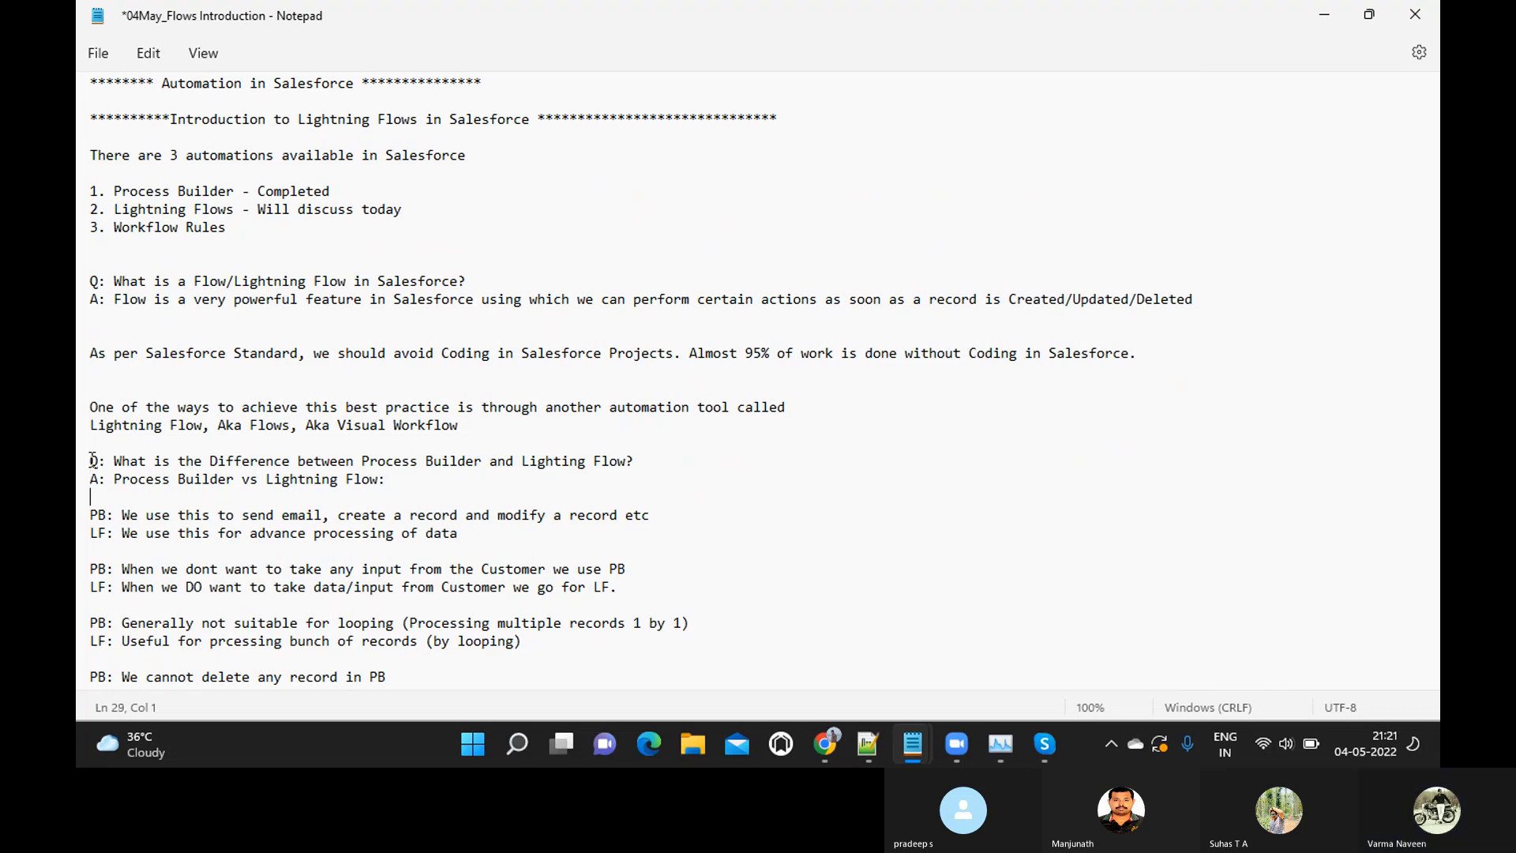
key(Down)
key(Down)
key(Down)
key(Down)
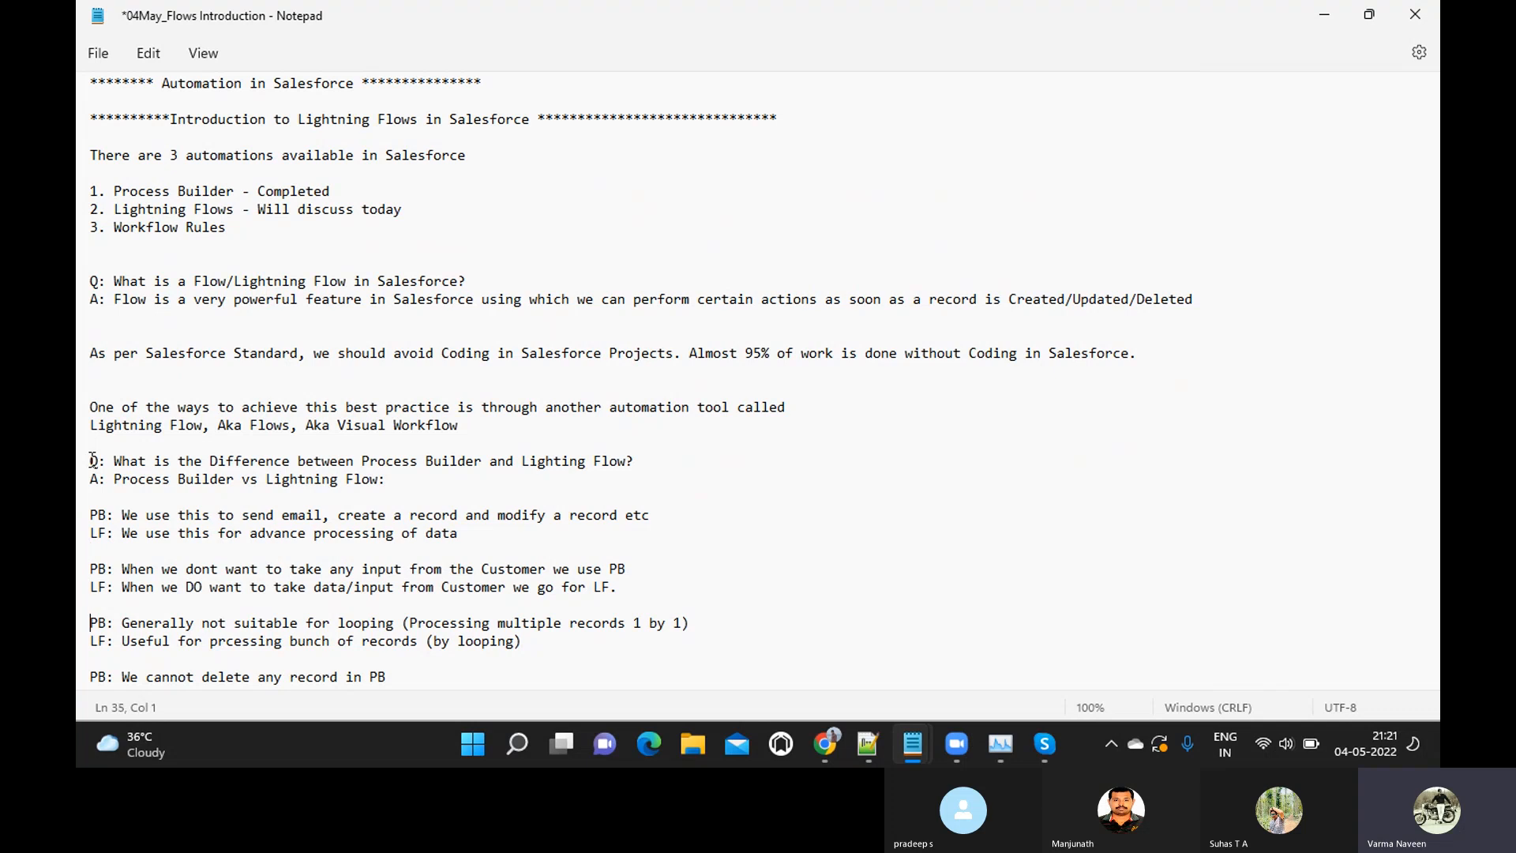
key(Down)
key(Down)
key(Down)
key(Down)
key(Down)
key(Down)
key(Down)
key(Down)
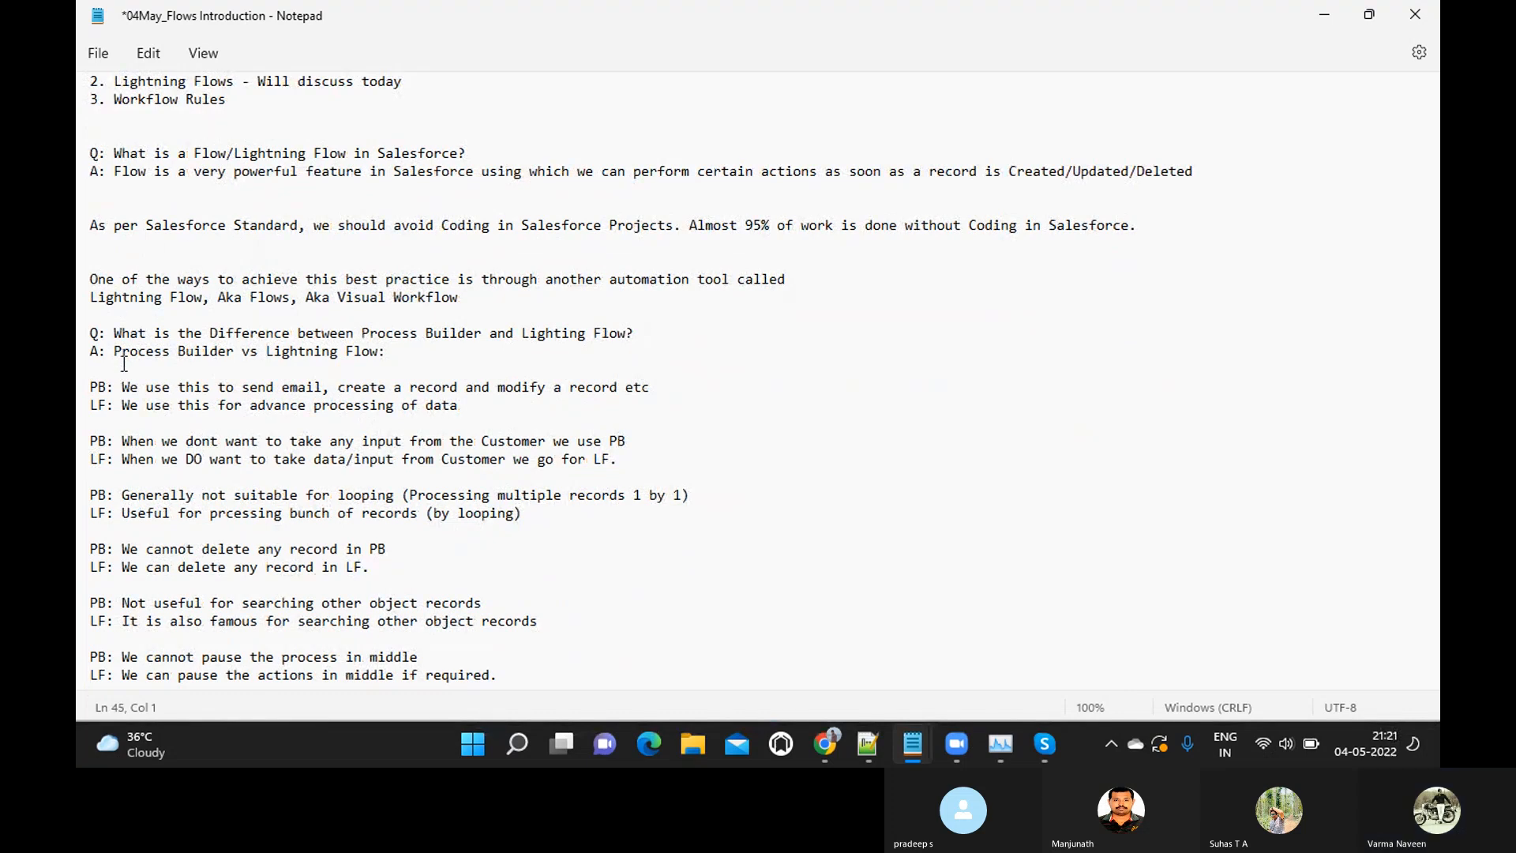
Highlight the wording of the difference question, and then the Lightning Flow point about advance processing of data
click(116, 334)
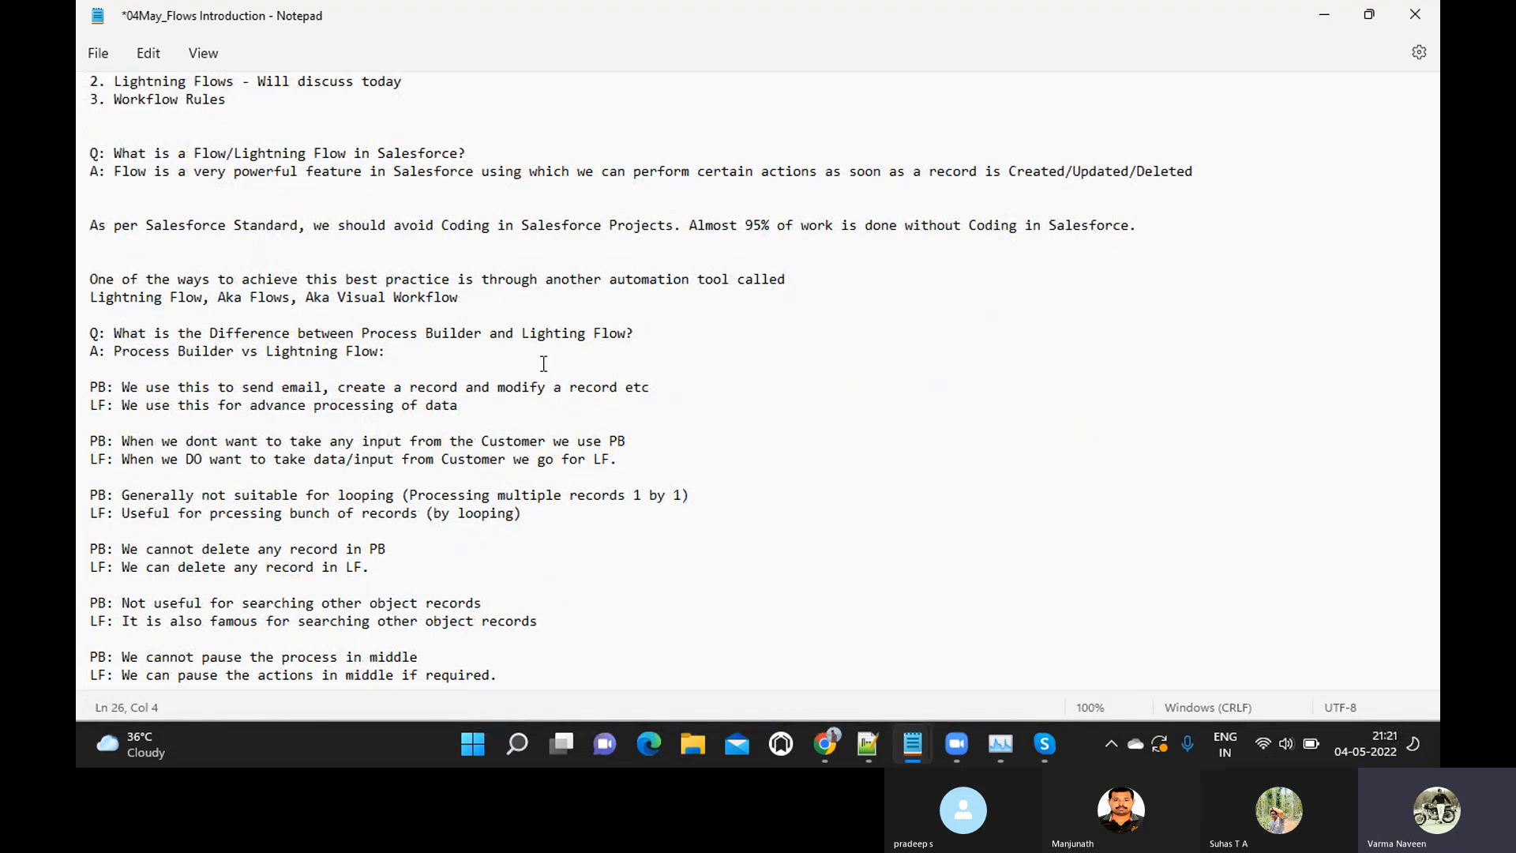
shift+click(635, 332)
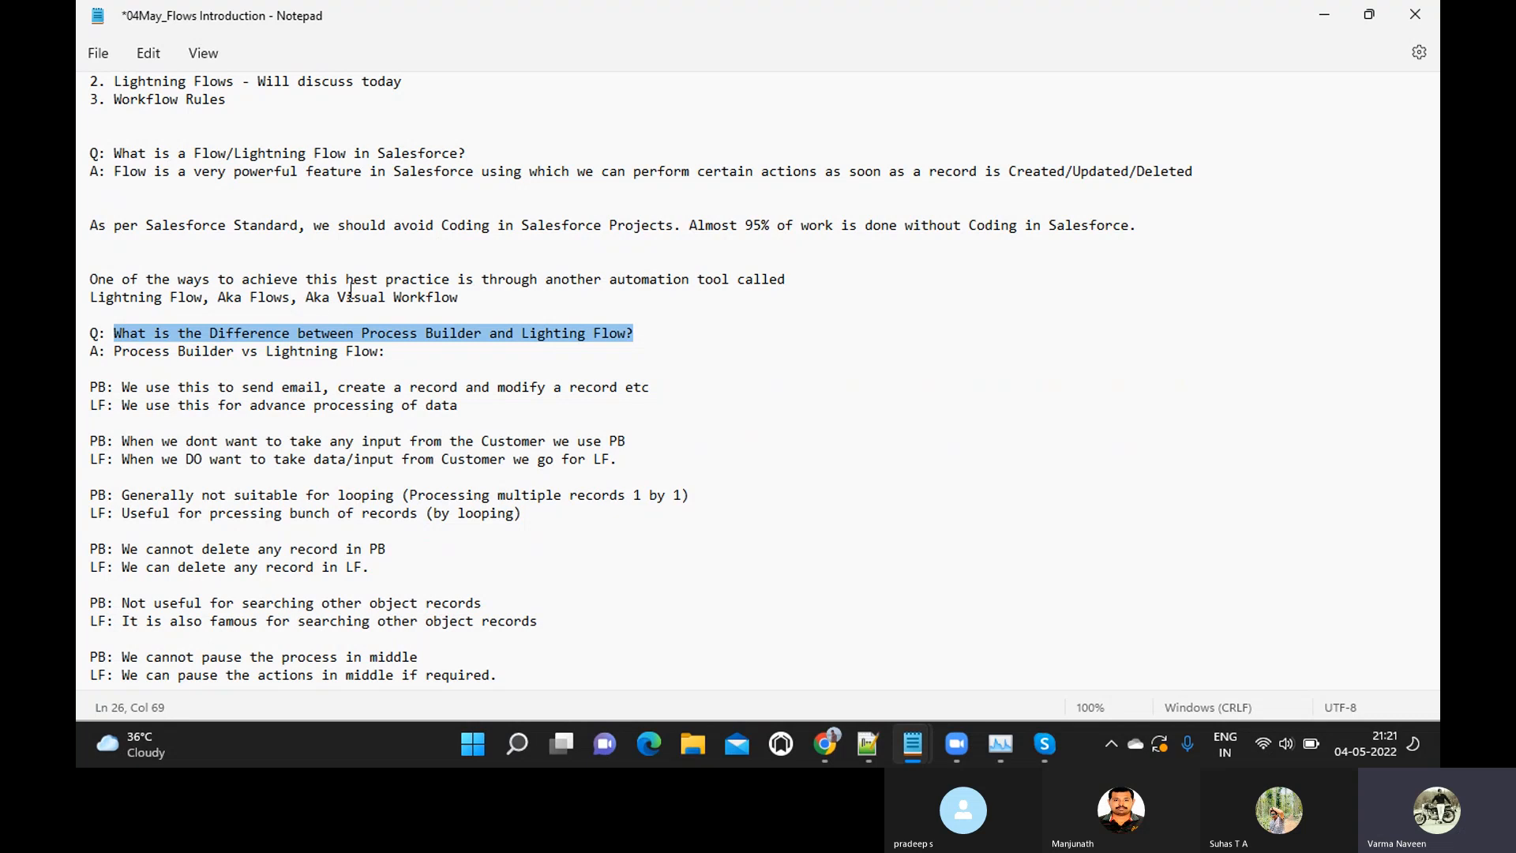
click(126, 388)
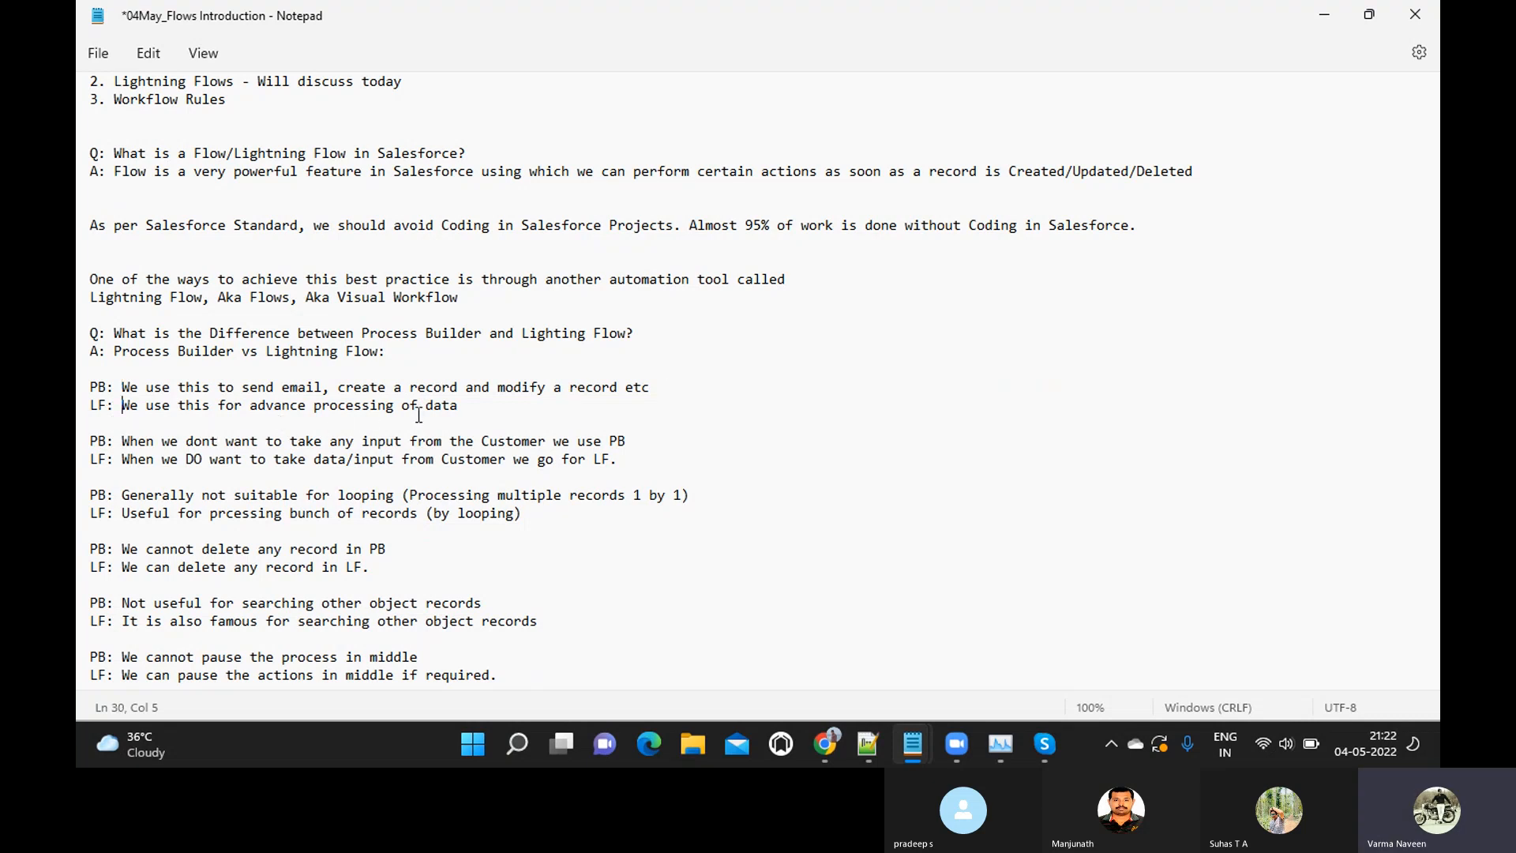
shift+click(463, 404)
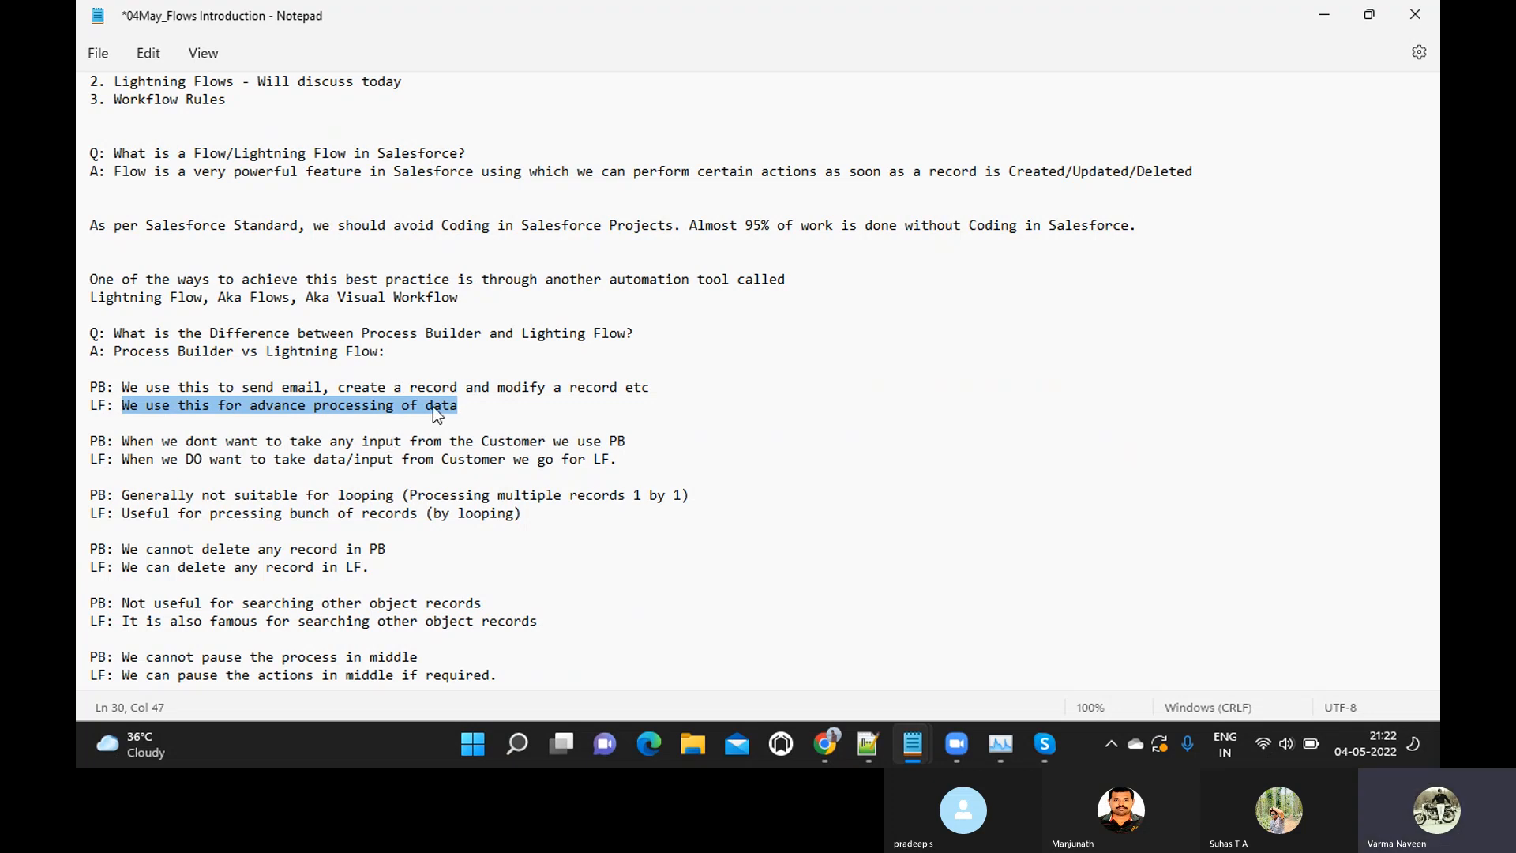
Examine the Process Builder and Lightning Flow points about taking customer input and highlight both lines together
click(123, 441)
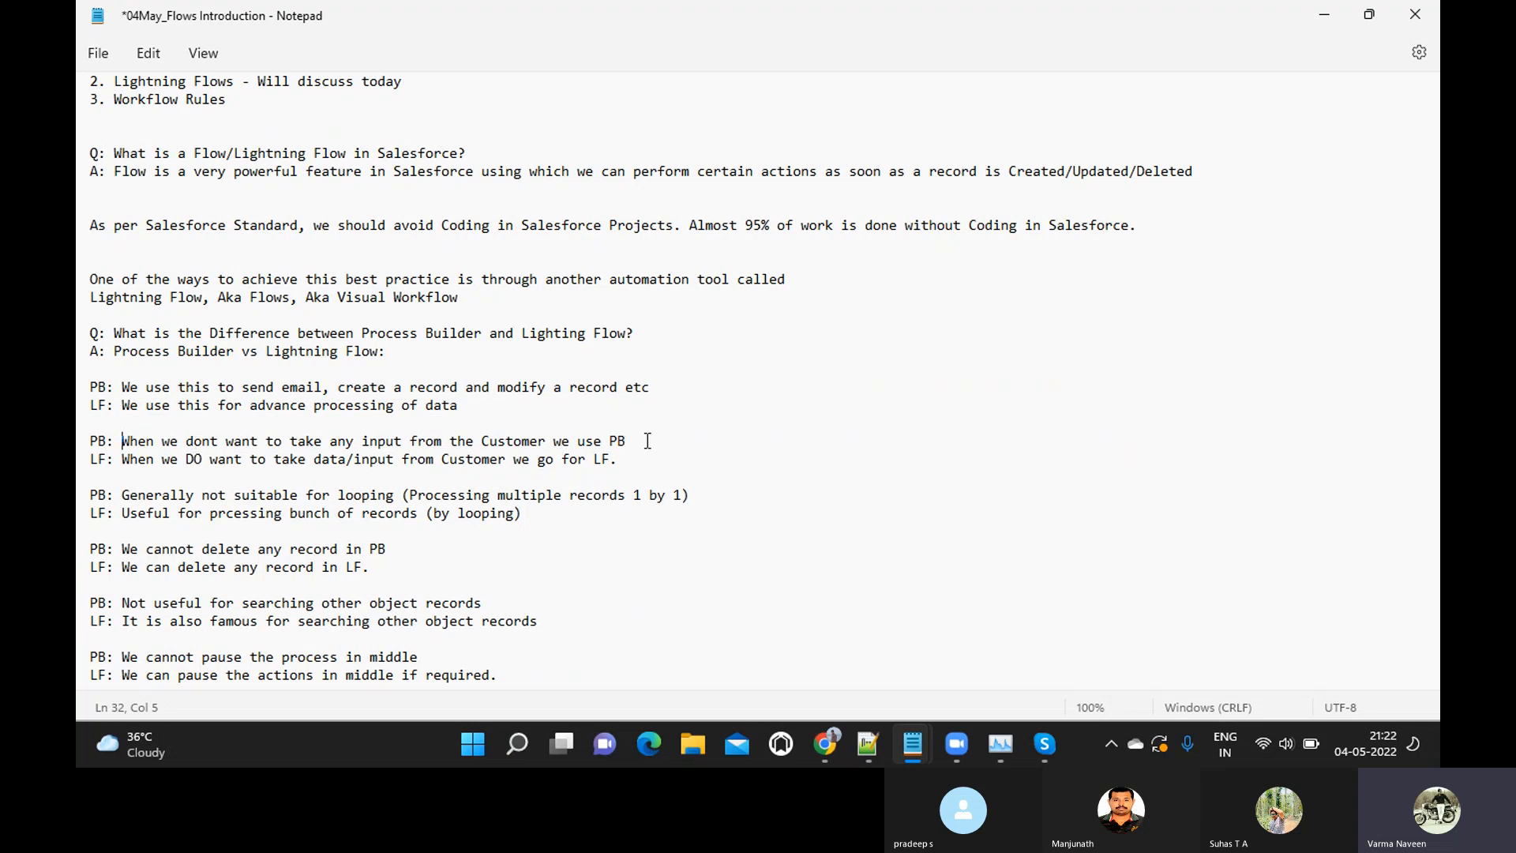
click(124, 459)
shift+click(618, 459)
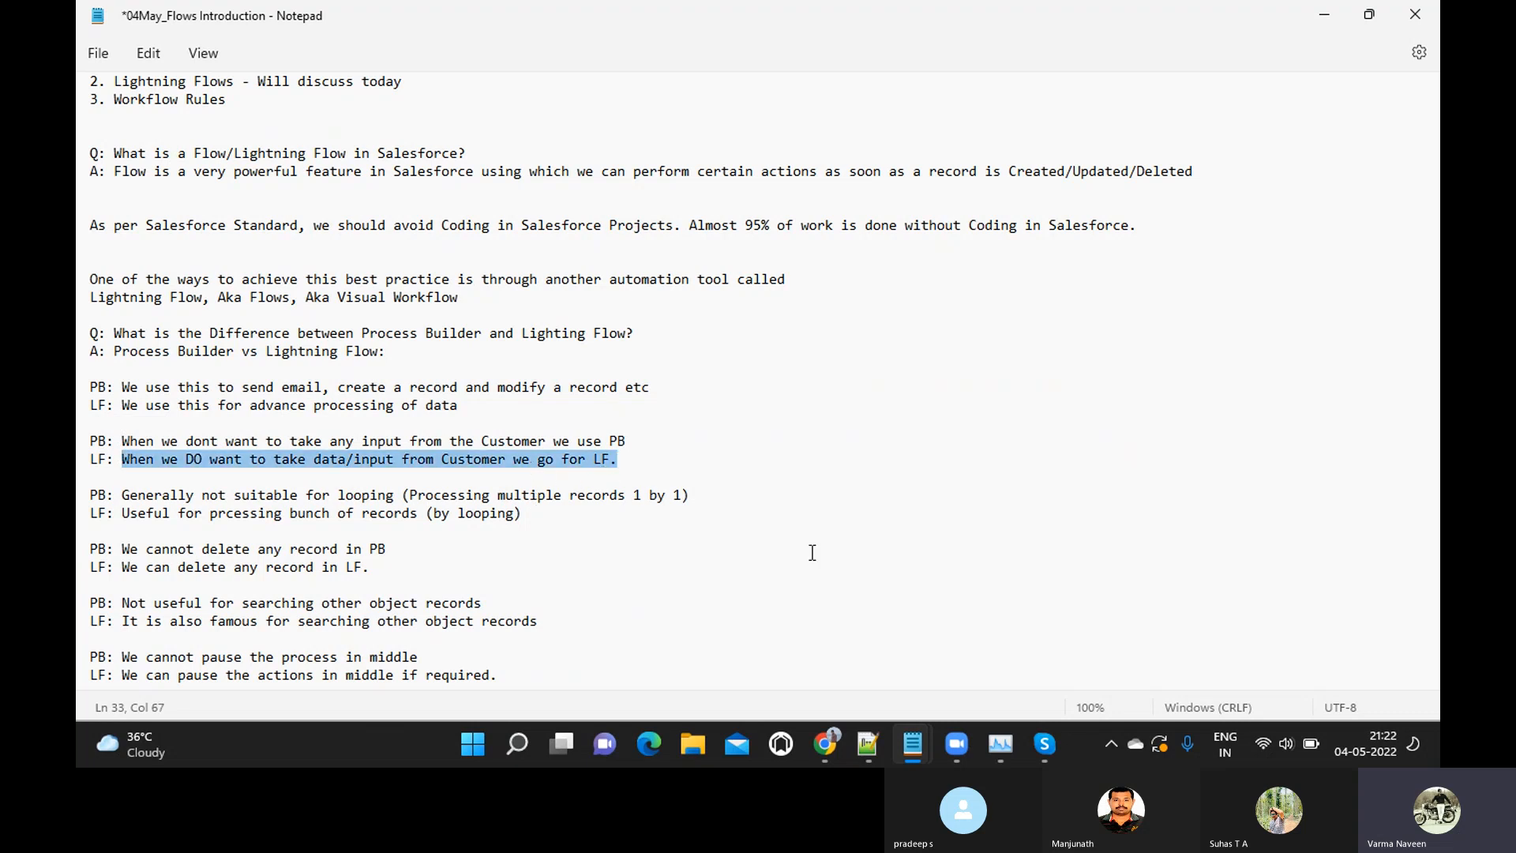
click(525, 444)
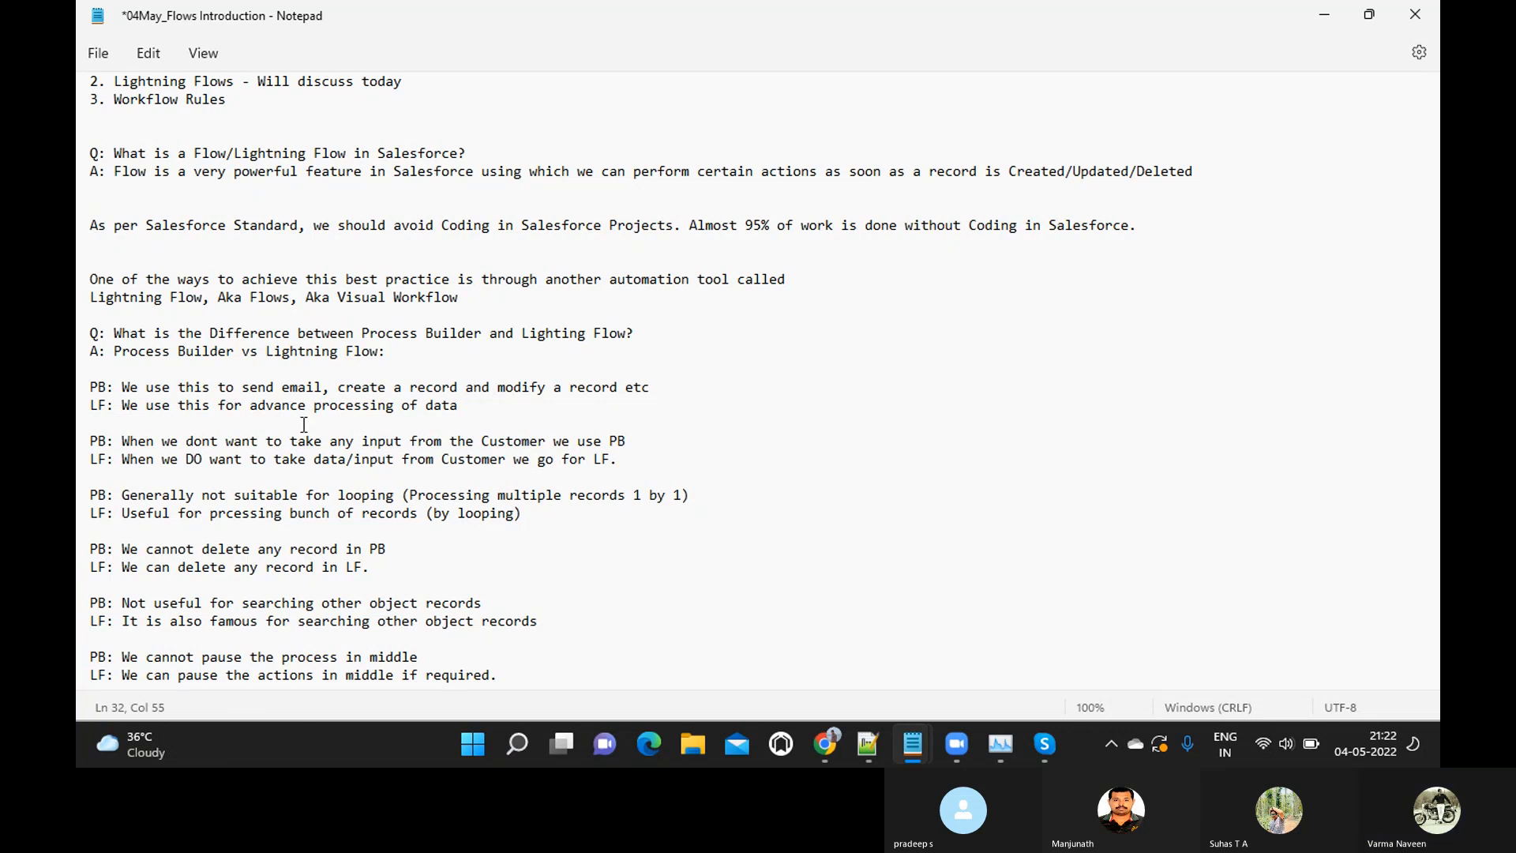
drag(624, 463, 79, 437)
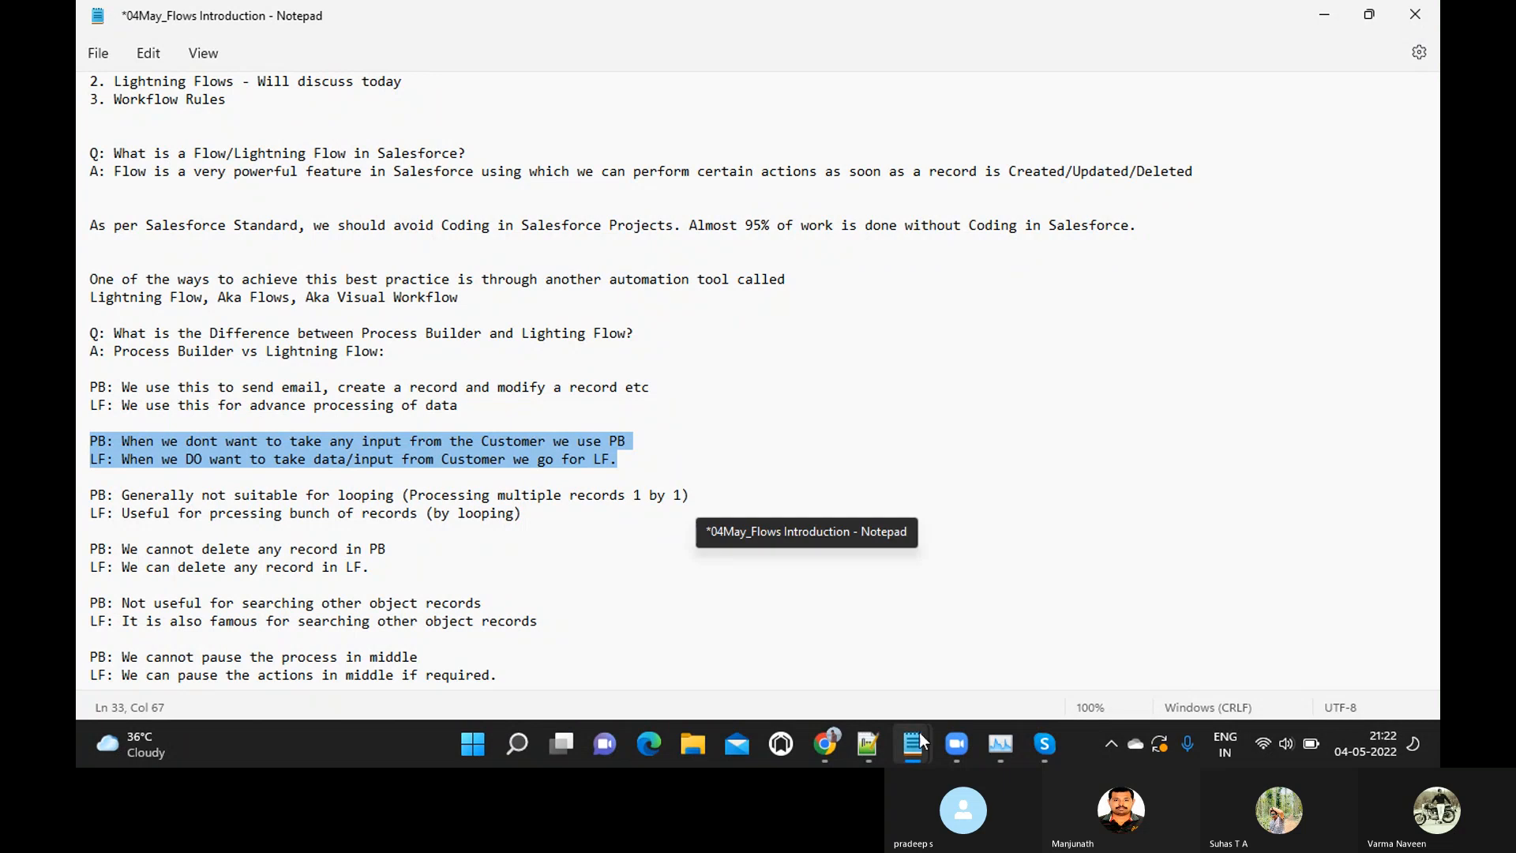
Bring up the empty untitled note and move its window so the highlighted comparison lines stay readable beside it
mouse_move(922, 735)
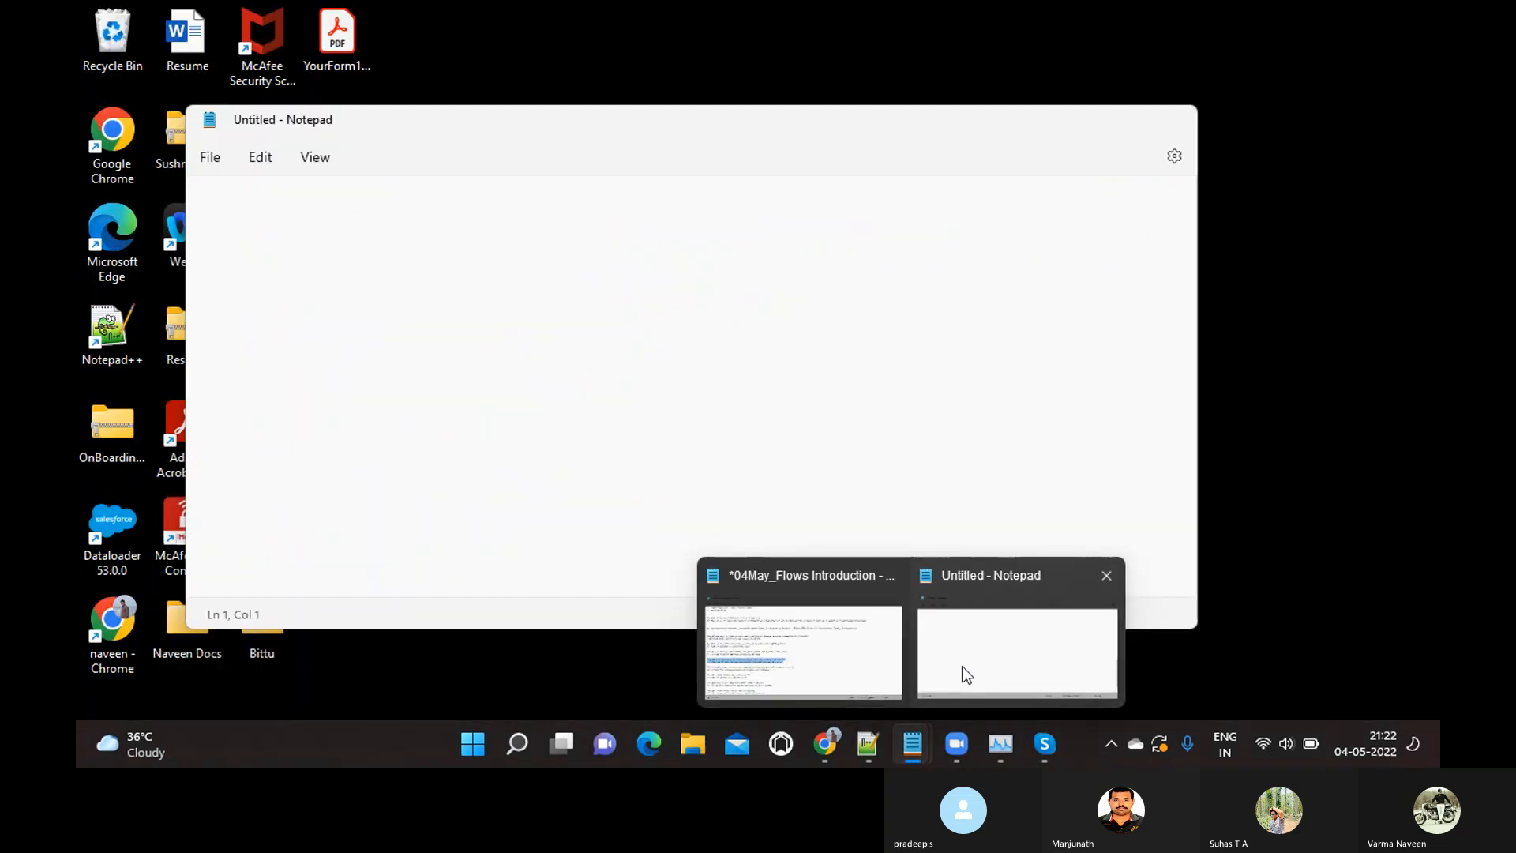
click(965, 673)
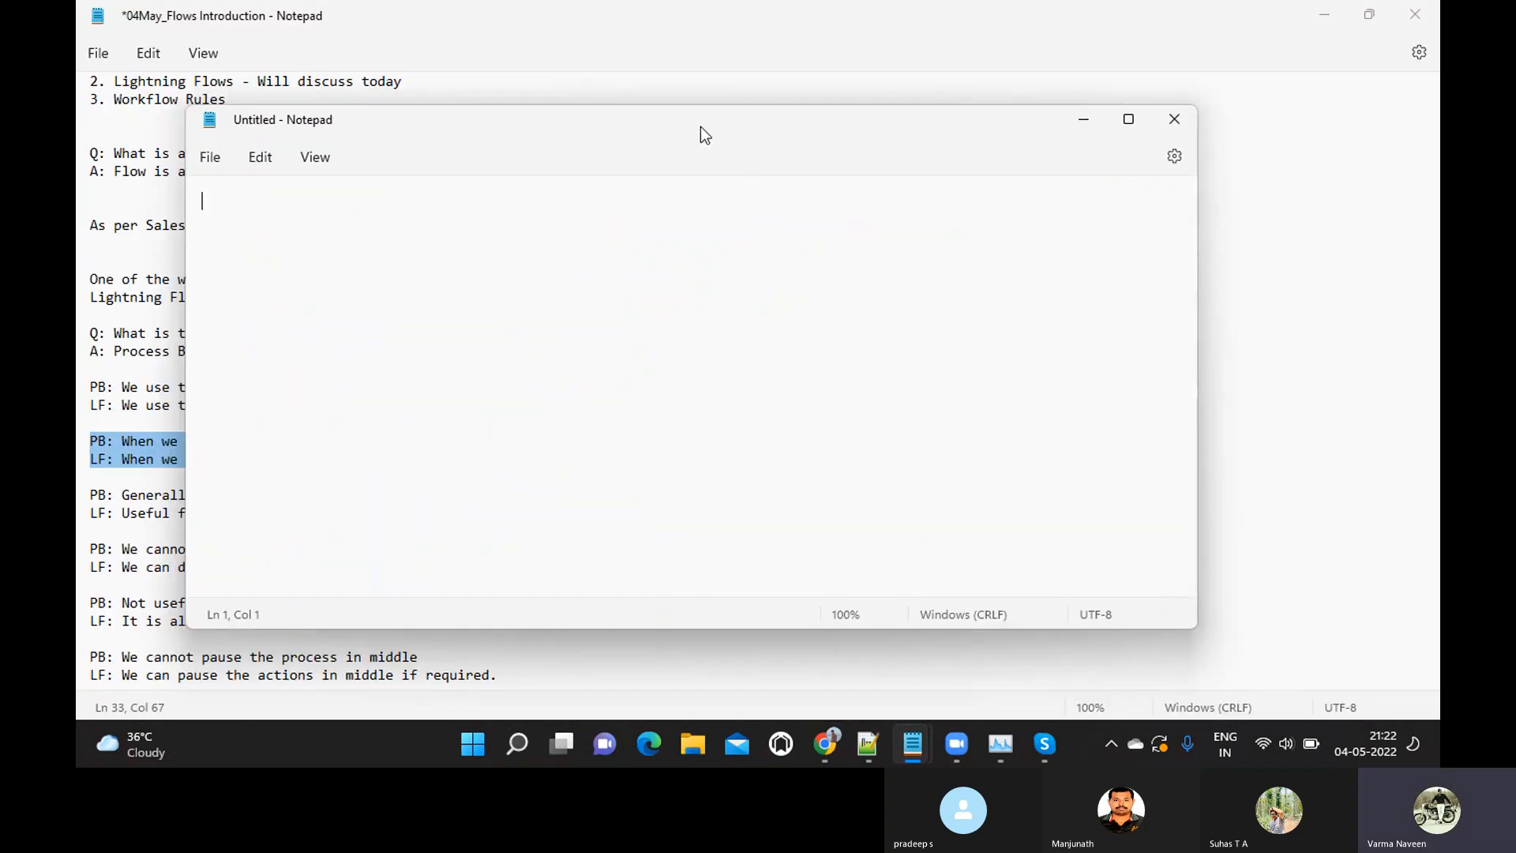
drag(690, 120, 1224, 152)
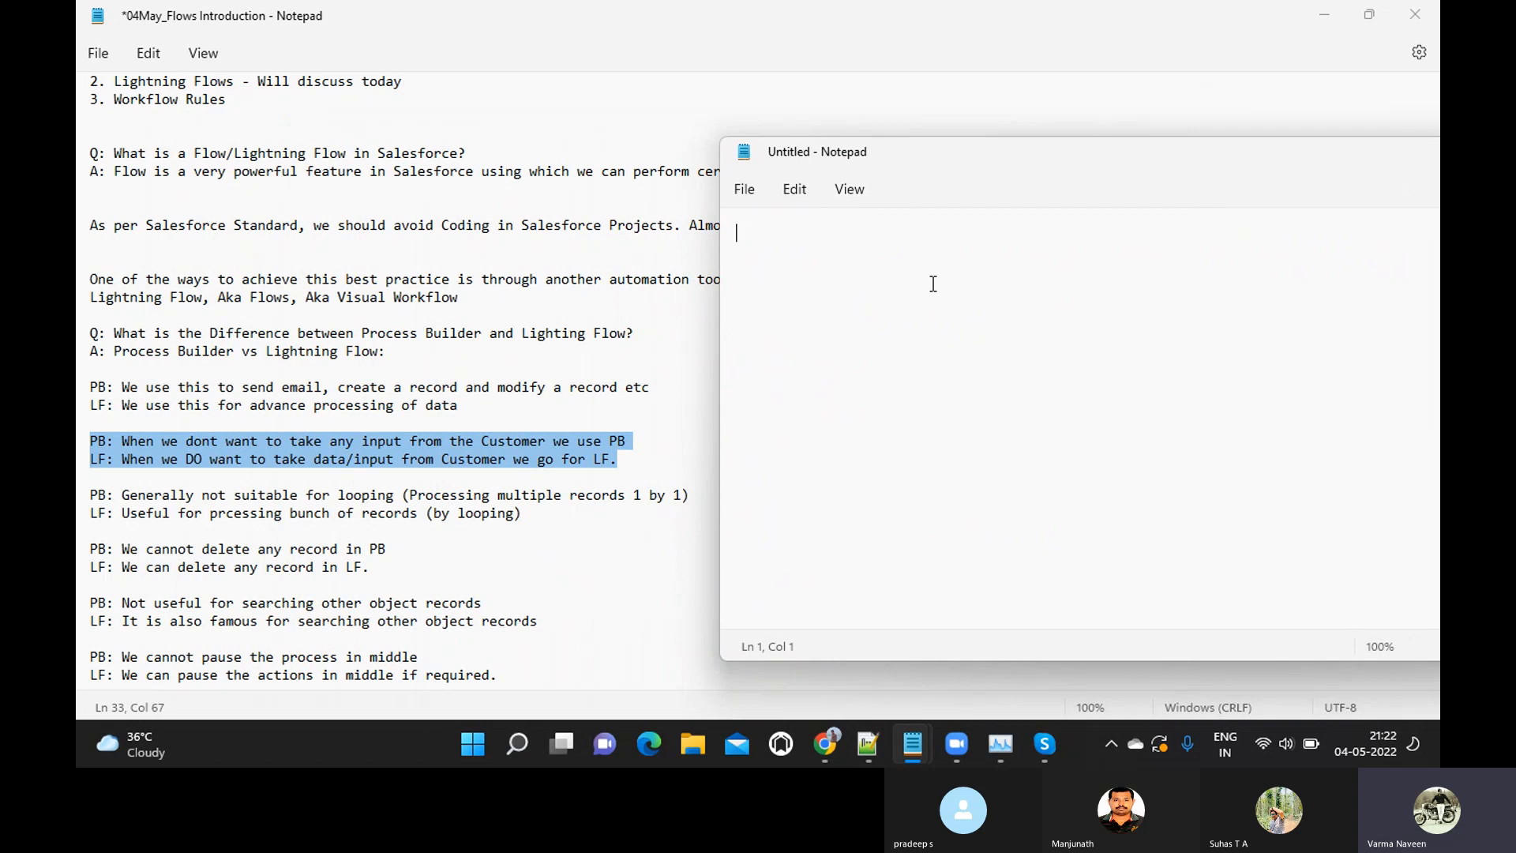
Write "Process Builder Action will take place Once record is created/updated by User" on the second line of the untitled note
key(Return)
text(Proces)
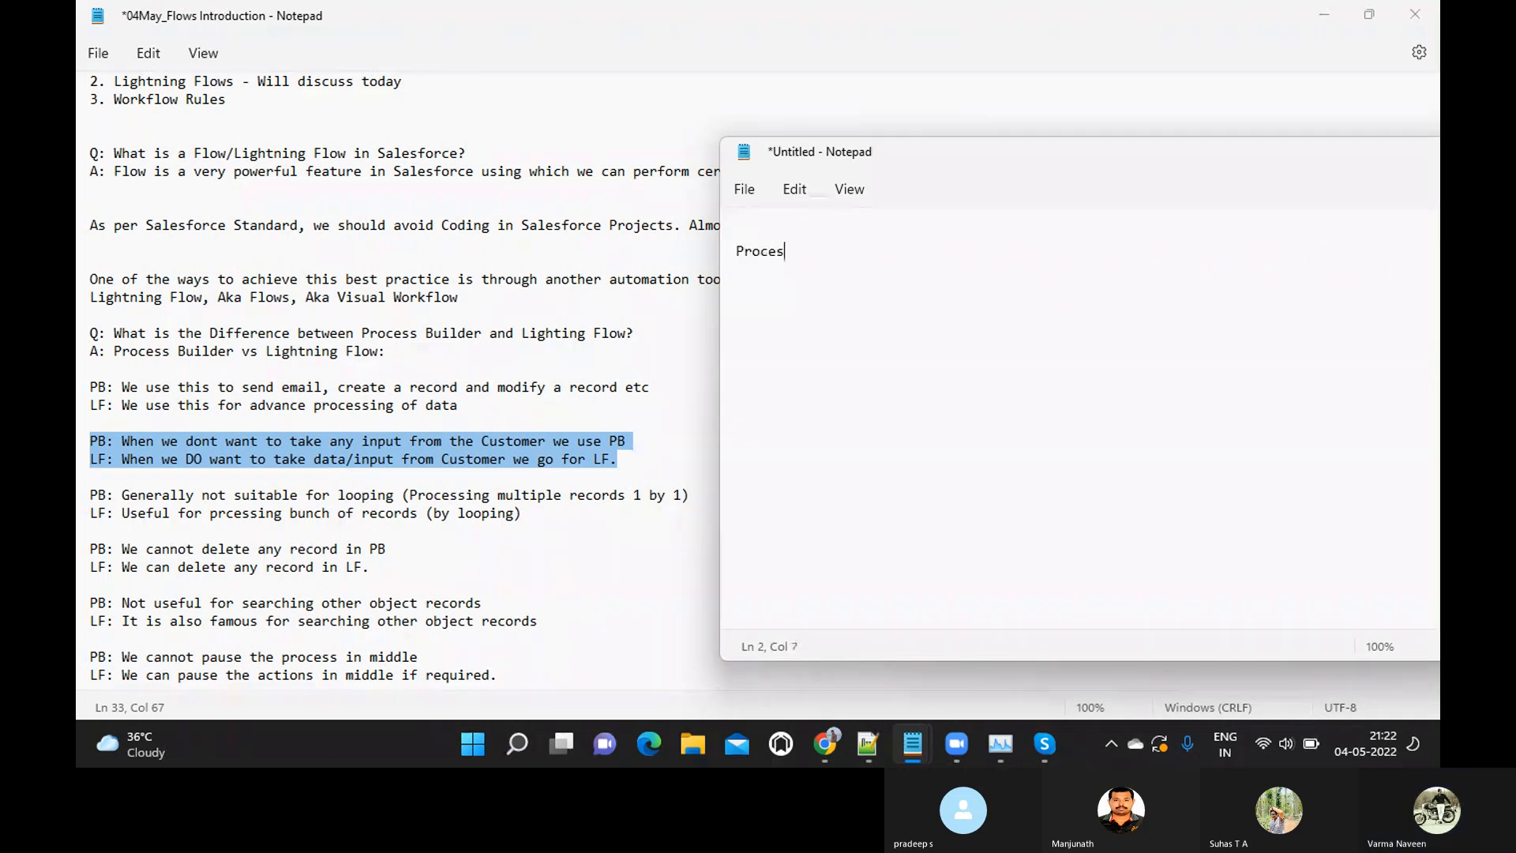
text(s Builder Ac)
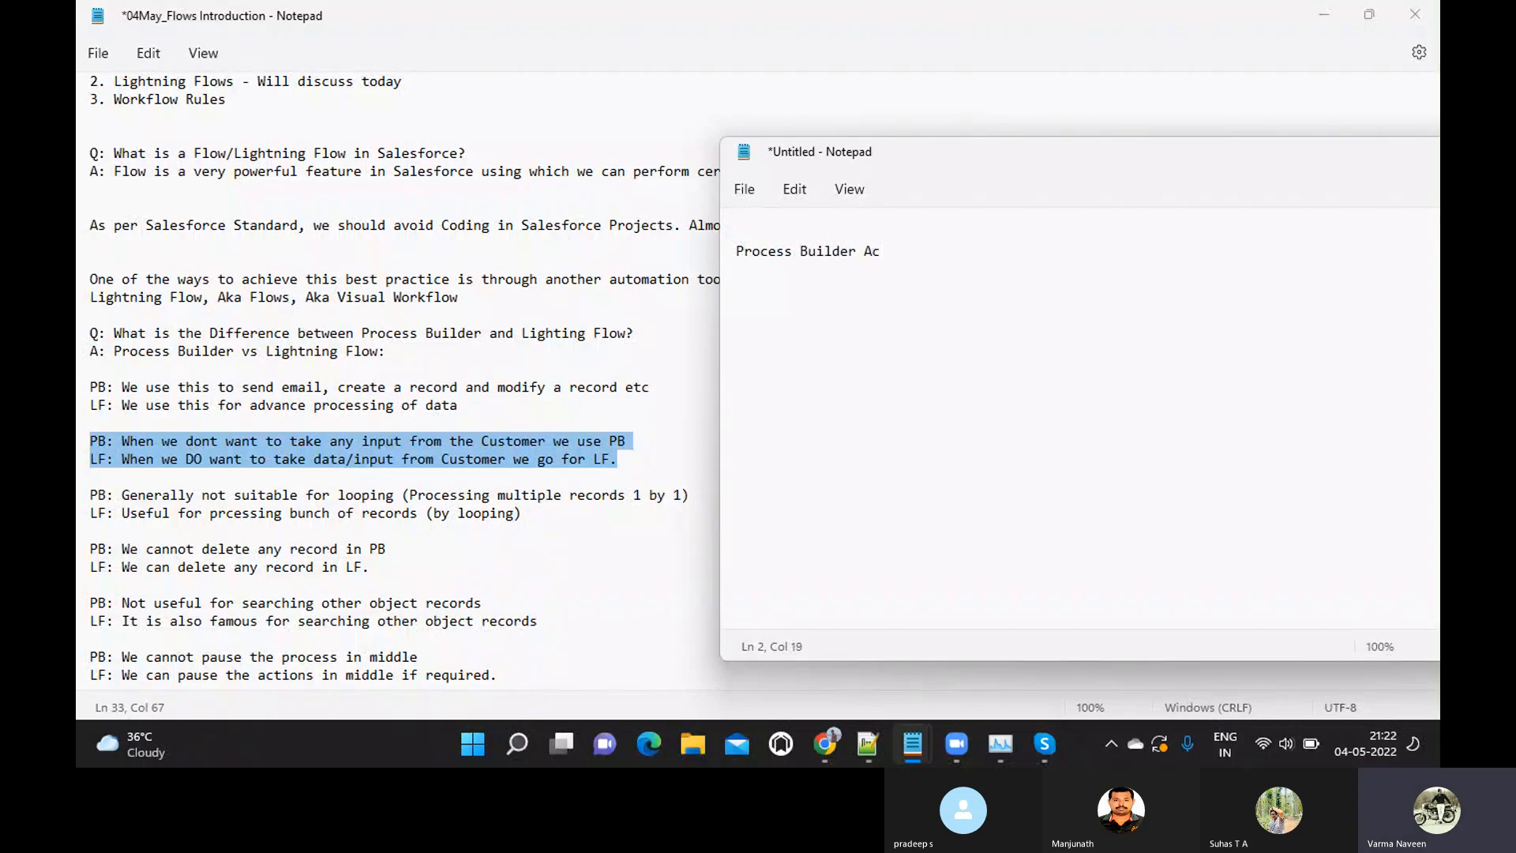
text(tion will take place-)
key(BackSpace)
text(Once record)
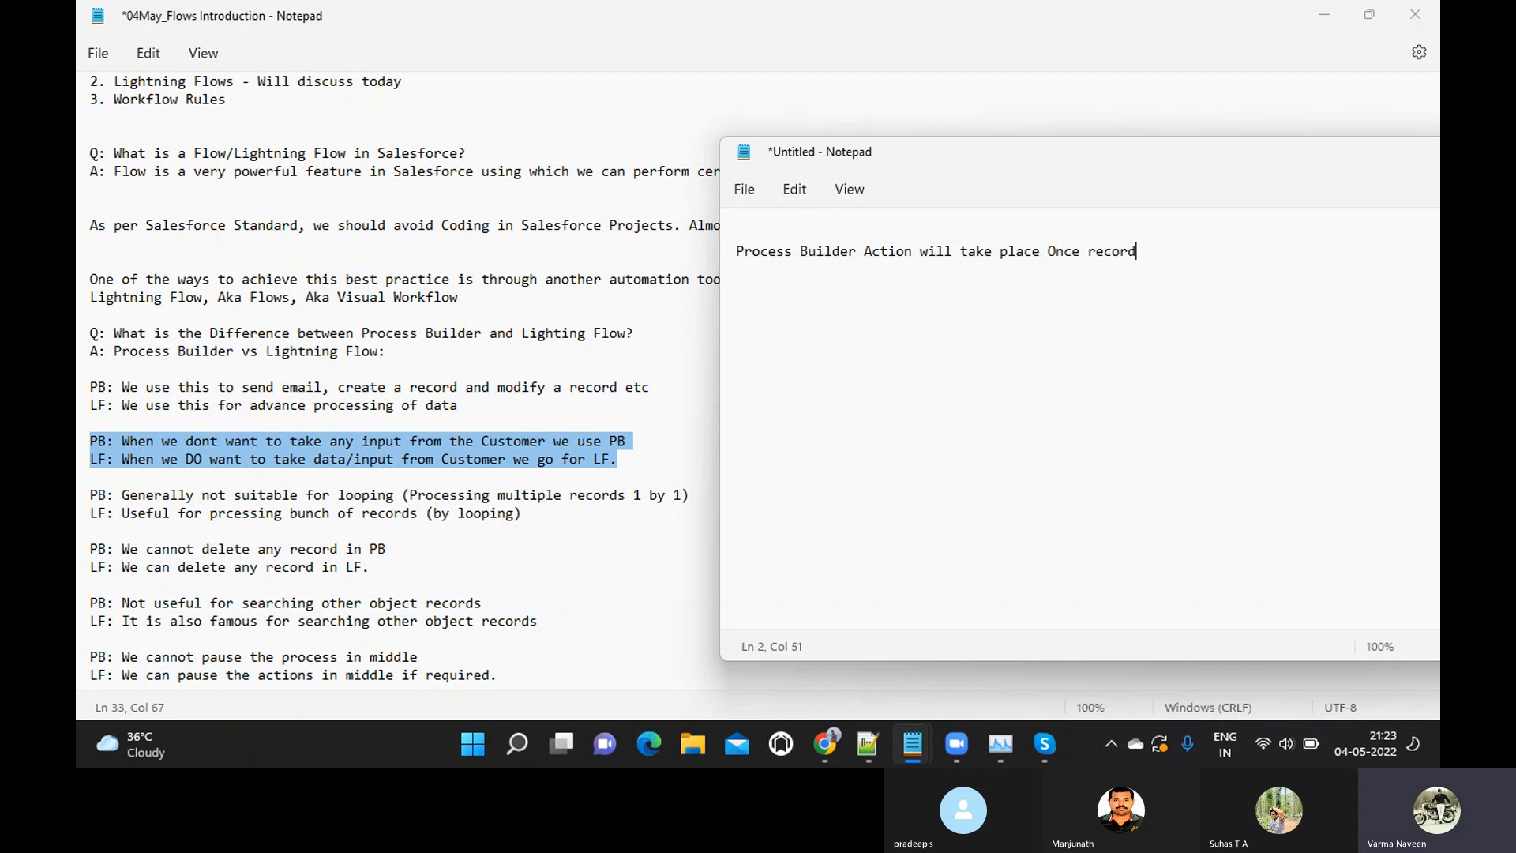
text( is created/updated by User)
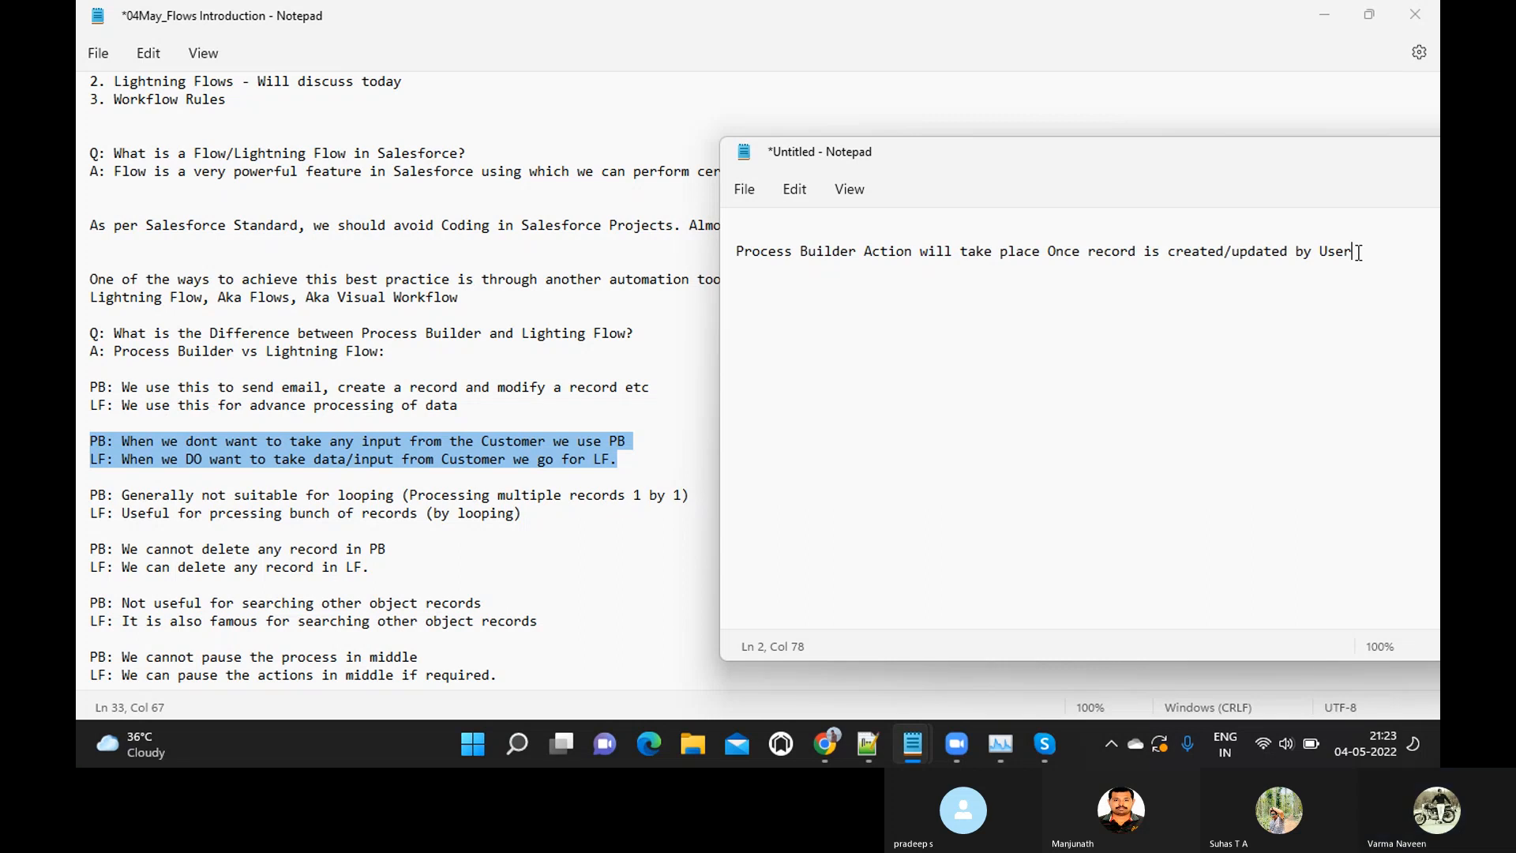
Leave a blank line and write "Lightning flow- As soon as User enter Information (lively)" with the last word in parentheses
key(Return)
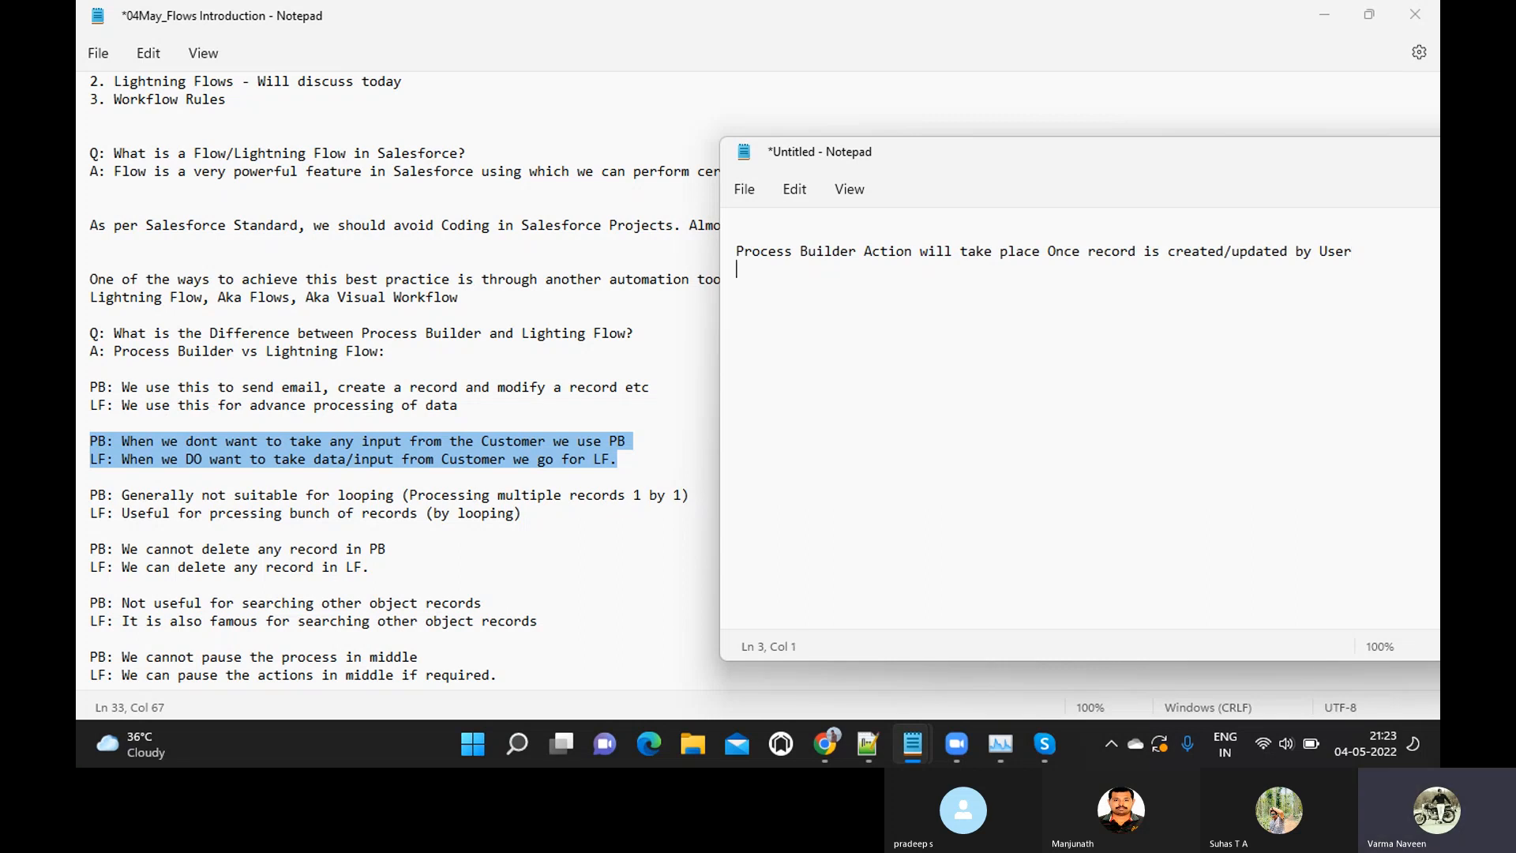
key(Return)
text(Lightning flow- As )
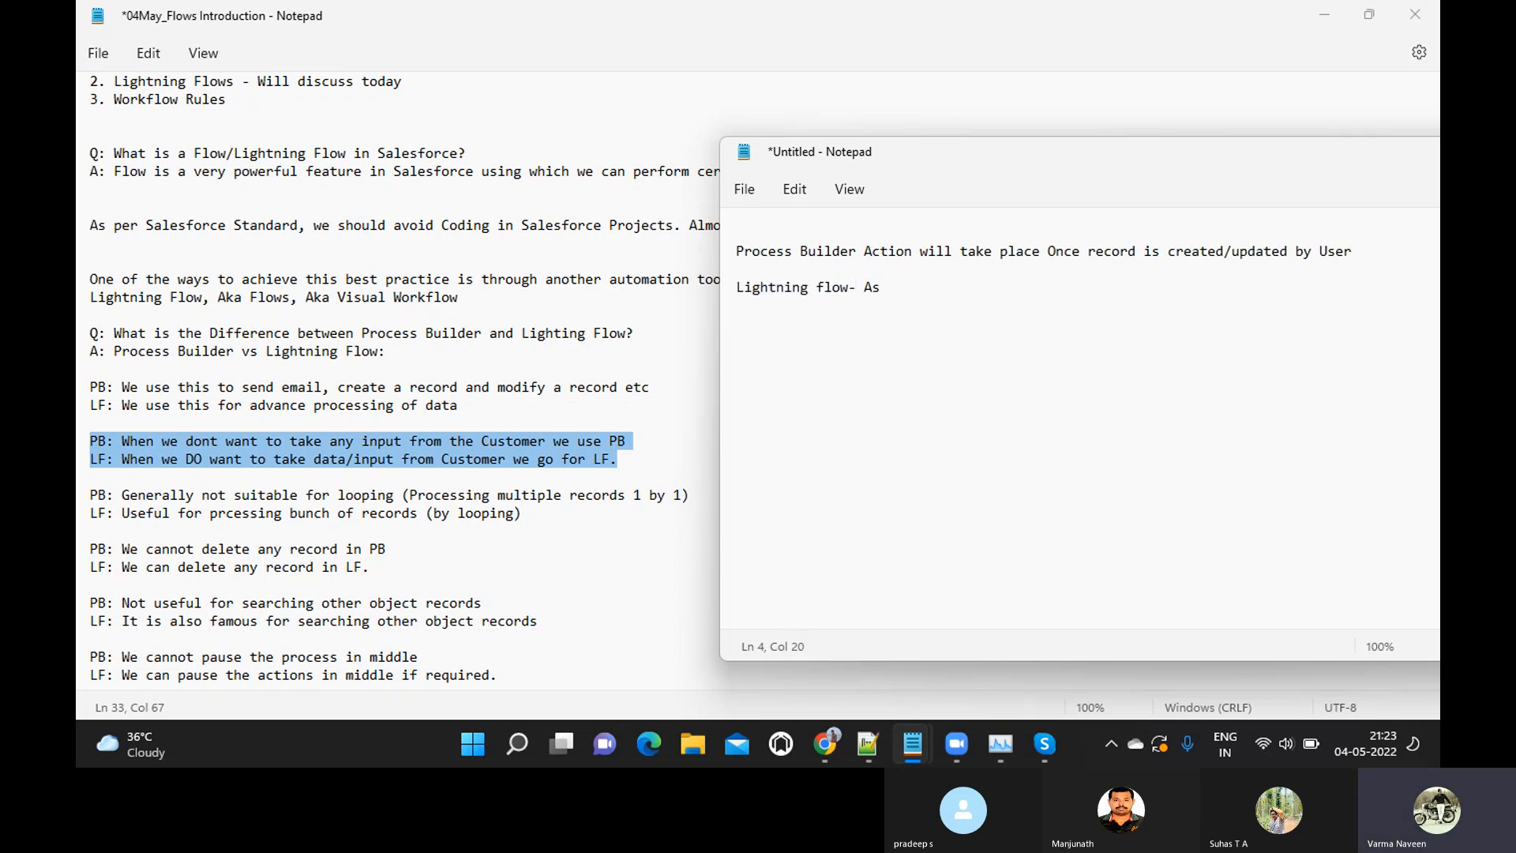
text(soon as User enter Information l)
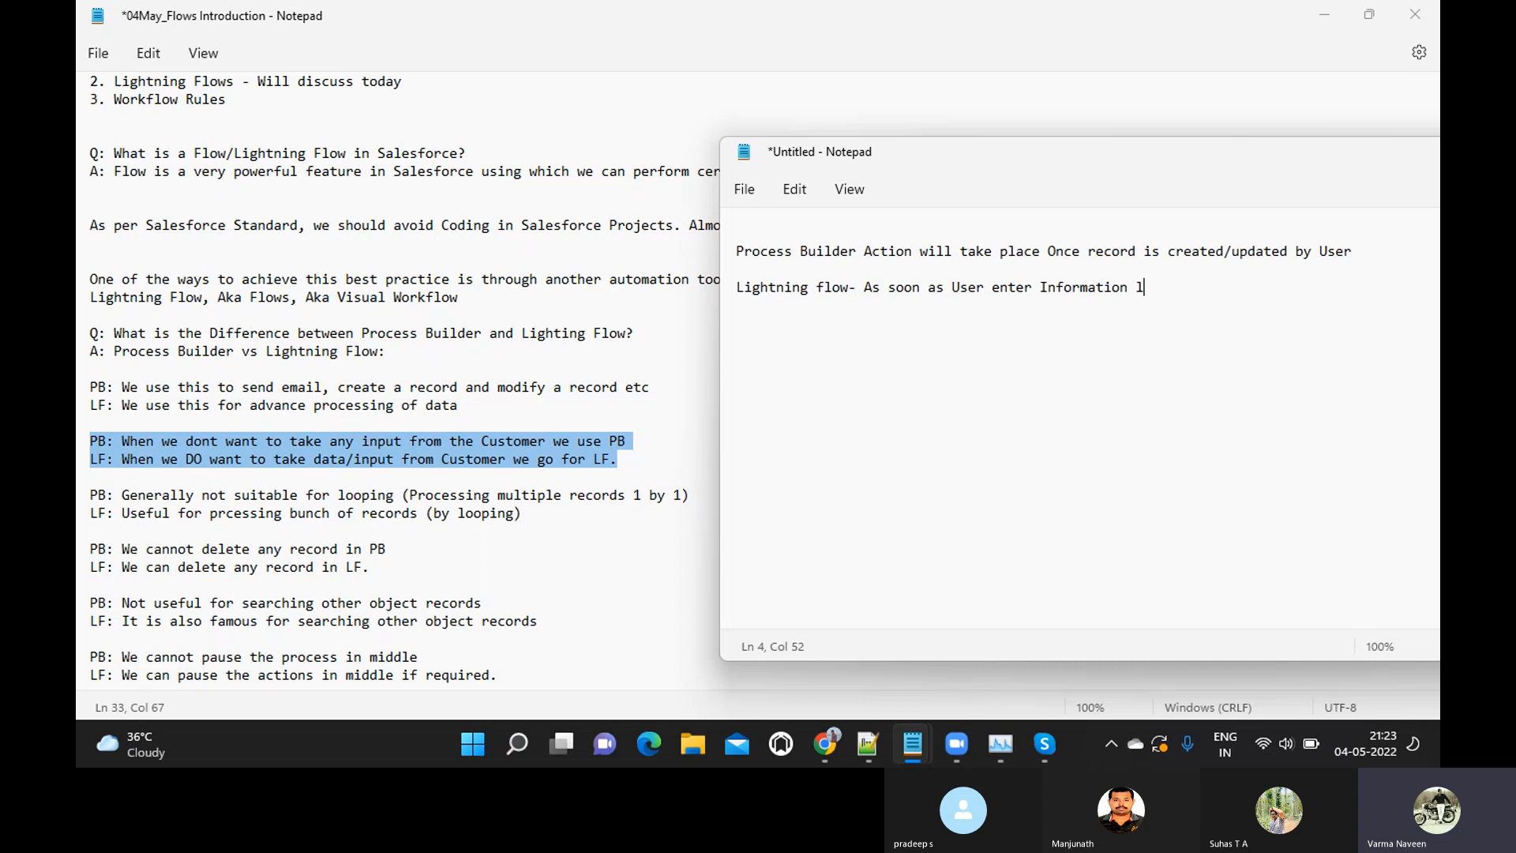
text(ively))
key(Left)
key(Left)
key(Left)
key(Left)
key(Left)
key(Left)
key(Left)
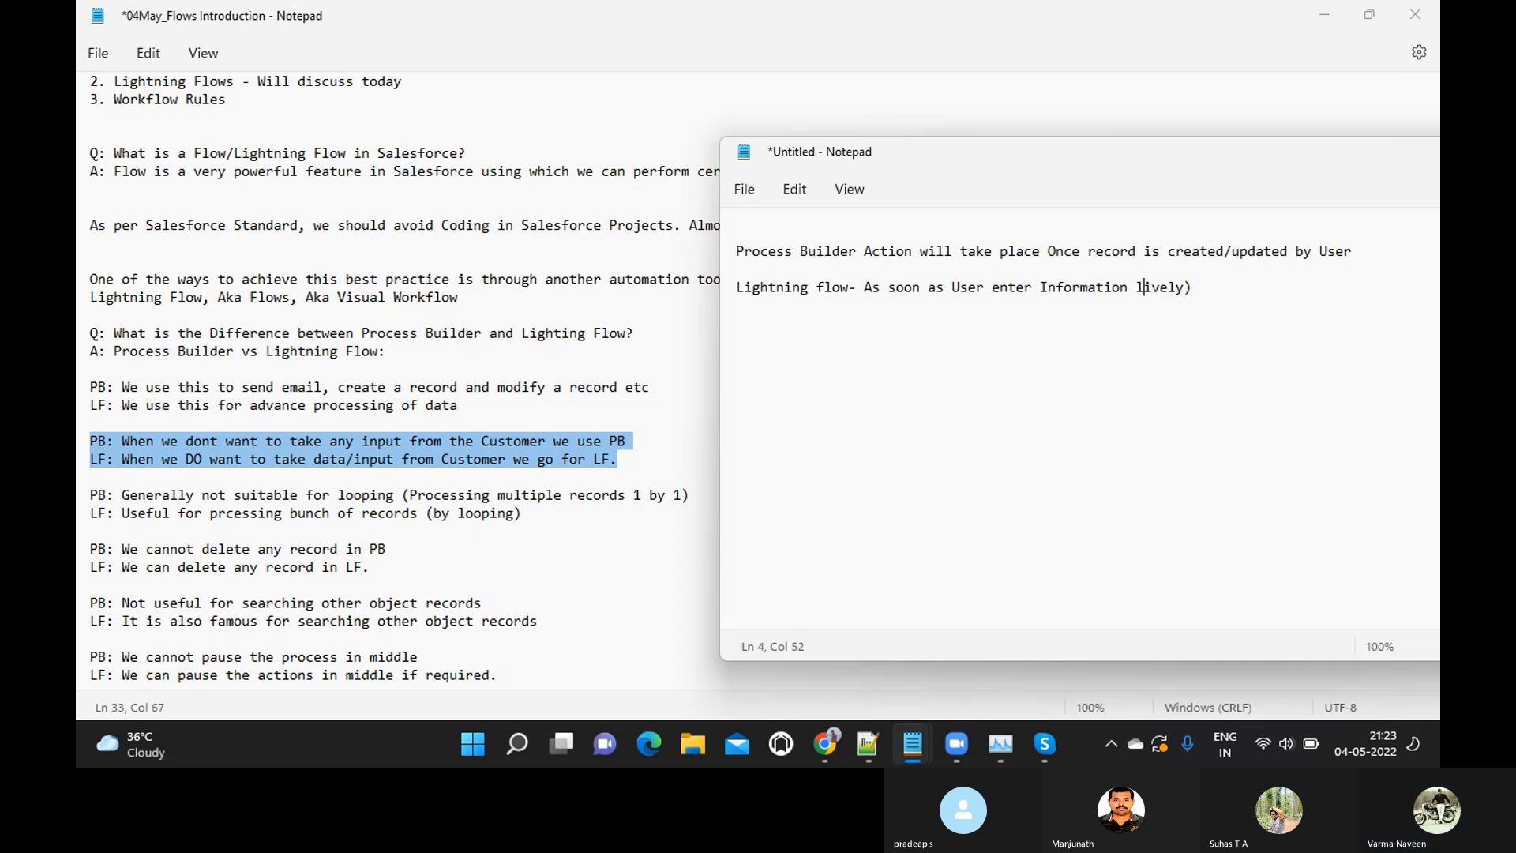
text(()
key(End)
Continue the Lightning flow sentence with "system will" and put "trigger action (" on the following line
text(s)
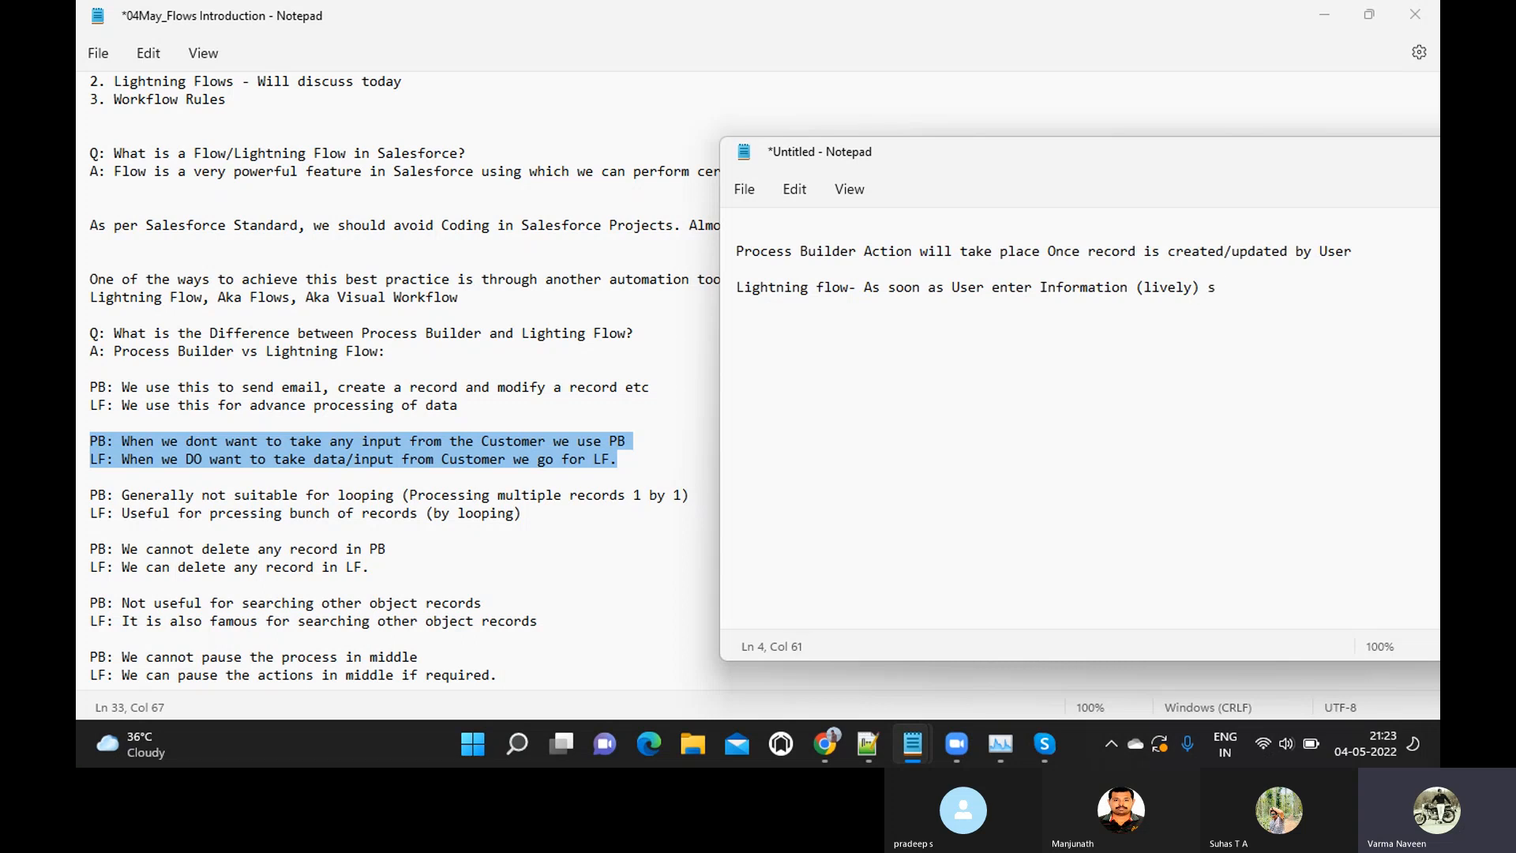
text(ystem will i)
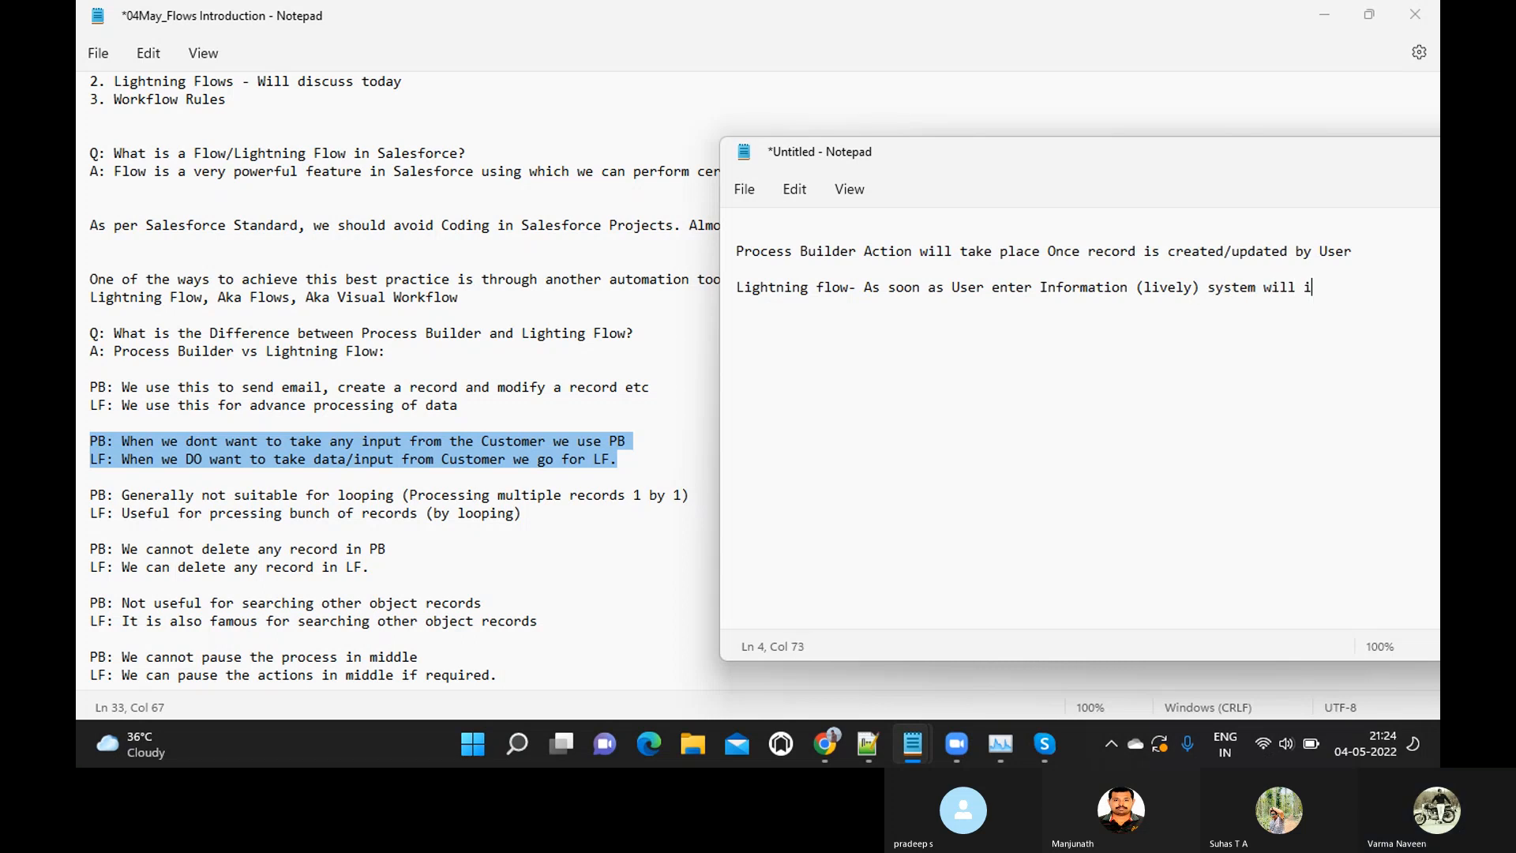
key(Return)
text(trig)
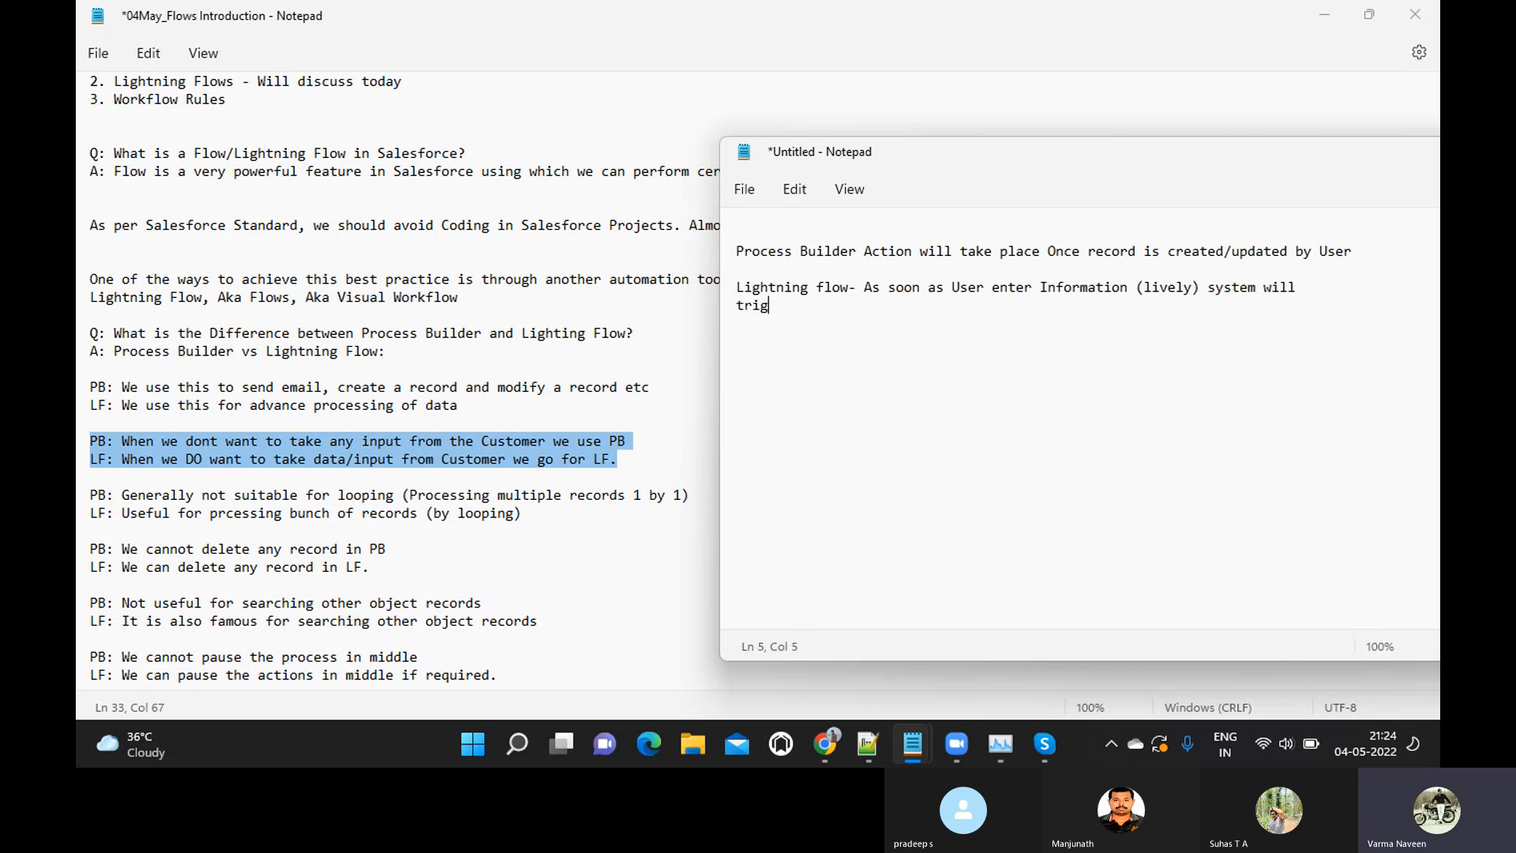
text(ger action ()
Add the heading "Facebook/Instragam:" below the Lightning flow sentence, separated by a blank line
key(Return)
key(Return)
text(Facebook/In)
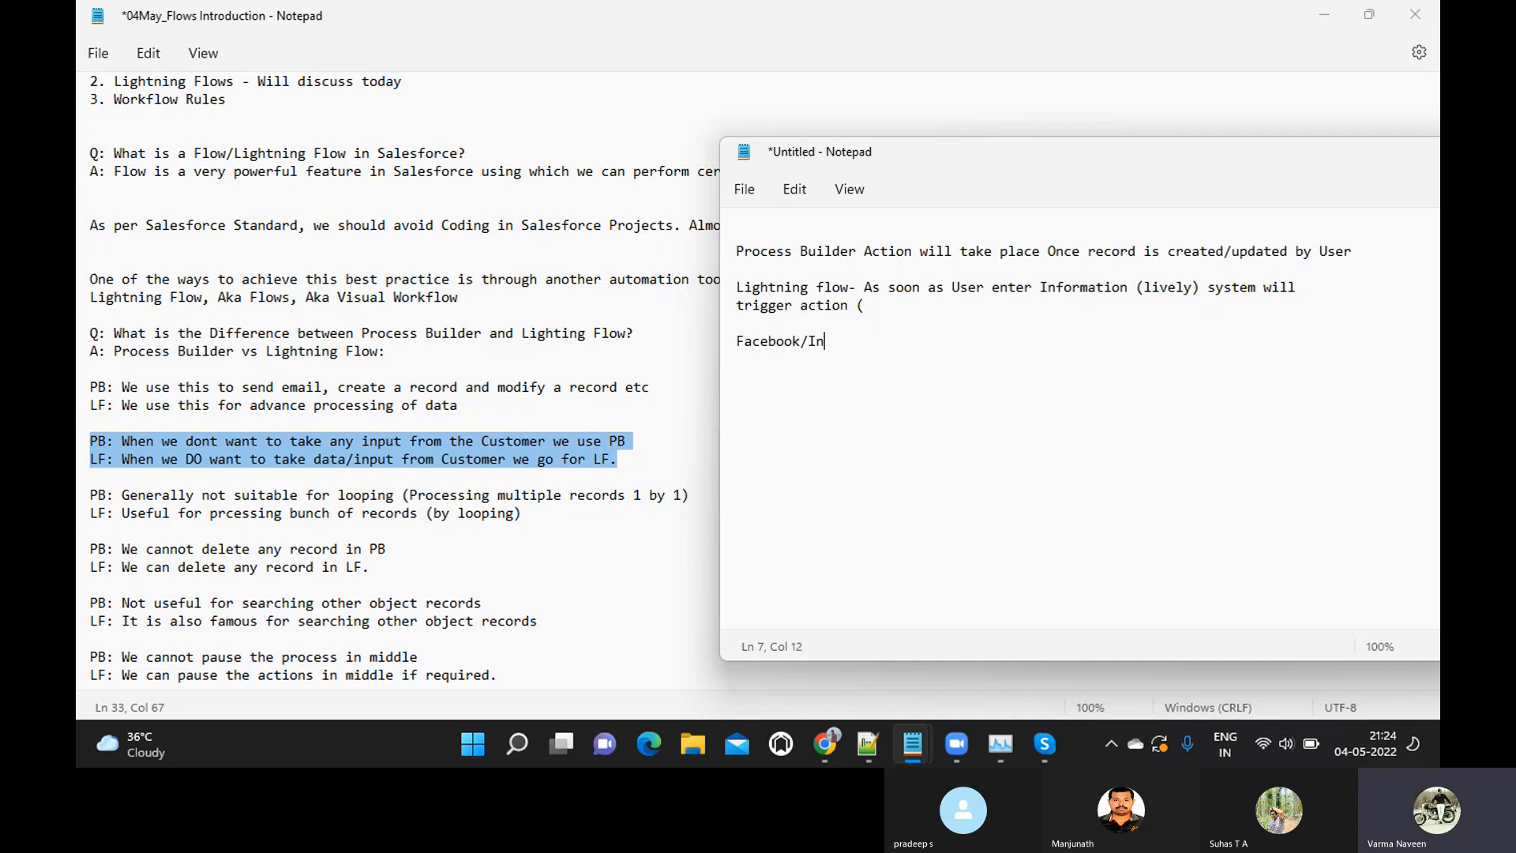
text(stragam)
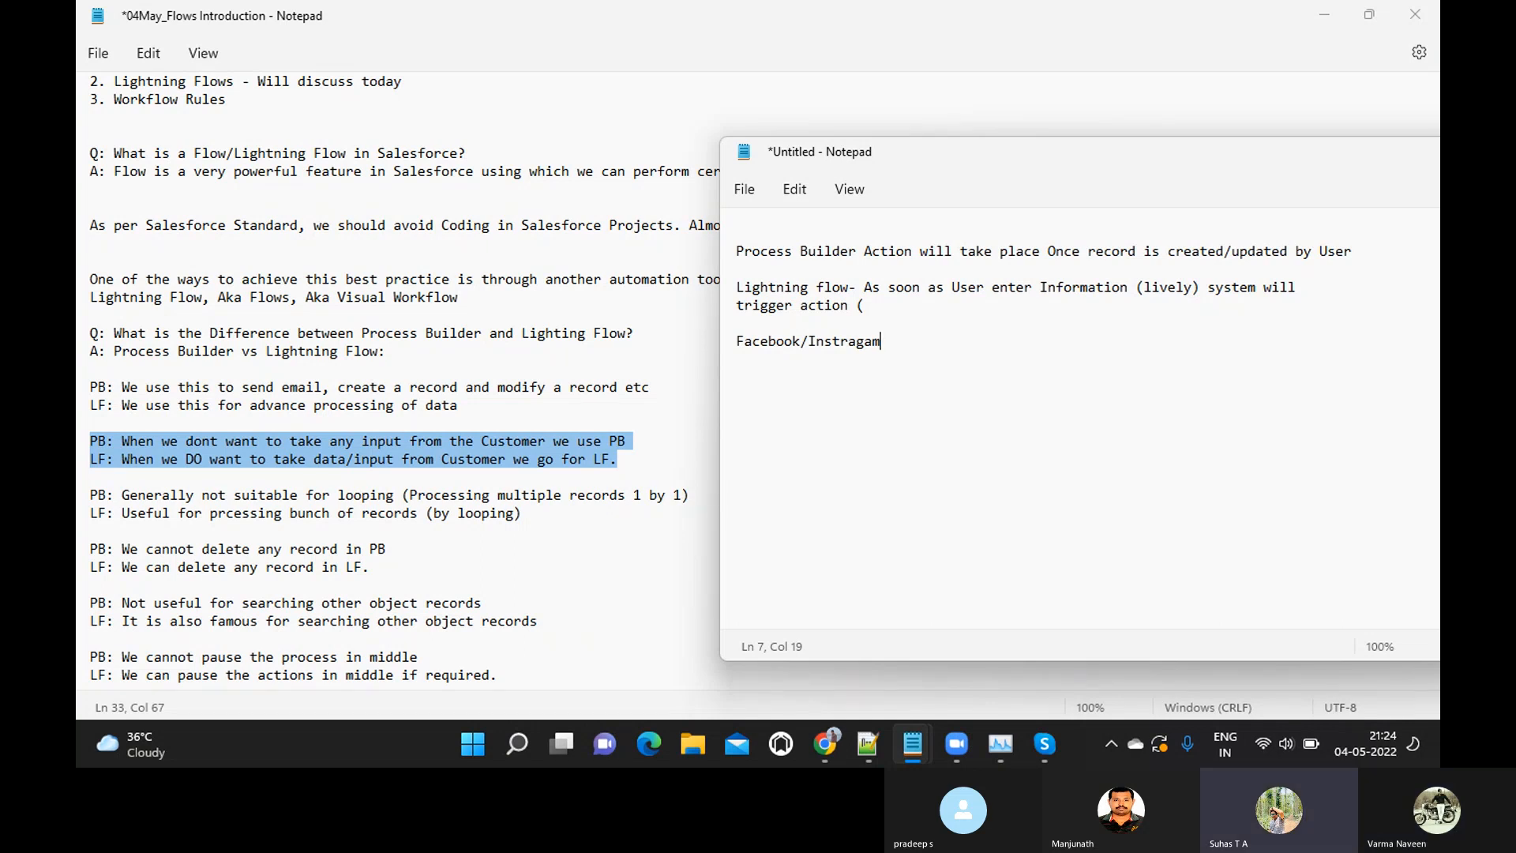
text(:)
Write "Real Estate Company- Their company portal" below the Facebook/Instragam heading, separated by a blank line
key(Return)
key(Return)
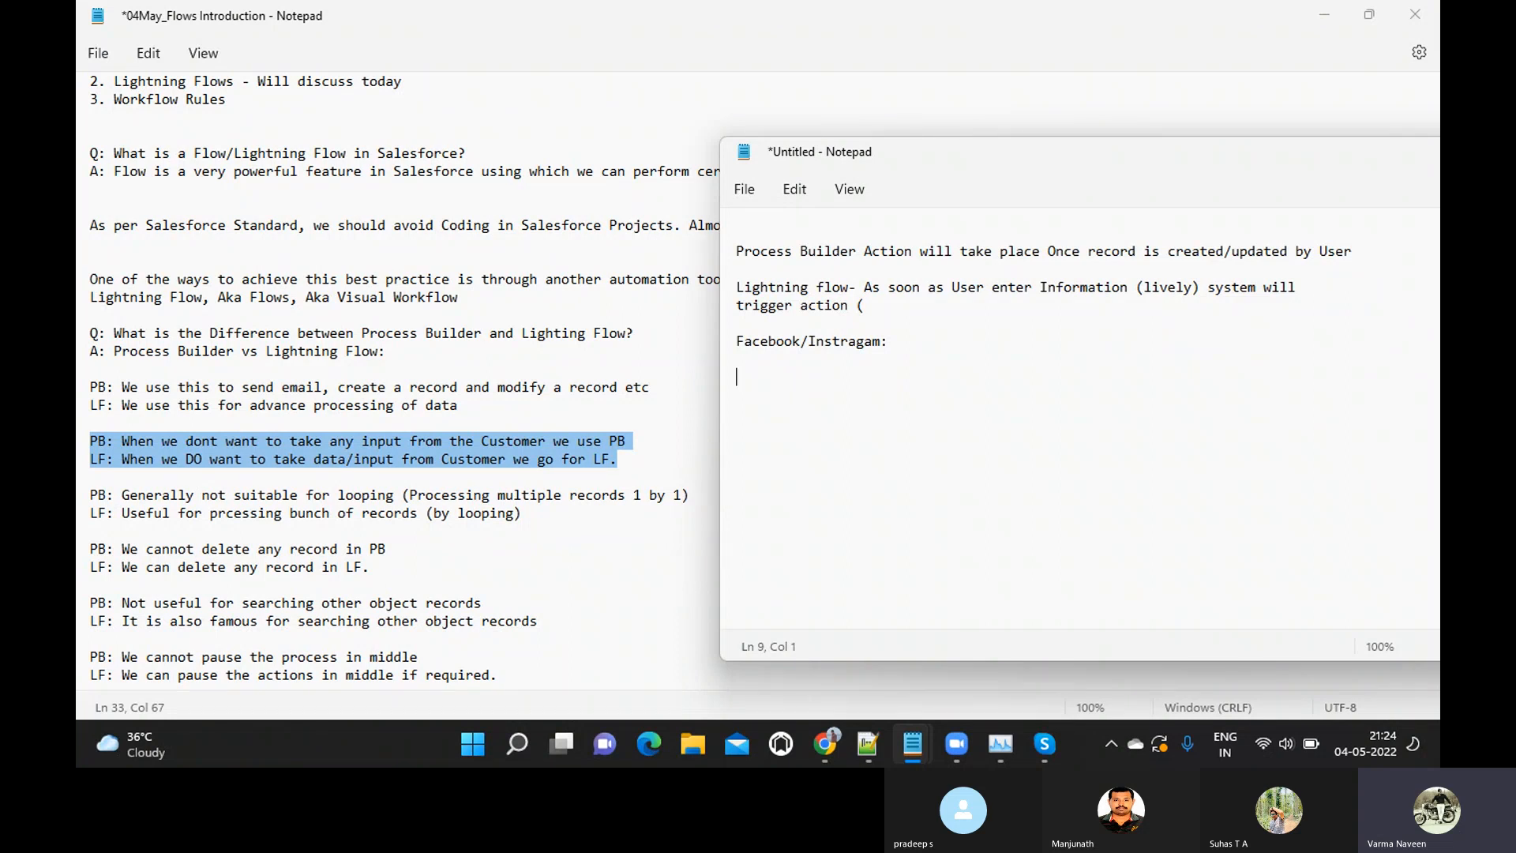
text(Real Estate Company-)
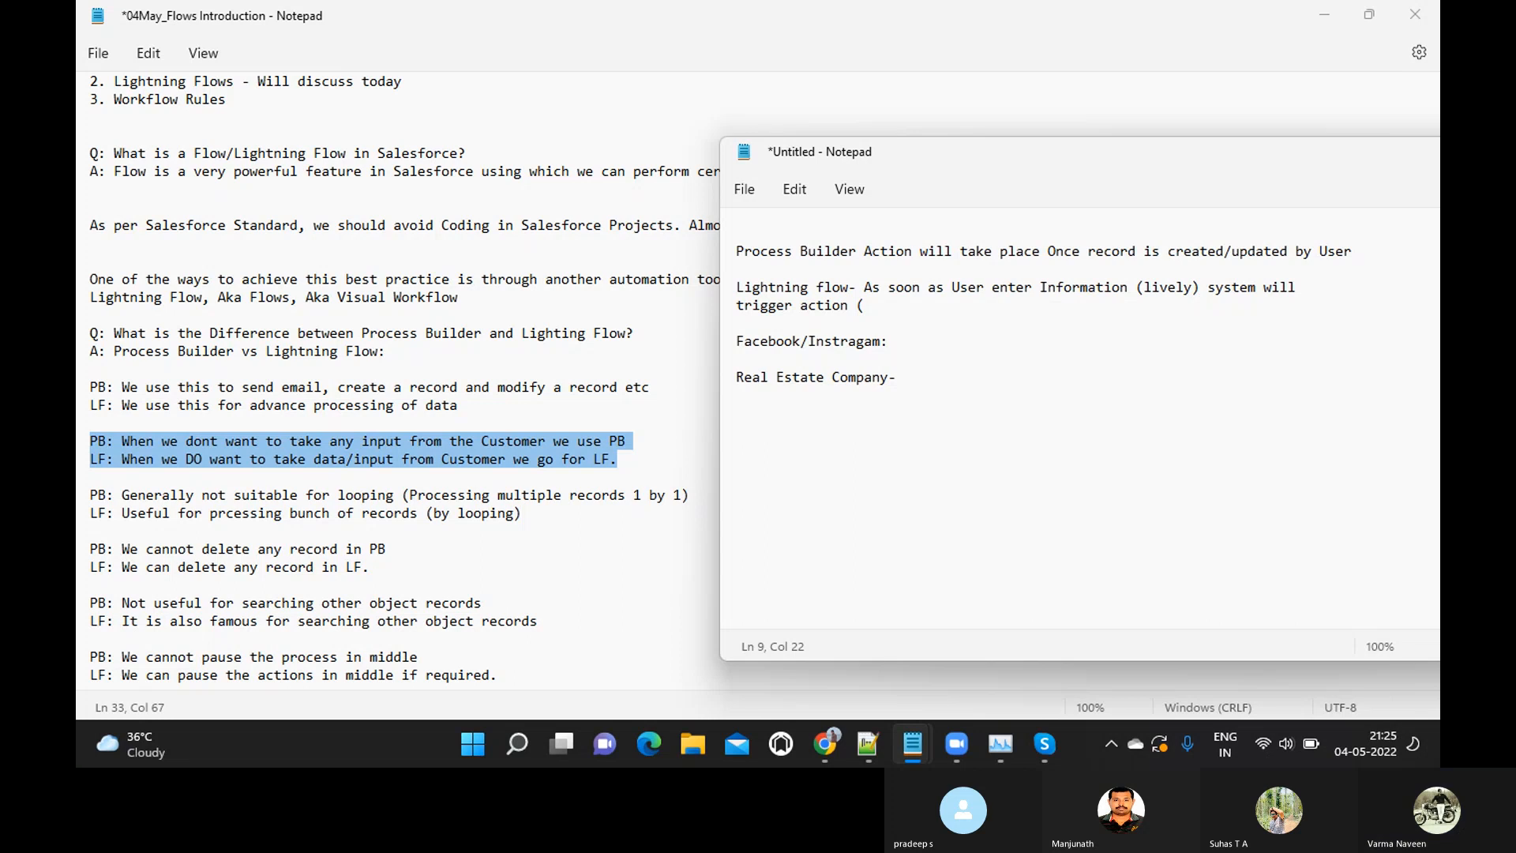
text(T)
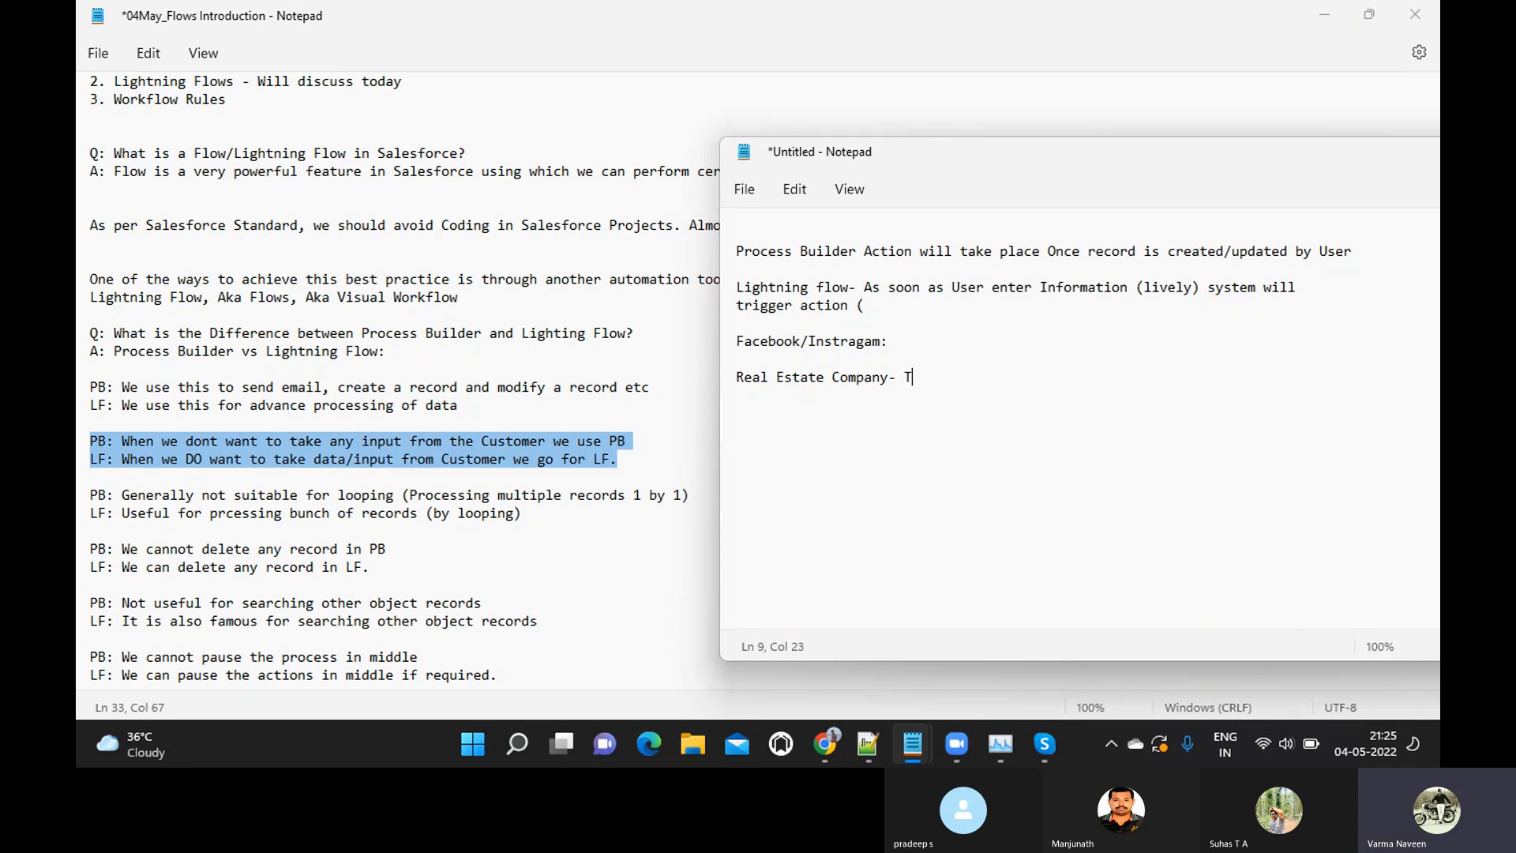
text(heir compani)
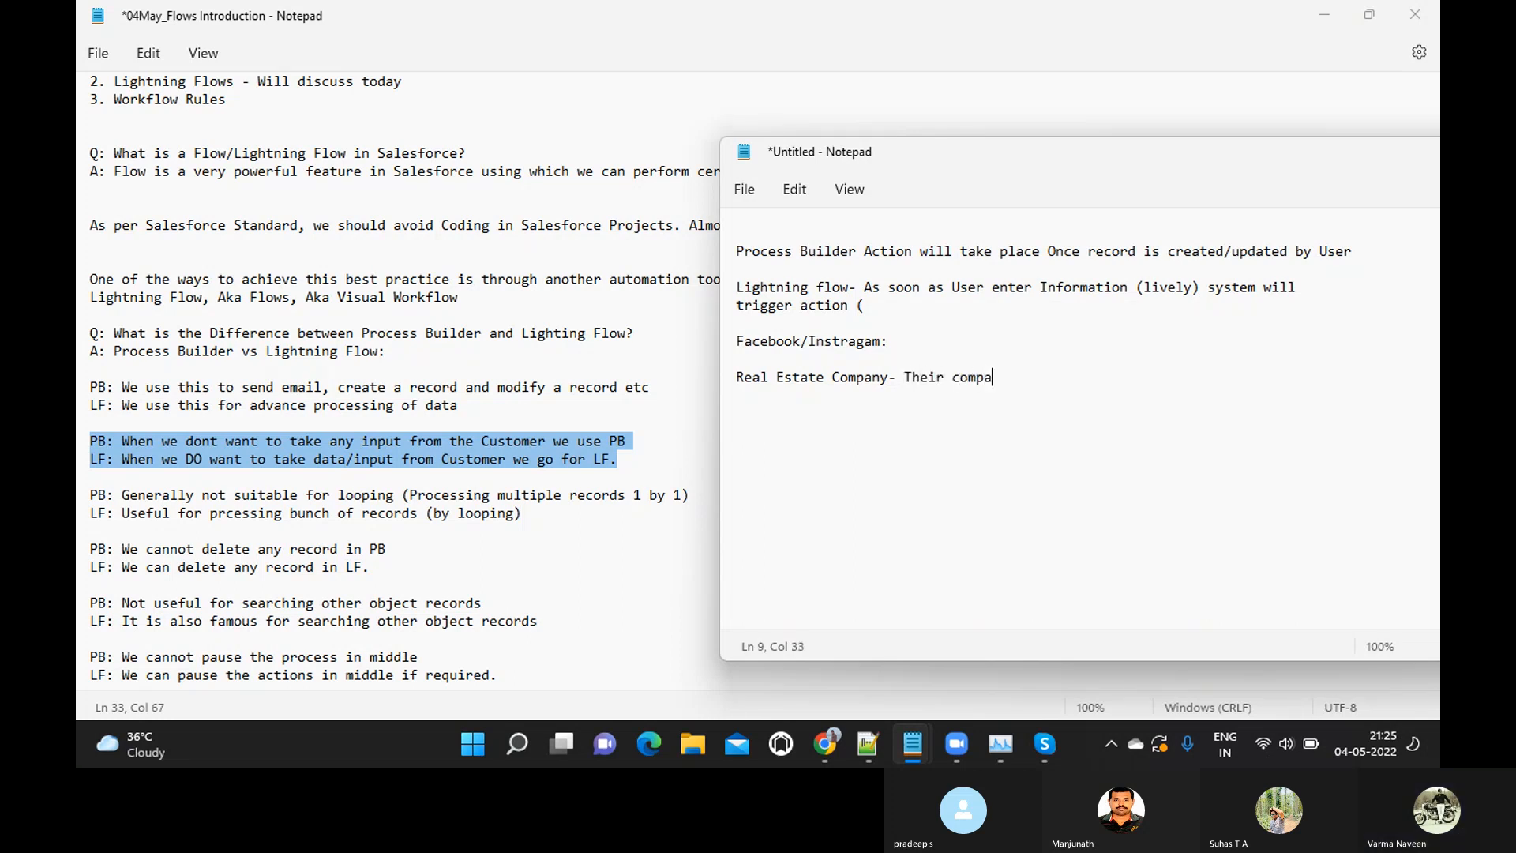
key(BackSpace)
text(y p)
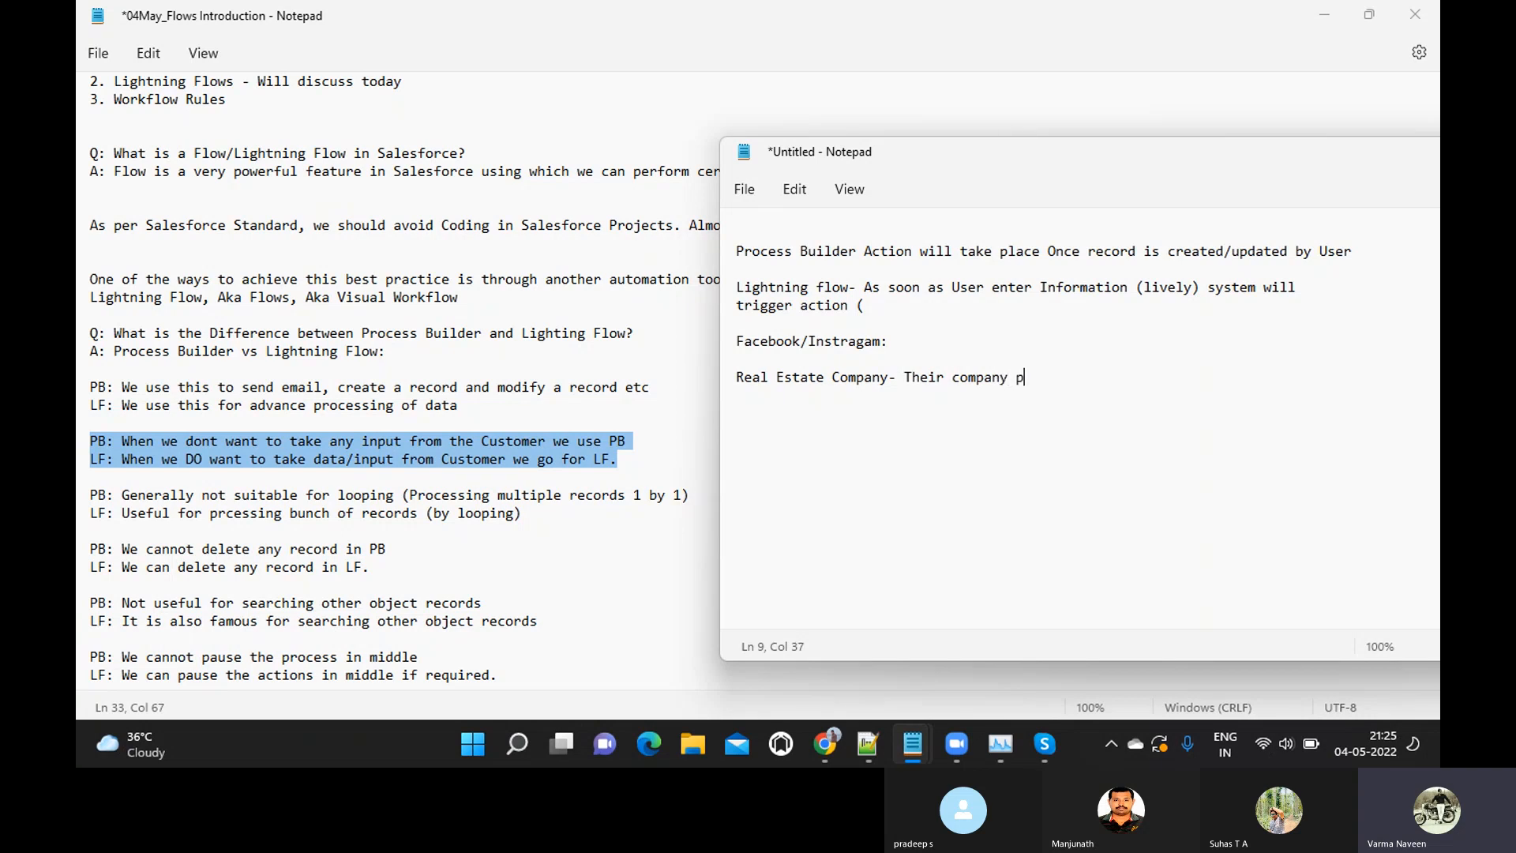
text(ortal (la)
Append "(landing page)" to the end of the Real Estate Company line
key(BackSpace)
text(landing)
key(BackSpace)
key(BackSpace)
key(BackSpace)
key(BackSpace)
text(ding page)
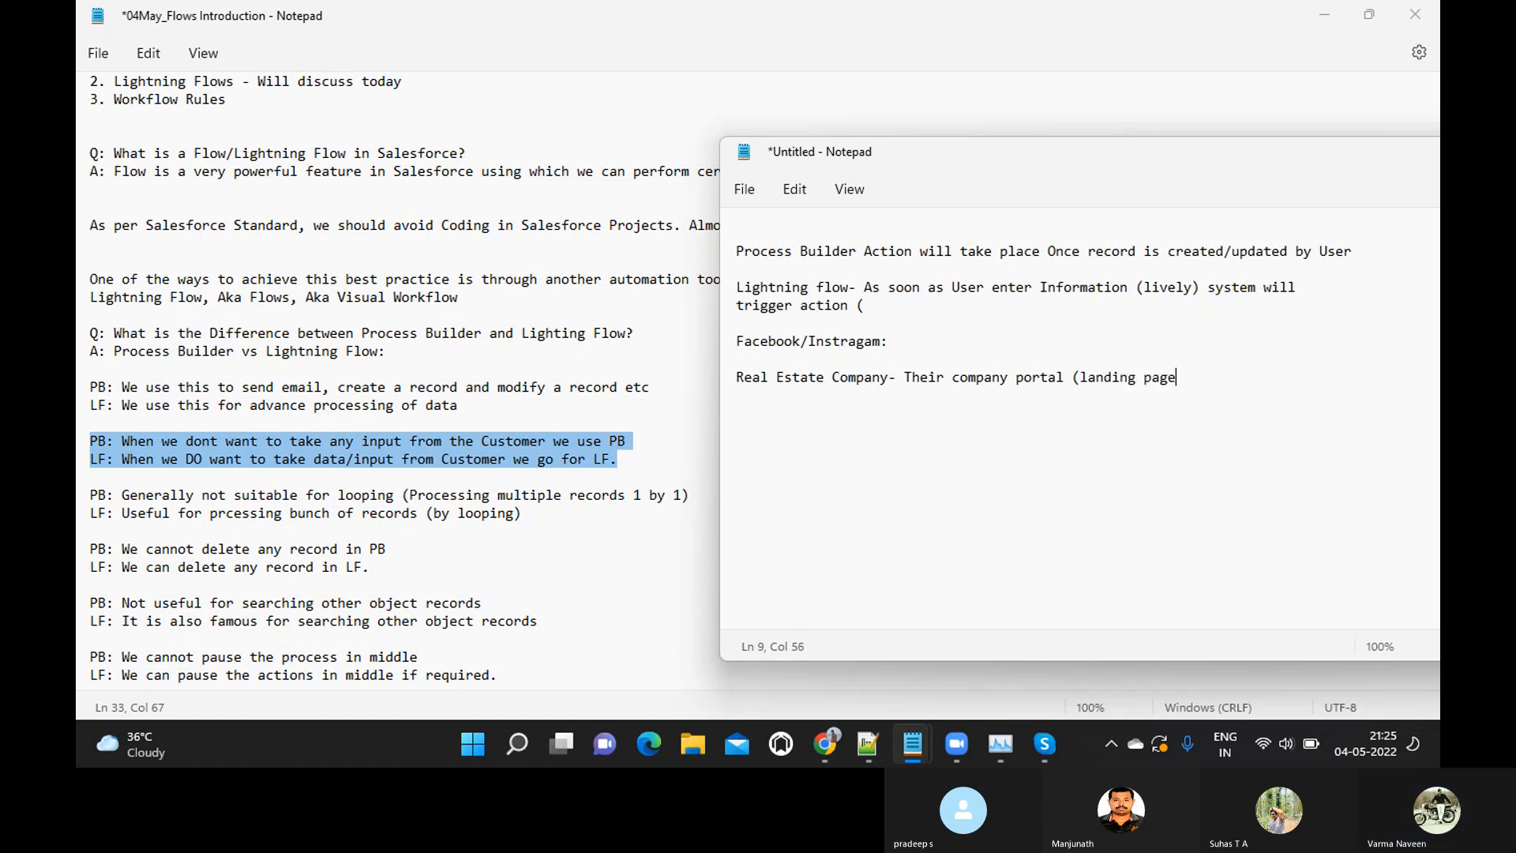
text())
Add the line "-- It is asking me enter my details" directly below the Real Estate Company line
key(Return)
text(-- I)
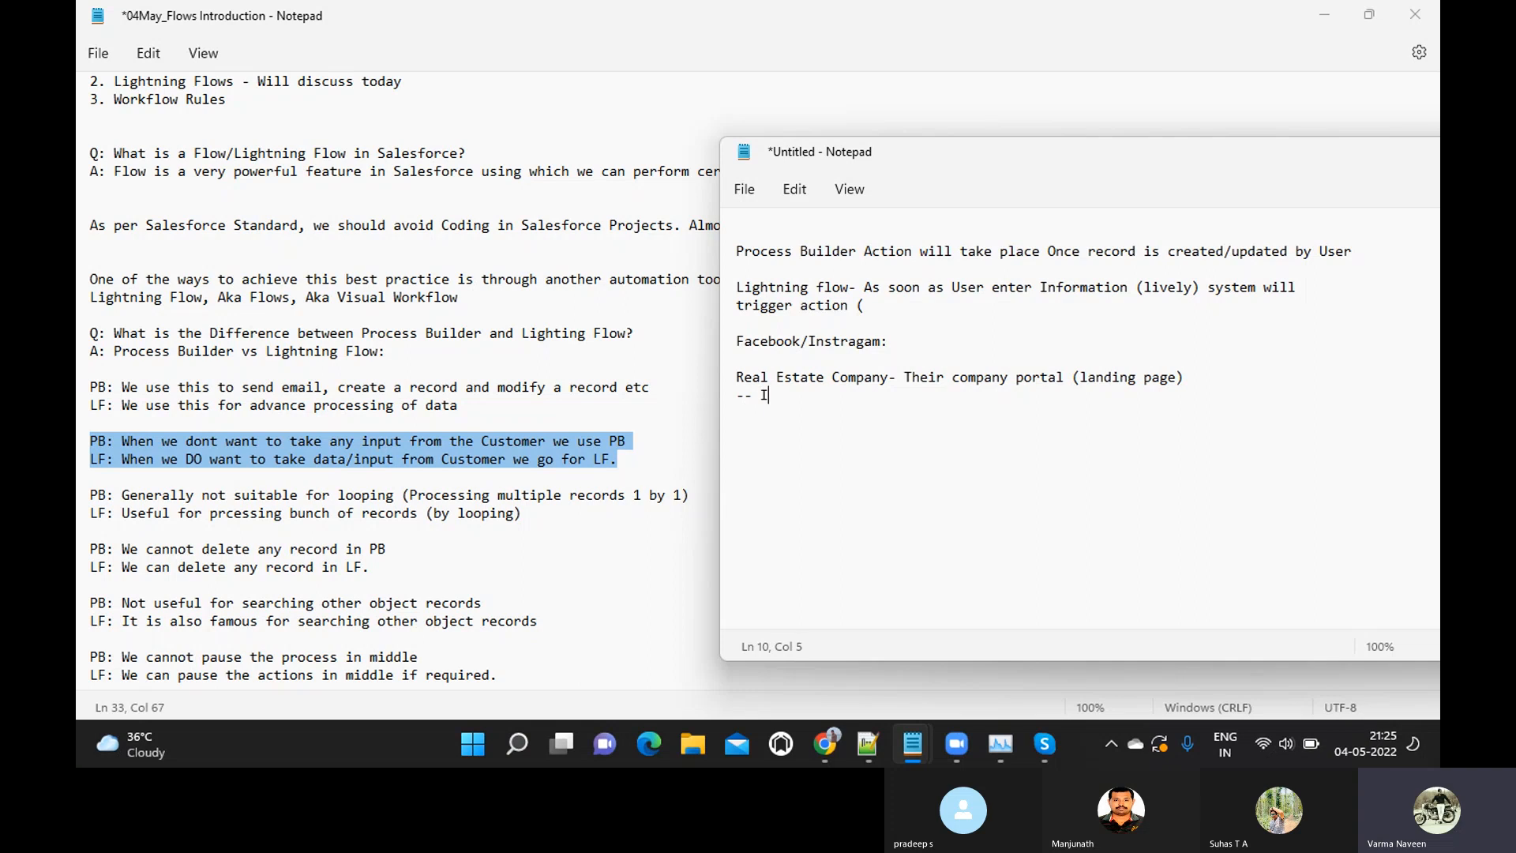
text(t is asking me enter my details)
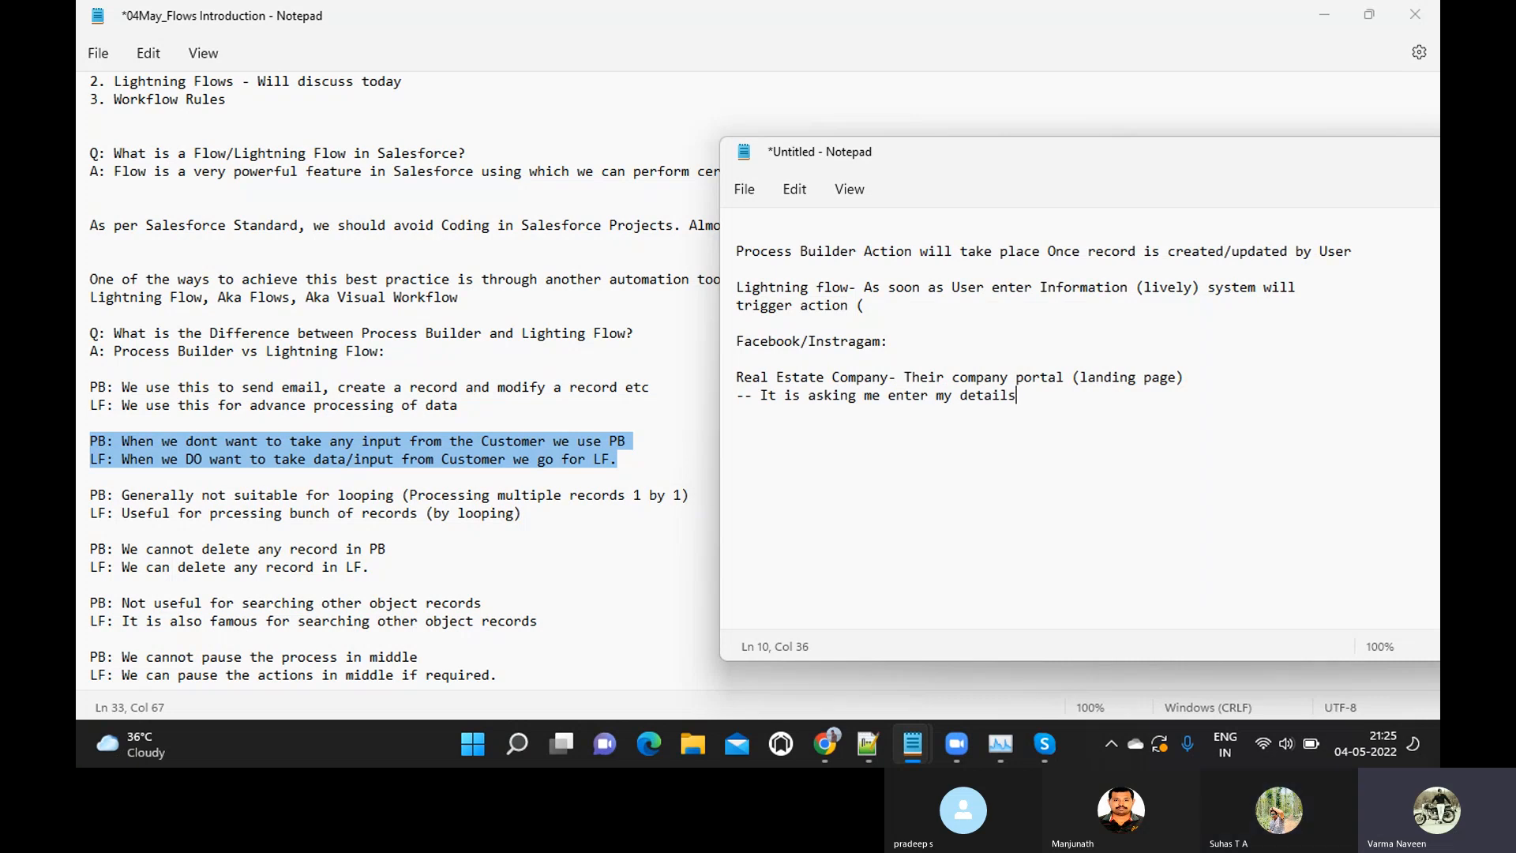
Add the line "-- I am entering my details" as the second point under the Real Estate Company entry
key(Return)
text(-- I am entering my details)
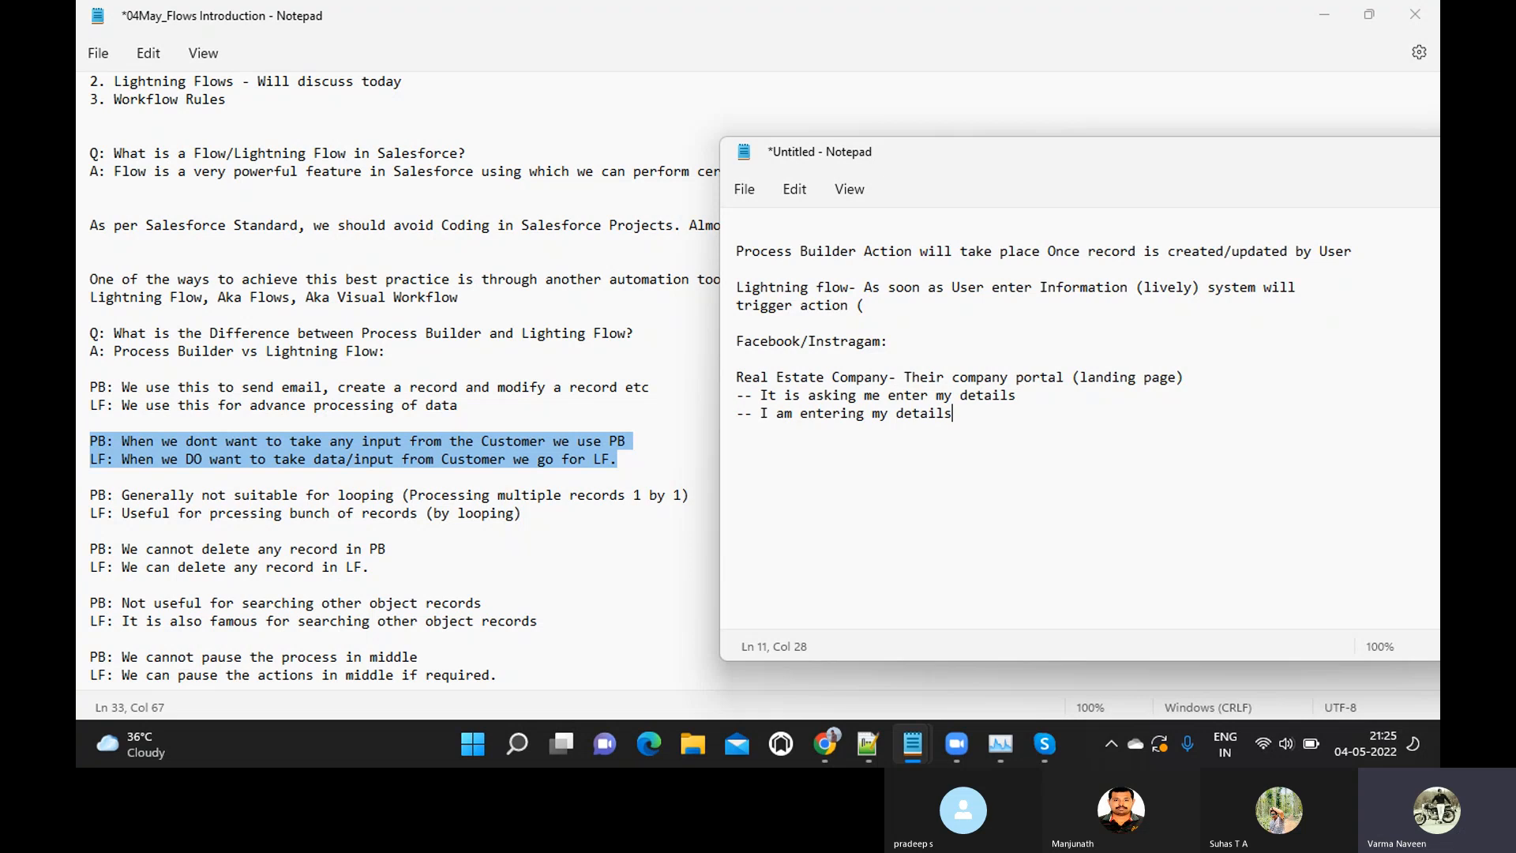
Add the line "-- Thank you, we will contact you shortly" as the third point under the Real Estate Company entry
key(Return)
text(-- Thank you , we will contact you)
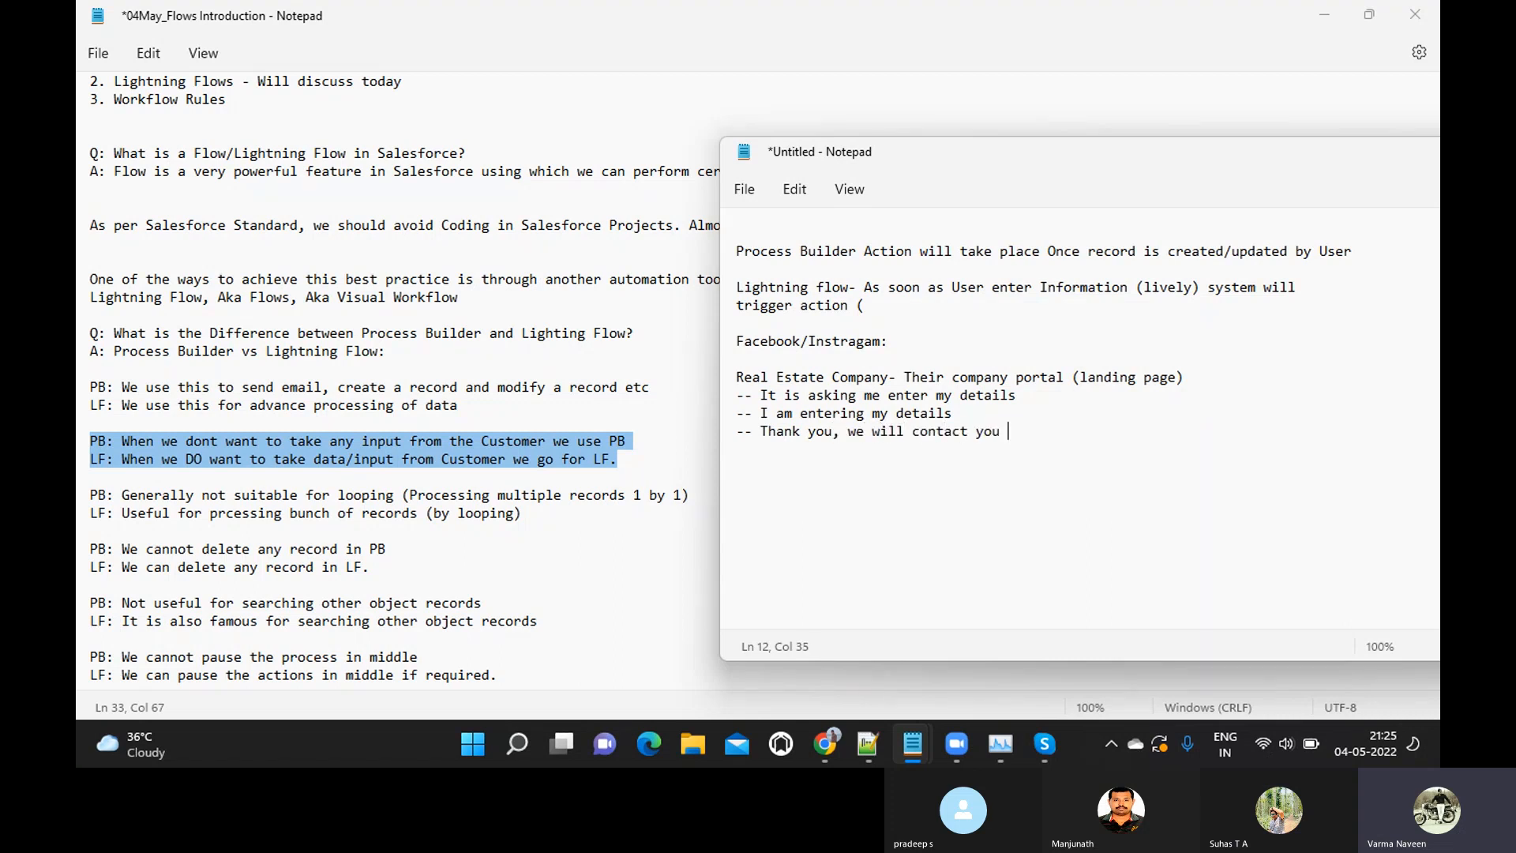
text( shortly)
Highlight the three dashed points under the Real Estate Company line to review them, then clear the selection
shift+click(760, 397)
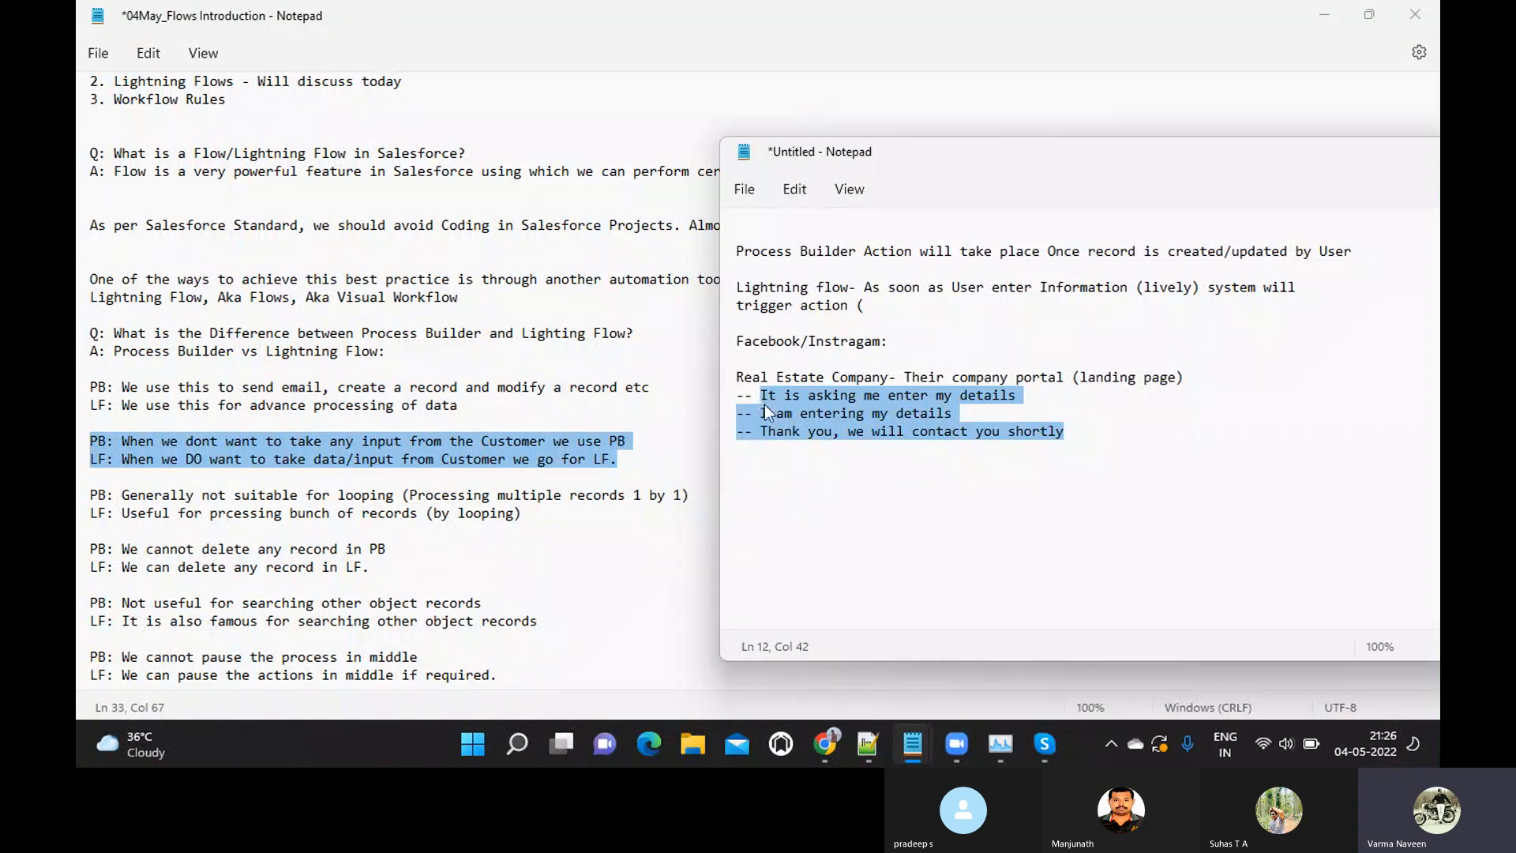
click(765, 427)
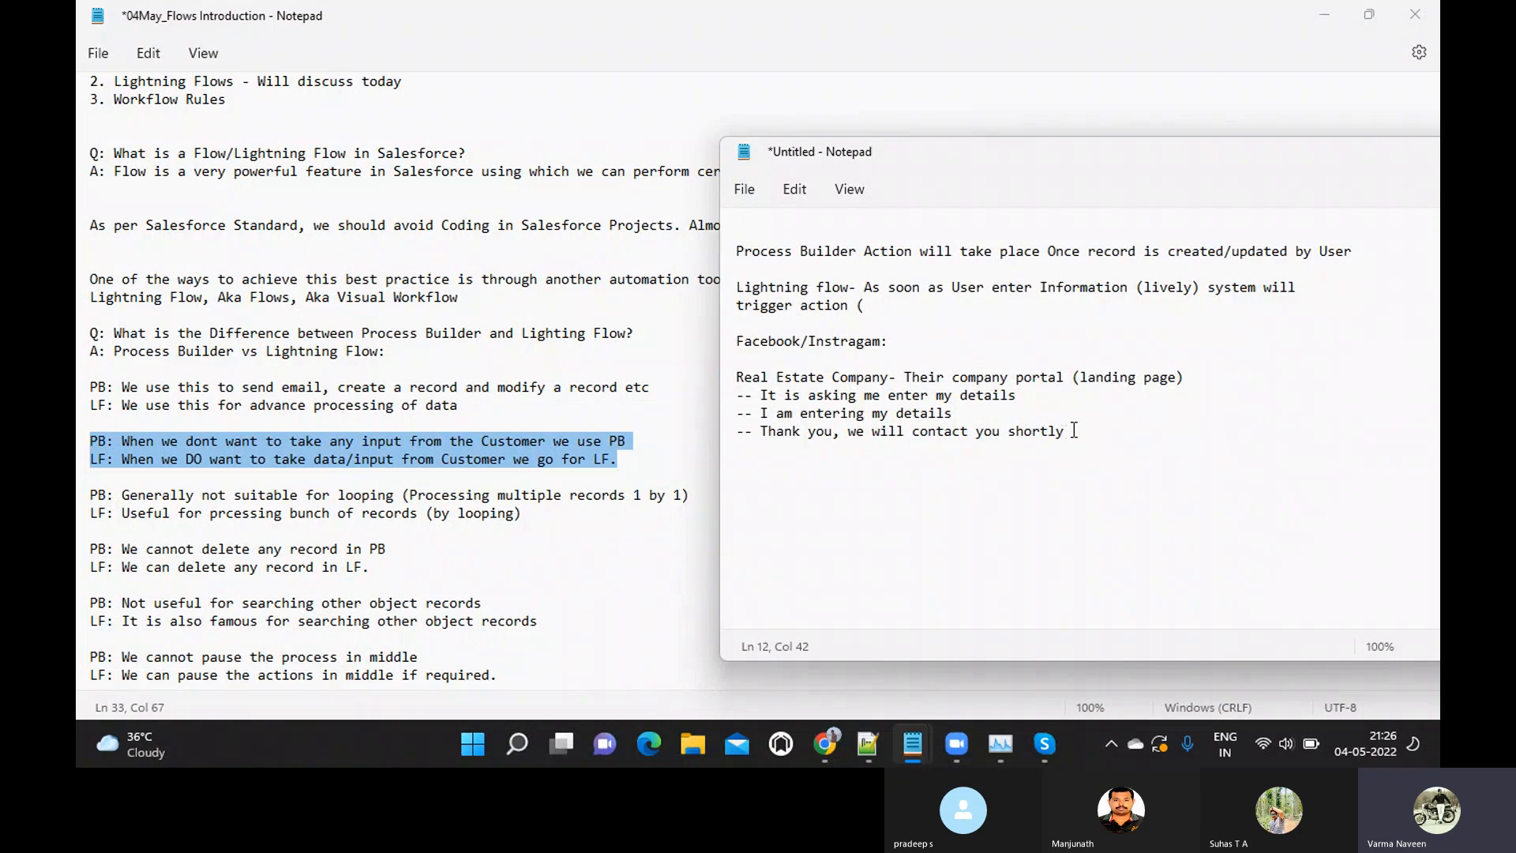
drag(1074, 431, 726, 387)
click(837, 408)
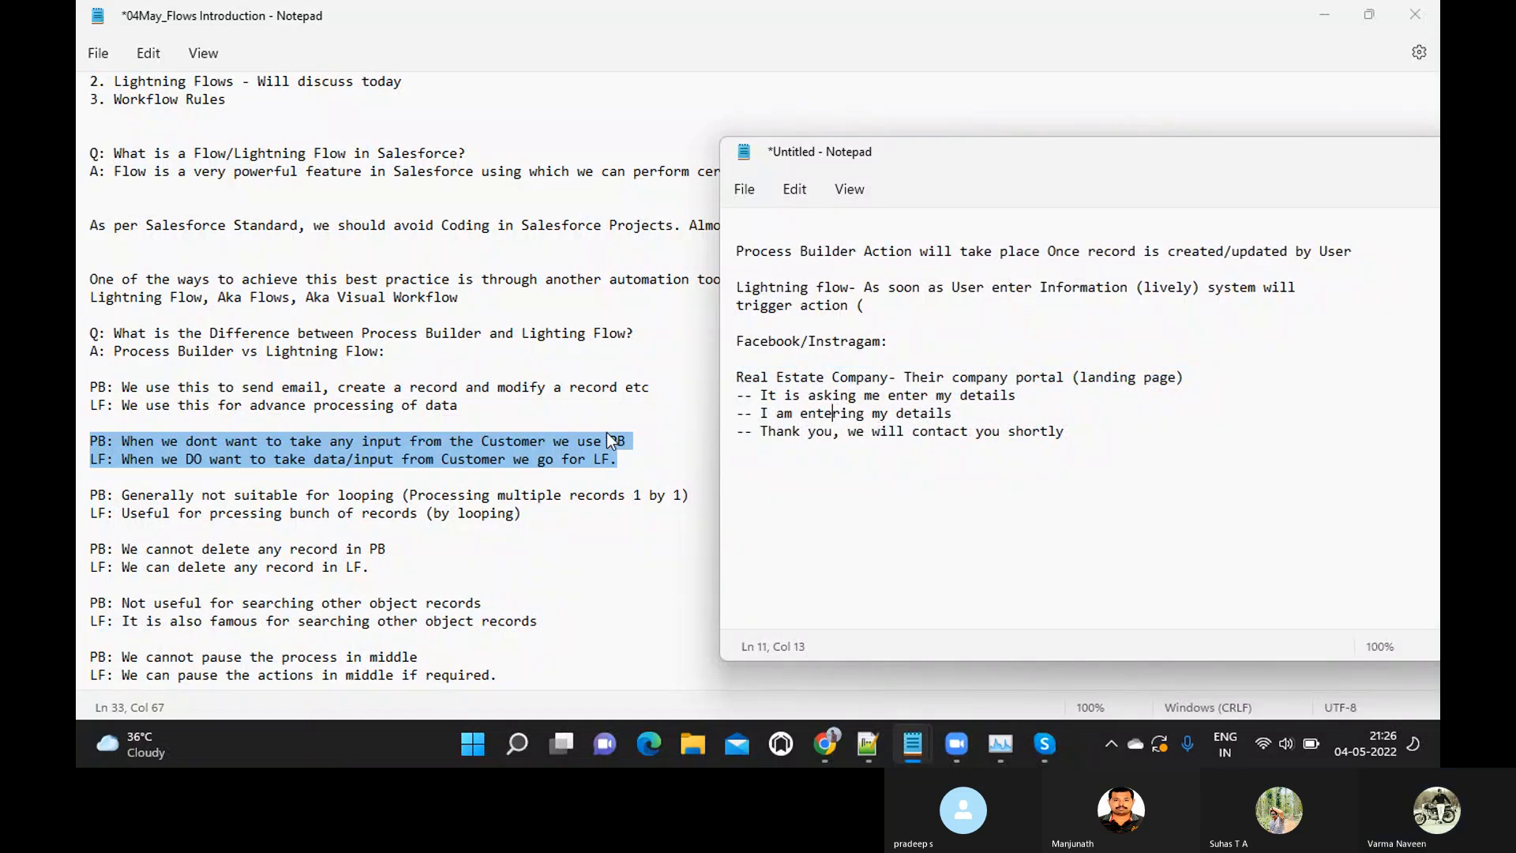
Return to the 04May_Flows Introduction notes and highlight the PB and LF statements about searching other object records
click(656, 435)
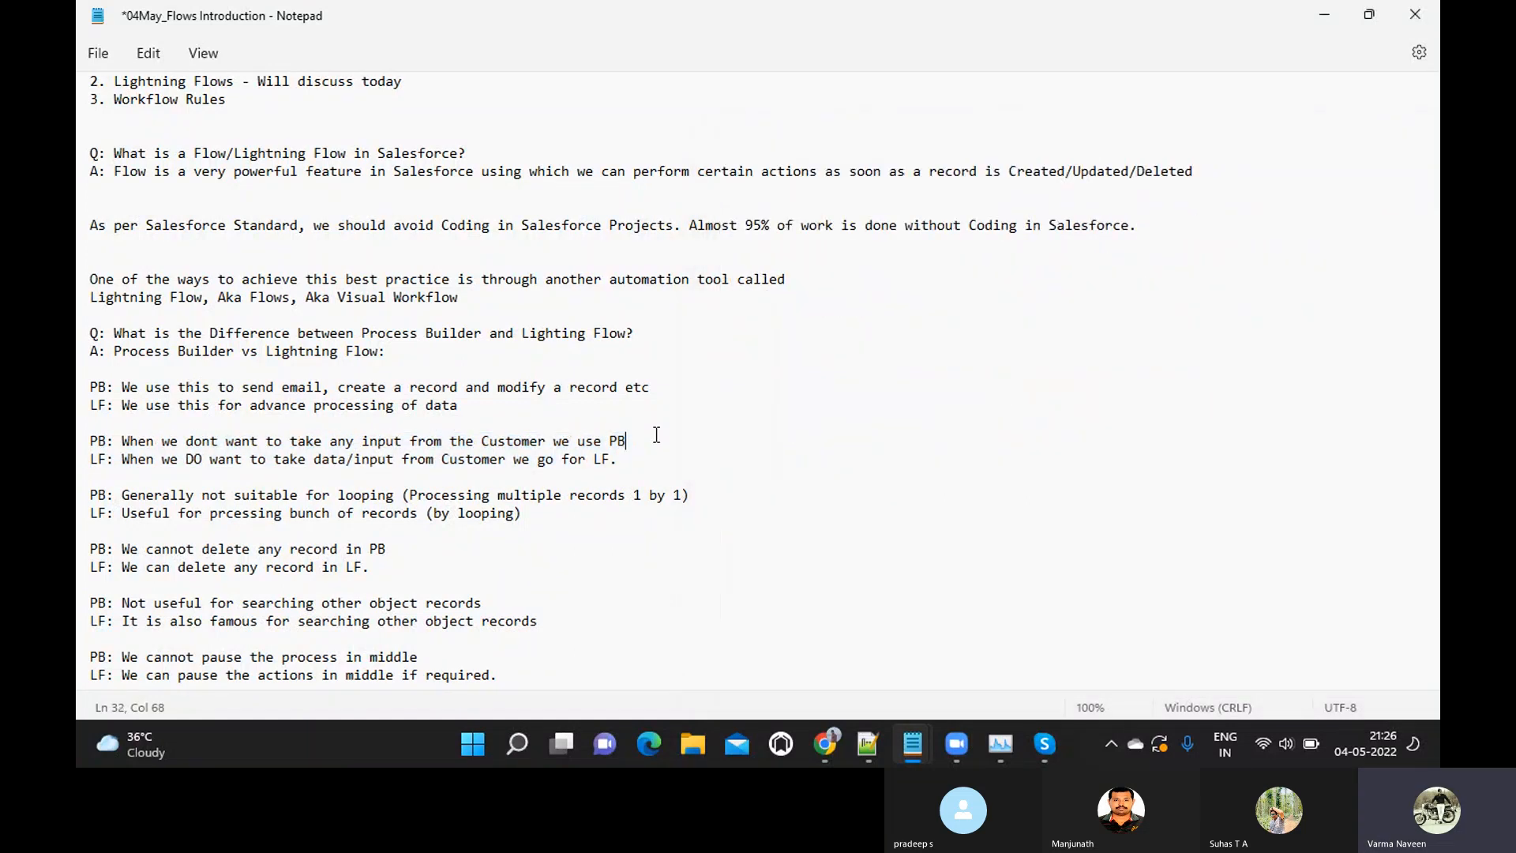
scroll(656, 435, down, 1)
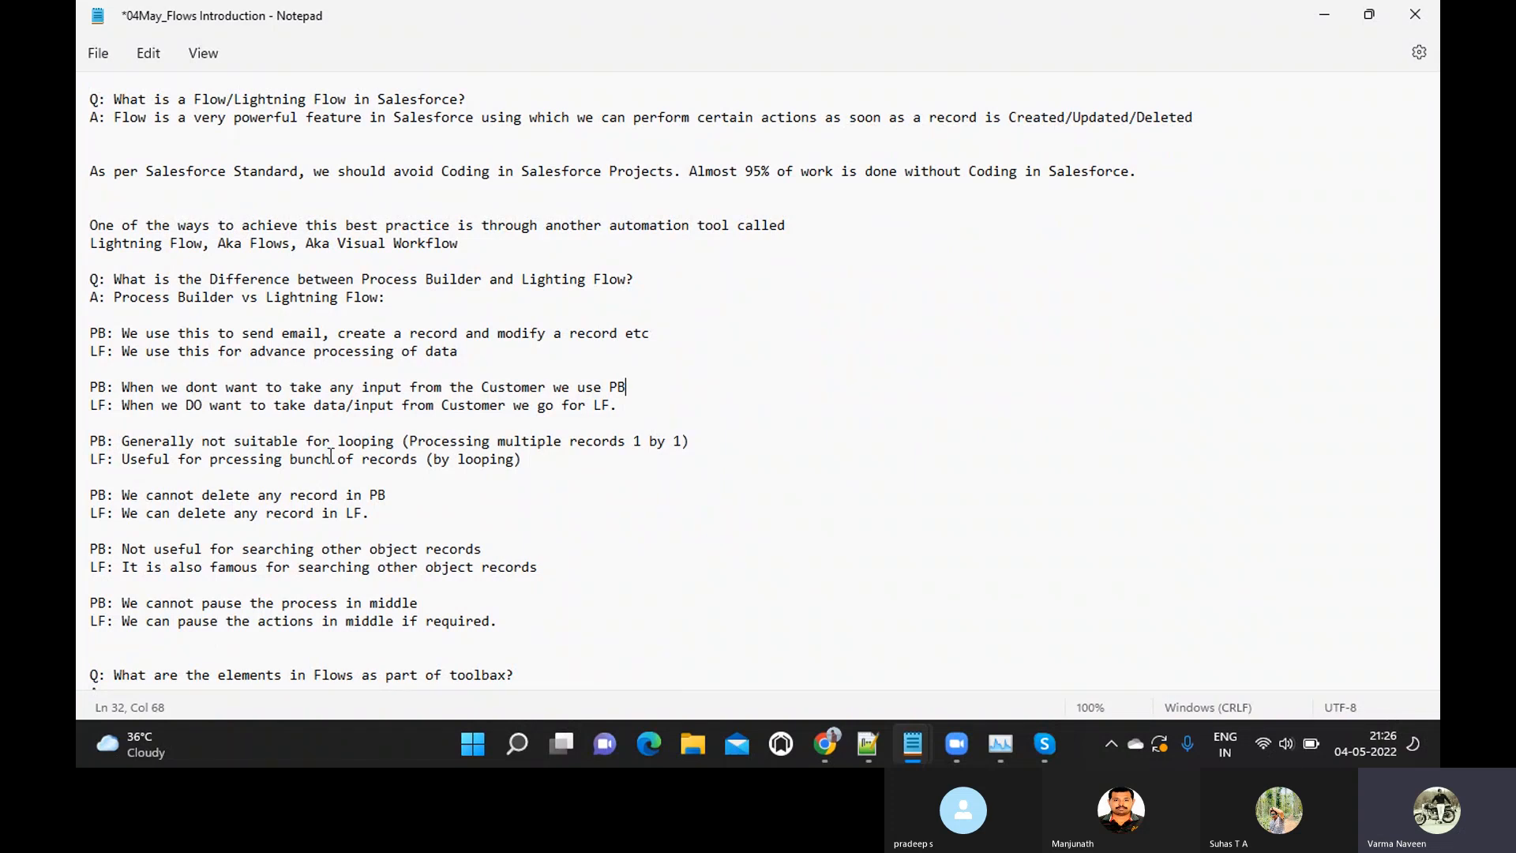
scroll(331, 456, down, 2)
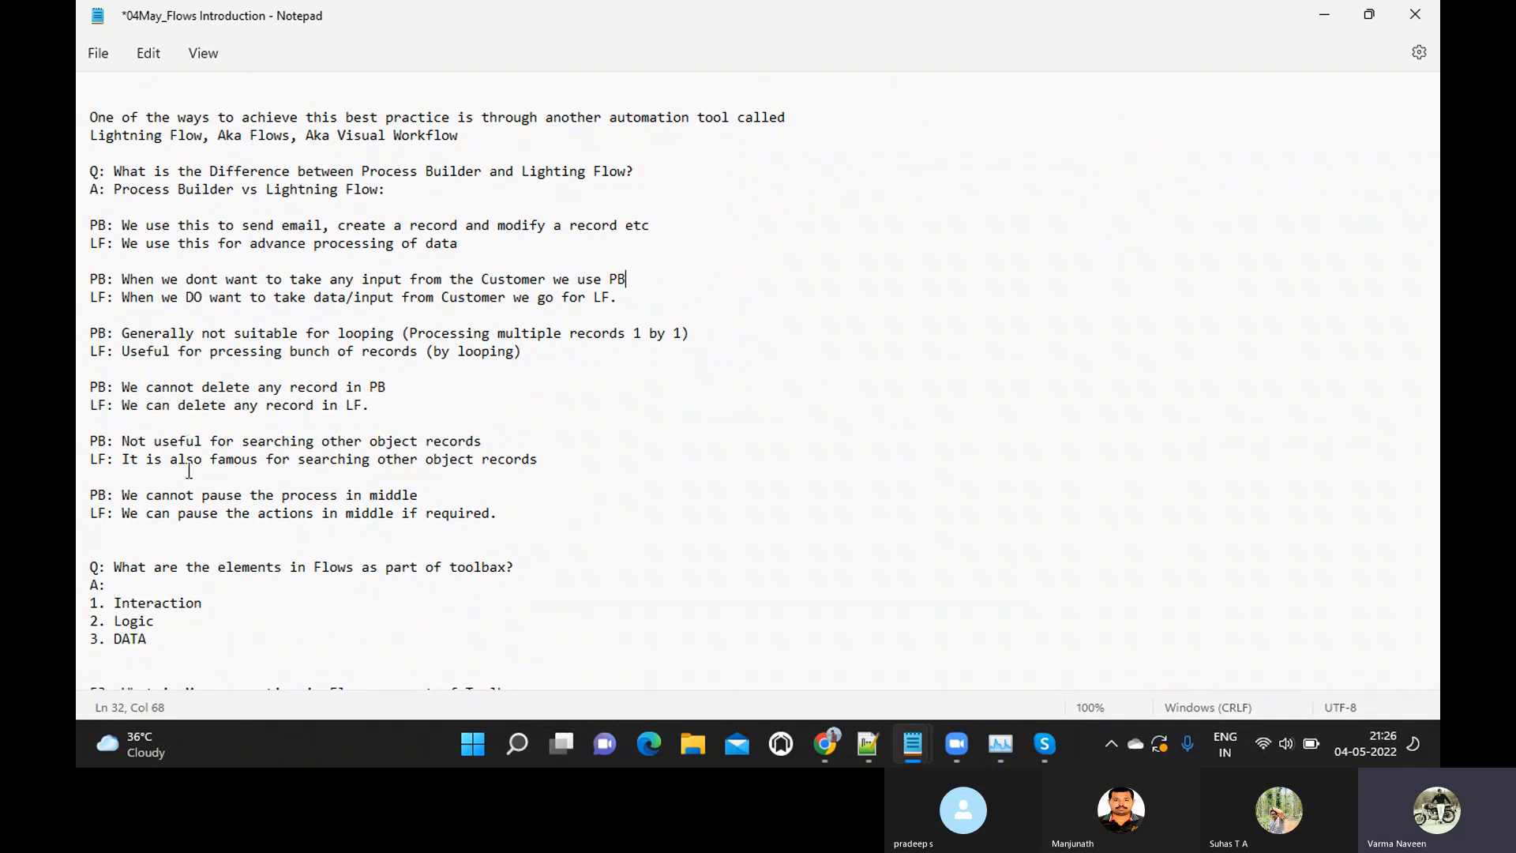
drag(122, 441, 487, 447)
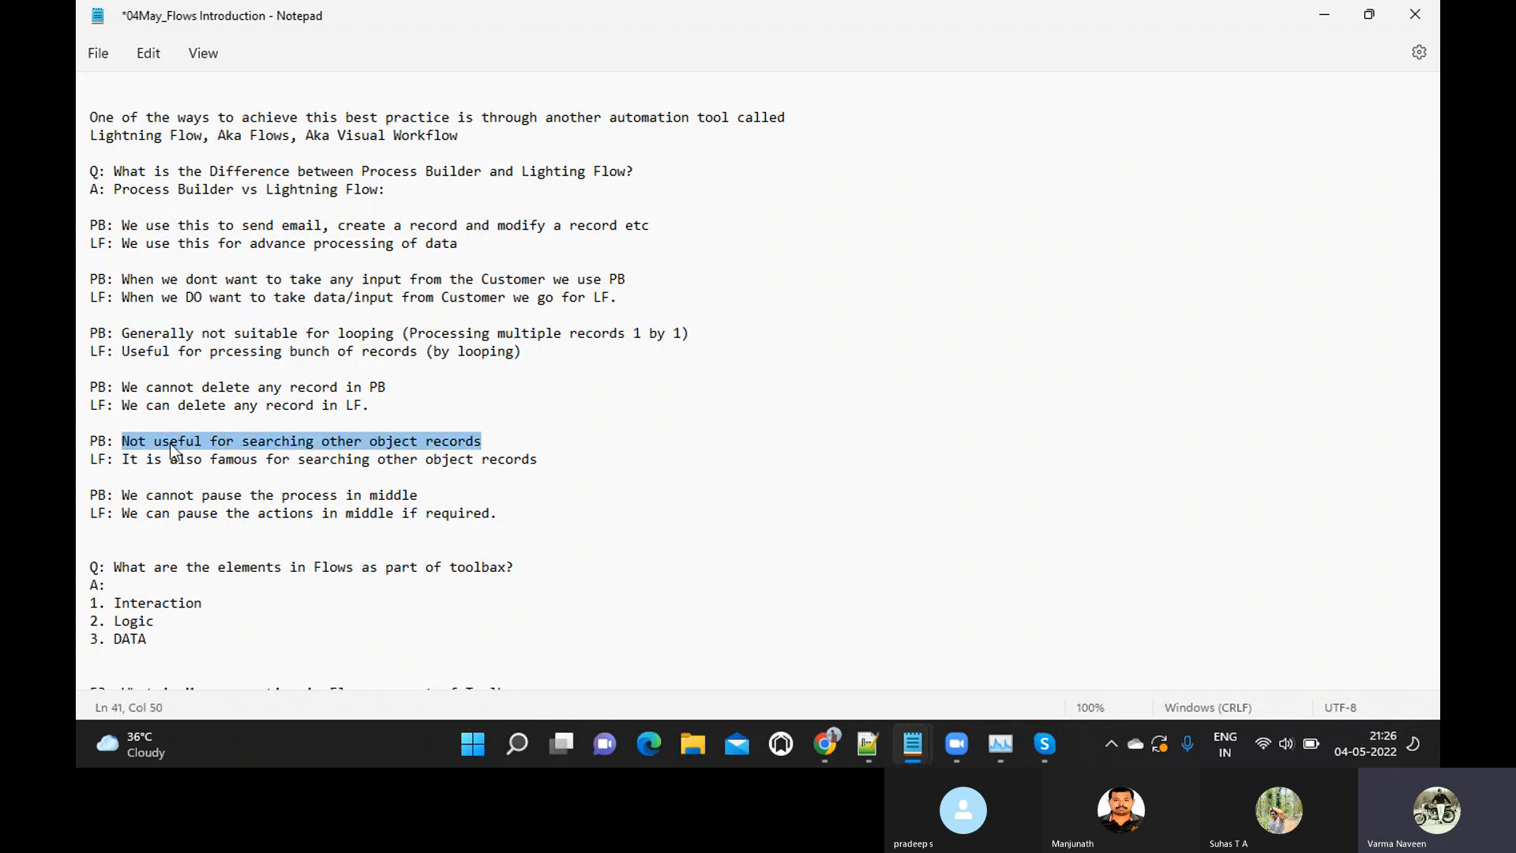
double_click(332, 442)
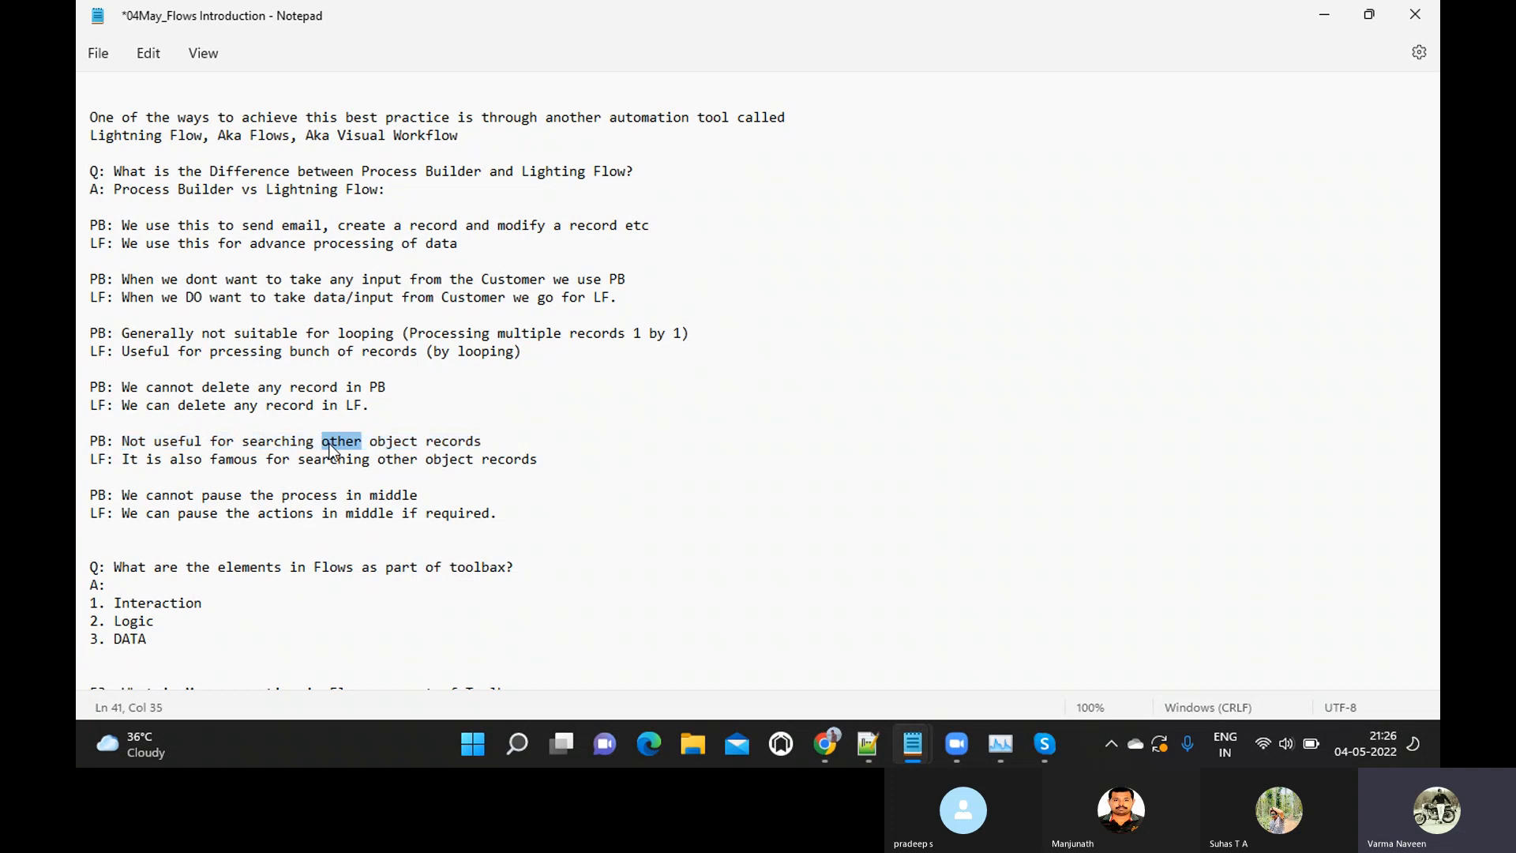
click(370, 449)
click(122, 460)
drag(123, 460, 571, 458)
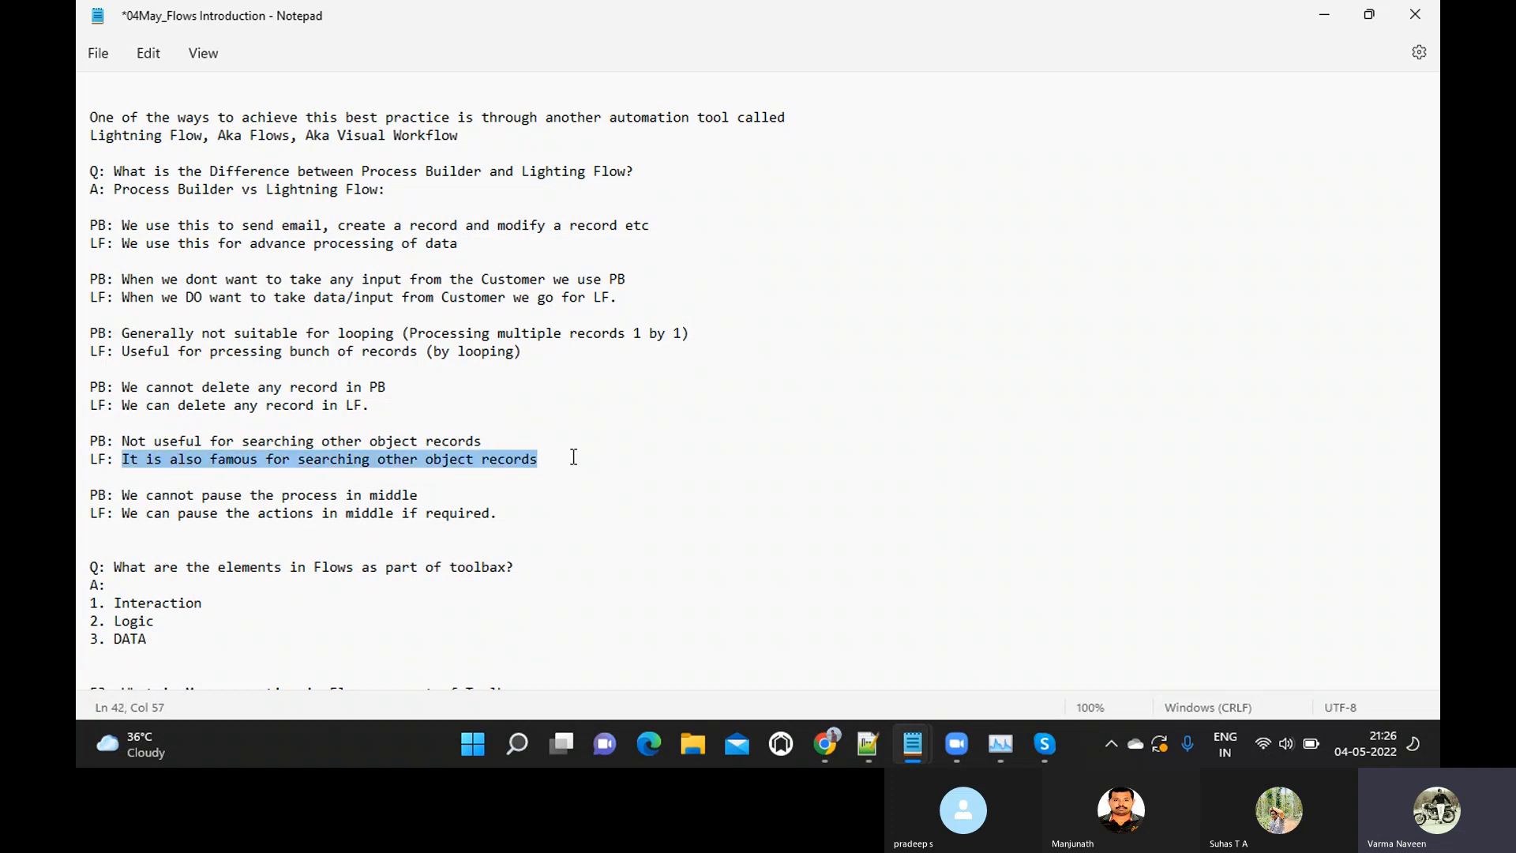
Highlight the PB statement about pausing the process in the middle, followed by the matching LF statement
click(126, 502)
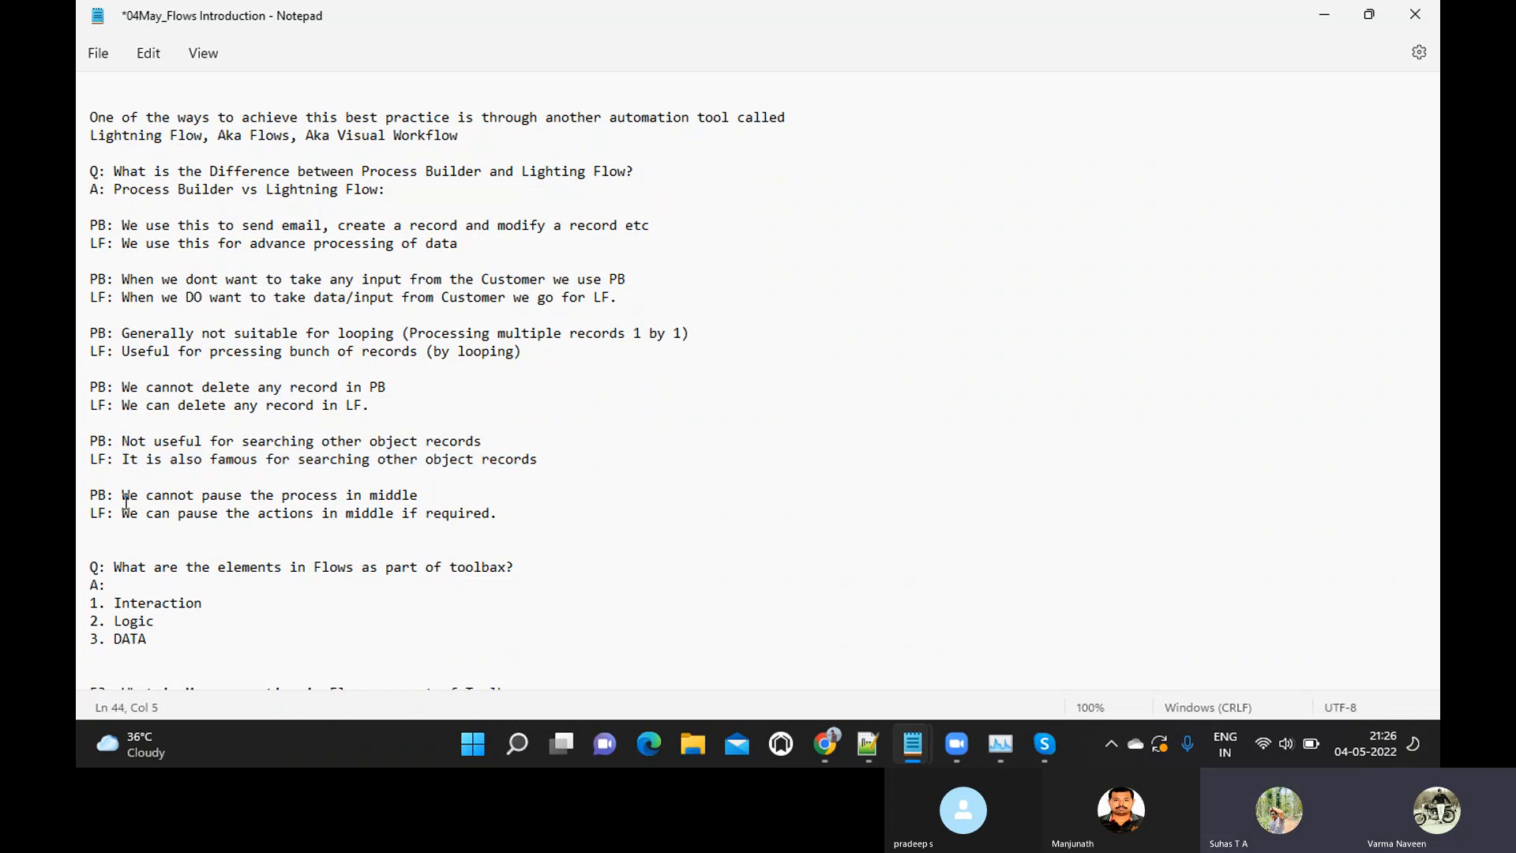
drag(126, 502, 426, 502)
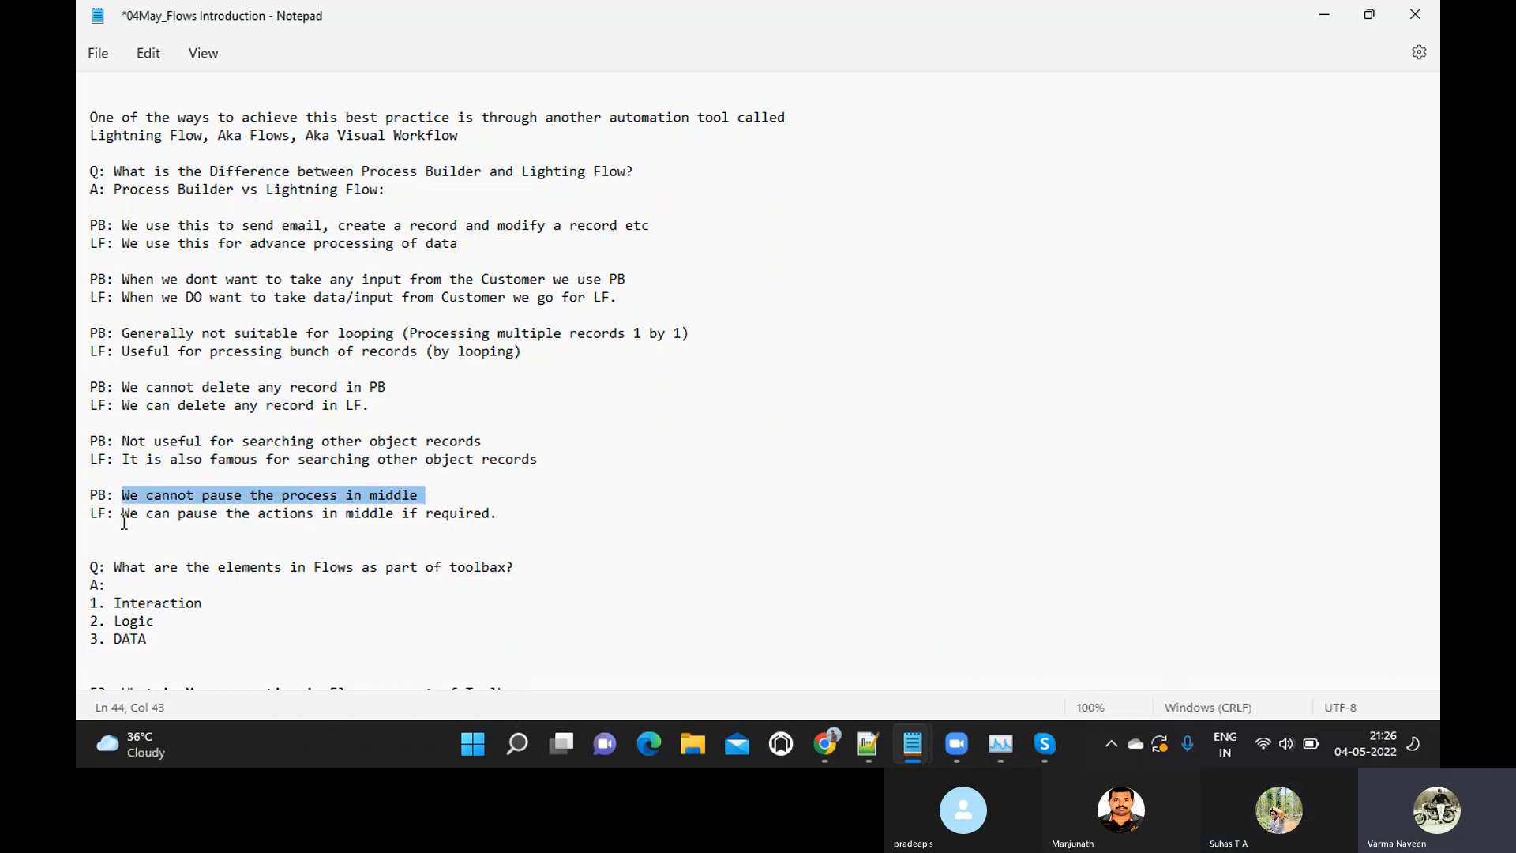
click(125, 514)
drag(125, 522, 367, 534)
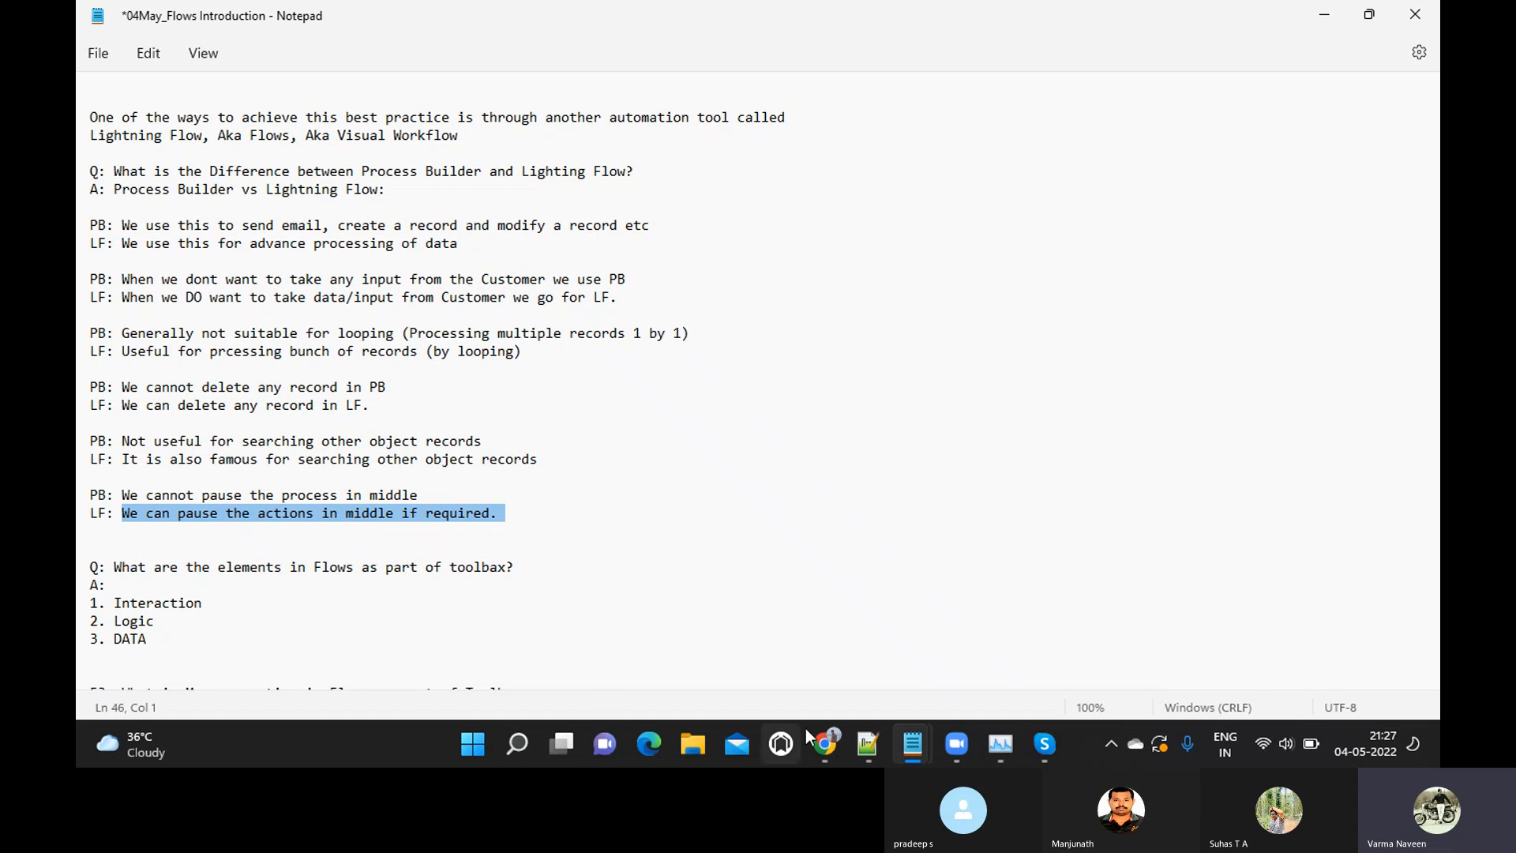
Switch to Salesforce Setup in Chrome, search the setup items for "Flows" and open the Flows page under Process Automation
mouse_move(820, 742)
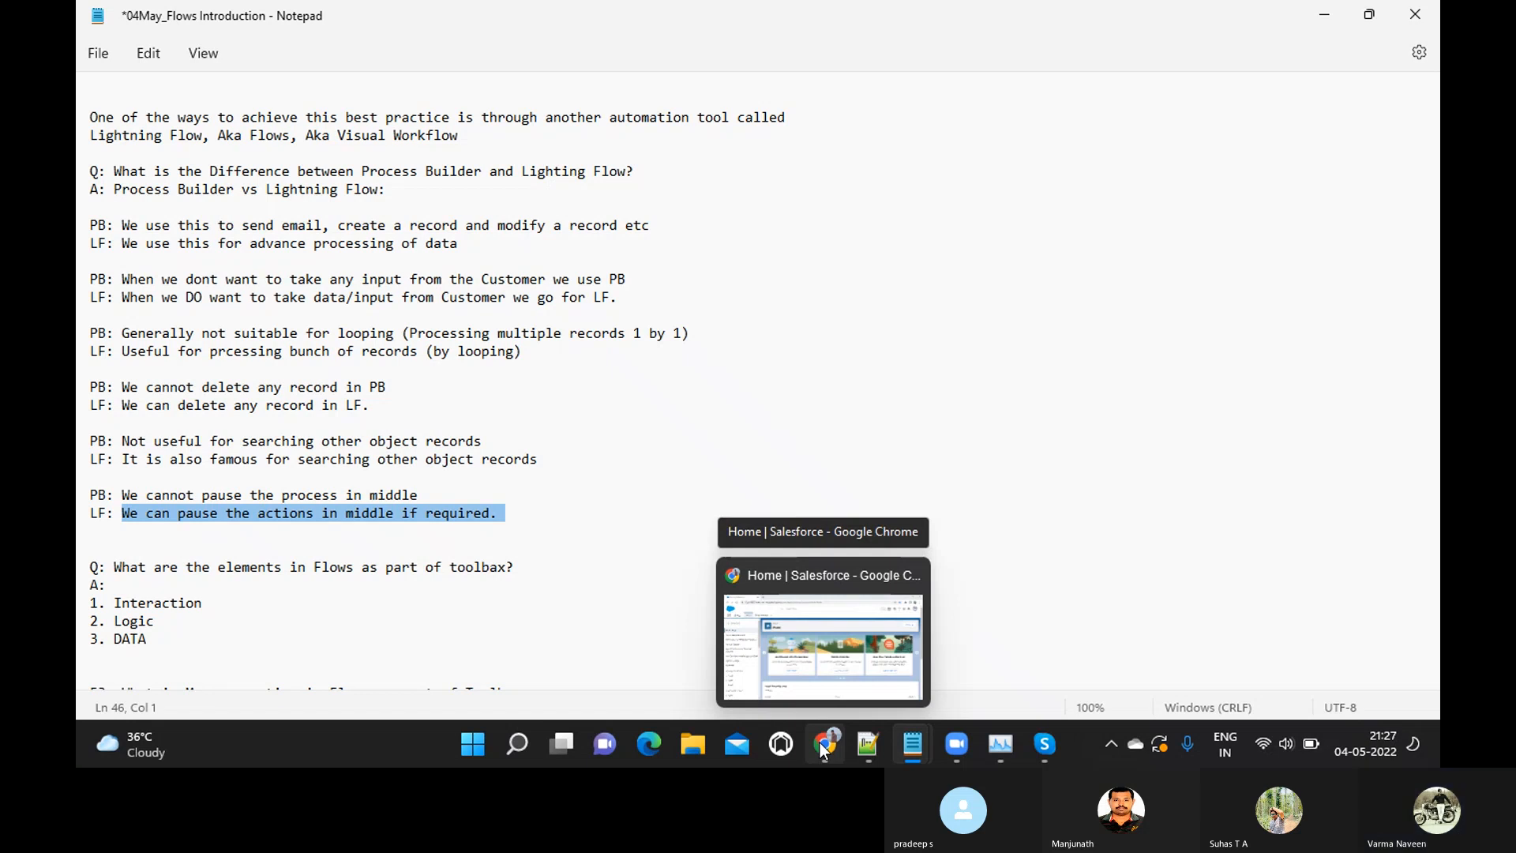
click(820, 743)
click(166, 203)
text(F)
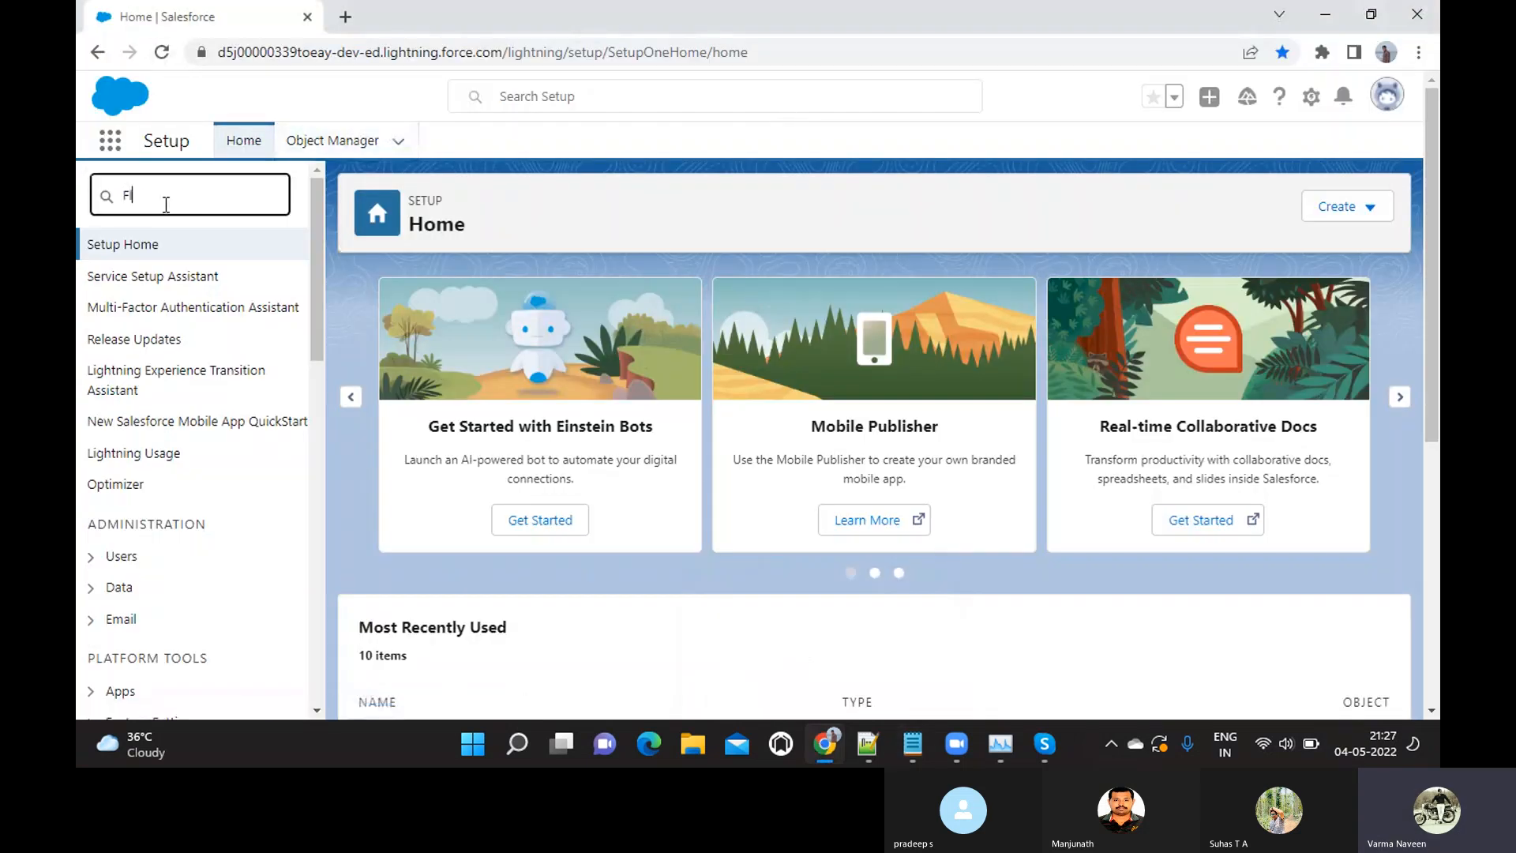
text(low)
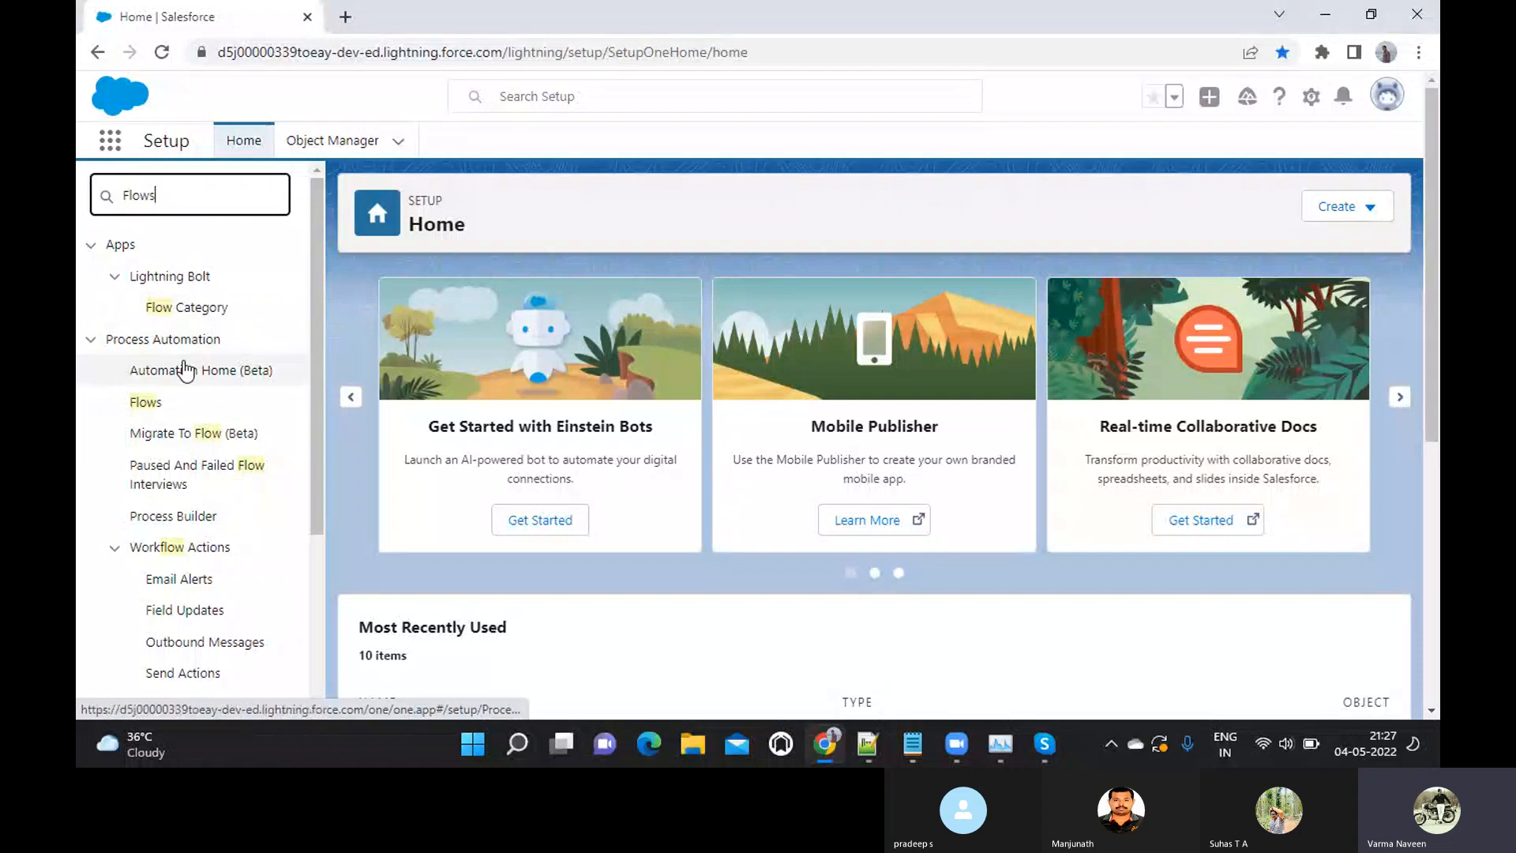
text(s)
click(139, 281)
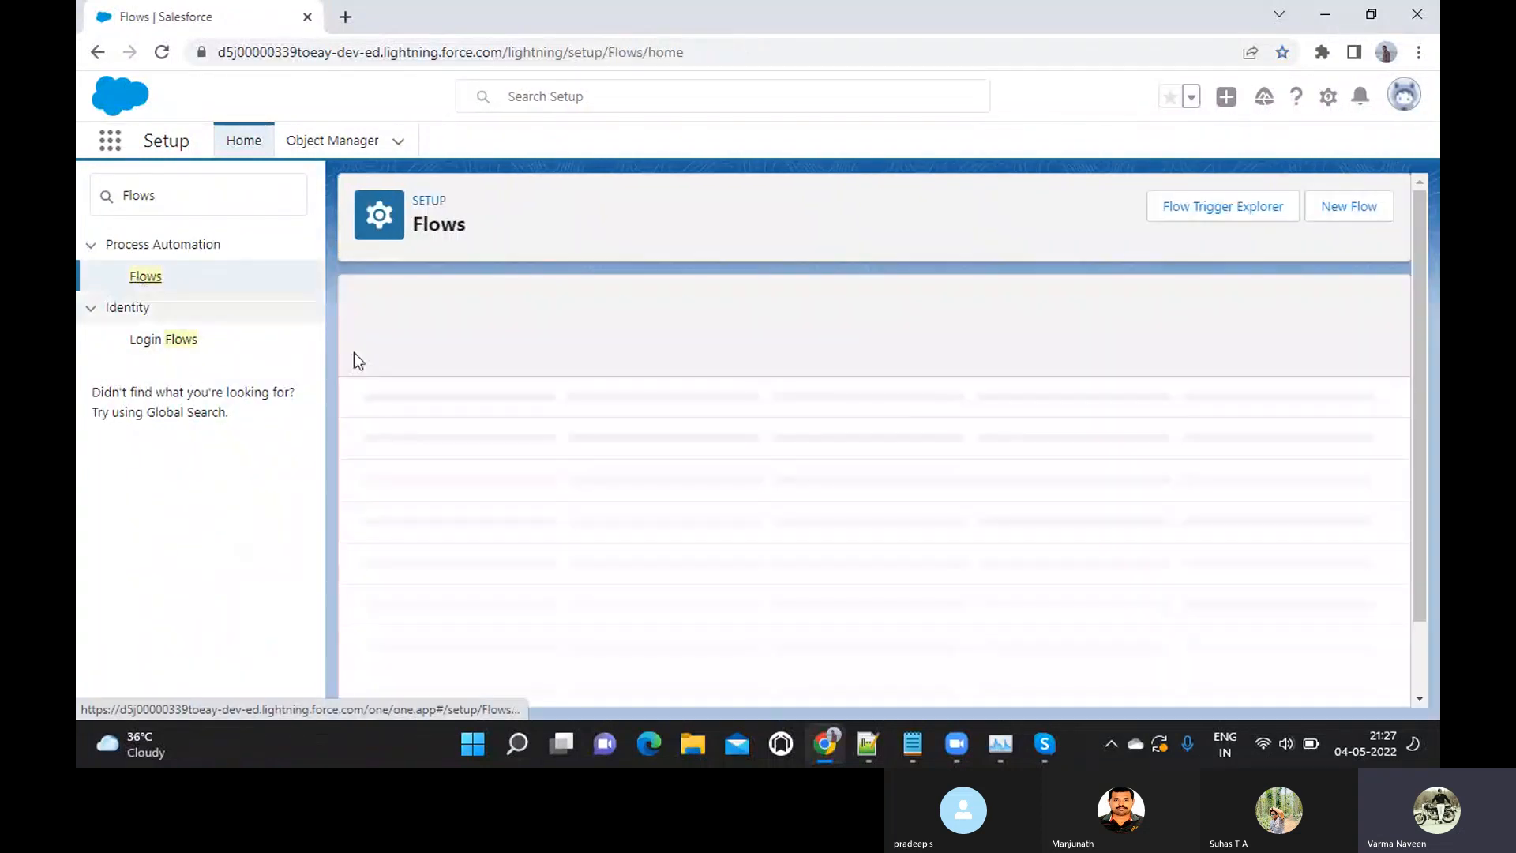
Look through the All Flows list from the first flow to the last
scroll(677, 549, down, 3)
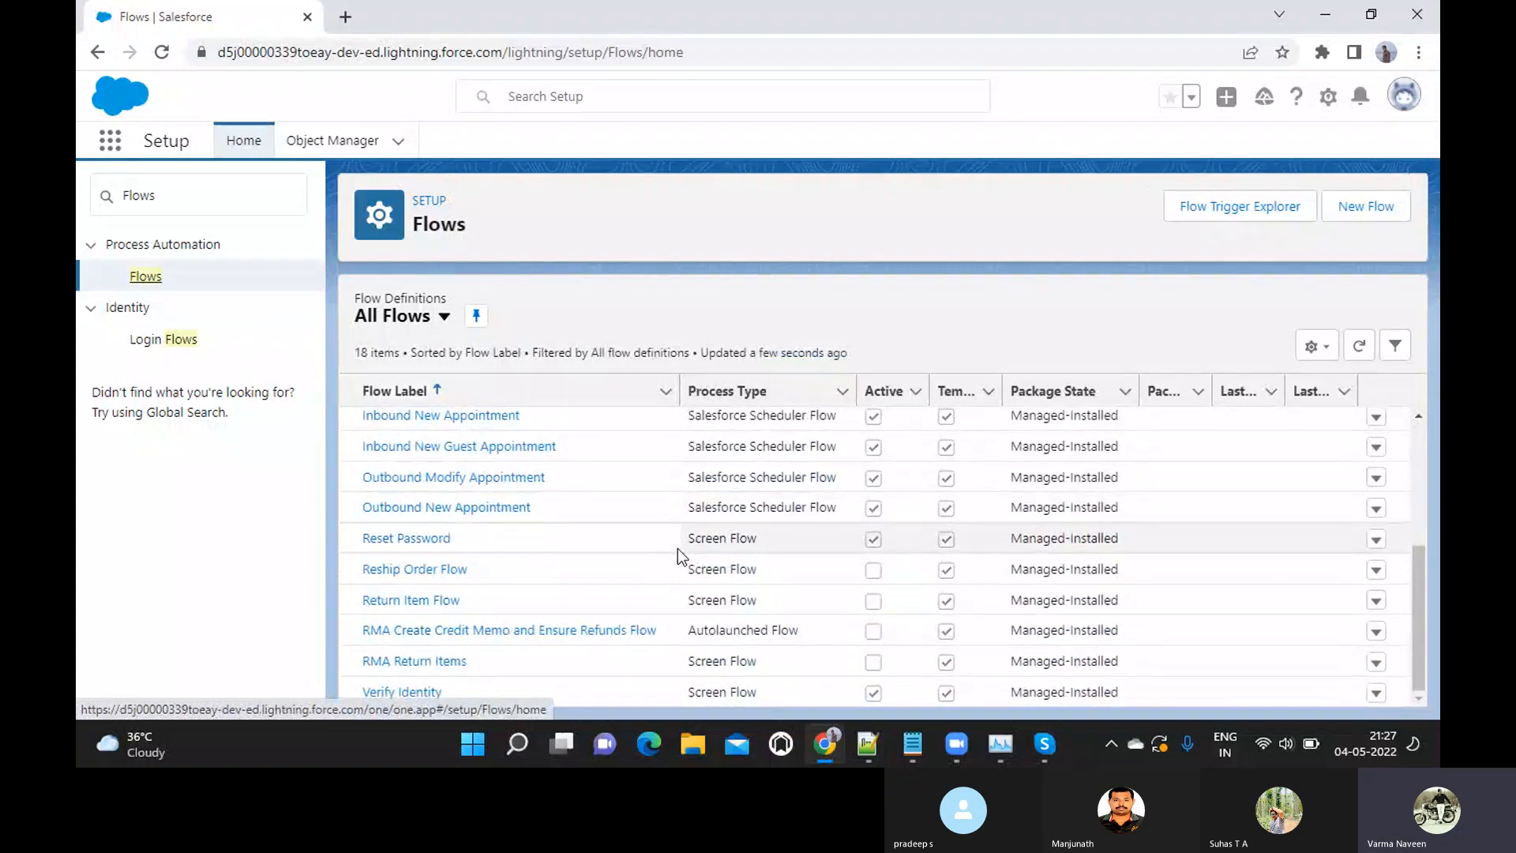
scroll(678, 548, up, 3)
scroll(677, 548, down, 3)
scroll(678, 548, up, 3)
scroll(677, 548, down, 3)
scroll(677, 553, up, 5)
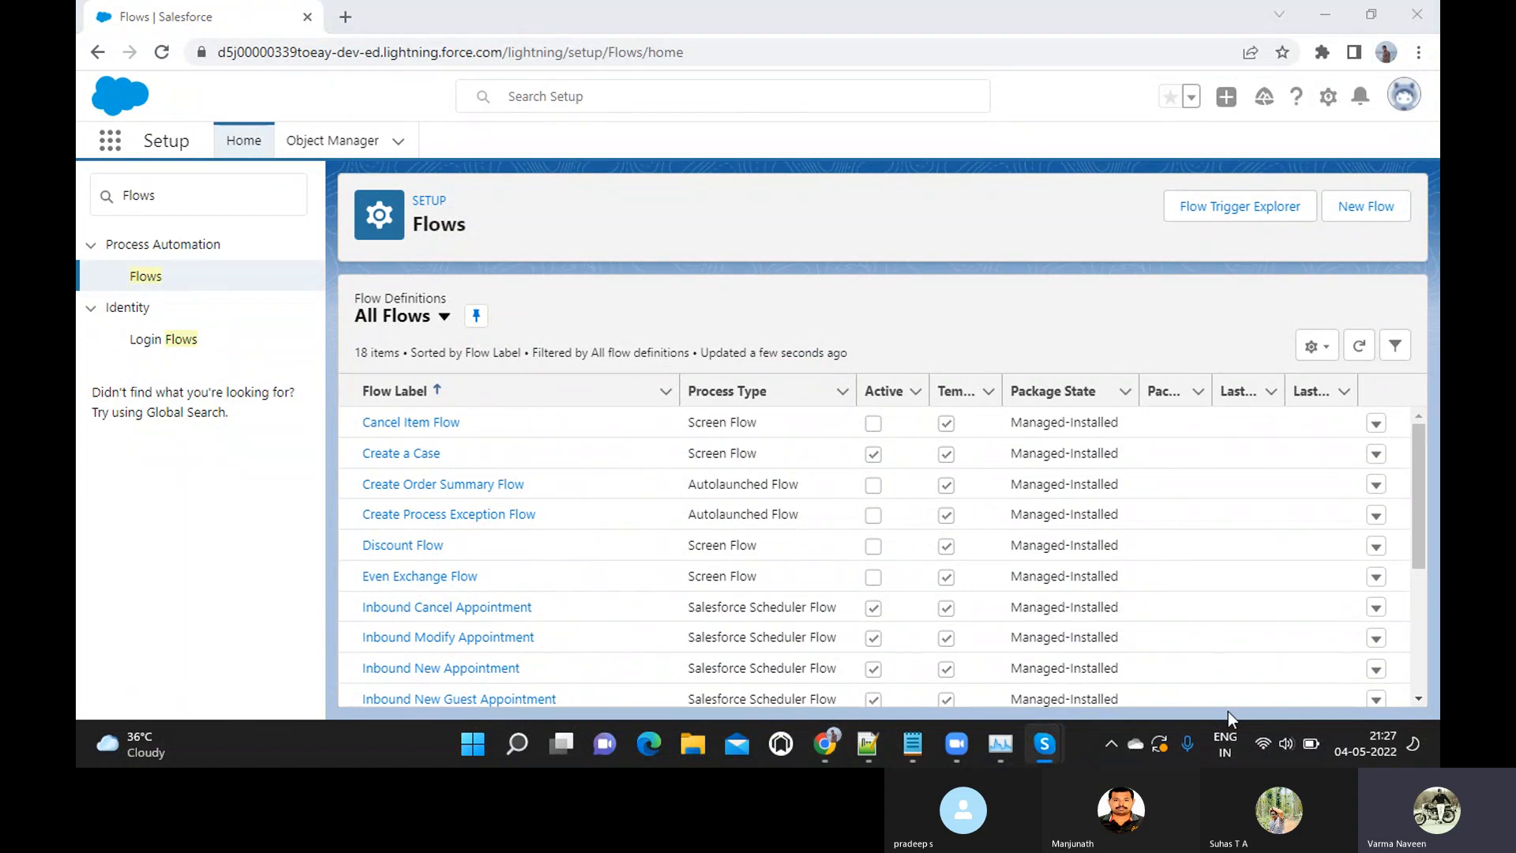
scroll(994, 531, down, 5)
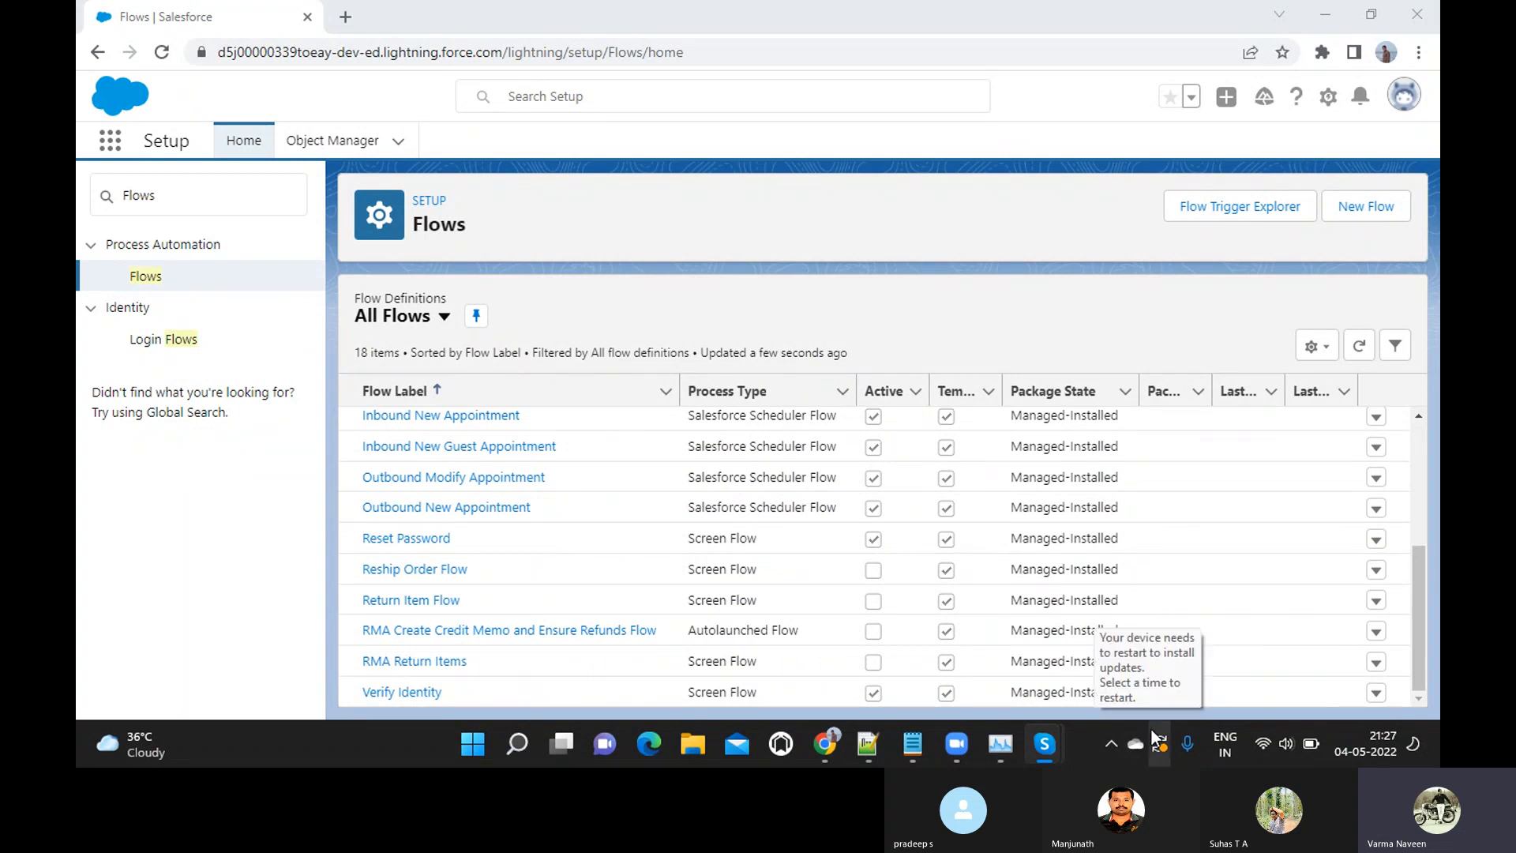
Switch to the Skype call window and unmute the microphone
mouse_move(1043, 746)
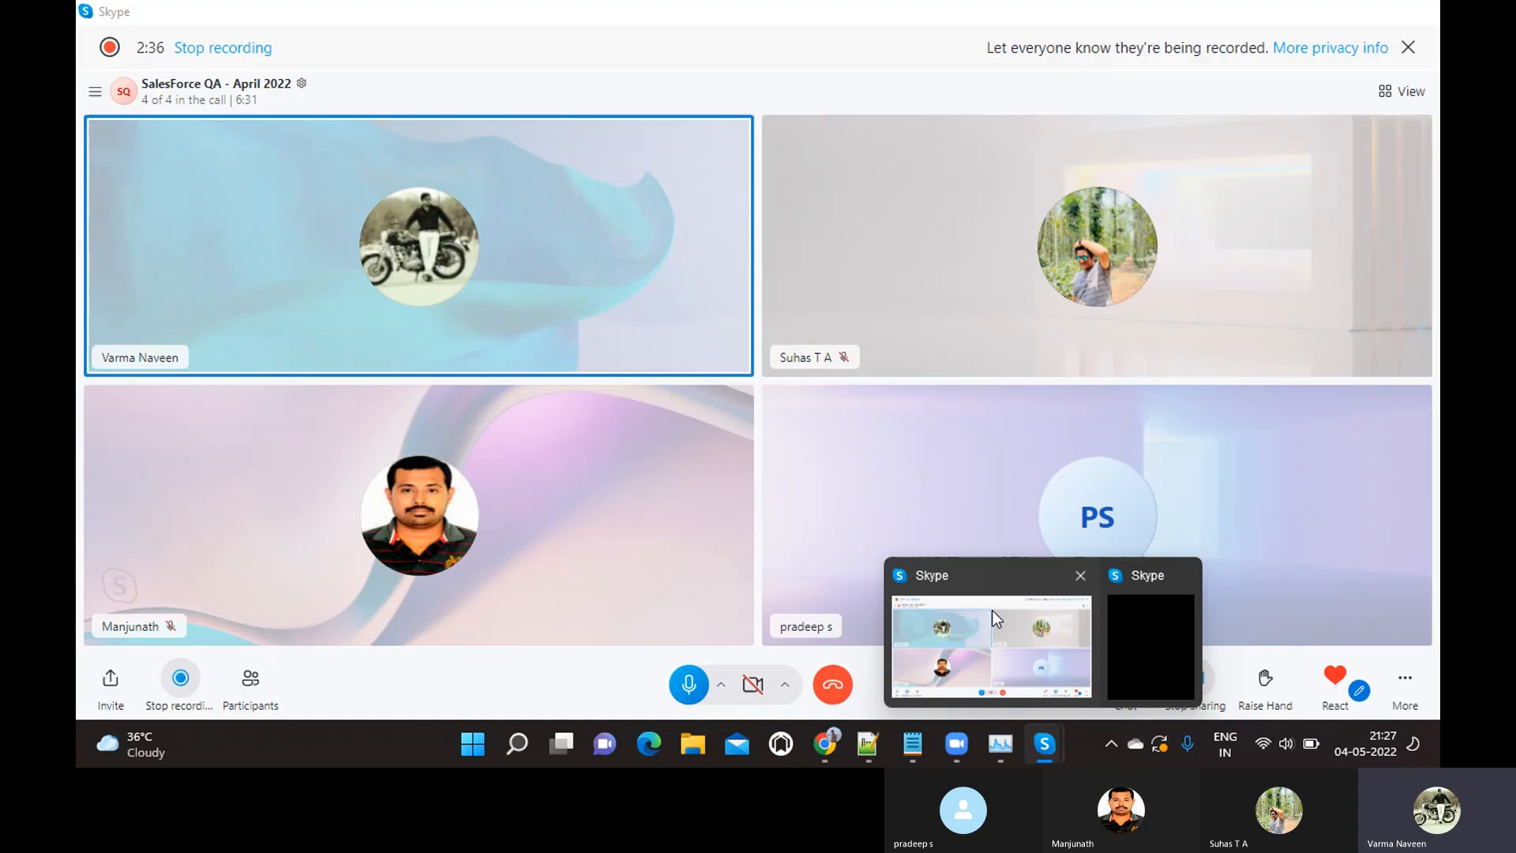
click(992, 610)
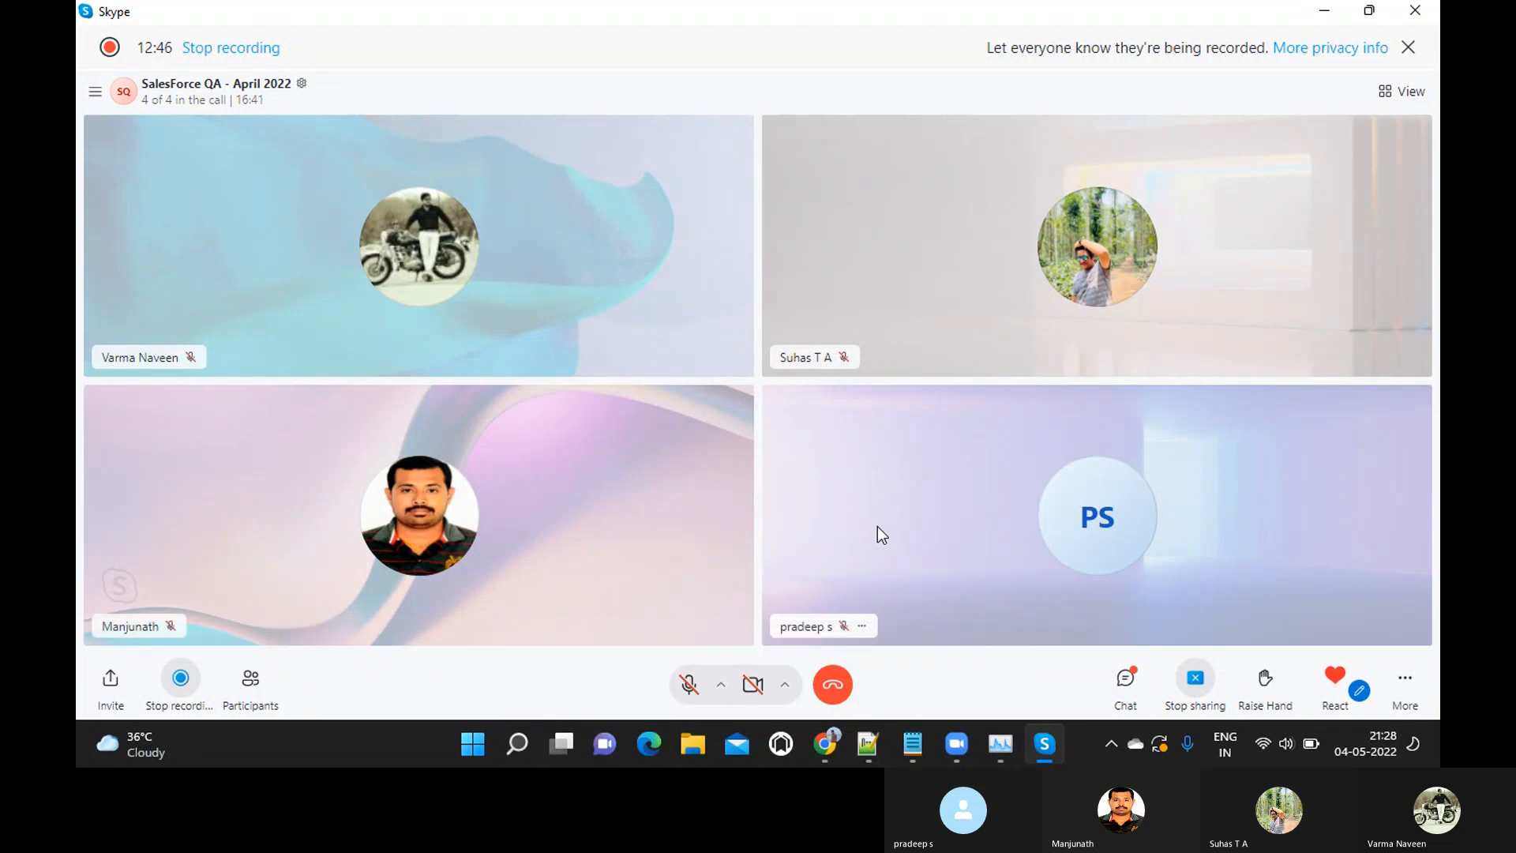
click(689, 685)
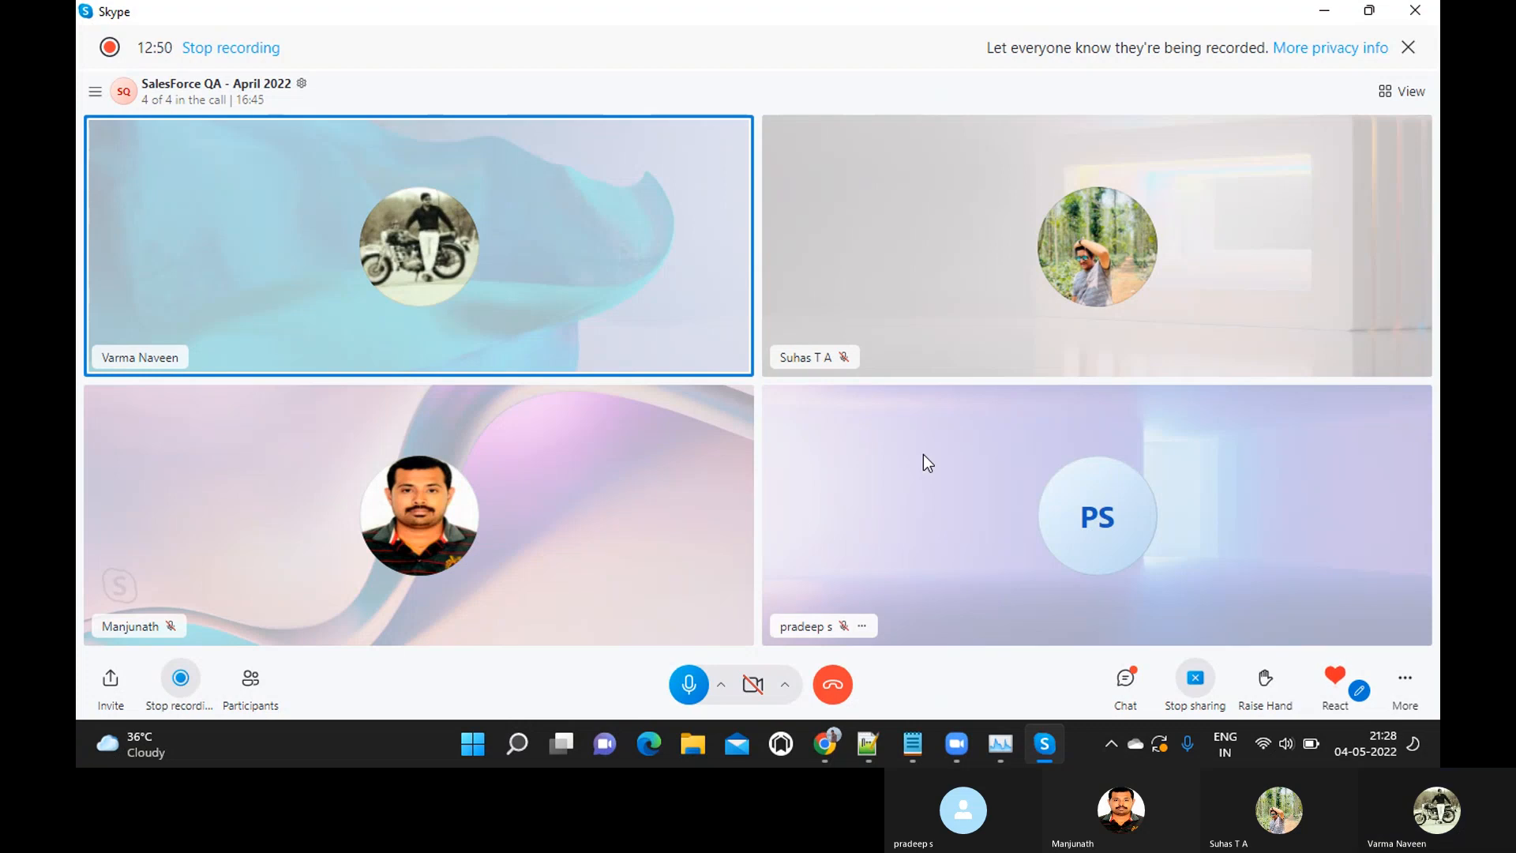
Switch back to Salesforce Setup in Chrome, reopen the Flows page, review the list and start a new flow
key(alt+Tab)
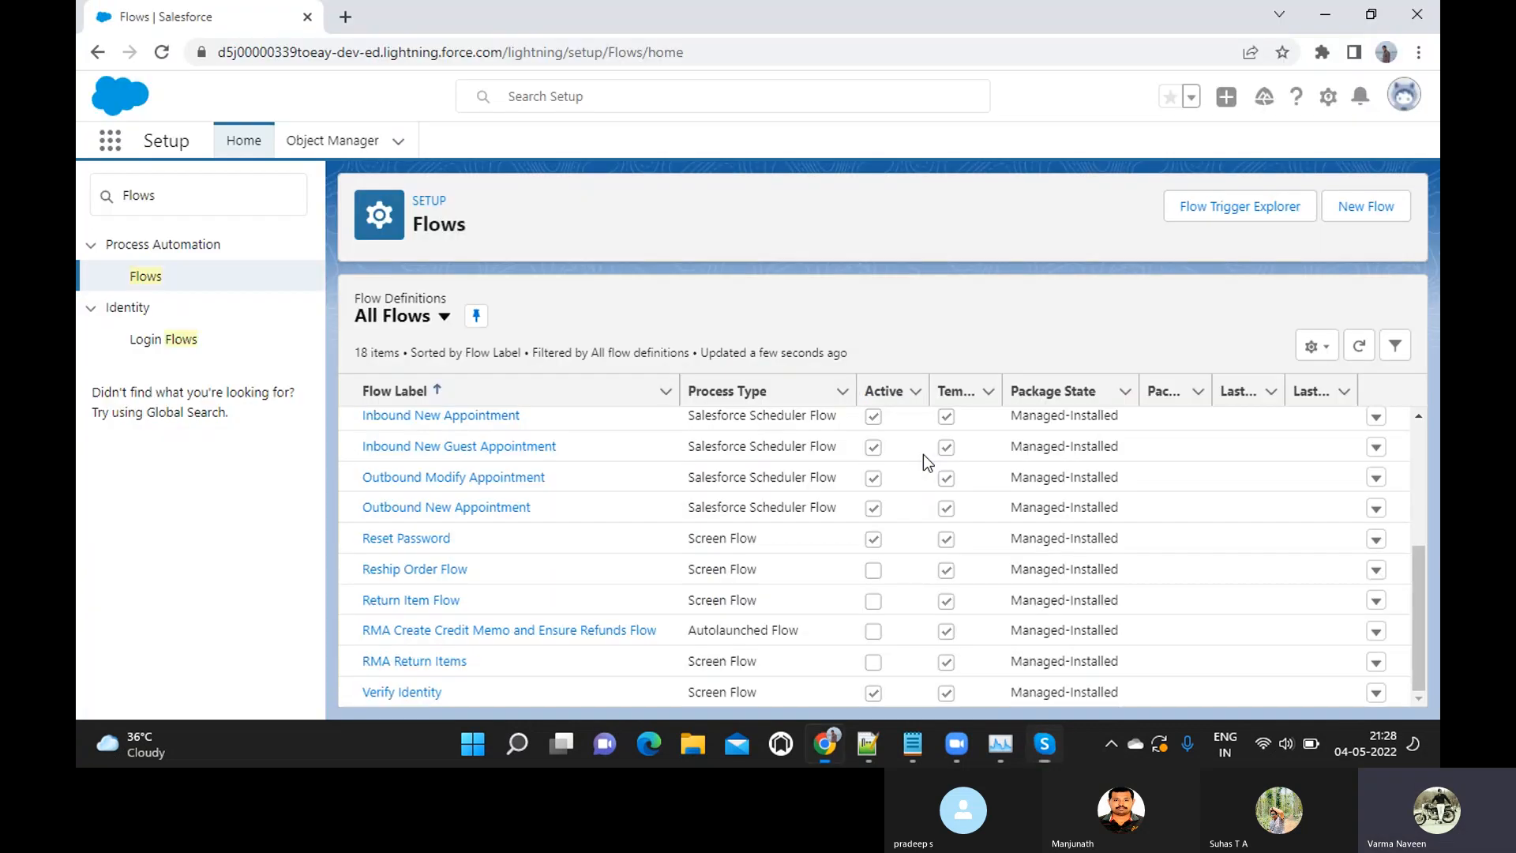
click(200, 192)
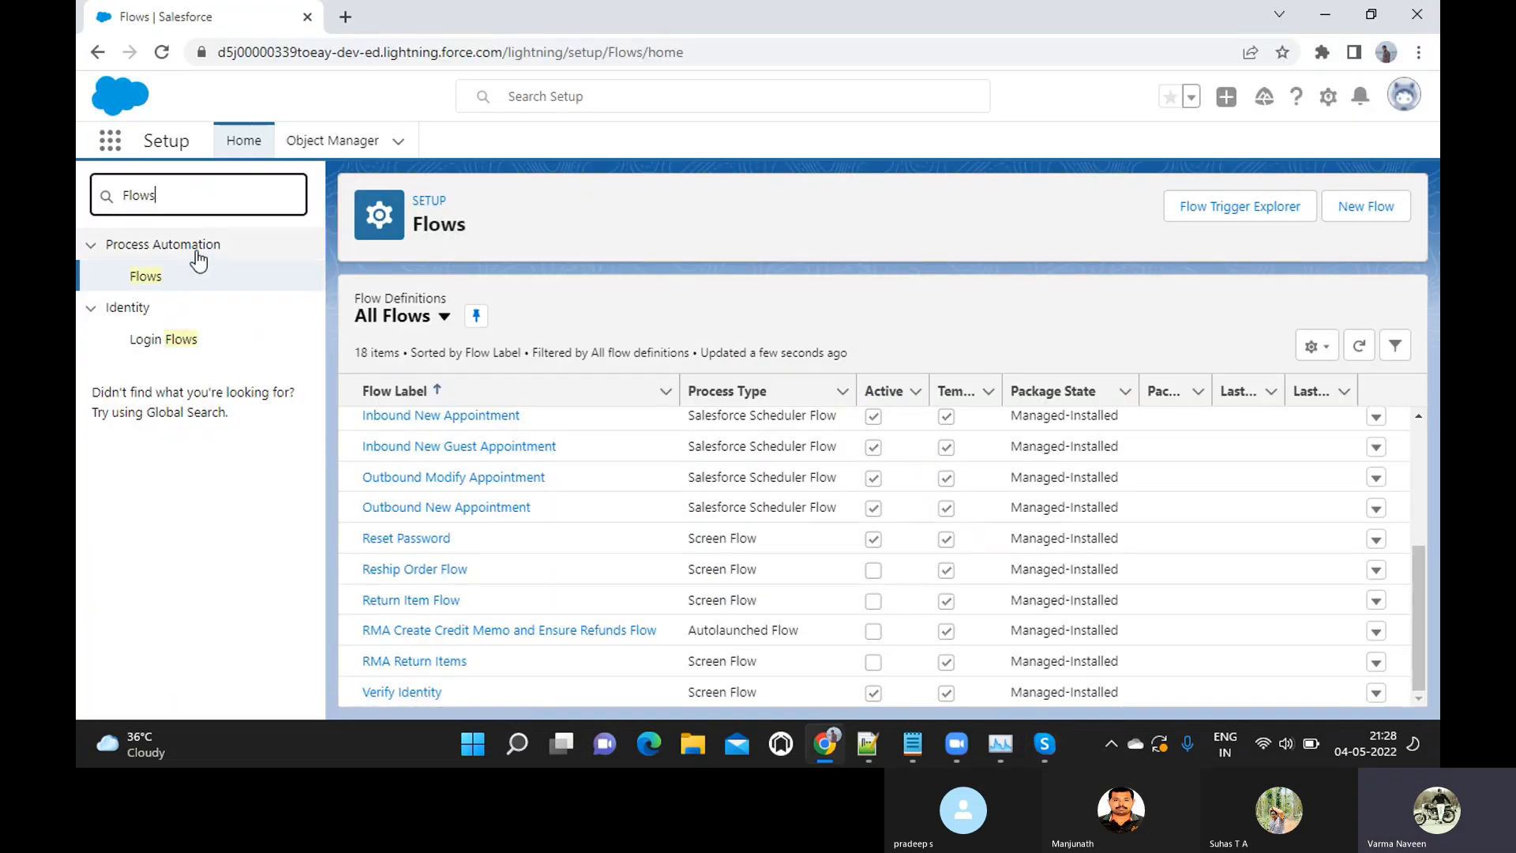
click(134, 278)
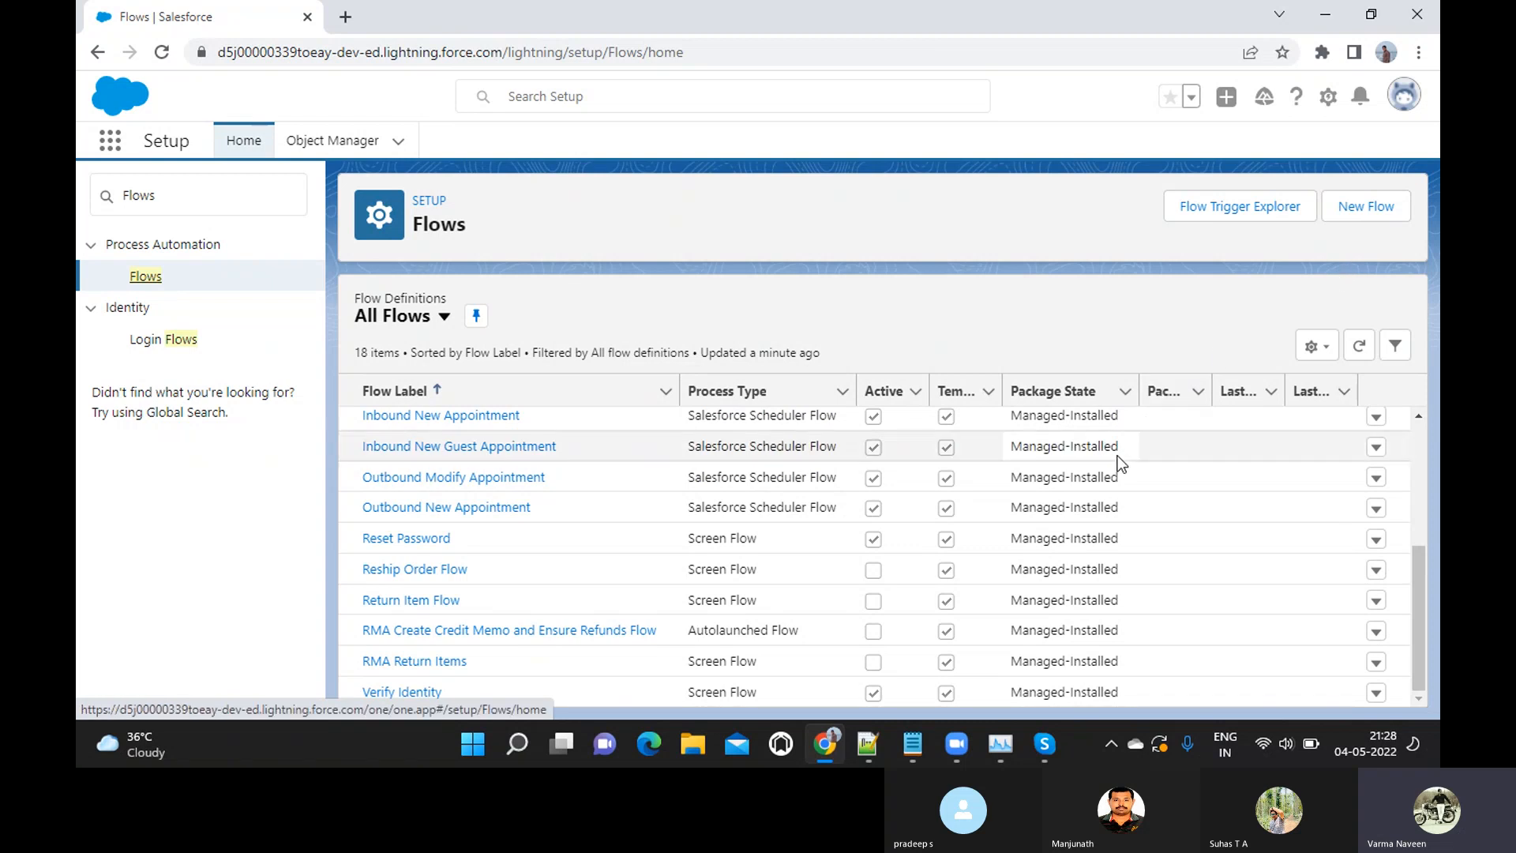
scroll(1117, 457, up, 4)
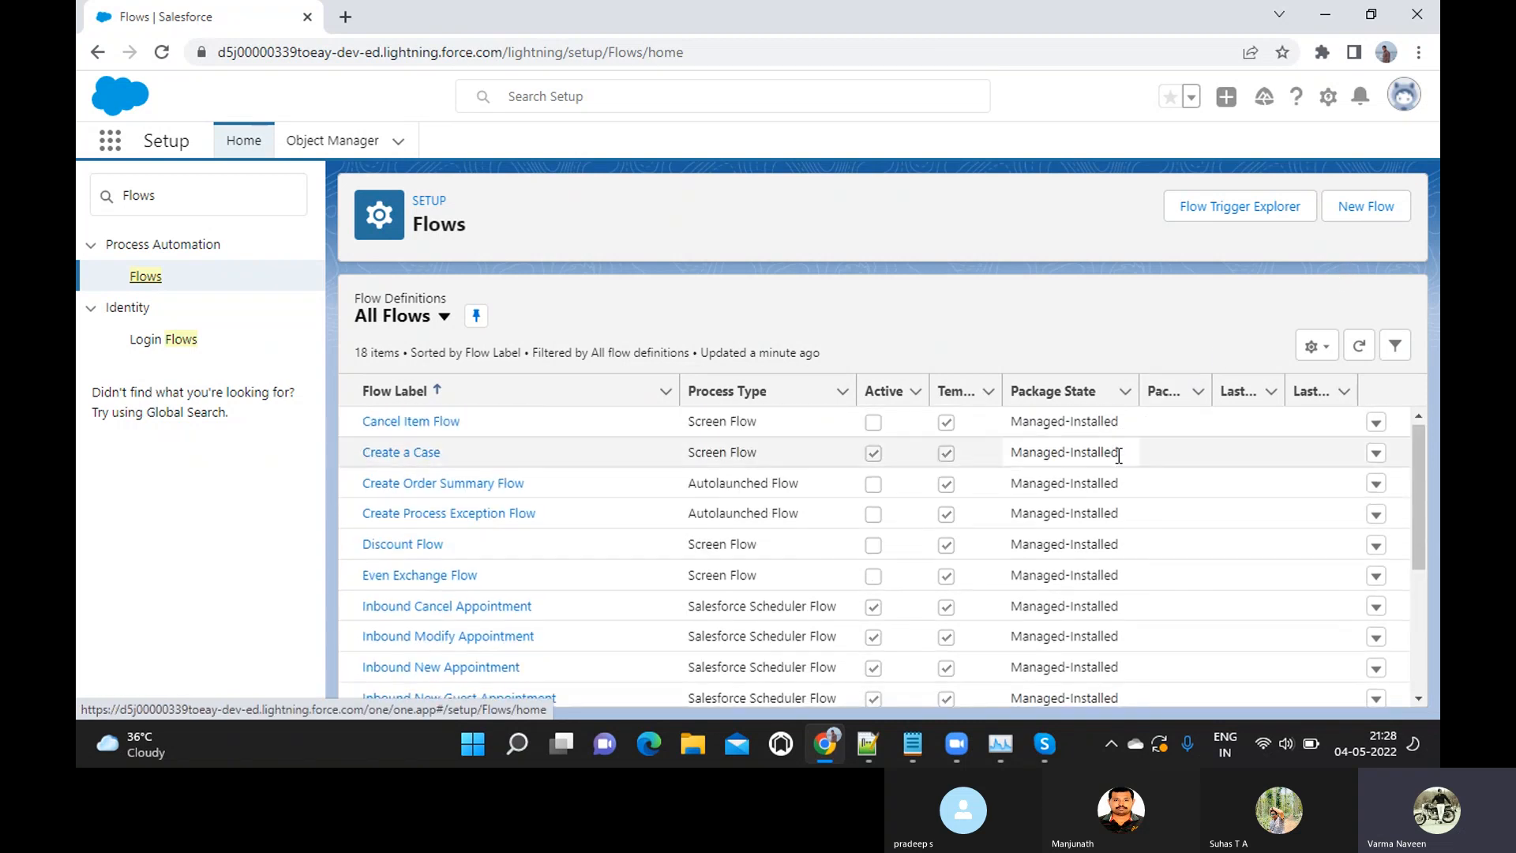
scroll(1125, 443, down, 4)
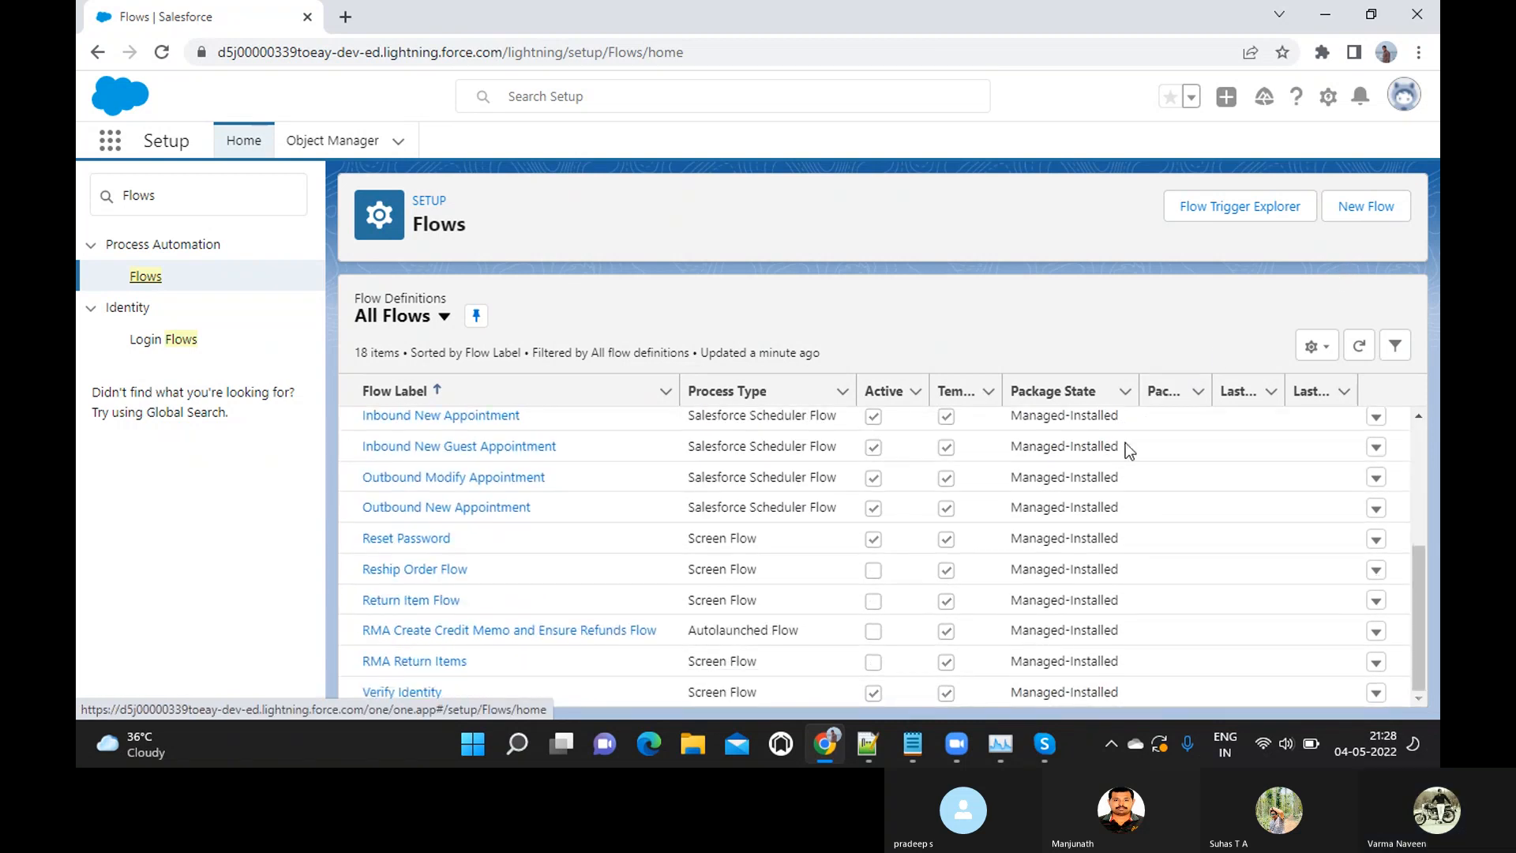
click(1374, 212)
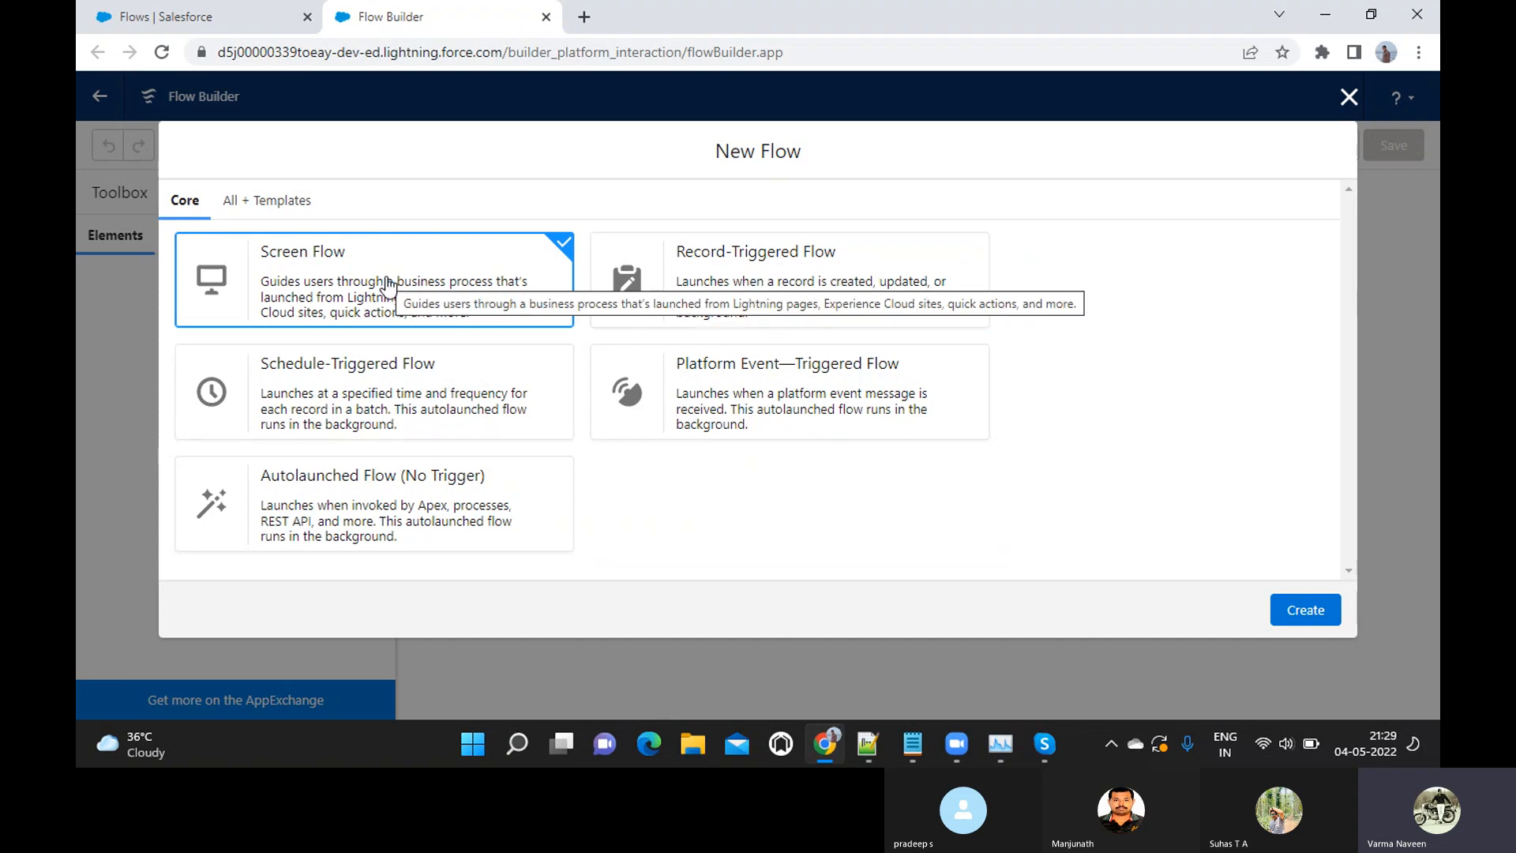
Switch to the Skype call, mute and unmute the microphone, and return to Flow Builder in Chrome
key(alt+Tab)
click(687, 687)
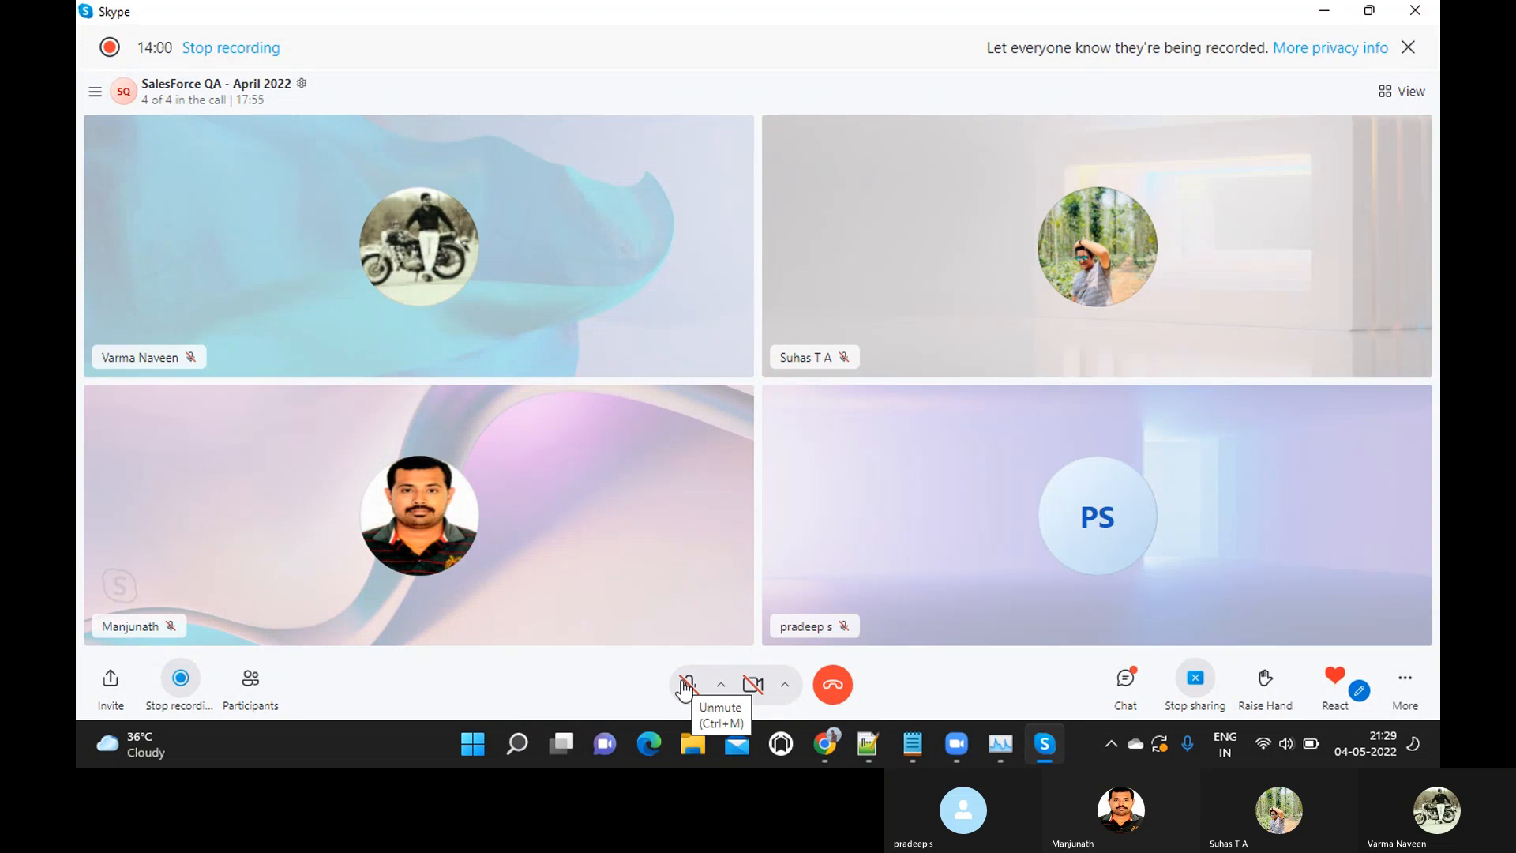
click(686, 684)
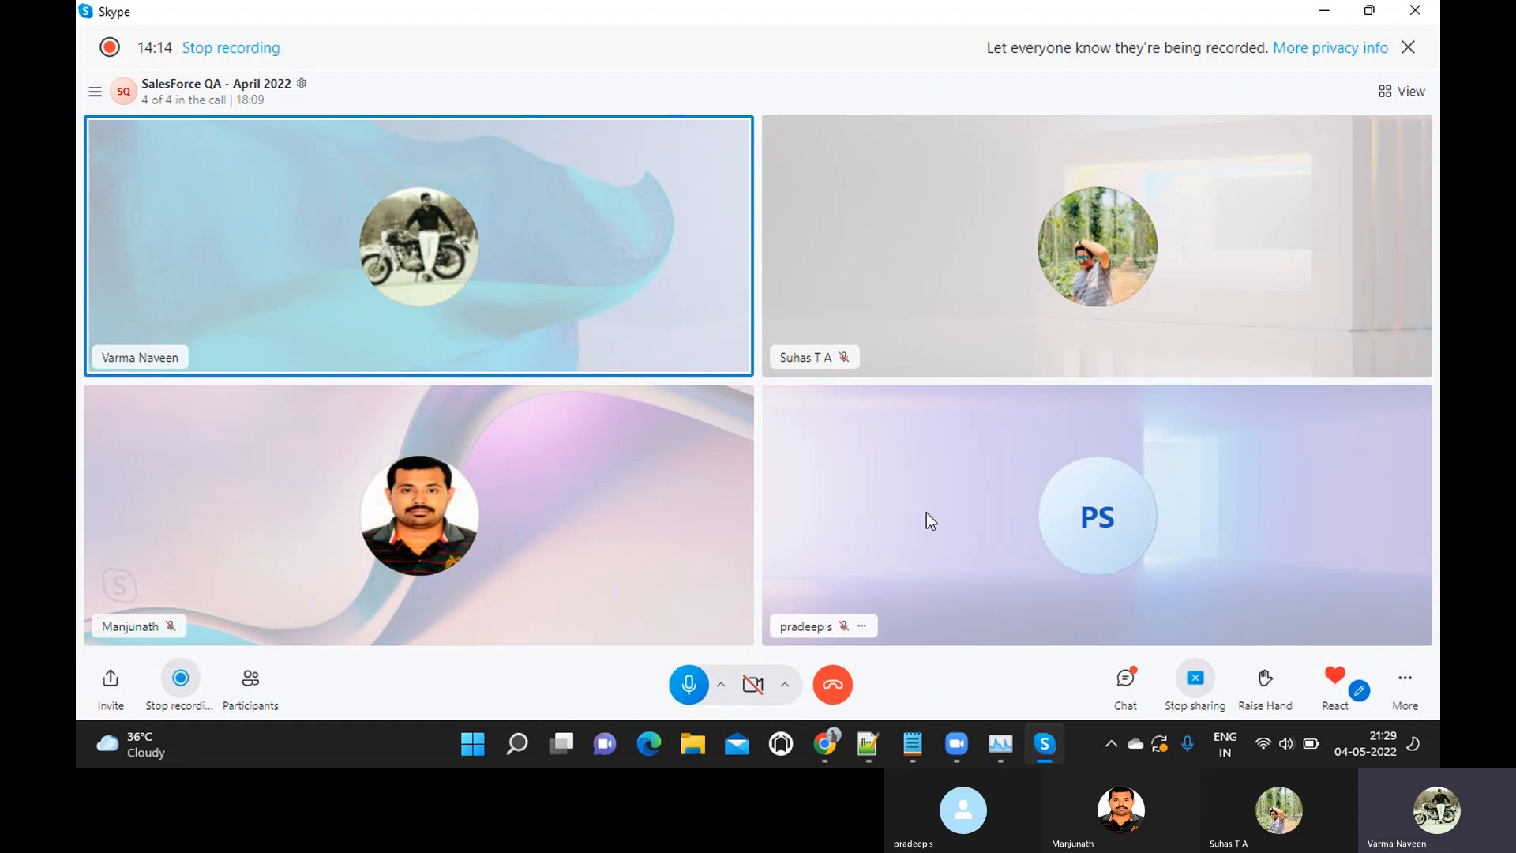
mouse_move(971, 743)
mouse_move(825, 744)
click(865, 661)
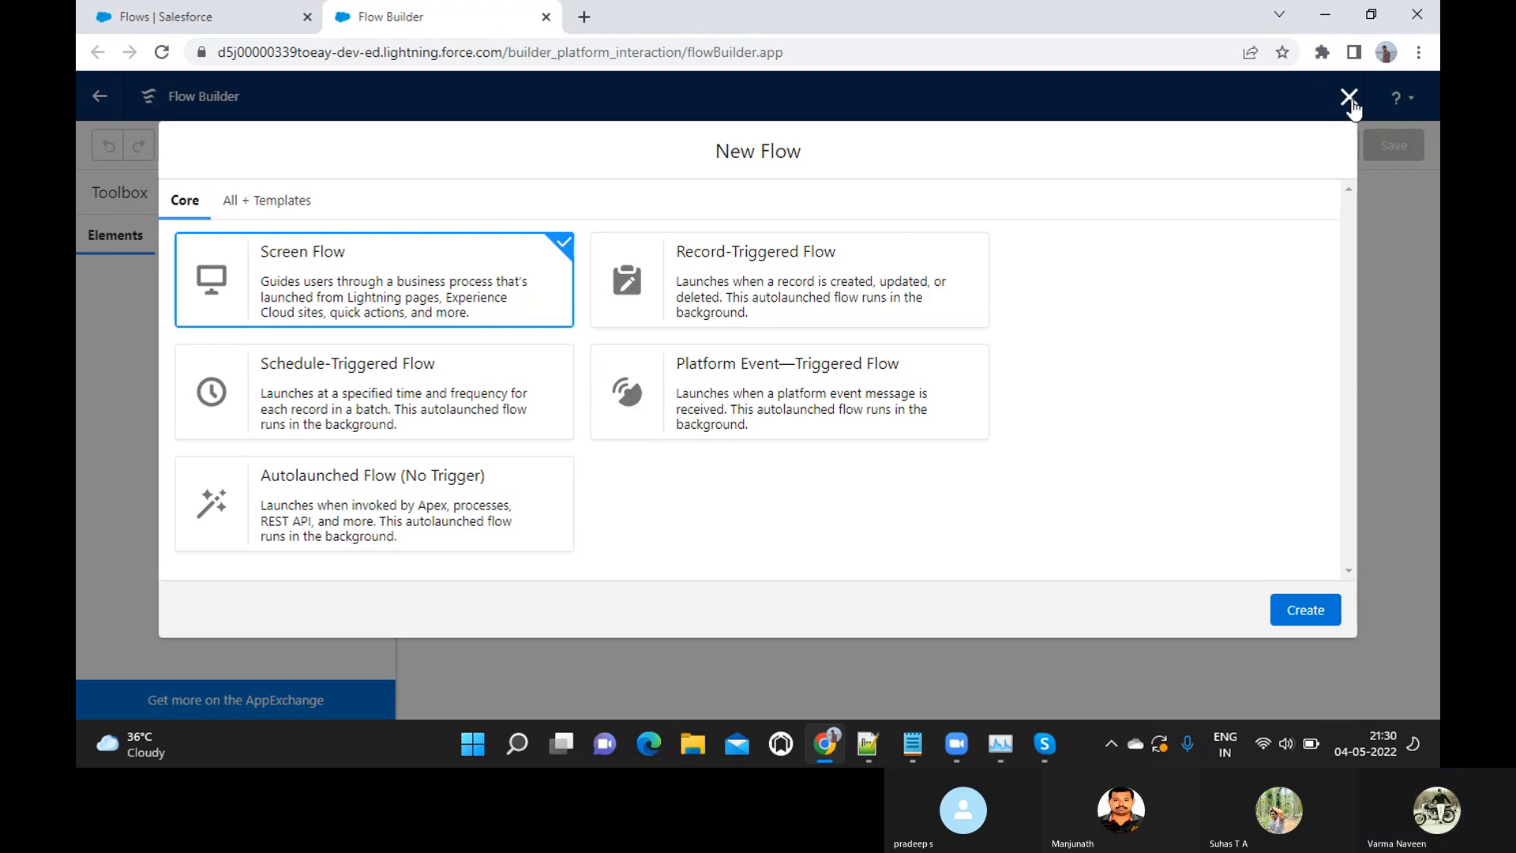
Close the New Flow dialog, switch to the untitled Notepad notes and move their window fully into view
click(1350, 98)
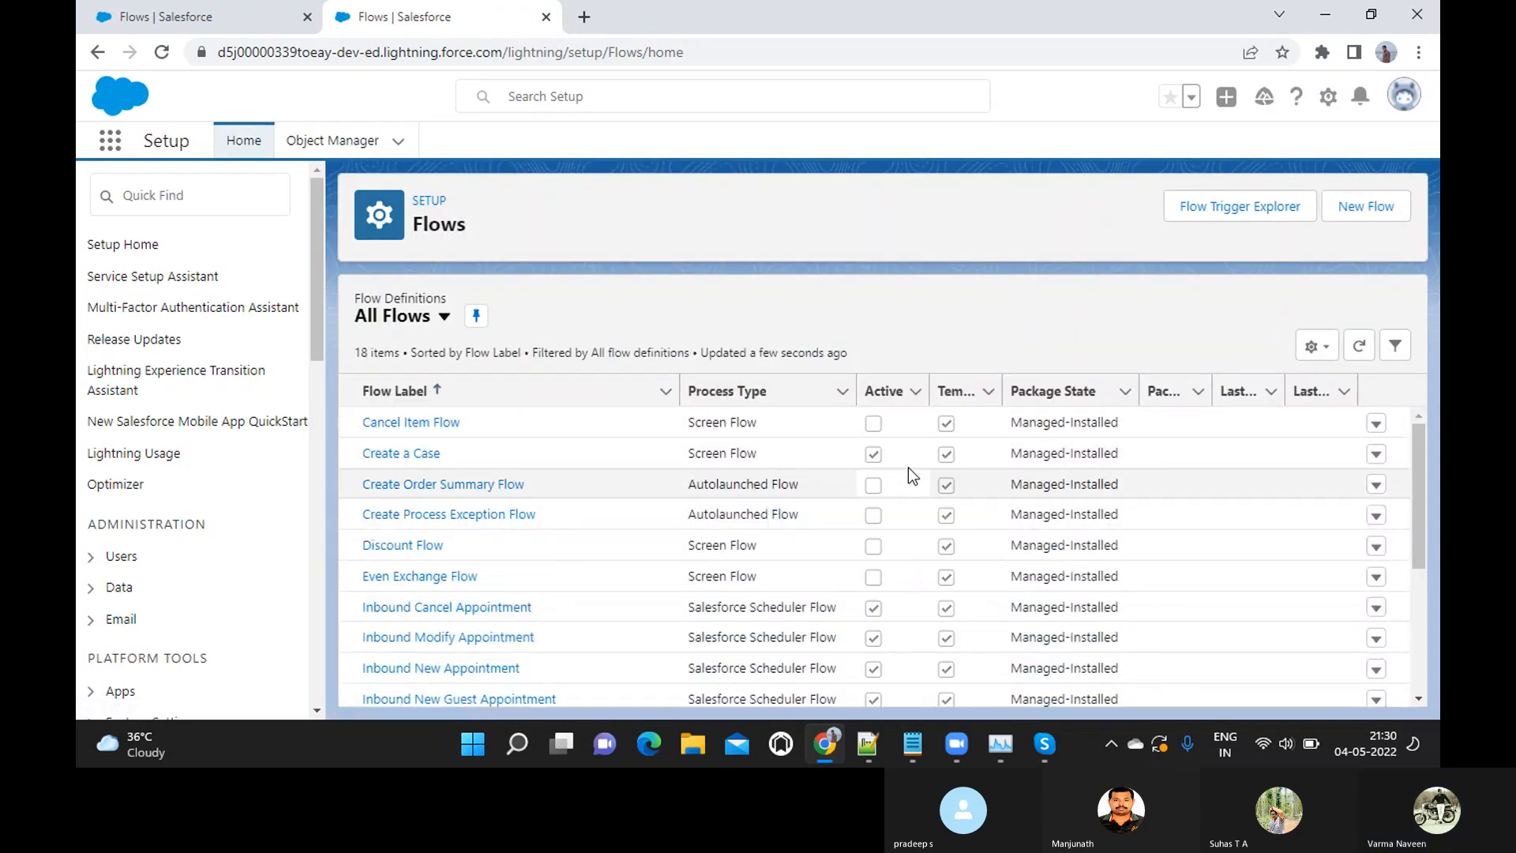
mouse_move(912, 744)
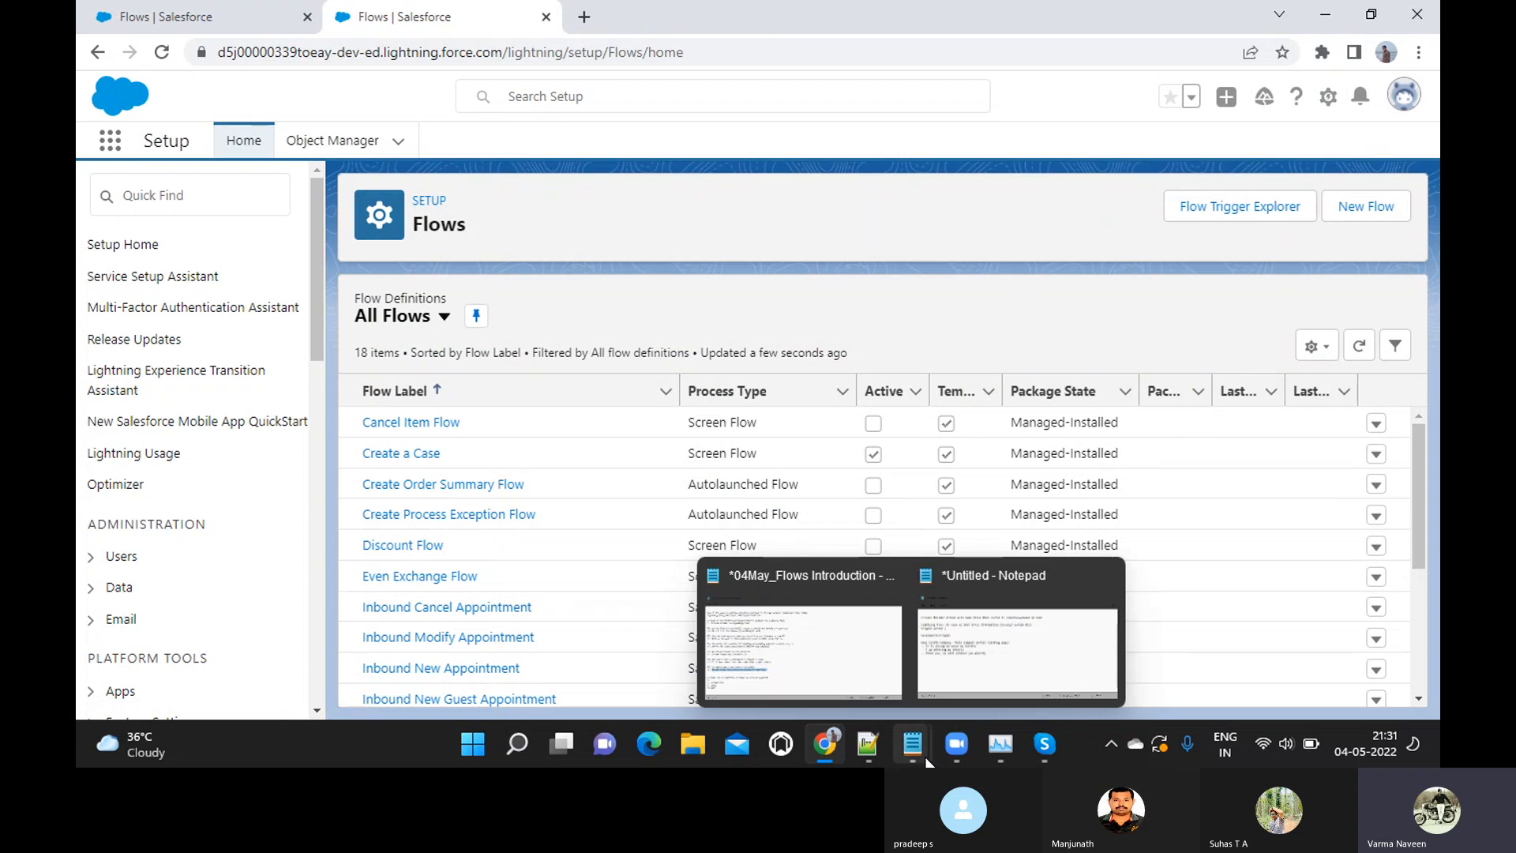
click(961, 652)
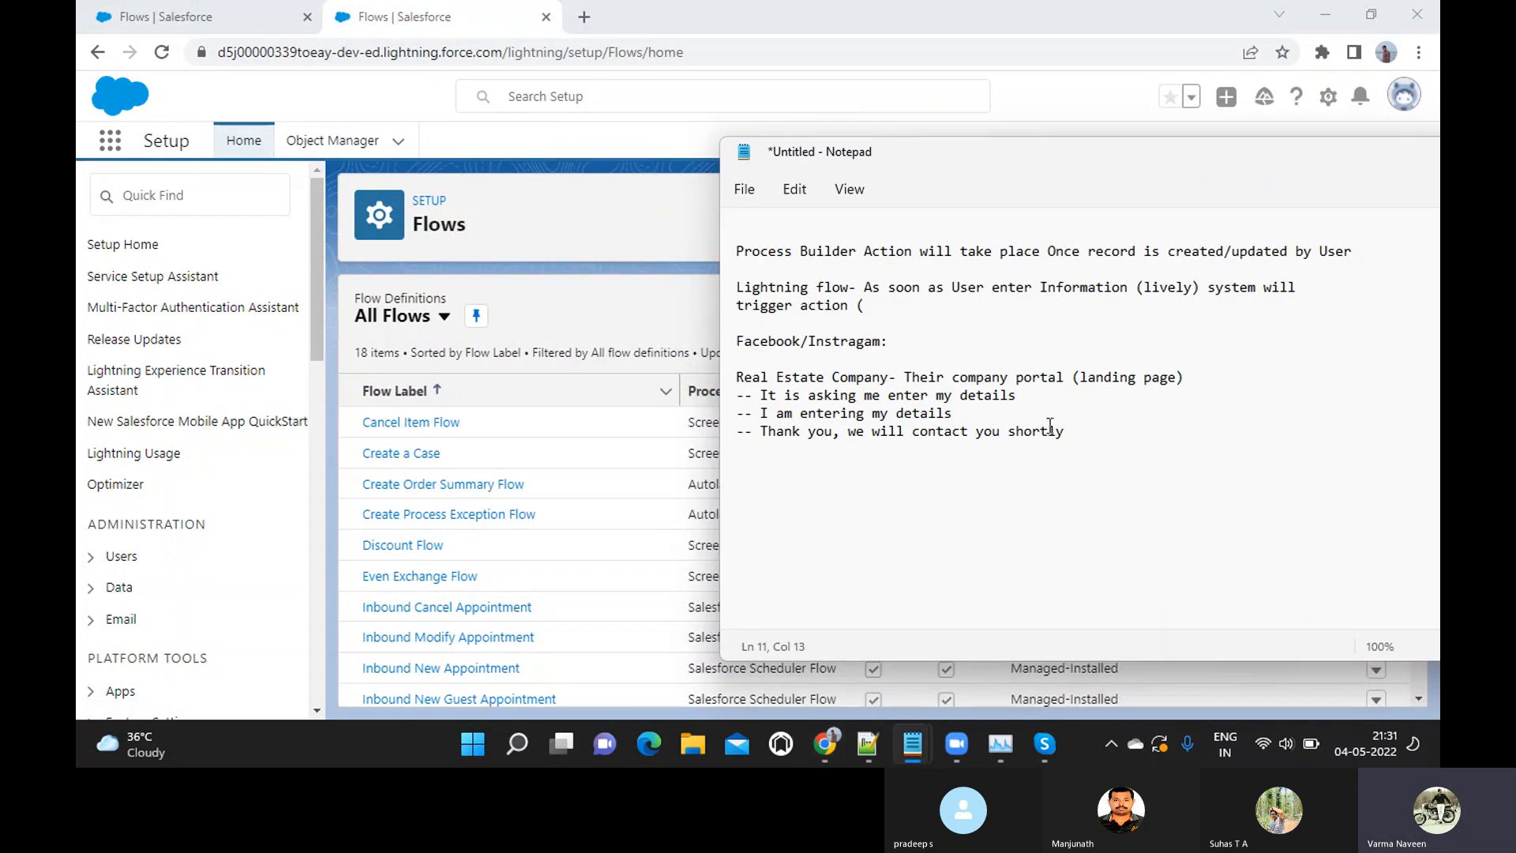
drag(1050, 155, 669, 140)
Add the quoted line "Samsung Mobiles" below the real estate example in the notes
click(723, 429)
key(Return)
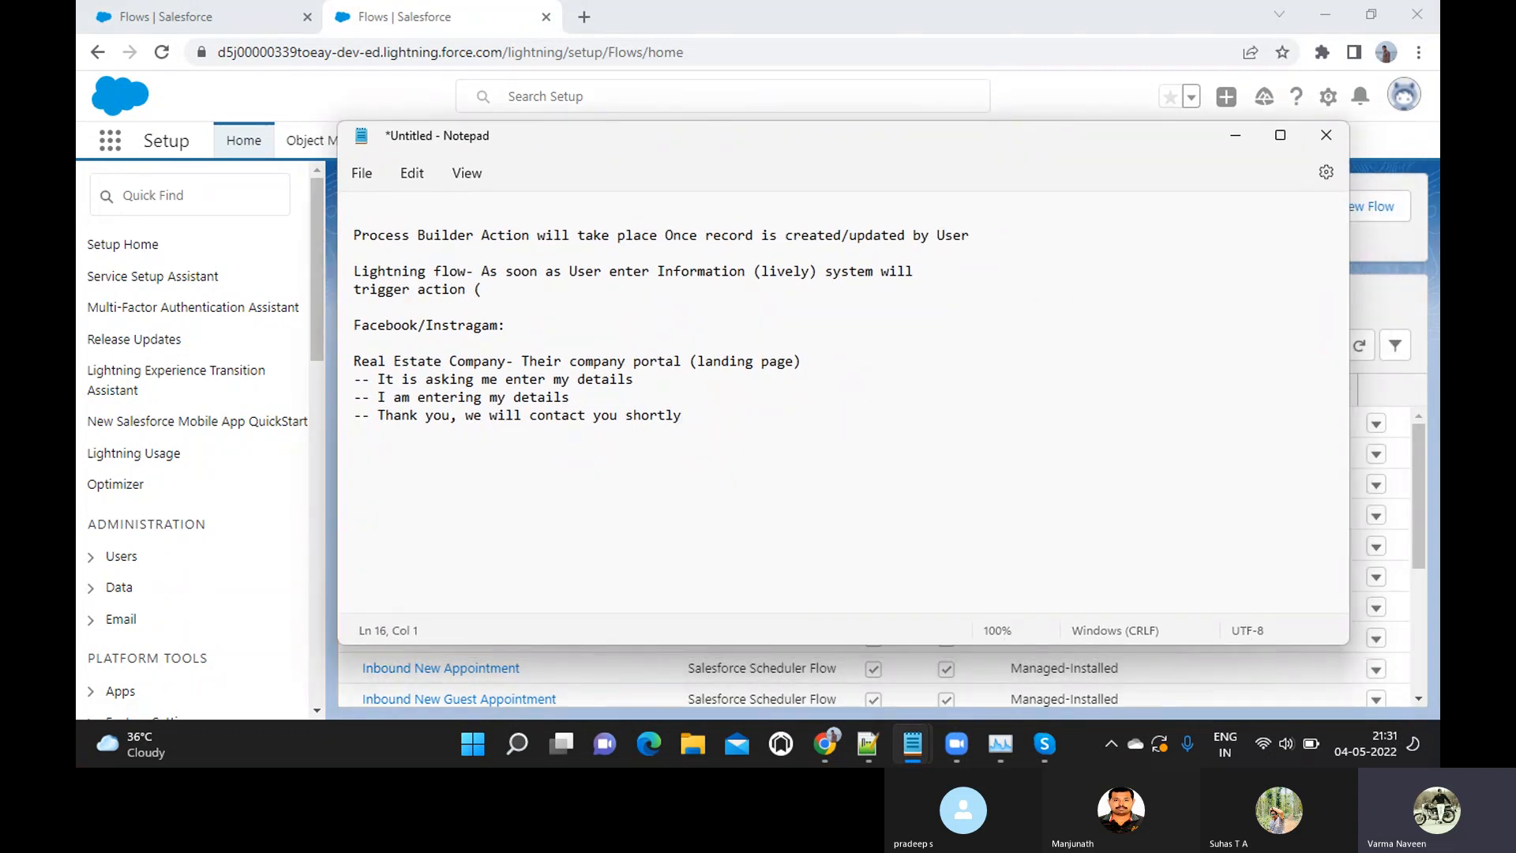
text("Samsung Mobiles")
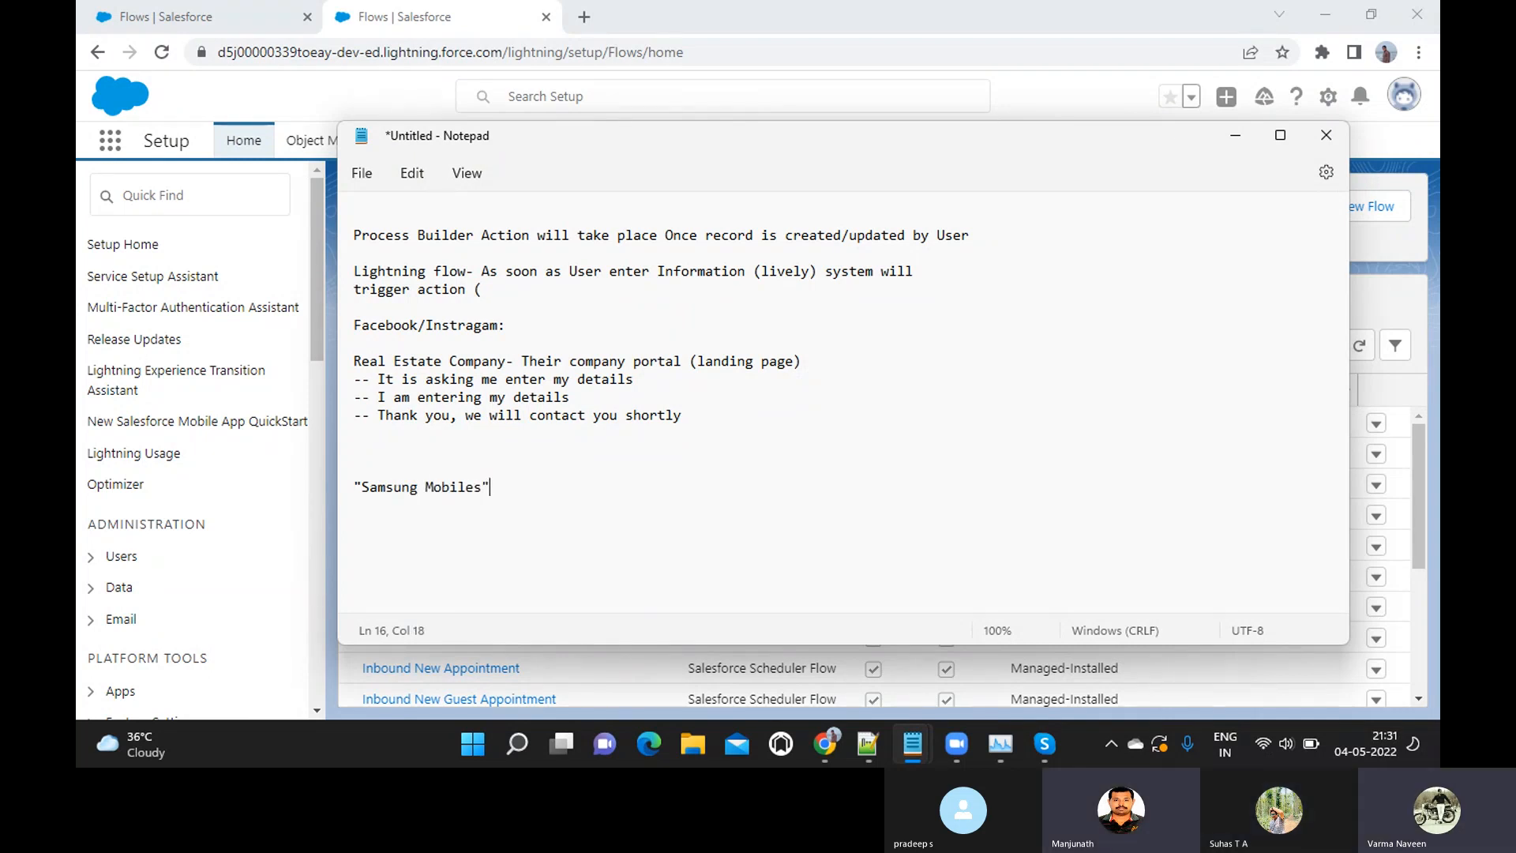
Insert the quoted line "Samsung Mobile" directly above the "Samsung Mobiles" line
key(Return)
key(Up)
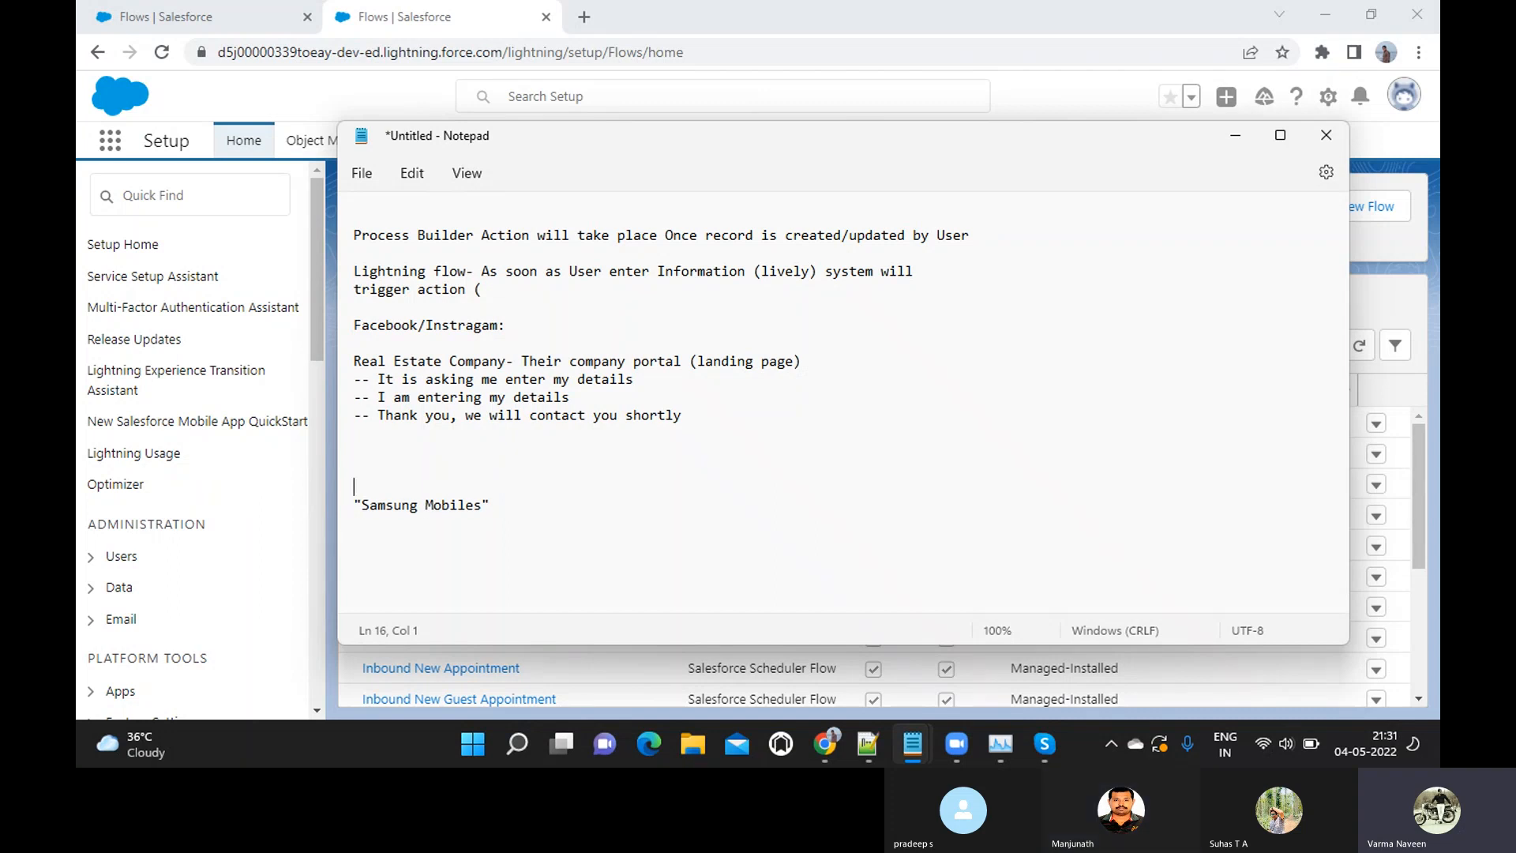
text(Samsung Mobi)
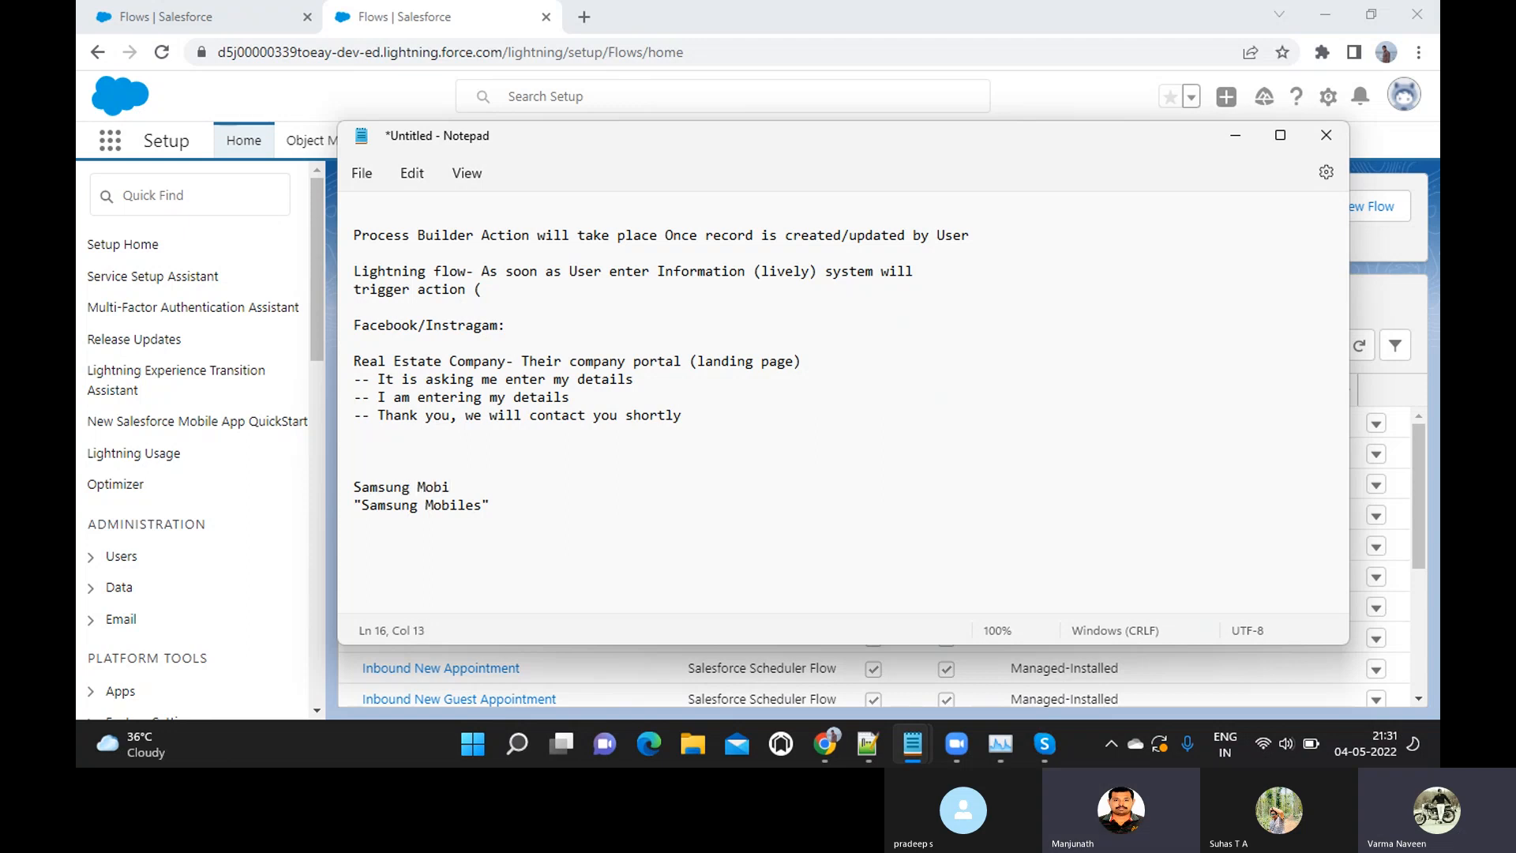
text(le)
key(shift+Home)
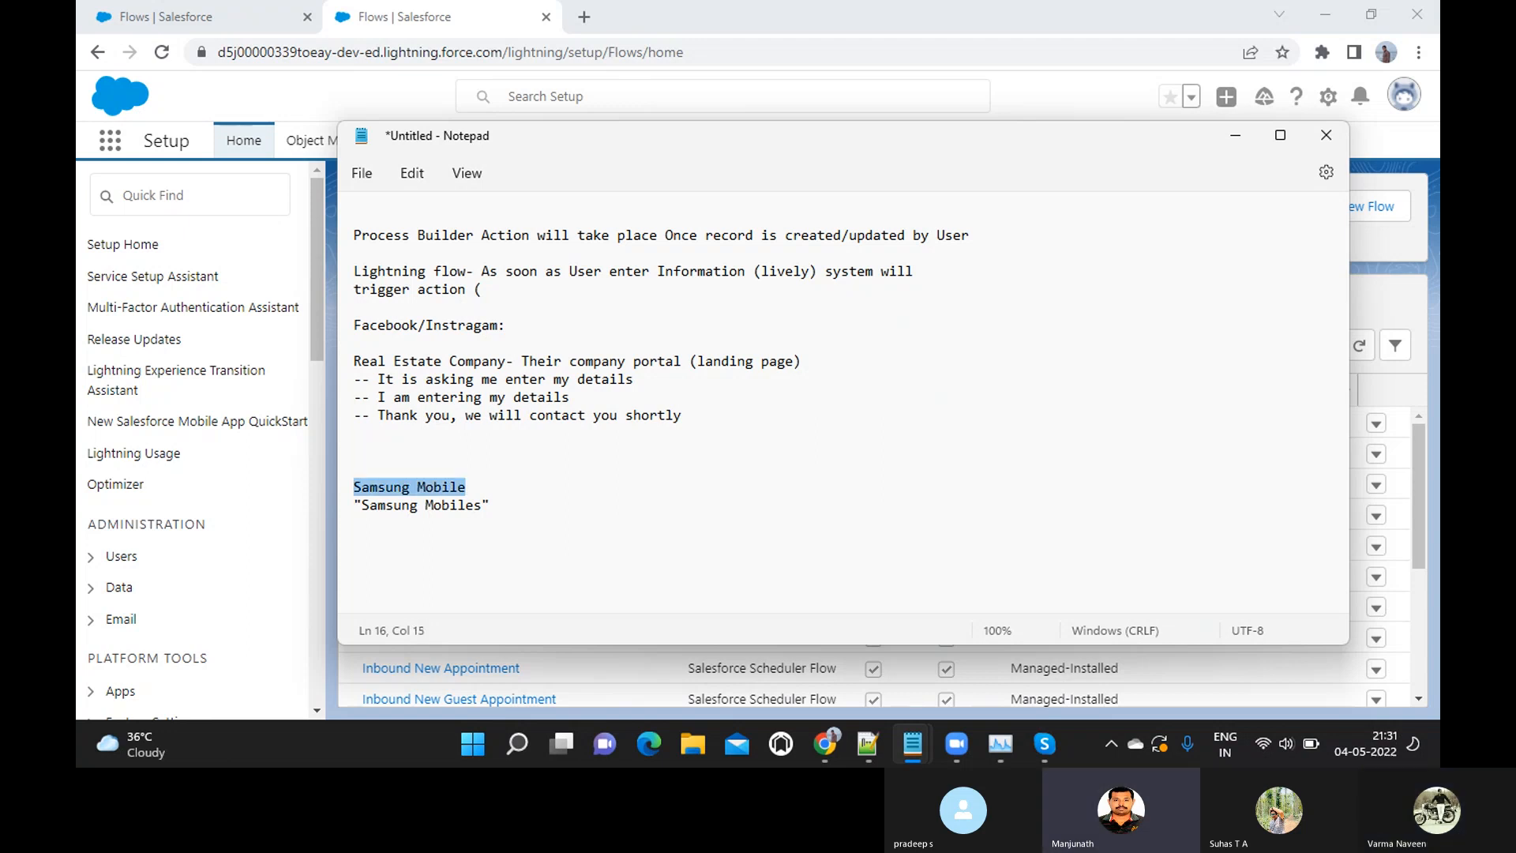
key(Left)
text(")
key(End)
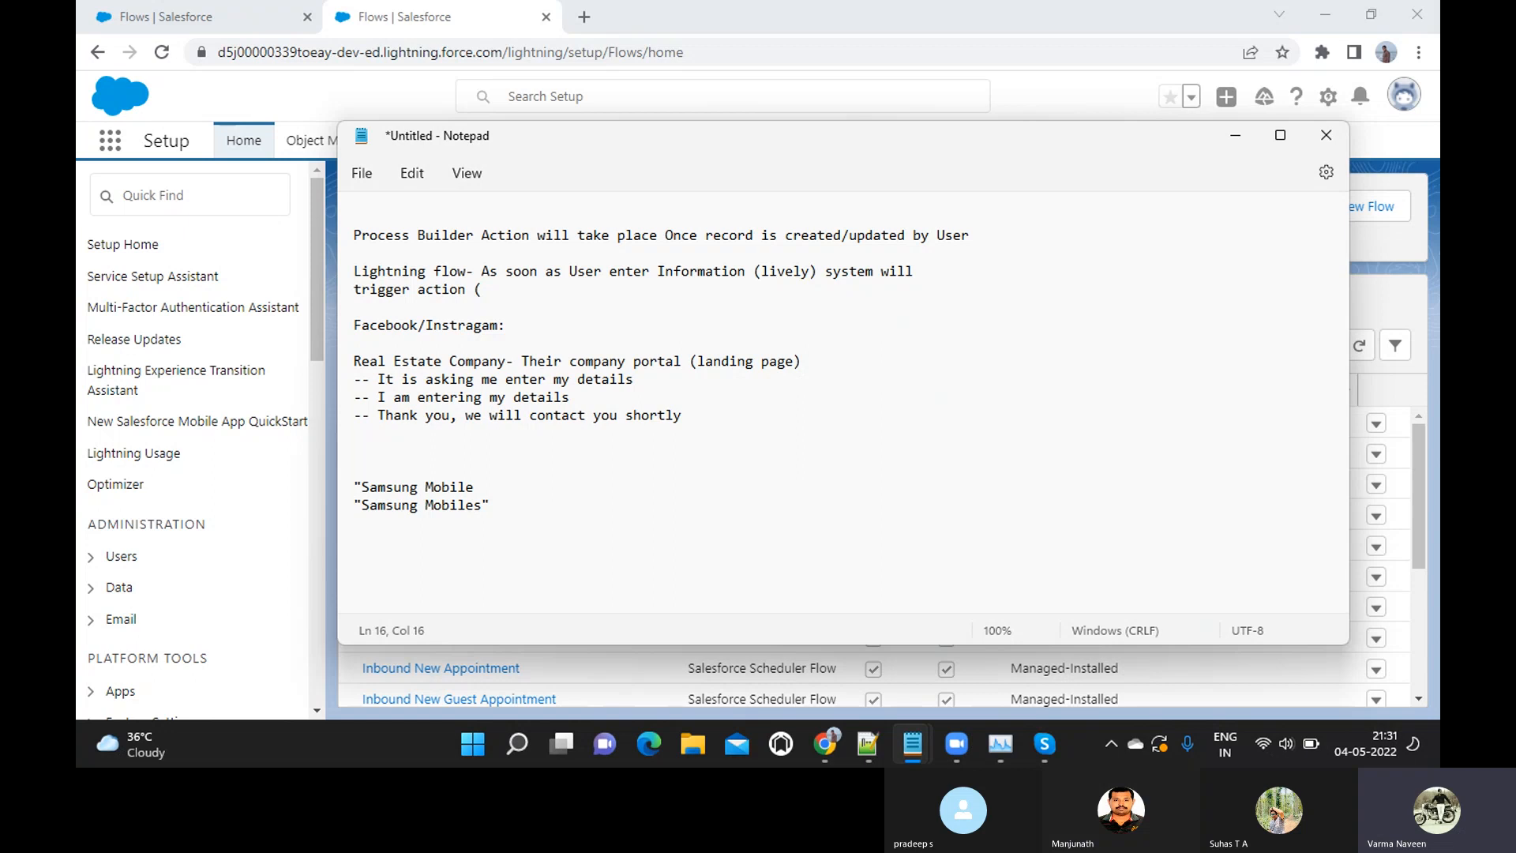
text(")
text(hey)
Add the note "- They want to enhance their business" below the Samsung lines, separated by a blank line
key(BackSpace)
key(BackSpace)
key(BackSpace)
text(They want to)
text(enhance)
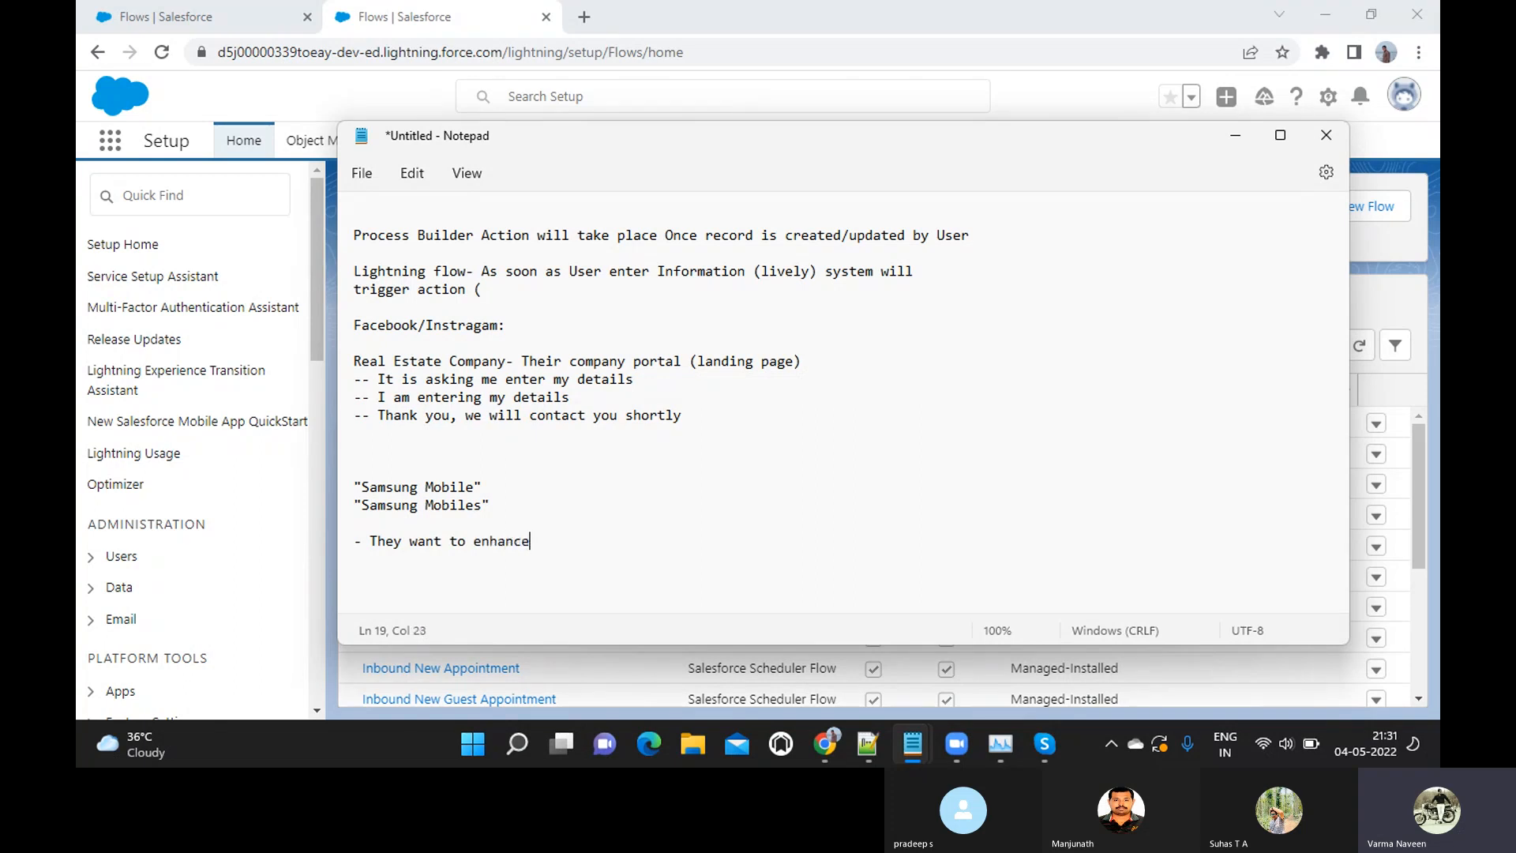
text( their business)
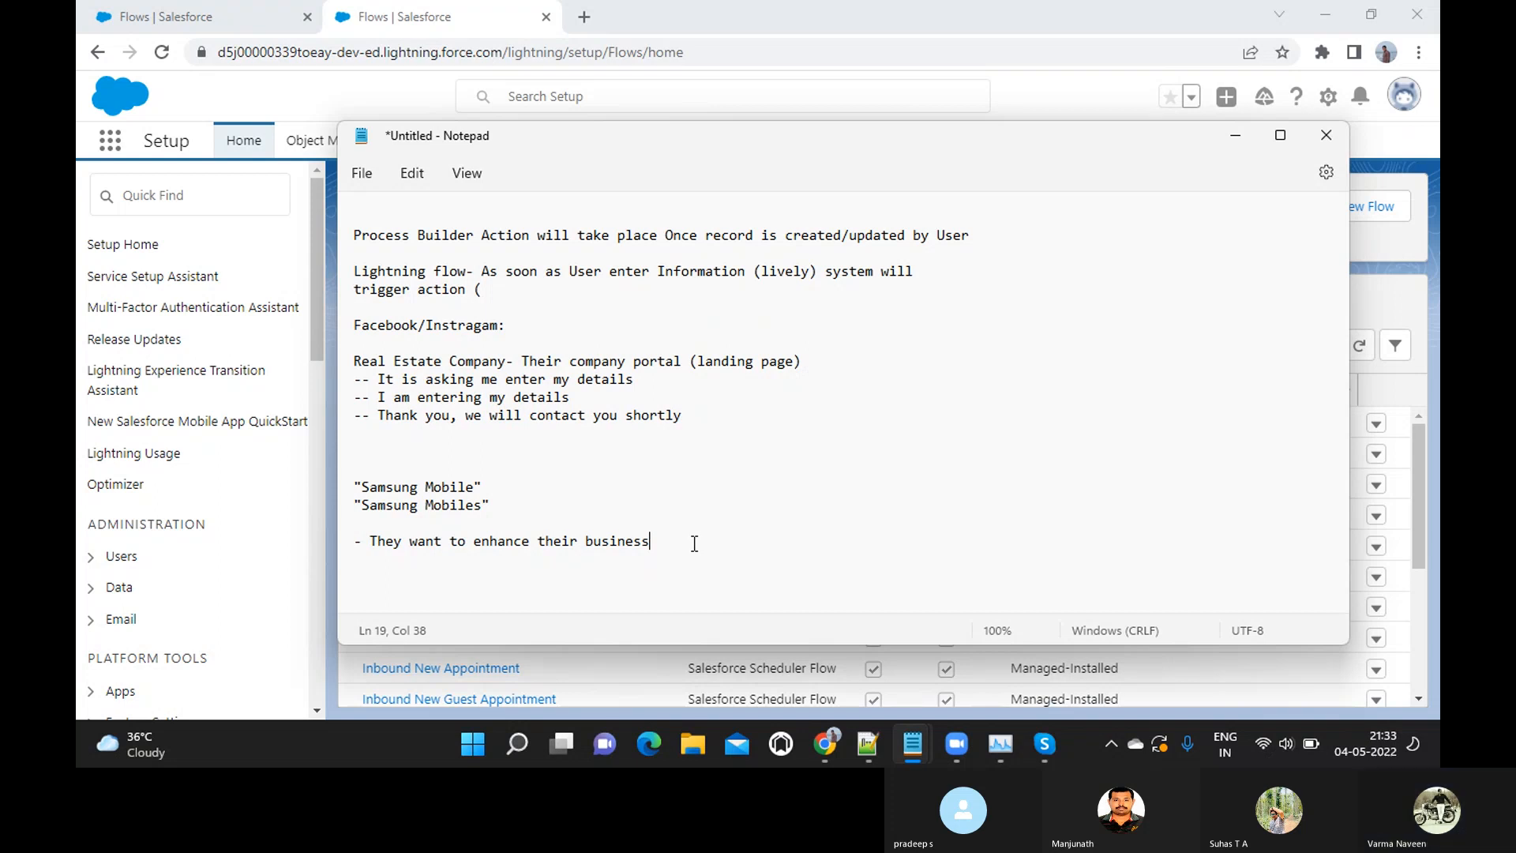
Add the note "-- They need to meet specific criteria..." under the business enhancement line
key(Return)
text(-- They need)
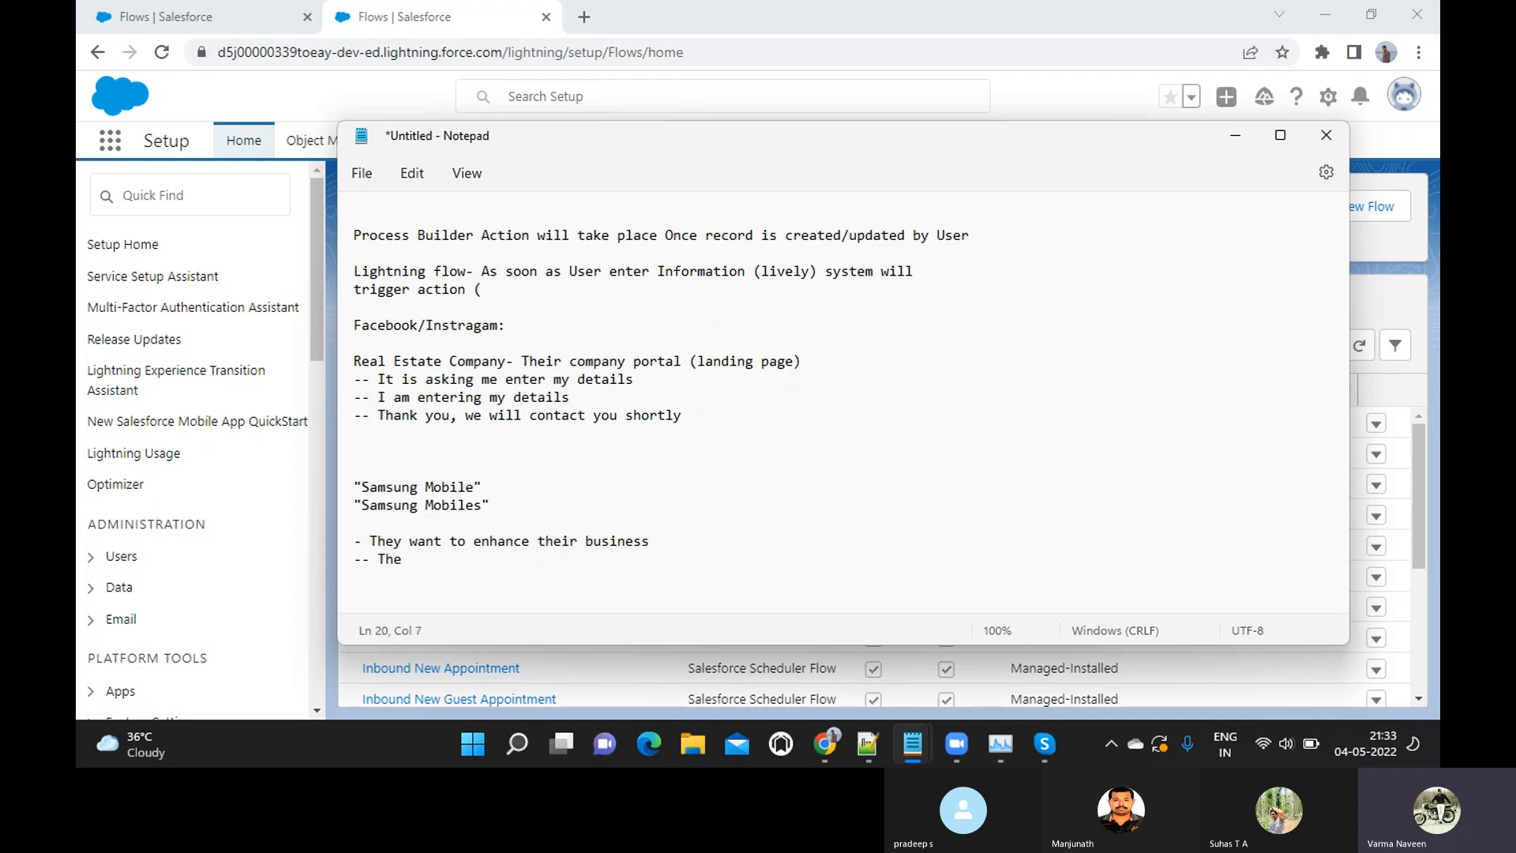
key(BackSpace)
text(need to meet specific criteria...)
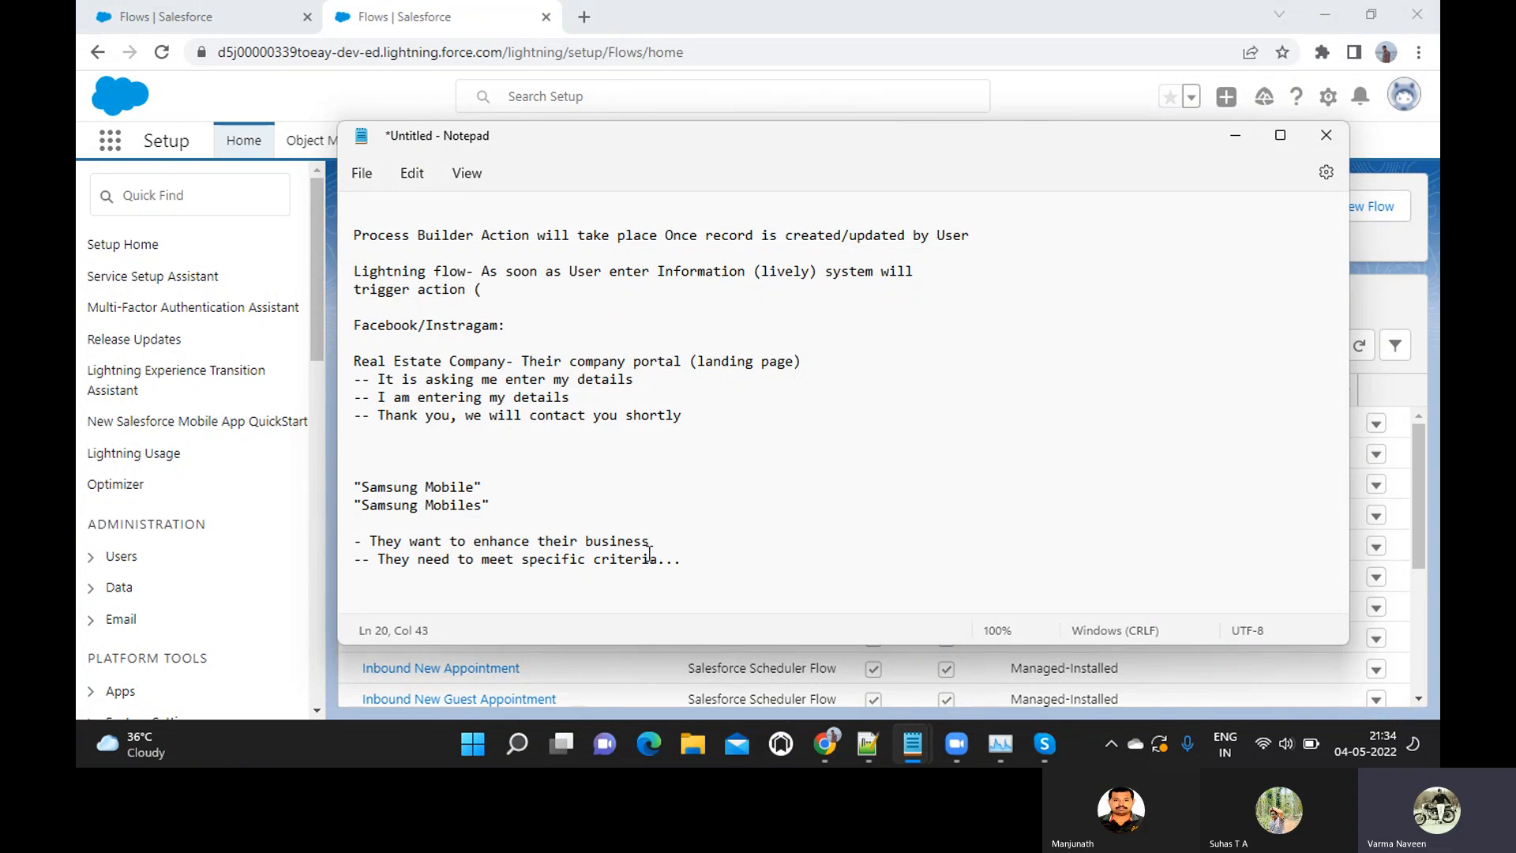
Switch to the 04May_Flows Introduction notes and find the Project Scenario section about Samsung Mobiles
mouse_move(912, 746)
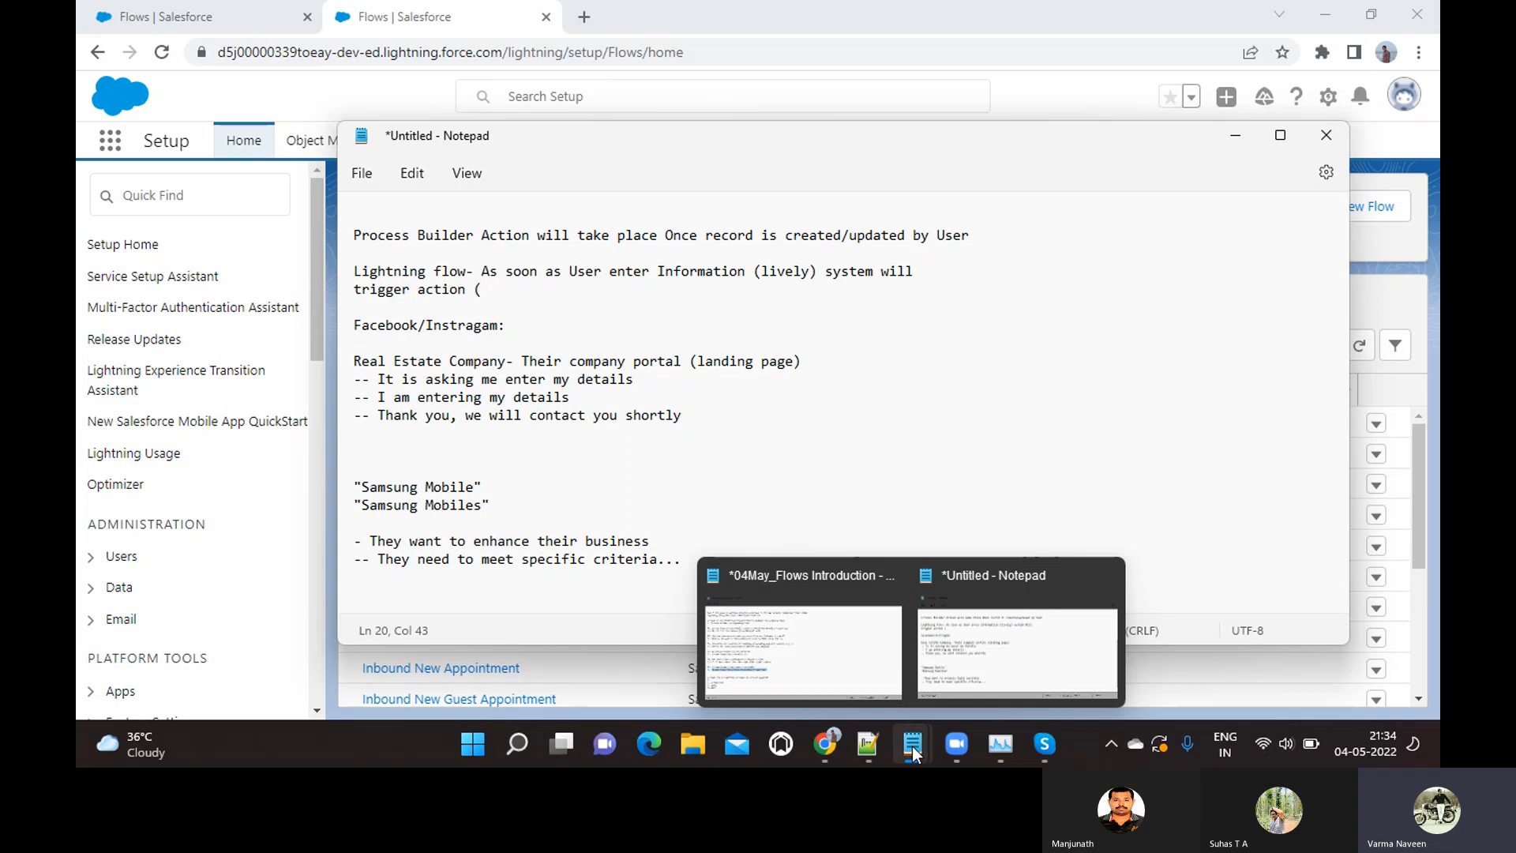
click(855, 665)
scroll(633, 514, down, 5)
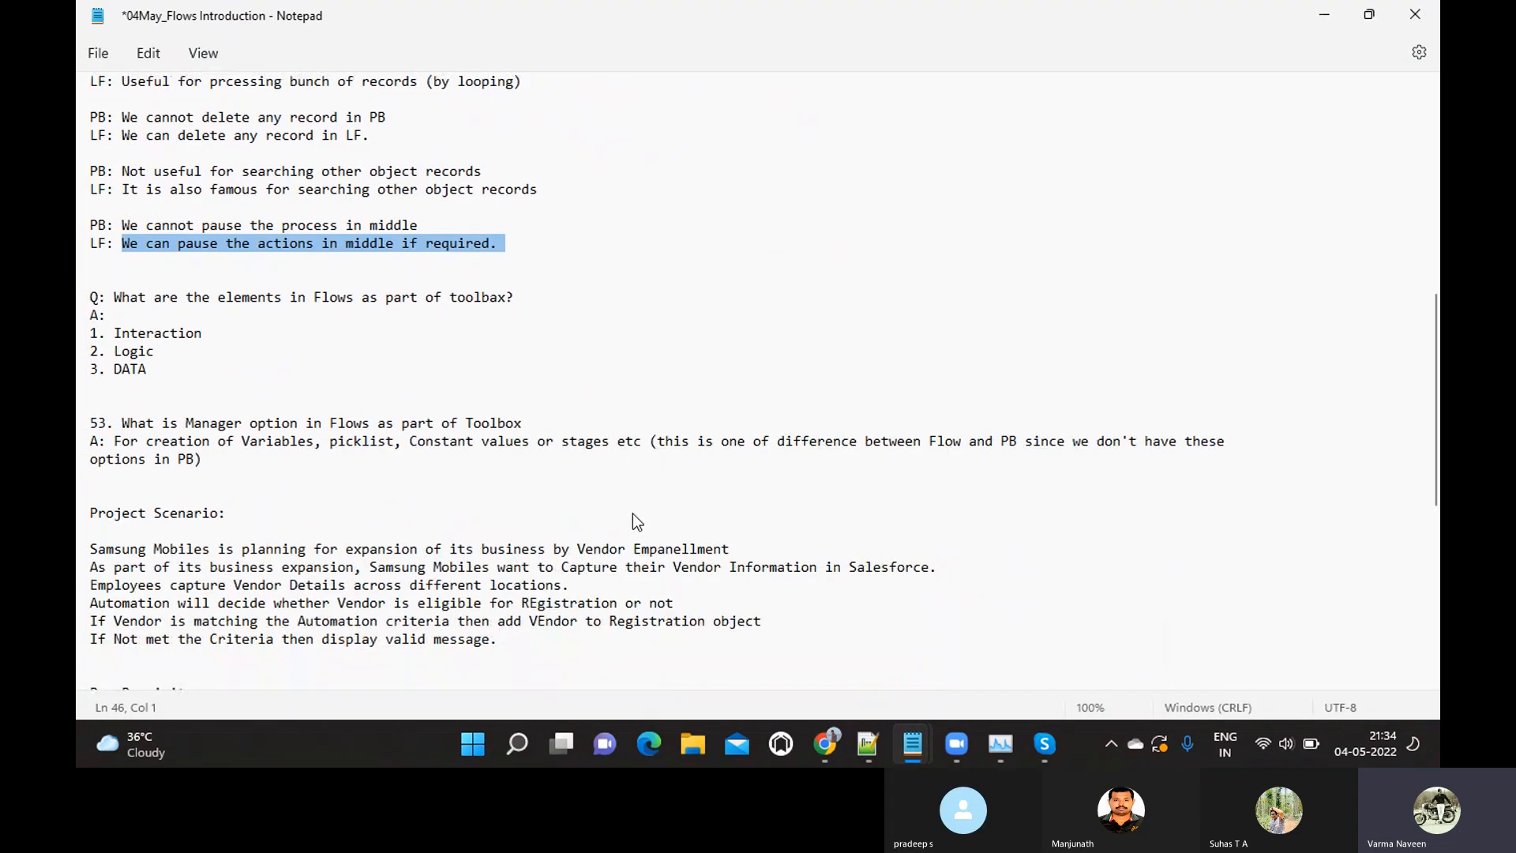
scroll(633, 513, down, 4)
scroll(633, 513, down, 3)
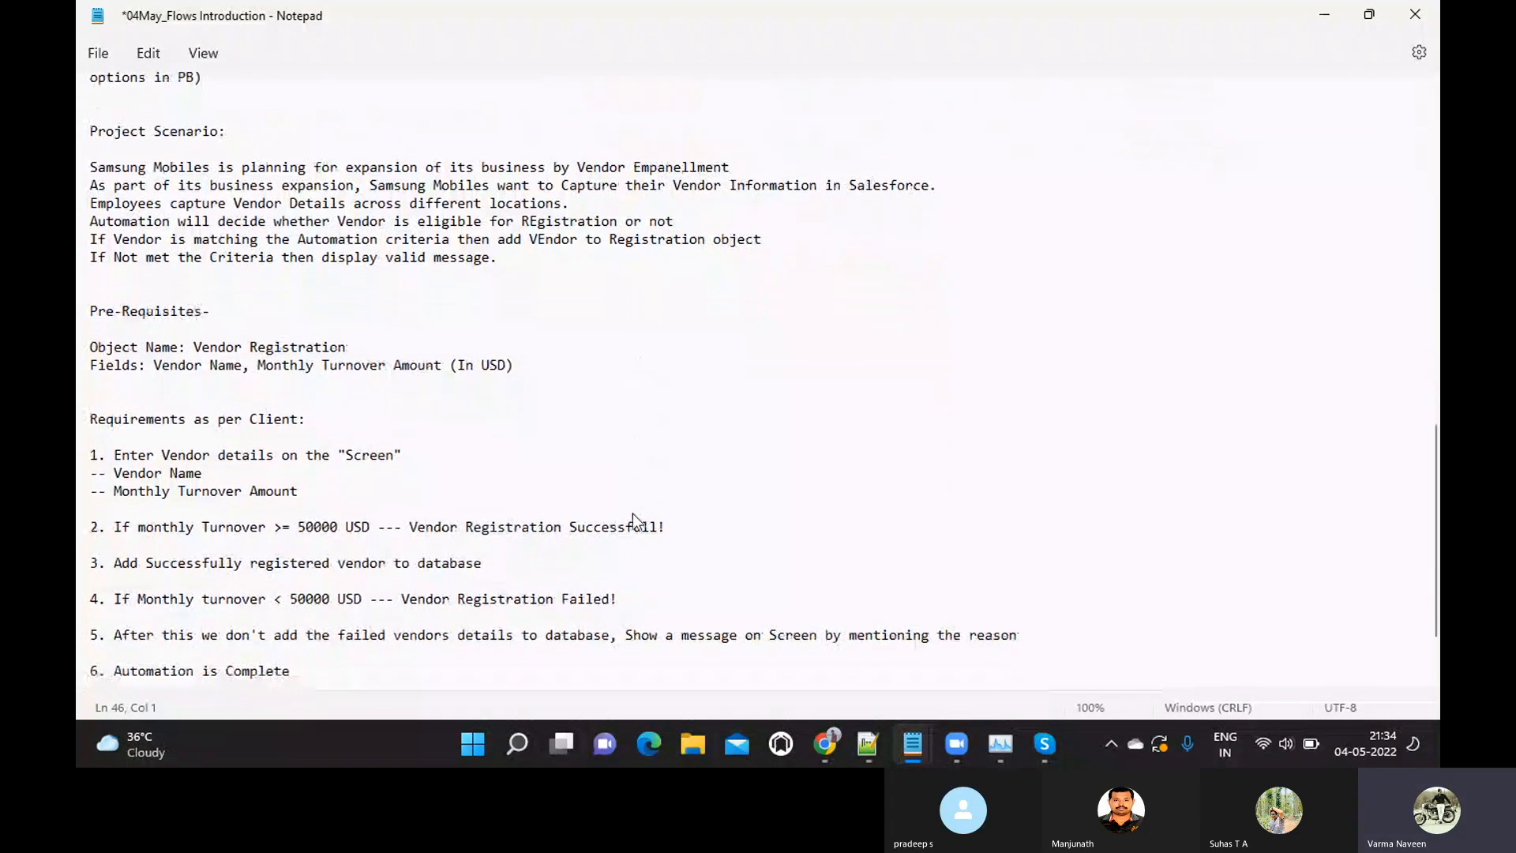
scroll(633, 514, down, 2)
scroll(633, 514, up, 2)
scroll(633, 521, up, 1)
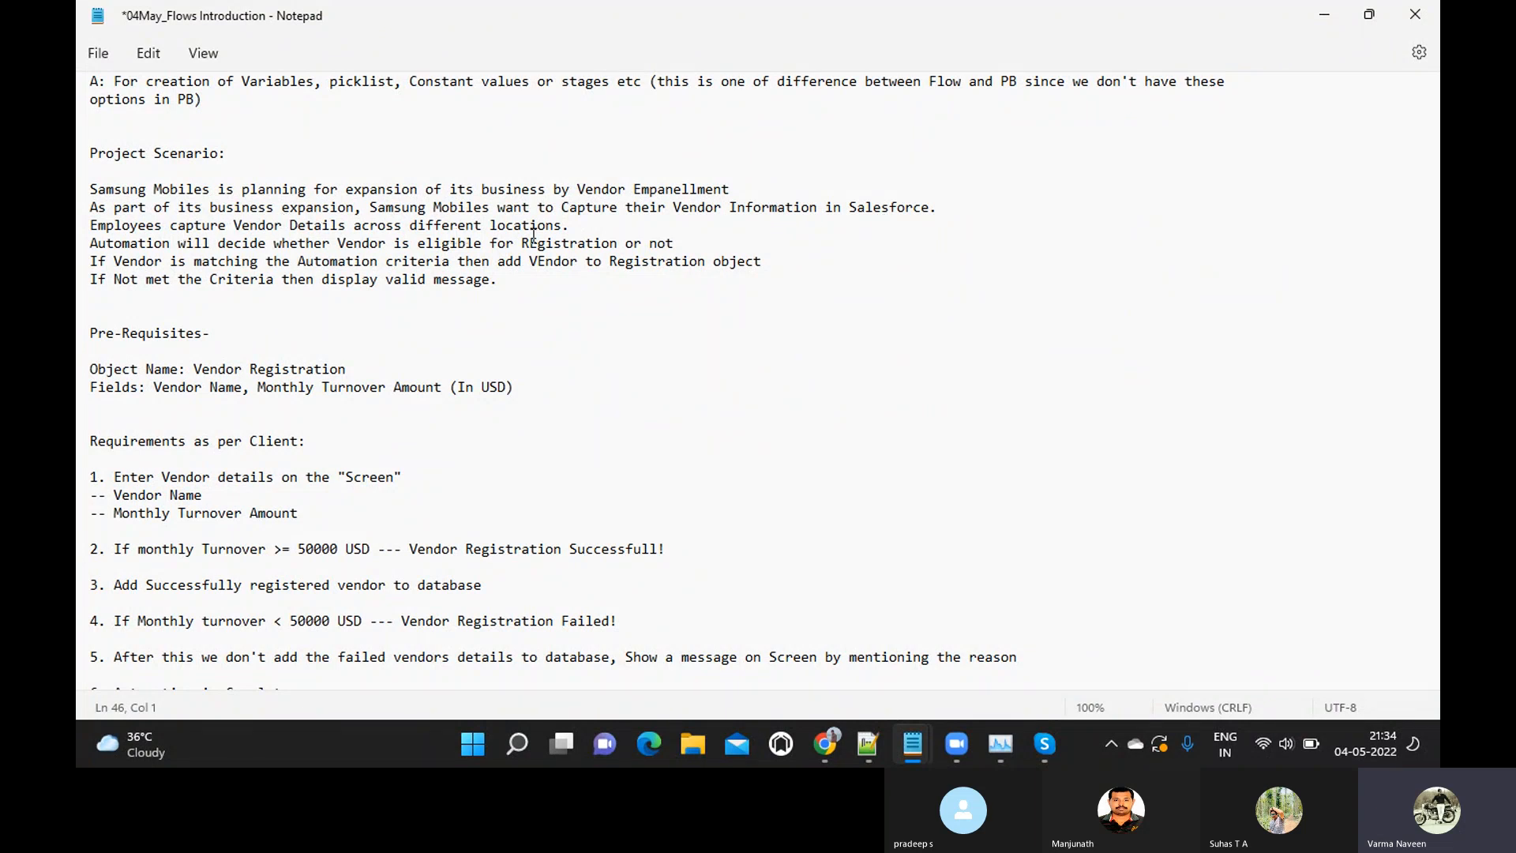
Highlight the scenario lines on deciding vendor eligibility and adding matching vendors, and go to the line on unmet criteria
click(87, 250)
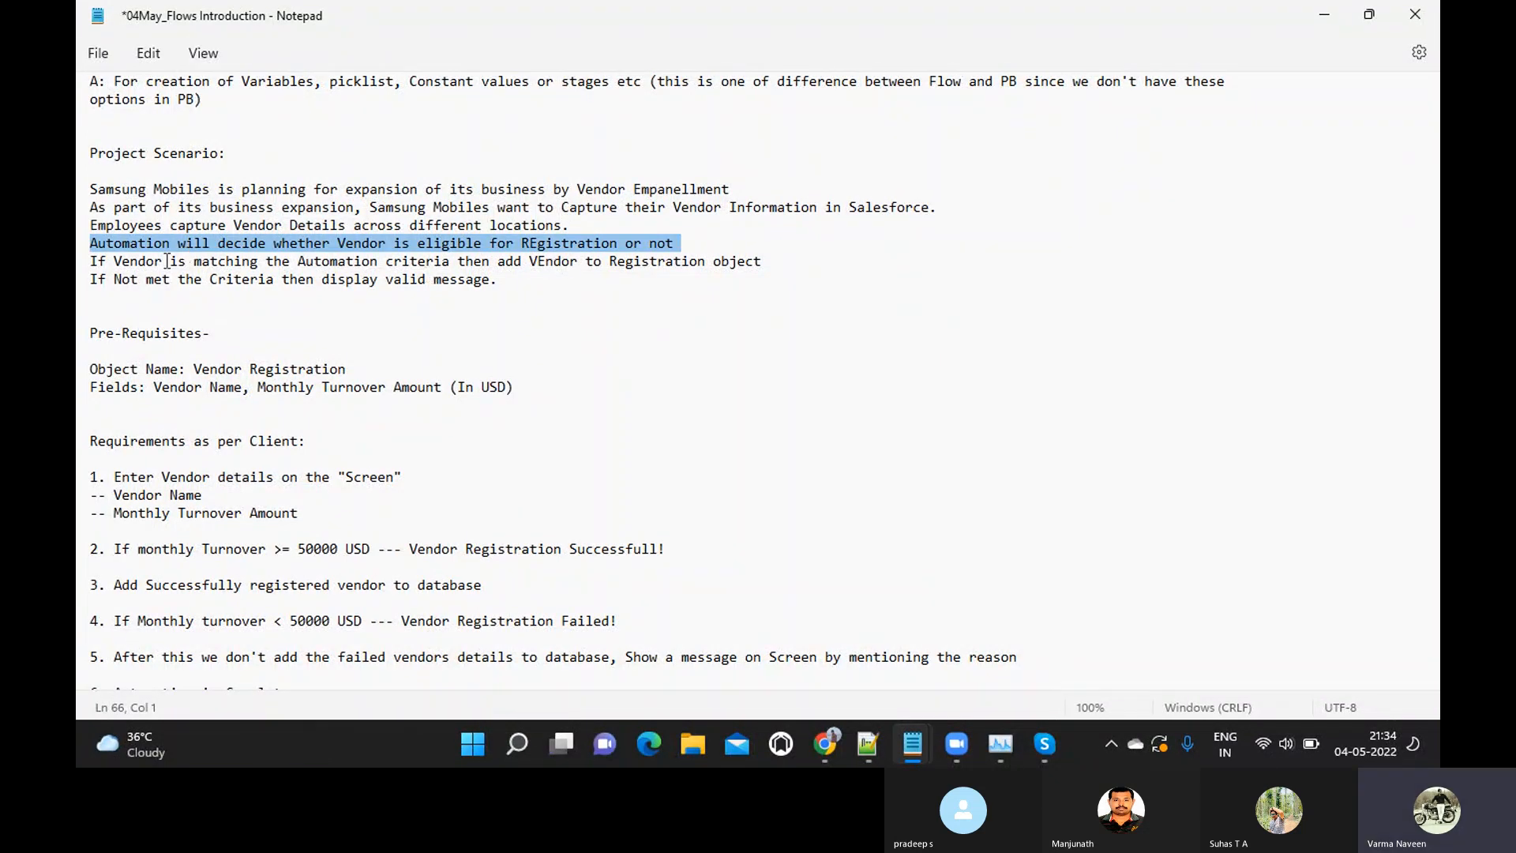
click(92, 269)
drag(93, 269, 767, 265)
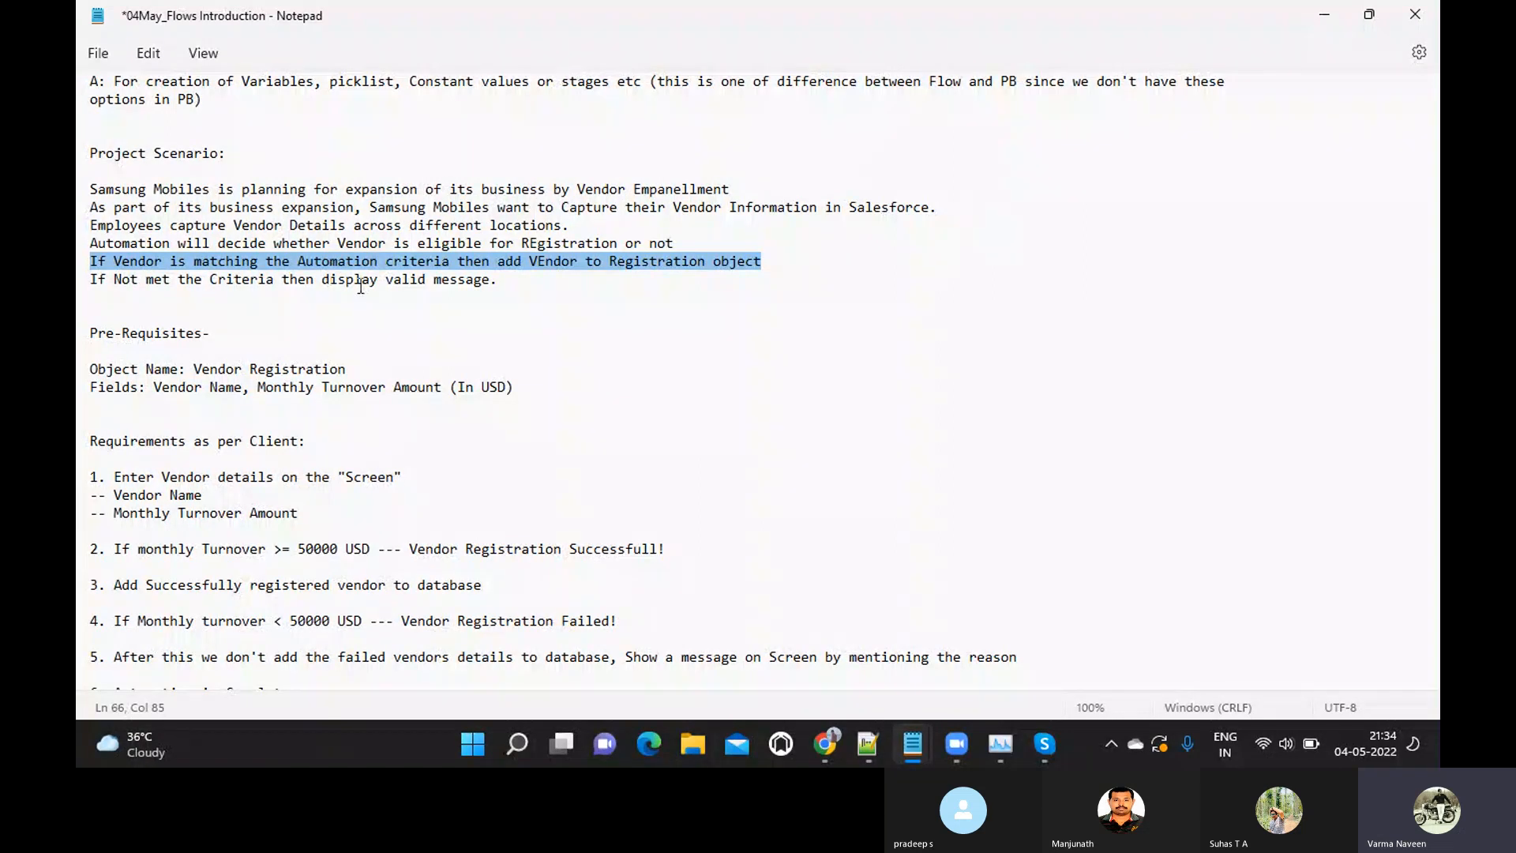
click(506, 286)
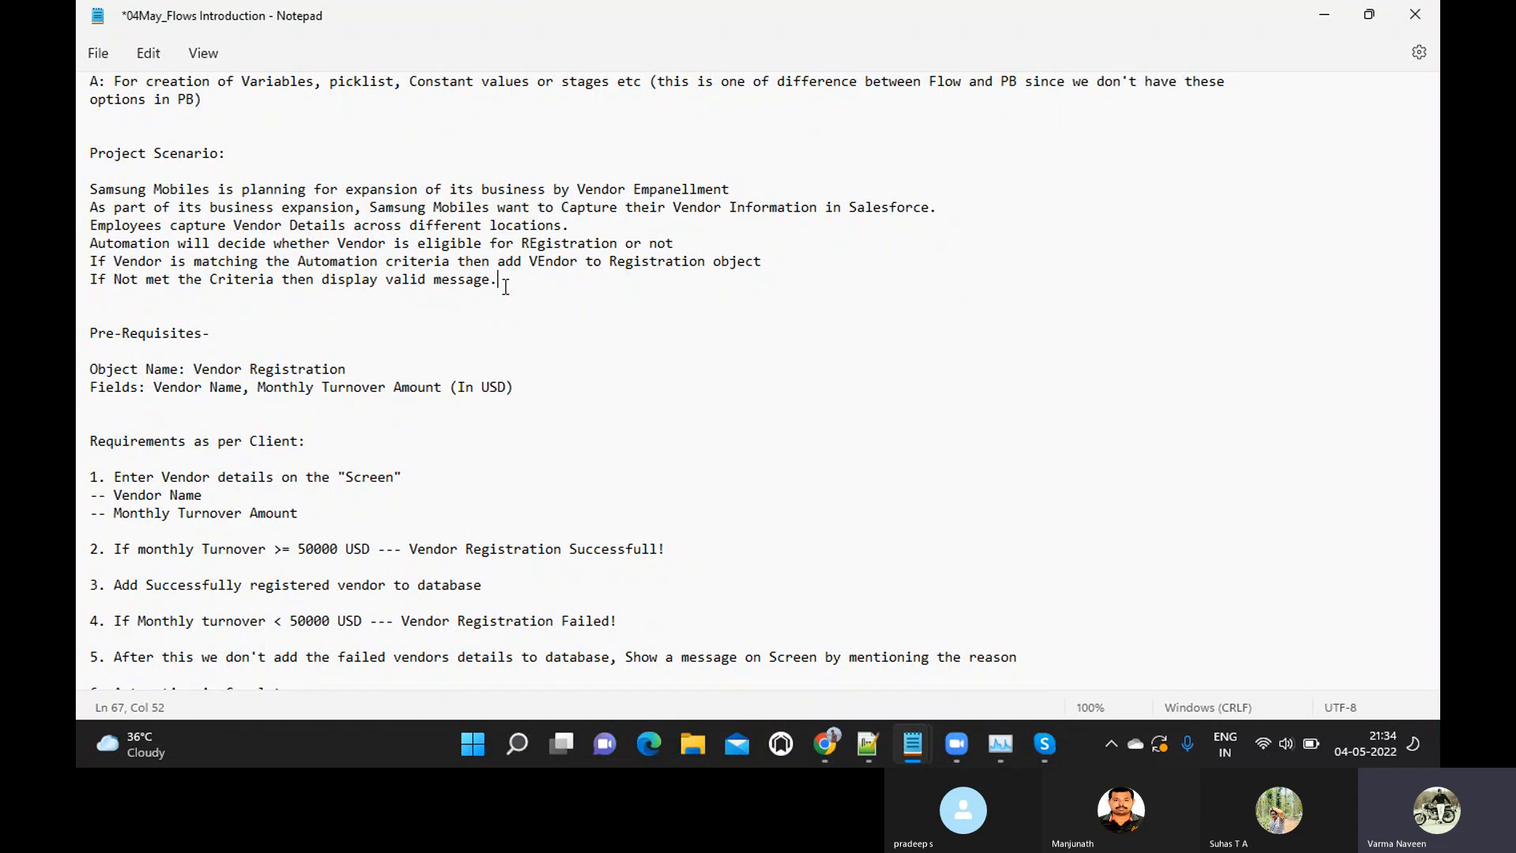
Highlight the Vendor Registration object name and its field list in the Pre-Requisites section
scroll(381, 362, down, 1)
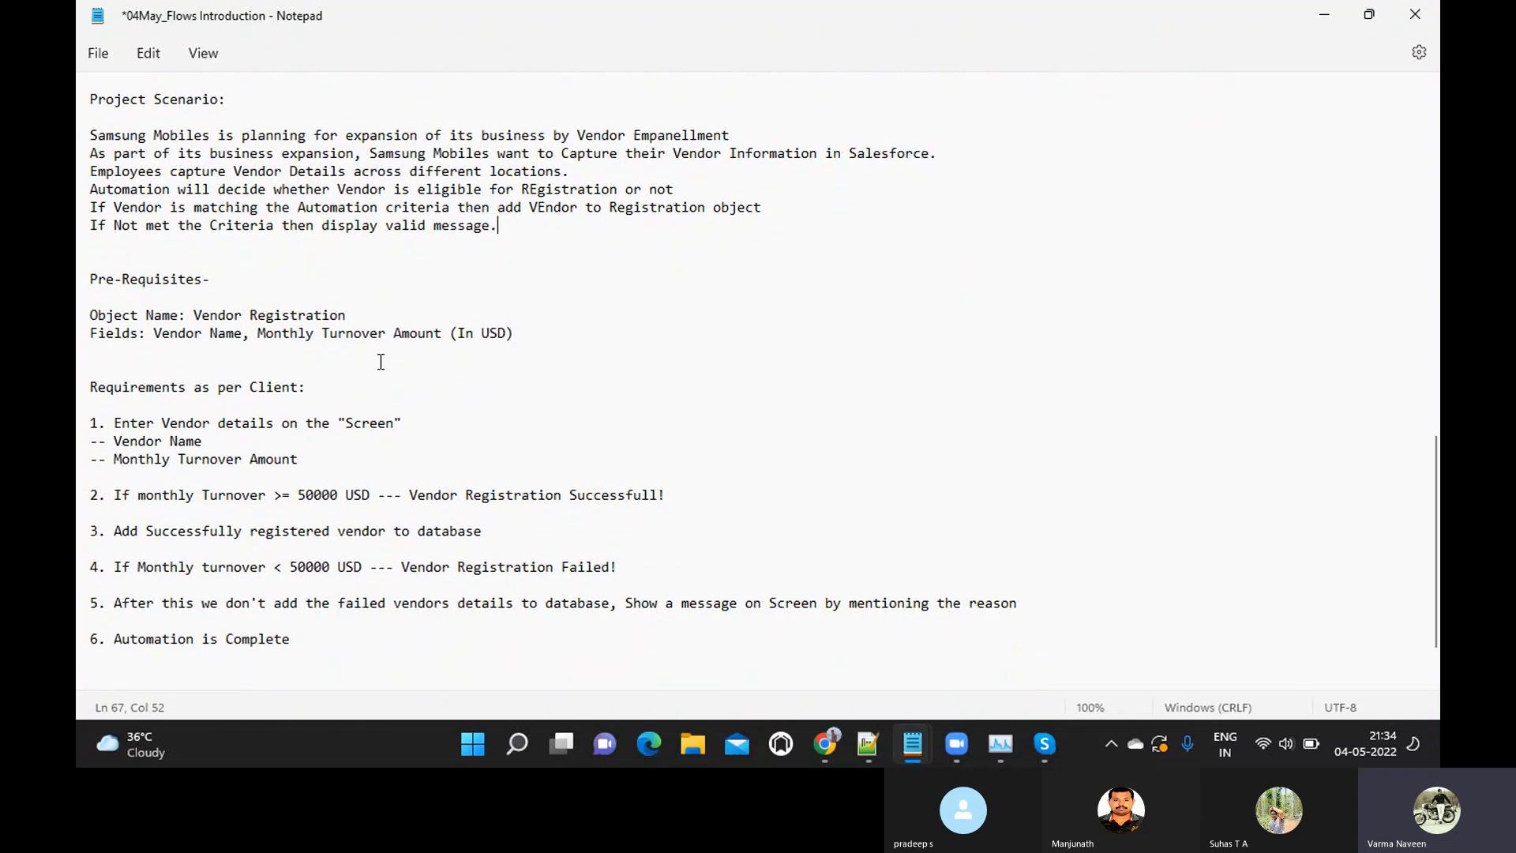
scroll(381, 362, down, 1)
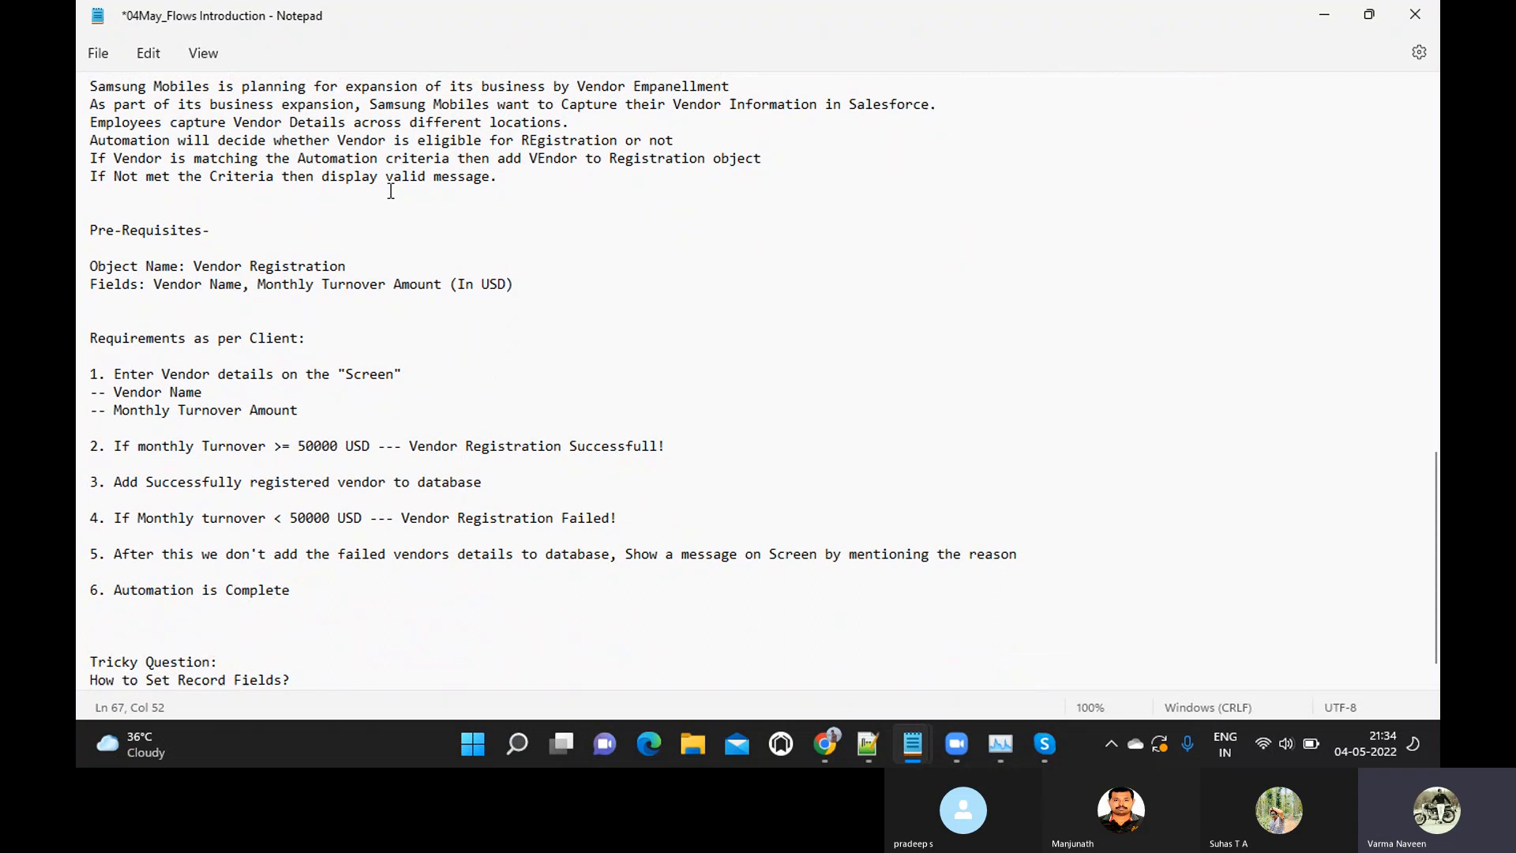
scroll(391, 192, up, 2)
scroll(347, 301, down, 1)
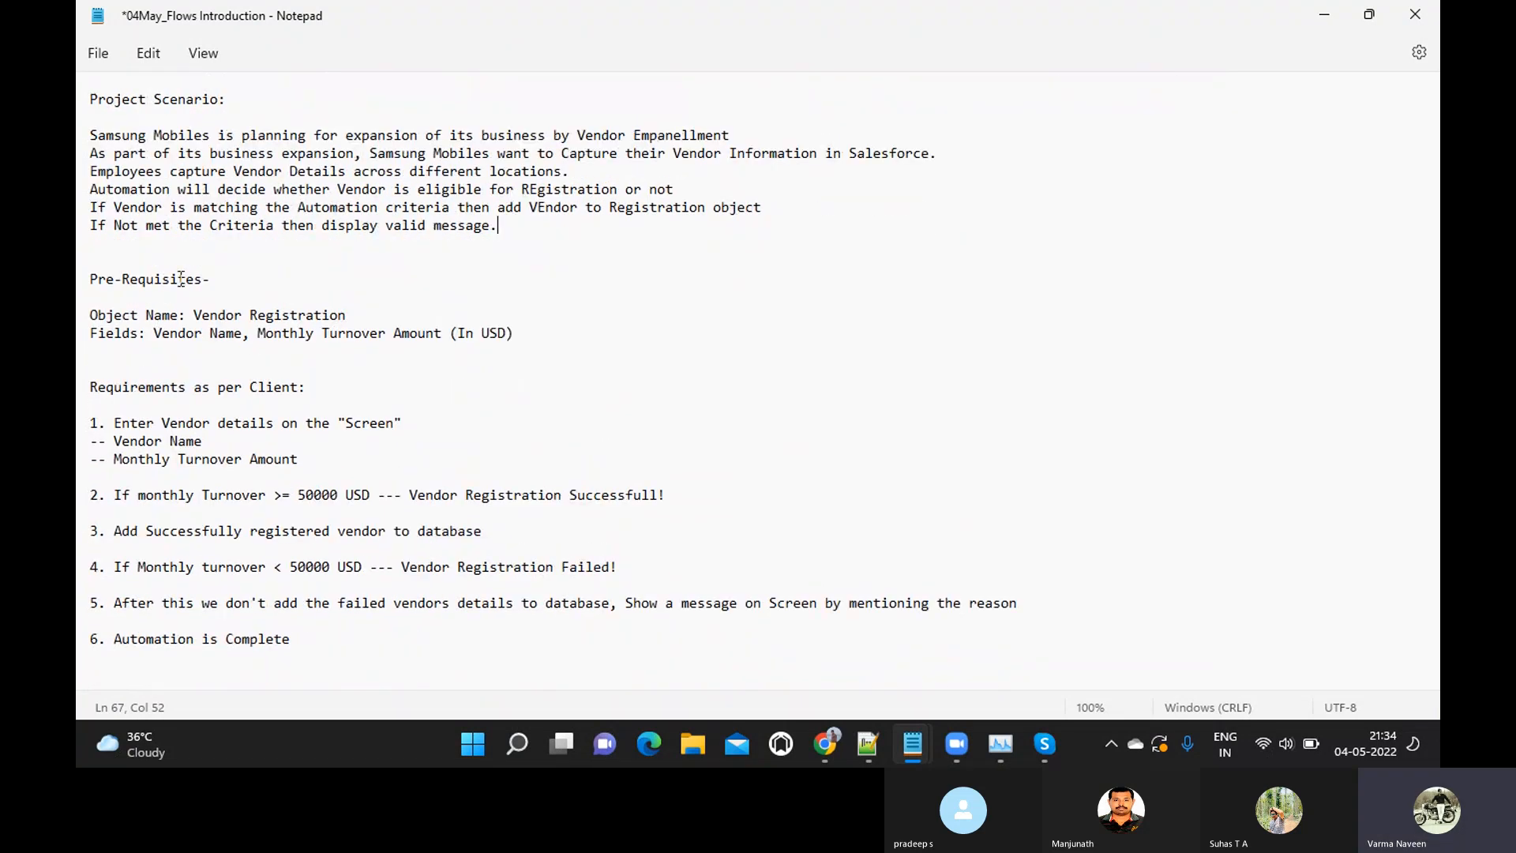
click(90, 279)
drag(195, 315, 358, 314)
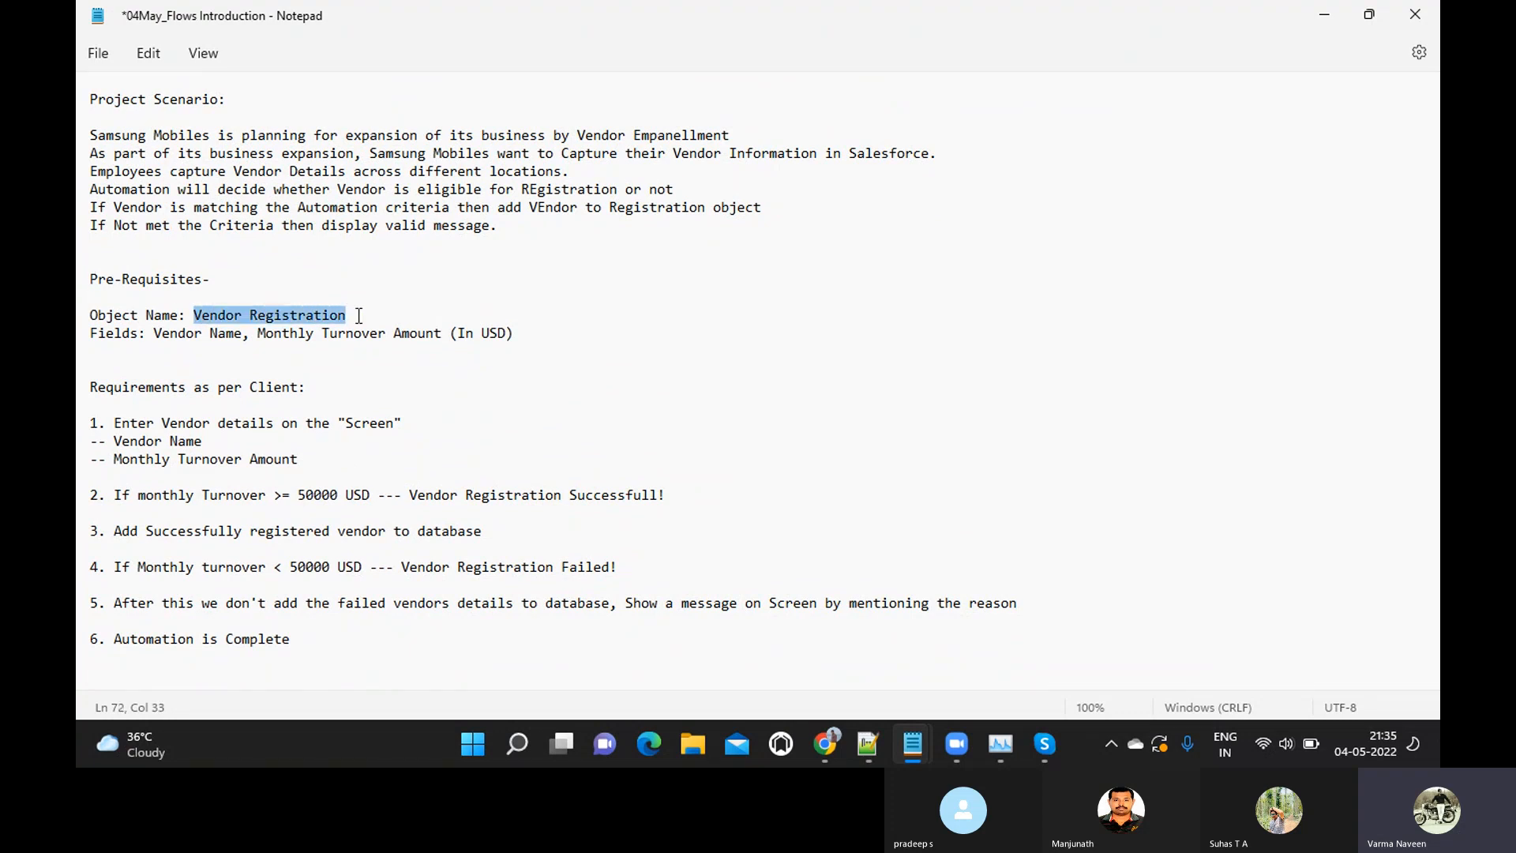
click(154, 334)
drag(154, 334, 526, 332)
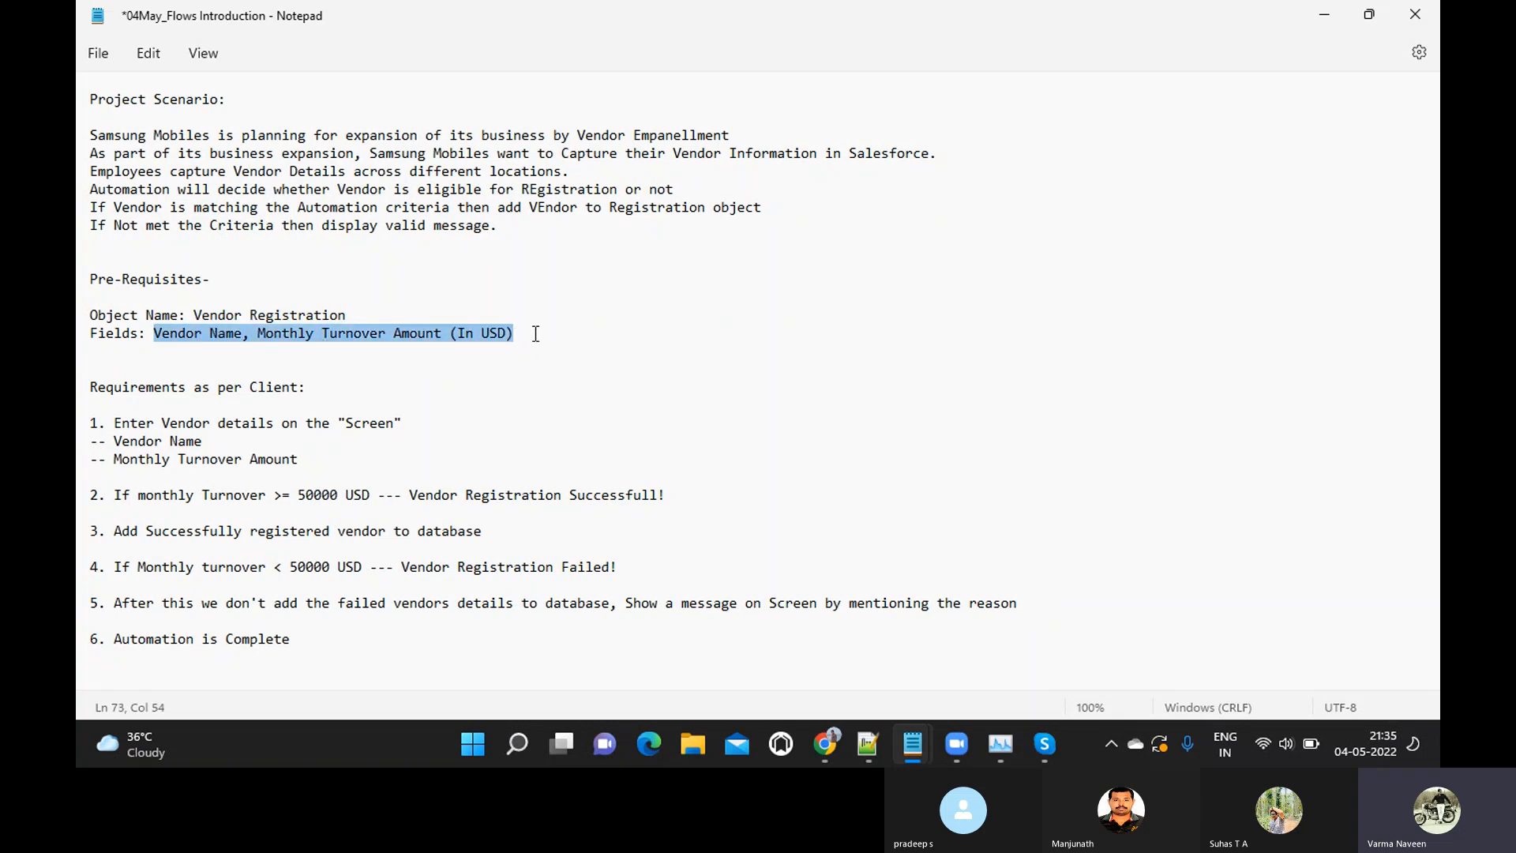
Highlight client requirements 2 and 3 on successful vendor registration, and requirement 4 on failed registration
scroll(246, 397, down, 2)
scroll(246, 397, down, 1)
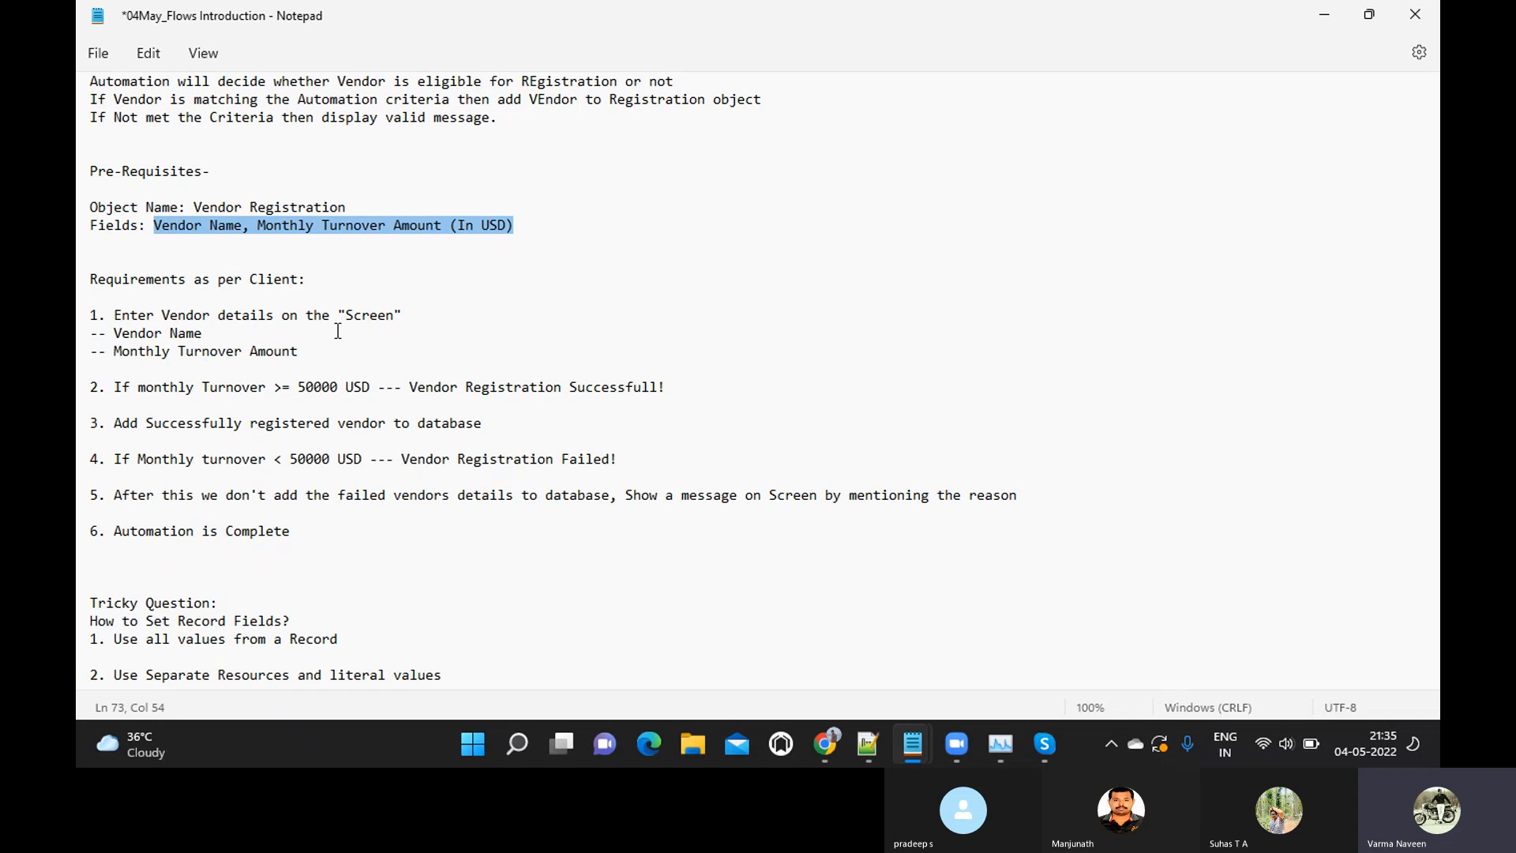
click(116, 389)
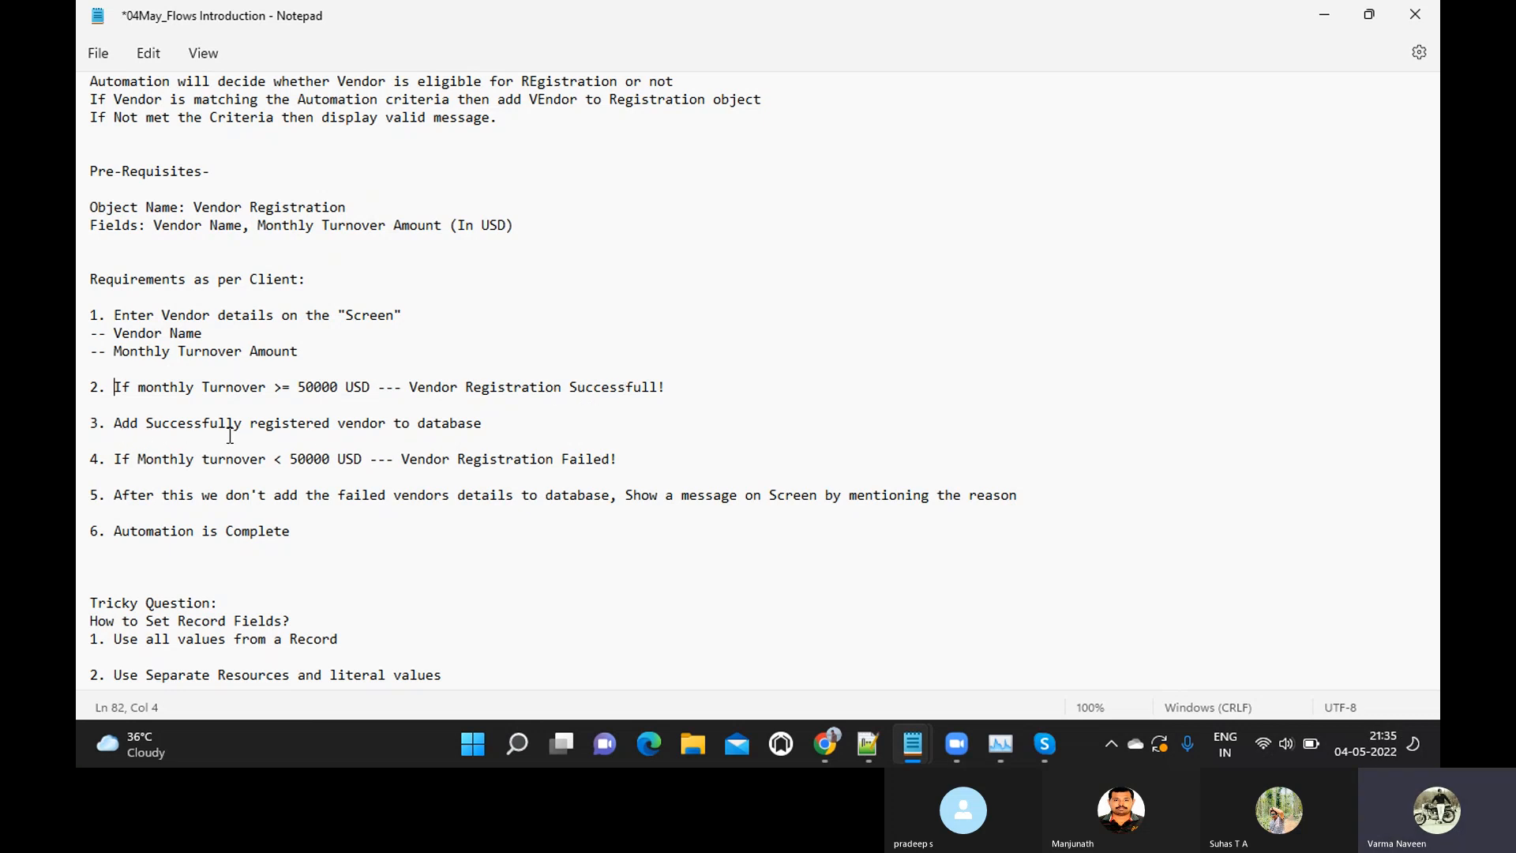
click(482, 424)
drag(483, 427, 202, 373)
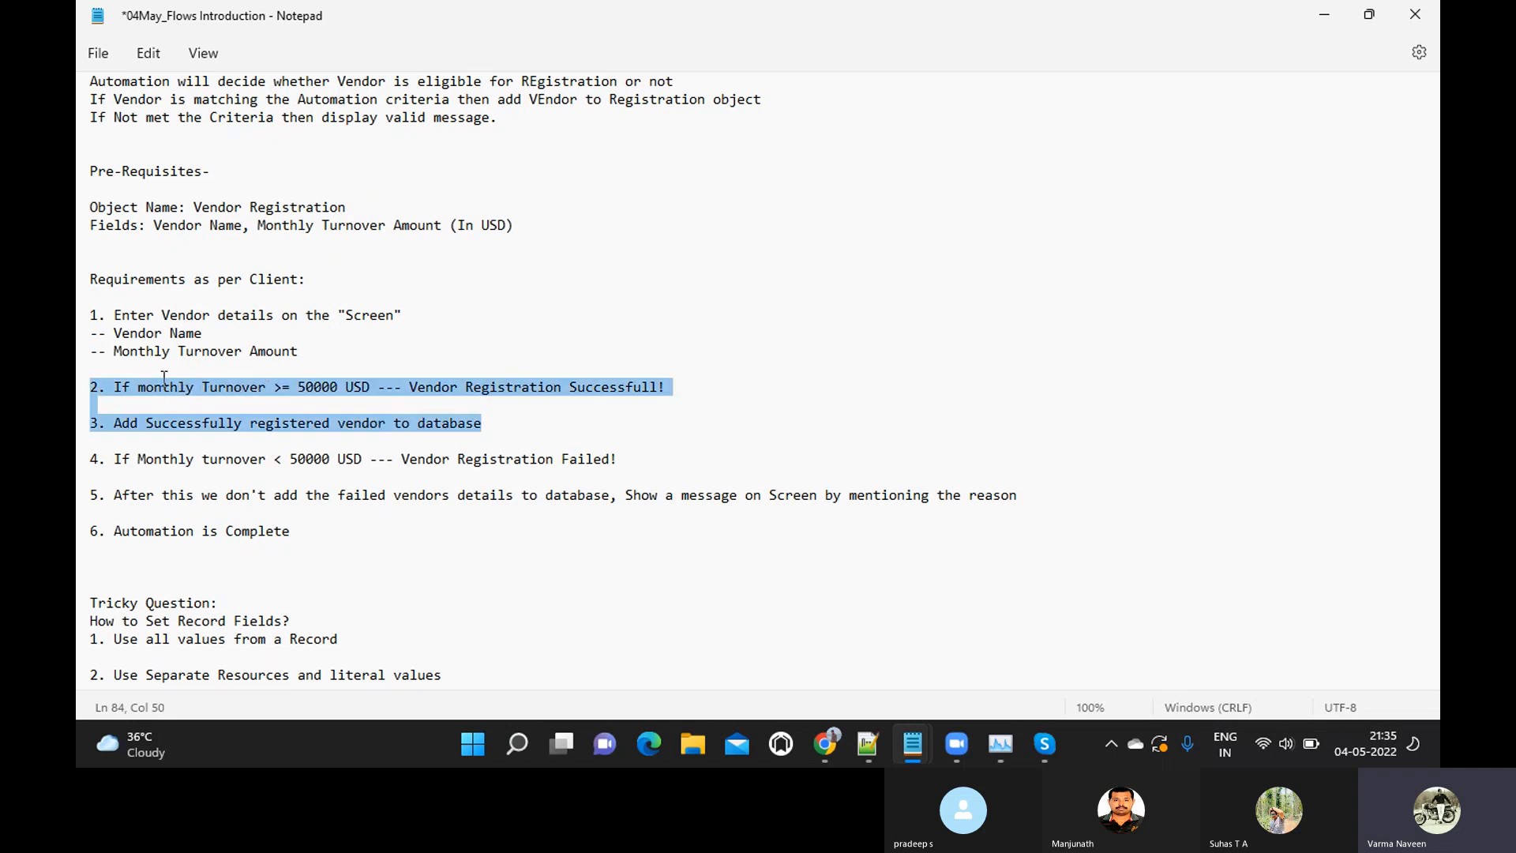
drag(116, 371, 82, 377)
drag(115, 458, 547, 480)
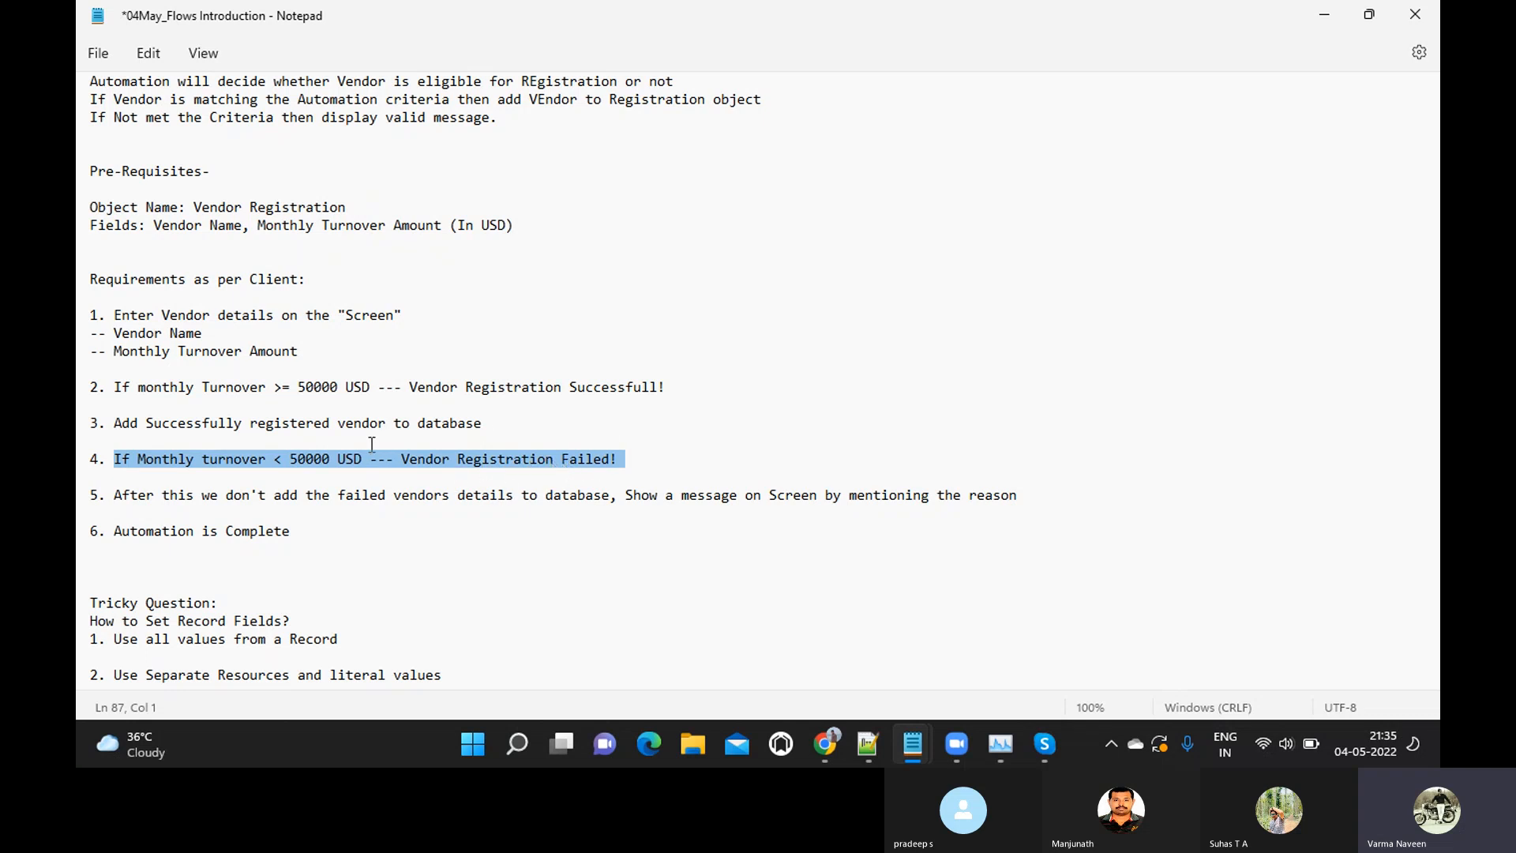
Review client requirements 5 and 6, and go back over the list from requirement 1
click(152, 500)
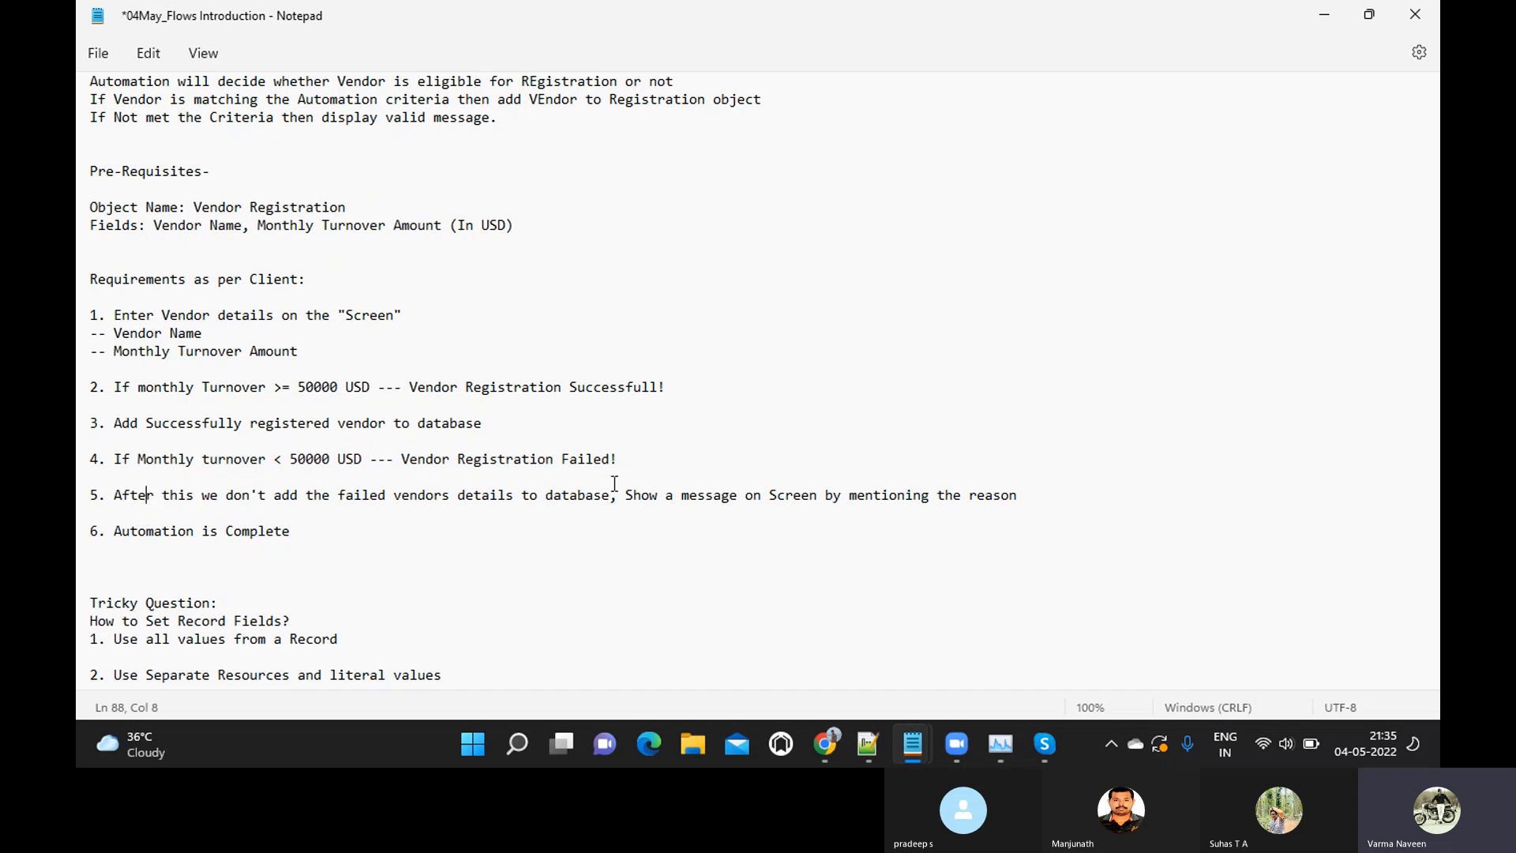
click(303, 545)
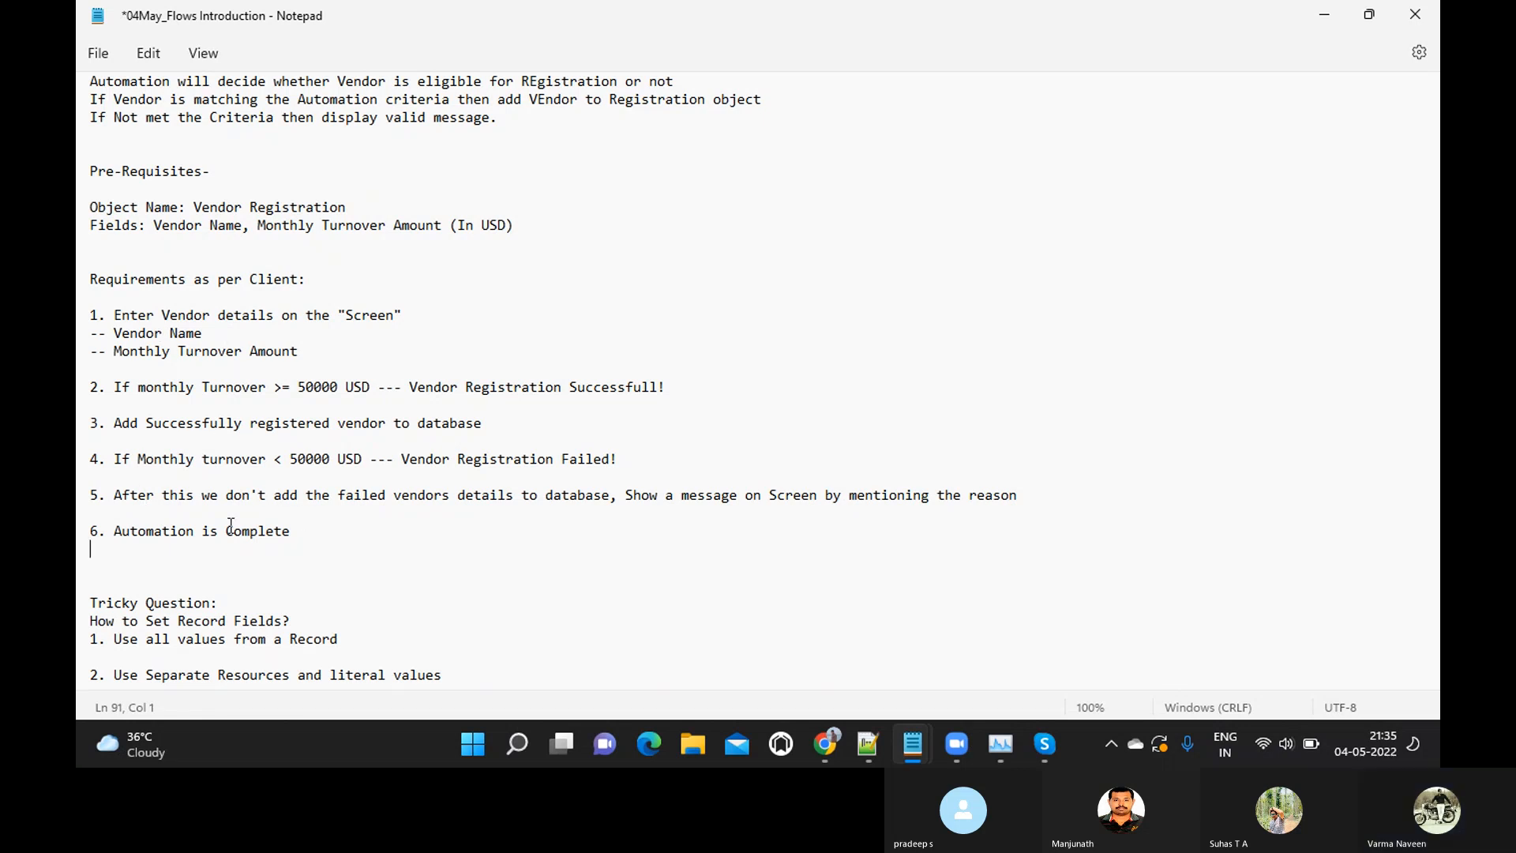
scroll(231, 527, down, 1)
scroll(230, 527, up, 1)
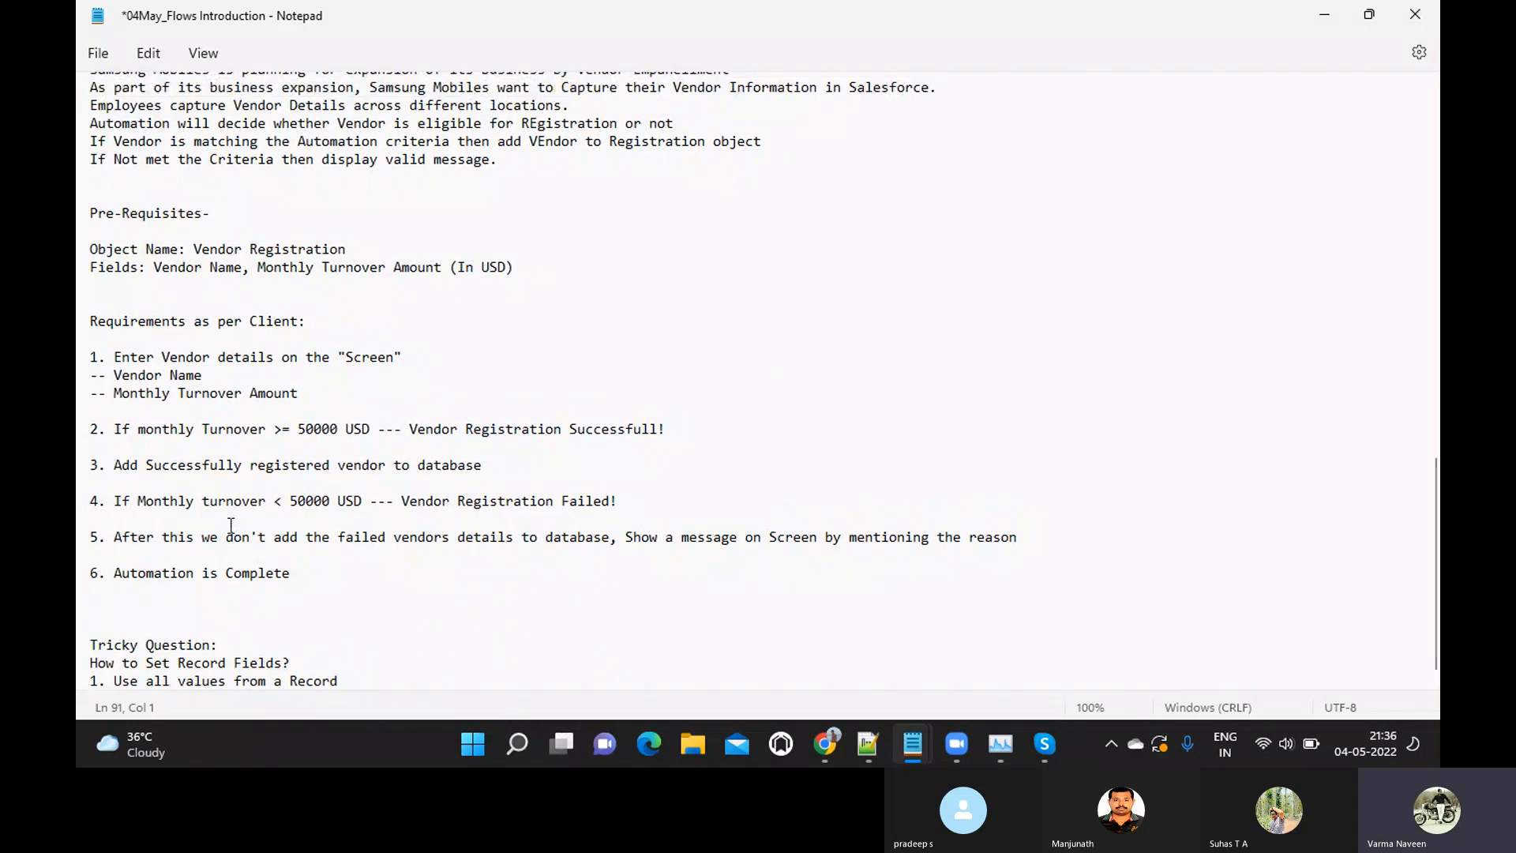
click(92, 362)
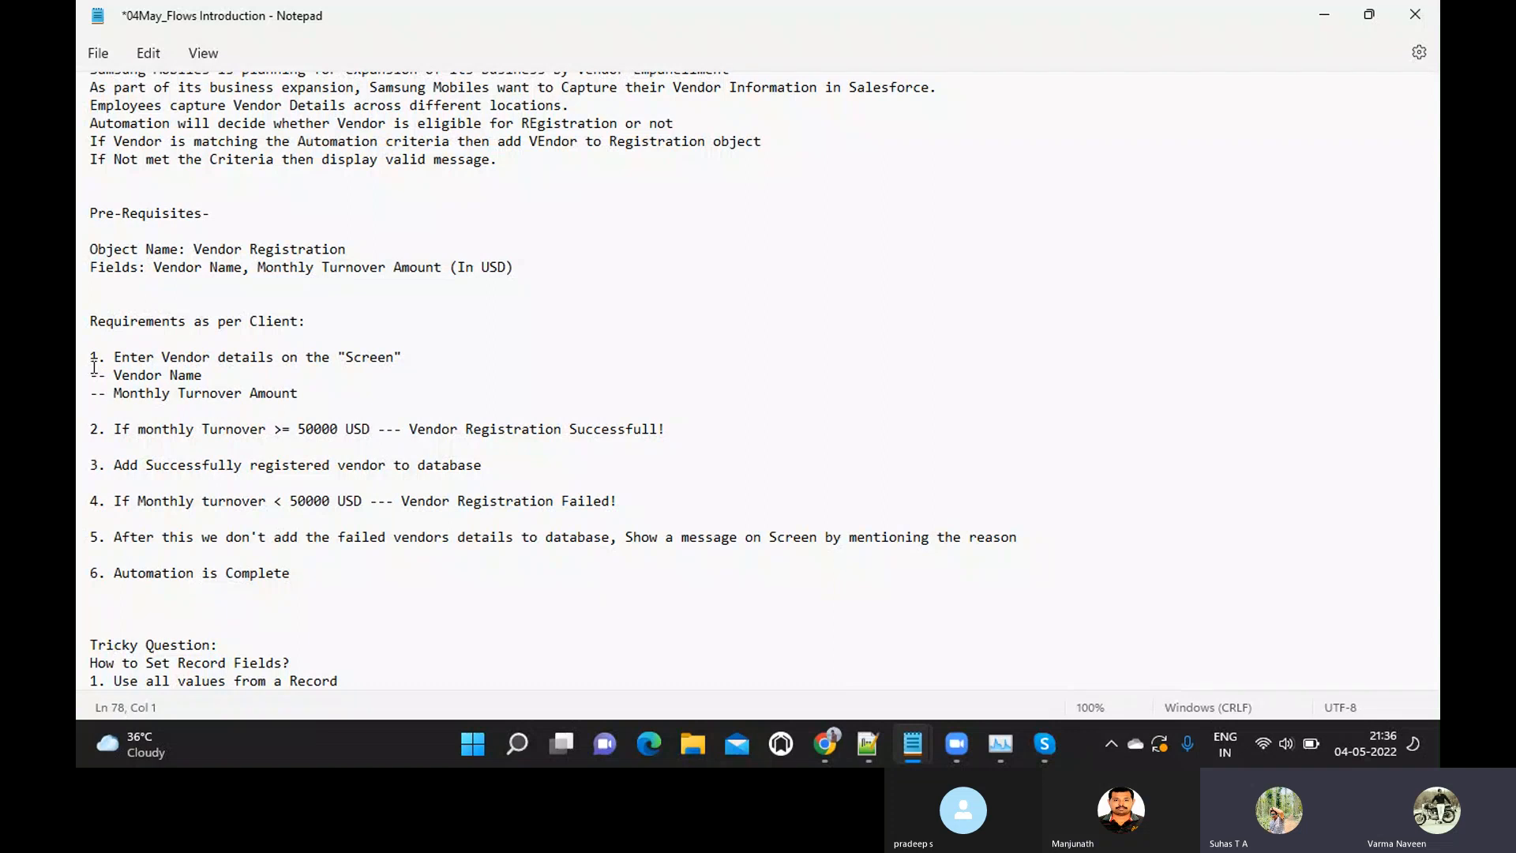
scroll(94, 367, down, 1)
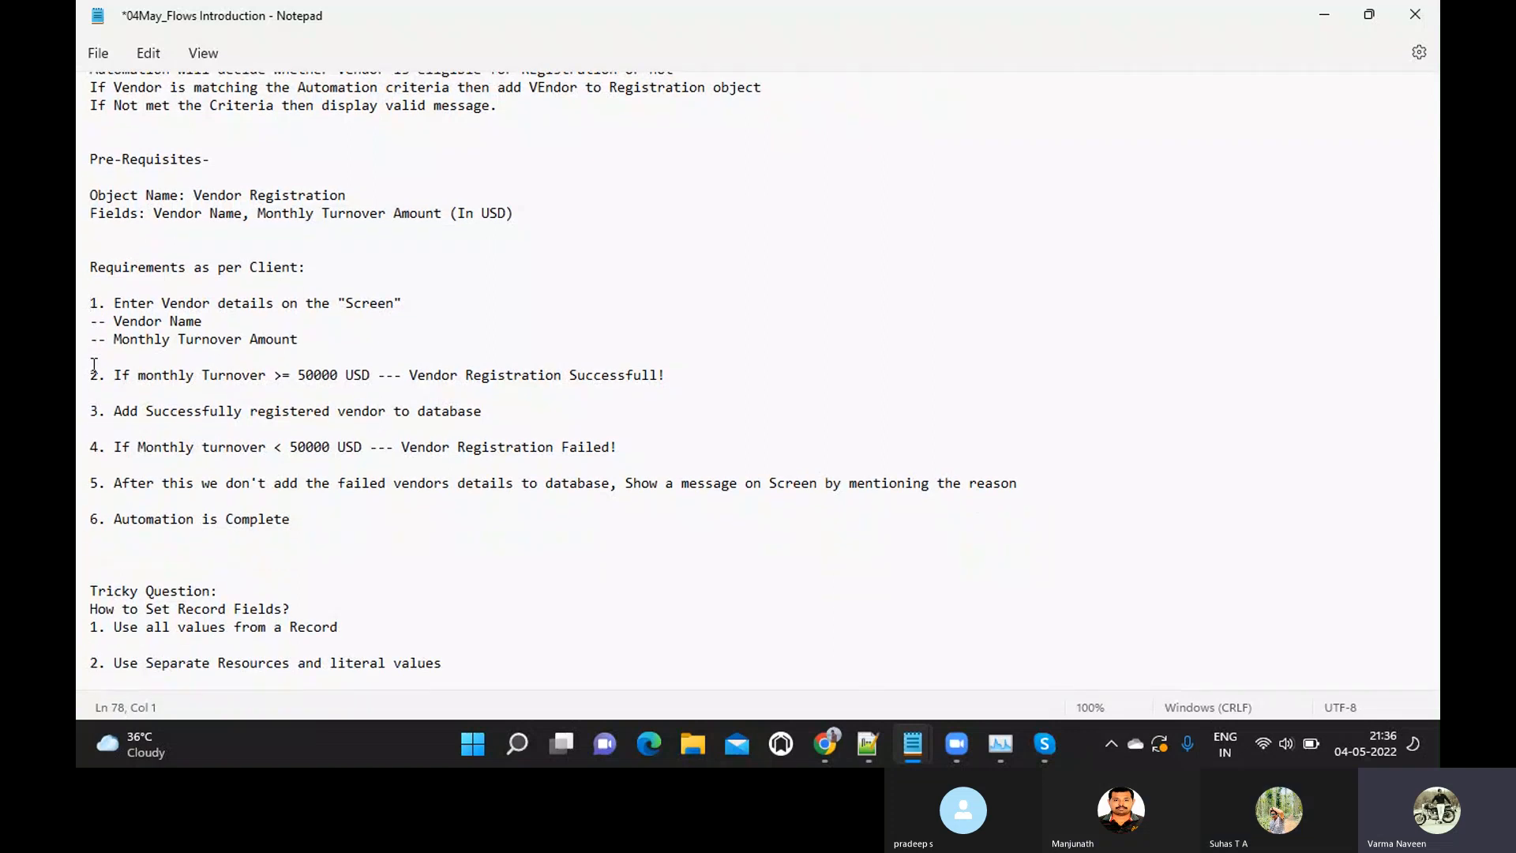
scroll(94, 365, up, 2)
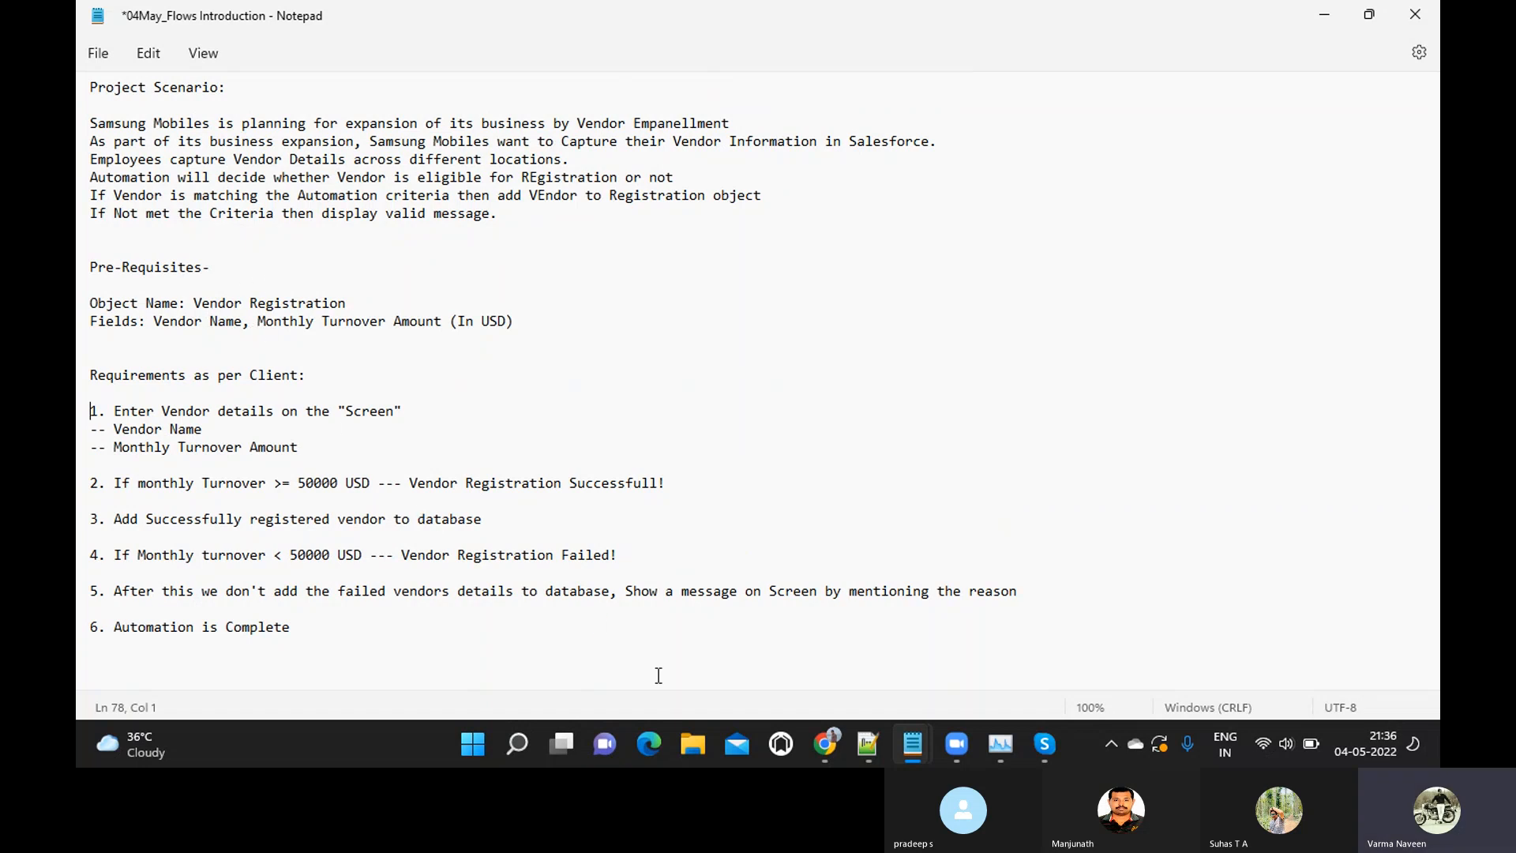
Switch to Salesforce in Chrome and start a new custom object from the Object Manager
mouse_move(822, 742)
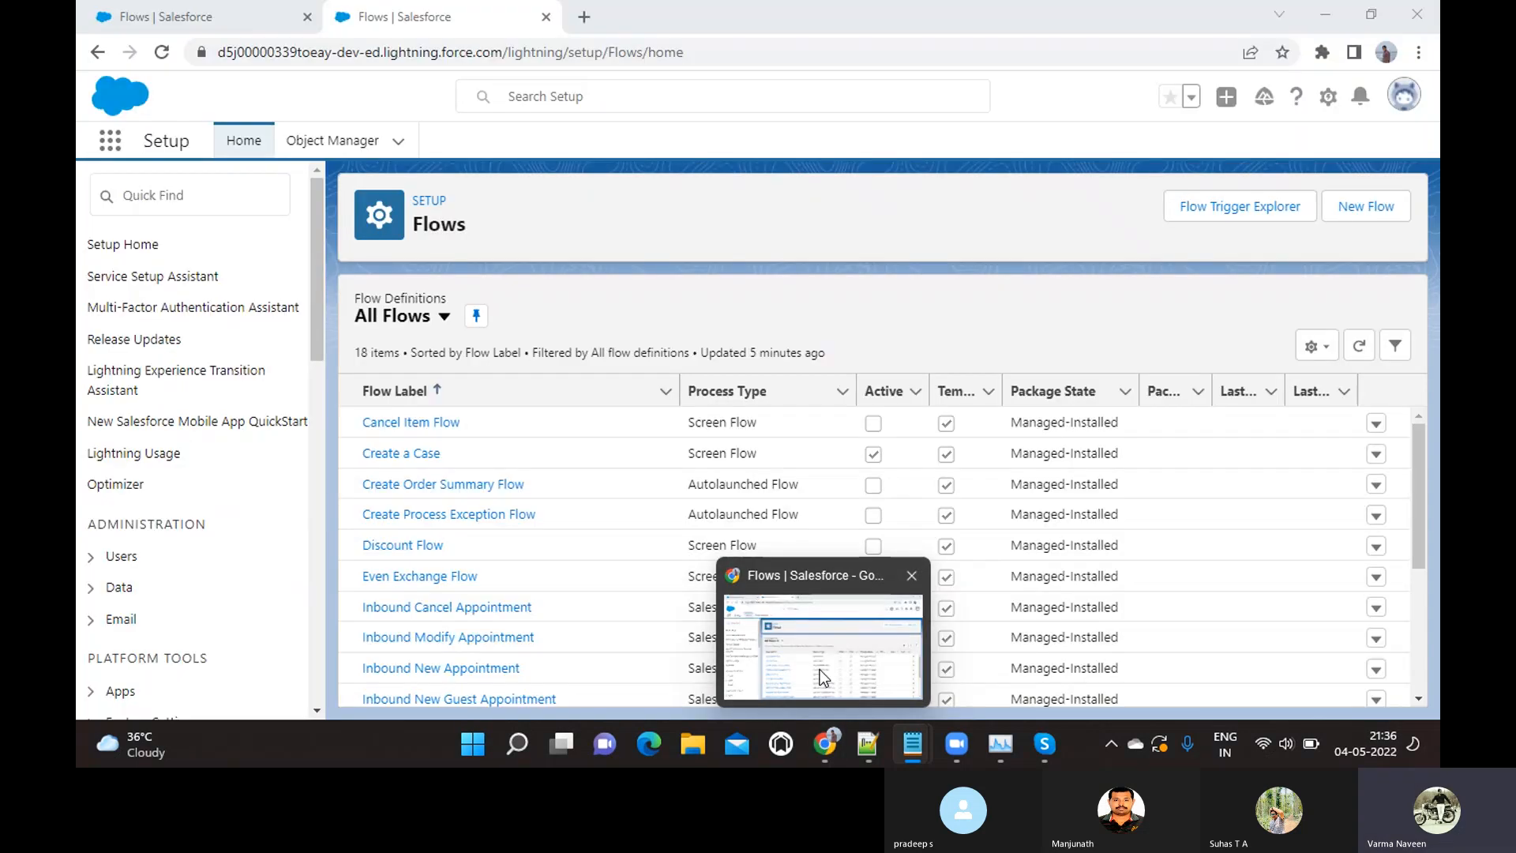
click(822, 677)
click(335, 148)
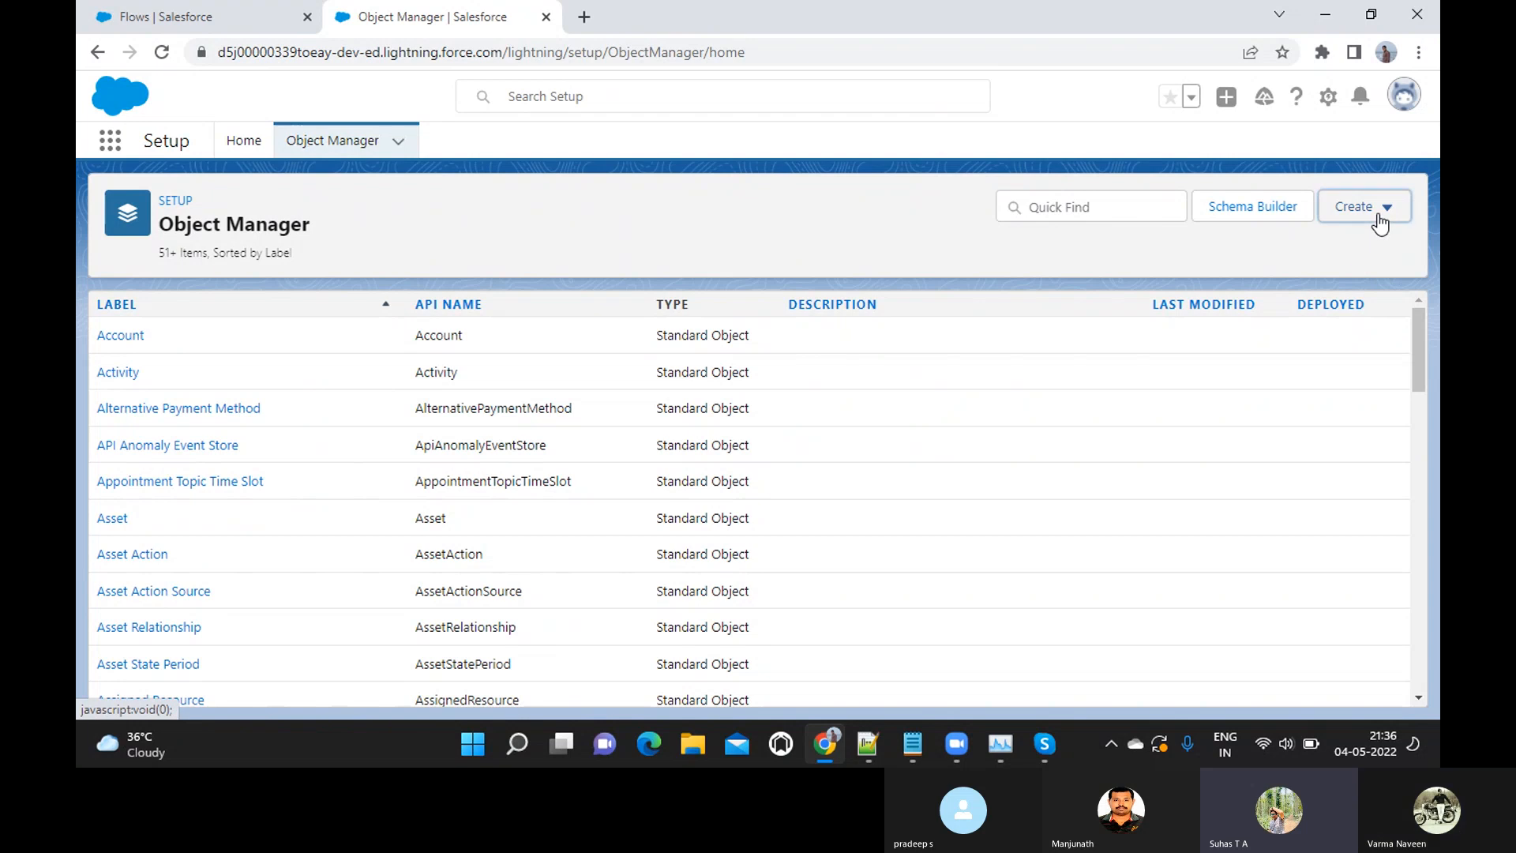
click(1378, 216)
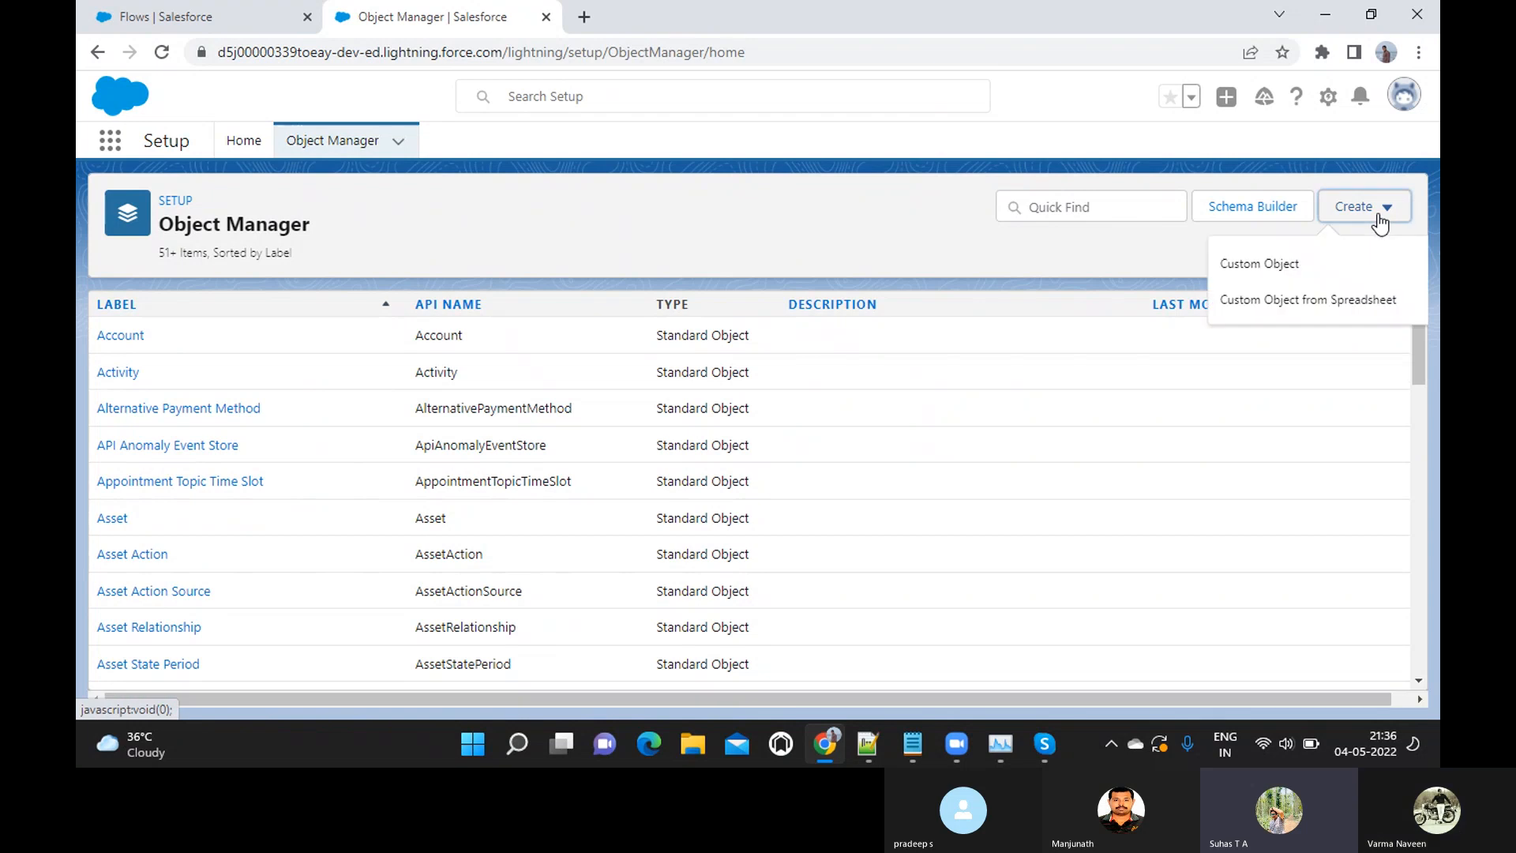
click(1267, 265)
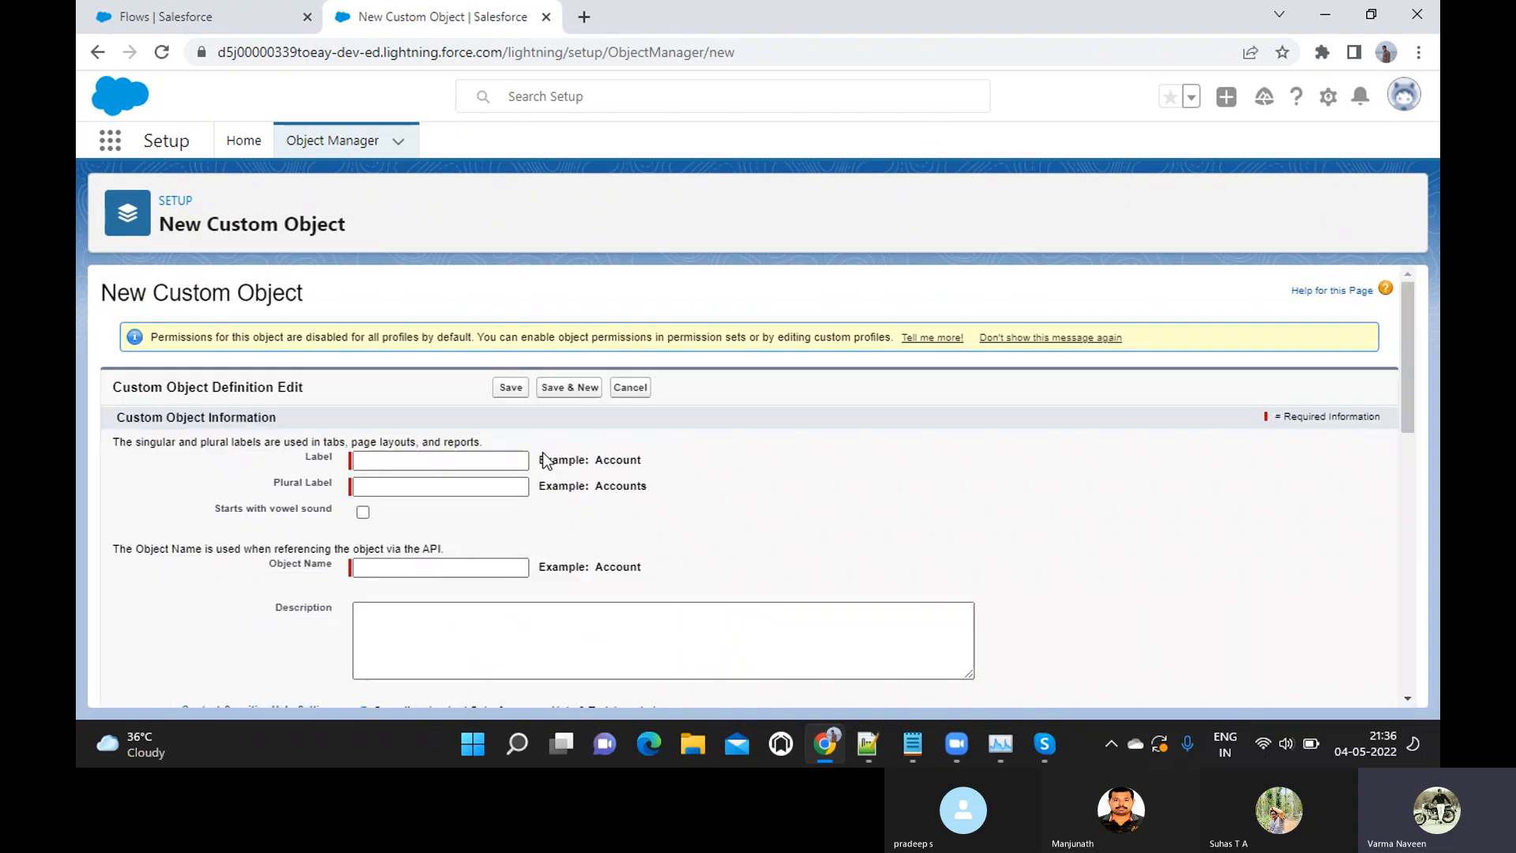
Set the new object's label to Vendor Registration and its plural label to Vendor Registrations, checking the object name in the Notepad notes
scroll(543, 461, down, 1)
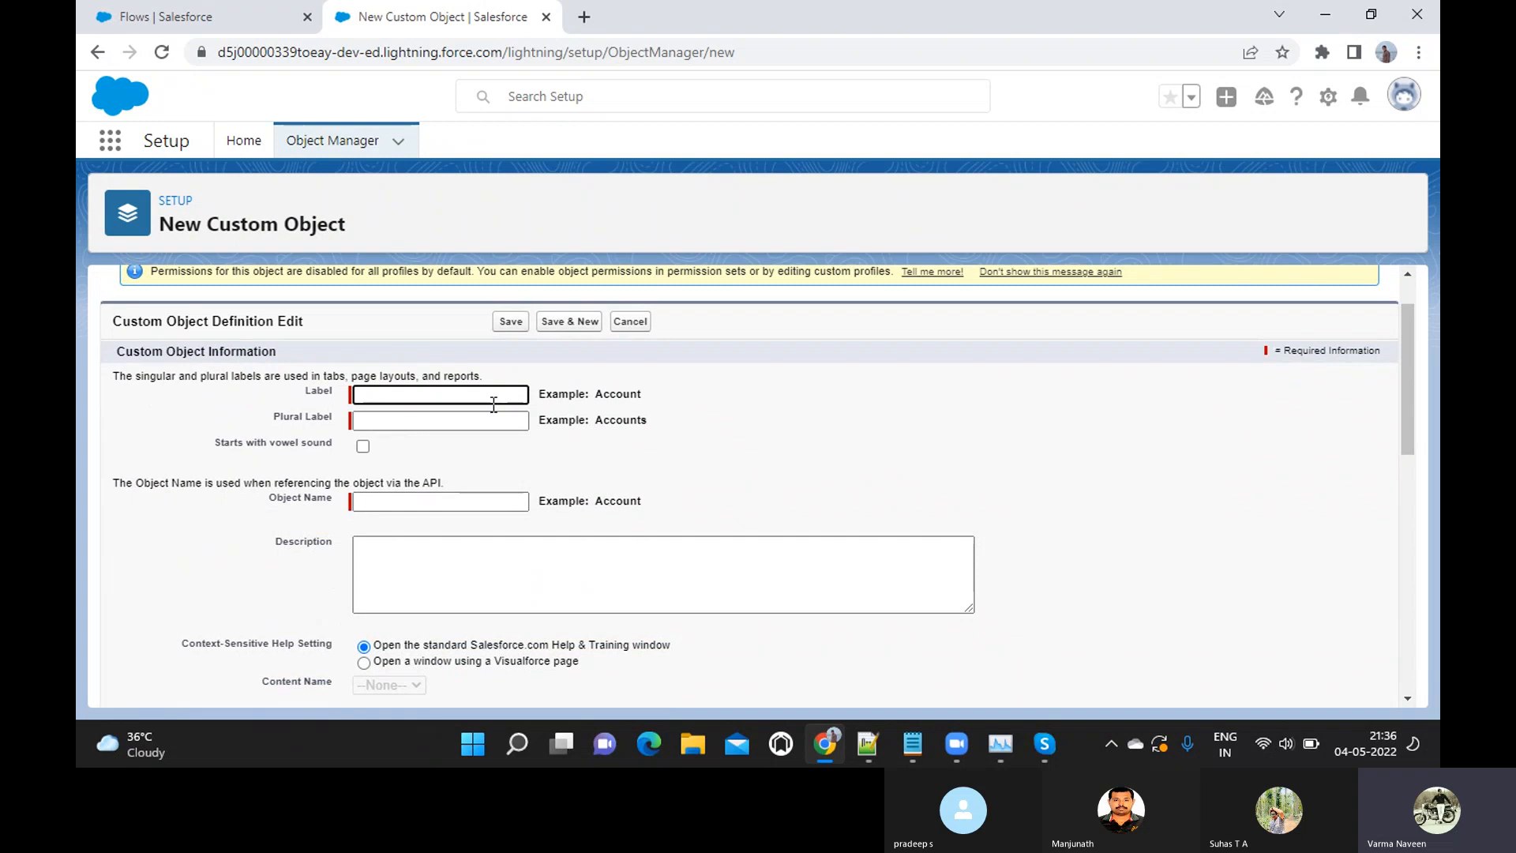
key(alt+Tab)
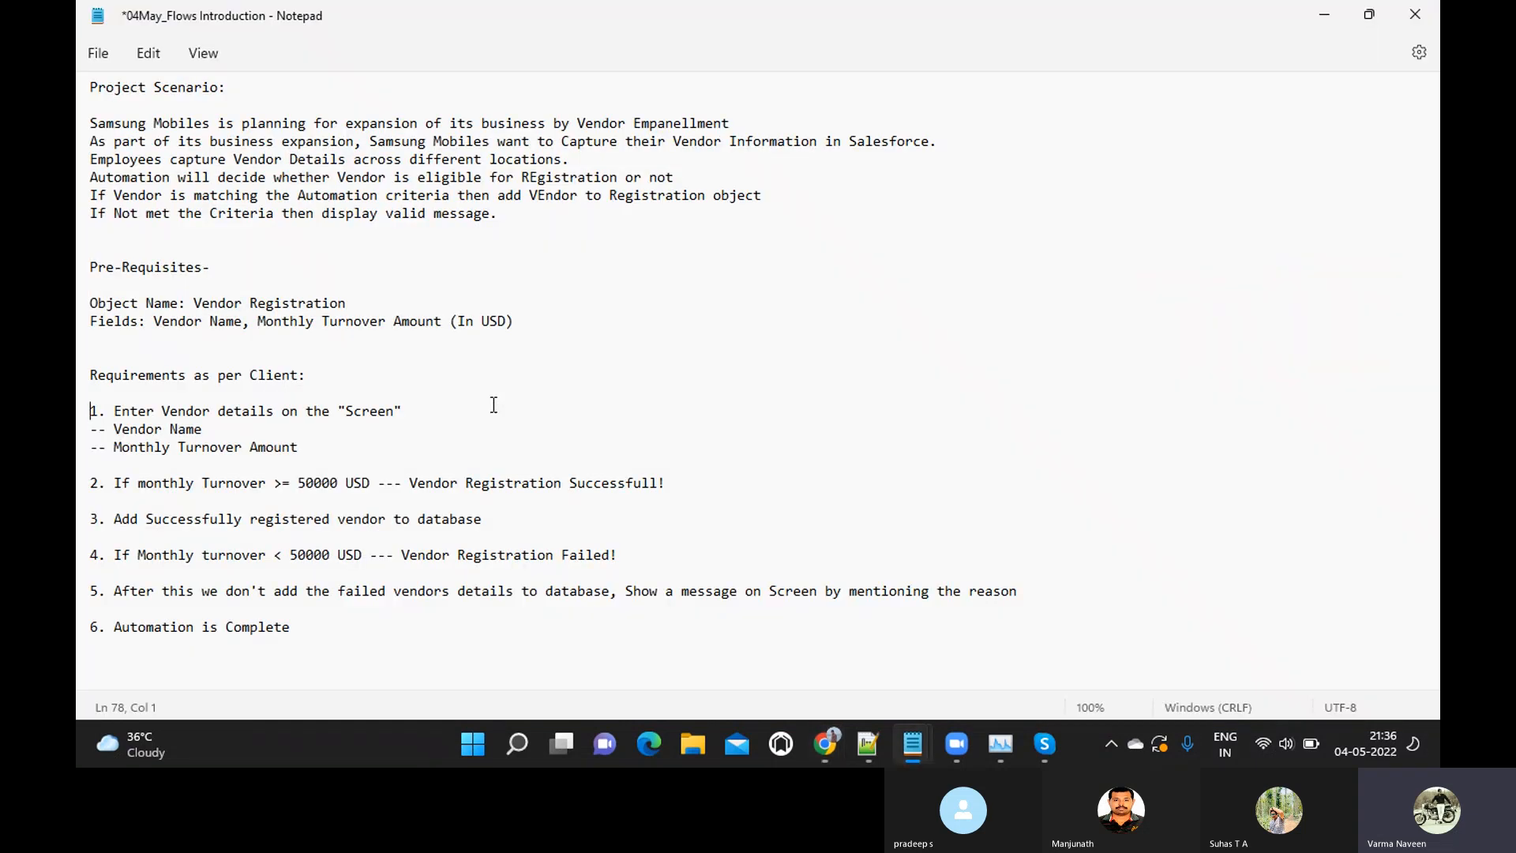
key(alt+Tab)
text(Vend)
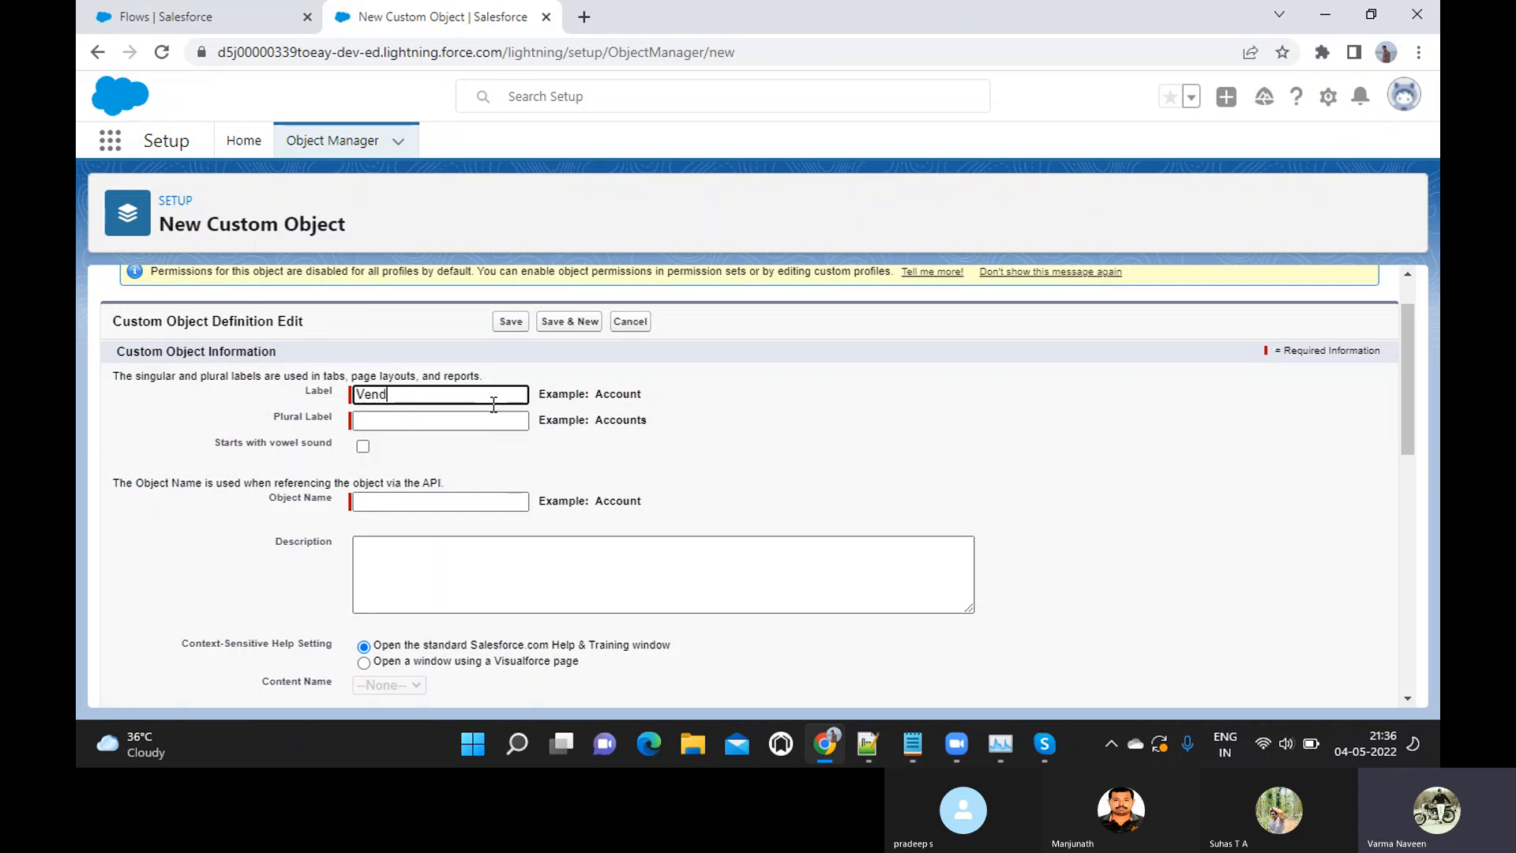
text(or Registration)
key(Tab)
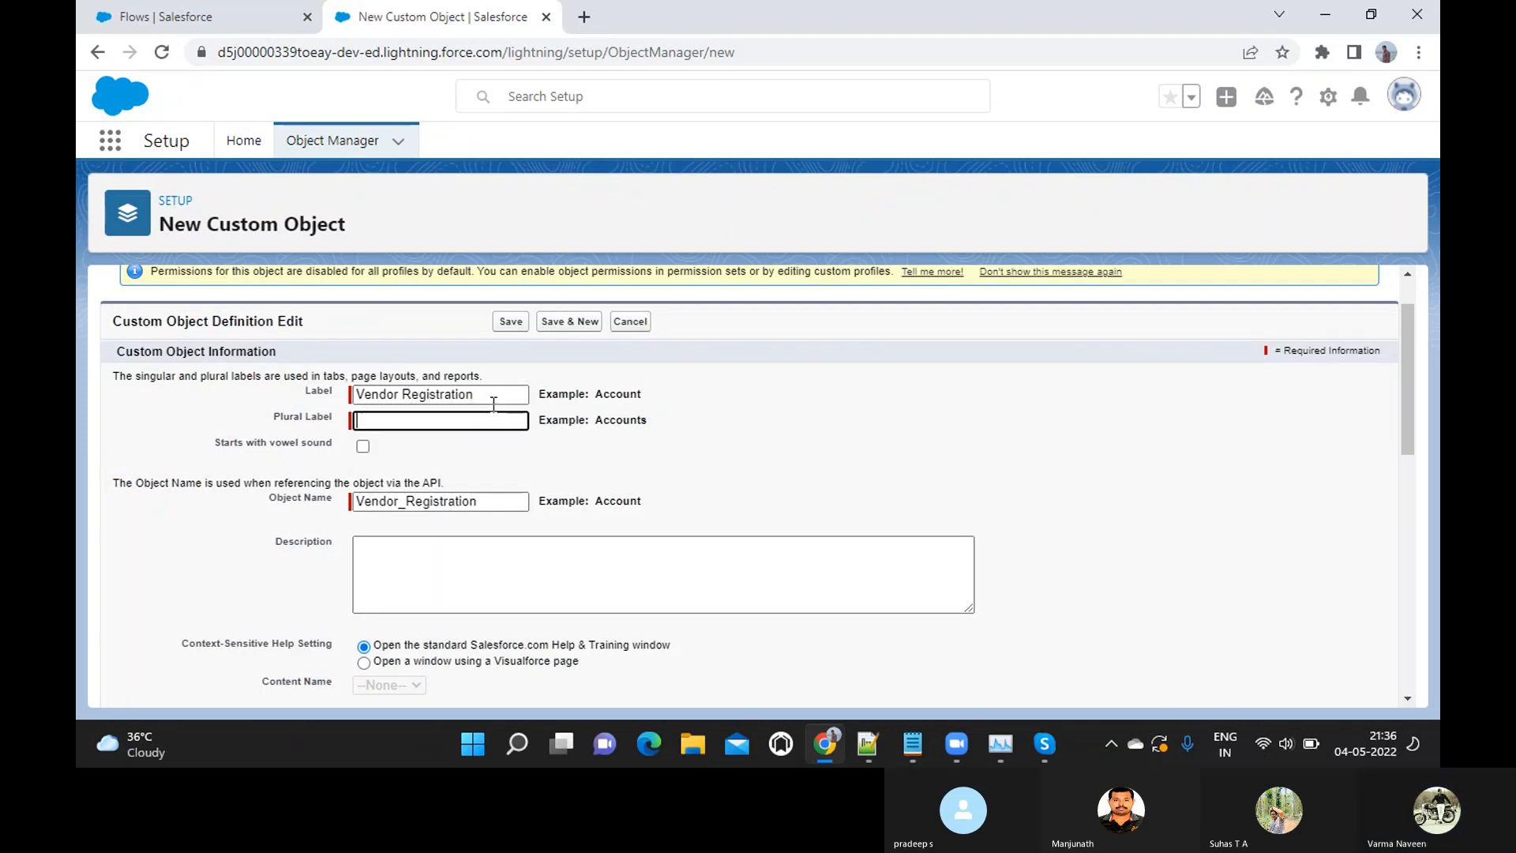
text(Vendor Registrations)
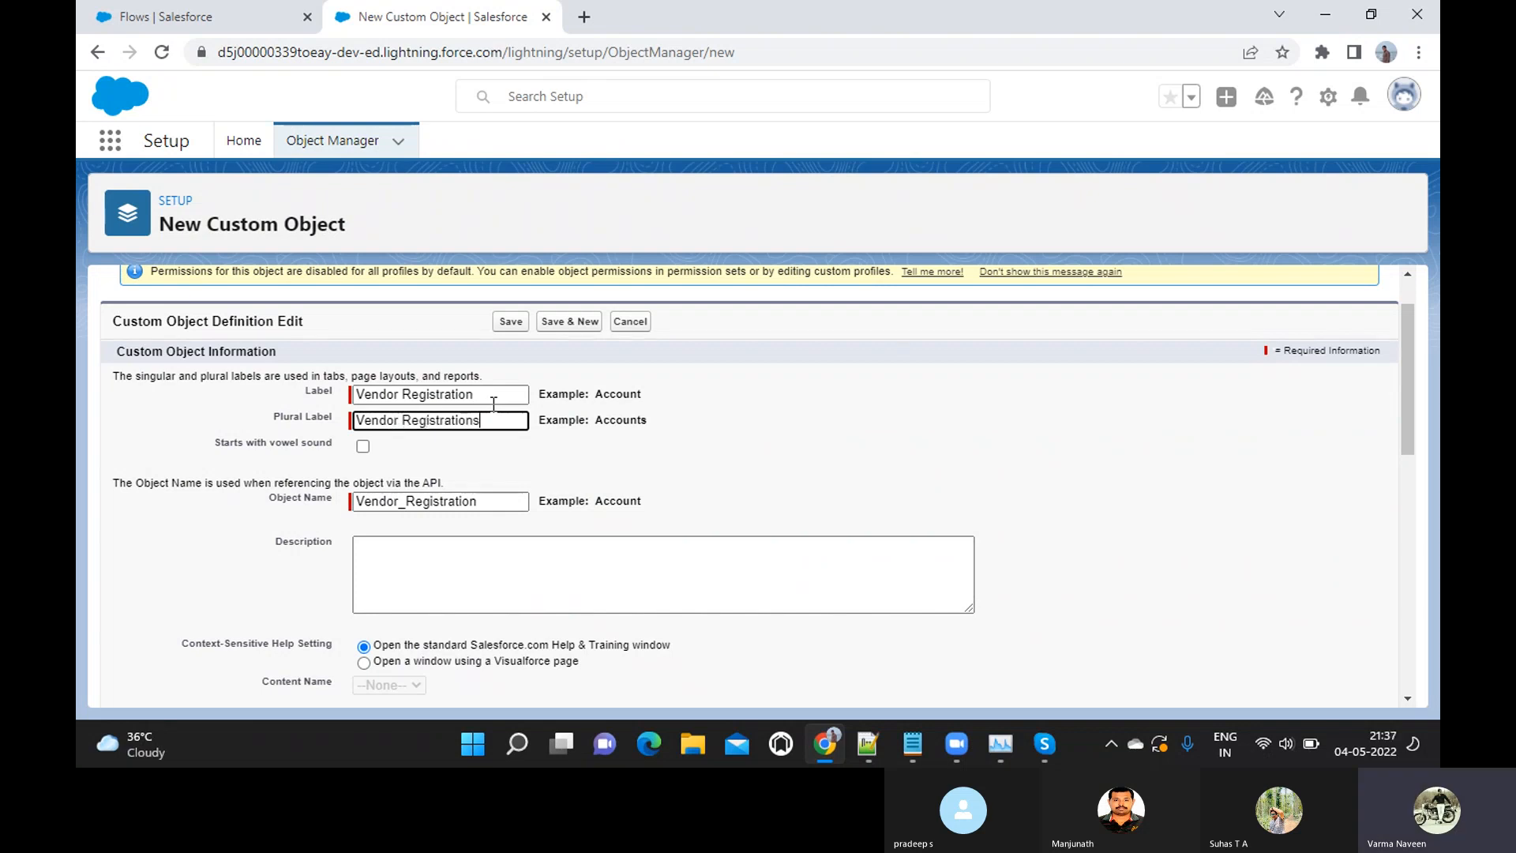
Change the object's record name to Vendor Name, in line with the field list in the notes
scroll(494, 404, down, 3)
scroll(494, 404, down, 1)
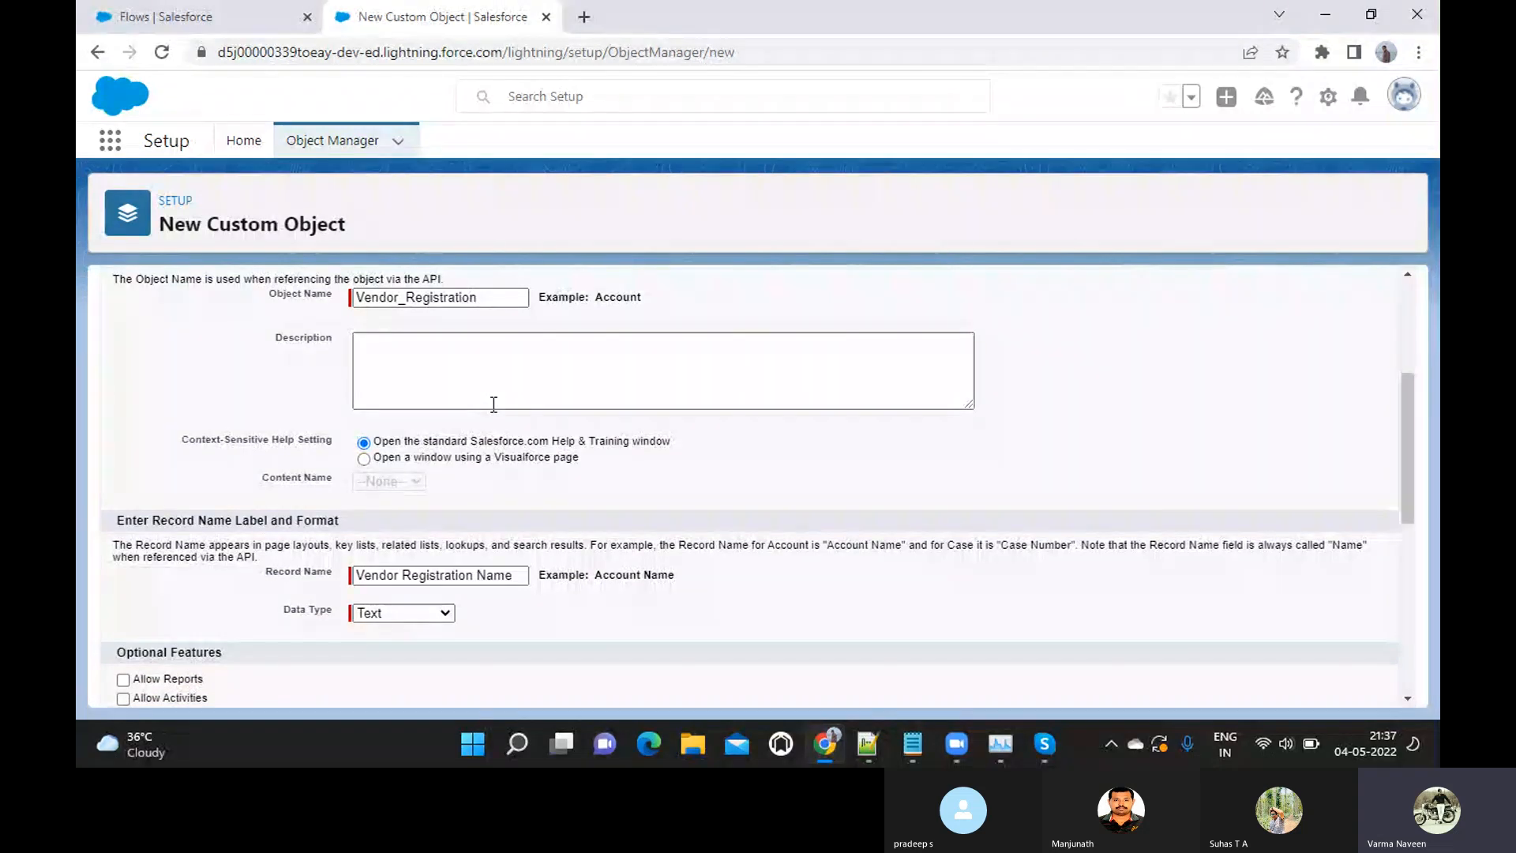
scroll(493, 404, down, 3)
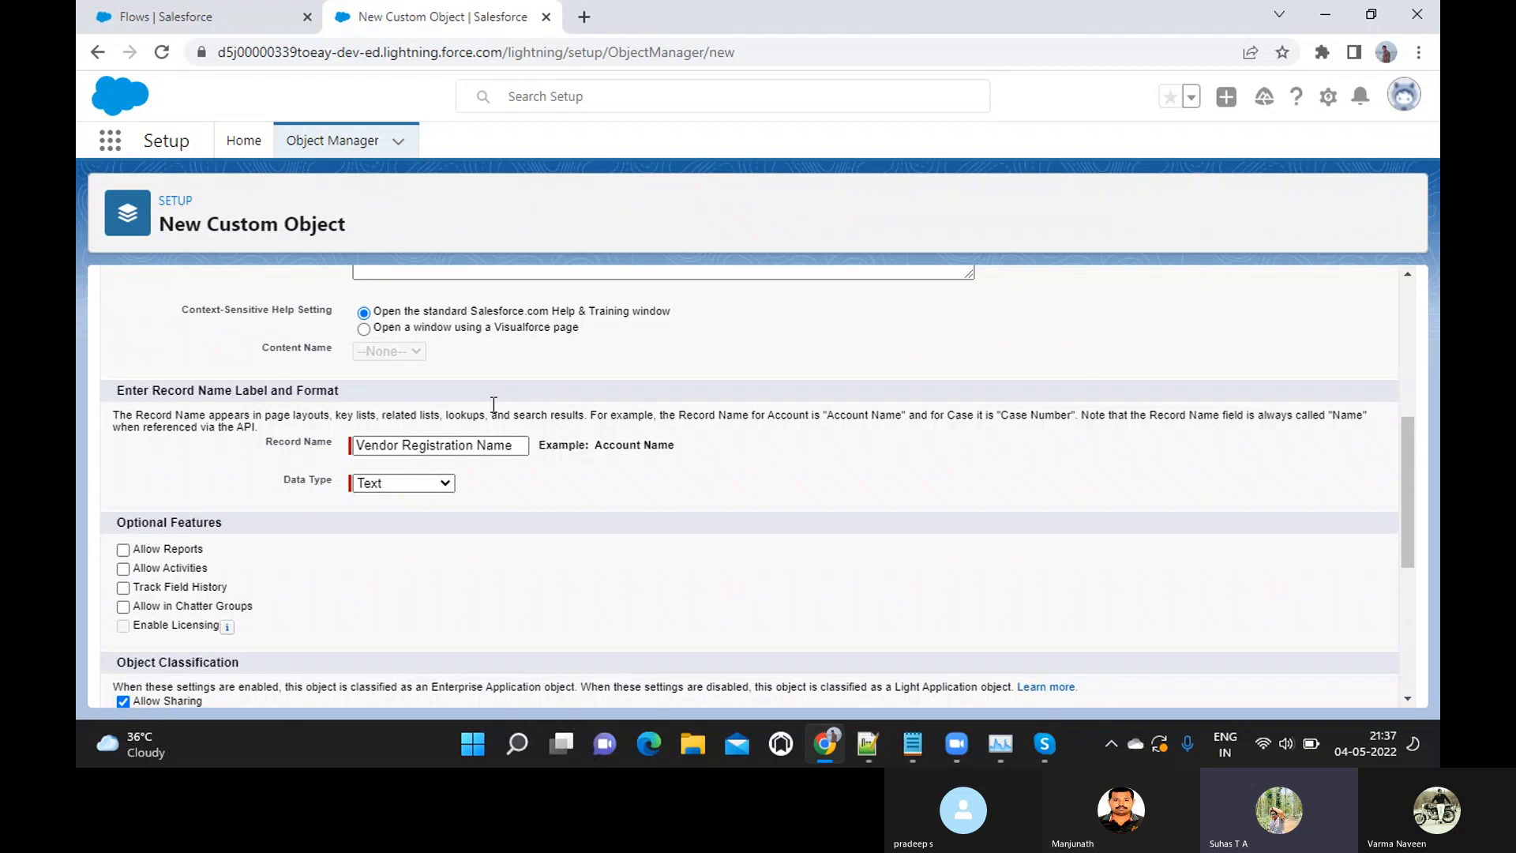
key(alt+Tab)
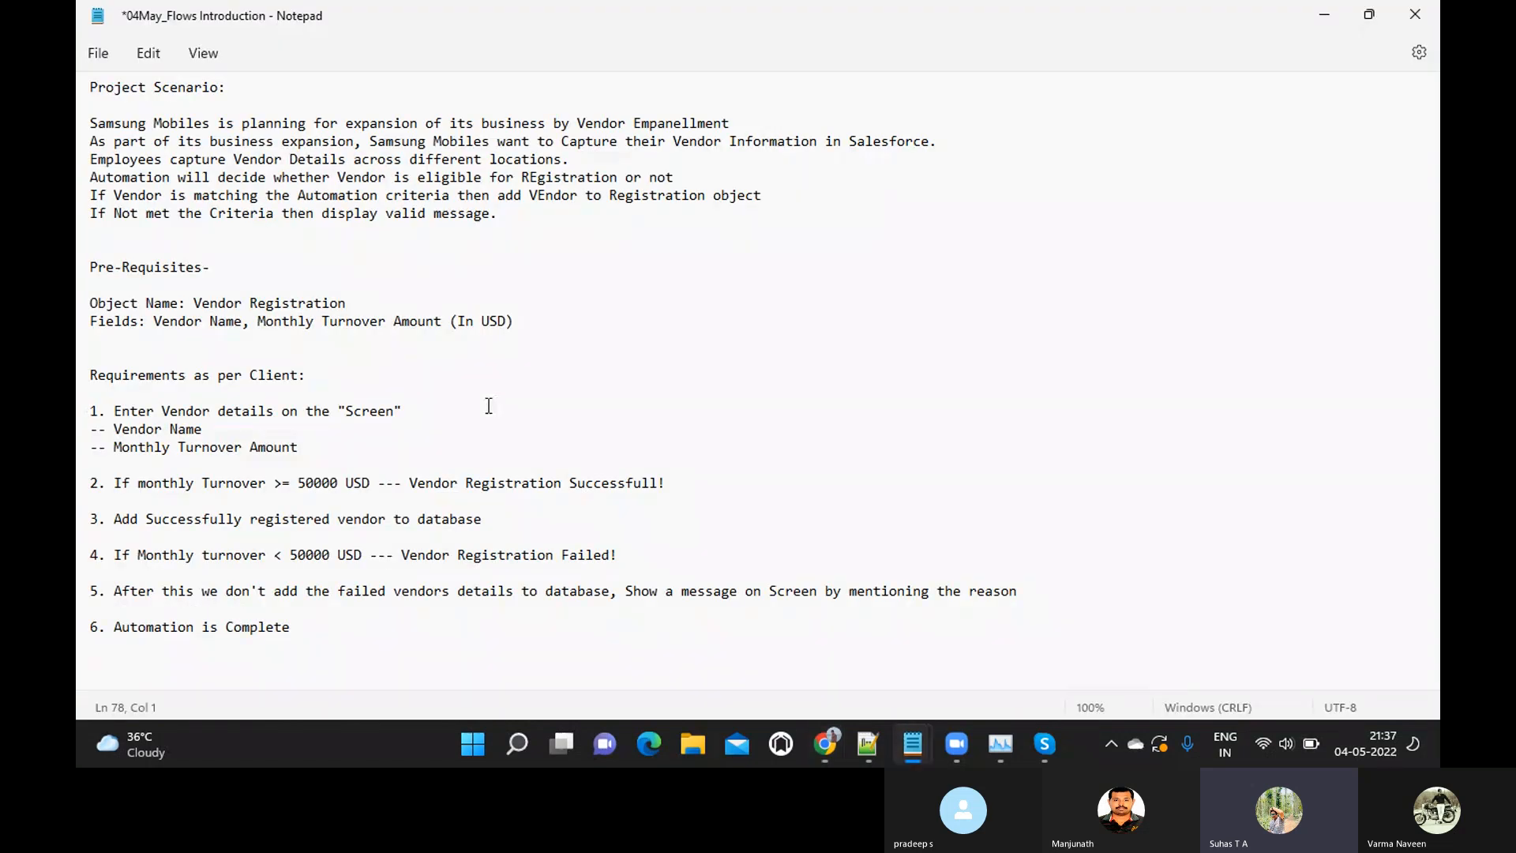
key(alt+Tab)
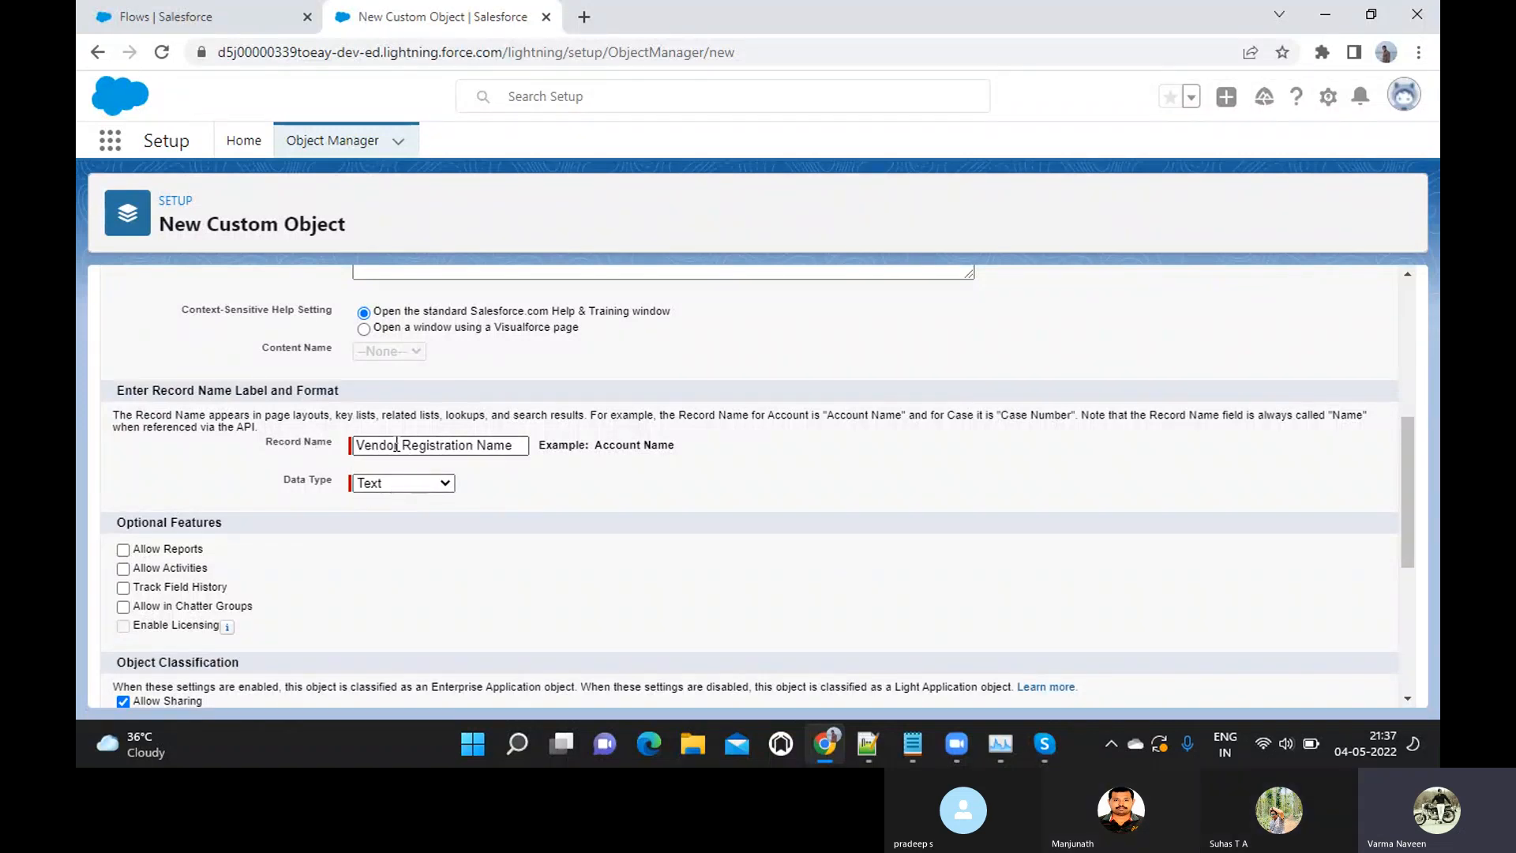
double_click(420, 446)
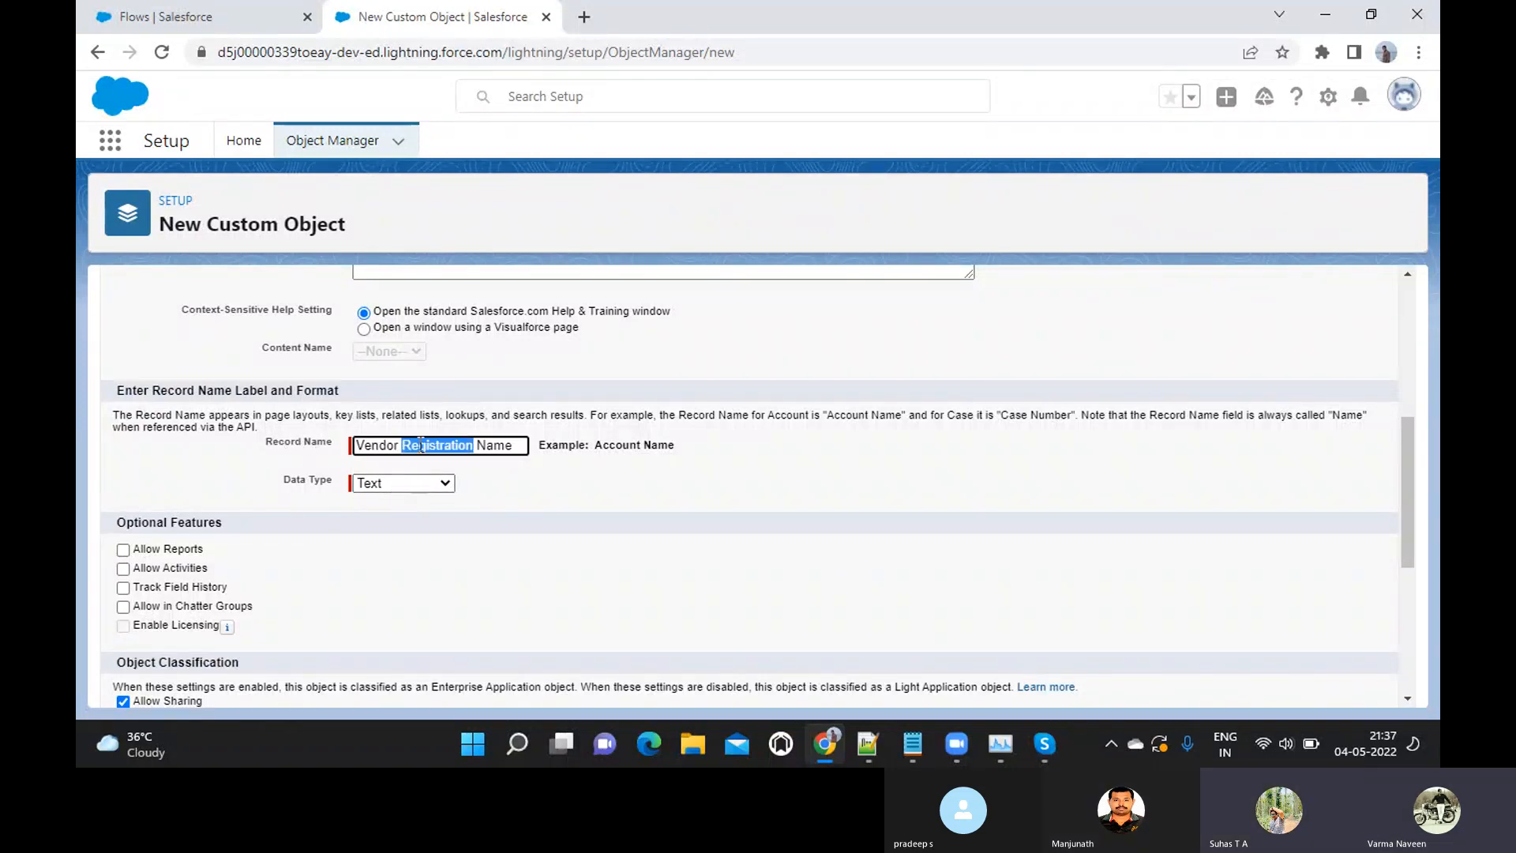
key(BackSpace)
key(BackSpace)
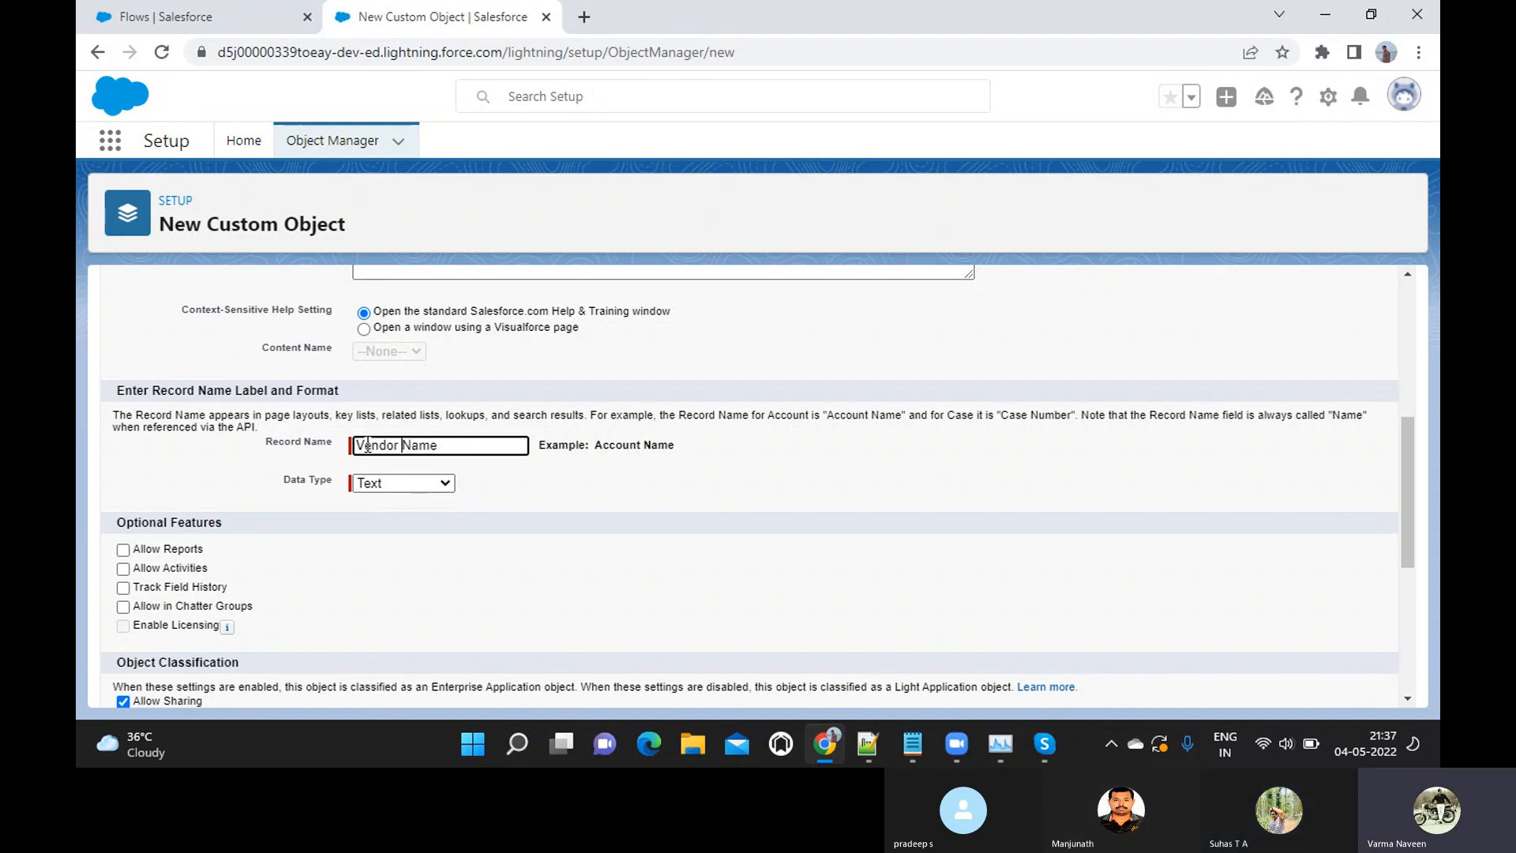
click(396, 474)
Check the required vendor fields in the notes and keep Text as the record name's data type
key(alt+Tab)
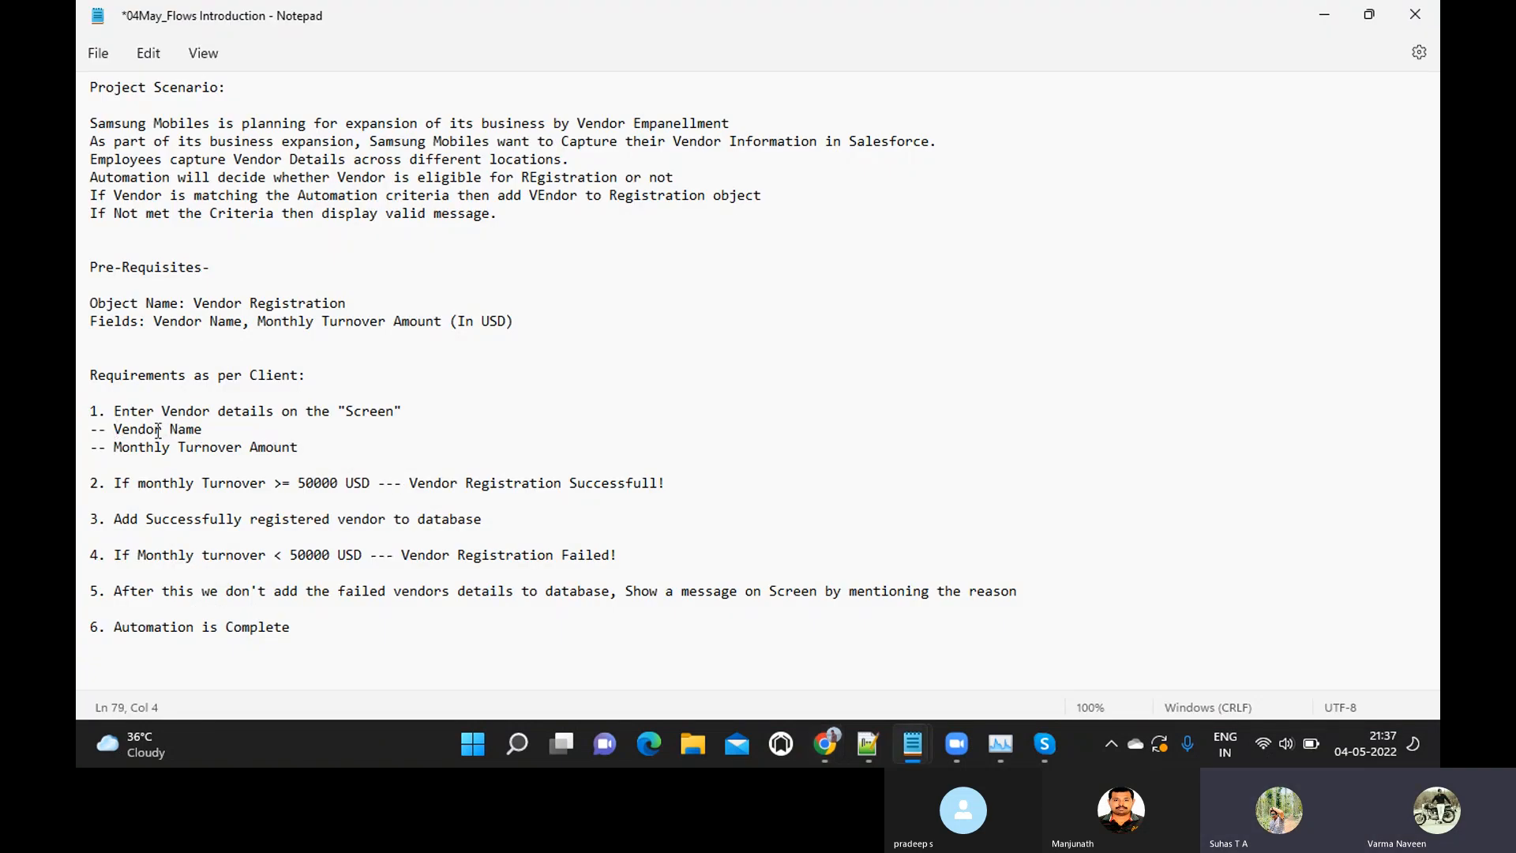
shift+click(309, 447)
key(alt+Tab)
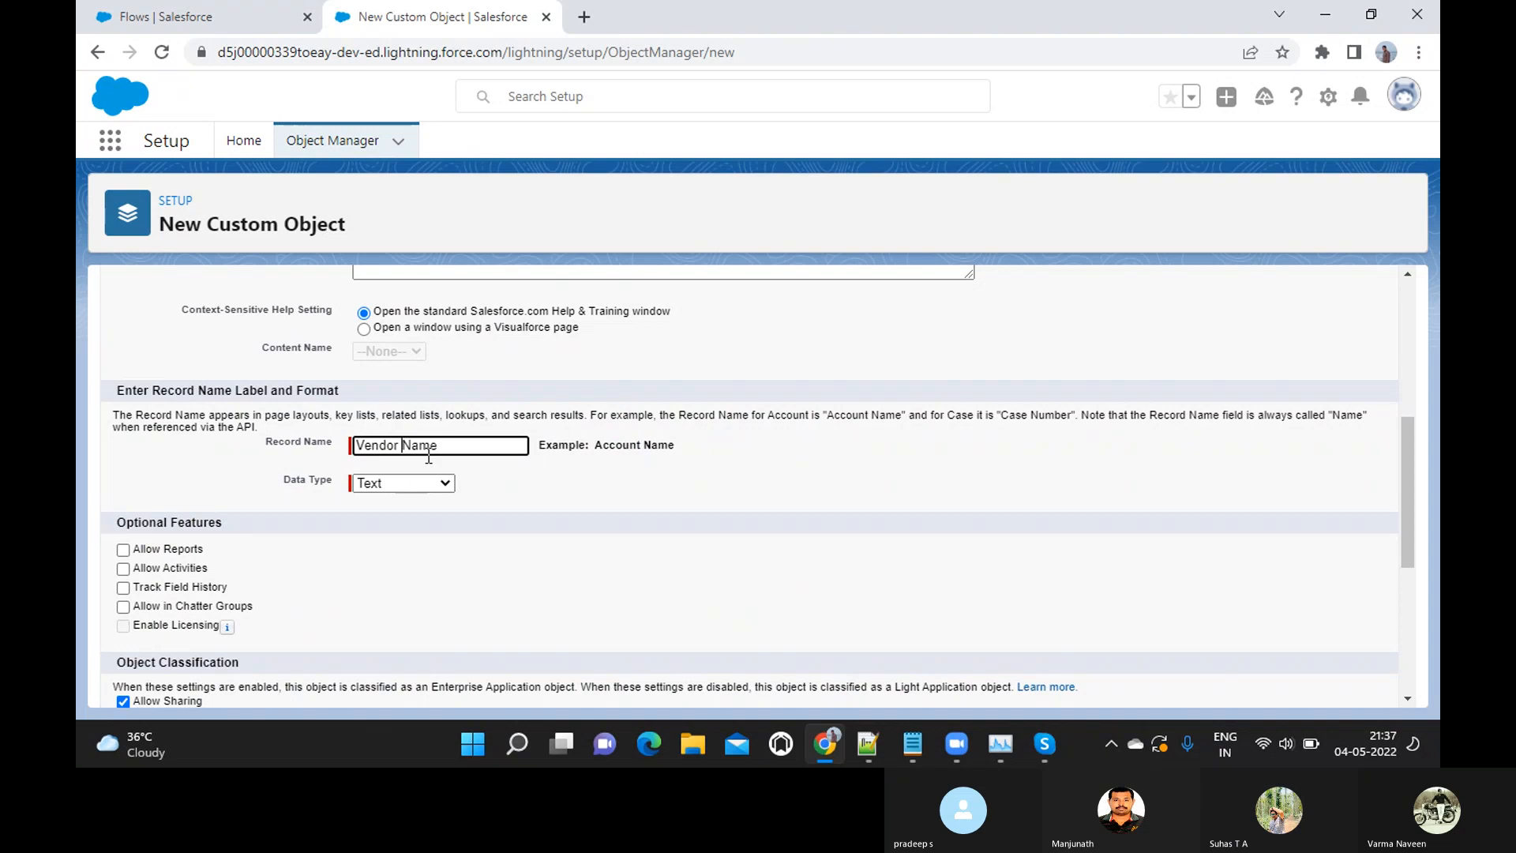
click(437, 484)
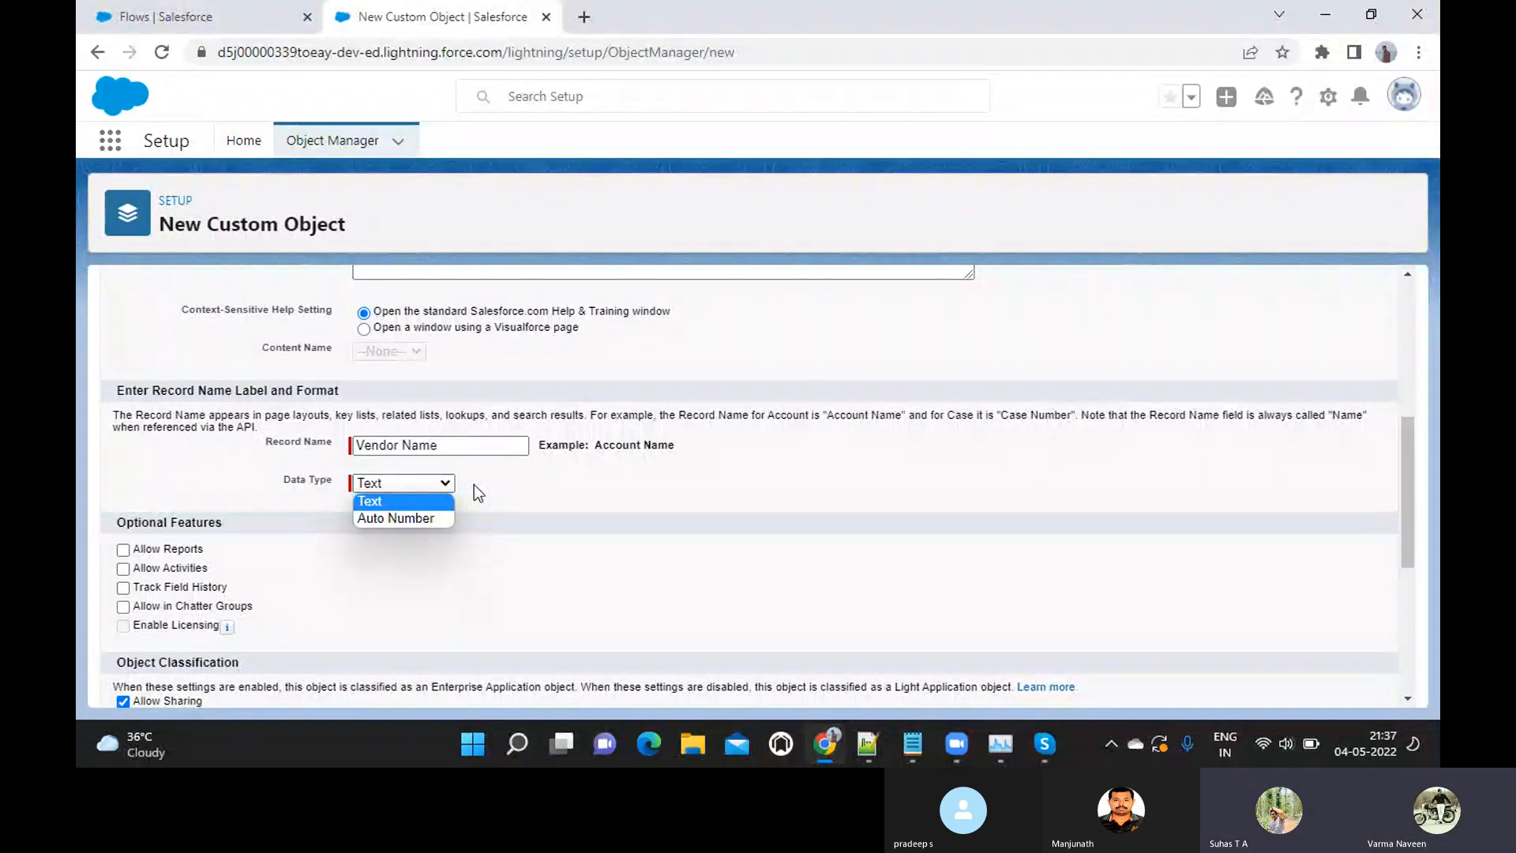
click(473, 485)
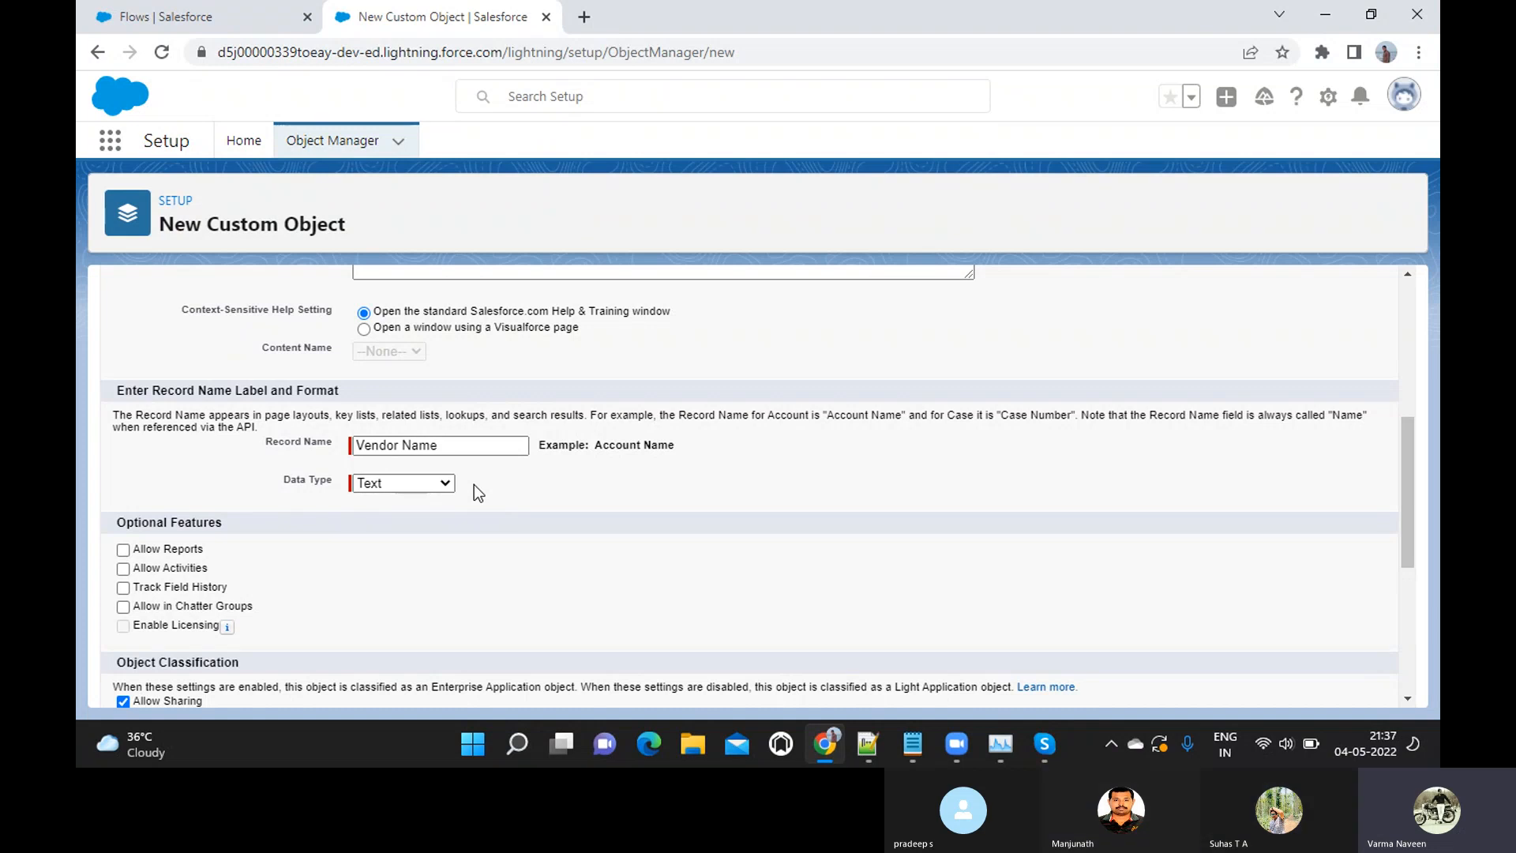
Enable Allow Activities, Allow Search and launching the New Custom Tab Wizard, and save the Vendor Registration object
scroll(474, 485, down, 1)
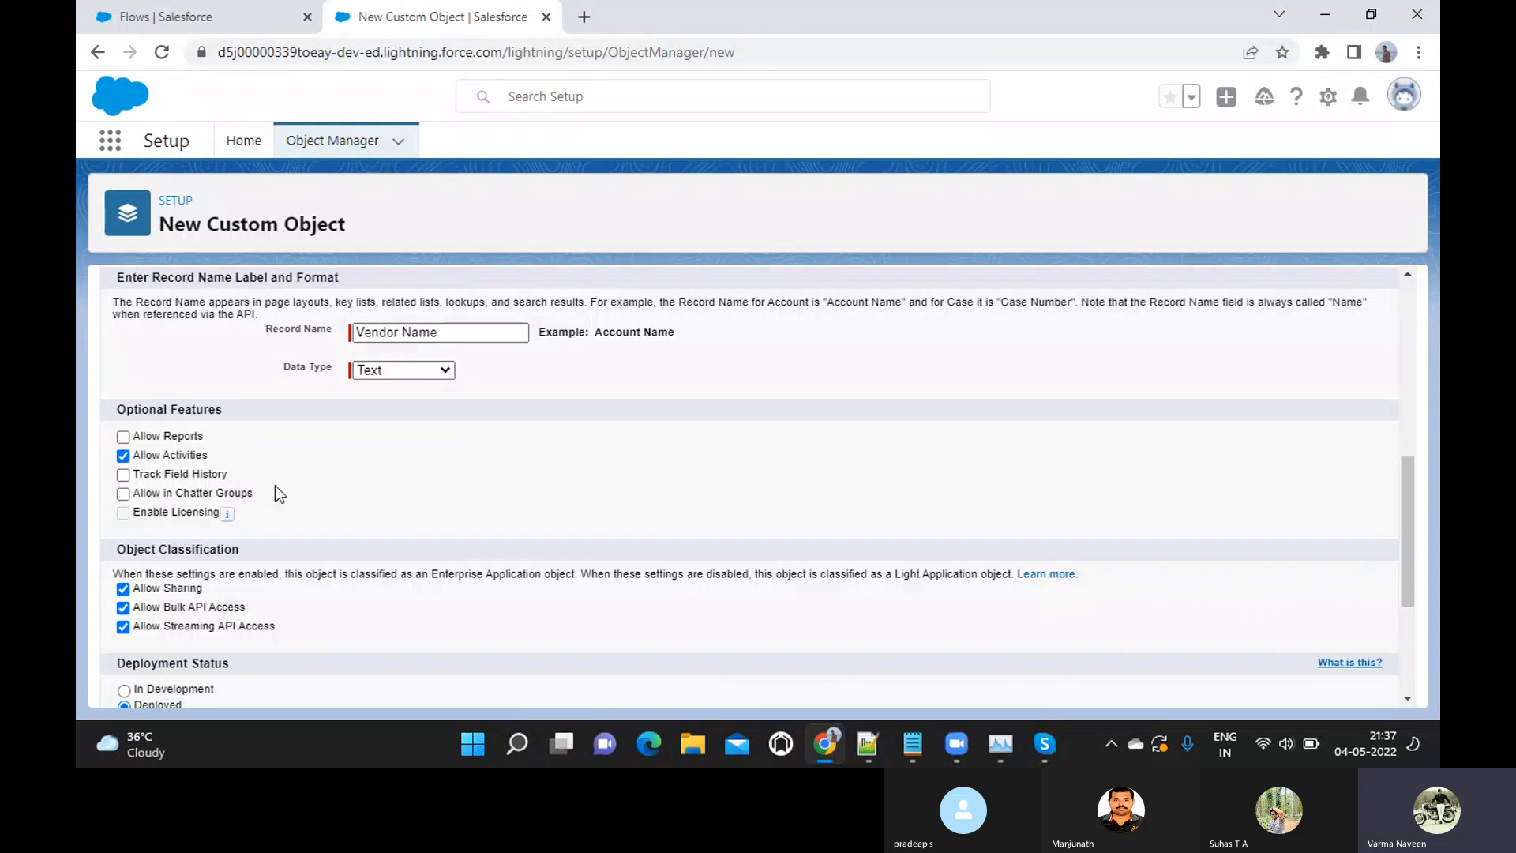
scroll(278, 490, down, 2)
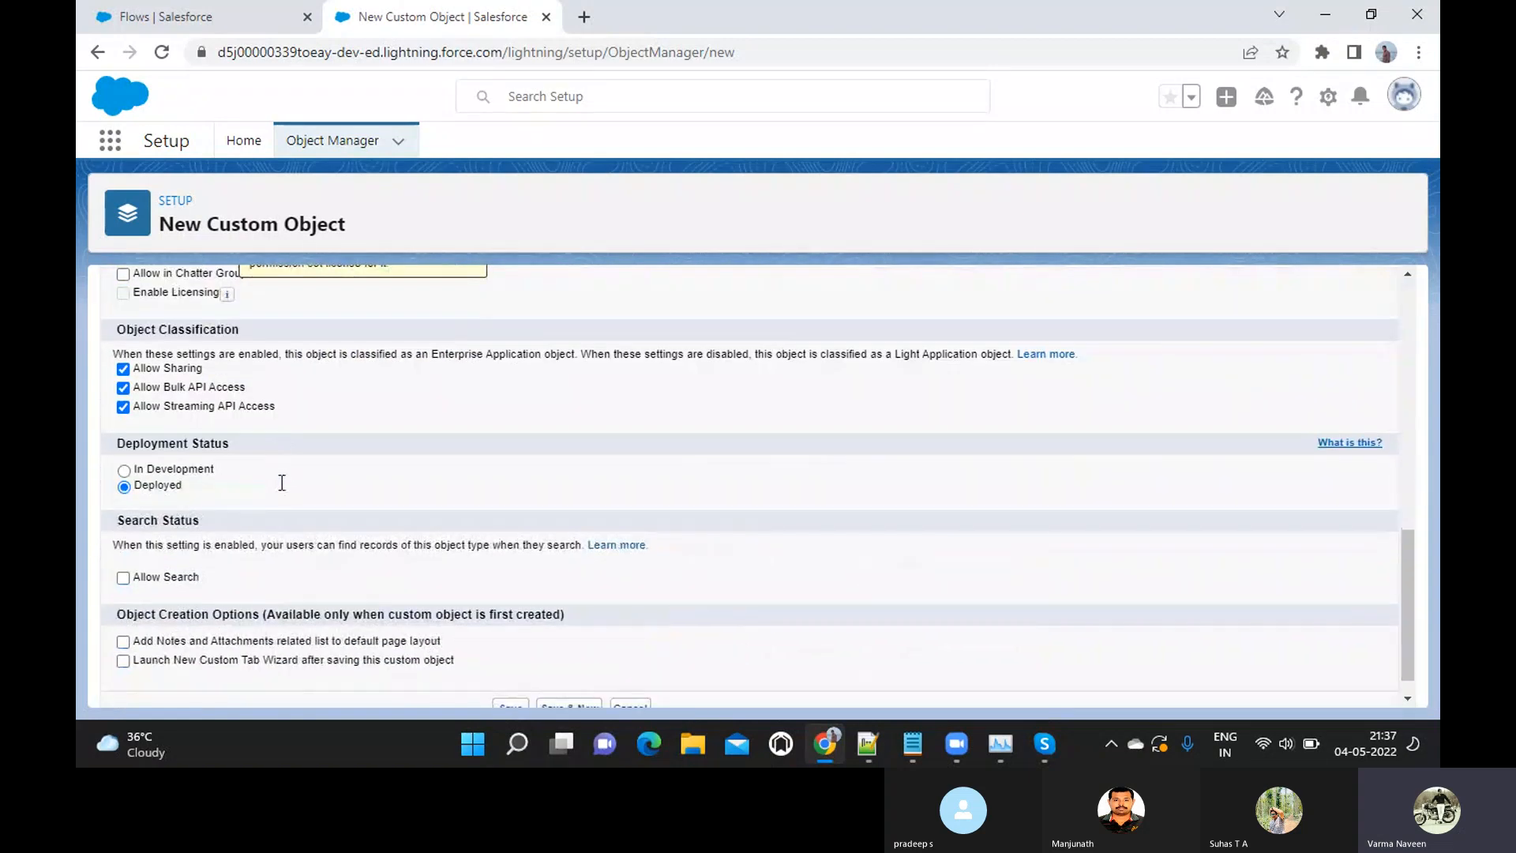
scroll(282, 482, down, 1)
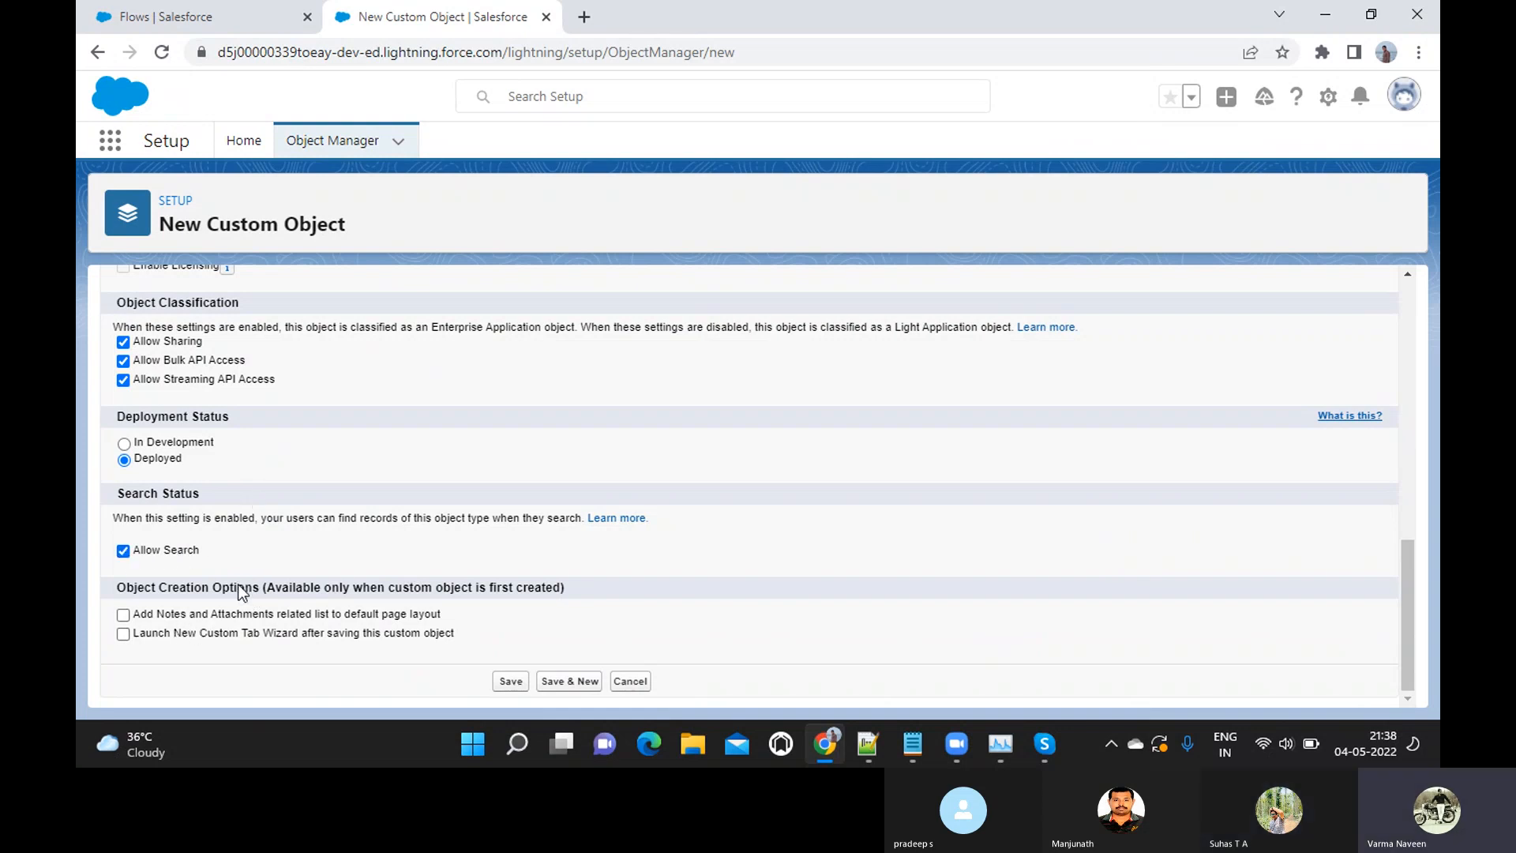
click(124, 635)
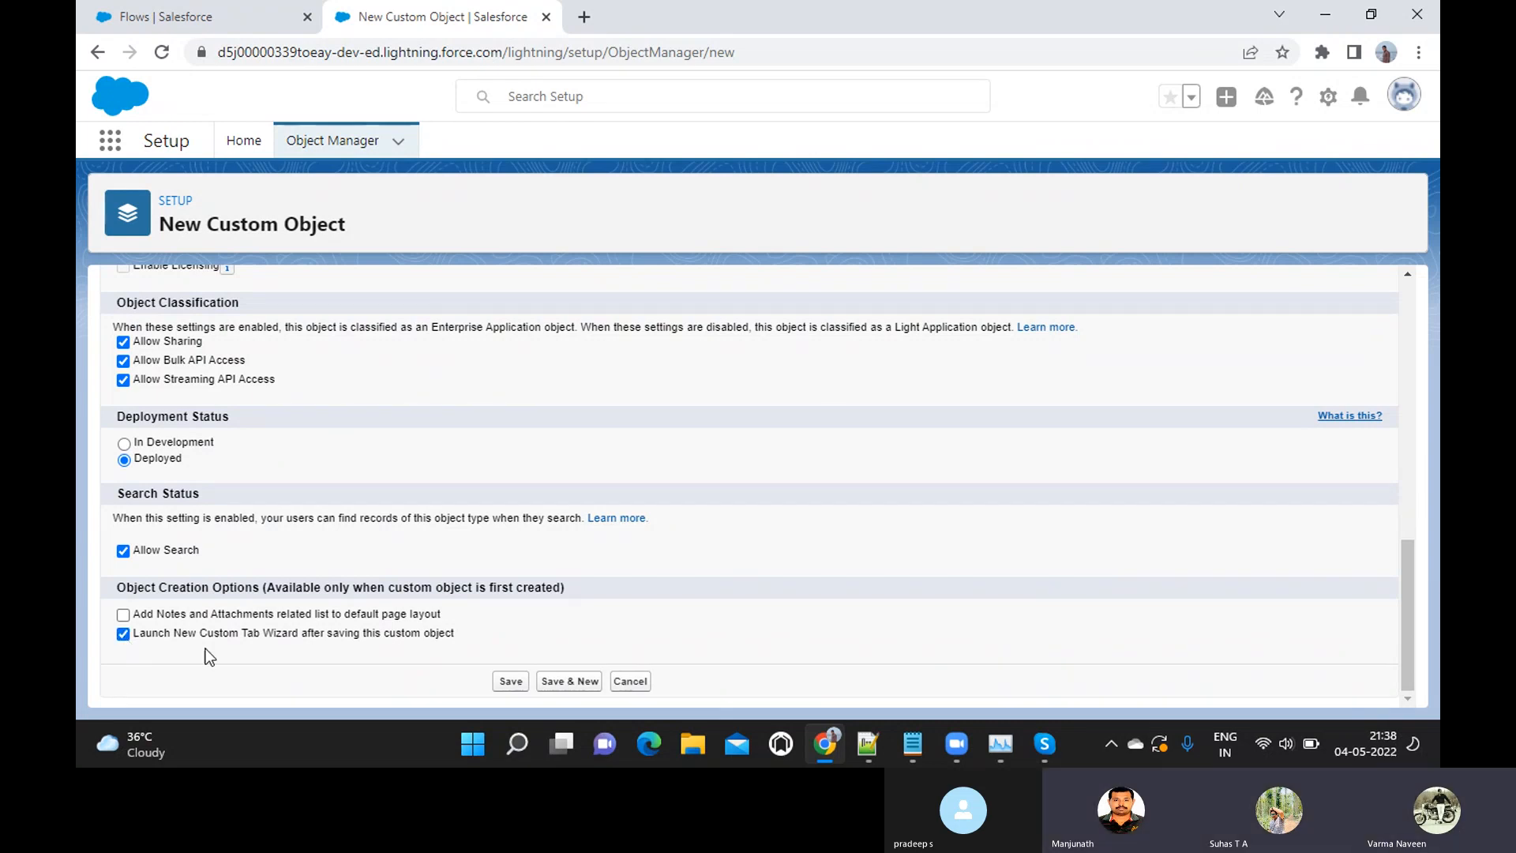
click(505, 680)
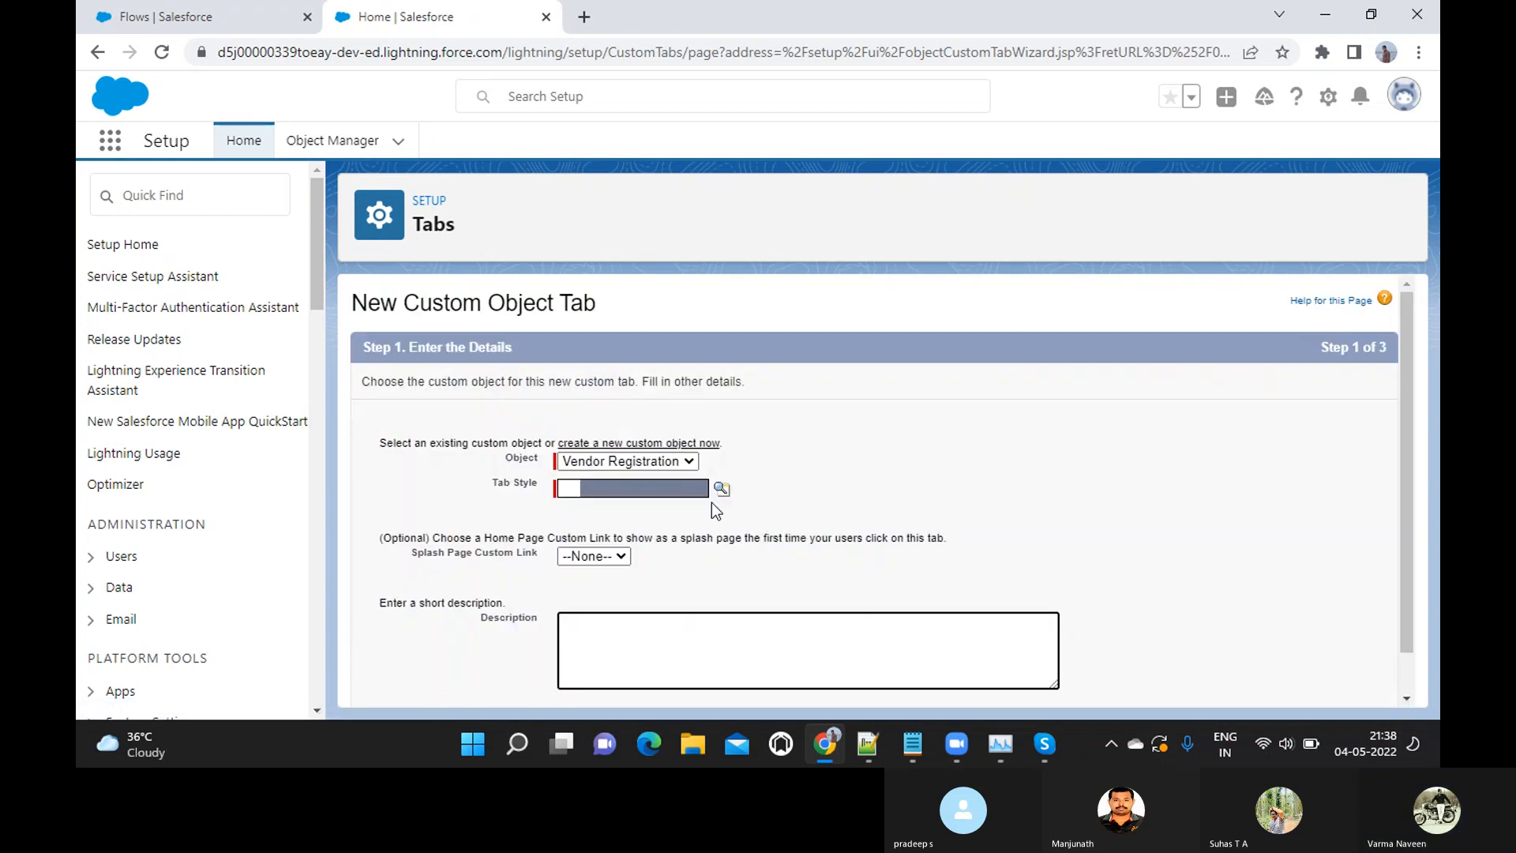
Choose the Factory tab style for the Vendor Registration tab and continue to the profile visibility settings
scroll(695, 486, down, 1)
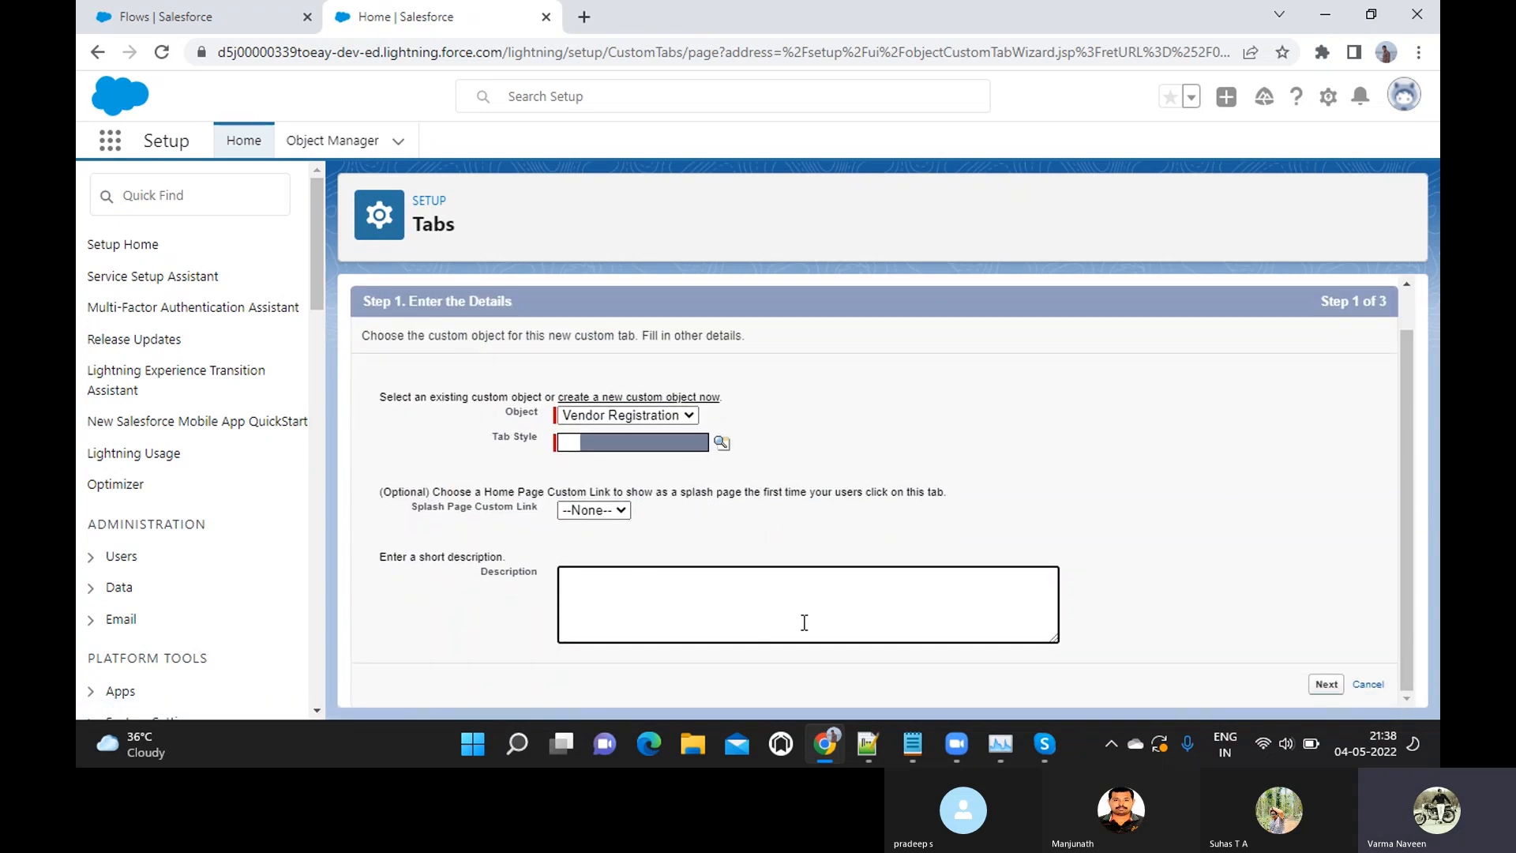
click(1327, 684)
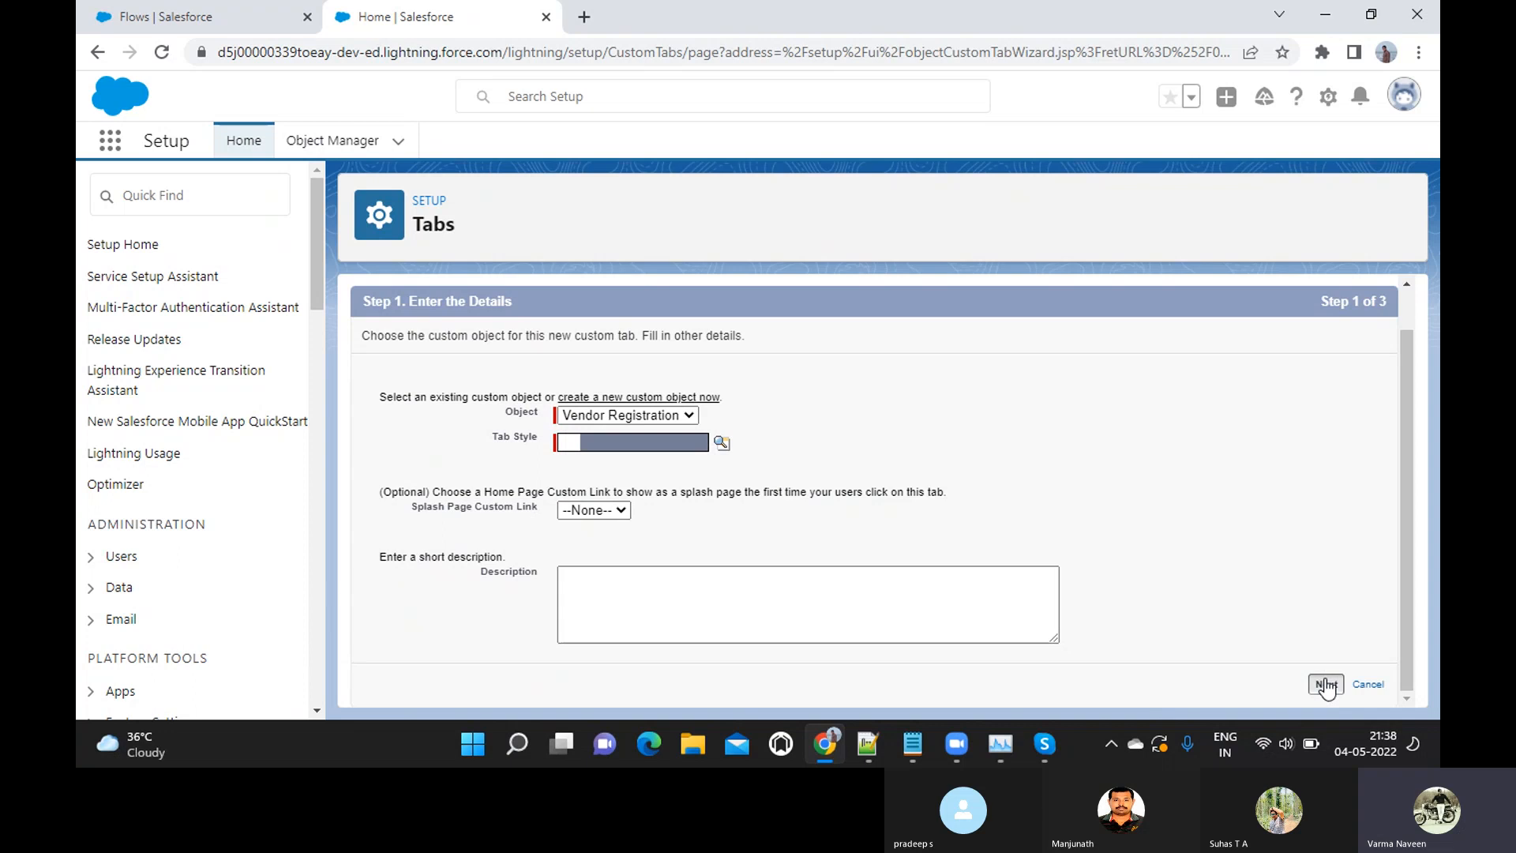
click(720, 515)
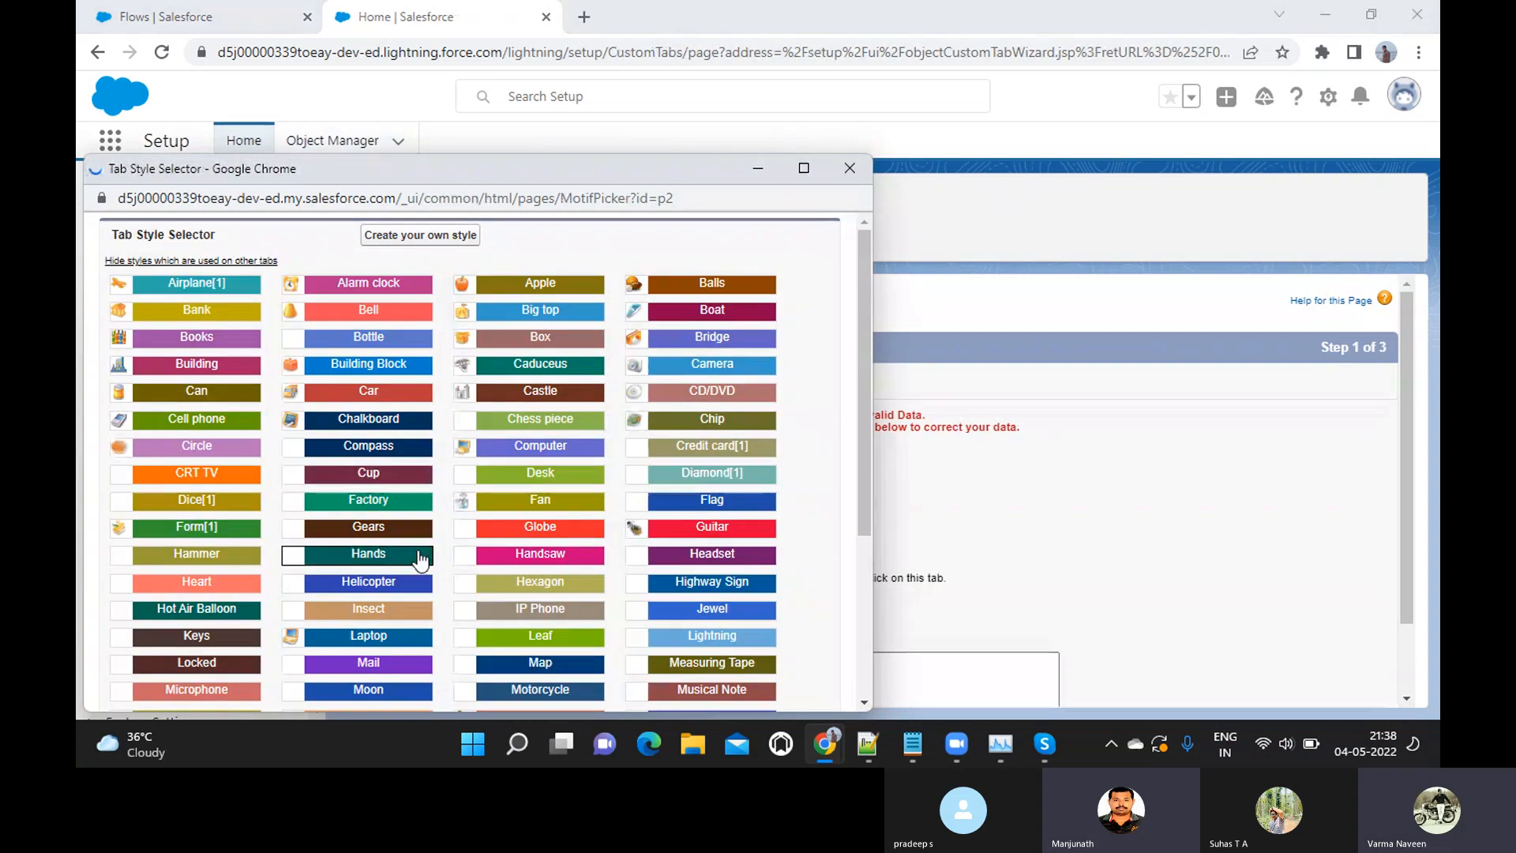
click(407, 501)
scroll(760, 576, down, 1)
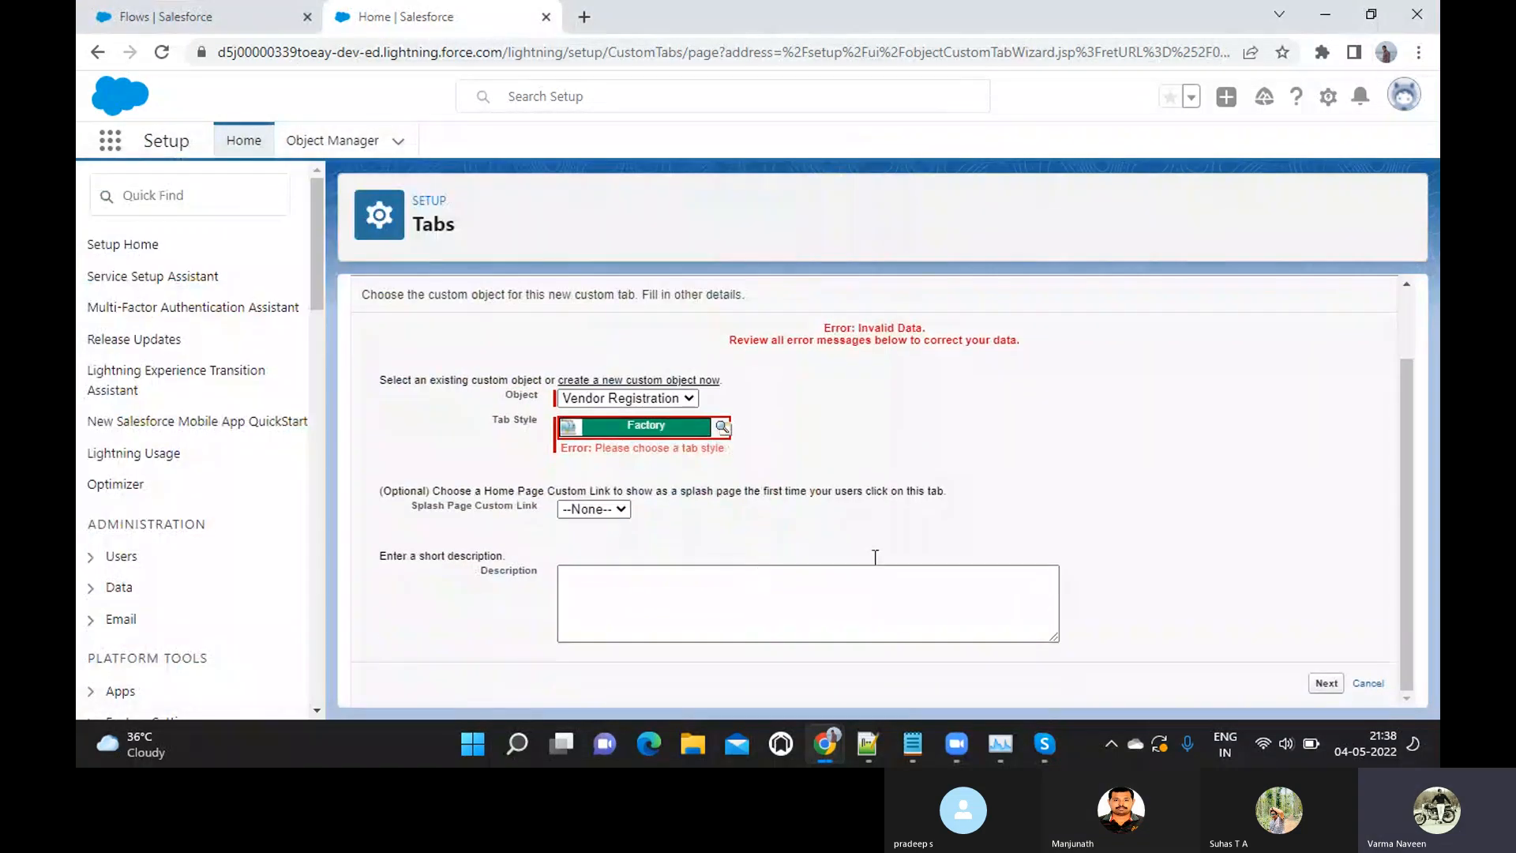
click(1326, 684)
Apply Default On tab visibility to all profiles and continue to the custom app assignment
scroll(925, 496, down, 3)
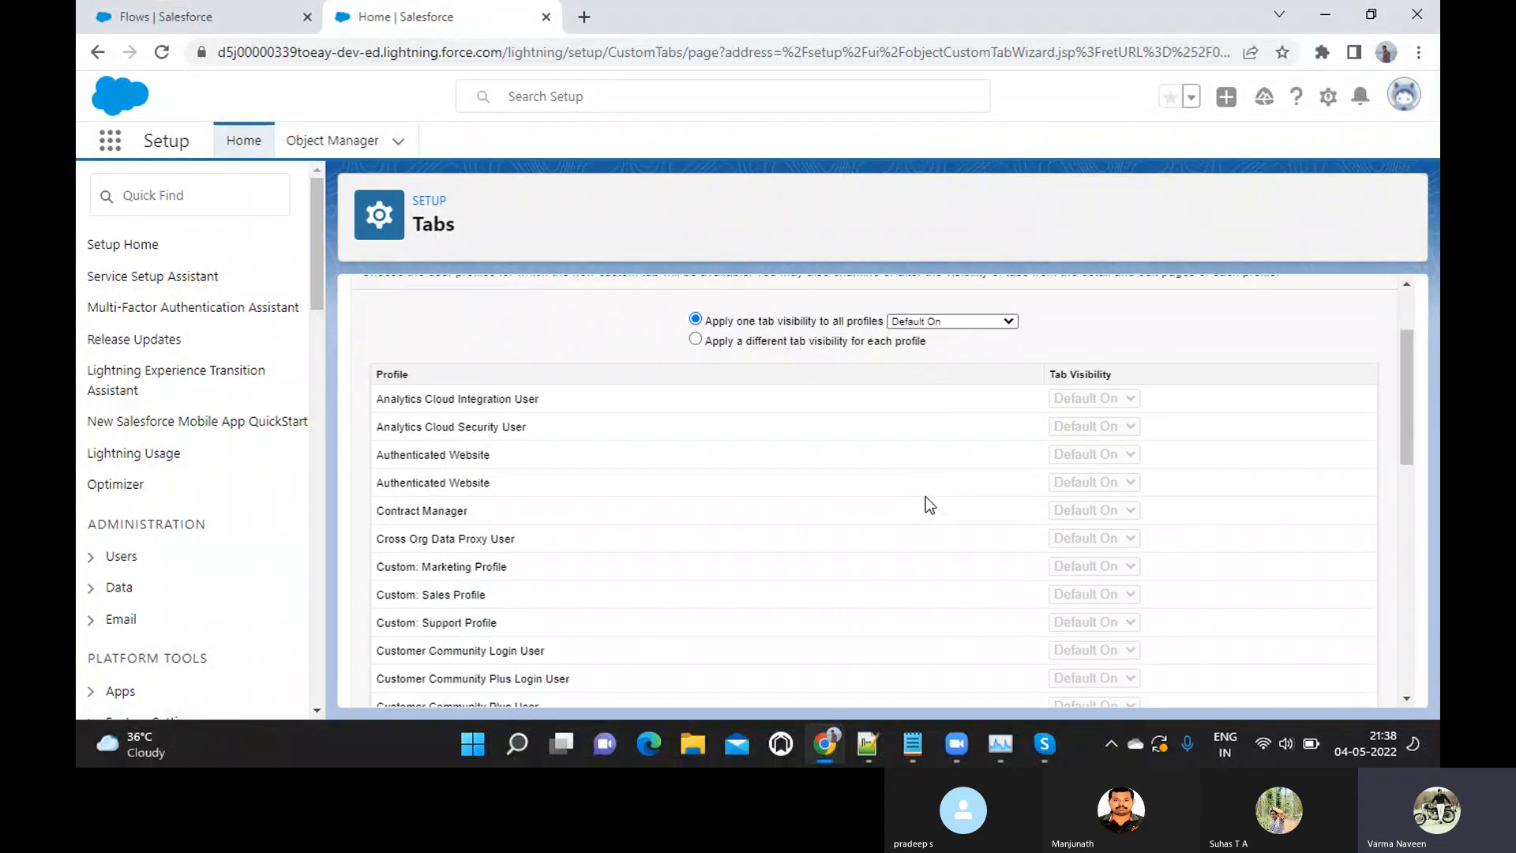
scroll(925, 496, up, 2)
scroll(926, 496, down, 1)
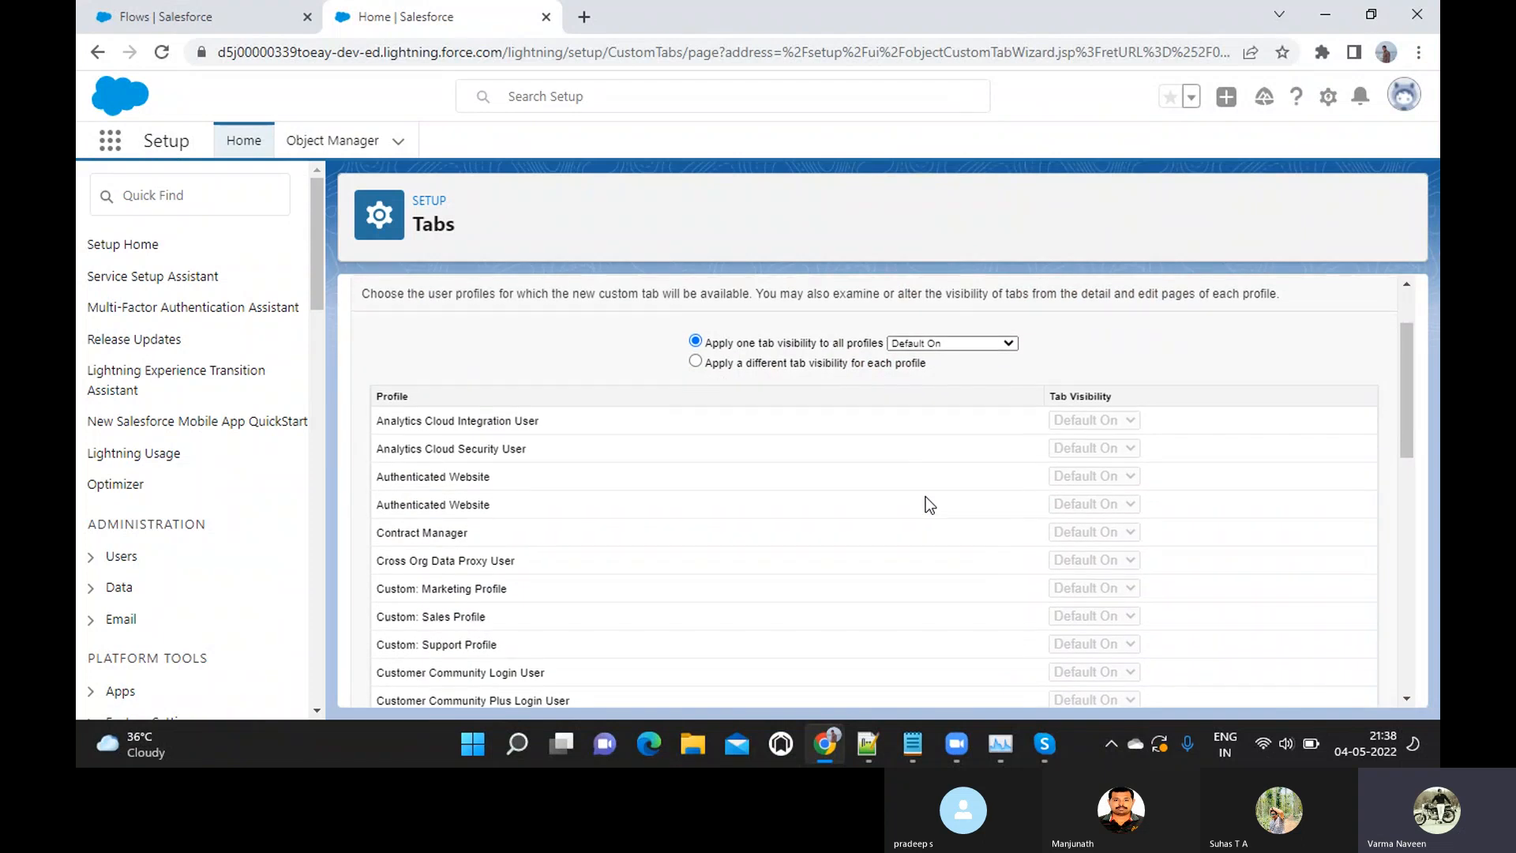
click(991, 345)
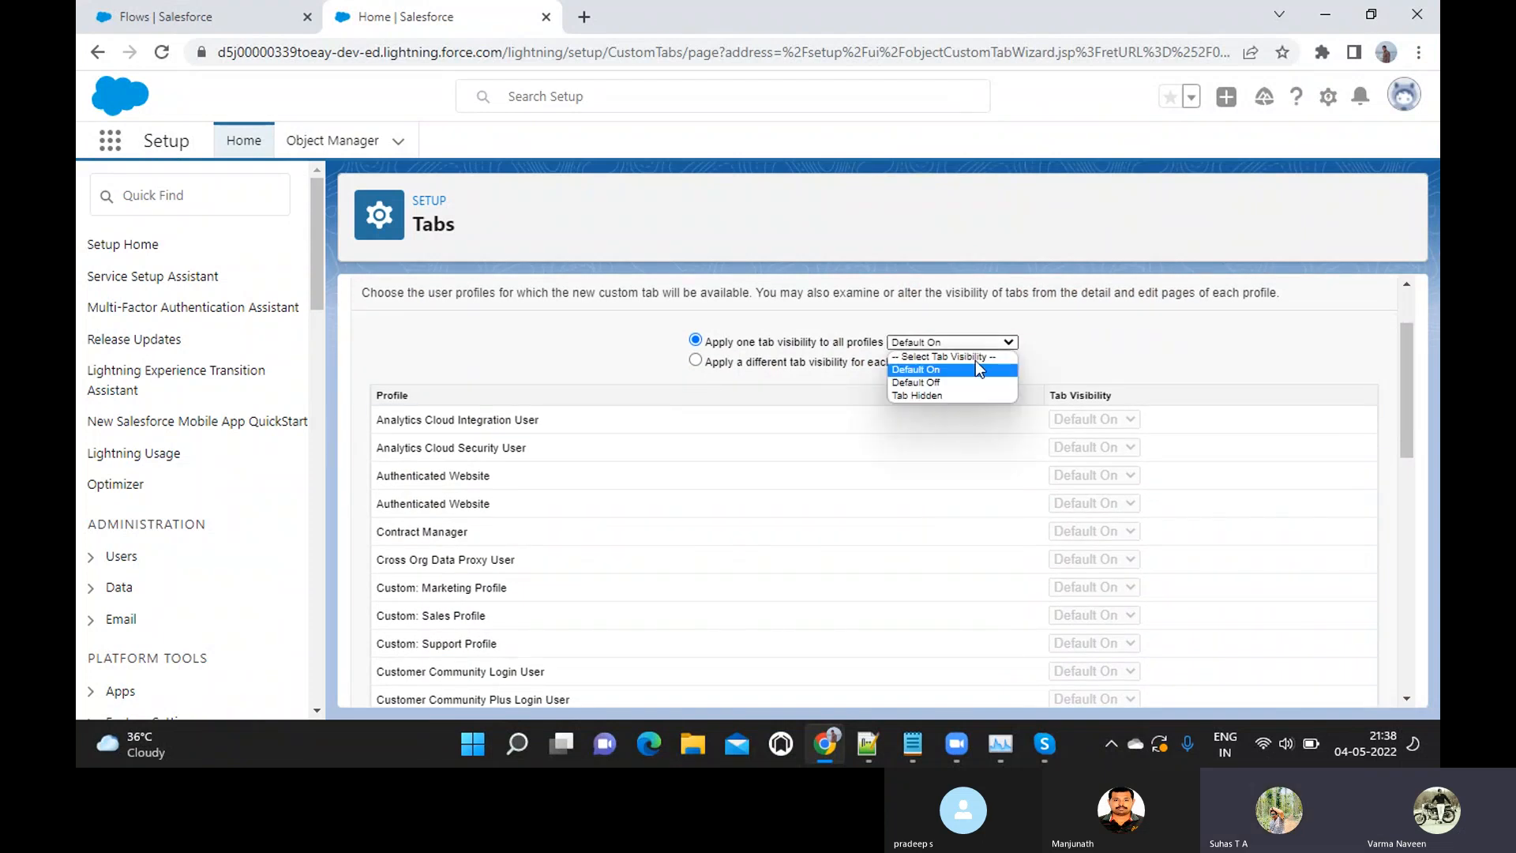
click(946, 374)
scroll(946, 374, down, 7)
scroll(947, 374, down, 3)
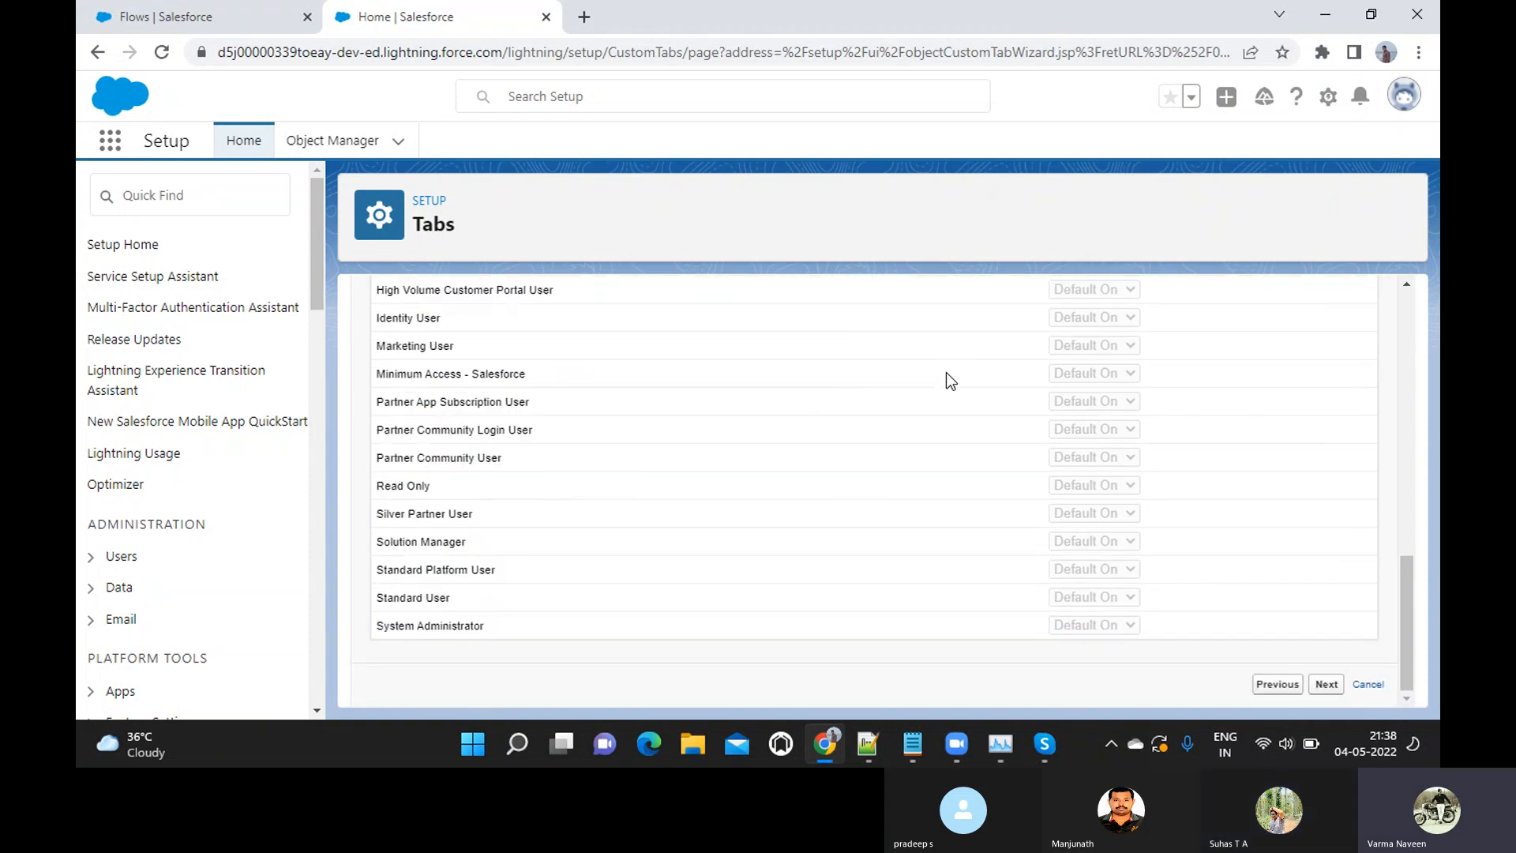
click(1327, 686)
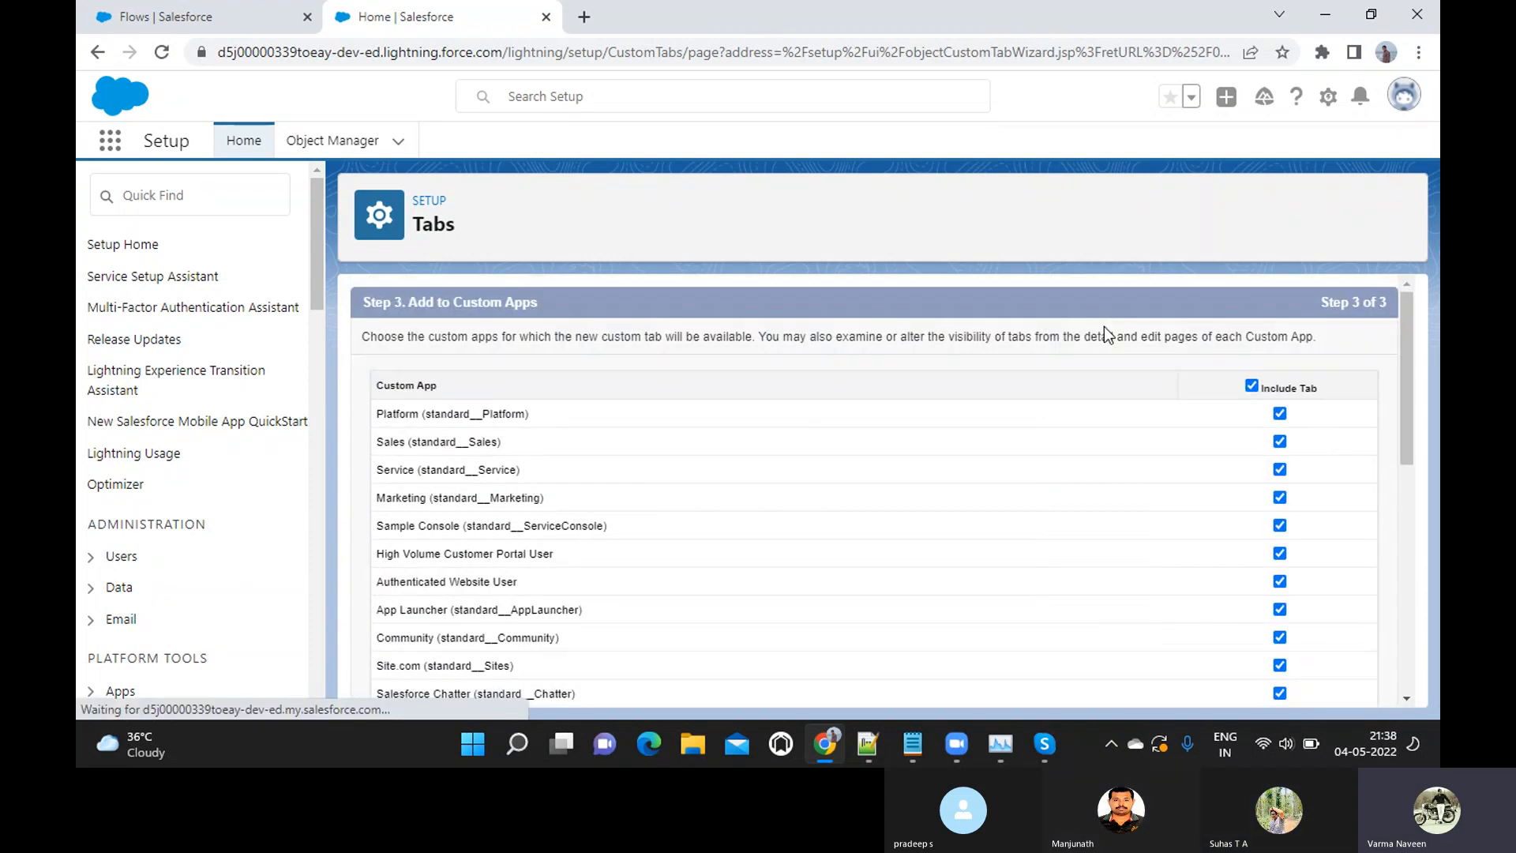
Keep the Vendor Registration tab included in all custom apps and save the tab
scroll(957, 379, down, 4)
scroll(957, 379, down, 3)
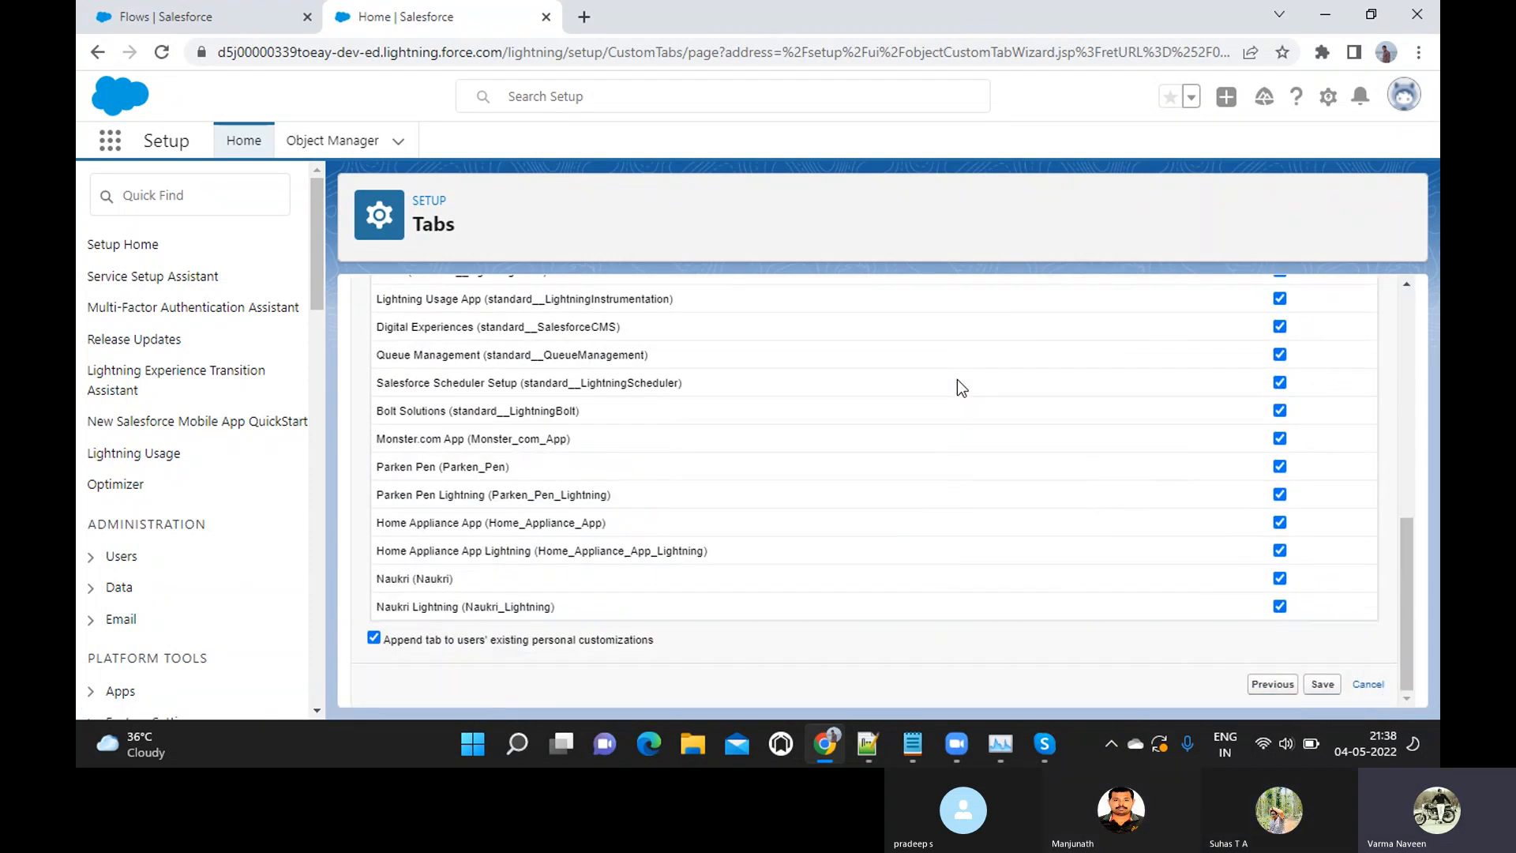
scroll(957, 379, up, 8)
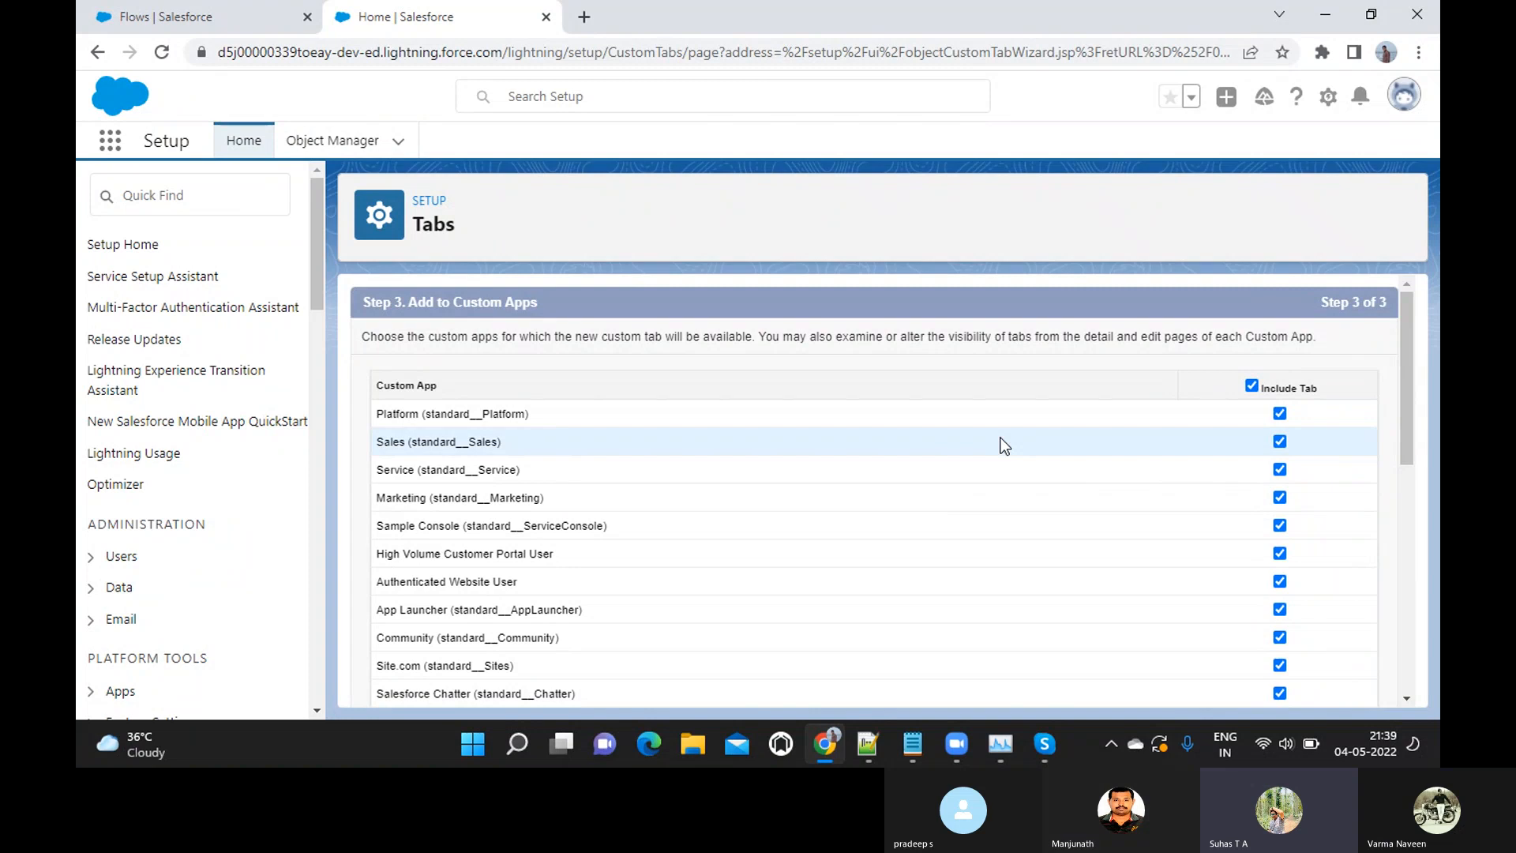
scroll(1002, 438, down, 7)
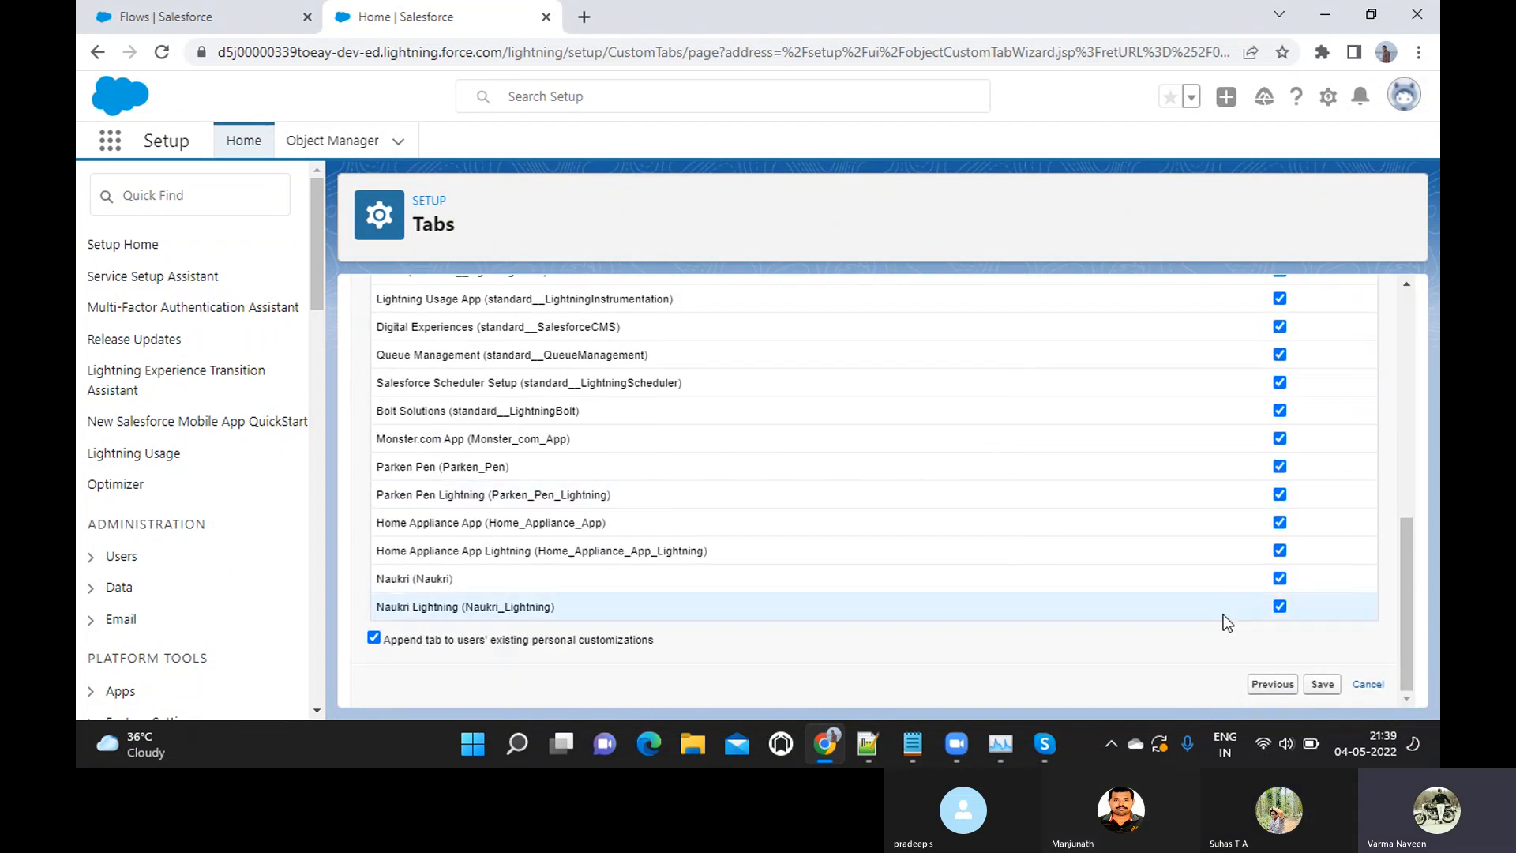
click(1320, 684)
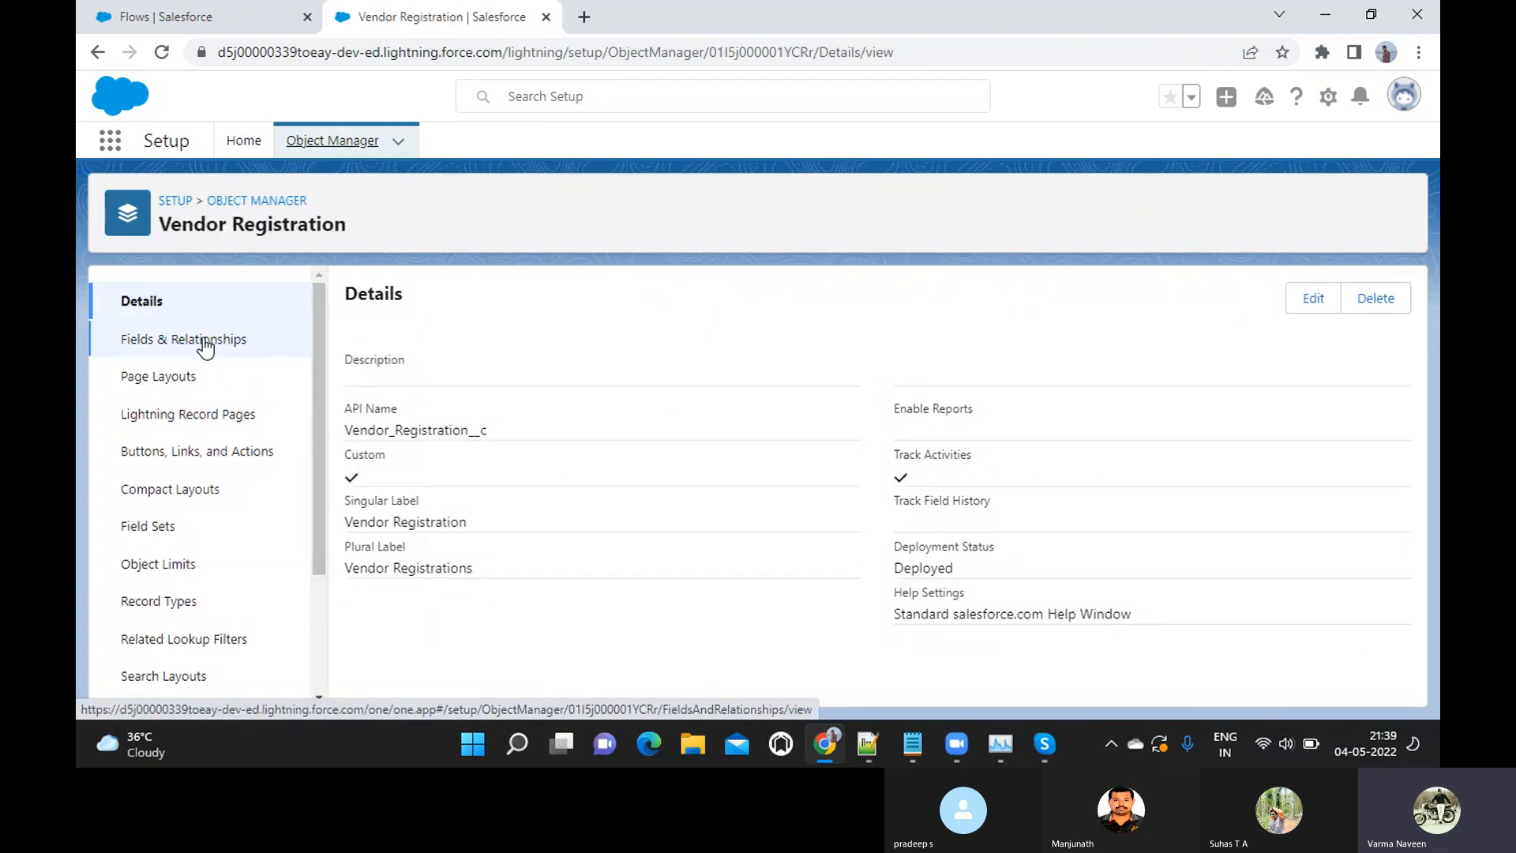
Start a new custom field of type Currency on the Vendor Registration object and continue to its details
click(204, 341)
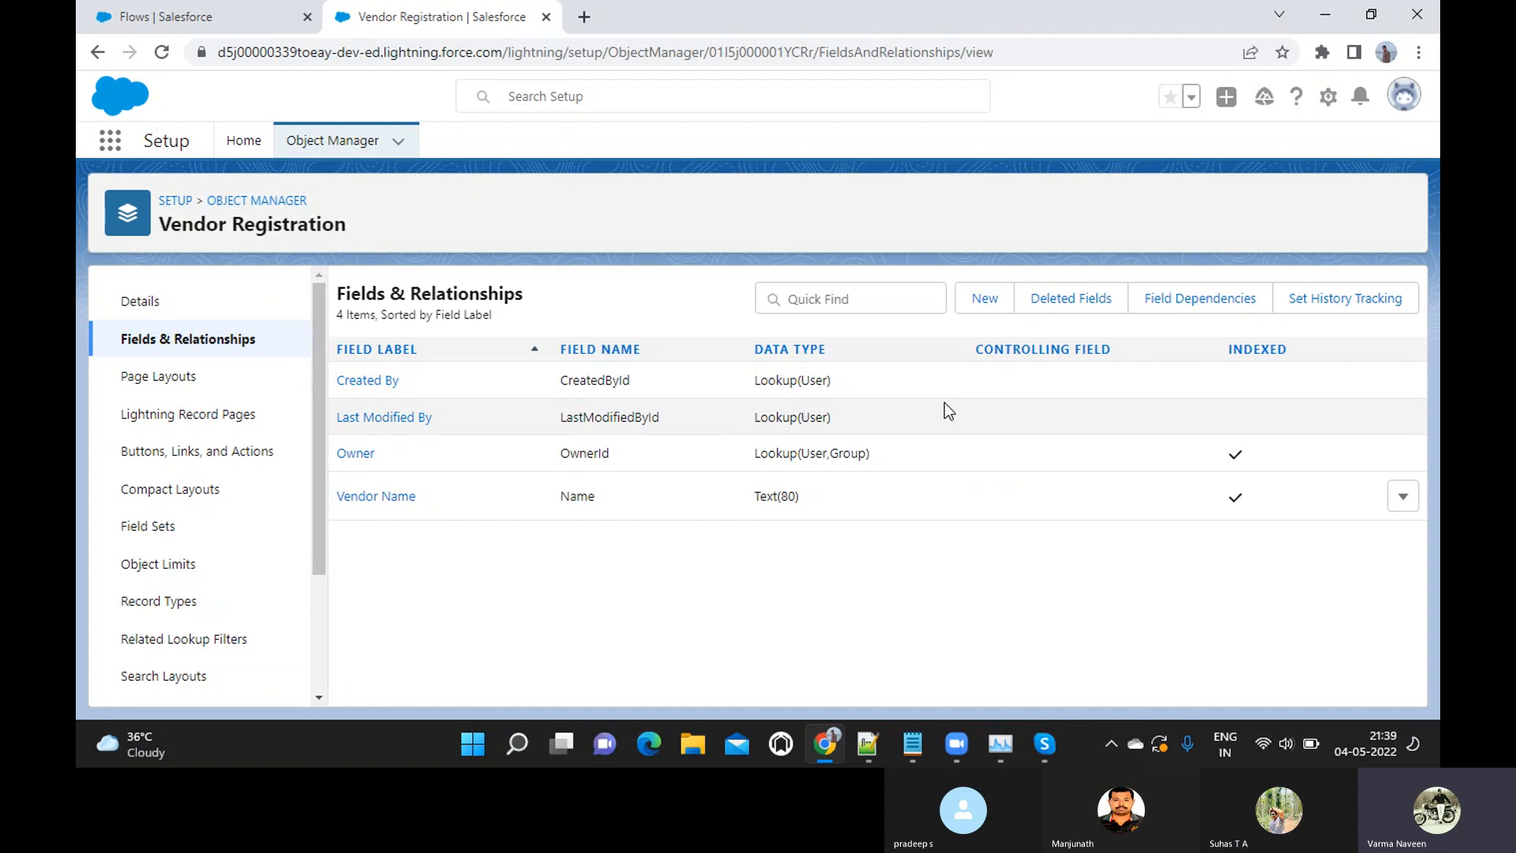
click(982, 300)
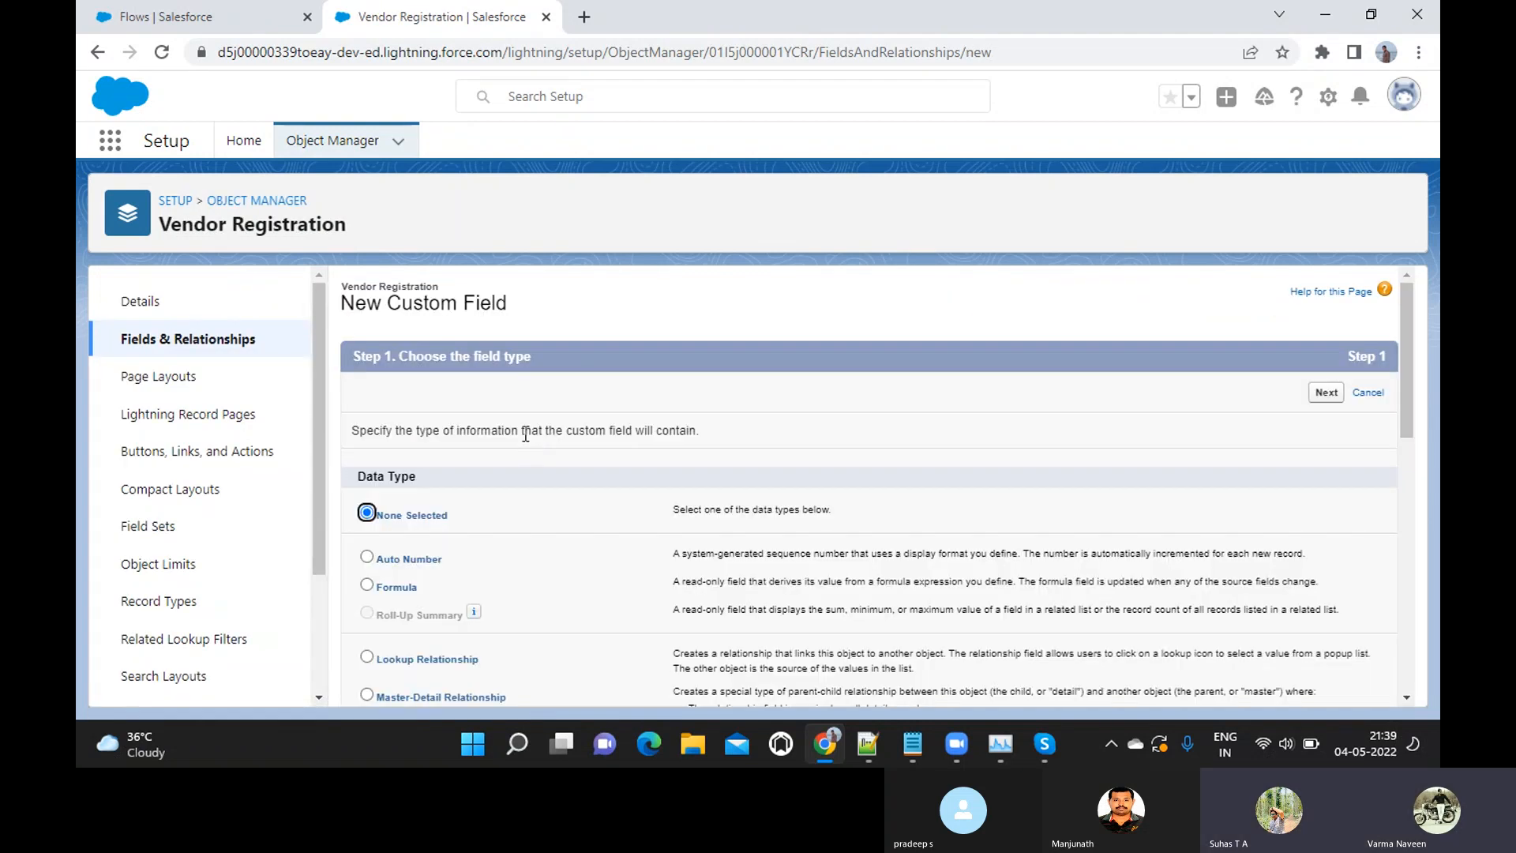
scroll(524, 433, down, 3)
scroll(525, 434, down, 2)
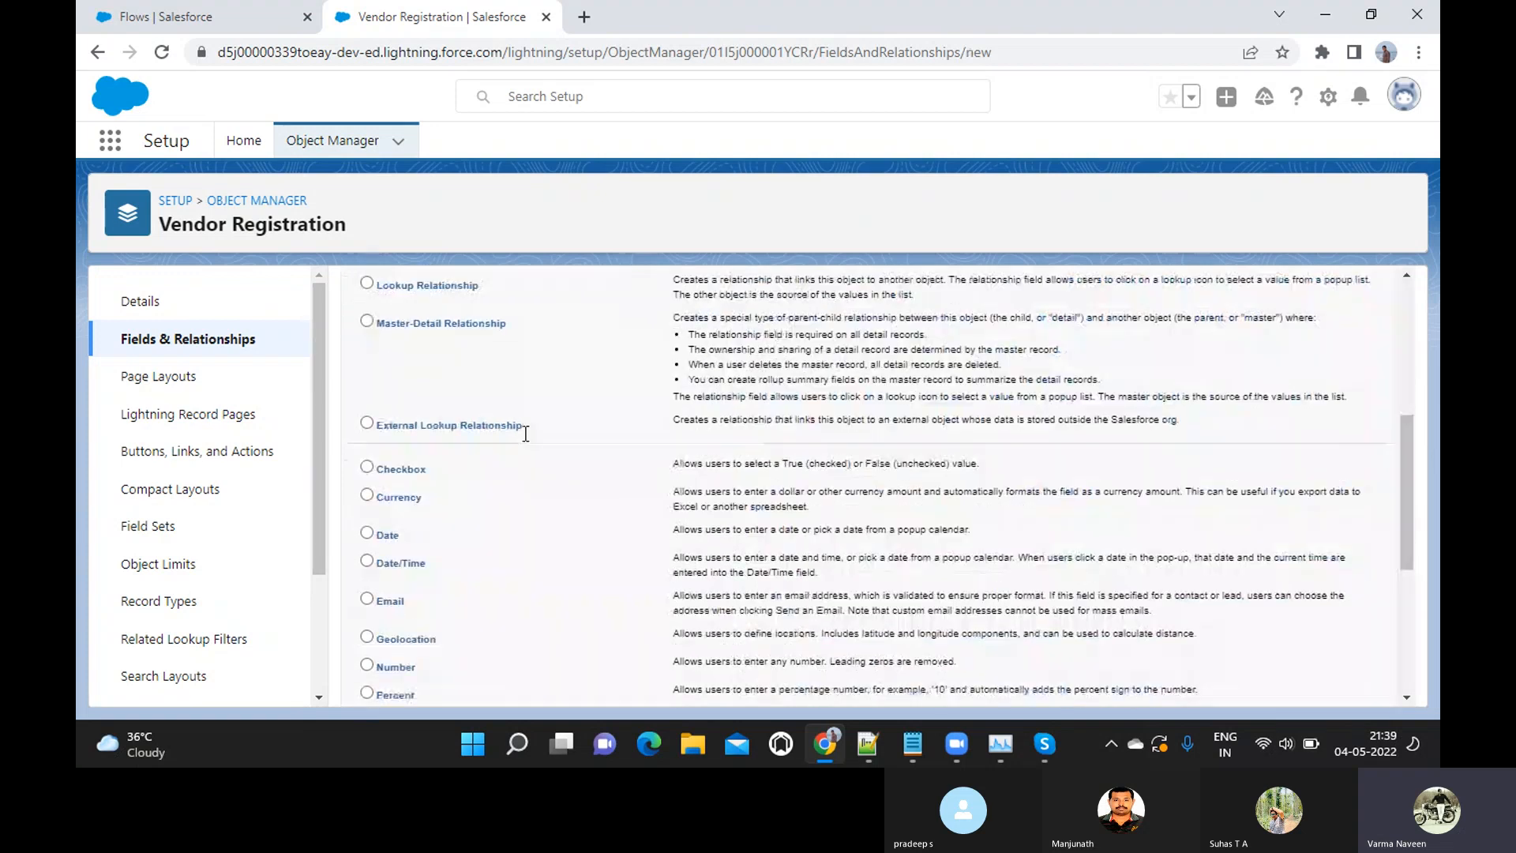
scroll(394, 496, down, 5)
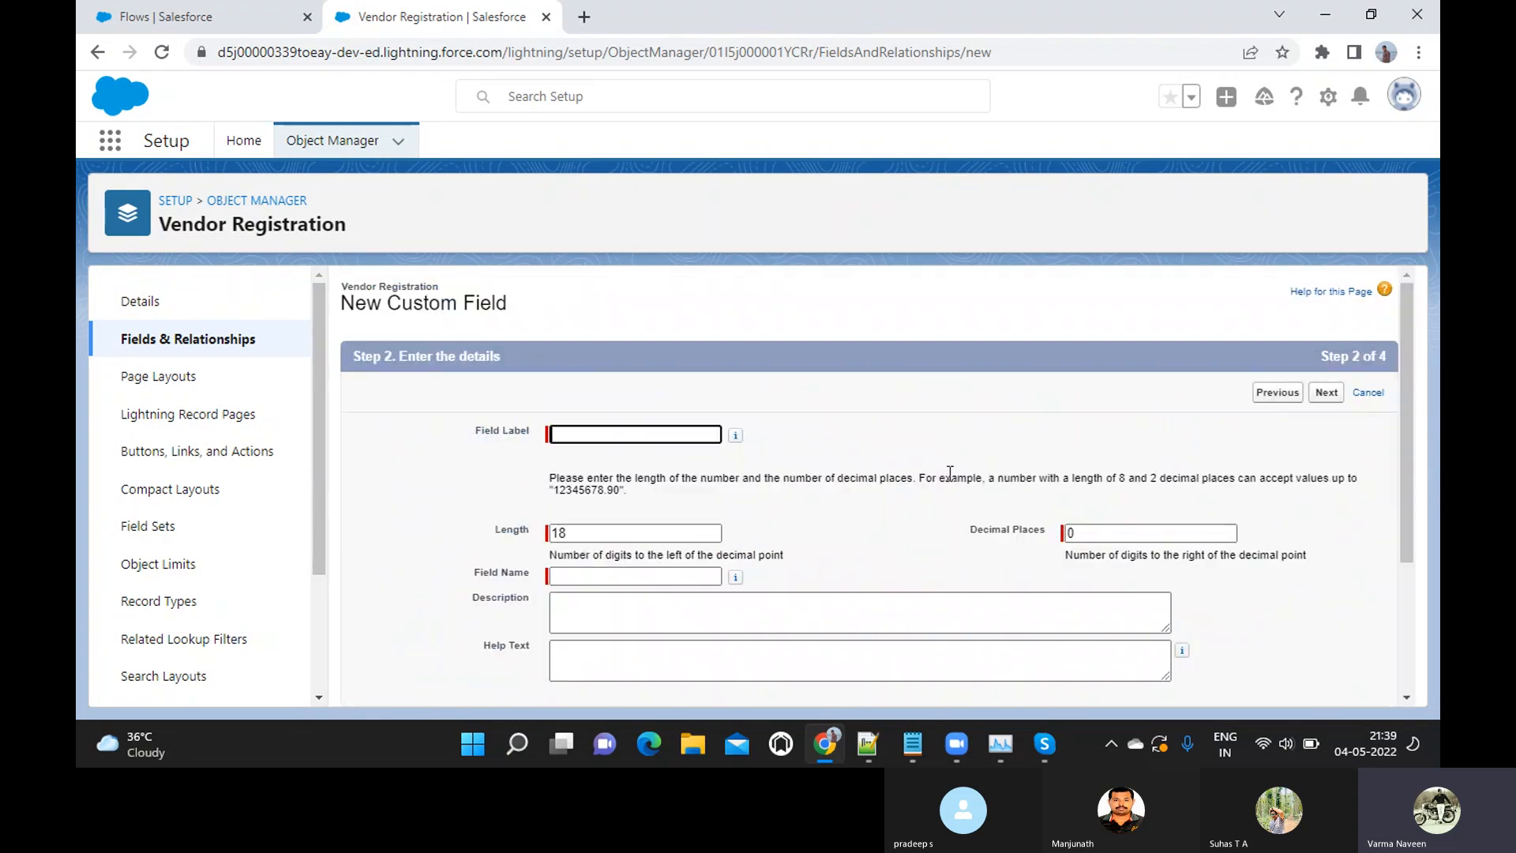
scroll(950, 473, down, 2)
scroll(950, 474, up, 2)
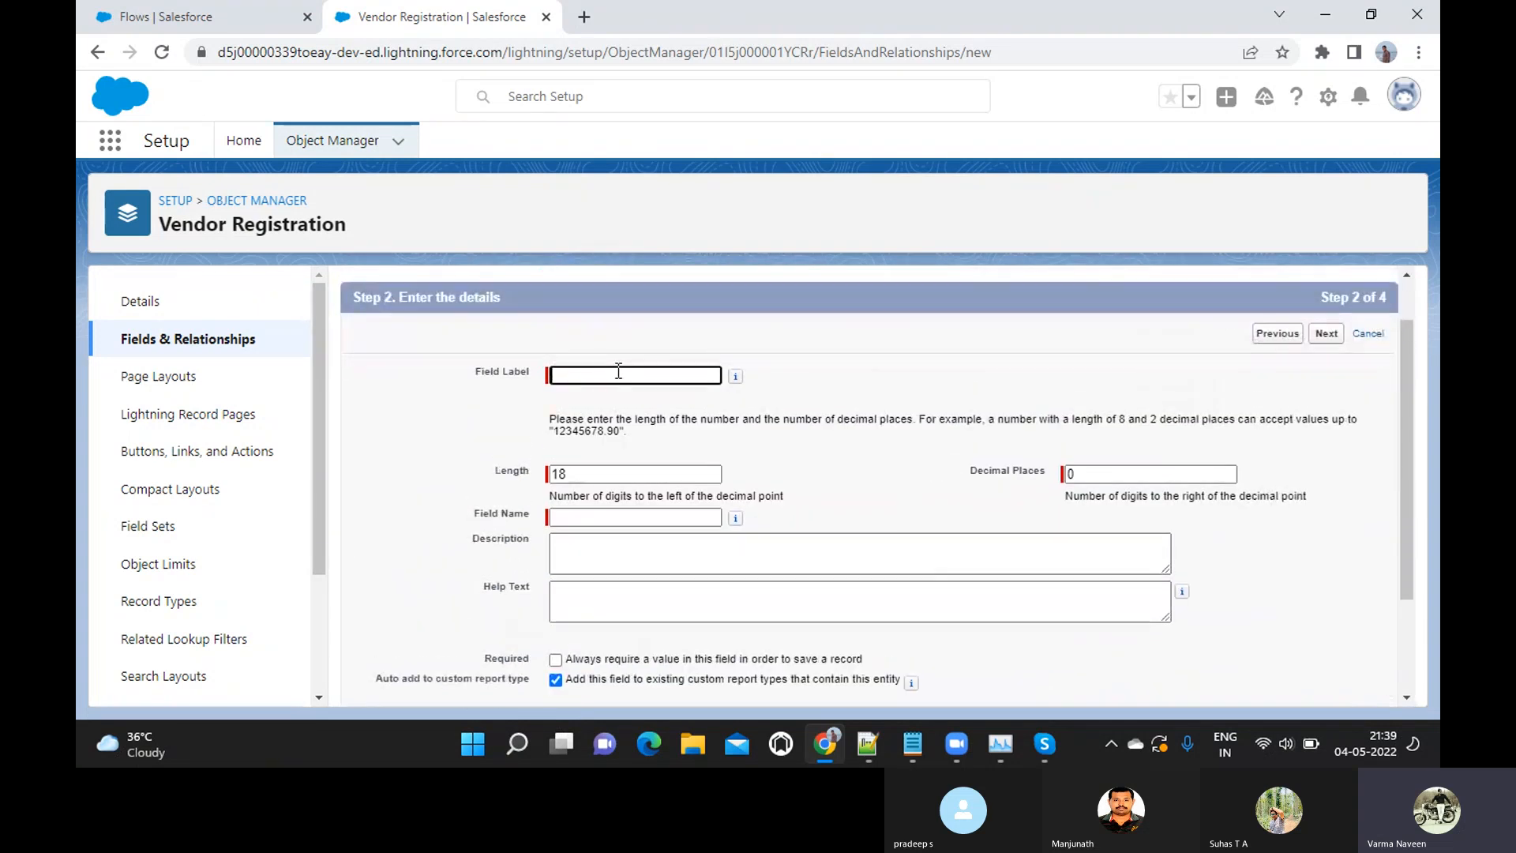
Check the field name in the notes and label the currency field Monthly Turnover Amount, with a matching field name
key(alt+Tab)
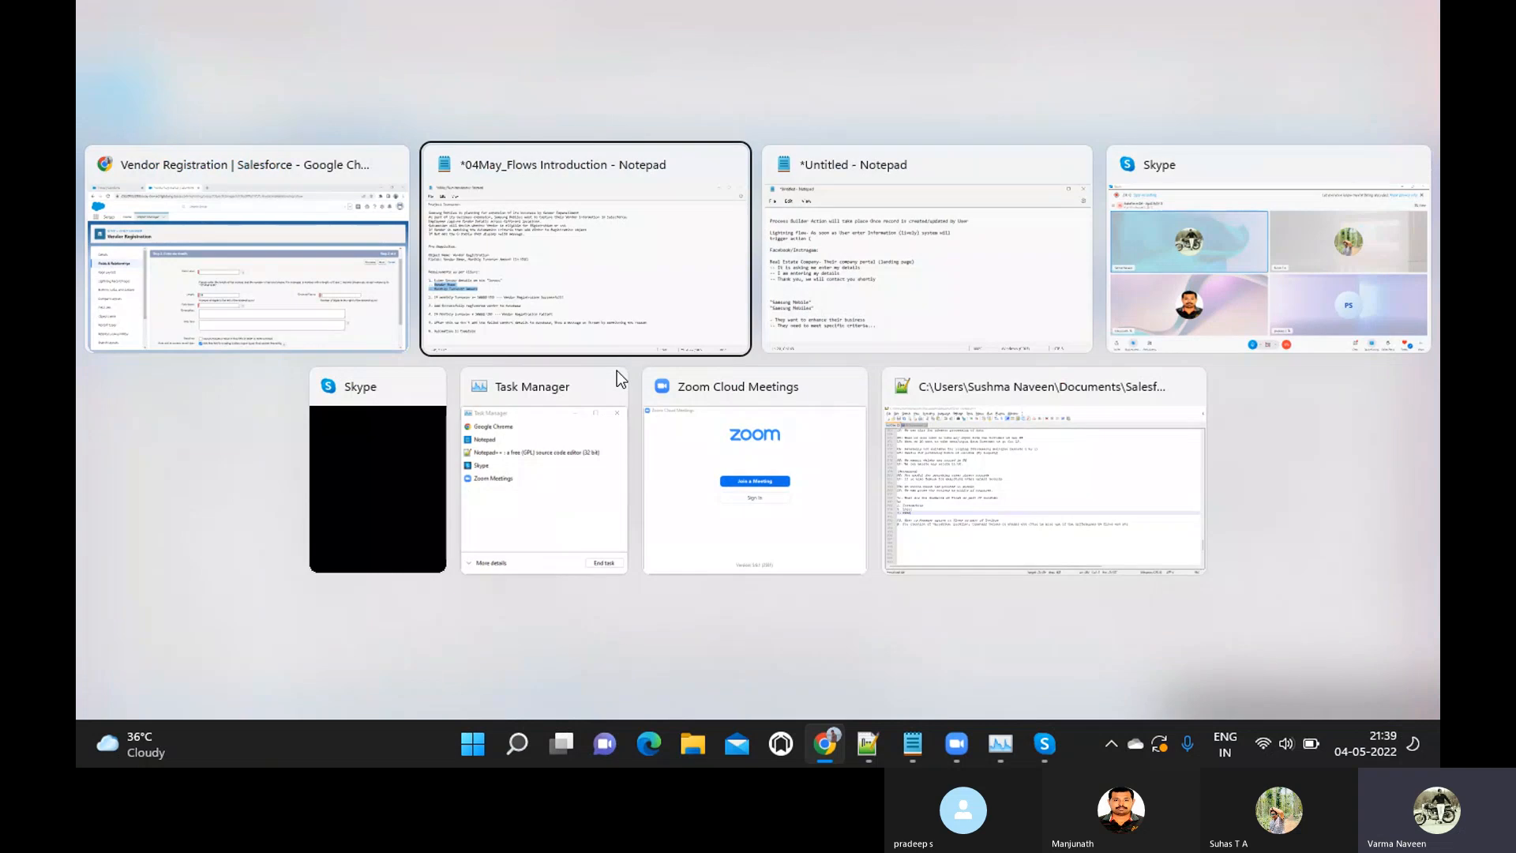
key(alt+Tab)
text(Monthl)
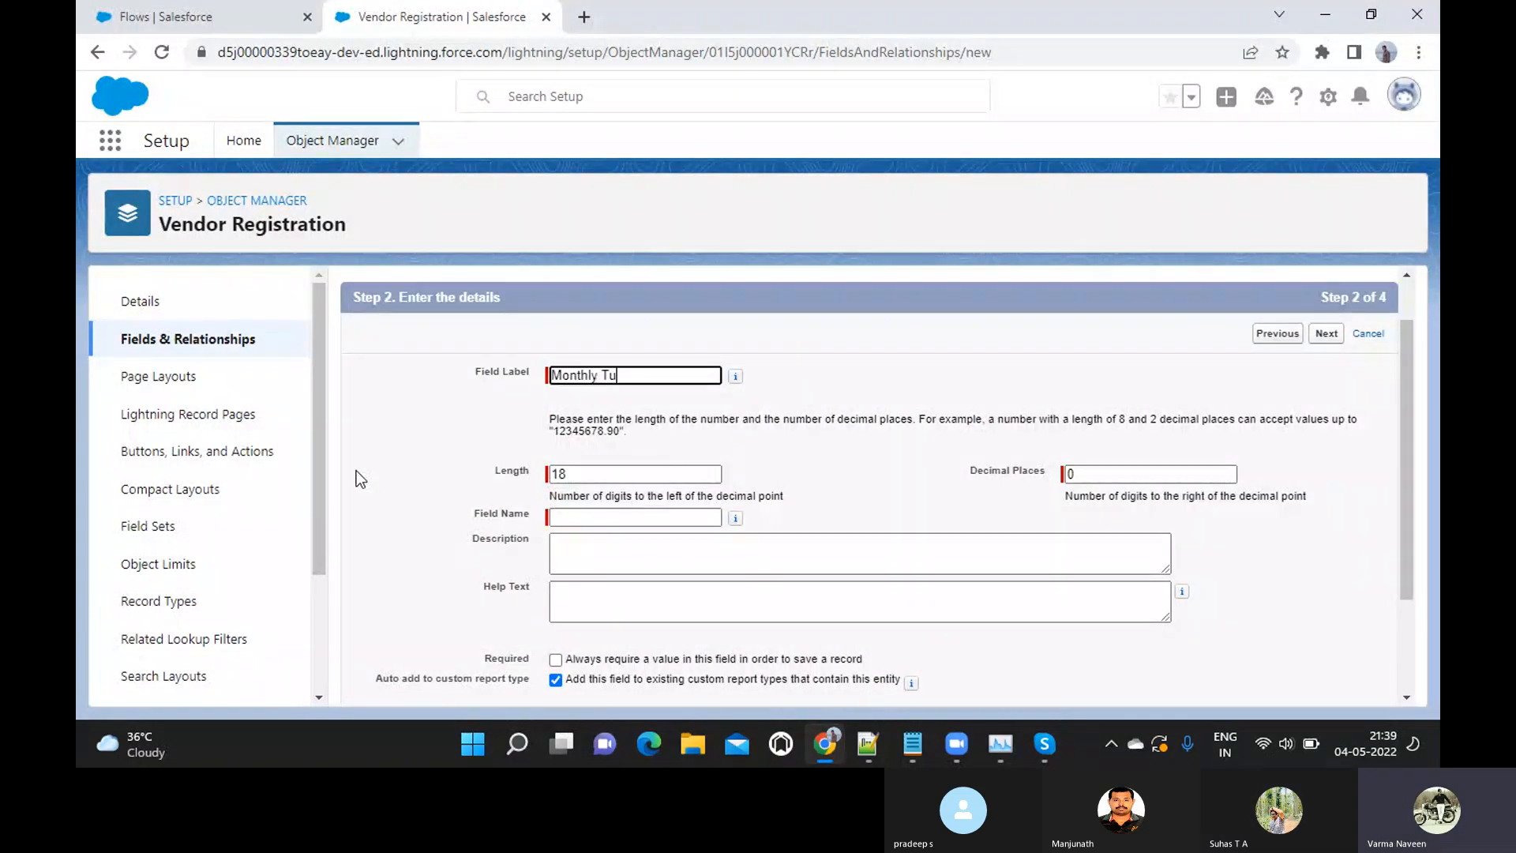
text(y Turnover )
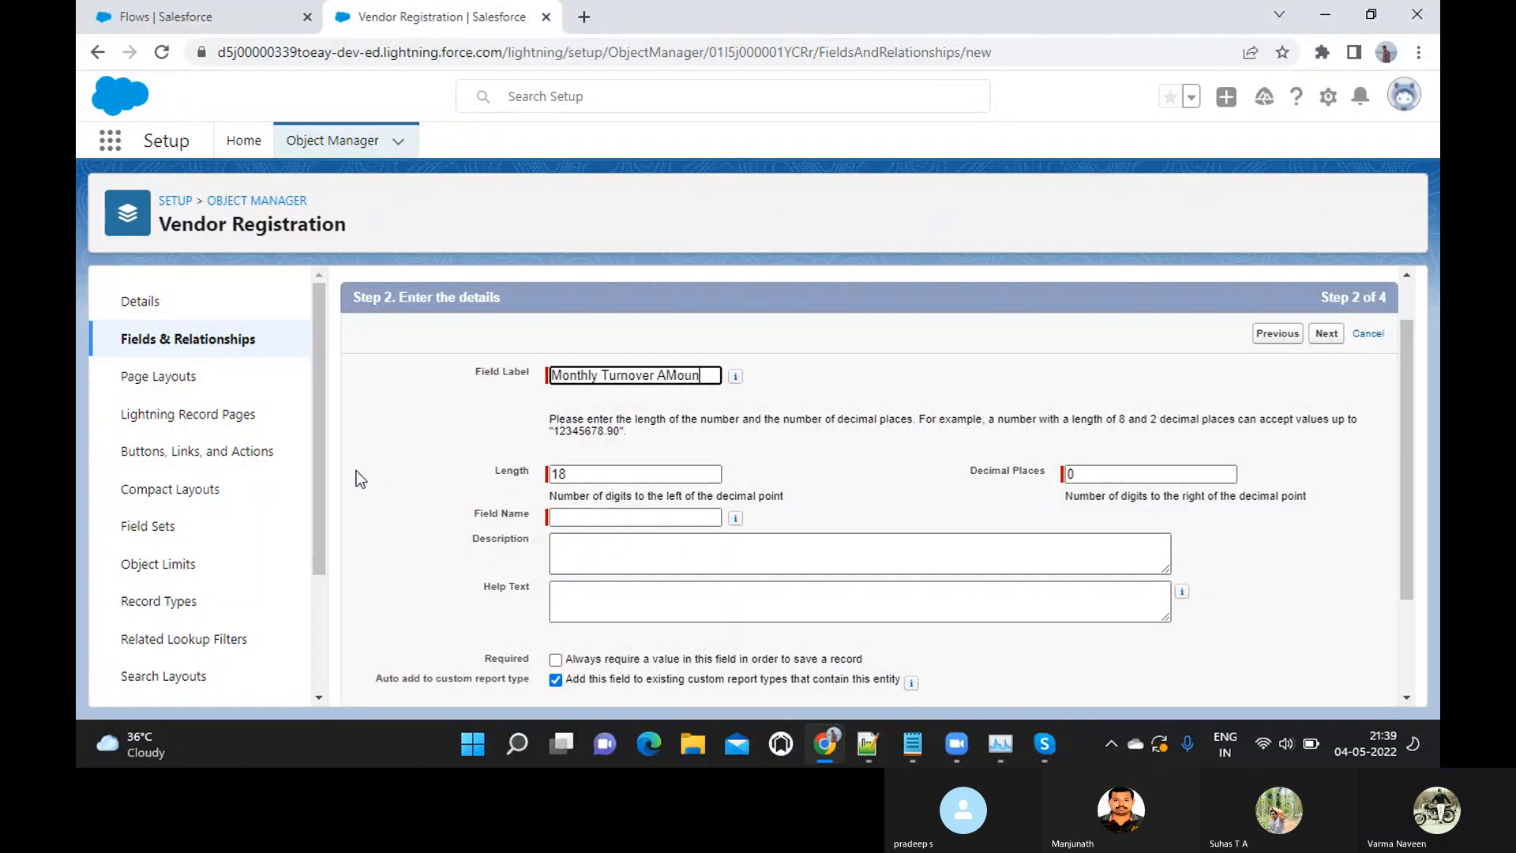
text(Amot)
text(nt)
key(Tab)
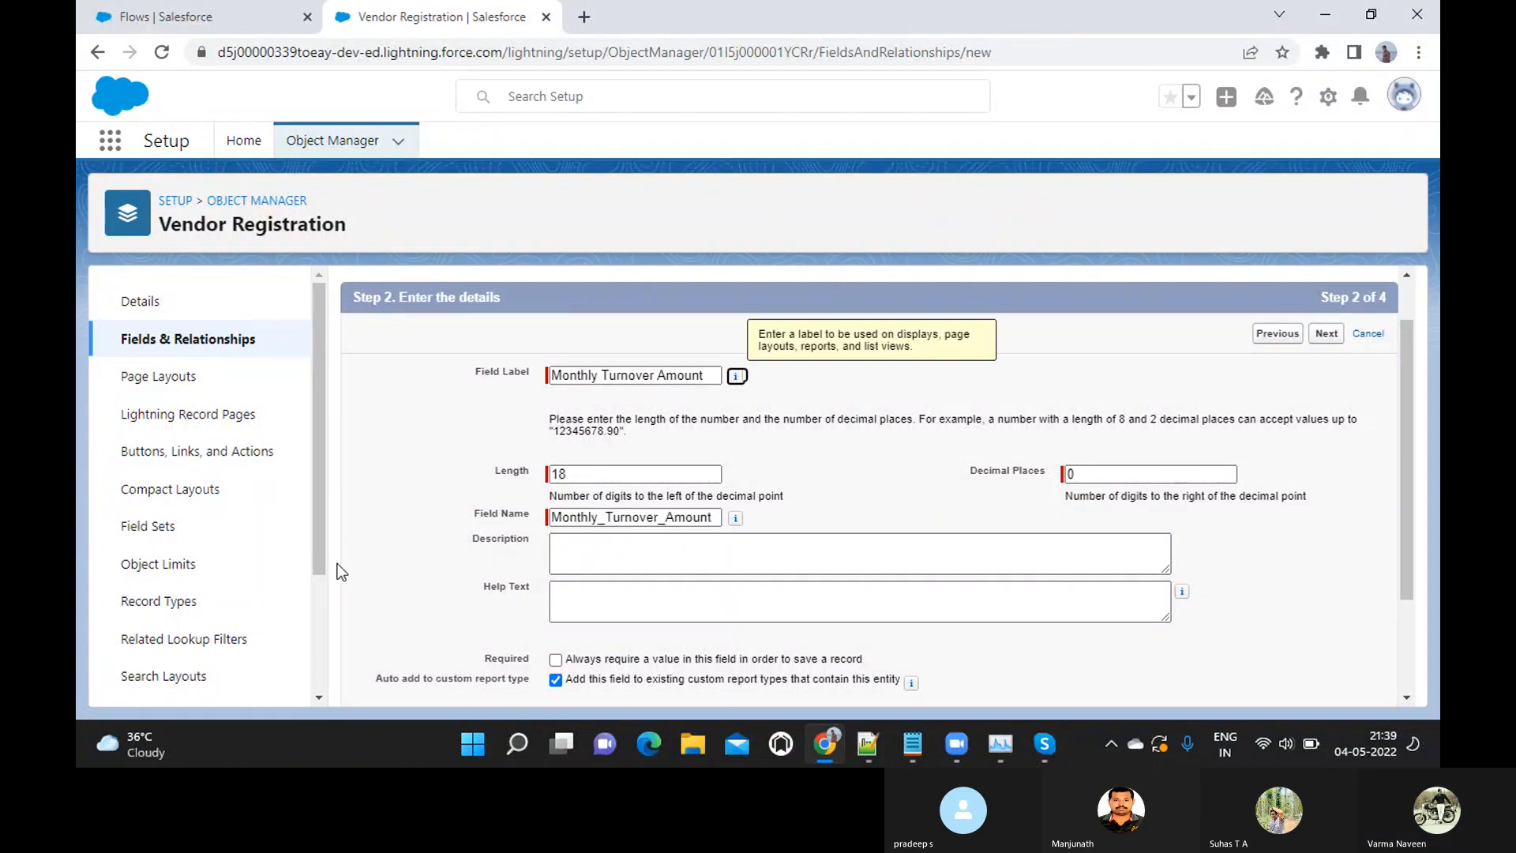
Set the Monthly Turnover Amount field's length to 10 digits
scroll(346, 579, down, 2)
click(582, 348)
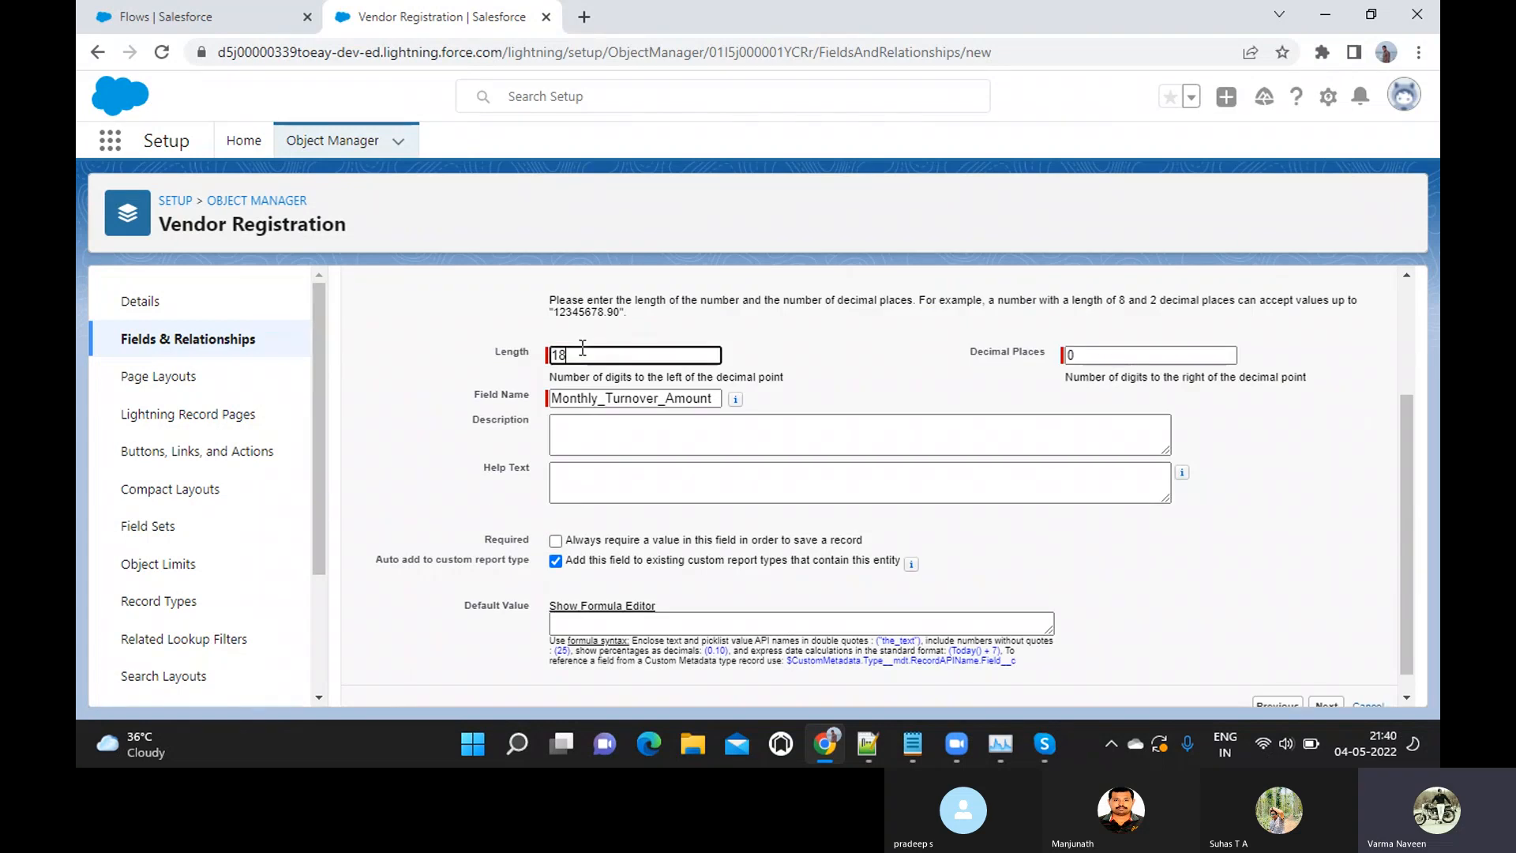
key(BackSpace)
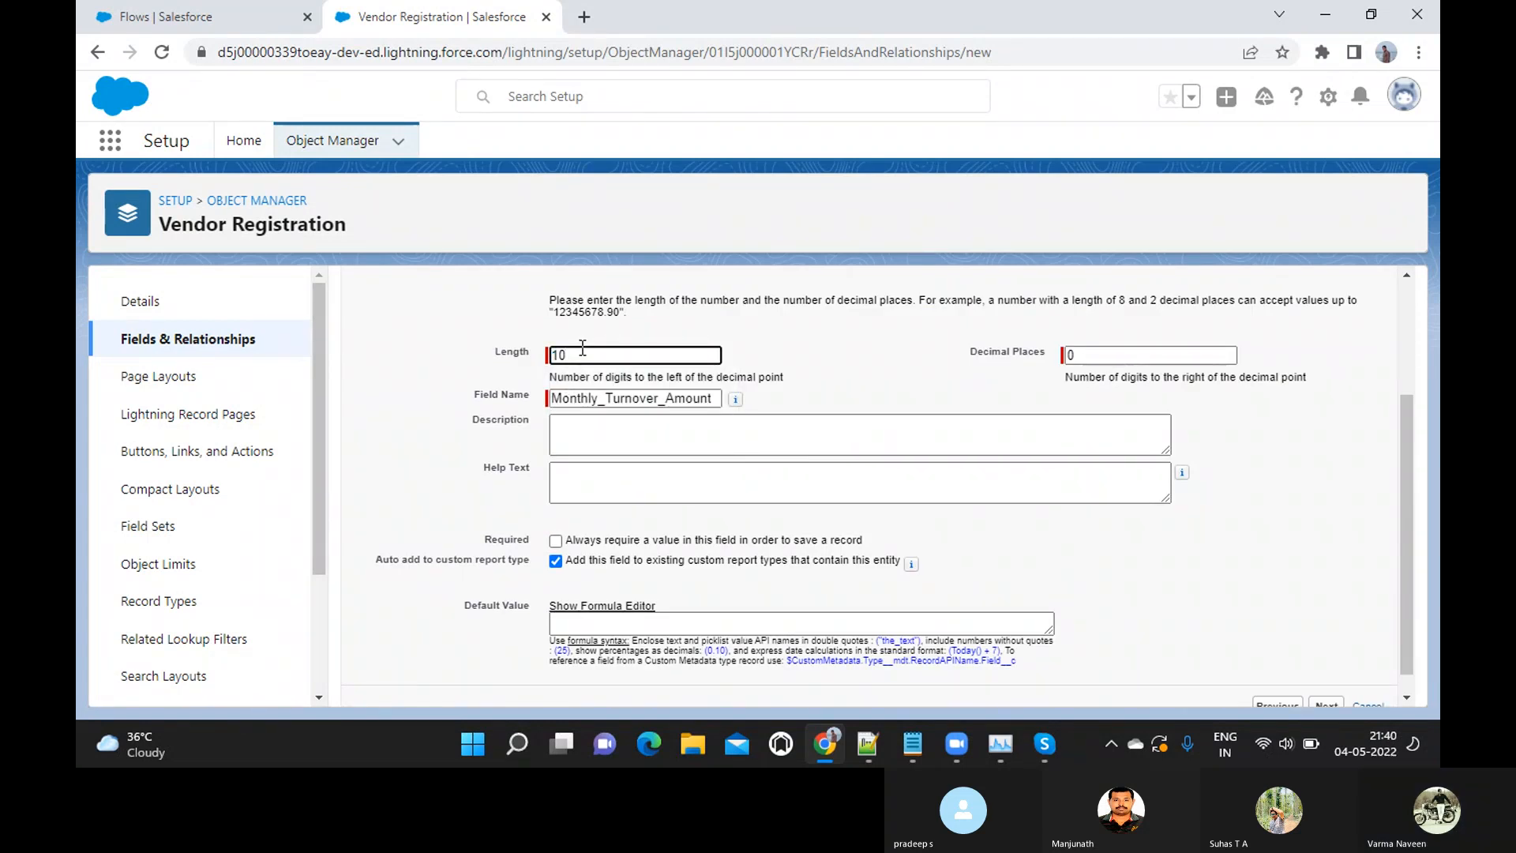
scroll(582, 348, down, 1)
text(0)
click(625, 403)
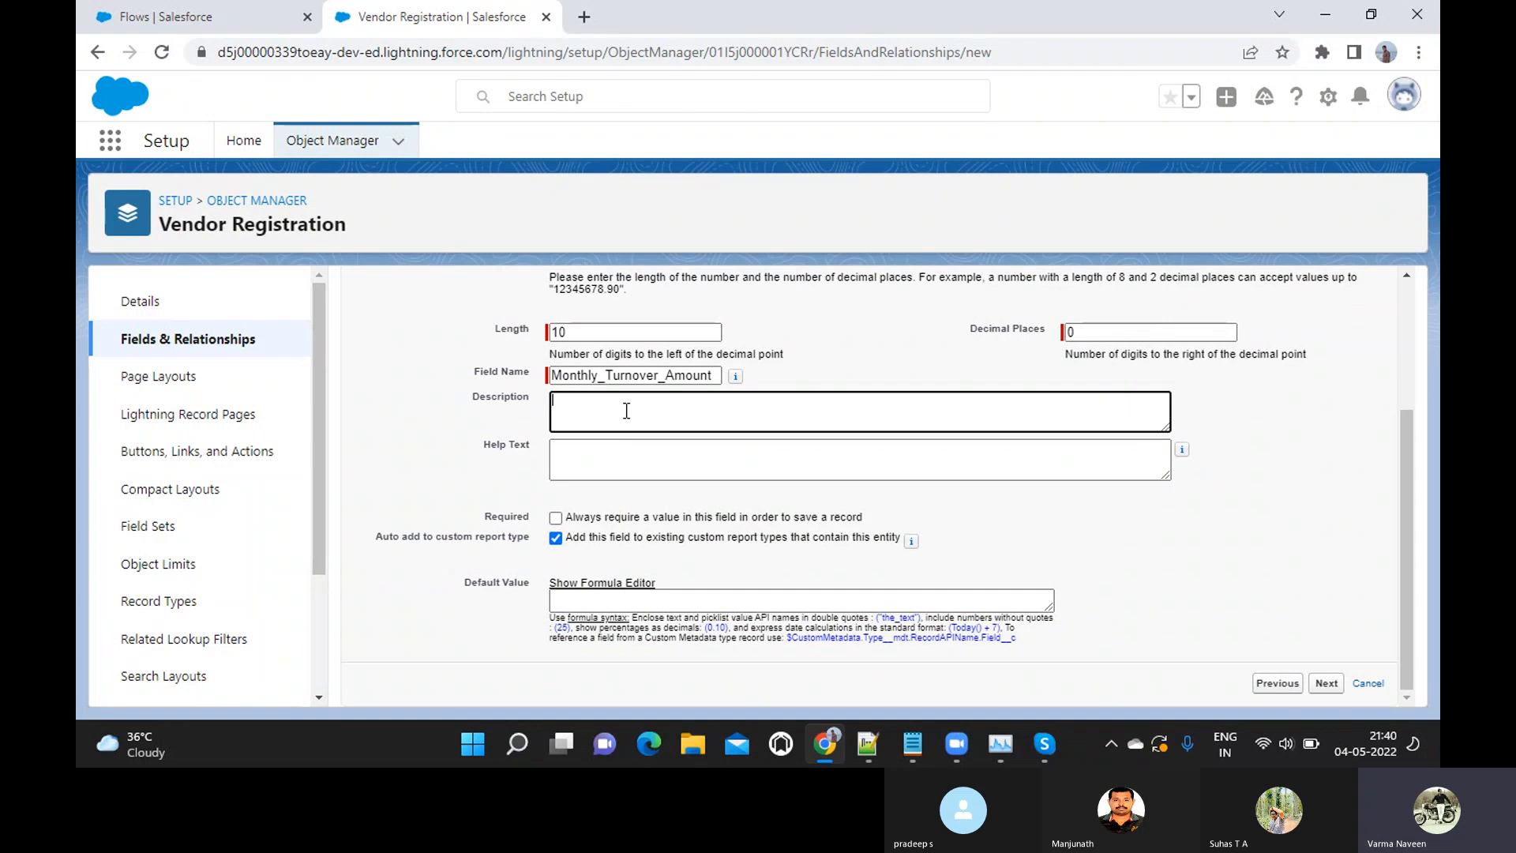
click(592, 332)
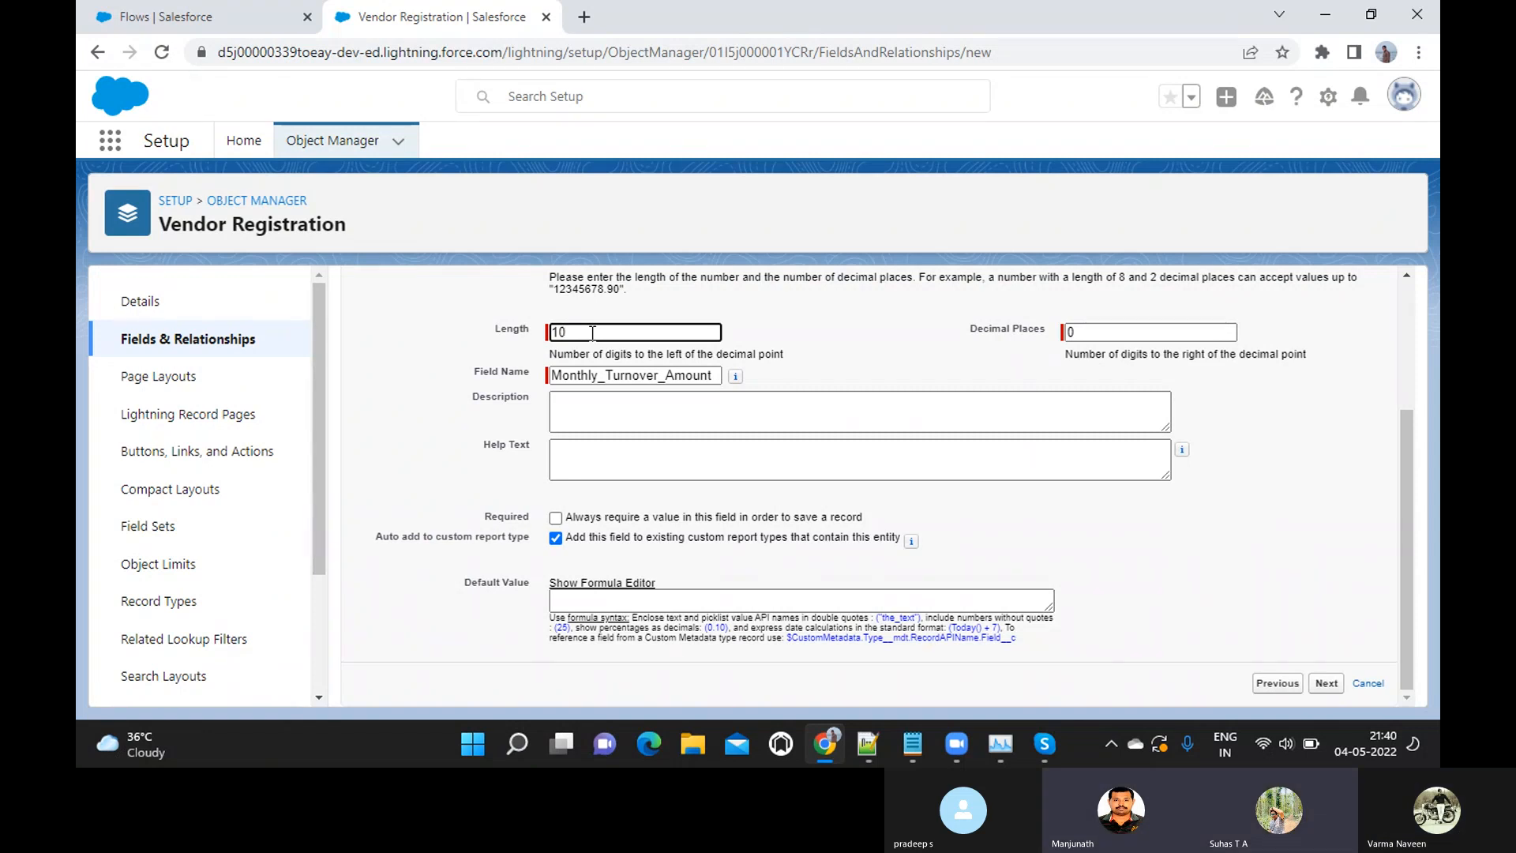
Make Monthly Turnover Amount always required, settle its length at 10 and continue to field-level security
click(558, 518)
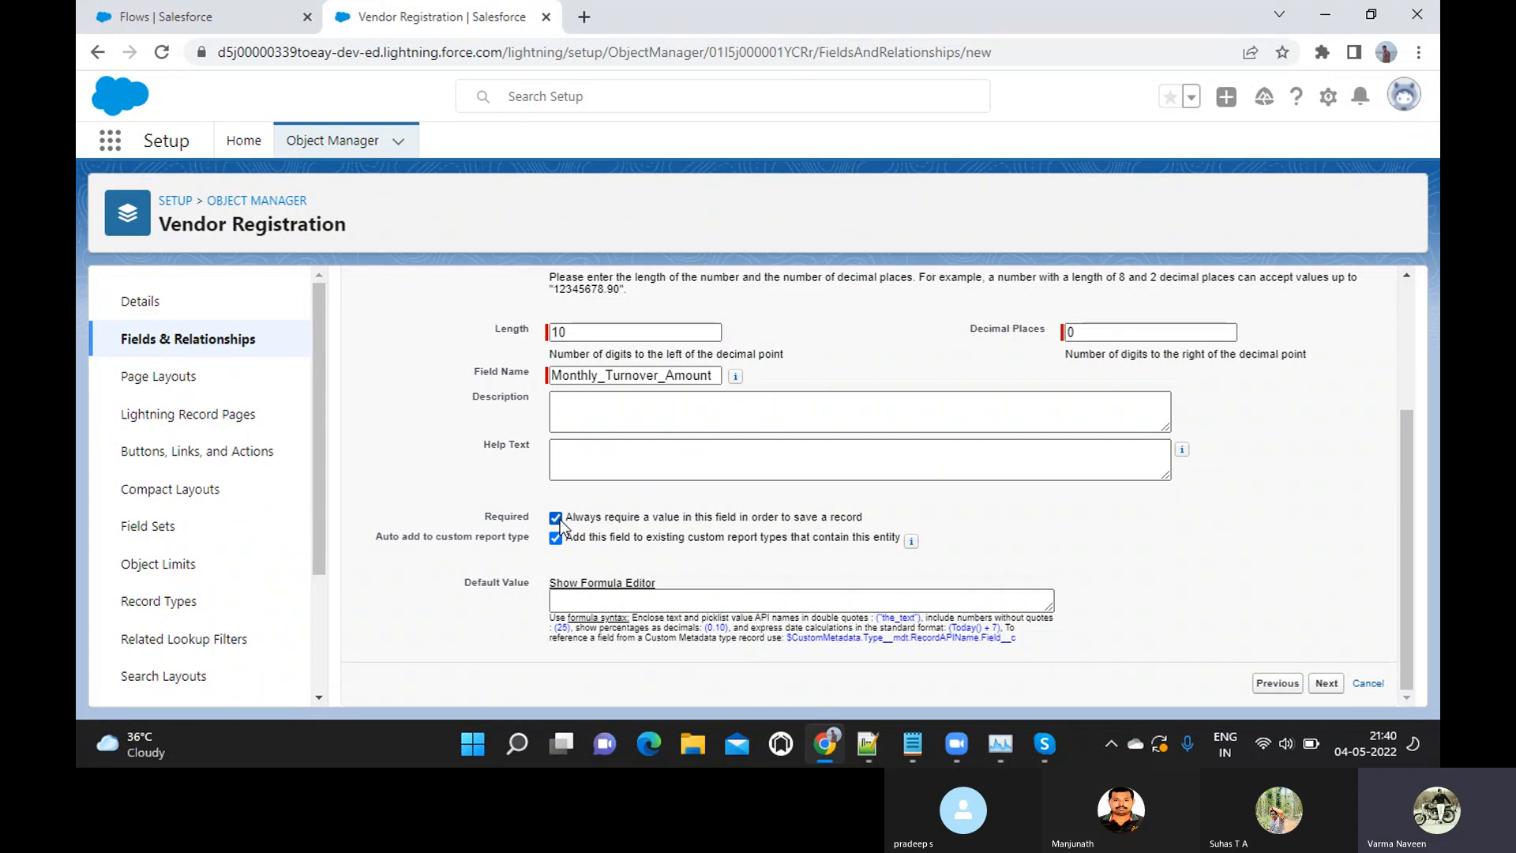
click(607, 330)
key(BackSpace)
text(8)
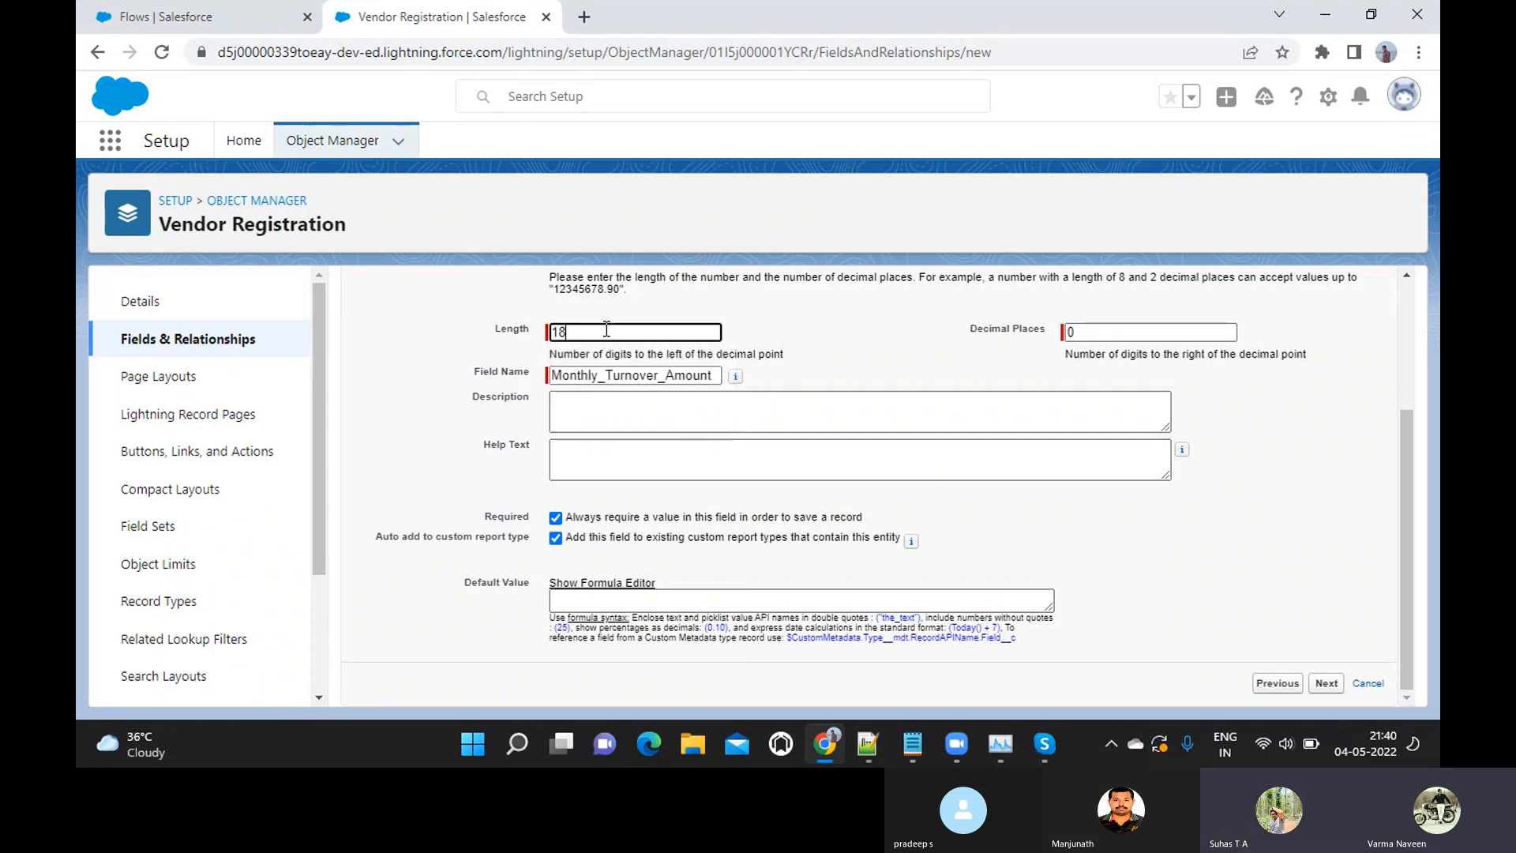
key(BackSpace)
text(0)
click(1330, 684)
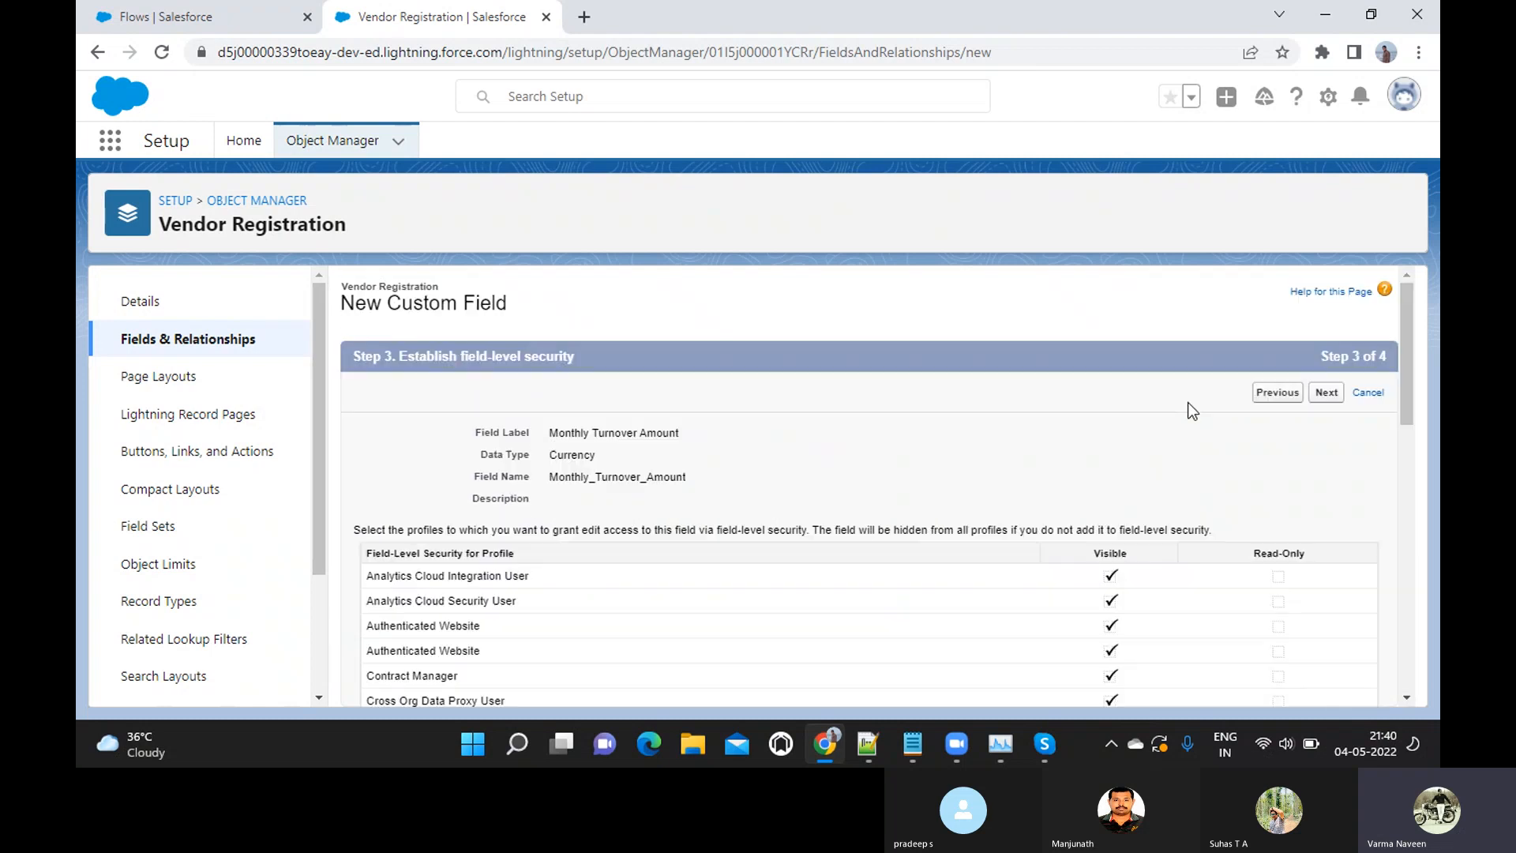
Keep the field visible to all profiles, include it in the Vendor Registration Layout and save it
scroll(1190, 409, down, 10)
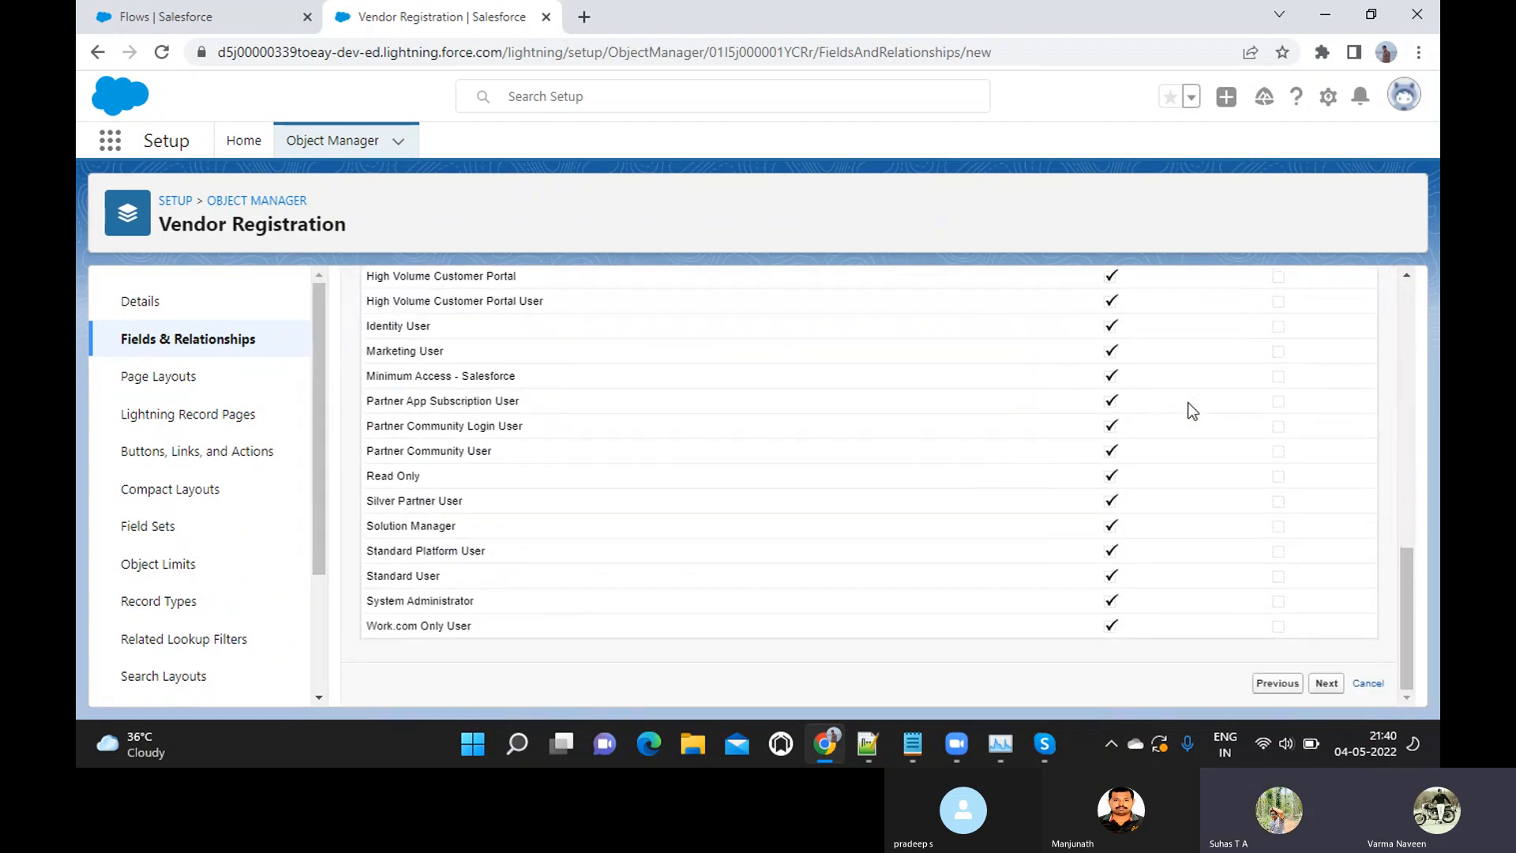
click(1325, 683)
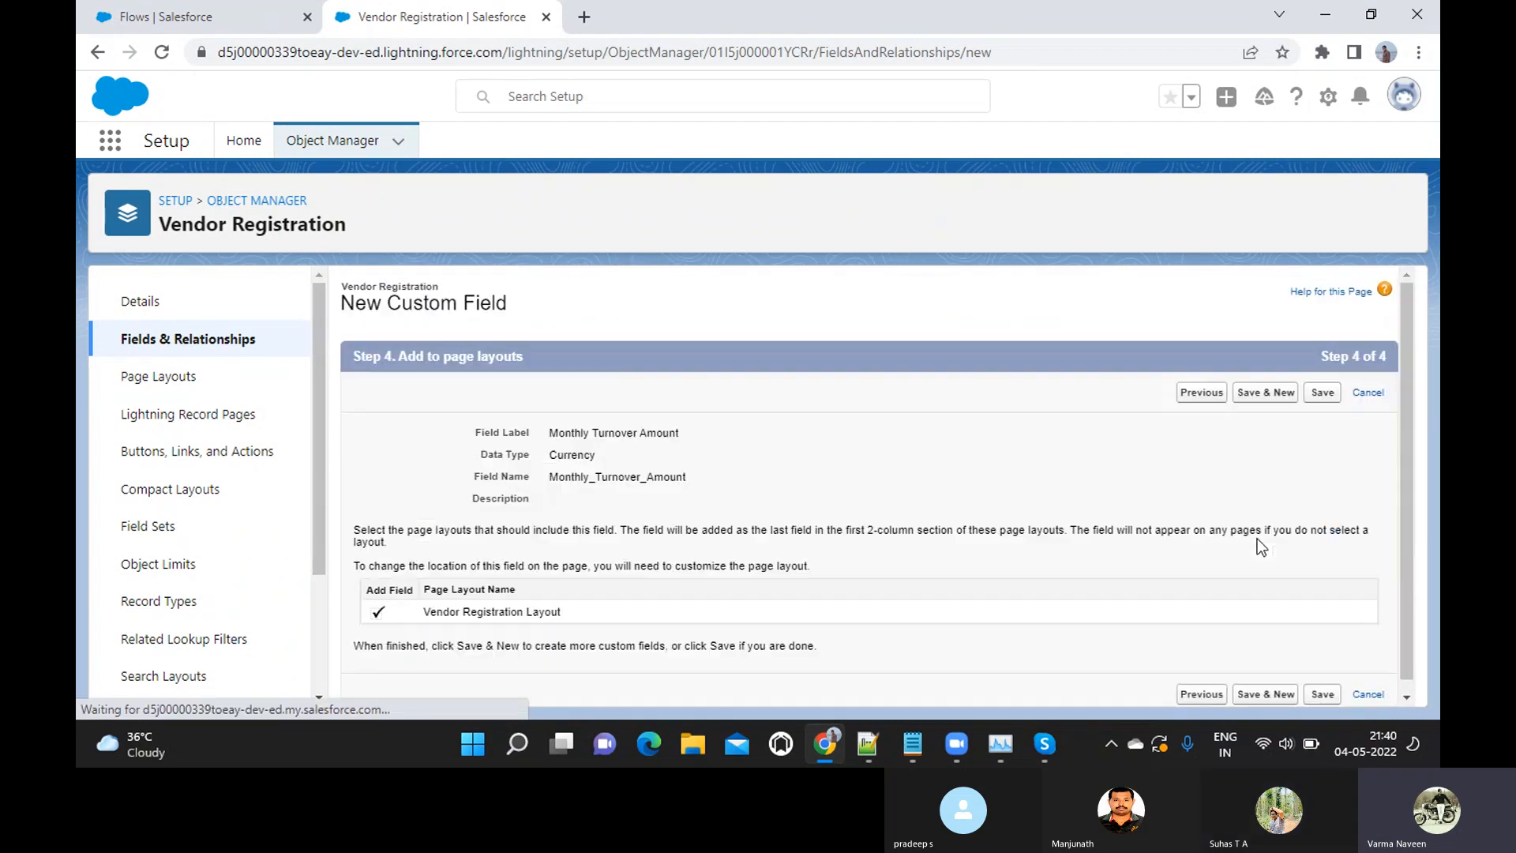
scroll(1257, 538, down, 1)
click(1319, 382)
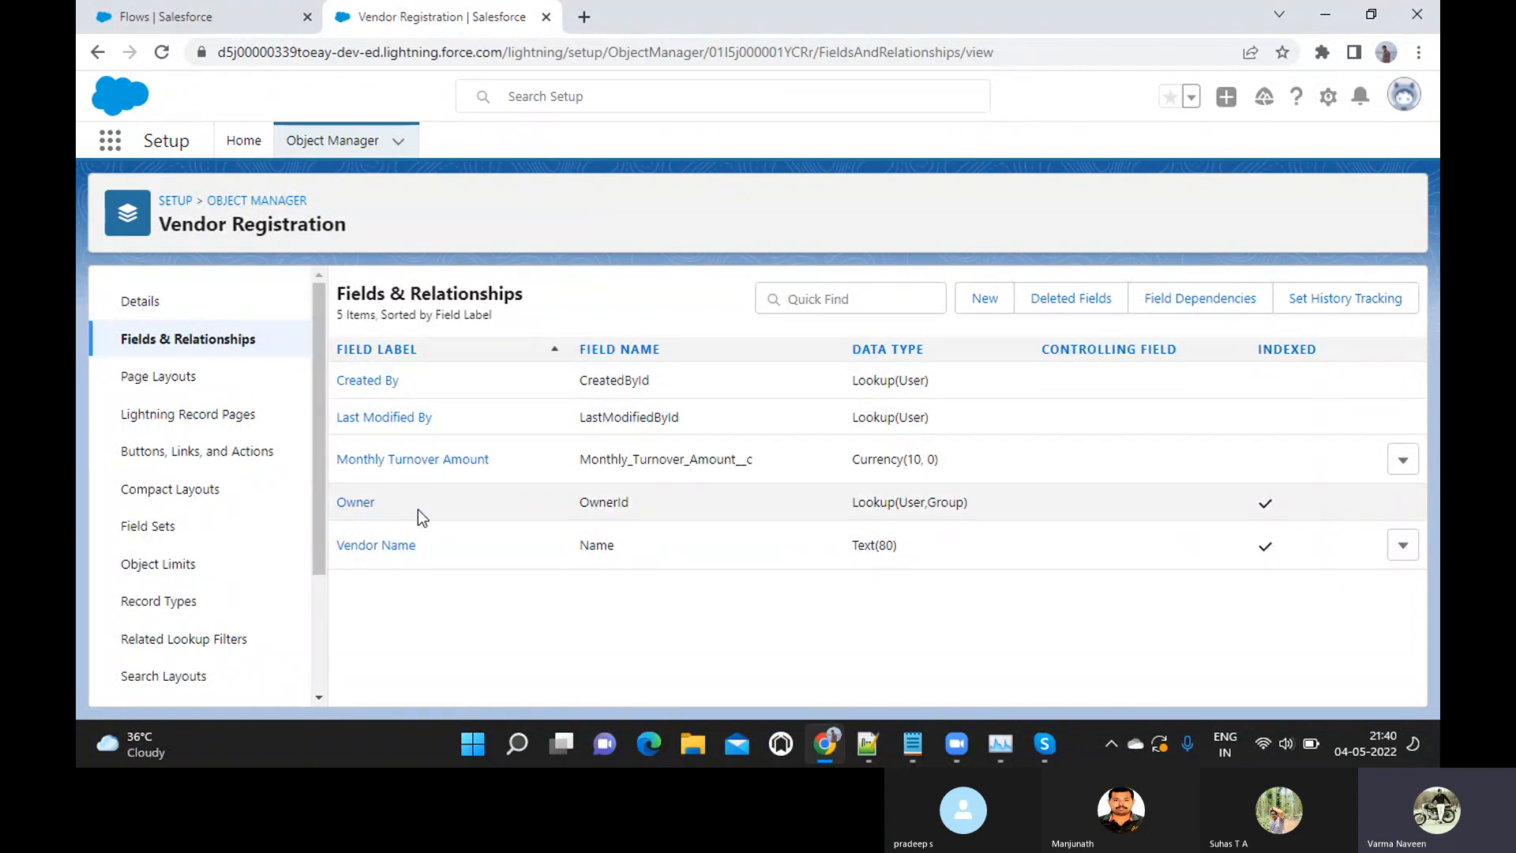
Inspect the Vendor Name field's details and review the object and field prerequisites and client requirements in the Notepad notes
click(379, 548)
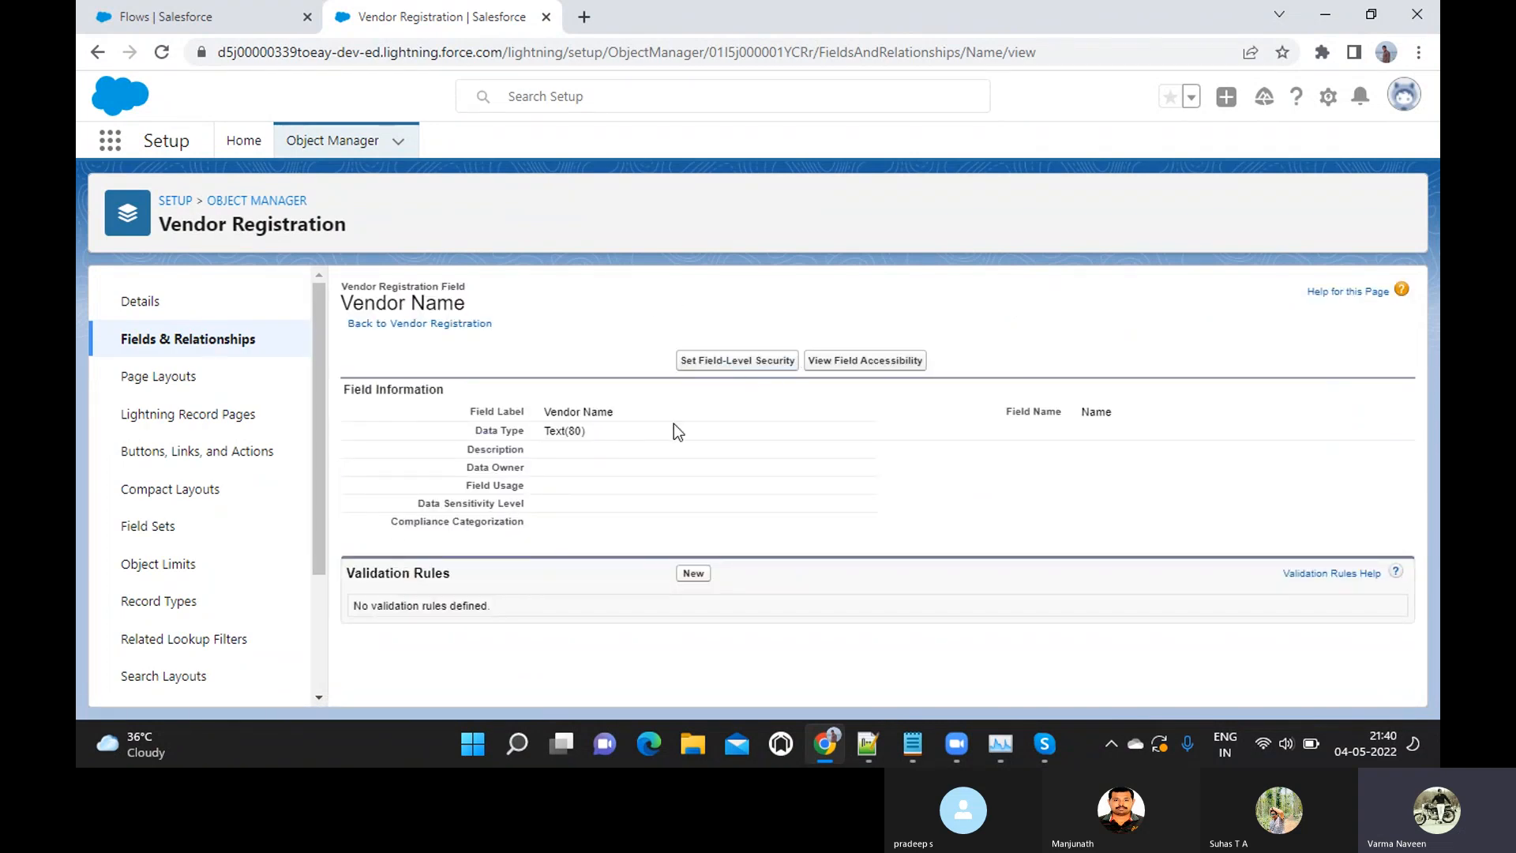
click(185, 339)
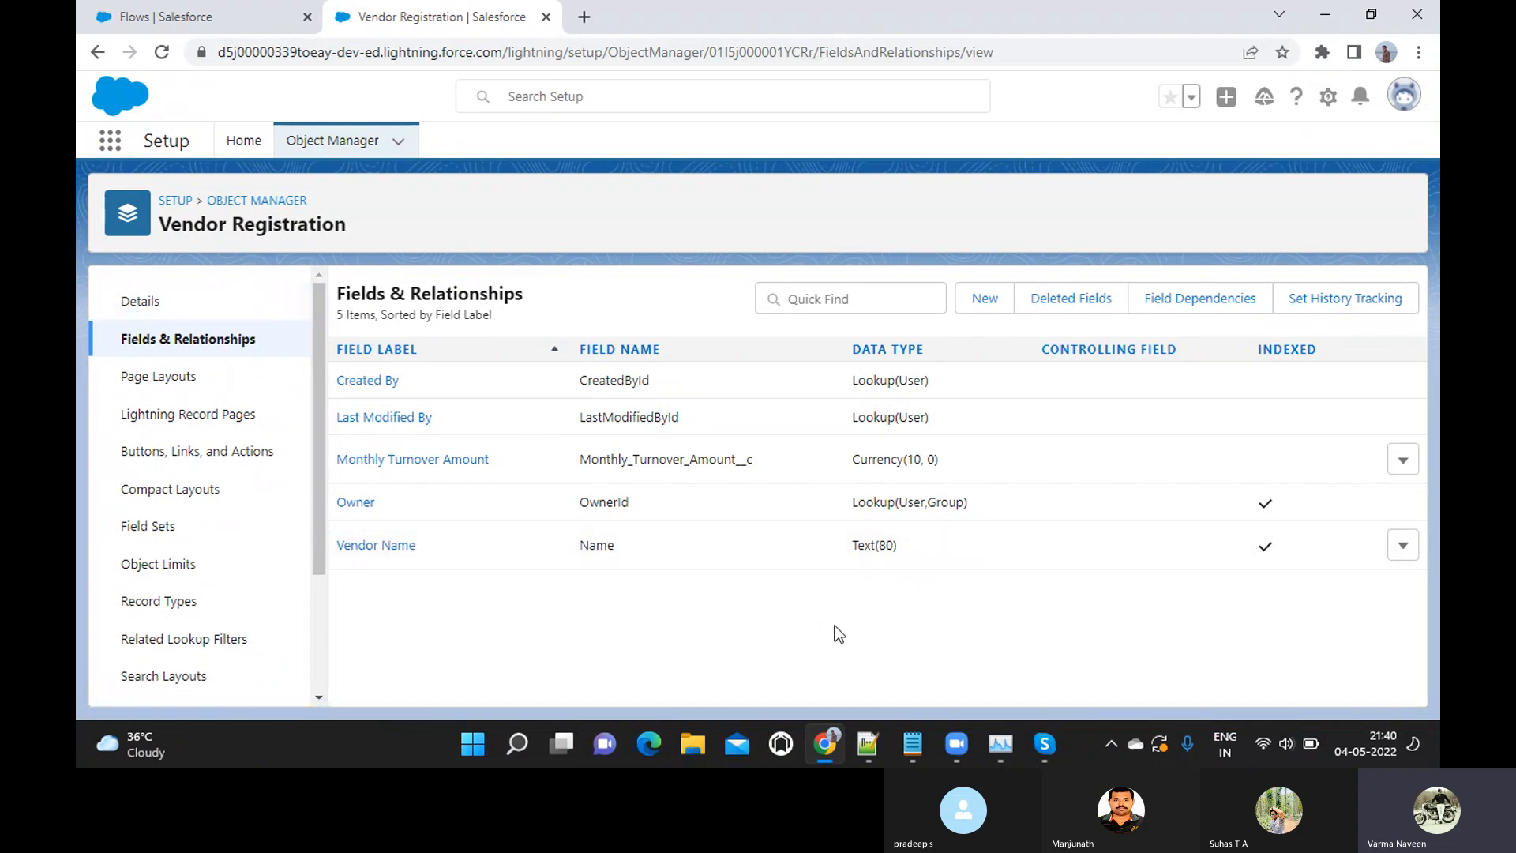
key(alt+Tab)
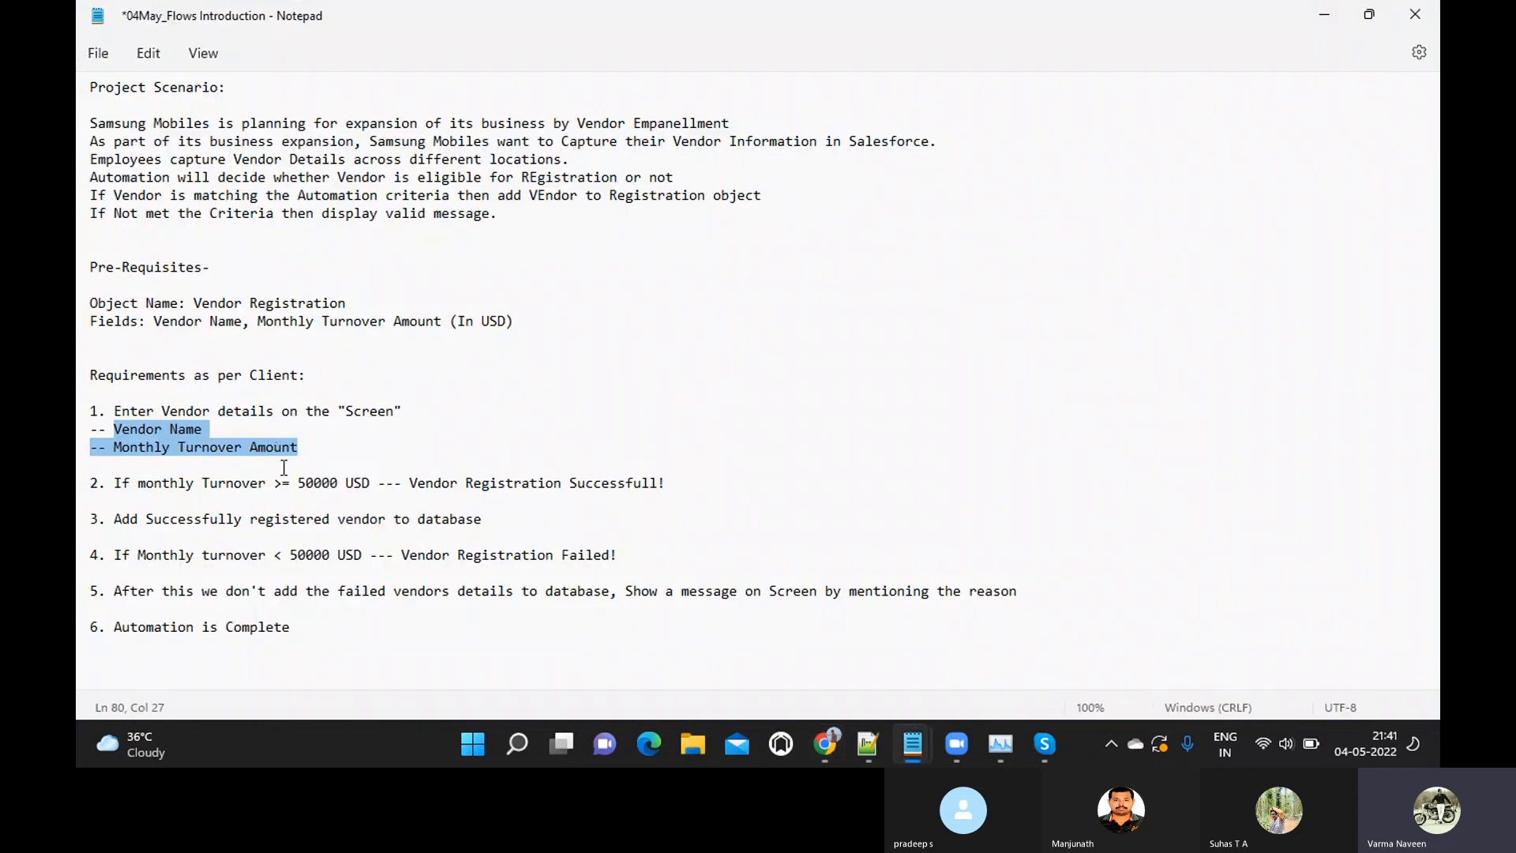
click(347, 458)
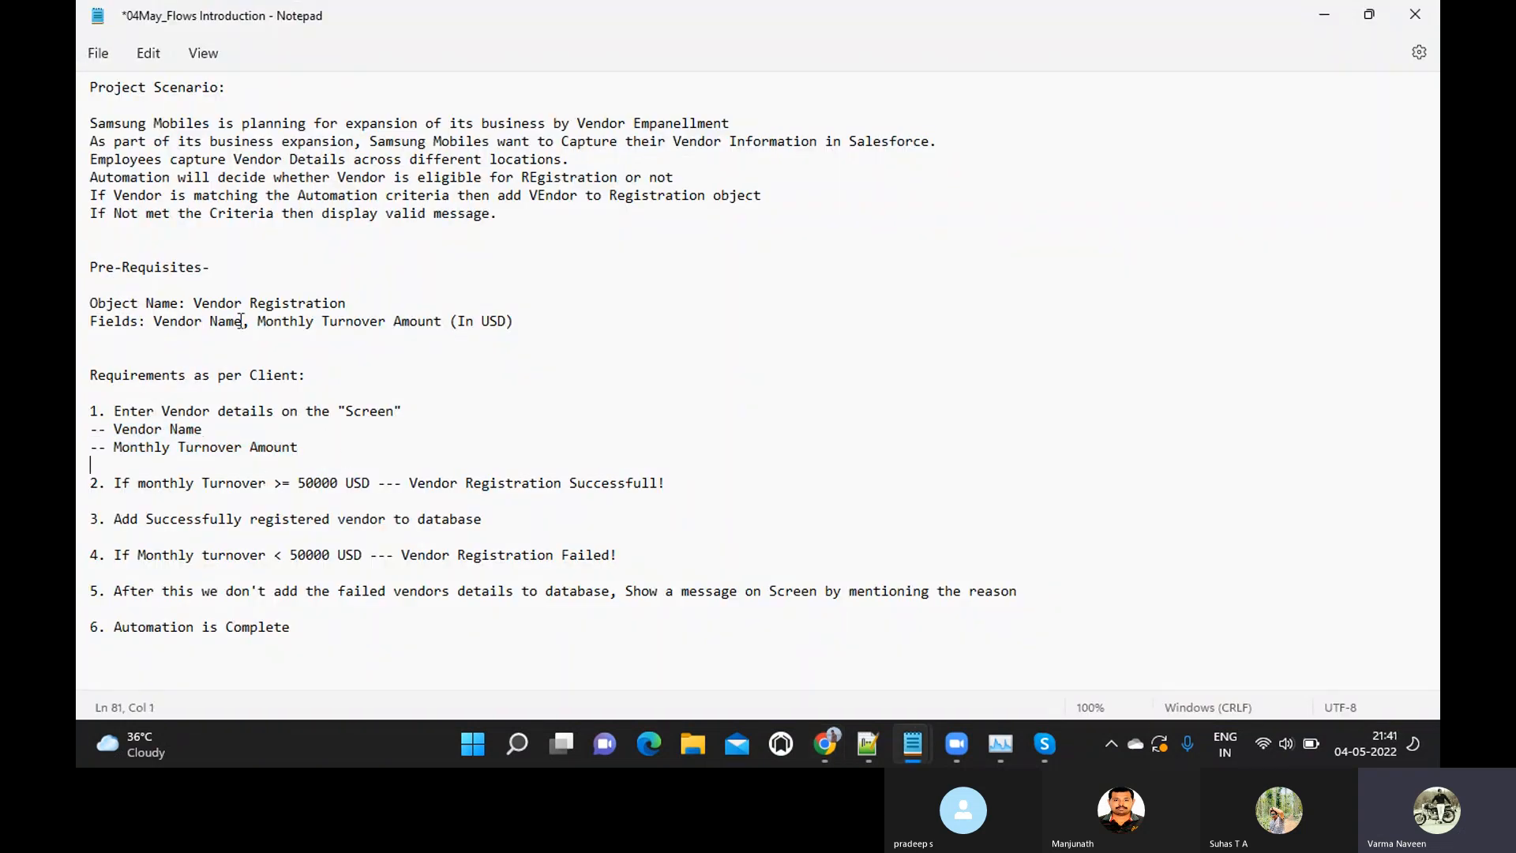
click(85, 289)
drag(459, 333, 534, 319)
scroll(427, 434, down, 1)
scroll(427, 433, down, 1)
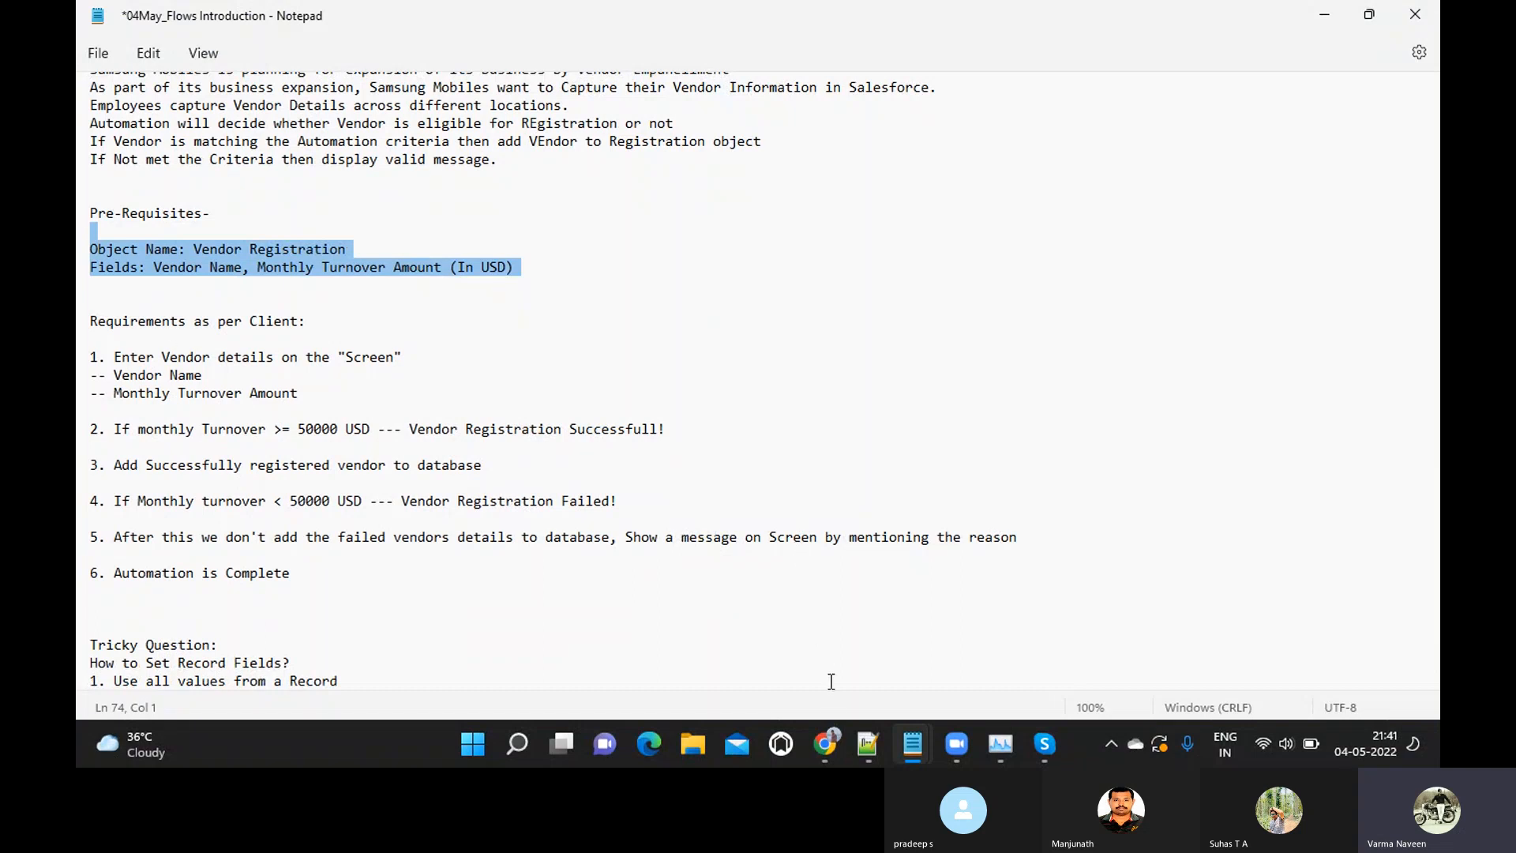
Return to Salesforce in Chrome, search Setup for flows and open the Flows page under Process Automation
mouse_move(829, 742)
click(805, 624)
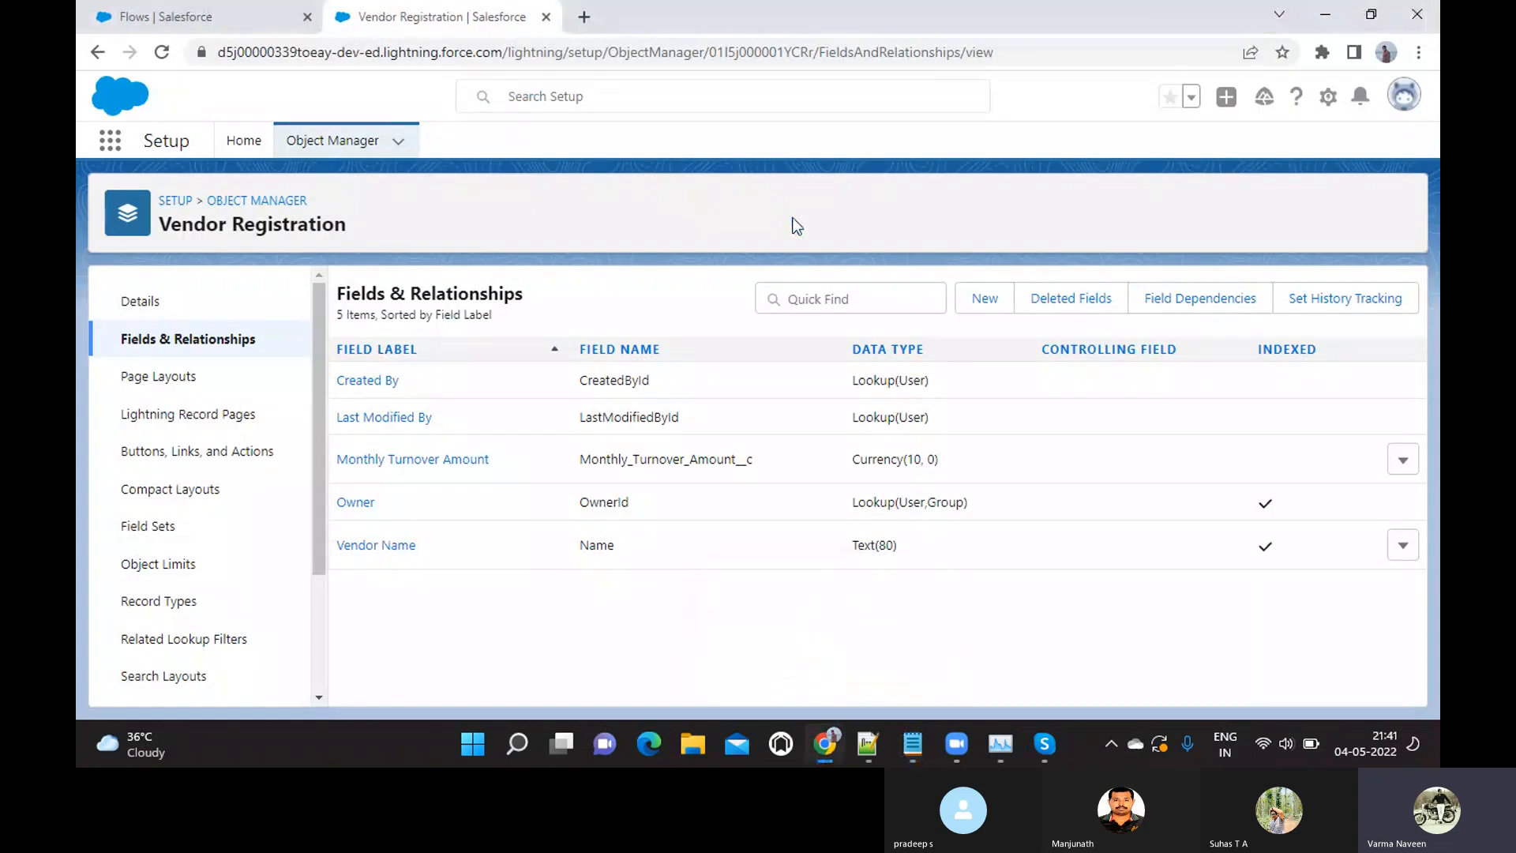
click(244, 142)
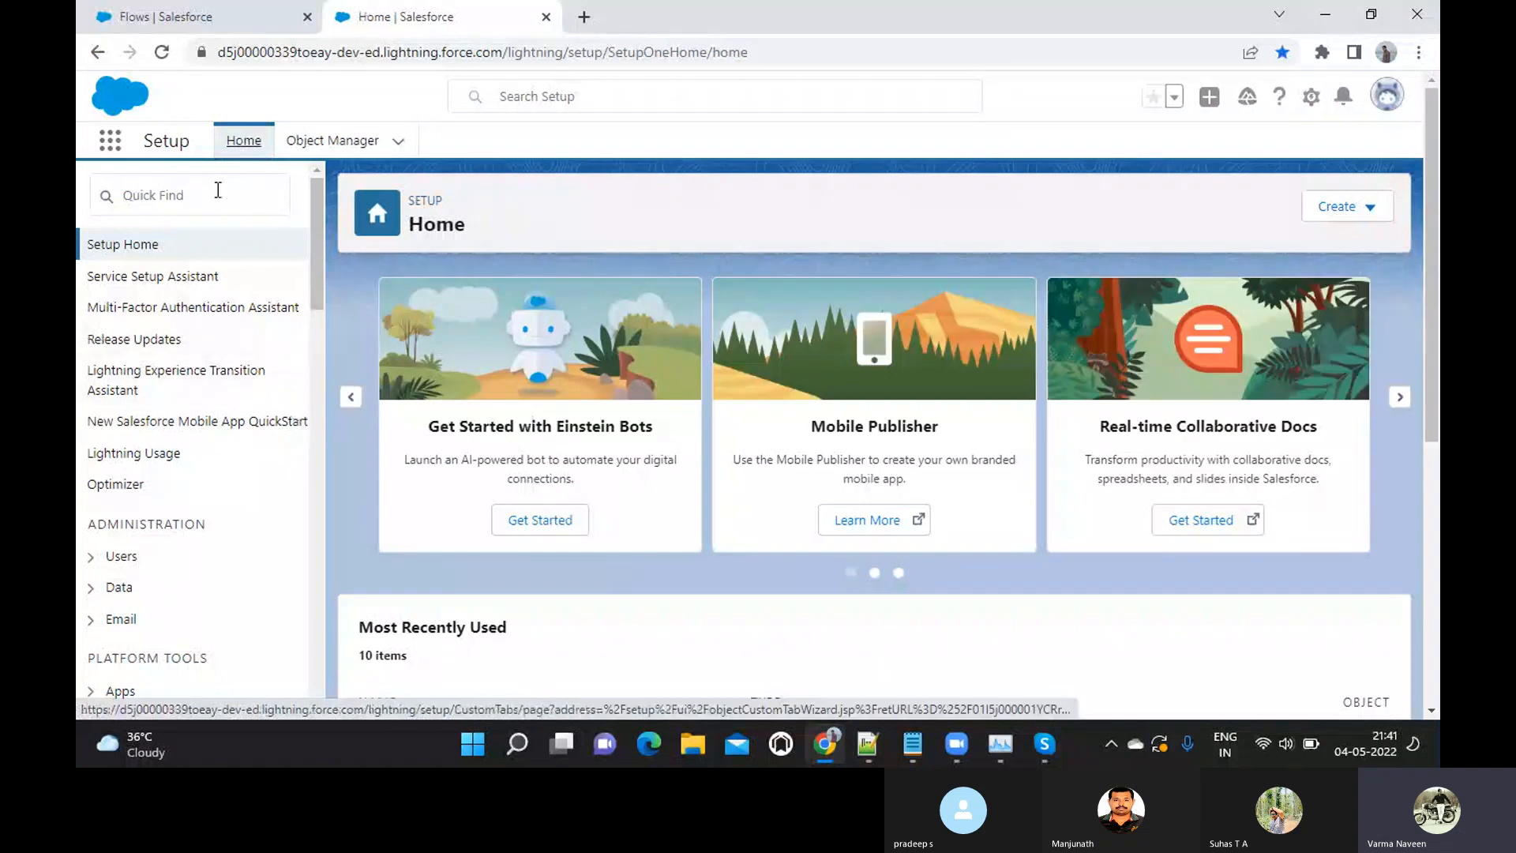
click(214, 198)
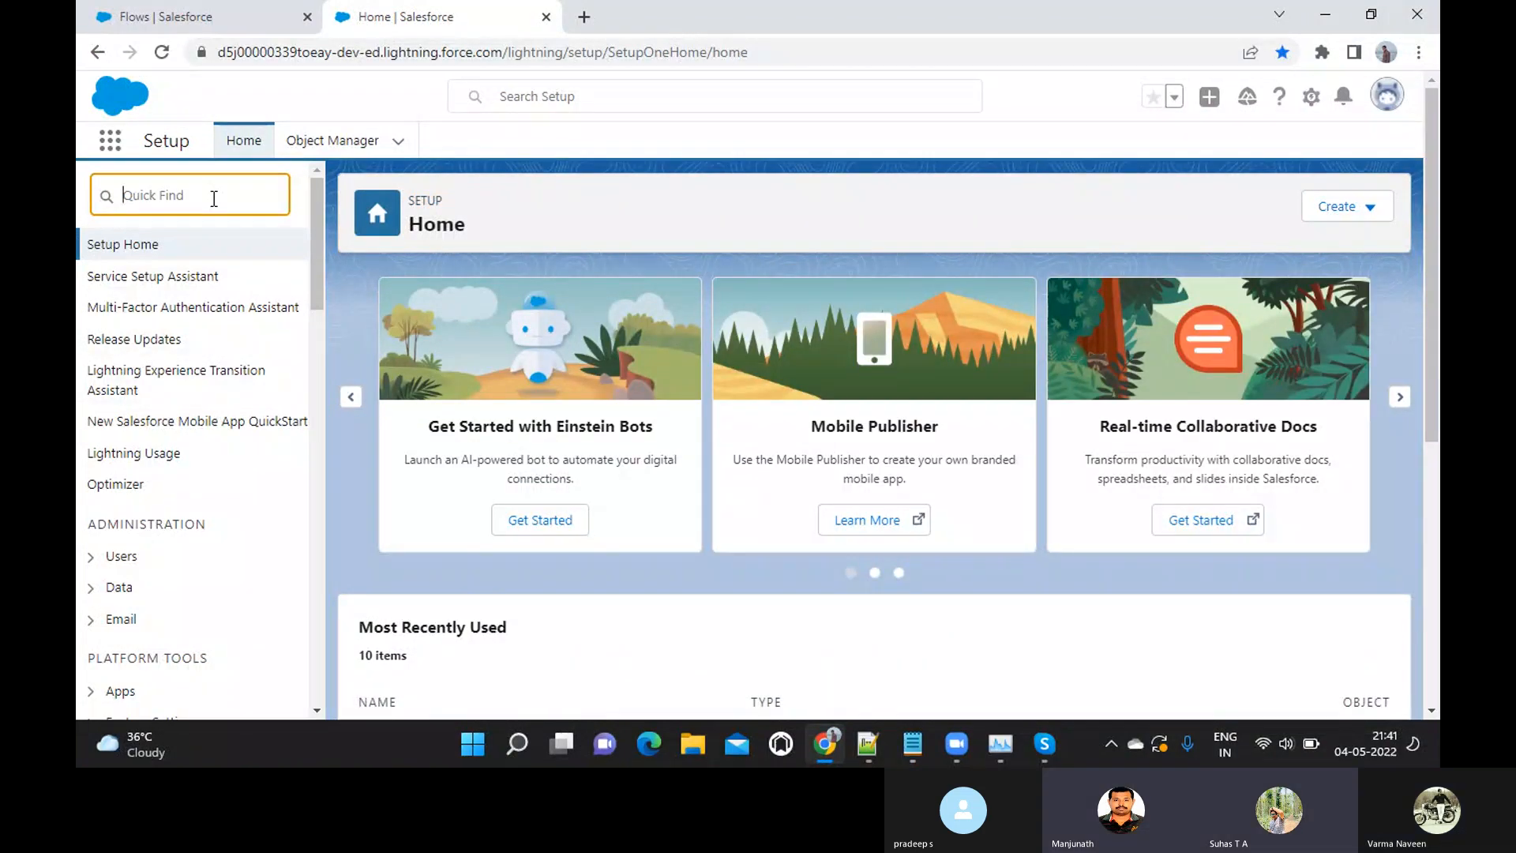
text(fl)
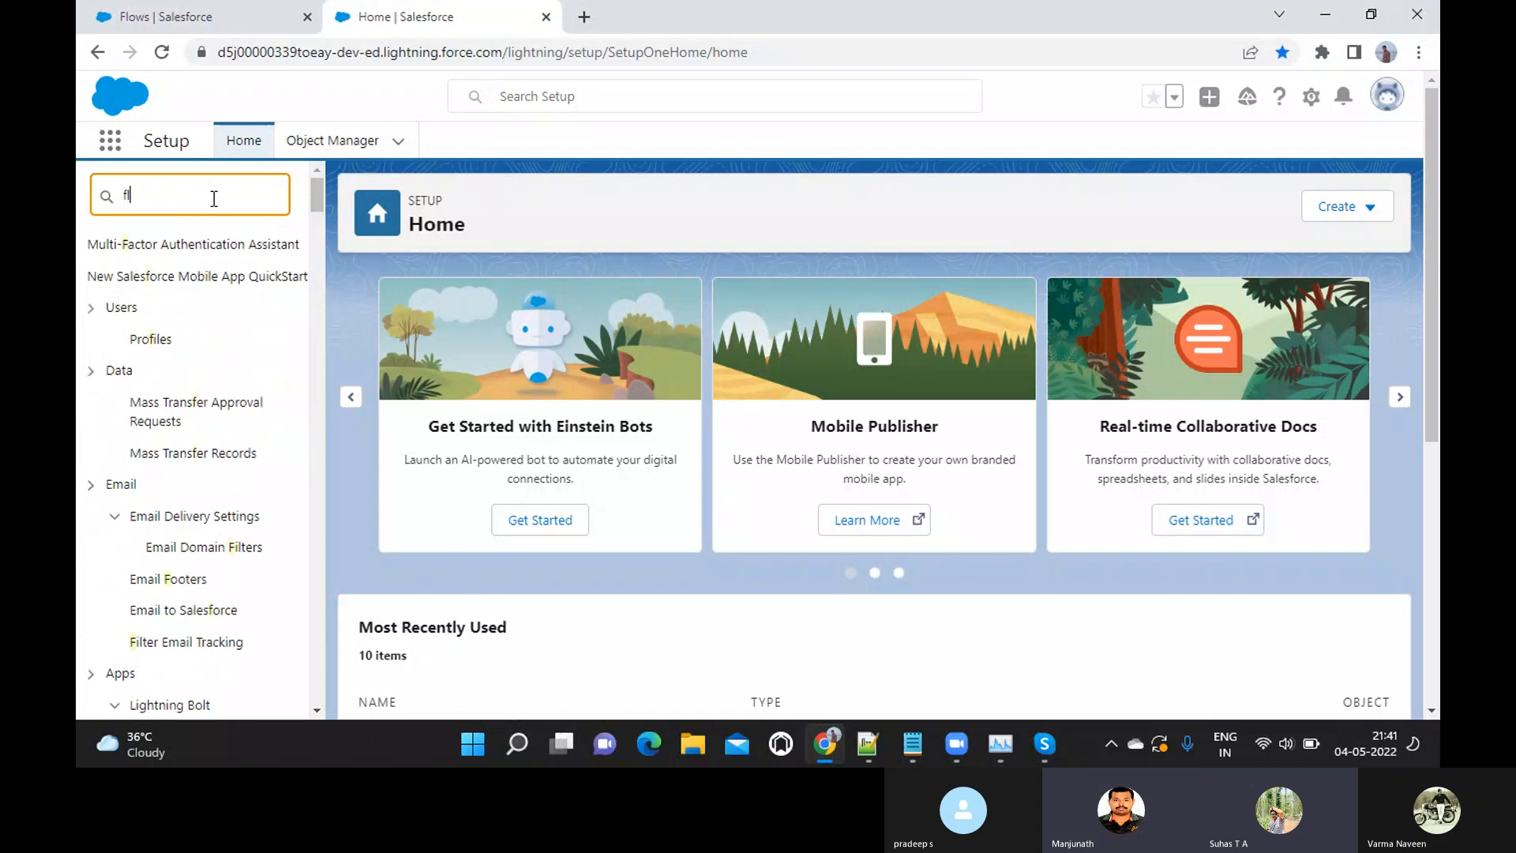
text(o)
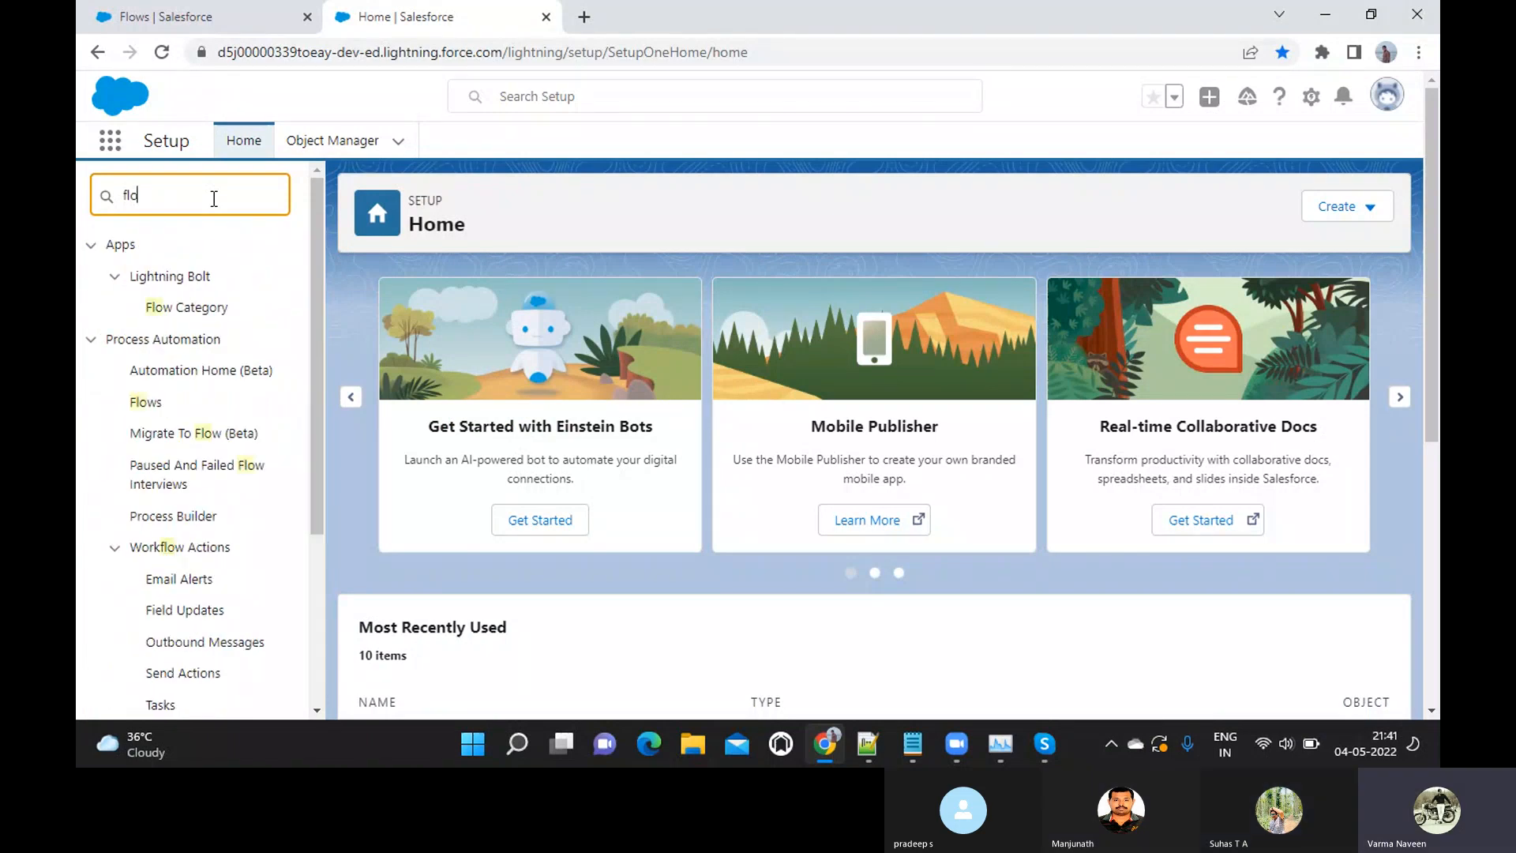
text(ws)
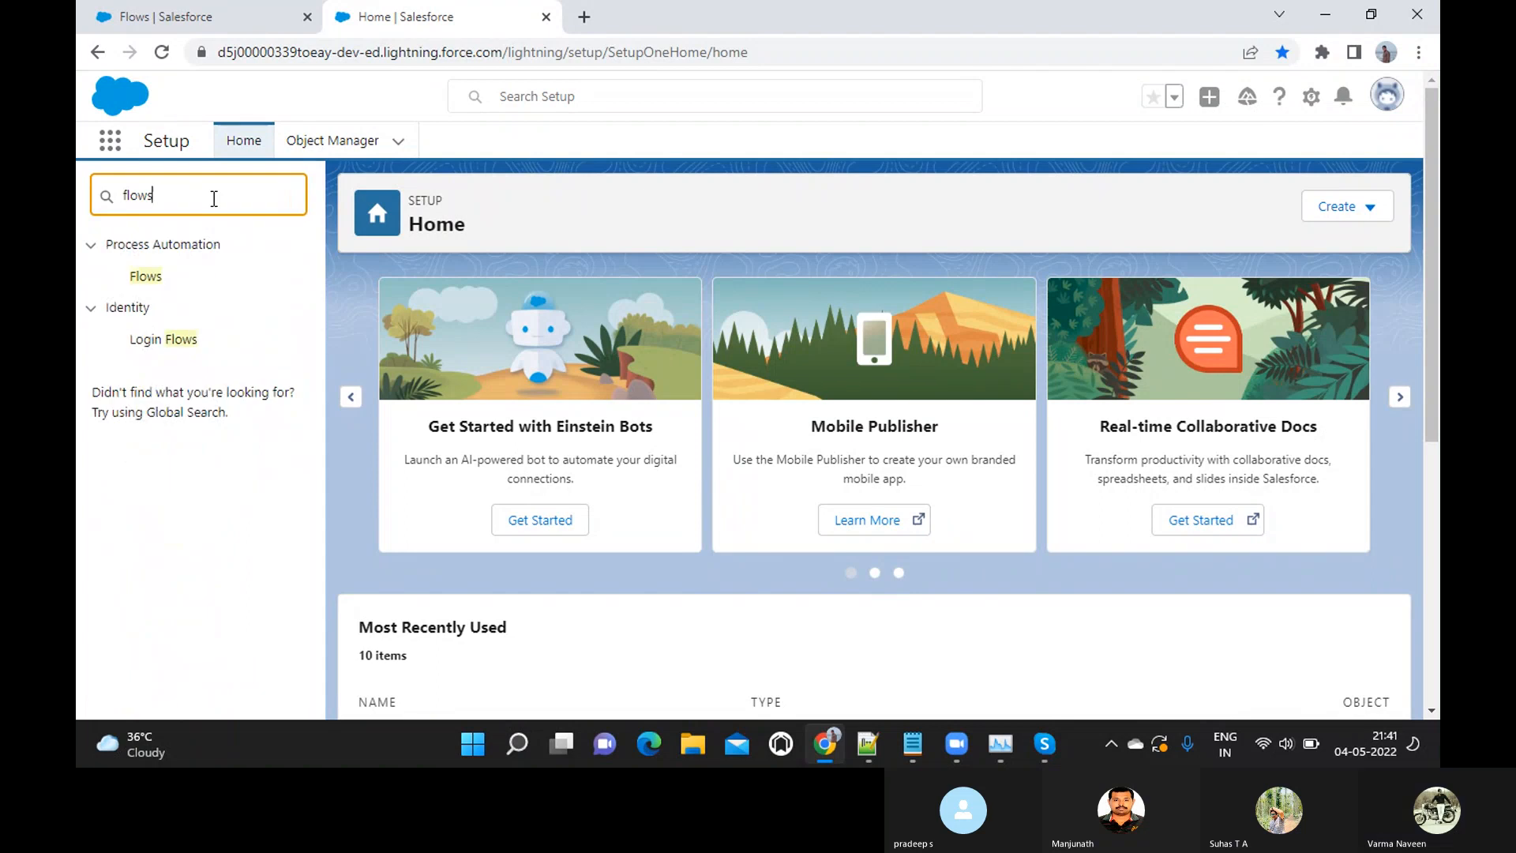
click(140, 278)
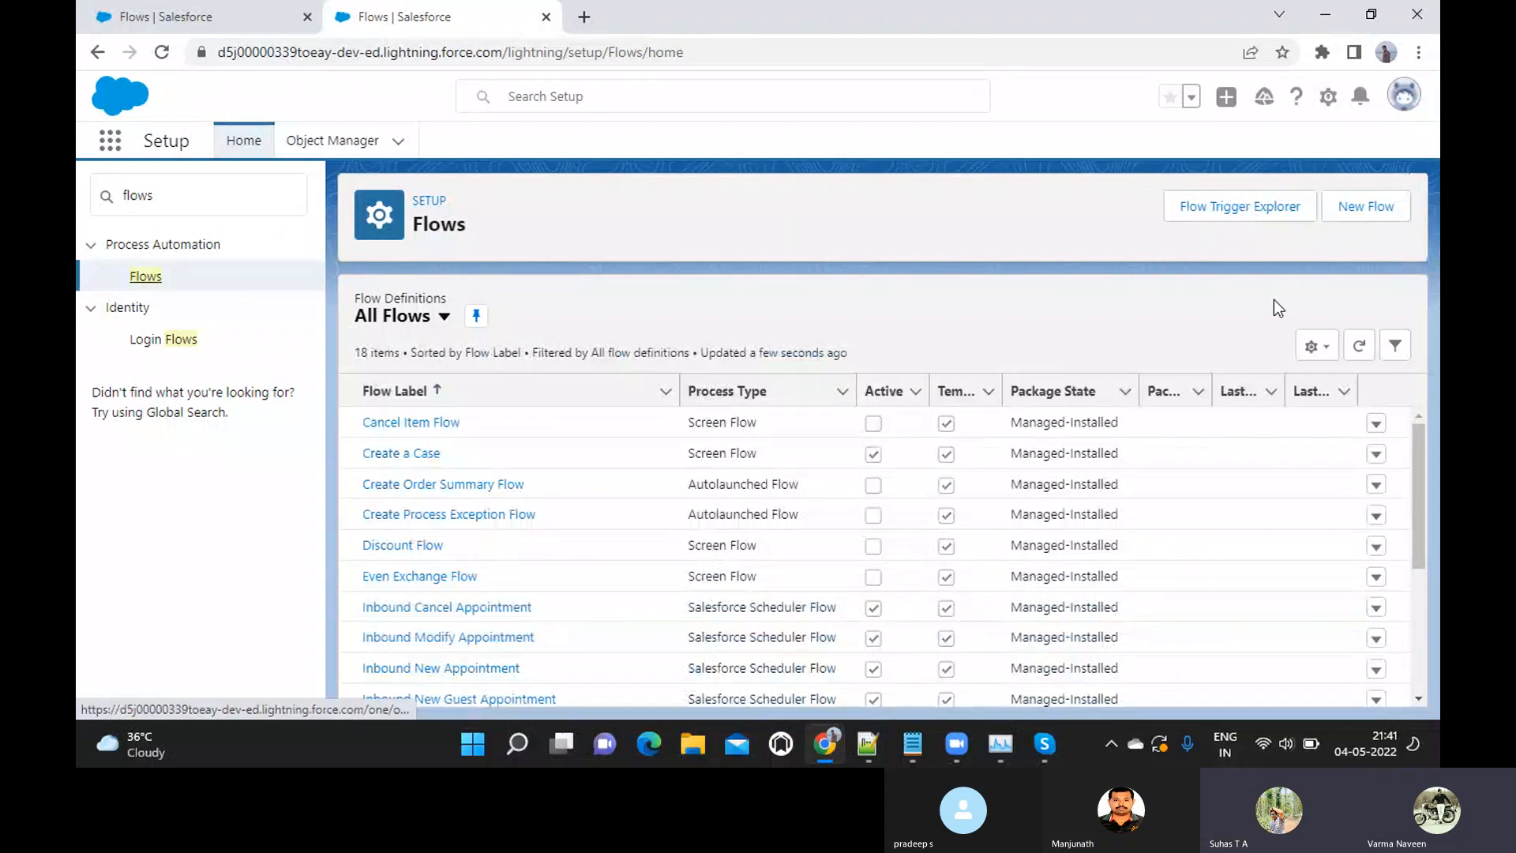
Create a new Screen Flow and open the list of elements that can be added after Start
click(1373, 210)
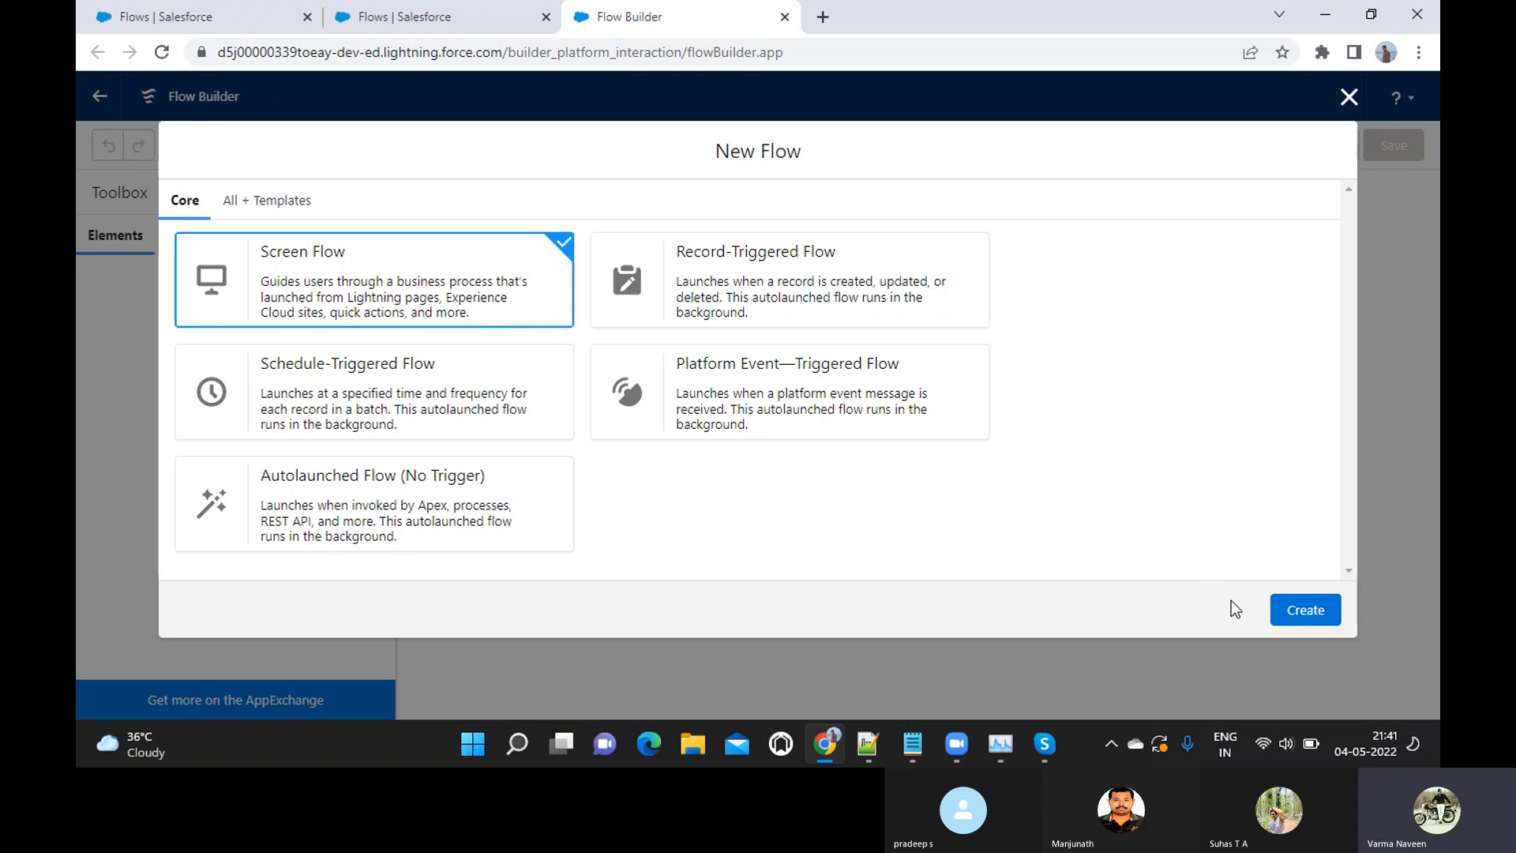
click(1296, 613)
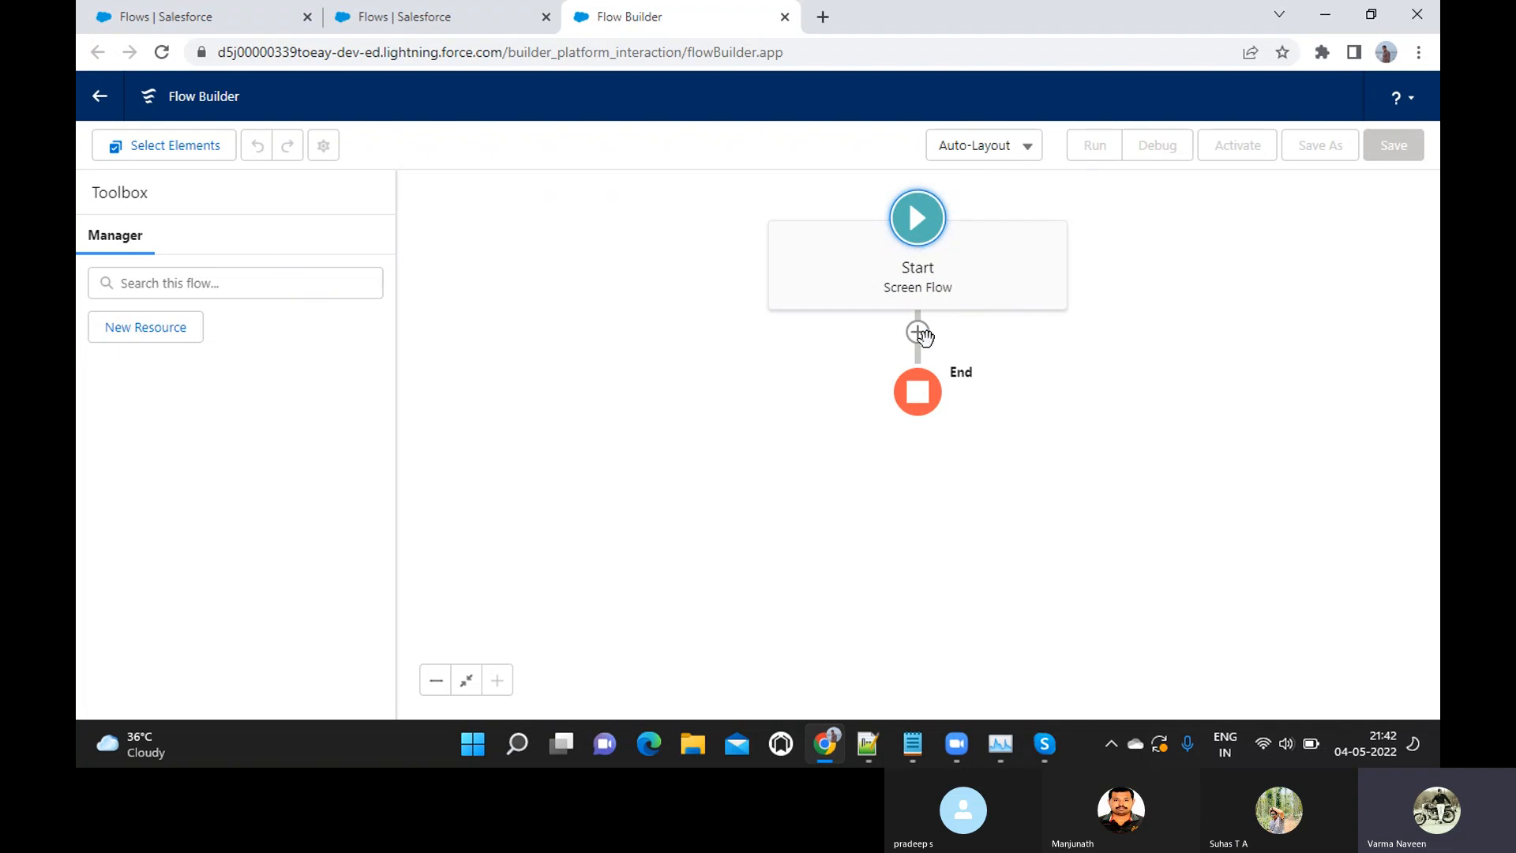
click(918, 332)
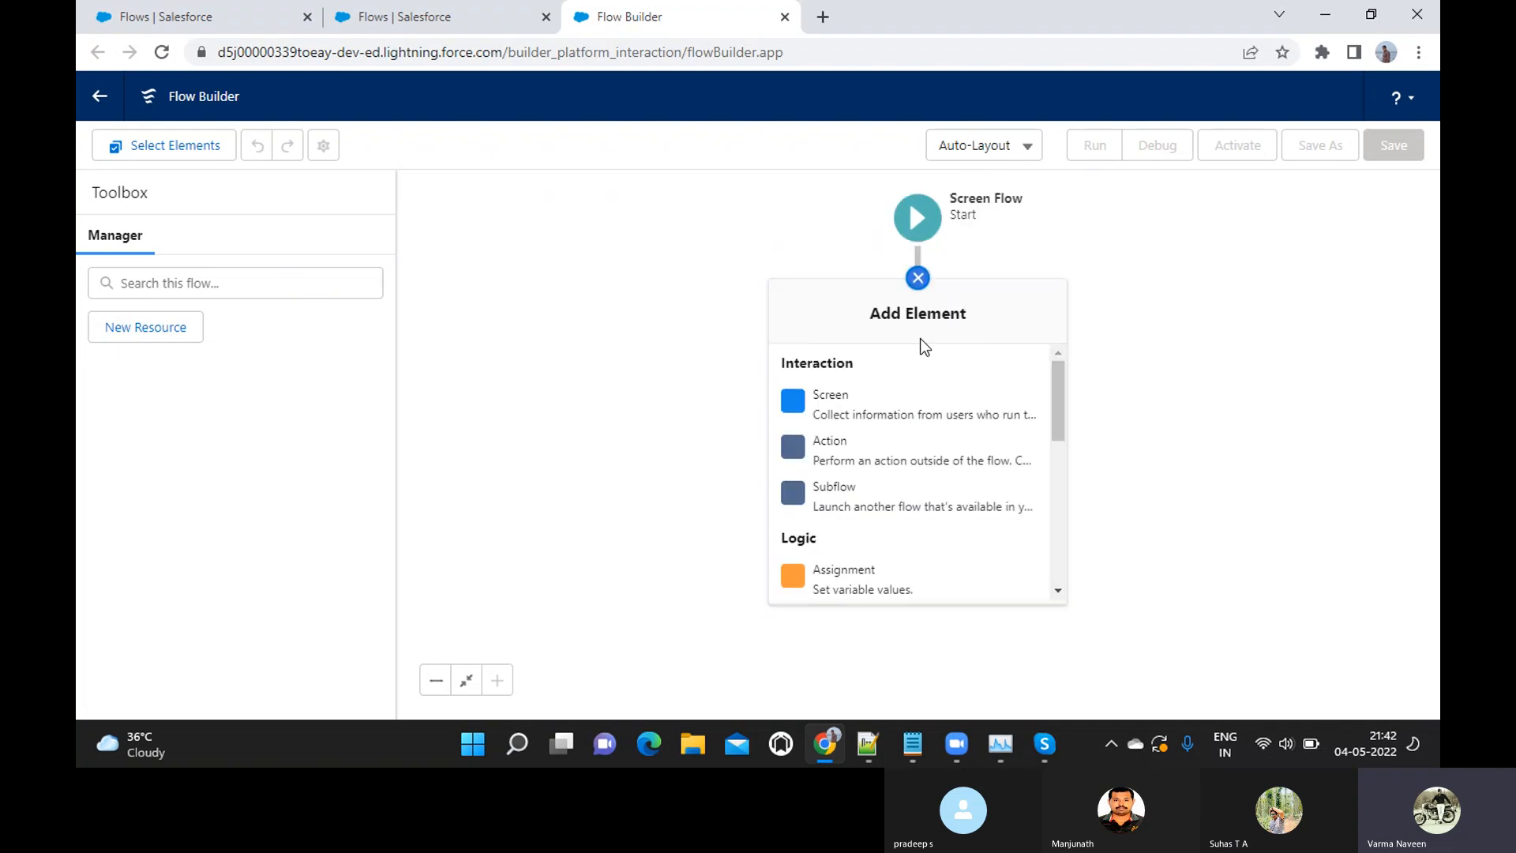
click(917, 278)
click(916, 280)
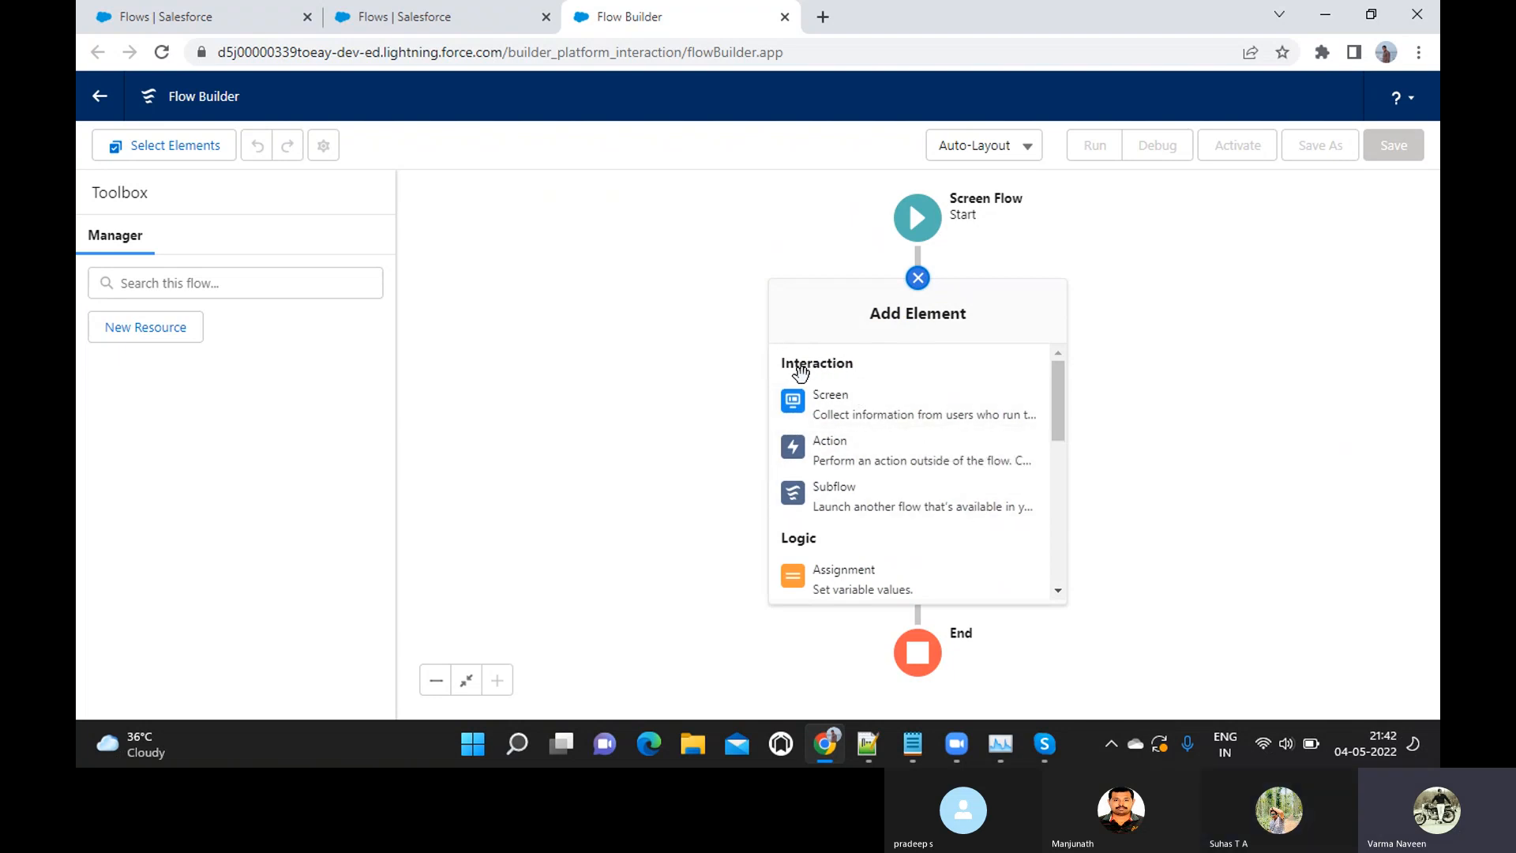
Review the Interaction, Logic and Data elements available for the flow, from Screen and Action through the record operations
scroll(907, 521, down, 1)
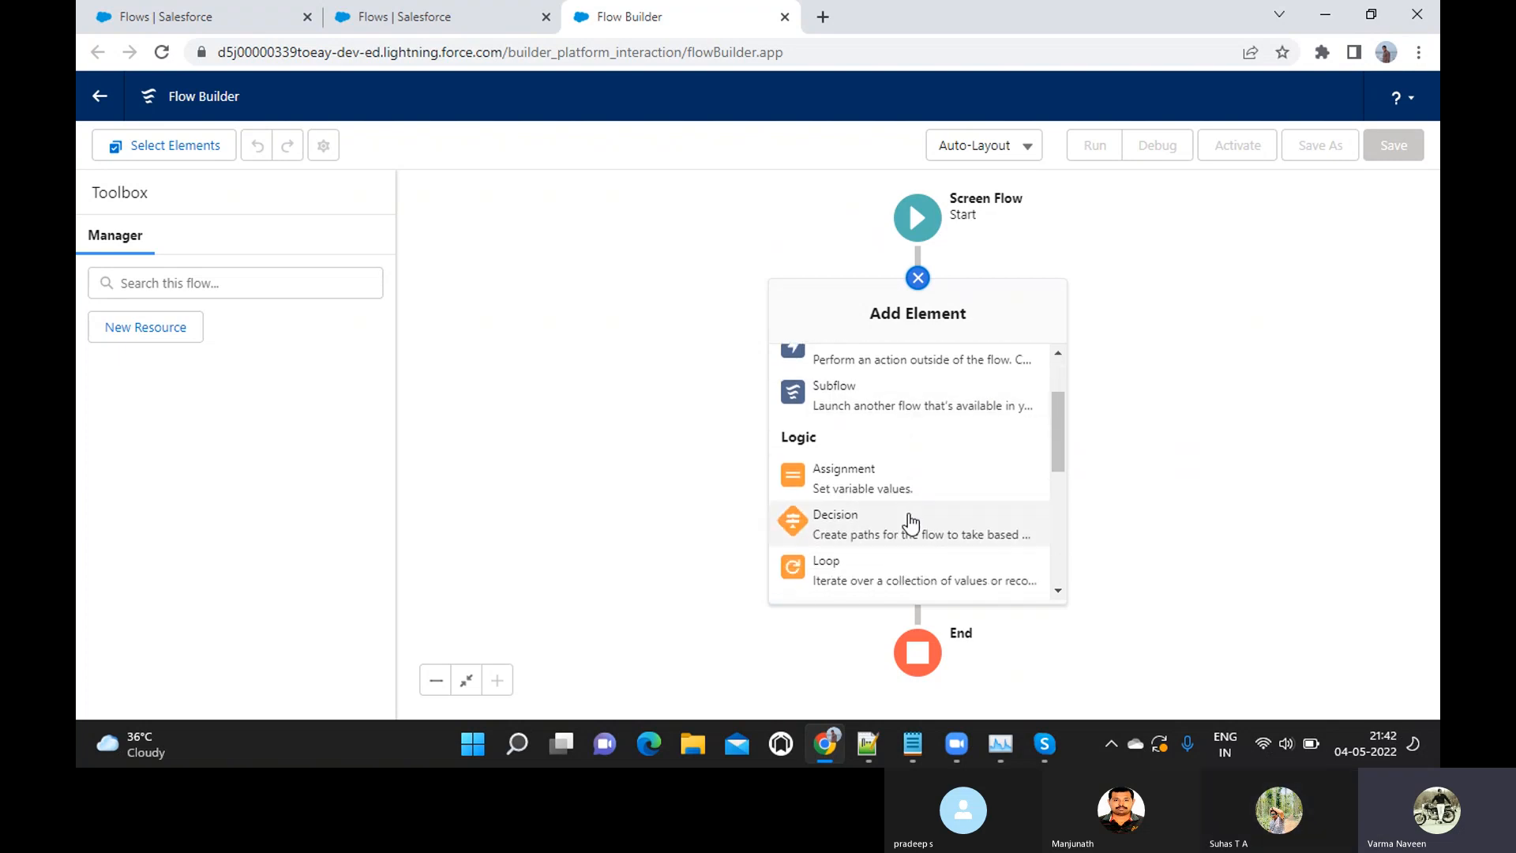
scroll(861, 462, down, 3)
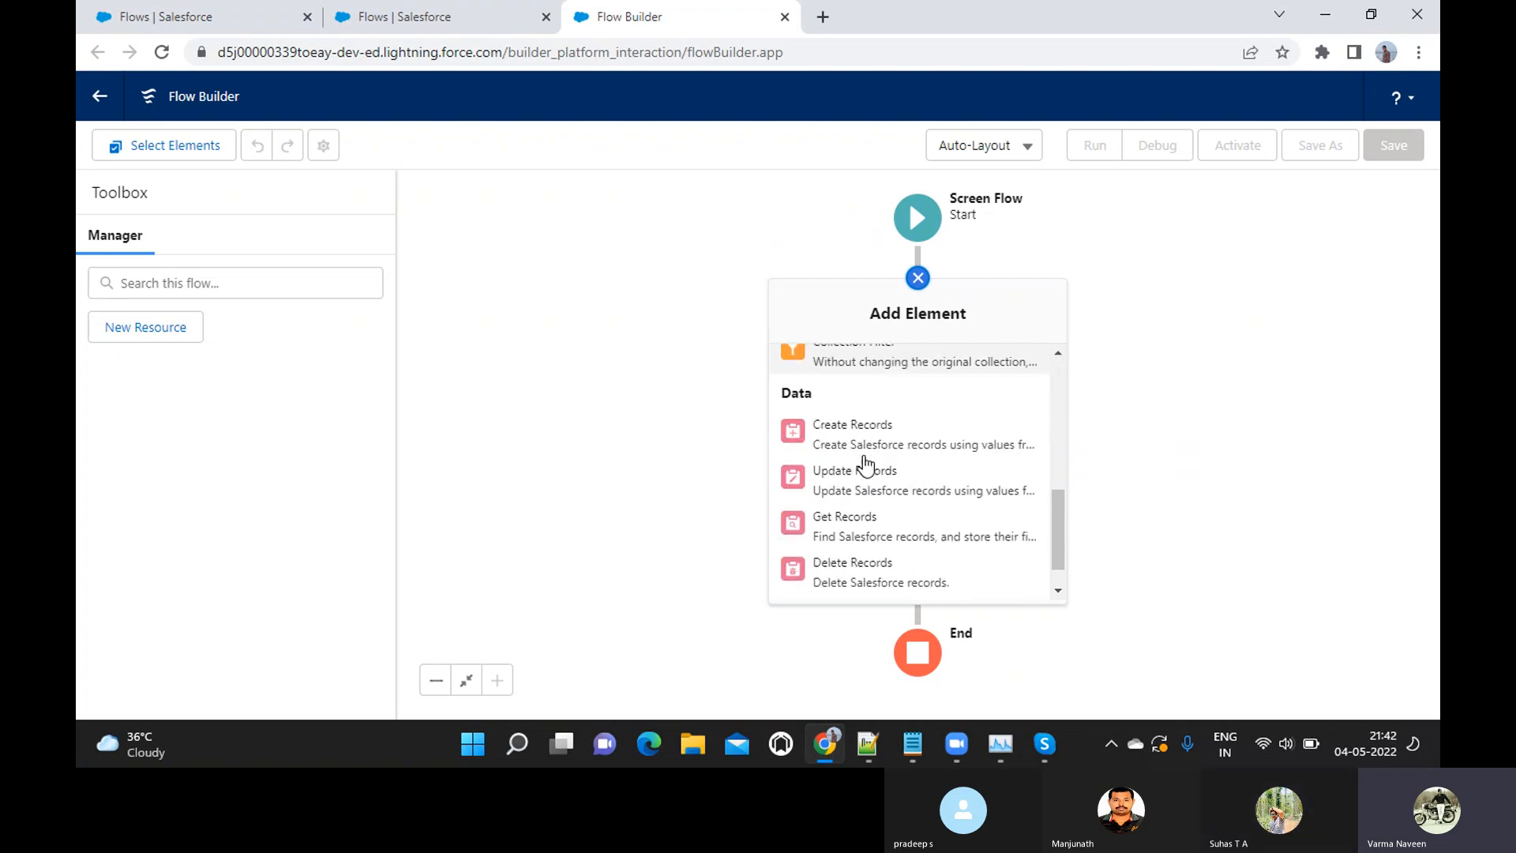
scroll(863, 438, up, 4)
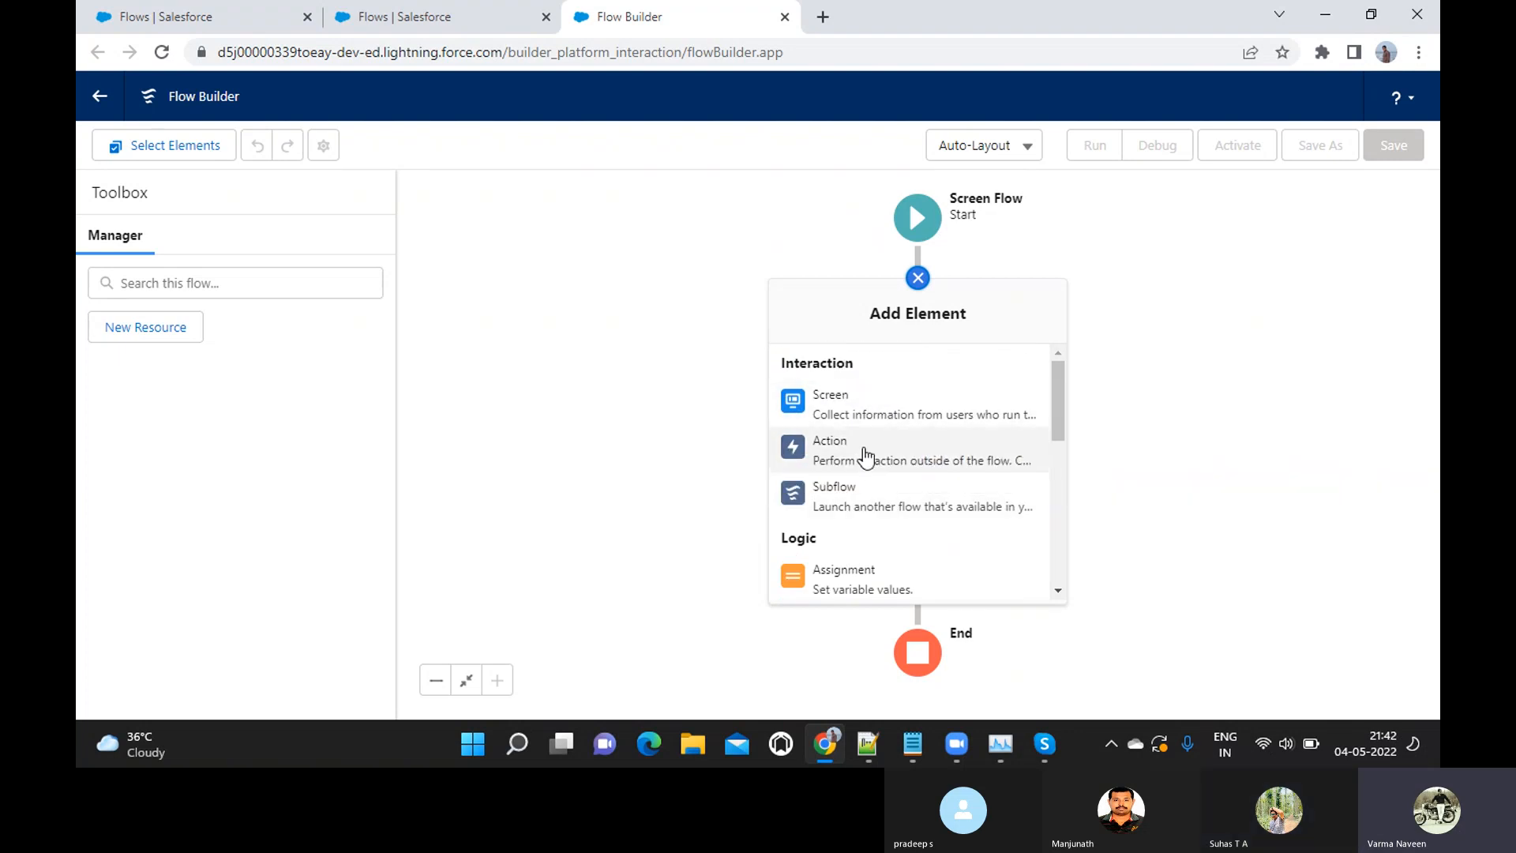
scroll(877, 495, down, 1)
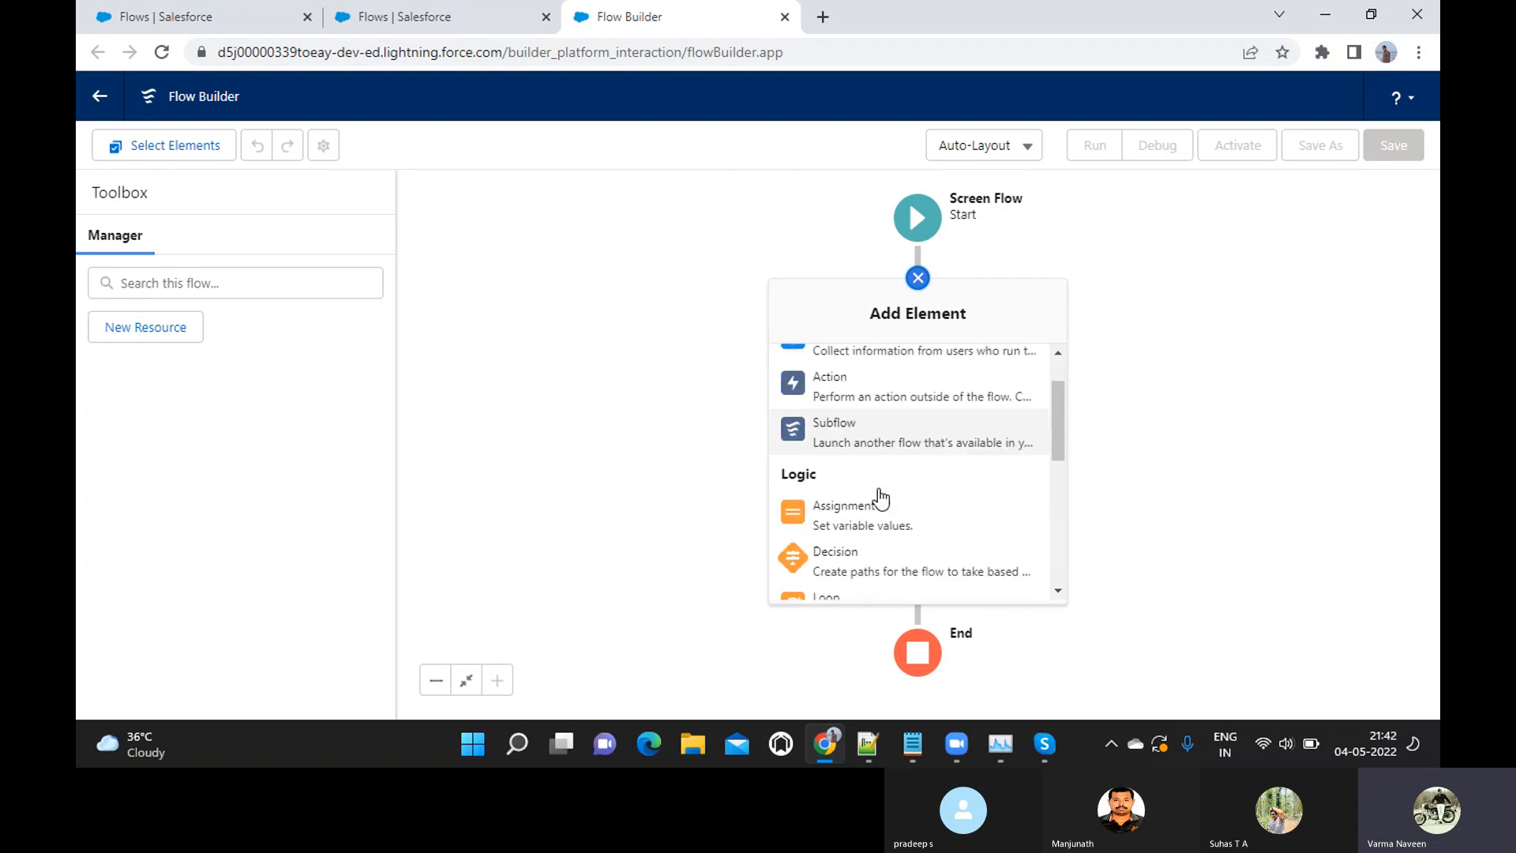
scroll(879, 496, down, 1)
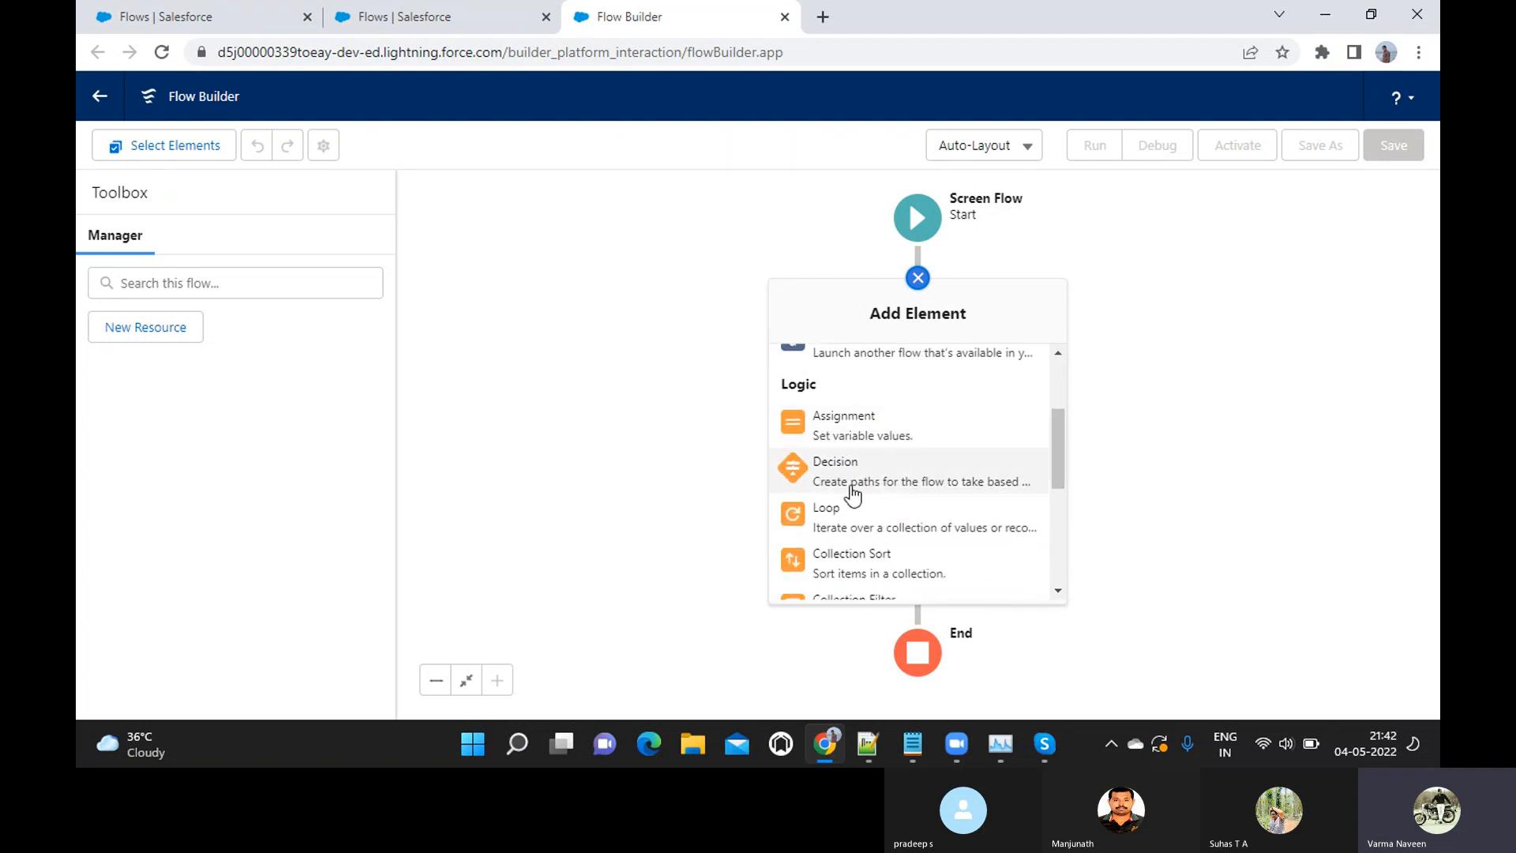
scroll(890, 484, down, 1)
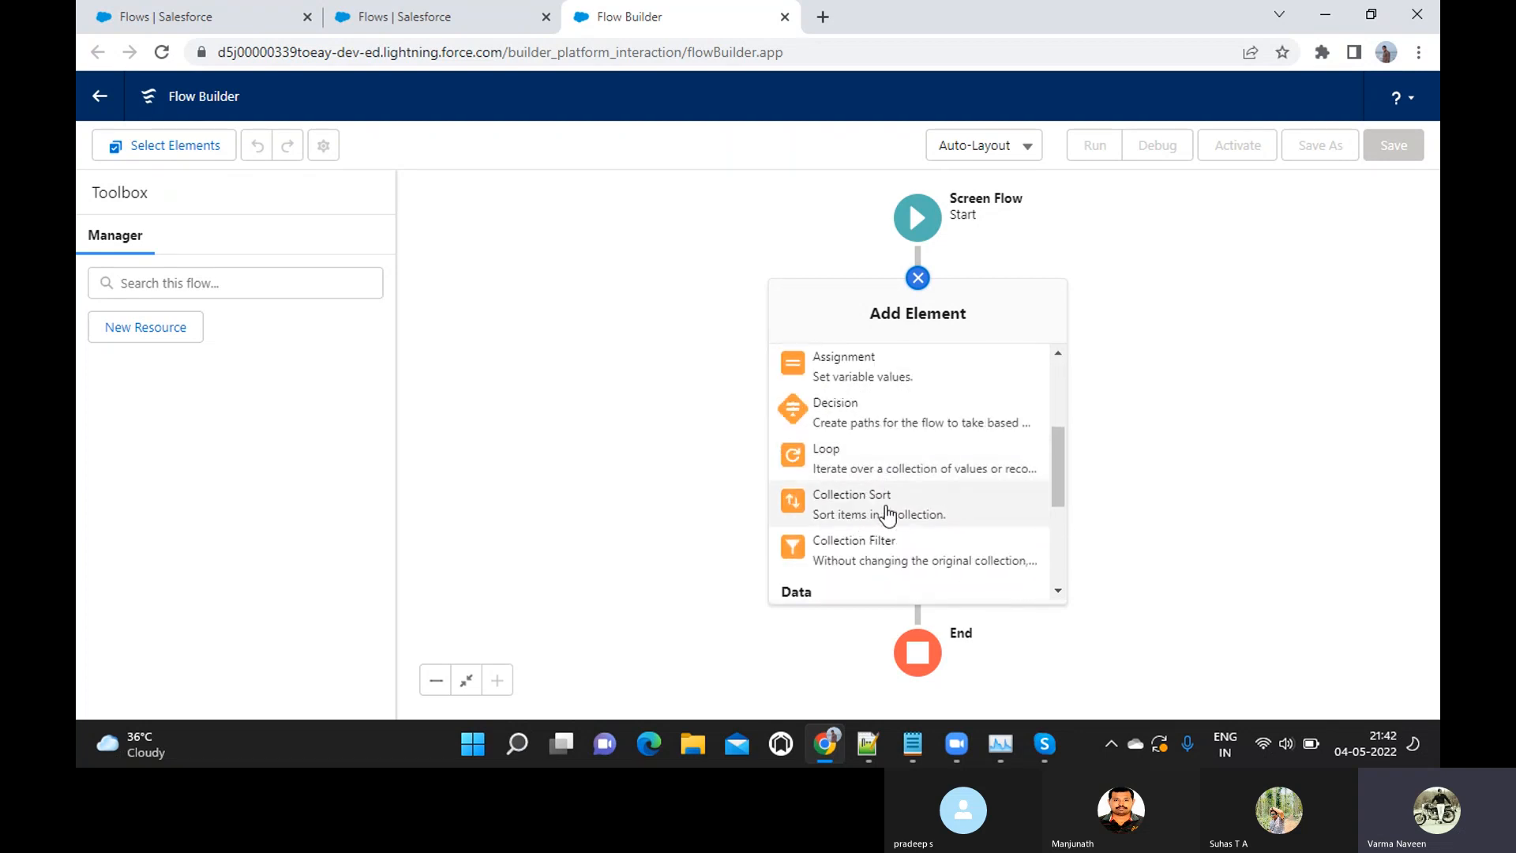
scroll(892, 552, down, 3)
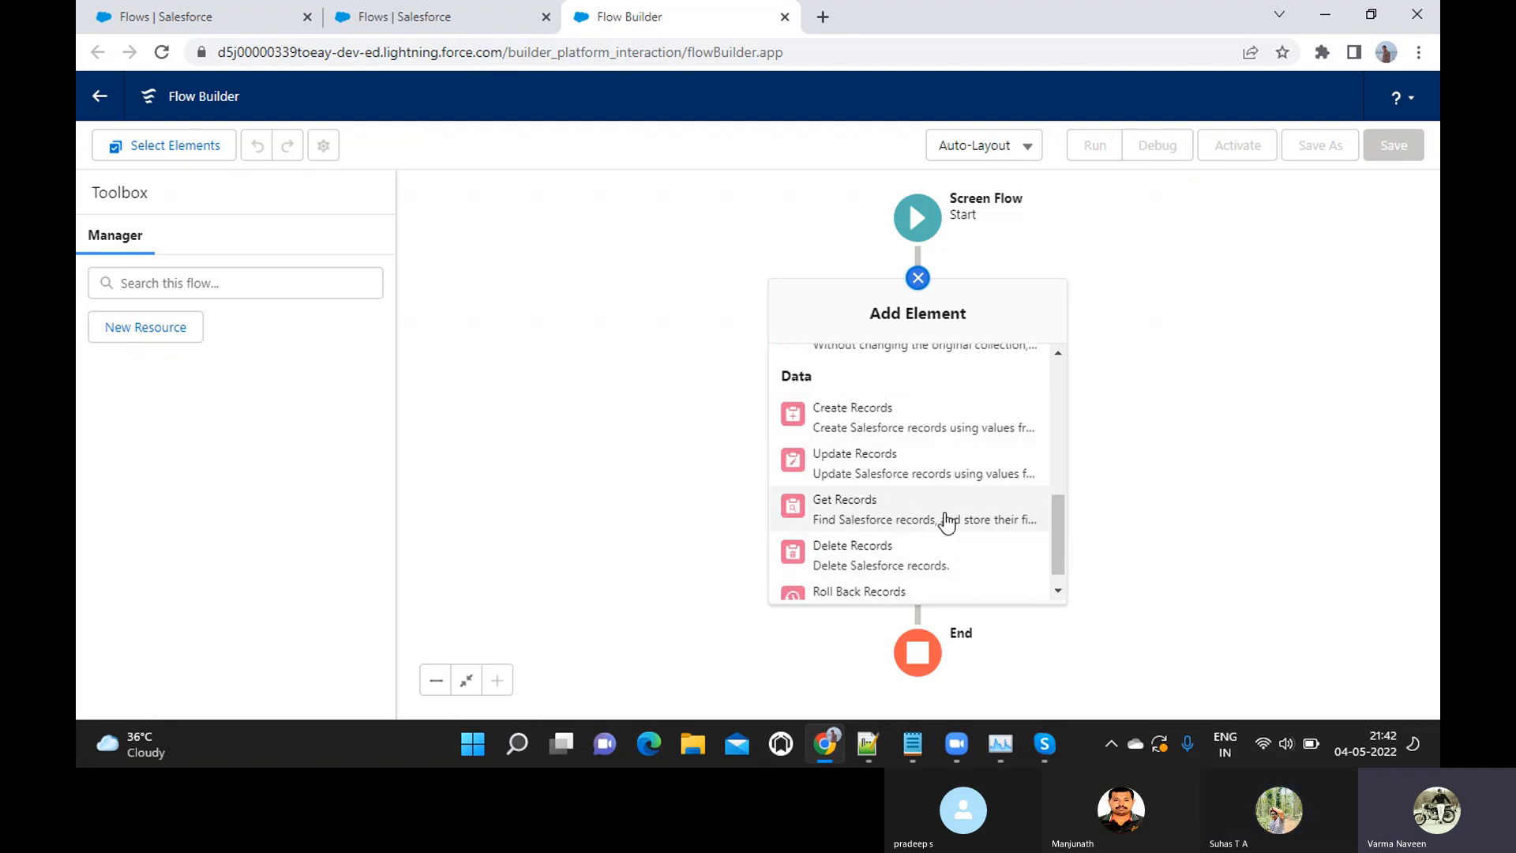
scroll(905, 553, down, 1)
scroll(944, 493, up, 5)
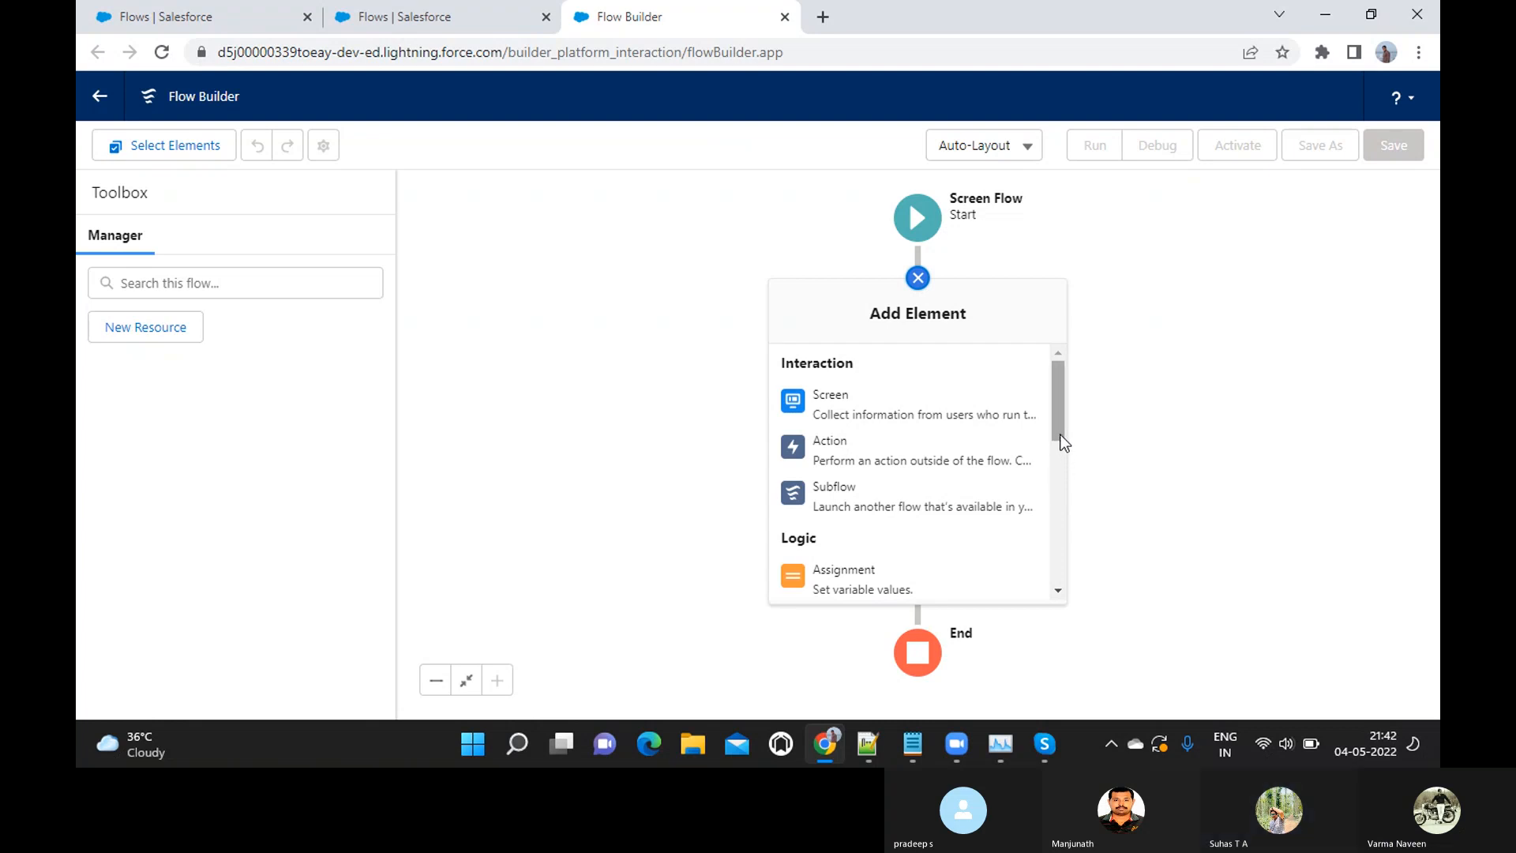
mouse_move(1061, 442)
mouse_down()
mouse_move(1064, 490)
mouse_move(1058, 414)
mouse_up()
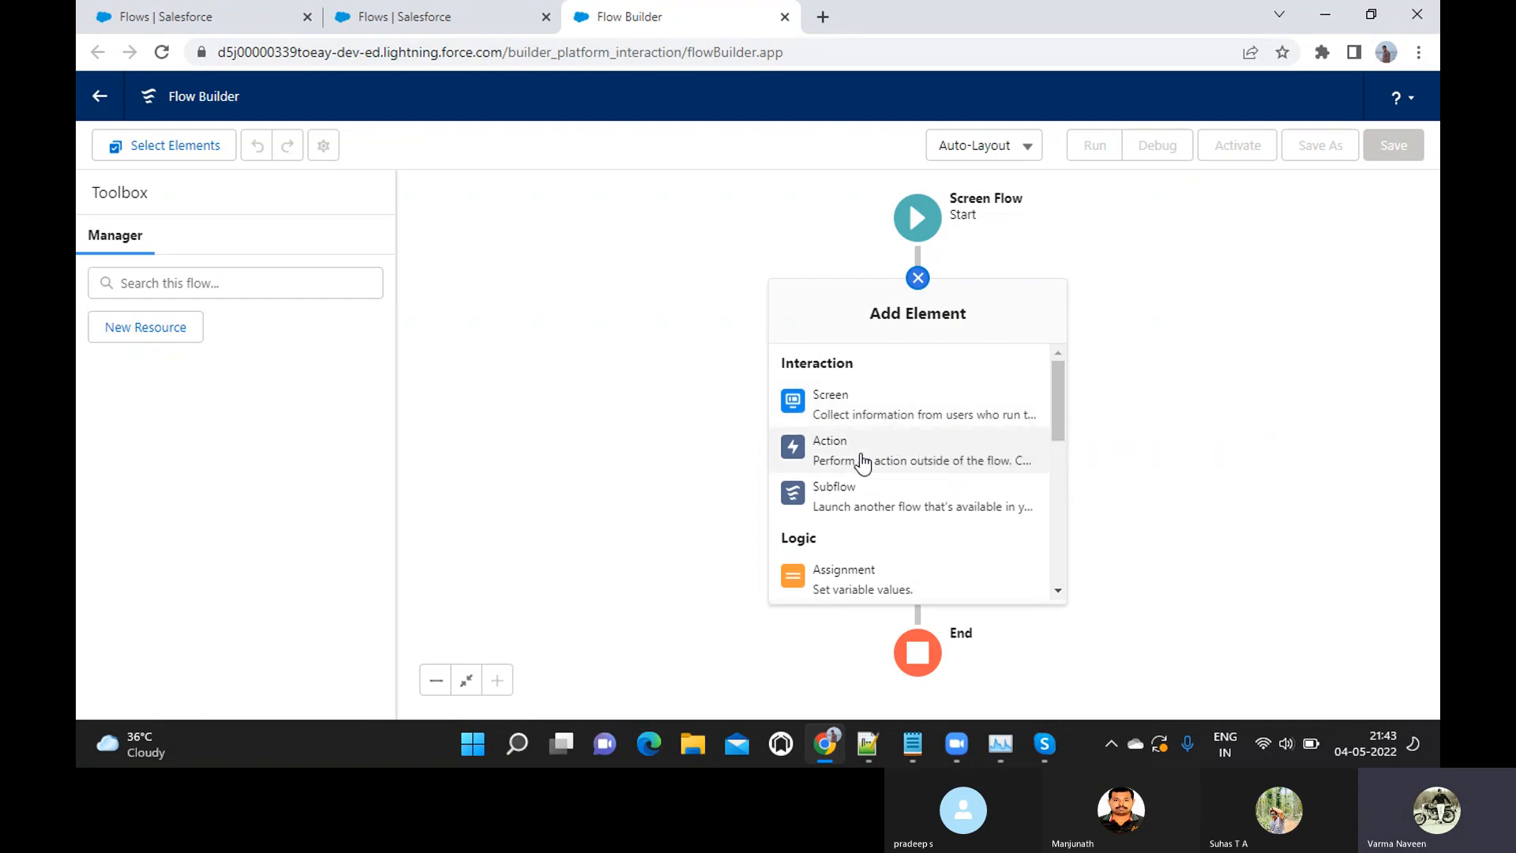
scroll(864, 462, down, 1)
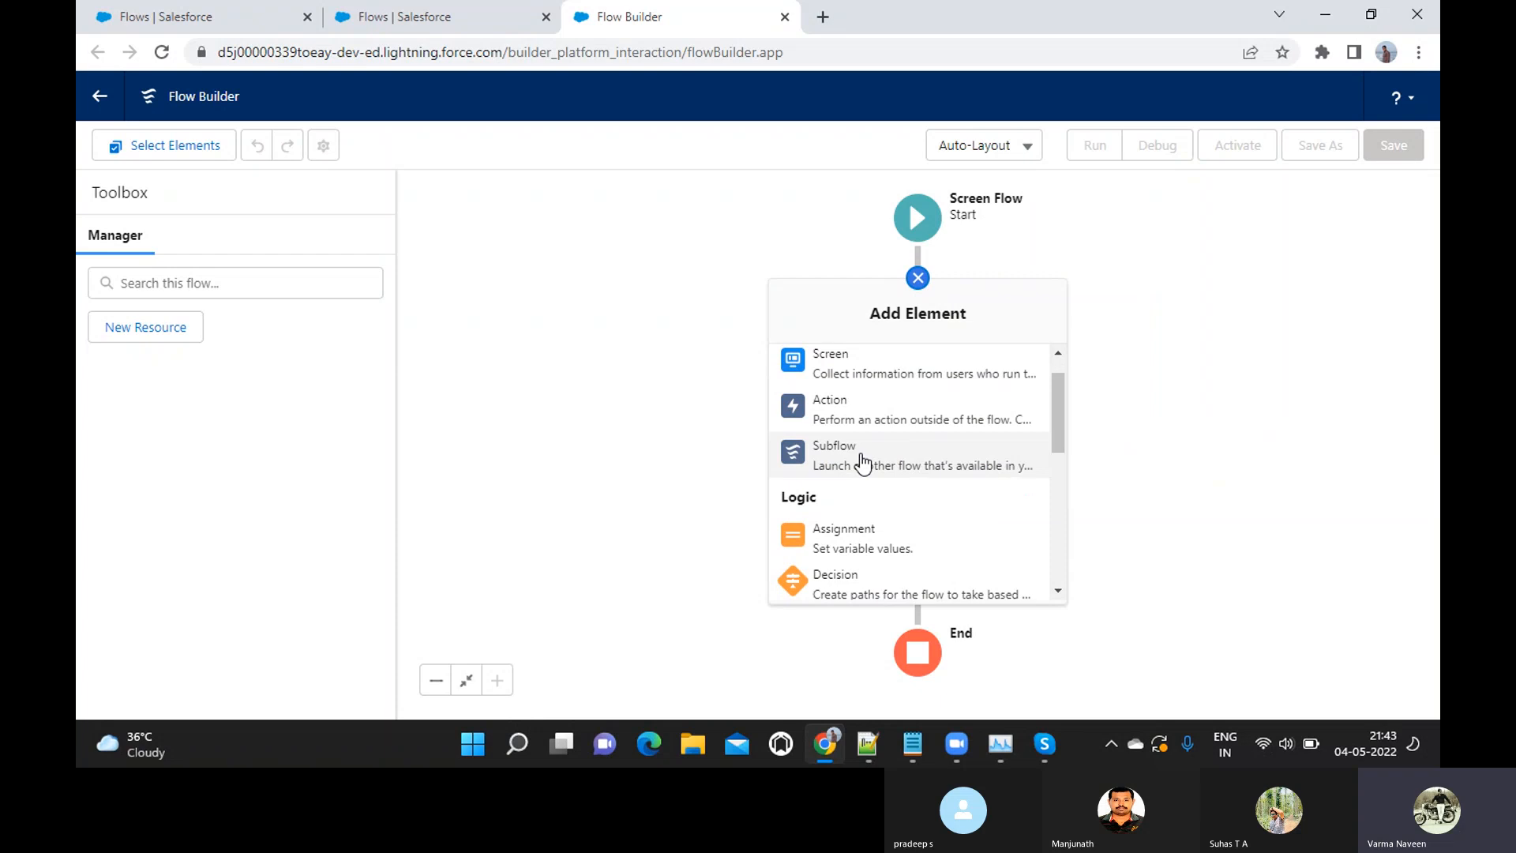
scroll(894, 403, up, 1)
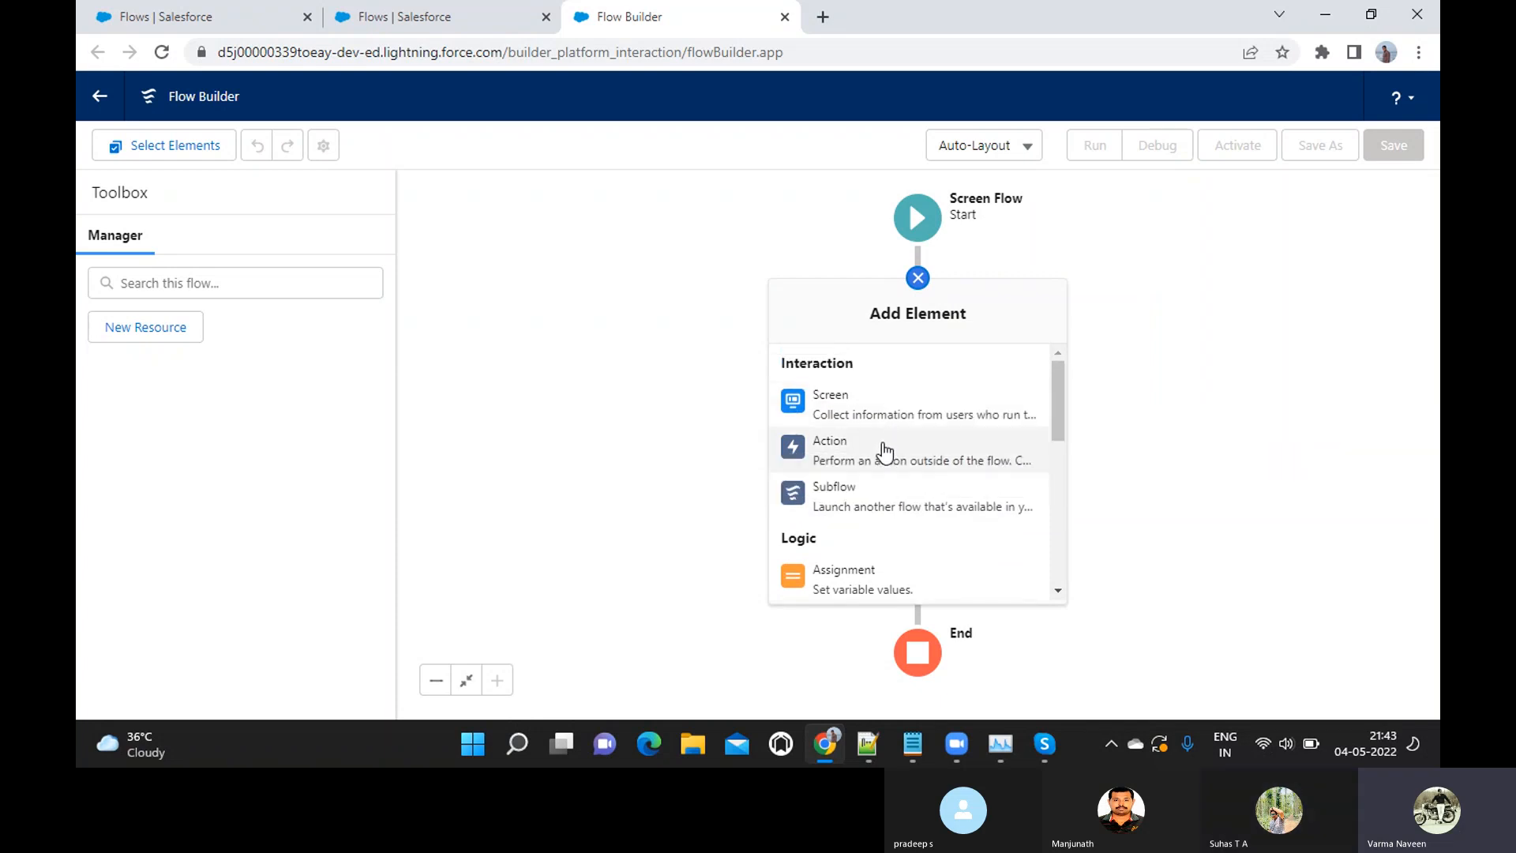
scroll(885, 442, down, 1)
scroll(884, 433, up, 1)
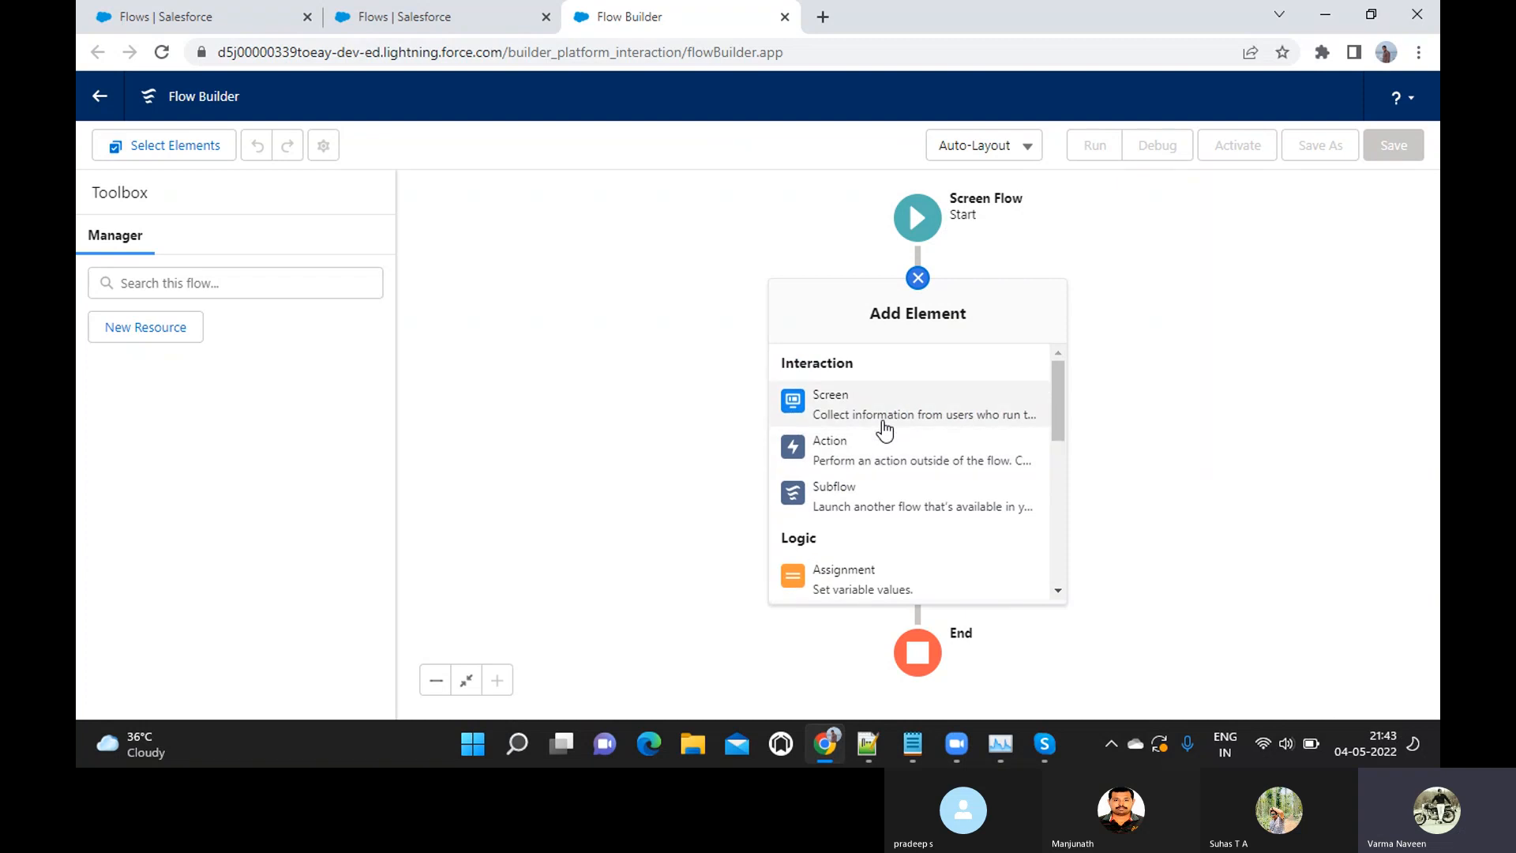
scroll(893, 462, down, 3)
scroll(891, 464, down, 1)
scroll(893, 463, up, 3)
scroll(896, 452, down, 1)
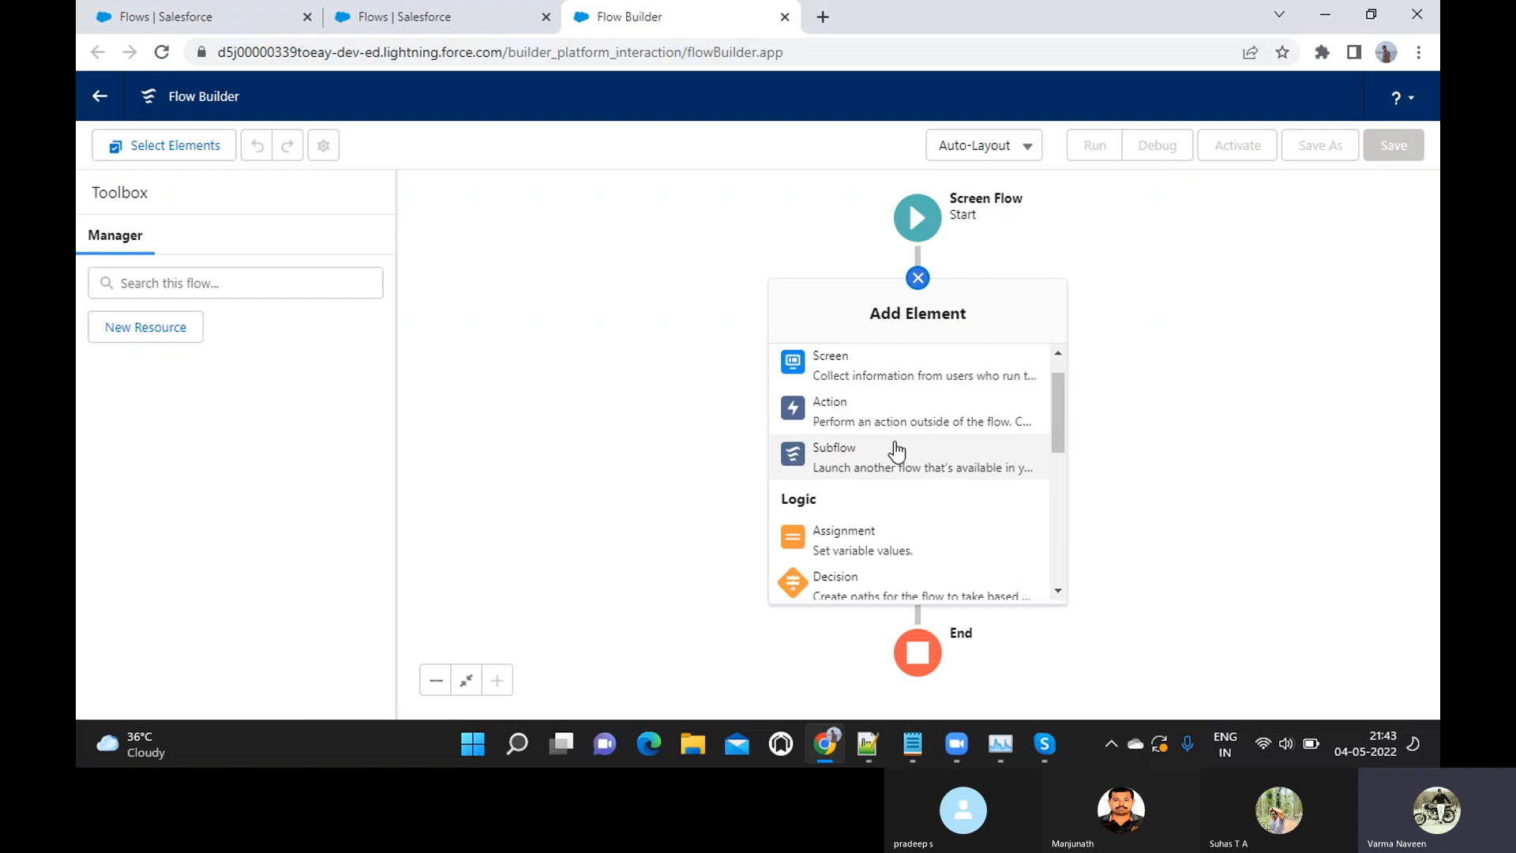
scroll(893, 447, up, 1)
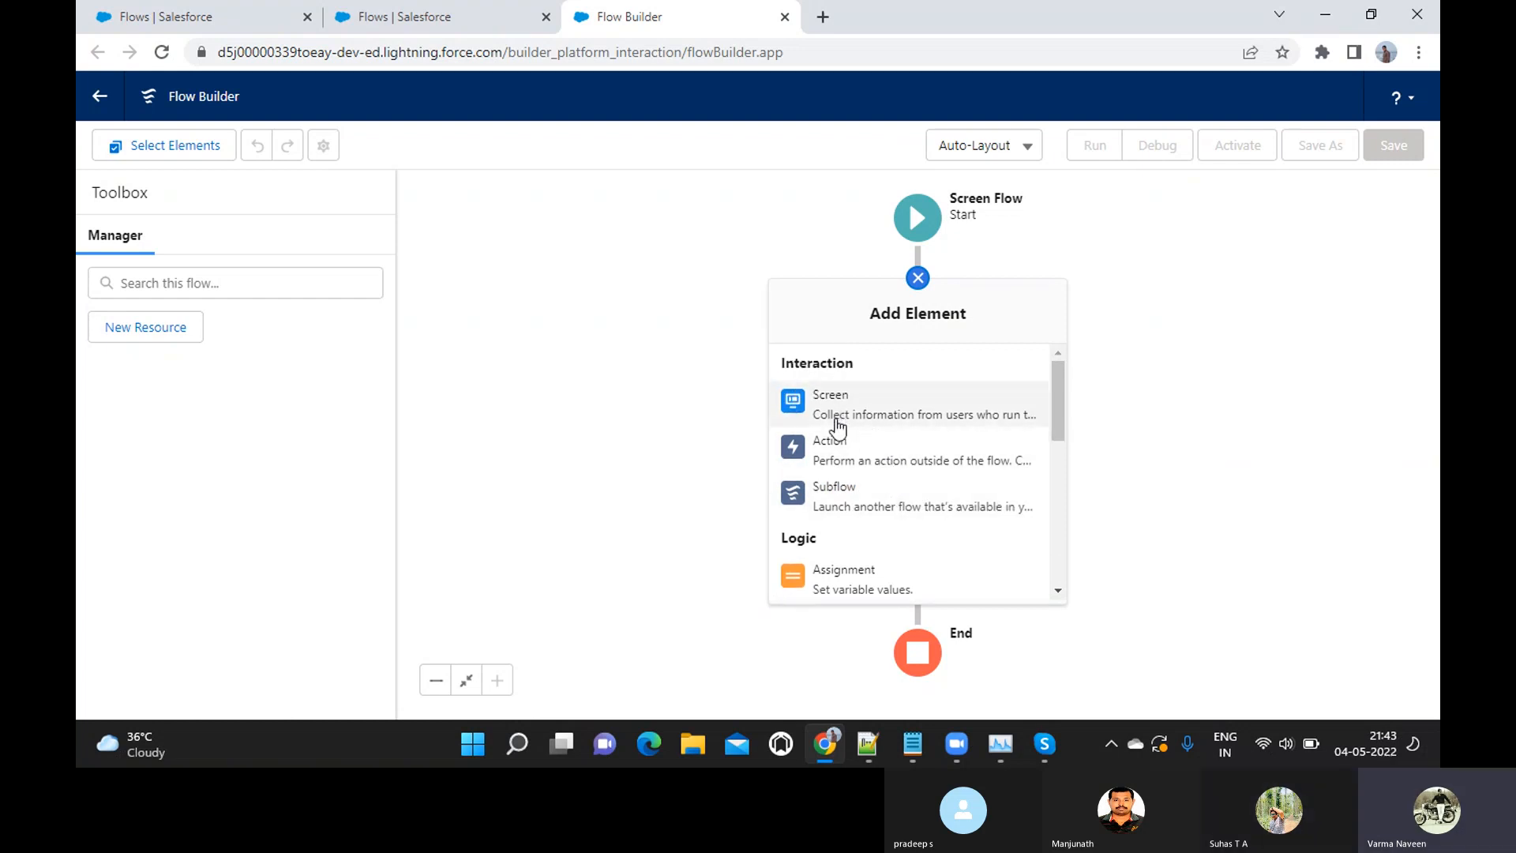
scroll(868, 471, down, 4)
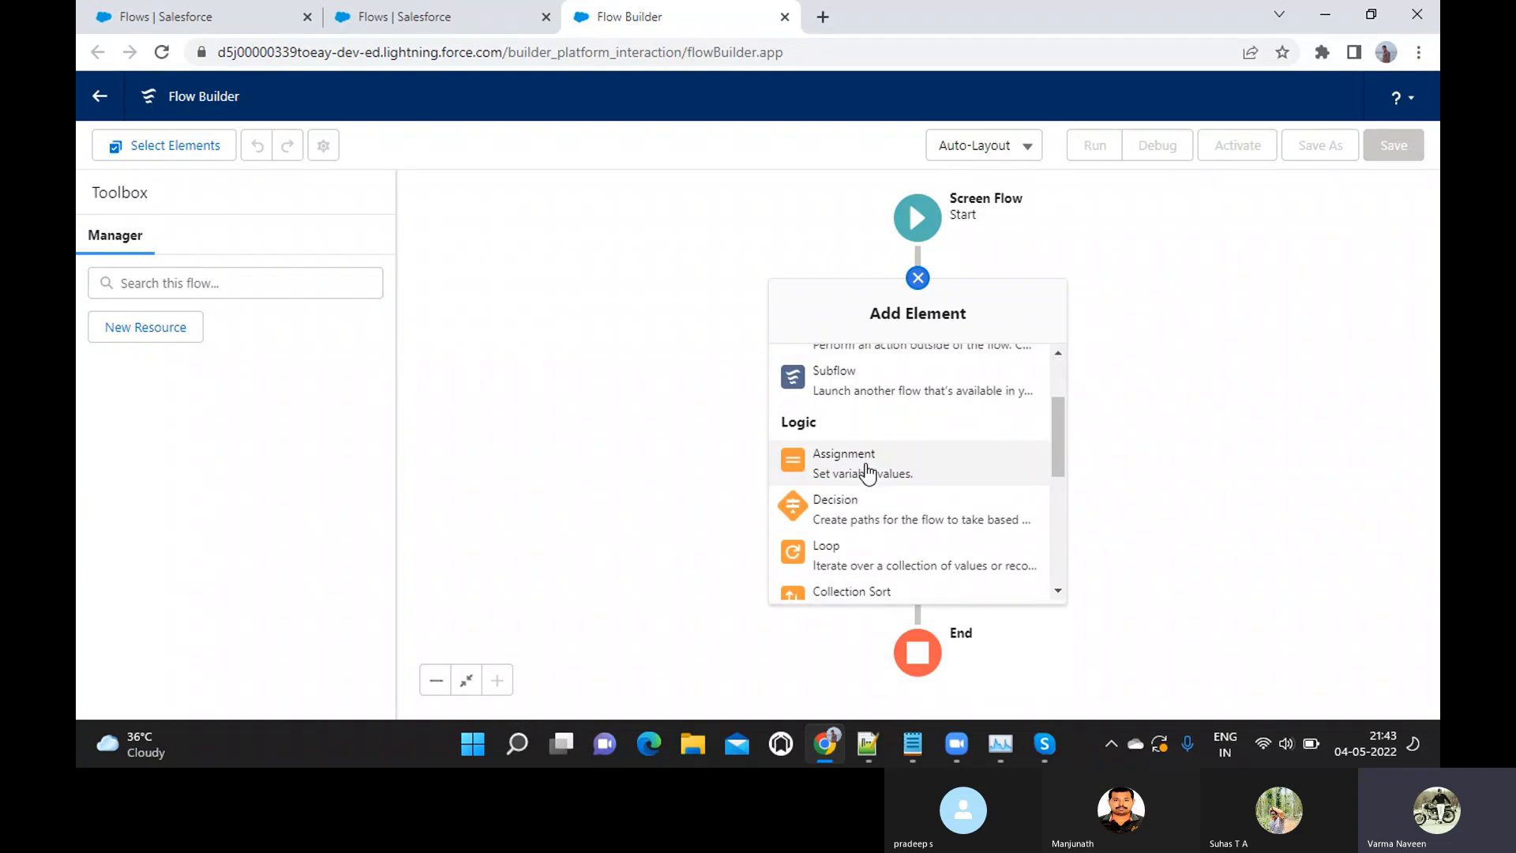
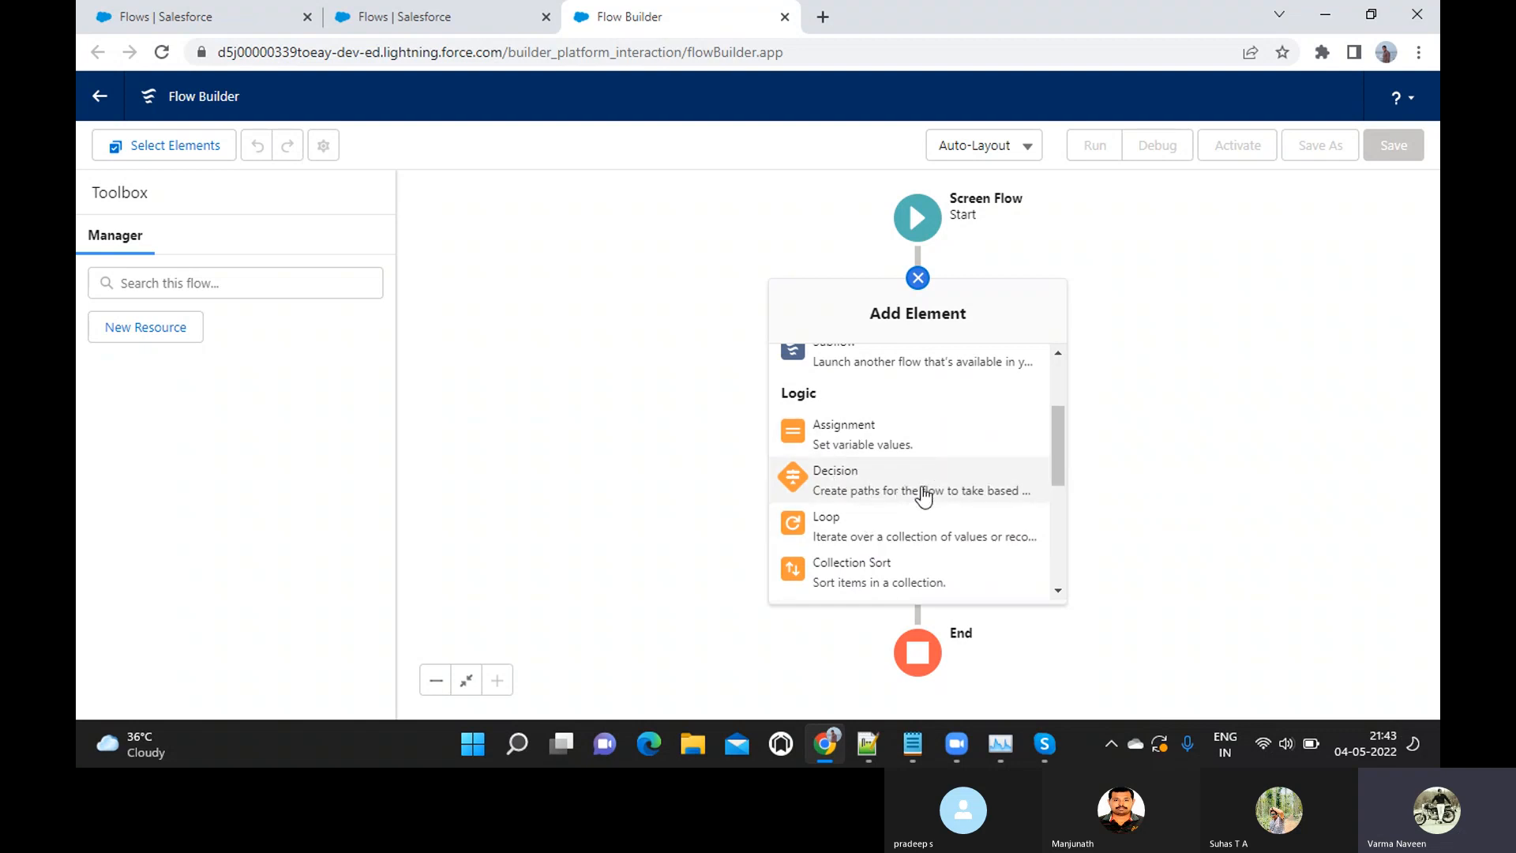
Examine the Interaction, Logic and Data elements available after Start, including Assignment, Decision, Loop and the record operations, and close the list
scroll(913, 518, down, 1)
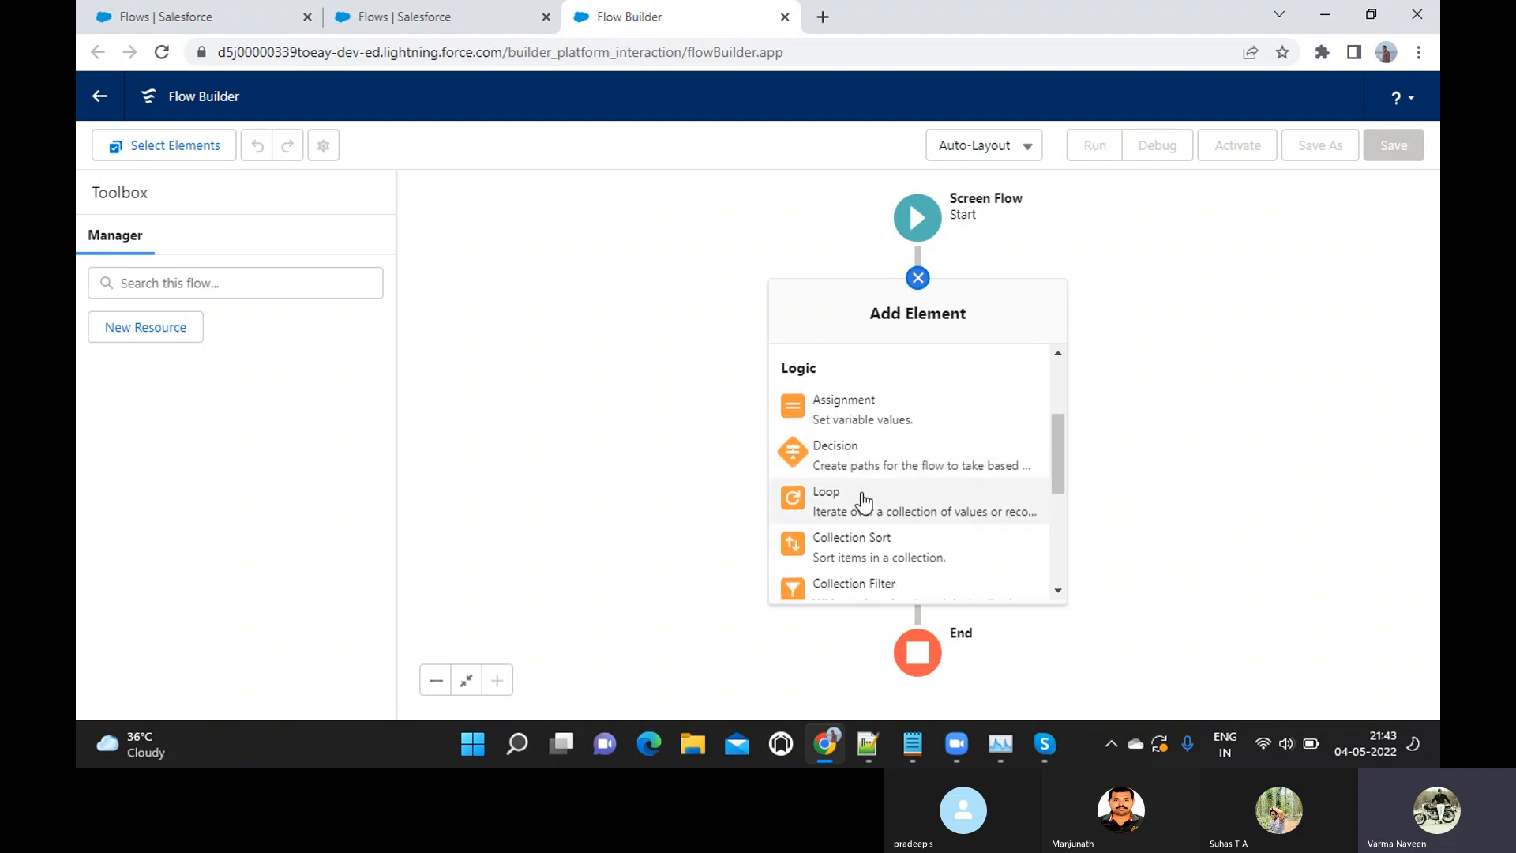
scroll(910, 521, down, 3)
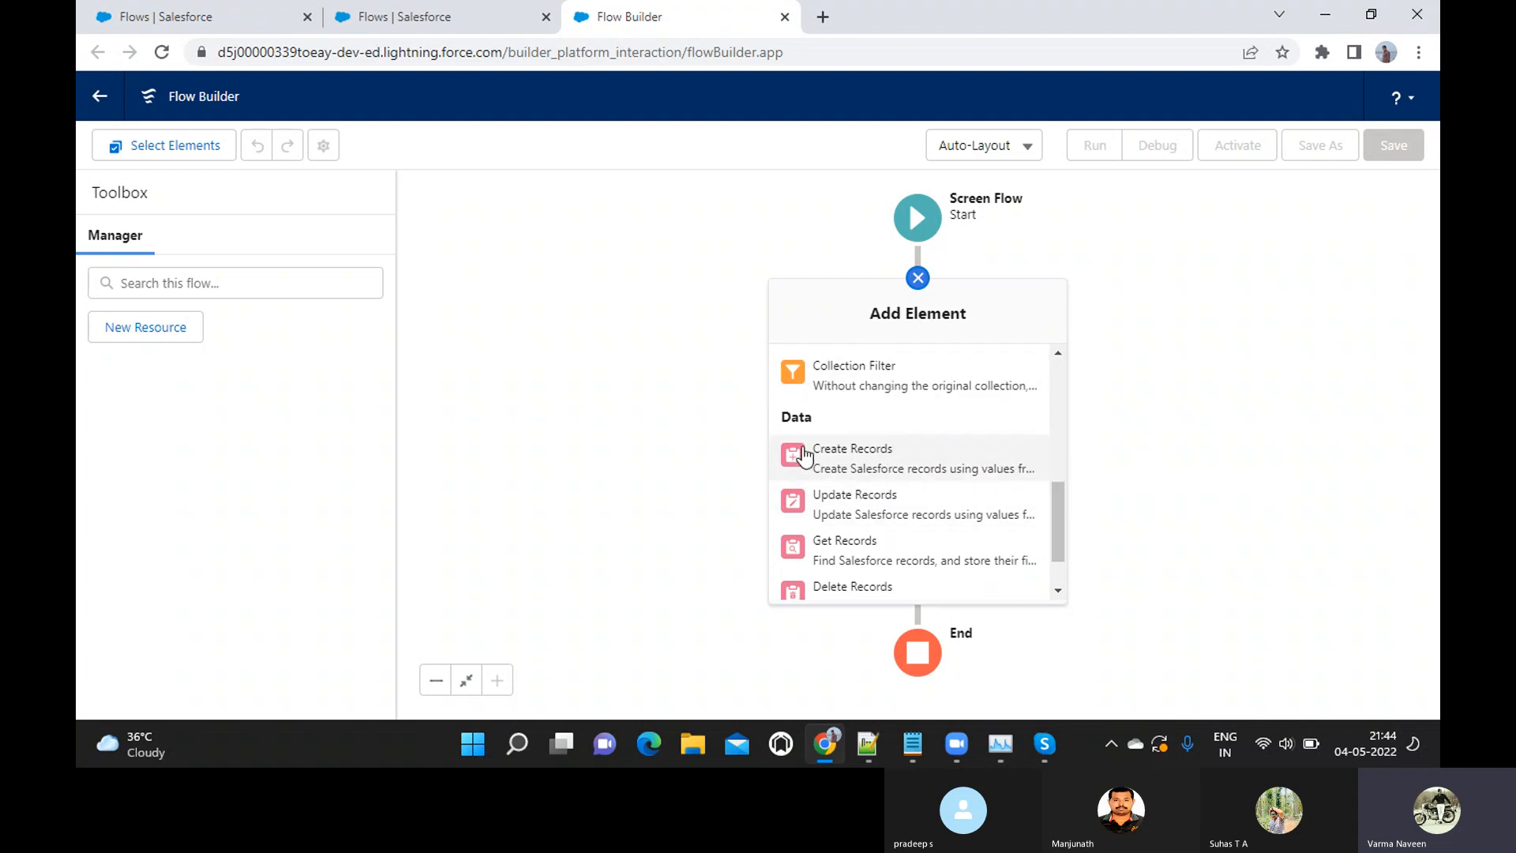
scroll(837, 513, down, 1)
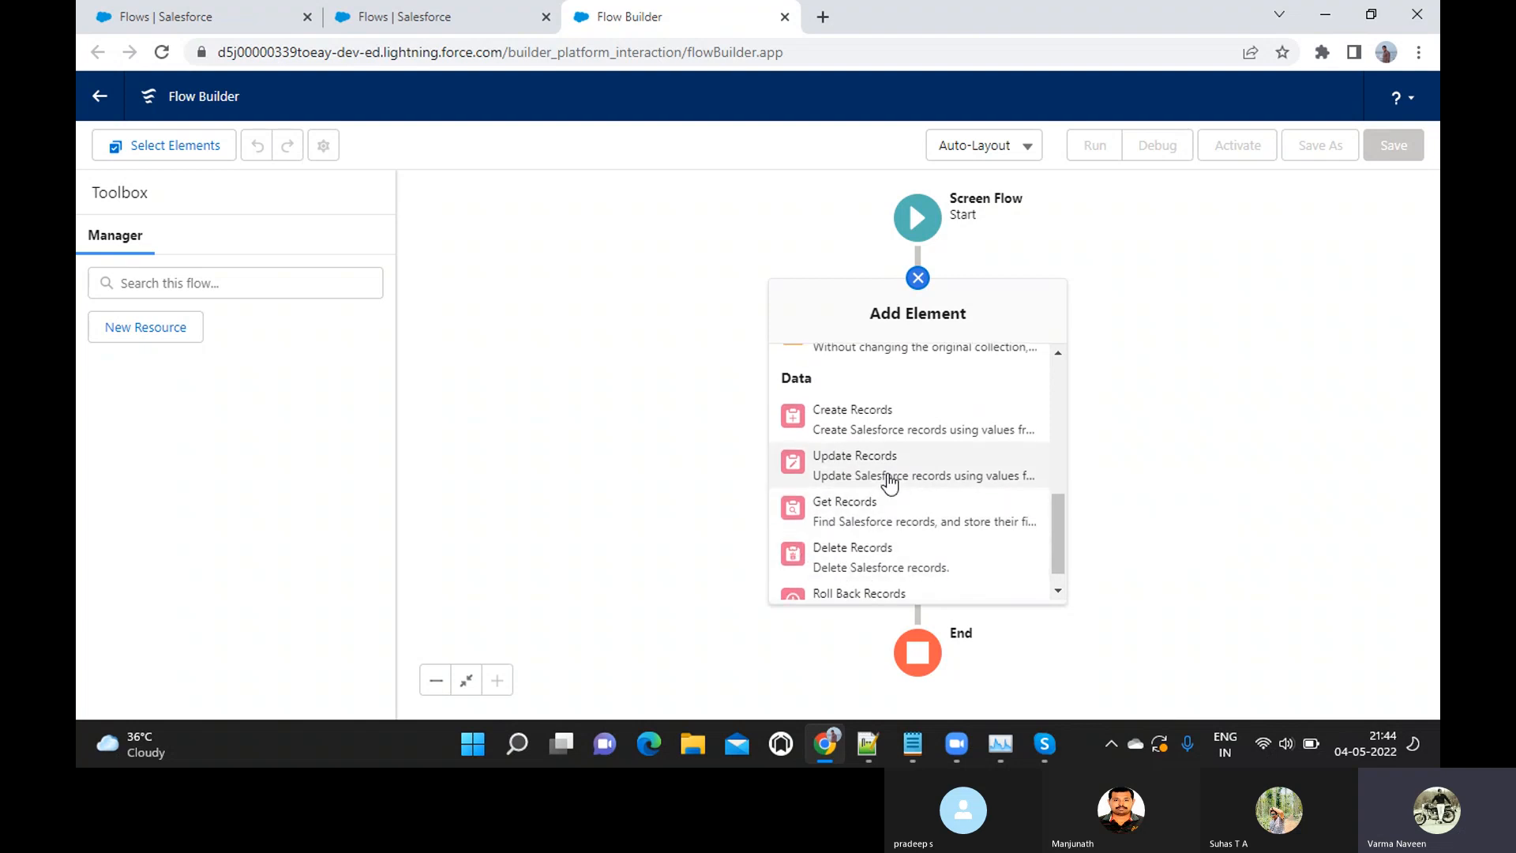
scroll(890, 482, up, 5)
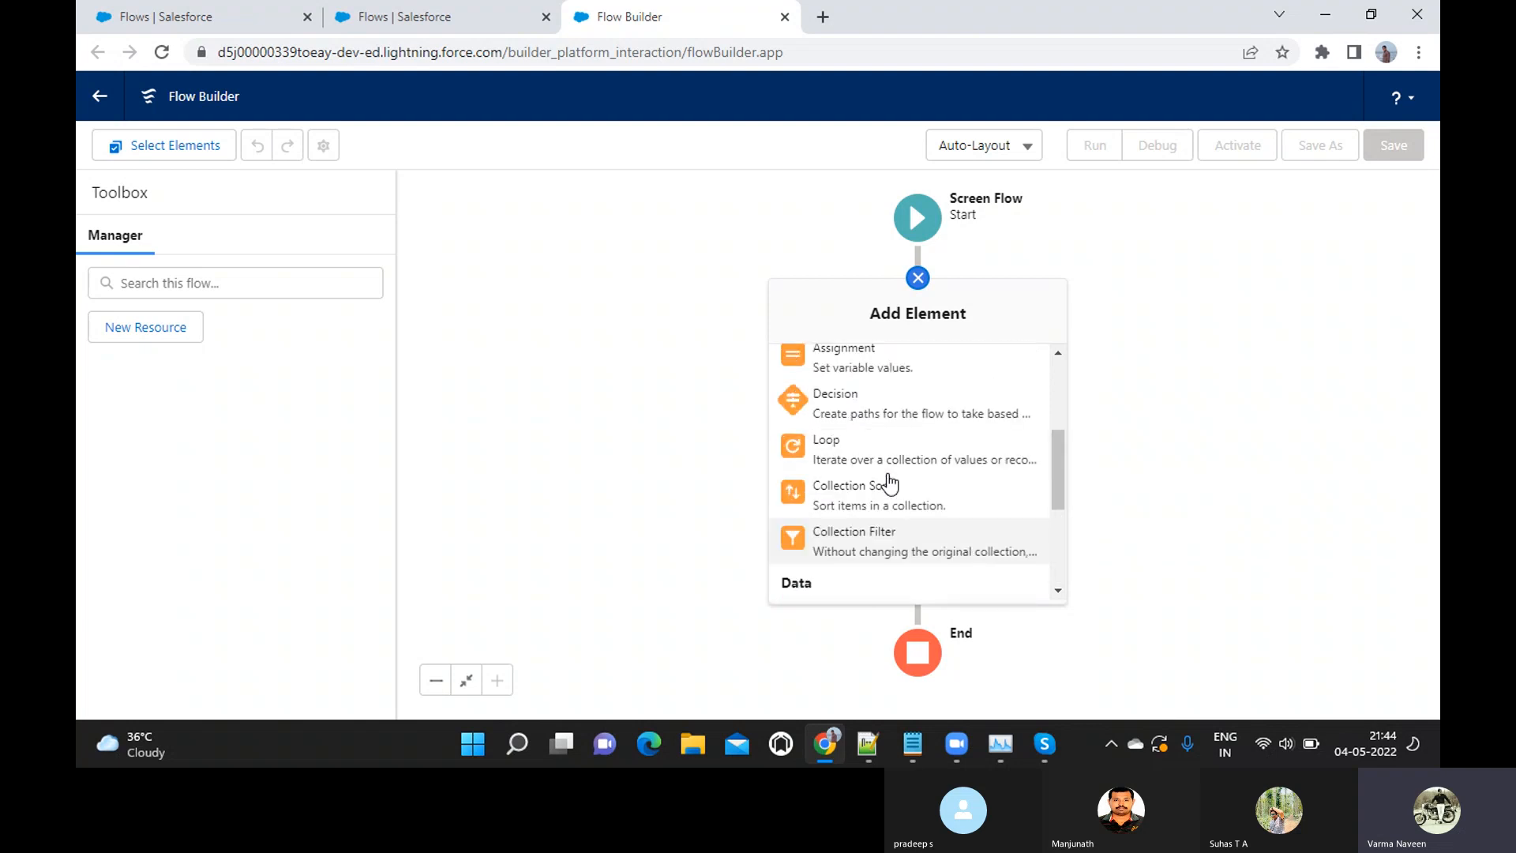
scroll(890, 482, up, 3)
scroll(886, 470, down, 6)
scroll(889, 478, up, 6)
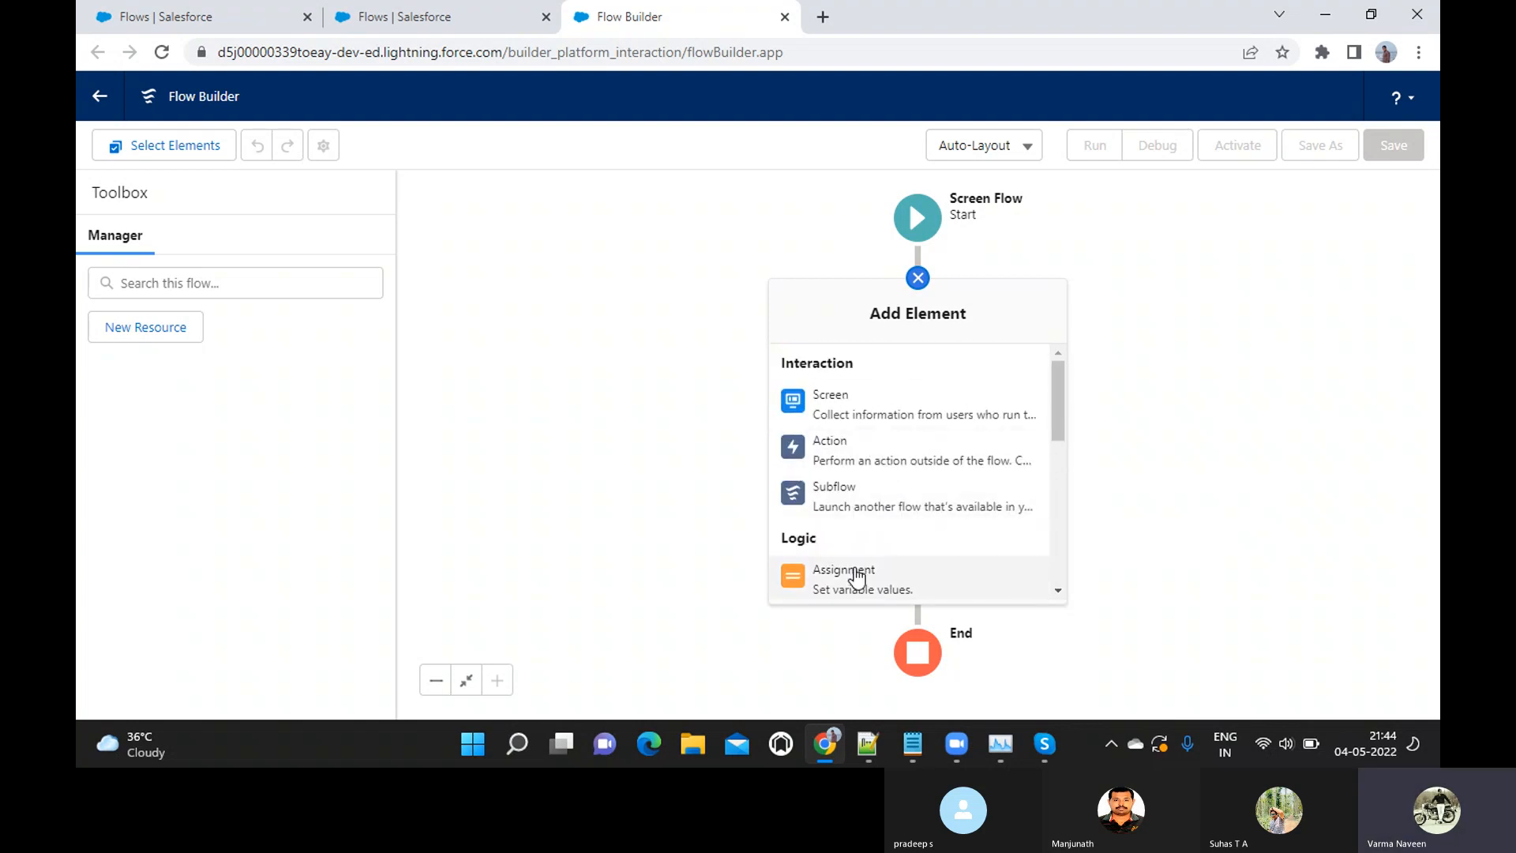
scroll(853, 434, down, 3)
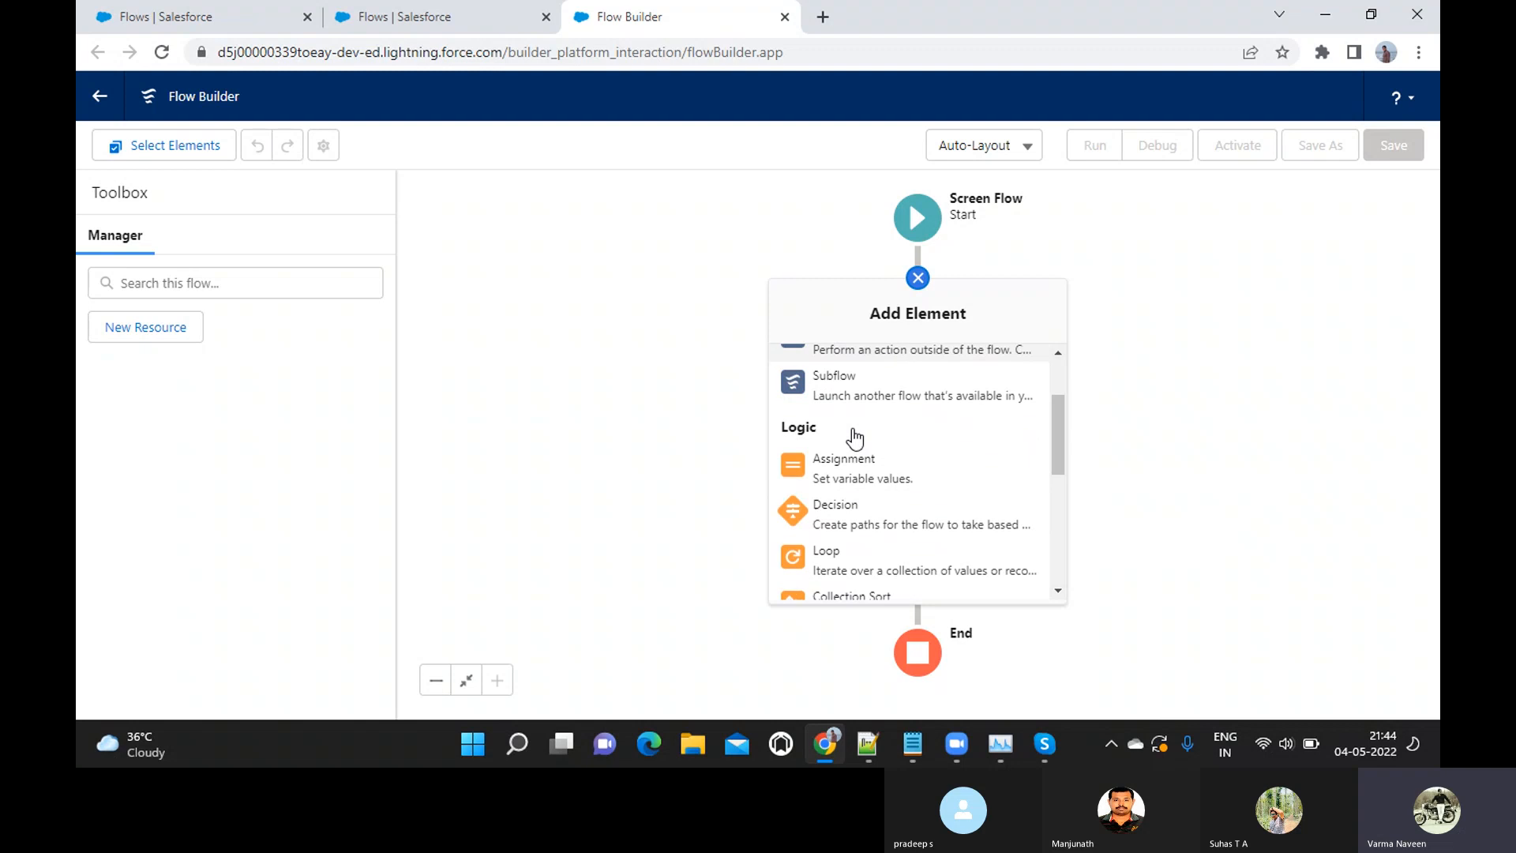
scroll(853, 437, down, 1)
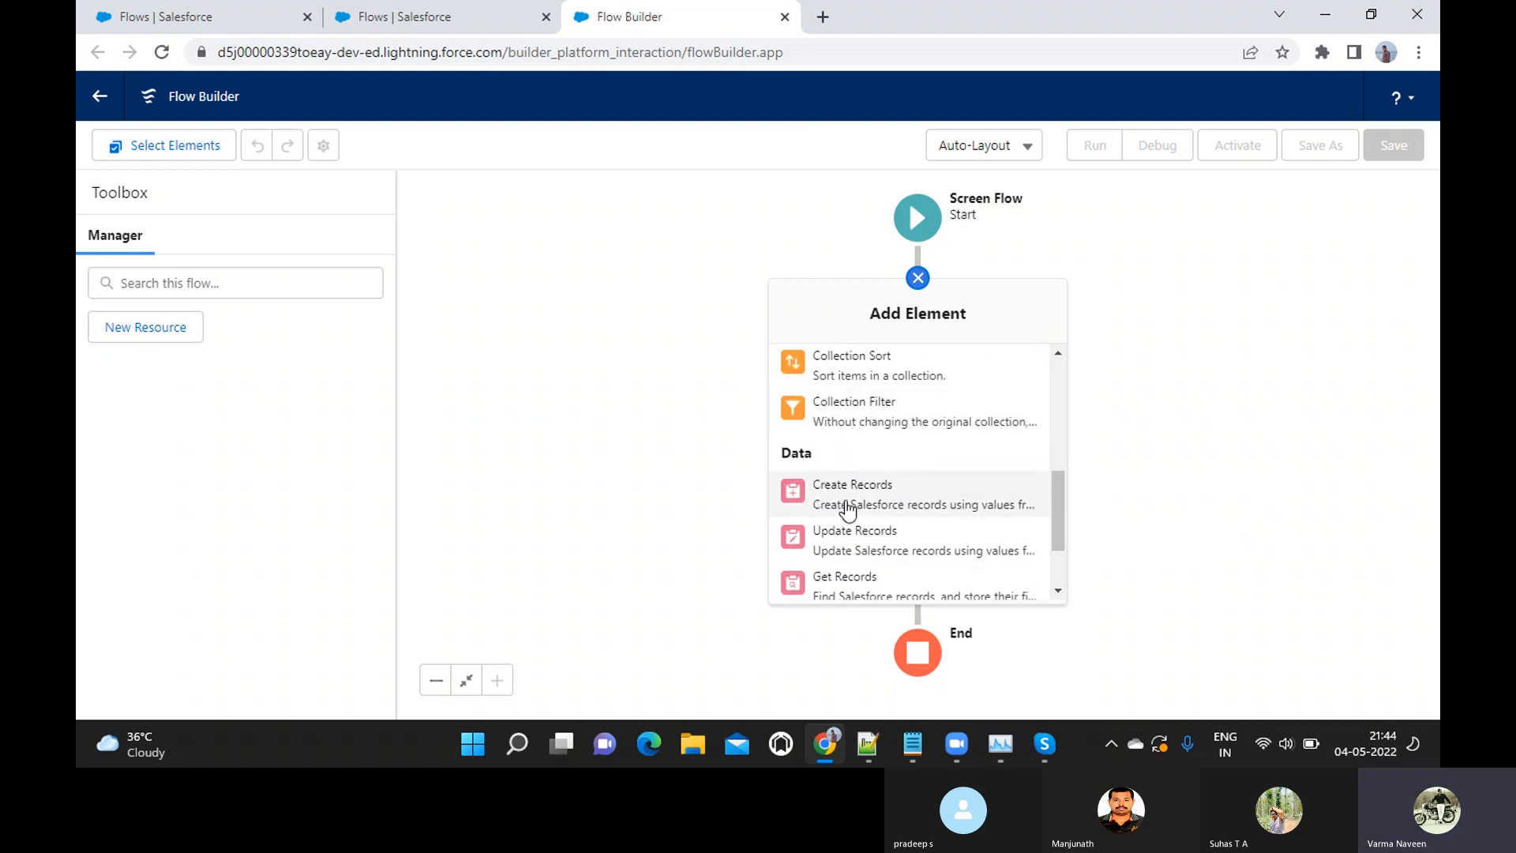
scroll(840, 514, up, 3)
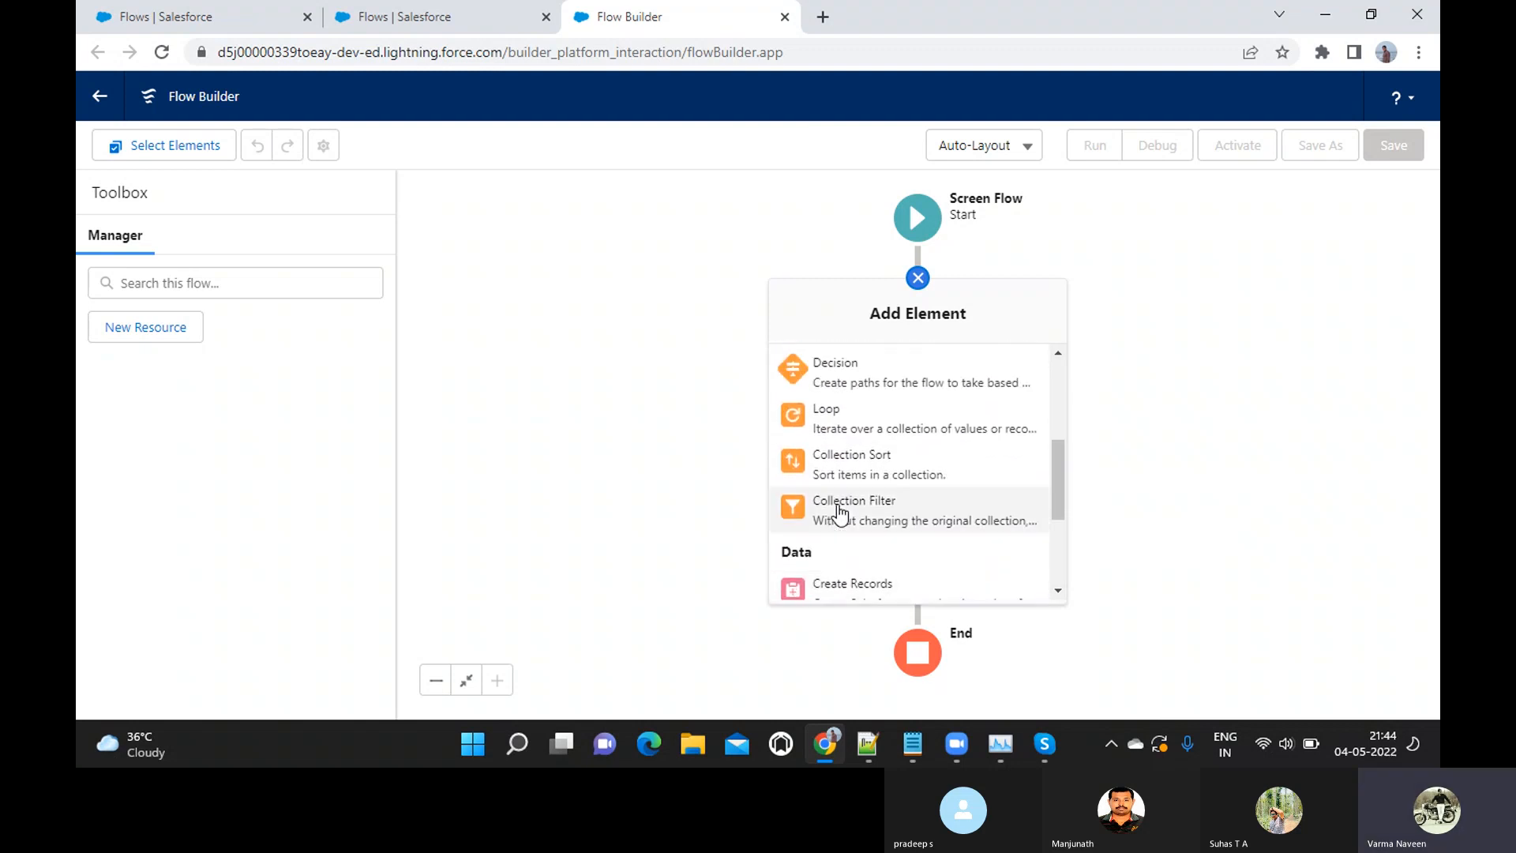
scroll(848, 436, up, 2)
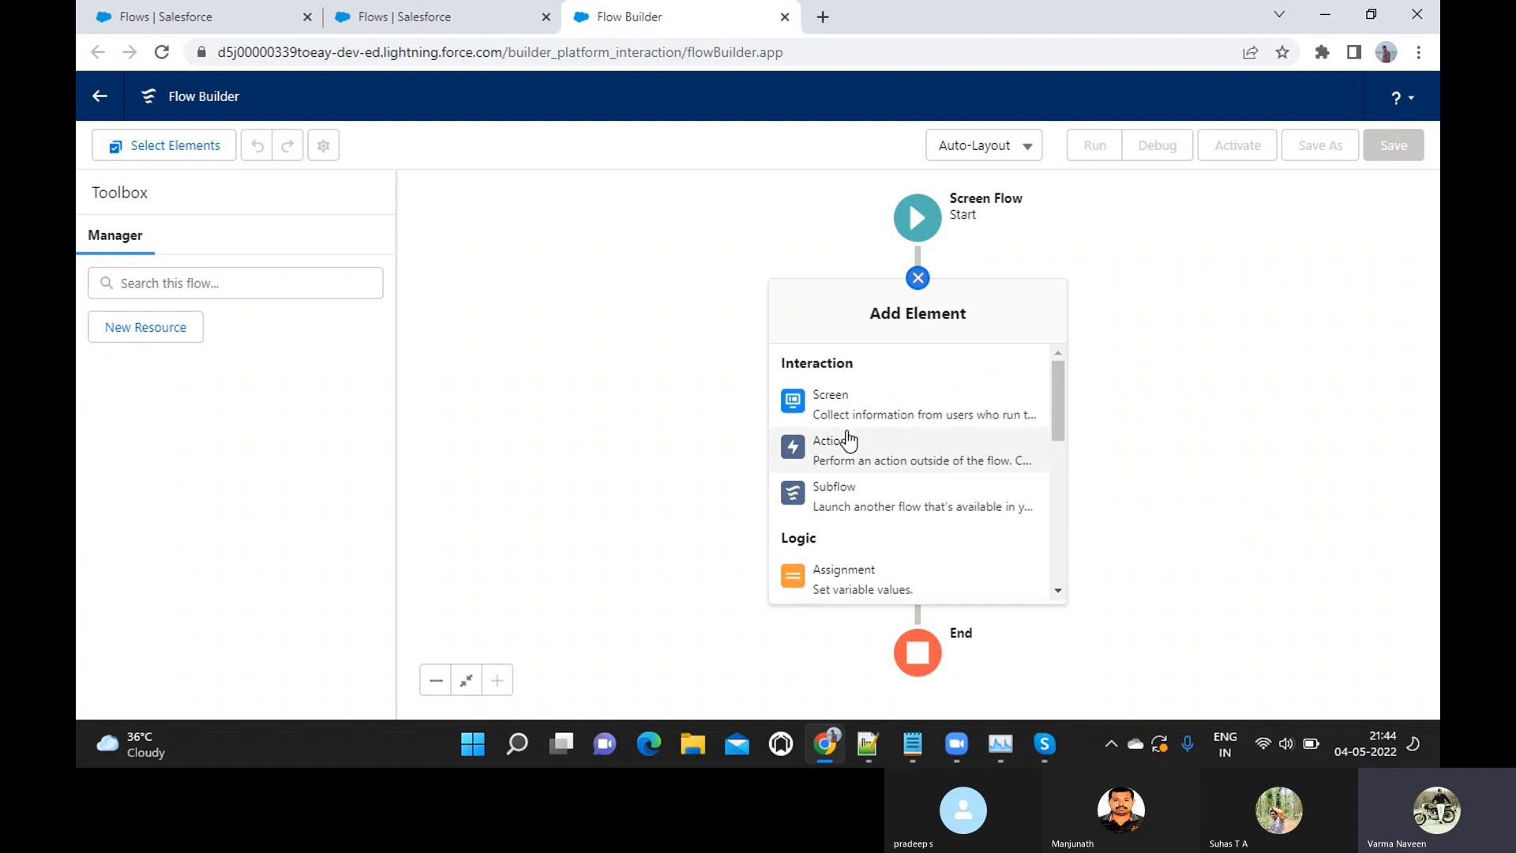
scroll(849, 439, down, 4)
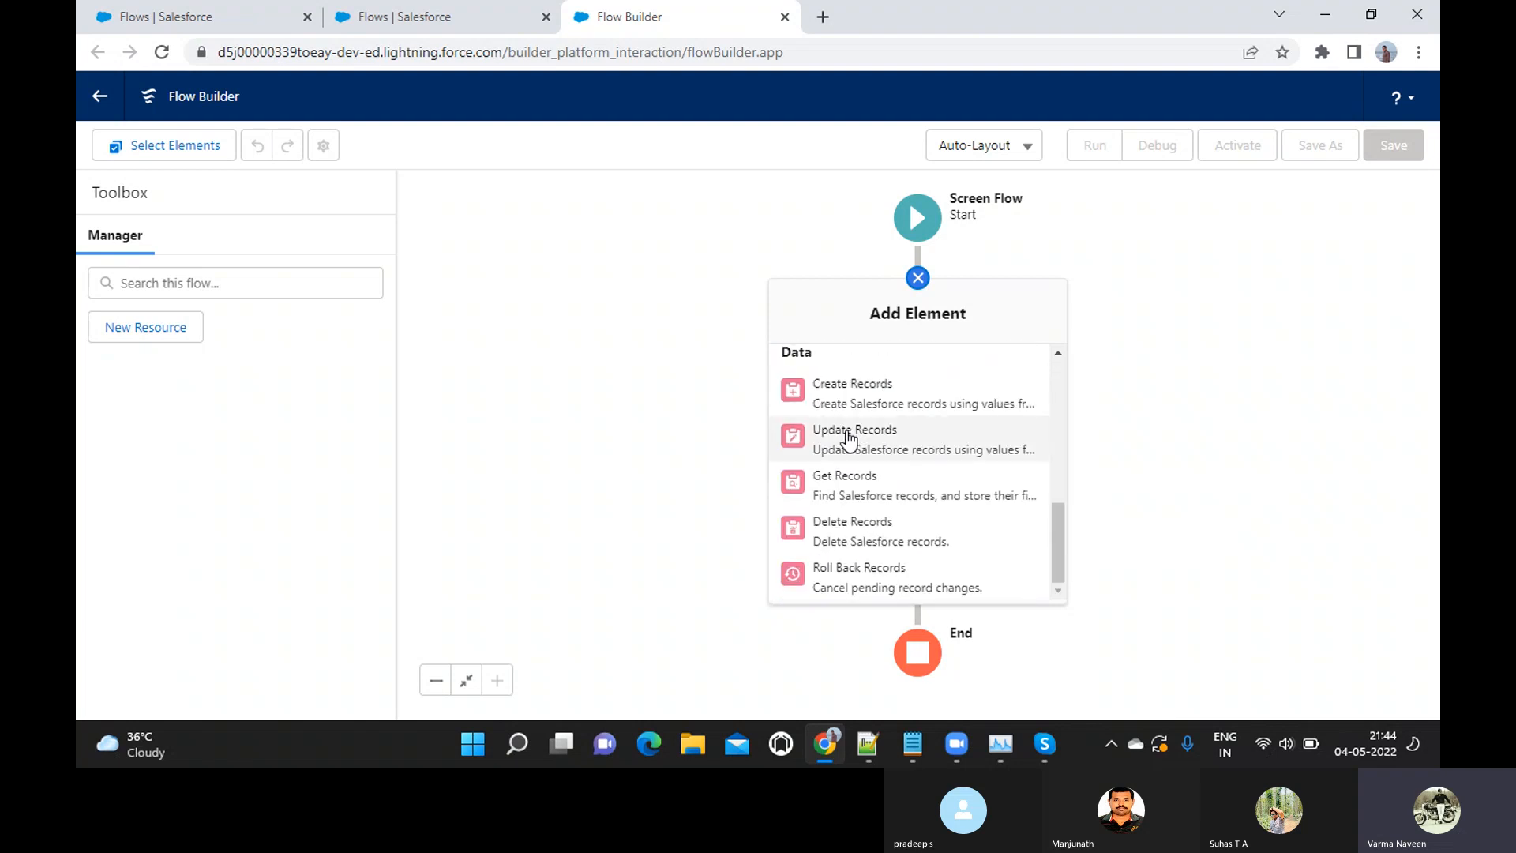
click(917, 286)
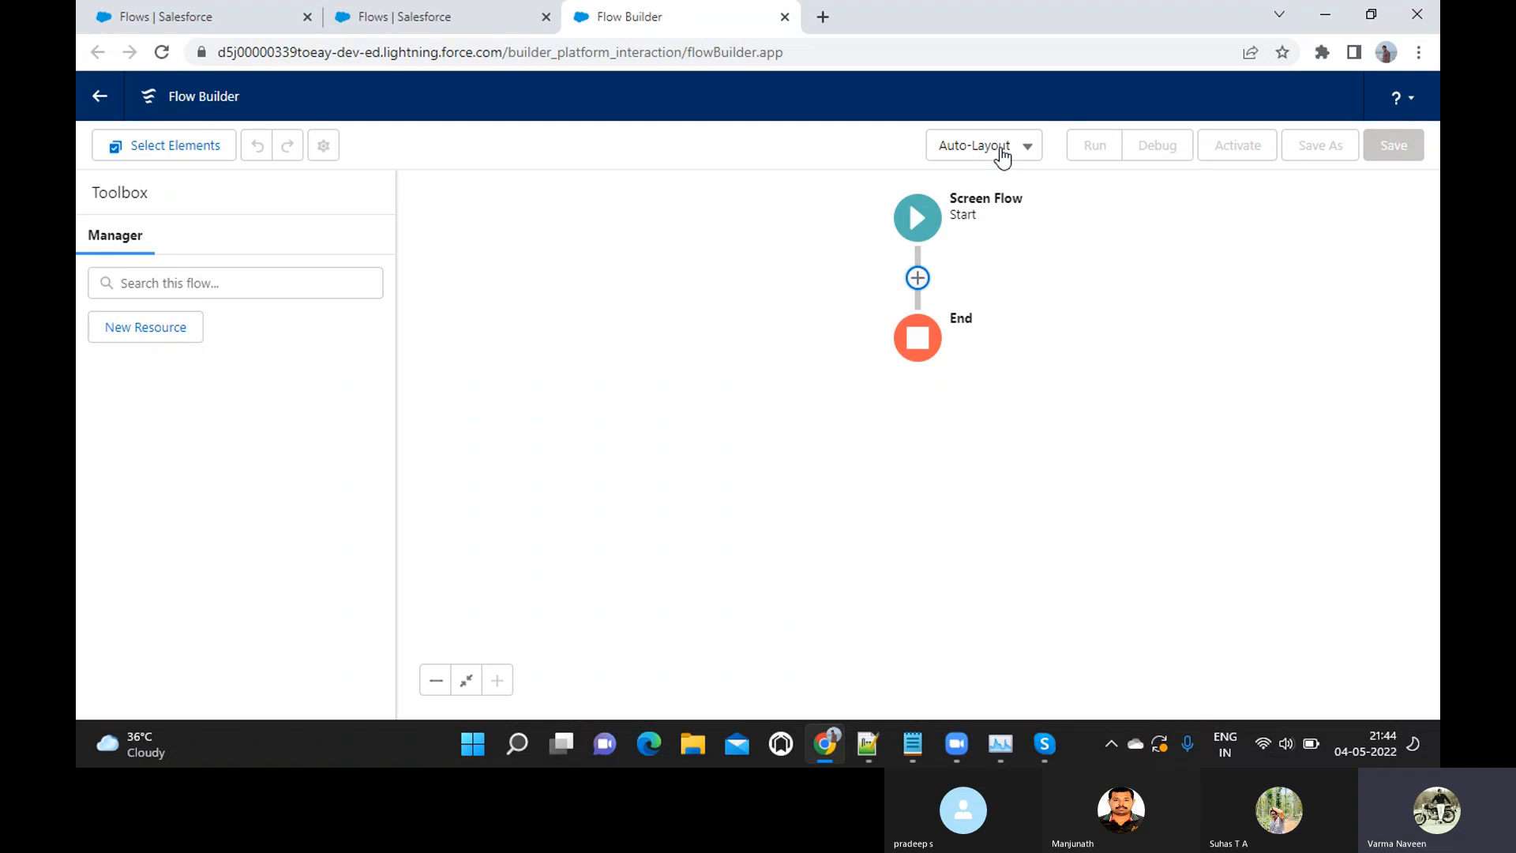
Try the Freeform layout for the flow canvas and switch back to Auto-Layout
click(1003, 150)
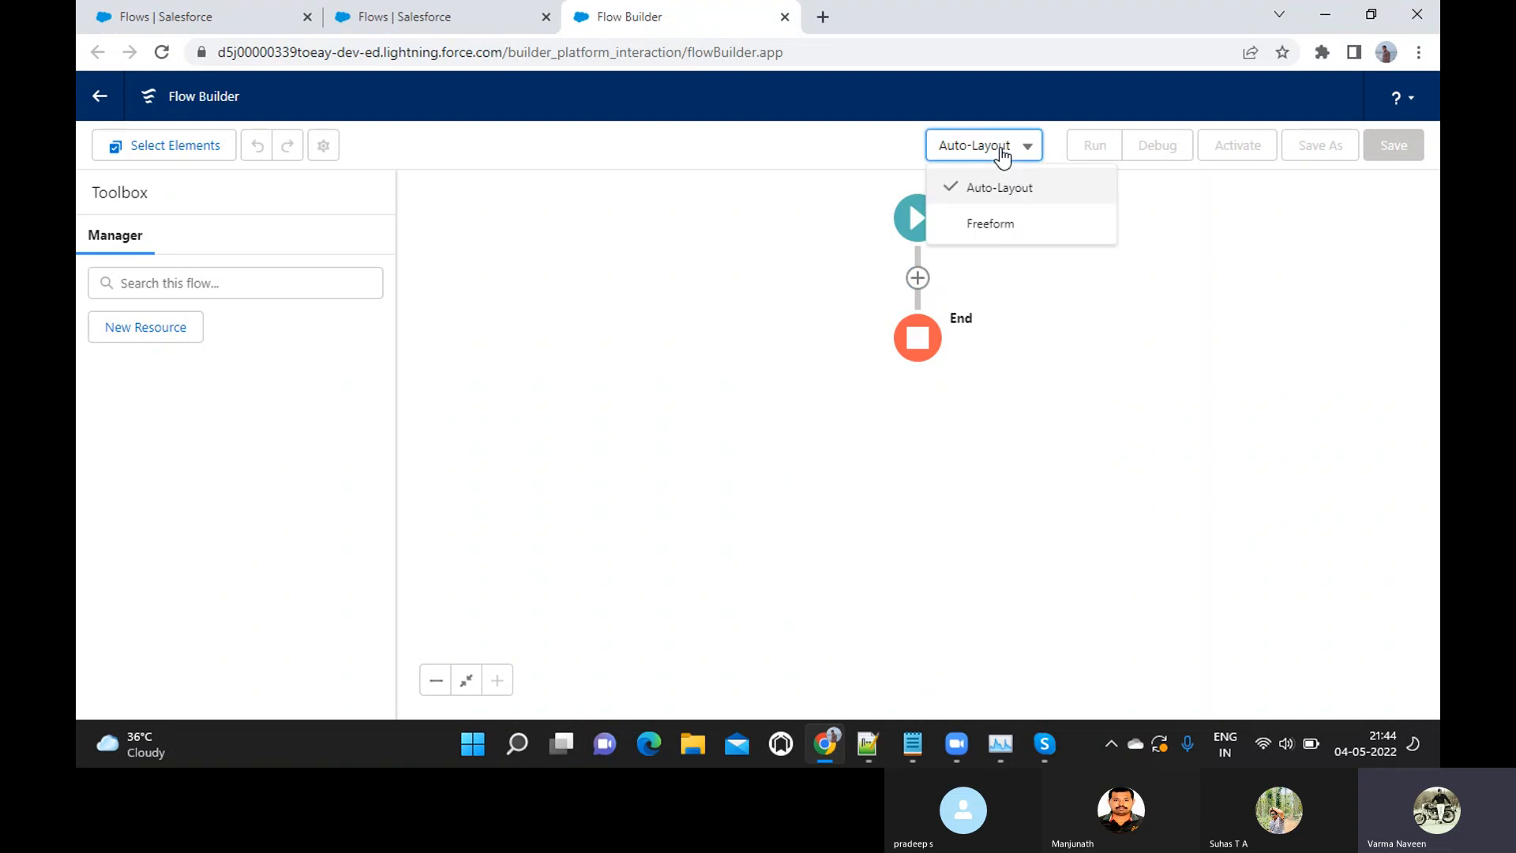
click(842, 292)
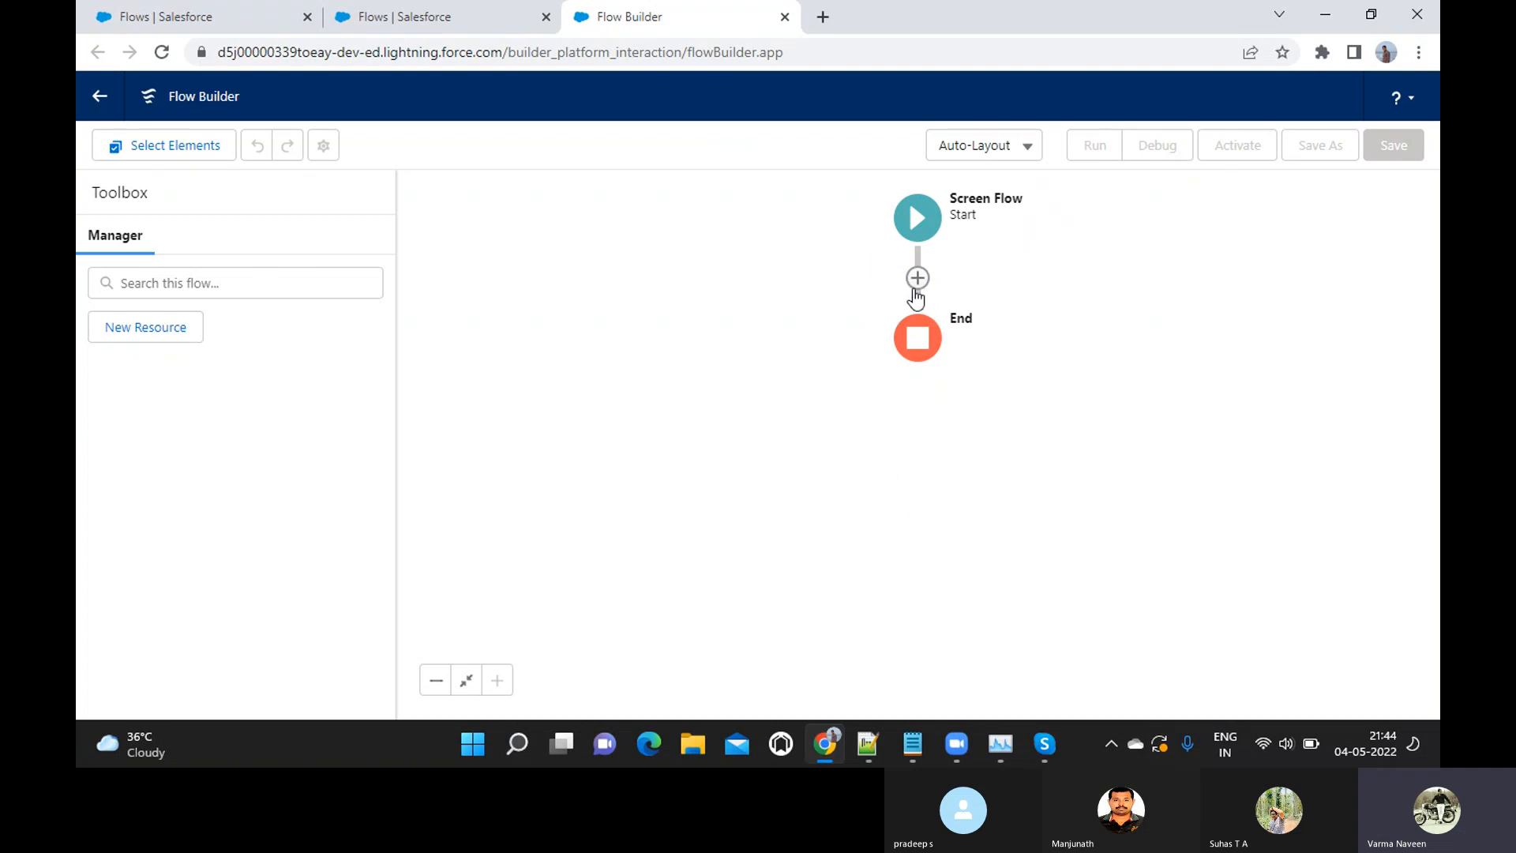
click(980, 147)
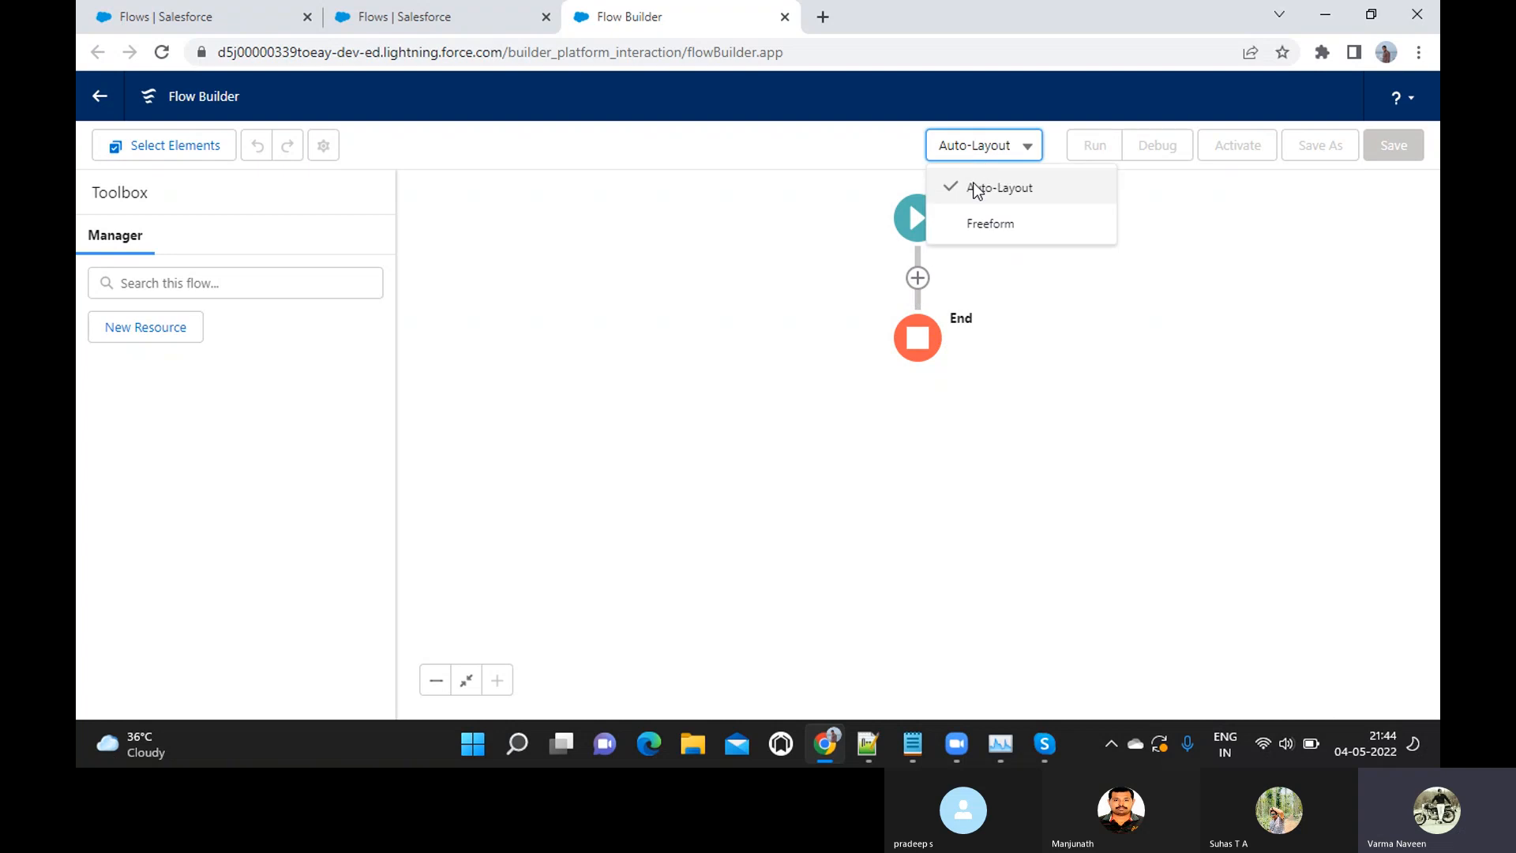
click(970, 227)
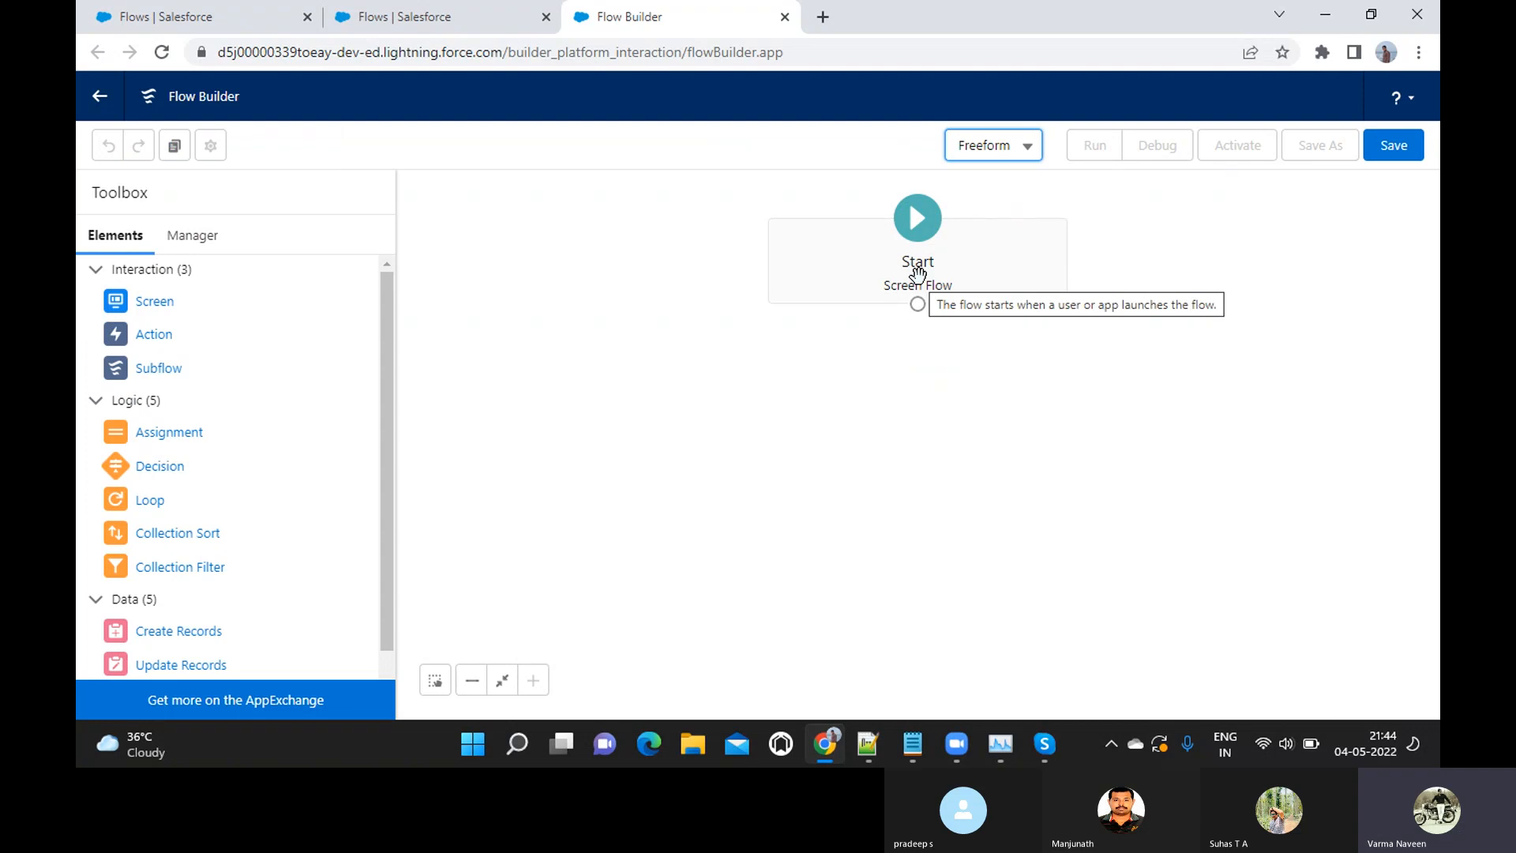
click(1011, 157)
click(992, 190)
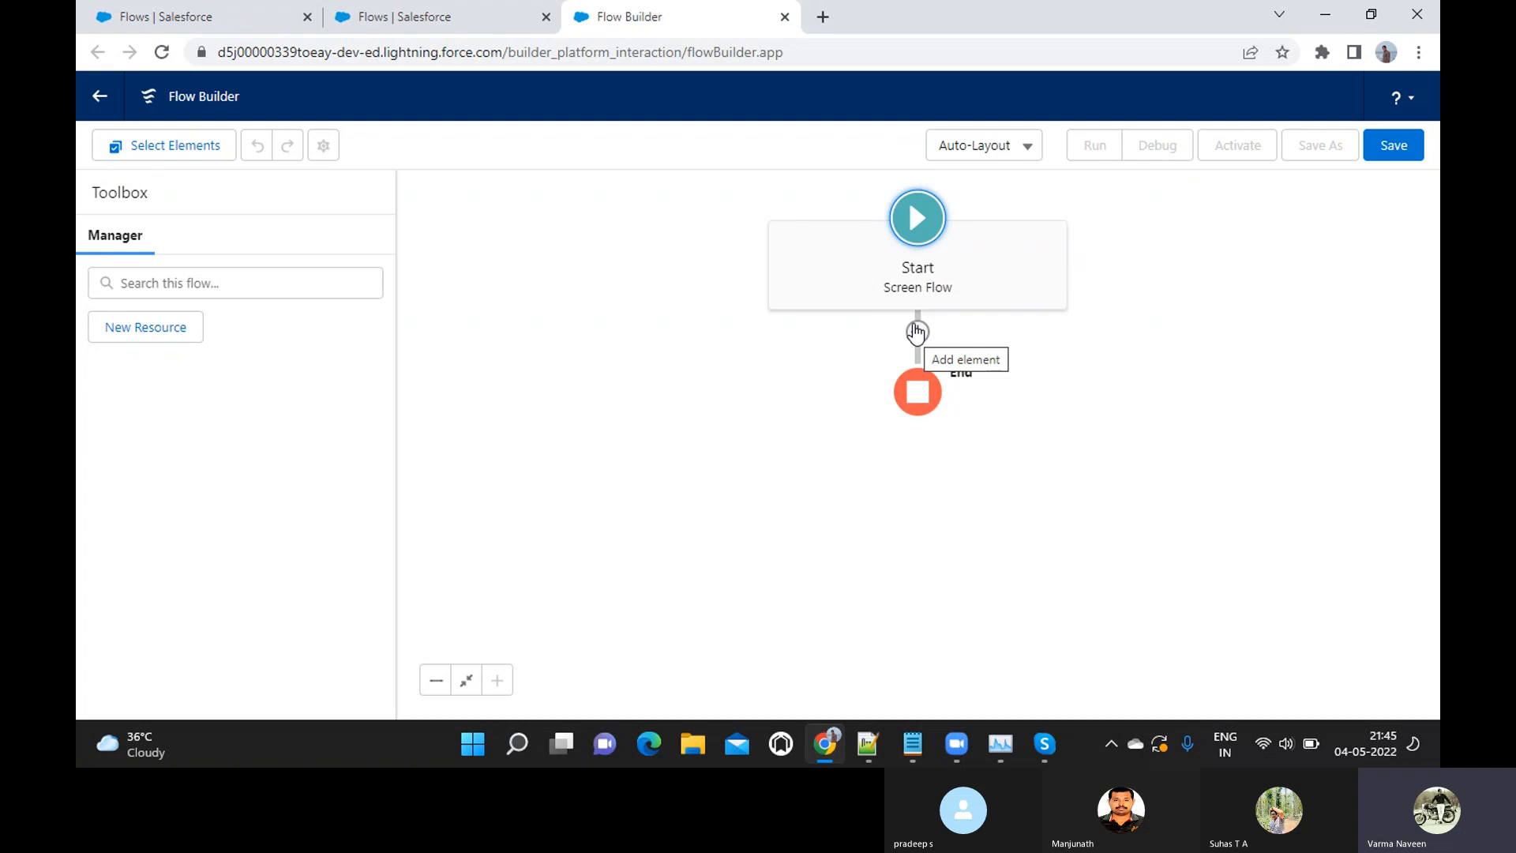
Set the flow canvas to the Freeform layout and review the Interaction, Logic and Data elements in the toolbox
click(1002, 157)
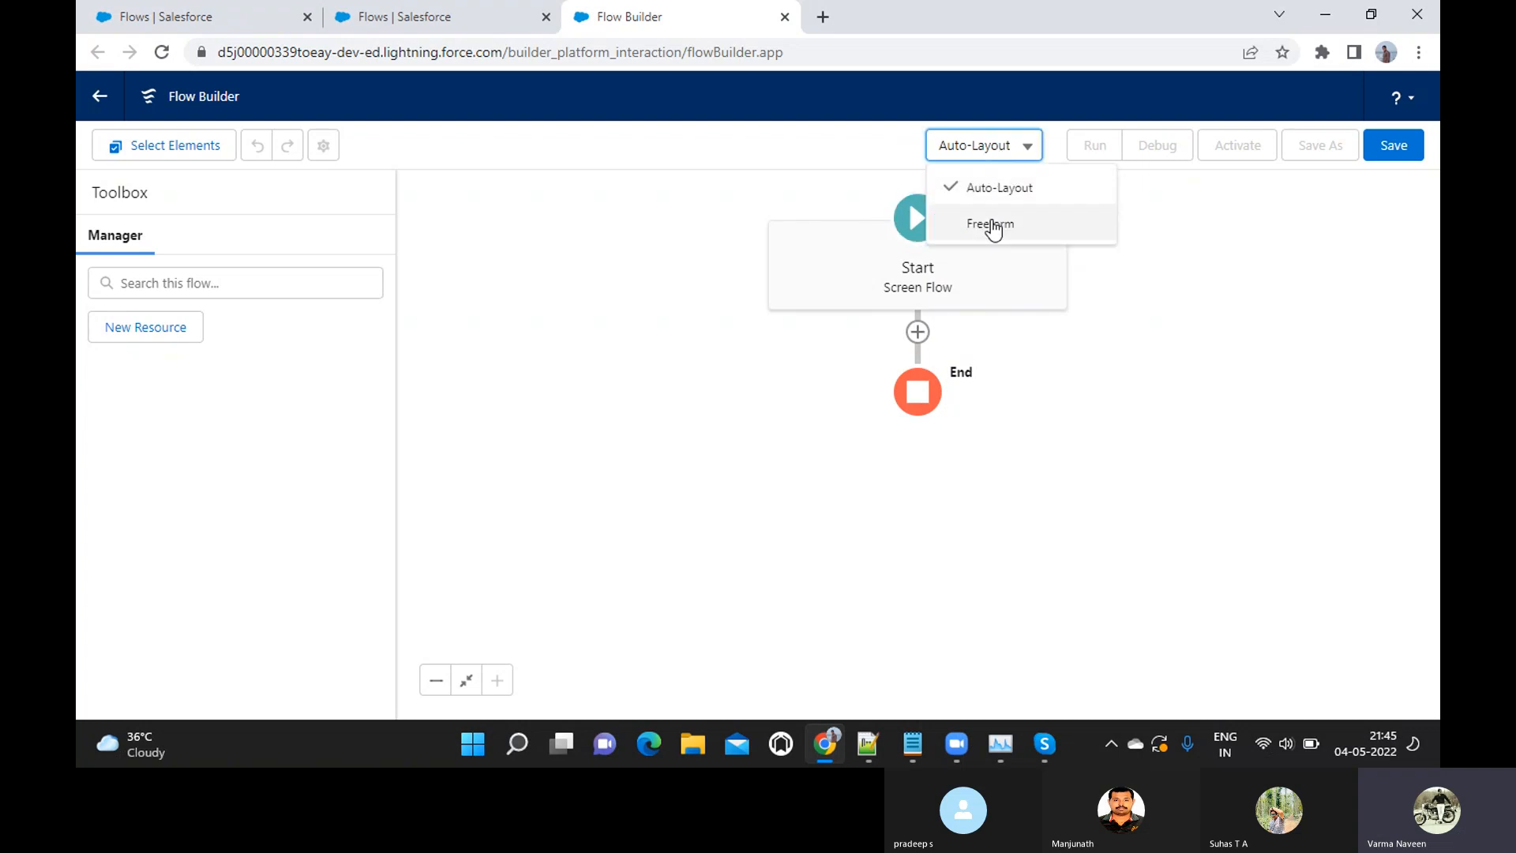
click(990, 222)
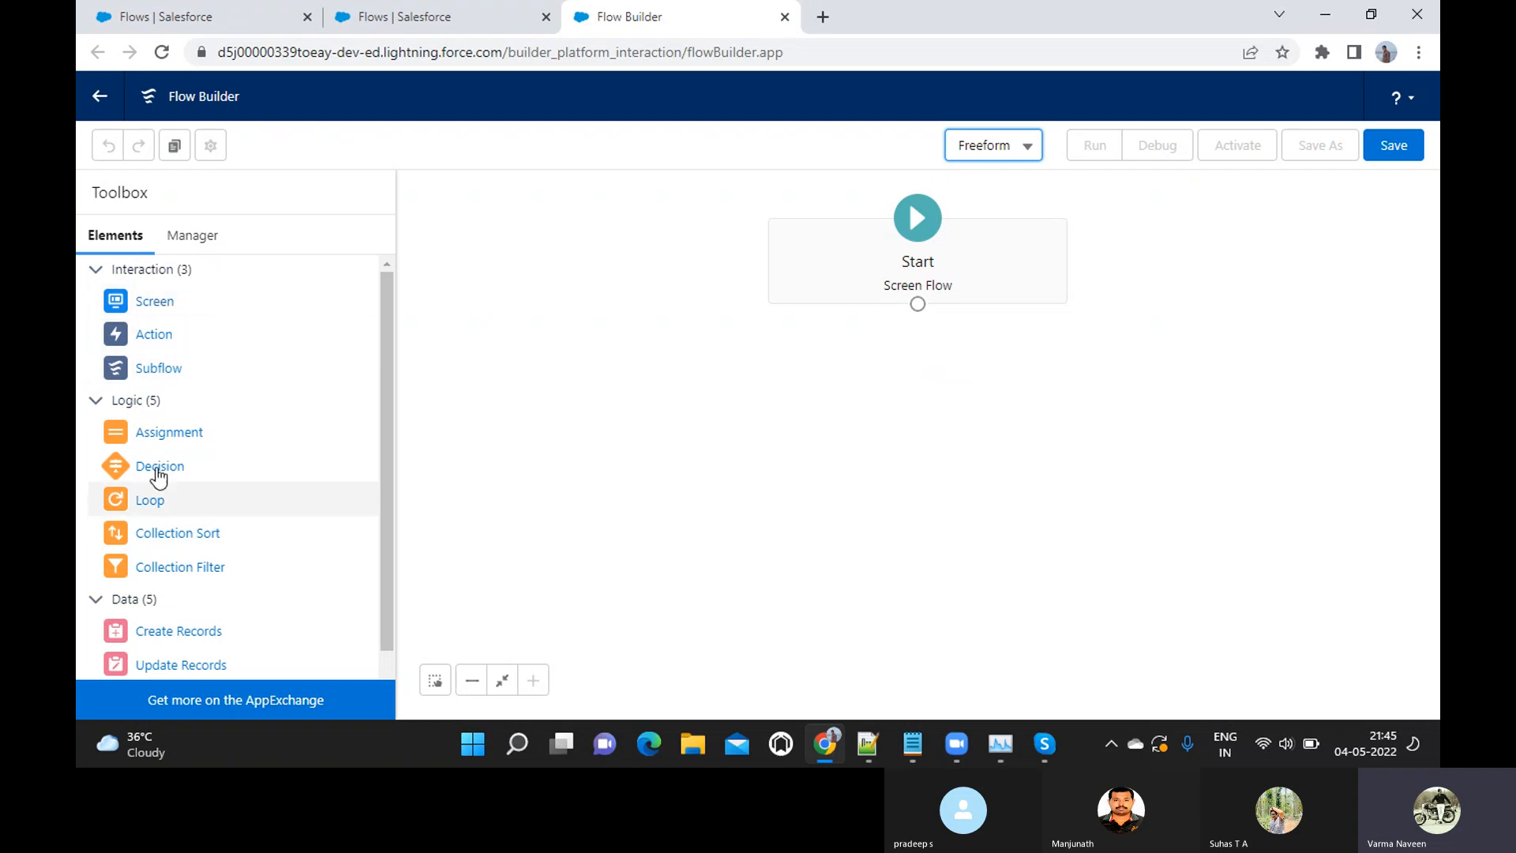
scroll(186, 570, down, 1)
scroll(187, 570, up, 1)
scroll(186, 570, down, 1)
scroll(186, 570, up, 1)
scroll(186, 567, down, 1)
scroll(186, 568, up, 1)
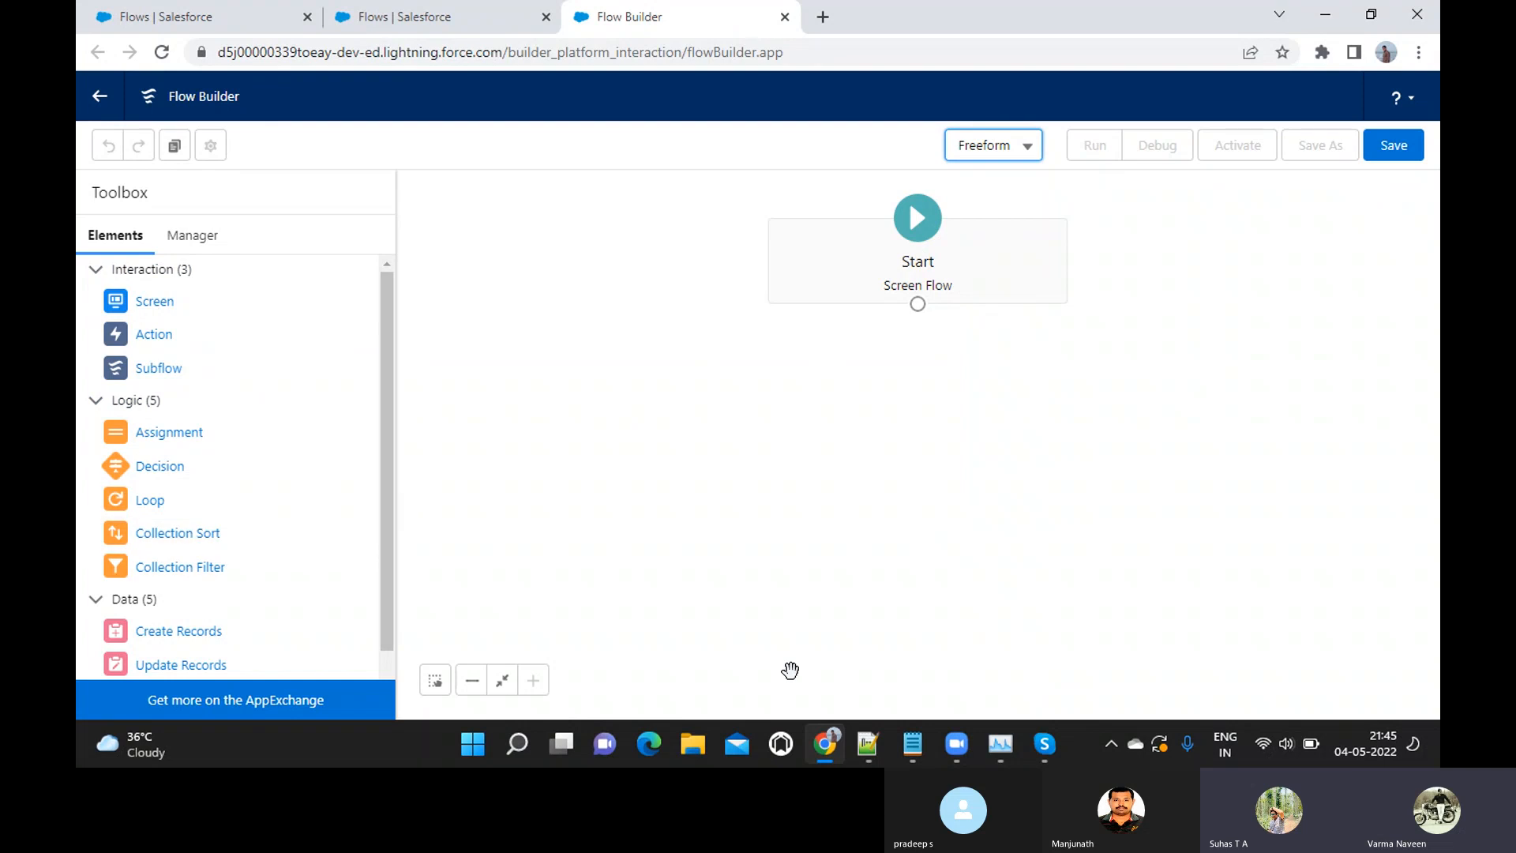
Review the question about the Flow toolbox elements in the 04May_Flows Introduction Notepad notes and return to Flow Builder in Chrome
mouse_move(916, 745)
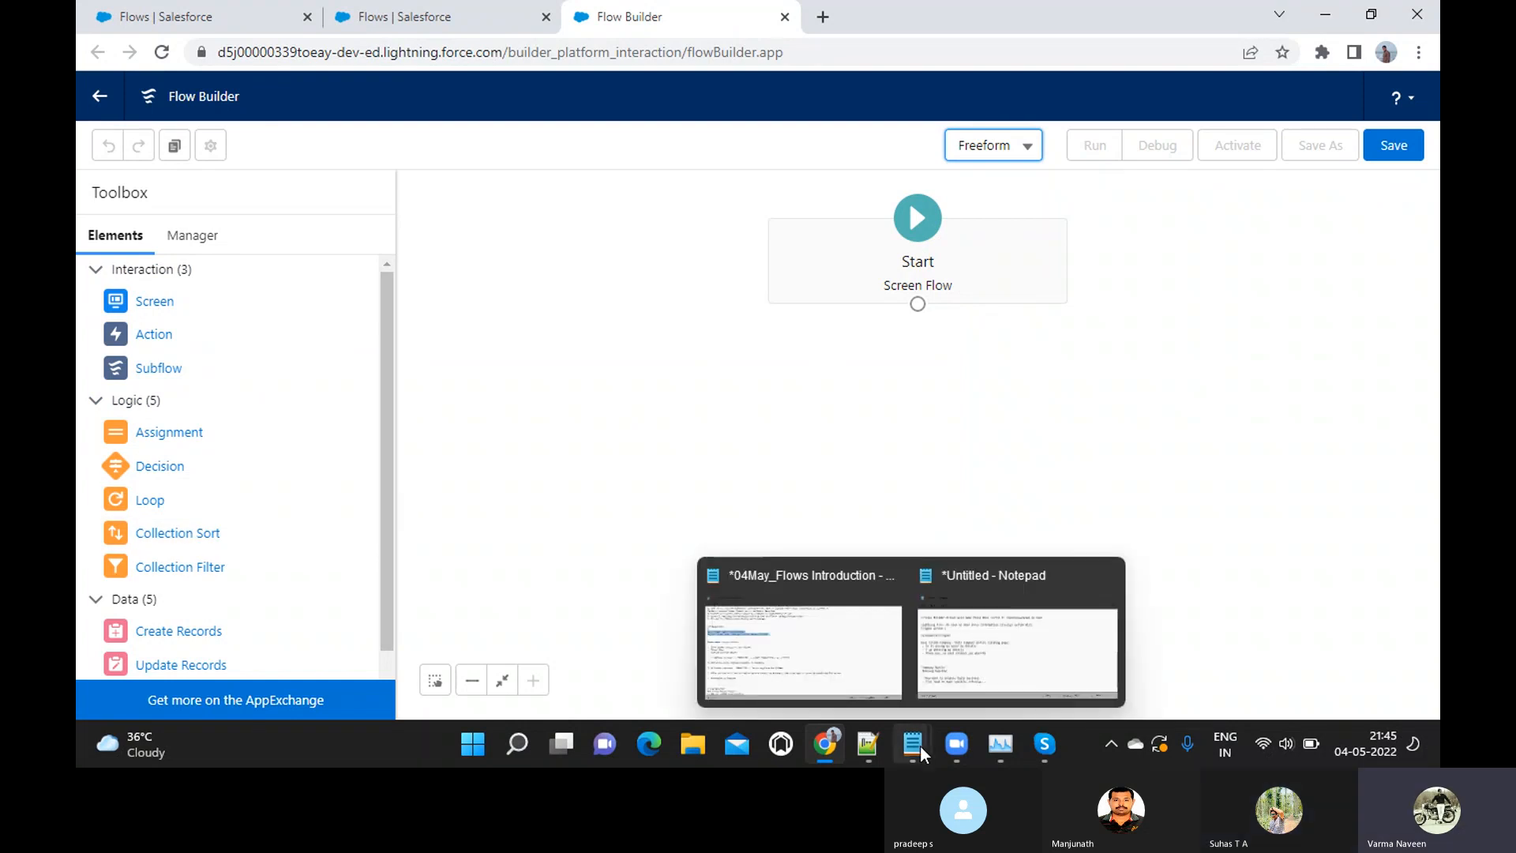
click(867, 666)
scroll(491, 481, down, 1)
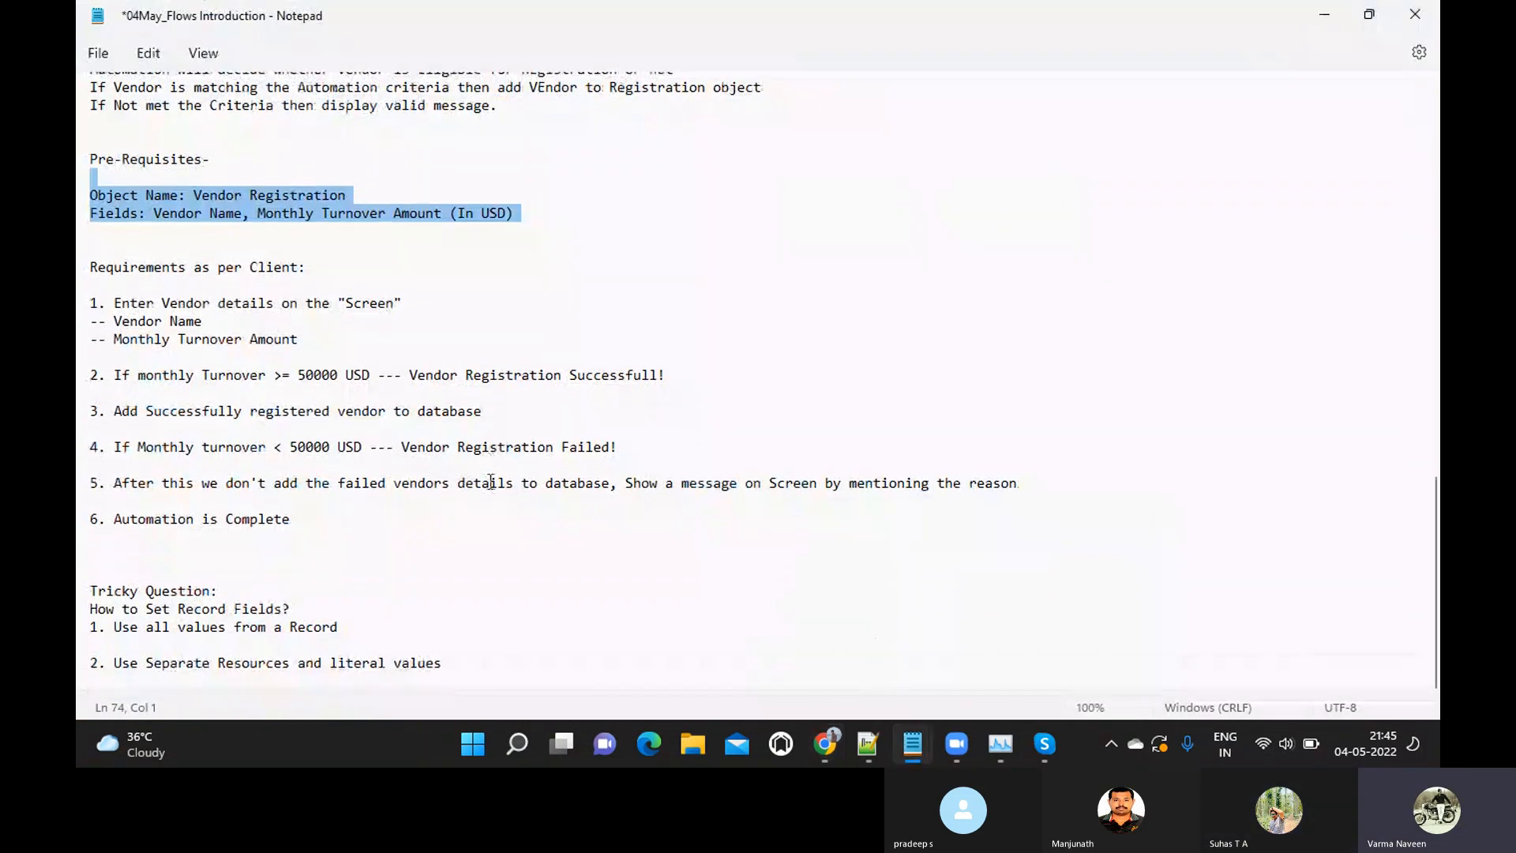
scroll(490, 482, up, 1)
scroll(490, 481, up, 6)
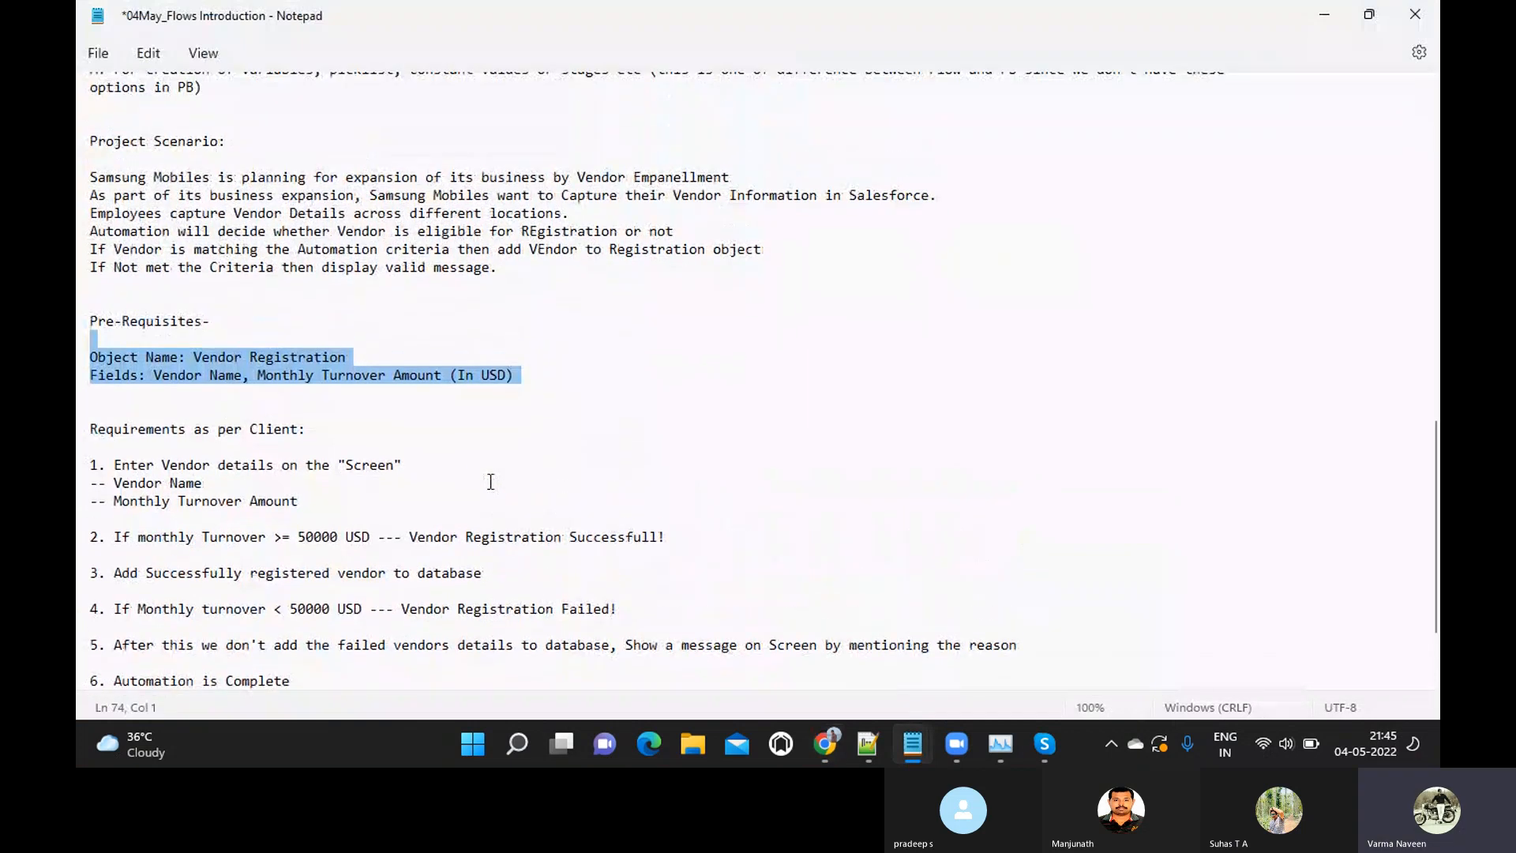
scroll(491, 481, up, 2)
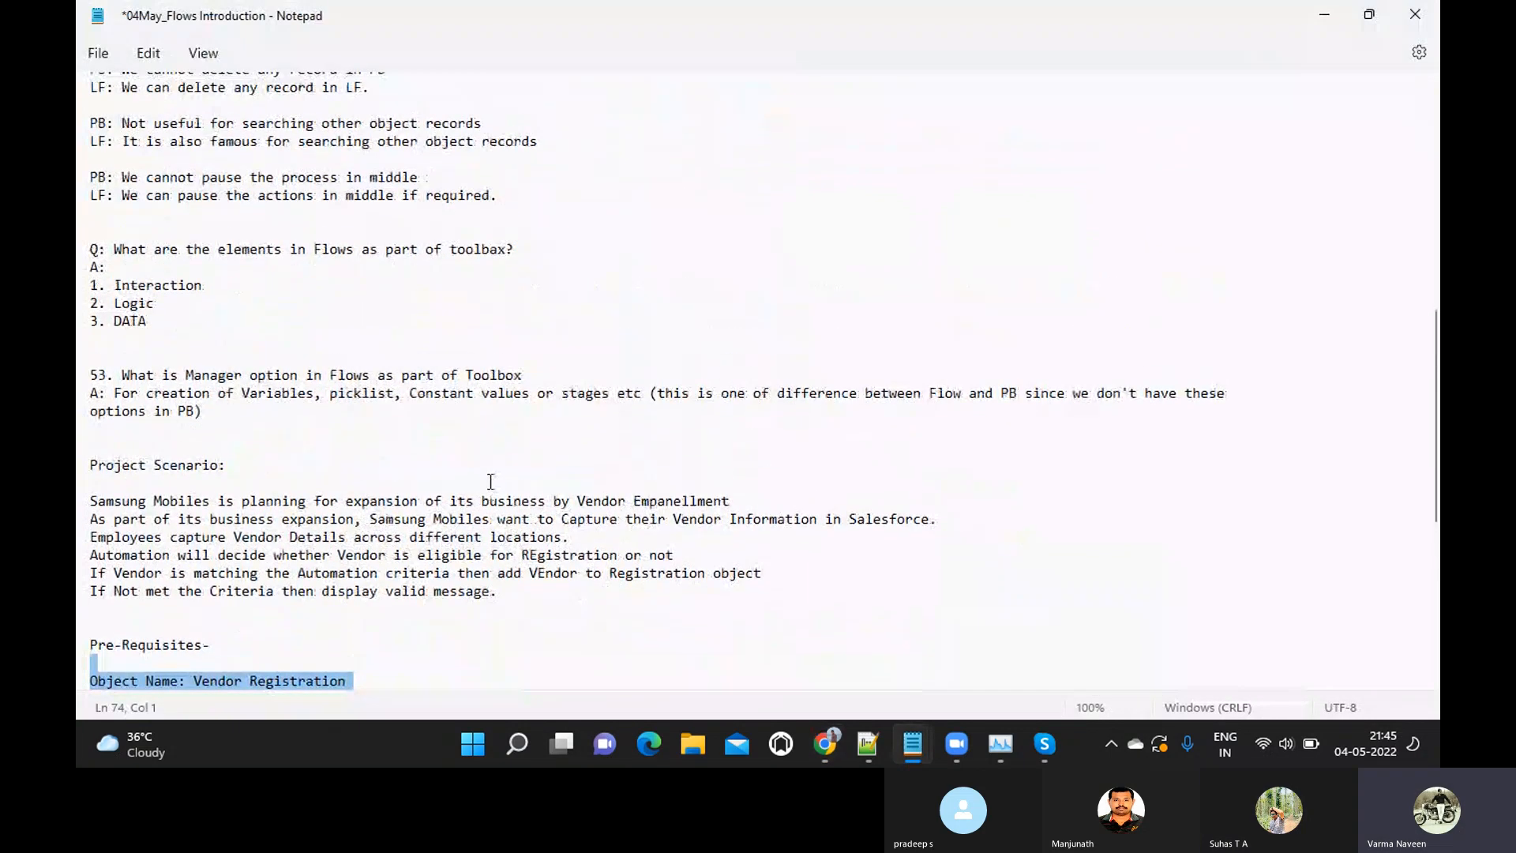
click(114, 248)
drag(114, 248, 525, 257)
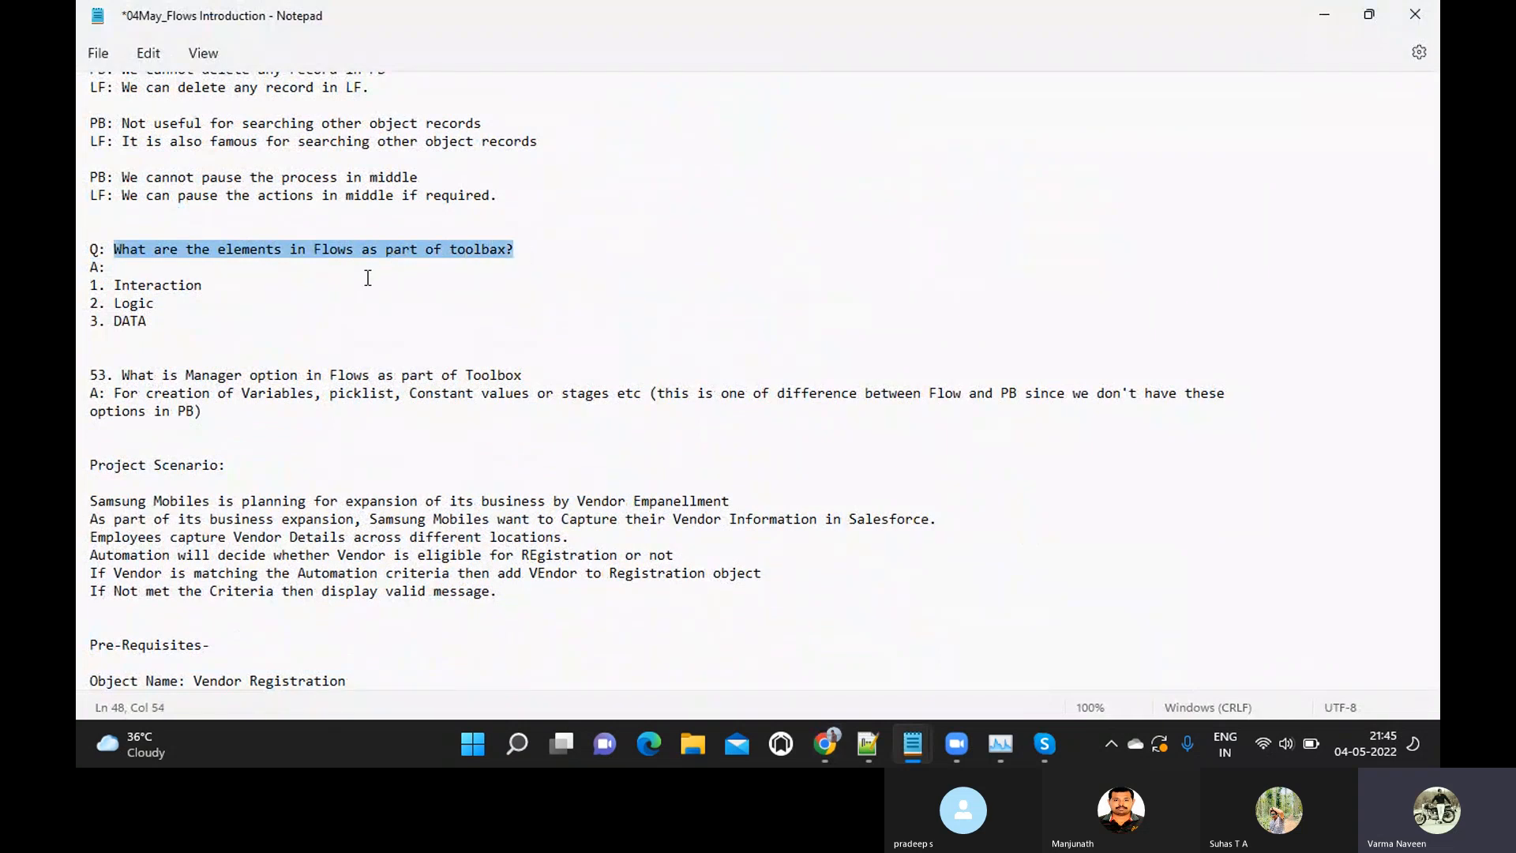
double_click(128, 288)
click(126, 298)
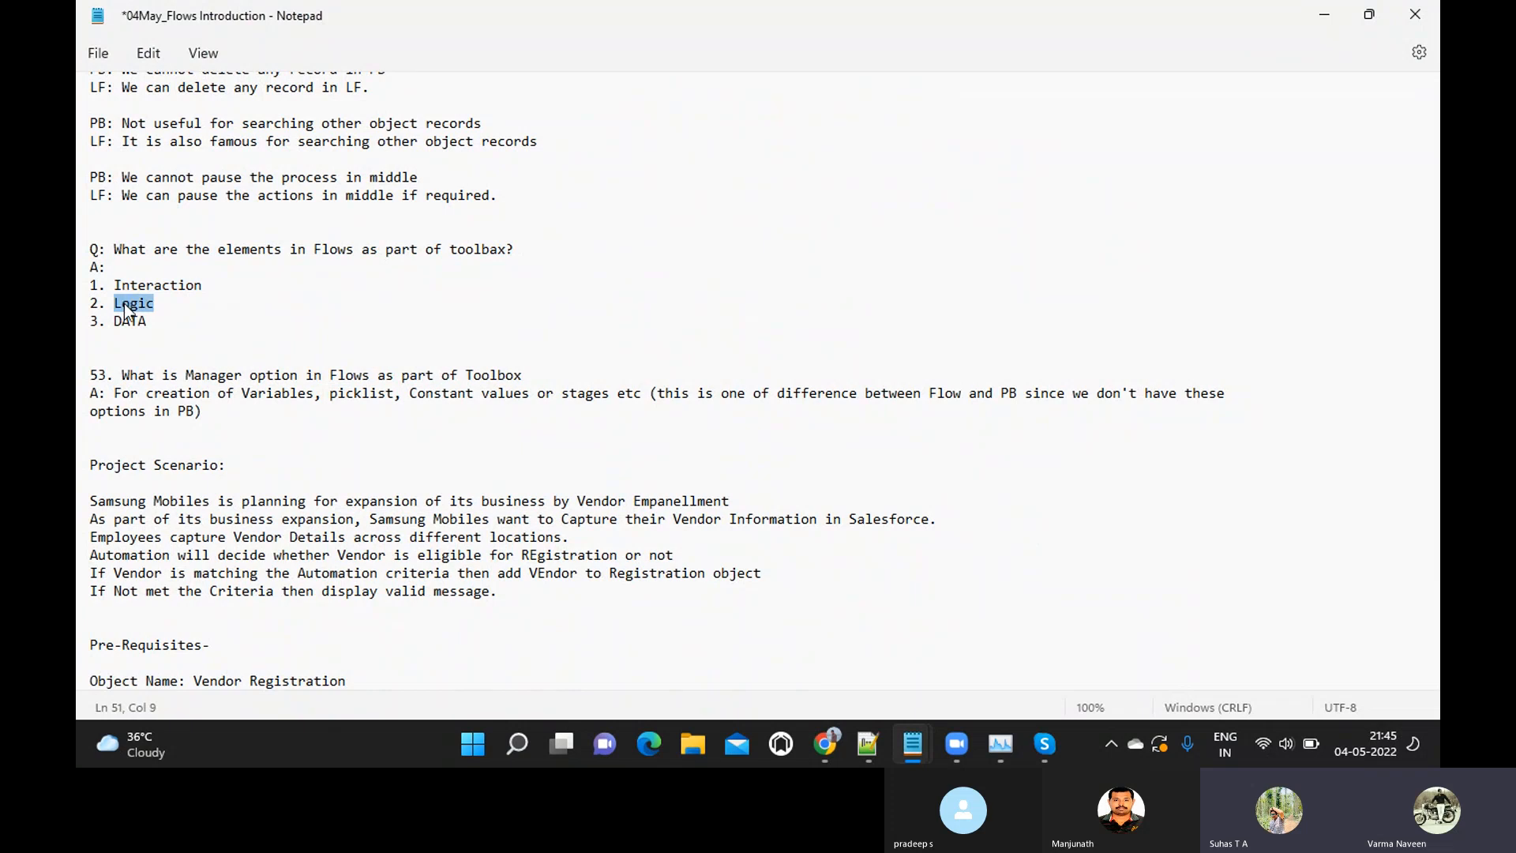
double_click(128, 323)
click(175, 320)
drag(169, 323, 79, 241)
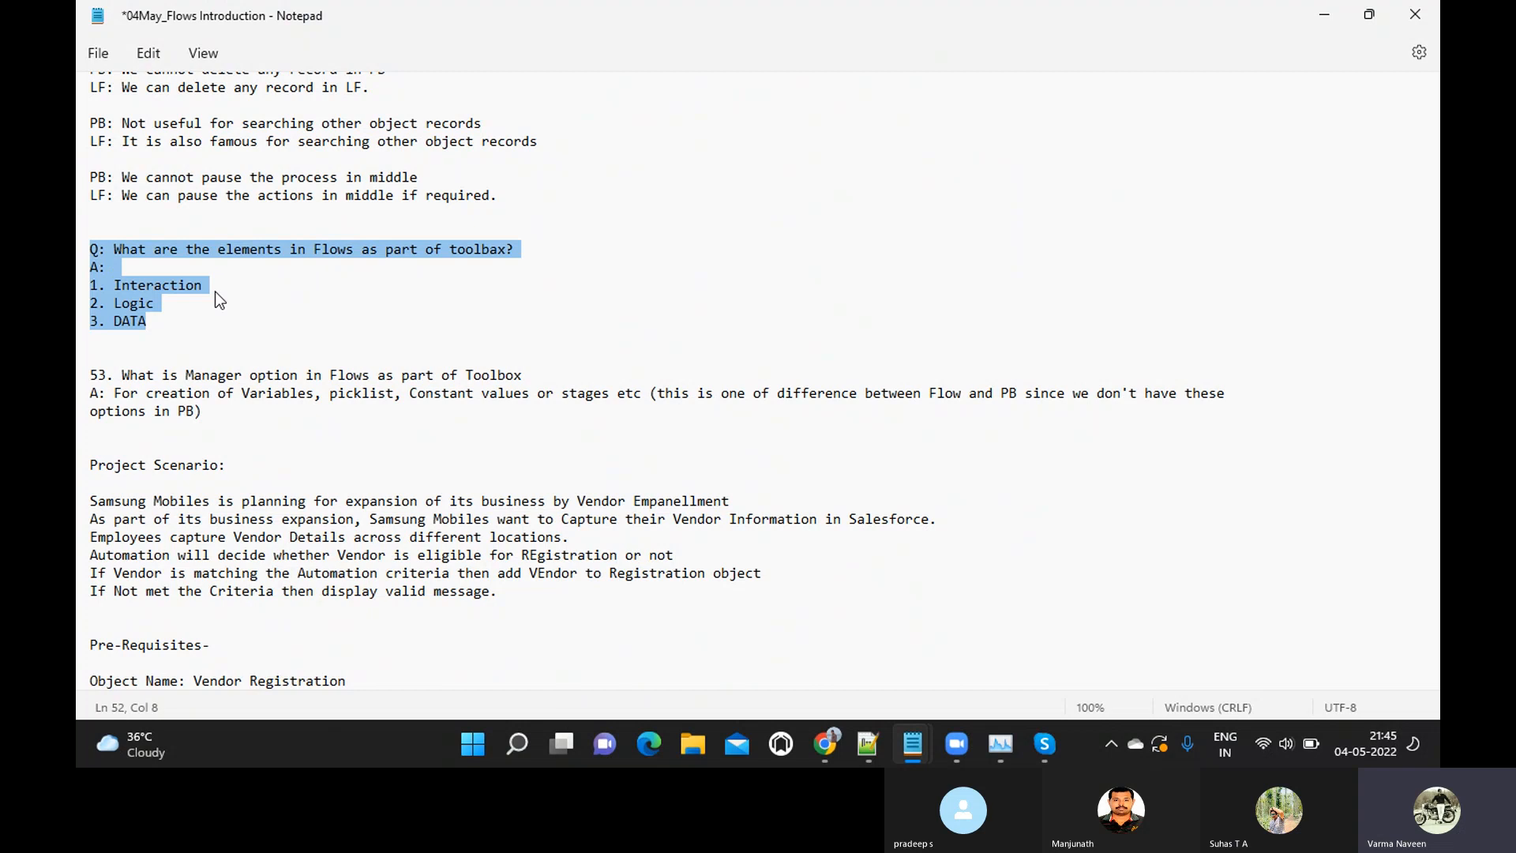
key(alt+Tab)
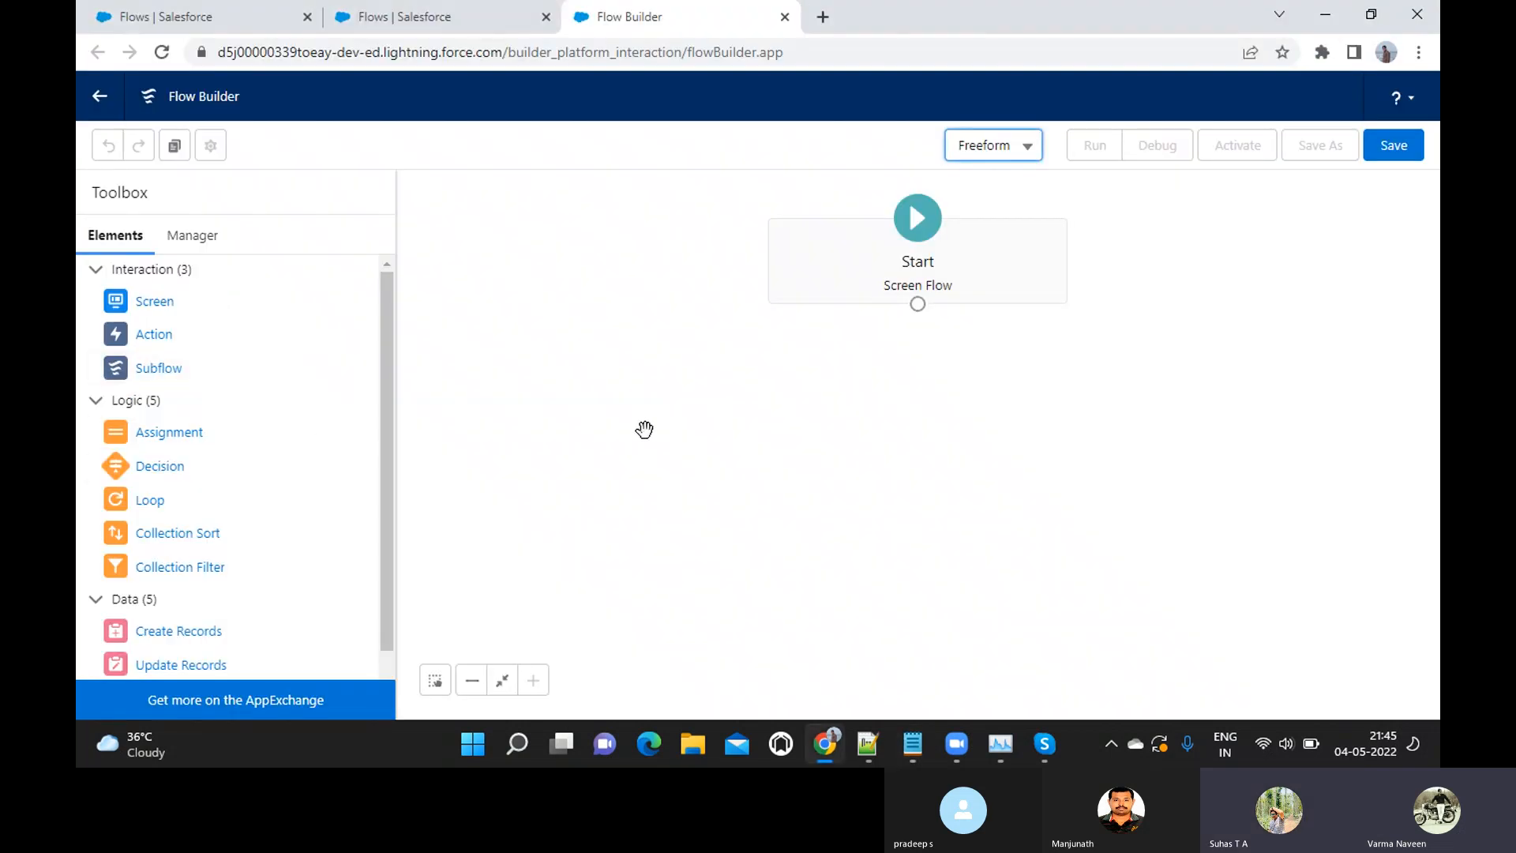
Review the project scenario, prerequisites and client requirements in the 04May_Flows Introduction Notepad notes and return to Flow Builder in Chrome
click(770, 341)
mouse_move(928, 739)
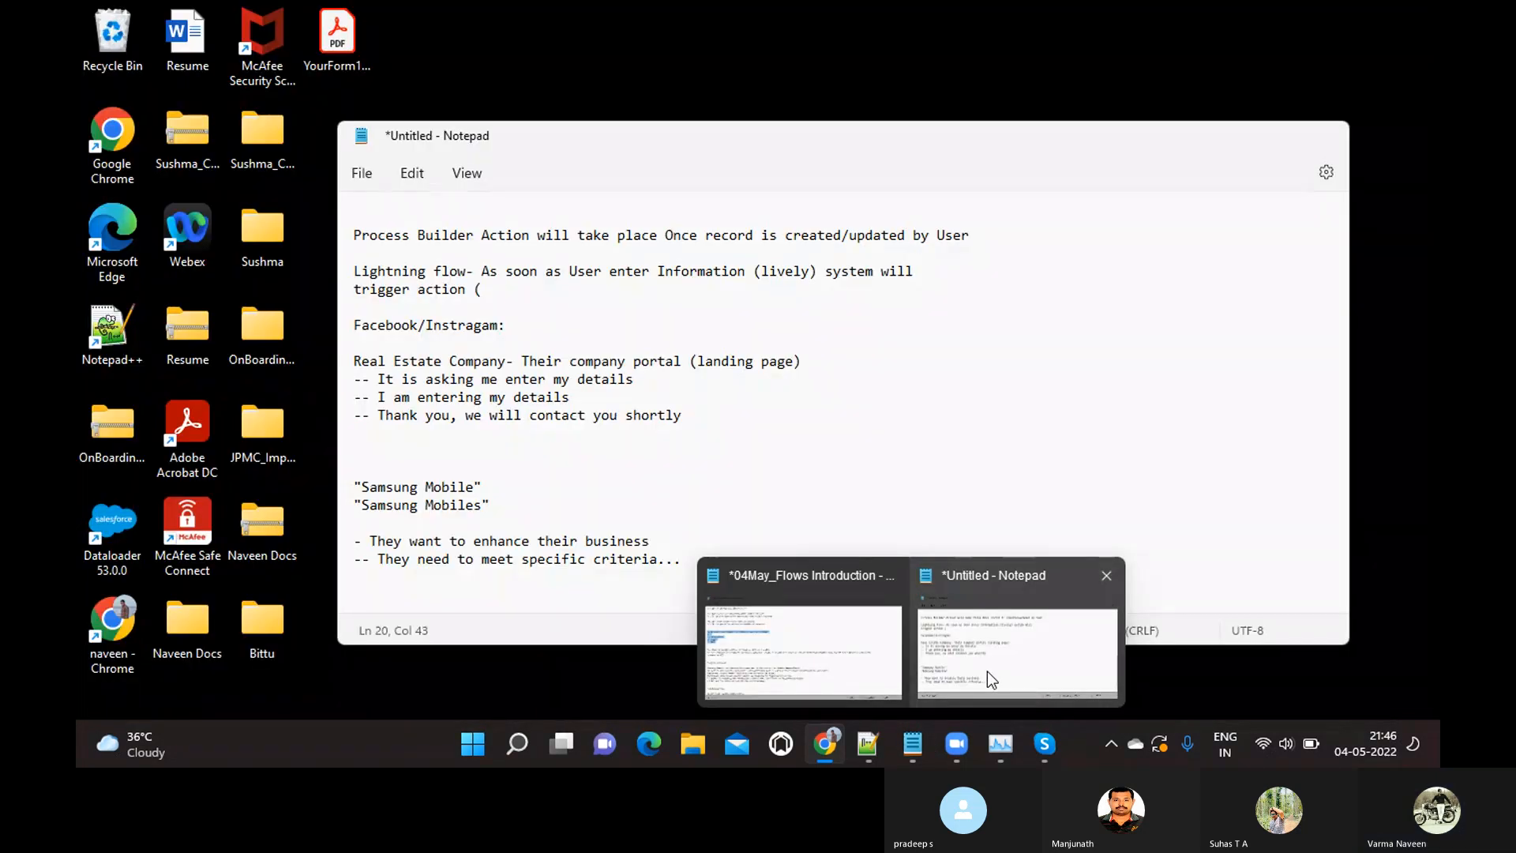
click(987, 671)
mouse_move(919, 743)
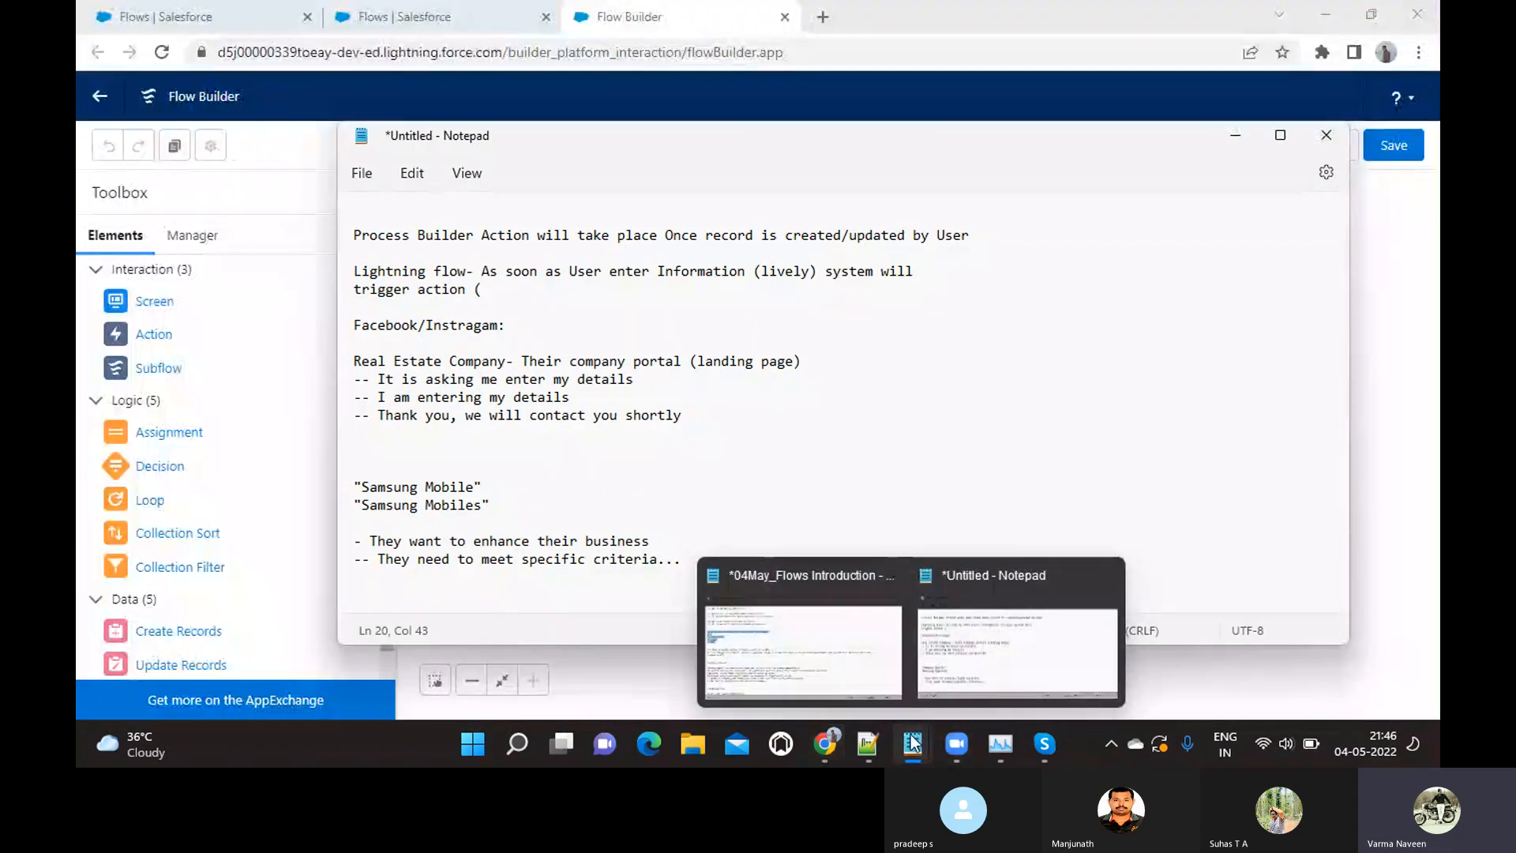
click(828, 657)
scroll(411, 529, down, 6)
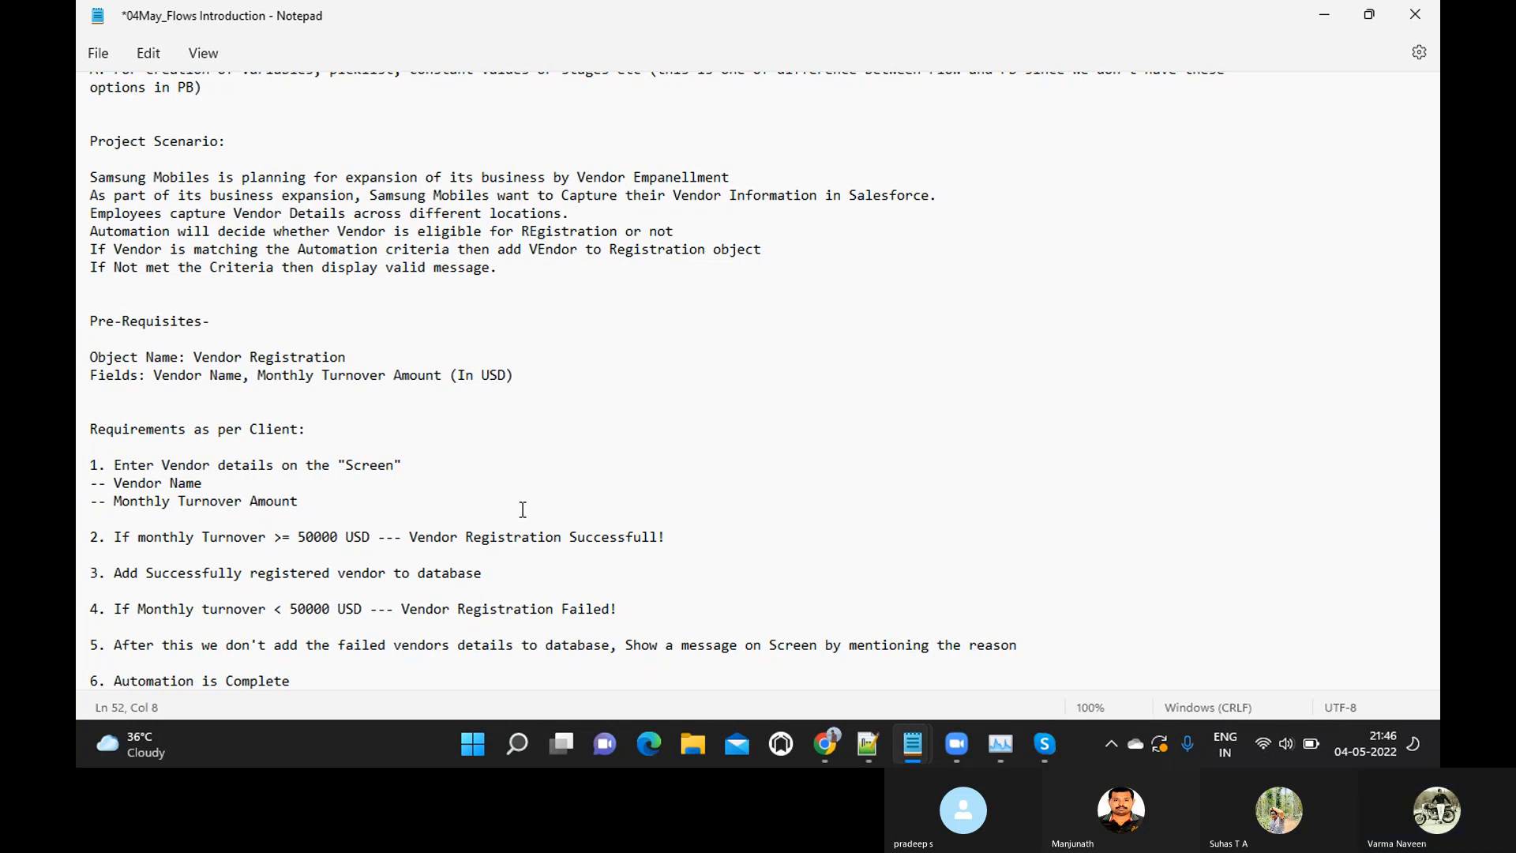
mouse_move(827, 746)
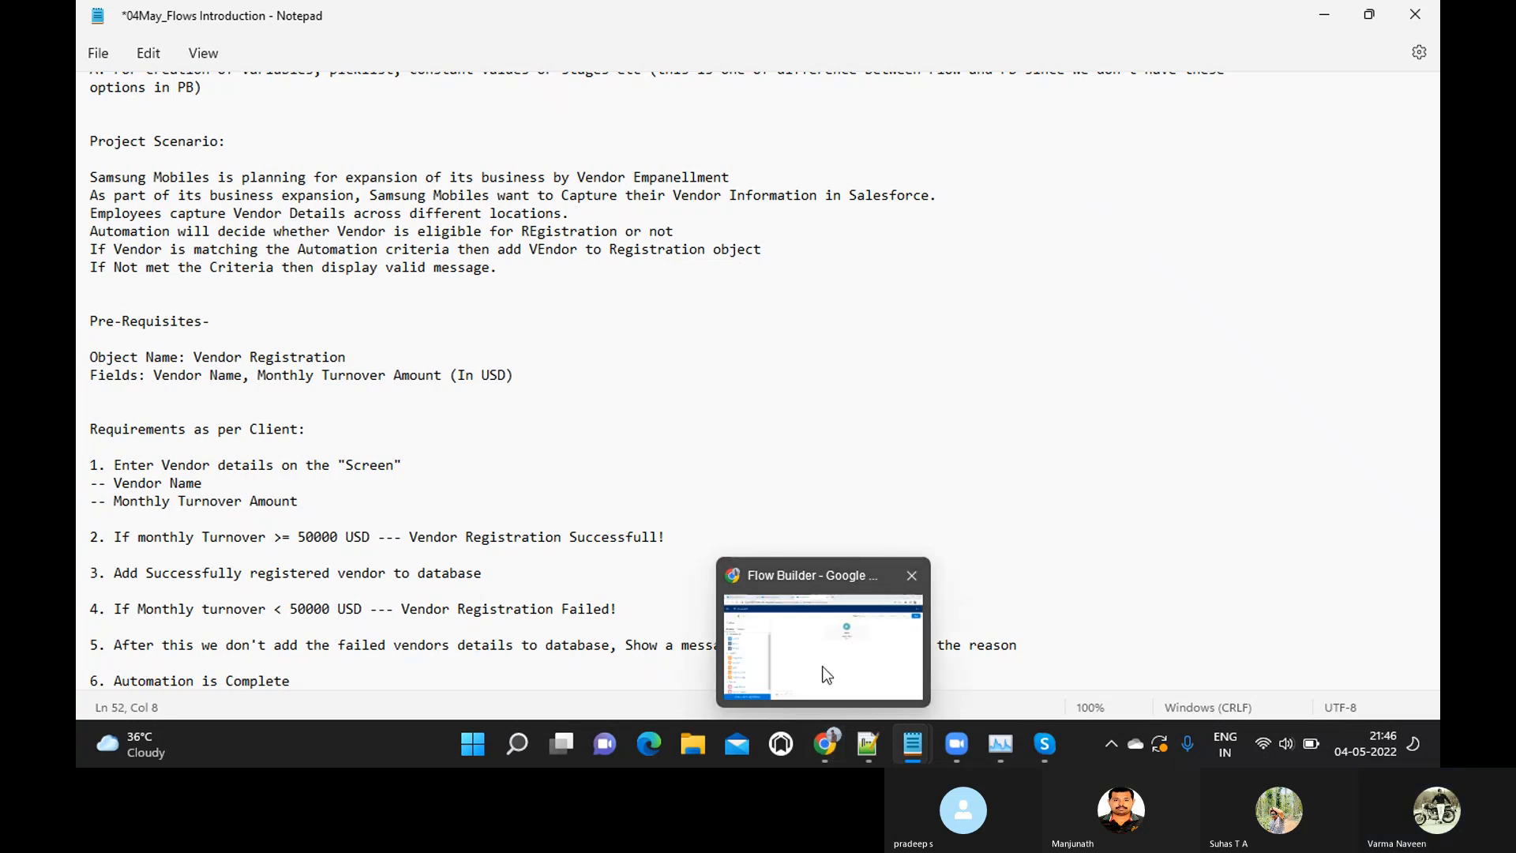
click(825, 671)
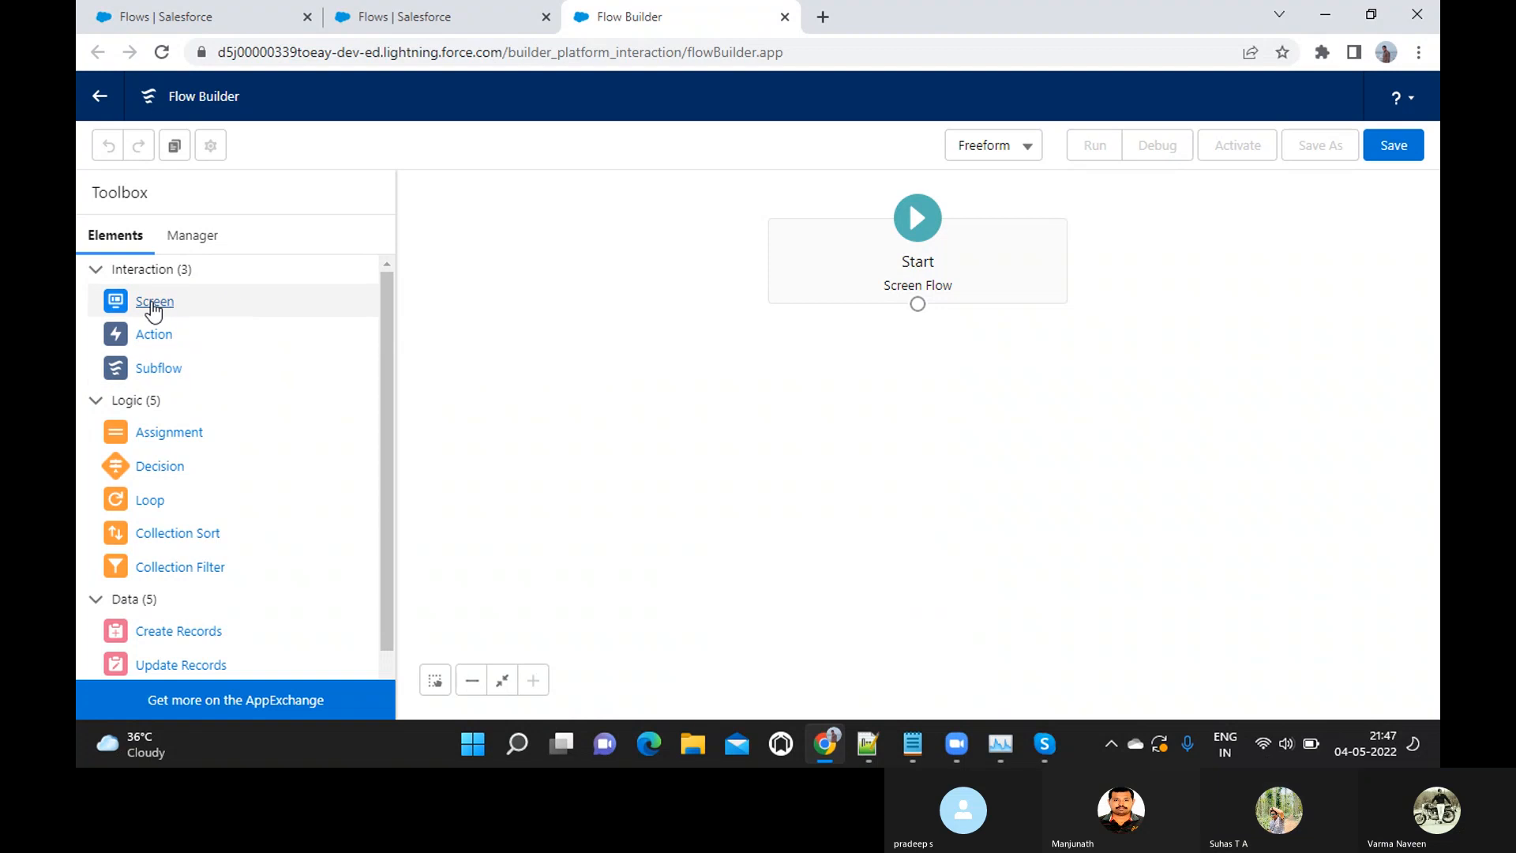
Add a Screen element below Start on the flow canvas and label it Welcome To Samsung Mobile, with API name Welcome_To_Samsung_Mobile
drag(153, 308, 795, 367)
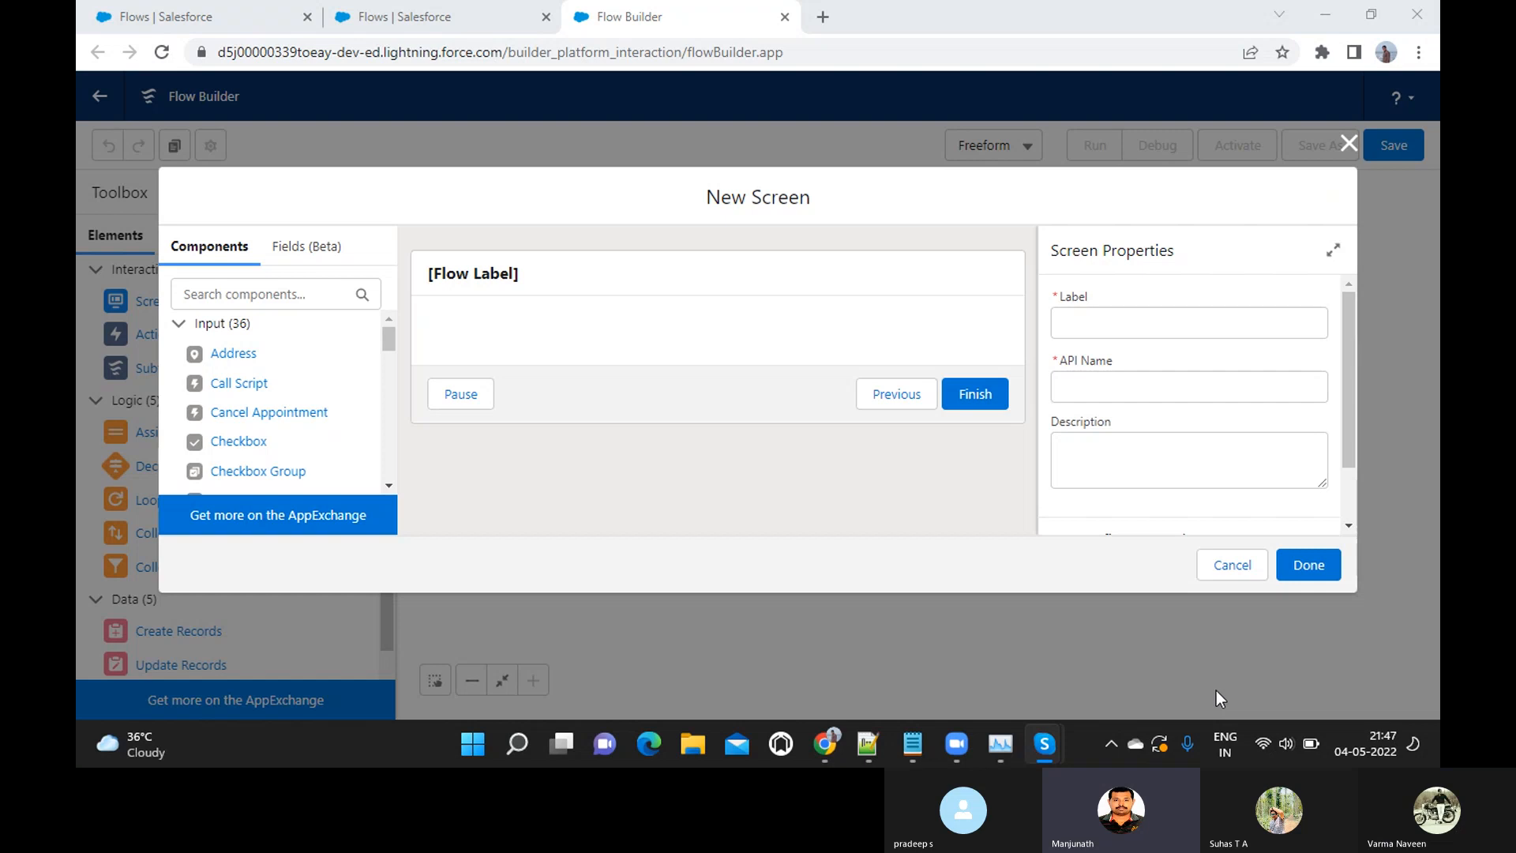
click(1289, 324)
text(W)
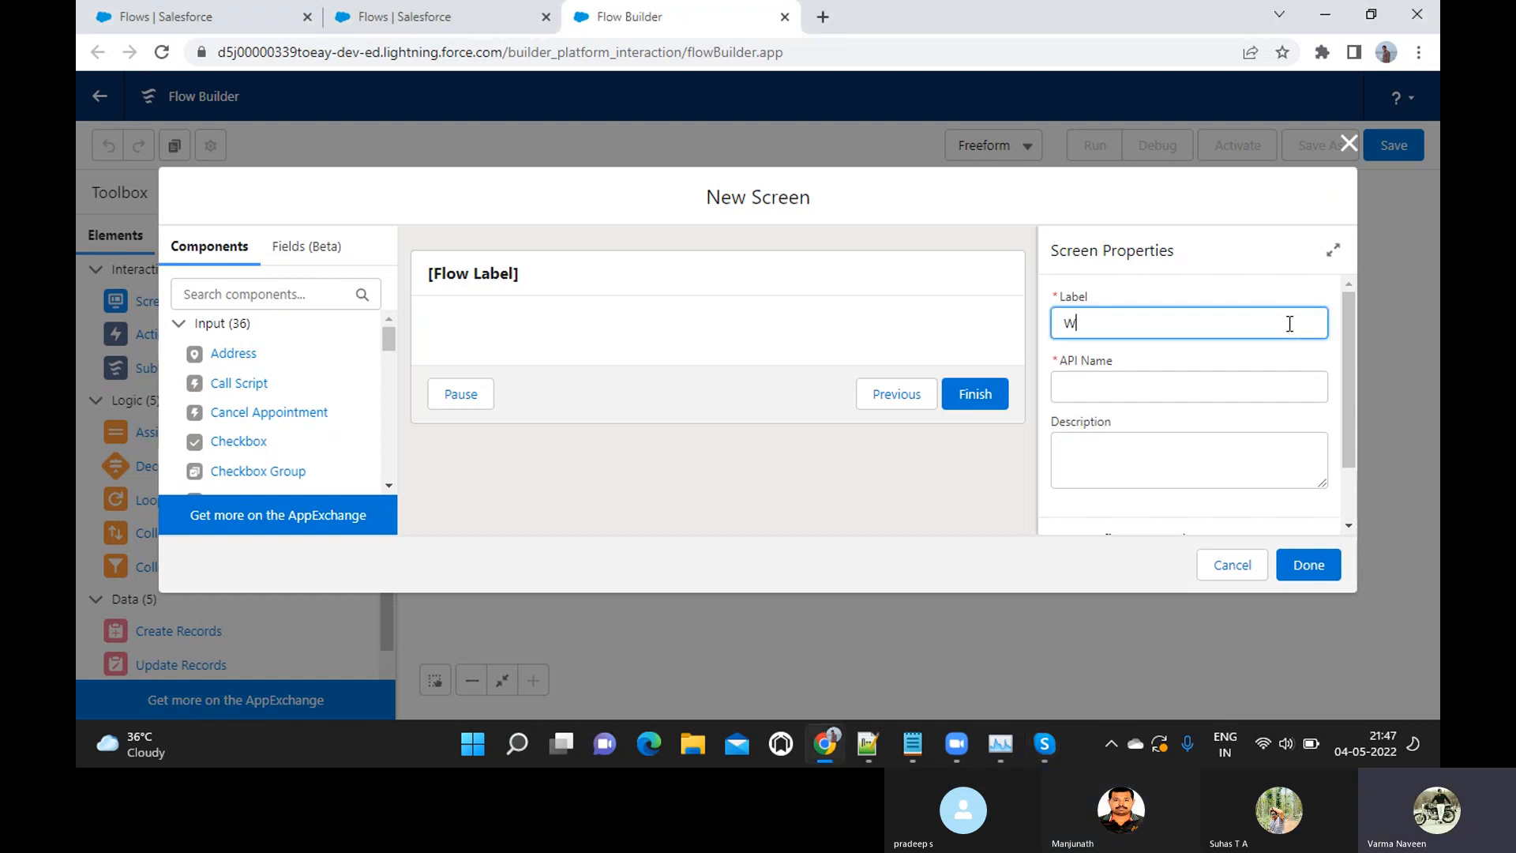
text(elcome Scr)
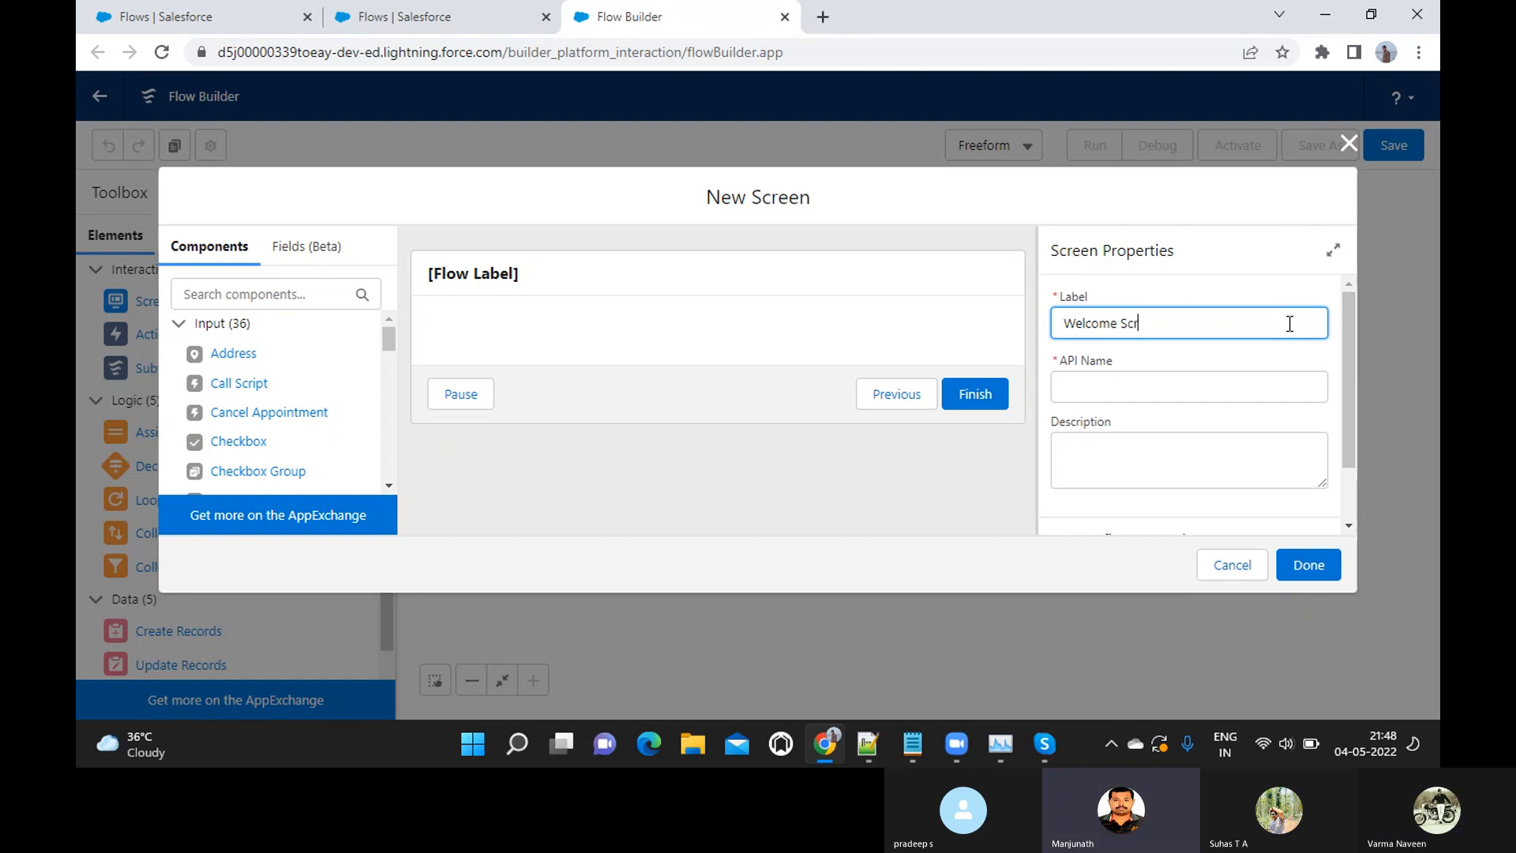
text(een)
key(BackSpace)
key(BackSpace)
key(BackSpace)
key(BackSpace)
text(To Samsing)
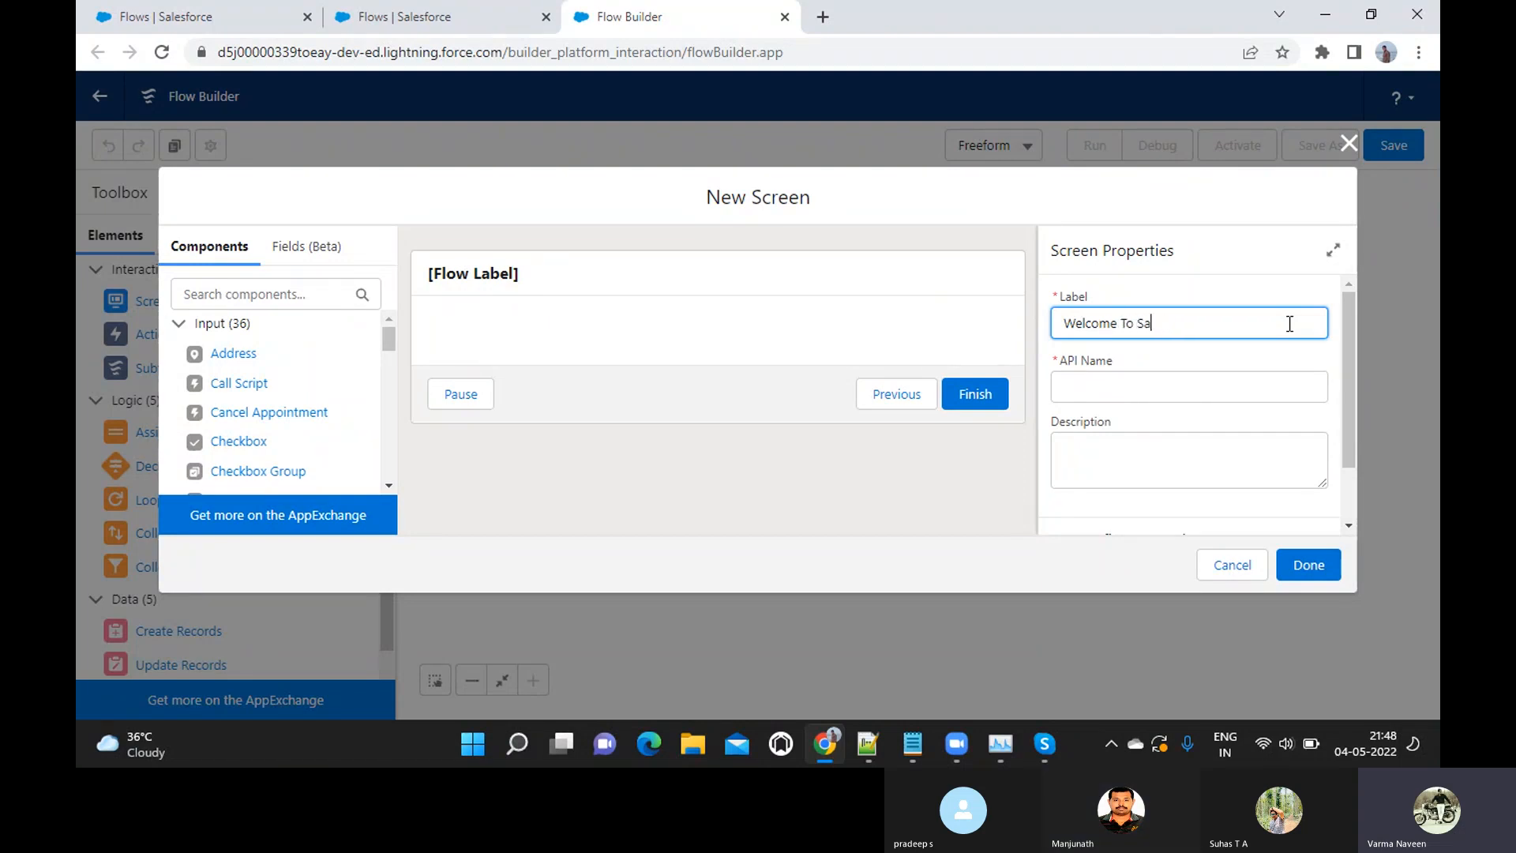
key(BackSpace)
key(BackSpace)
key(BackSpace)
key(BackSpace)
text(ung Mobile)
key(Tab)
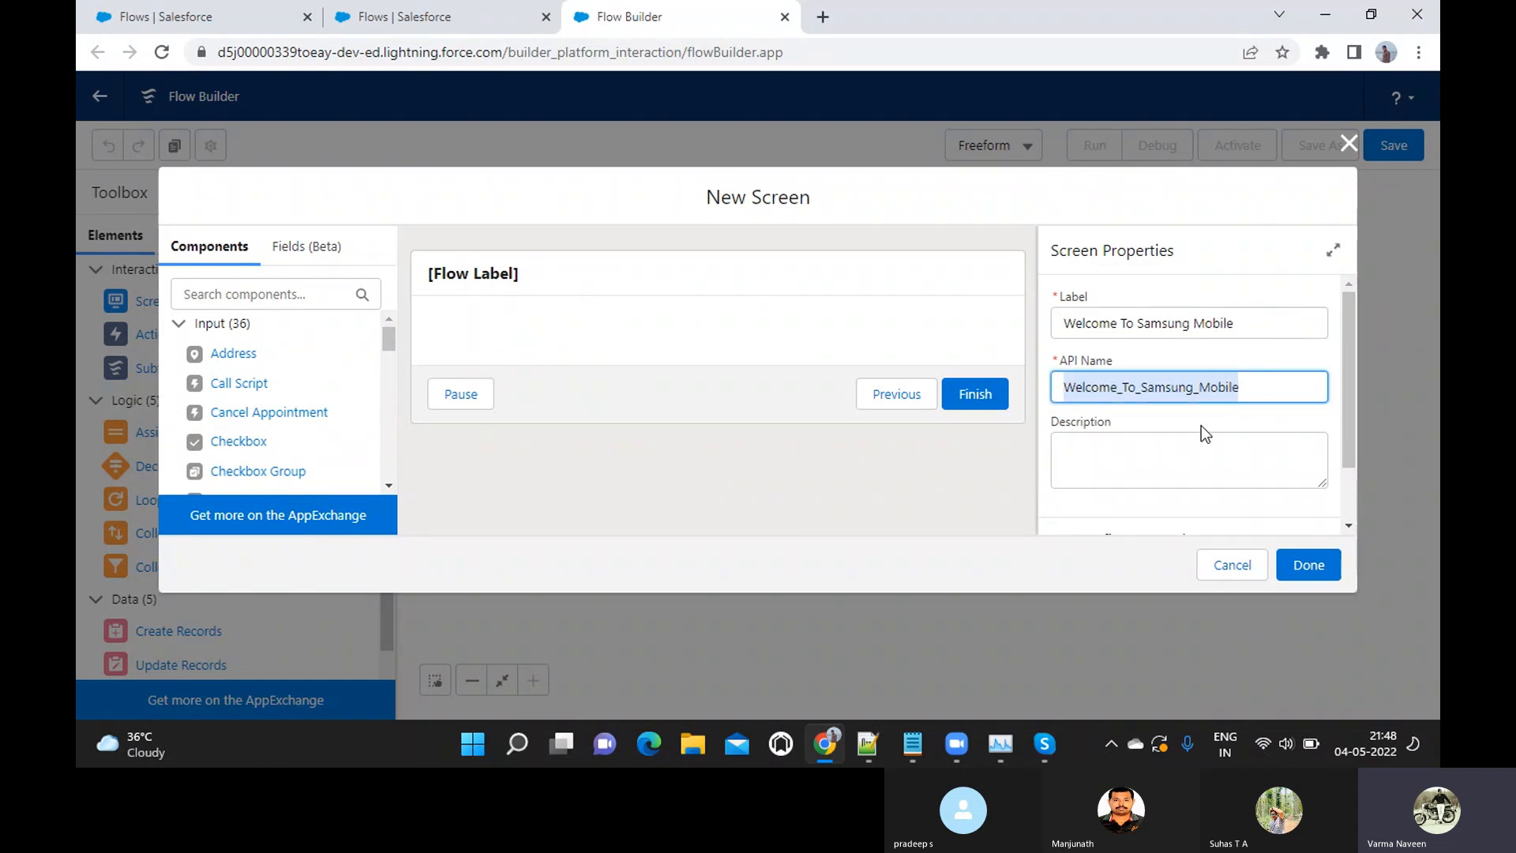
Enable Show Help Text in the new screen's header configuration
scroll(1256, 471, down, 1)
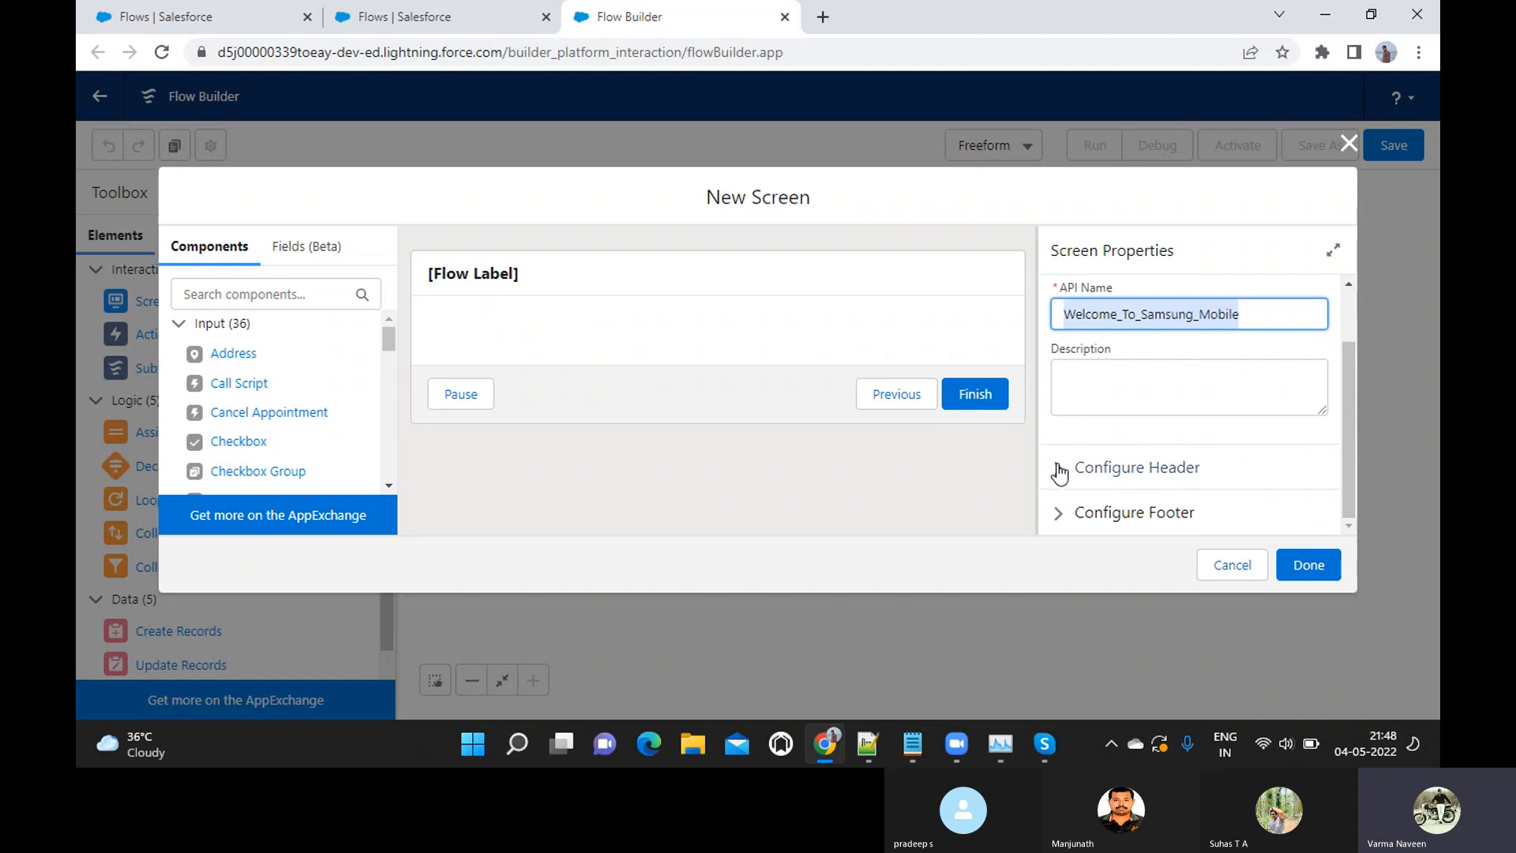
click(1059, 472)
scroll(1058, 477, down, 1)
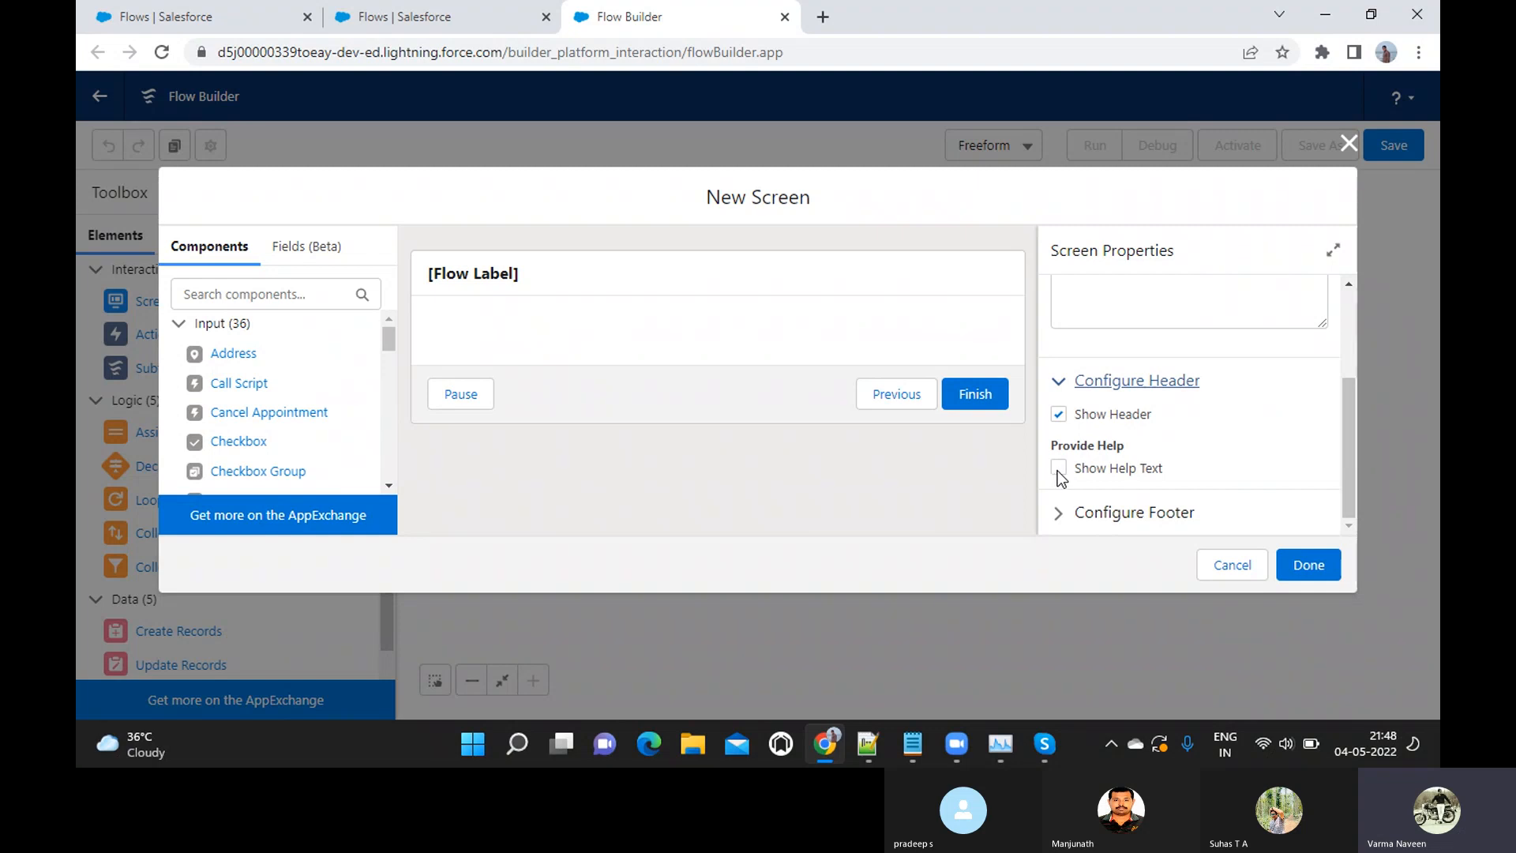
click(1058, 469)
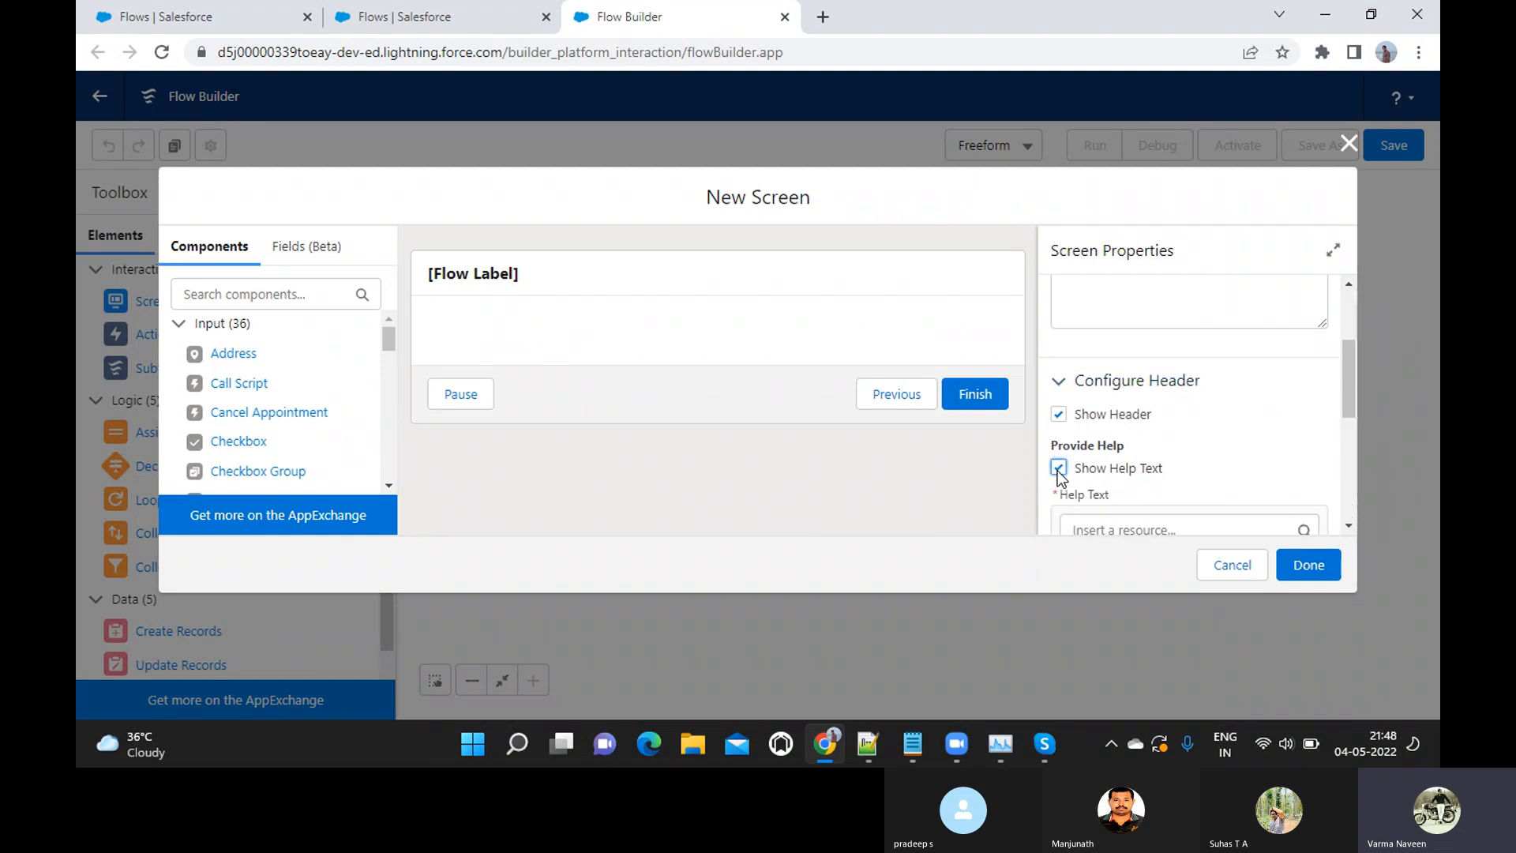
scroll(1059, 471, down, 1)
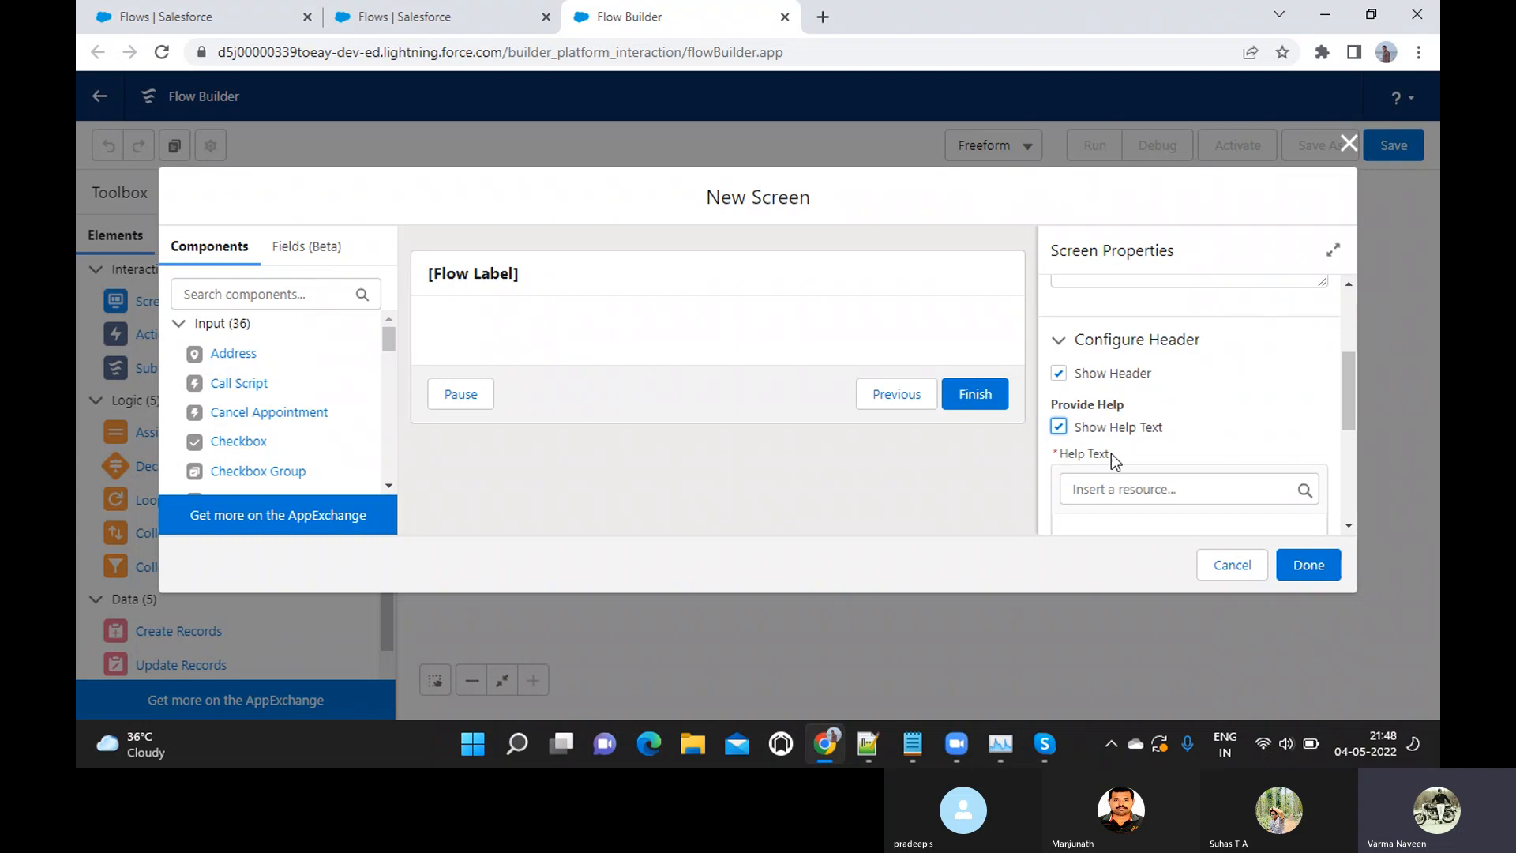
scroll(1112, 453, down, 1)
scroll(1111, 453, down, 1)
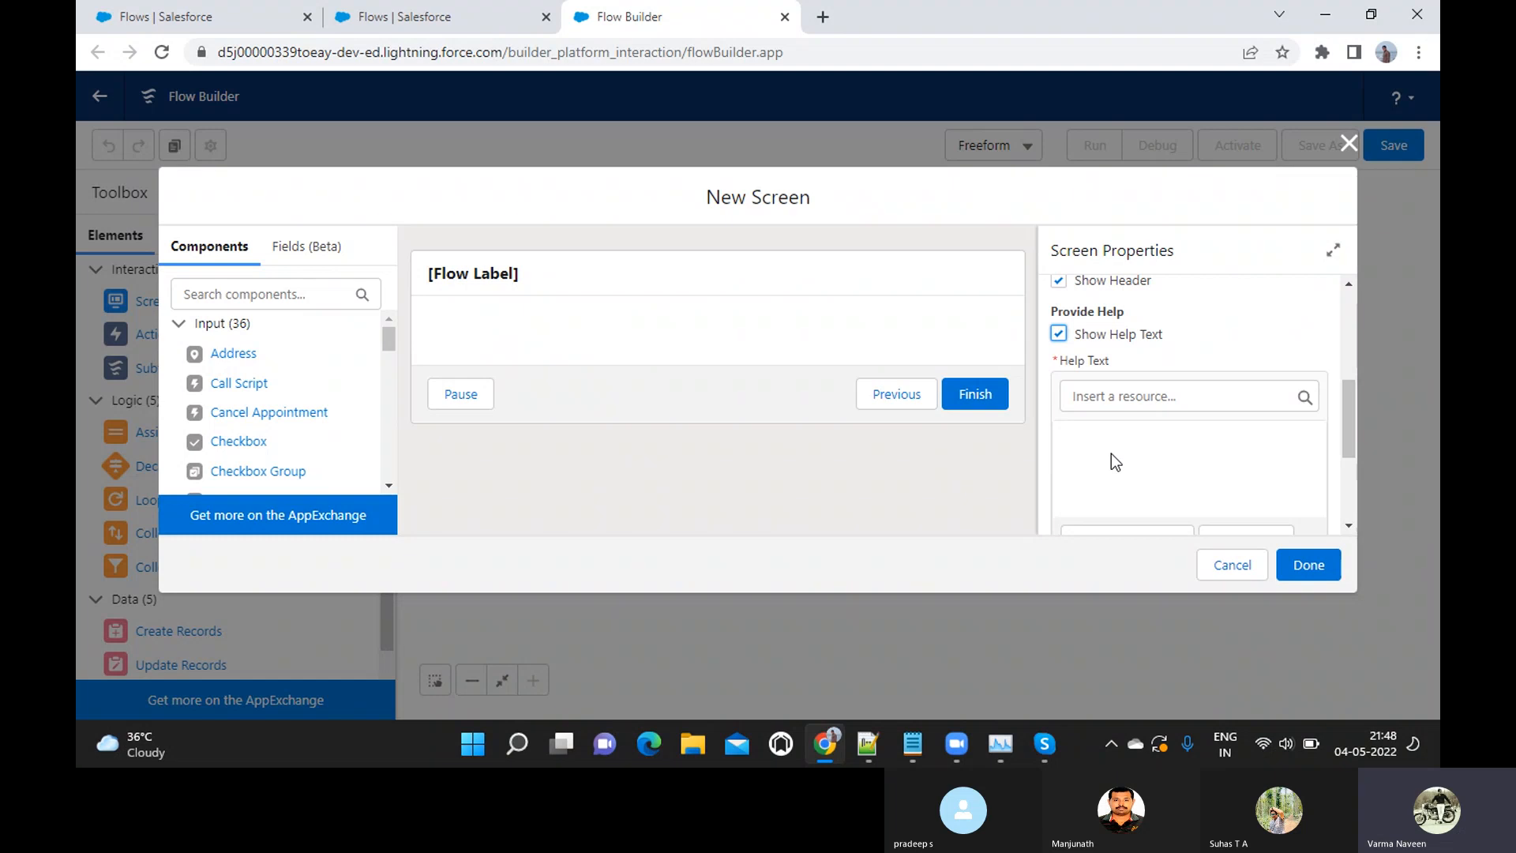
scroll(1116, 462, down, 1)
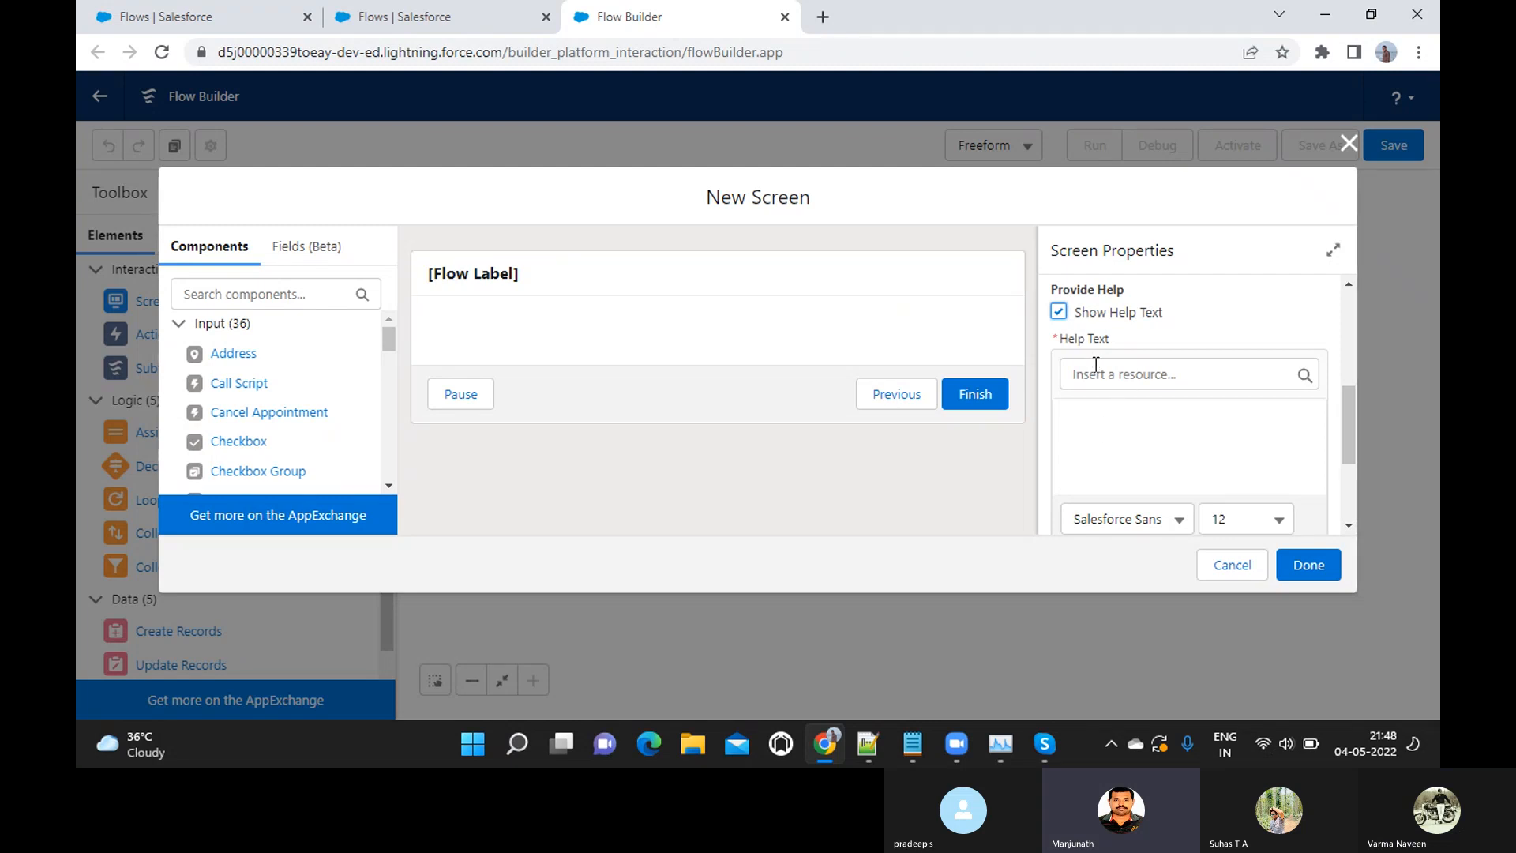
click(1095, 371)
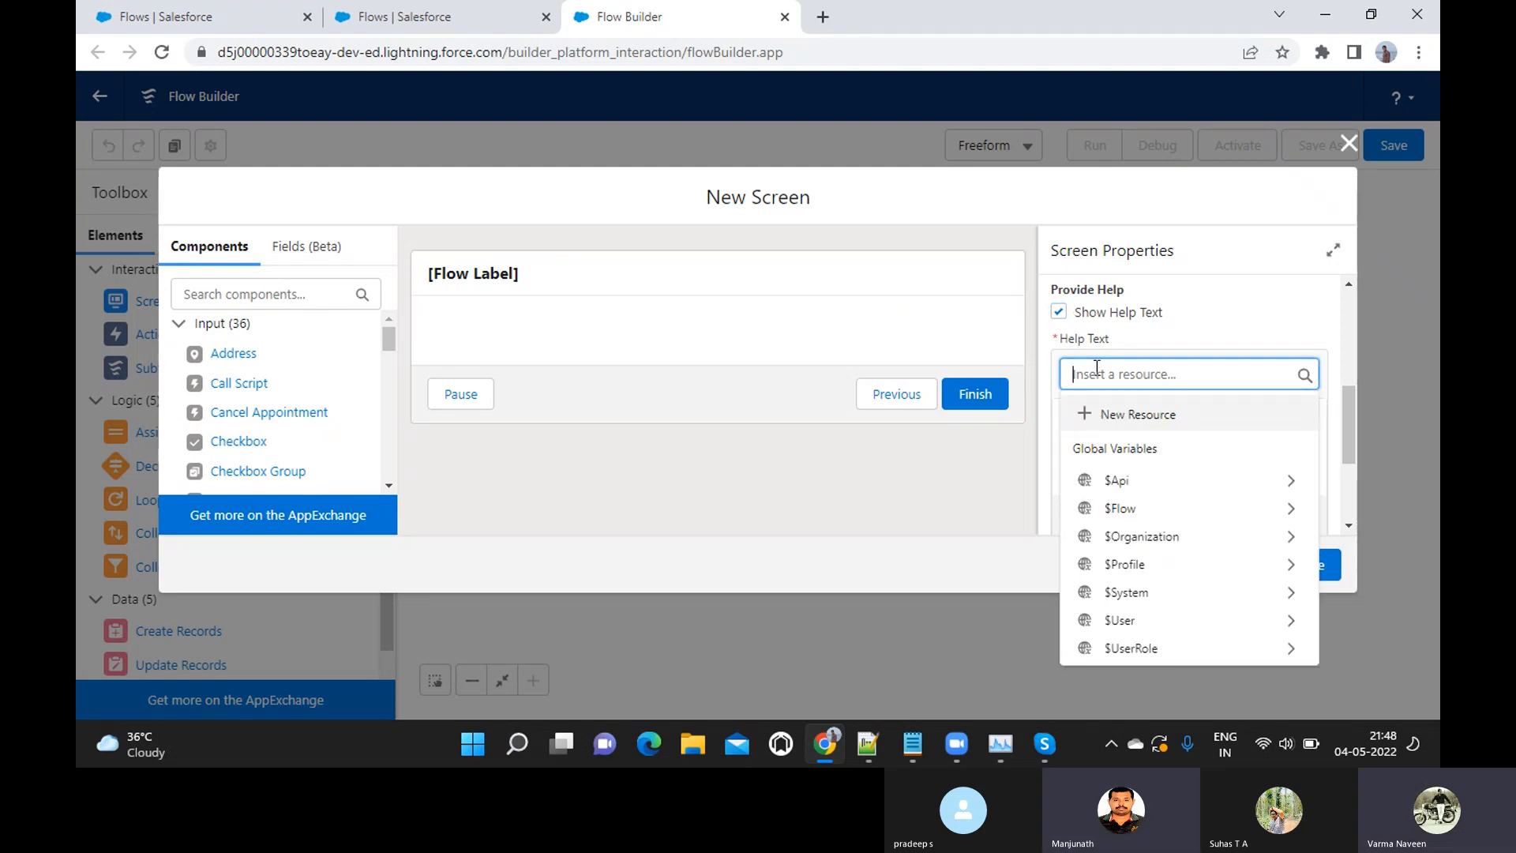
click(1193, 344)
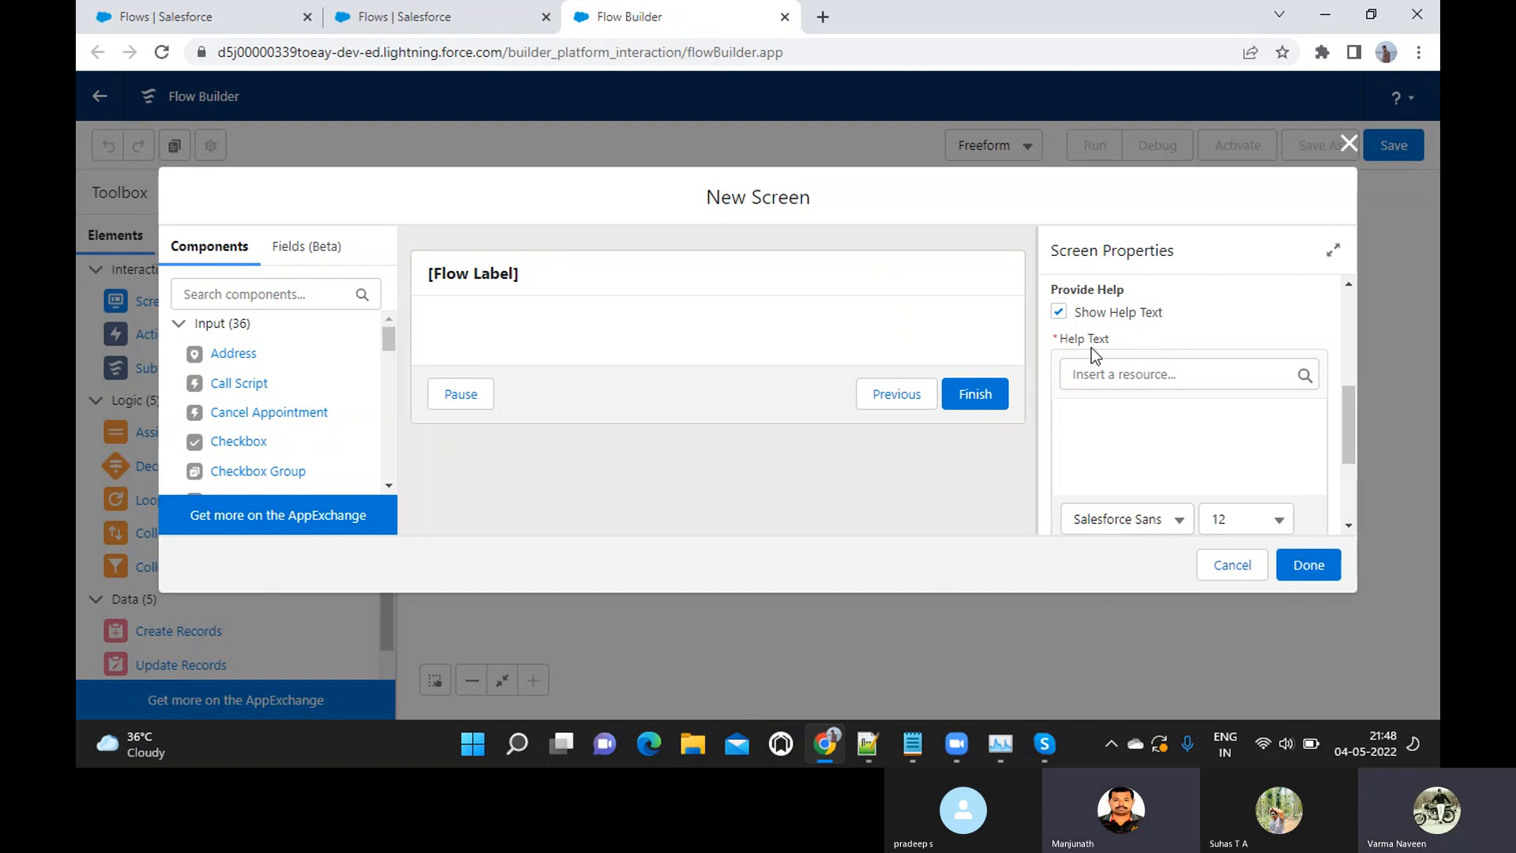
click(1088, 376)
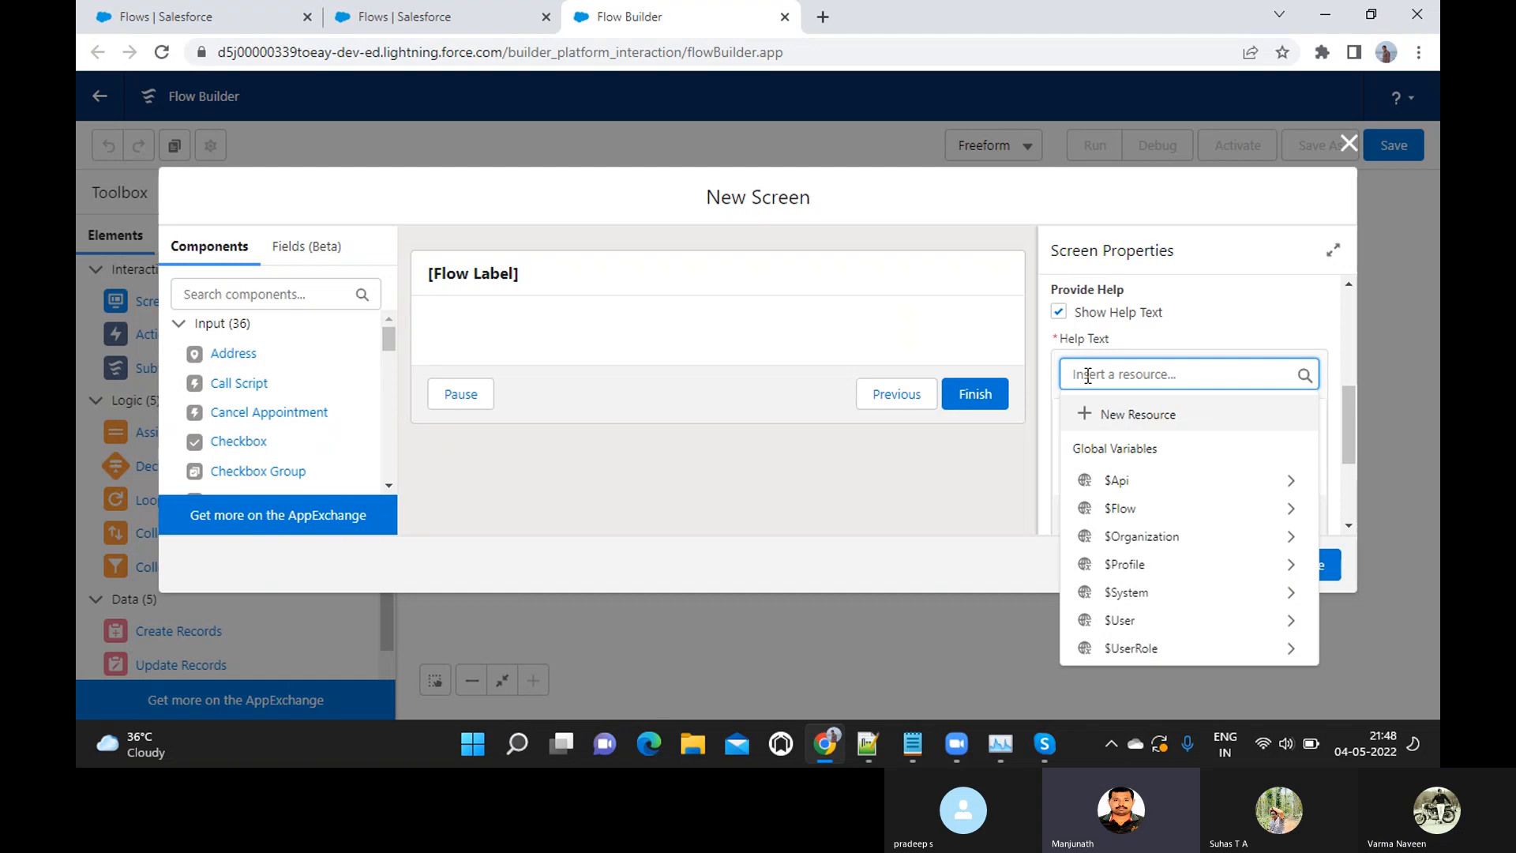
text(W)
key(BackSpace)
text(H)
key(BackSpace)
text(This is)
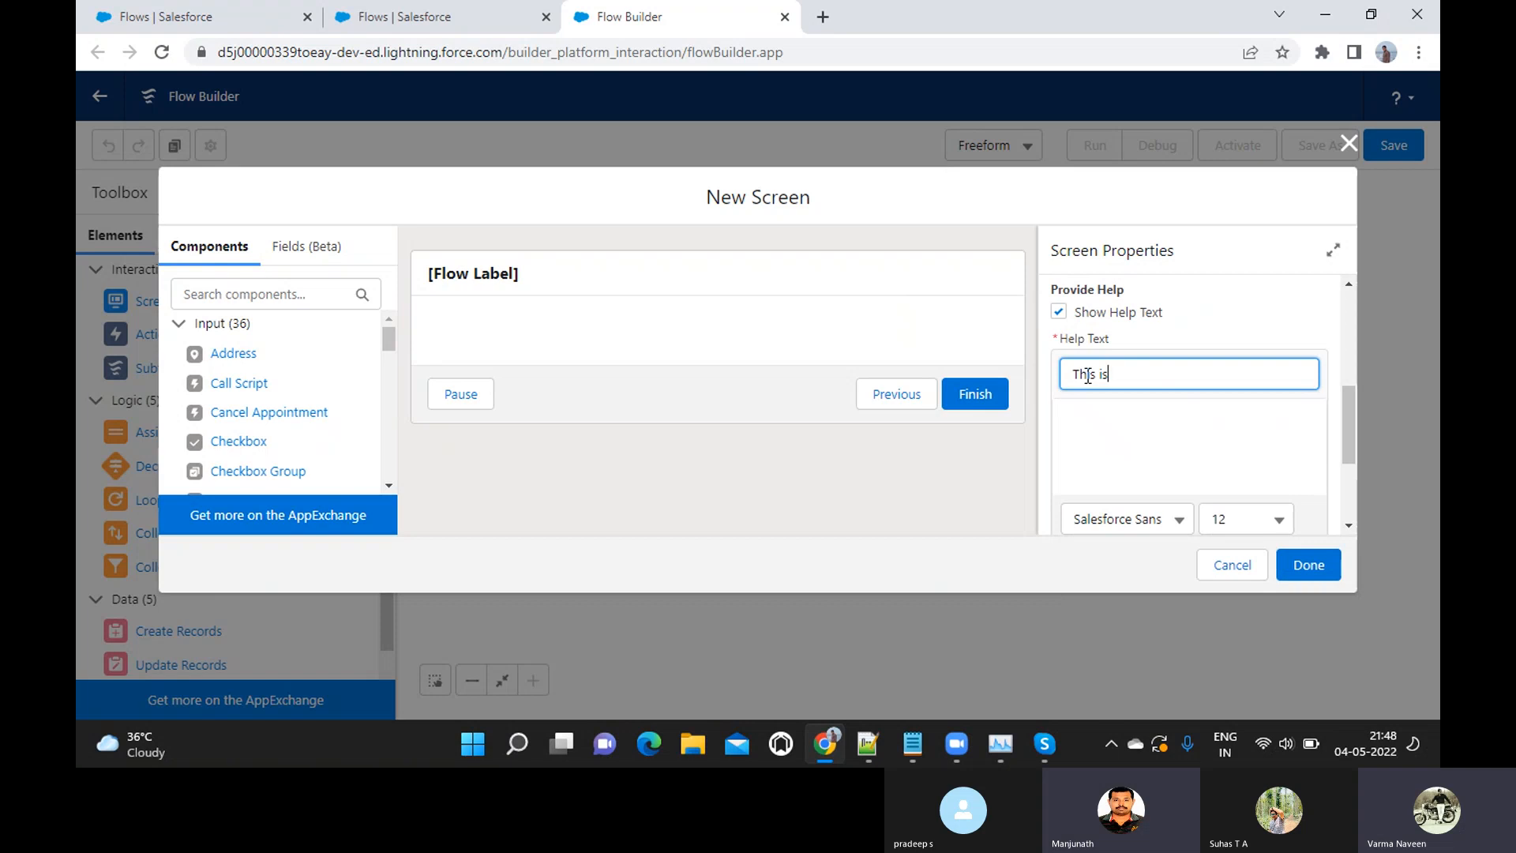
text( a Welcome Screen)
Enter "This is a Welcome Screen" as the body of the screen's help text
scroll(1088, 378, down, 1)
click(1092, 375)
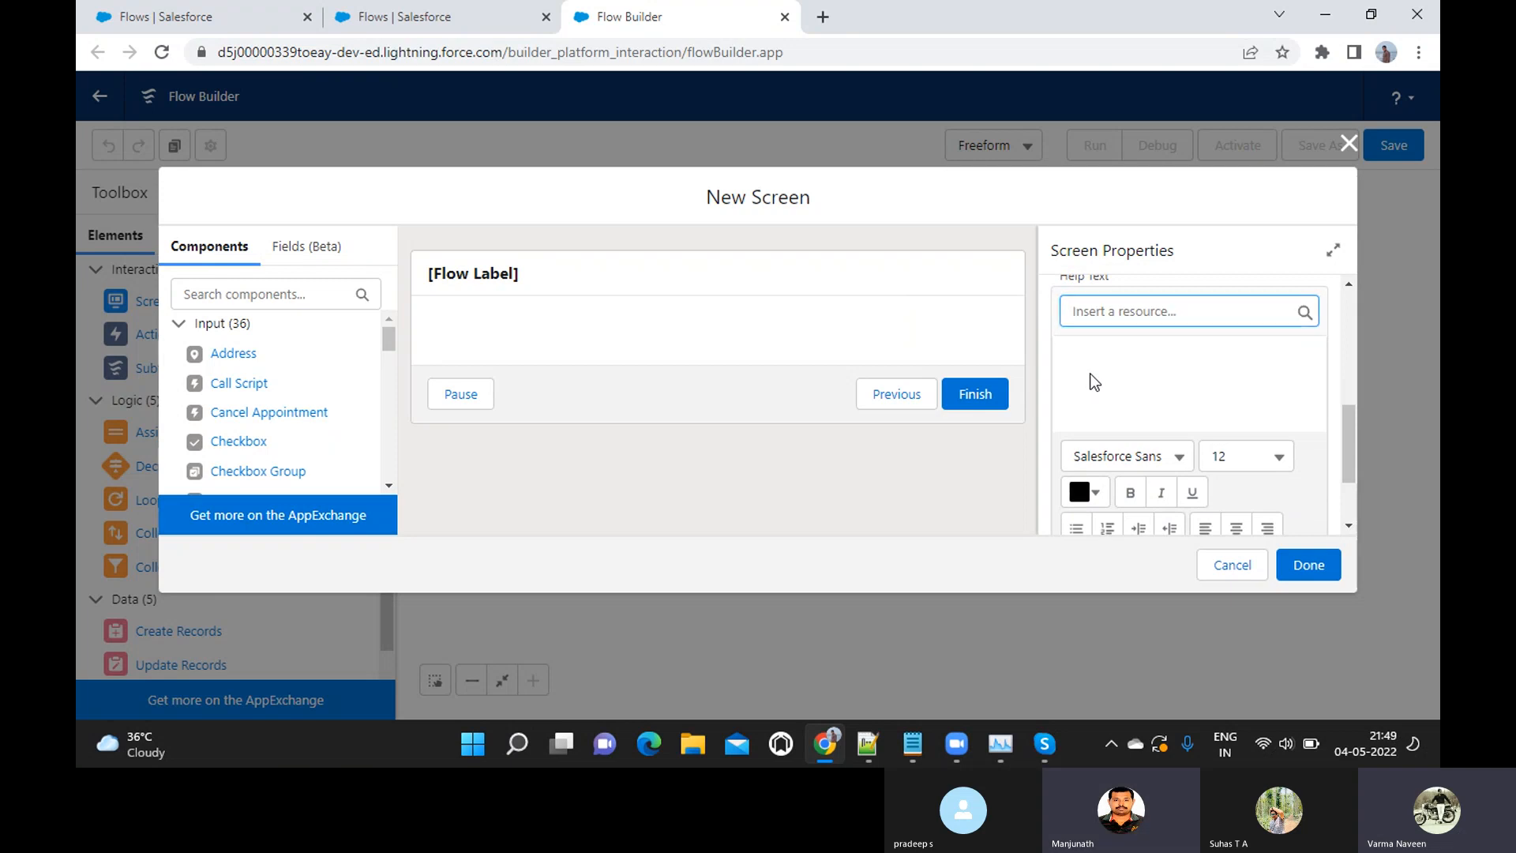
text(THis)
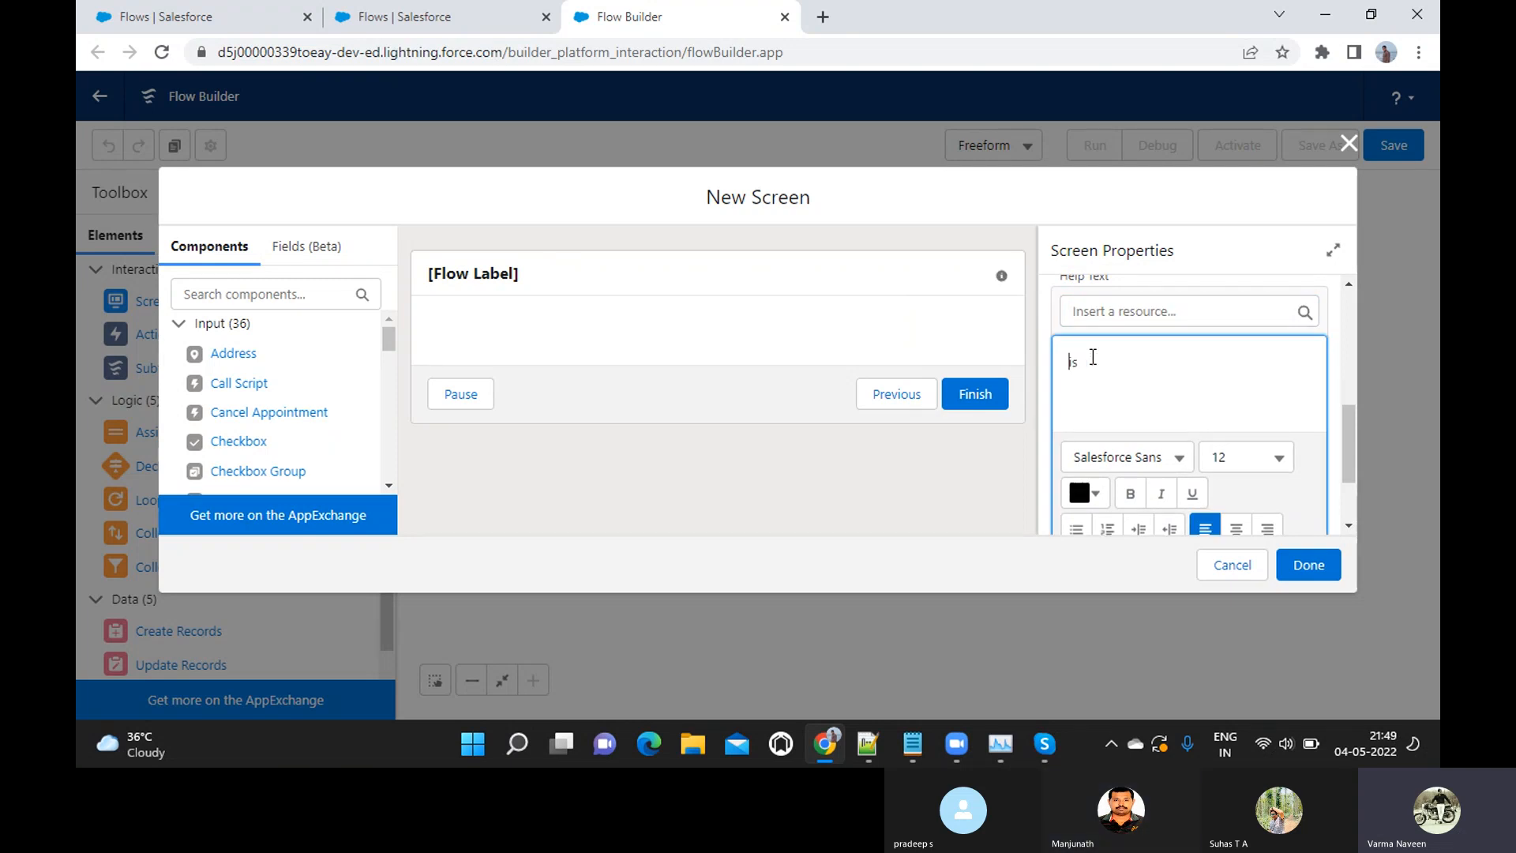
text(his is)
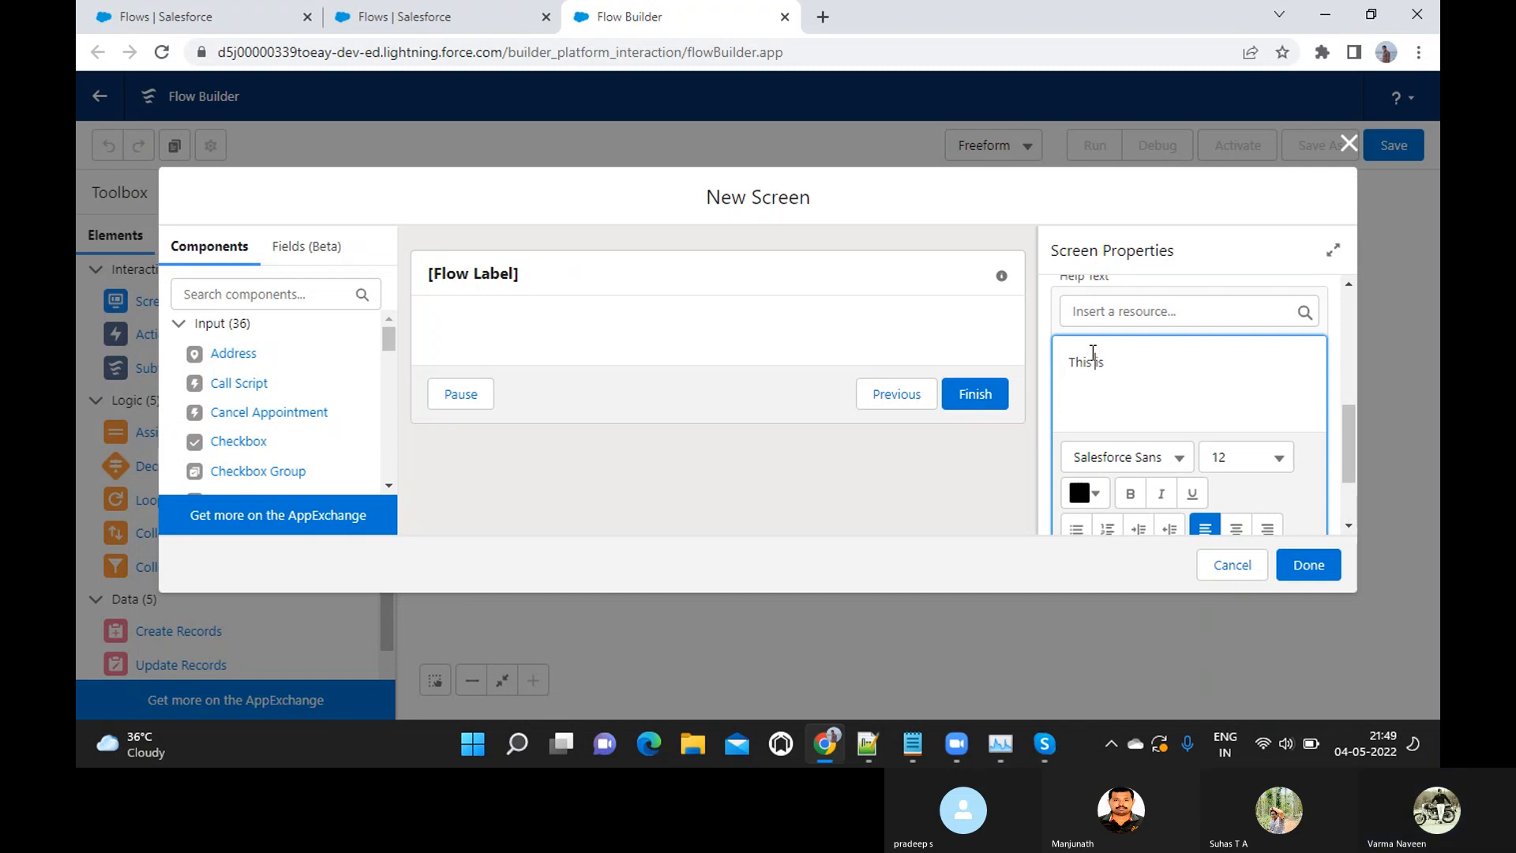
text( a Welcome Screen)
Format the whole help text as bold Tahoma, size 14
key(ctrl+a)
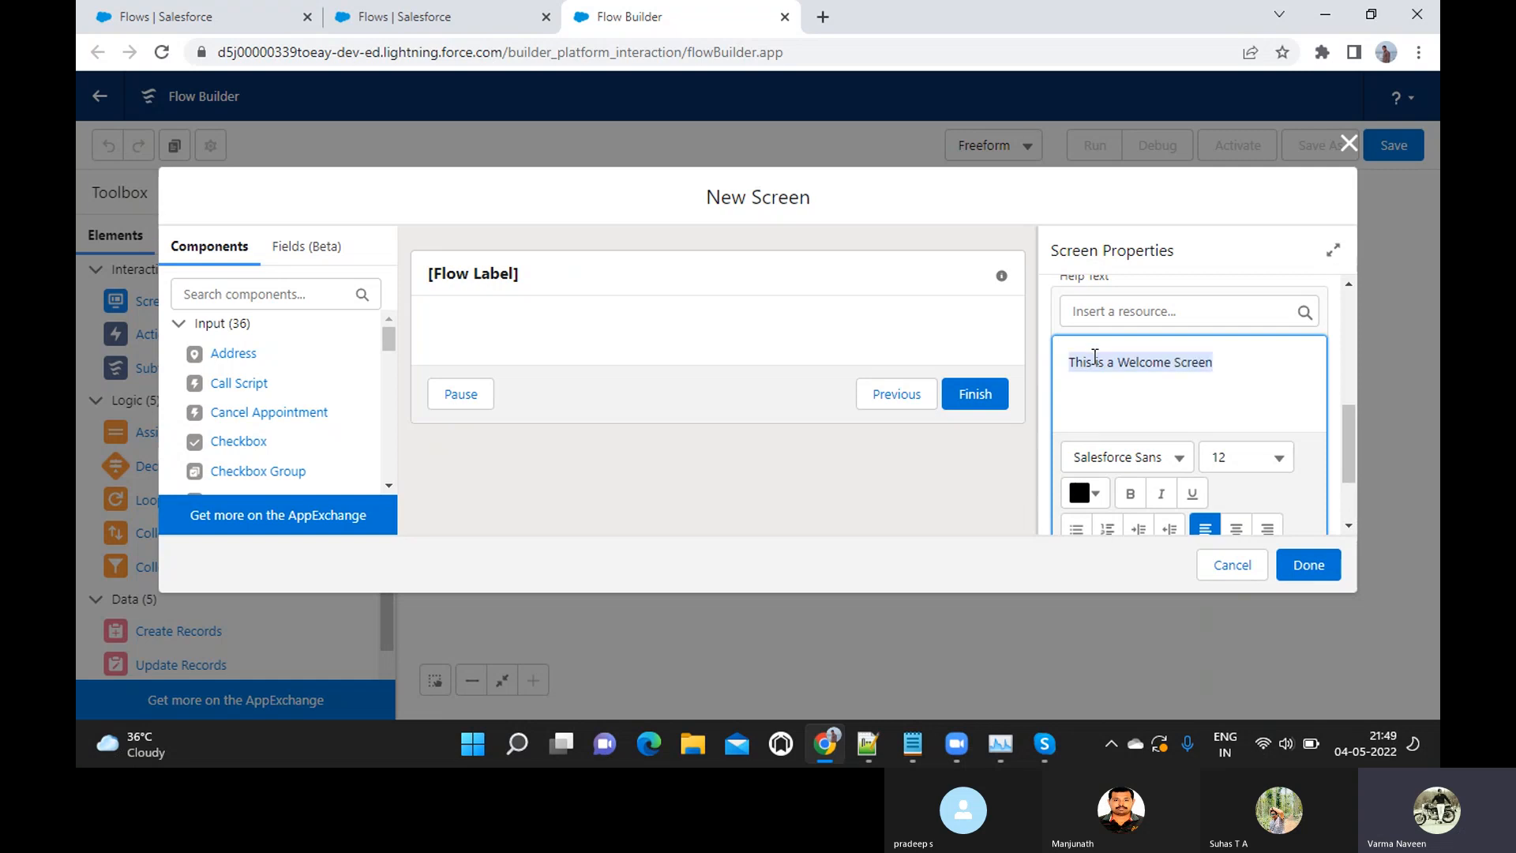
click(1176, 456)
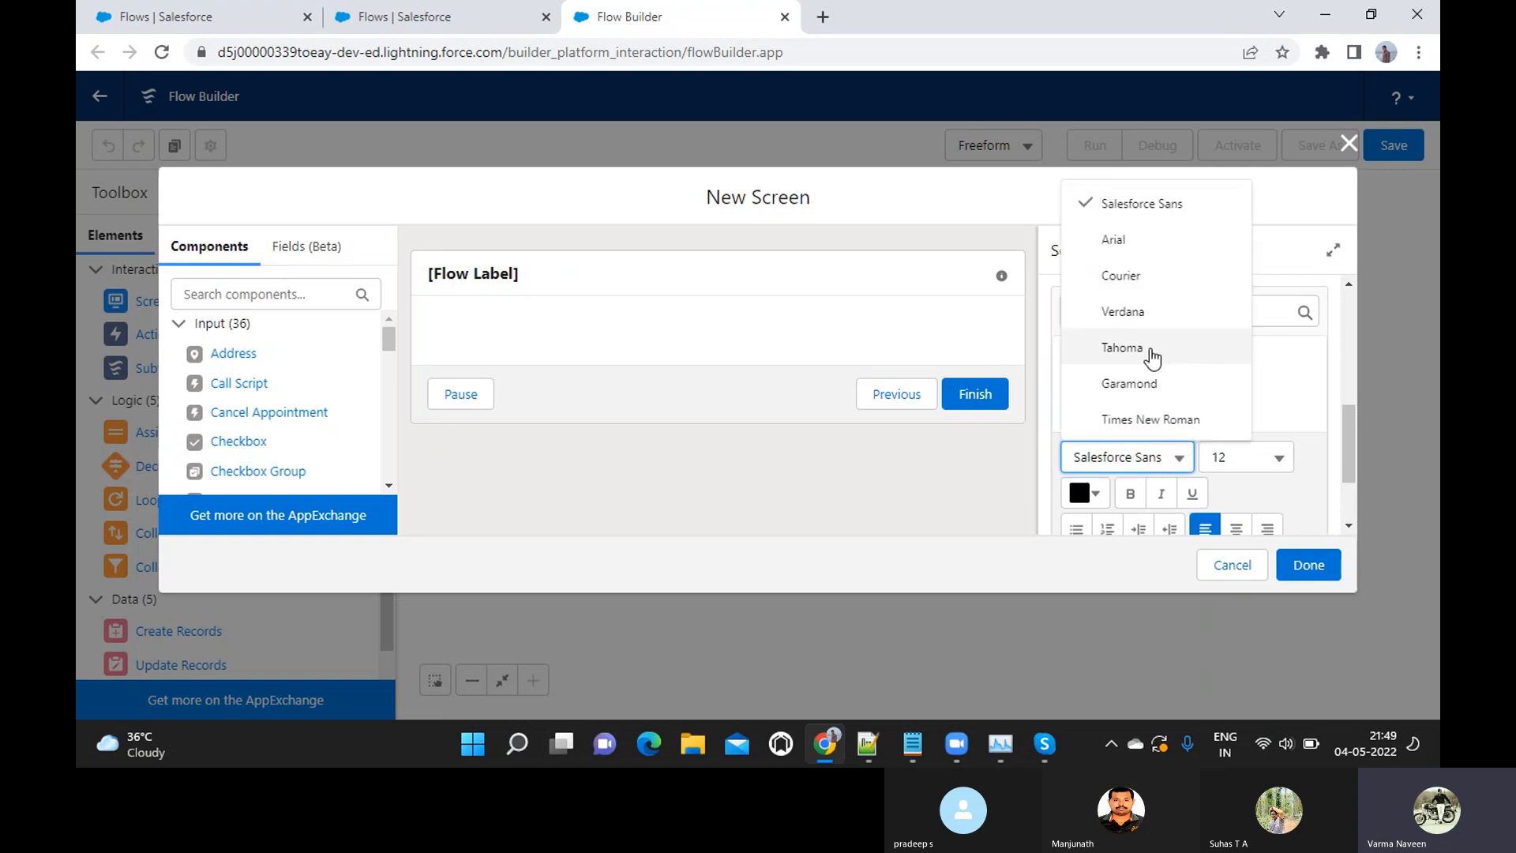
click(1151, 351)
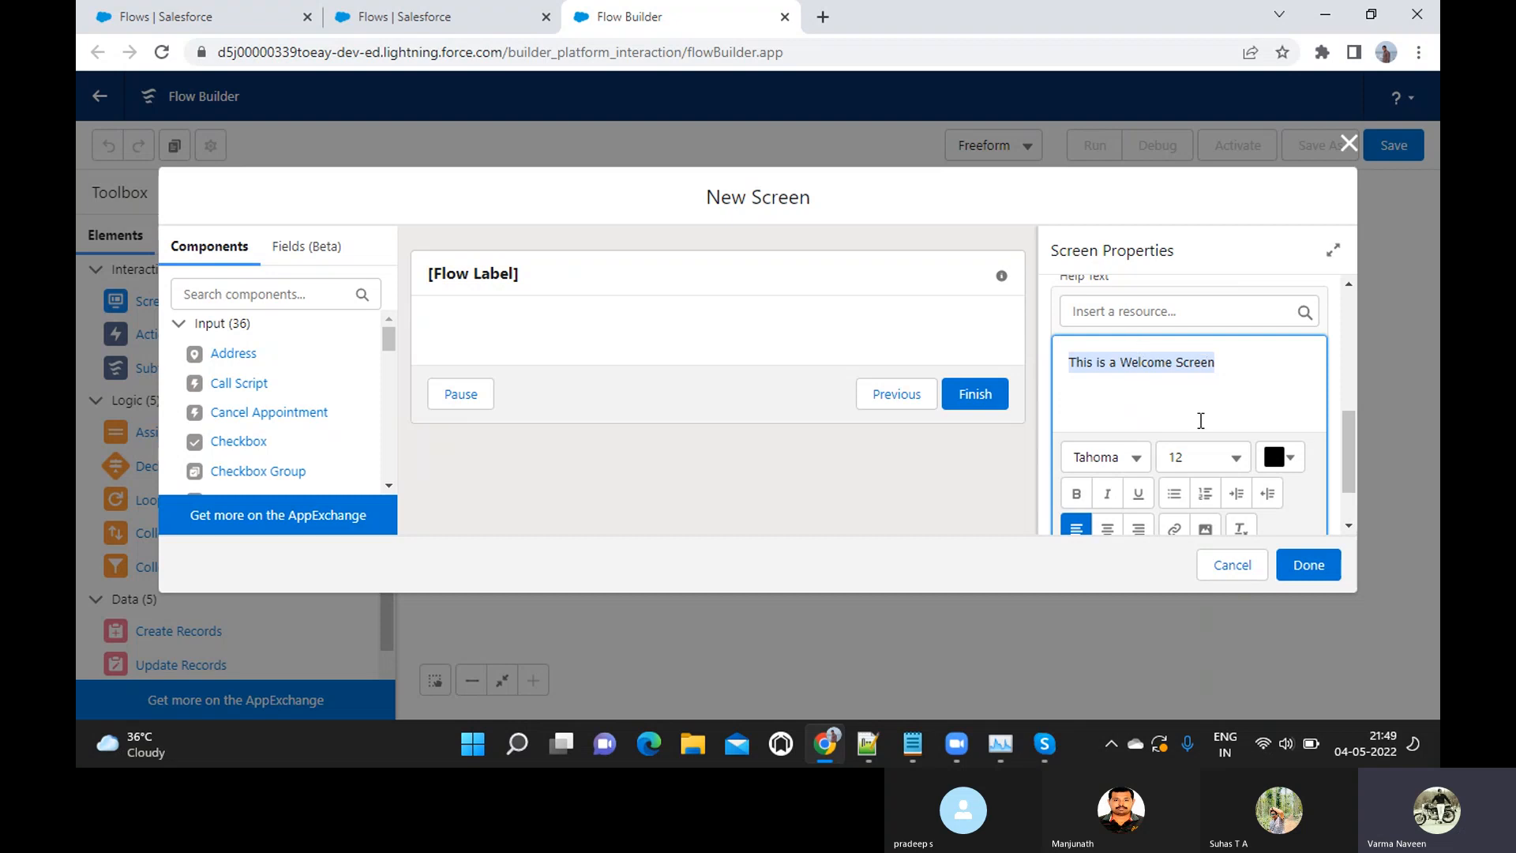
click(1235, 457)
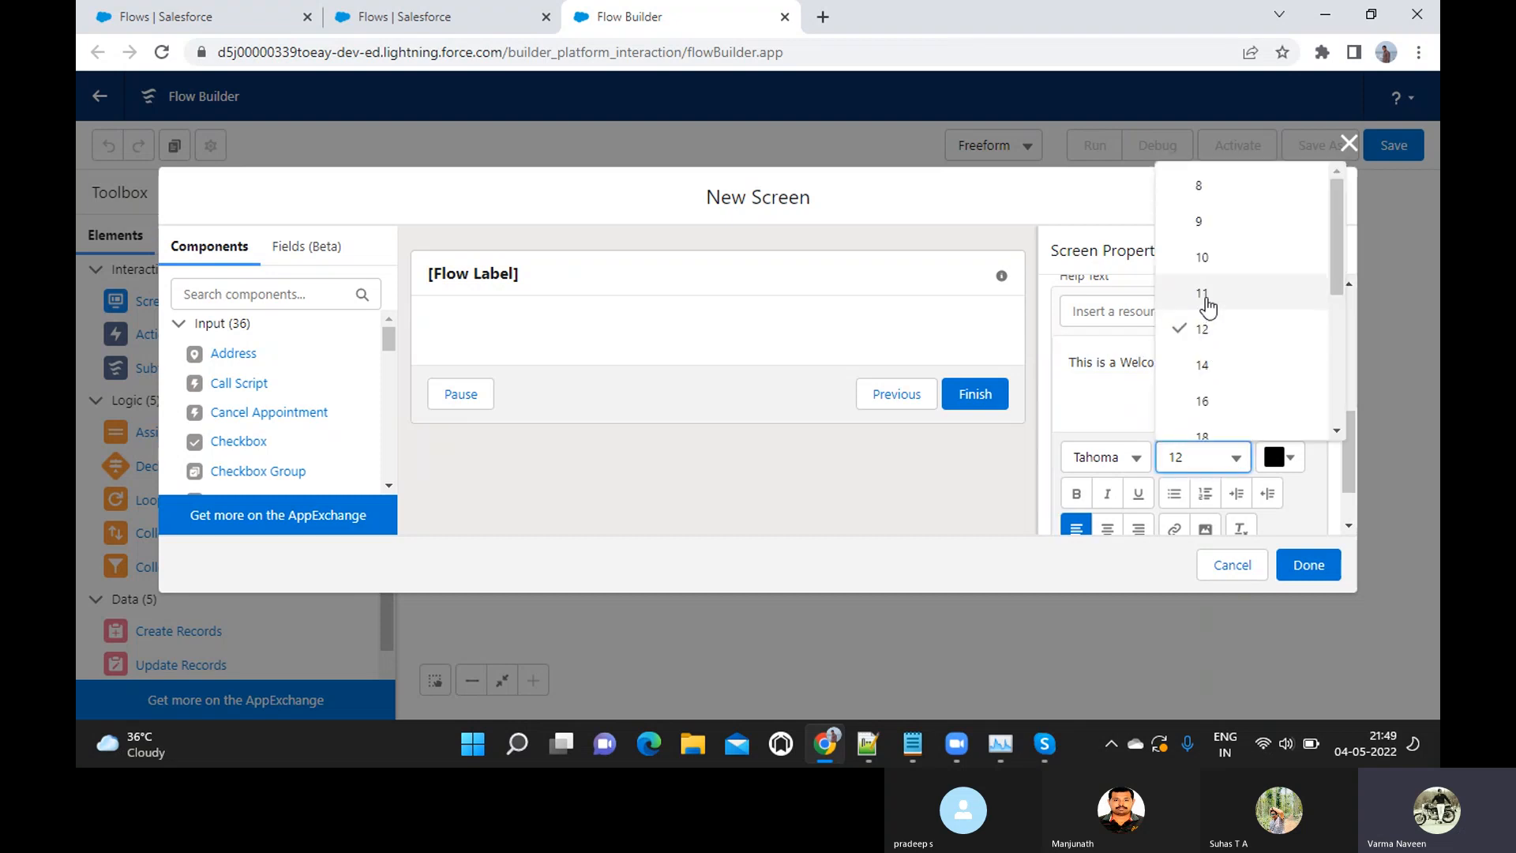
click(1210, 365)
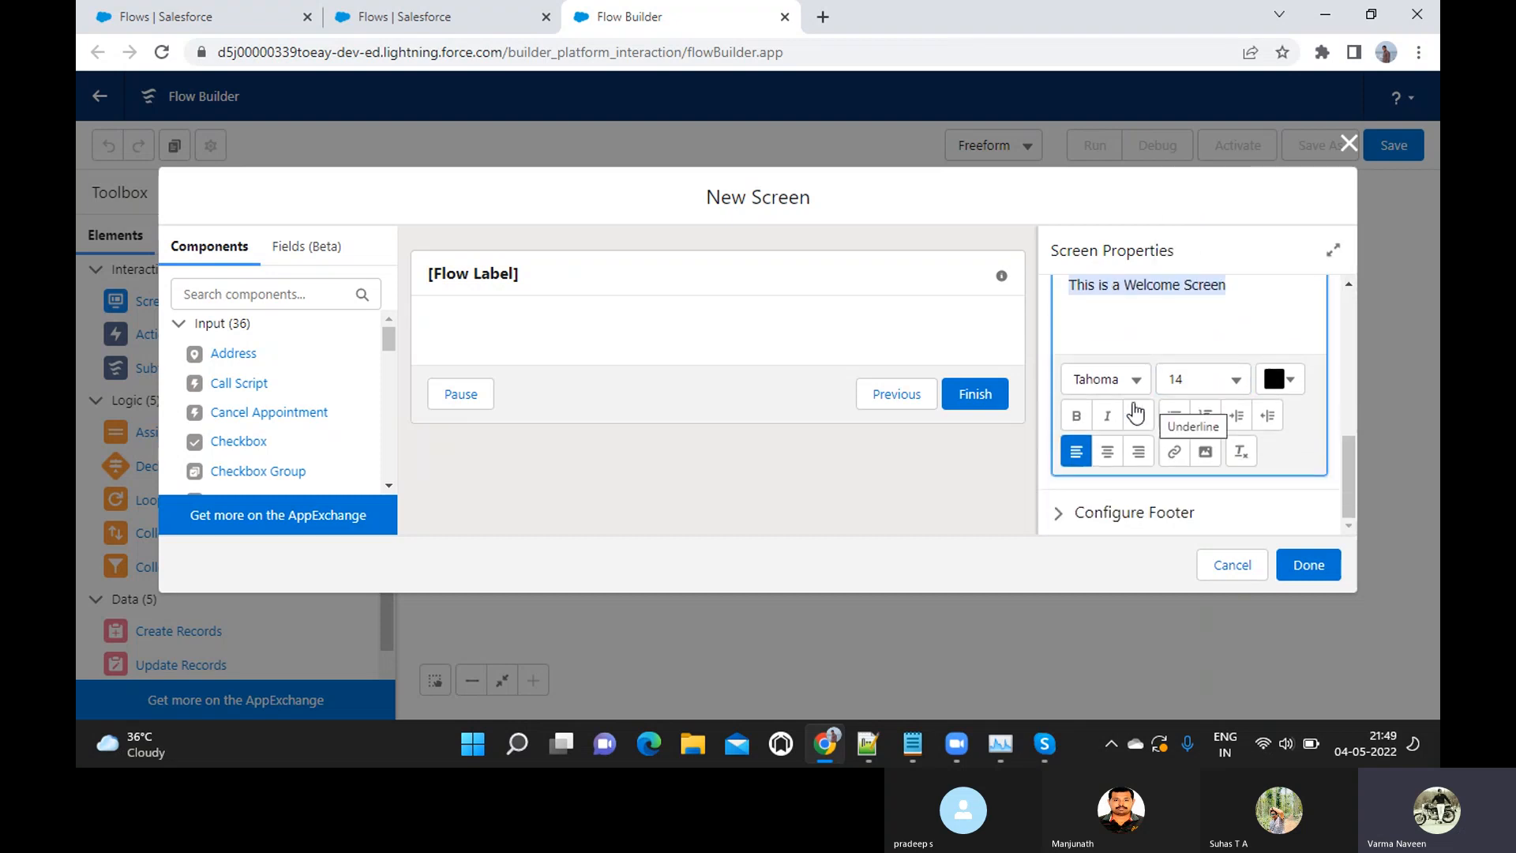
click(1088, 414)
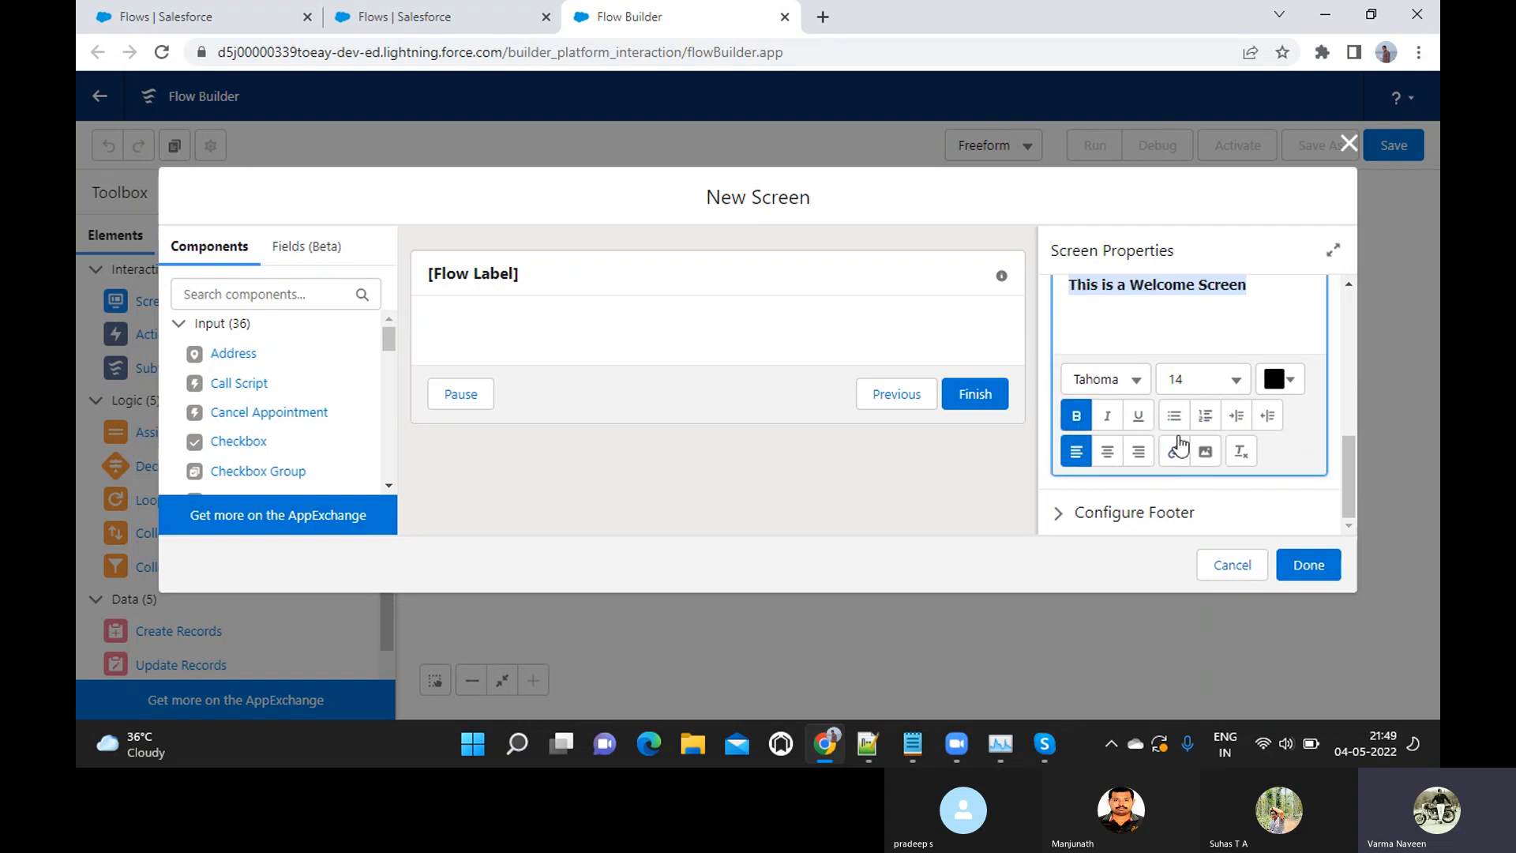
Set the help text font to Salesforce Sans and finish the new screen
click(1139, 377)
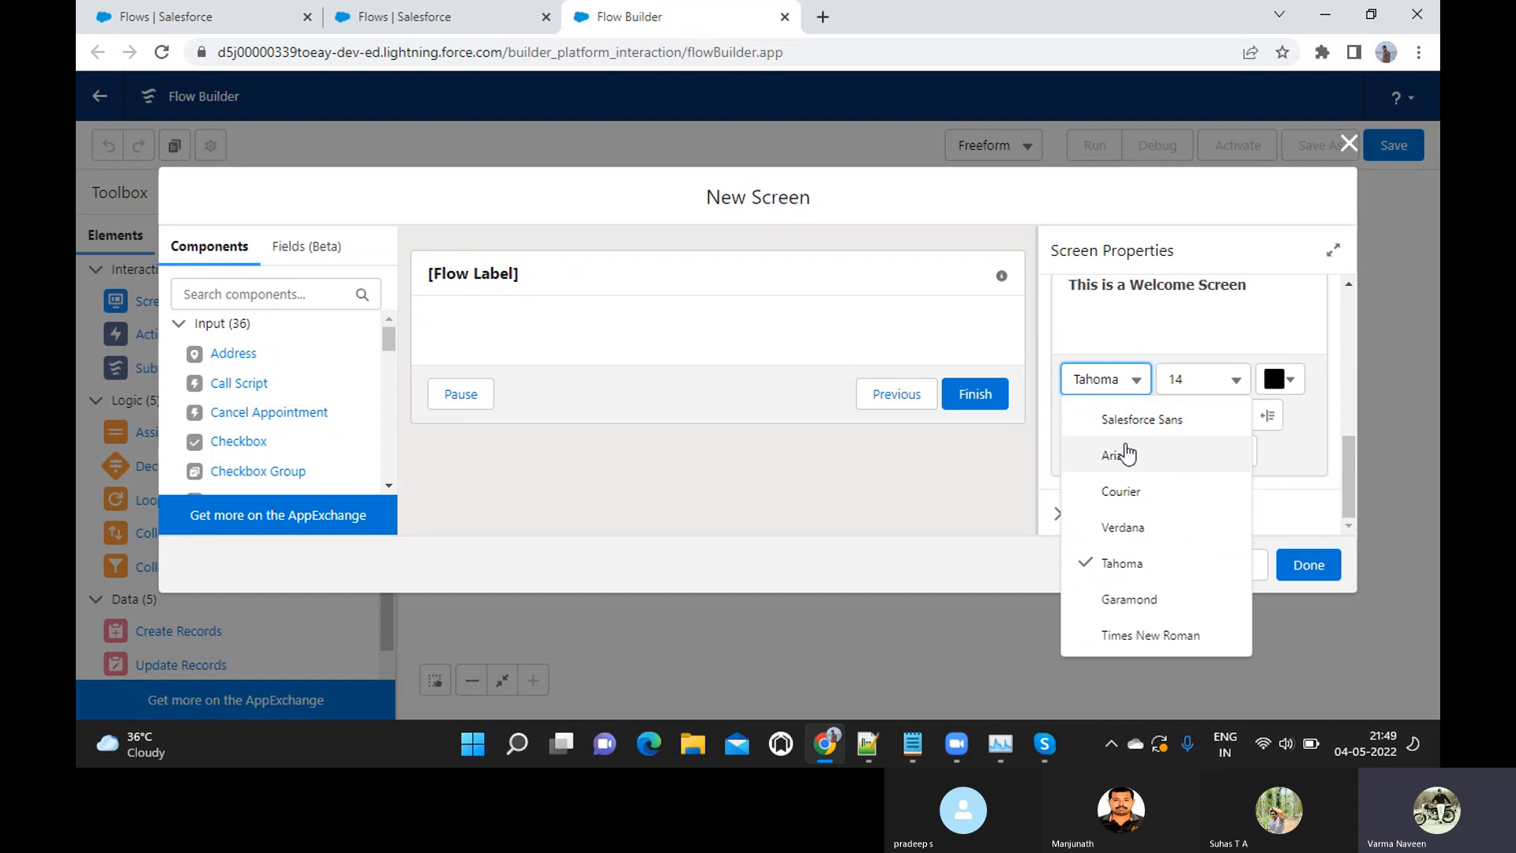
click(1129, 419)
scroll(1138, 427, down, 1)
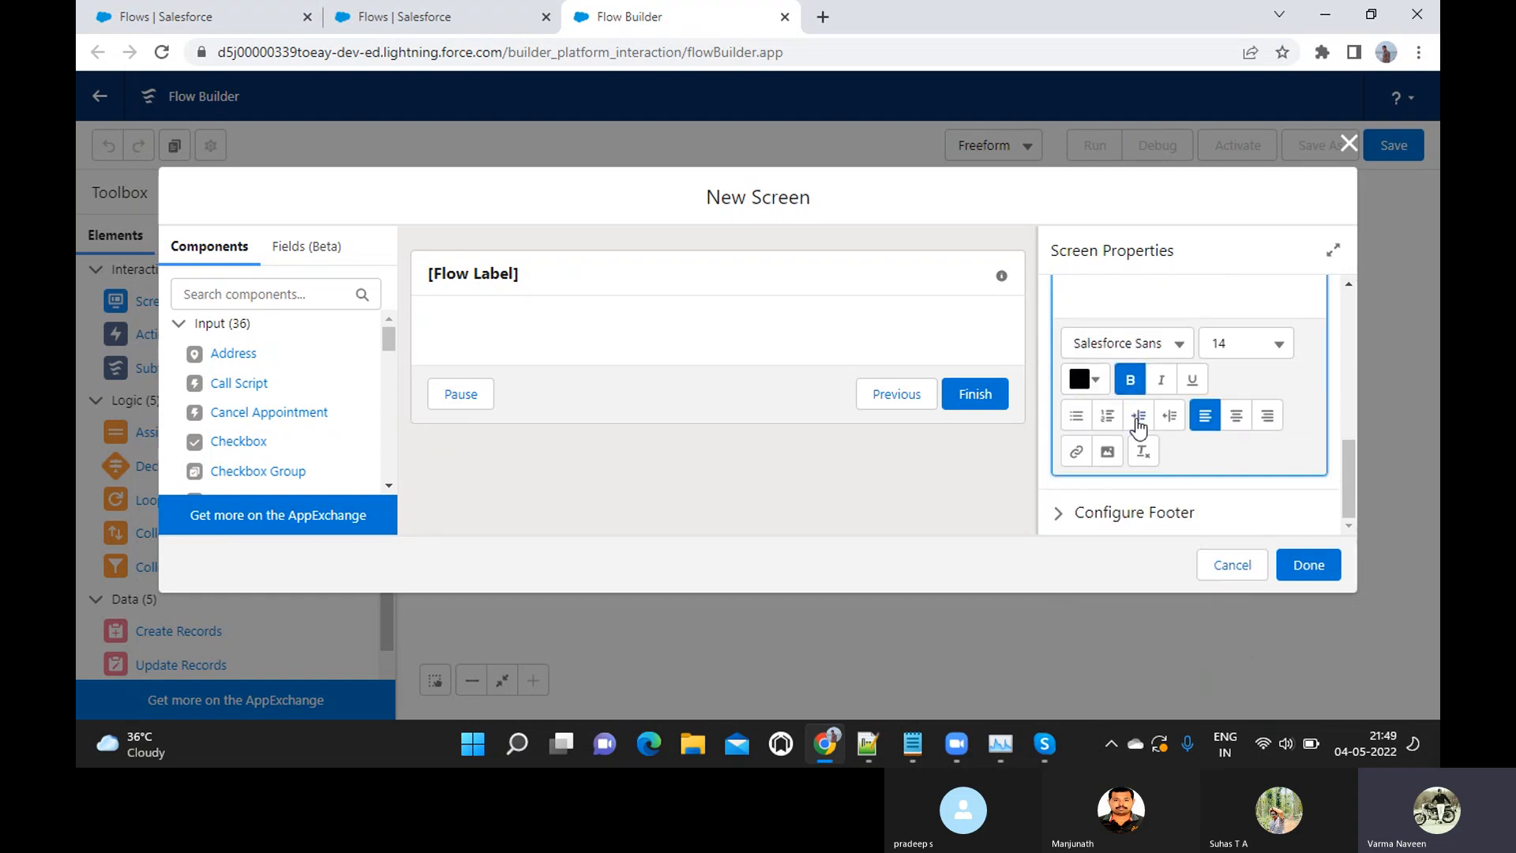
click(1304, 563)
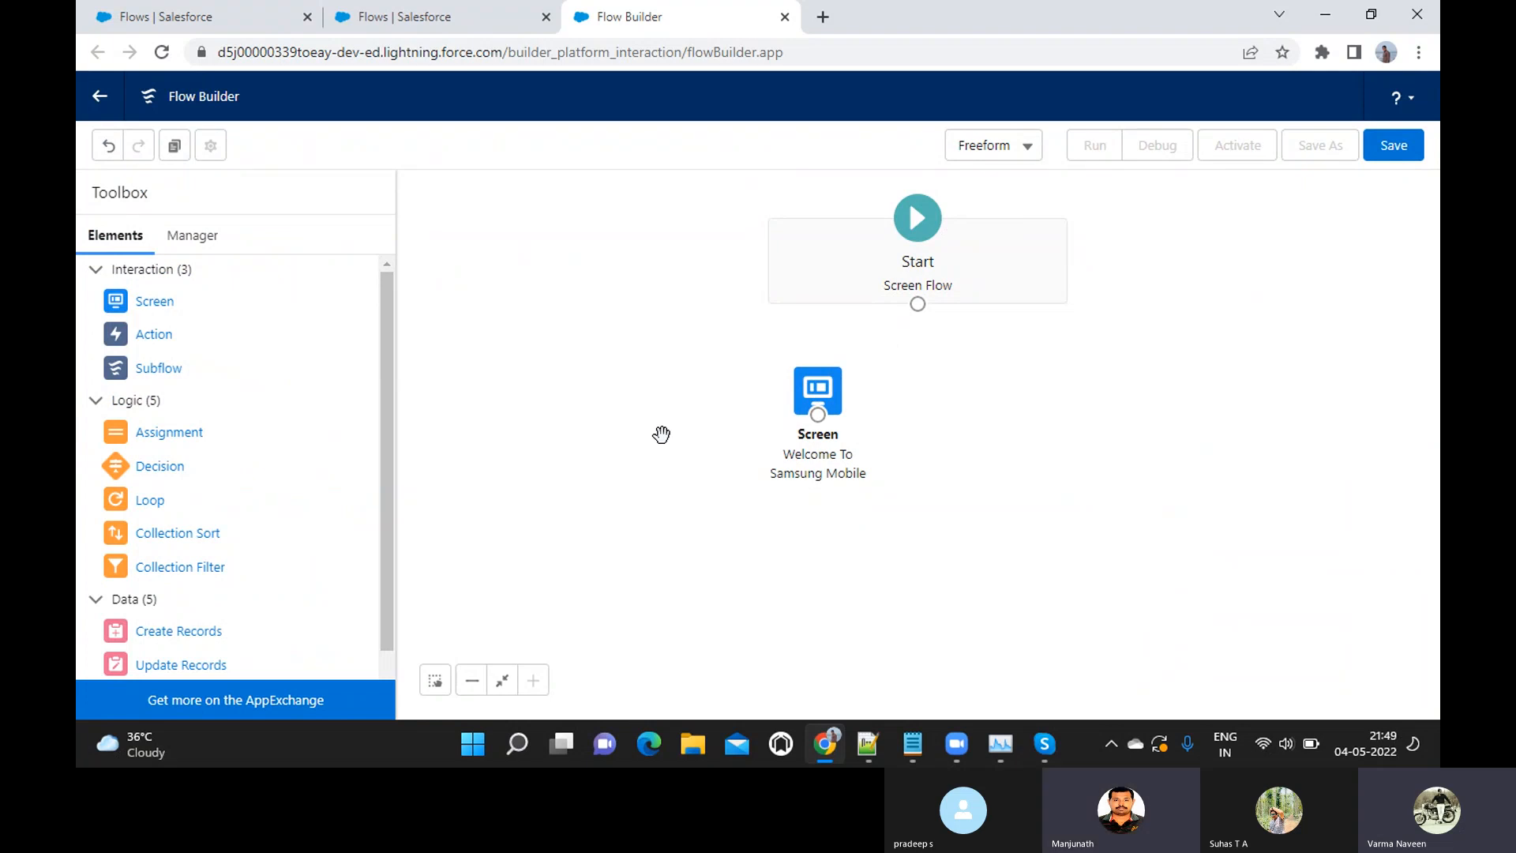
Reopen the Welcome To Samsung Mobile screen and examine the Input and Display components available for it
double_click(815, 393)
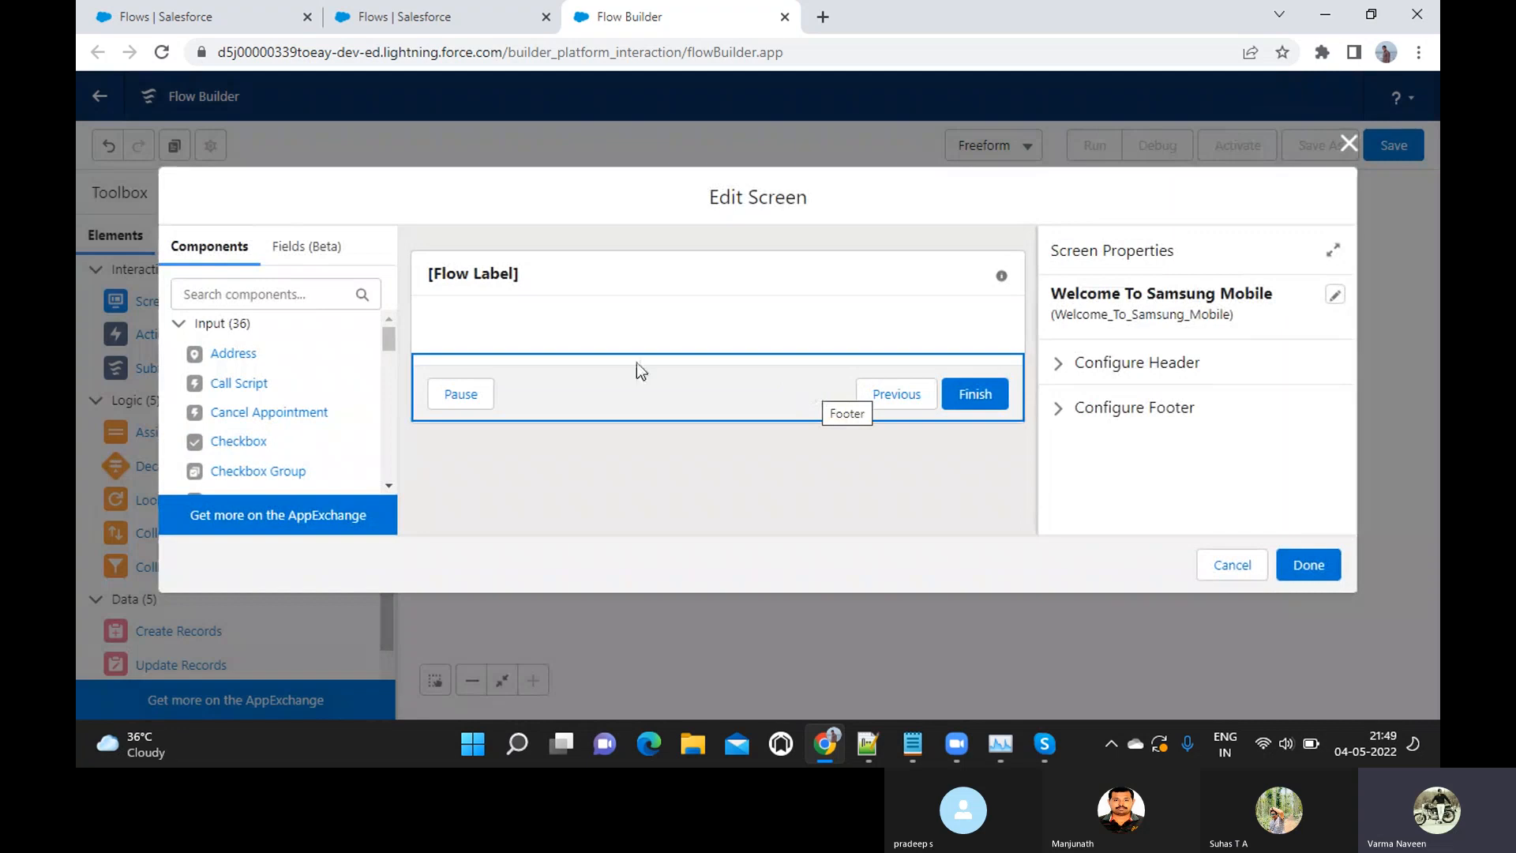
click(180, 330)
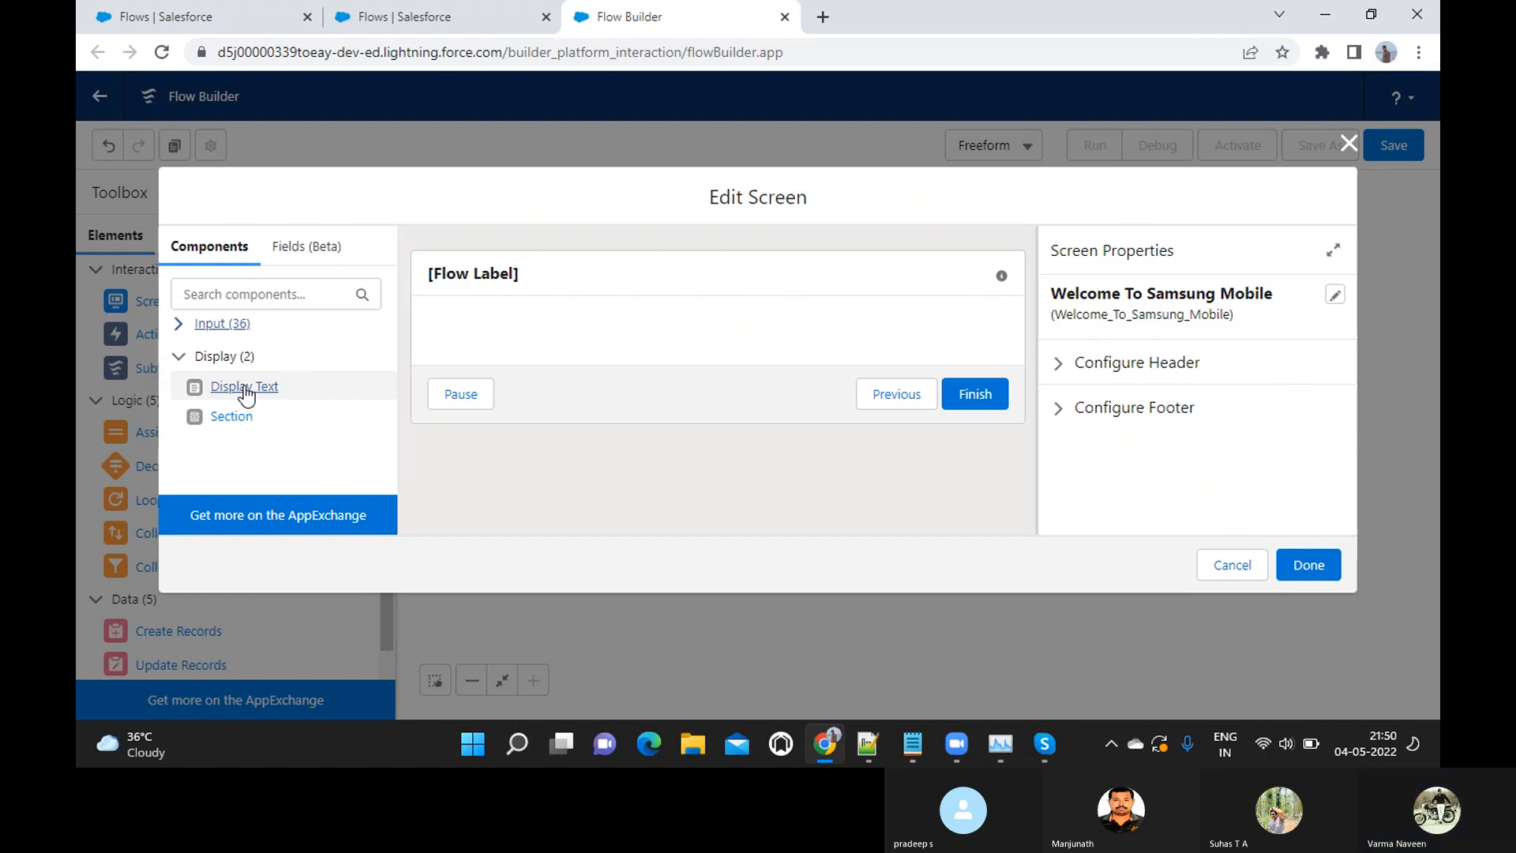
click(180, 325)
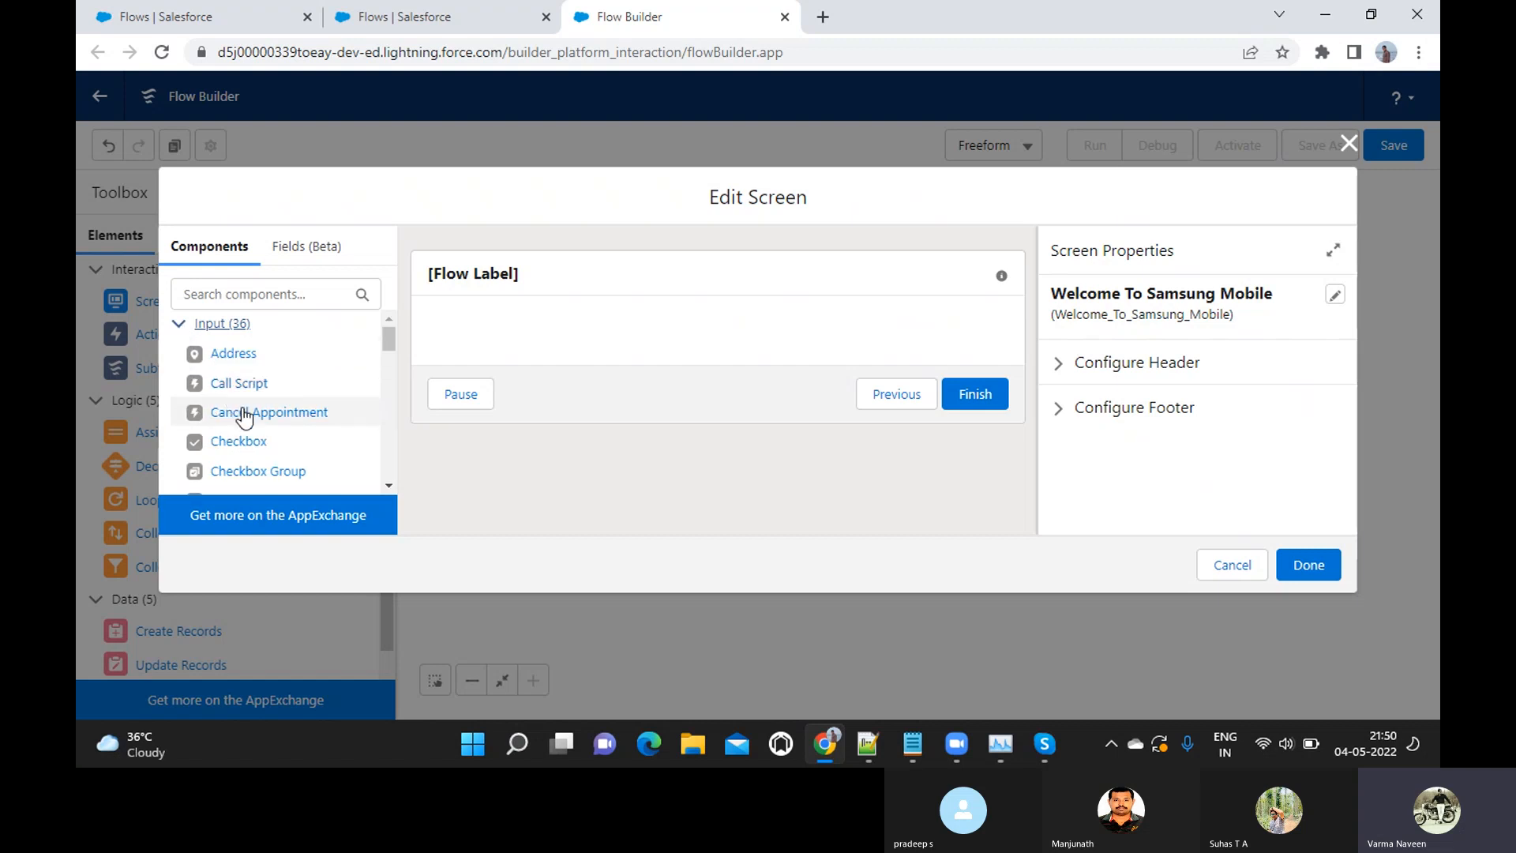
scroll(248, 416, down, 2)
scroll(247, 416, up, 3)
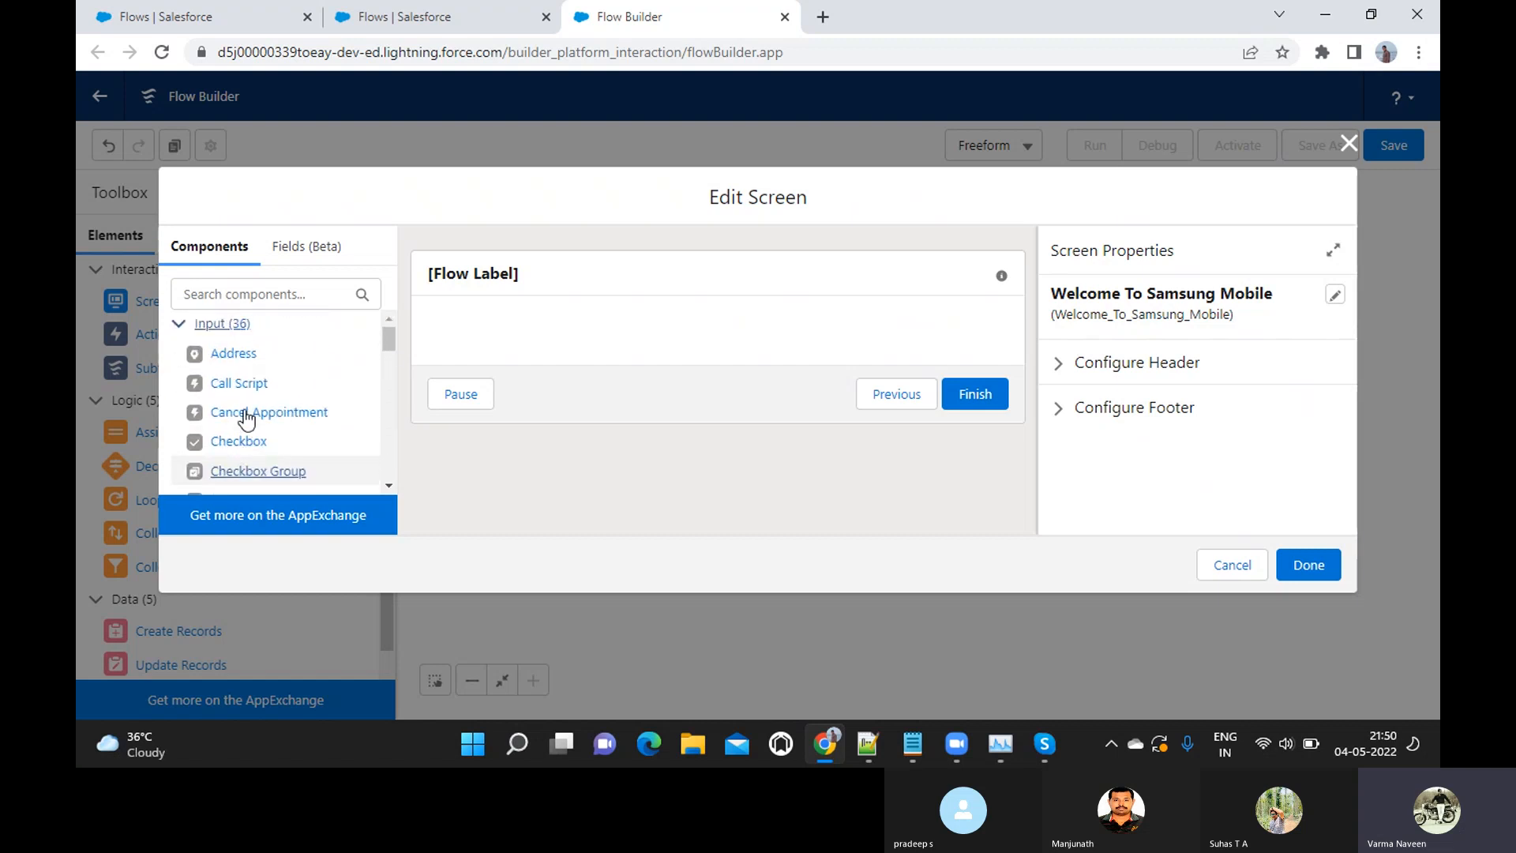
scroll(231, 421, down, 2)
scroll(237, 423, up, 2)
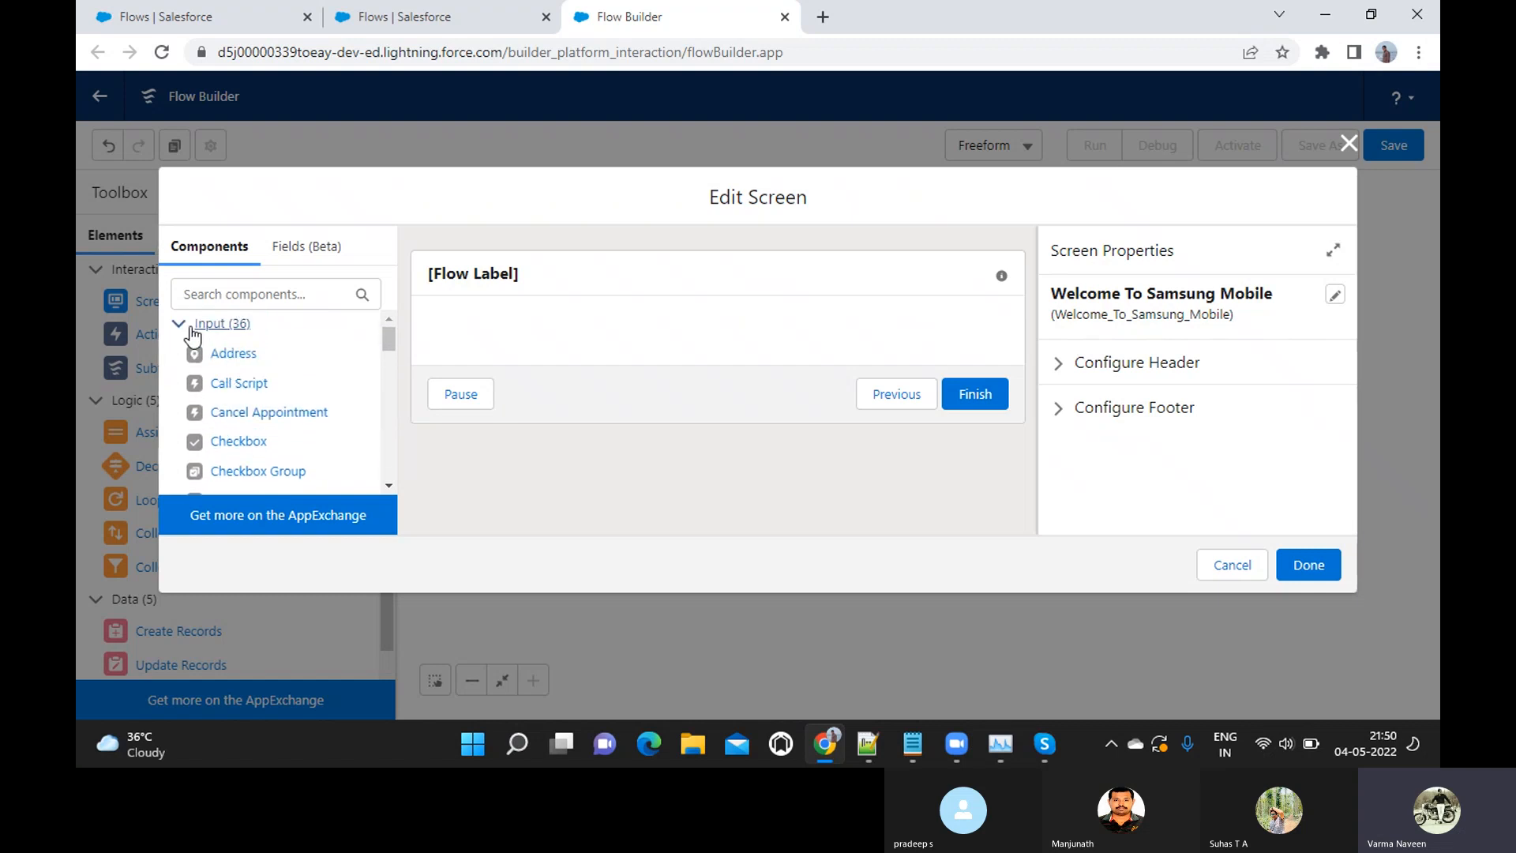
scroll(258, 397, down, 3)
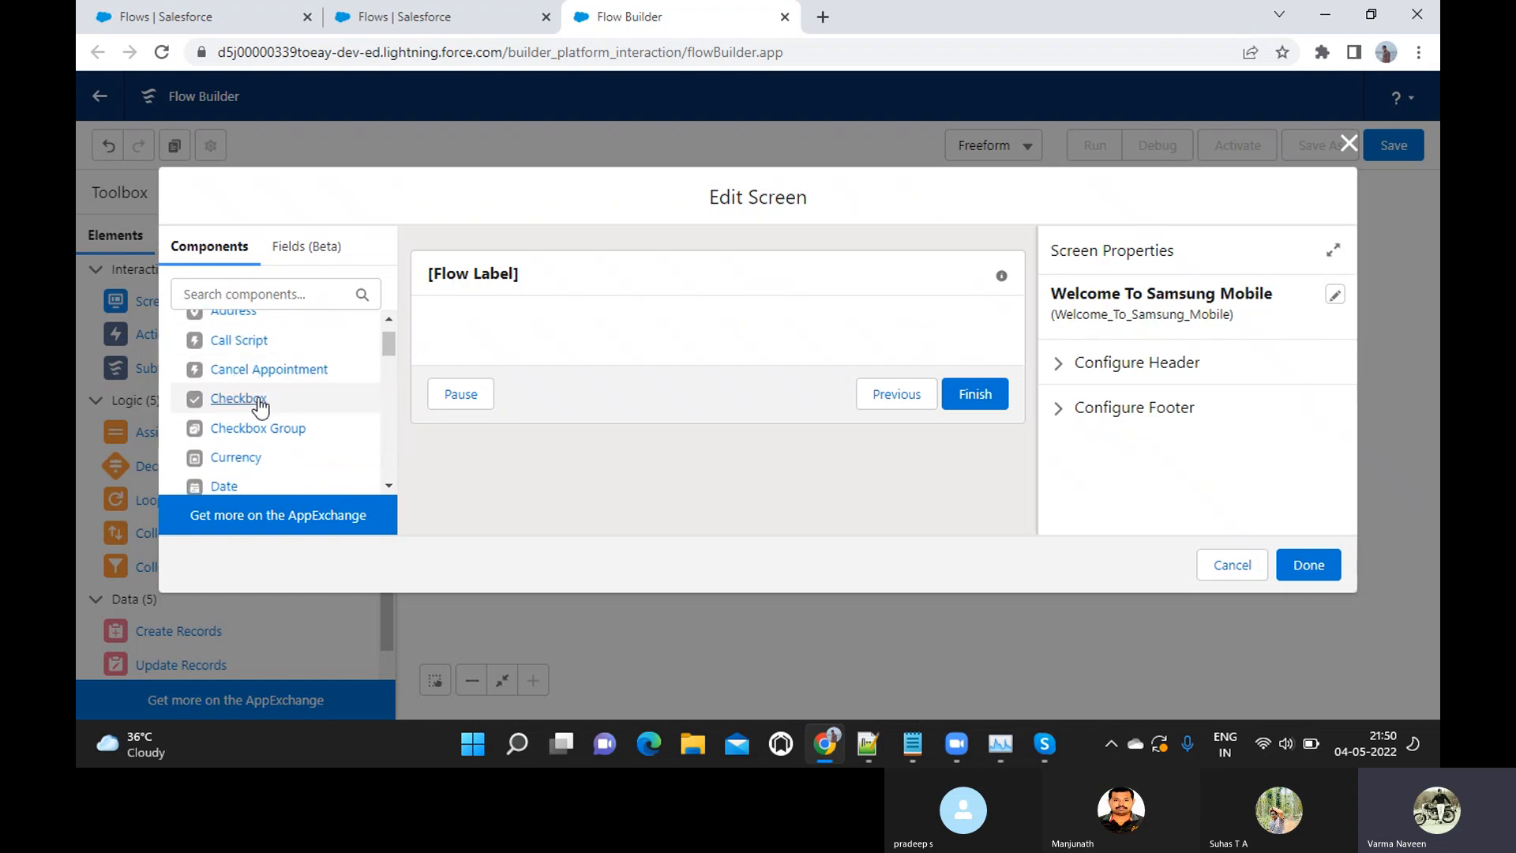
scroll(260, 407, down, 4)
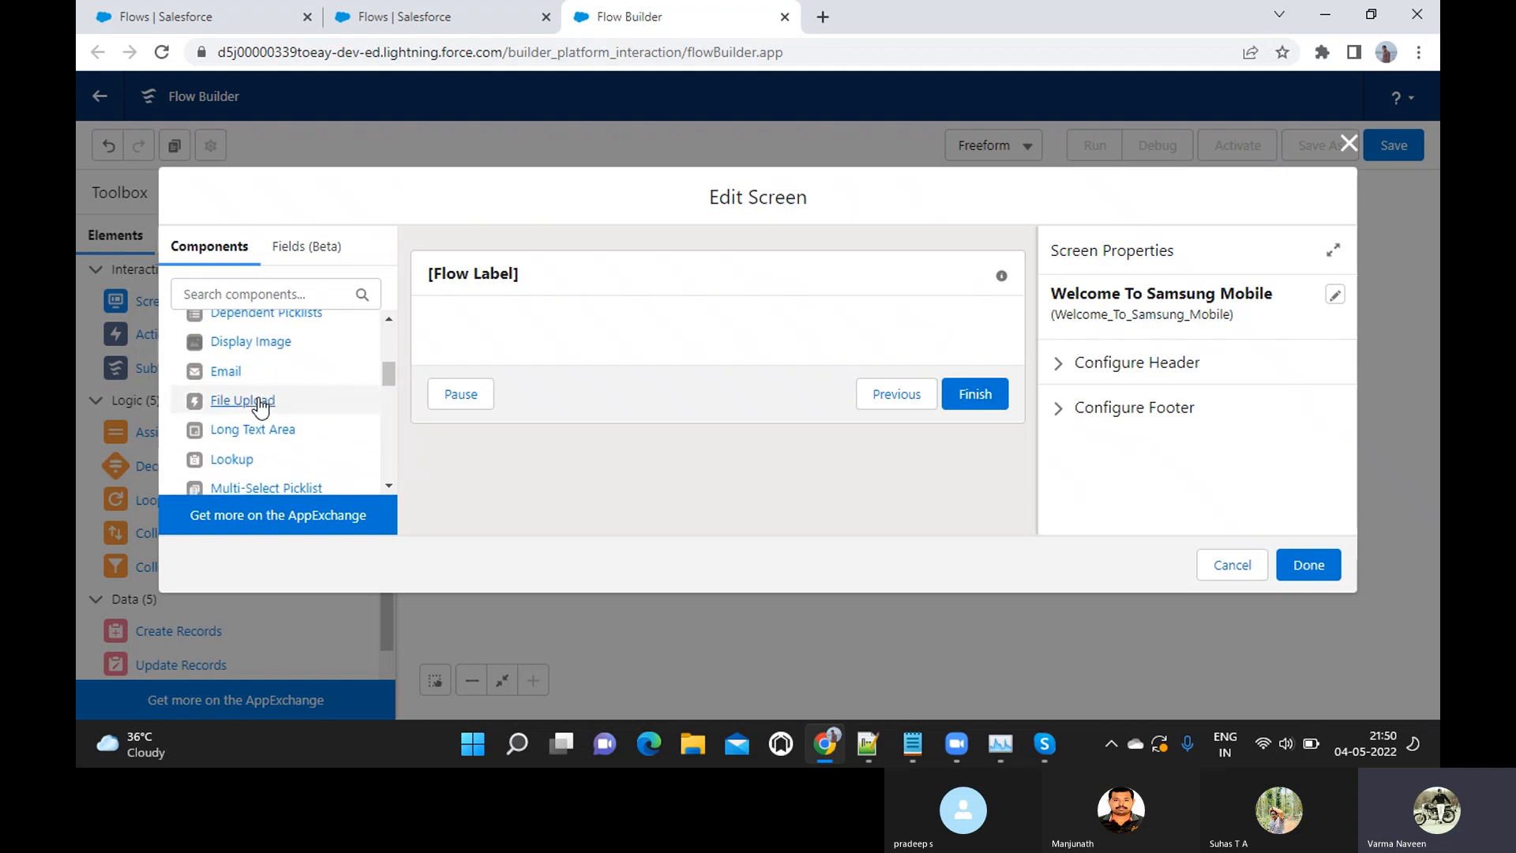
scroll(258, 396, down, 2)
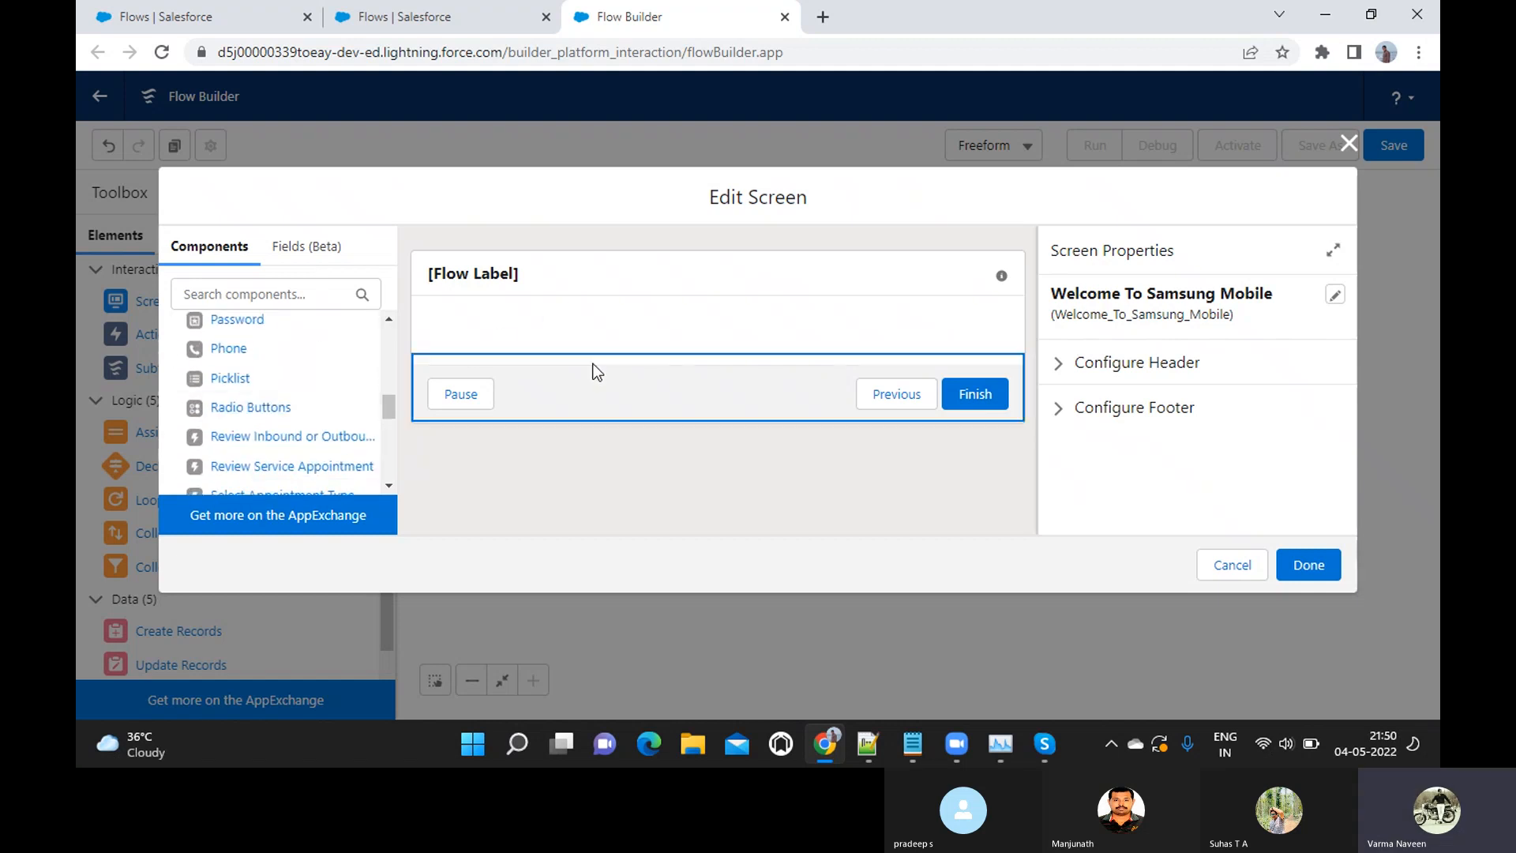
Add a Display Text component to the body of the Welcome To Samsung Mobile screen
scroll(263, 456, down, 2)
scroll(263, 456, down, 4)
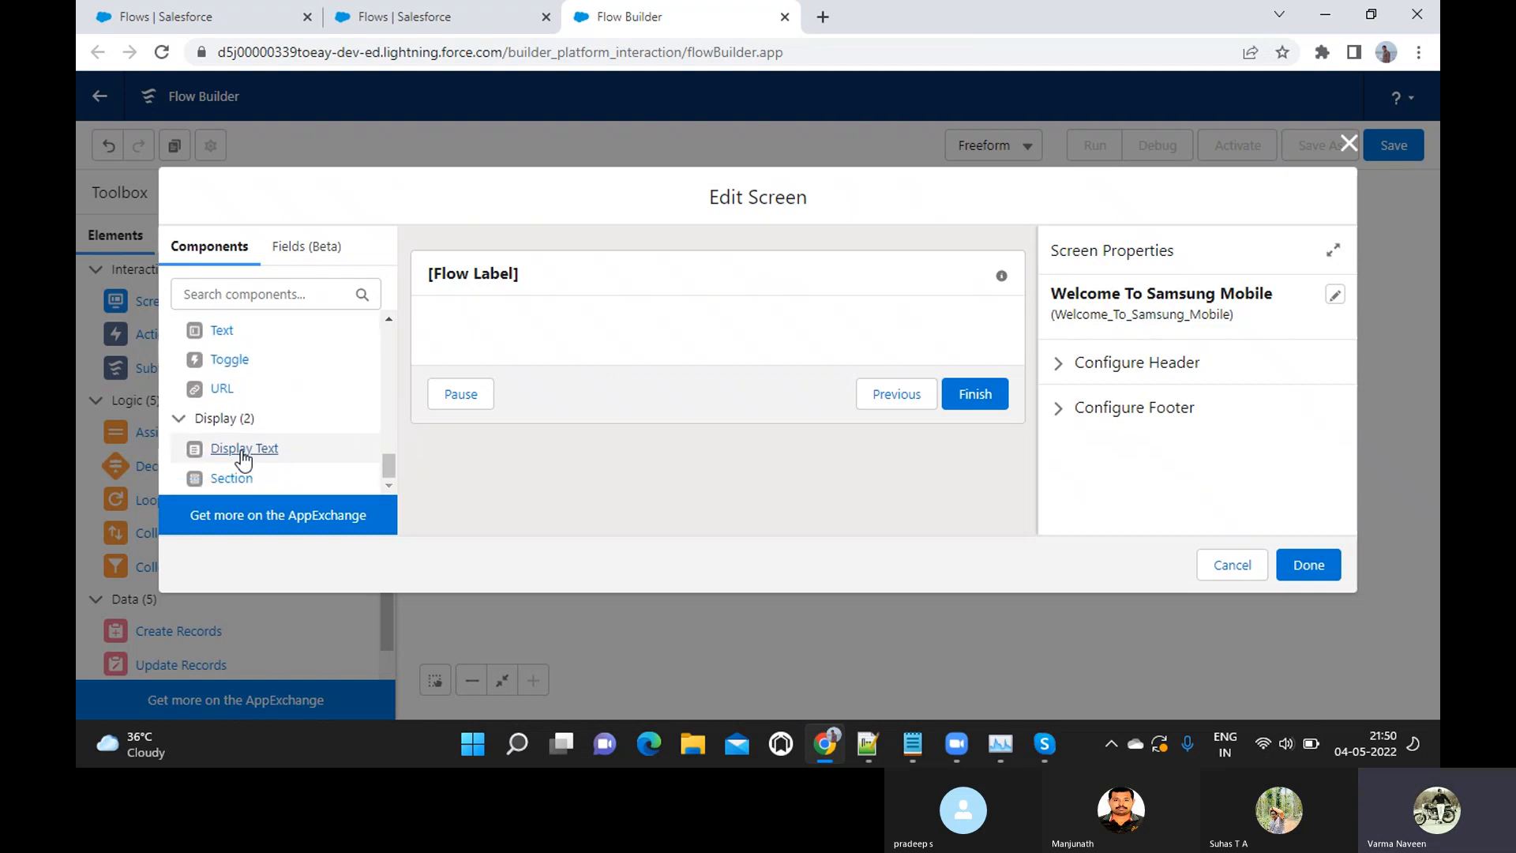
drag(243, 458, 545, 338)
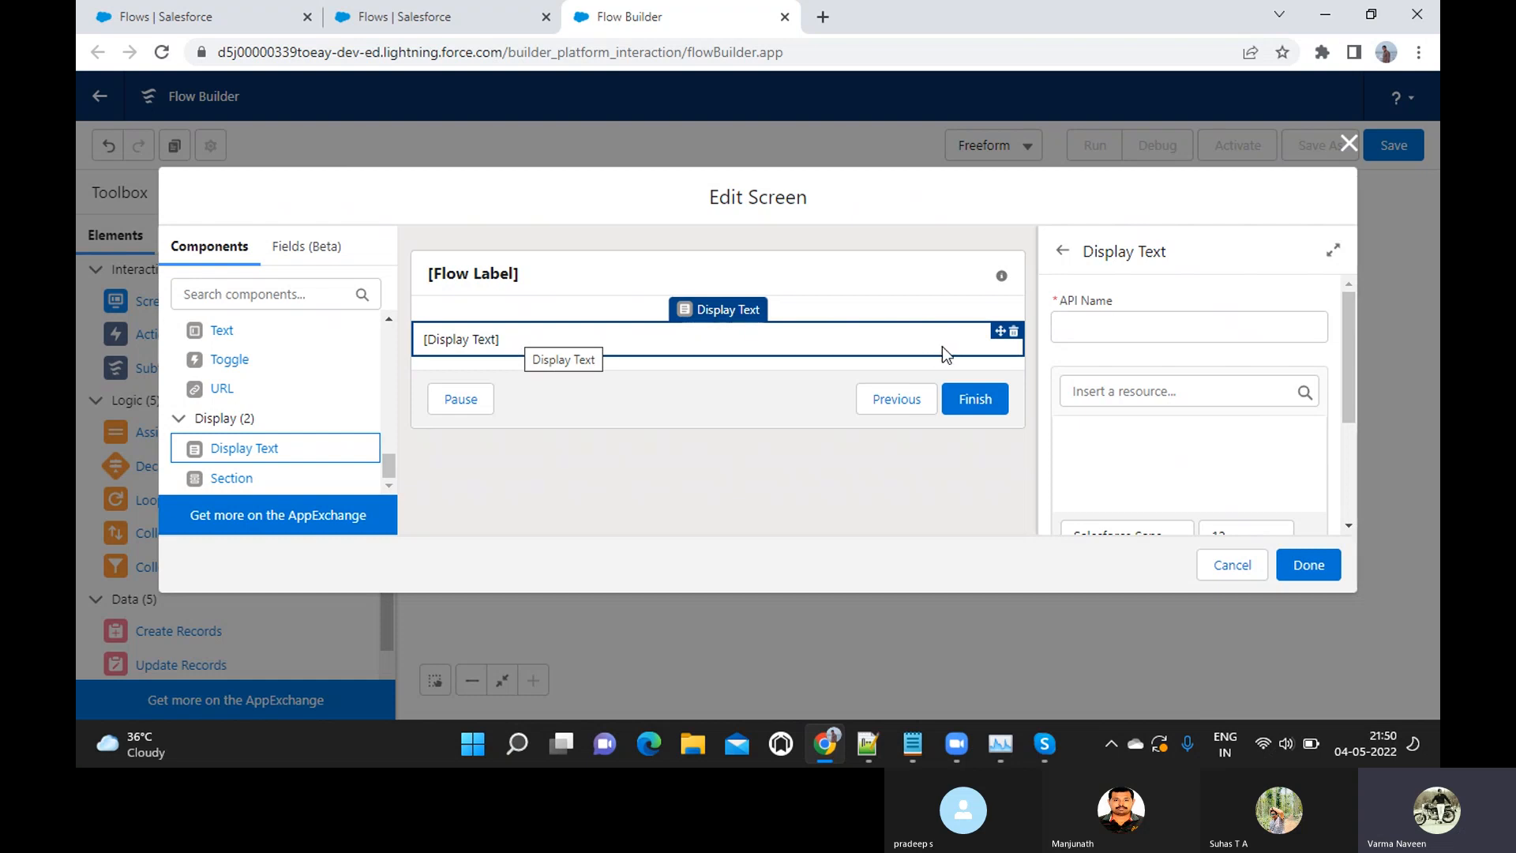
Try to set the Display Text component's API name to "Welcome to Samsung Vendor Registration Portal"
click(1080, 334)
text(Welcome)
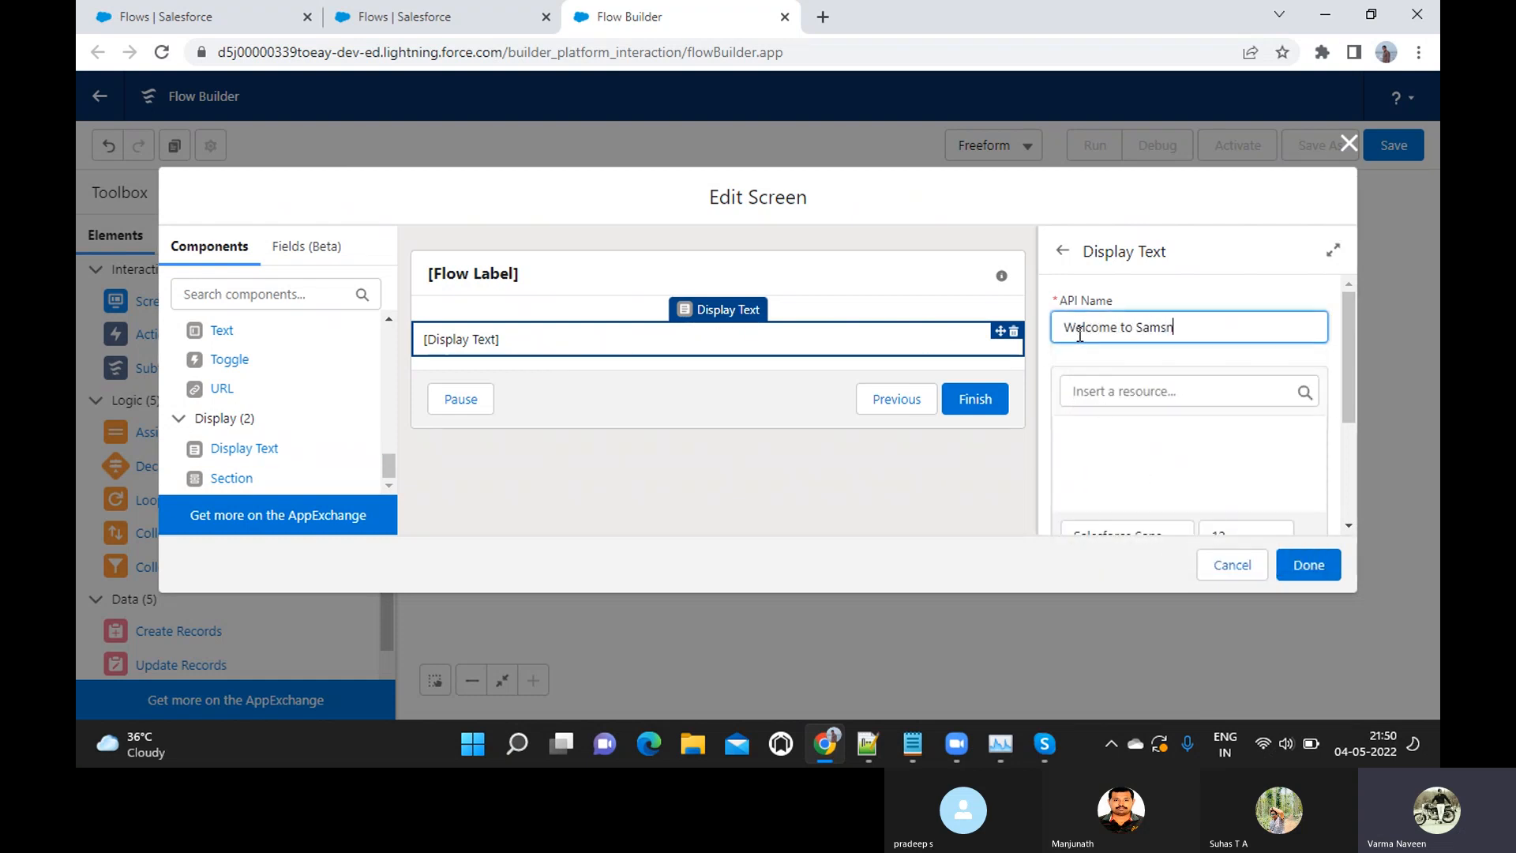
text( to Samsung Vendor)
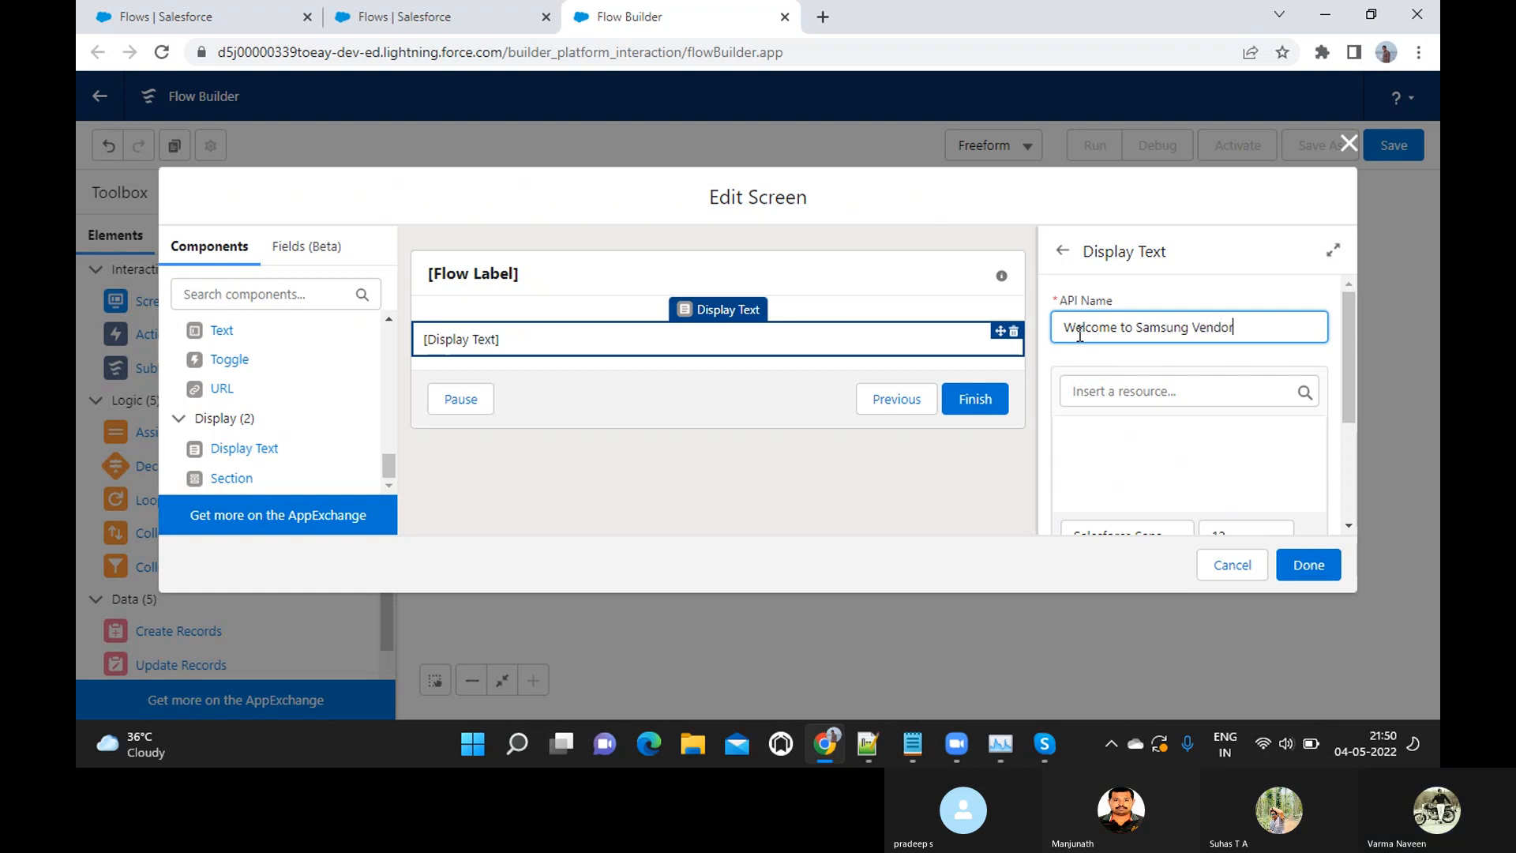
text( Registration Portal)
key(Tab)
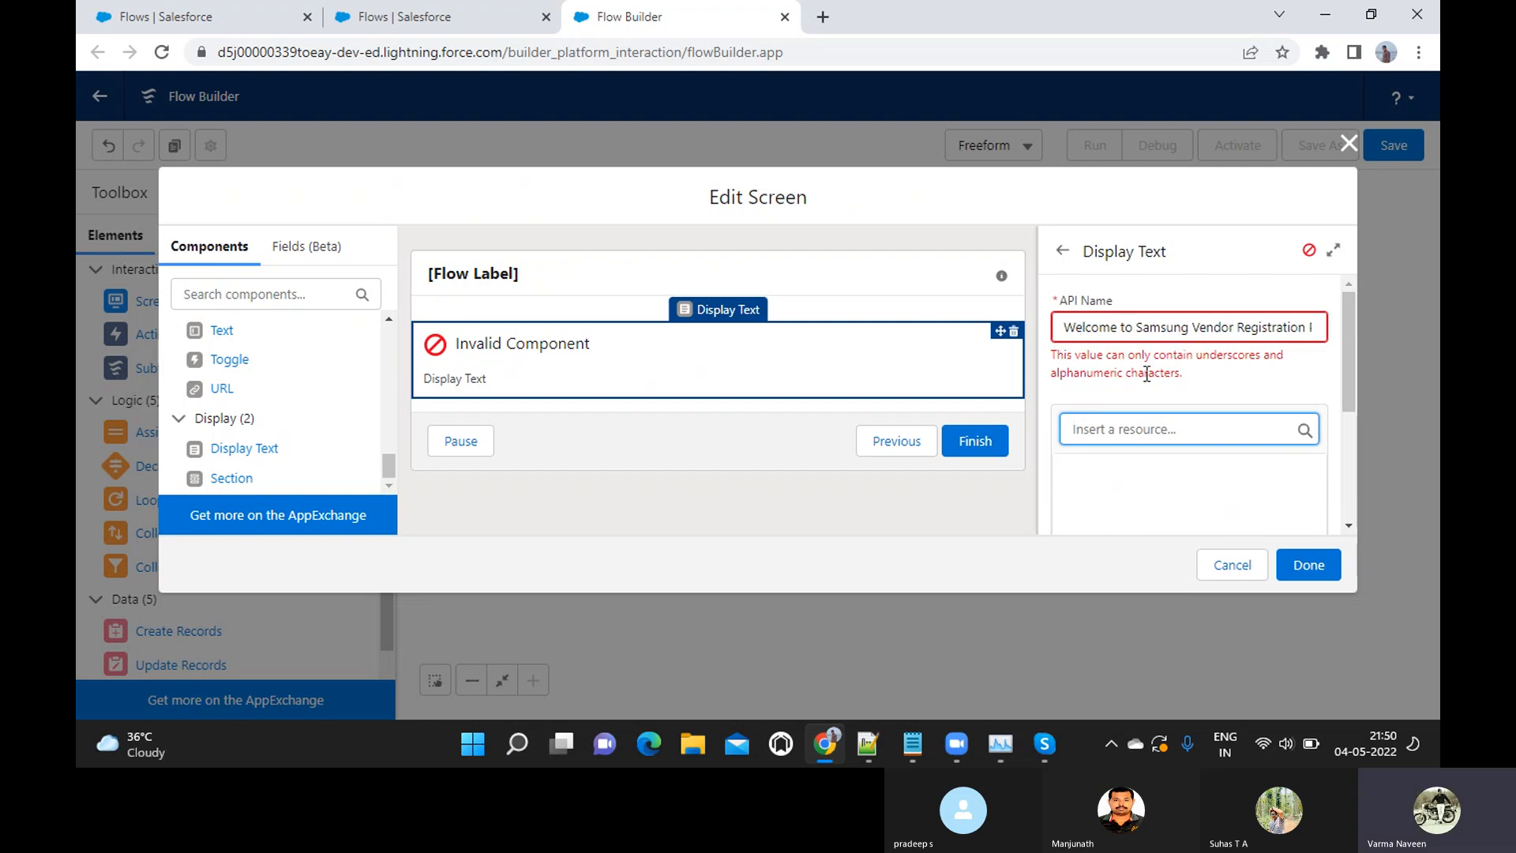
drag(1184, 378, 1051, 352)
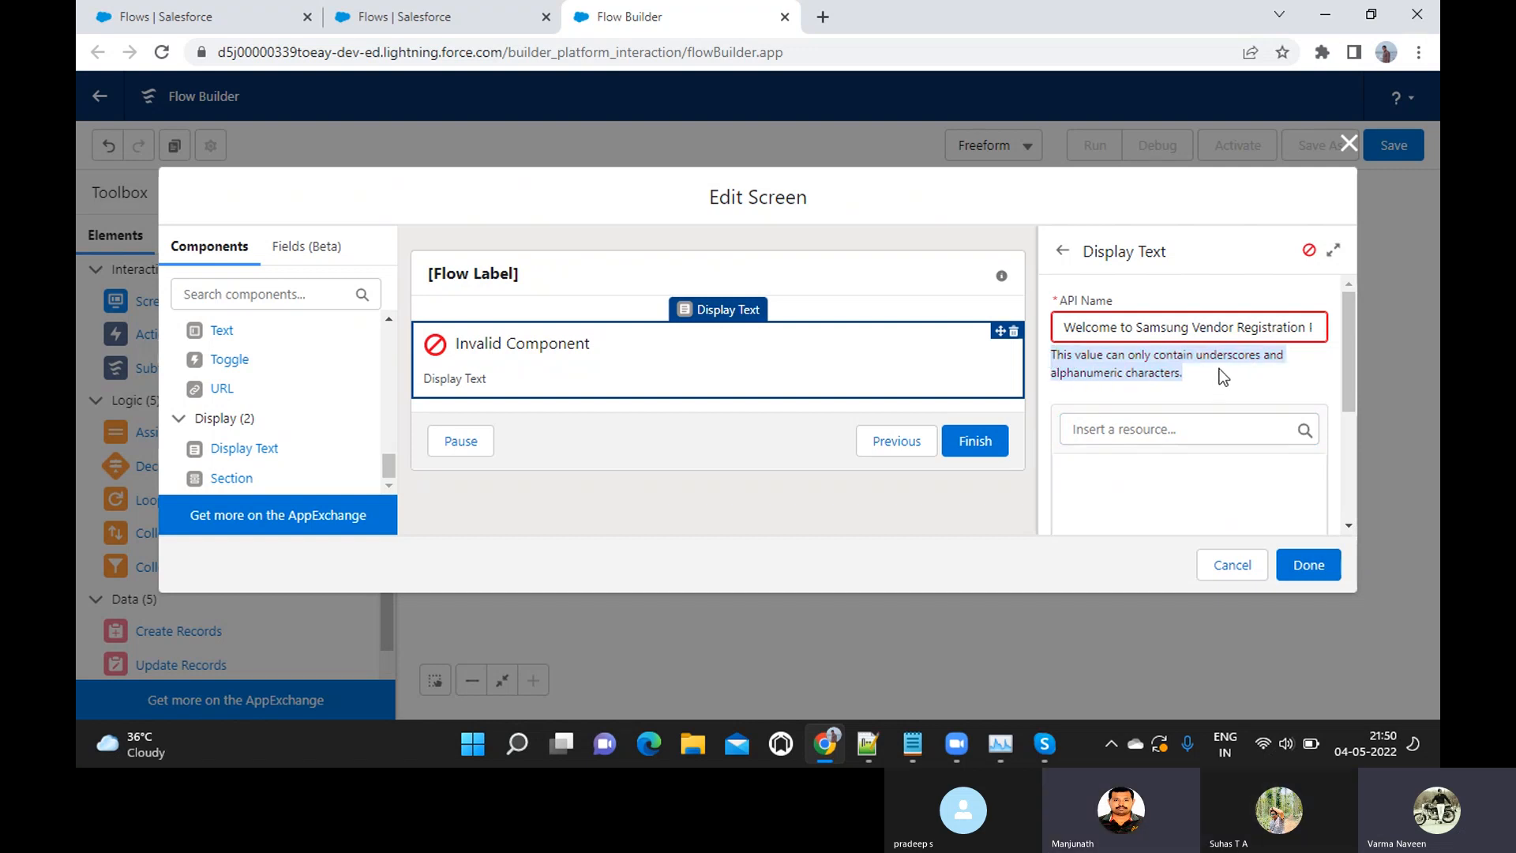
Replace the Display Text component's API name with "Samsung_Vendor_Registration_Page"
click(1244, 330)
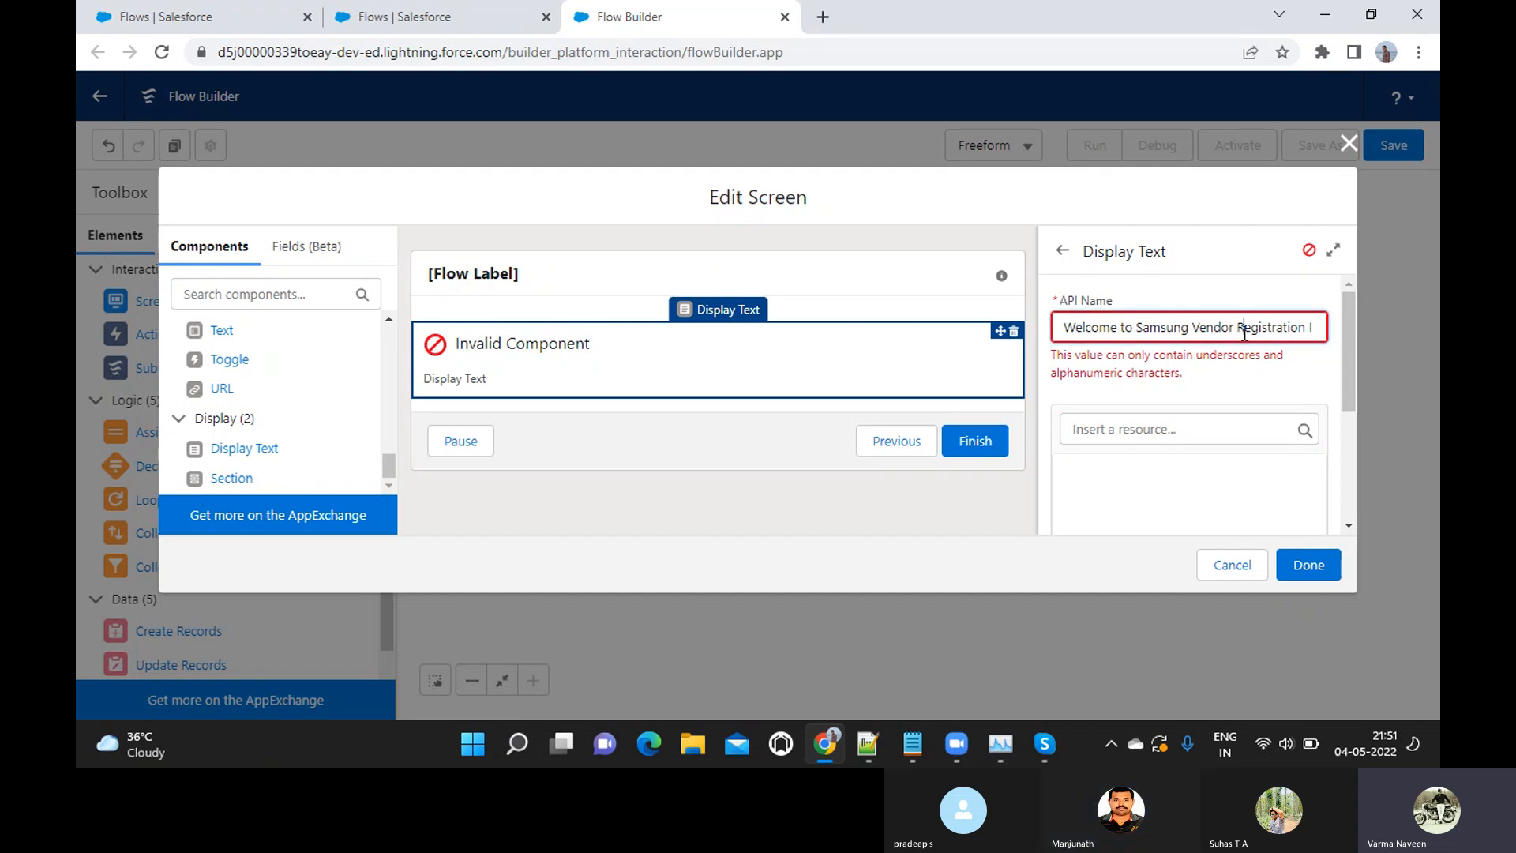
key(ctrl+a)
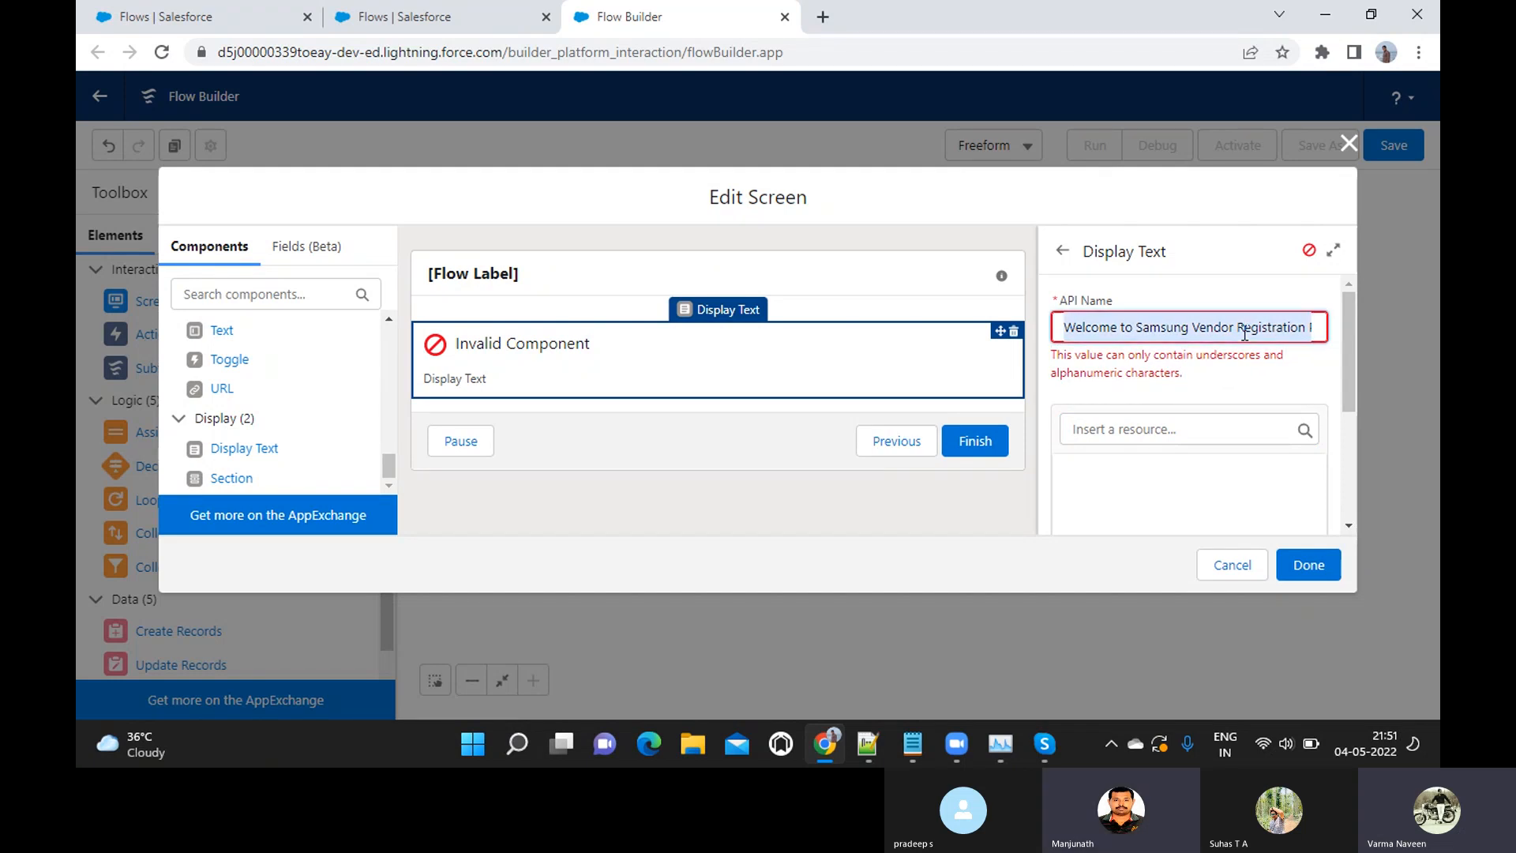
key(BackSpace)
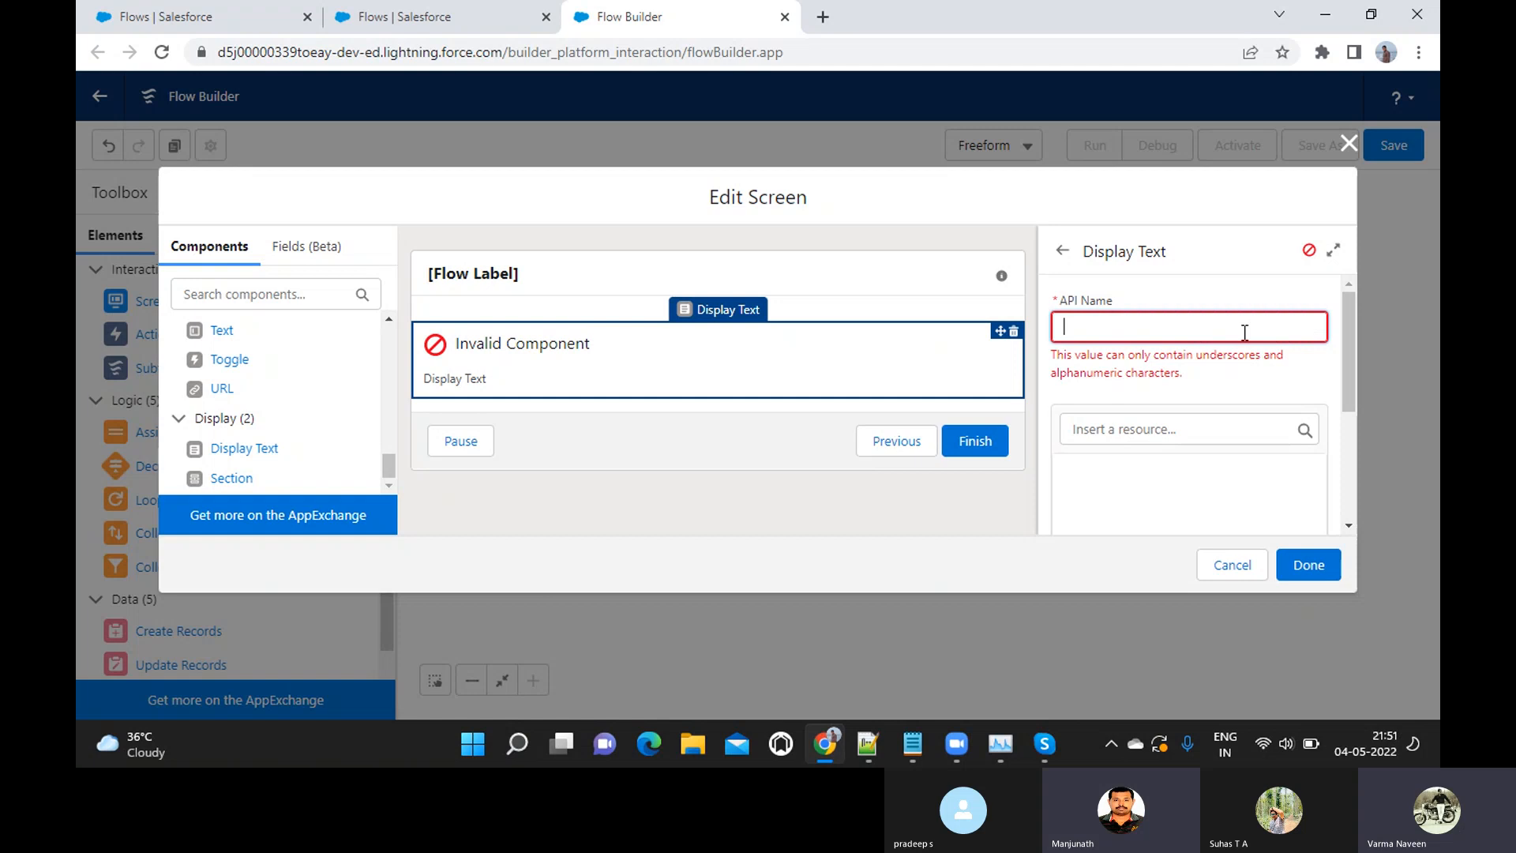
text(V)
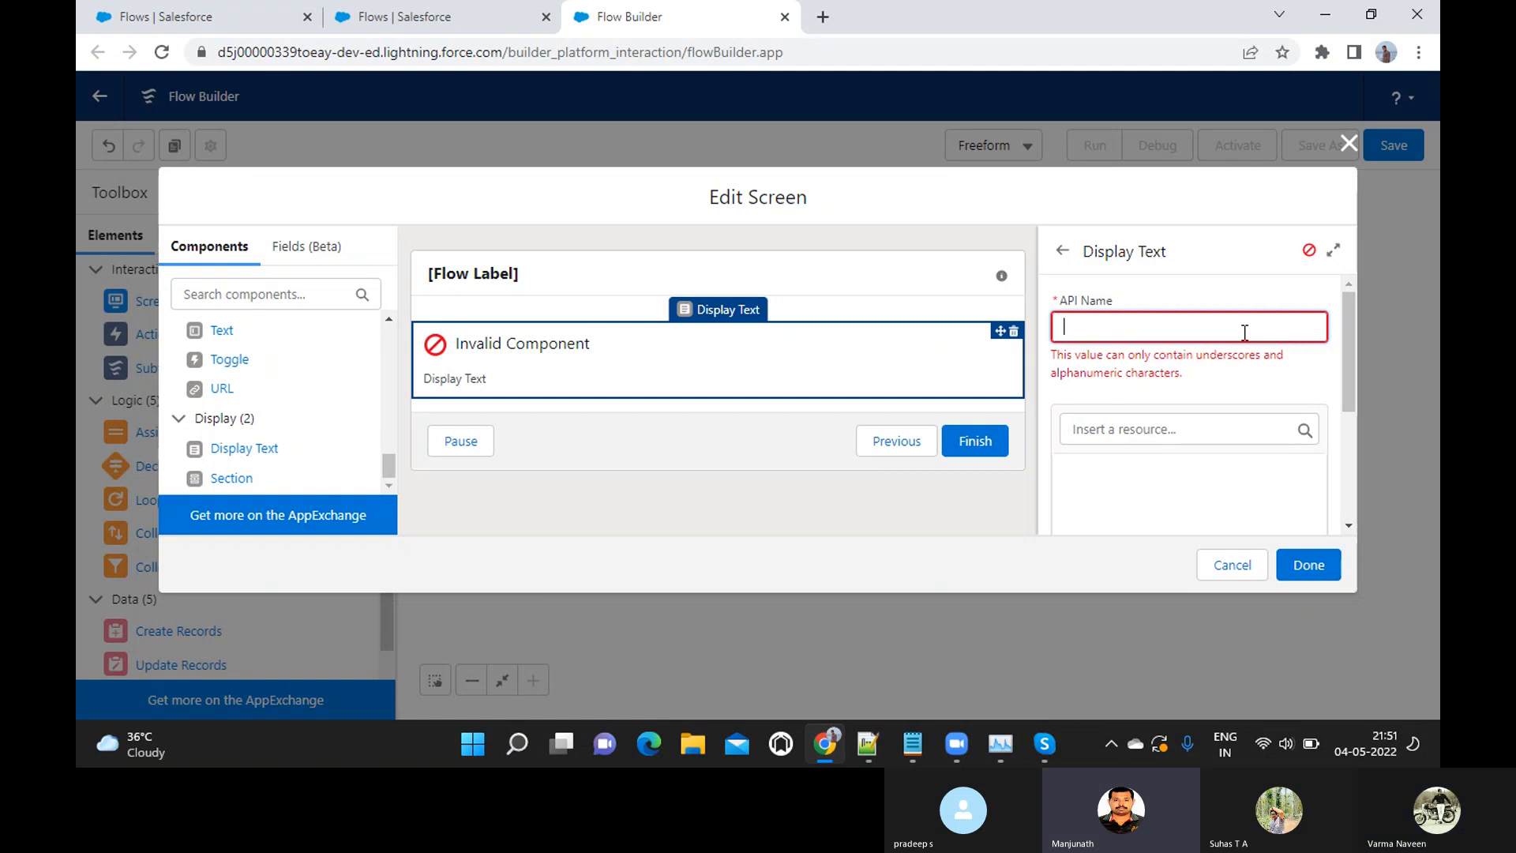
text(Samsn)
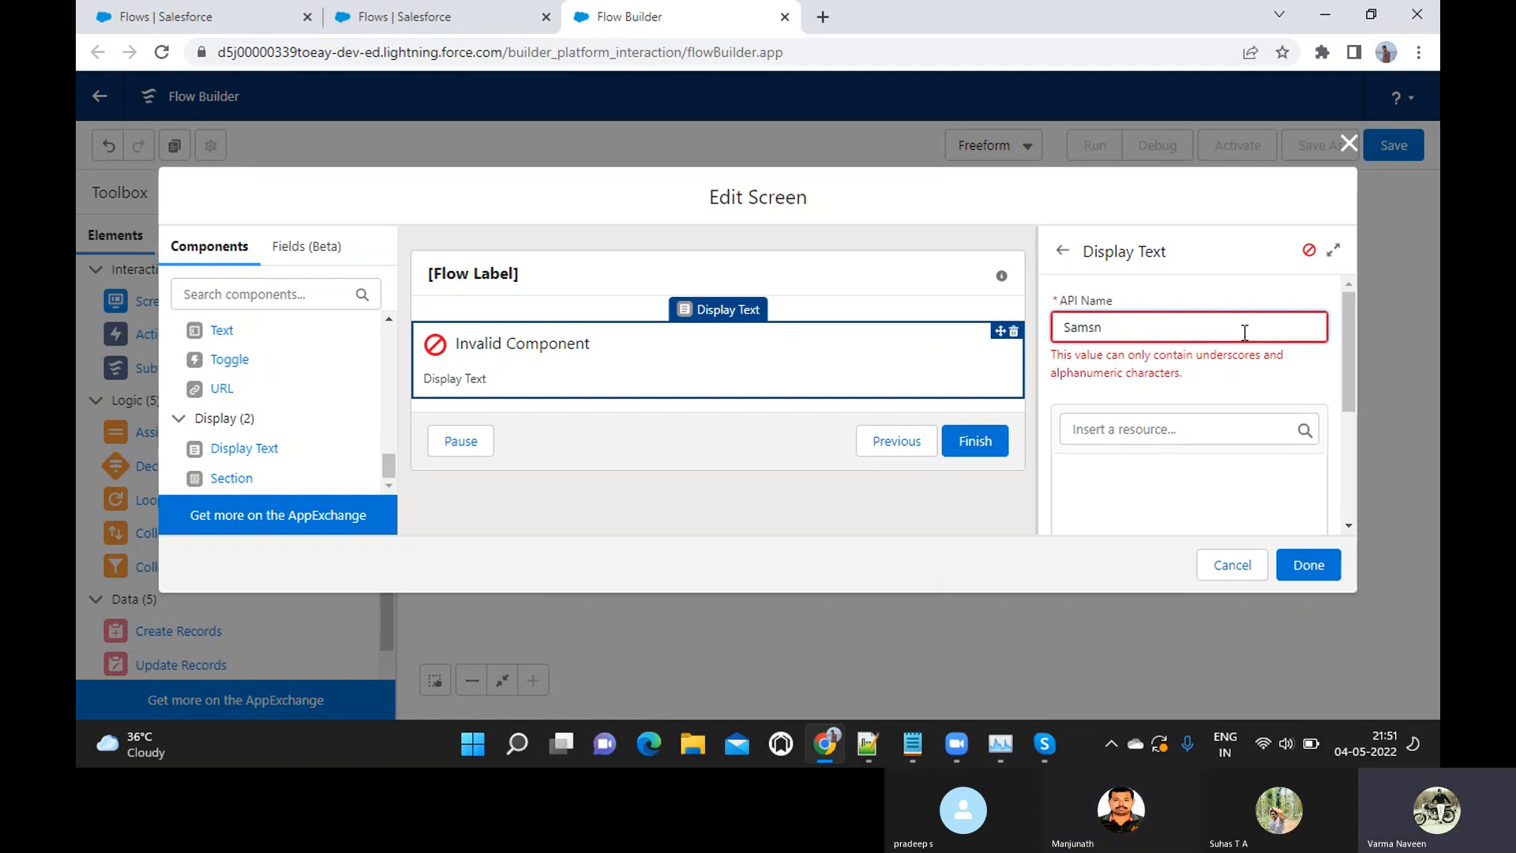
key(BackSpace)
text(ung_Vendor_Regist)
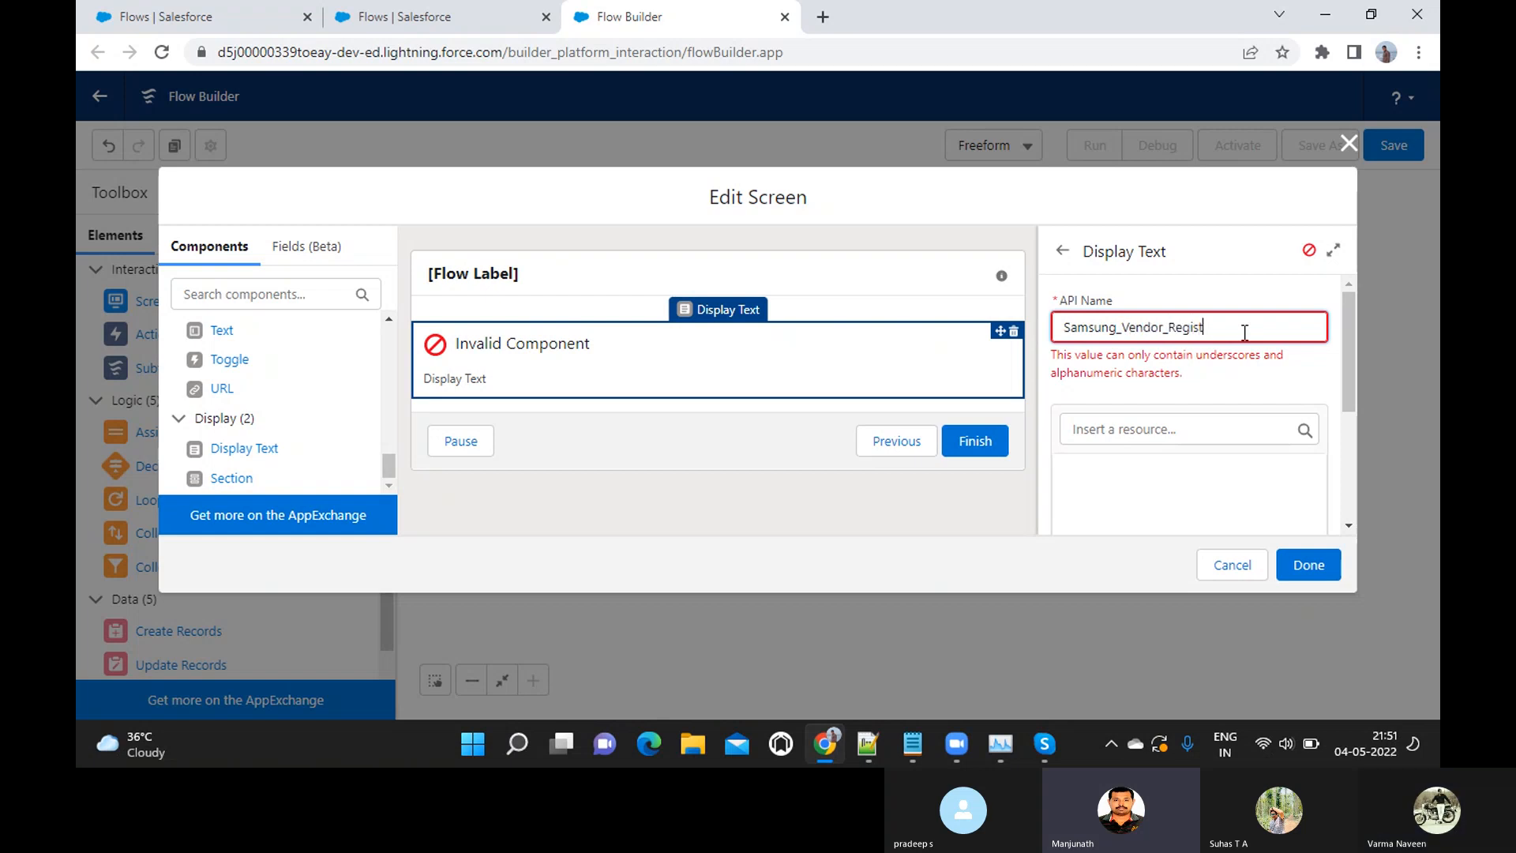
text(ration_Pag)
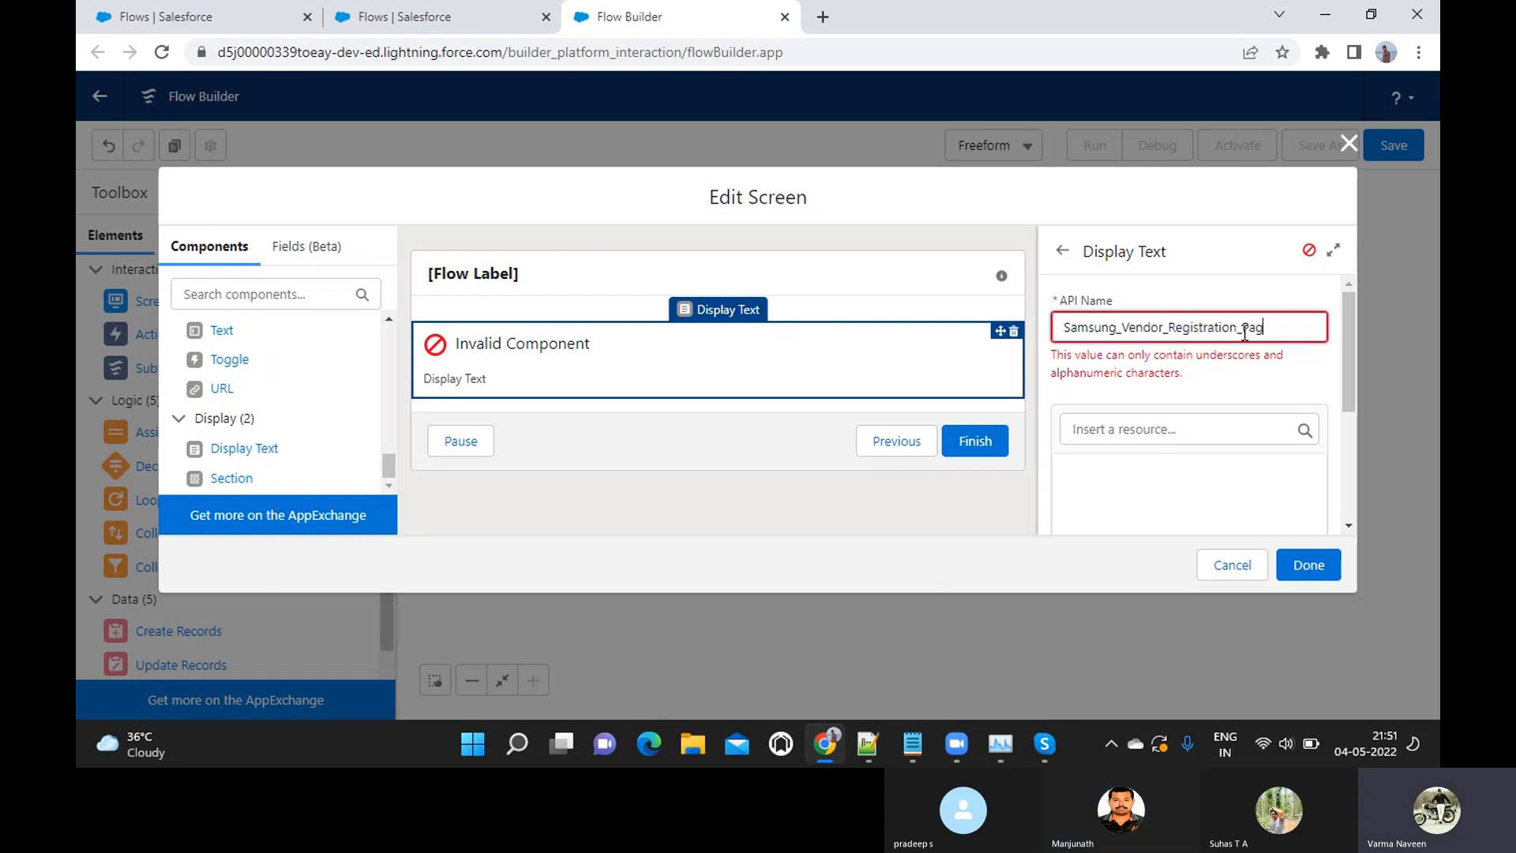
text(e)
click(1202, 428)
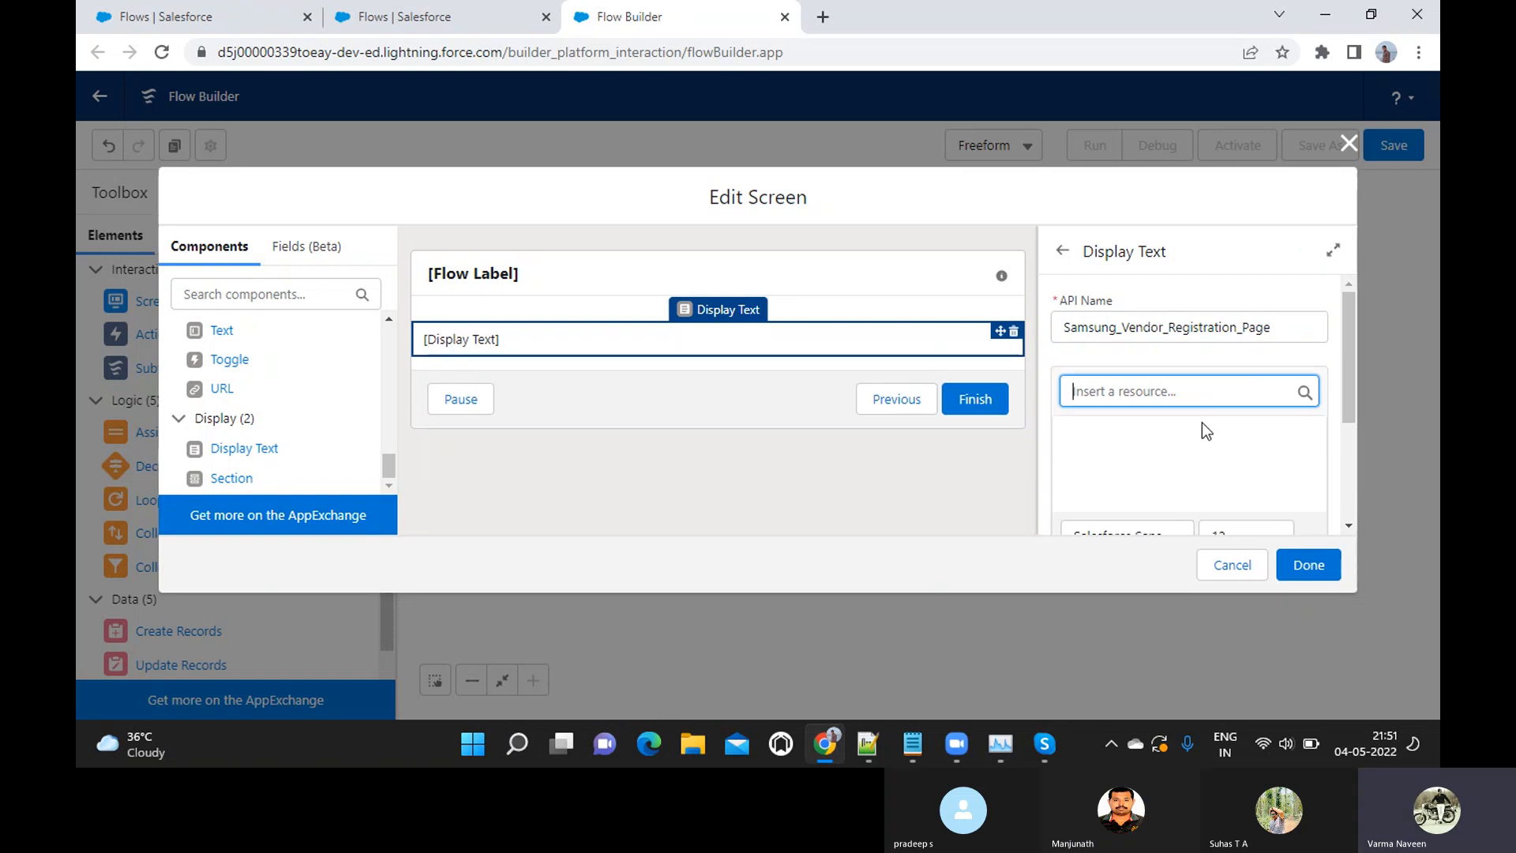
Enter "Welcome to Samsung Vendor Registration Wizard." as the content of the Display Text component
scroll(1202, 426, down, 2)
scroll(1202, 423, up, 2)
scroll(1202, 423, down, 2)
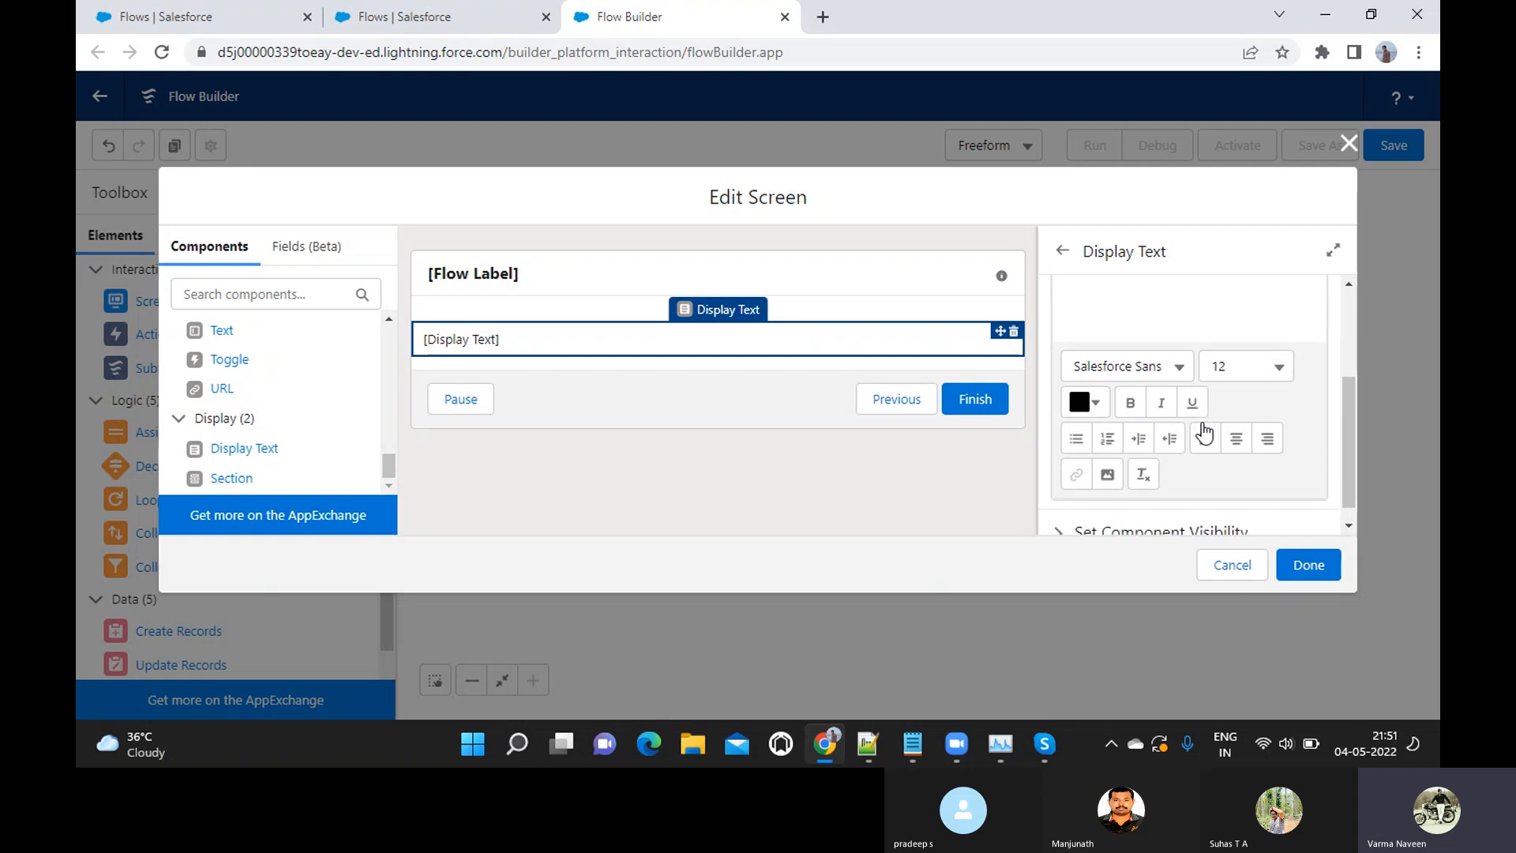
click(1131, 363)
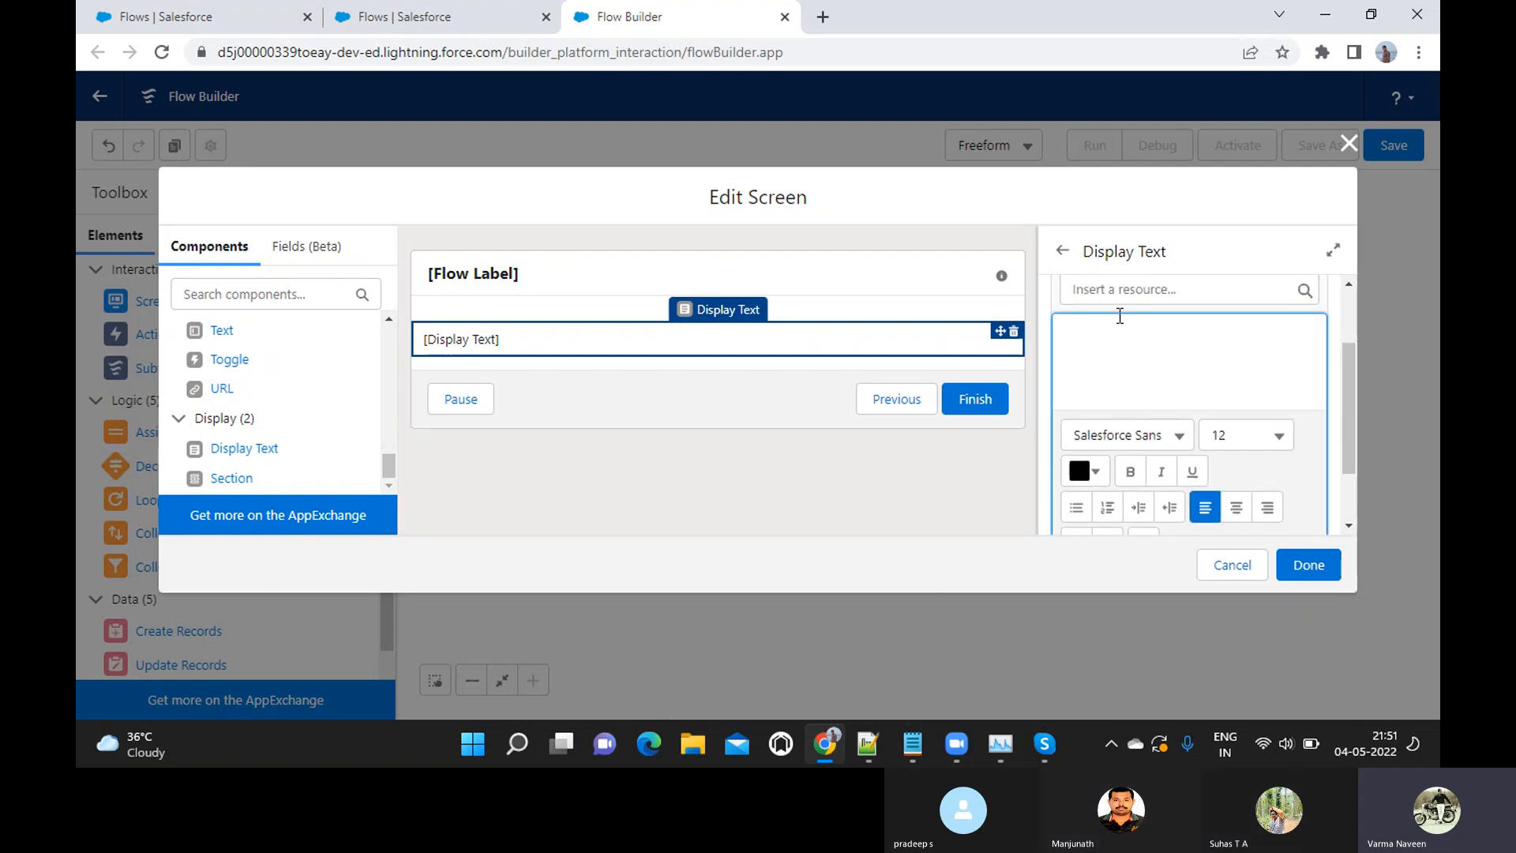
text(Welcome)
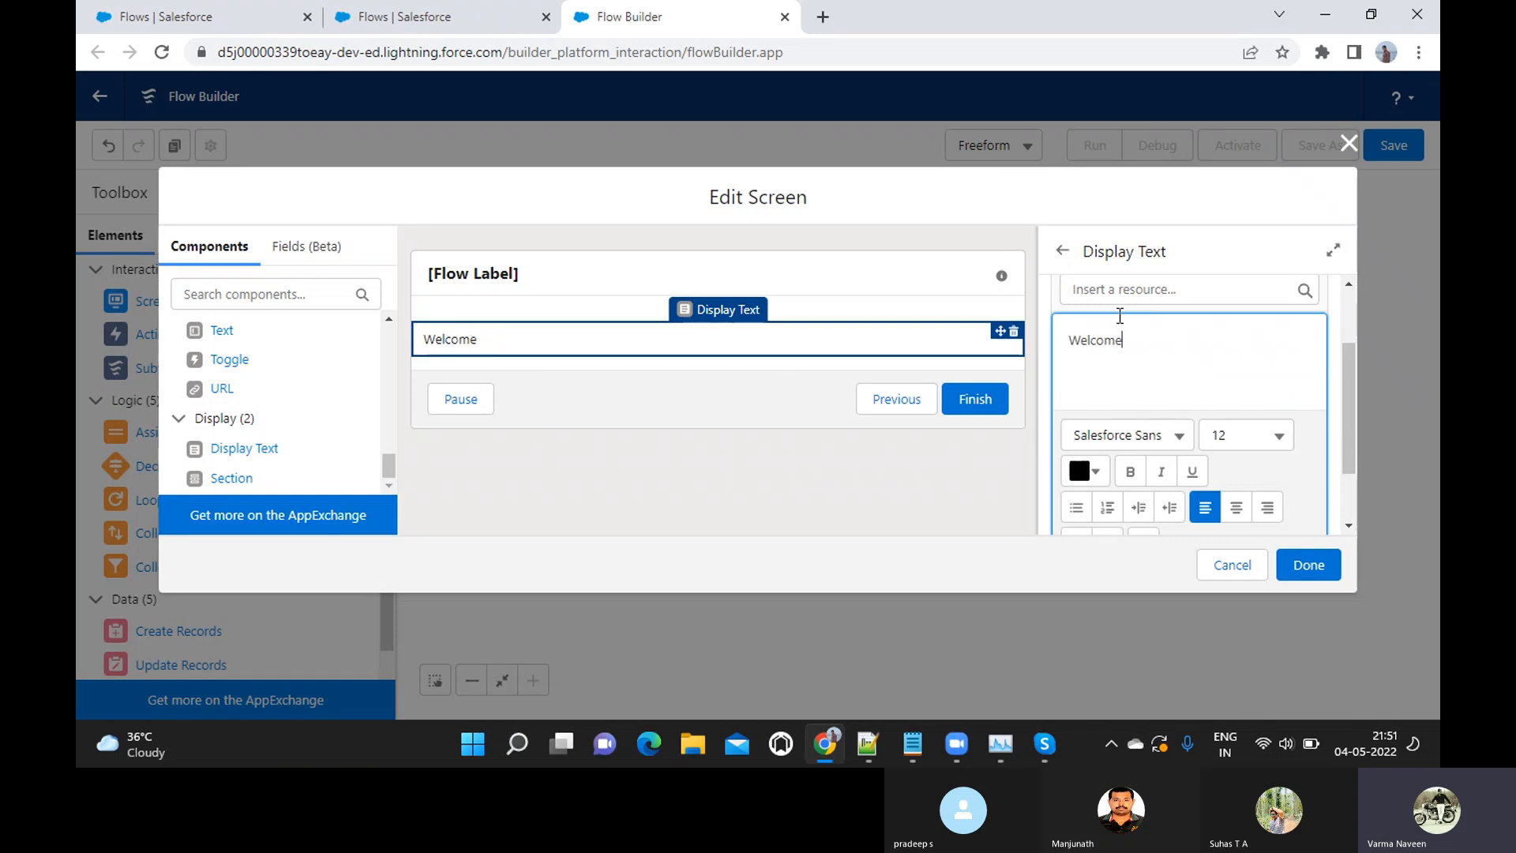
text( to Sams)
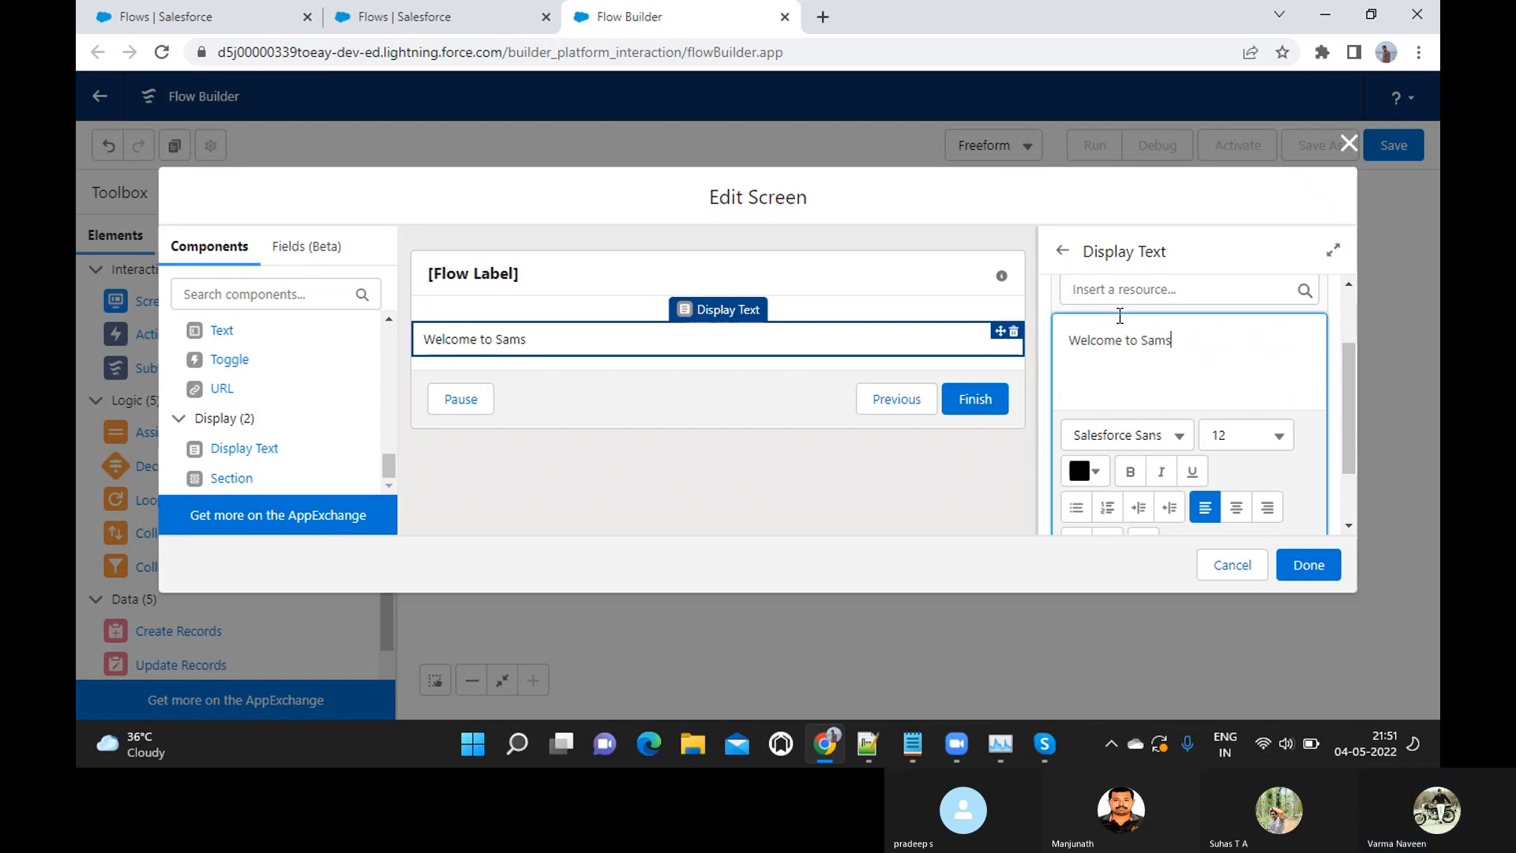
text(ung Regist)
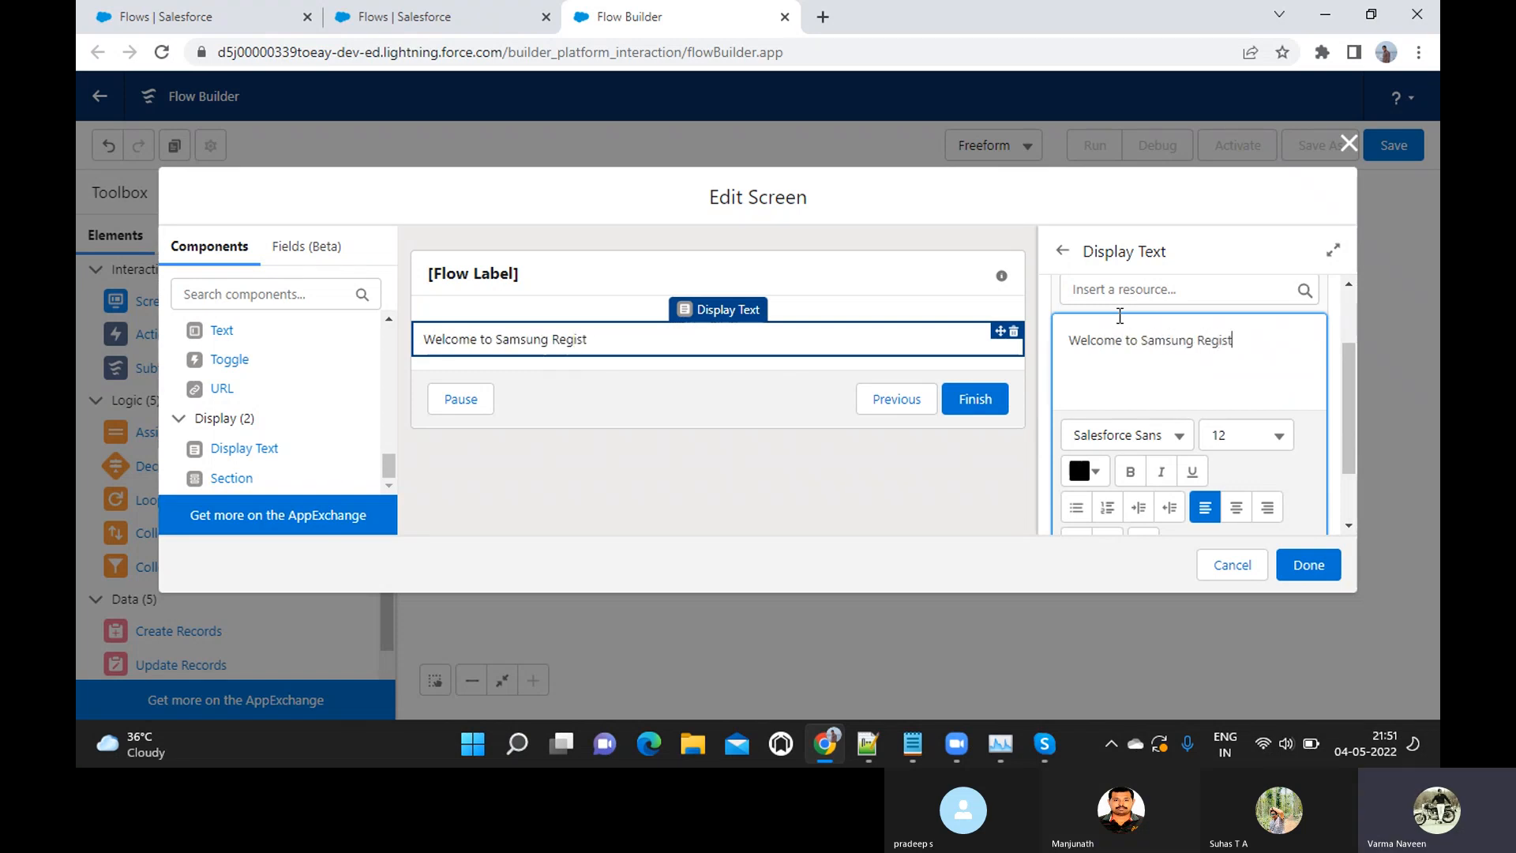
text(ration Wizard)
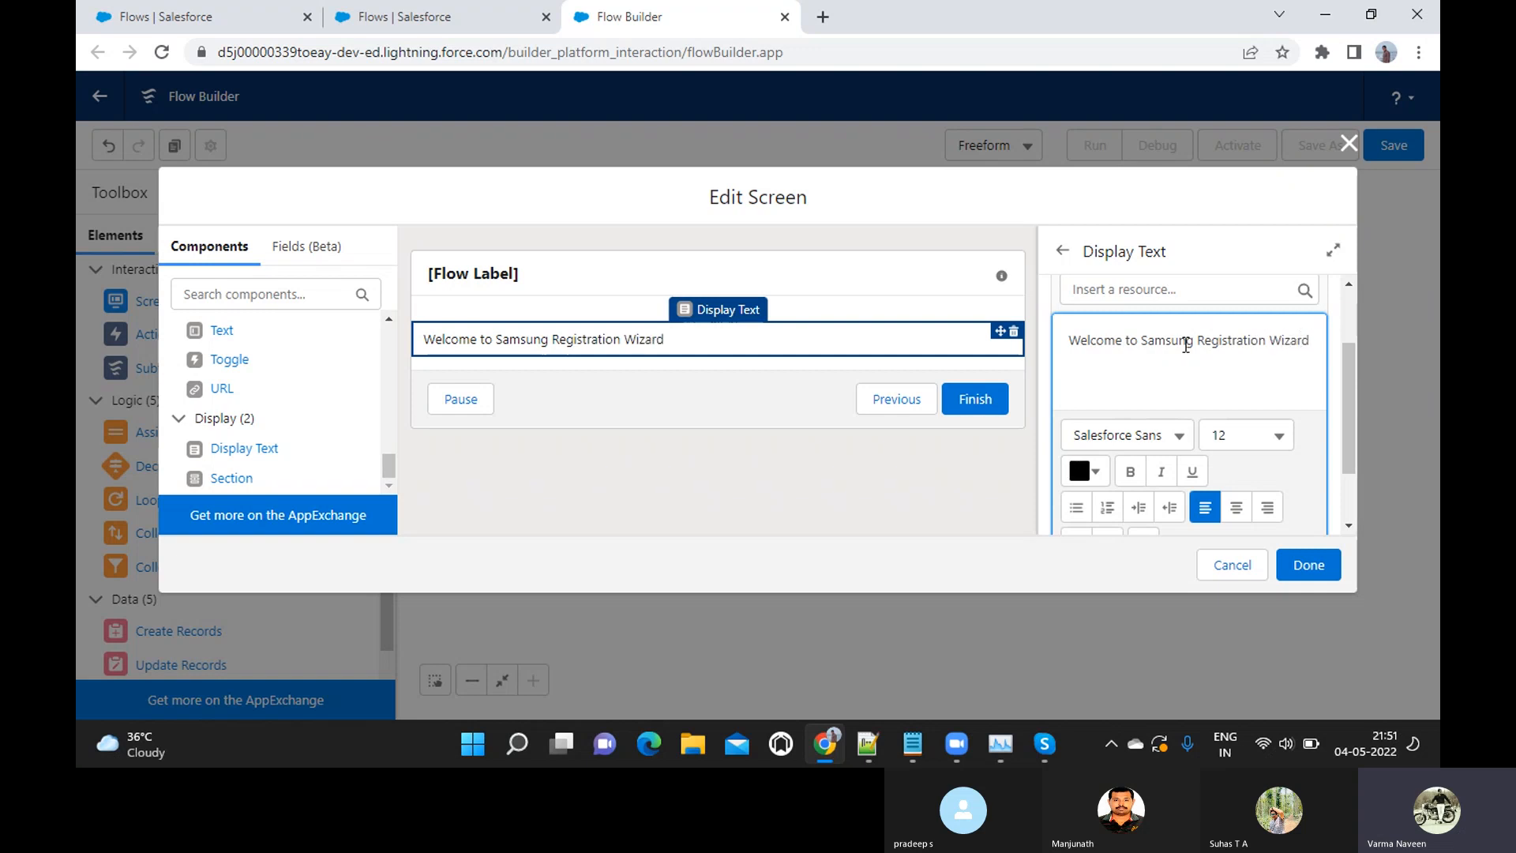
text(Vendor)
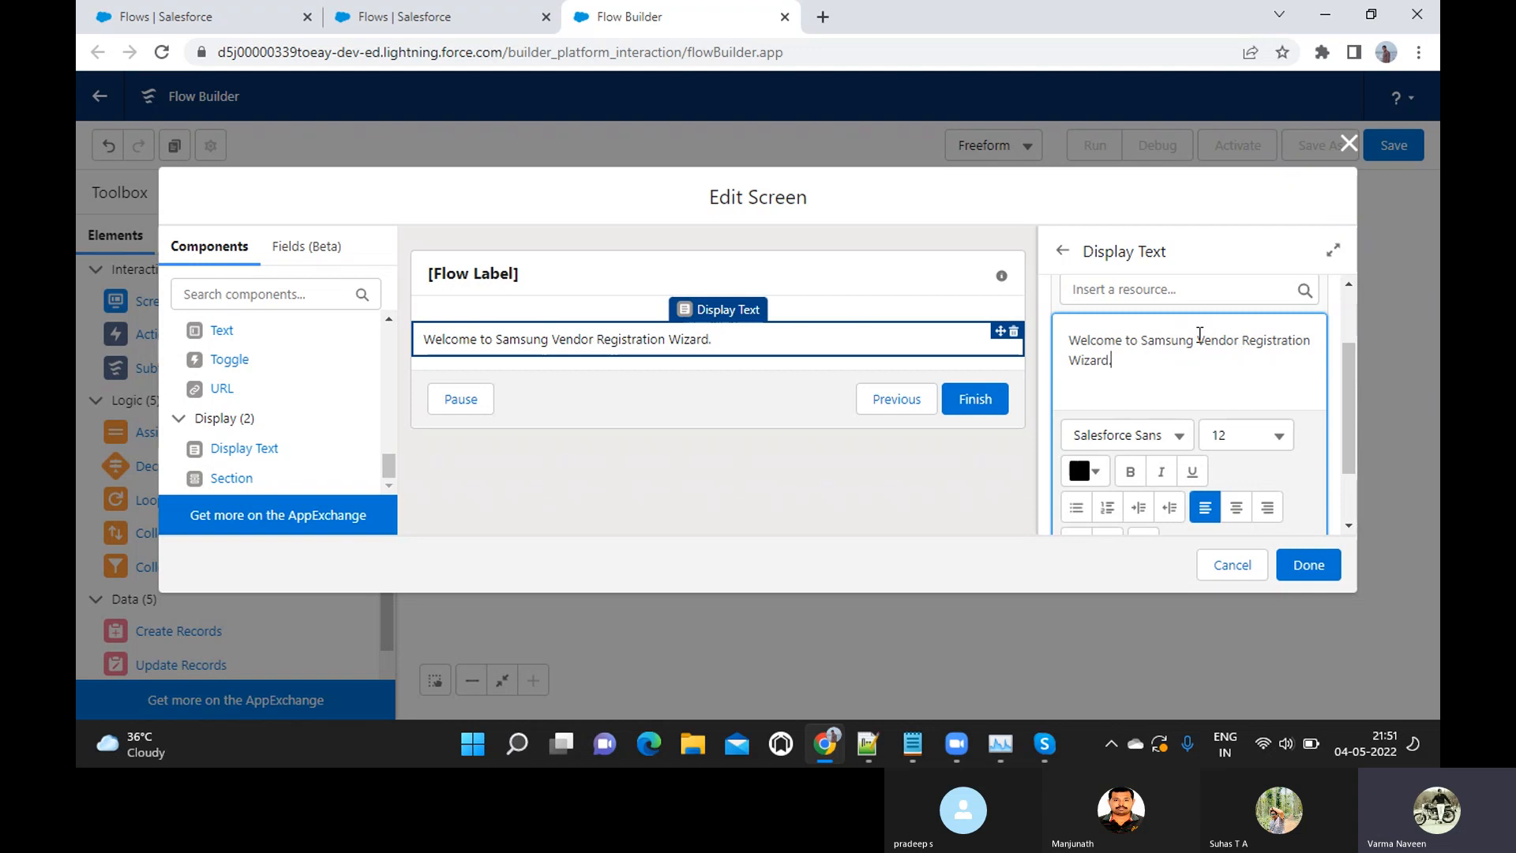
Below the welcome line, leave a blank line and add "Please click on Next button to Proceed further"
key(Return)
key(Return)
text(Please click on Next button)
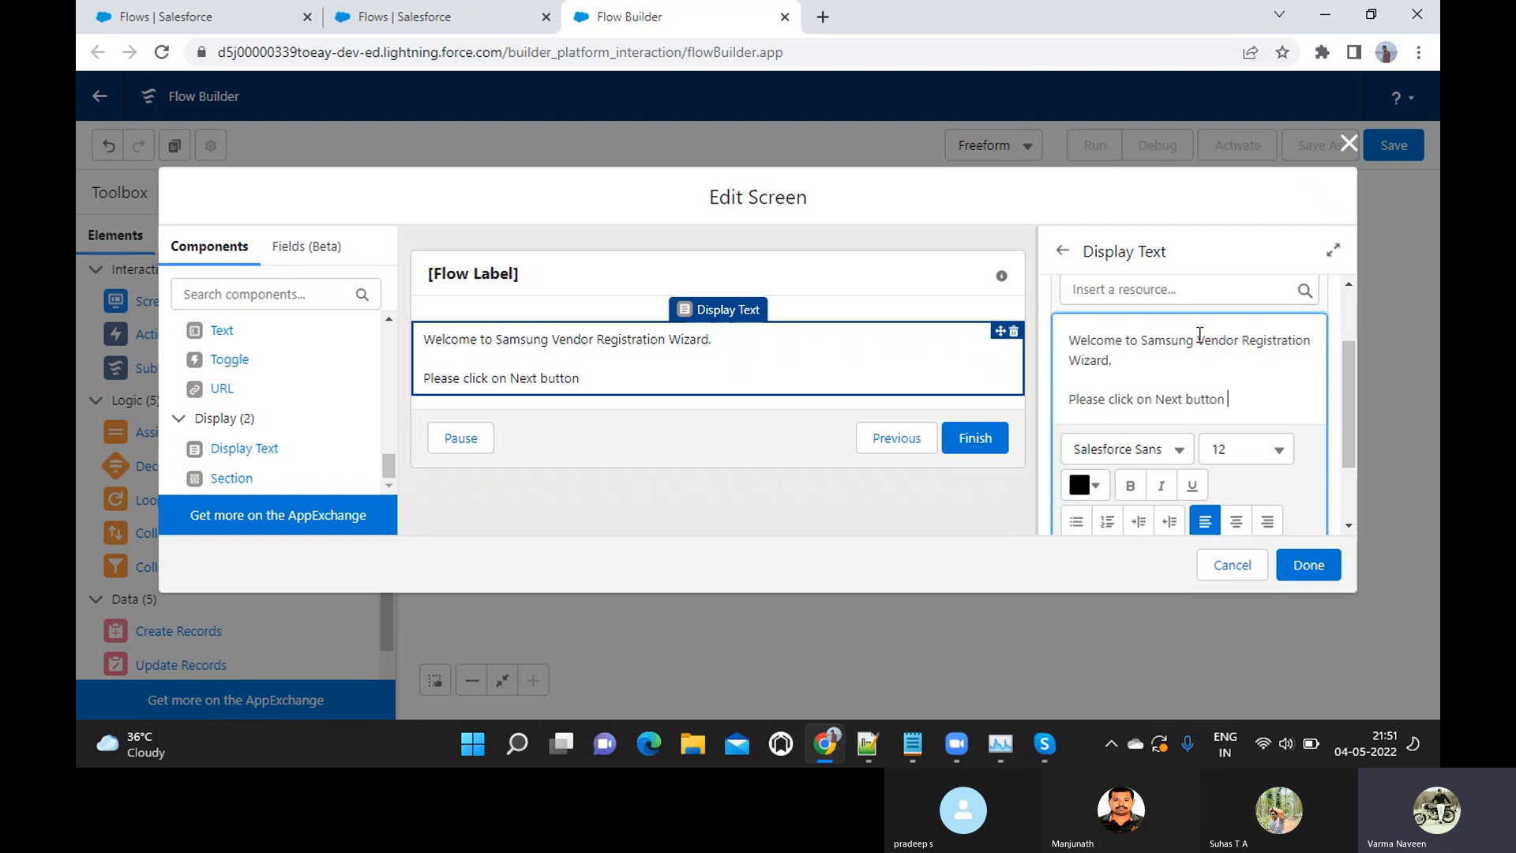
text( to Proceed further)
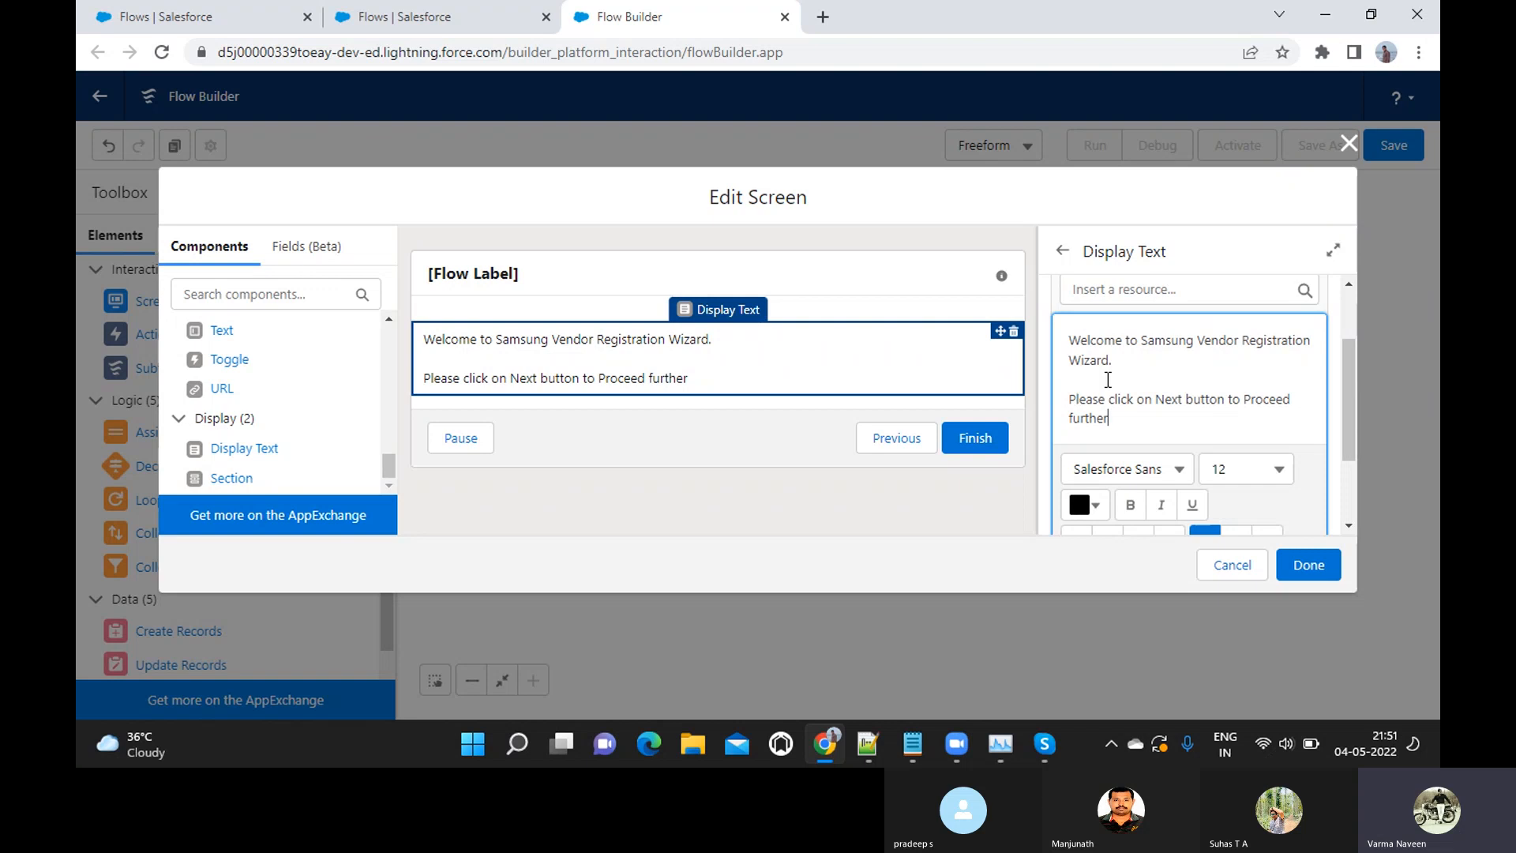
Format the whole display text with colour #000000 and font size 14, and finish editing the screen
drag(1072, 344, 1135, 435)
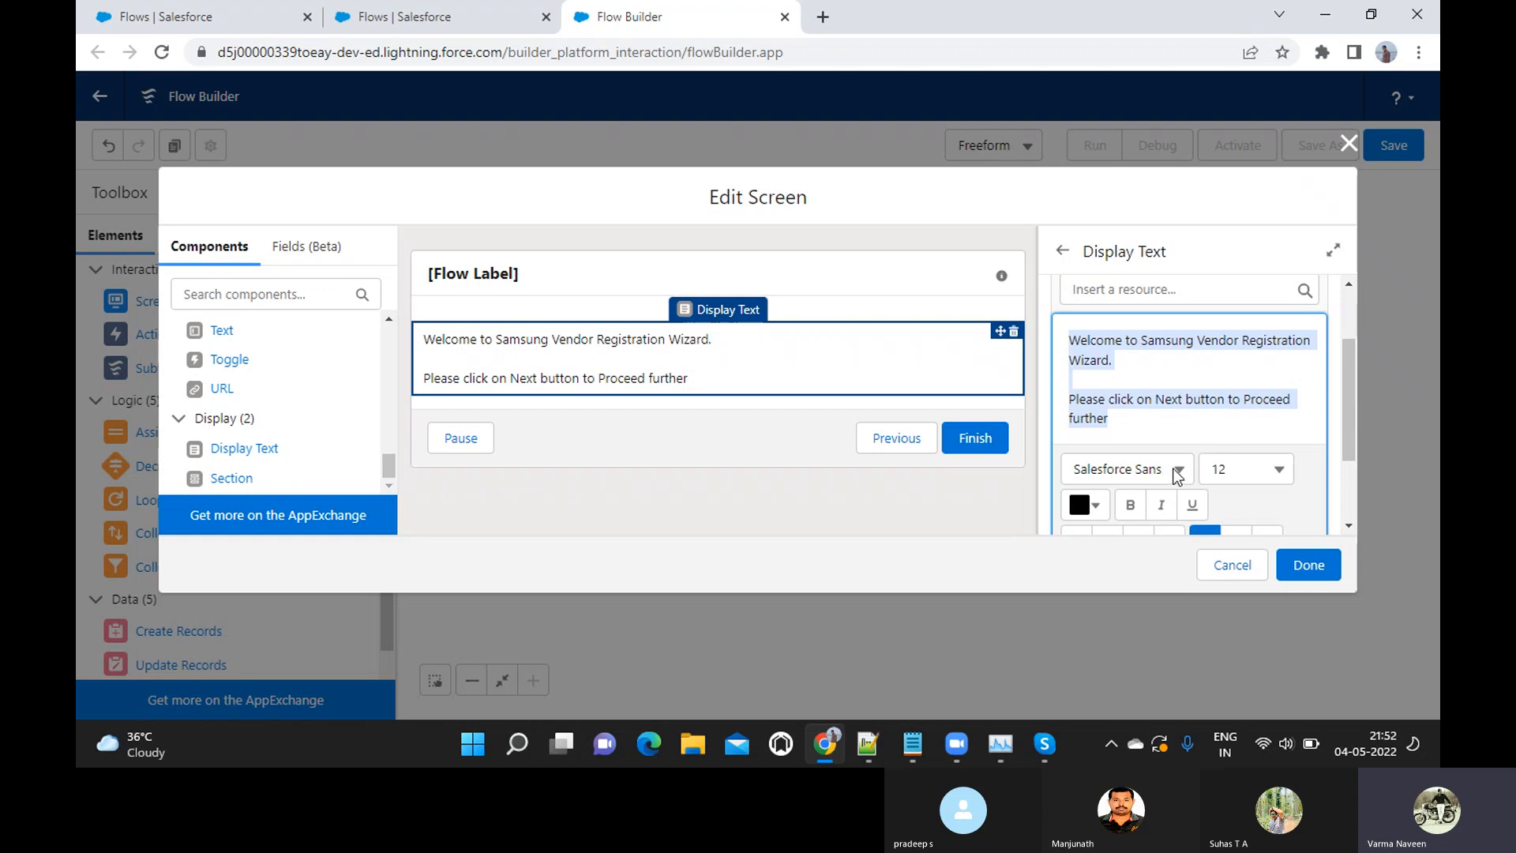
scroll(1177, 478, down, 1)
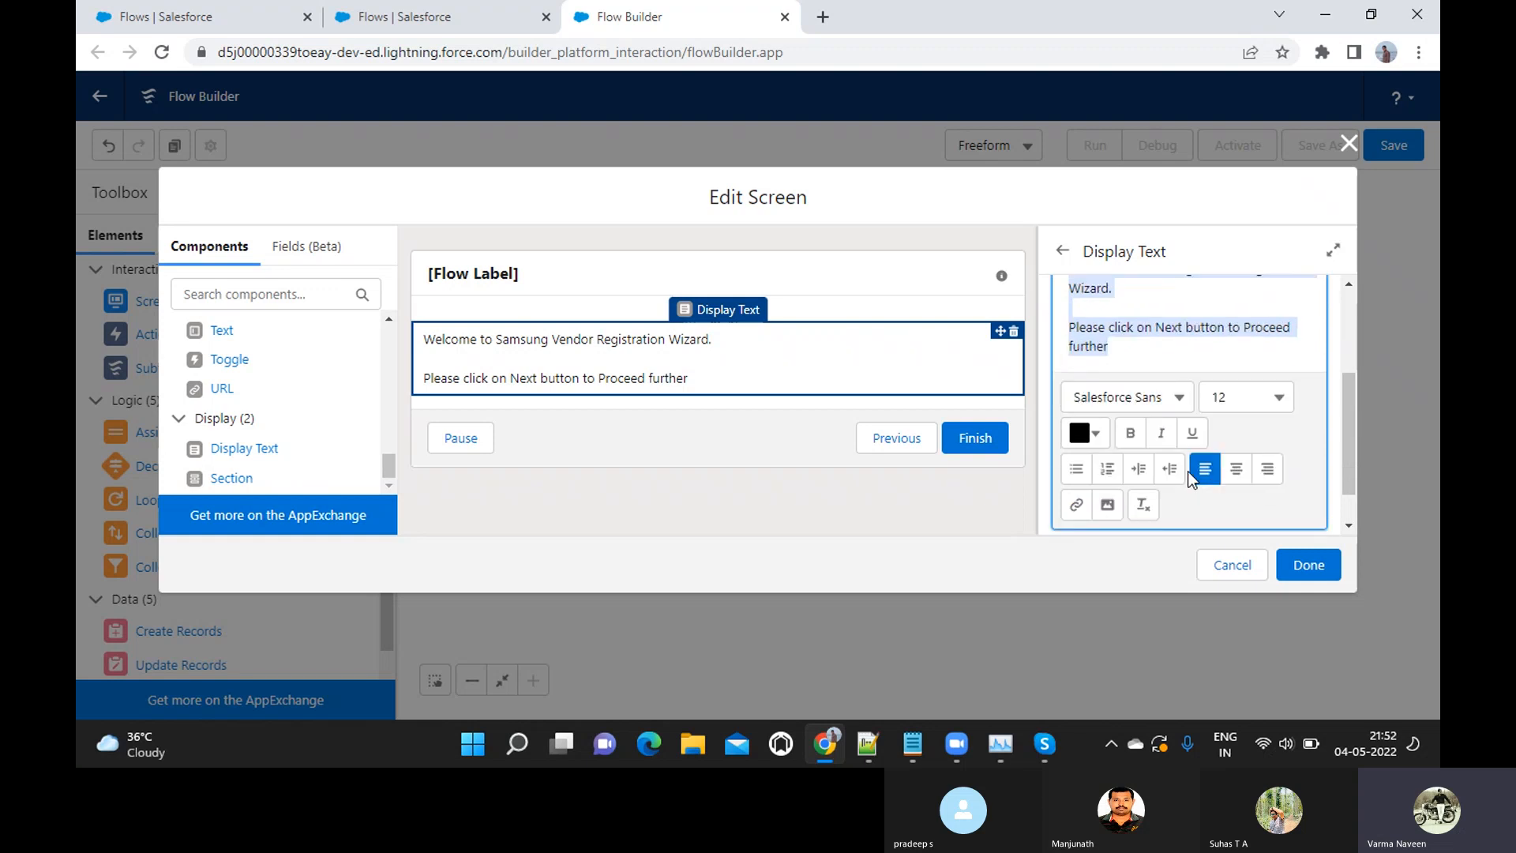
click(1097, 434)
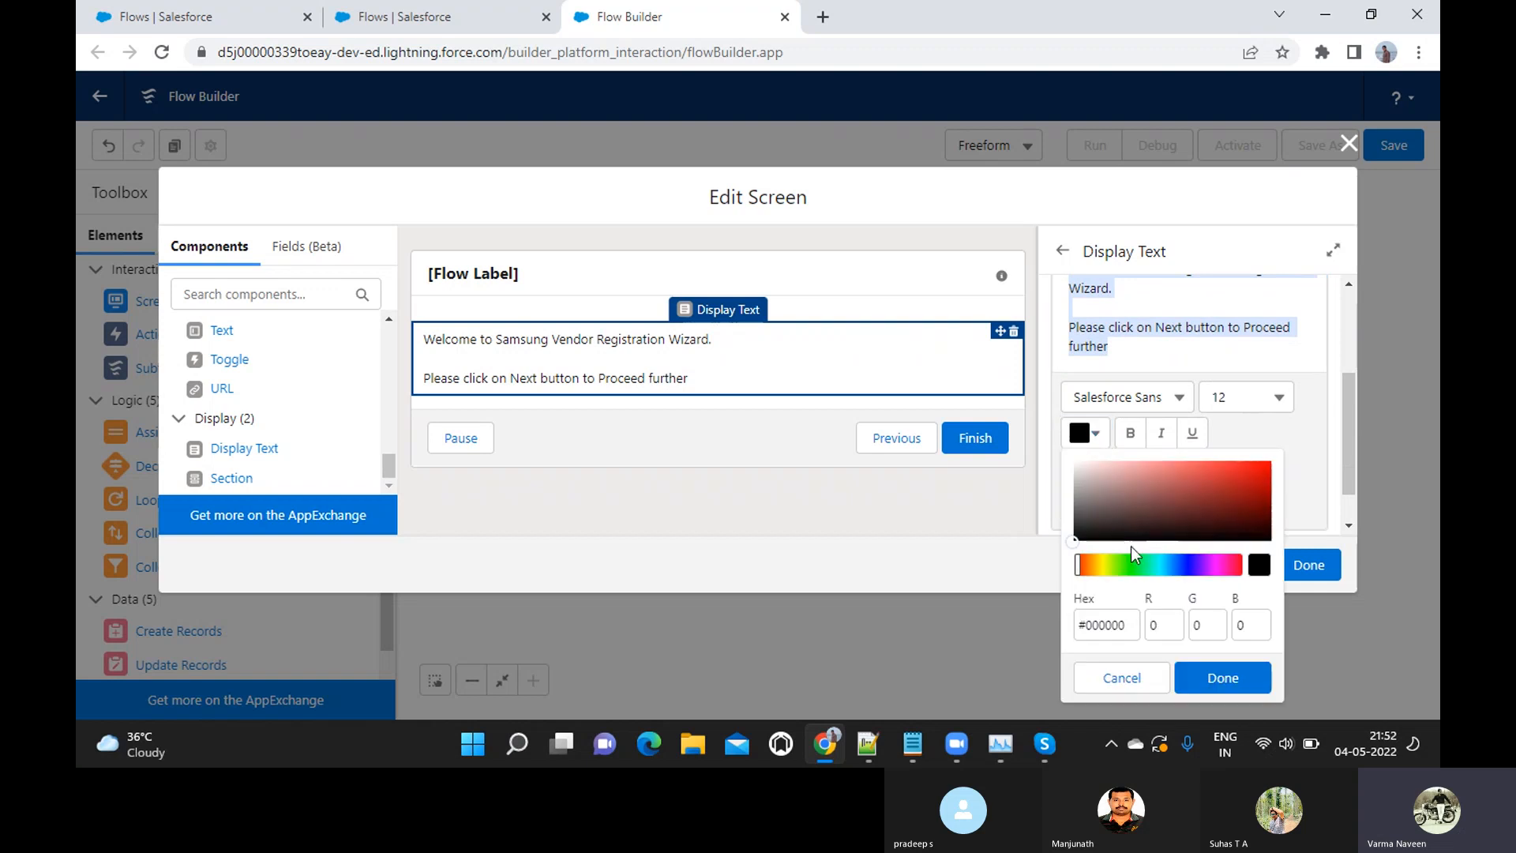
click(1122, 564)
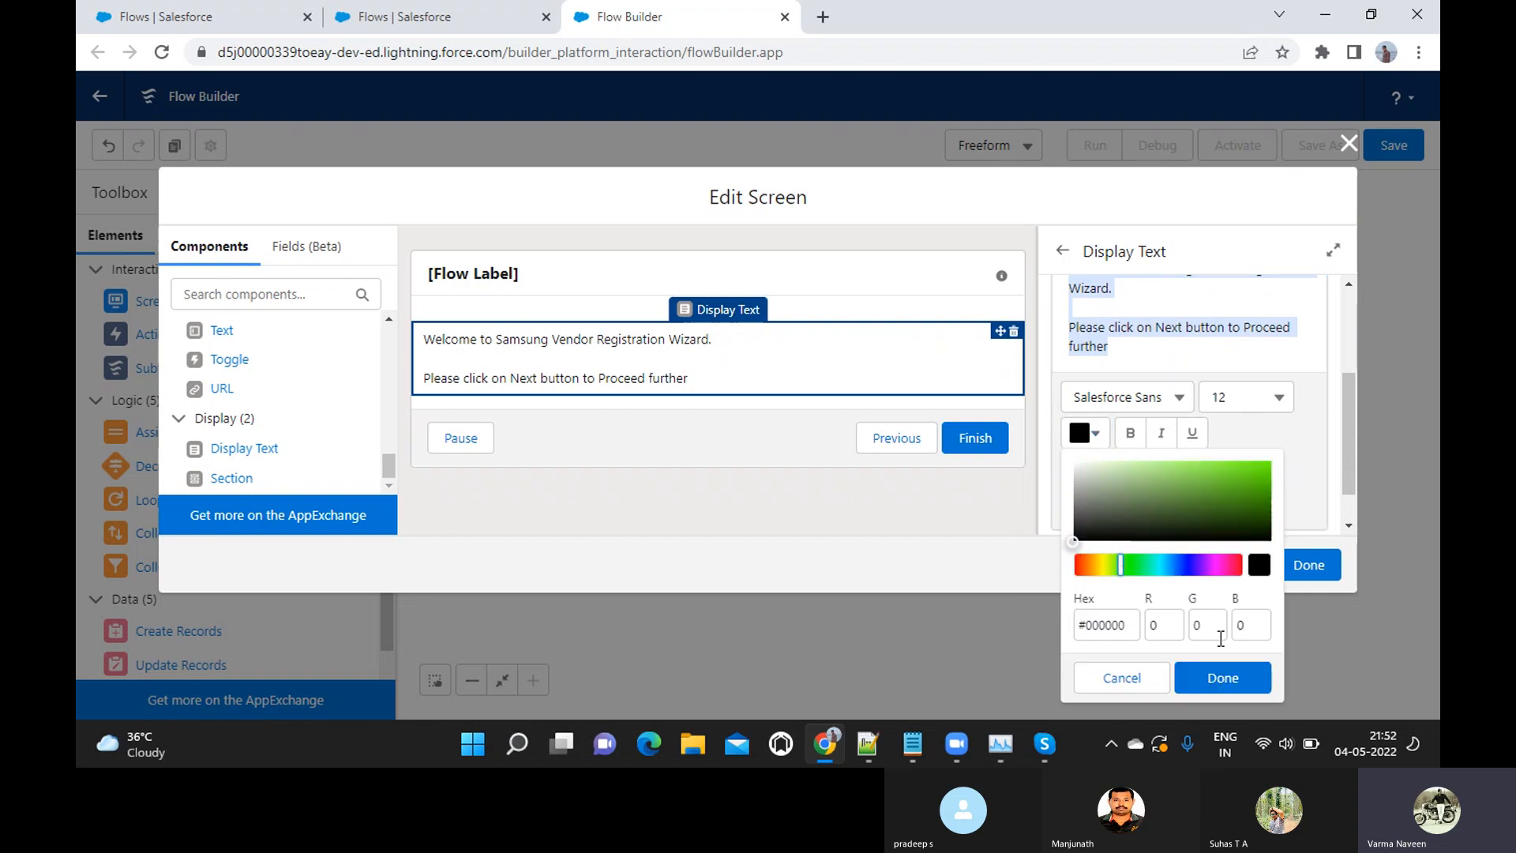
click(1223, 678)
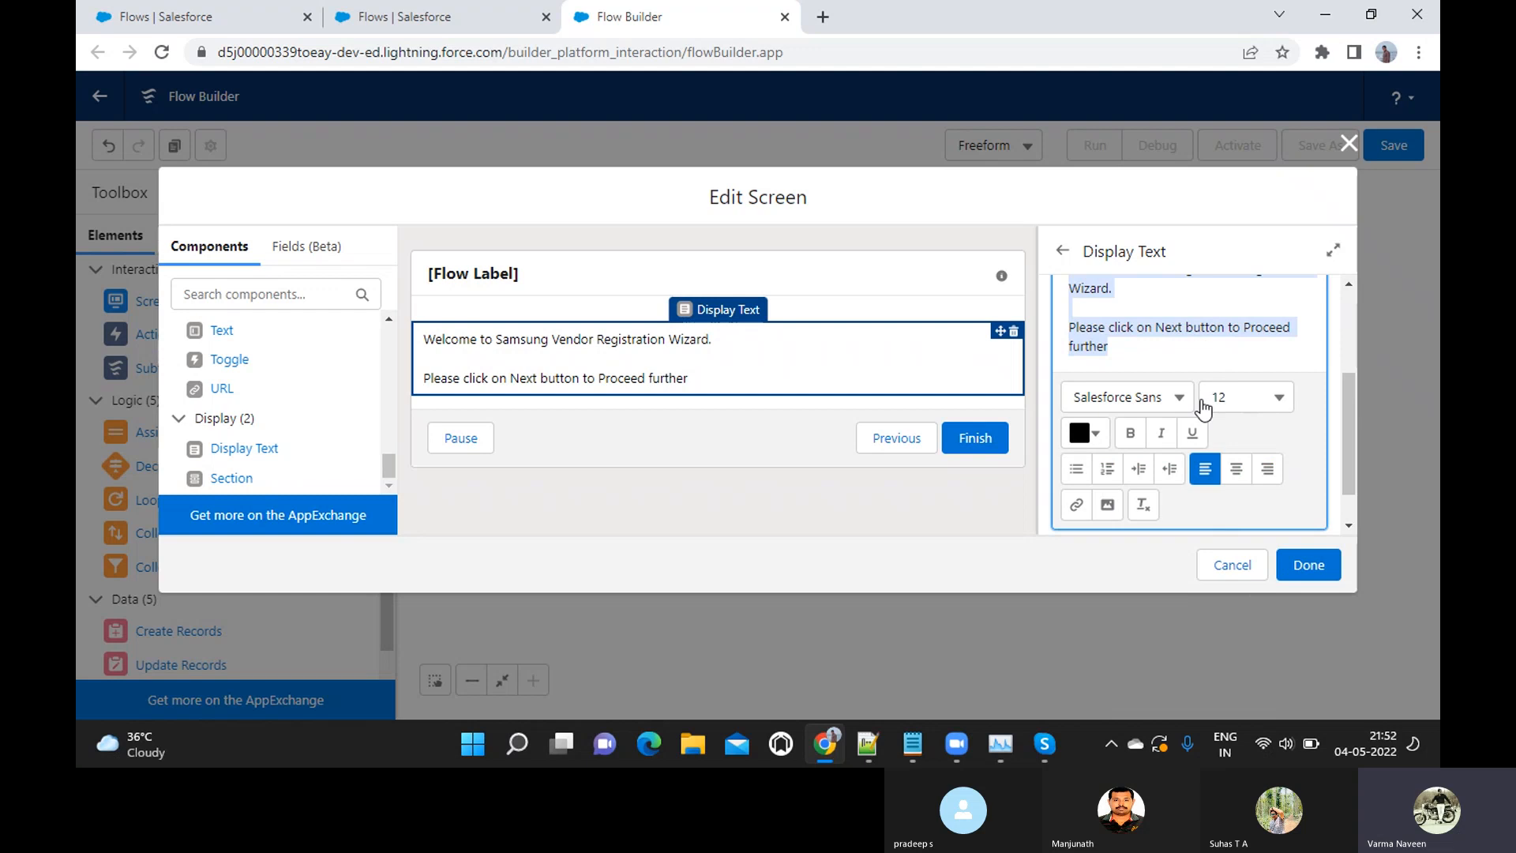
click(1265, 412)
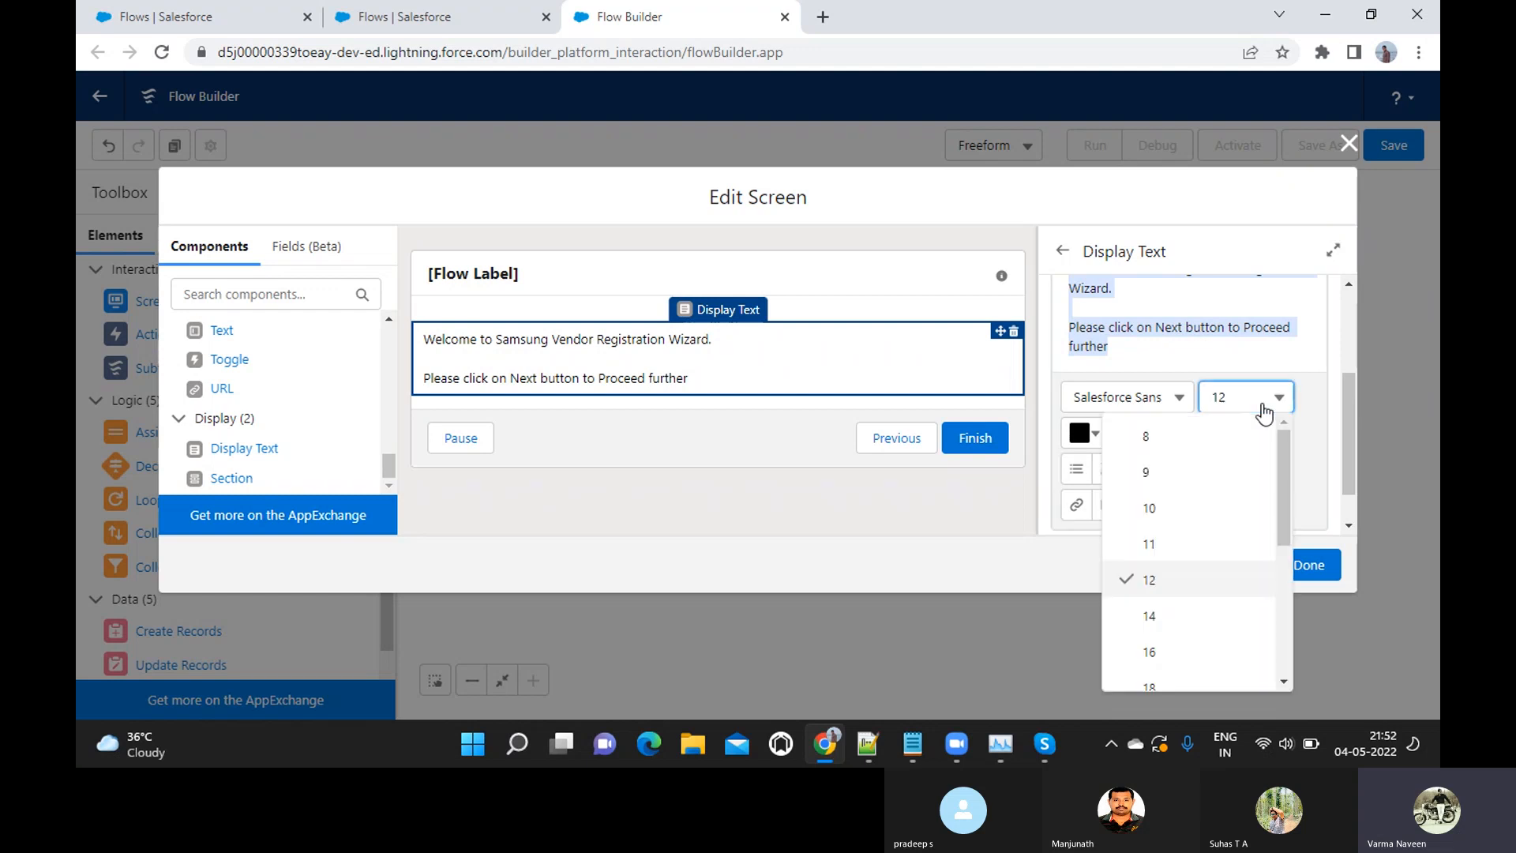
click(1154, 617)
click(1306, 561)
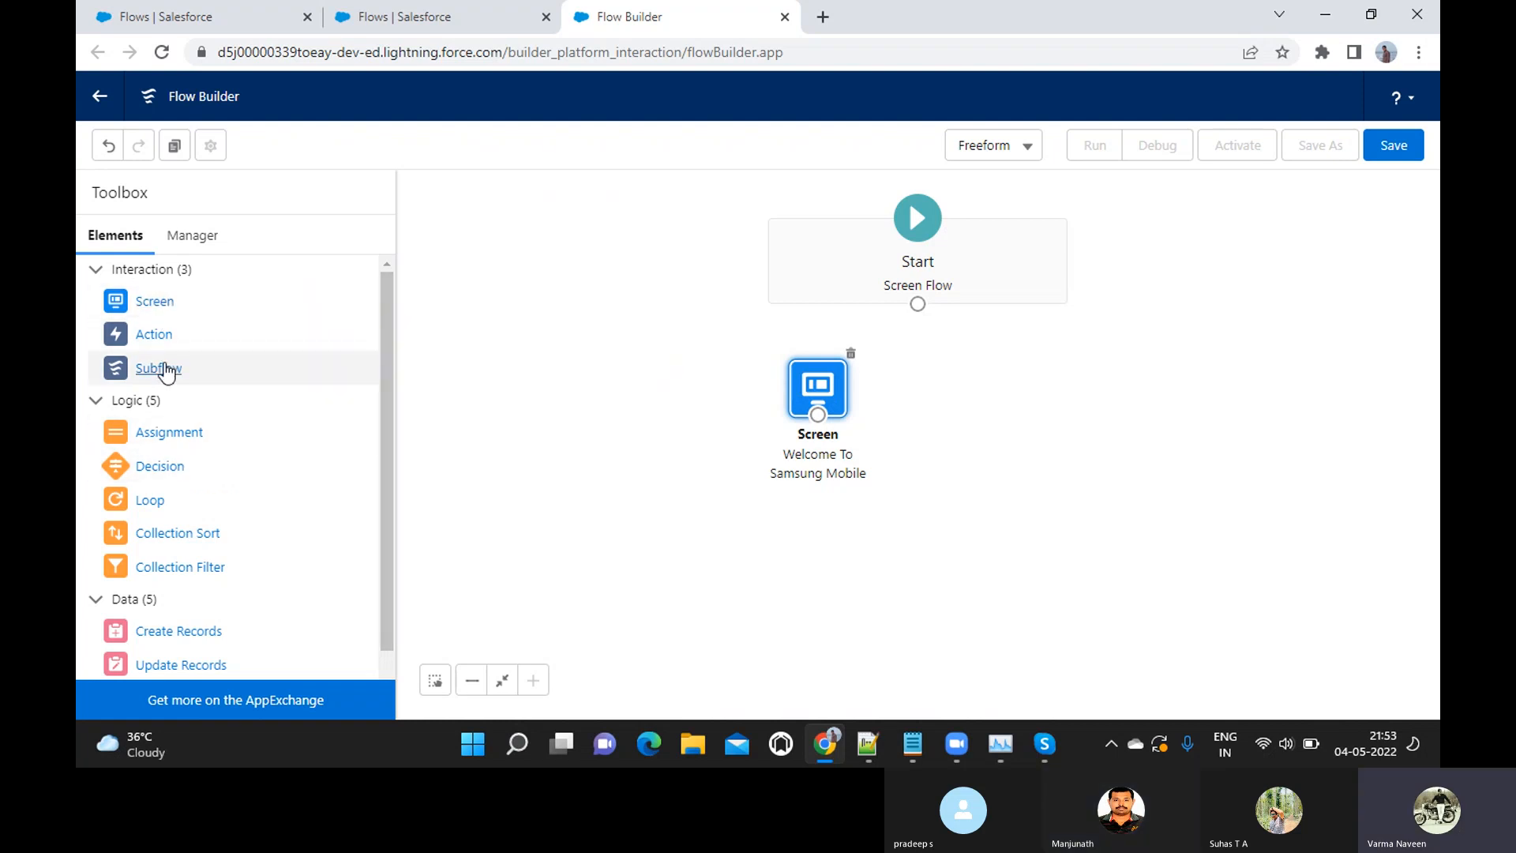
click(185, 509)
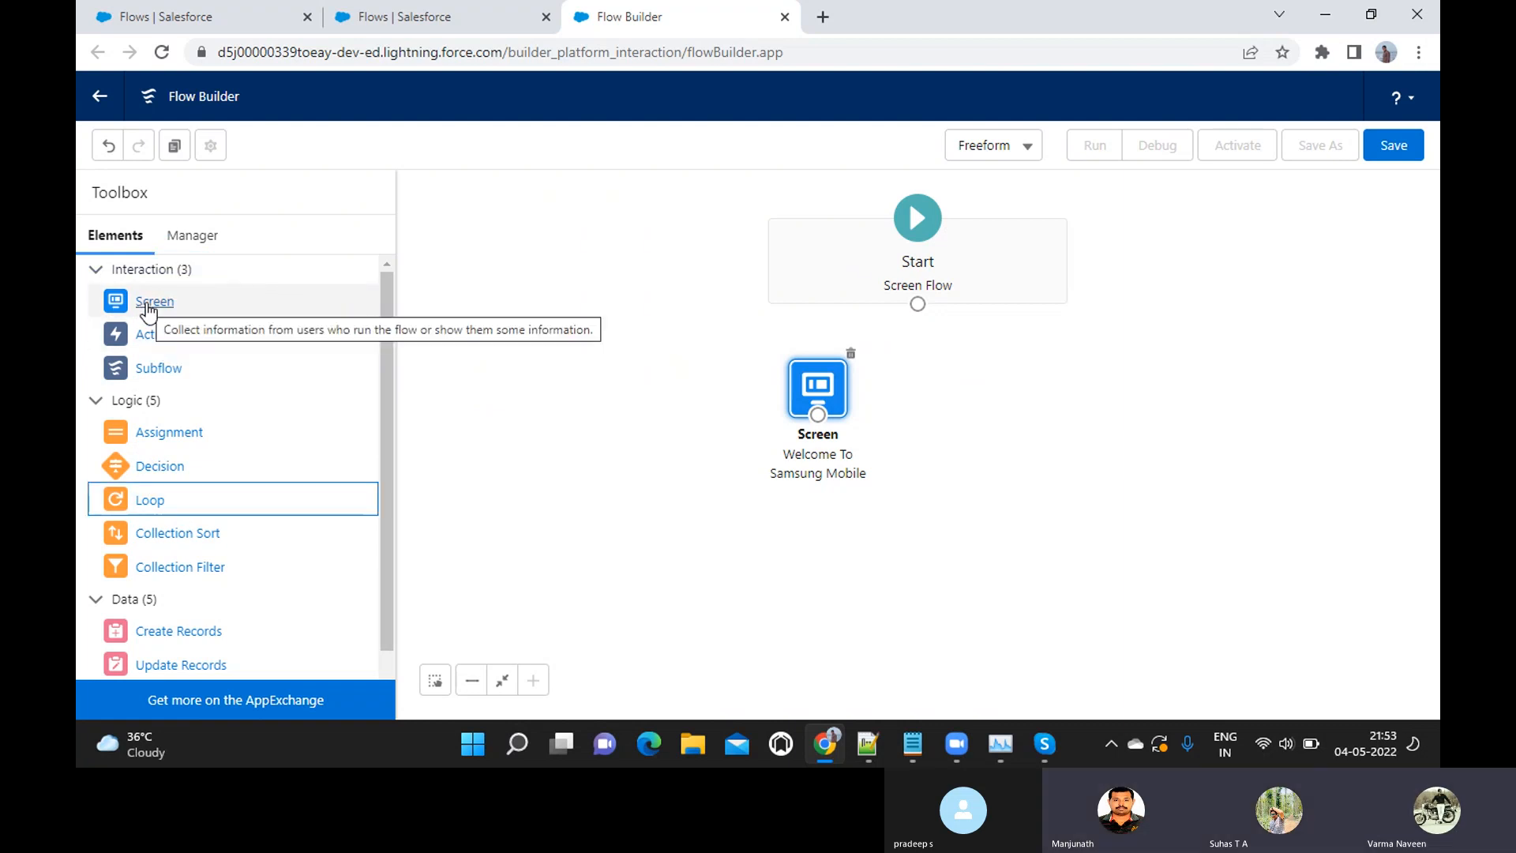
drag(148, 311, 1033, 392)
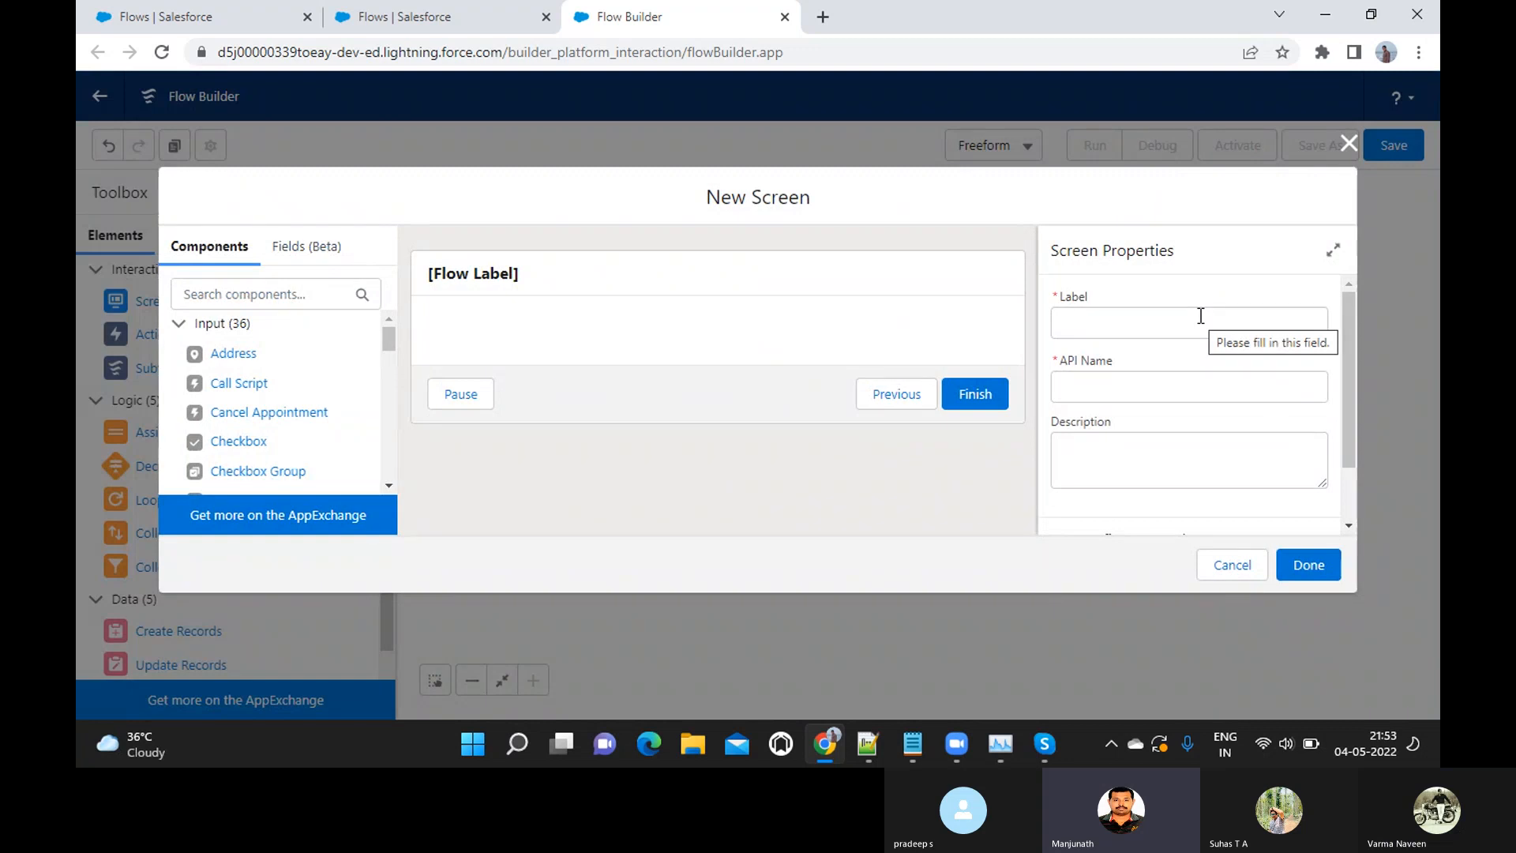
click(1349, 146)
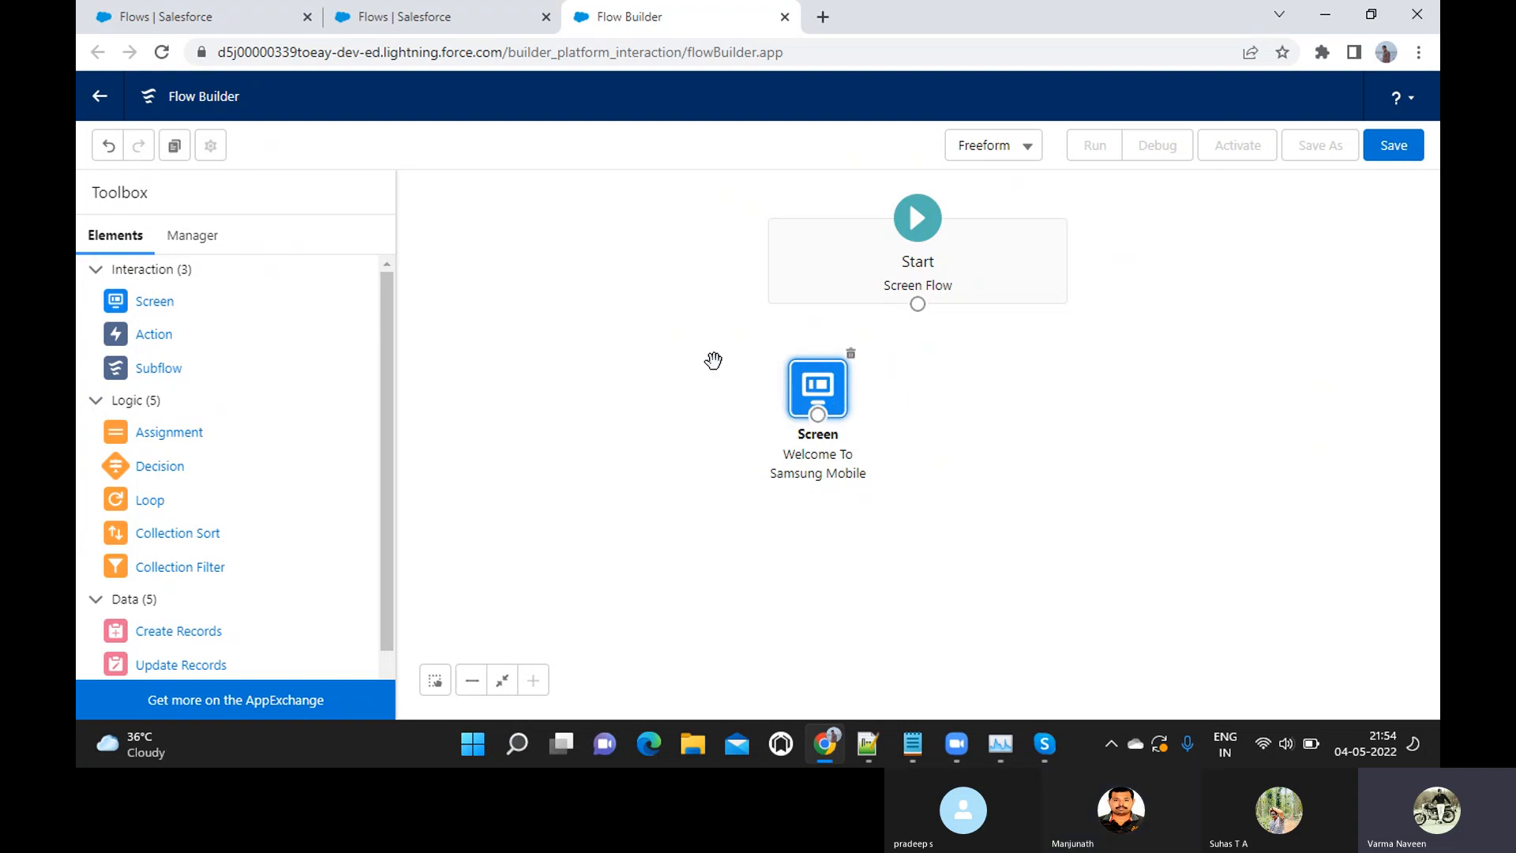
Add a second Screen element to the flow canvas, label it "Vendor Data Information", and finish creating it
drag(151, 312, 1056, 433)
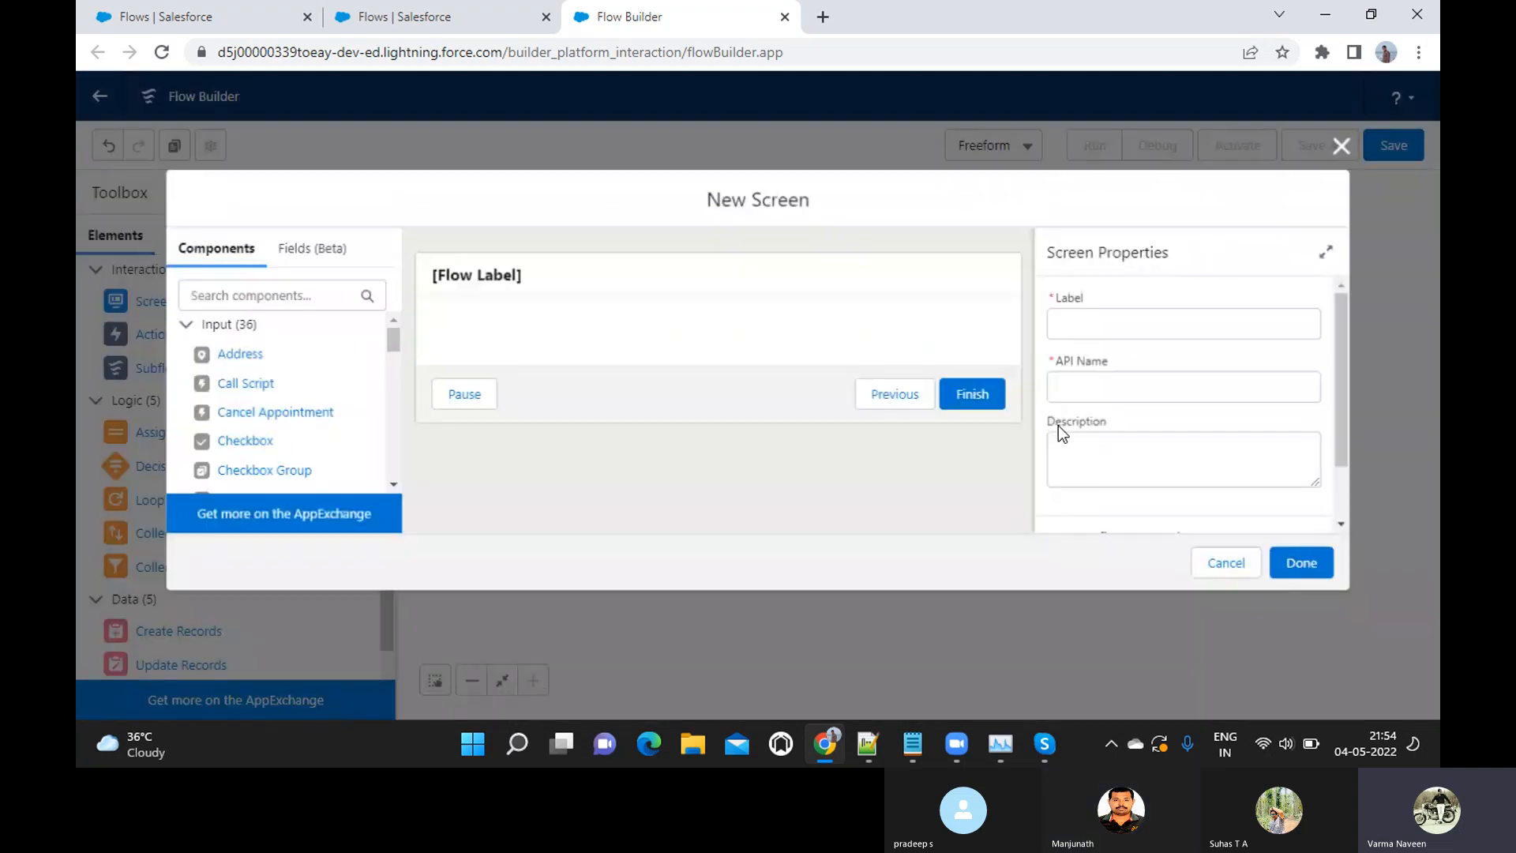
click(1083, 317)
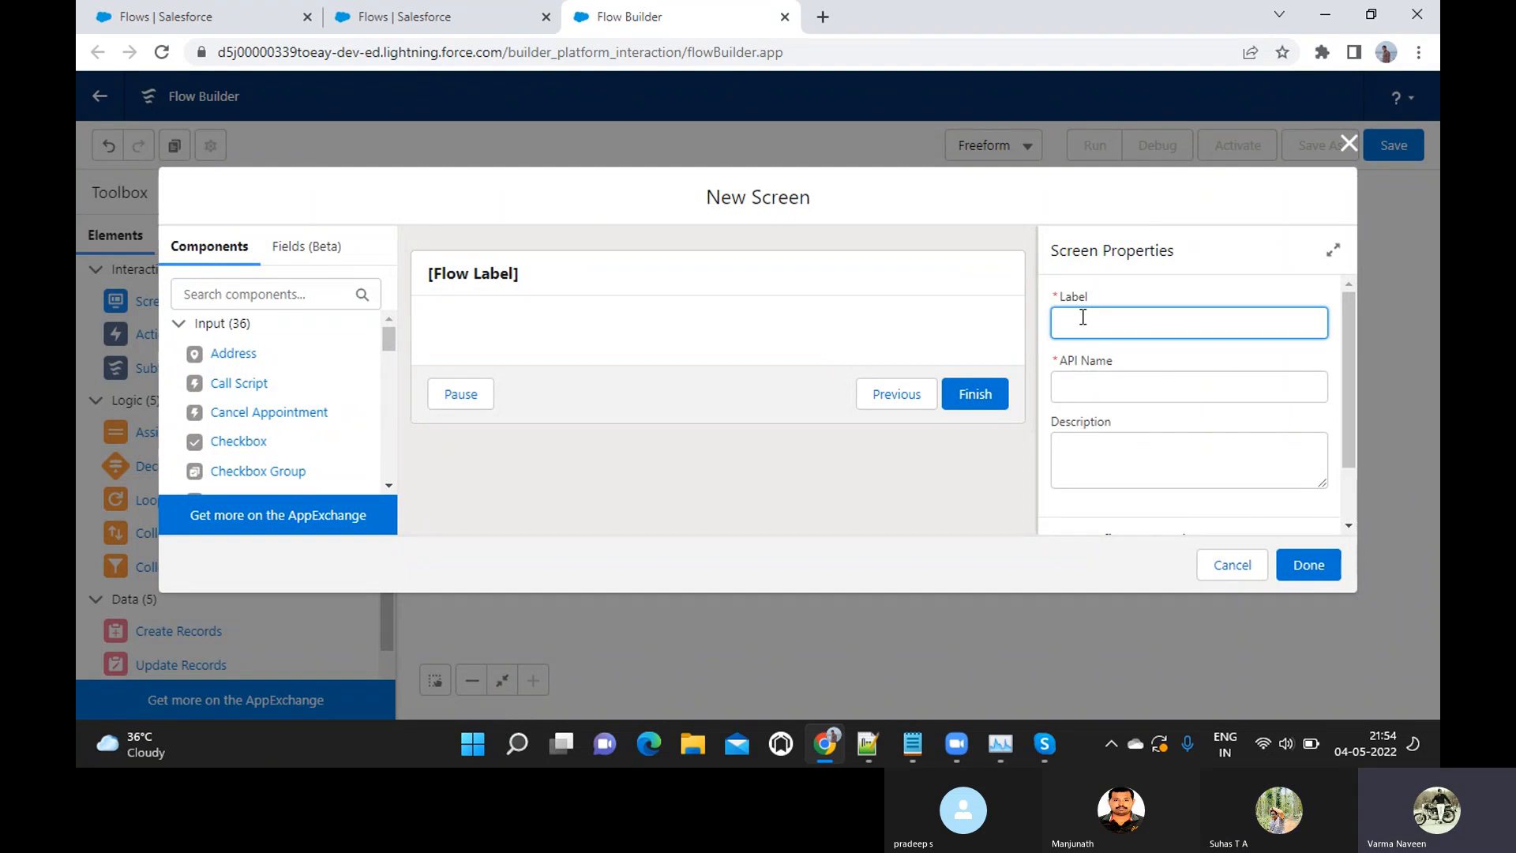
text(Vendor )
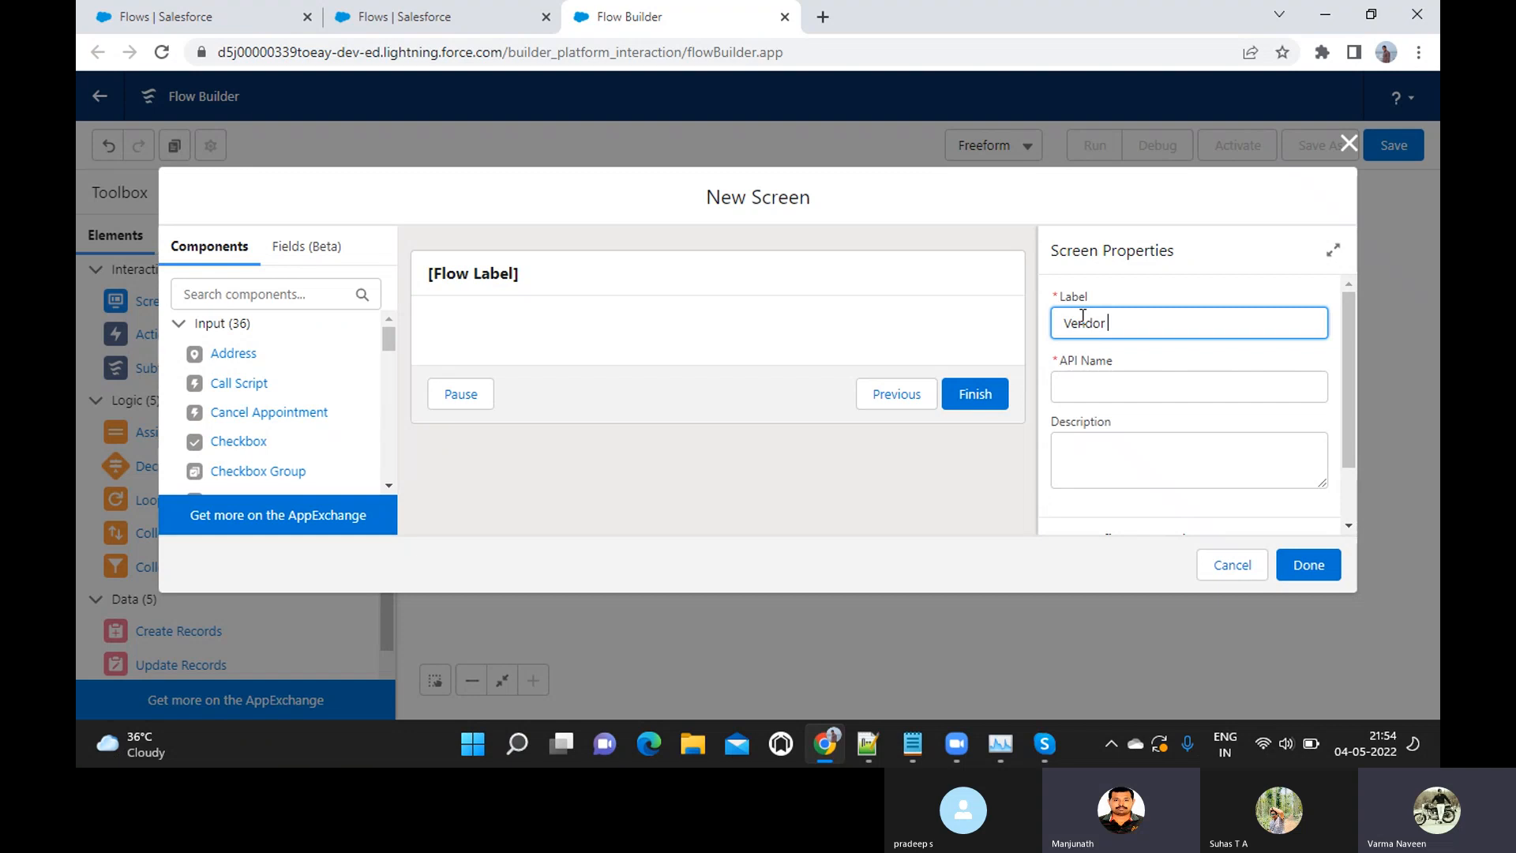
text(Data In)
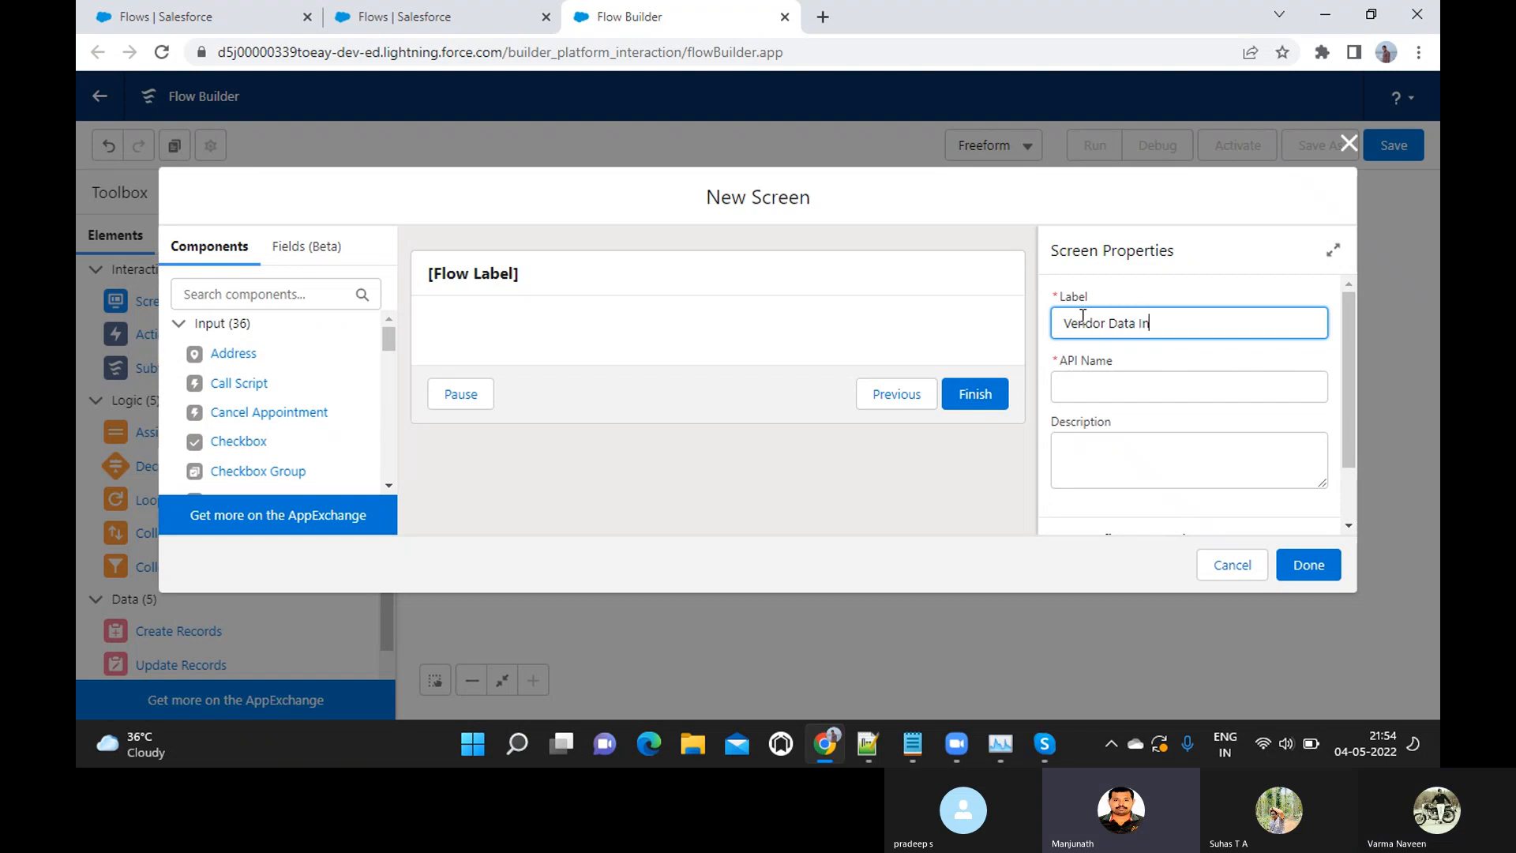
text(formation)
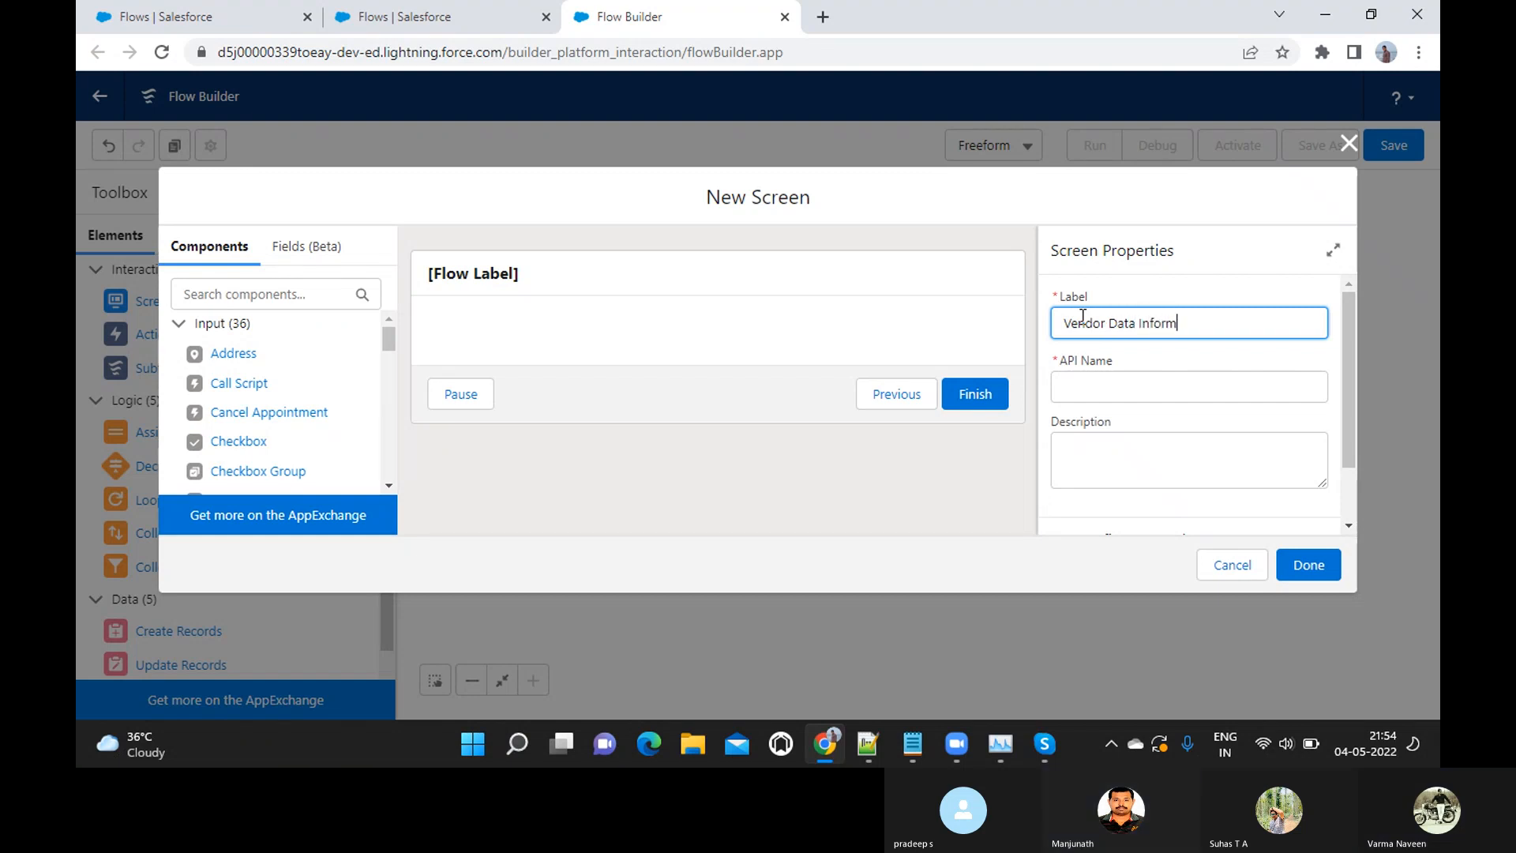
key(Tab)
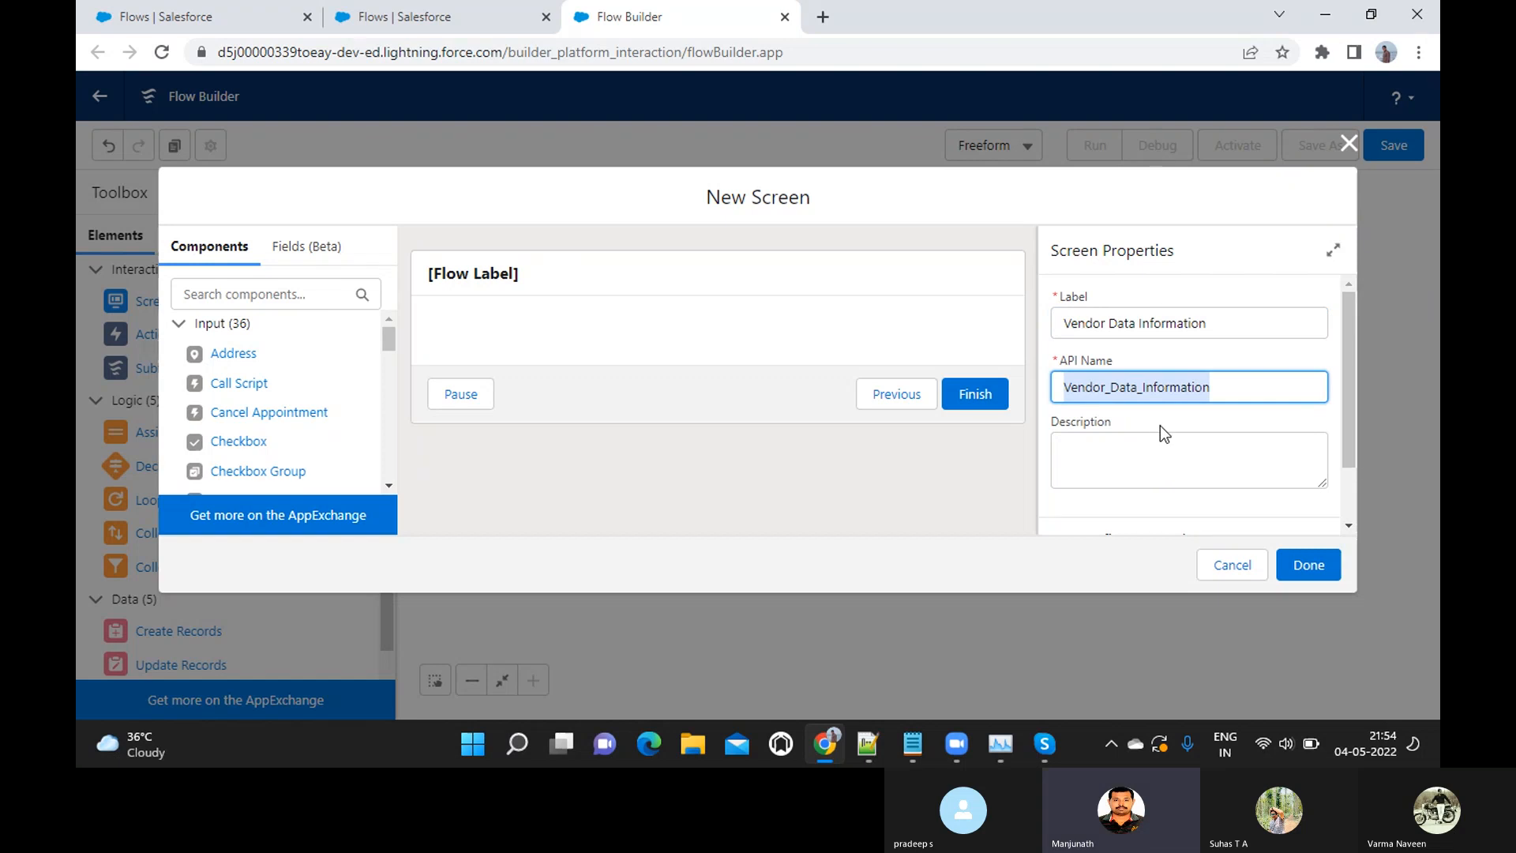
scroll(1160, 425, down, 1)
click(1082, 470)
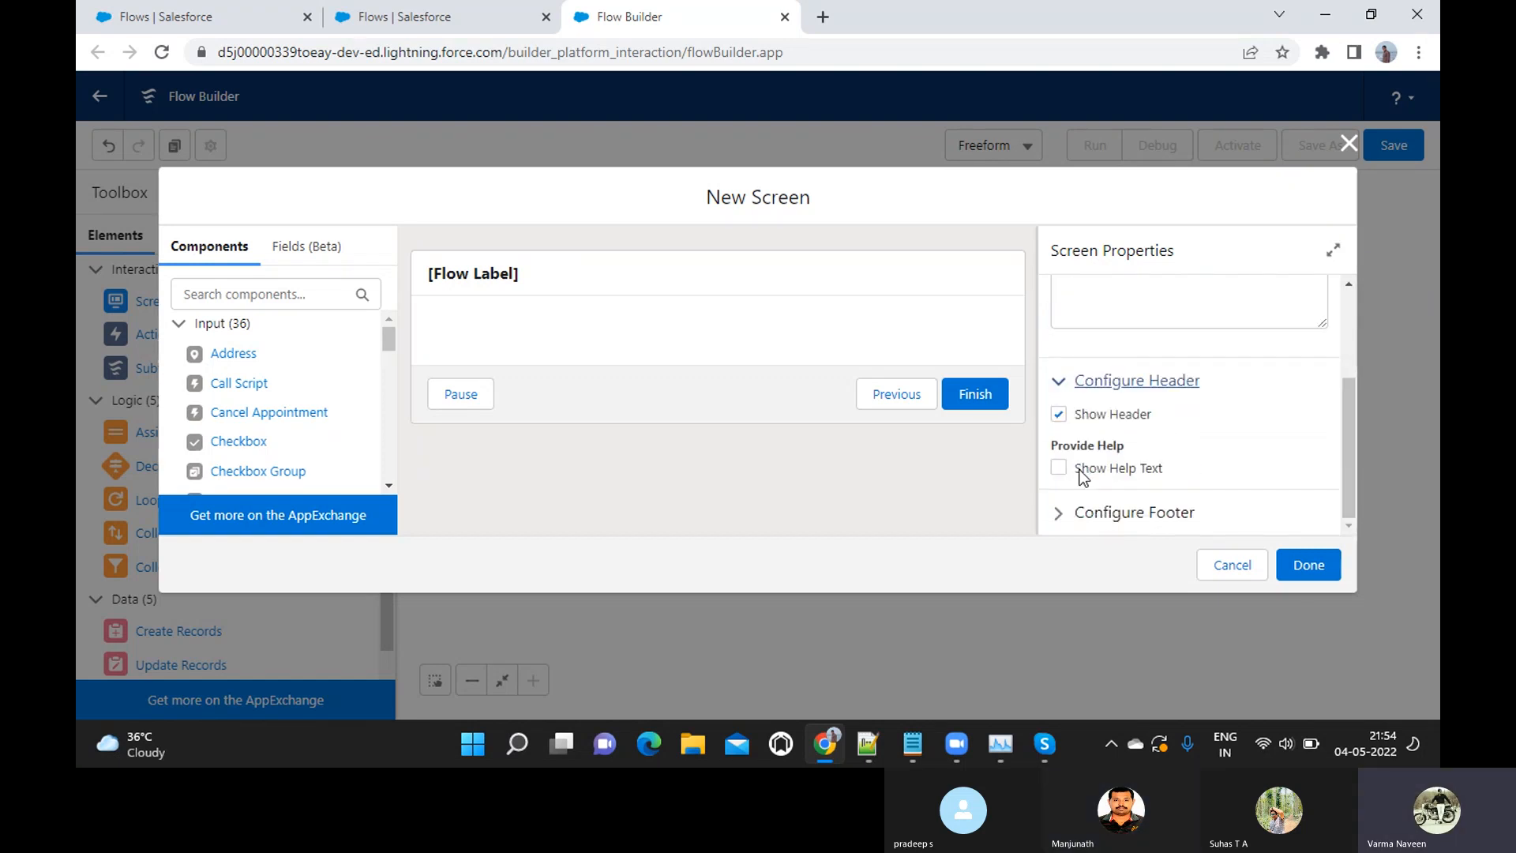
scroll(1082, 471, up, 3)
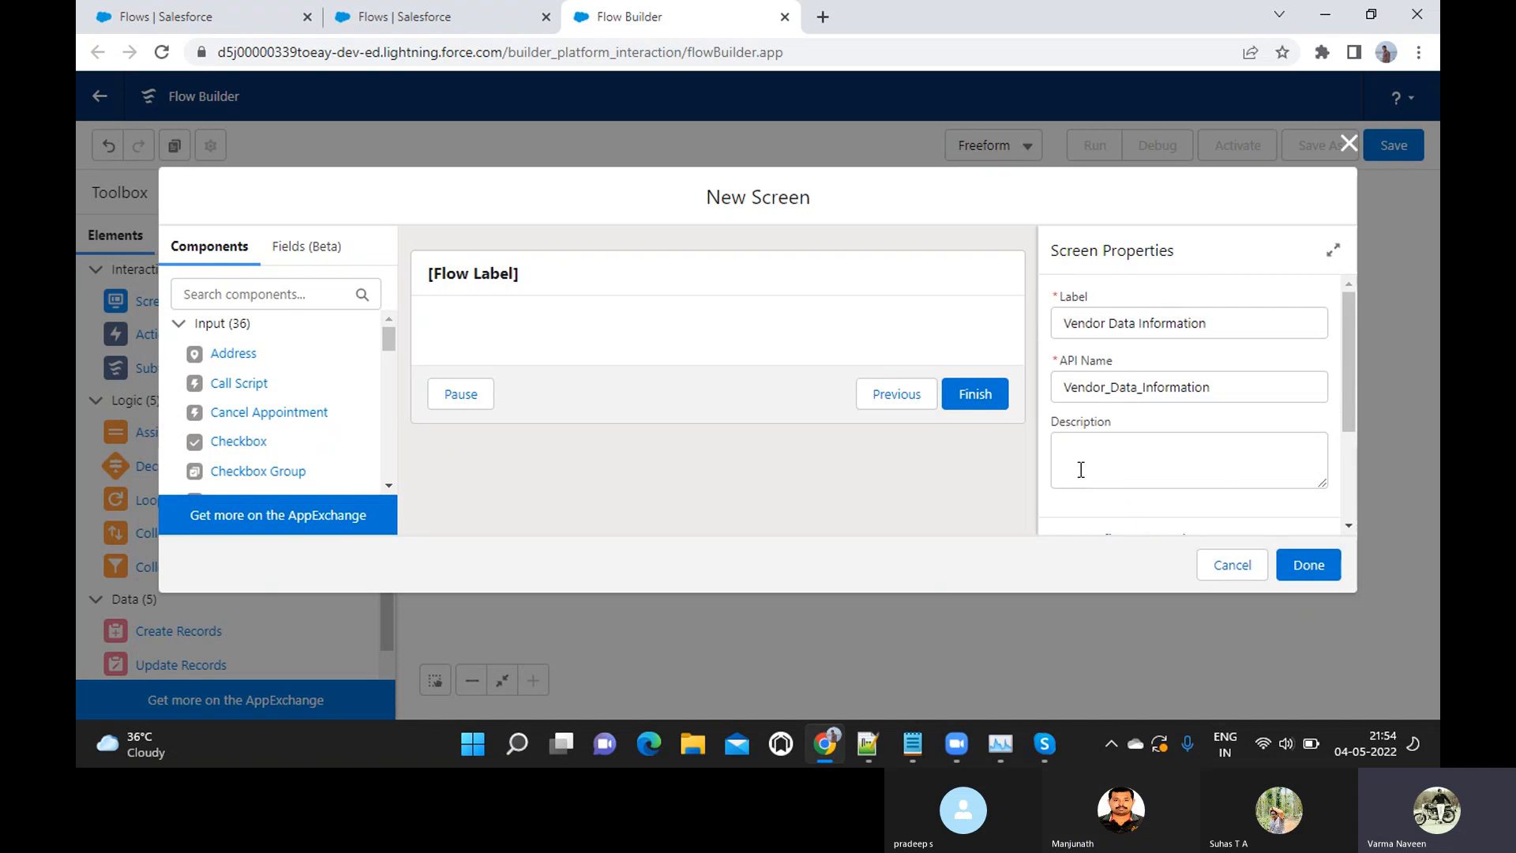
click(1304, 569)
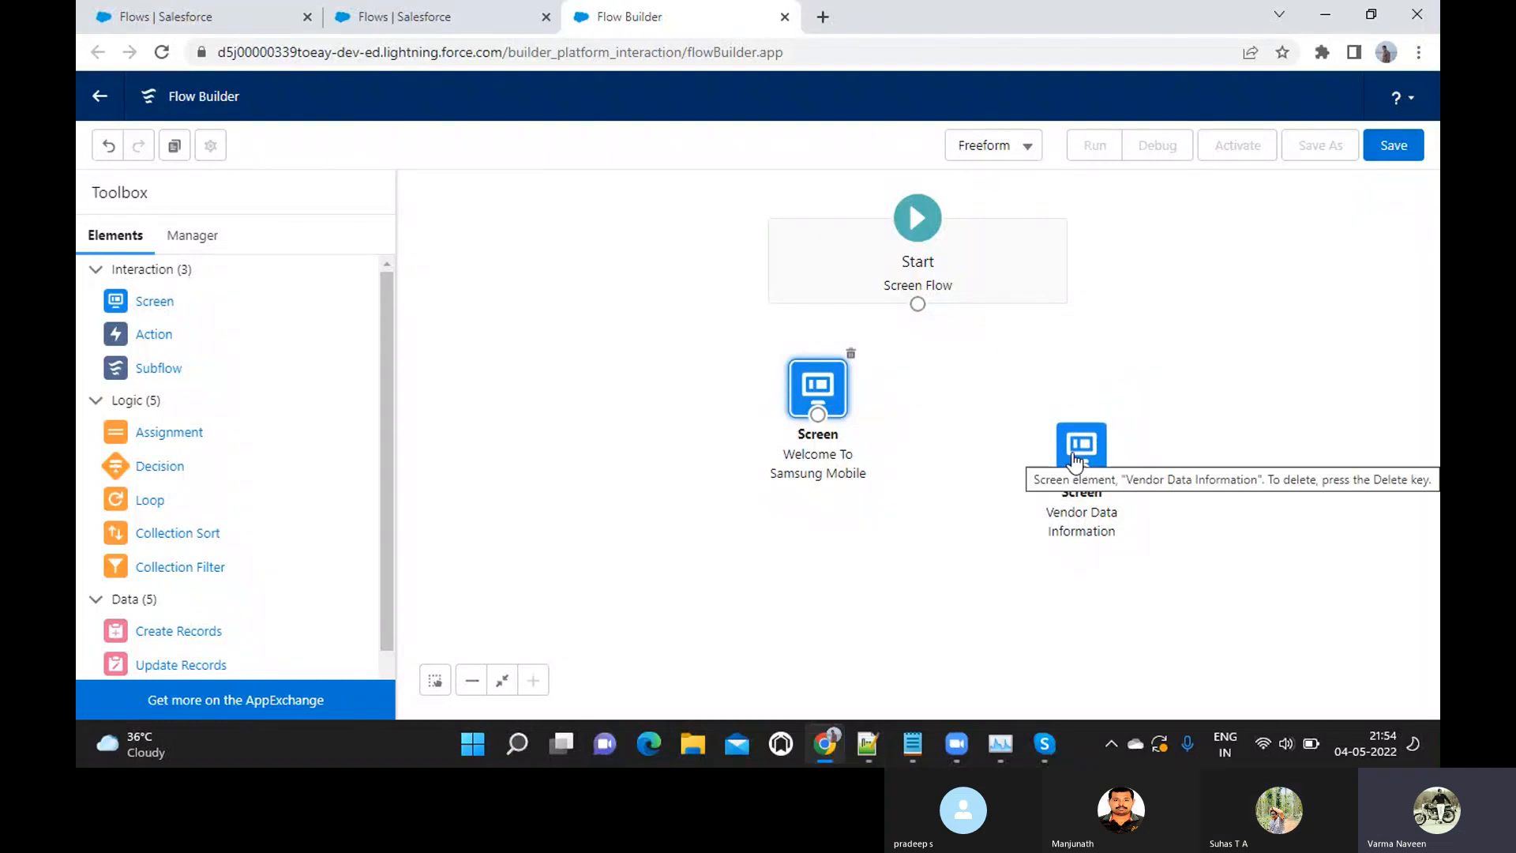
Reopen the Vendor Data Information screen for editing and add a Text input component to it
click(1075, 462)
double_click(1074, 462)
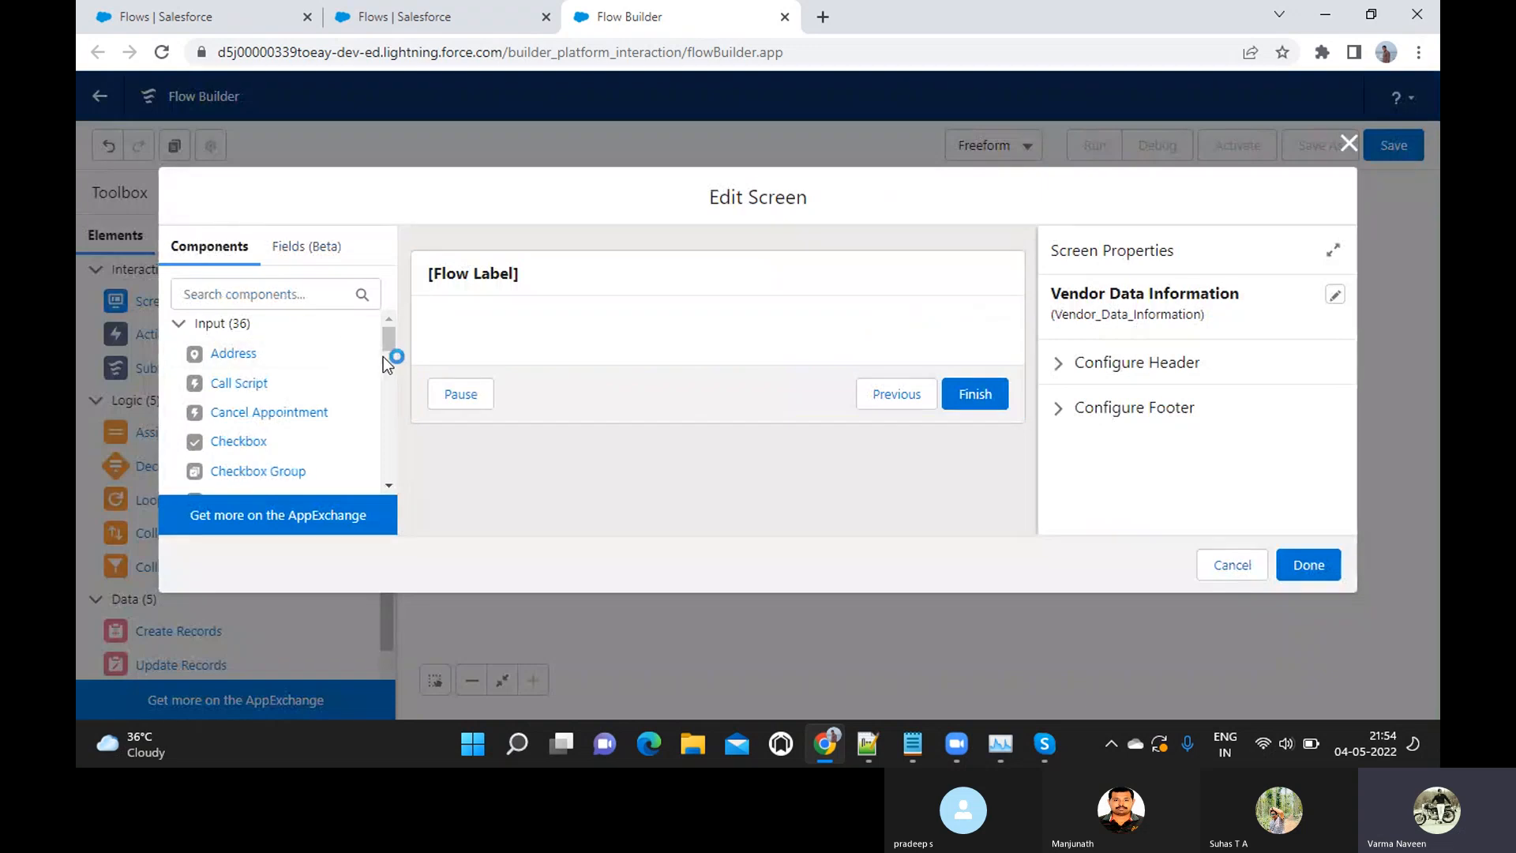
drag(386, 347, 387, 395)
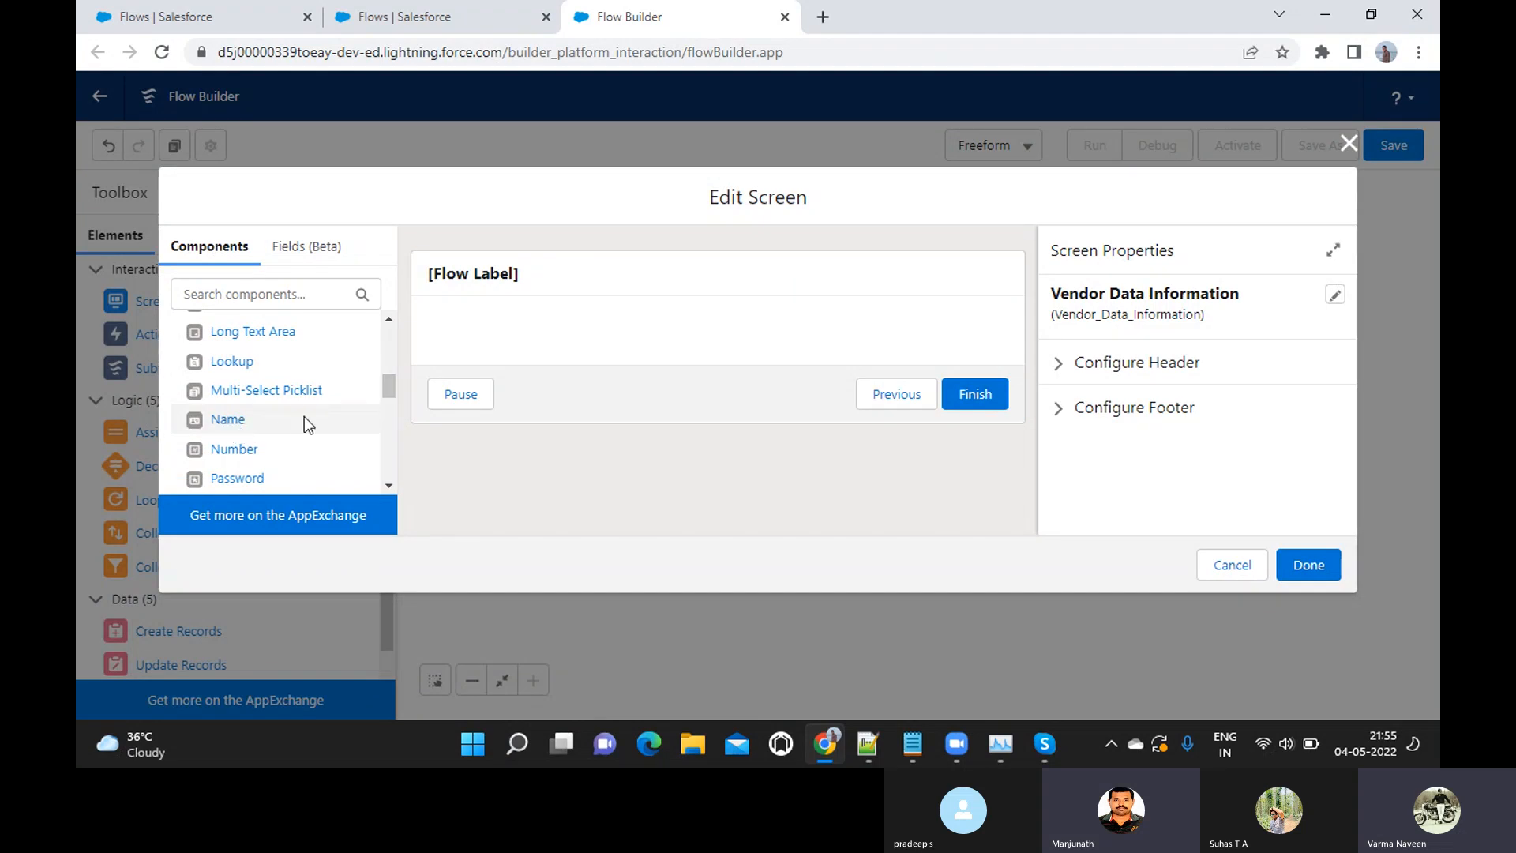
scroll(306, 419, down, 4)
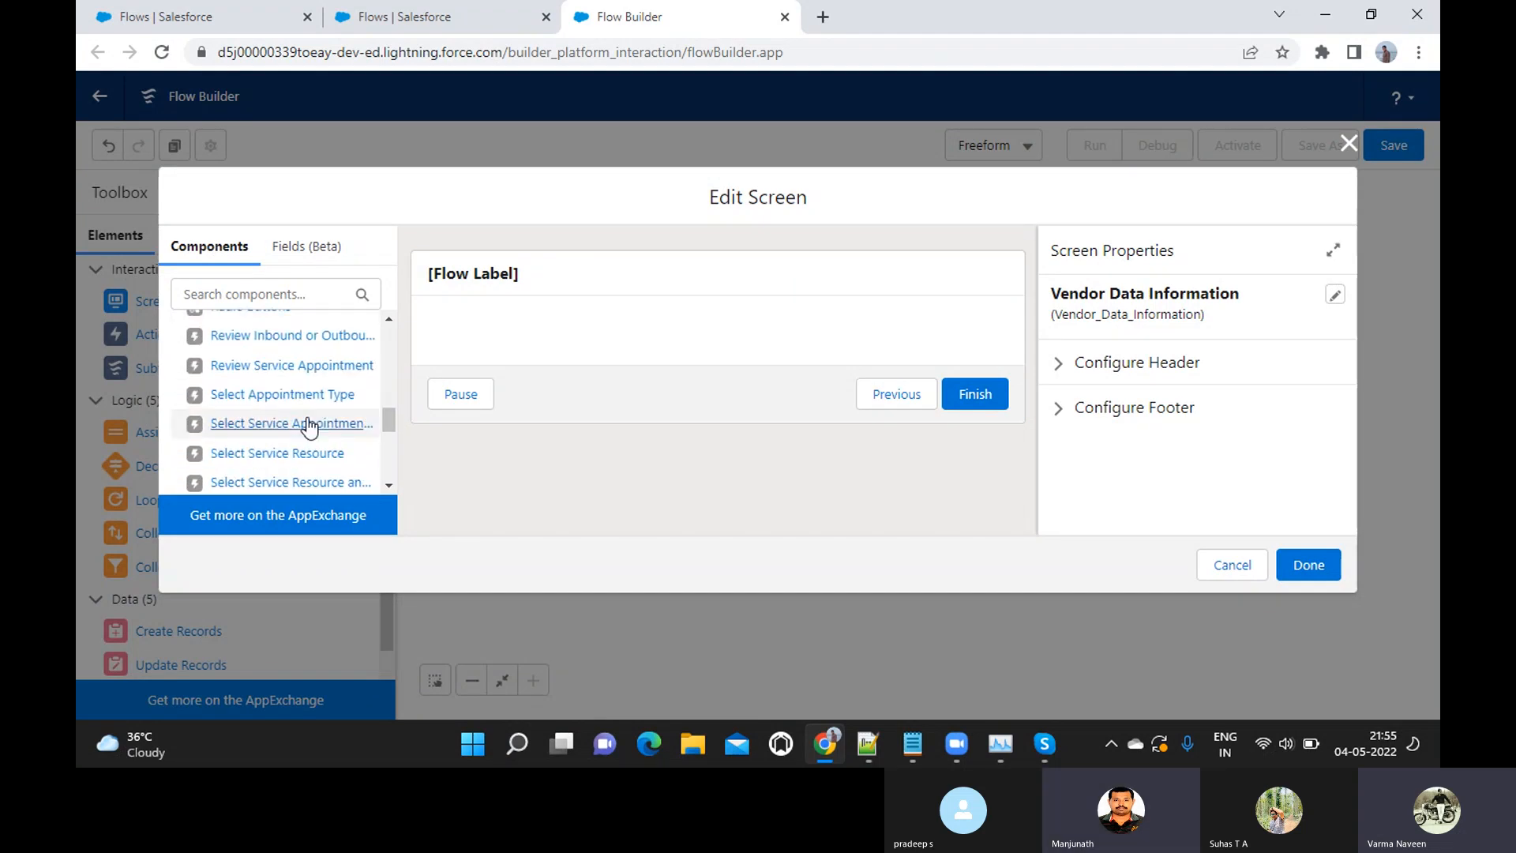
scroll(307, 420, down, 3)
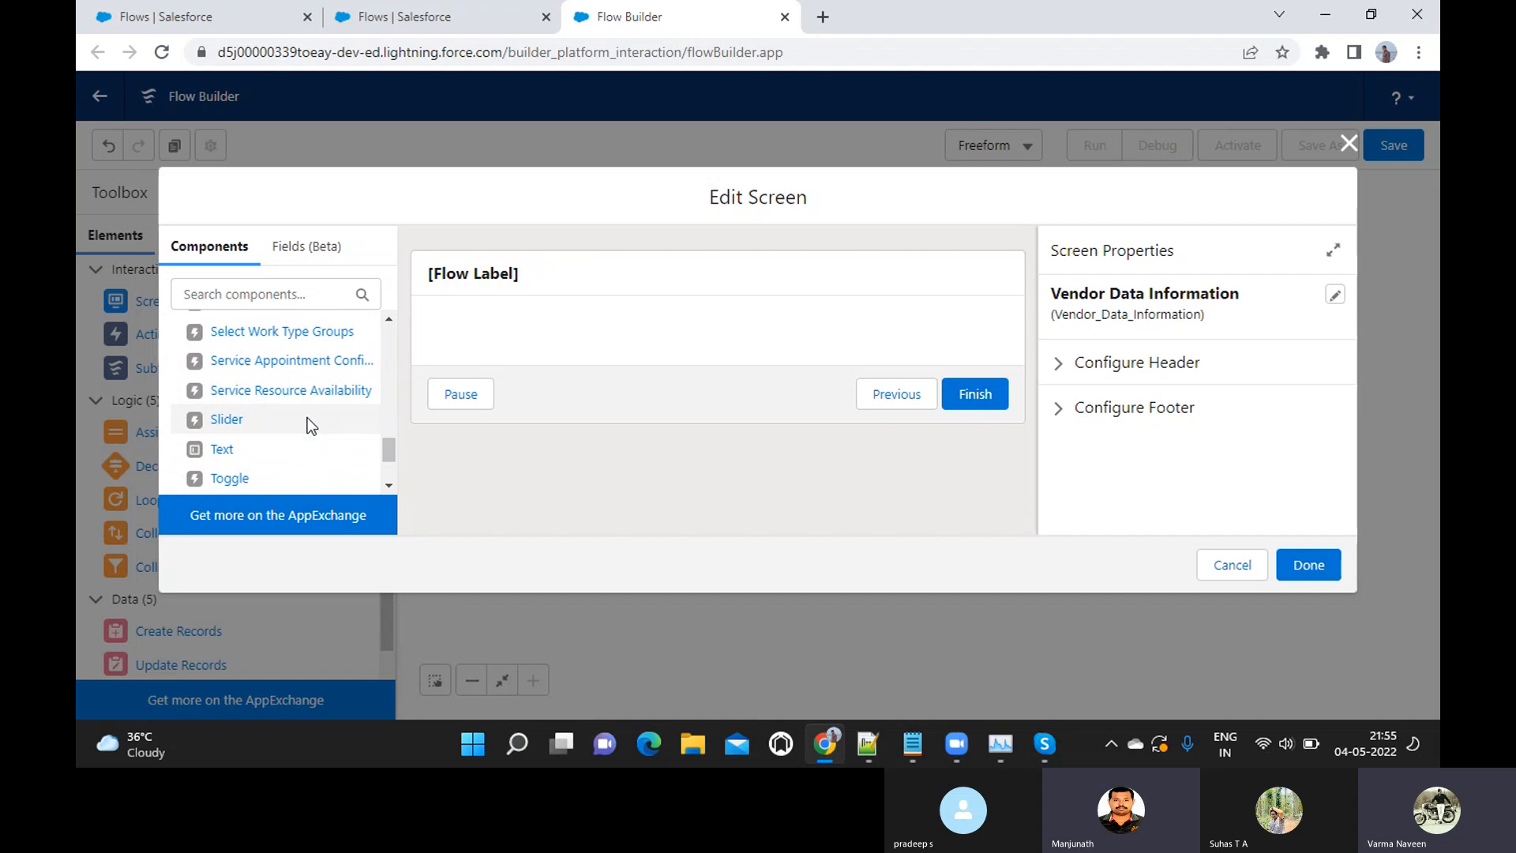
scroll(306, 418, down, 1)
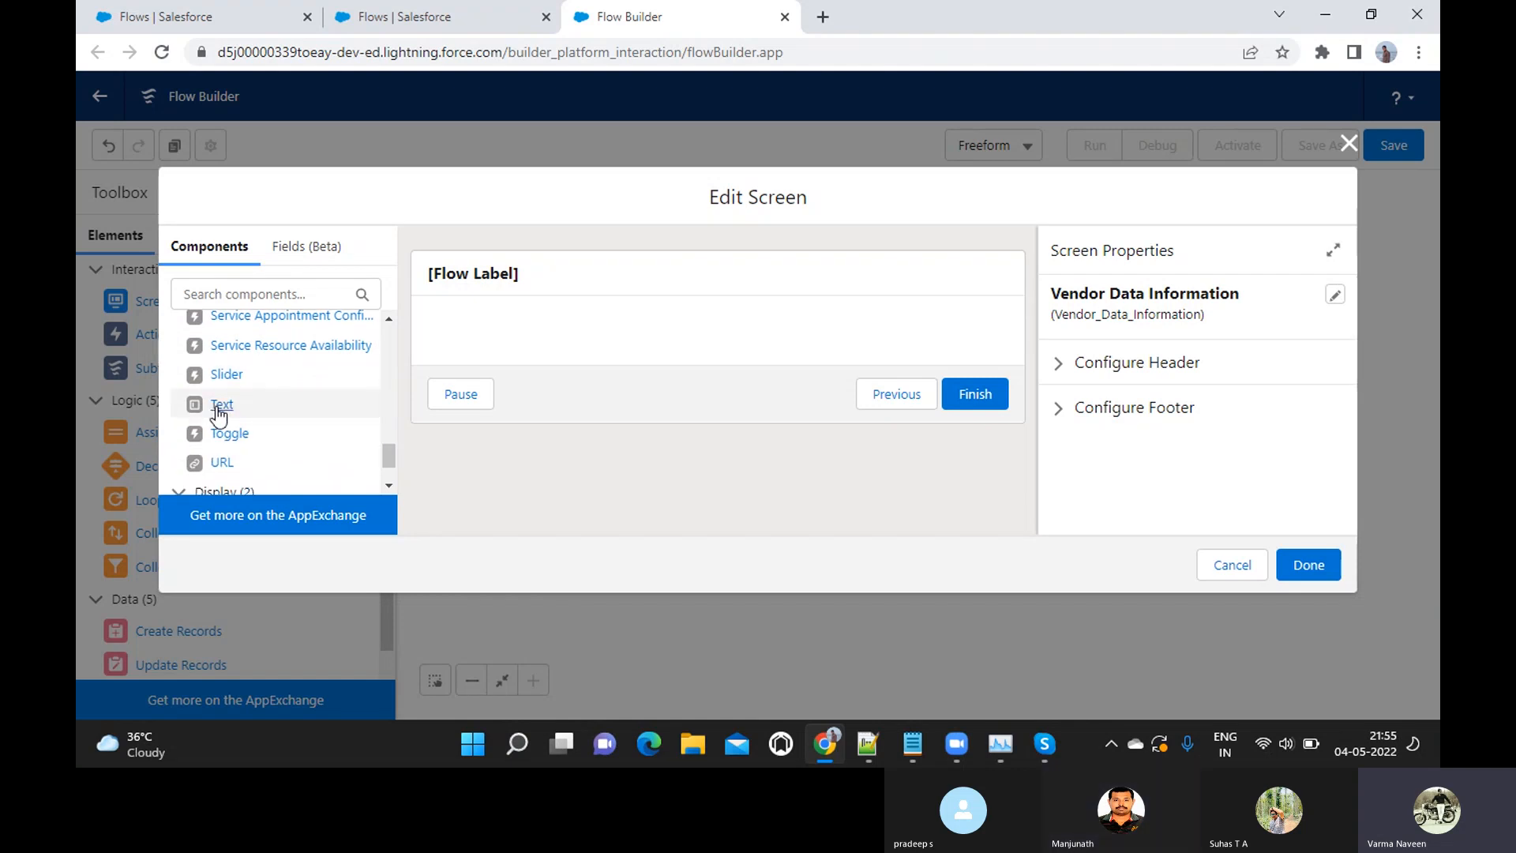
drag(220, 412, 561, 335)
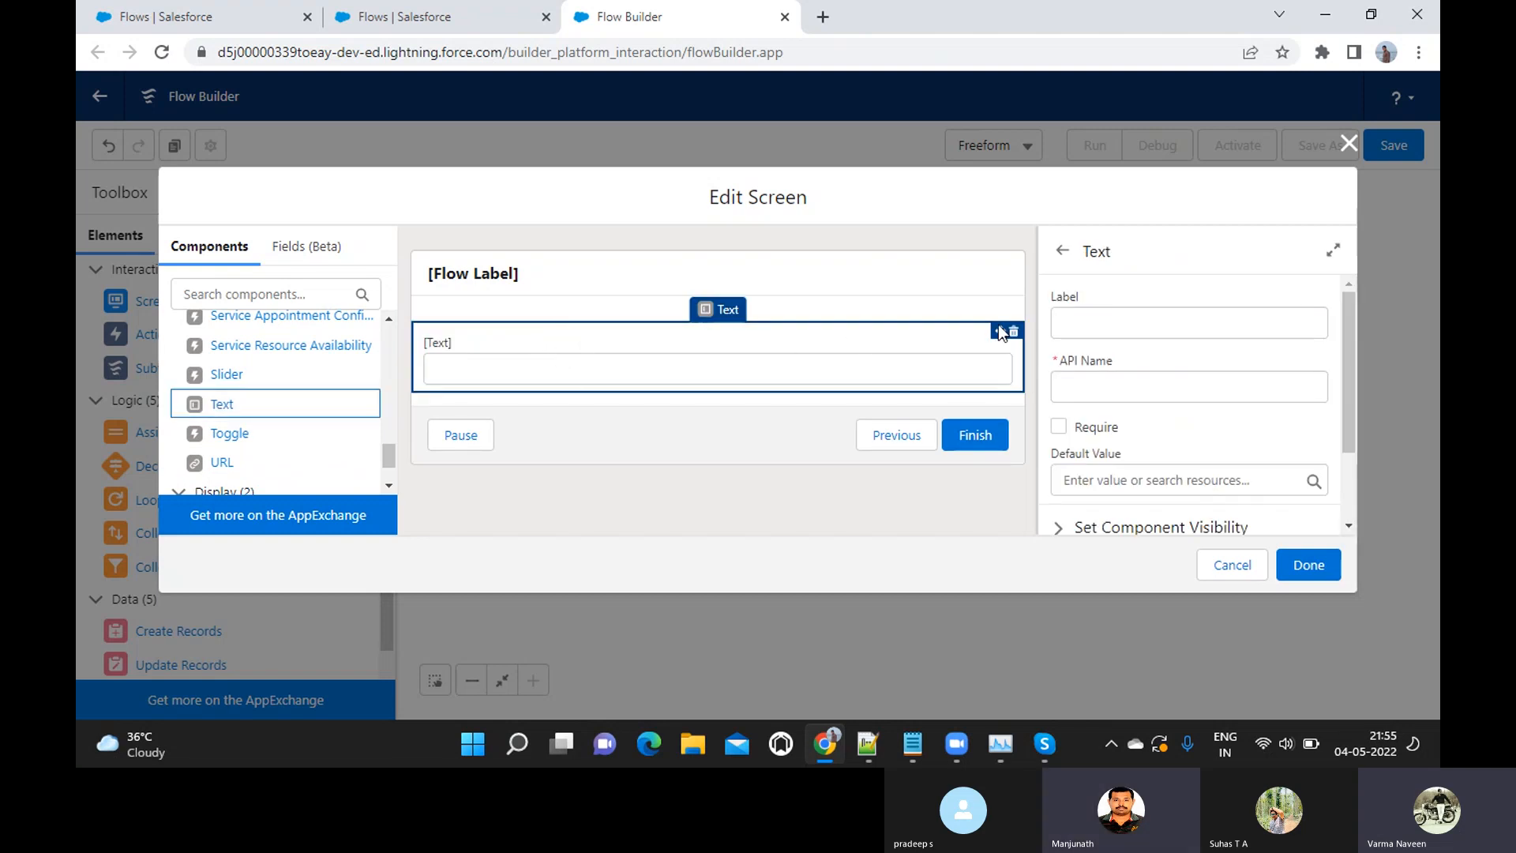
Label the Text component "Vendor Name", accept the matching API name, and make the field required
click(1079, 308)
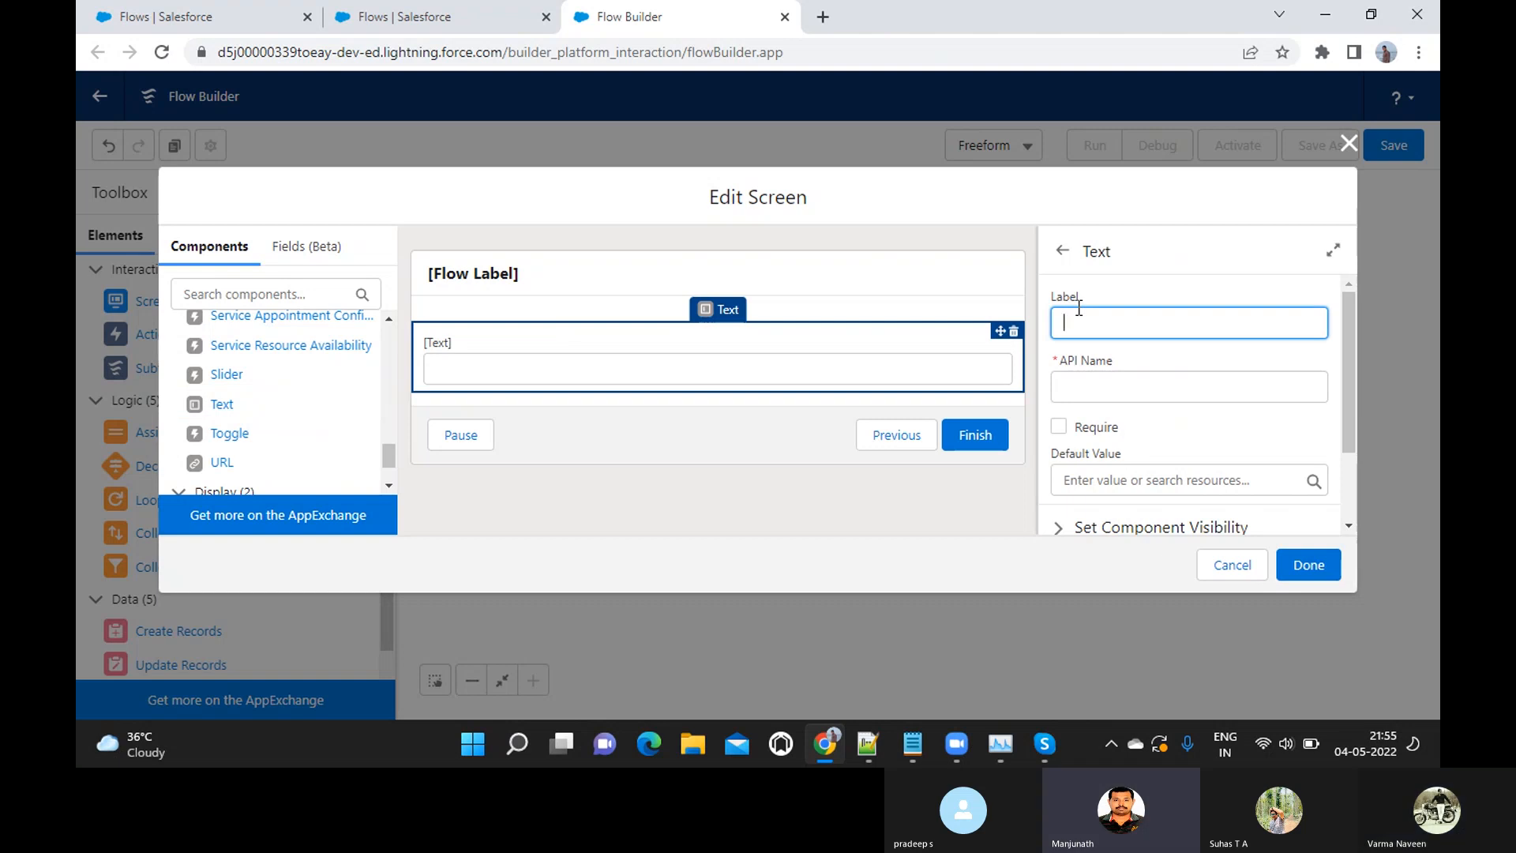
text(Vendor Name)
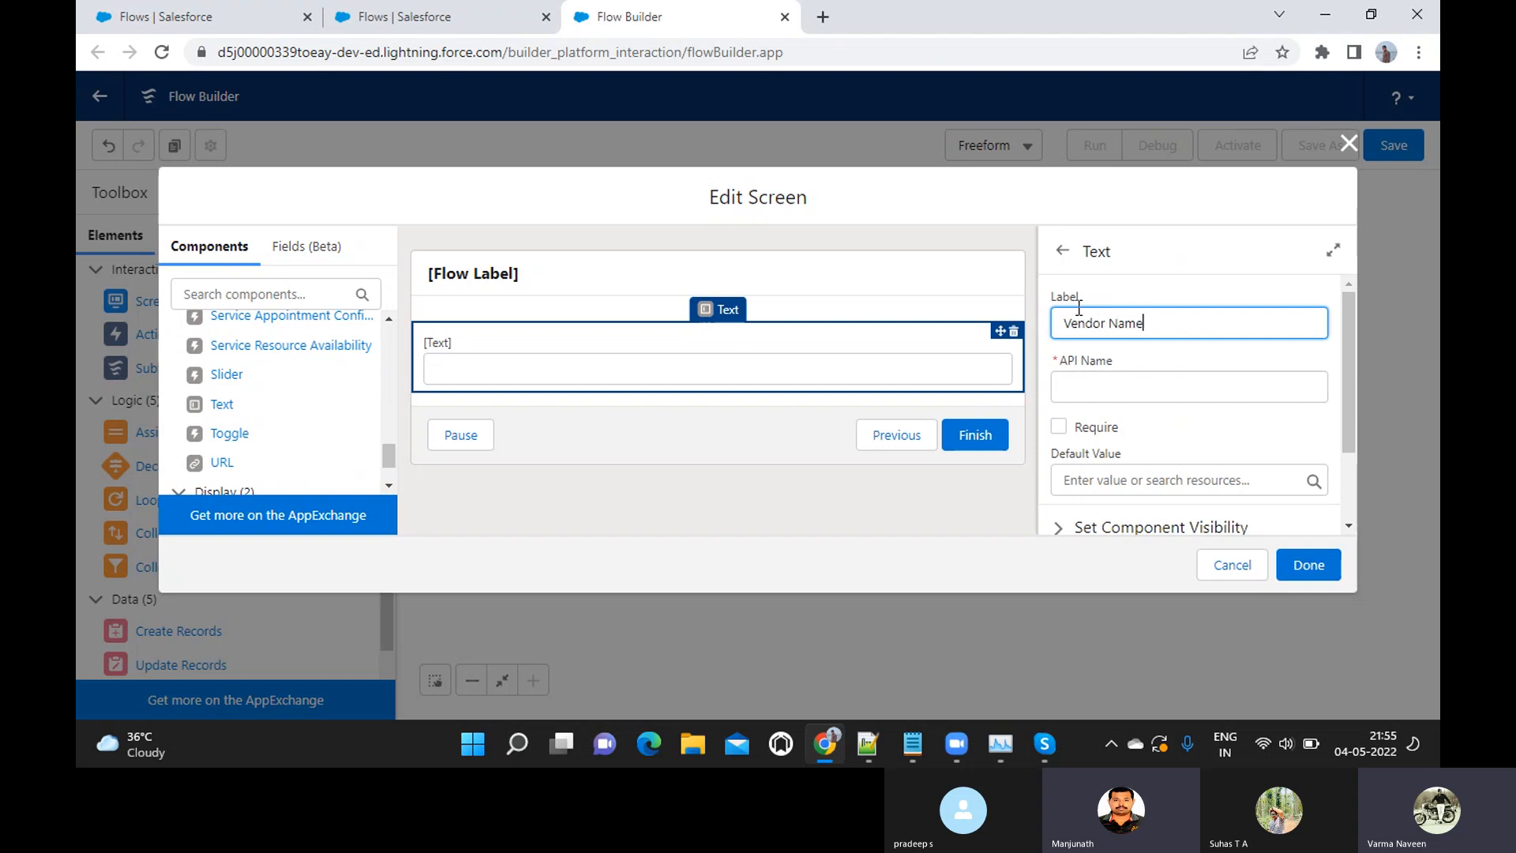
key(Tab)
scroll(1078, 306, down, 1)
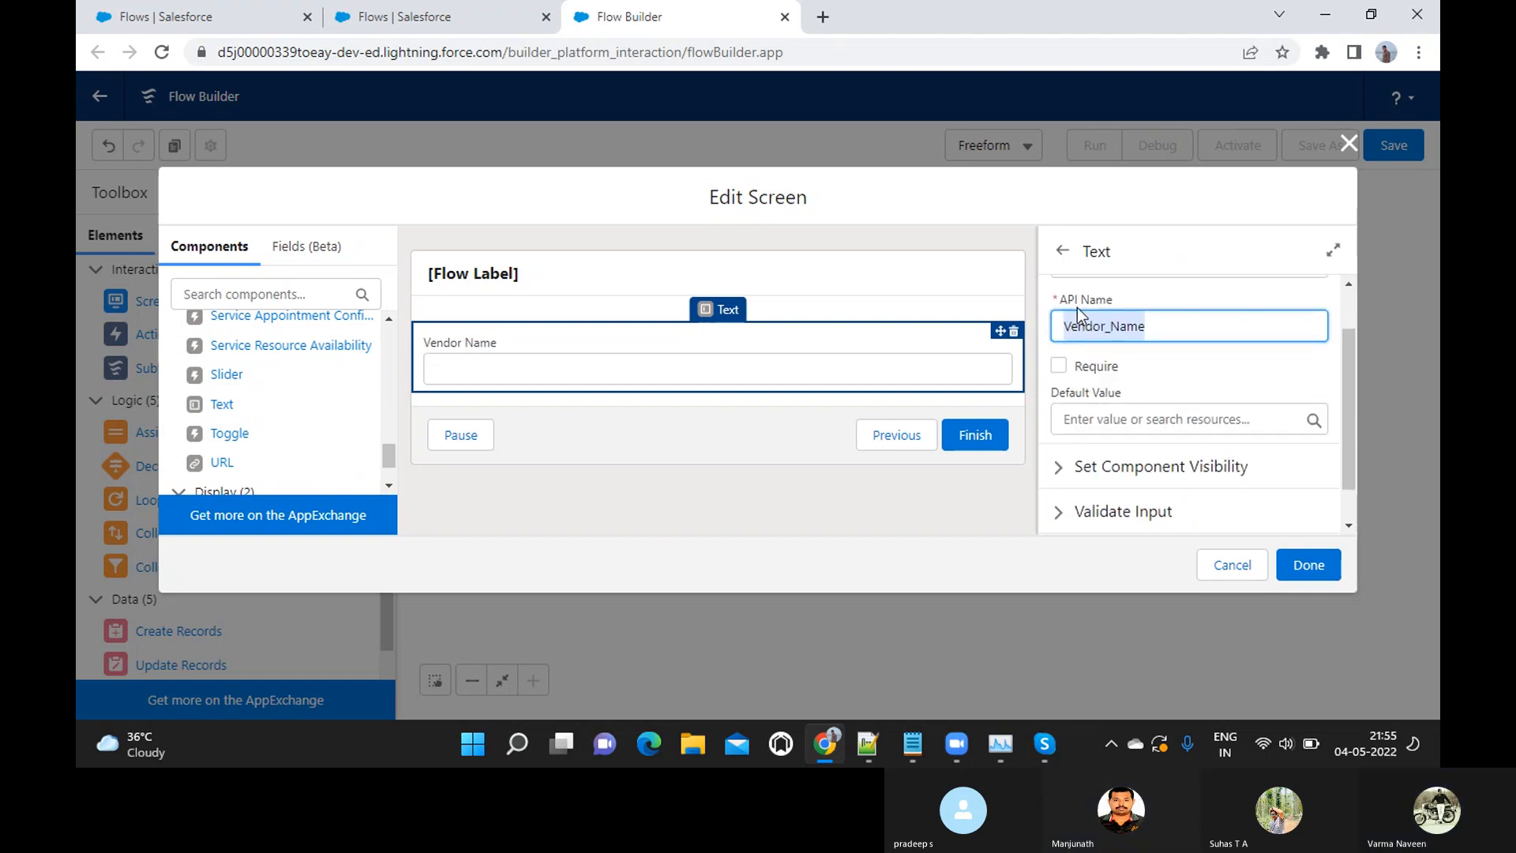
click(1058, 367)
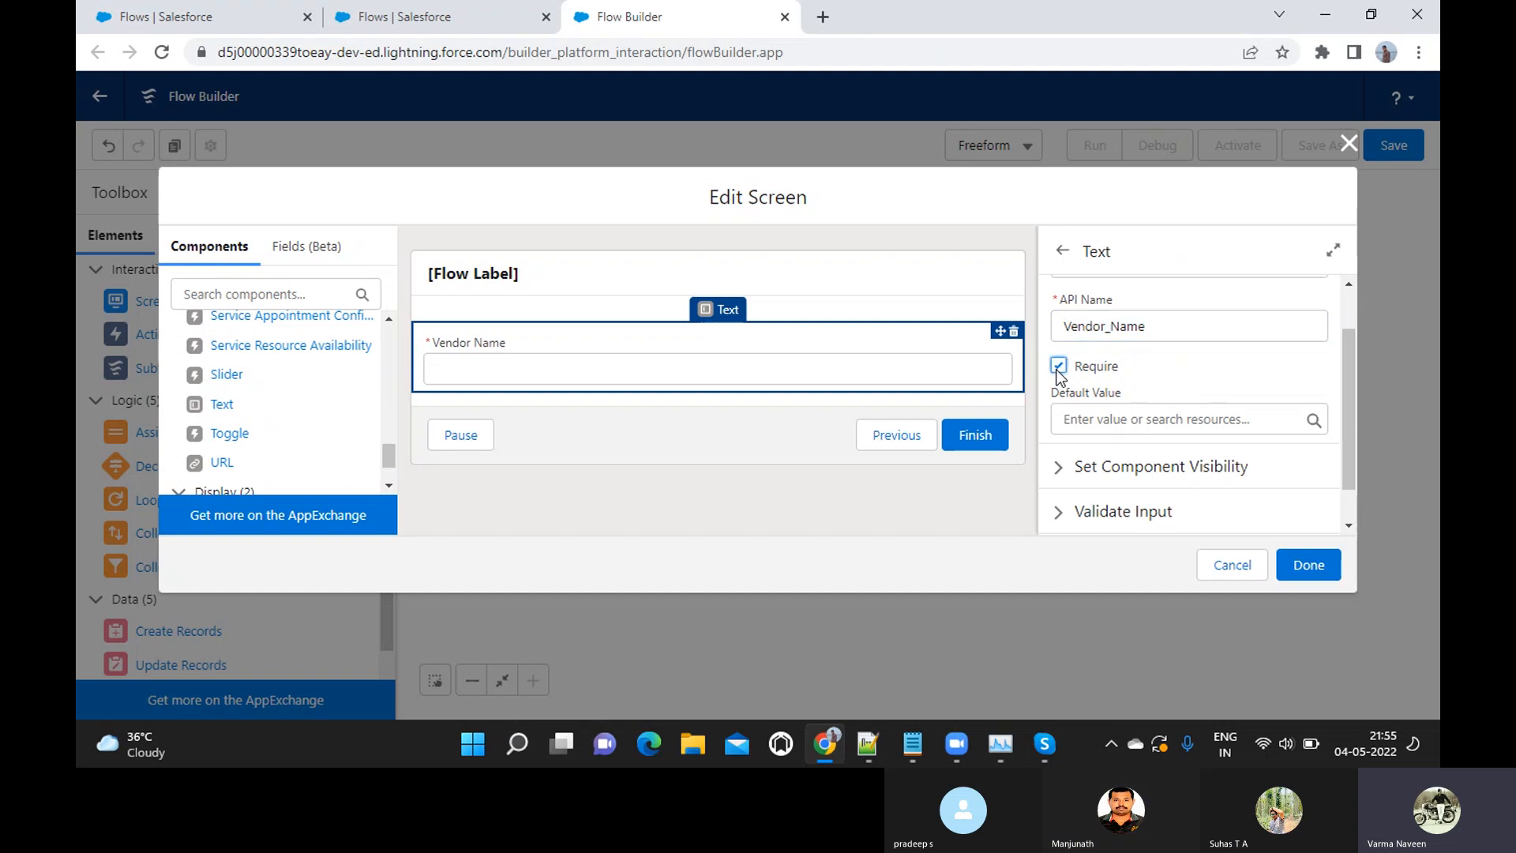
Review the Vendor Name field's visibility options, keep its display set to Always, and finish editing the screen
click(1064, 468)
scroll(1062, 468, down, 2)
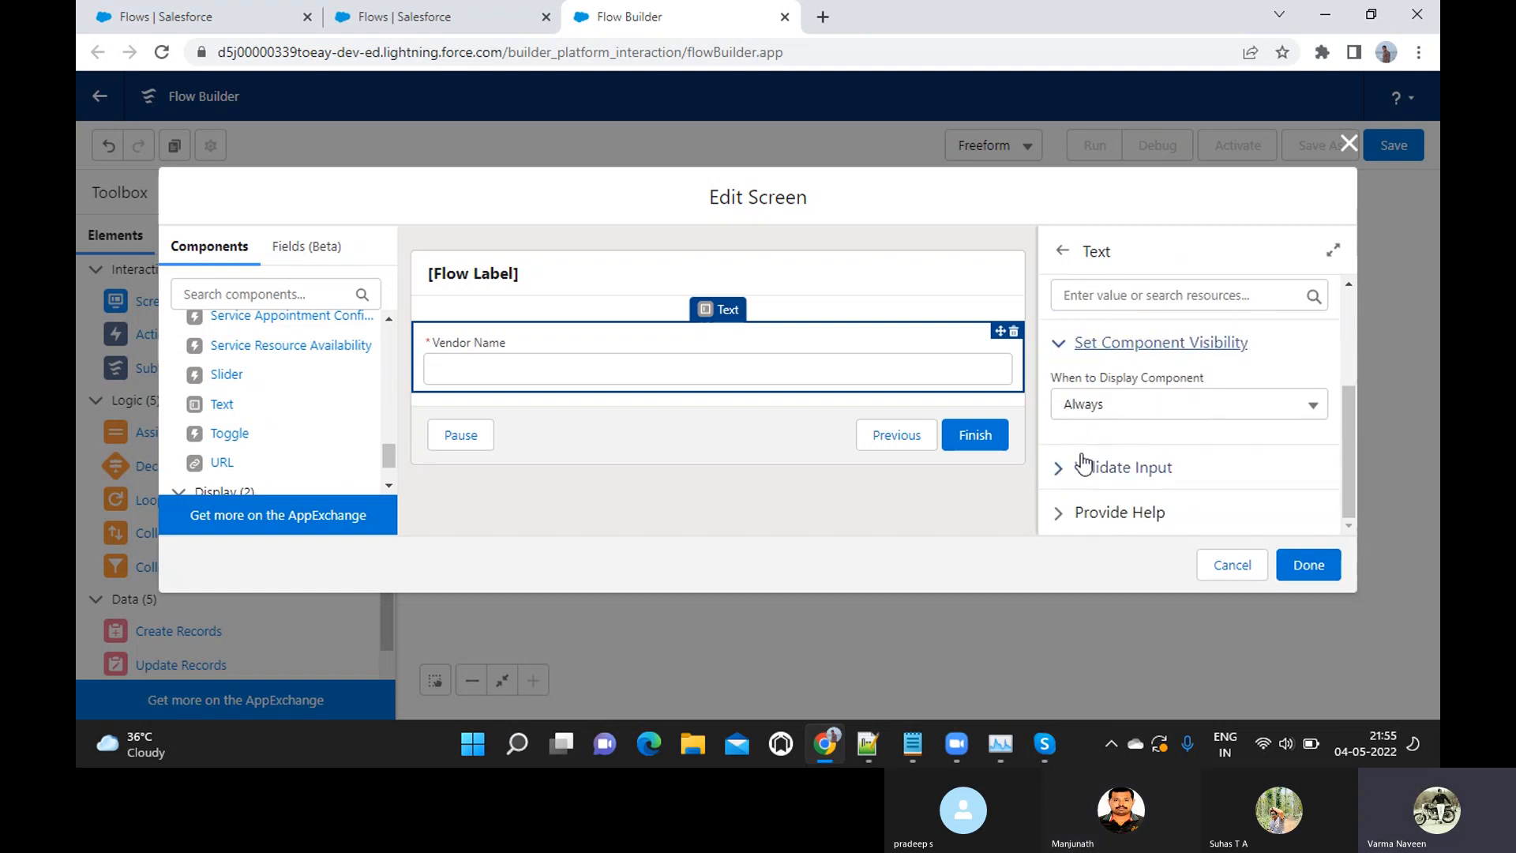
click(1110, 412)
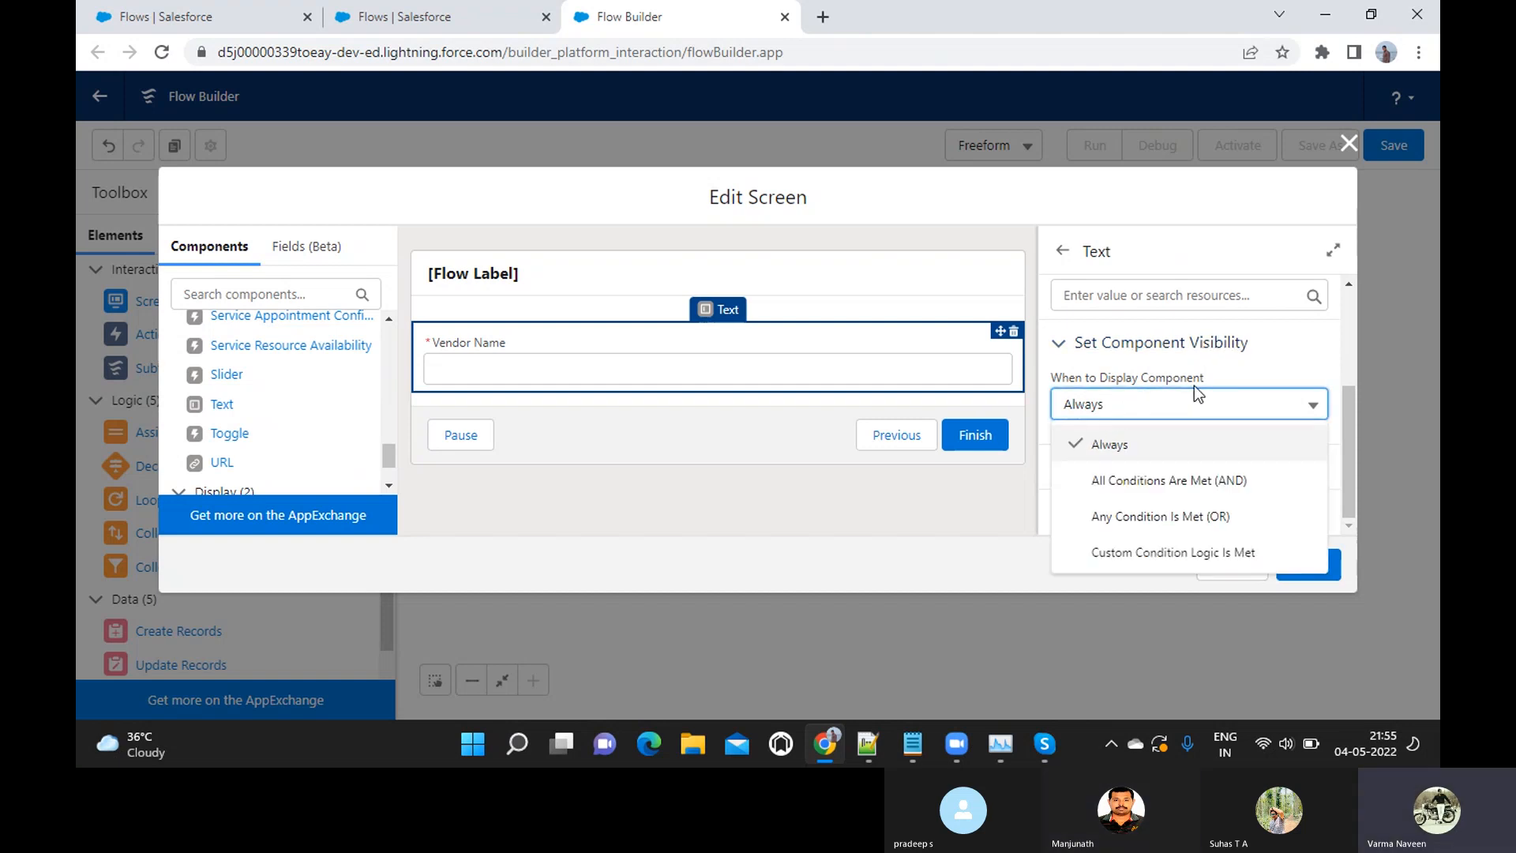
click(1254, 367)
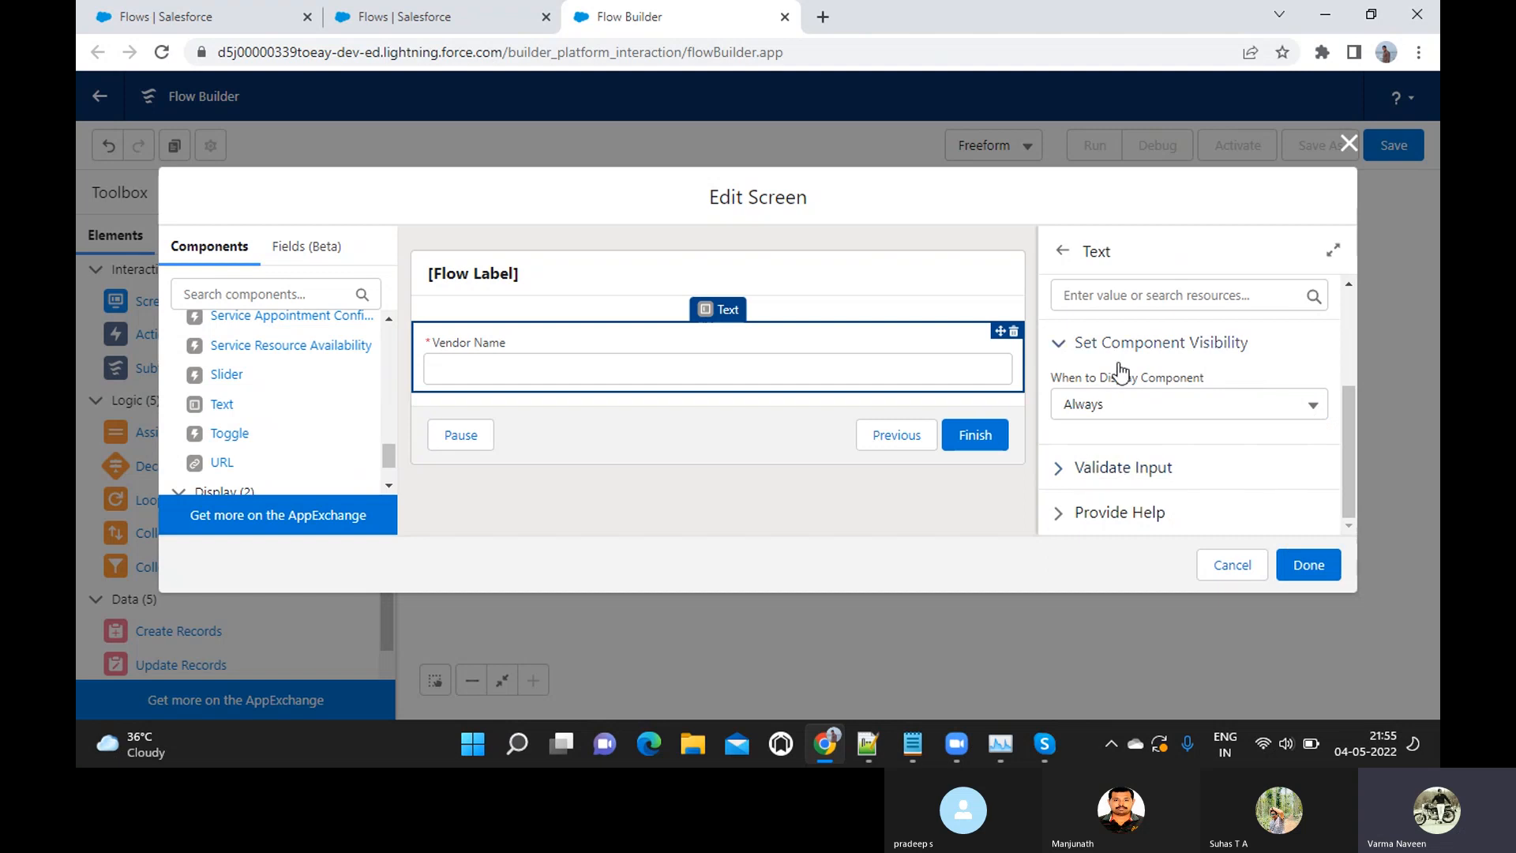
scroll(1121, 370, up, 3)
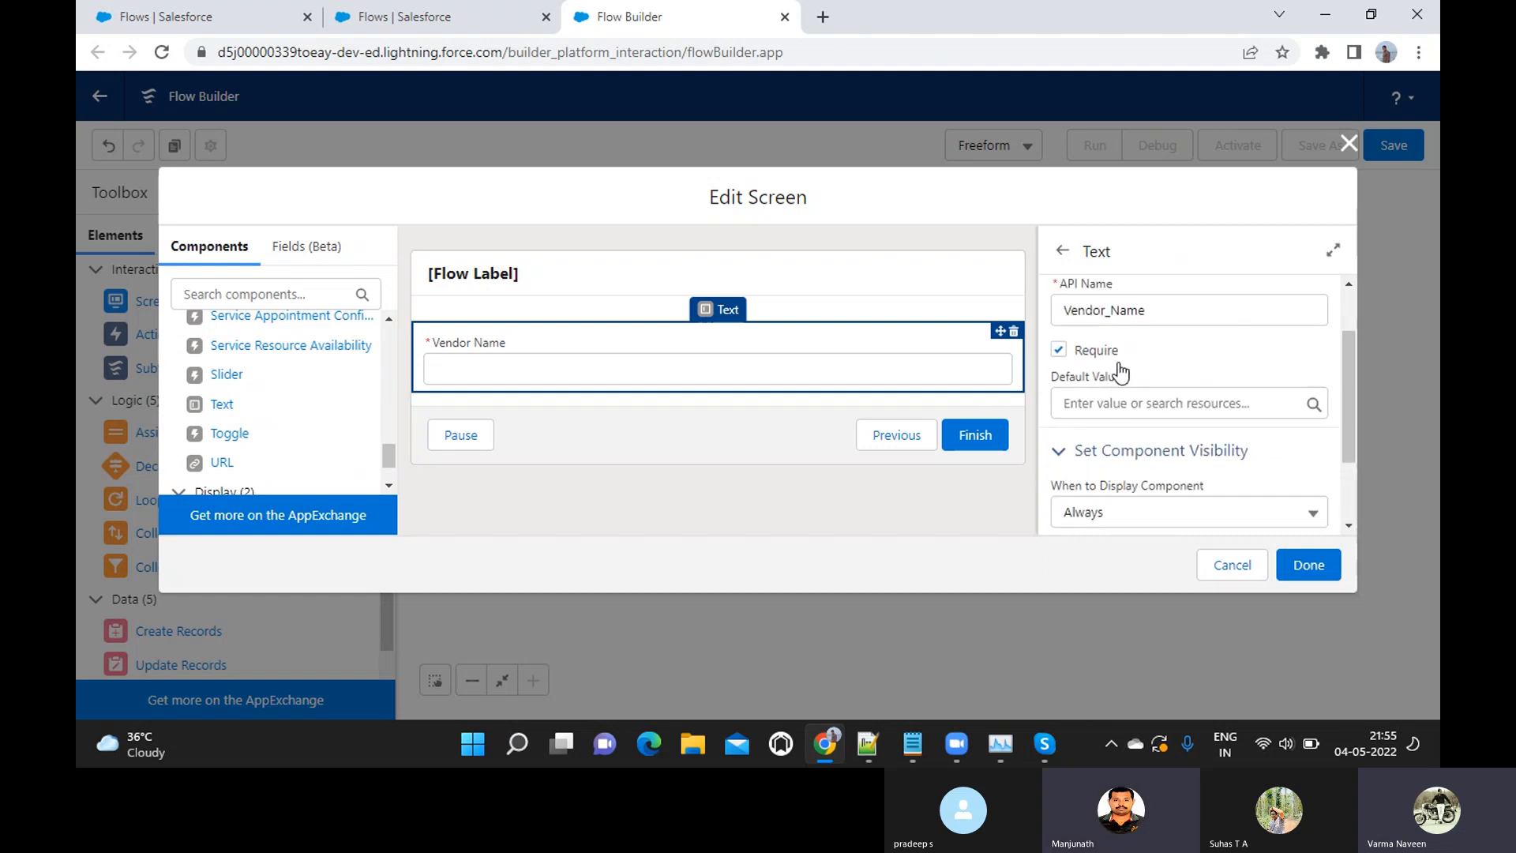
scroll(1120, 368, down, 3)
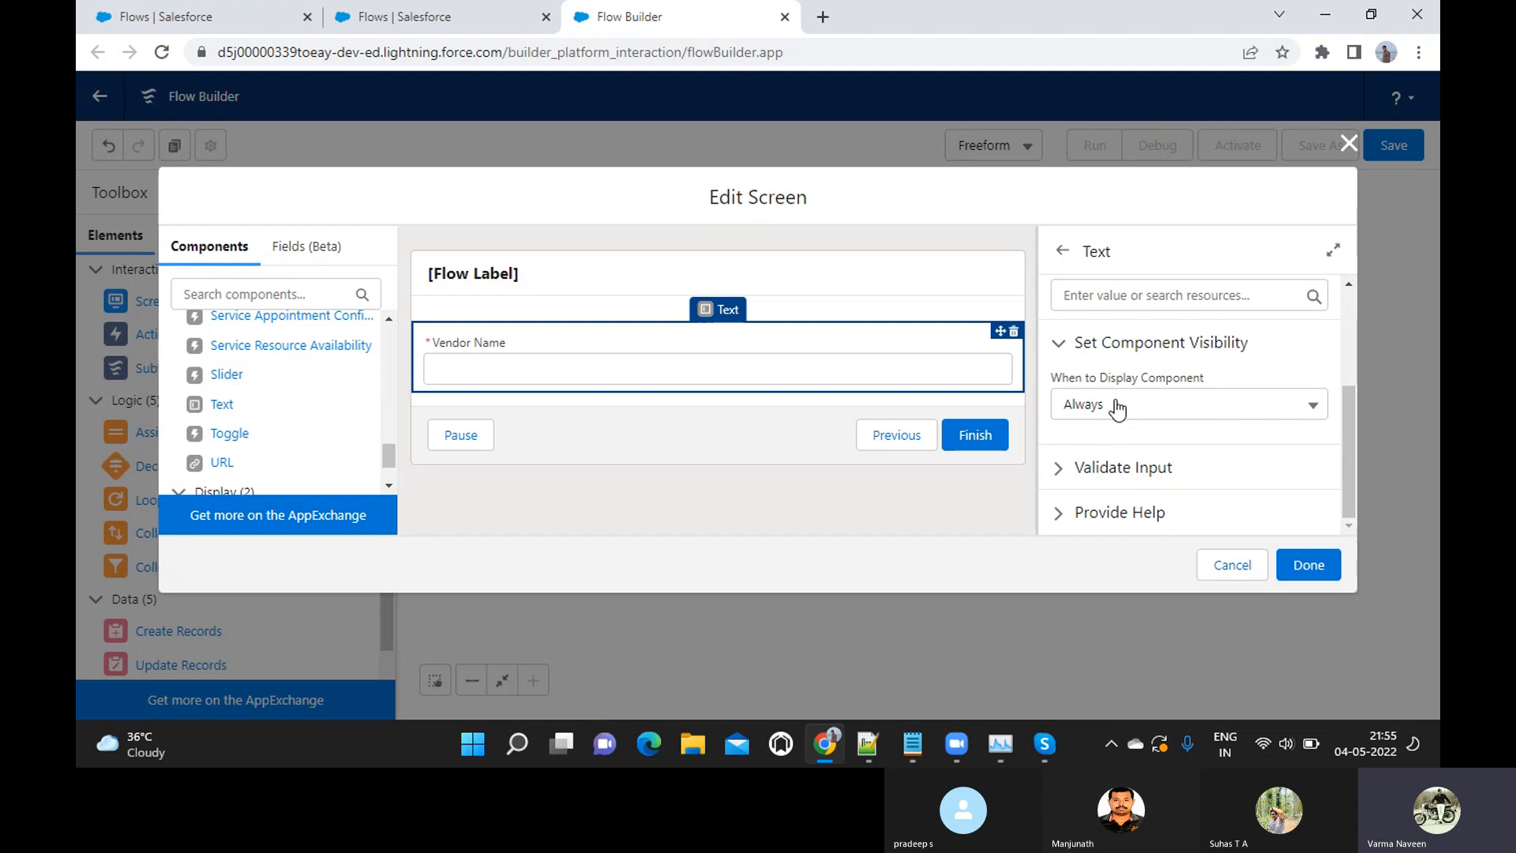
scroll(1117, 403, up, 3)
scroll(1108, 341, down, 3)
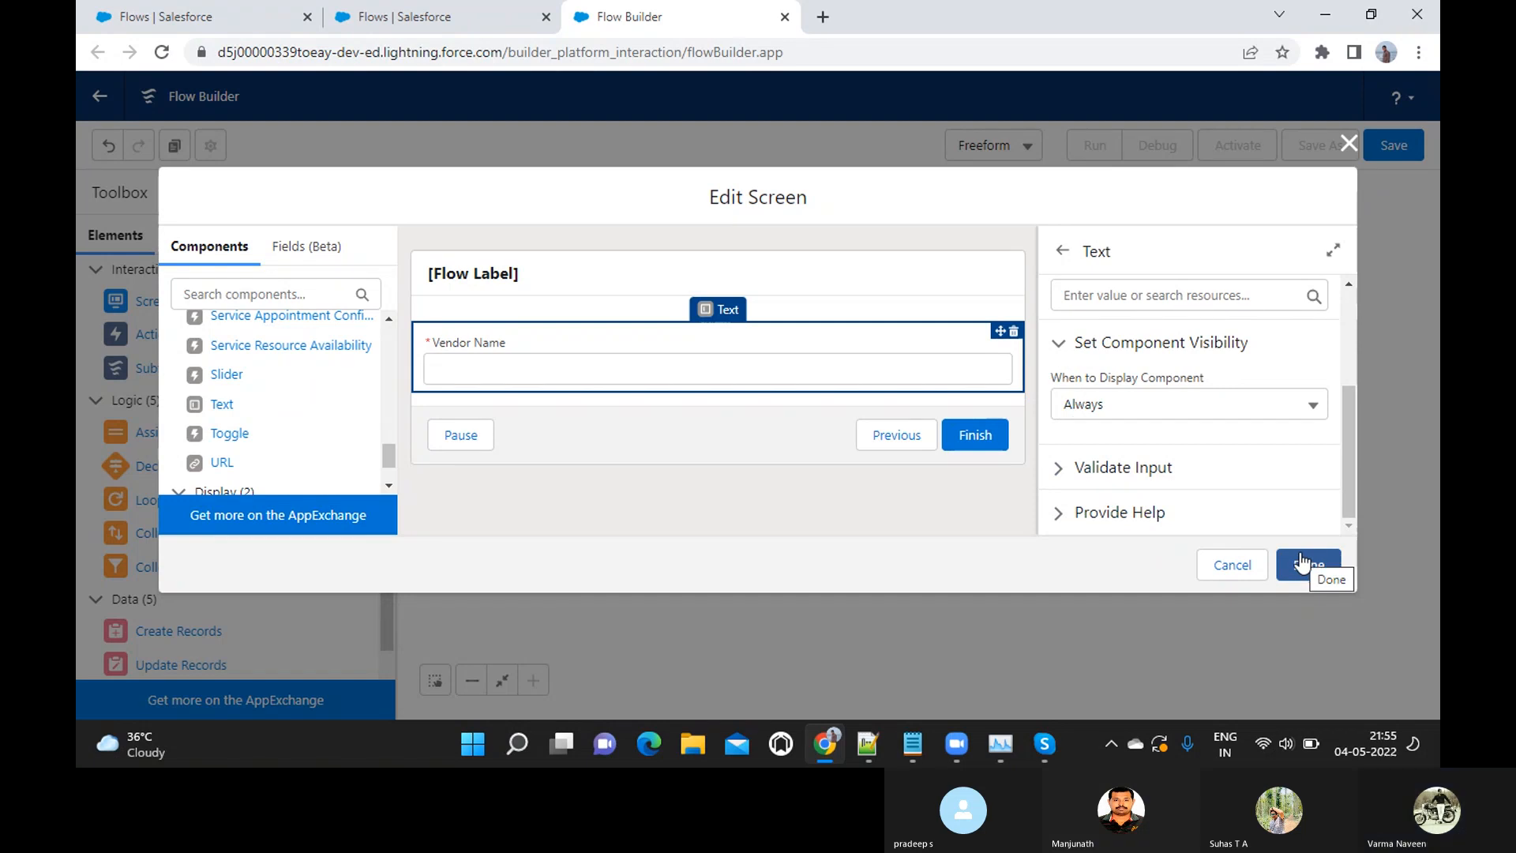
click(1301, 557)
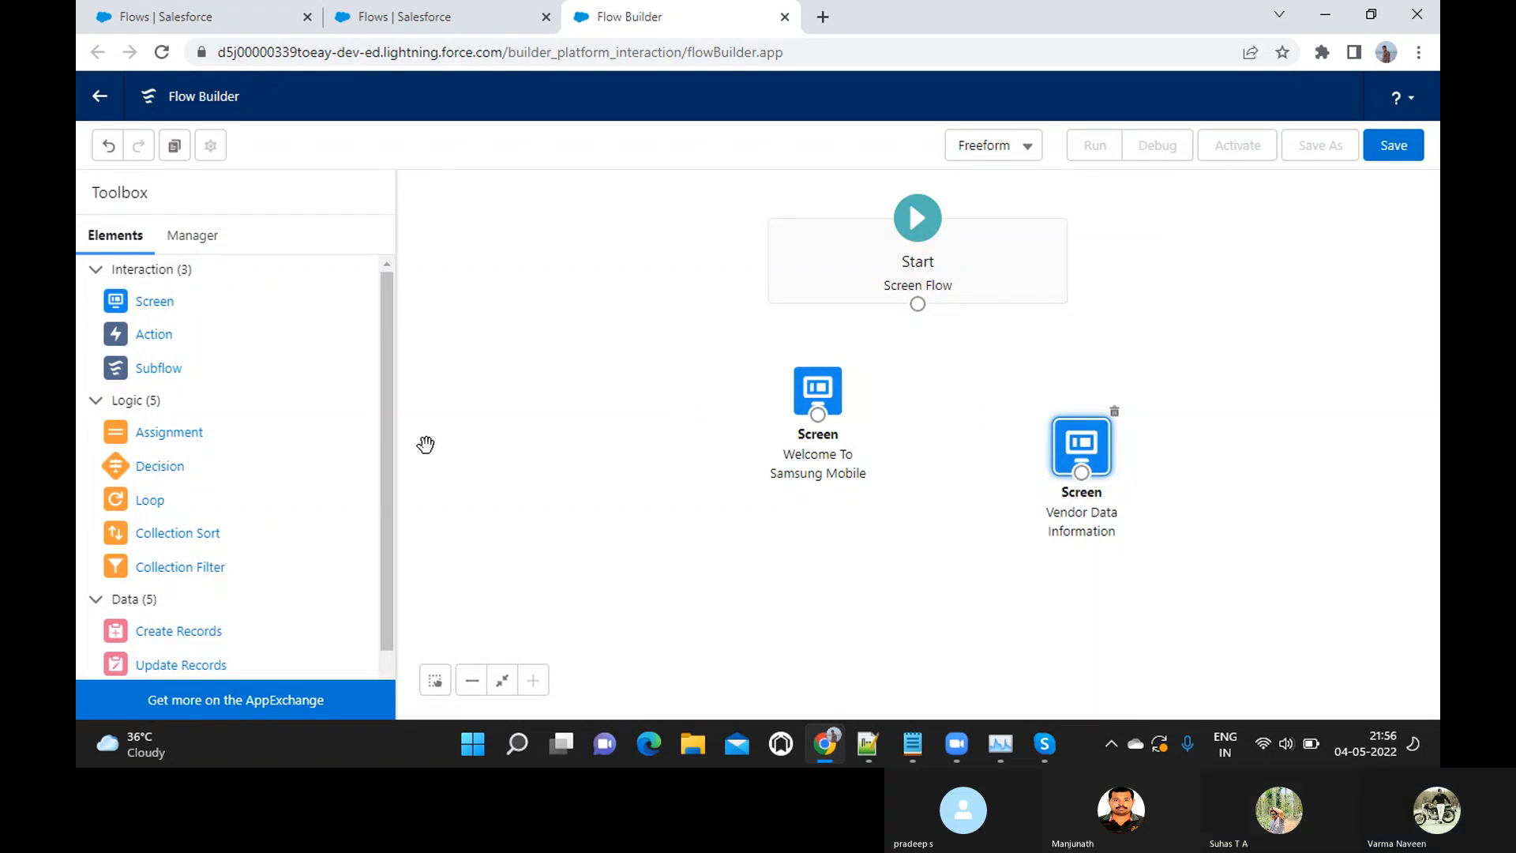
Check the client requirements in the Notepad notes for the vendor details the screen must capture, and return to the flow
key(alt+Tab)
key(alt+Tab)
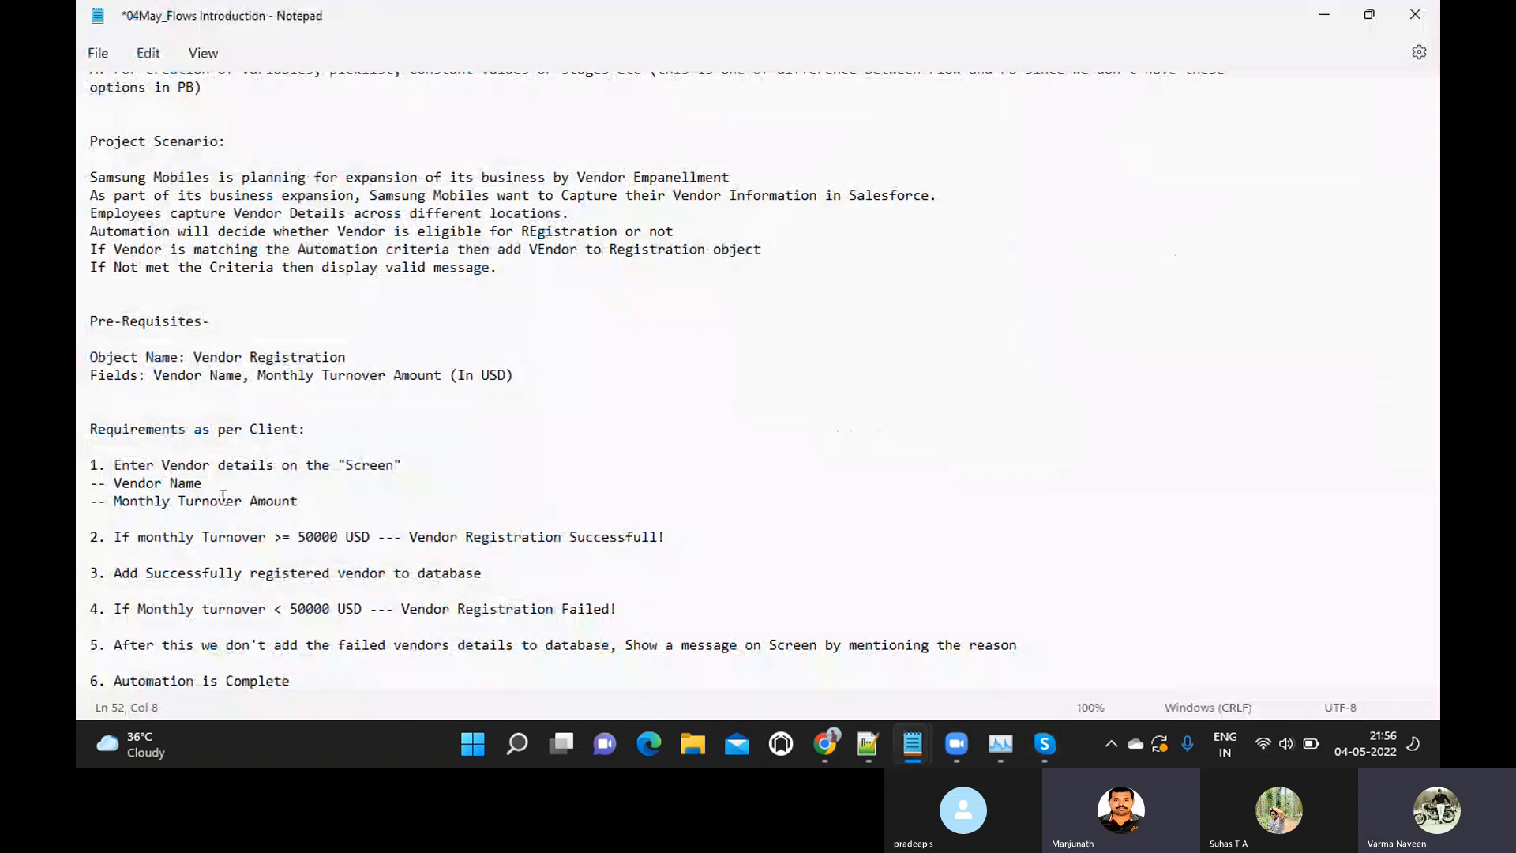
key(alt+Tab)
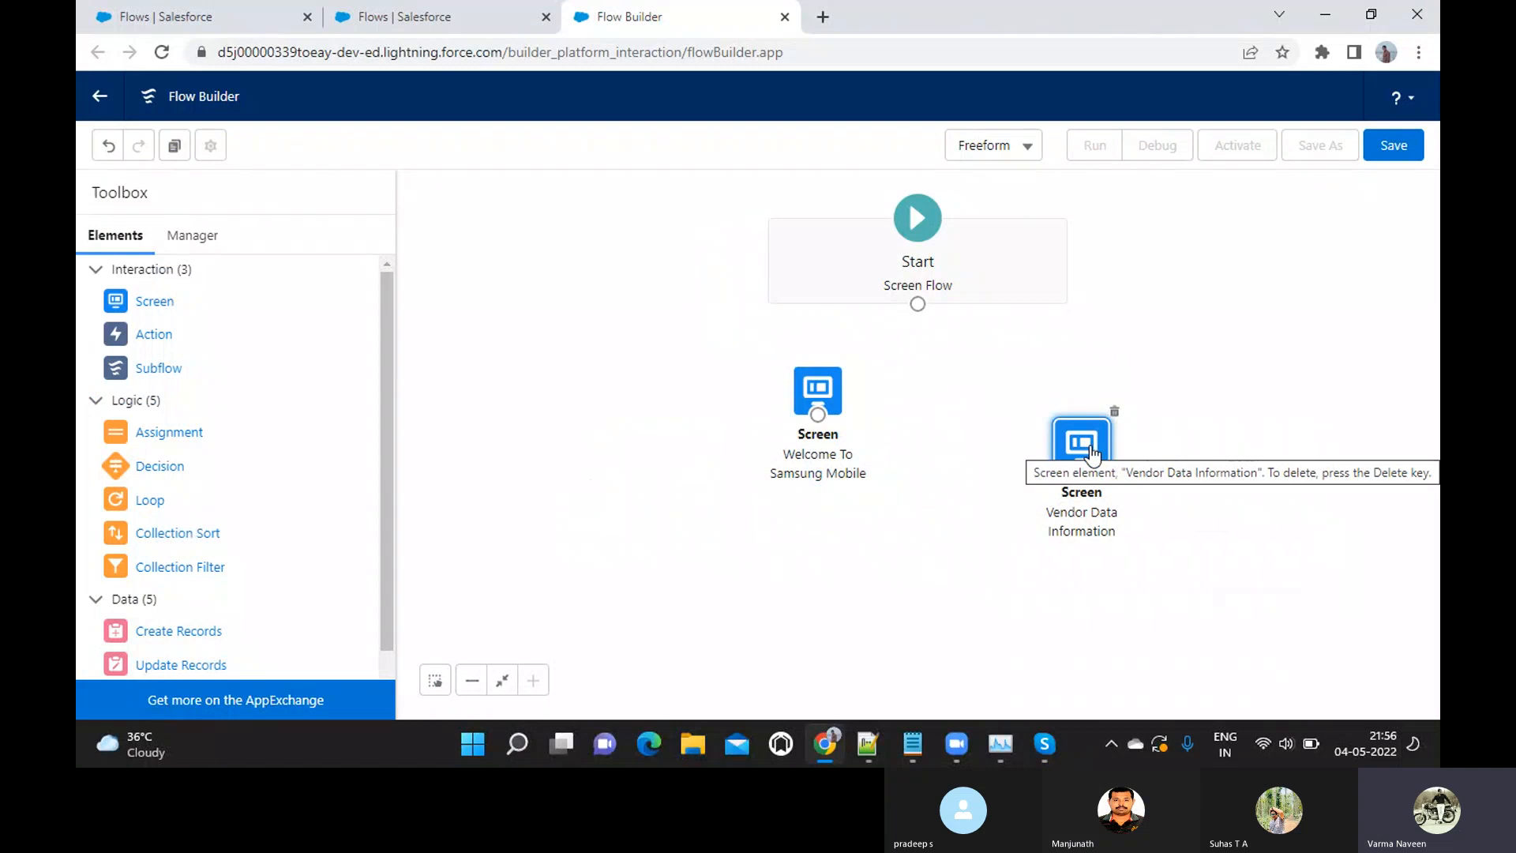
Reopen the Vendor Data Information screen and add a Currency component below the Vendor Name field
double_click(1090, 446)
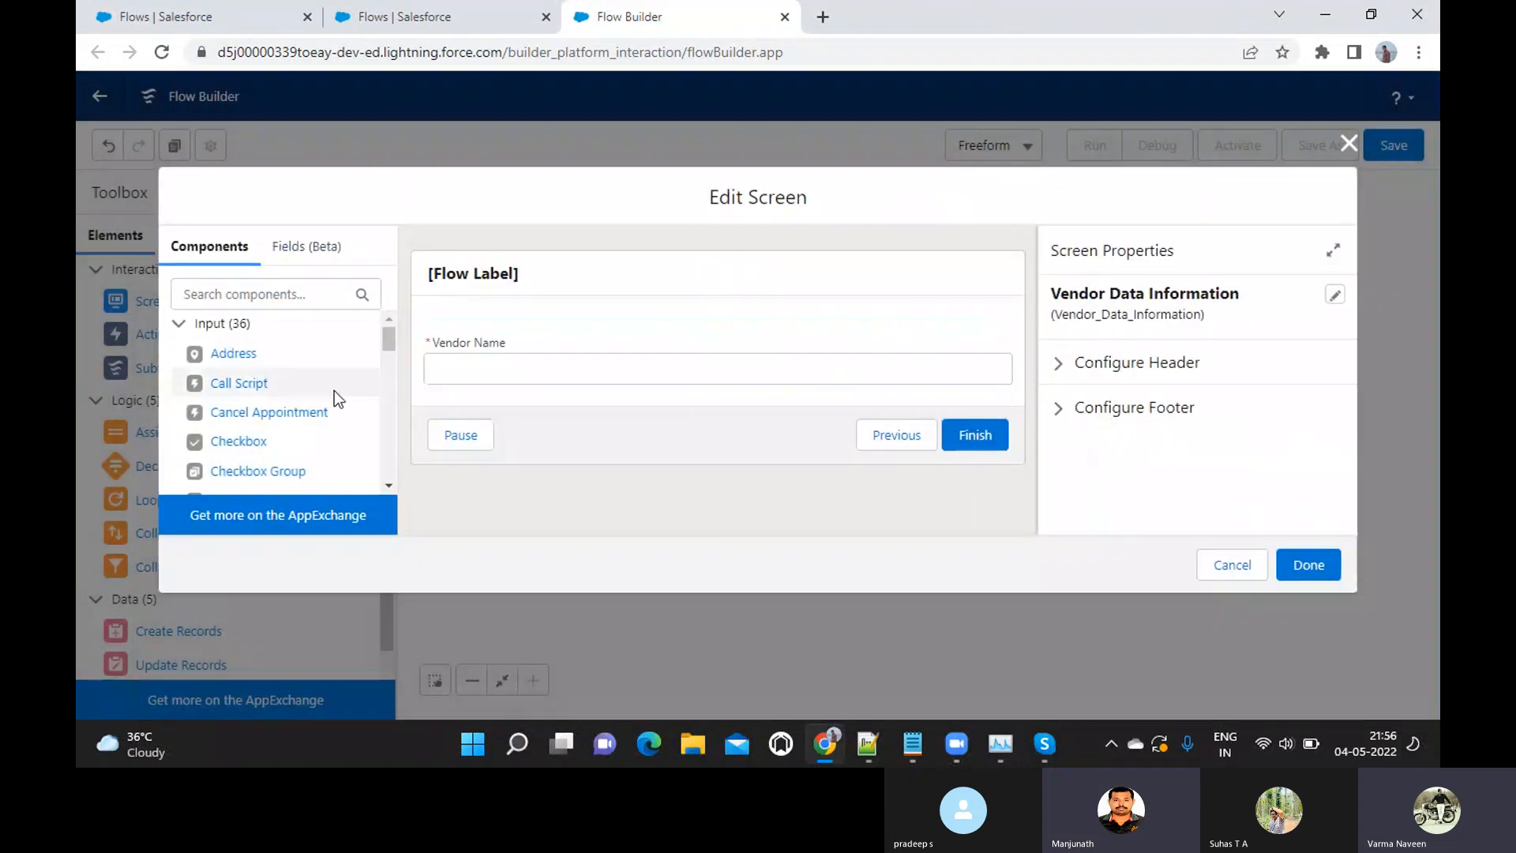
scroll(290, 425, down, 1)
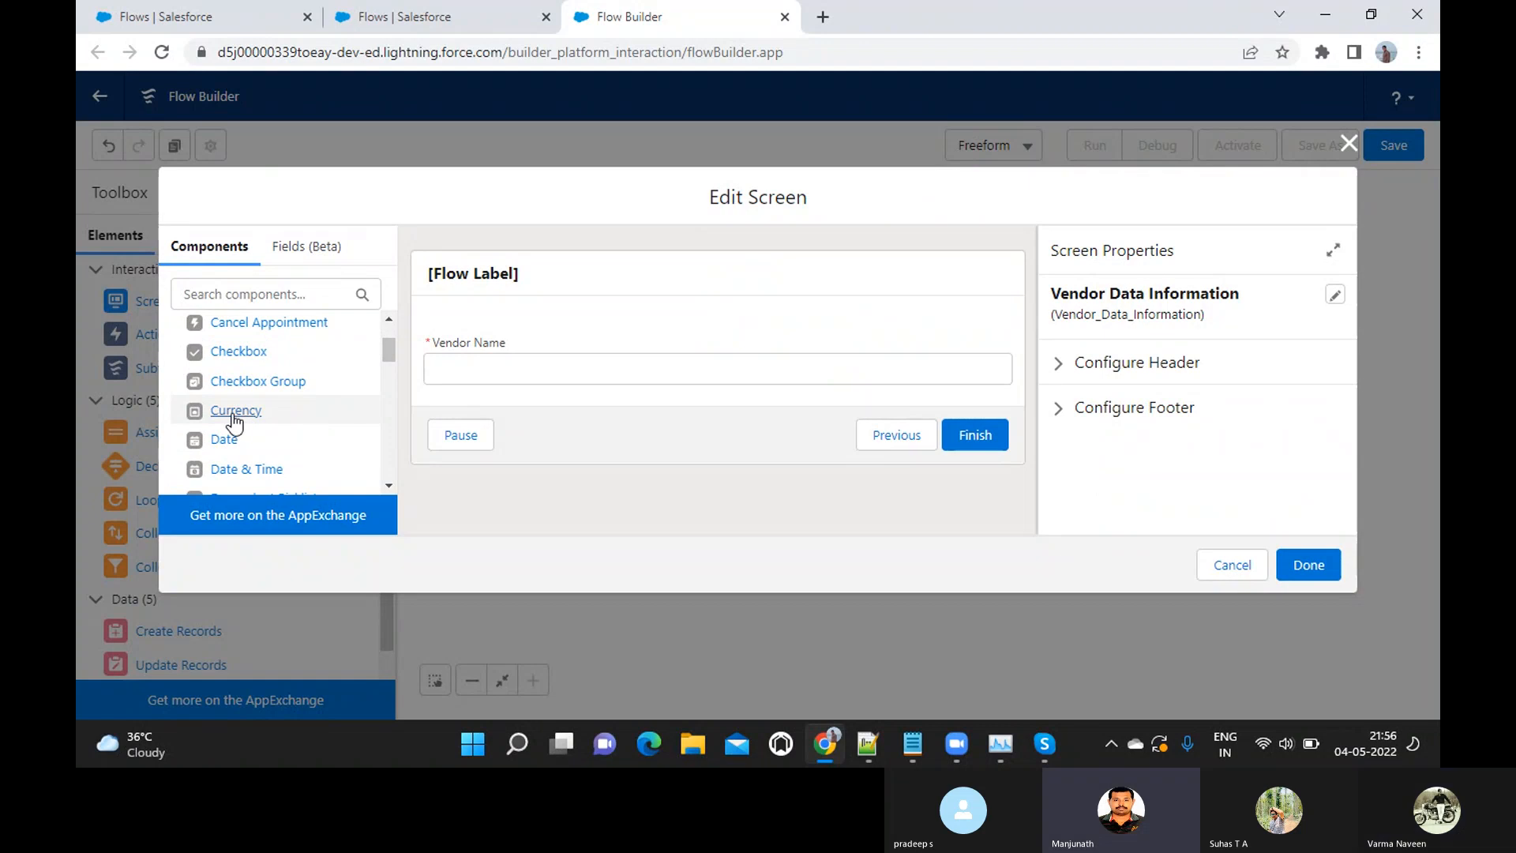
drag(235, 422, 589, 384)
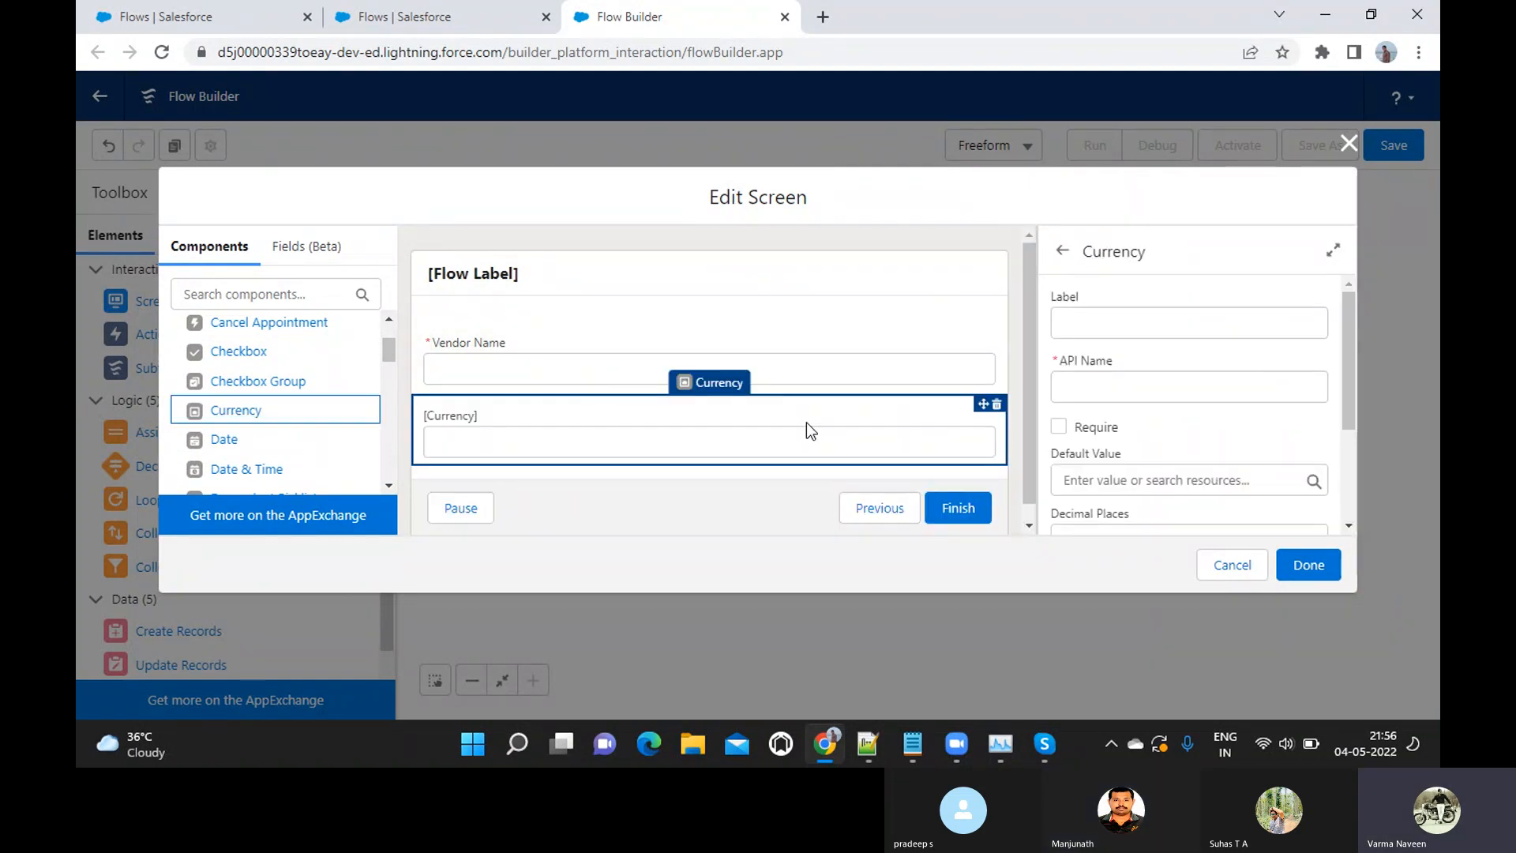
Label the Currency component "Monthly Turnover_AMt" and accept the matching API name
click(1095, 316)
text(Month)
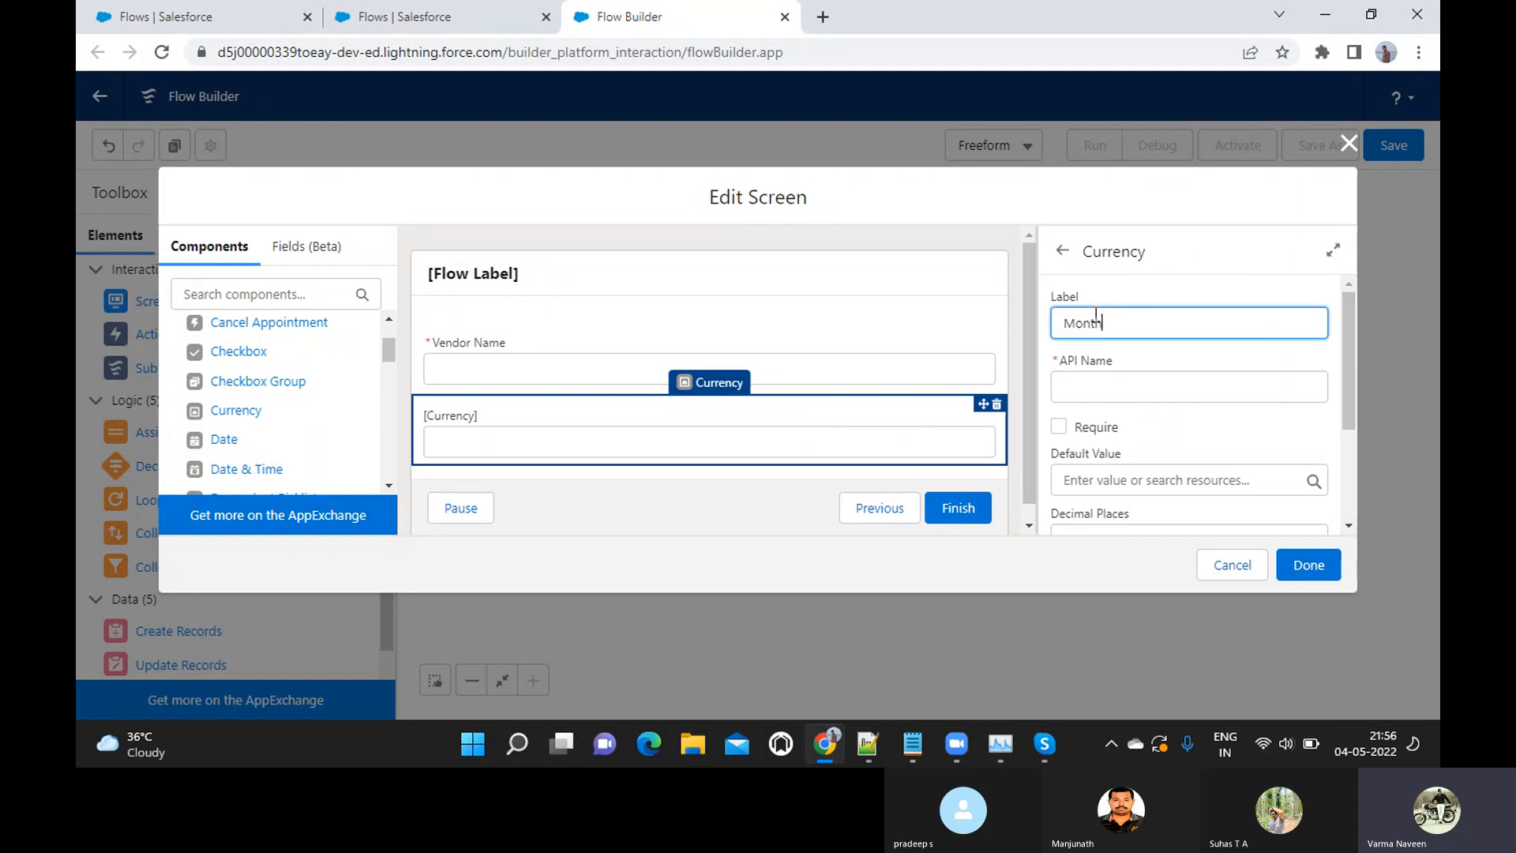
text(ly Turnover)
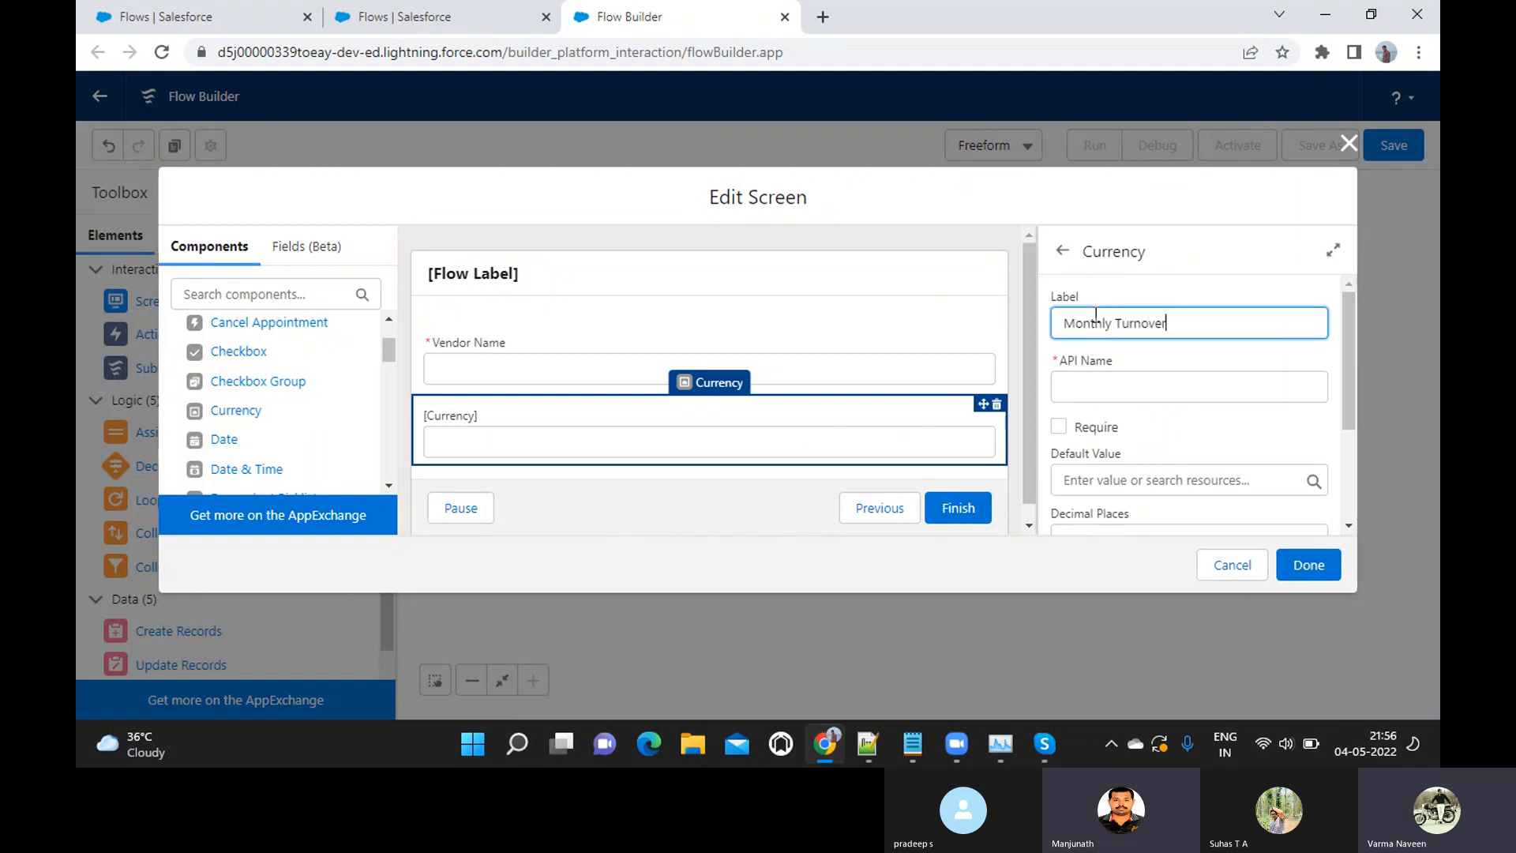
text(_AMt)
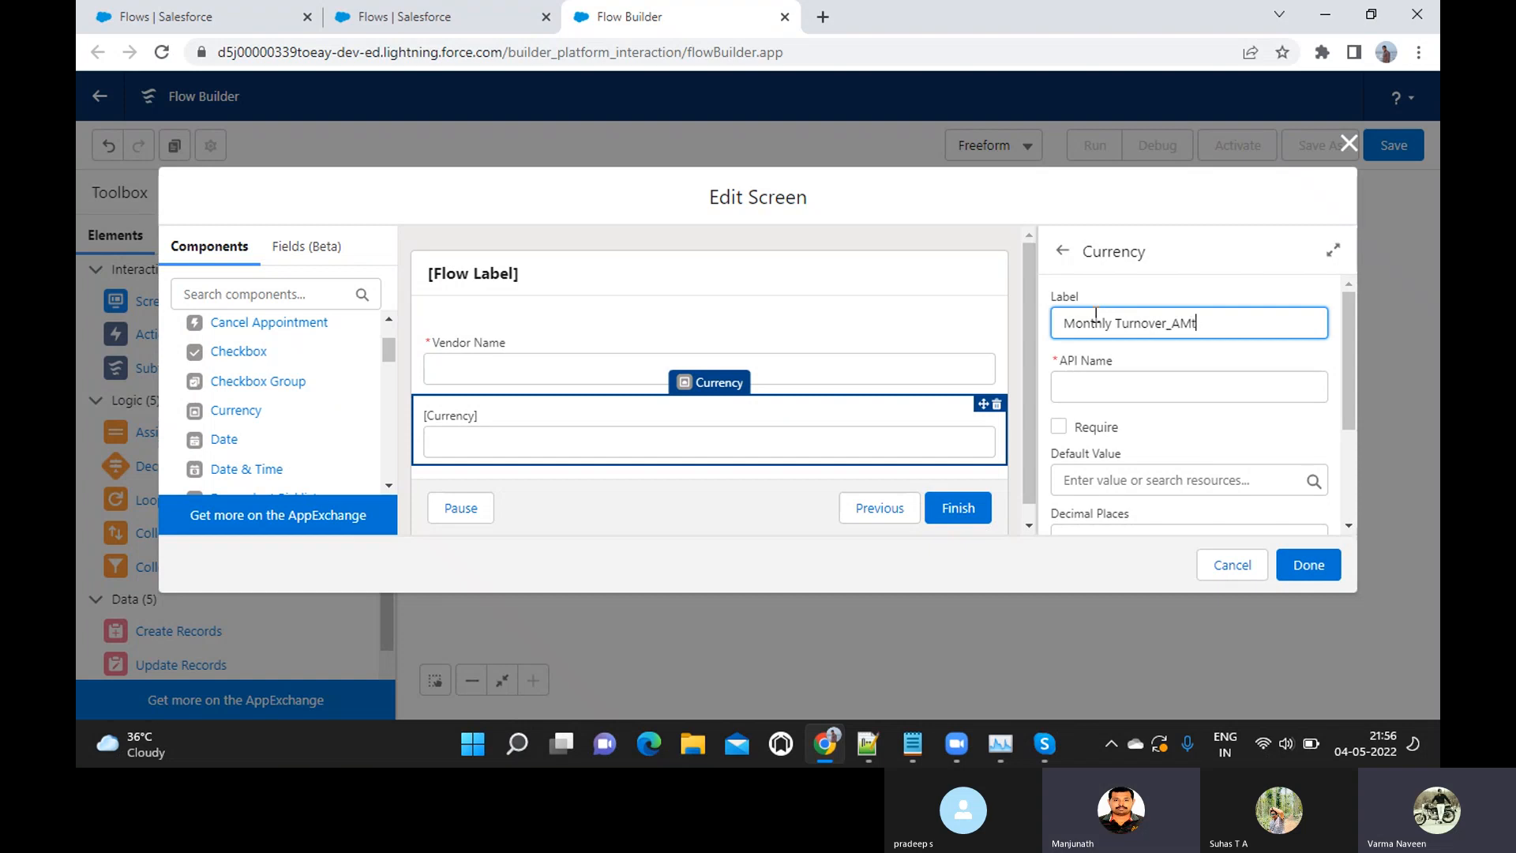
key(Tab)
scroll(1095, 316, down, 1)
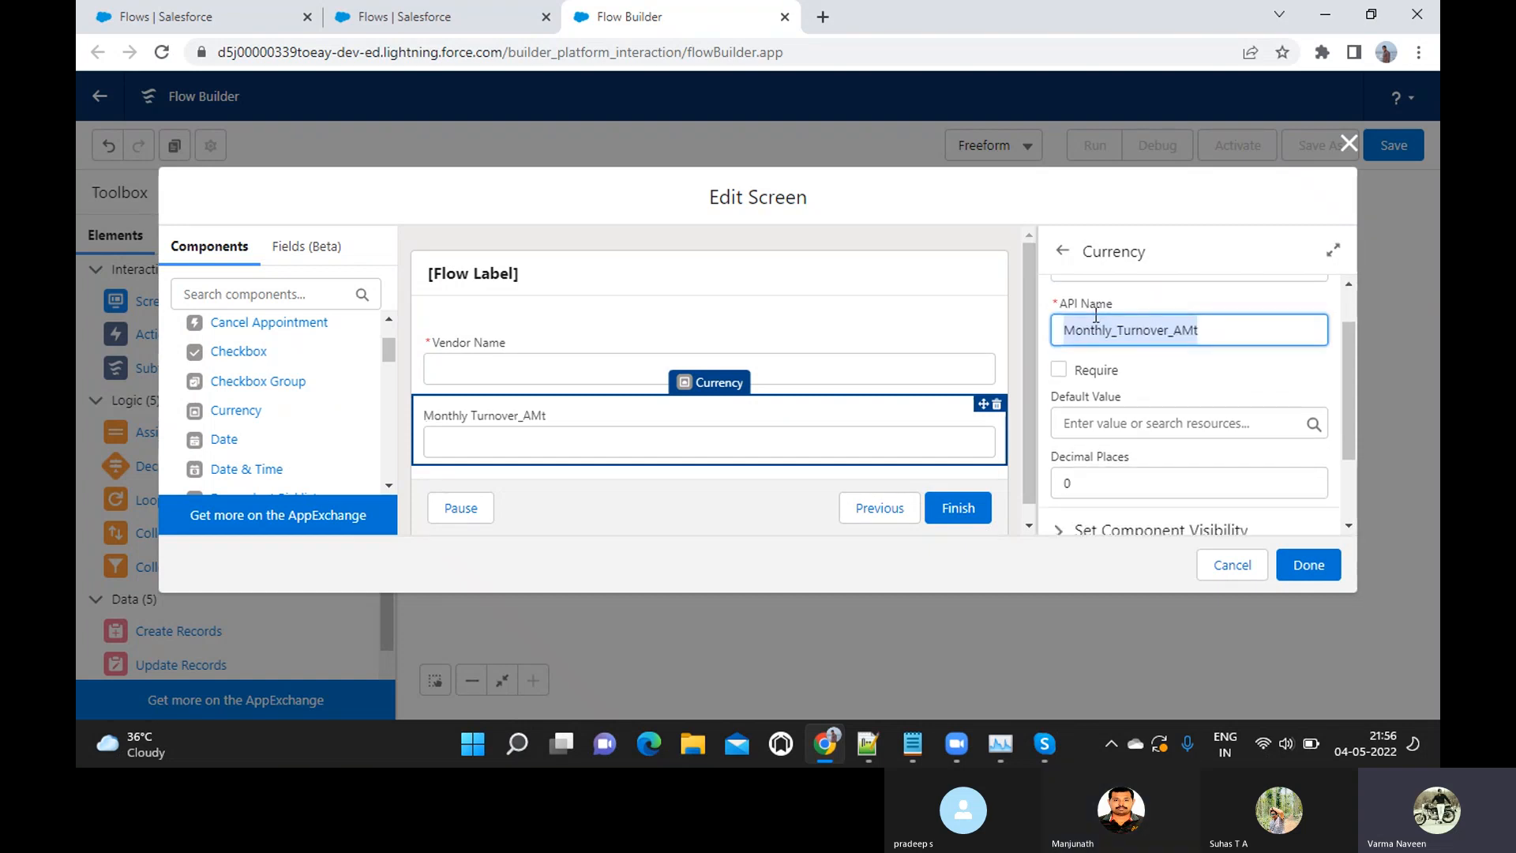
Make the Monthly Turnover_AMt field required, finish editing the screen, and nudge the Vendor Data Information element slightly upward on the canvas
click(1058, 369)
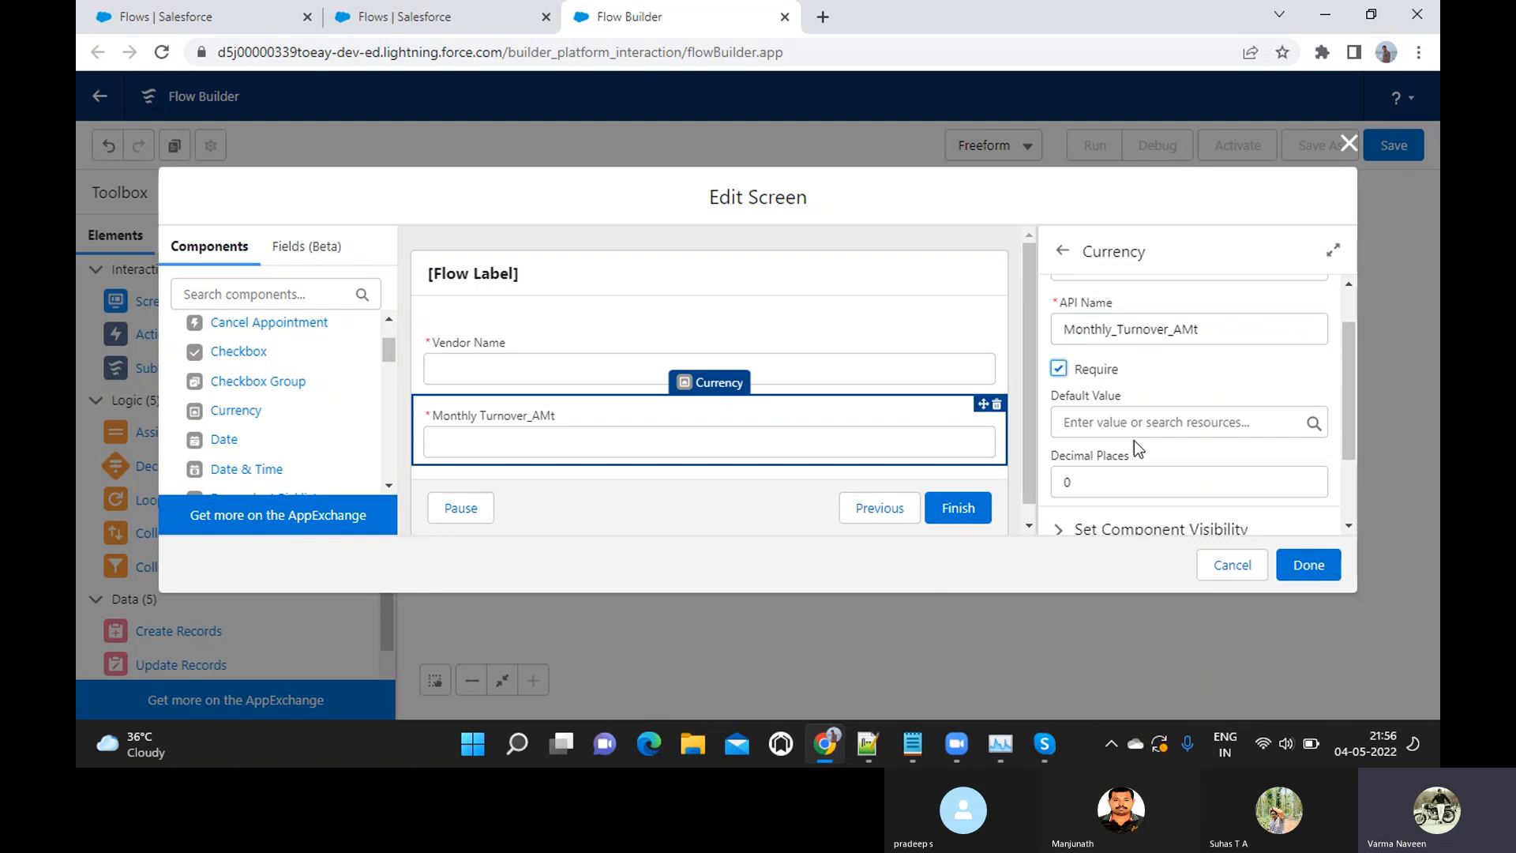
scroll(1135, 444, down, 1)
scroll(1127, 436, down, 1)
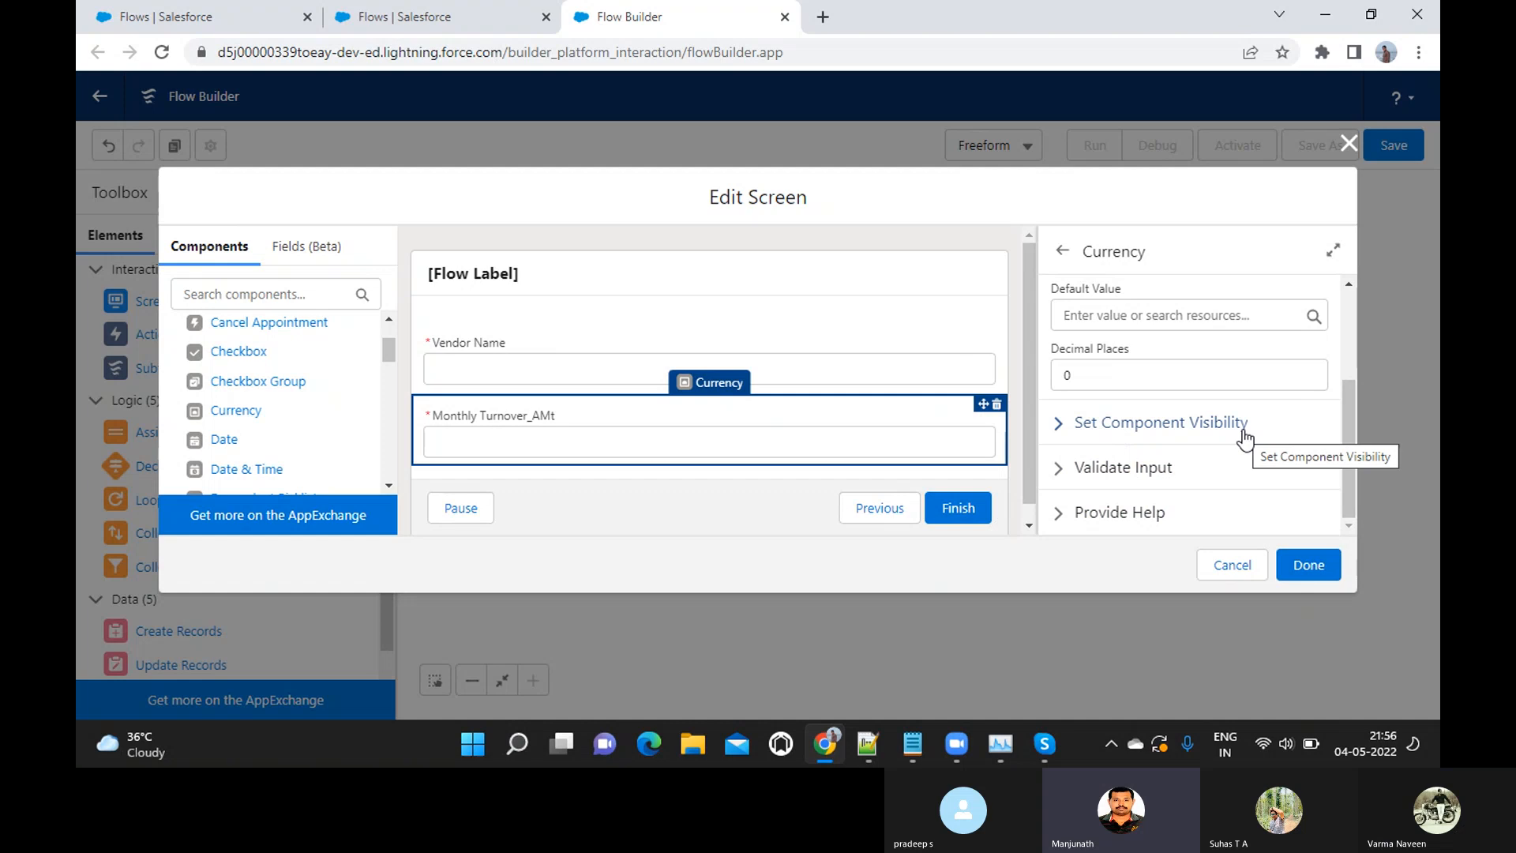
scroll(1198, 371, up, 3)
scroll(1197, 371, down, 2)
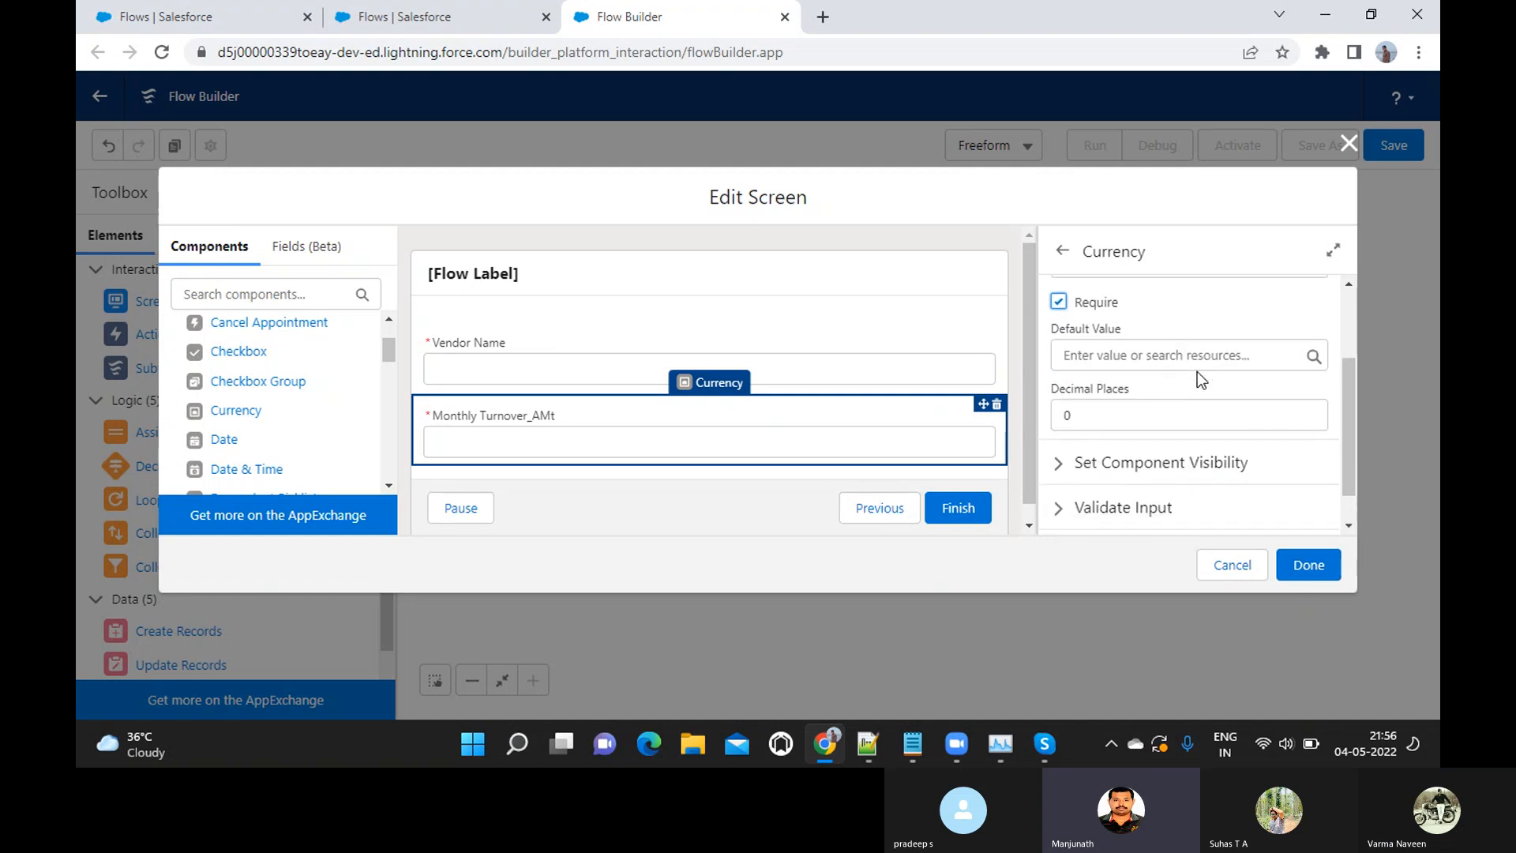
scroll(1199, 376, down, 1)
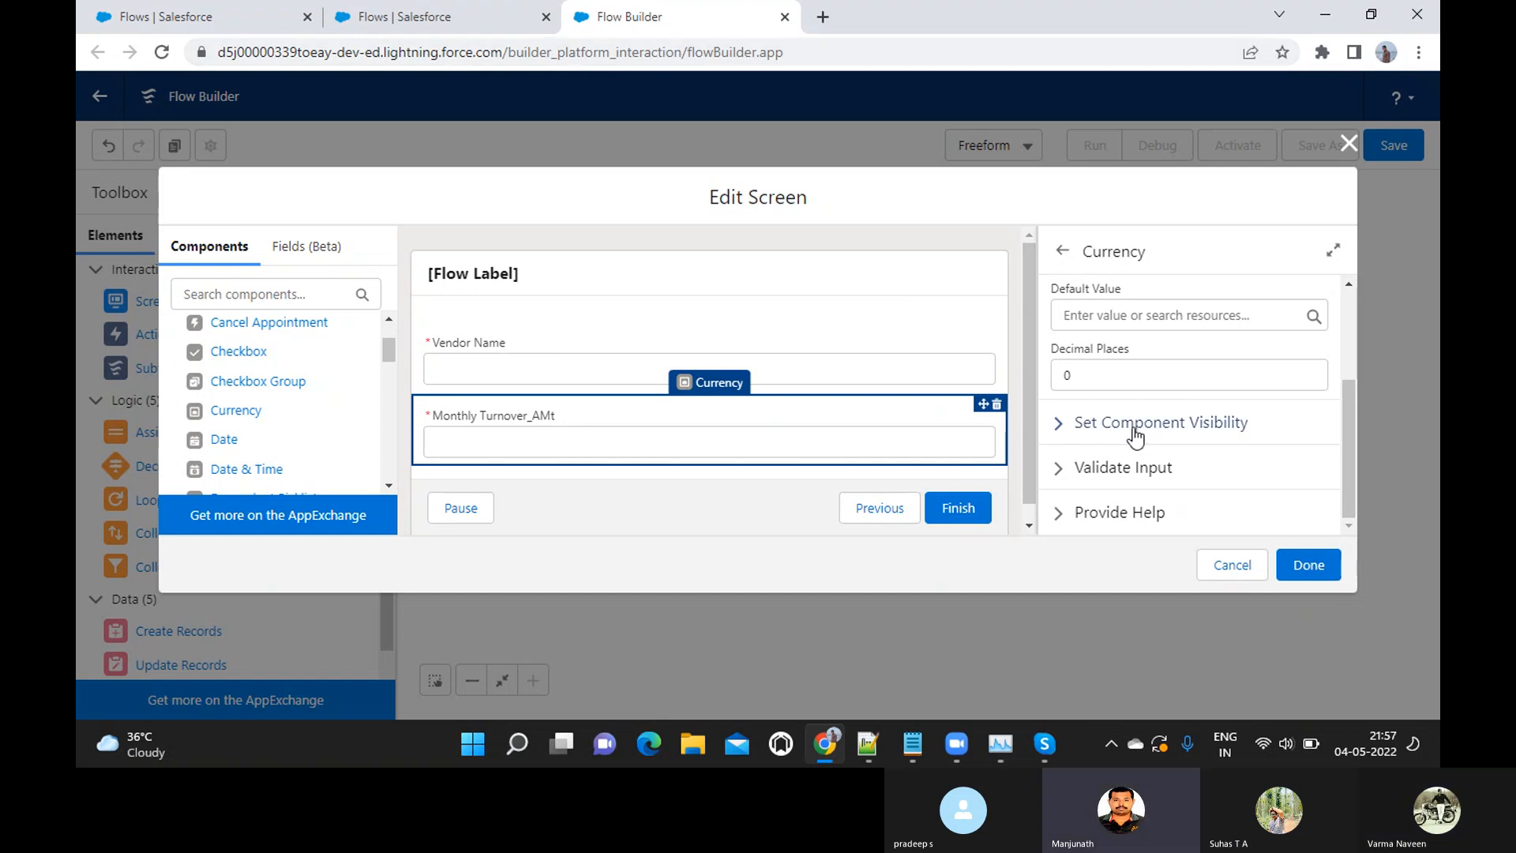
scroll(1135, 433, up, 2)
scroll(1137, 435, down, 1)
scroll(1134, 428, down, 2)
scroll(1135, 429, up, 3)
scroll(1134, 428, down, 3)
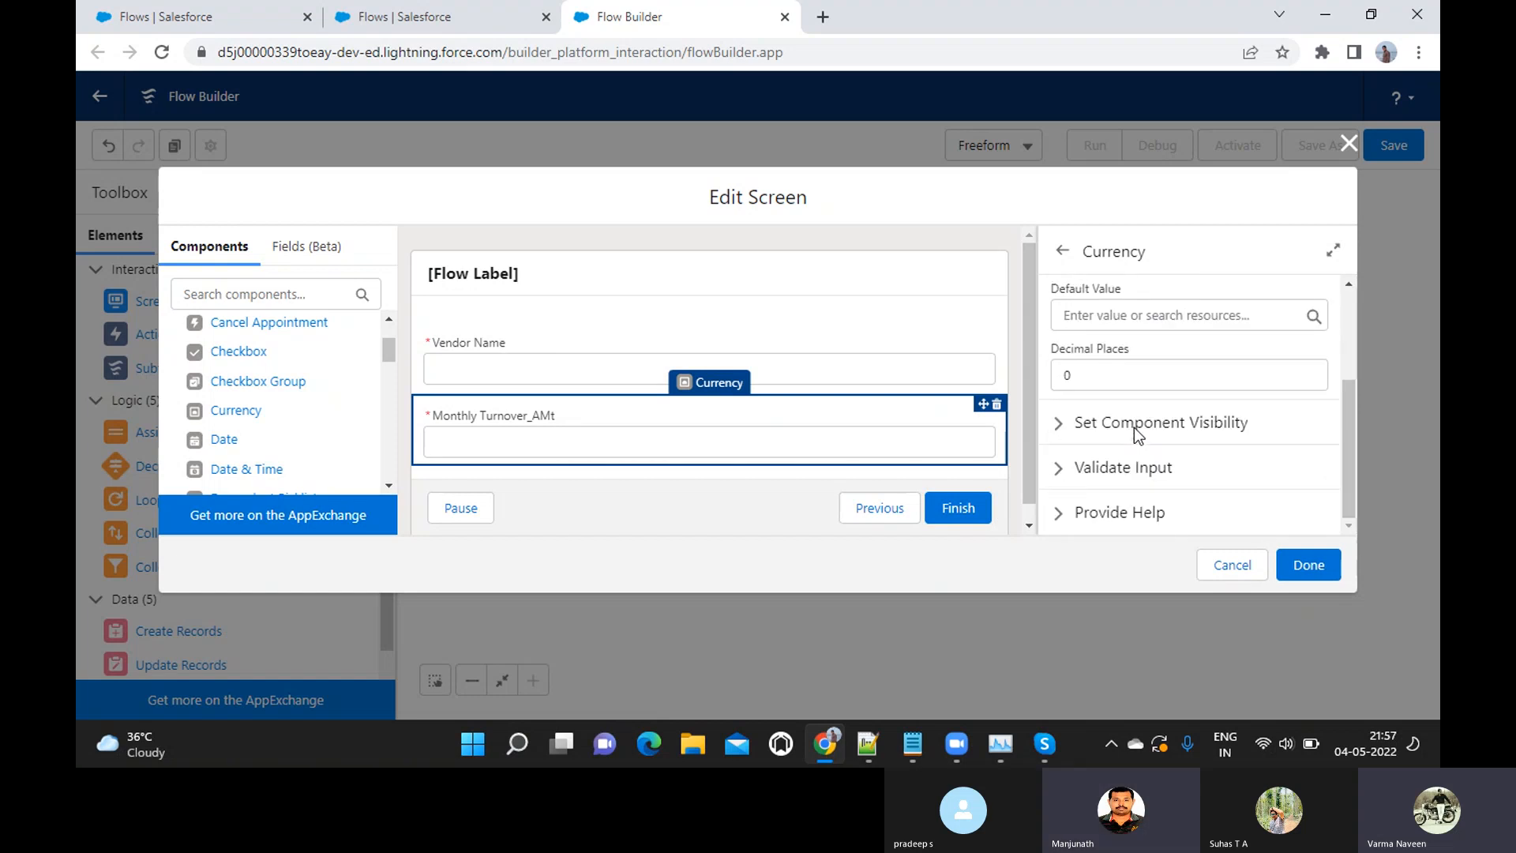
click(1301, 569)
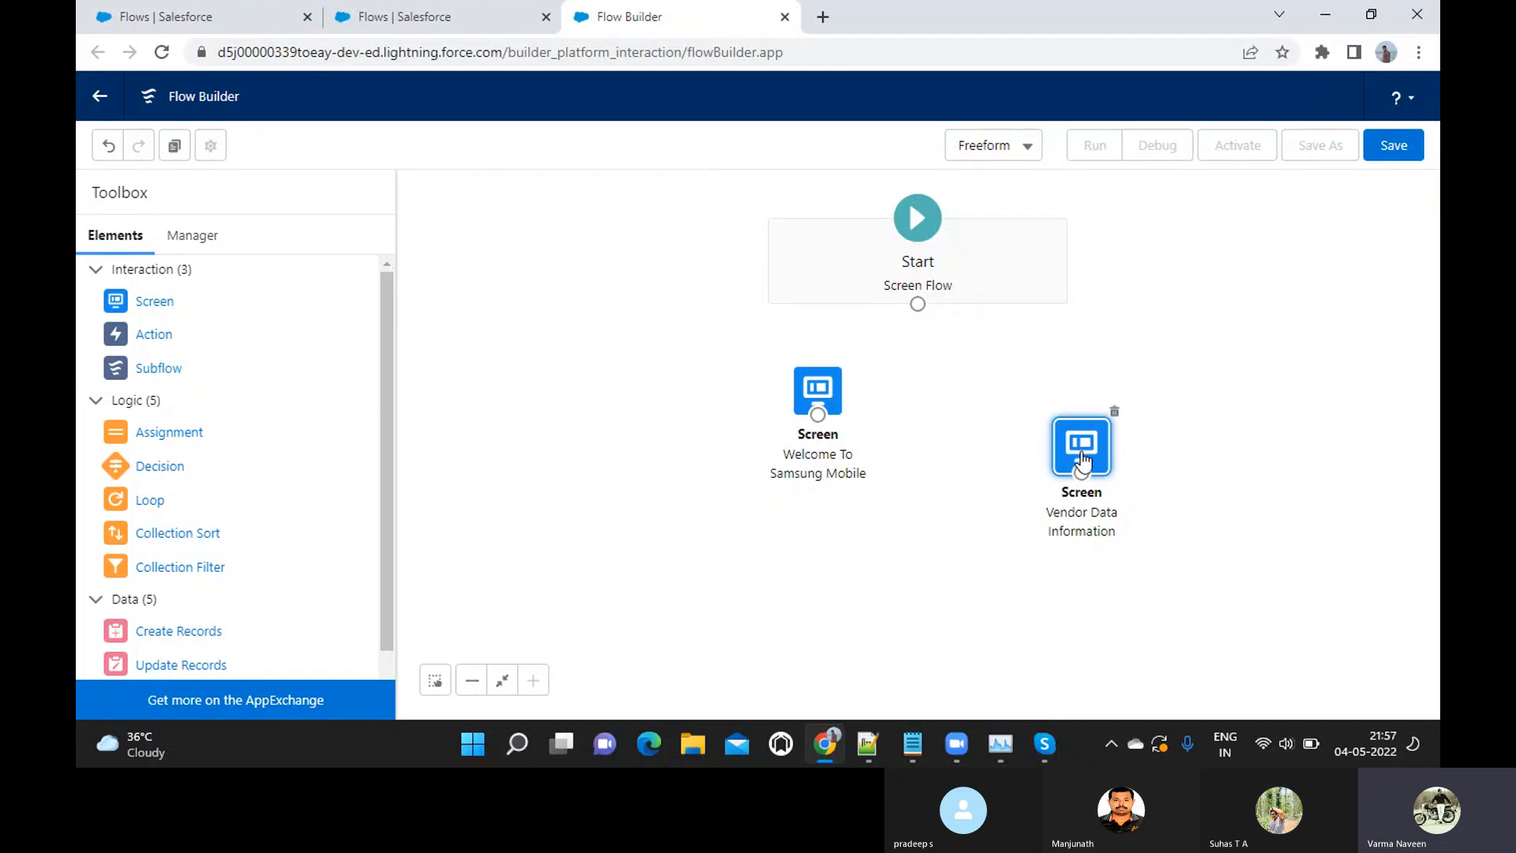
drag(1082, 461, 1092, 425)
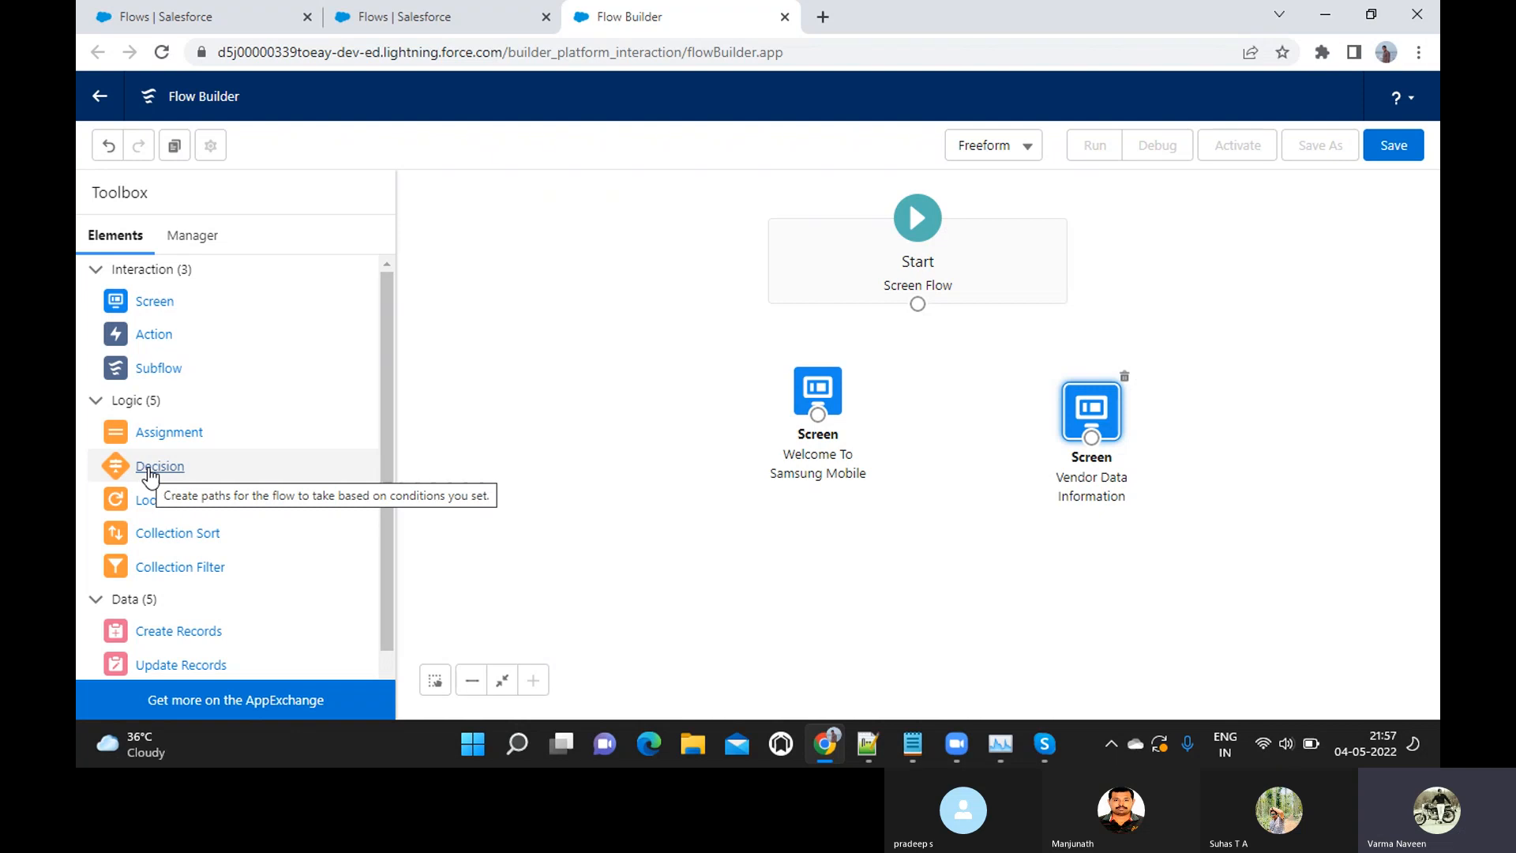
drag(151, 475, 686, 541)
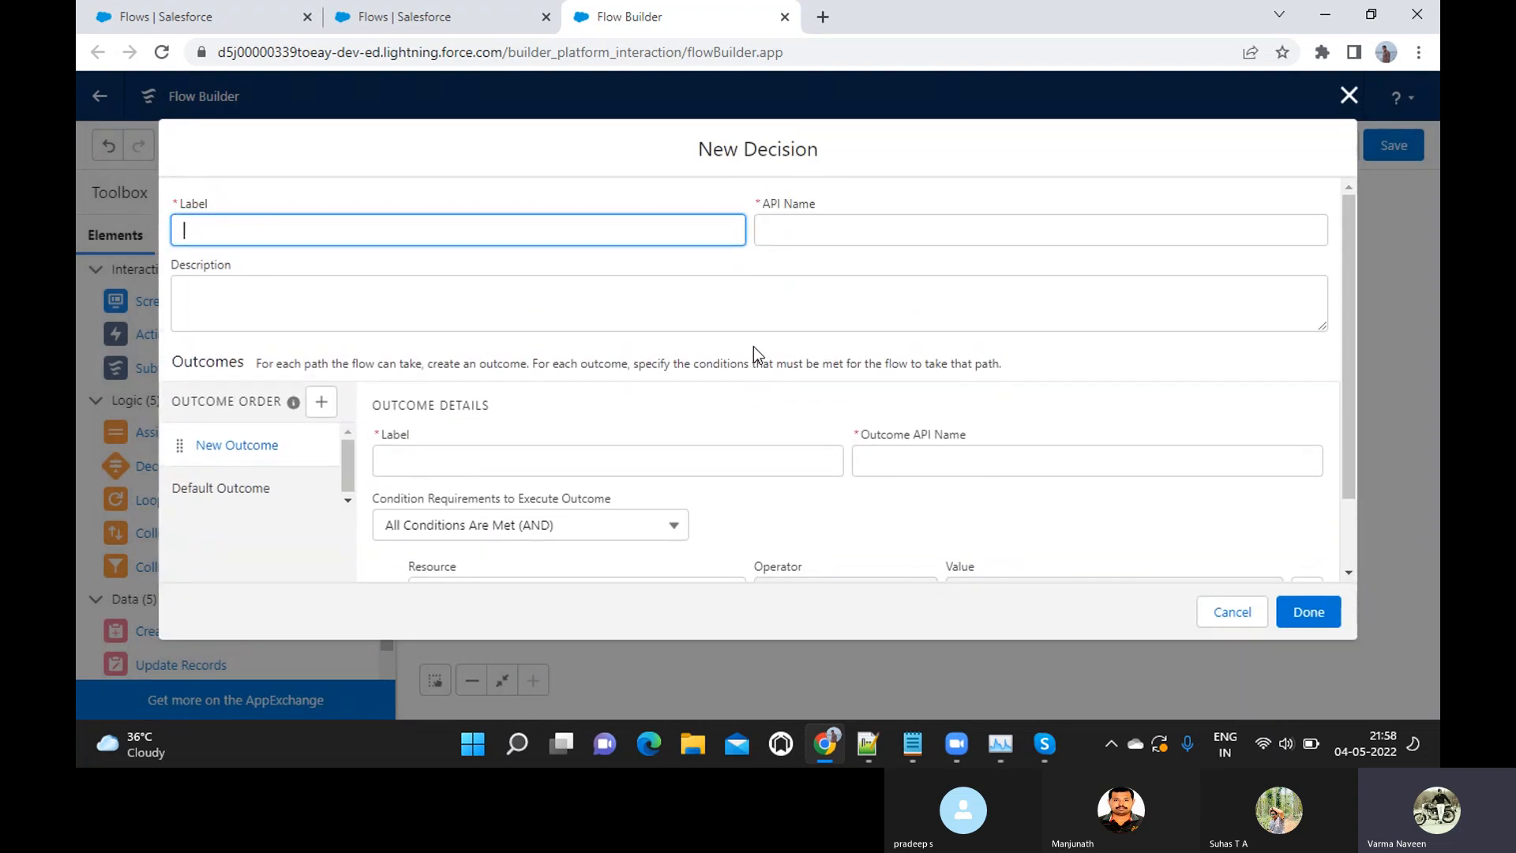
scroll(753, 347, down, 2)
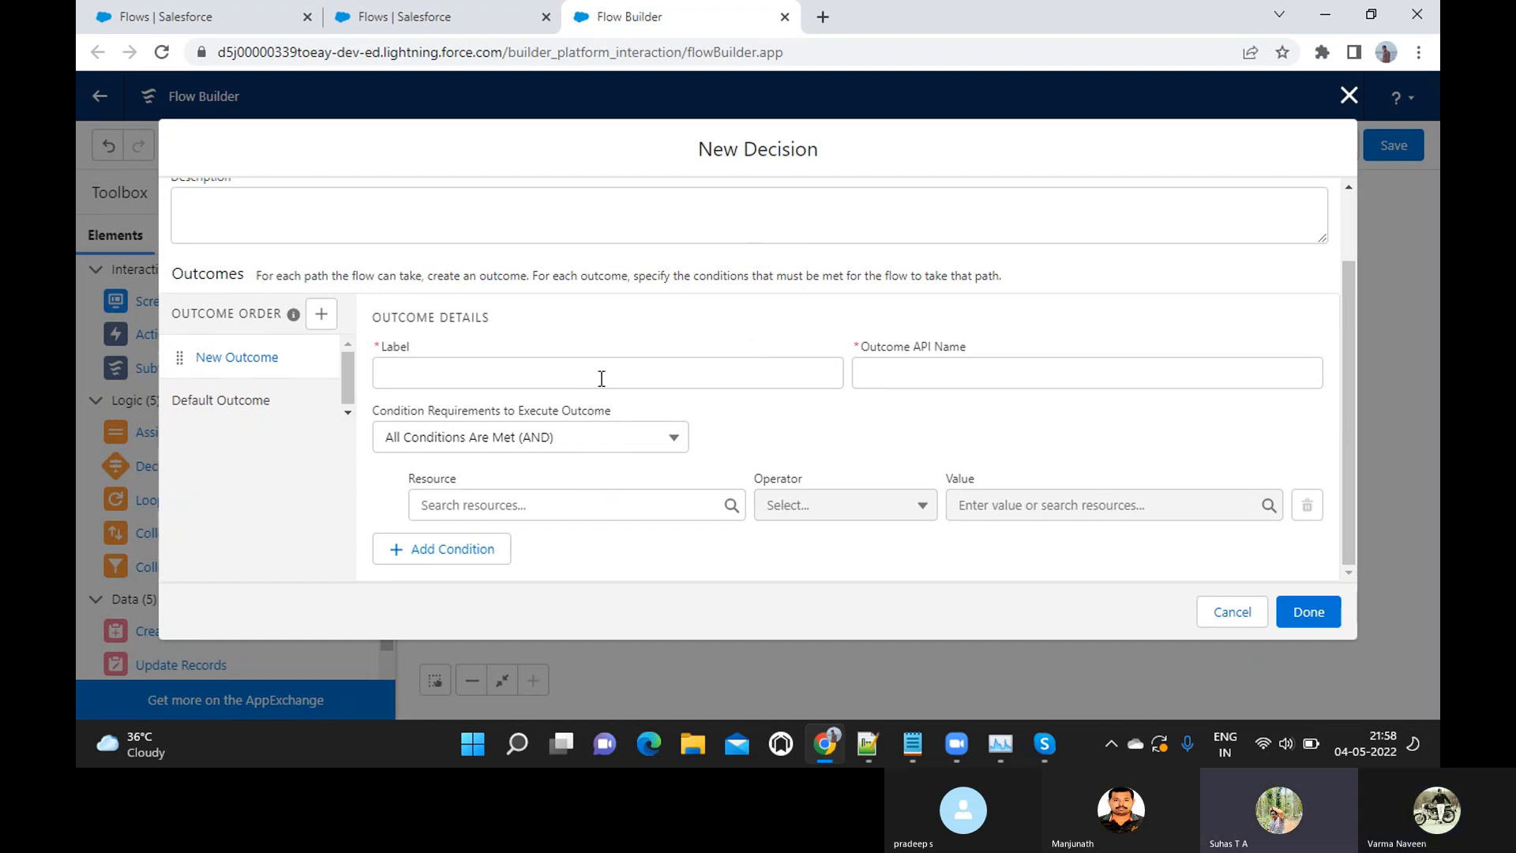
scroll(601, 378, up, 2)
scroll(600, 378, down, 1)
scroll(599, 385, up, 1)
scroll(600, 379, down, 1)
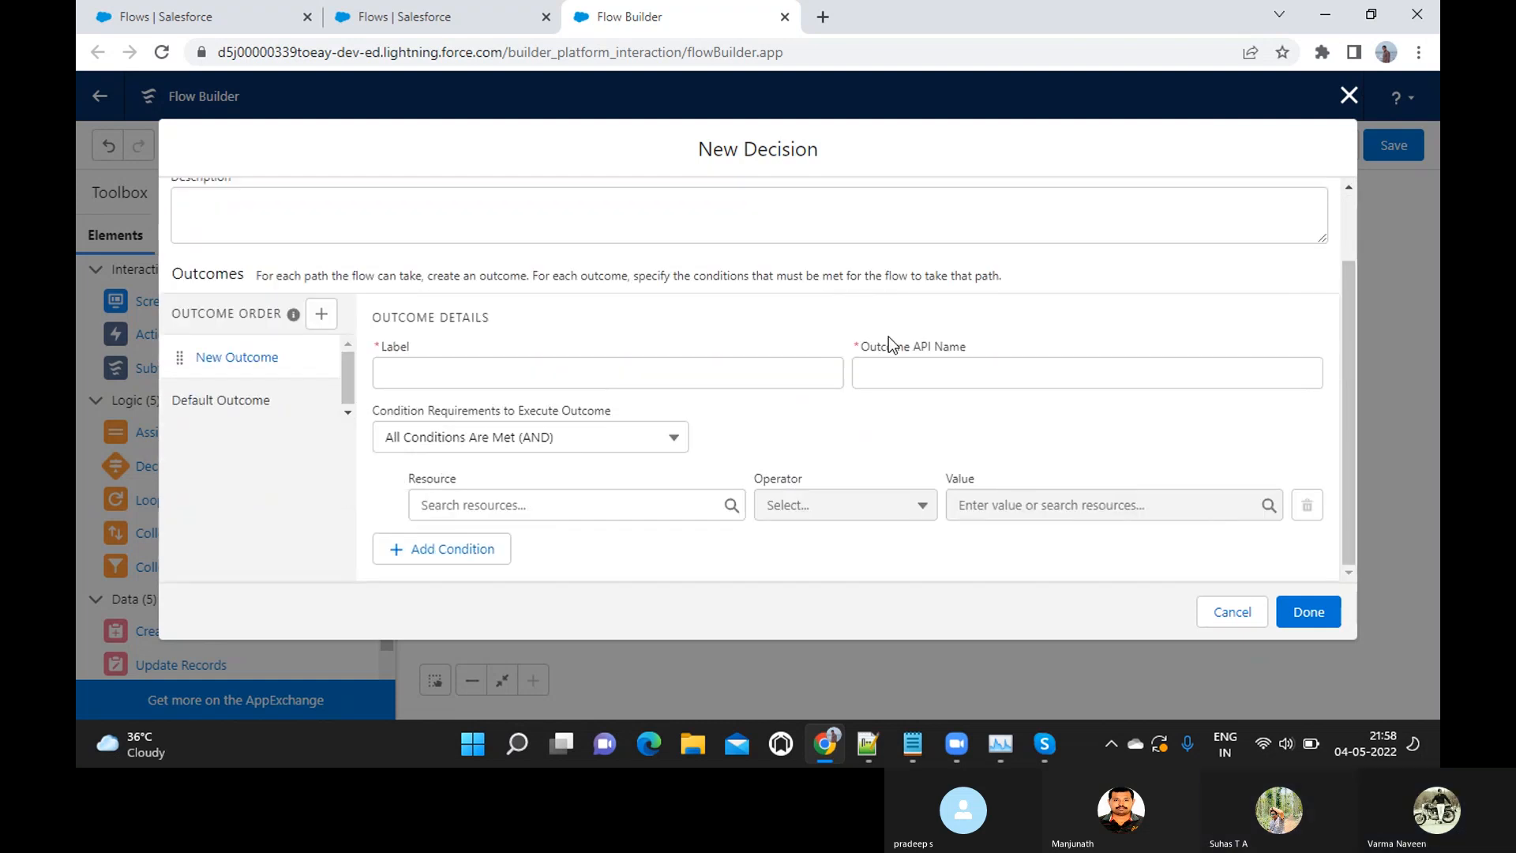
click(1349, 96)
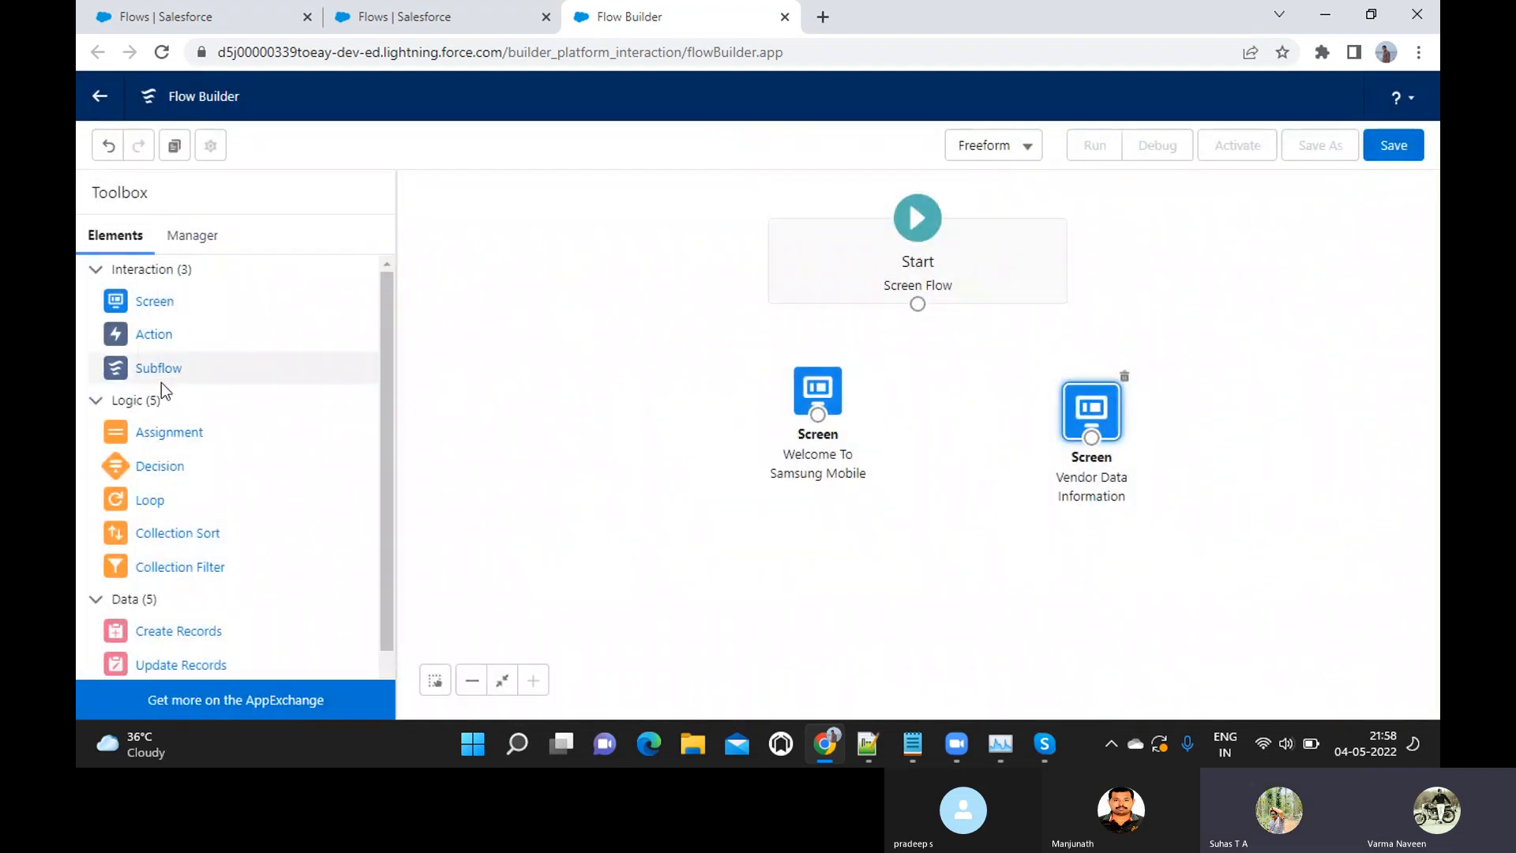
scroll(161, 383, down, 2)
scroll(161, 382, up, 2)
scroll(161, 382, down, 2)
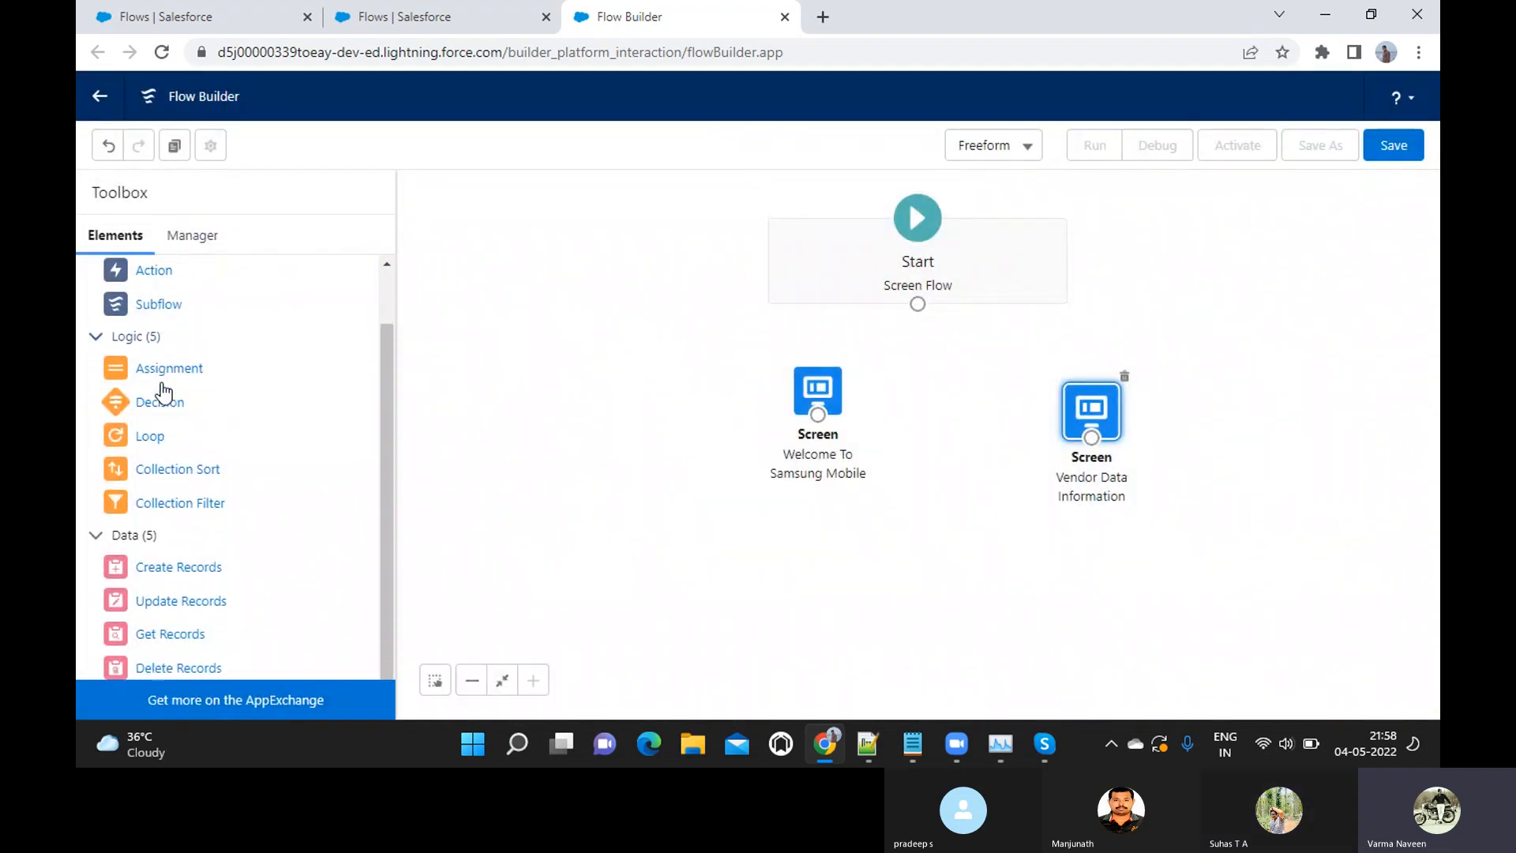
scroll(163, 391, up, 2)
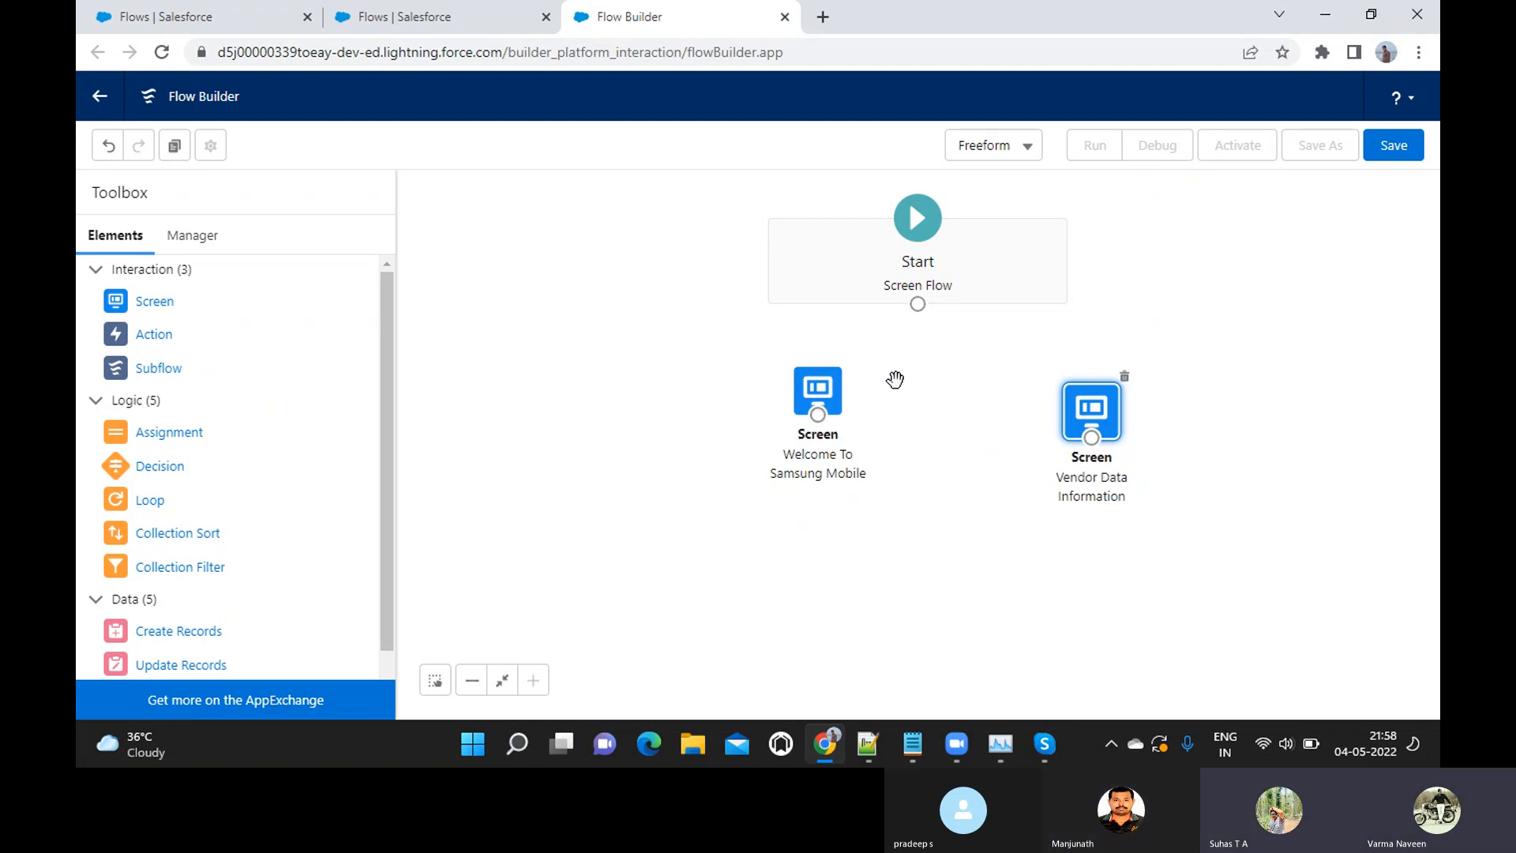
Rearrange the flow elements, connecting Start to the Welcome To Samsung Mobile screen and that screen to the Vendor Data Information screen placed below it
drag(895, 261, 566, 254)
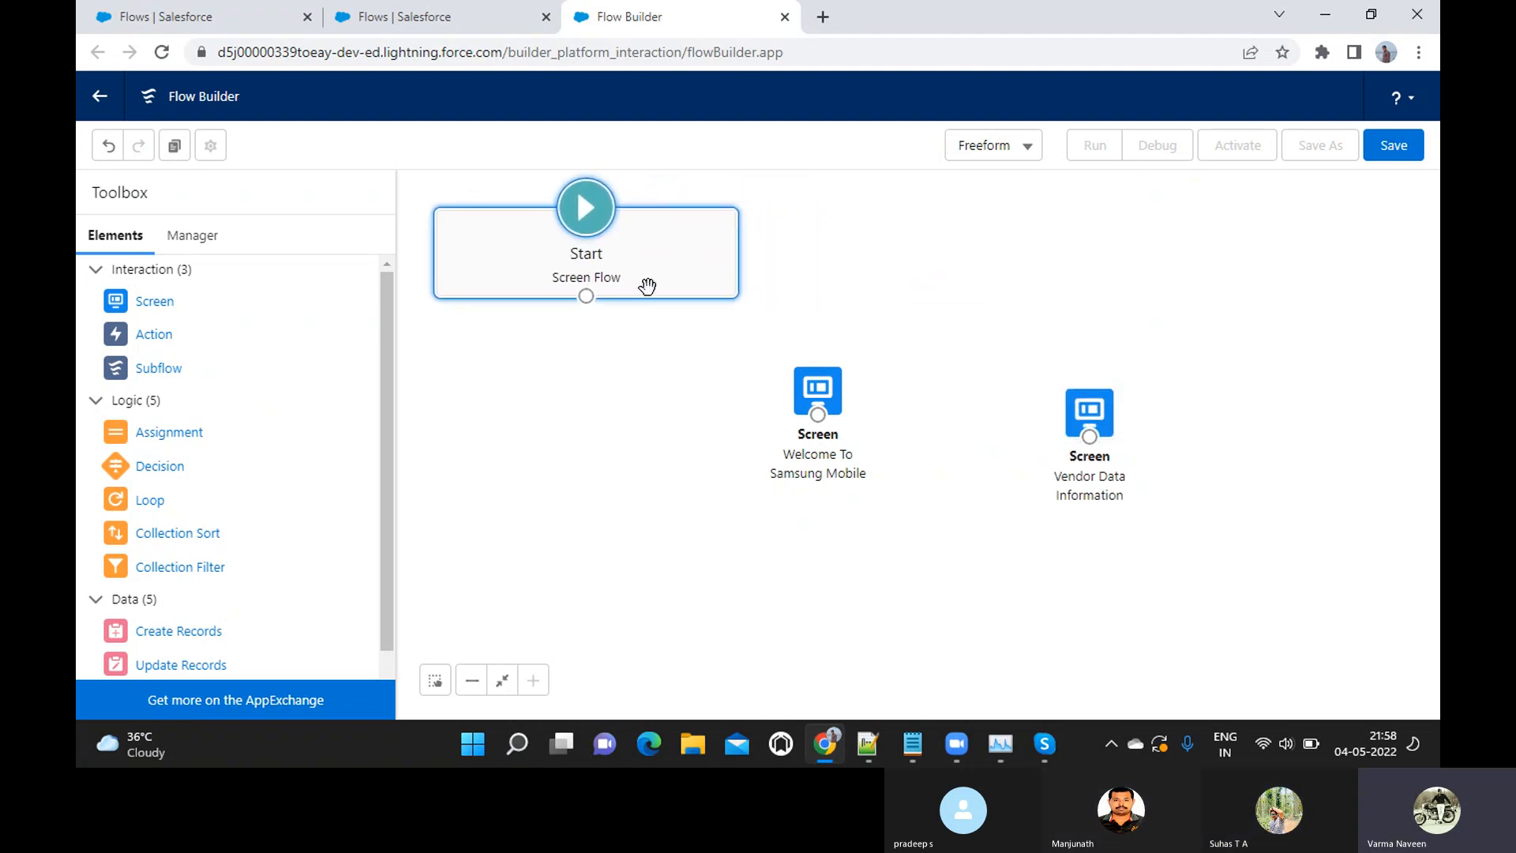
drag(818, 417, 868, 294)
drag(818, 390, 907, 233)
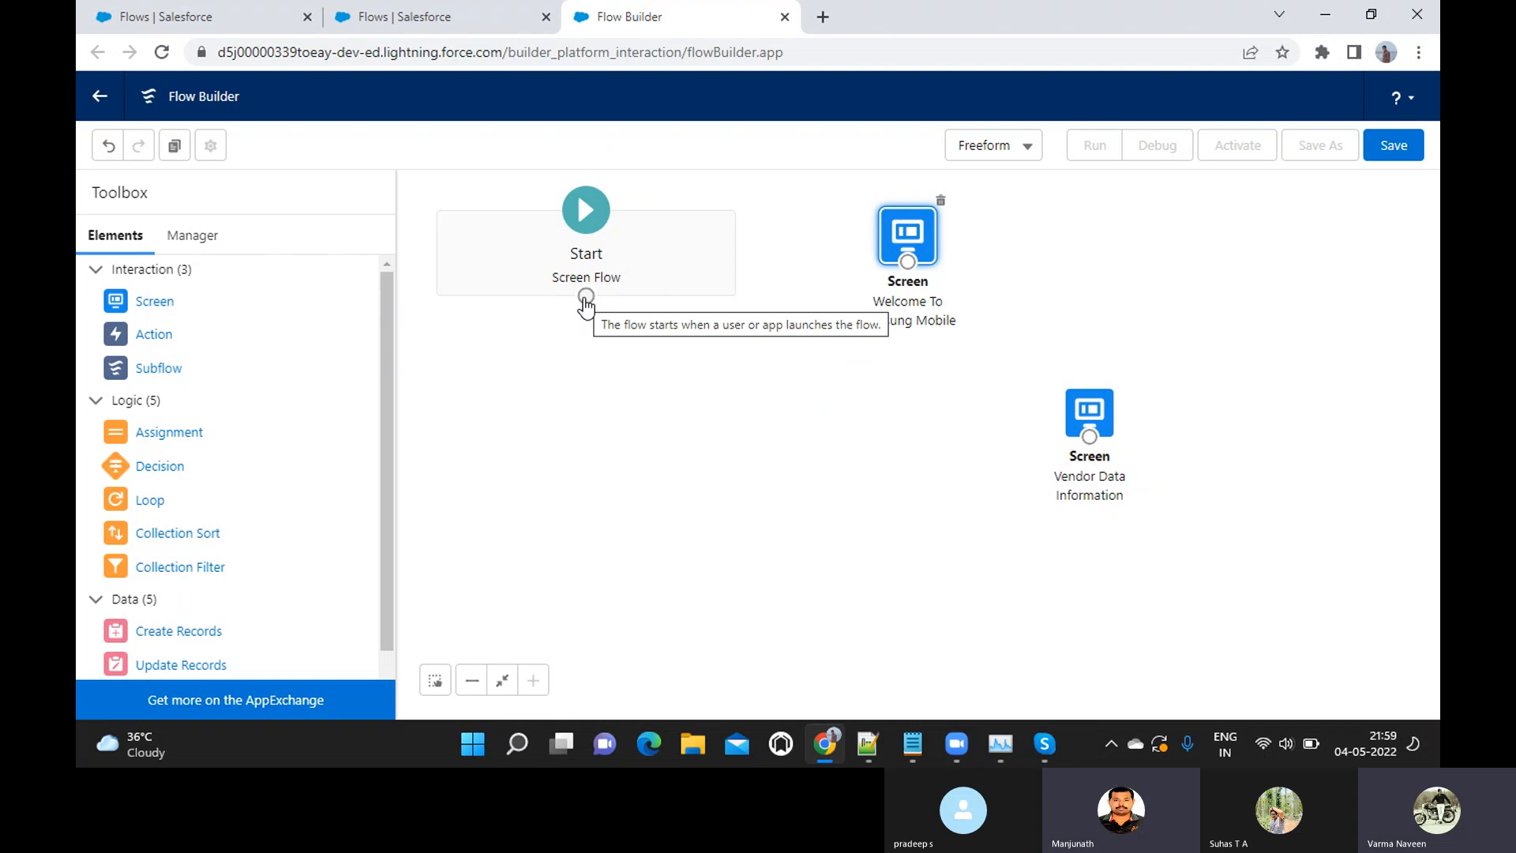
drag(586, 298, 897, 268)
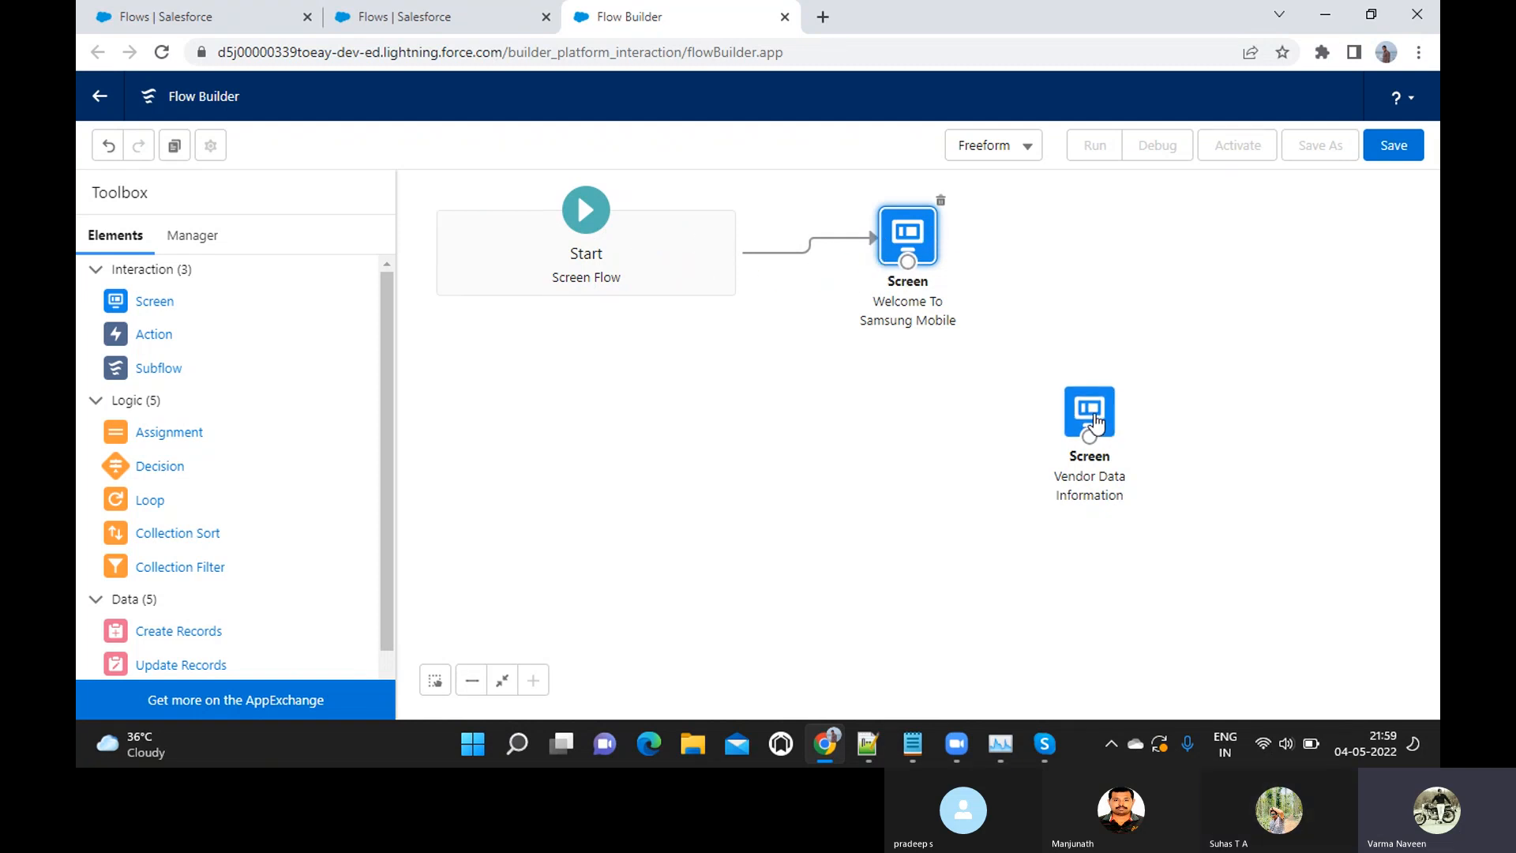
drag(1096, 421, 913, 411)
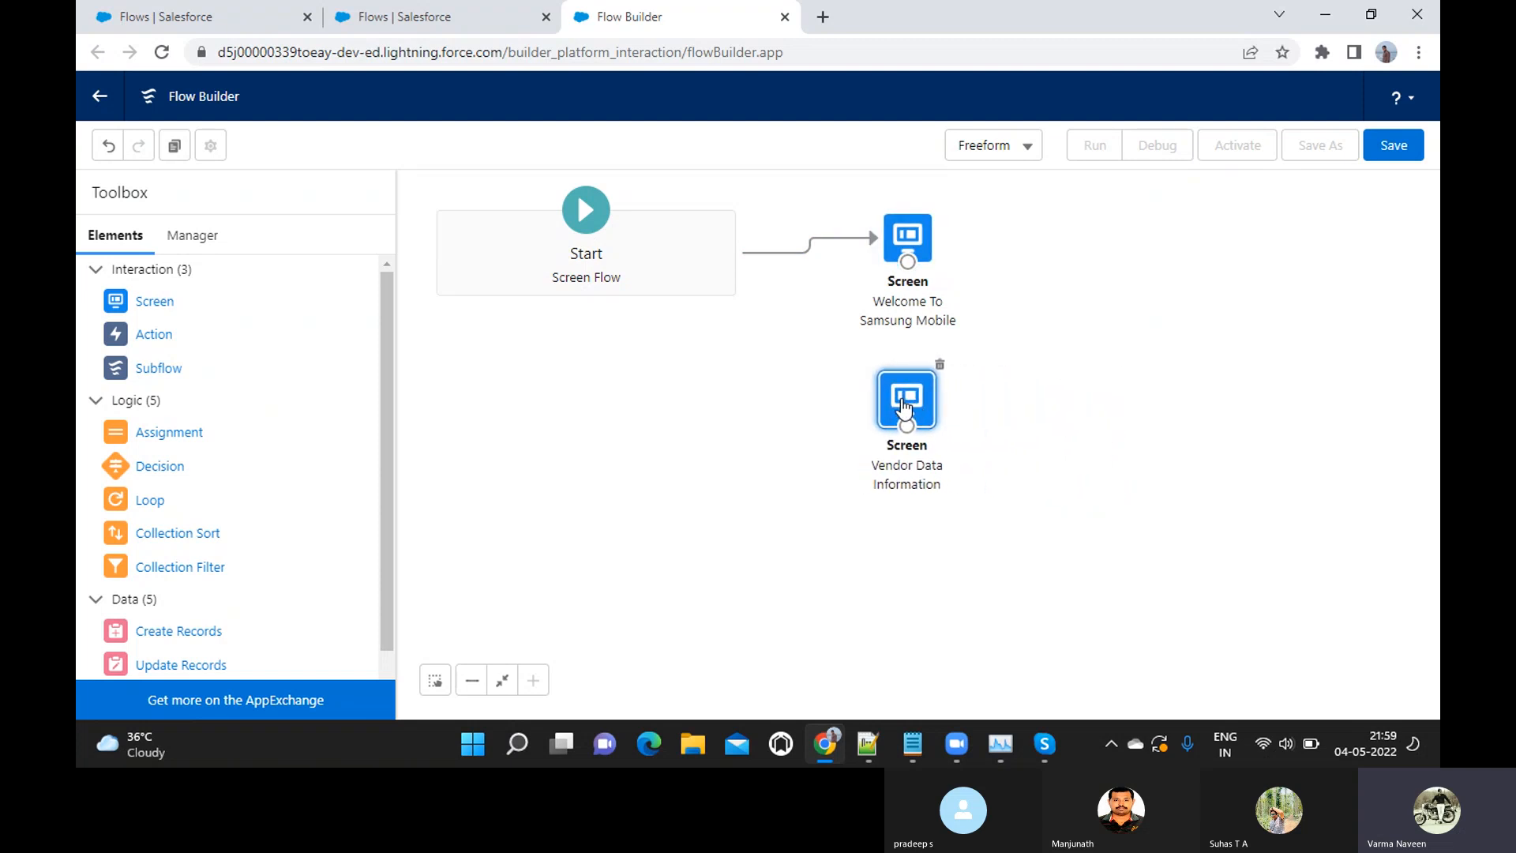
drag(909, 271, 907, 427)
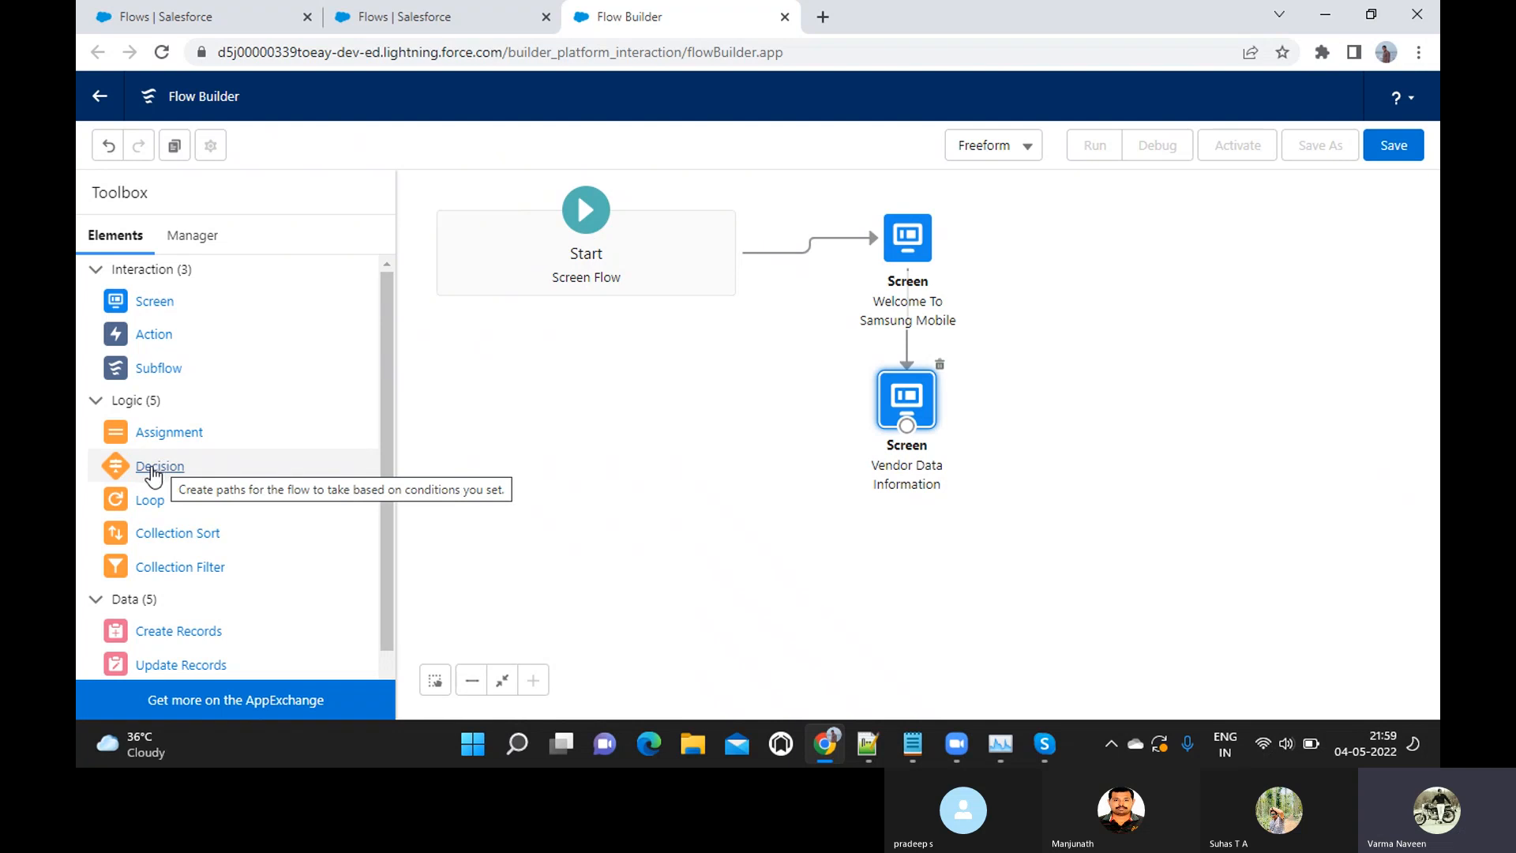
Add a Decision element to the flow, label it "50k Check", and accept the generated API name
drag(154, 474, 729, 541)
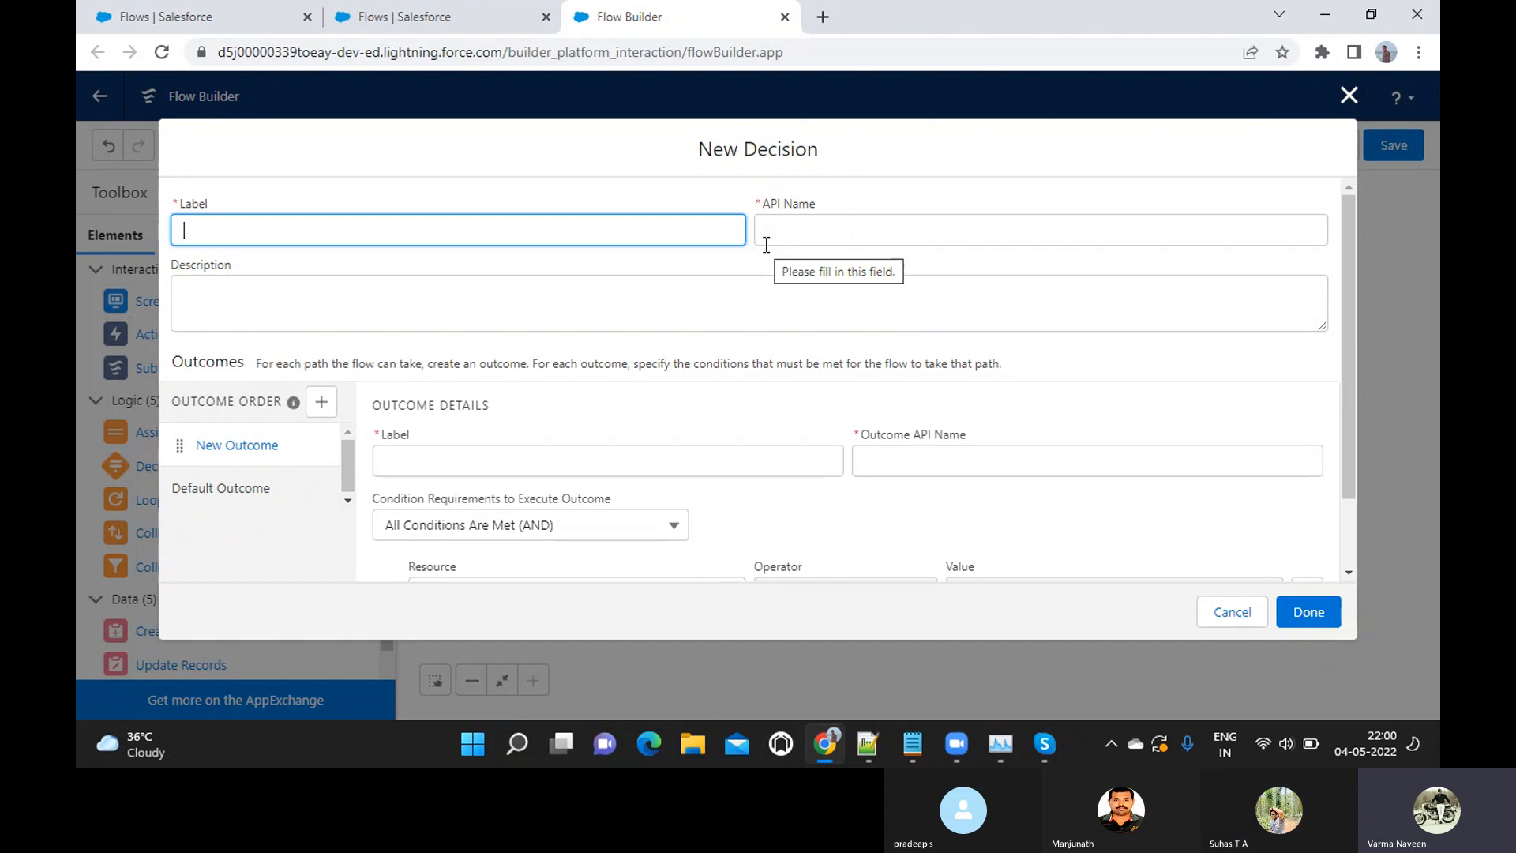
click(1220, 697)
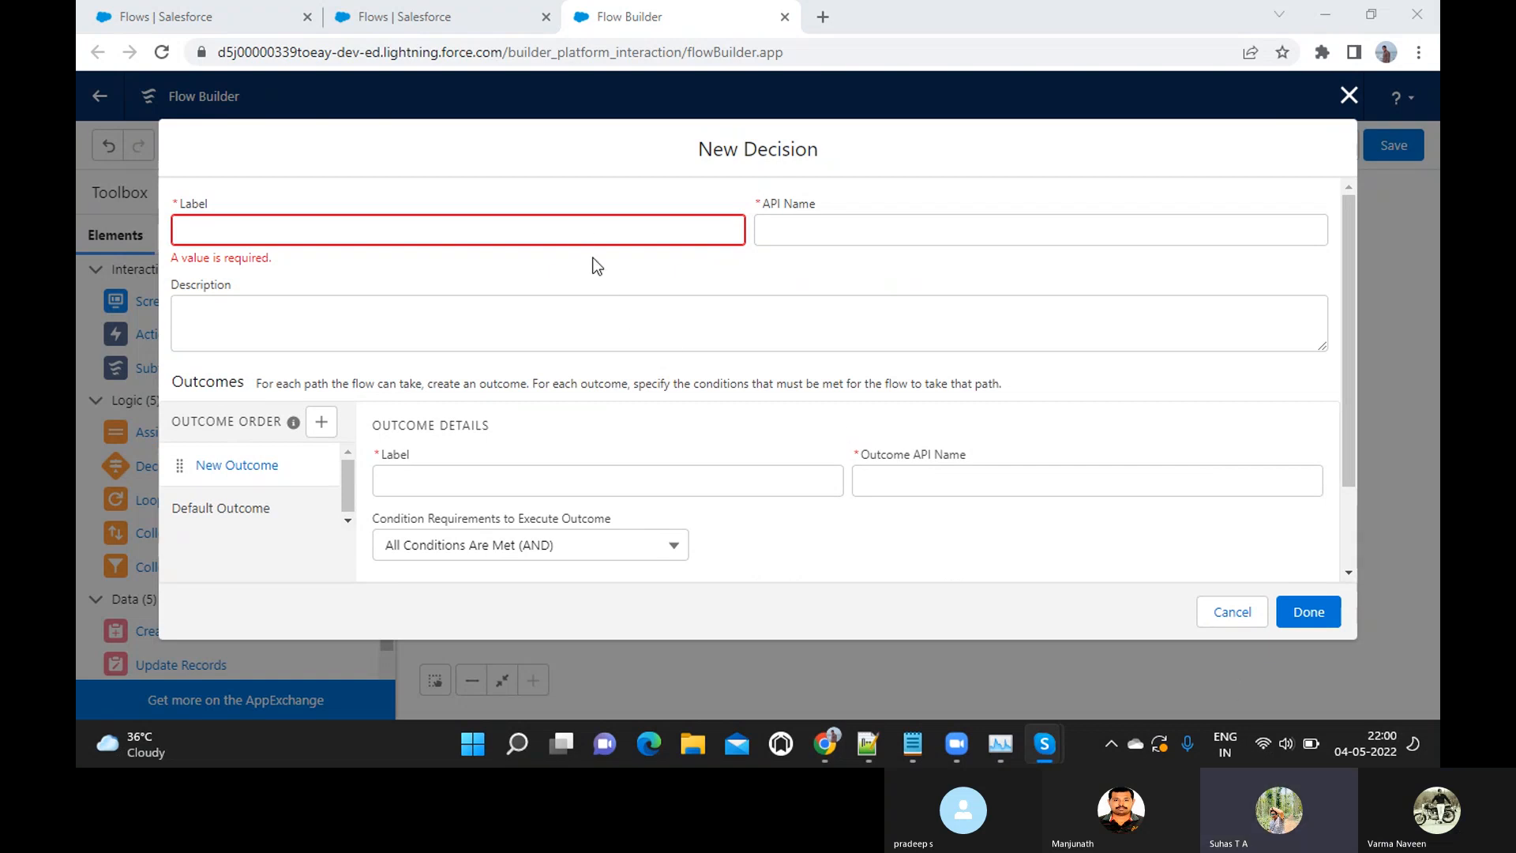
click(588, 235)
text(50)
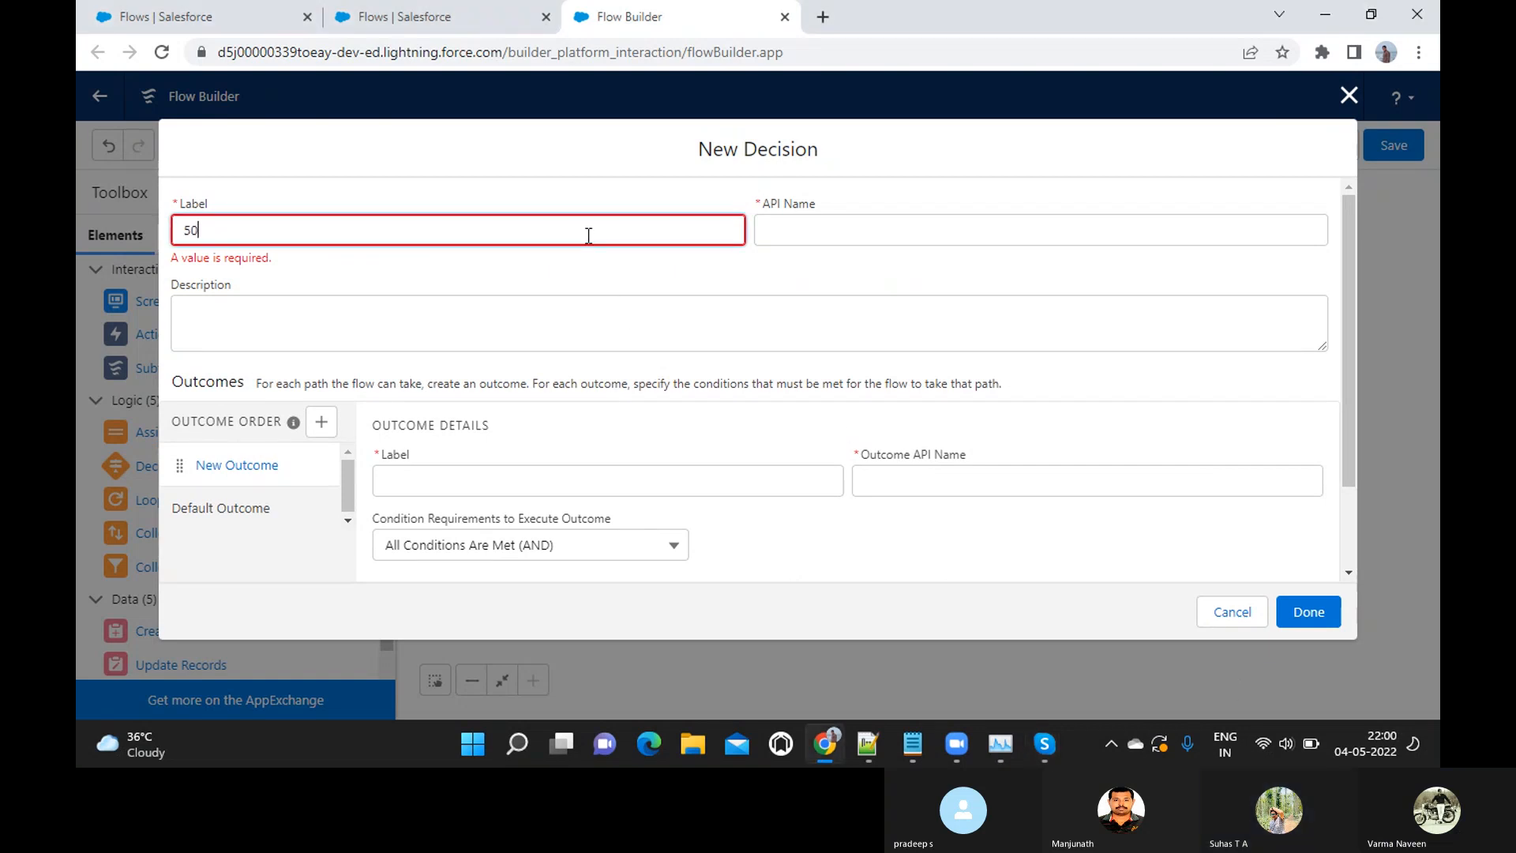
key(BackSpace)
key(BackSpace)
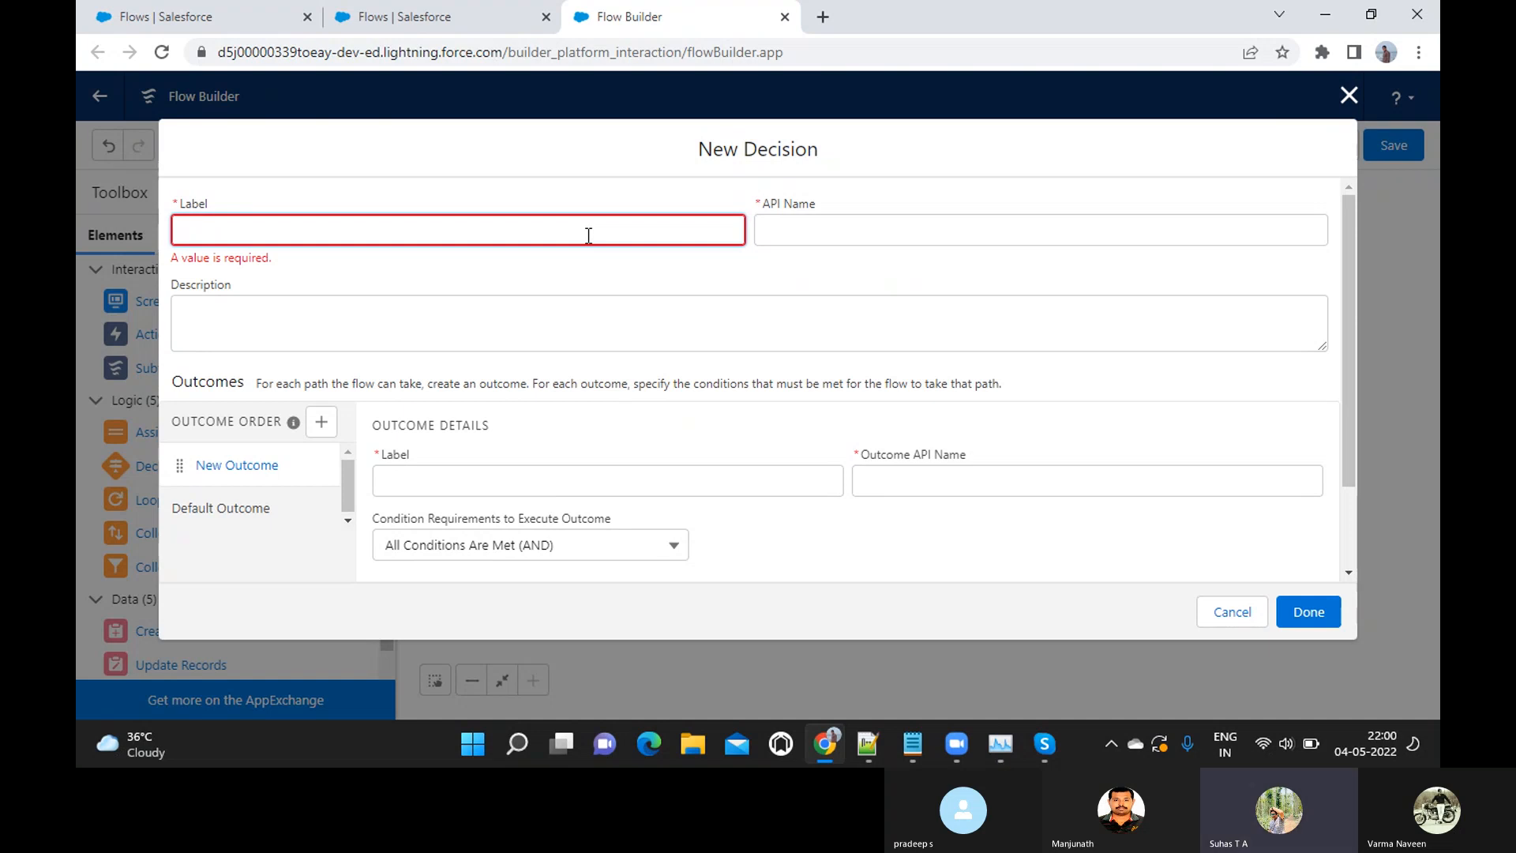
text(50k Chef)
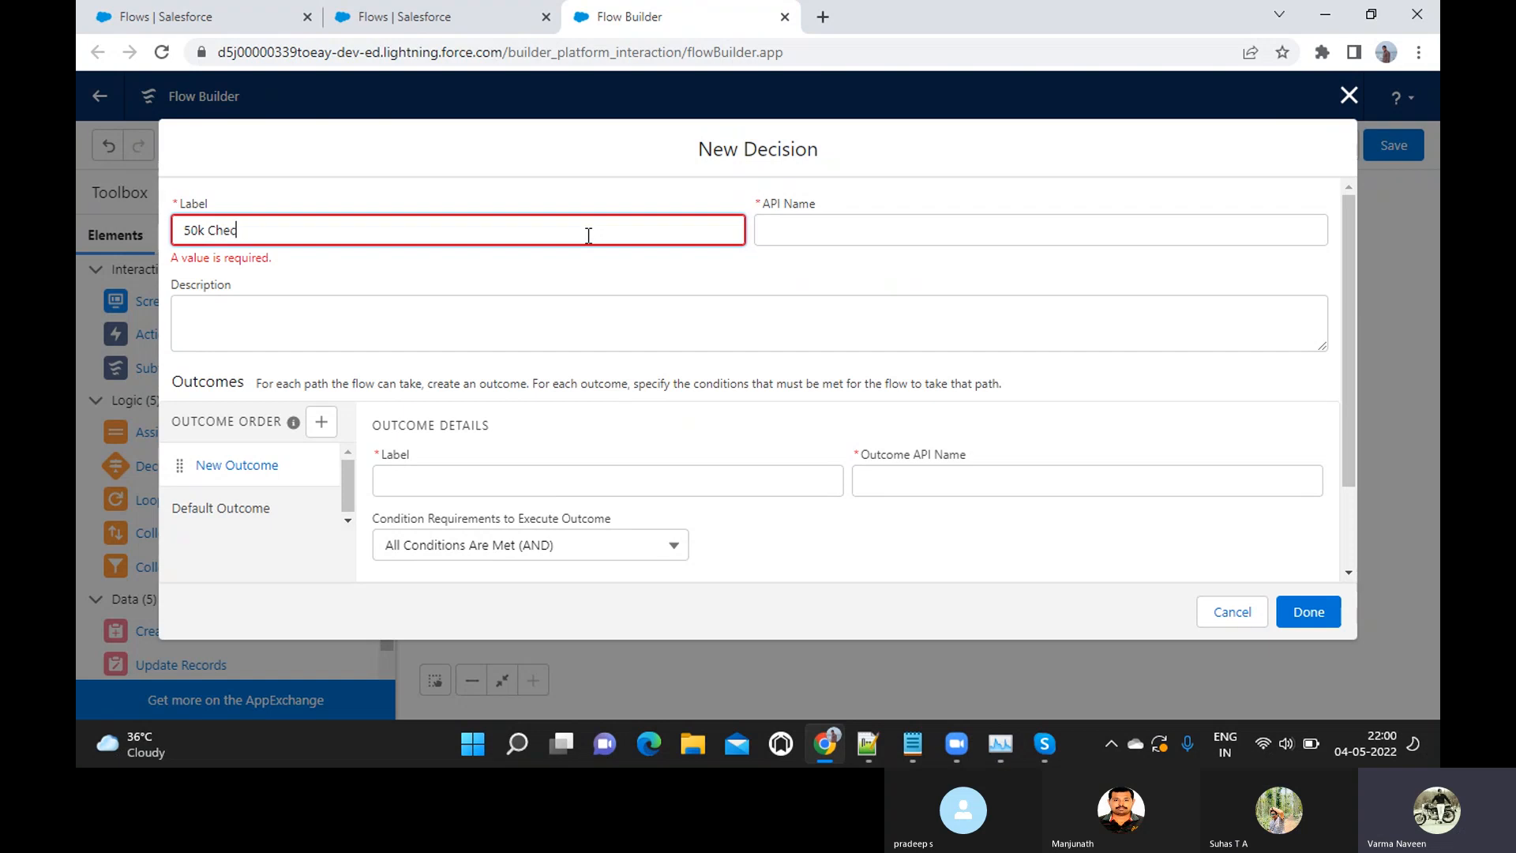
text(k)
key(Tab)
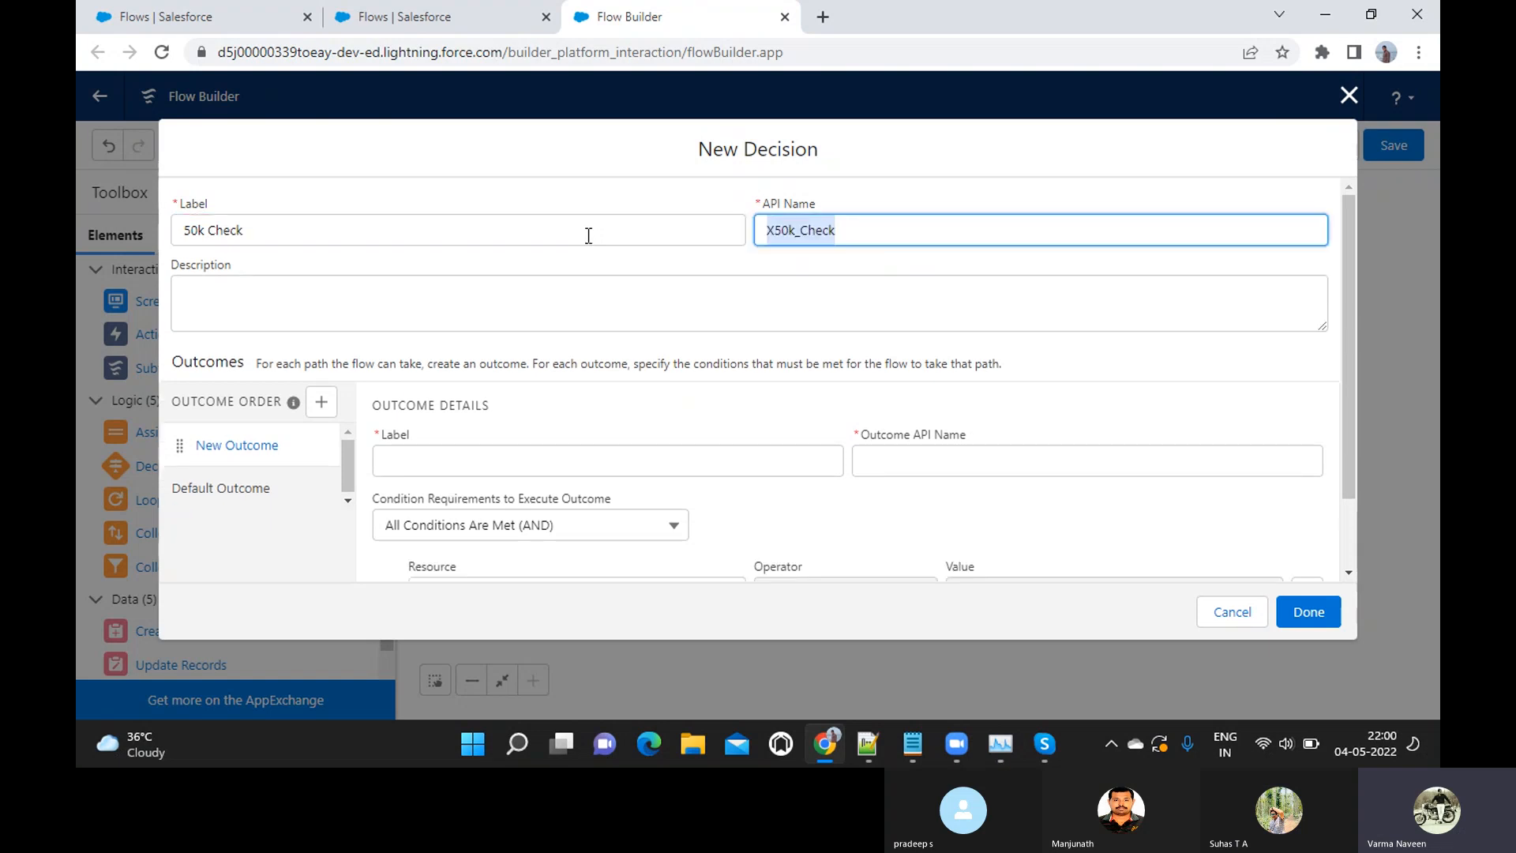
click(192, 235)
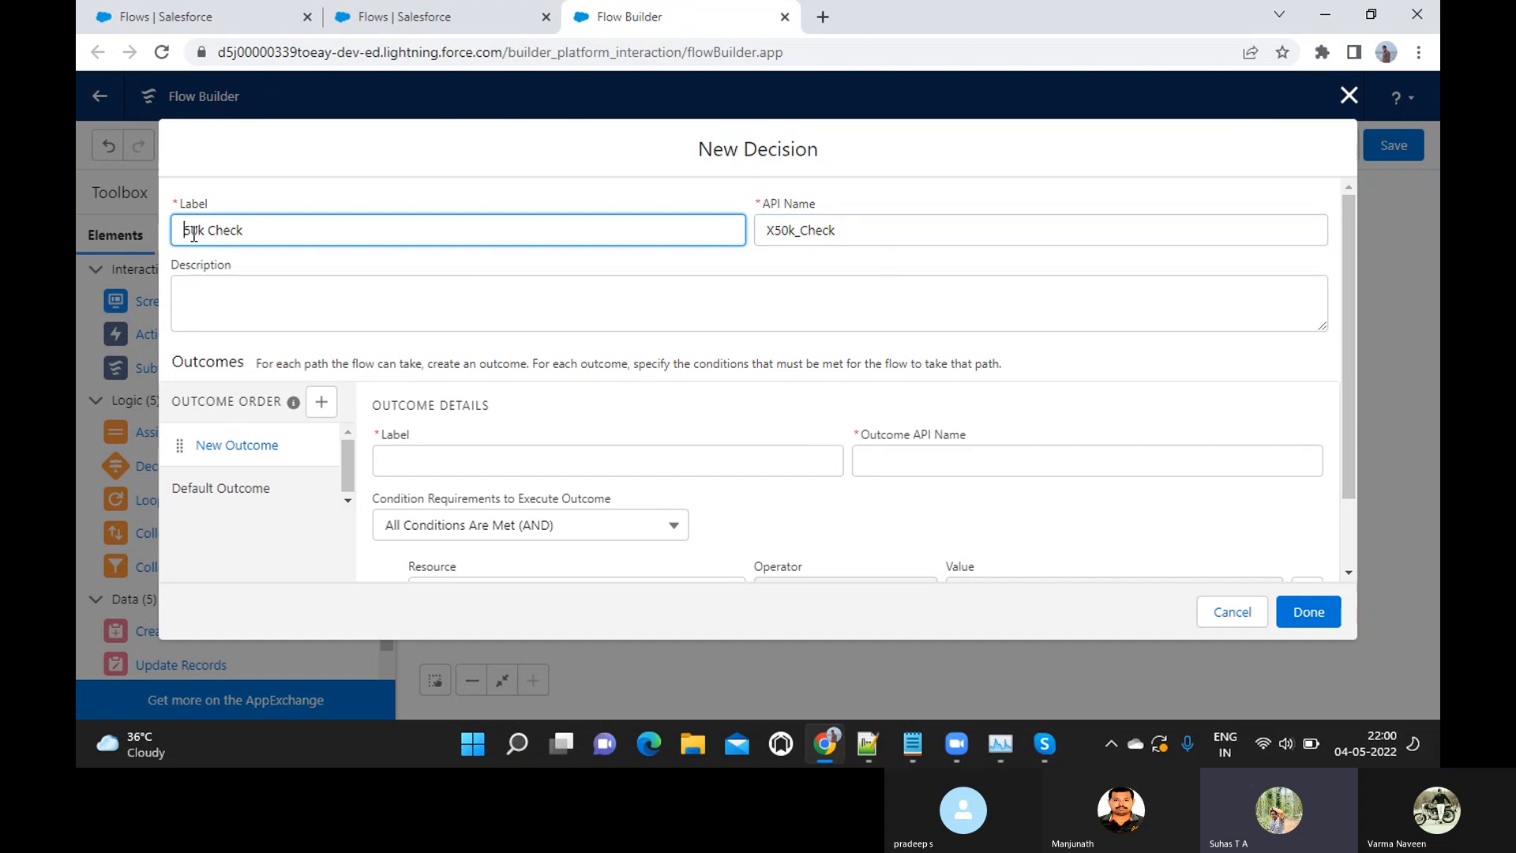
triple_click(194, 235)
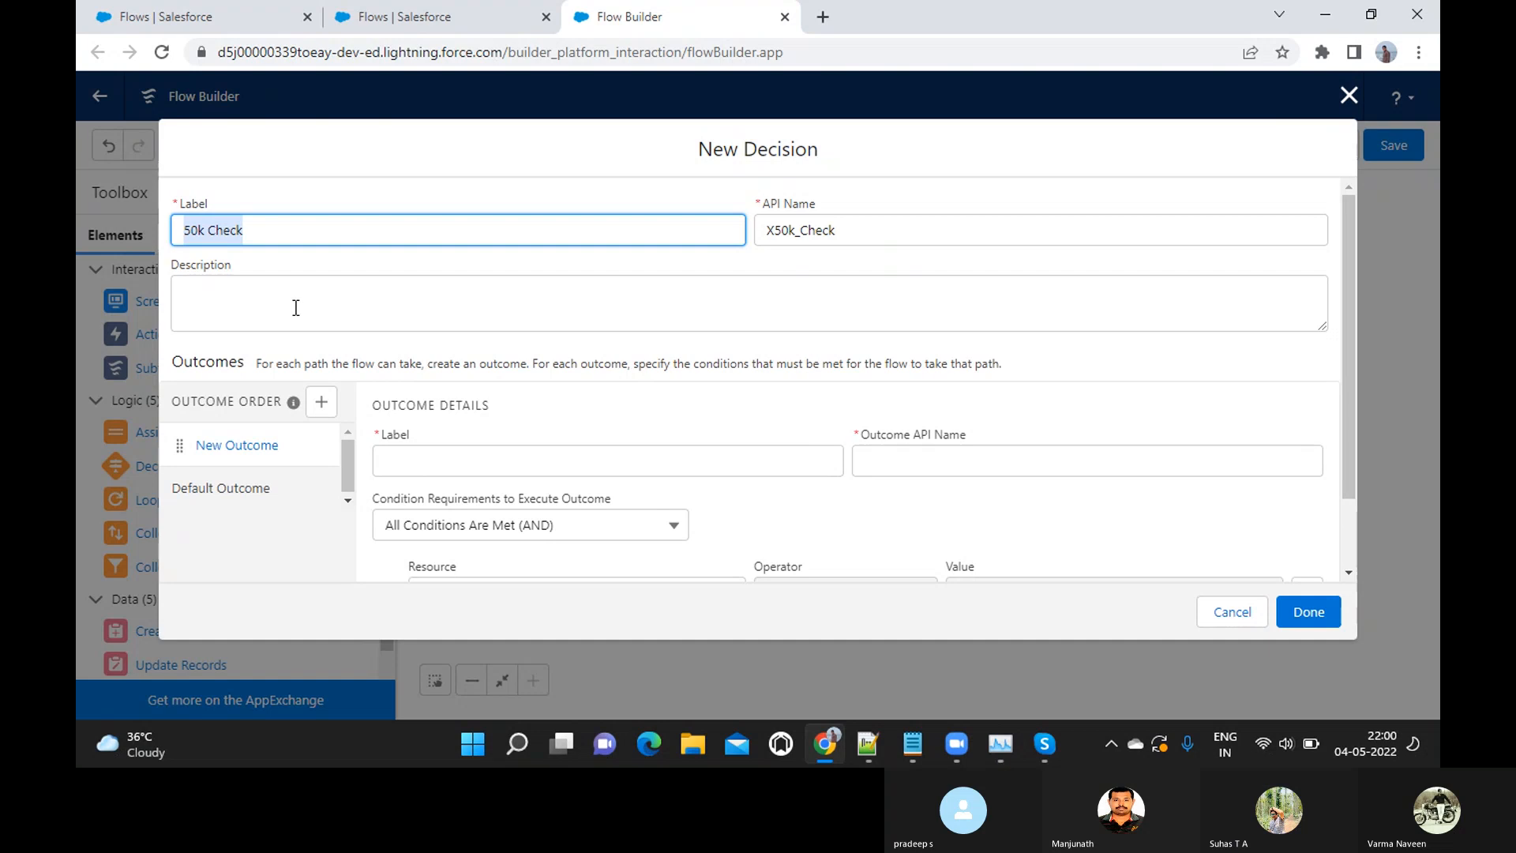
Label the decision's new outcome "Success Outcome" and accept the matching outcome API name
scroll(440, 329, down, 3)
scroll(440, 328, up, 3)
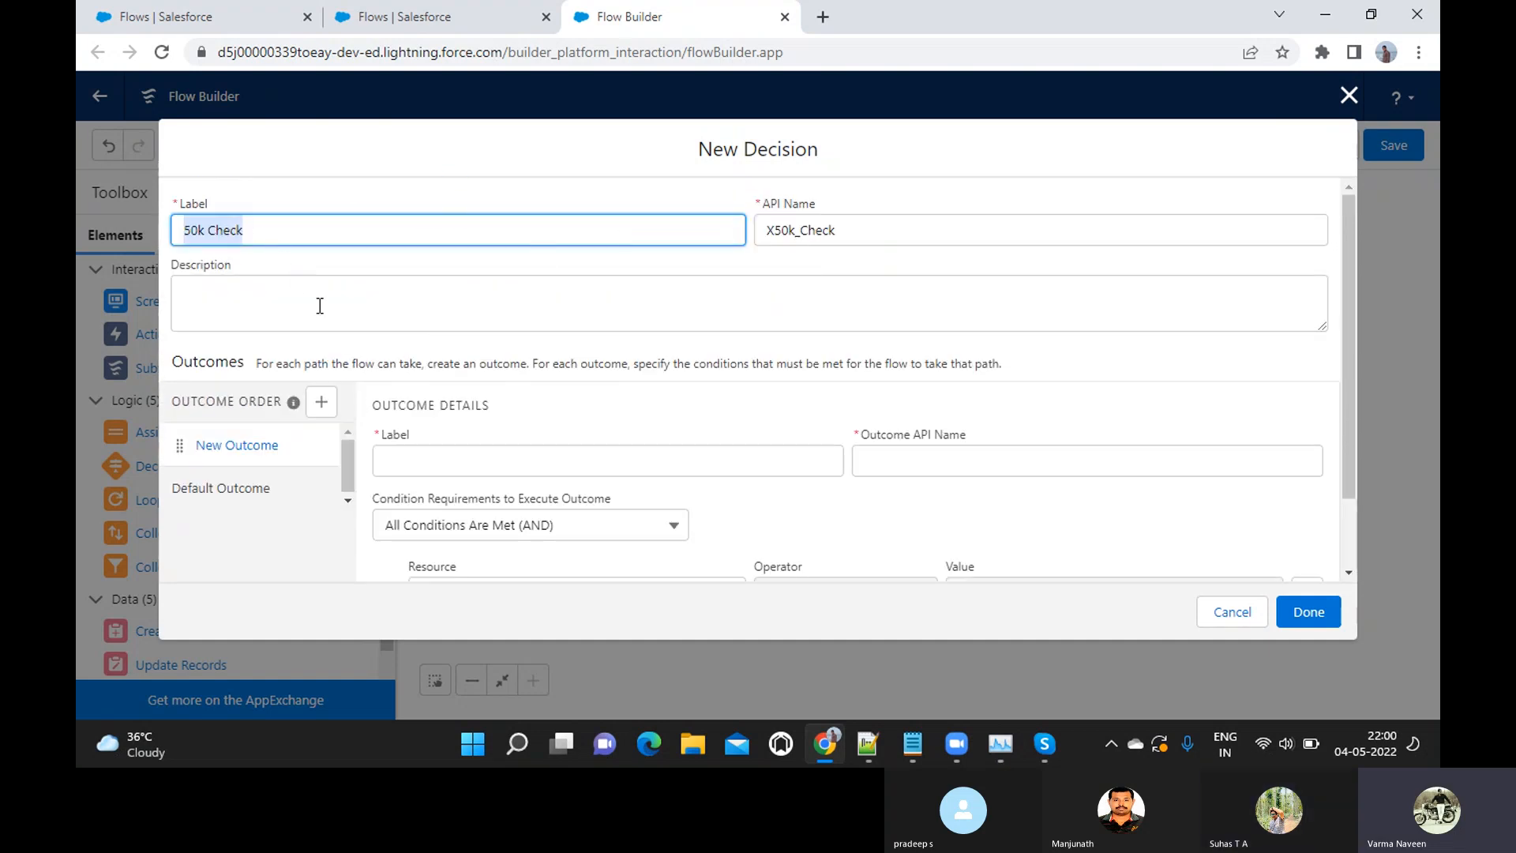
scroll(335, 333, down, 1)
click(435, 382)
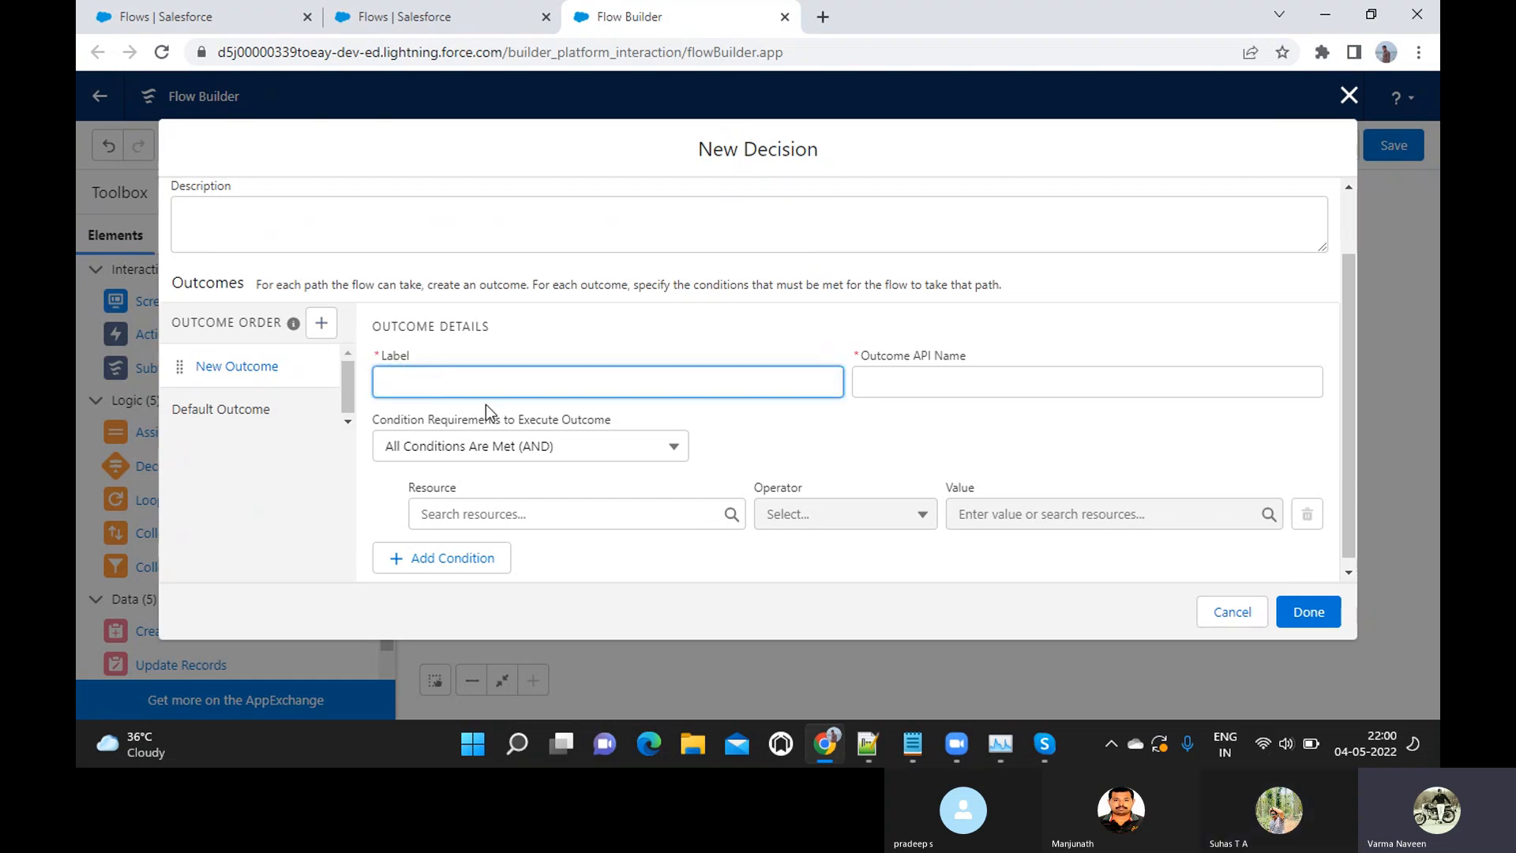
text(Success Out)
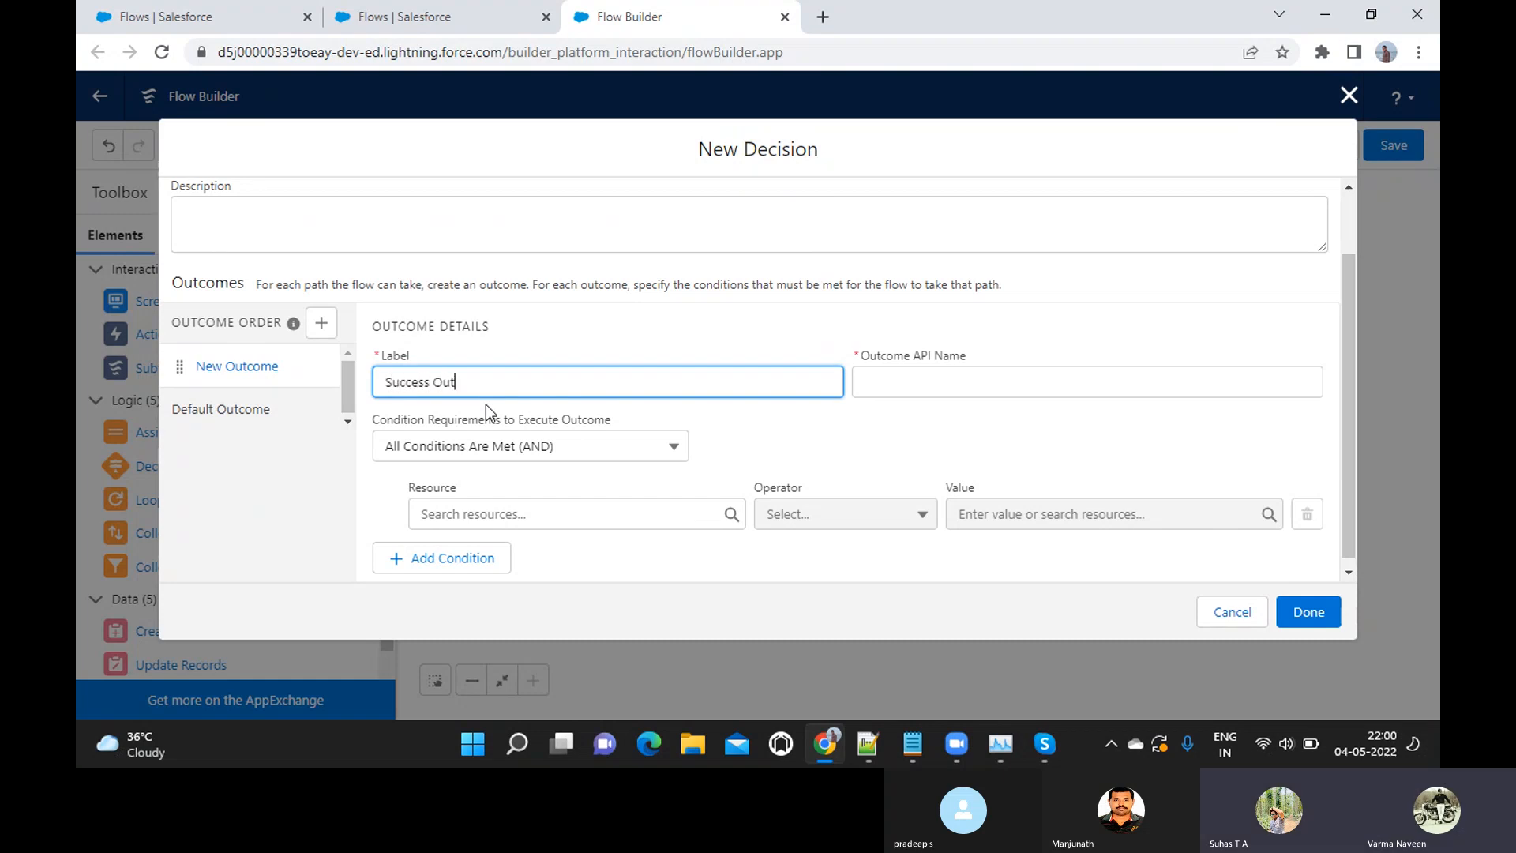
text(om)
key(BackSpace)
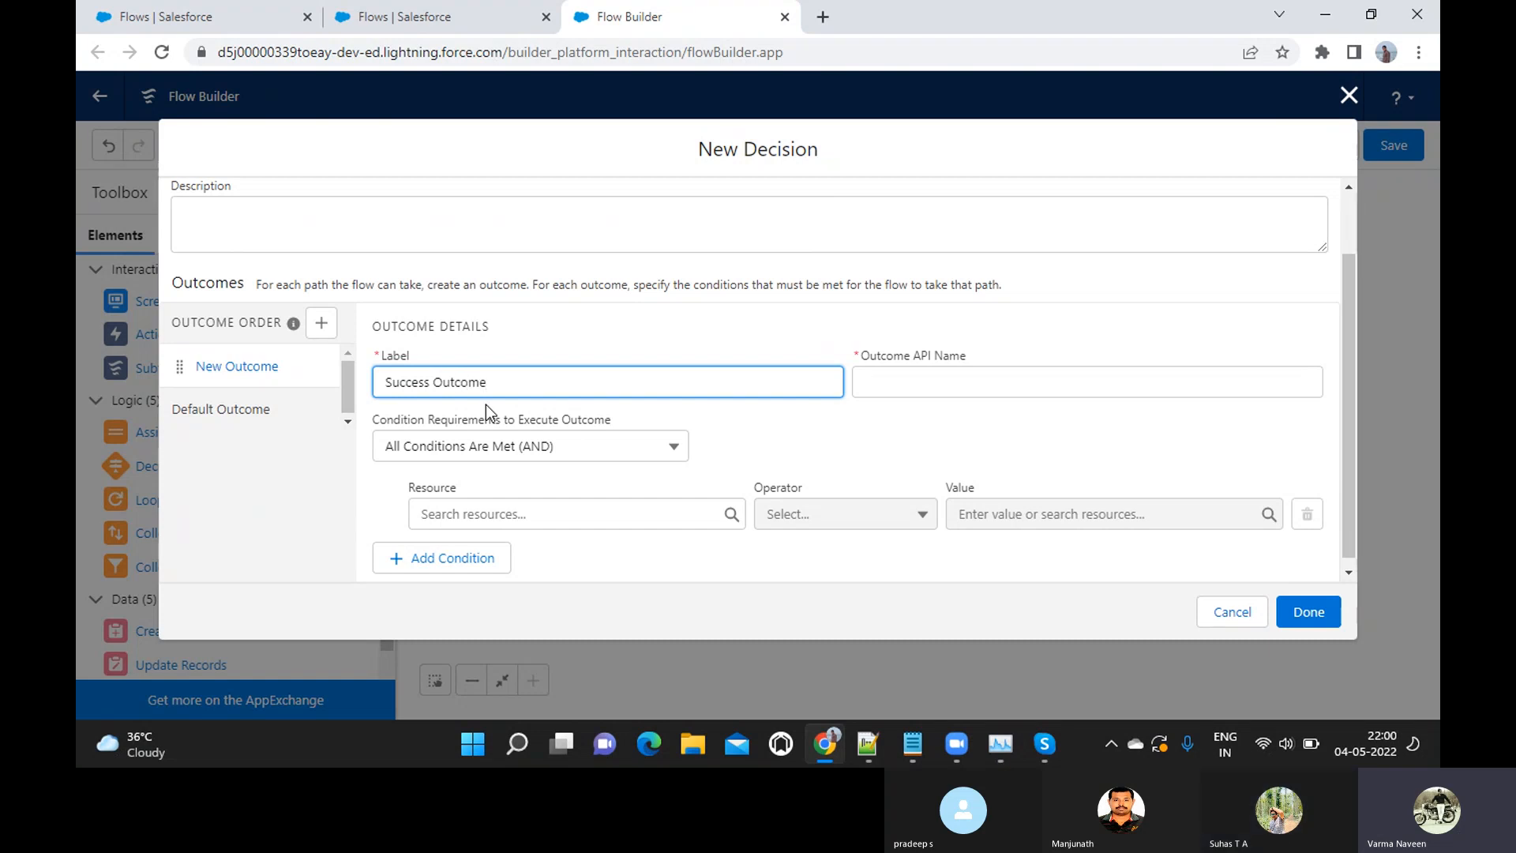
key(Tab)
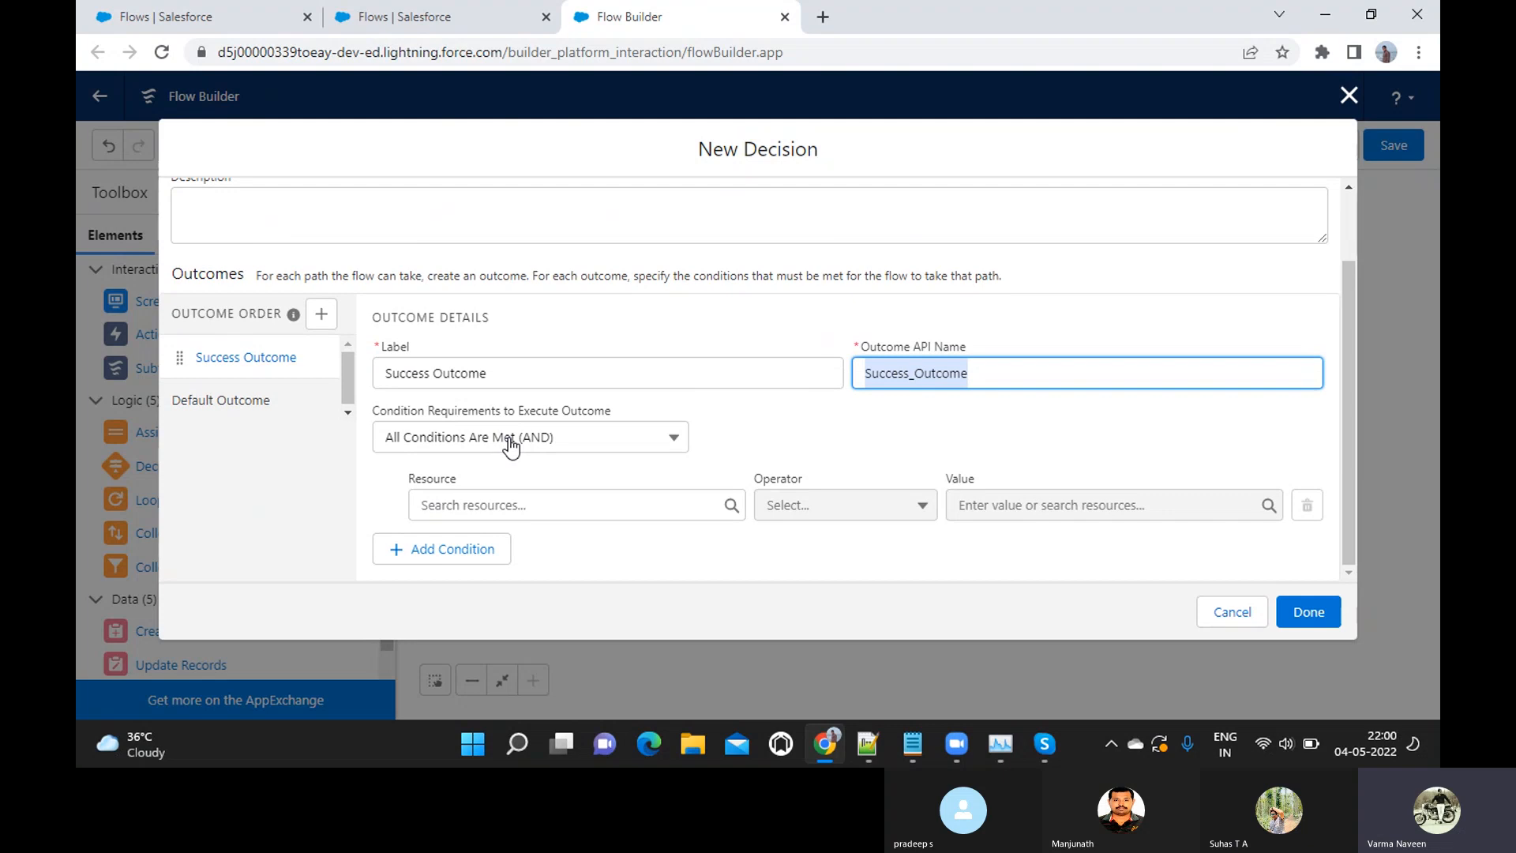
Review the outcome's condition requirement options and the resources available for its condition, keeping All Conditions Are Met (AND)
click(511, 445)
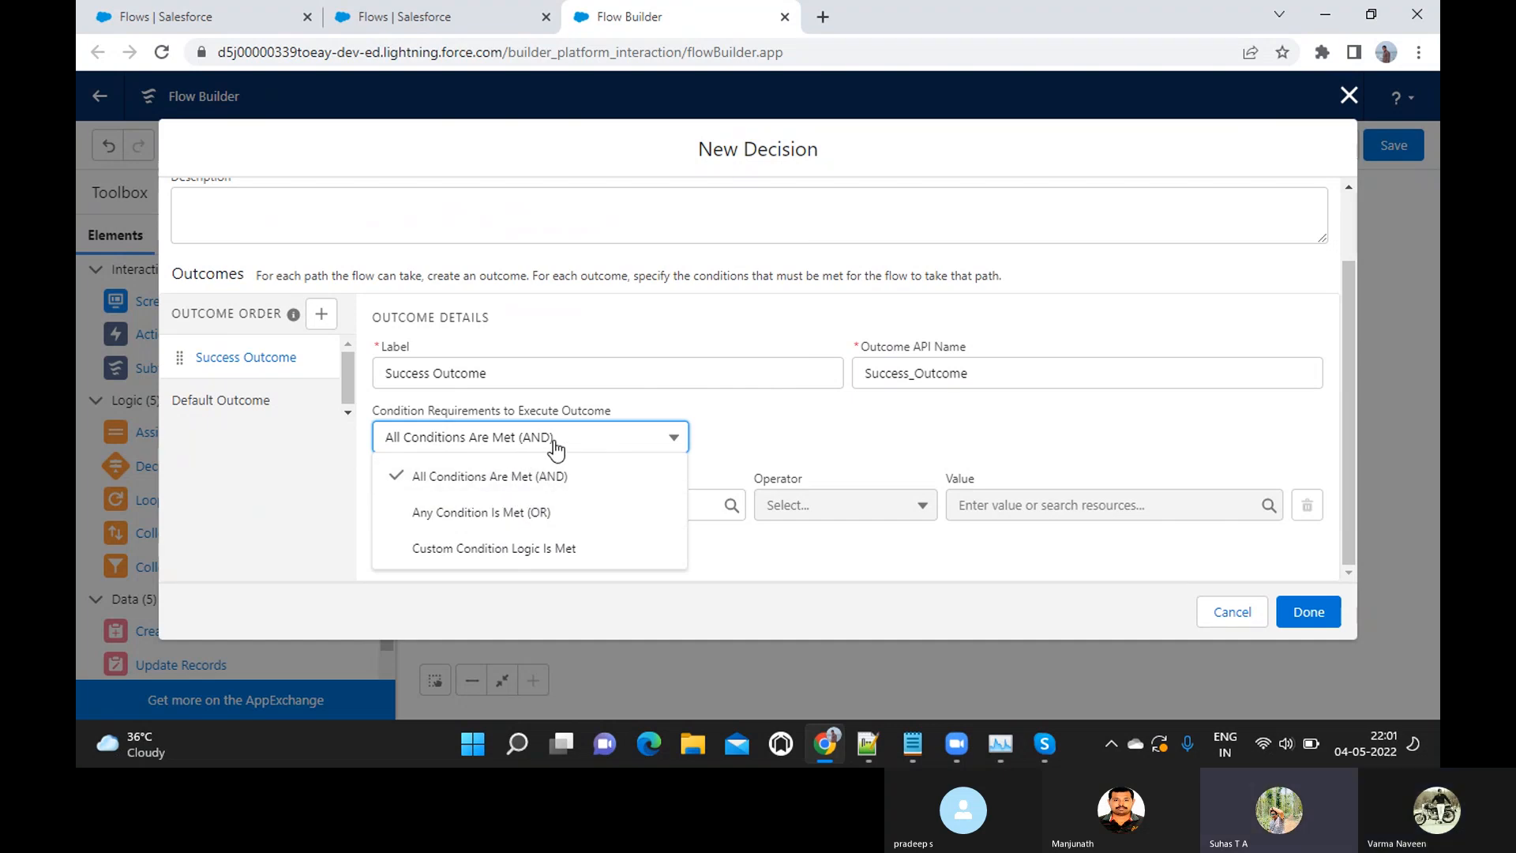
click(723, 424)
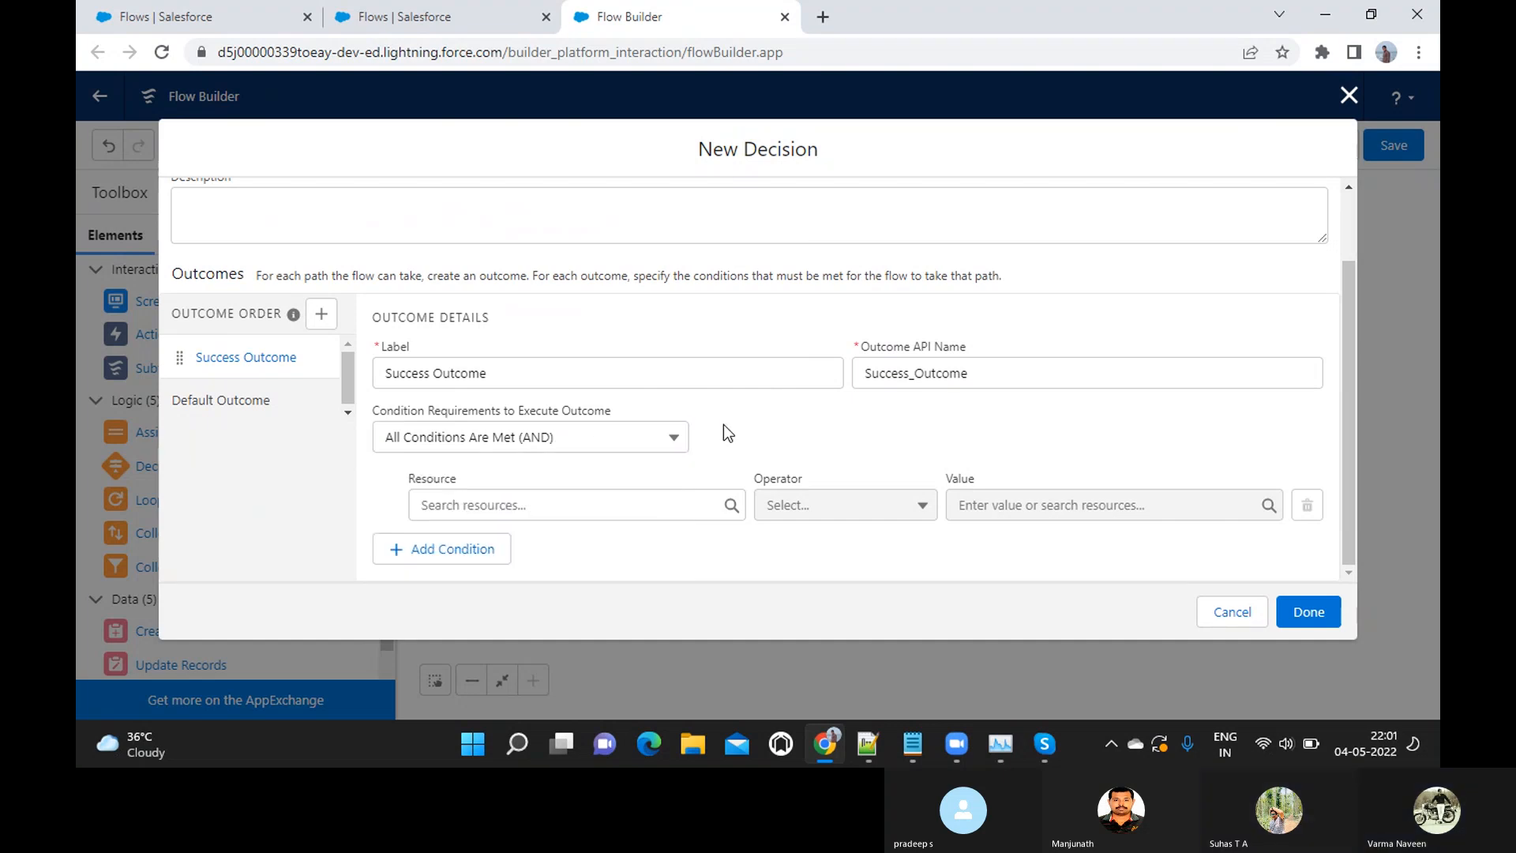
click(544, 508)
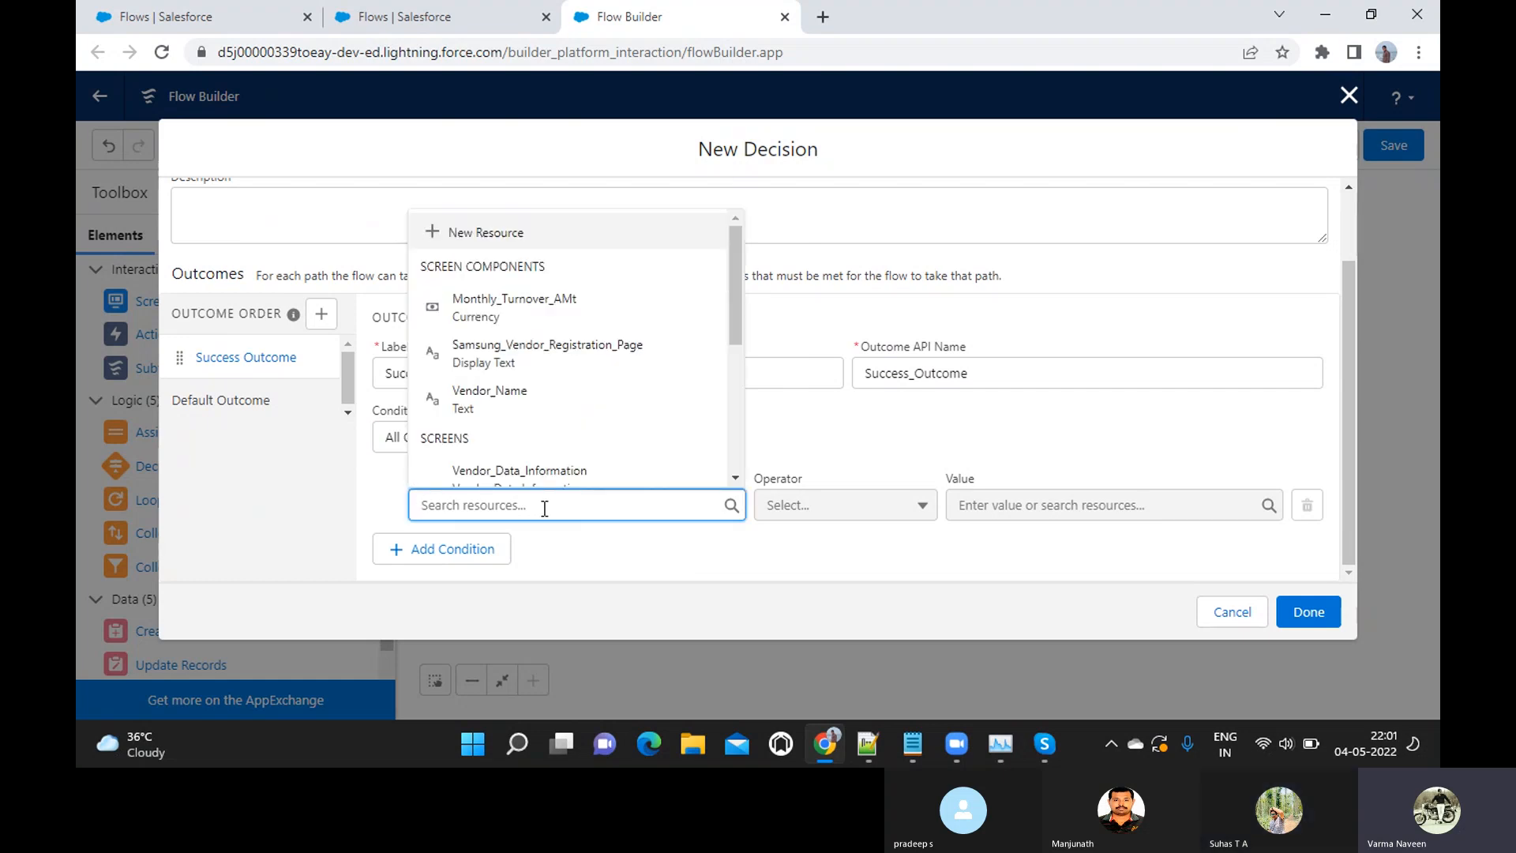
click(609, 547)
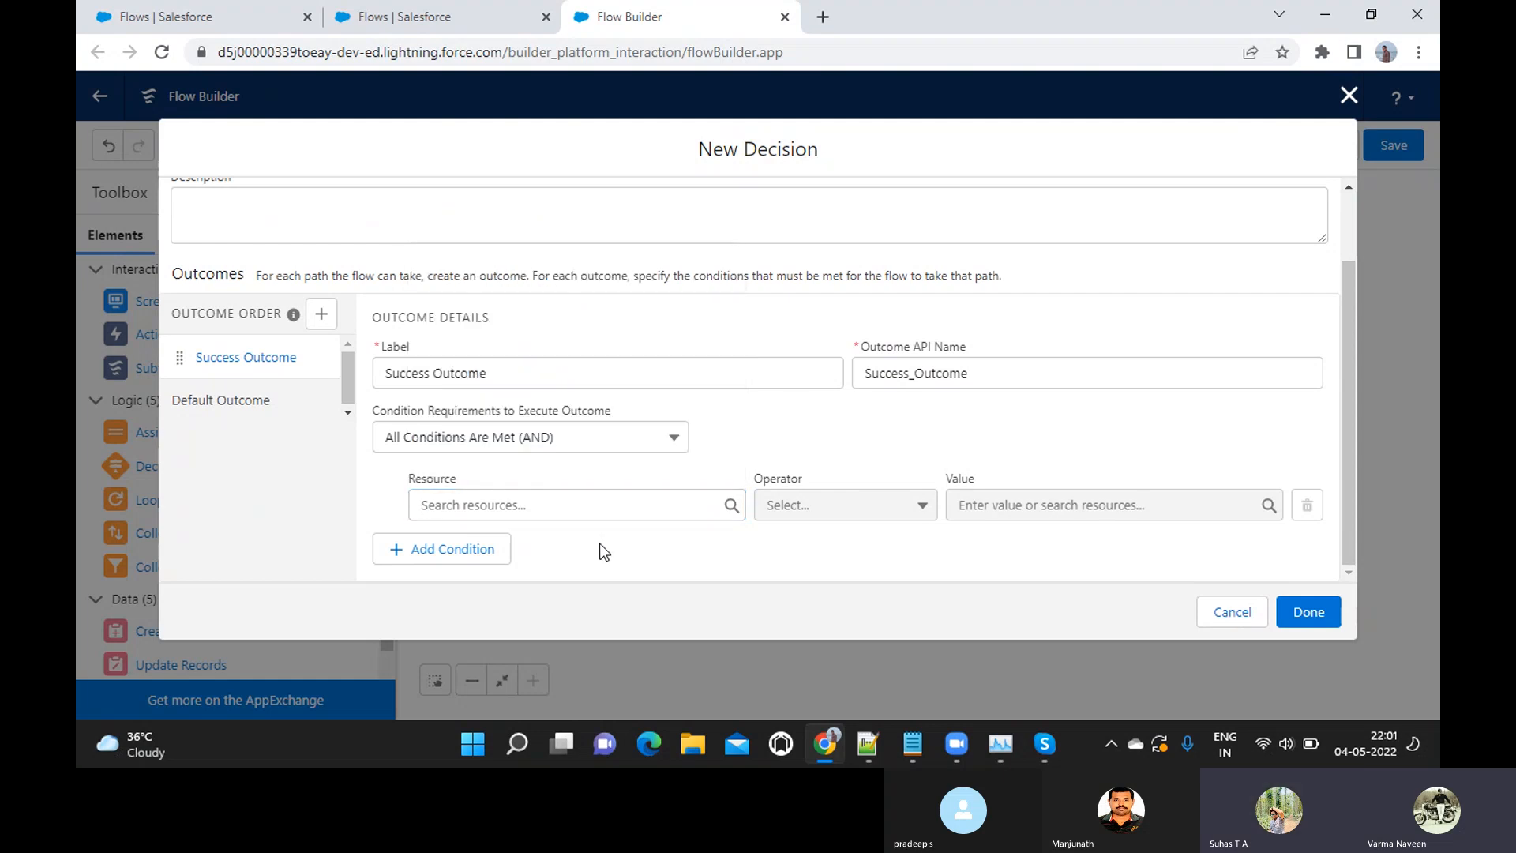
Examine the screen components, screens and global variables available as the resource for the Success Outcome condition
click(506, 507)
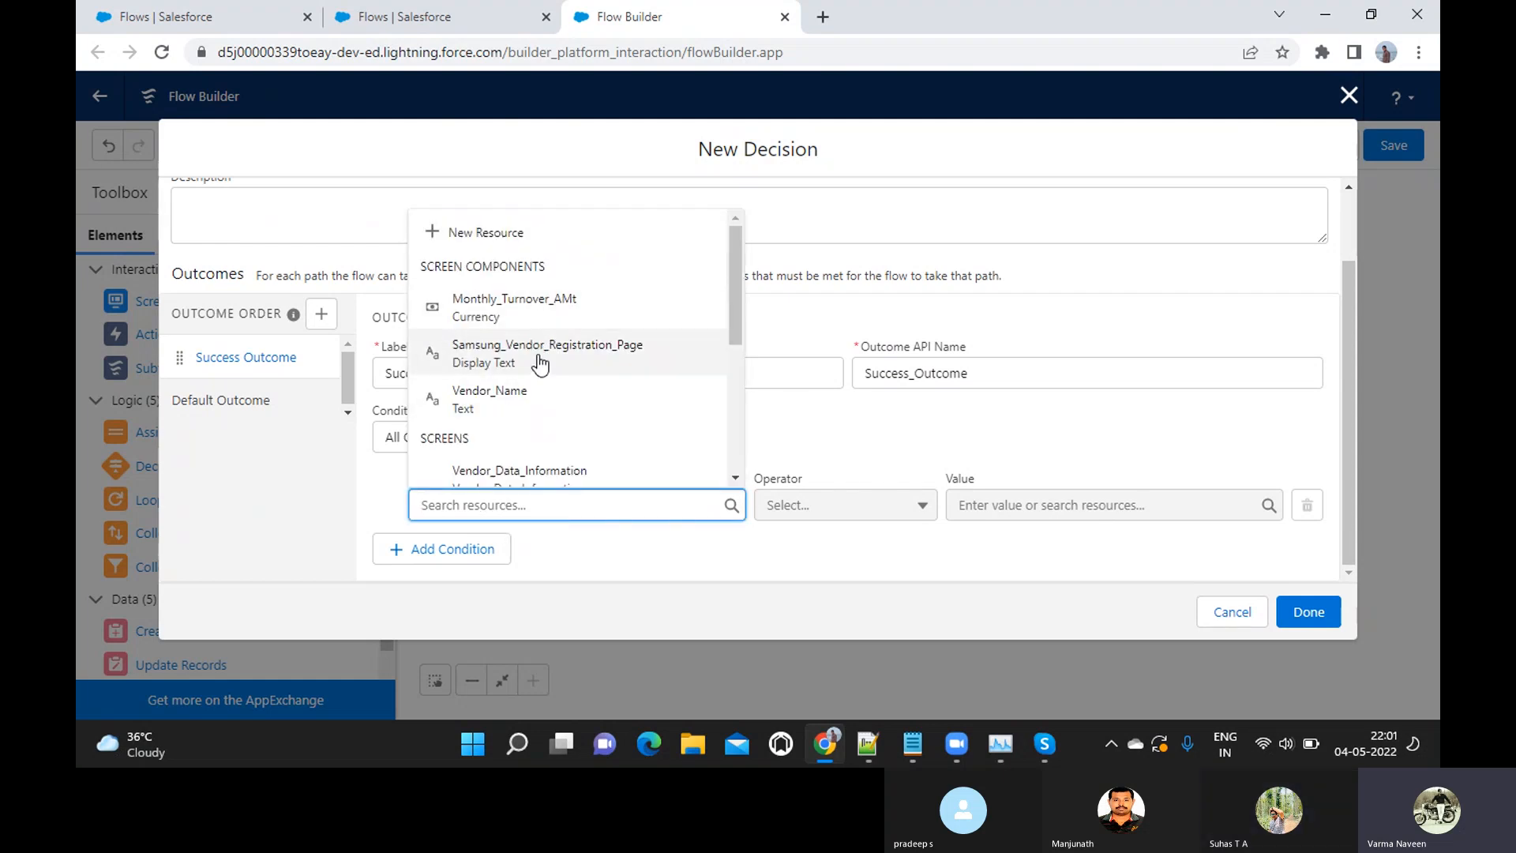
scroll(540, 364, down, 1)
scroll(540, 364, up, 1)
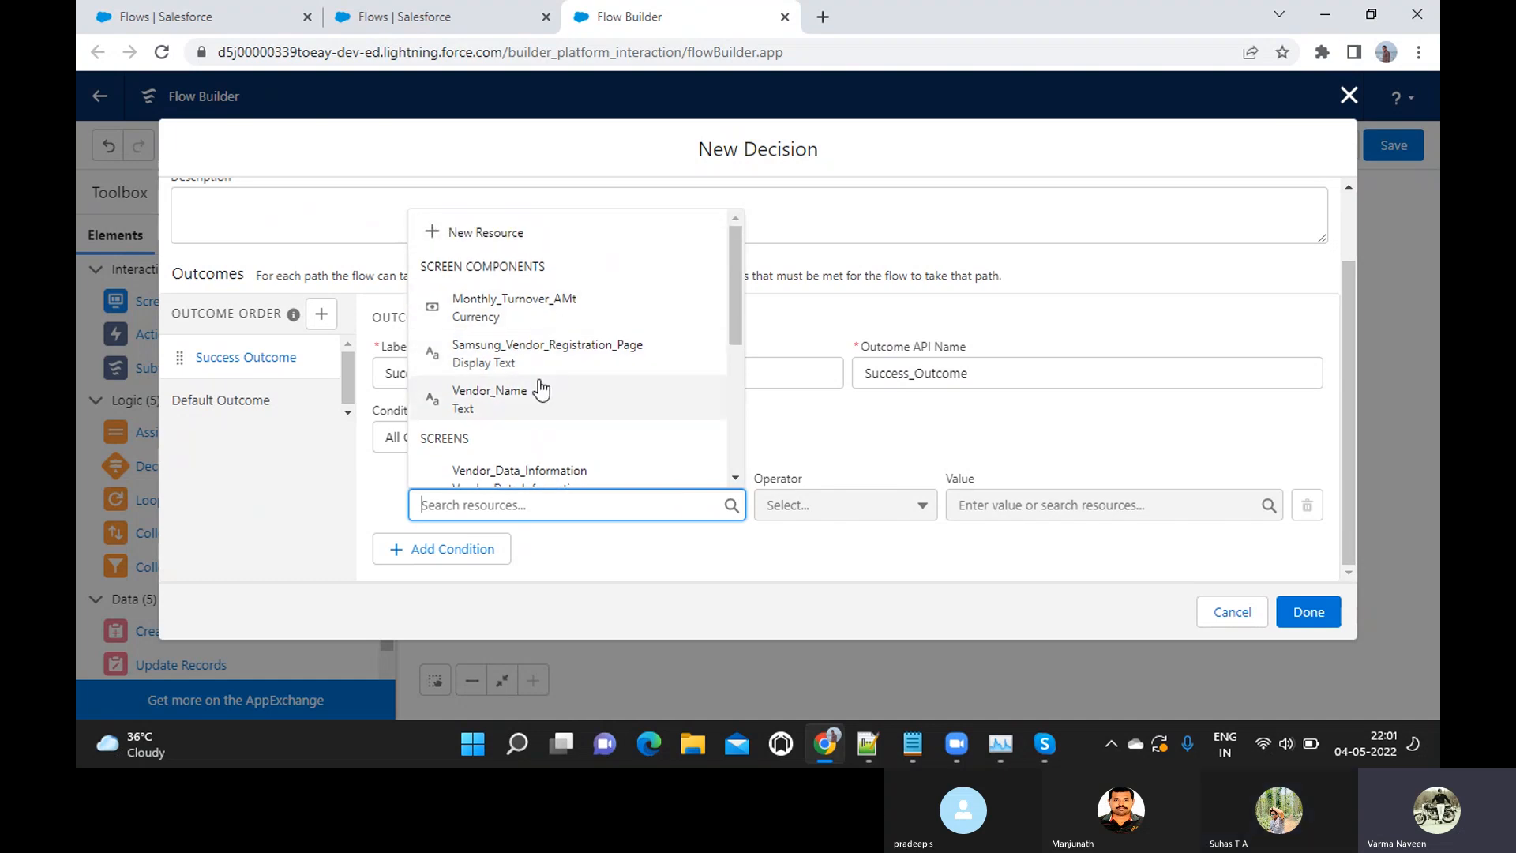
scroll(541, 389, down, 5)
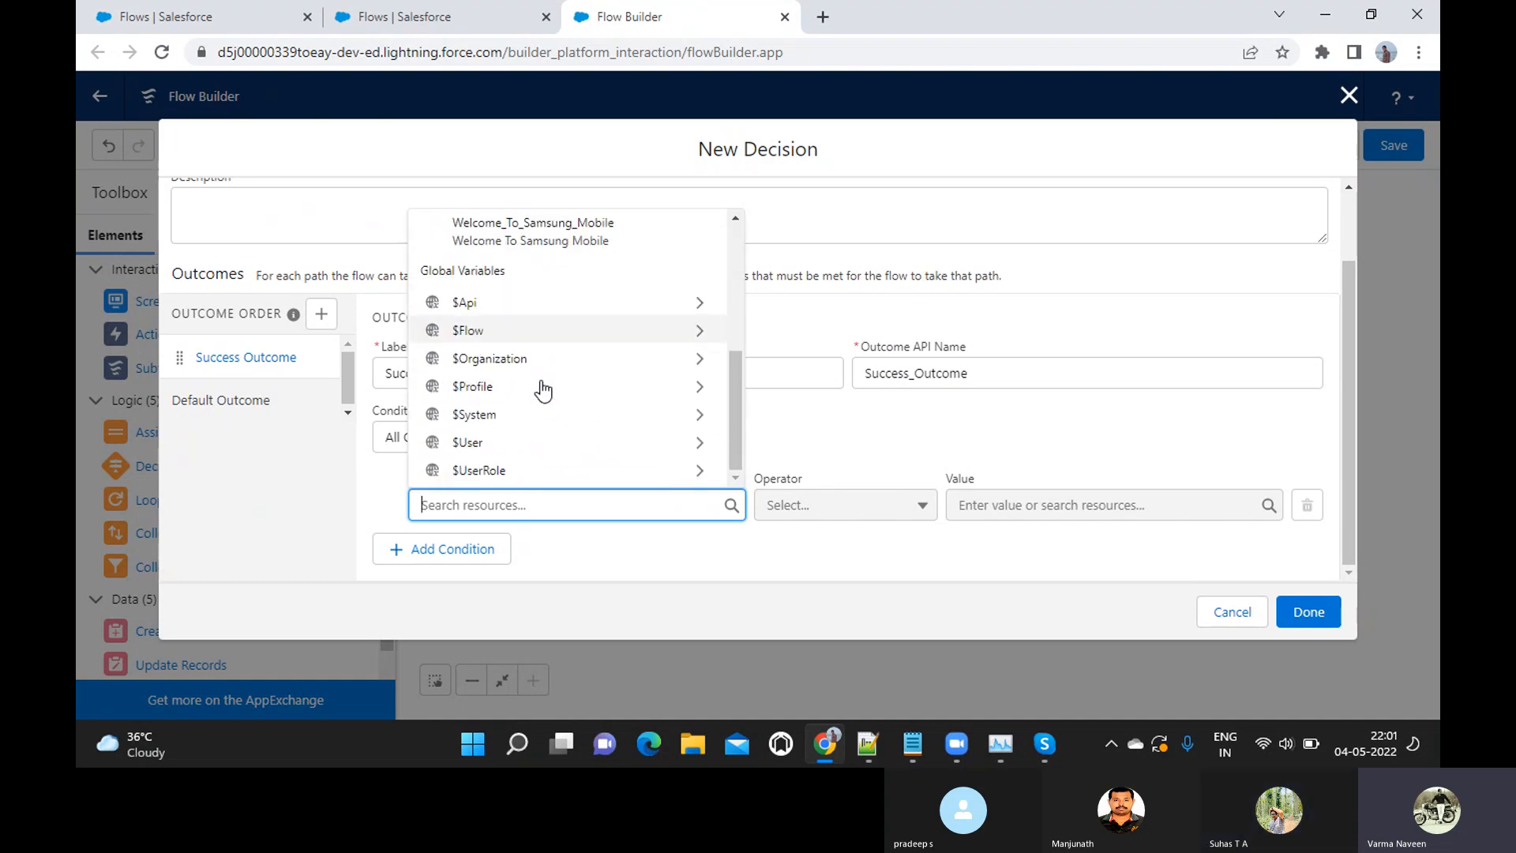
scroll(543, 389, up, 1)
scroll(541, 389, up, 2)
scroll(542, 387, down, 1)
scroll(542, 387, up, 1)
scroll(543, 385, down, 2)
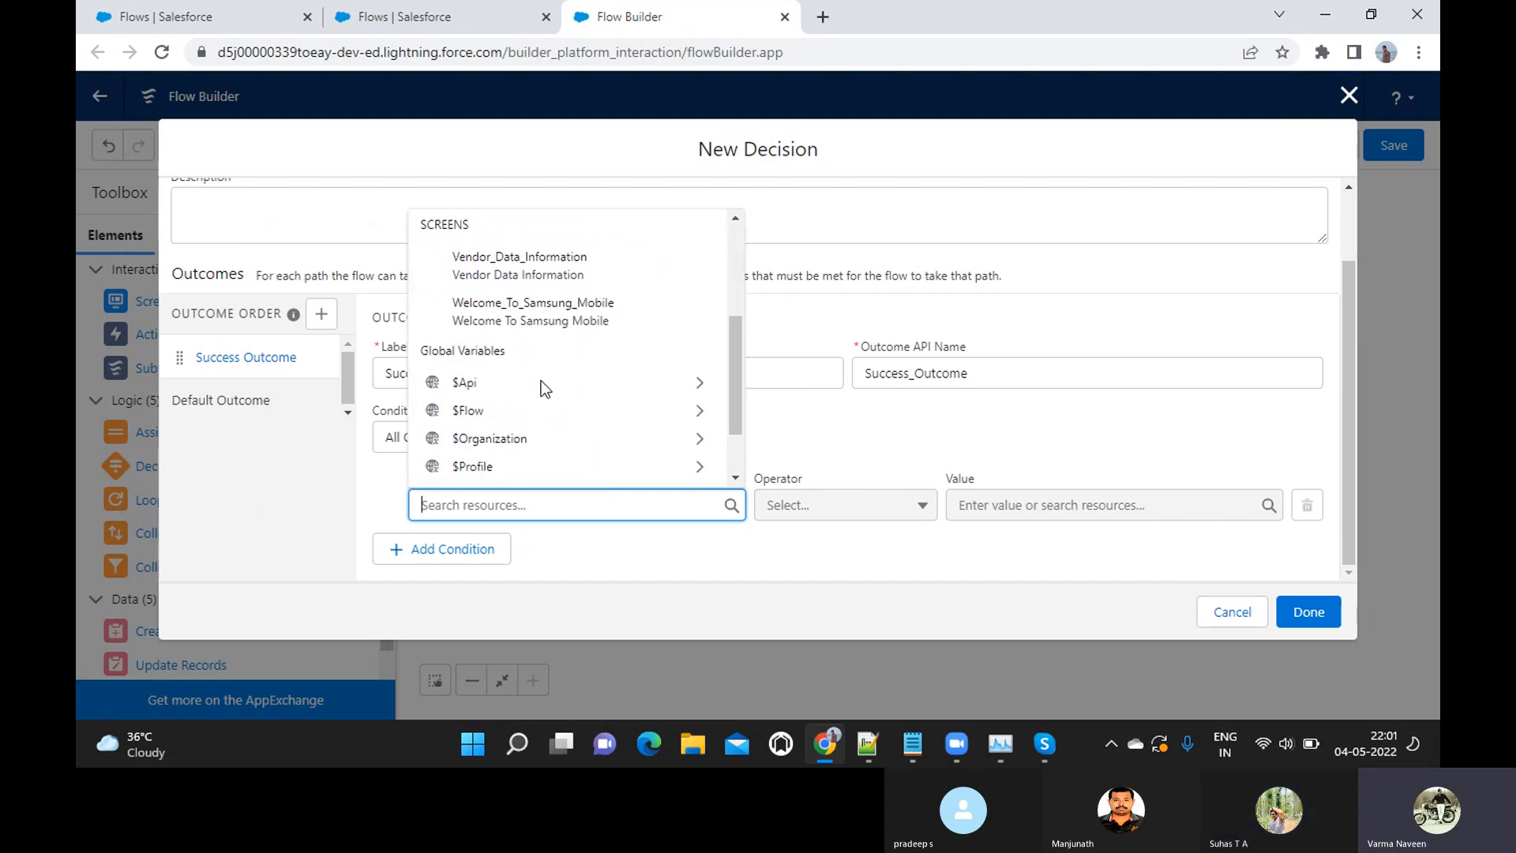
scroll(542, 383, down, 1)
scroll(543, 387, up, 1)
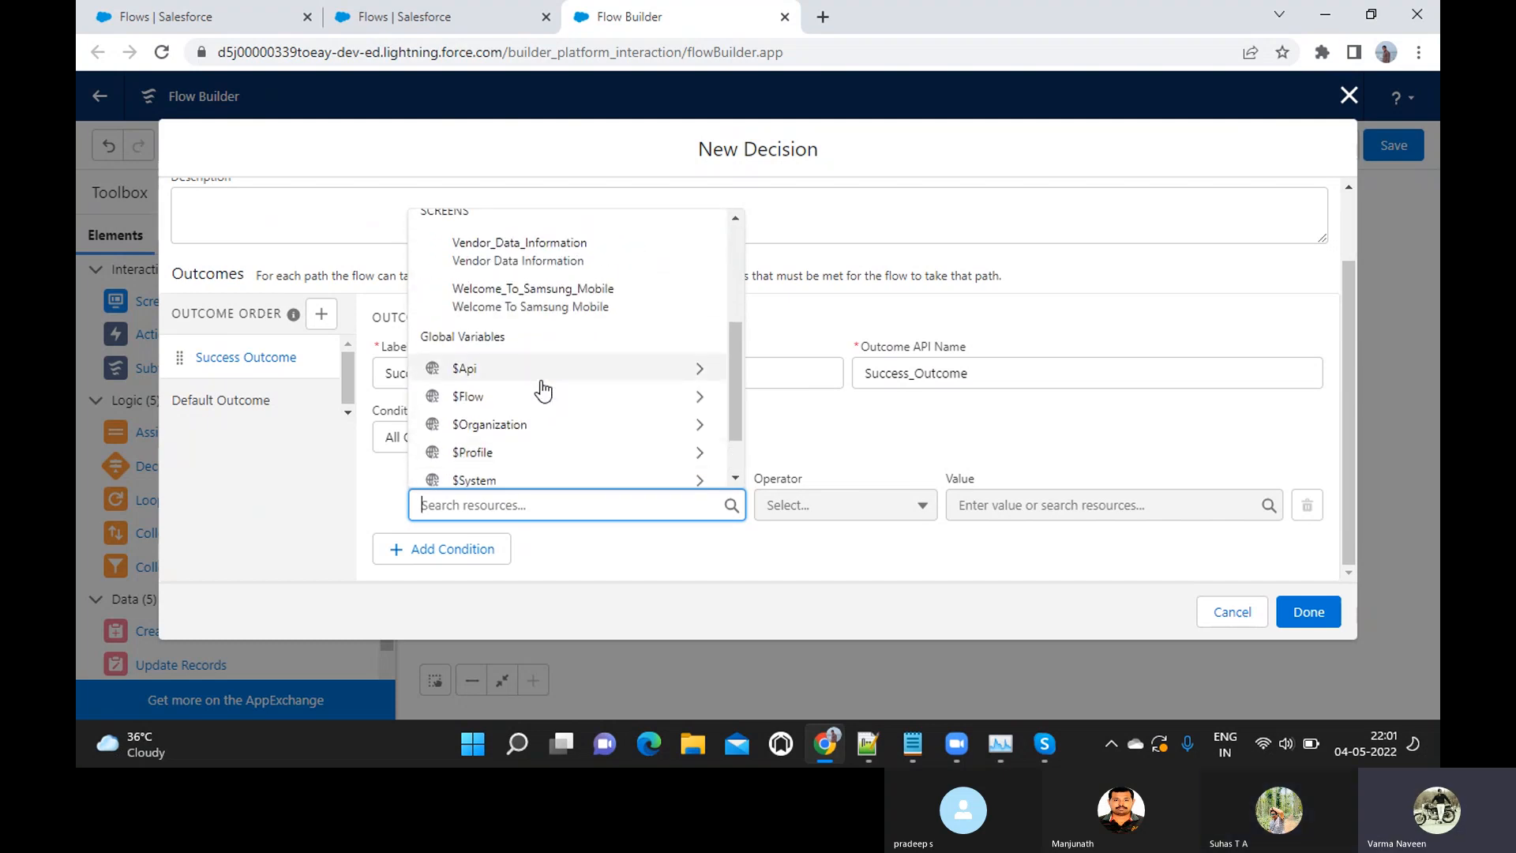
scroll(543, 388, up, 3)
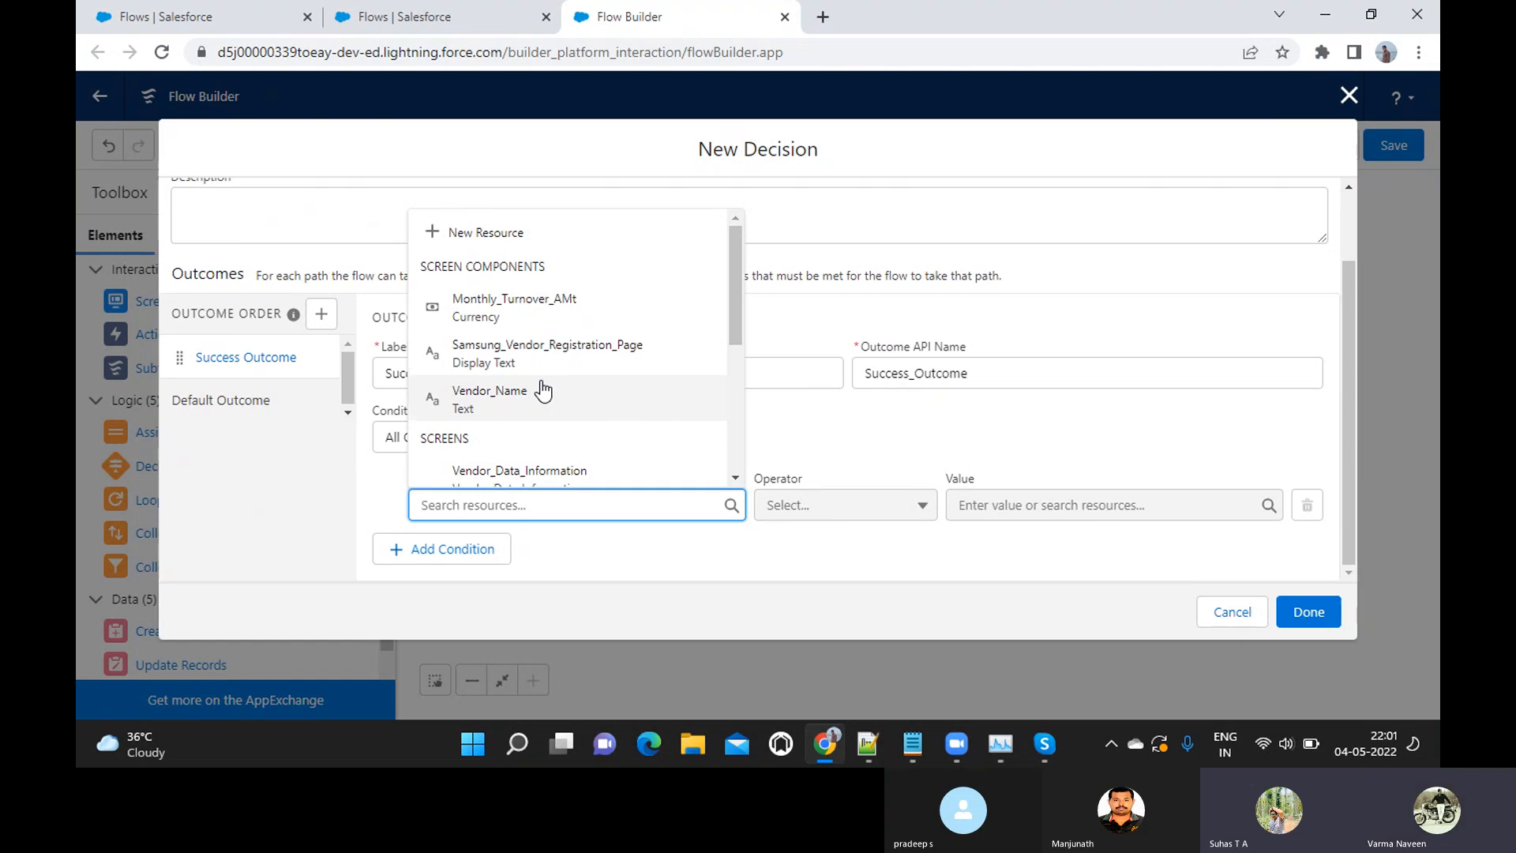
scroll(543, 390, down, 1)
scroll(543, 390, up, 1)
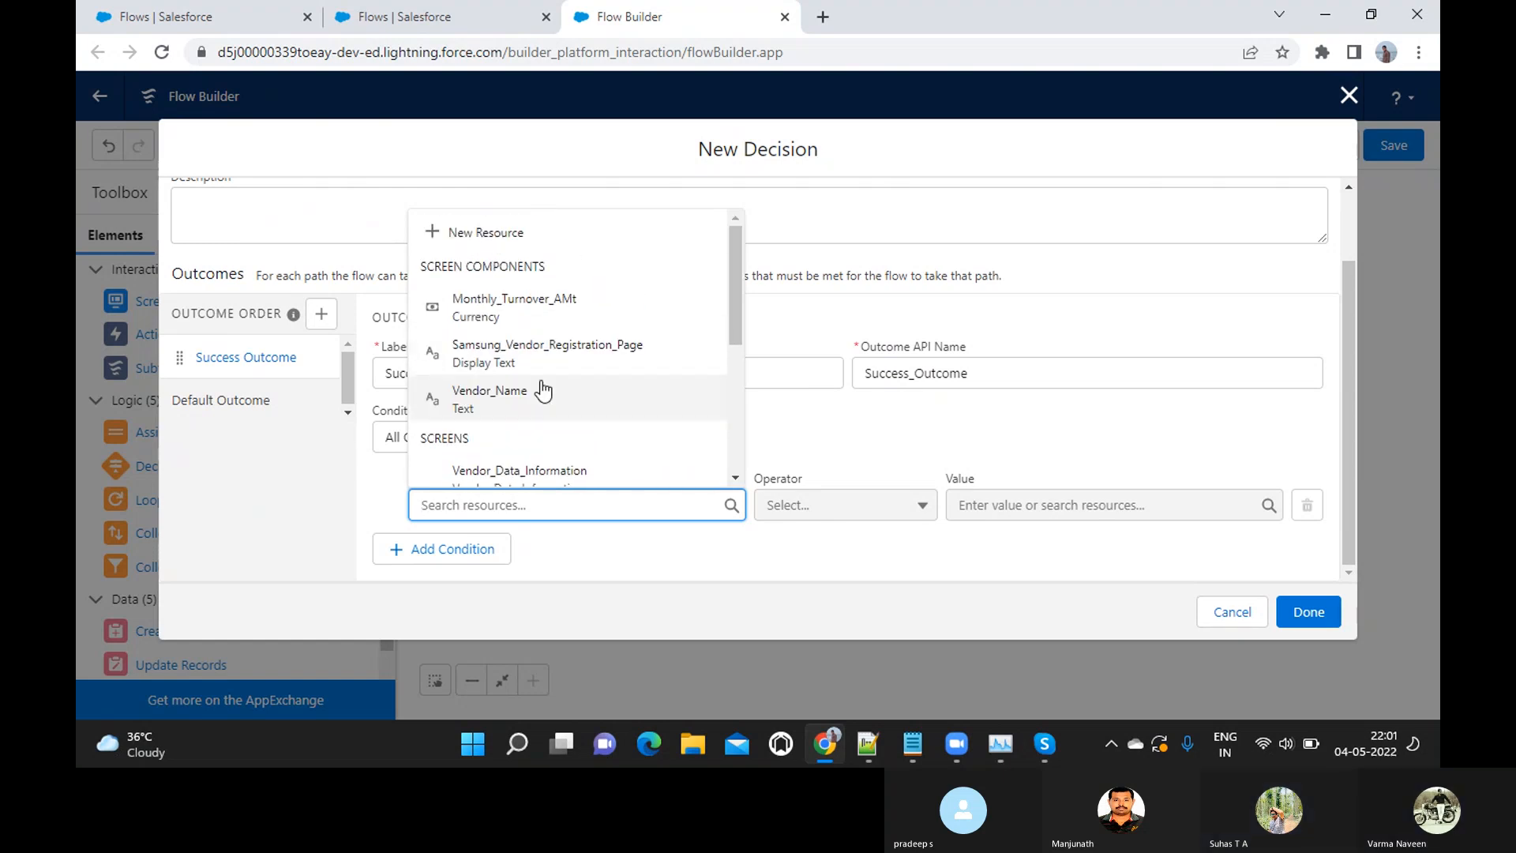
scroll(542, 390, down, 1)
scroll(542, 389, up, 1)
scroll(543, 389, down, 1)
scroll(543, 390, down, 2)
scroll(542, 390, up, 1)
scroll(543, 390, up, 2)
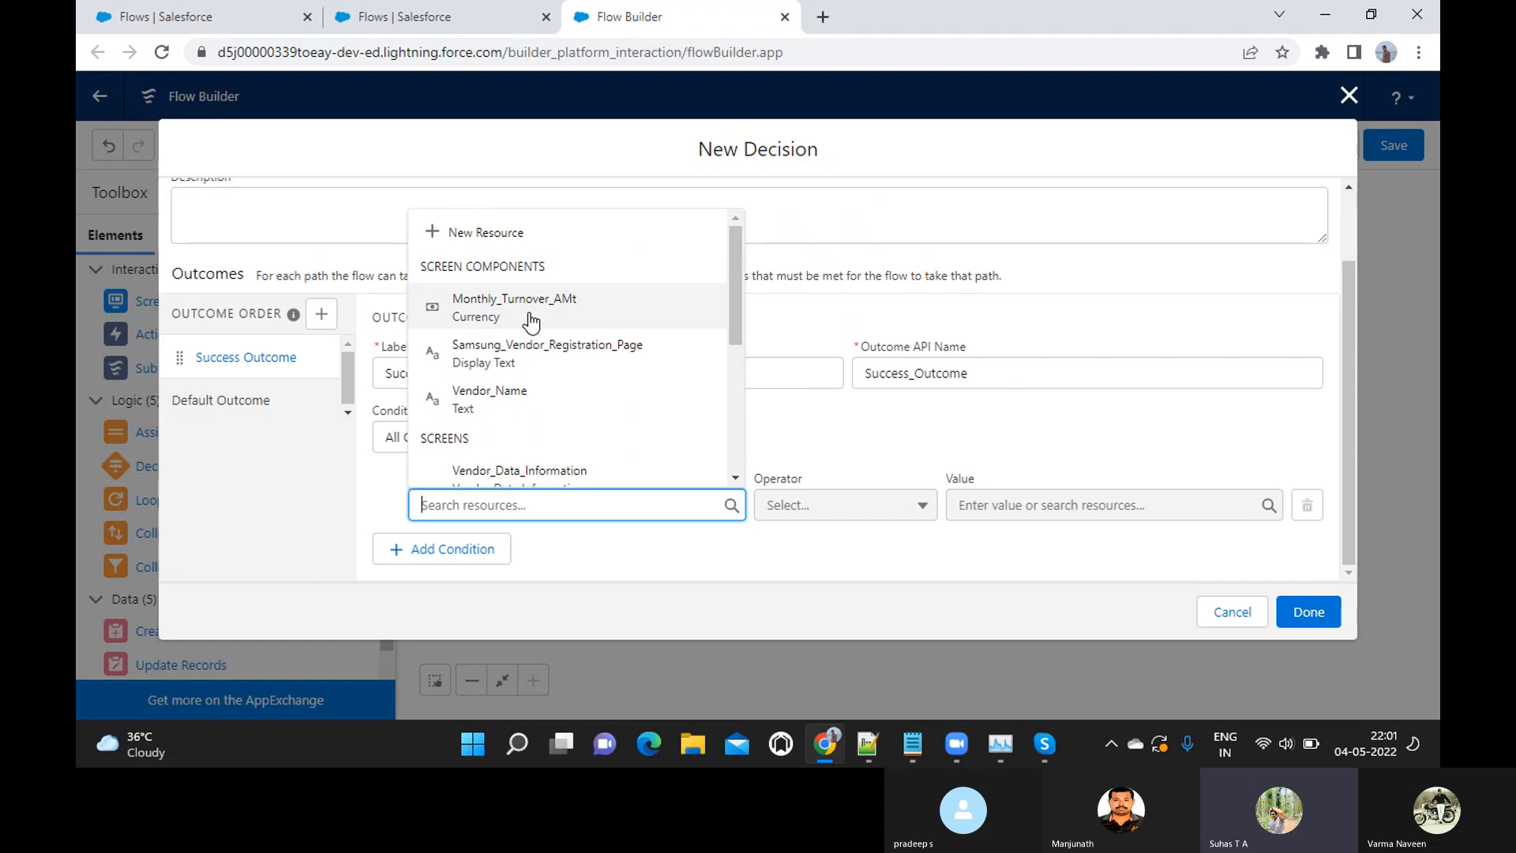
scroll(561, 423, down, 4)
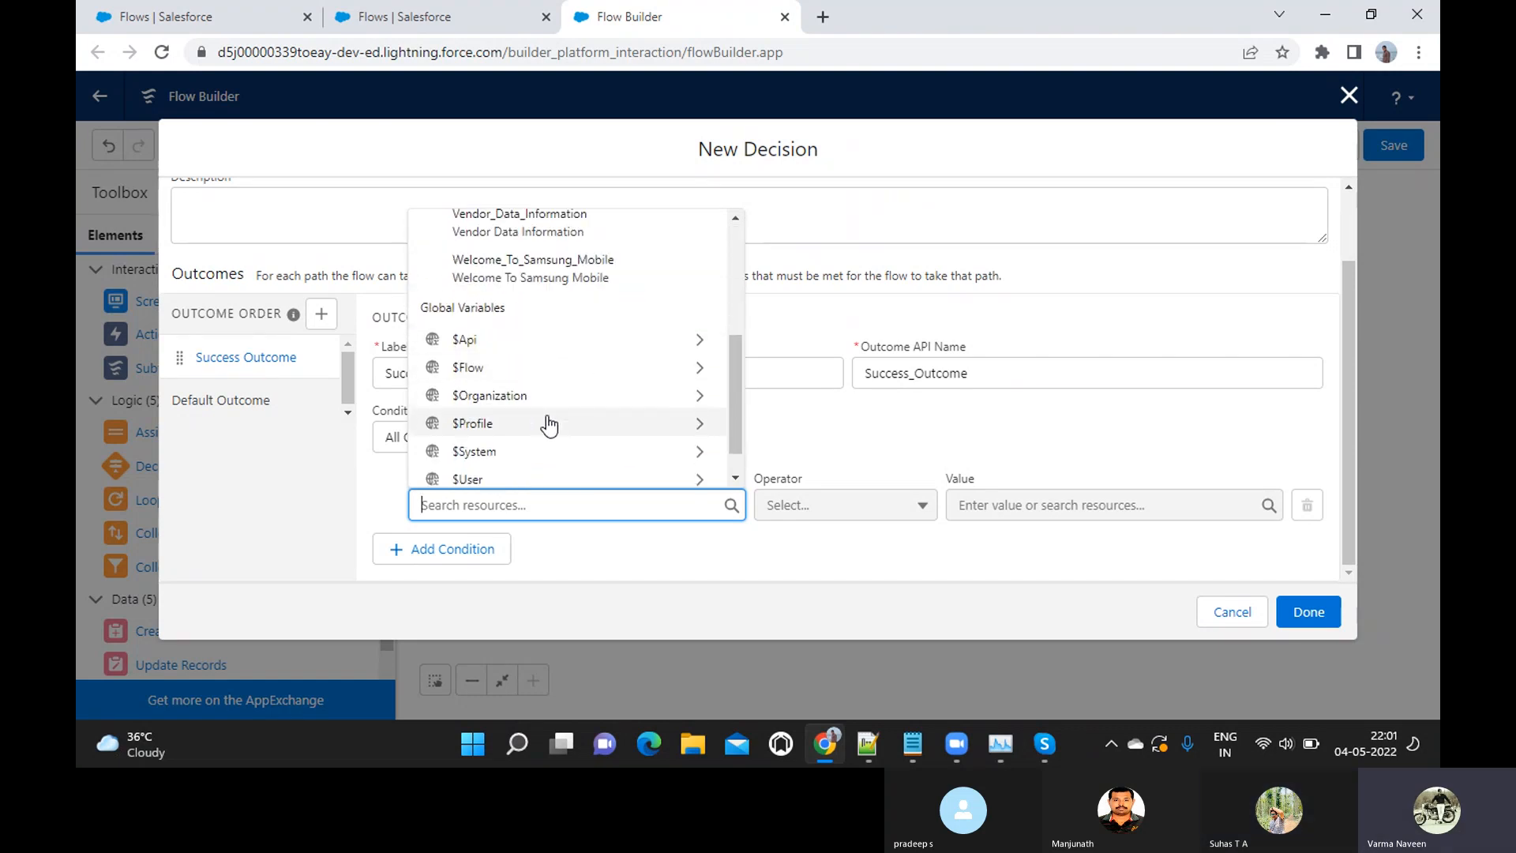
scroll(551, 425, down, 1)
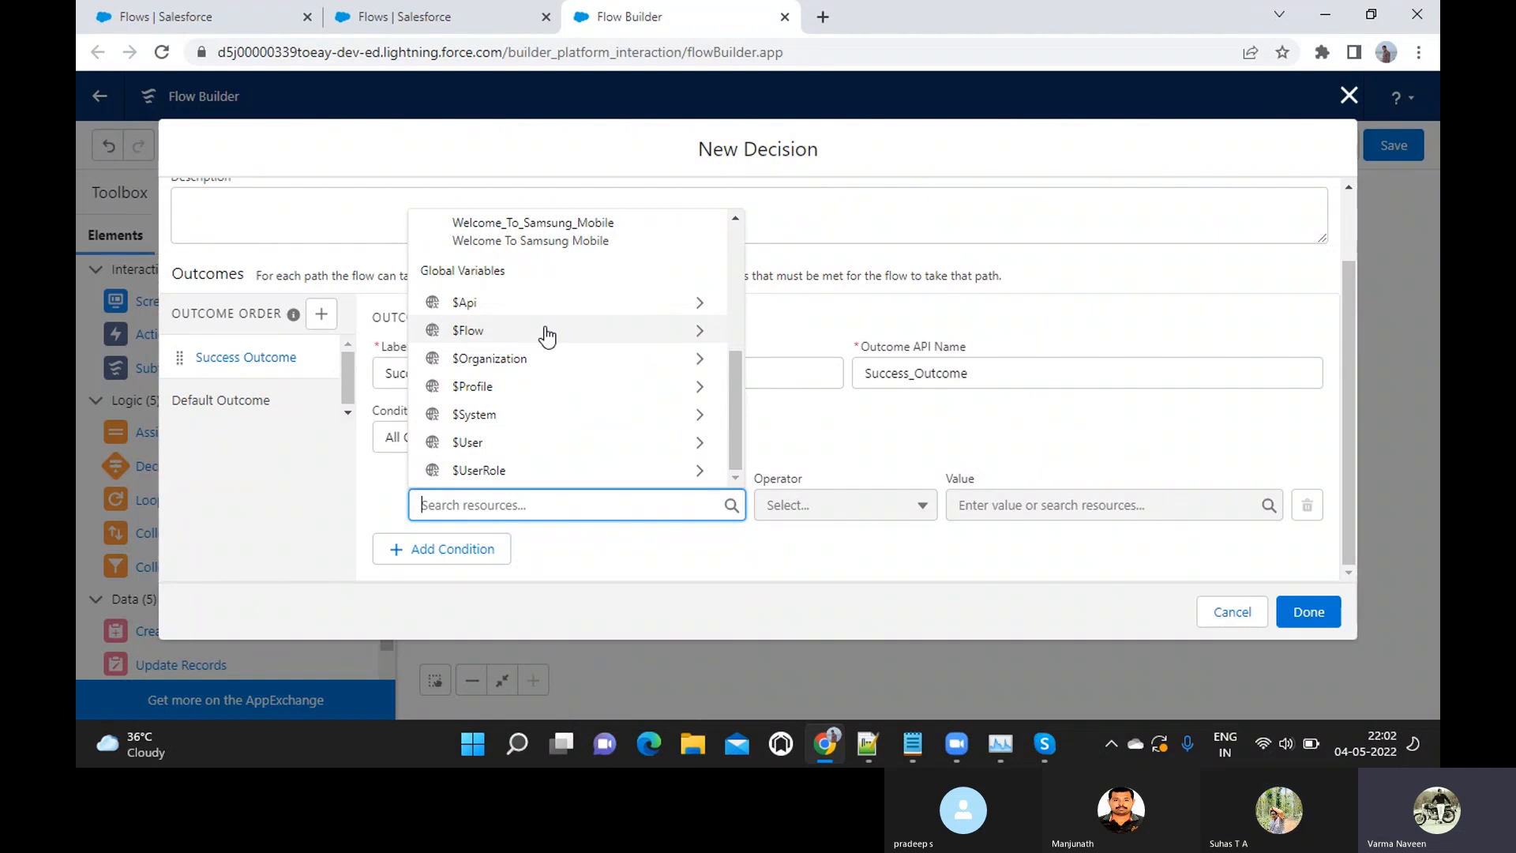
scroll(547, 336, up, 1)
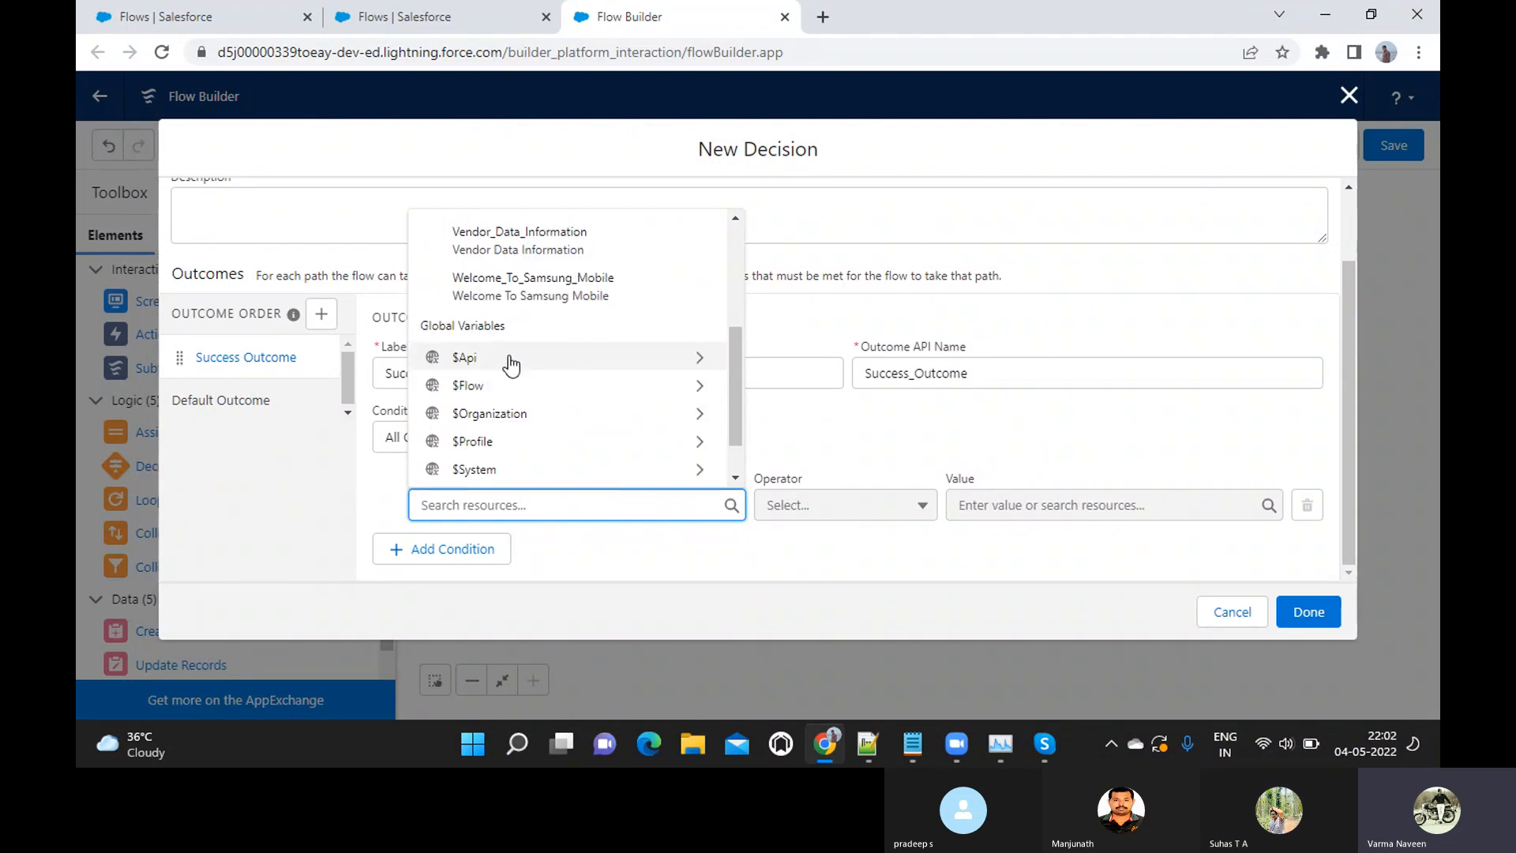
scroll(512, 363, up, 4)
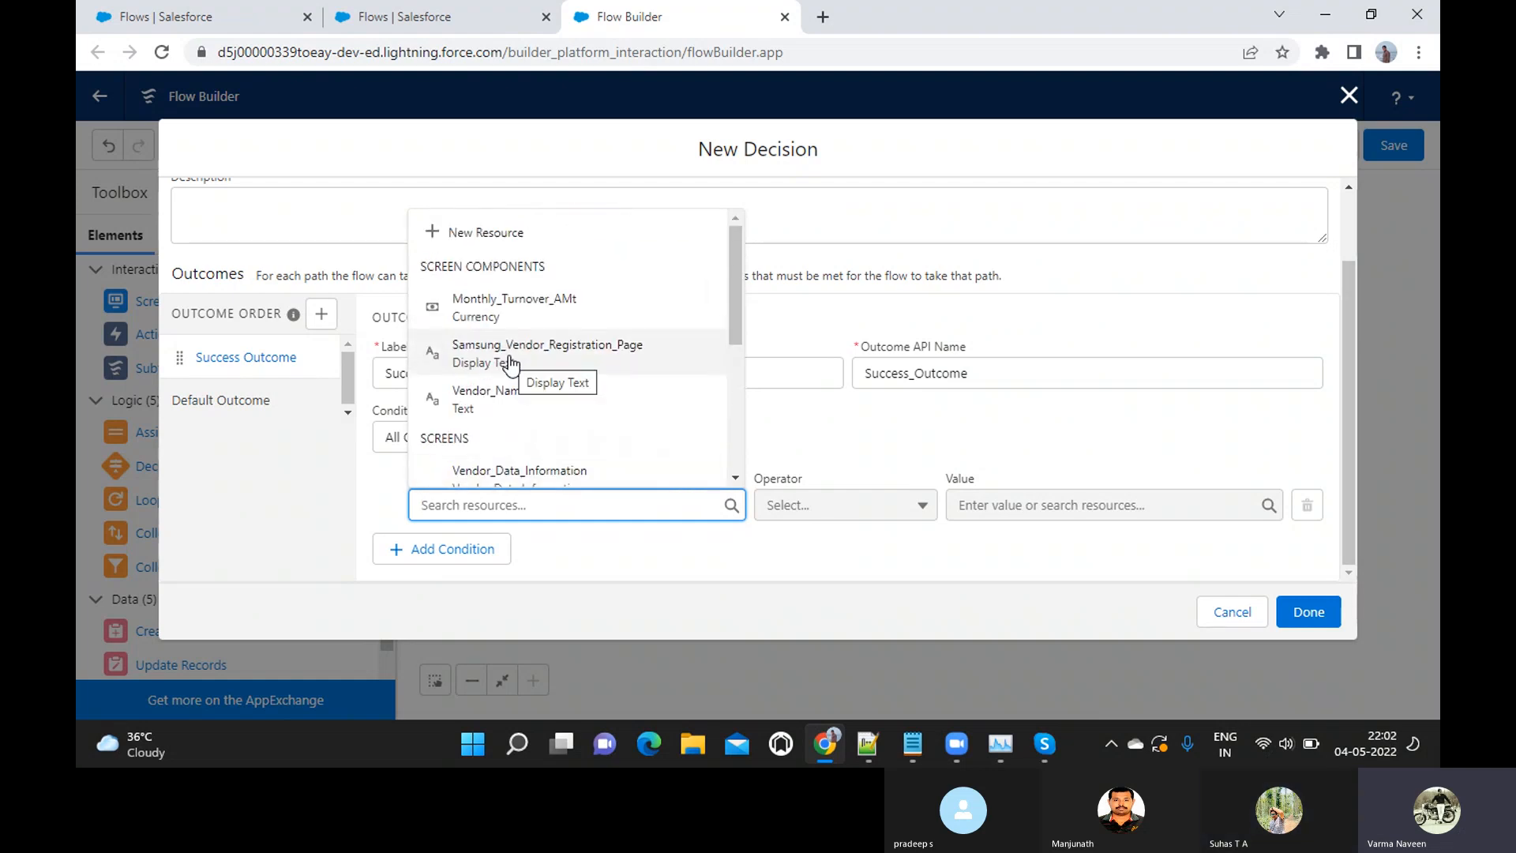
Set the Success Outcome condition to Monthly_Turnover_AMt Greater Than or Equal 50000 and finish the 50k Check decision
click(474, 306)
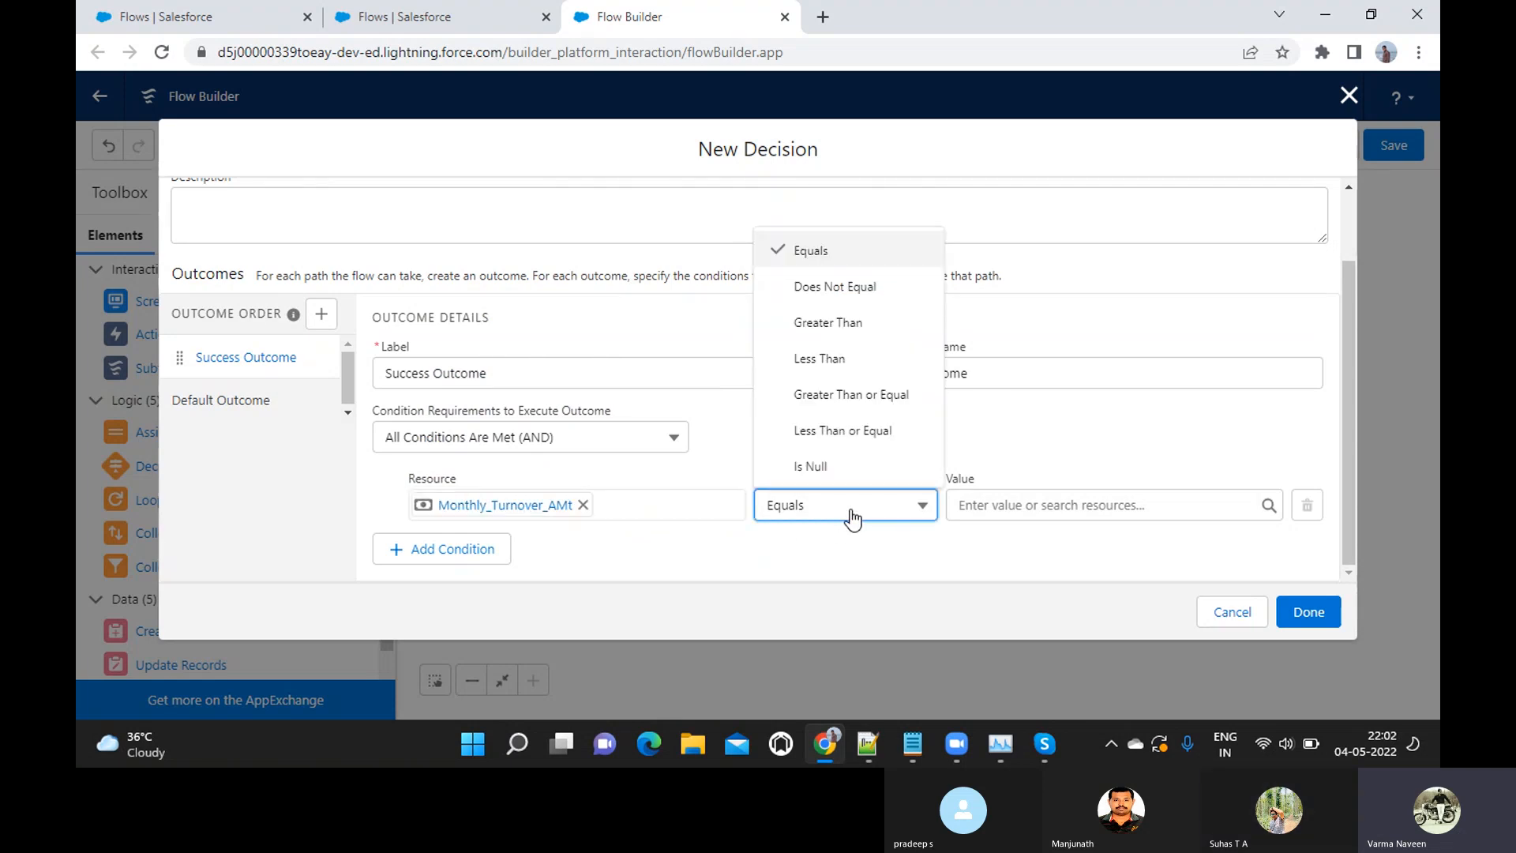
click(855, 399)
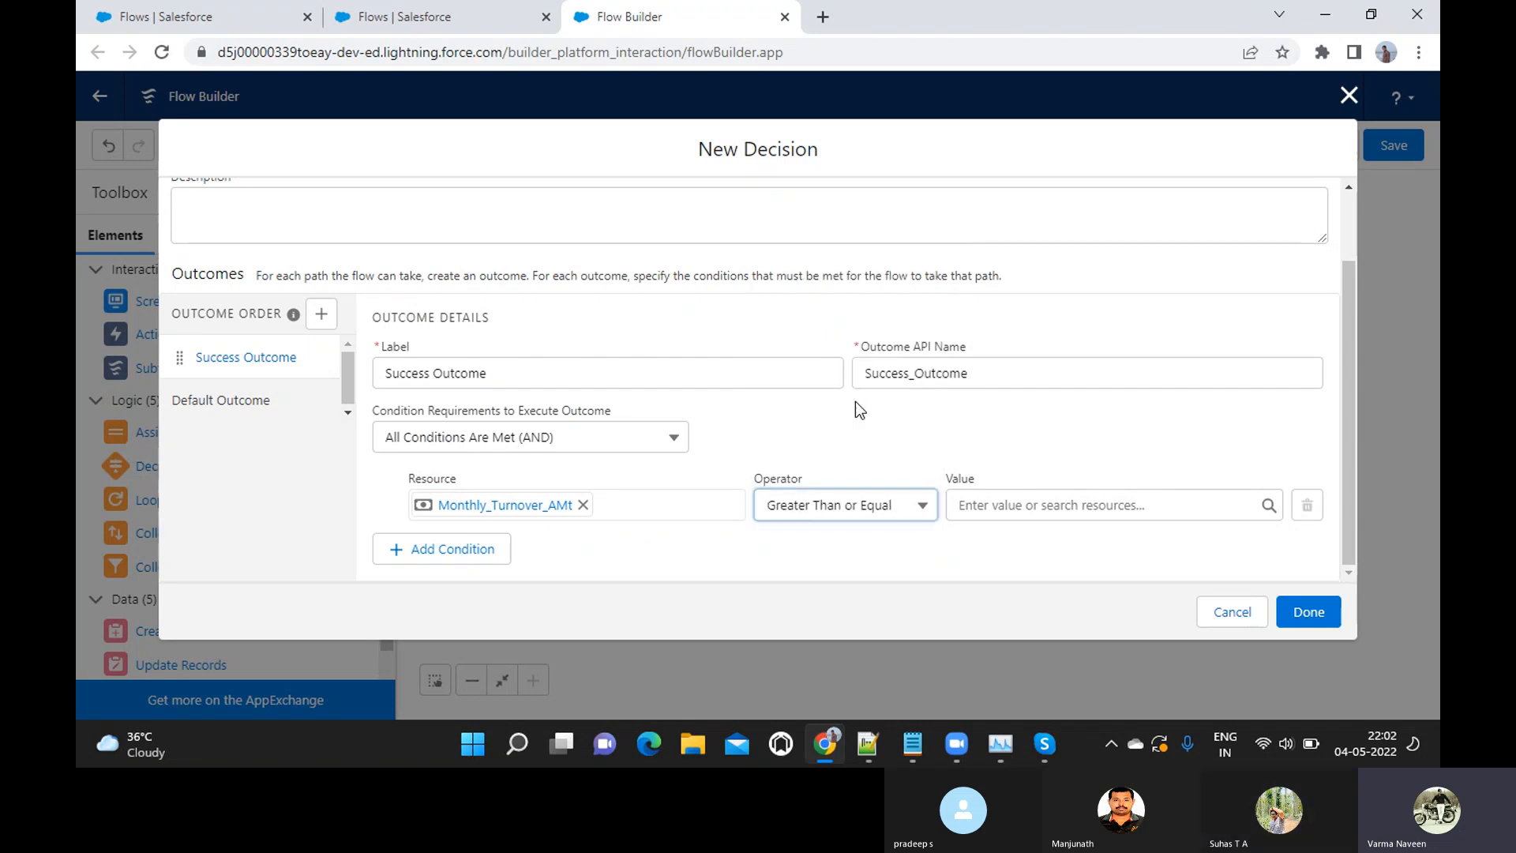
click(1025, 514)
text(50000)
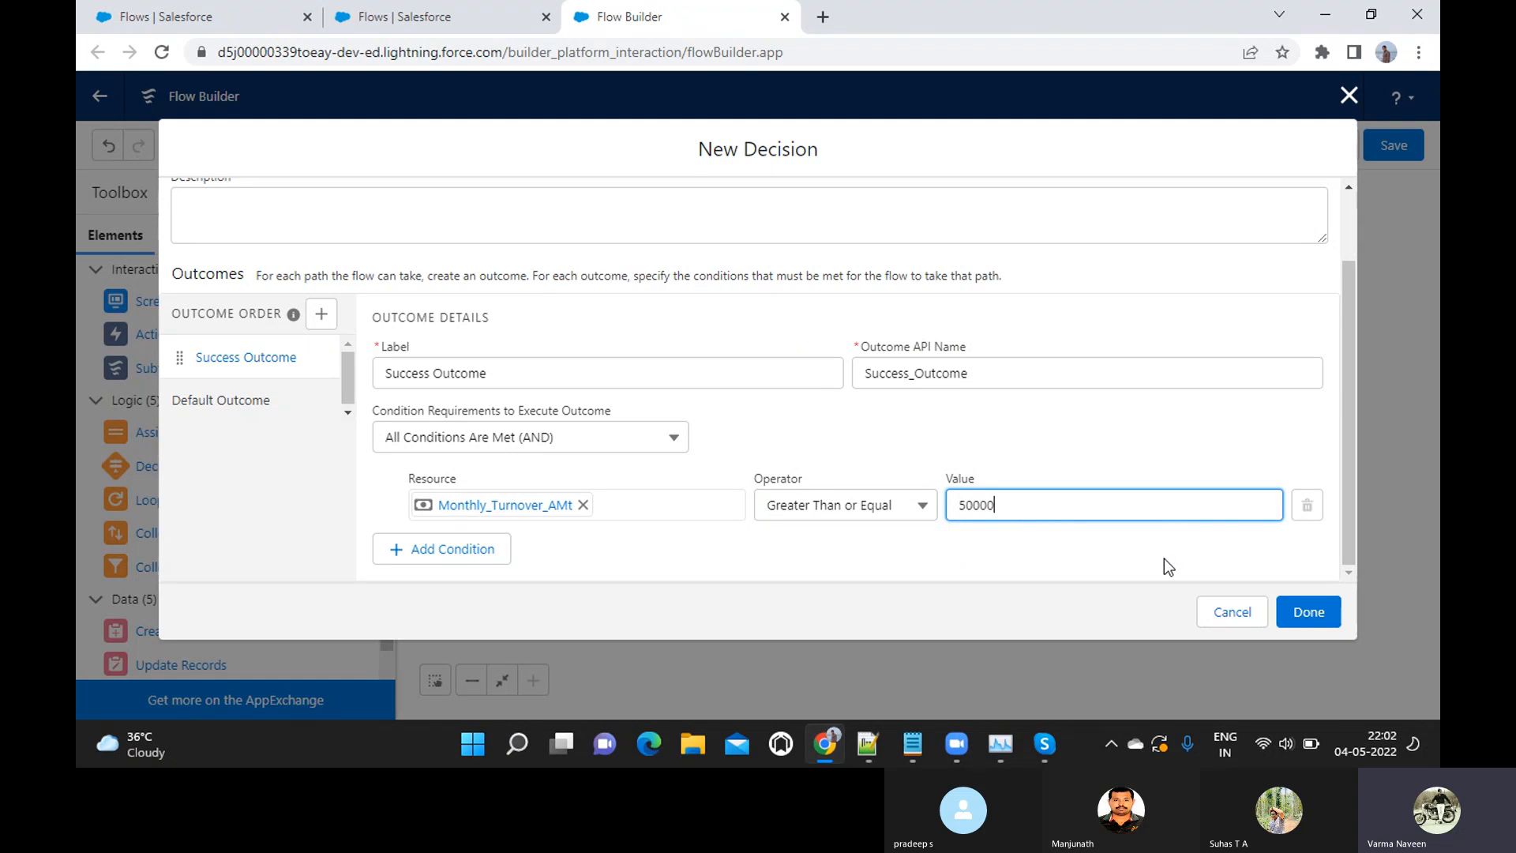
click(1301, 617)
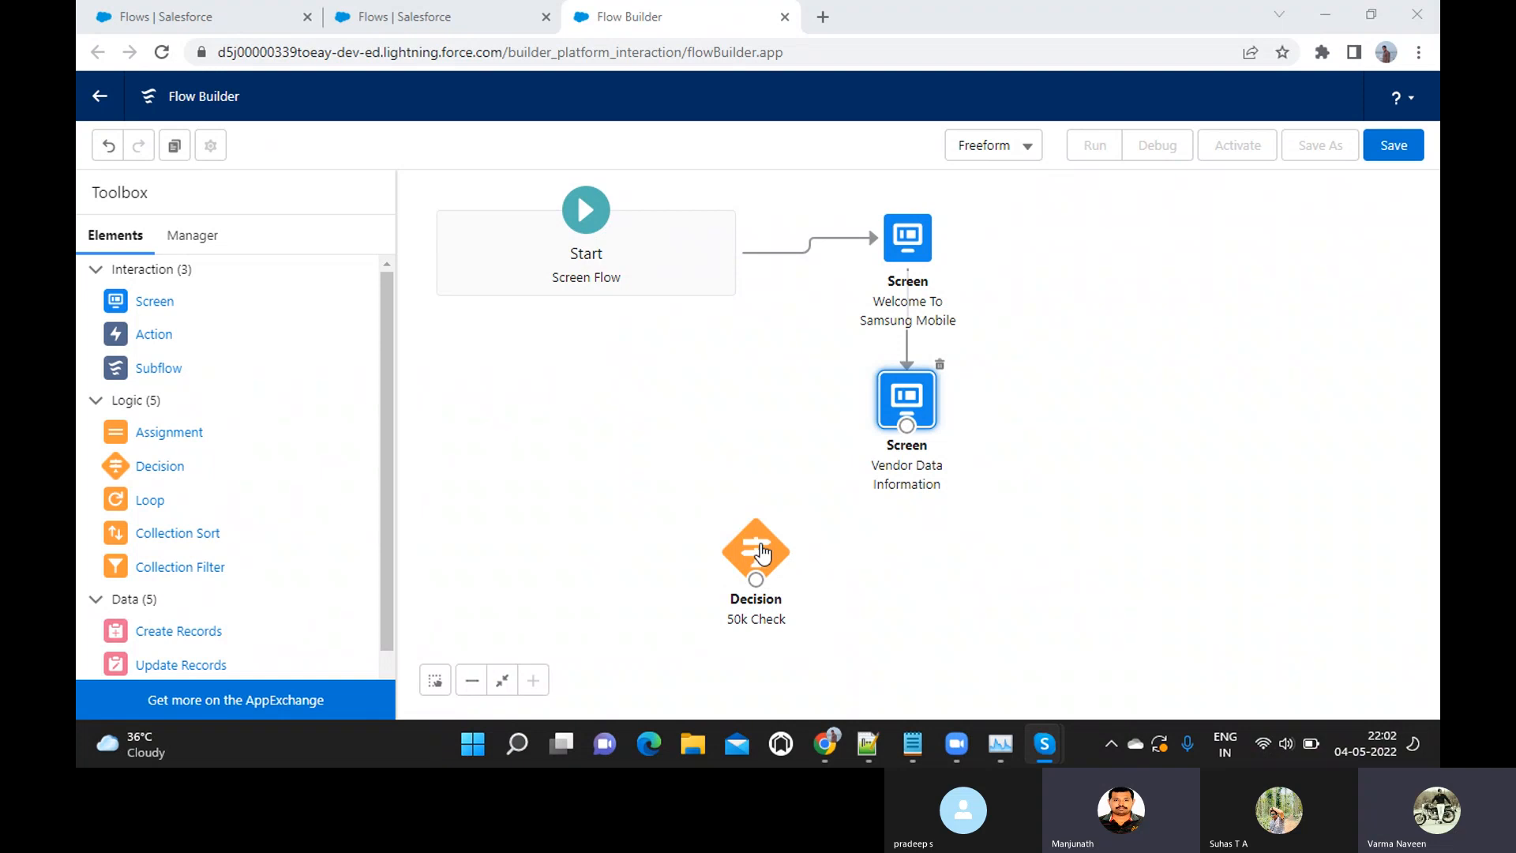
Reopen the 50k Check decision and add a second outcome labelled "Failure Outcome", accepting the generated API name
double_click(760, 553)
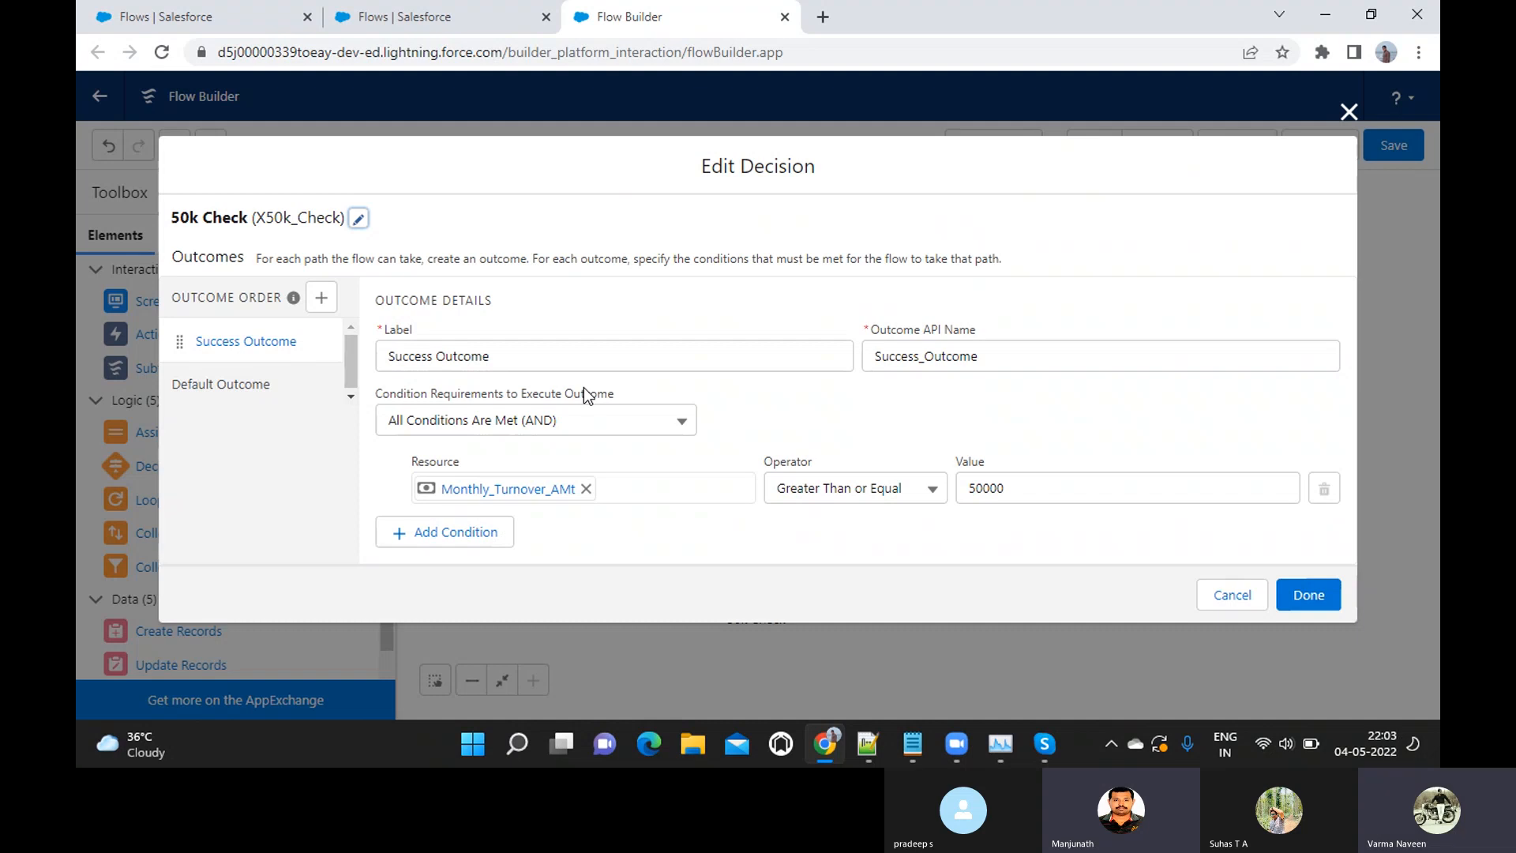
click(321, 306)
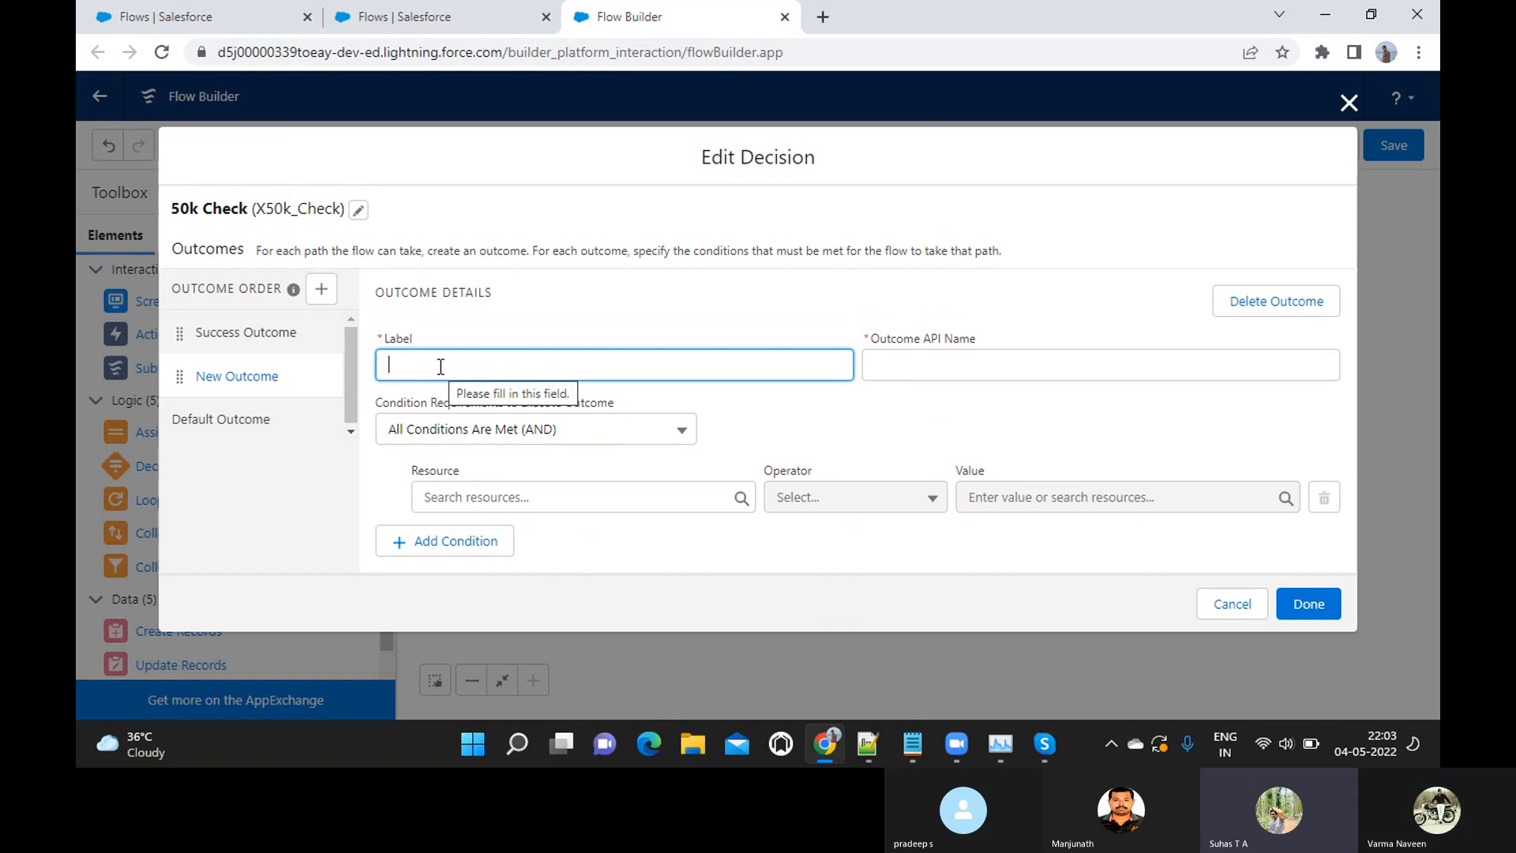
text(Failure)
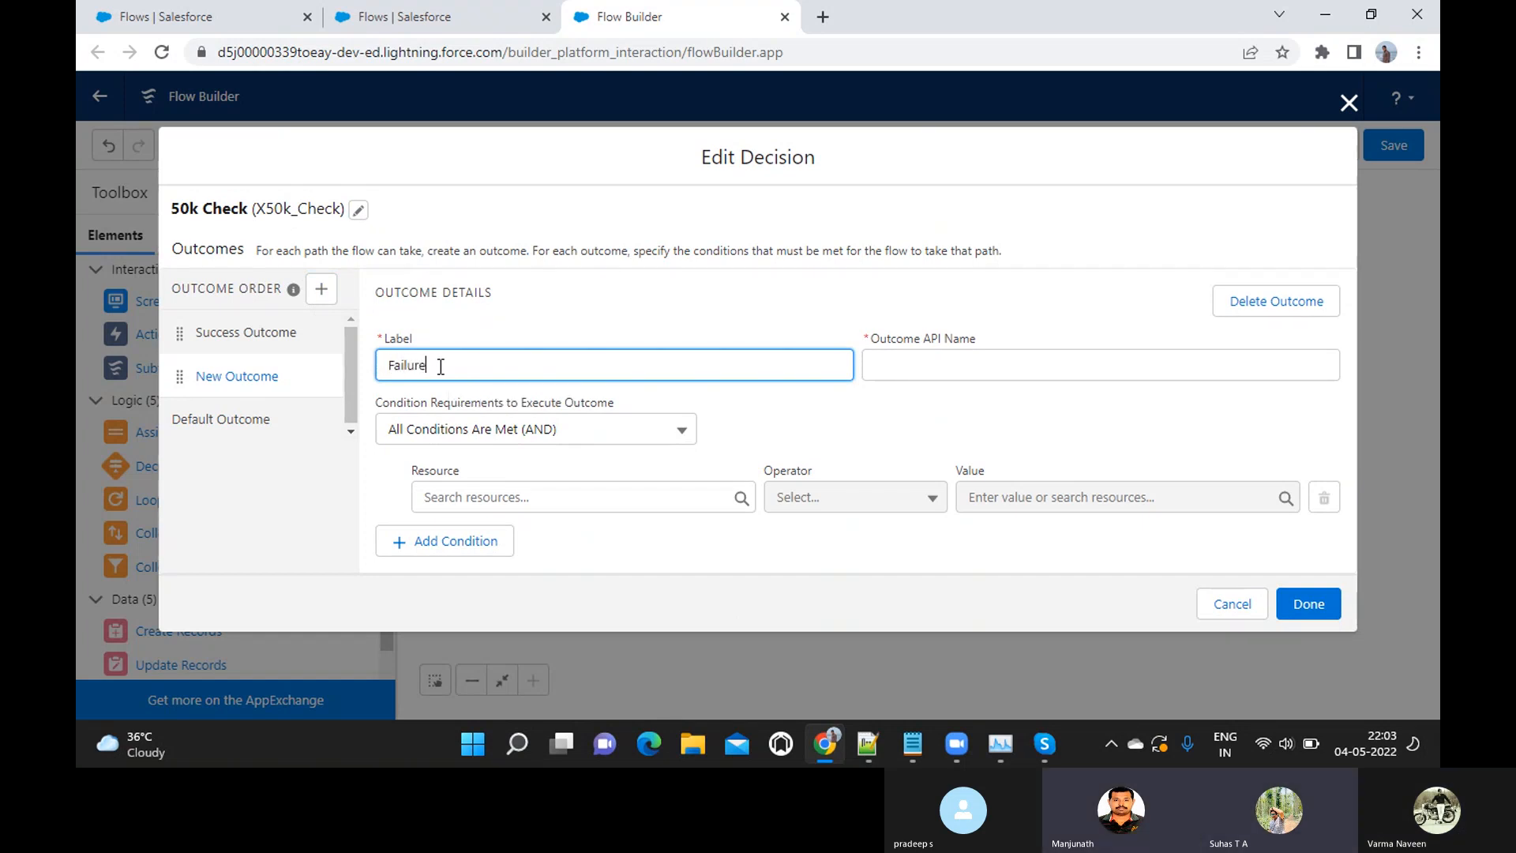
text( Outcome)
key(Tab)
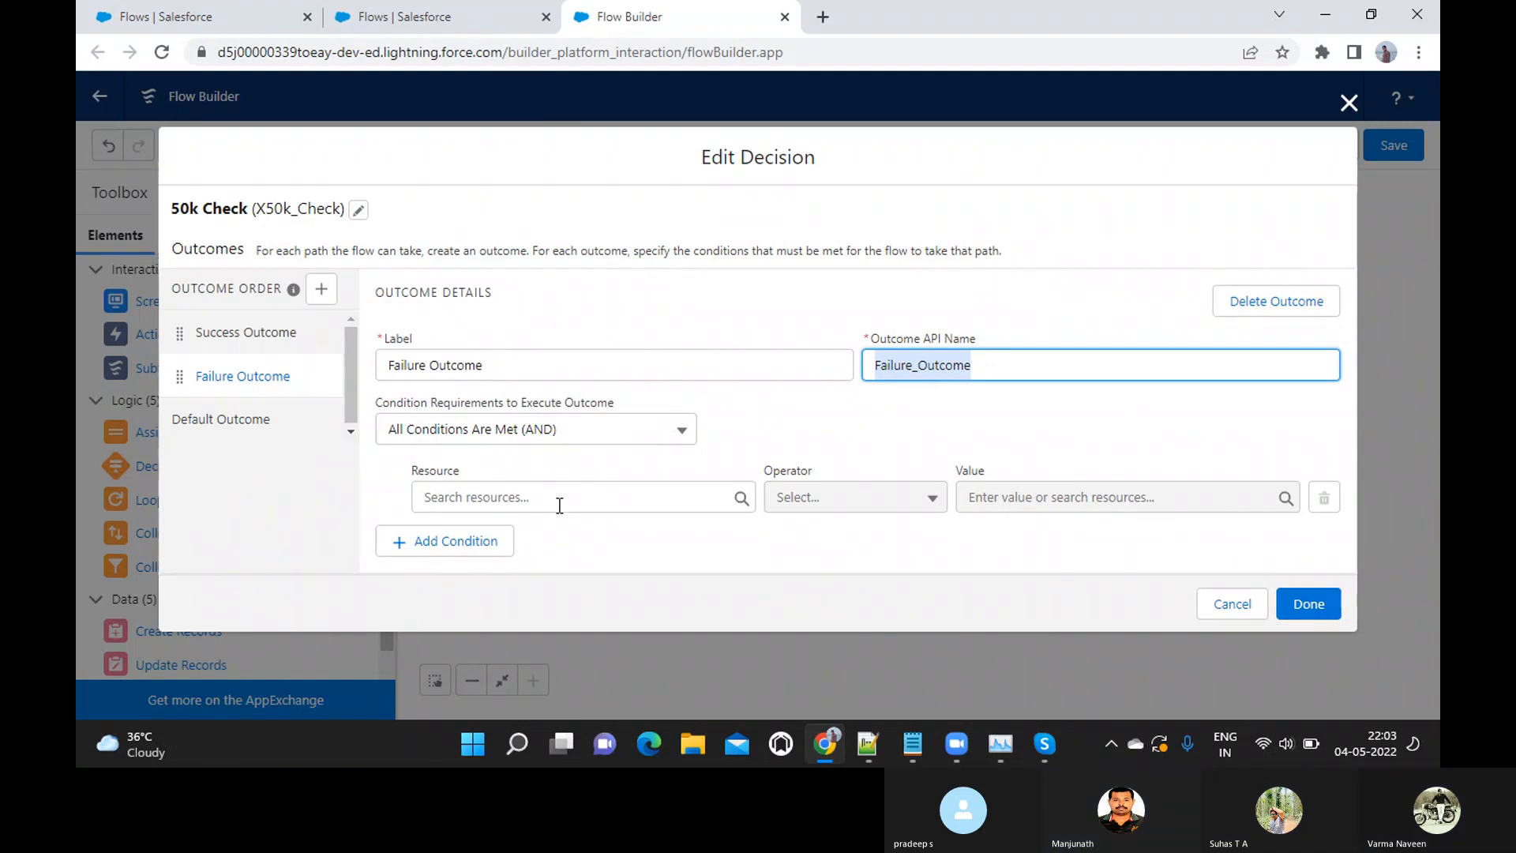
Set the Failure Outcome condition to Monthly_Turnover_AMt Less Than 50000 and finish editing the decision
click(559, 502)
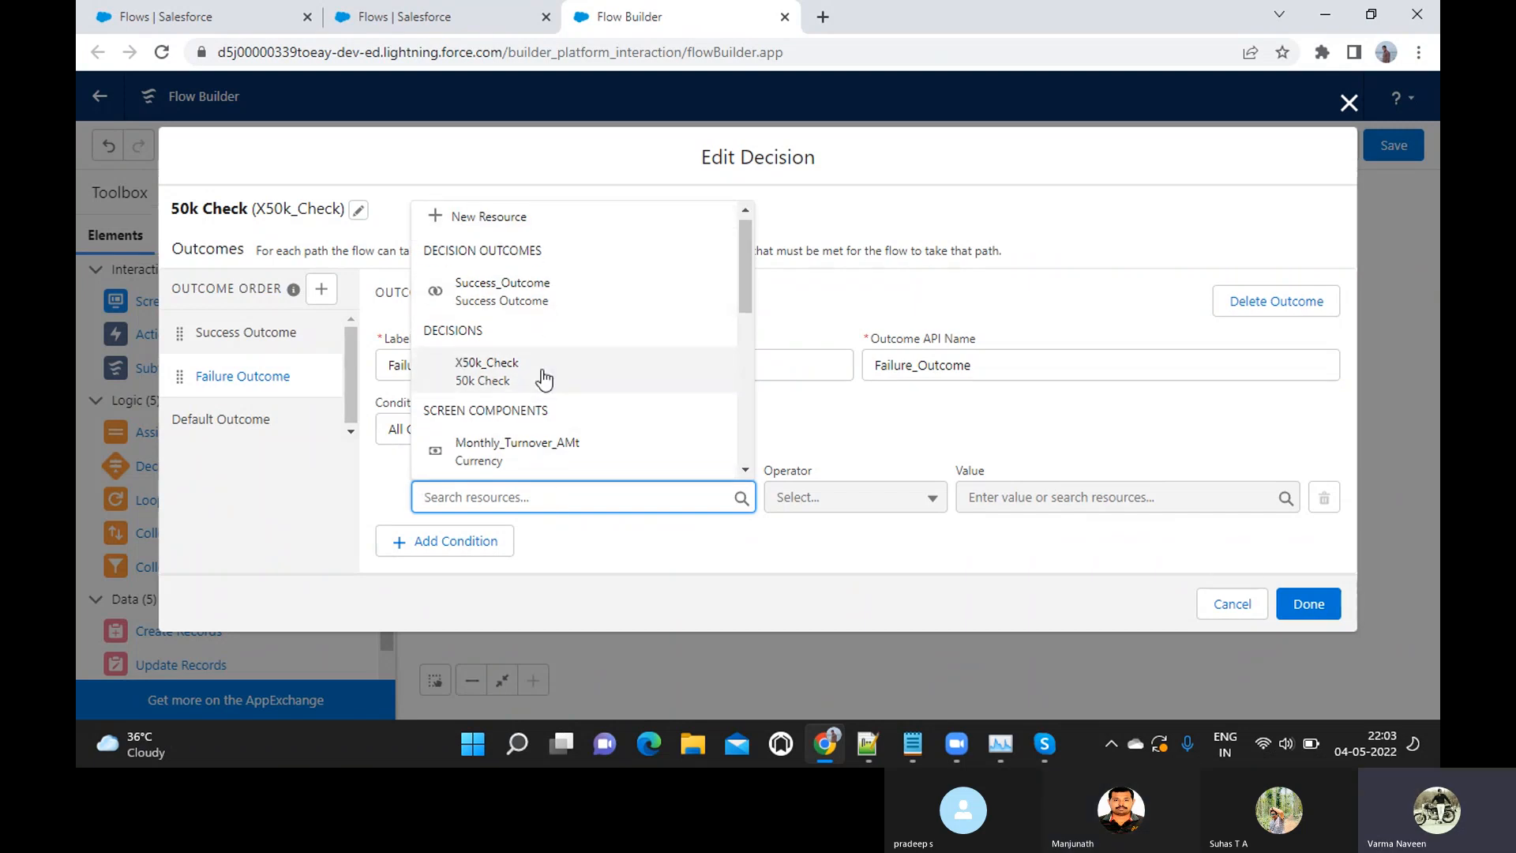
scroll(545, 378, down, 1)
scroll(546, 376, down, 1)
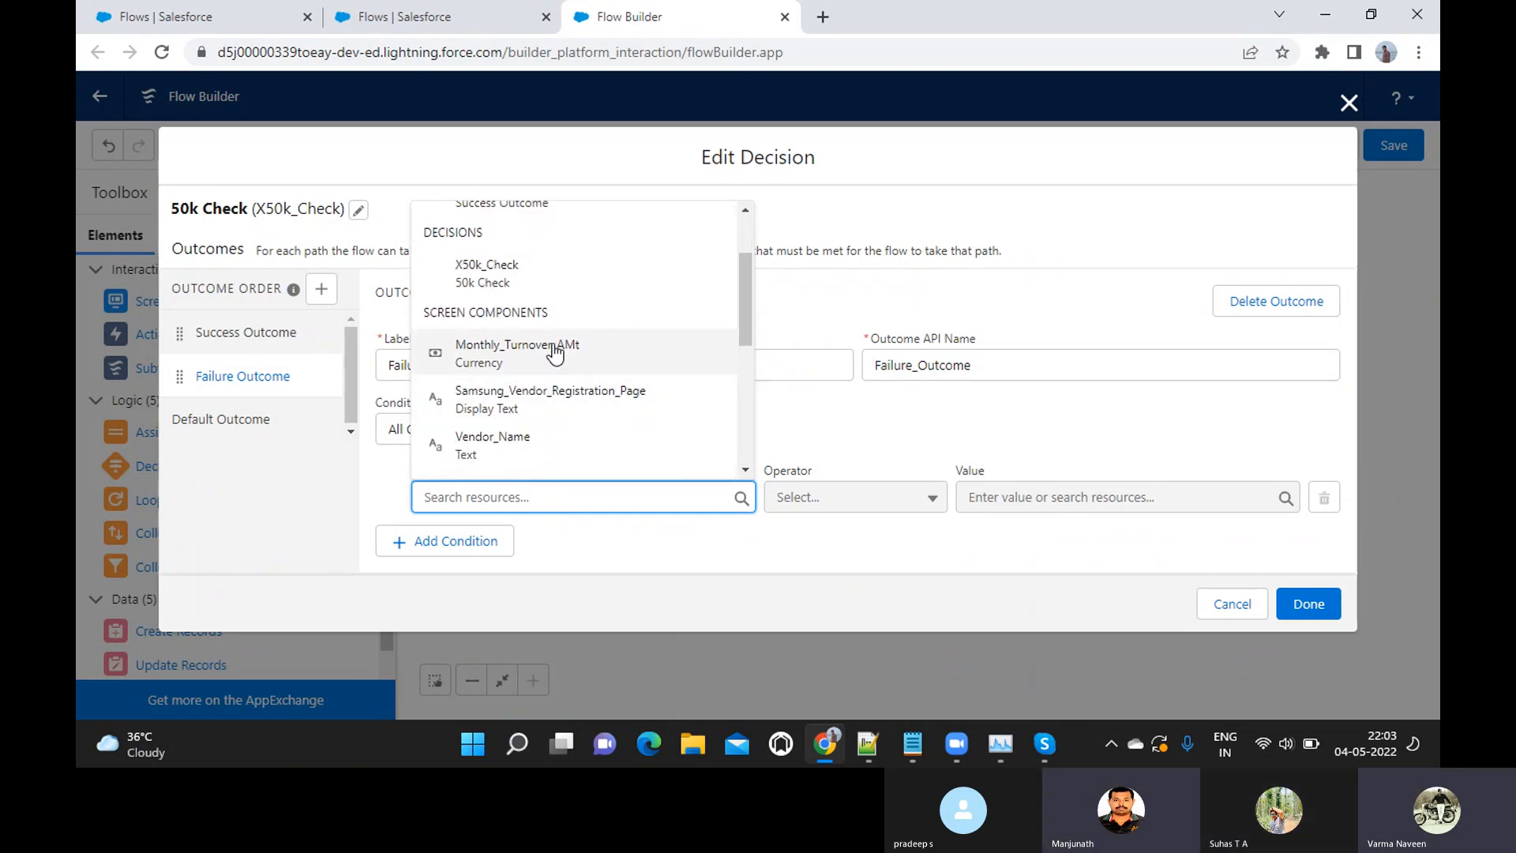
click(553, 365)
click(916, 510)
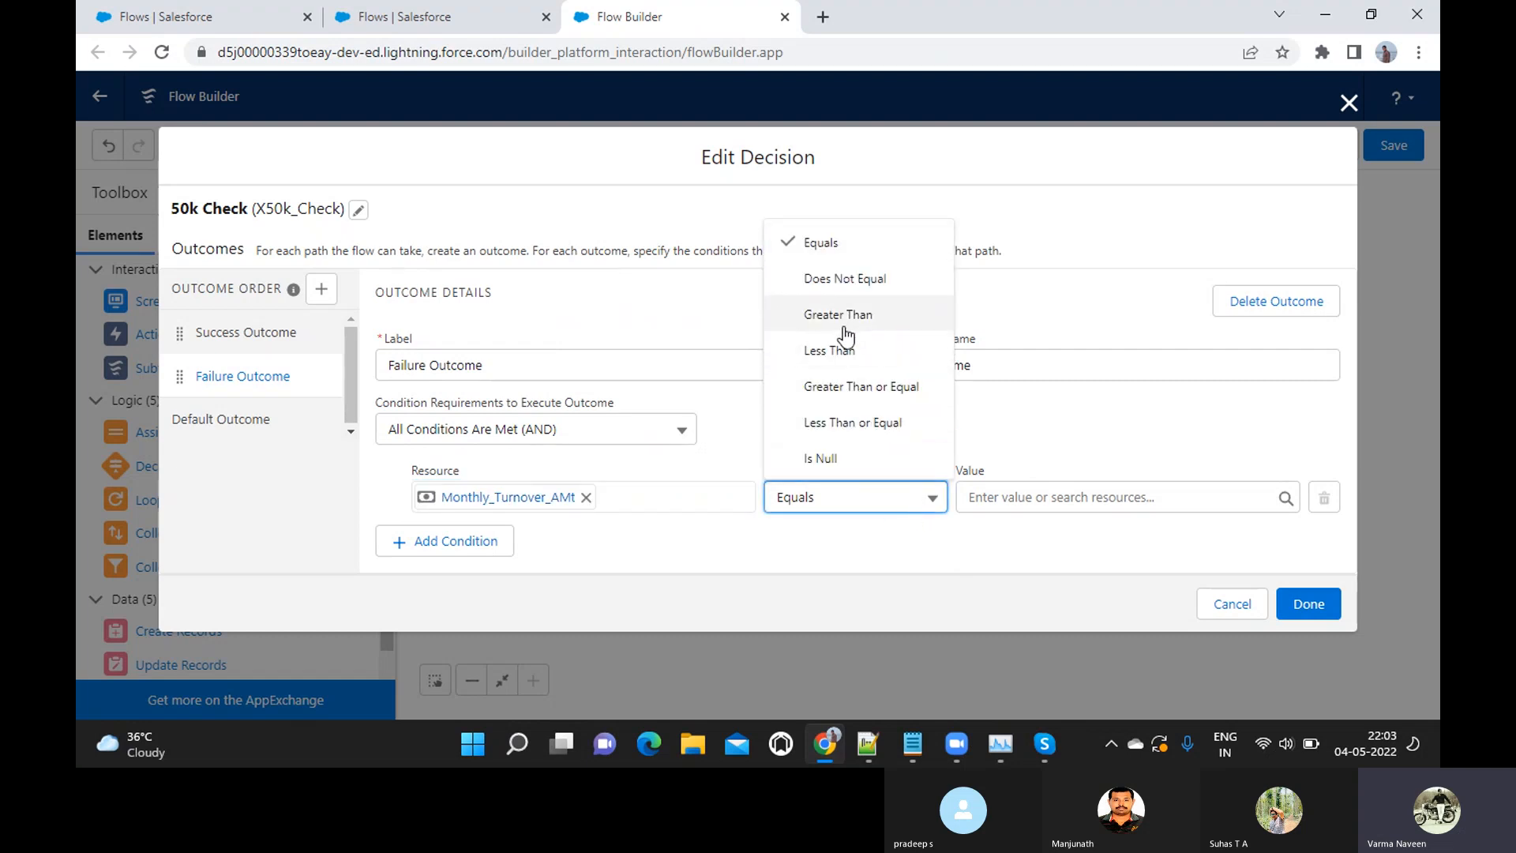
click(837, 350)
click(1091, 496)
text(50000)
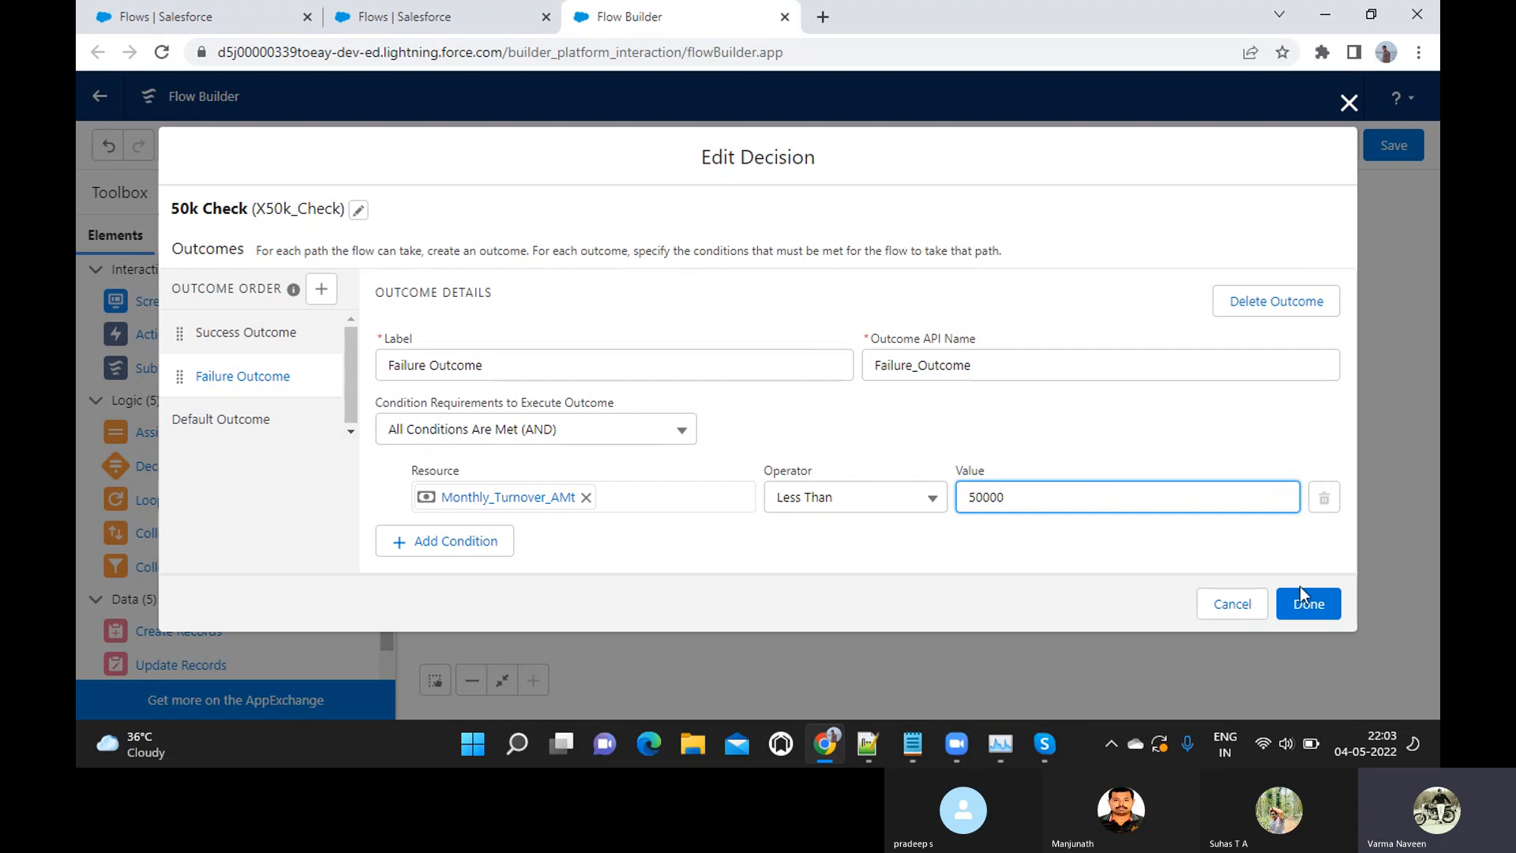
click(1317, 604)
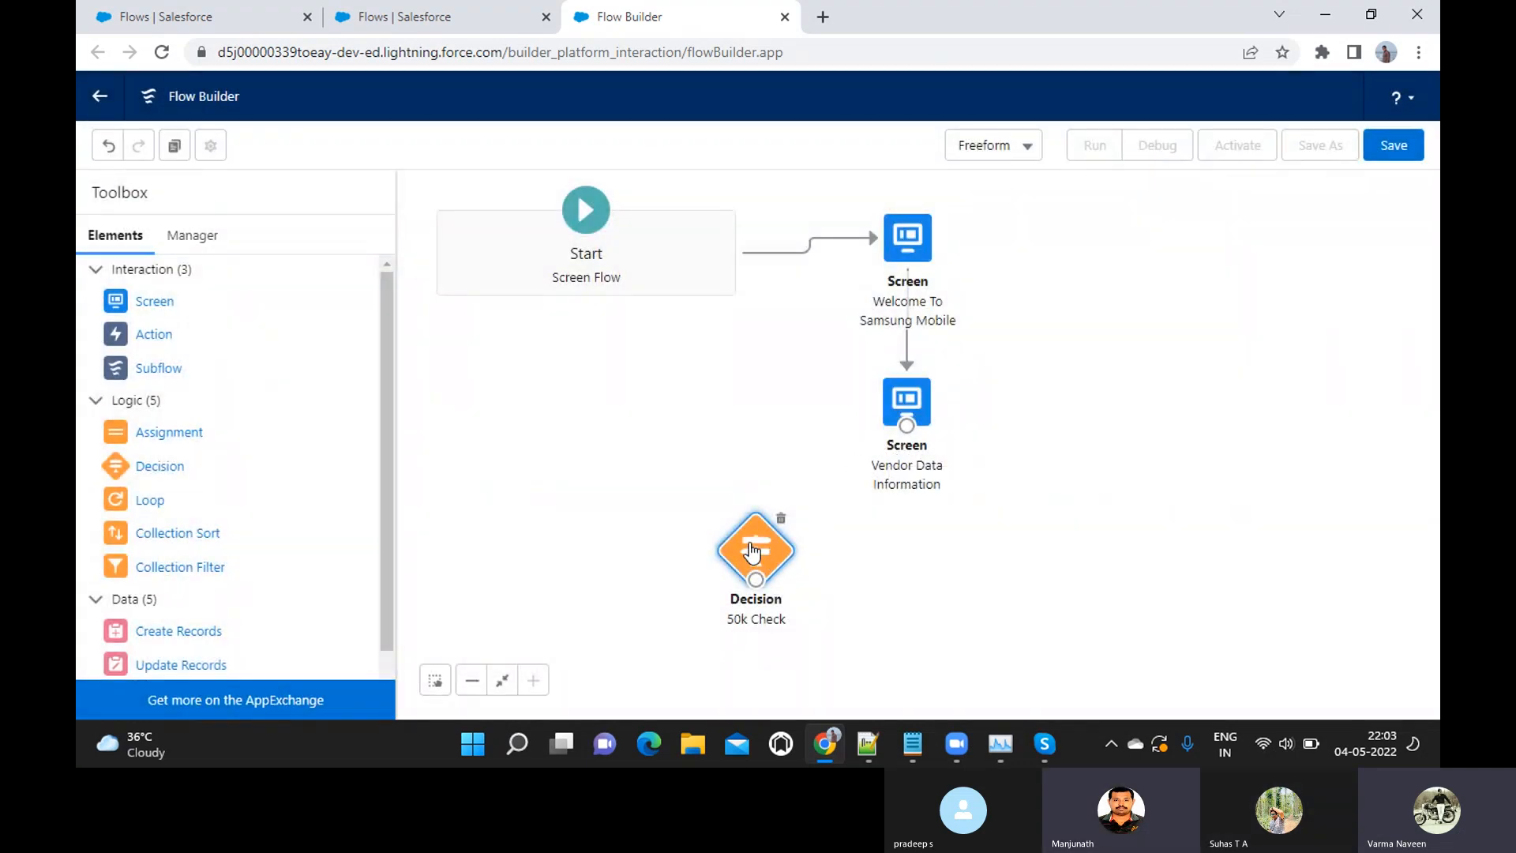
Place the 50k Check decision below the Vendor Data Information screen and connect that screen to it
drag(751, 550, 910, 566)
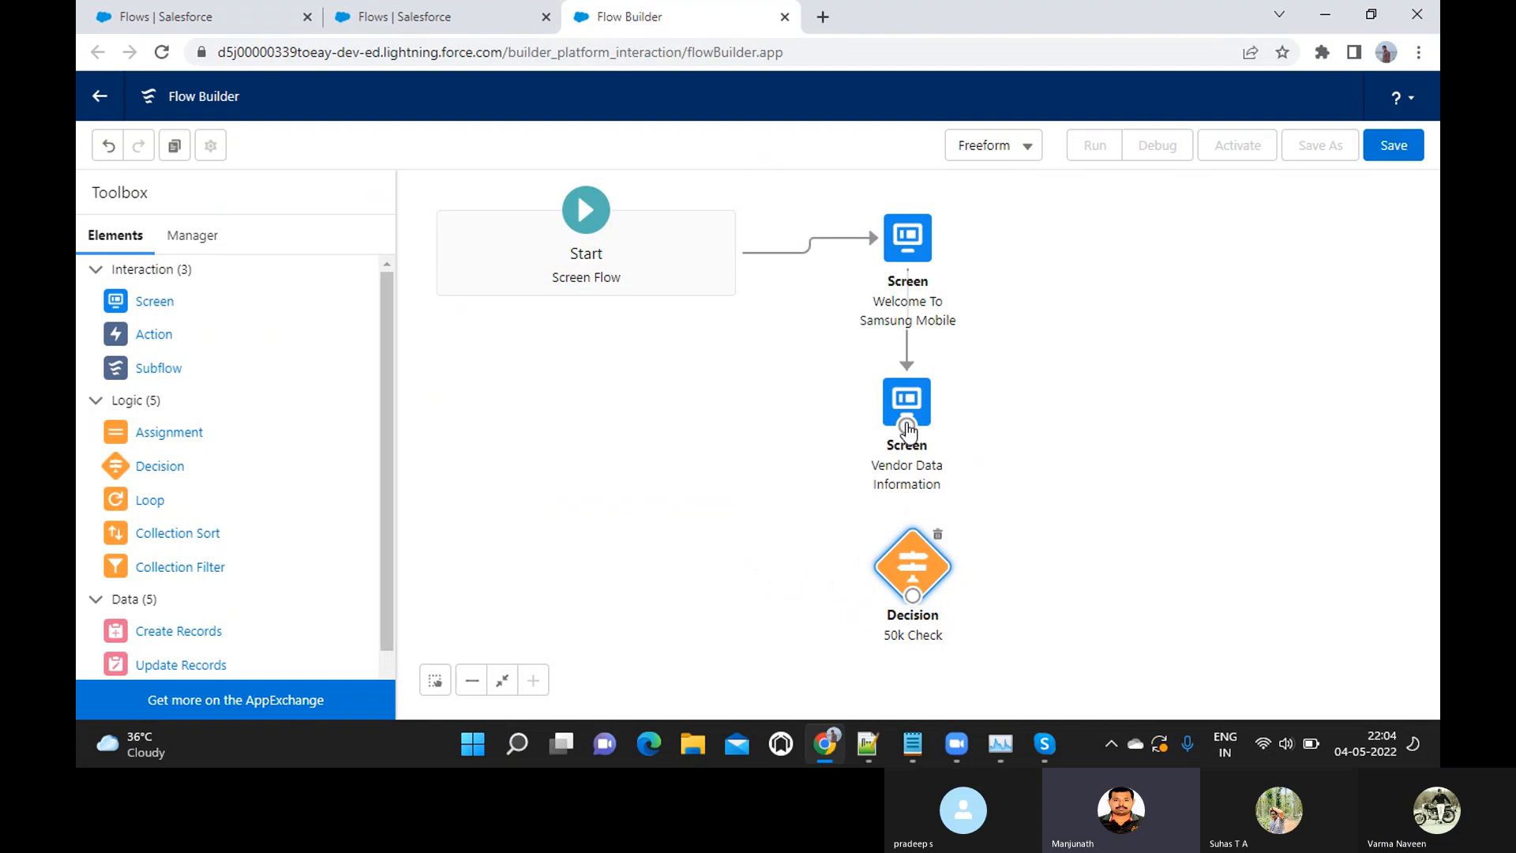
drag(907, 427, 912, 597)
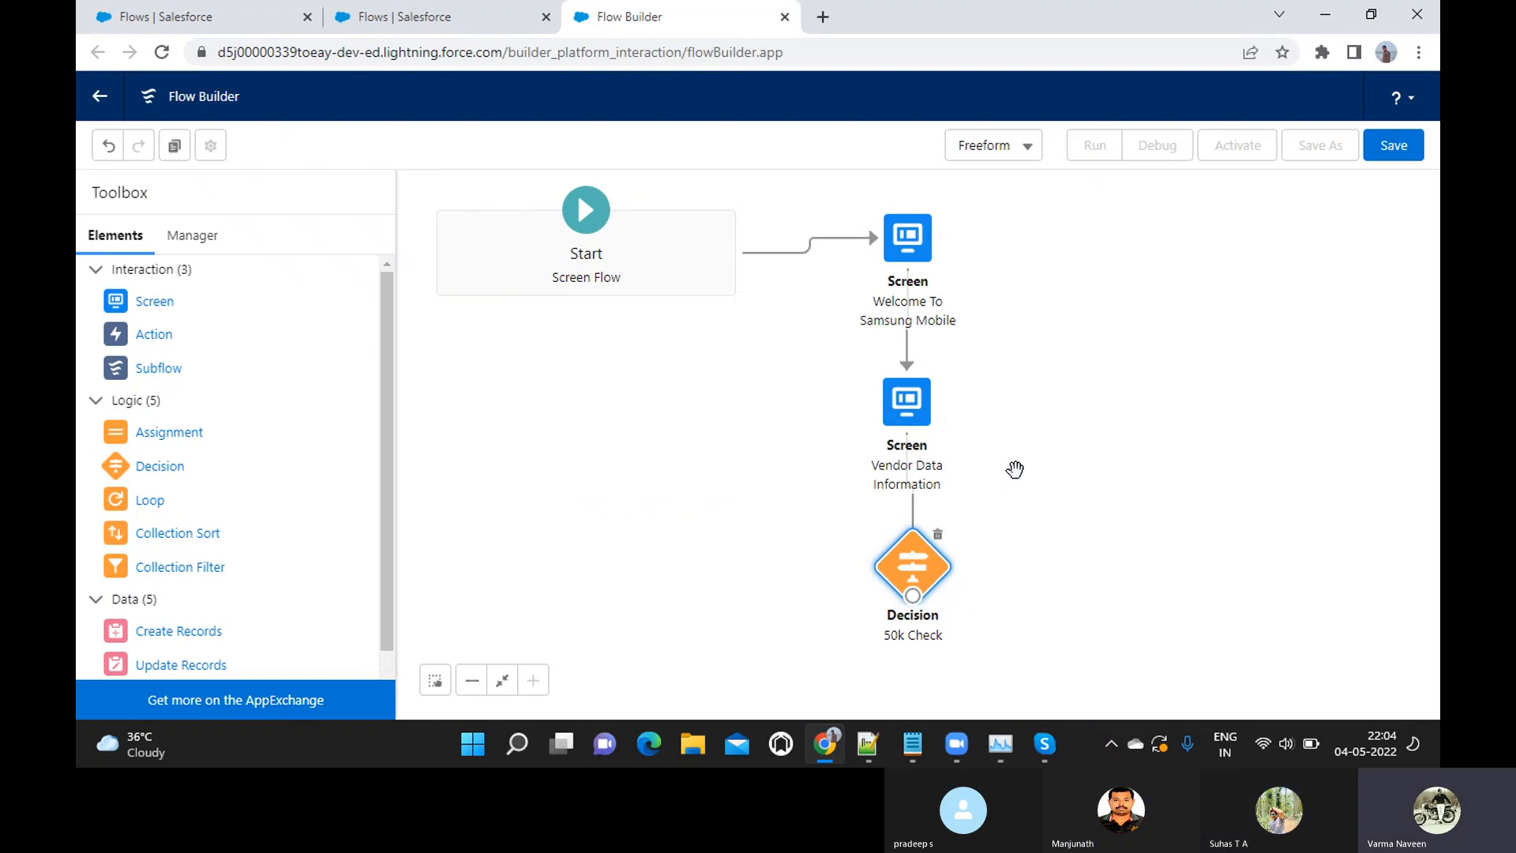
Review the client requirements in the Notepad notes on the turnover threshold and adding registered vendors to the database, and return to the flow
key(alt+Tab)
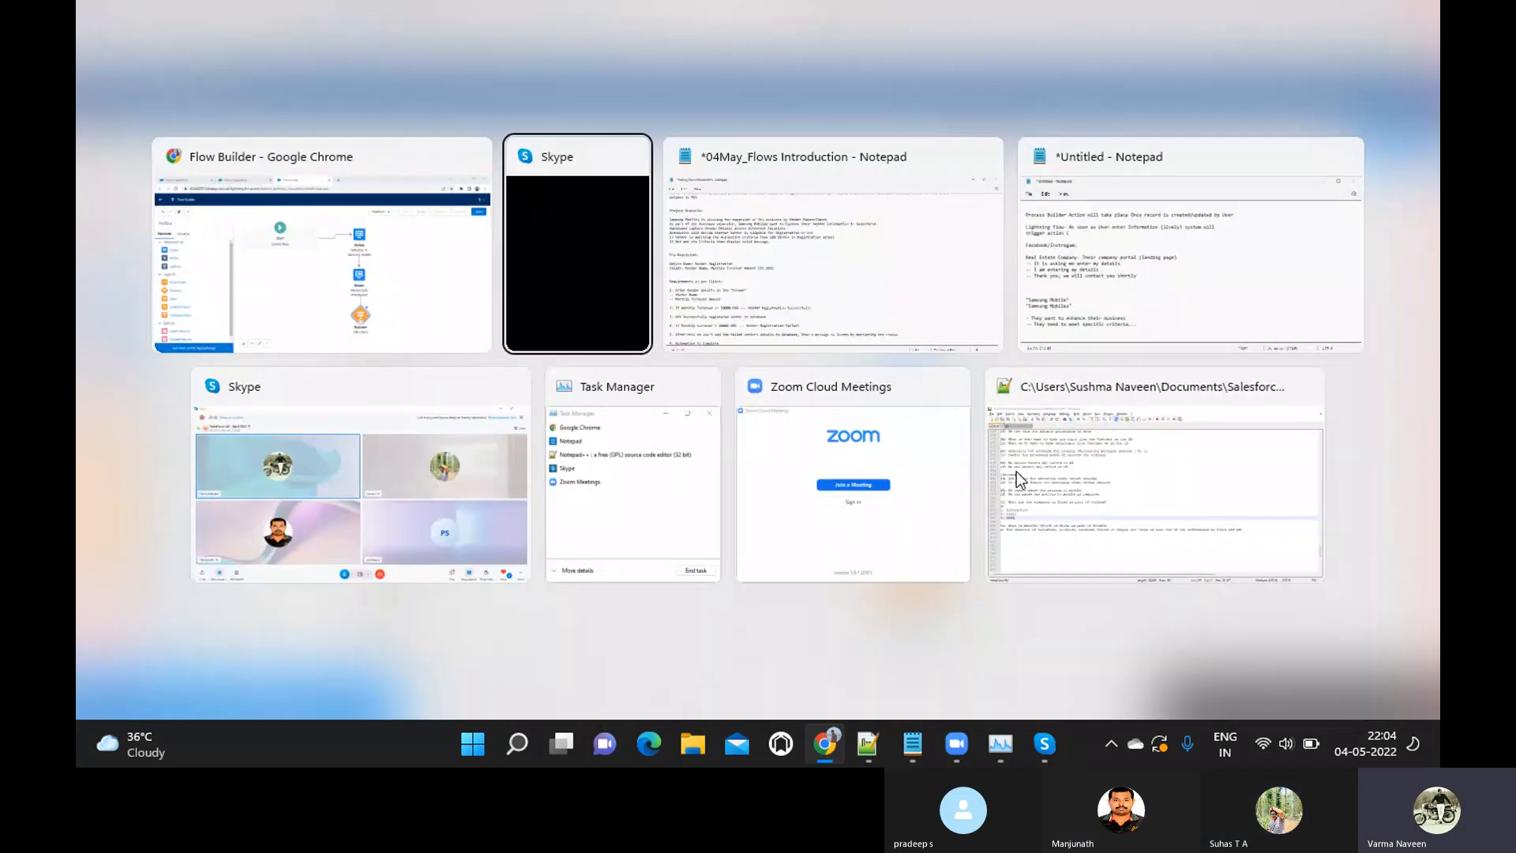
key(alt+Tab)
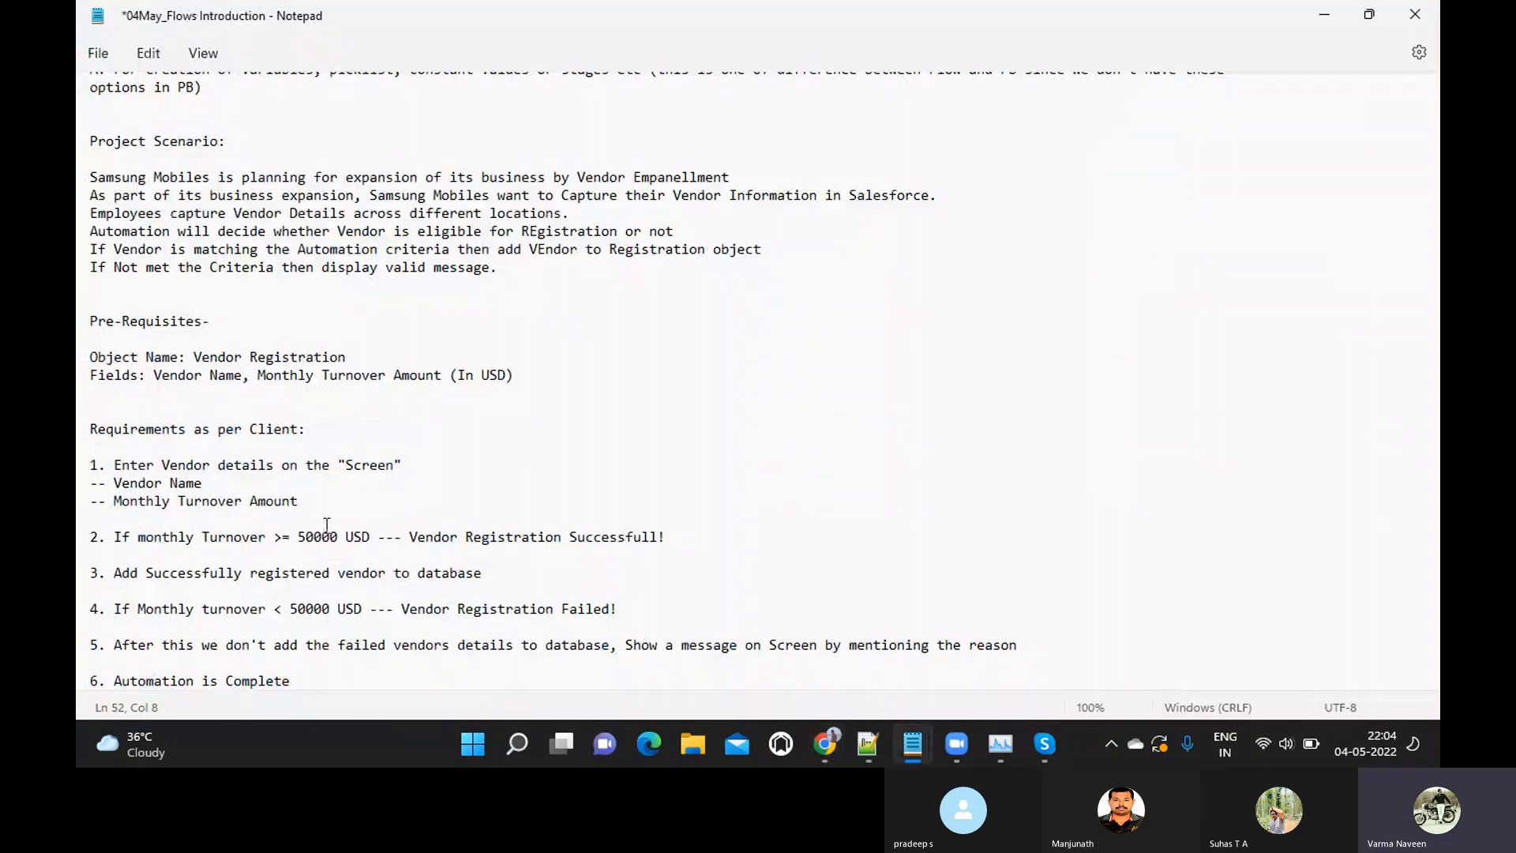
drag(298, 537, 367, 545)
drag(116, 573, 484, 575)
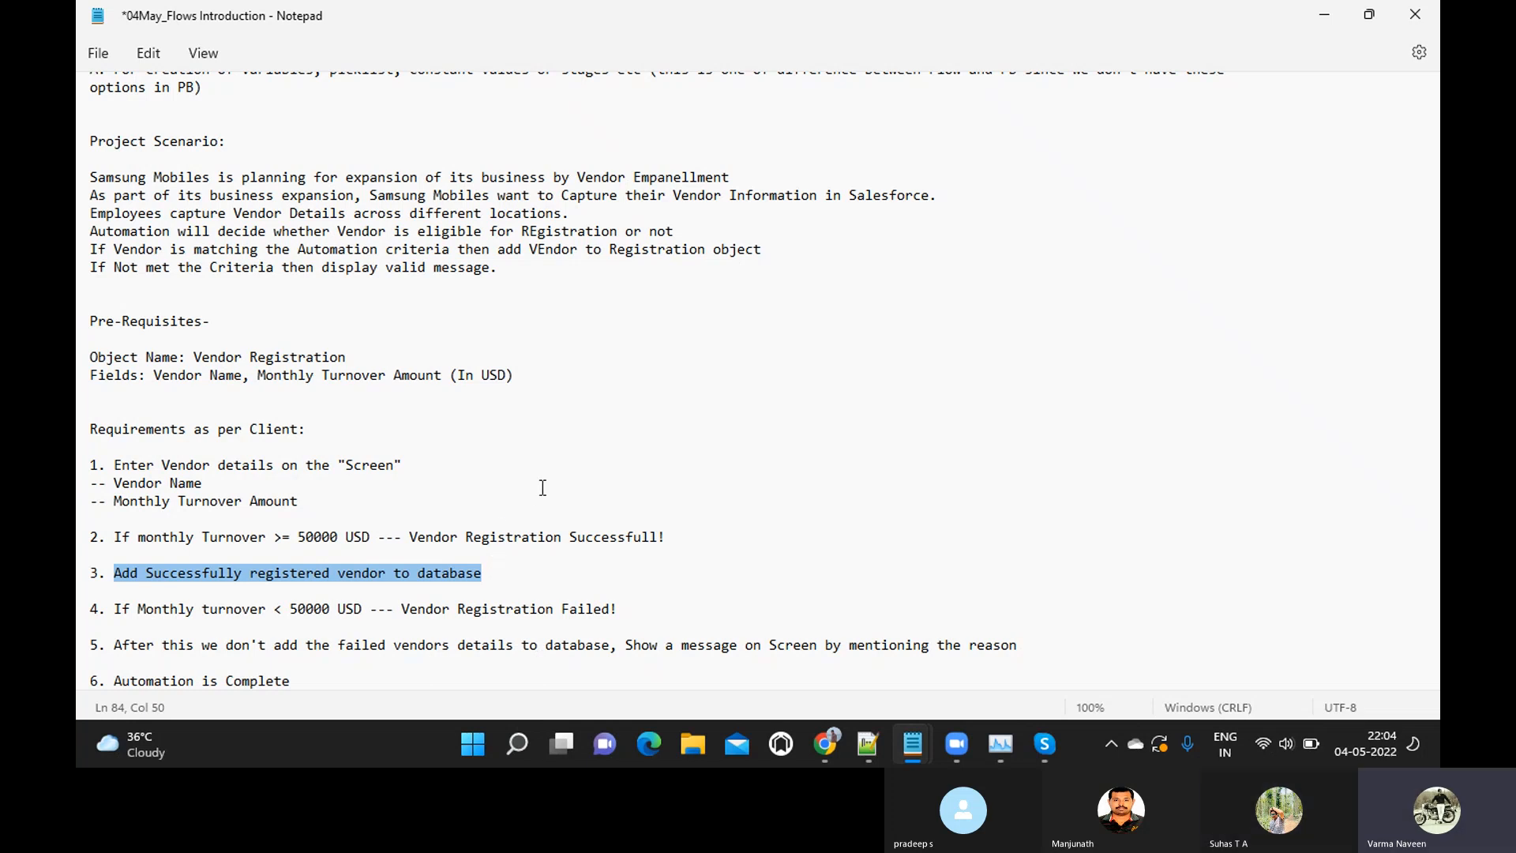
key(alt+Tab)
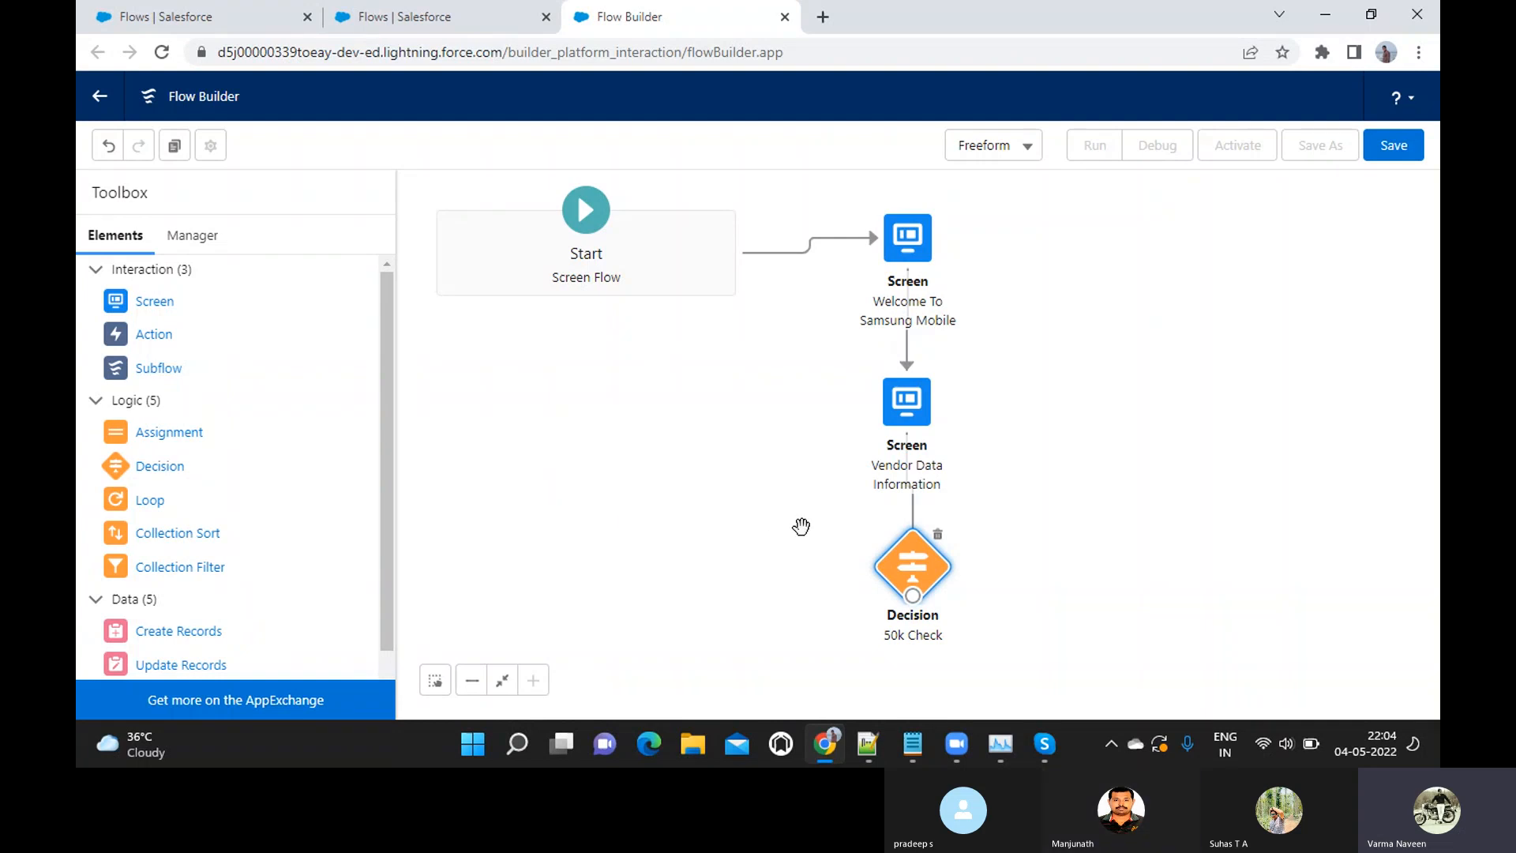
Add a Create Records element to the canvas beside the 50k Check decision
click(470, 687)
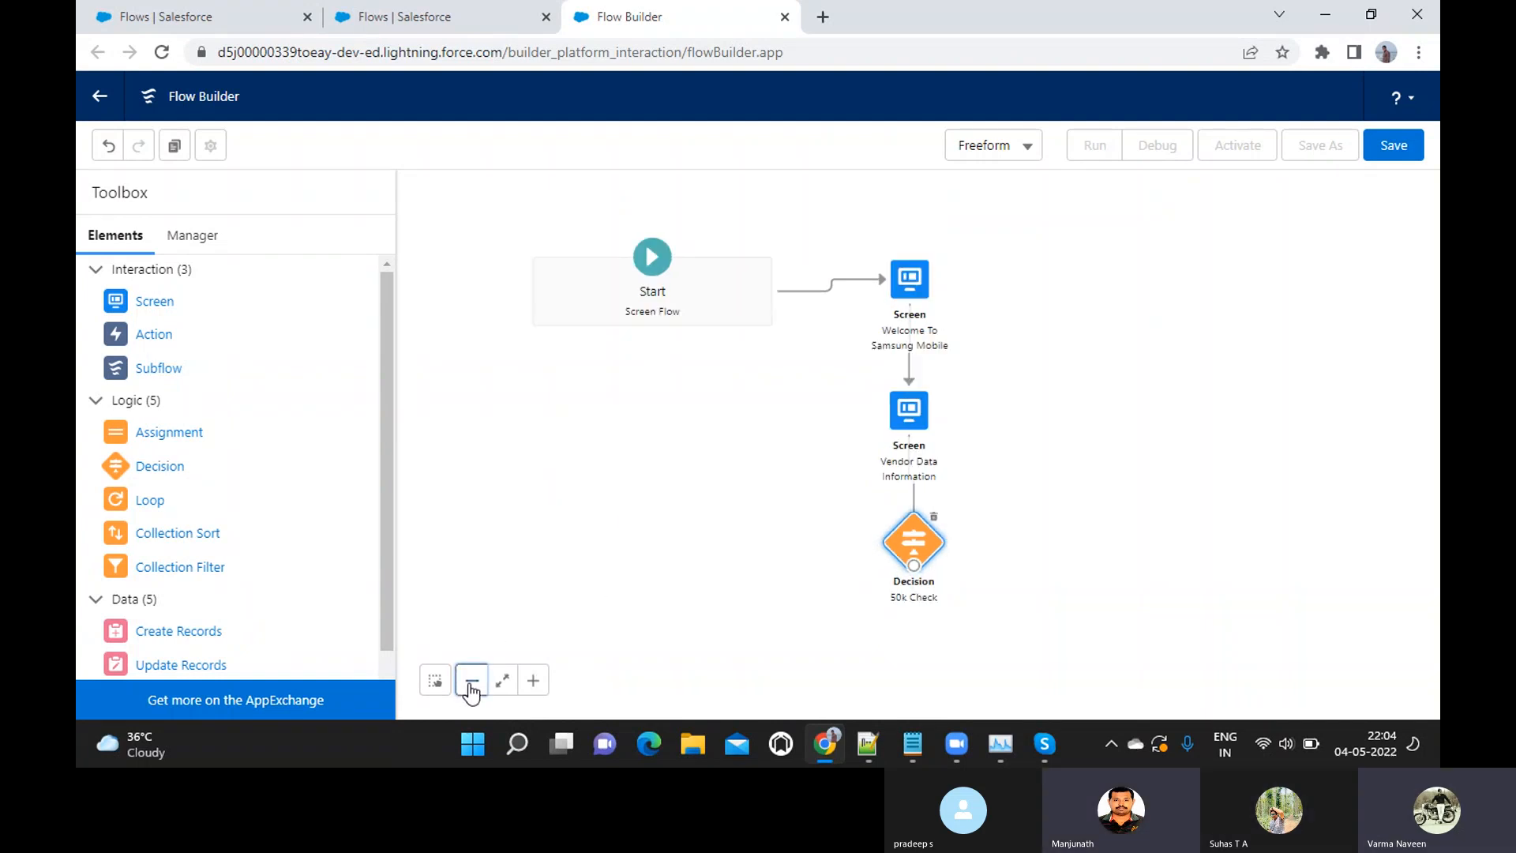
click(470, 687)
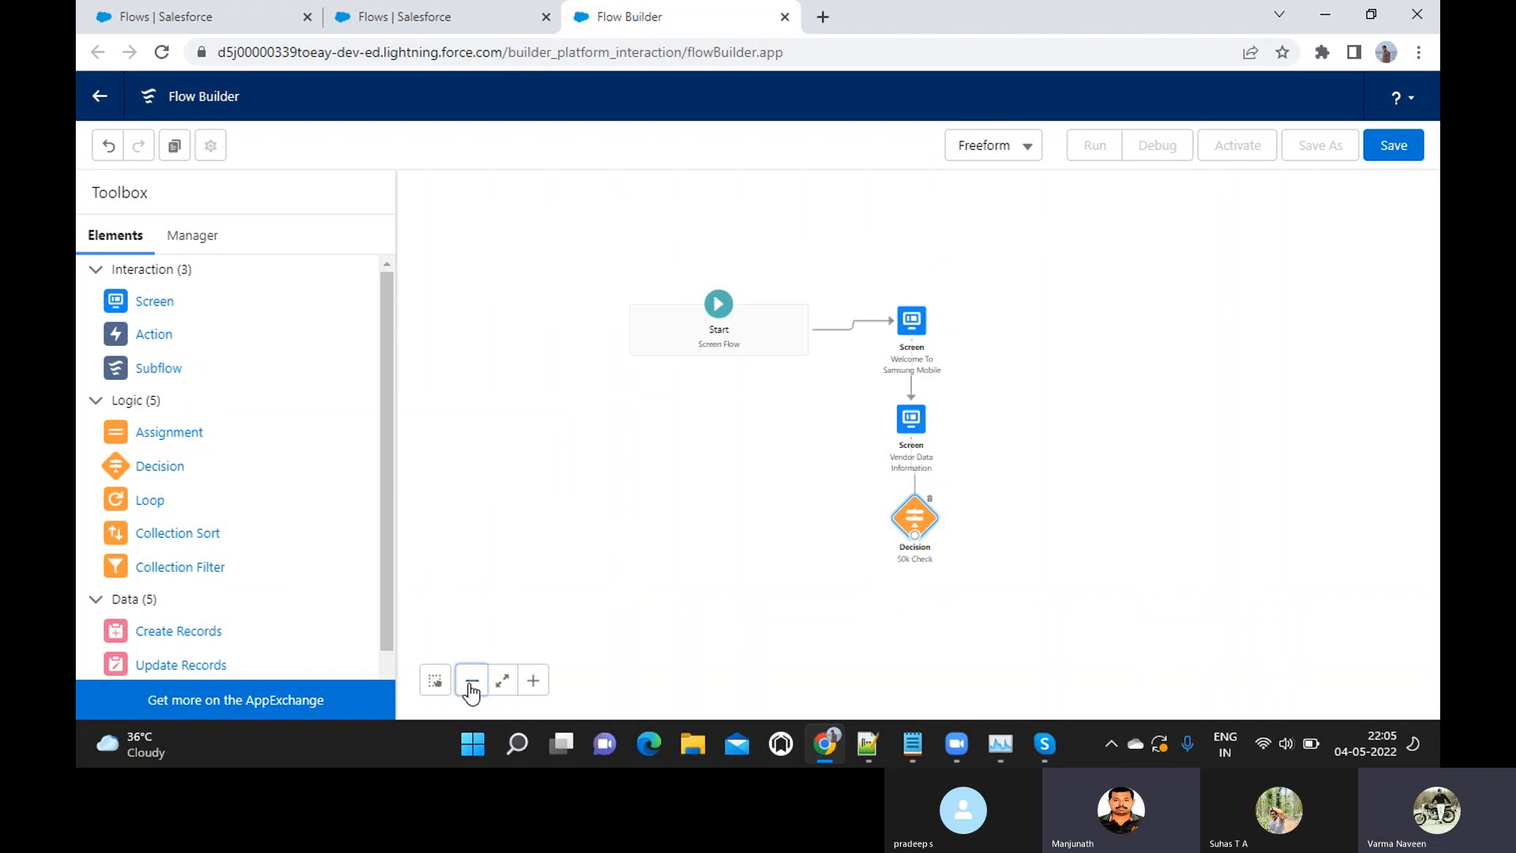
click(534, 681)
drag(691, 471, 623, 400)
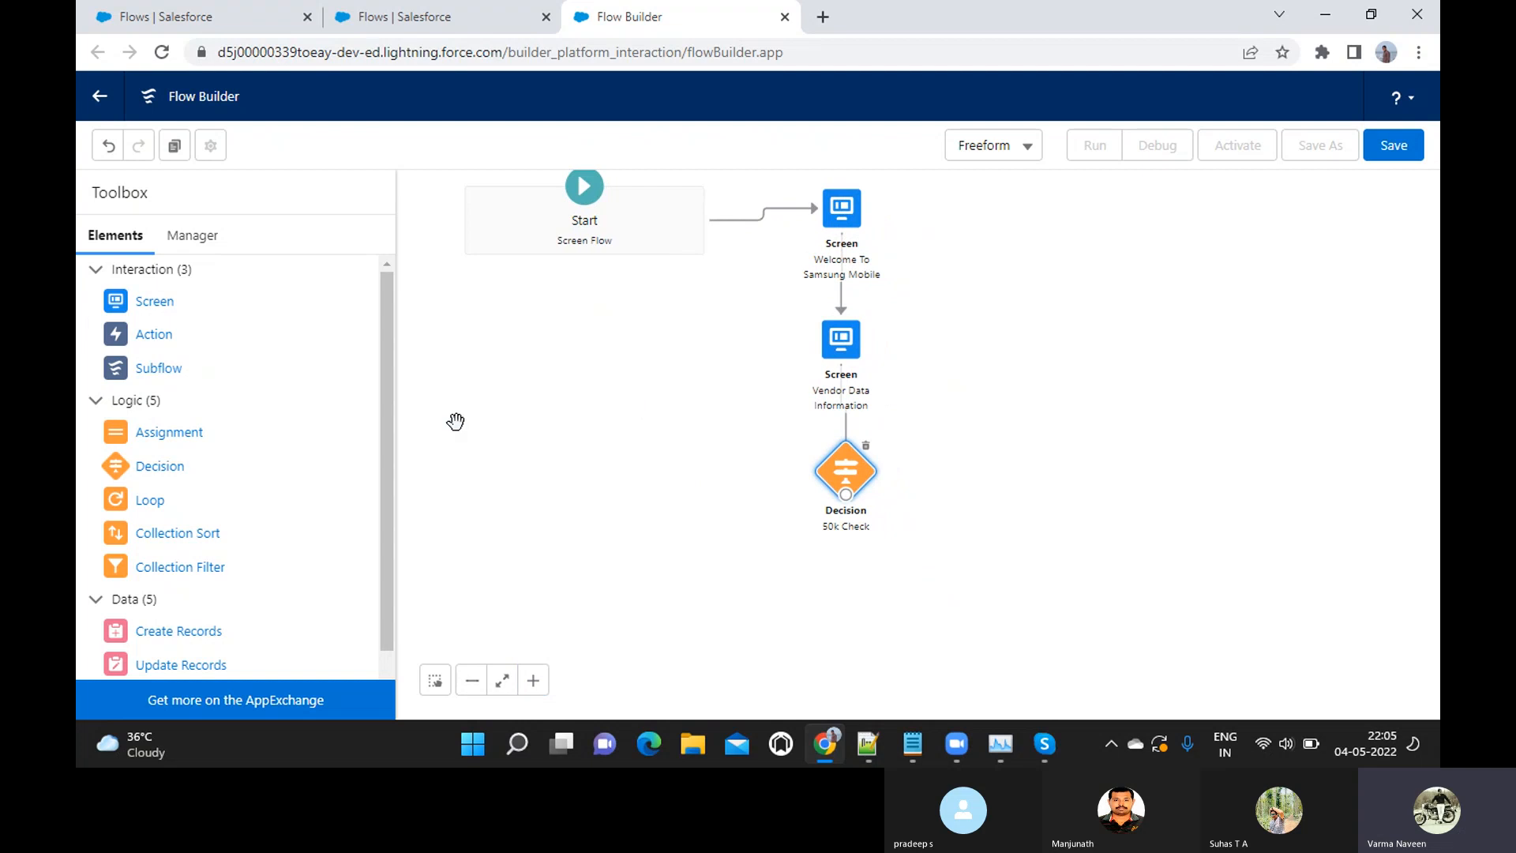
scroll(191, 507, down, 1)
scroll(191, 505, down, 1)
scroll(191, 505, up, 2)
scroll(191, 506, down, 2)
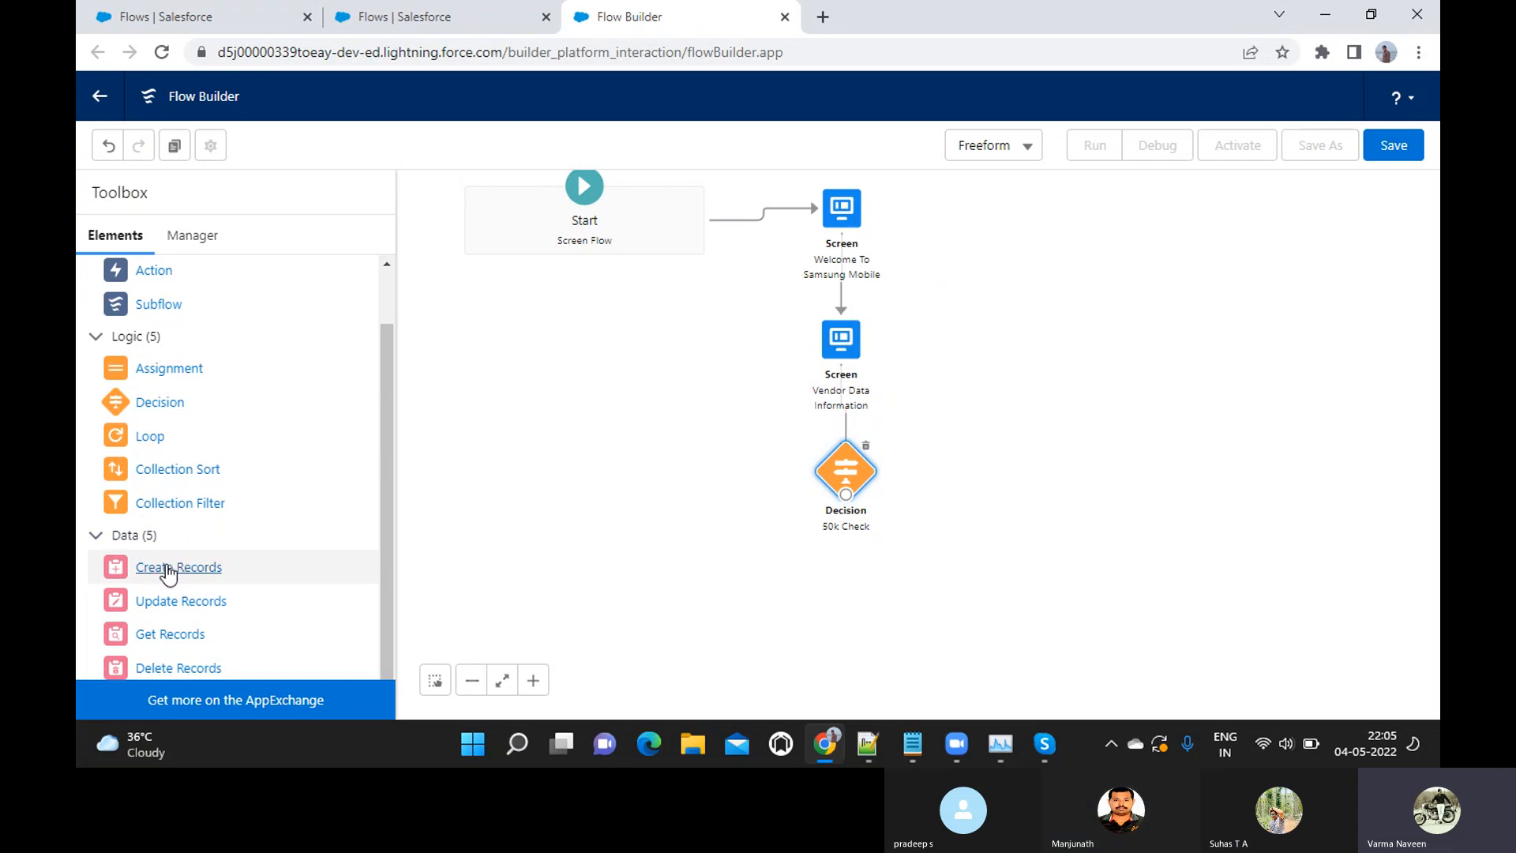
drag(169, 574, 673, 566)
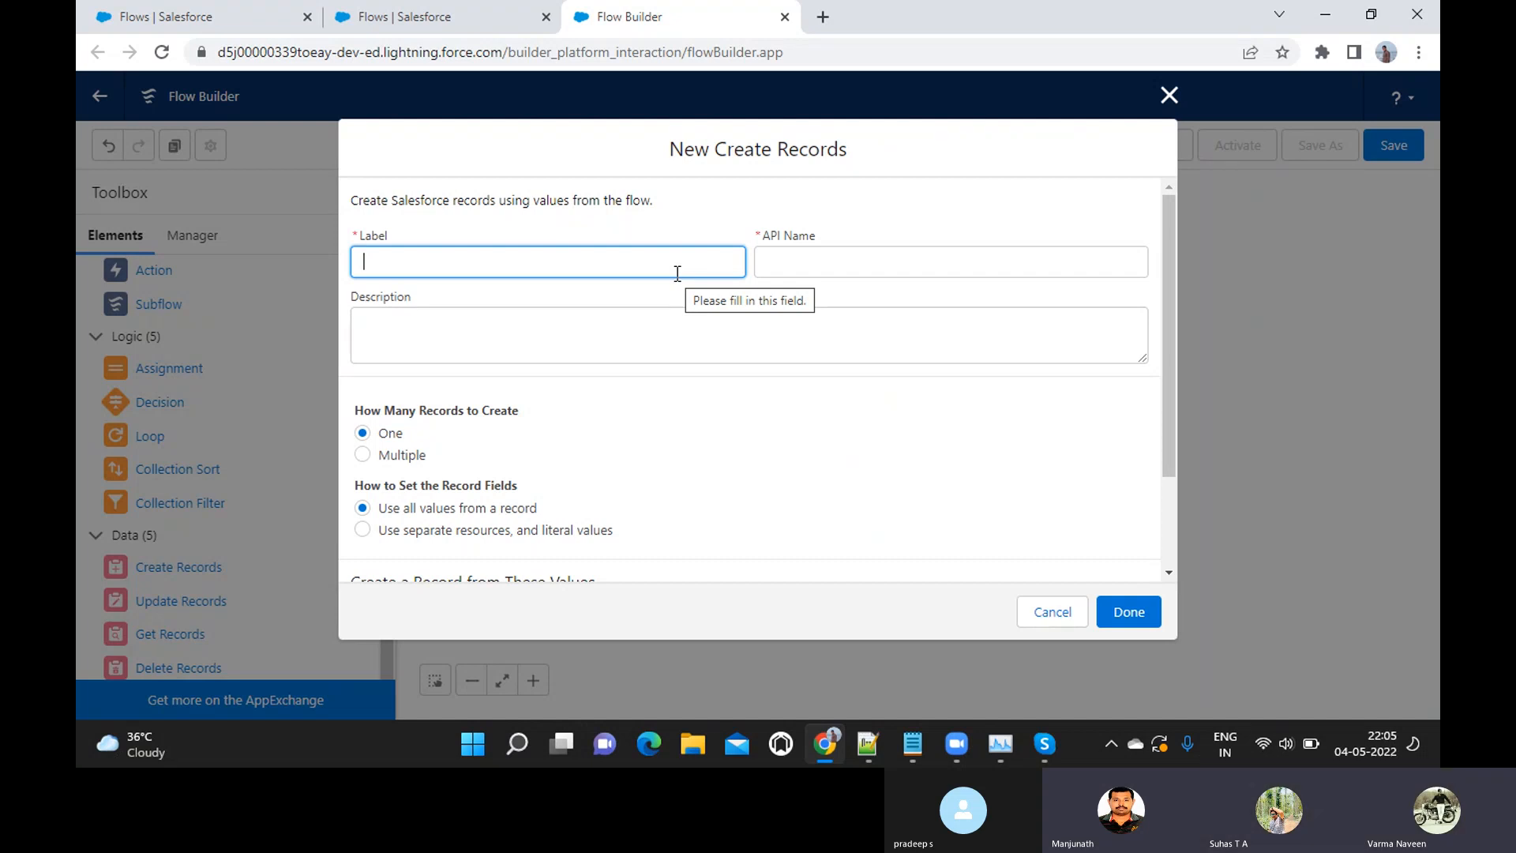
Label the new Create Records element "Success Field", accept the generated API name, and enter the description "Registration success field"
text(Suc)
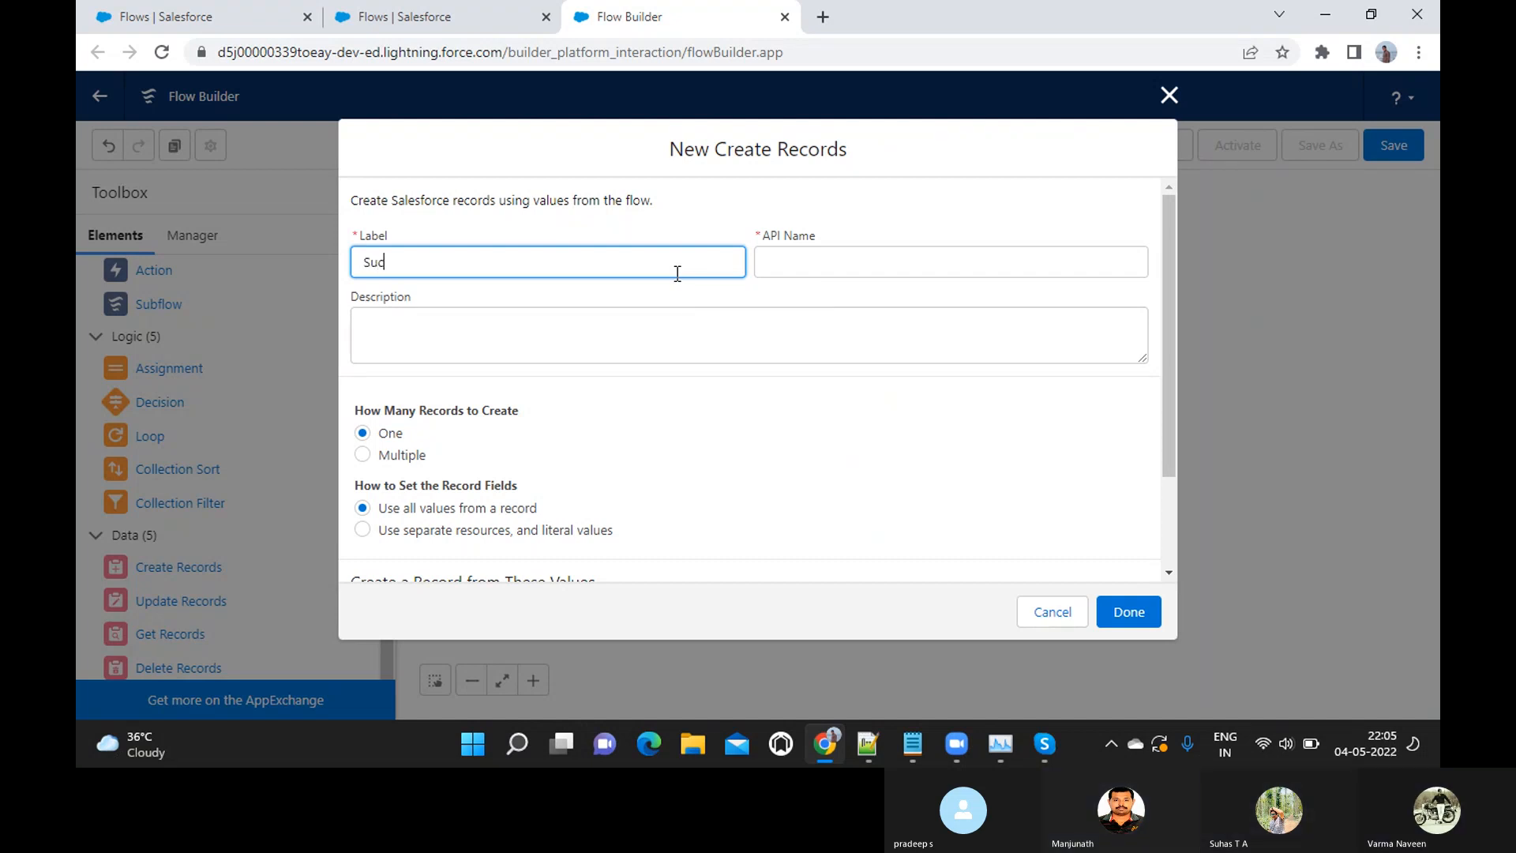
text(cess Files)
key(BackSpace)
key(BackSpace)
text(ld)
key(Tab)
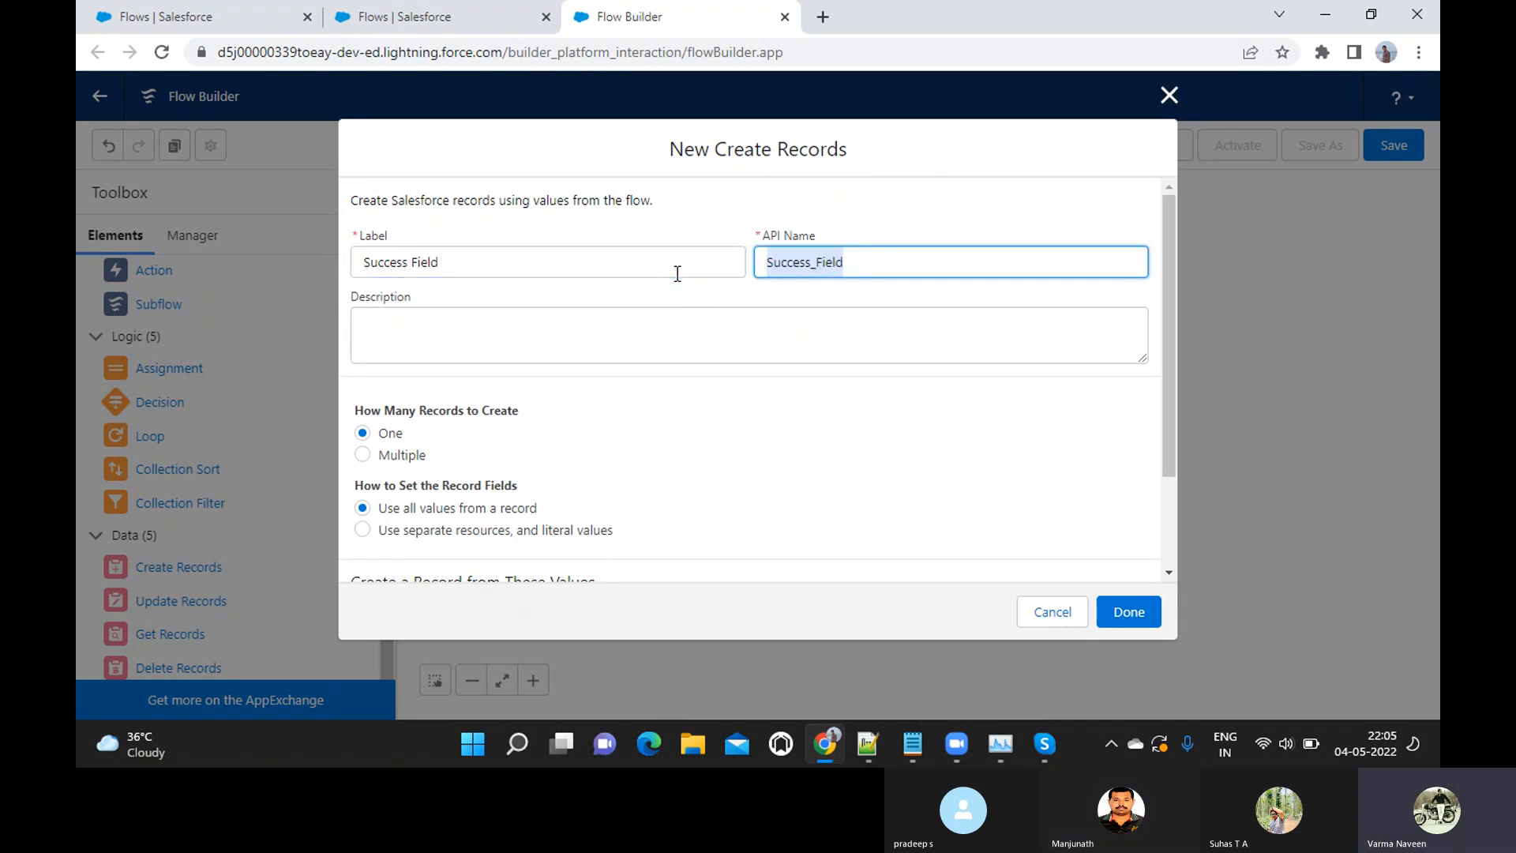
text(R)
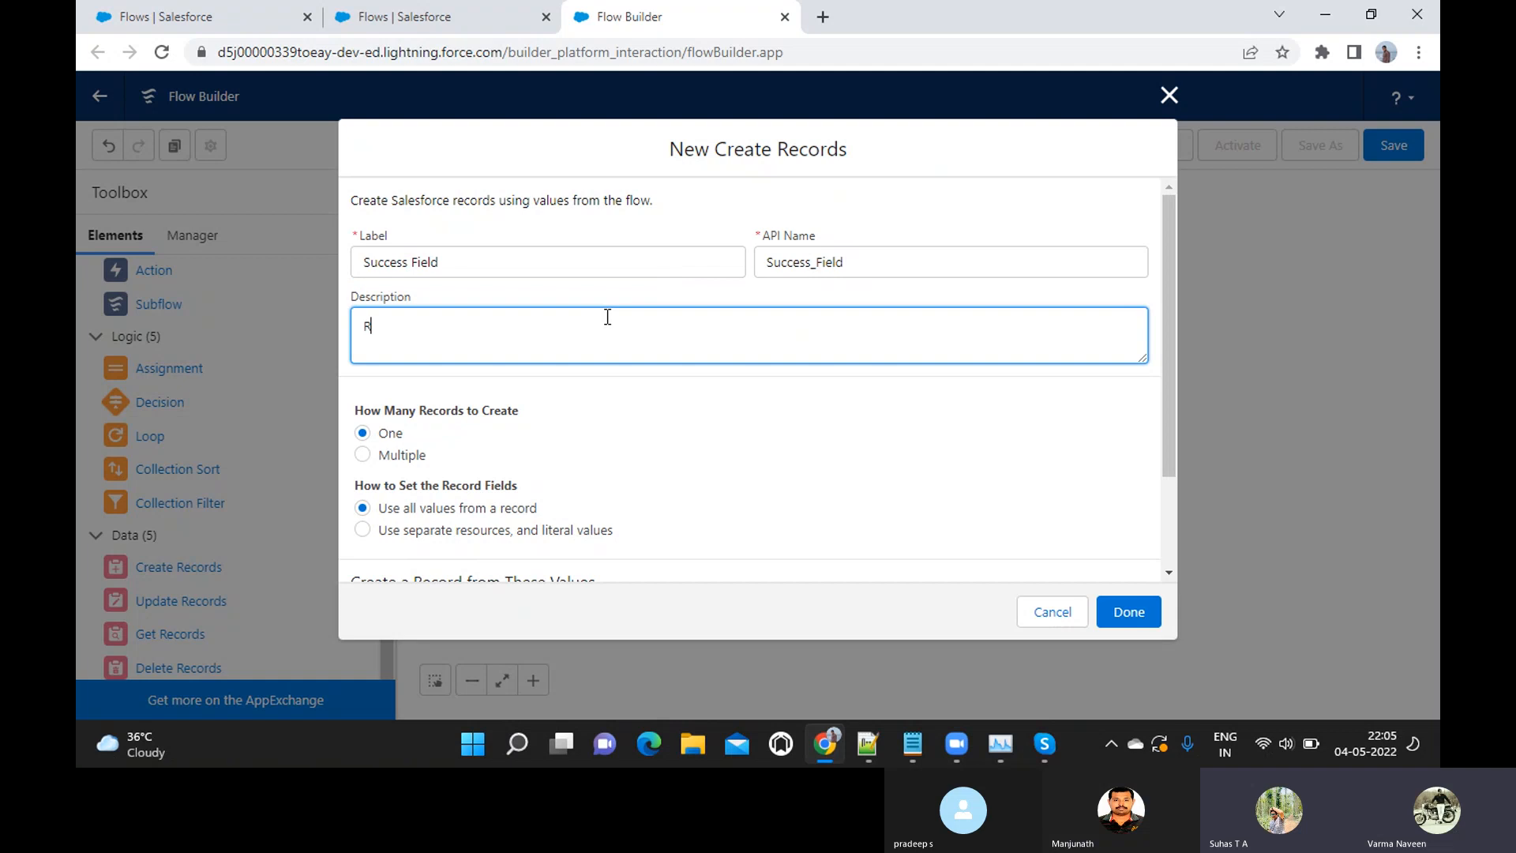
text(egistration success field)
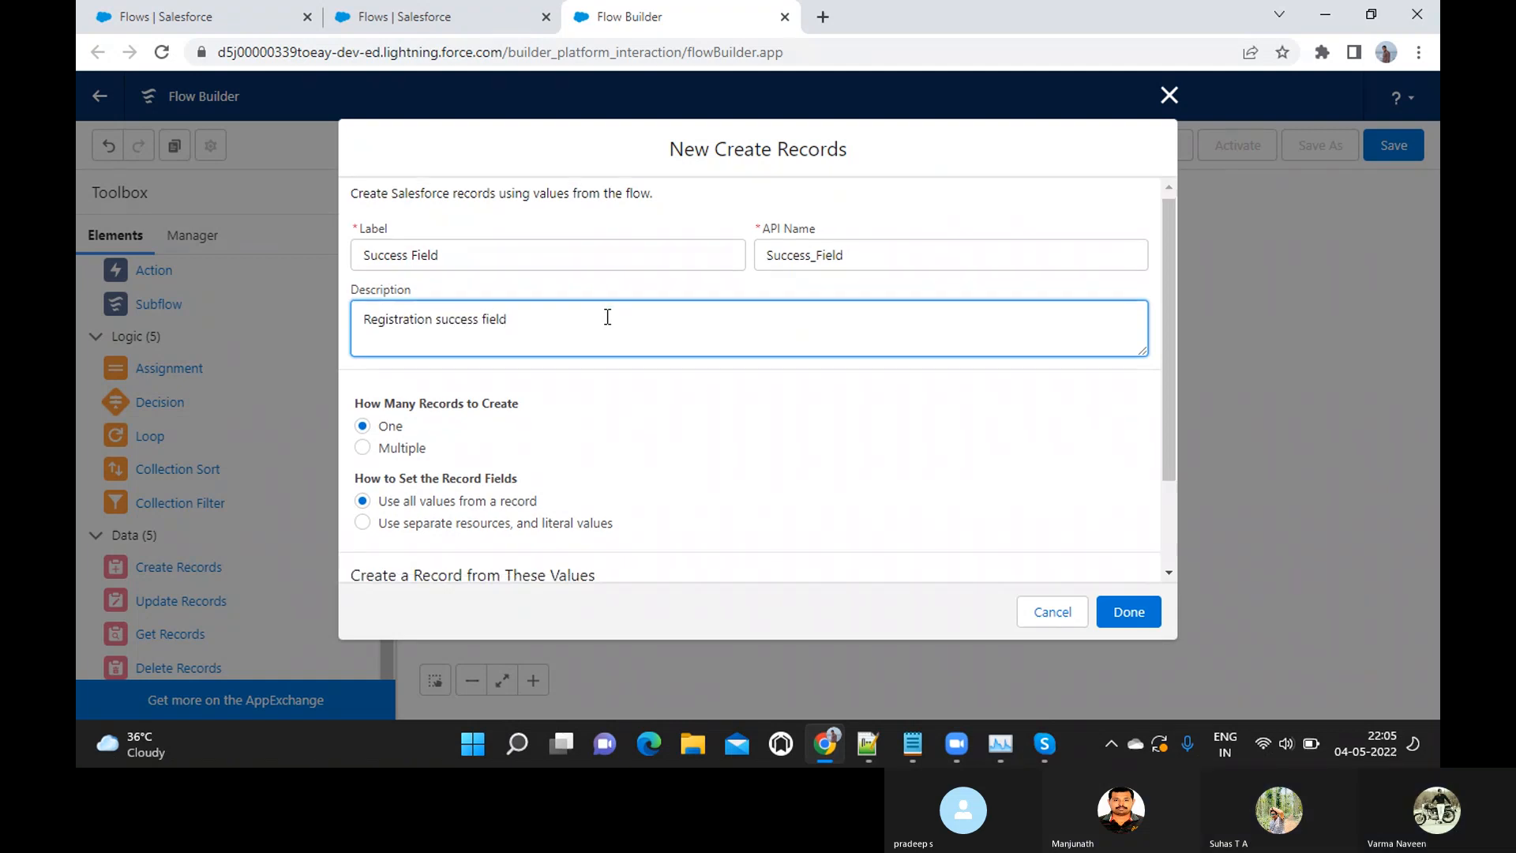
Examine the Create Records options for how many records to create and how to set the record fields
scroll(608, 316, down, 2)
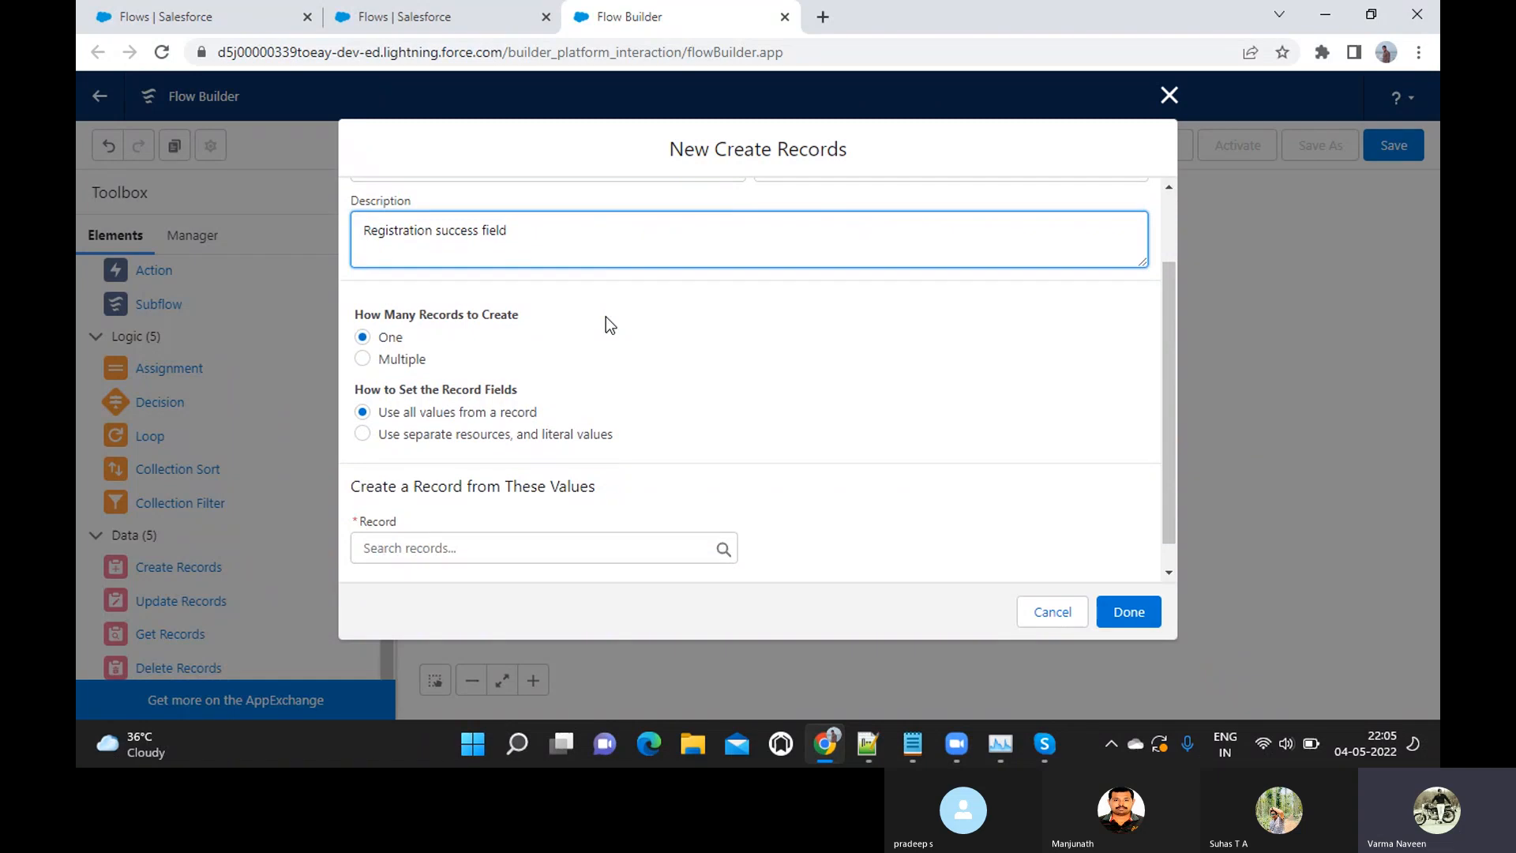
scroll(605, 315, up, 2)
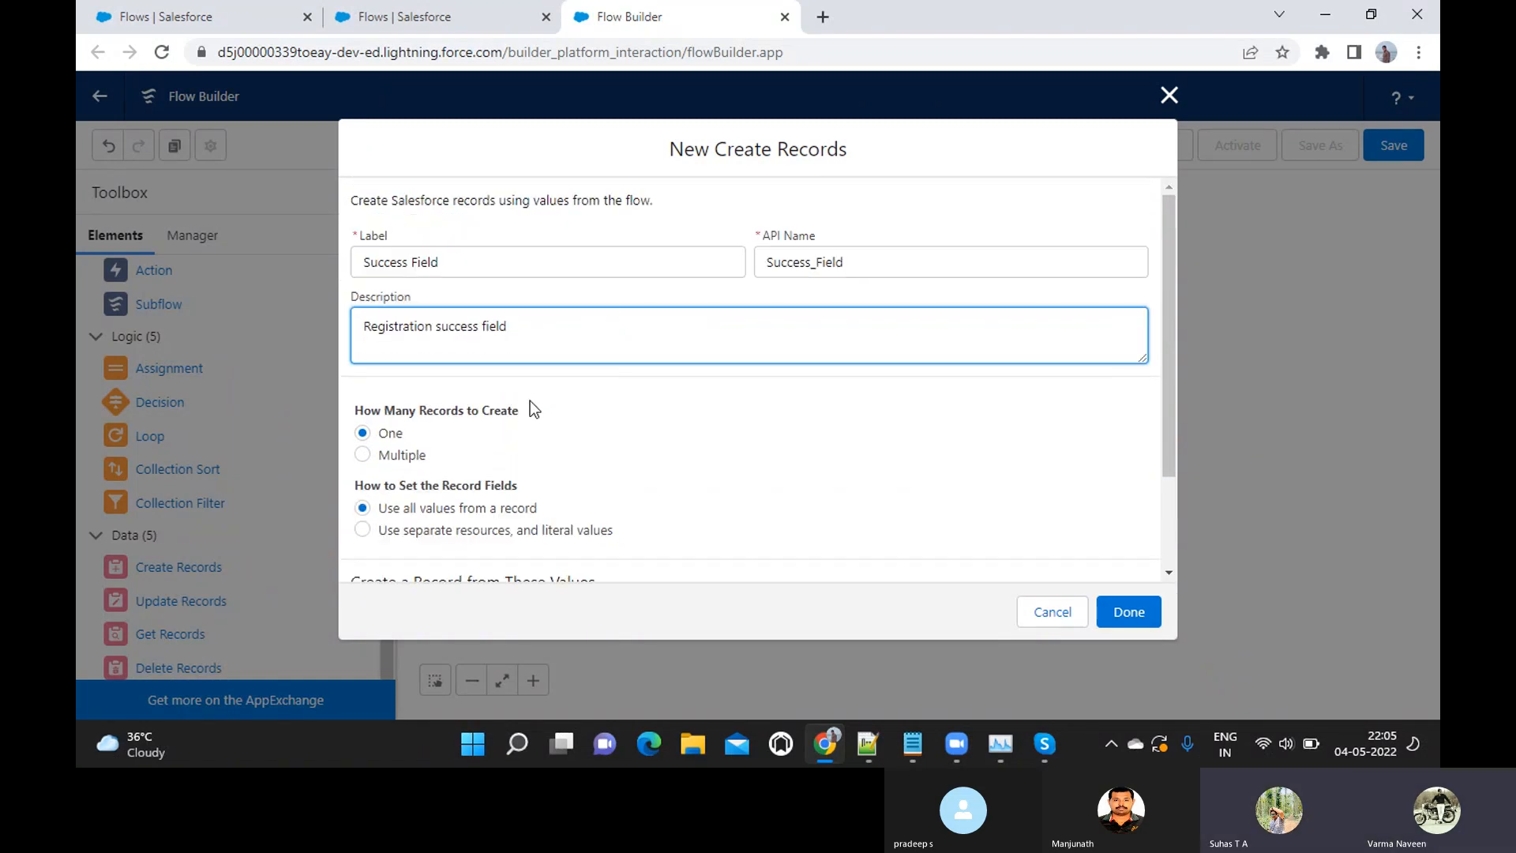
scroll(529, 401, down, 2)
scroll(529, 411, up, 2)
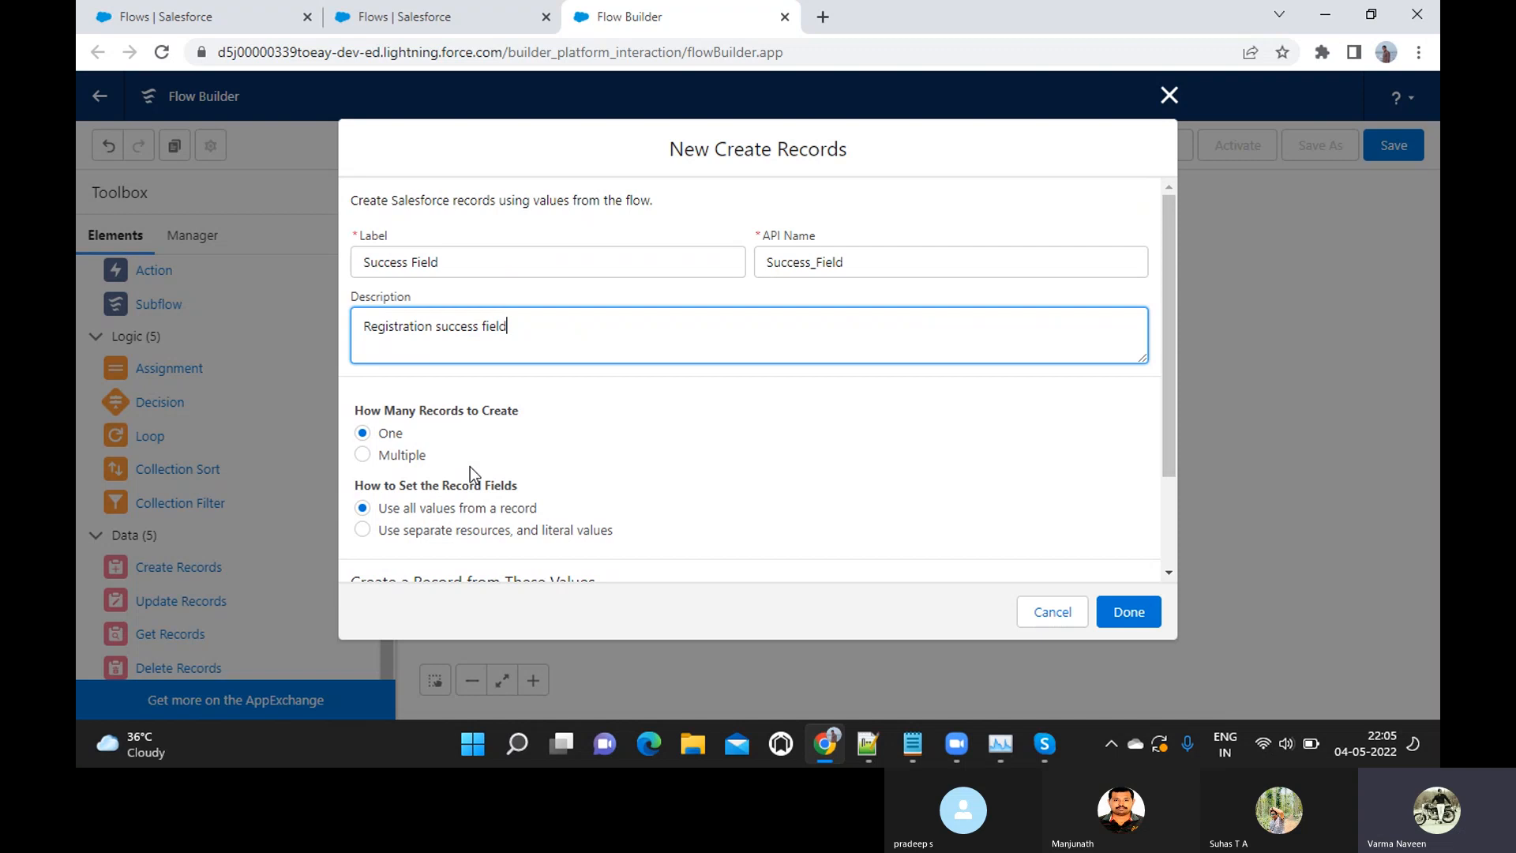
scroll(471, 467, down, 1)
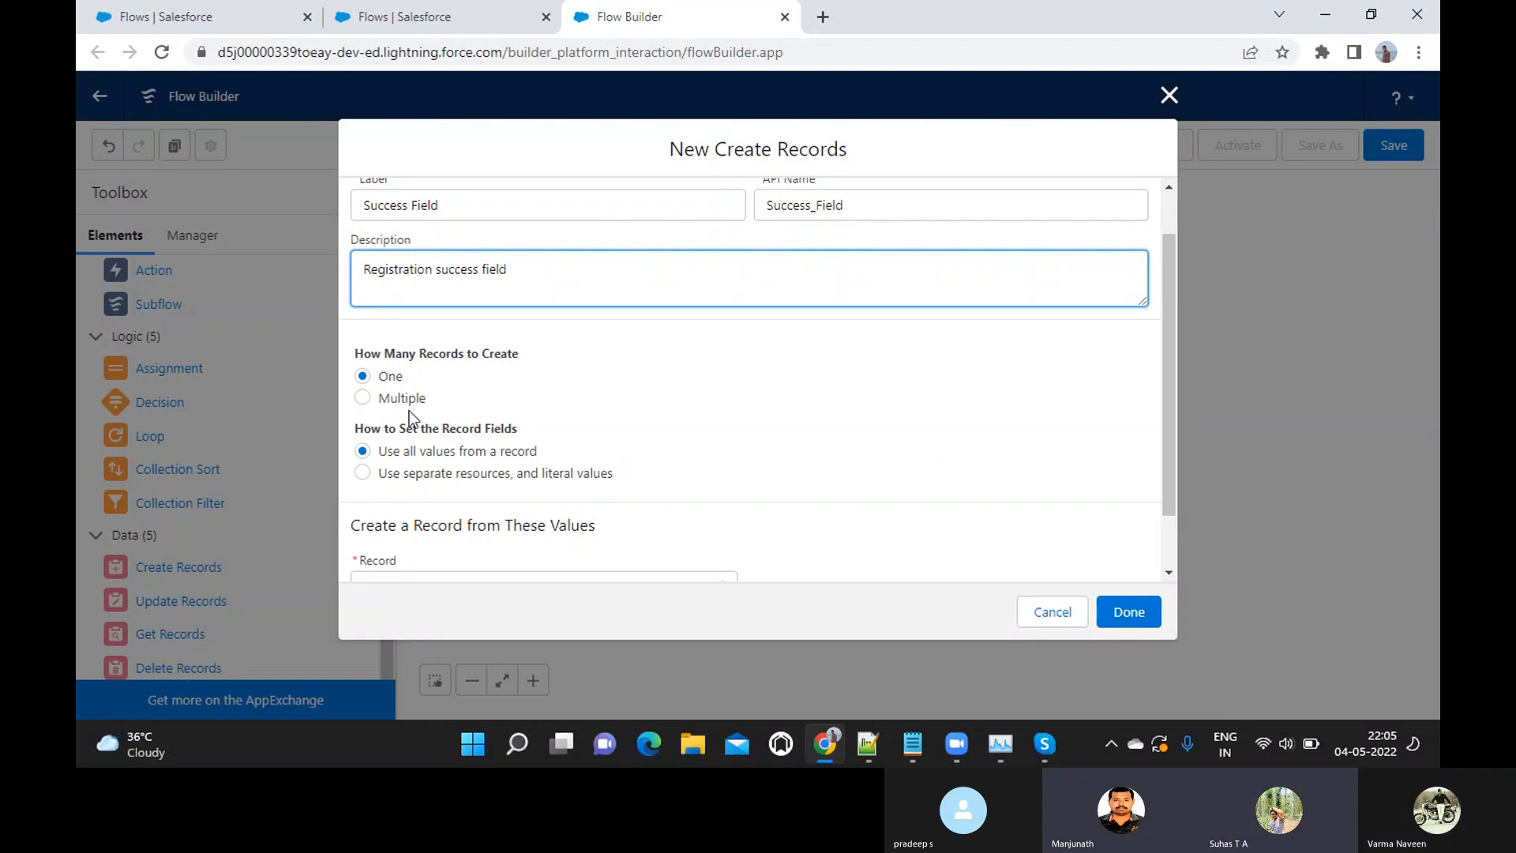
scroll(425, 472, down, 1)
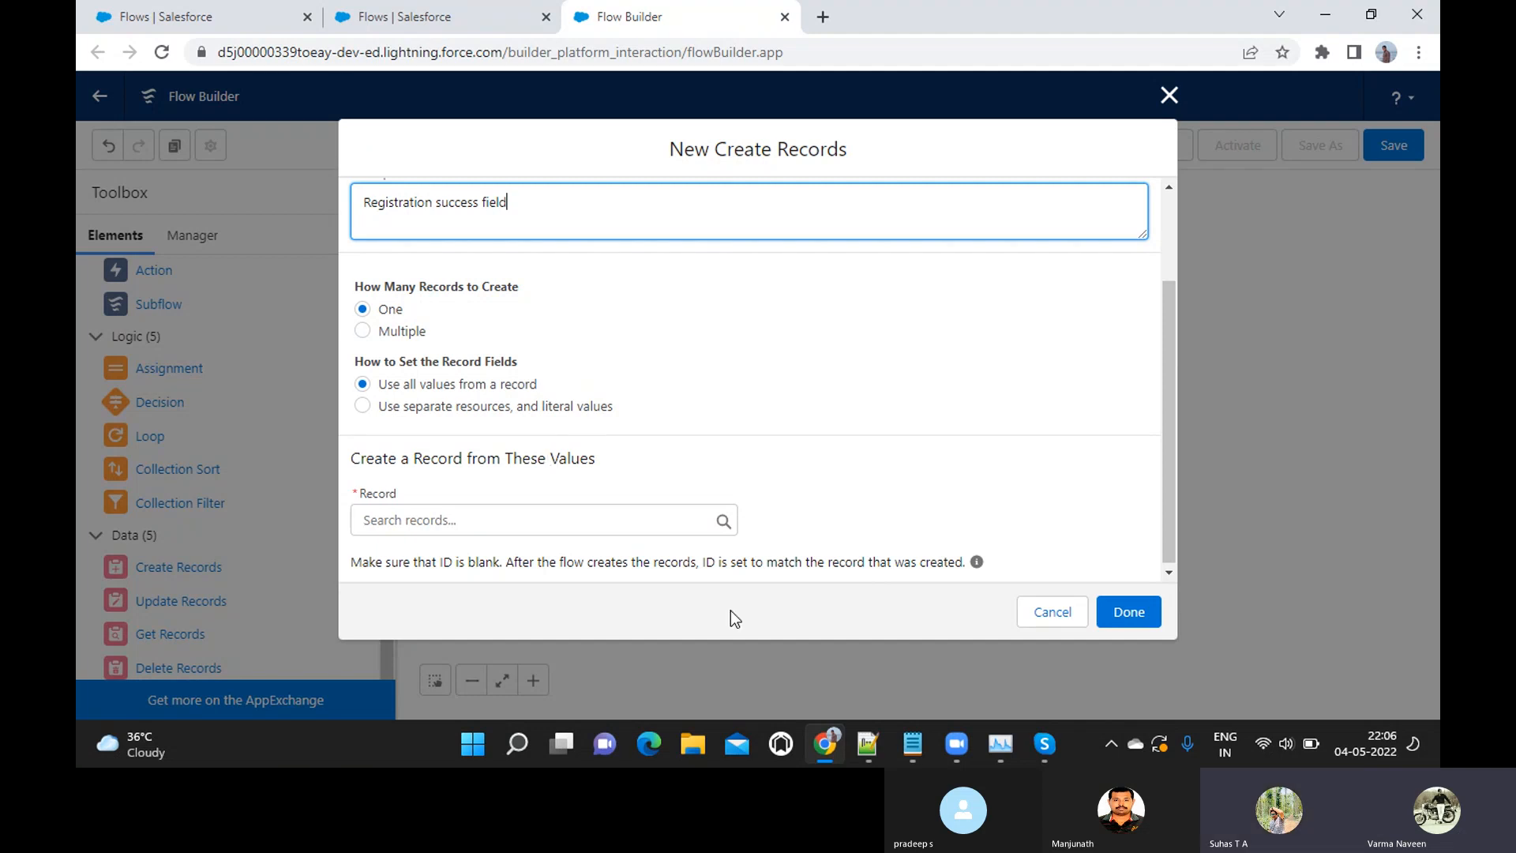
Switch to the 04May_Flows Introduction notes in Notepad and insert a blank line below the "Tricky Question:" heading
mouse_move(906, 756)
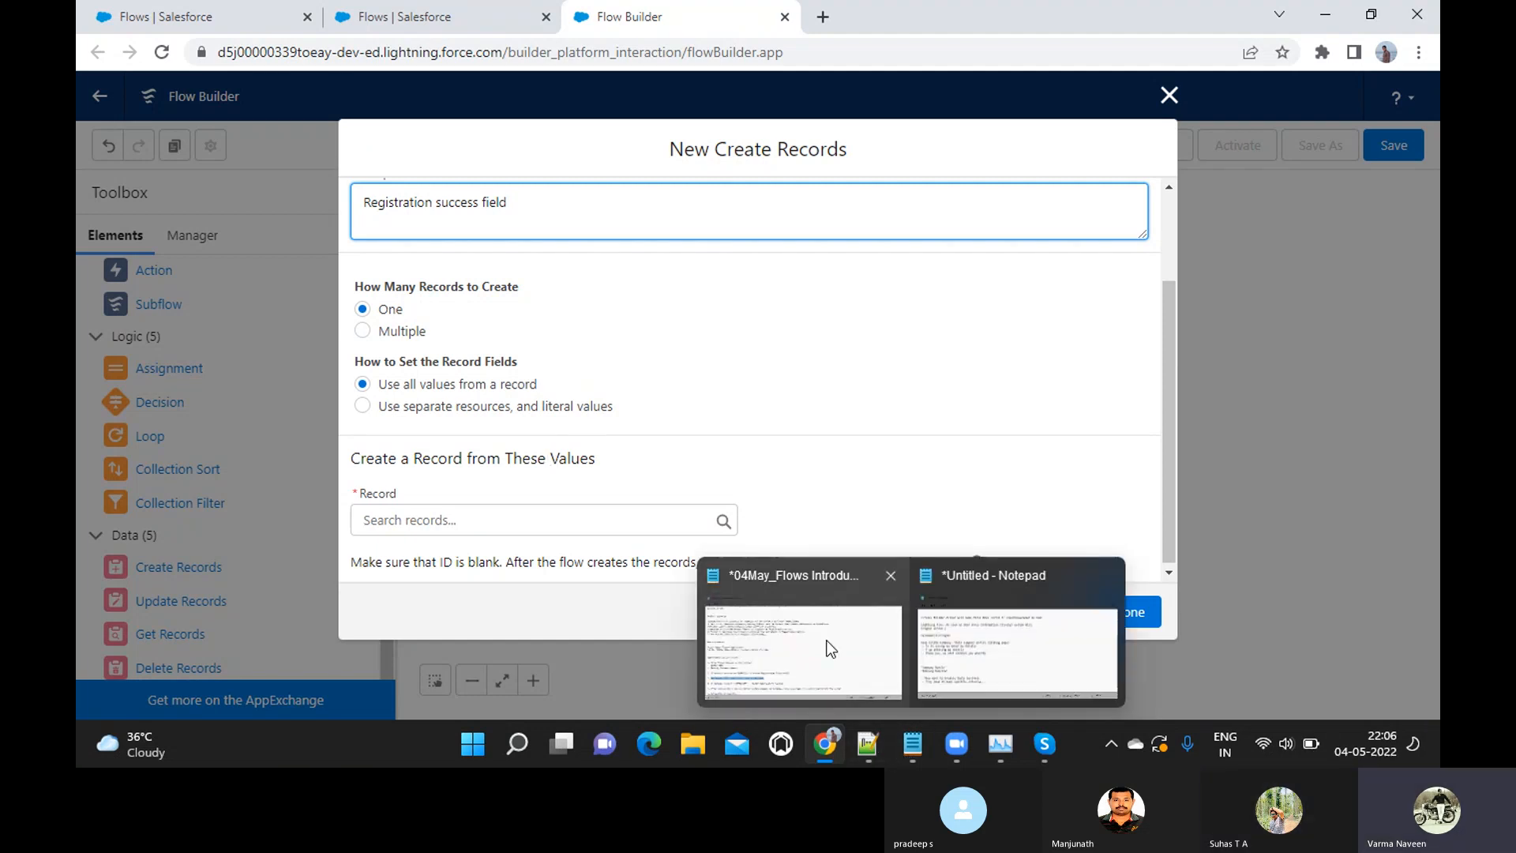
click(790, 640)
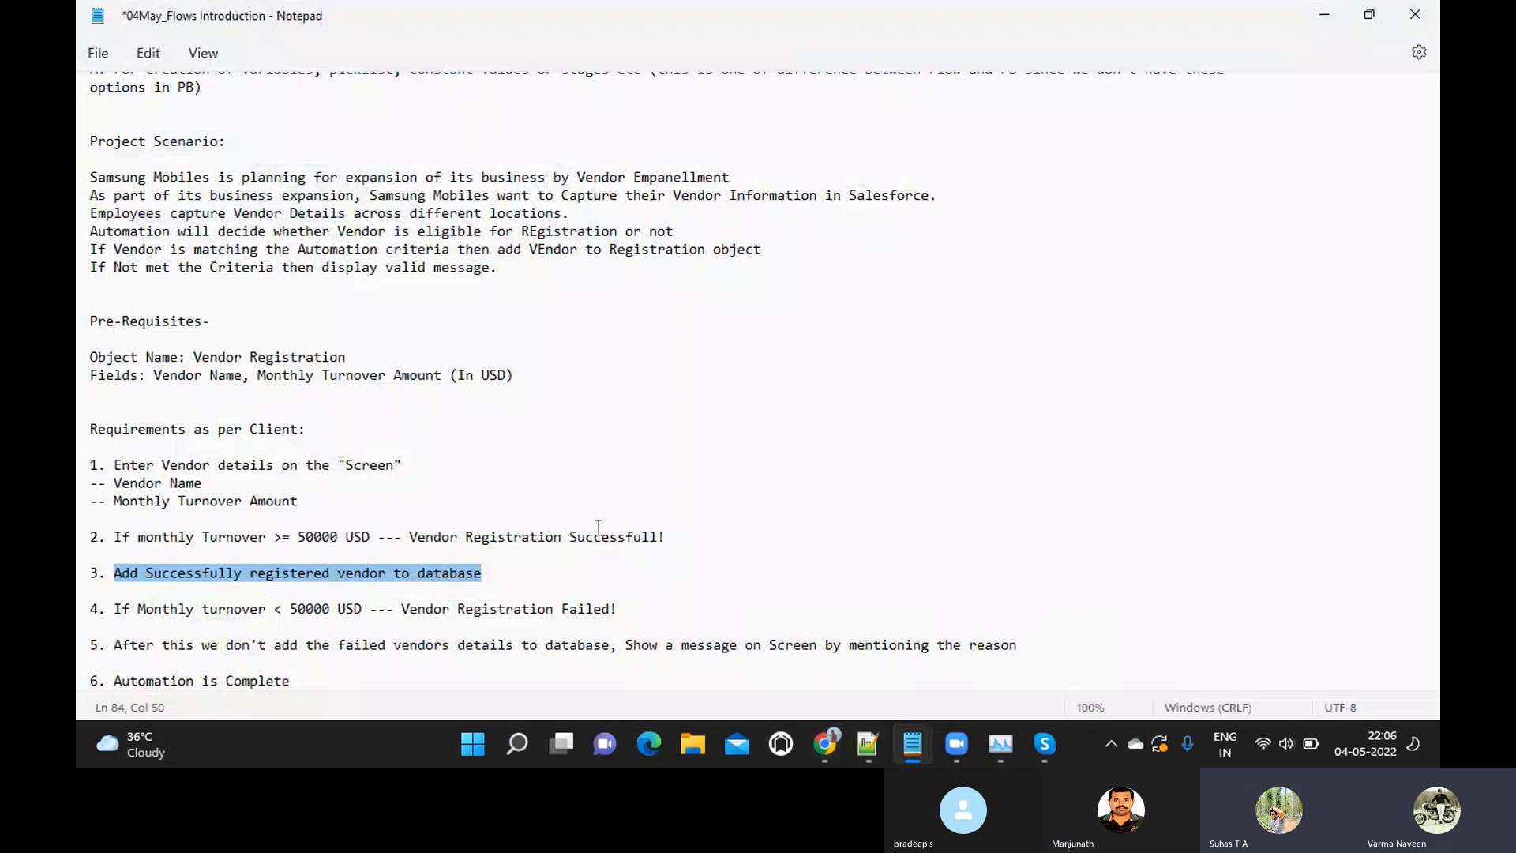
scroll(599, 528, down, 3)
click(247, 591)
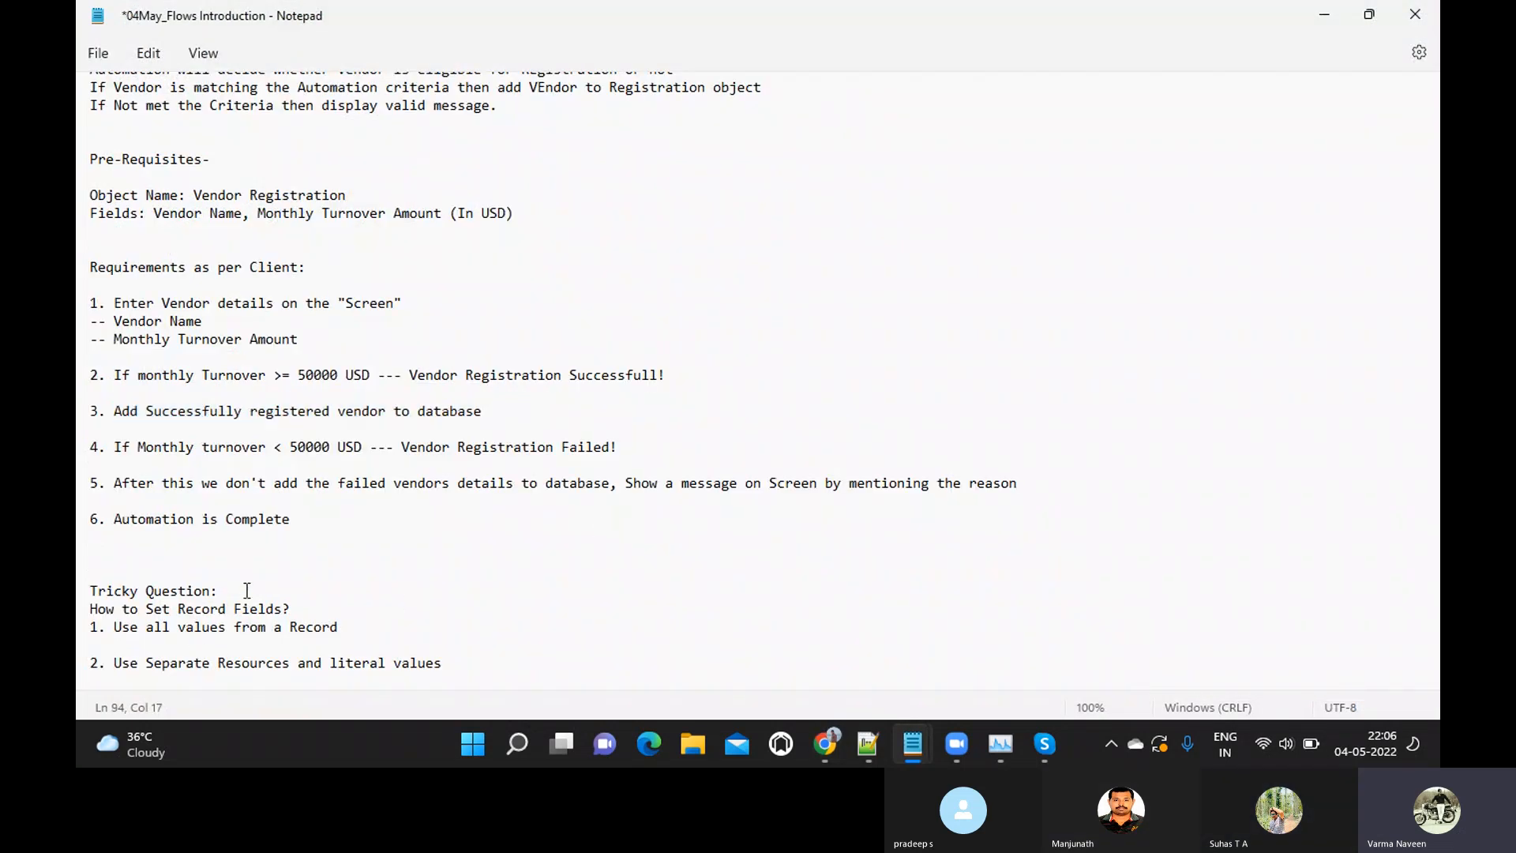
key(Return)
Under option 1, write "-- Will use the existing records in the database i.e Customer has already stored that record in database"
key(Down)
key(Down)
key(Down)
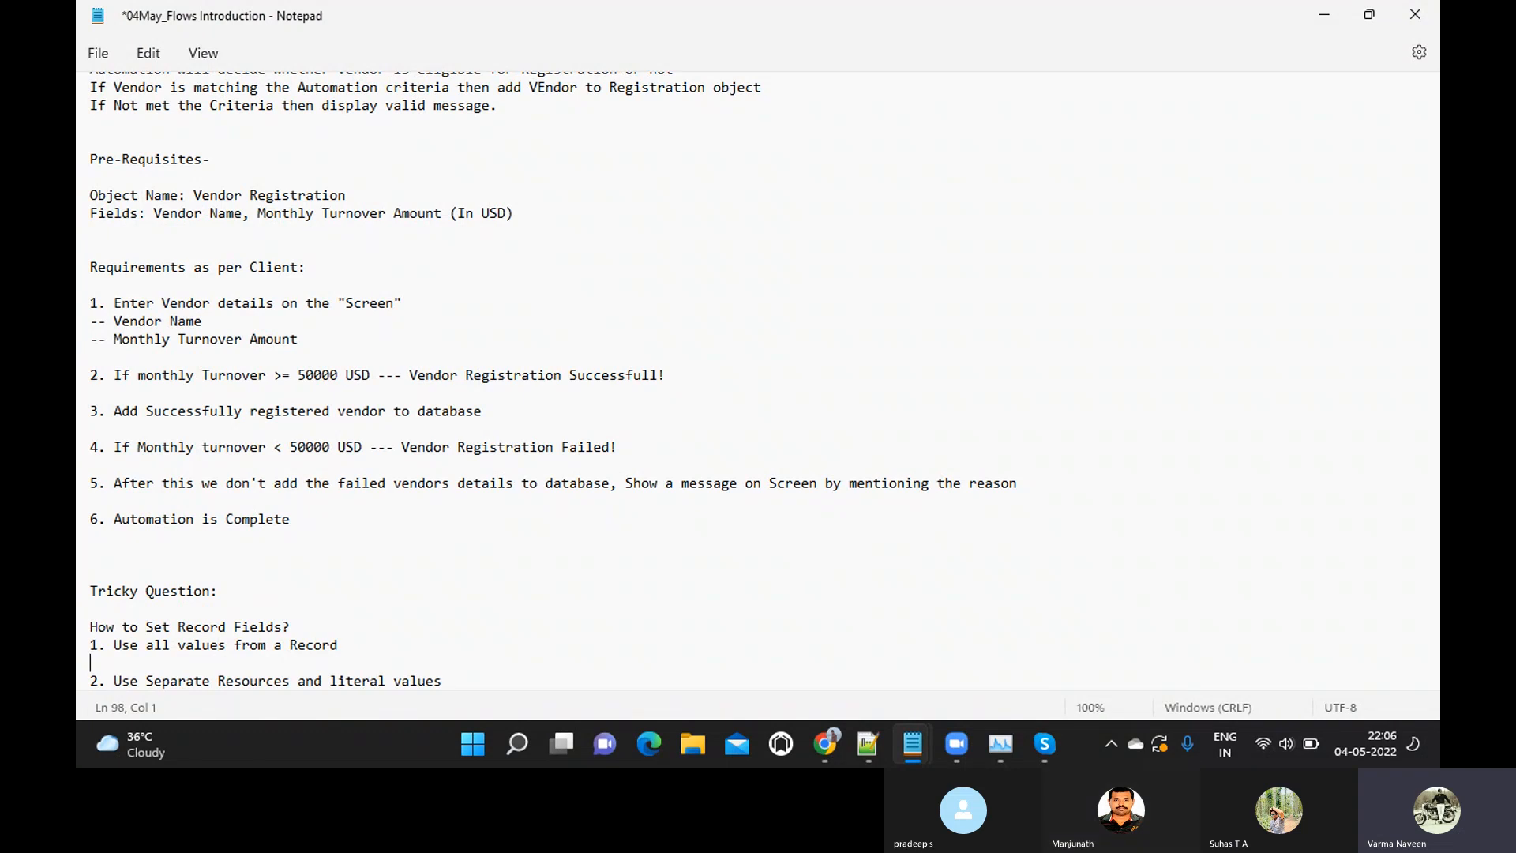
text(-- Will use the existing )
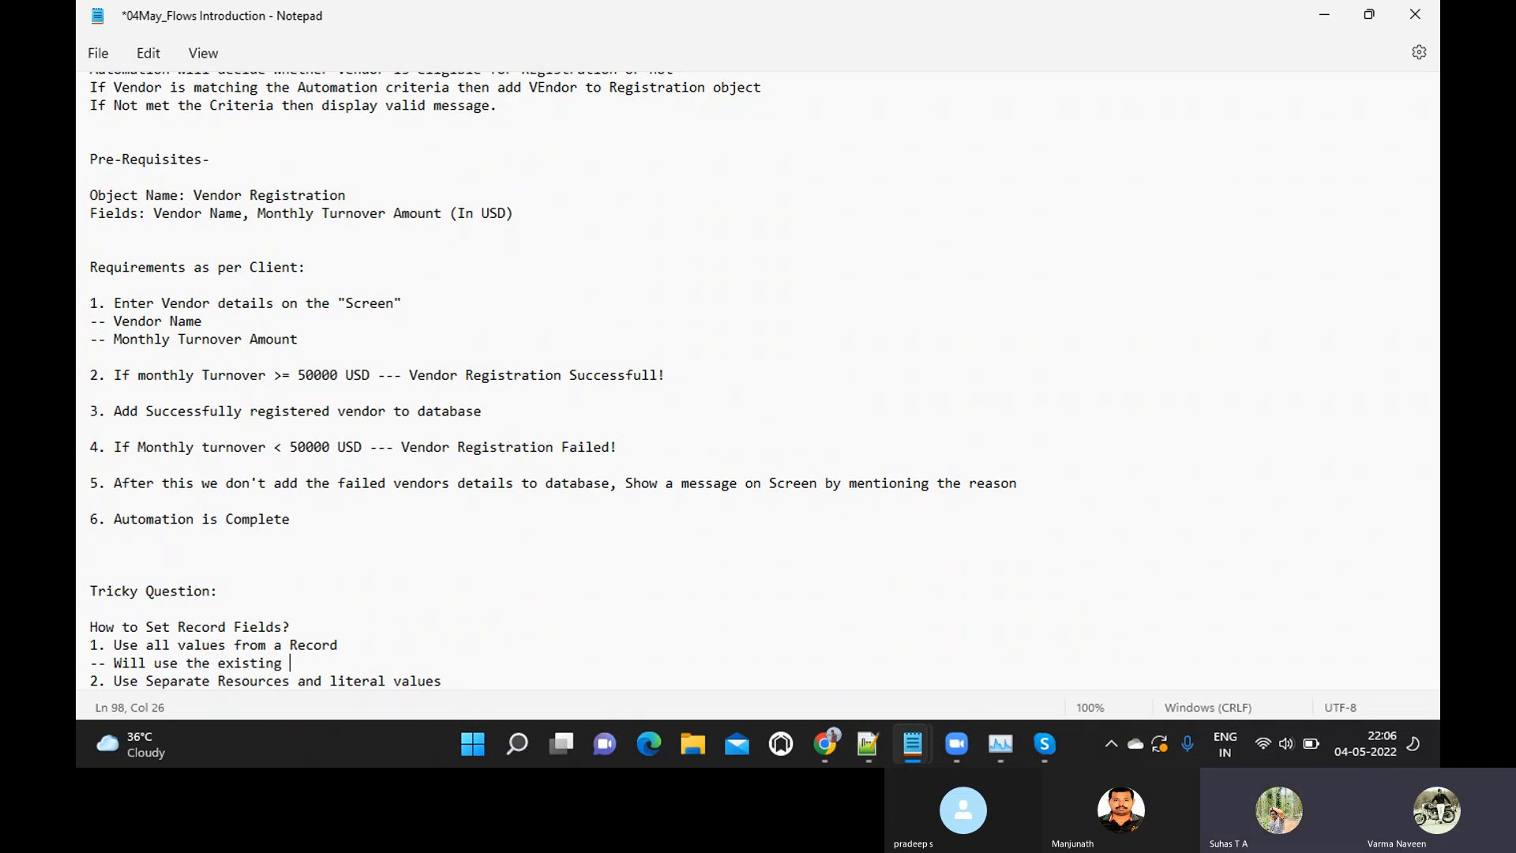
text(records in the )
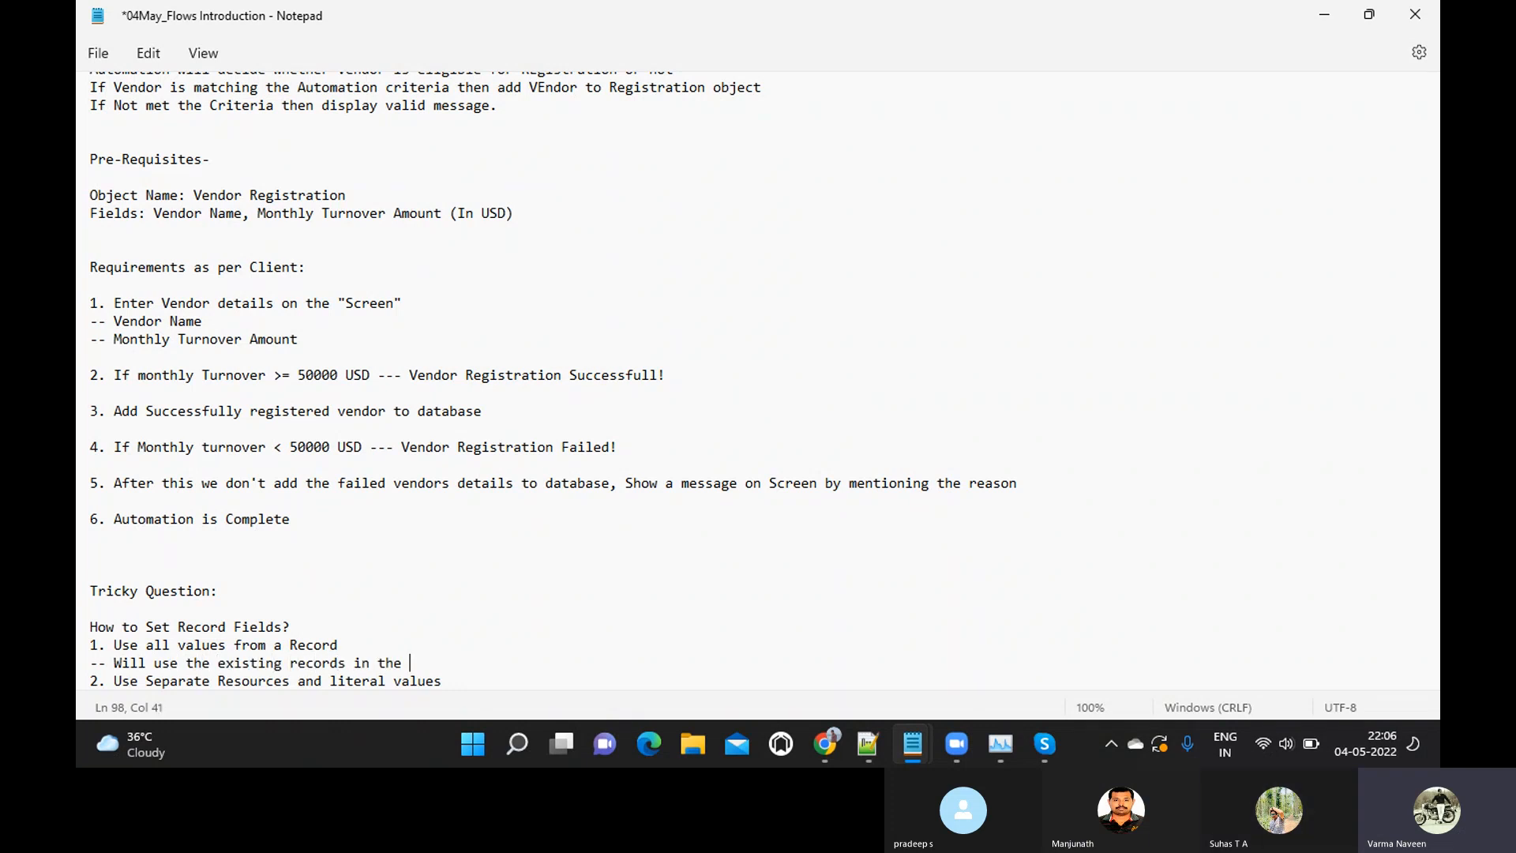
text(database i)
text(.e Custom)
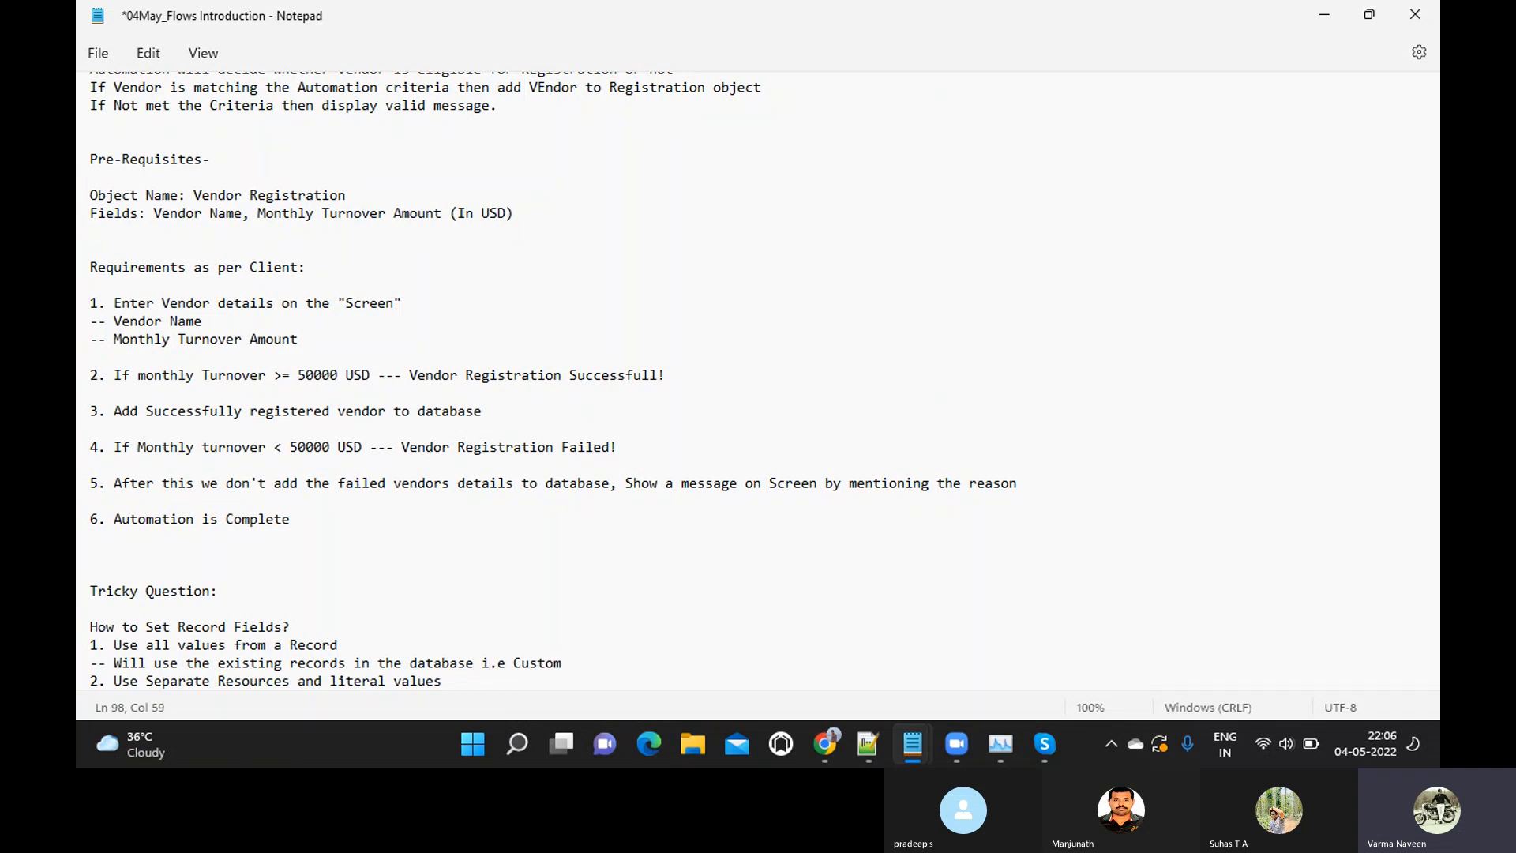
text(er has already stored that recor)
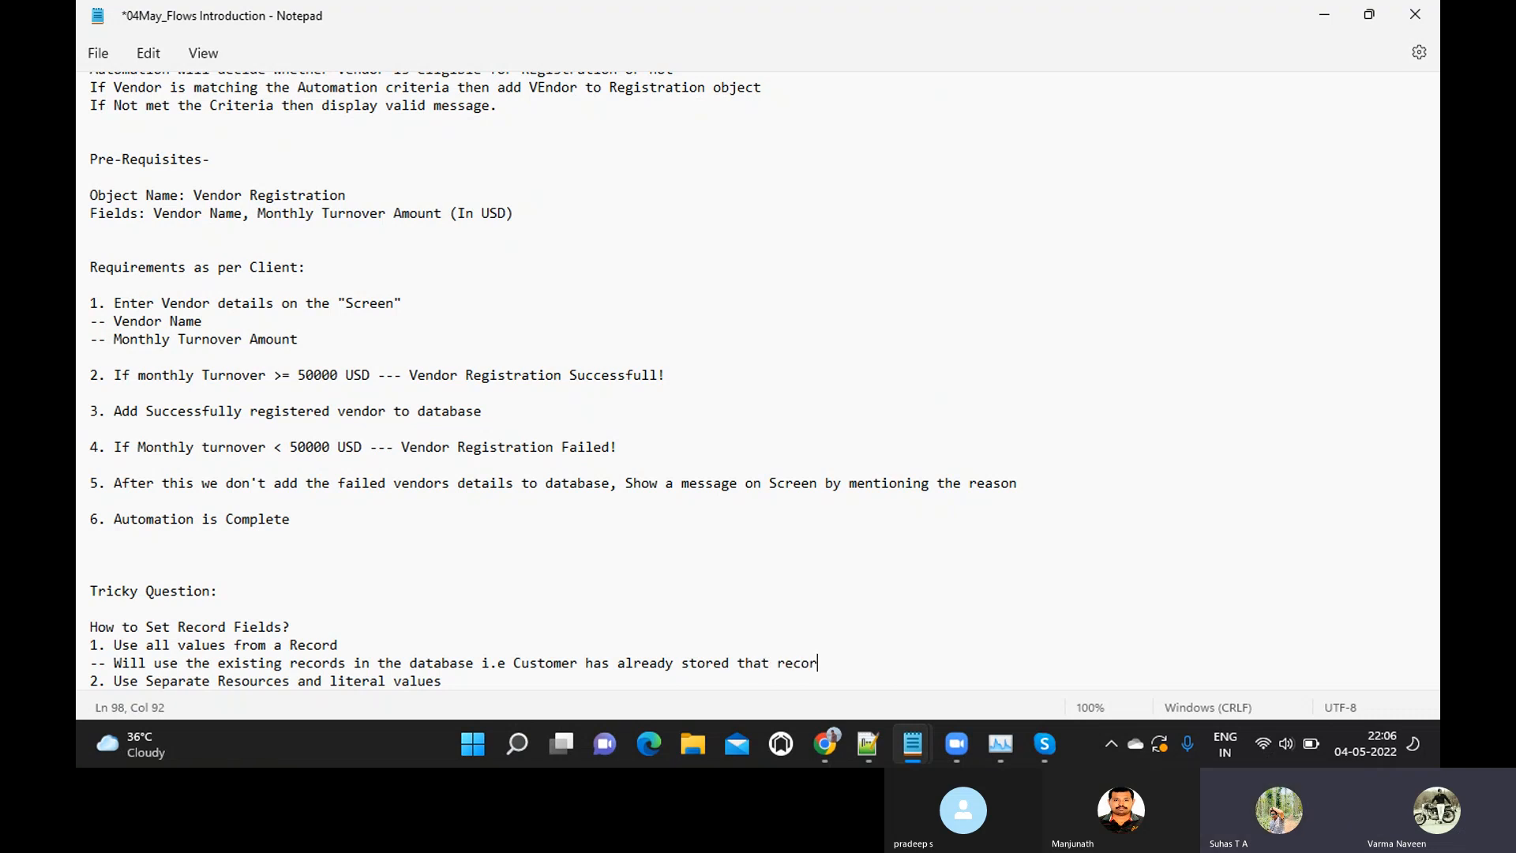
text(d in database and )
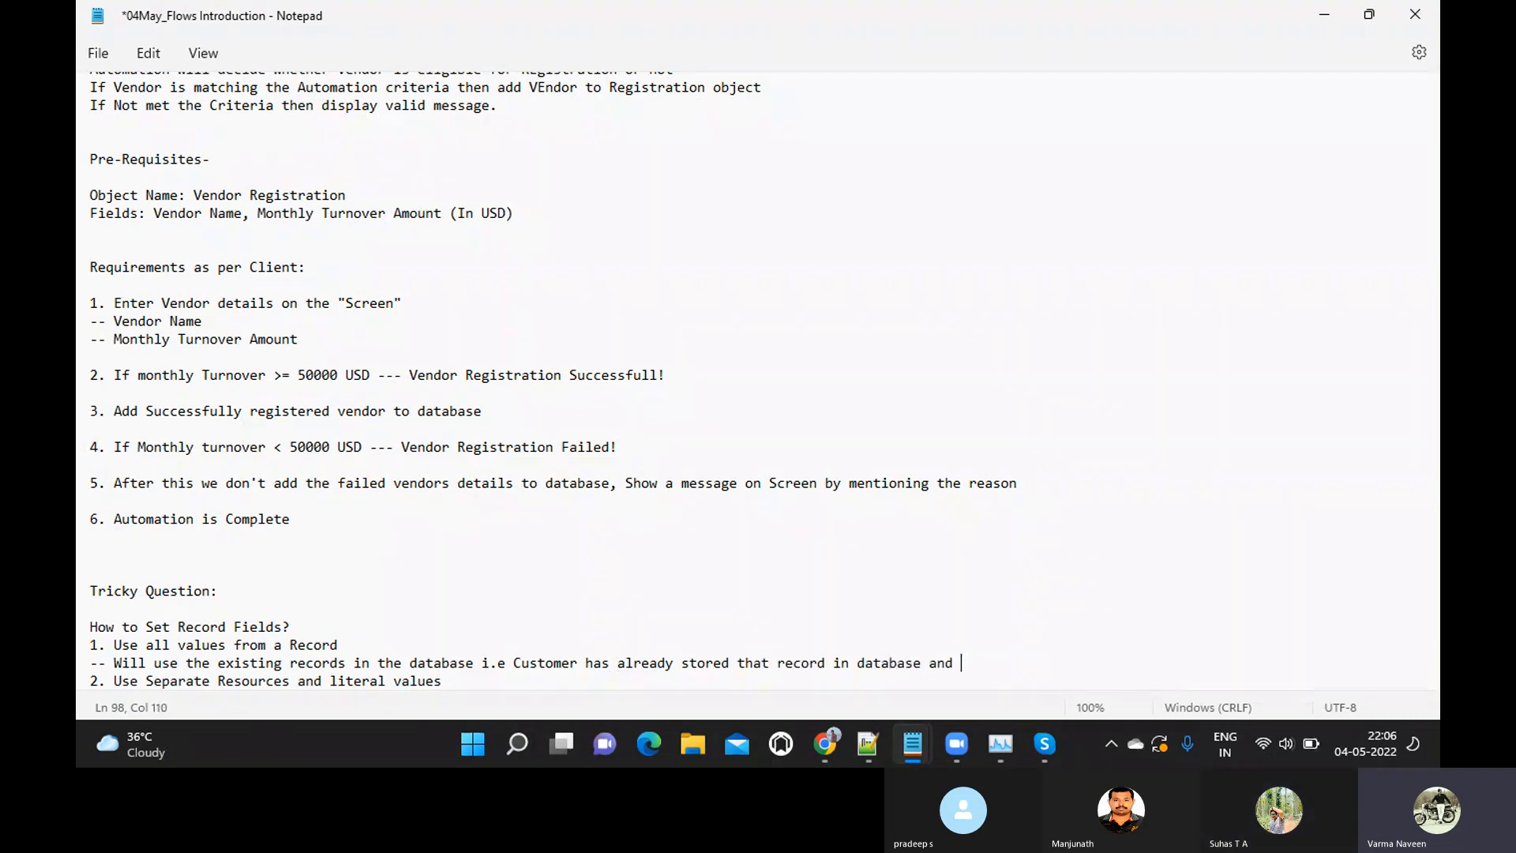
text(we are using it to perform action)
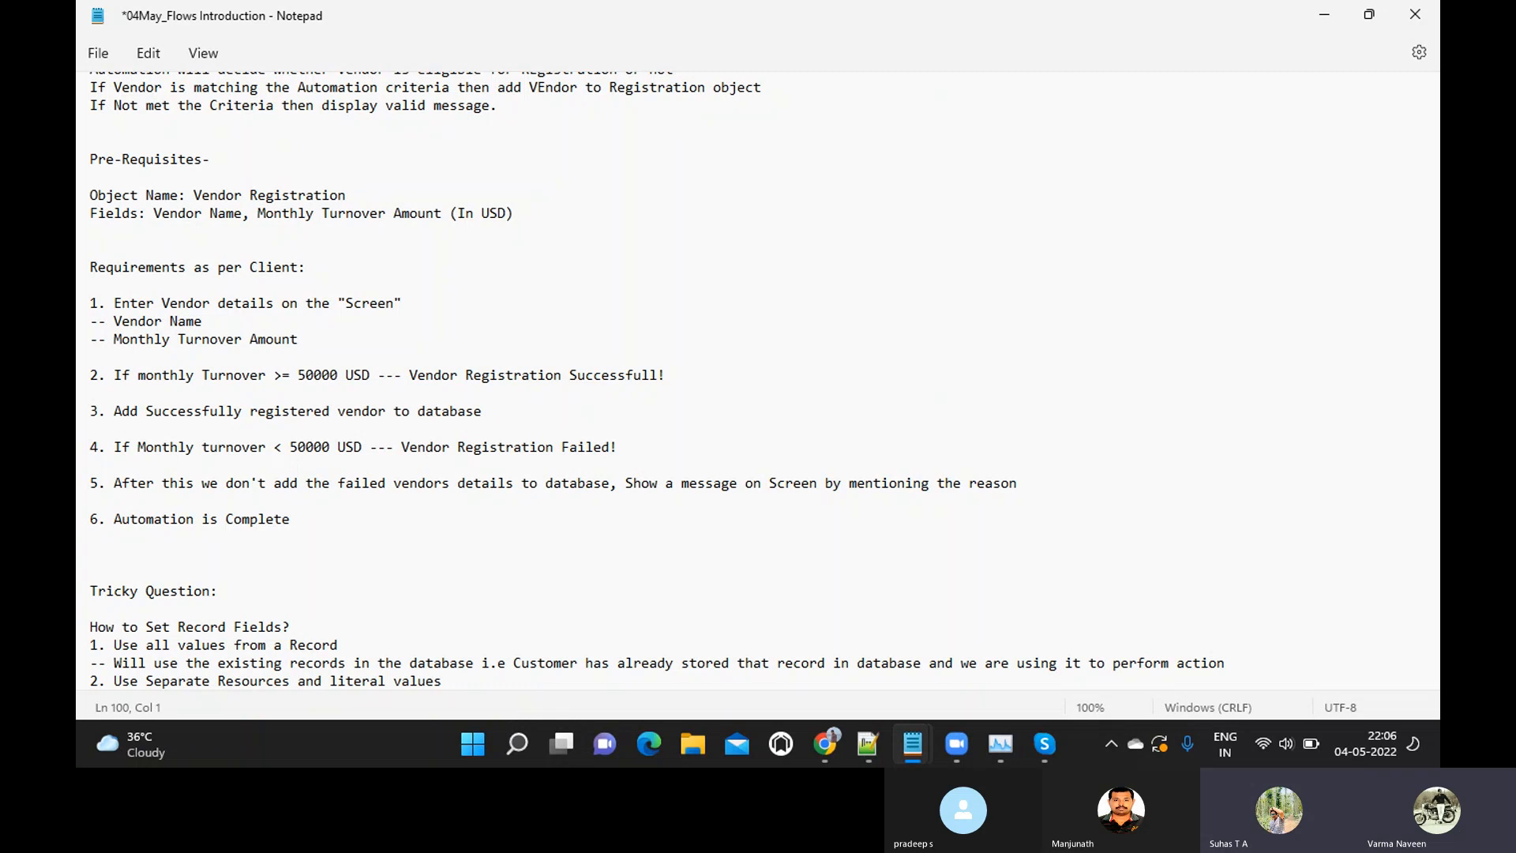
Under option 2, write "-- Live data.. User is entering the data in the live mode" and separate the two options with a blank line
key(Return)
key(Return)
text(-- )
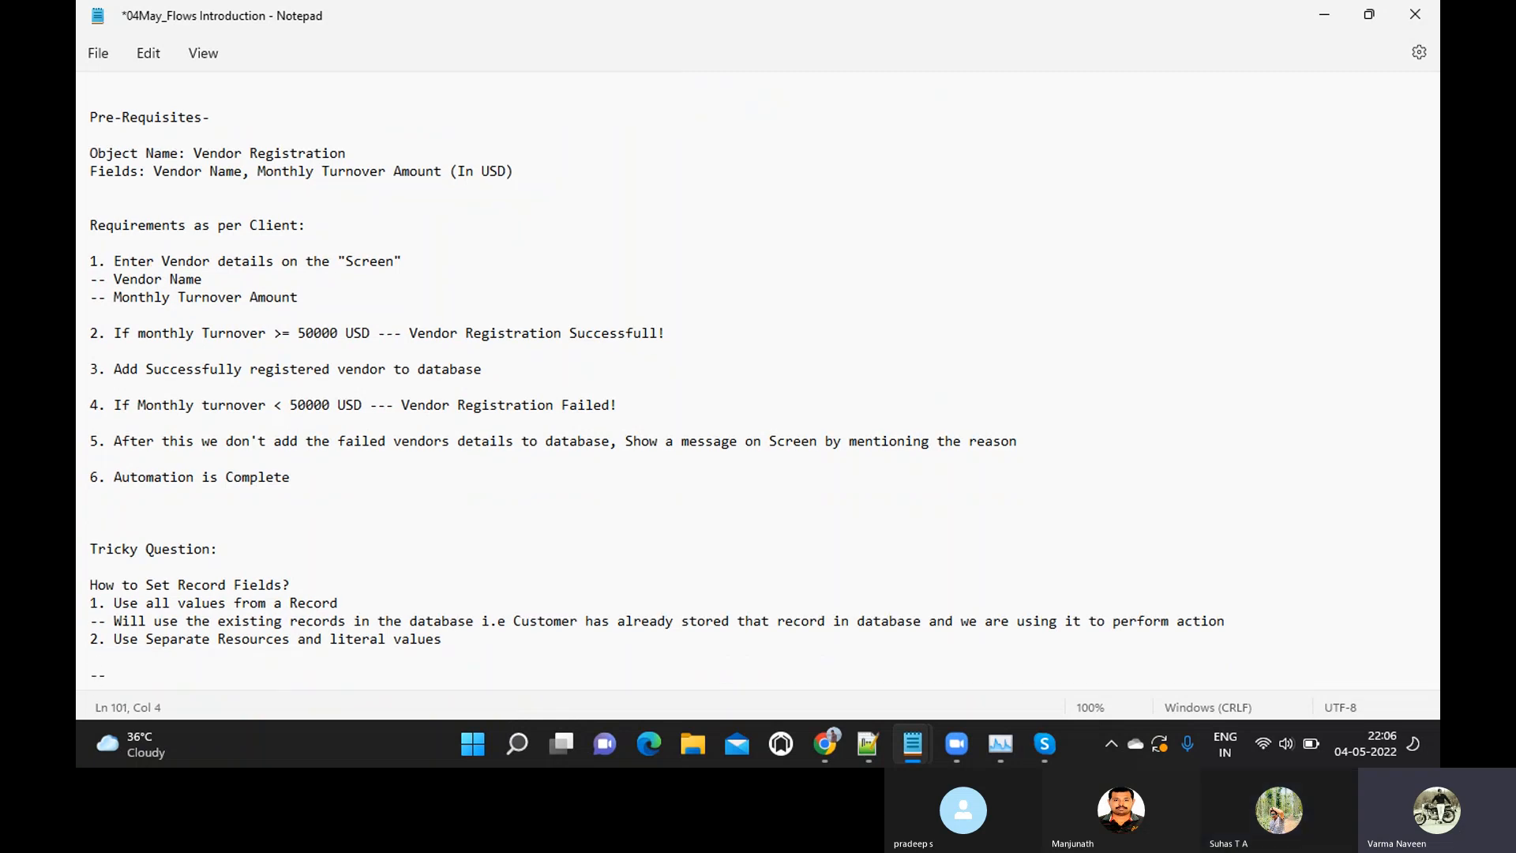
text(Live data)
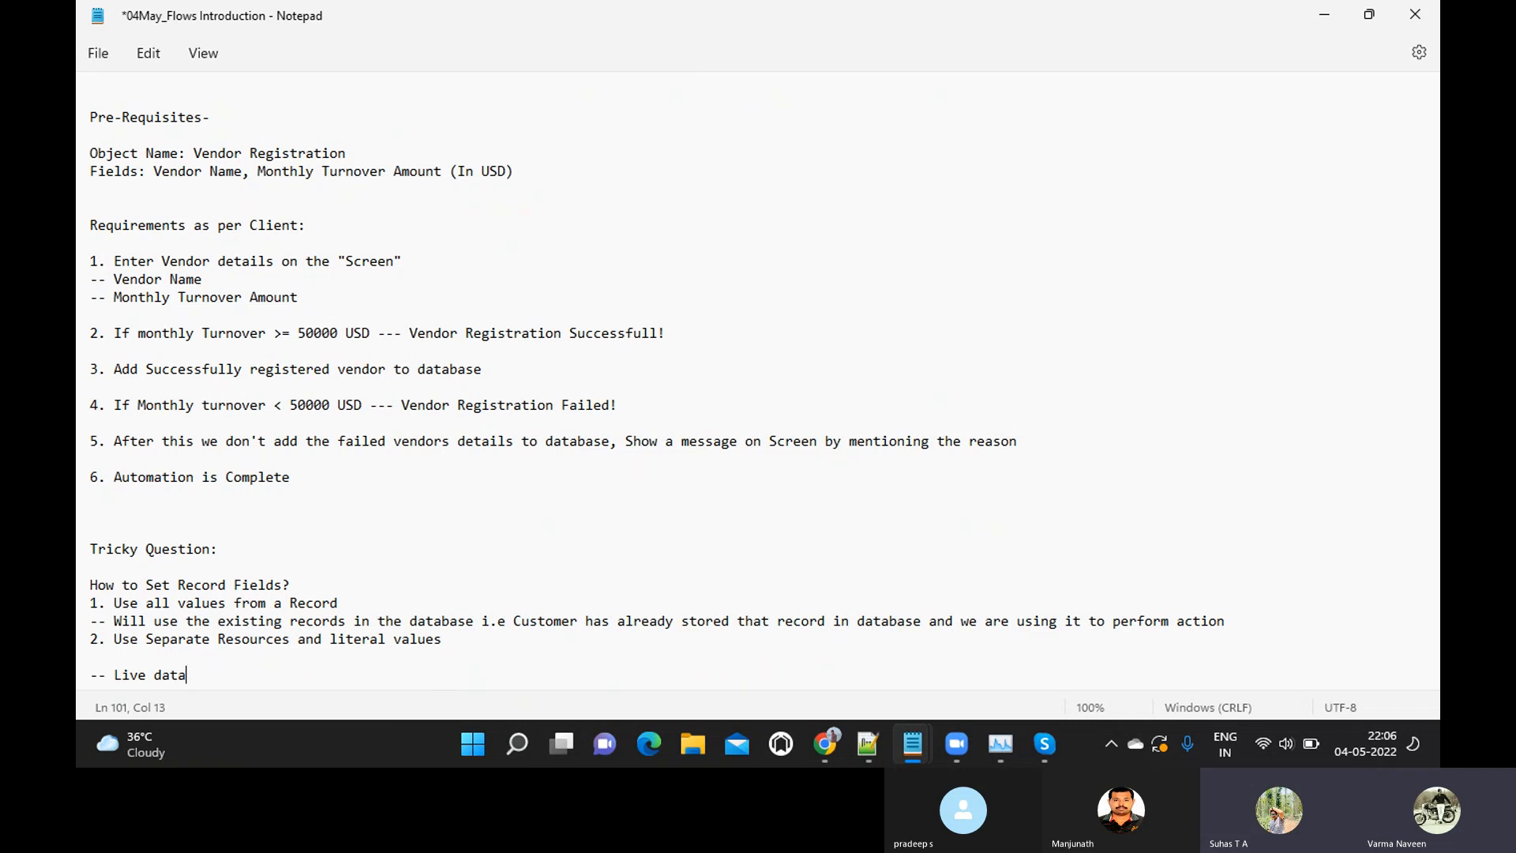
text(.. User is entering the data in the live mode)
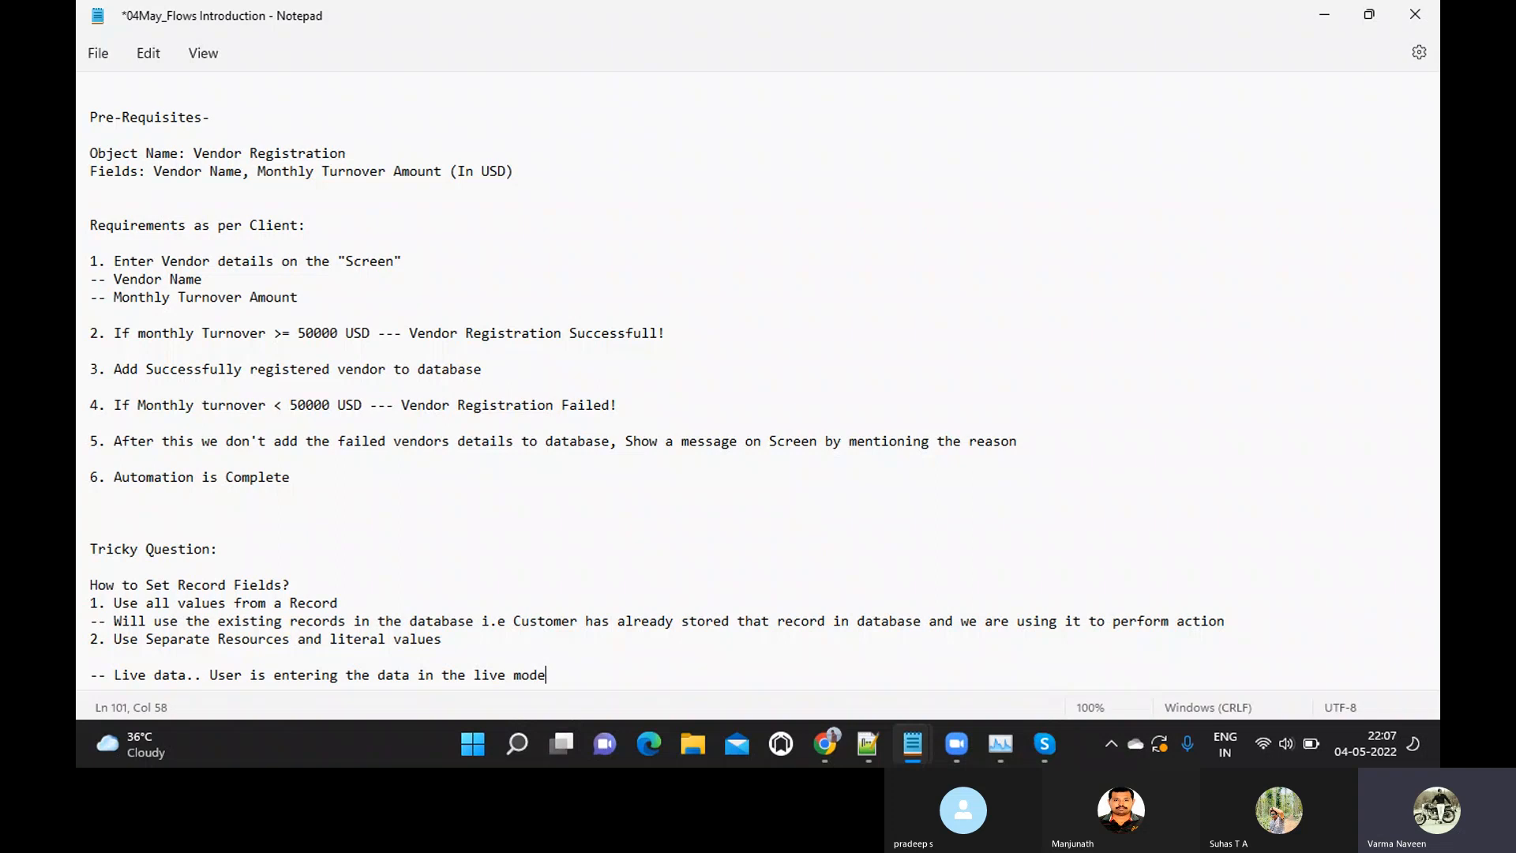
key(Return)
key(Return)
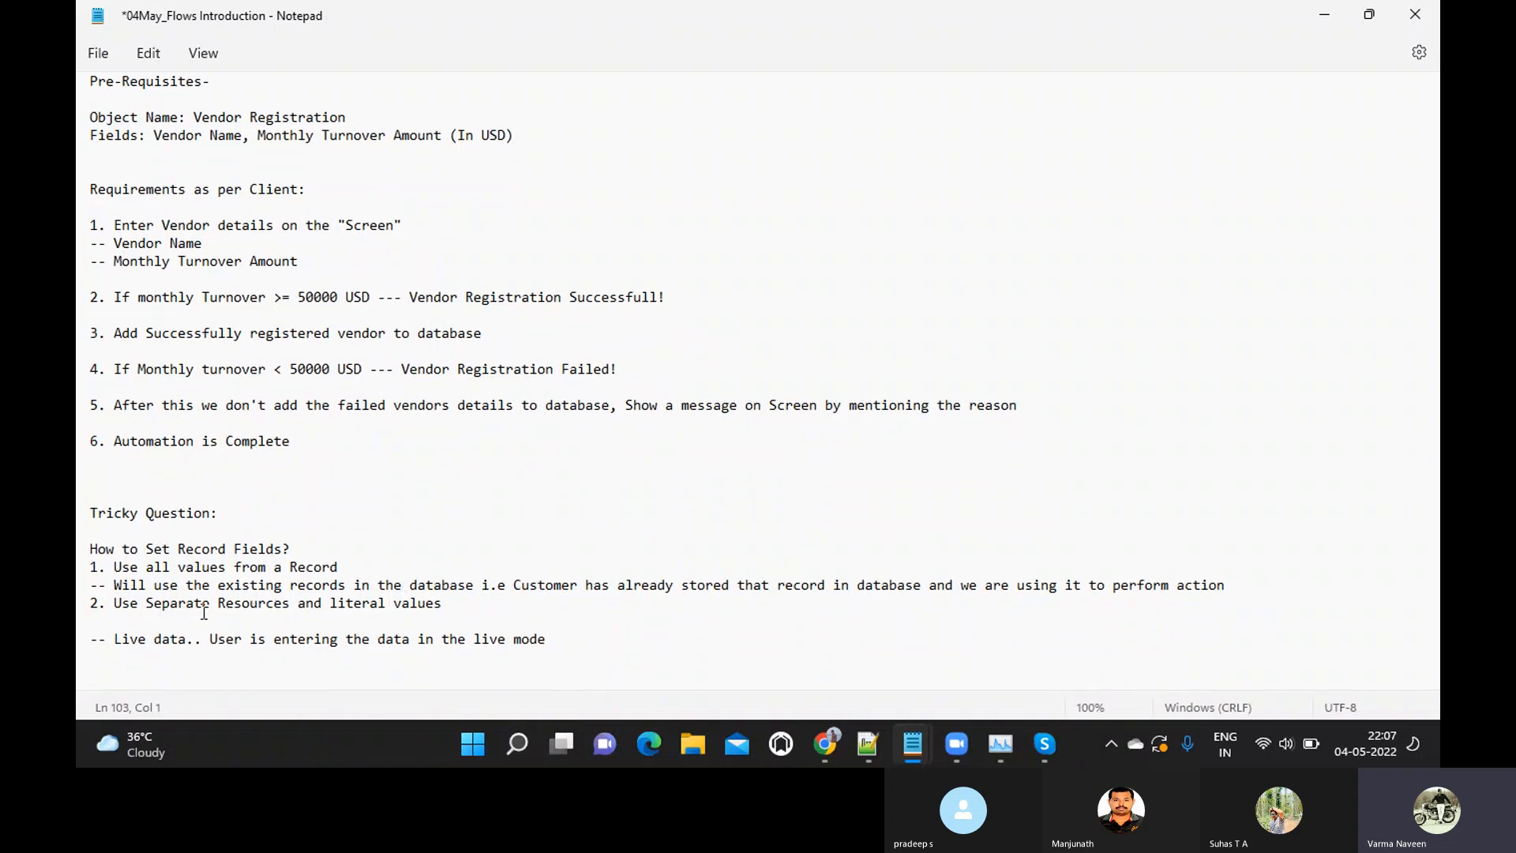
click(1240, 585)
key(Return)
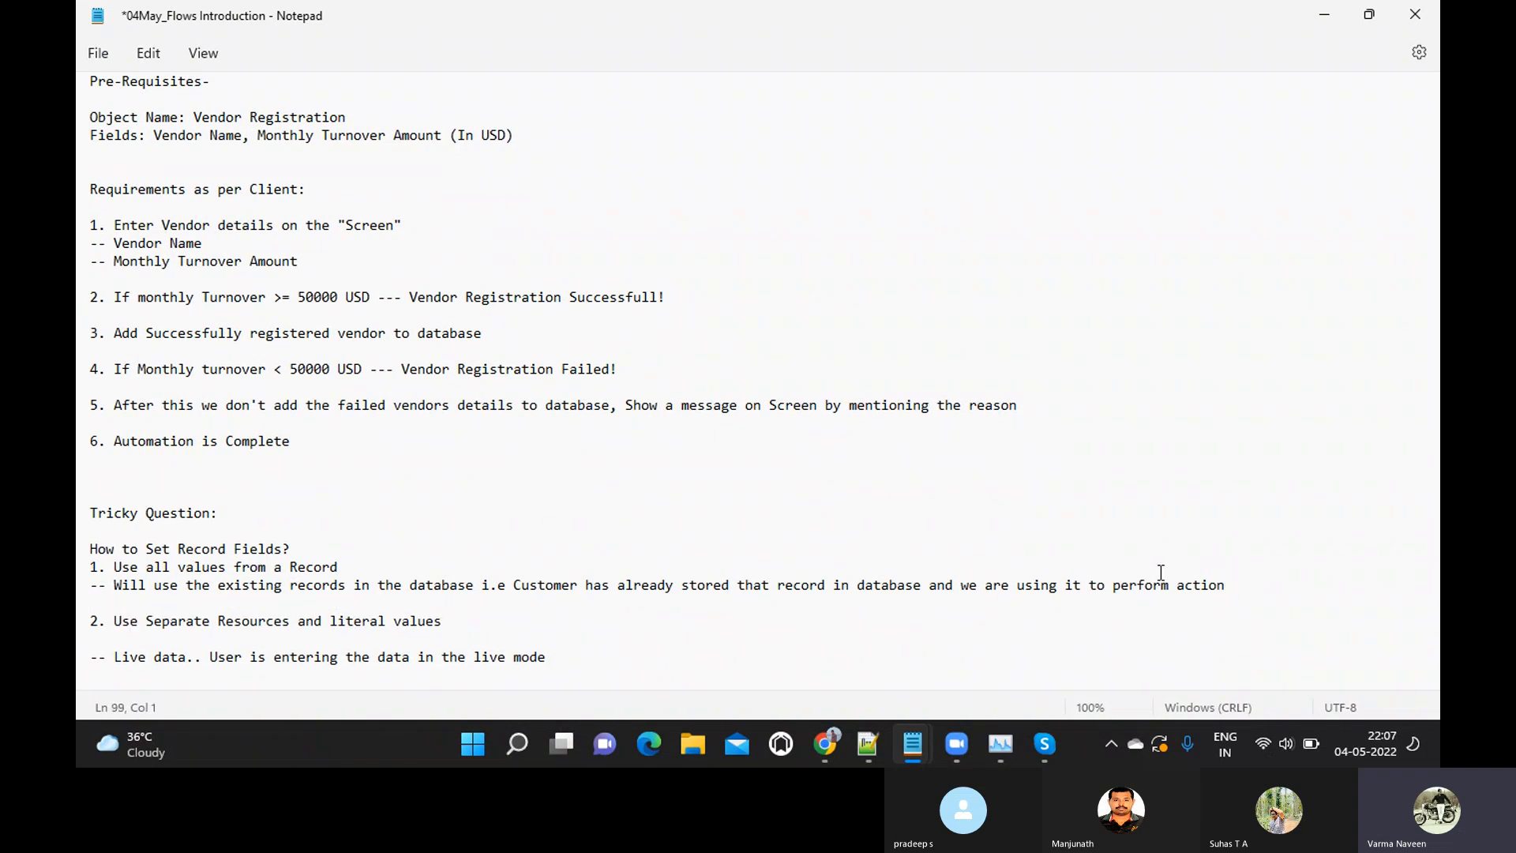
Return to Flow Builder in Chrome and set the new record's fields to use separate resources and literal values
key(alt+Tab)
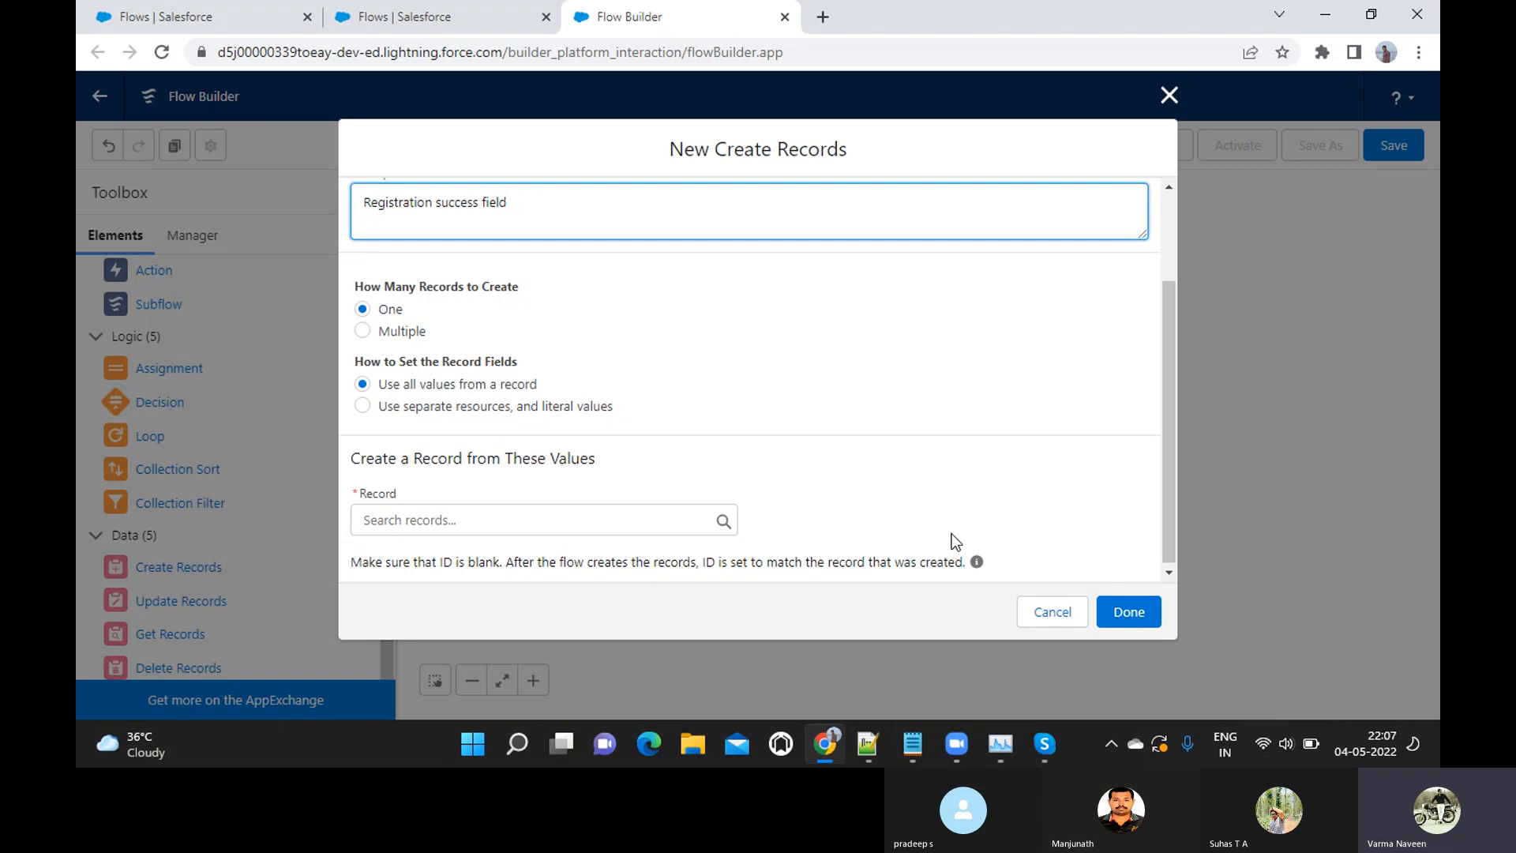
click(447, 404)
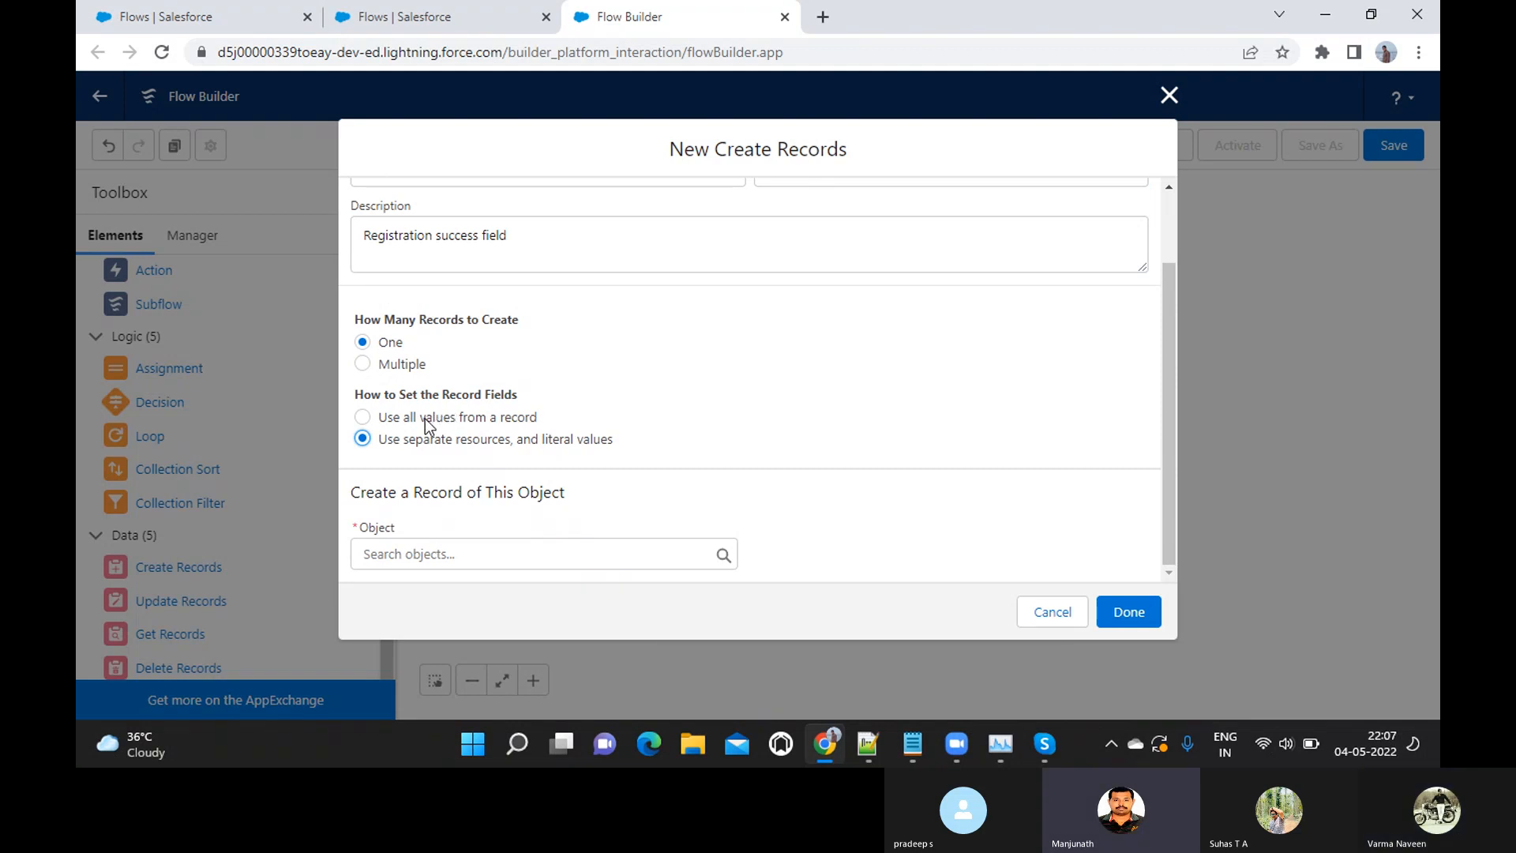
click(426, 419)
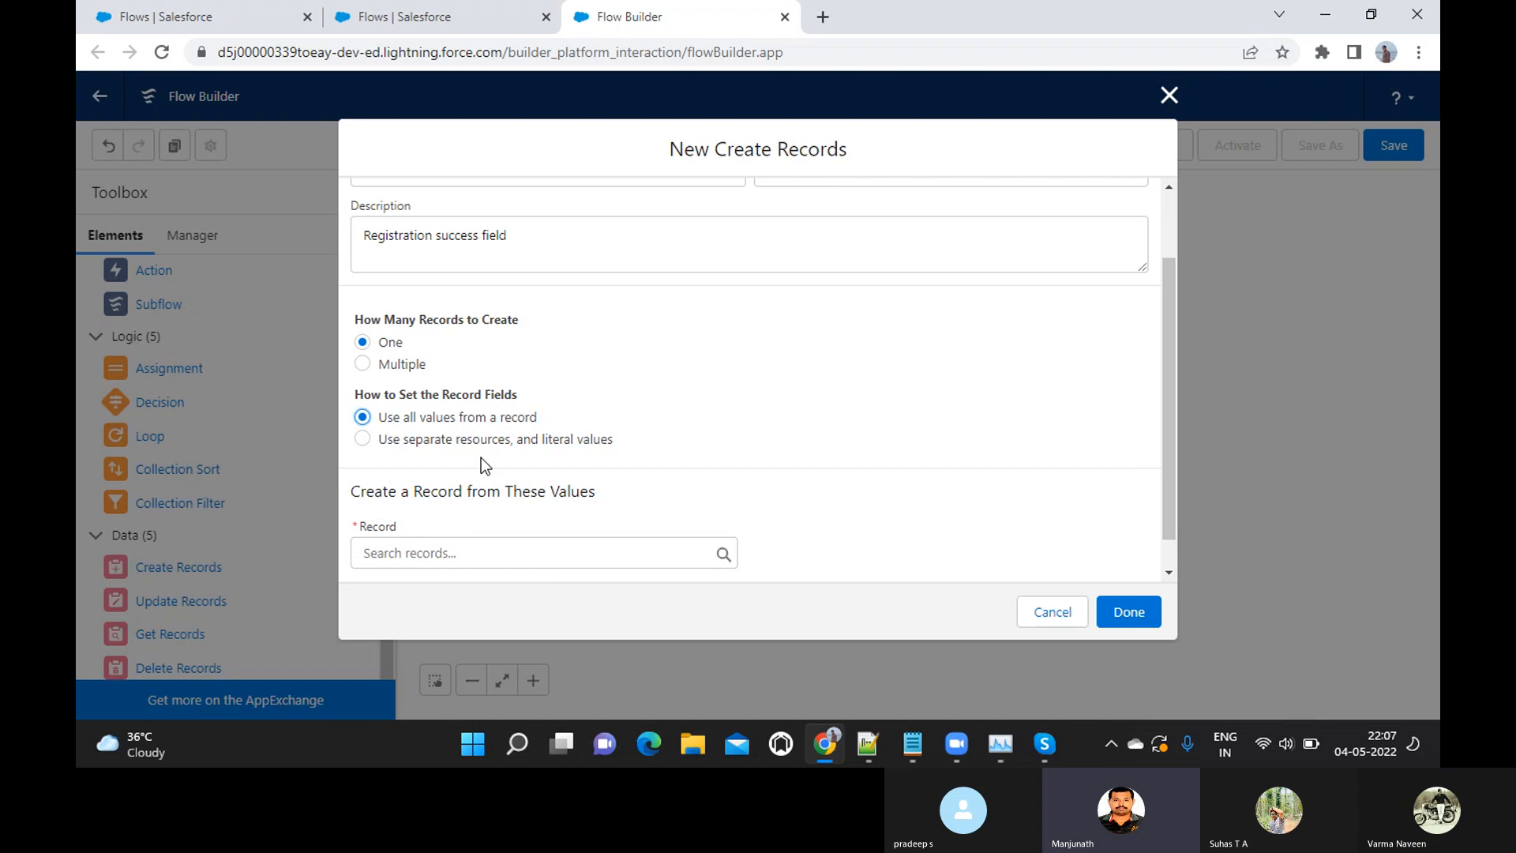
click(443, 442)
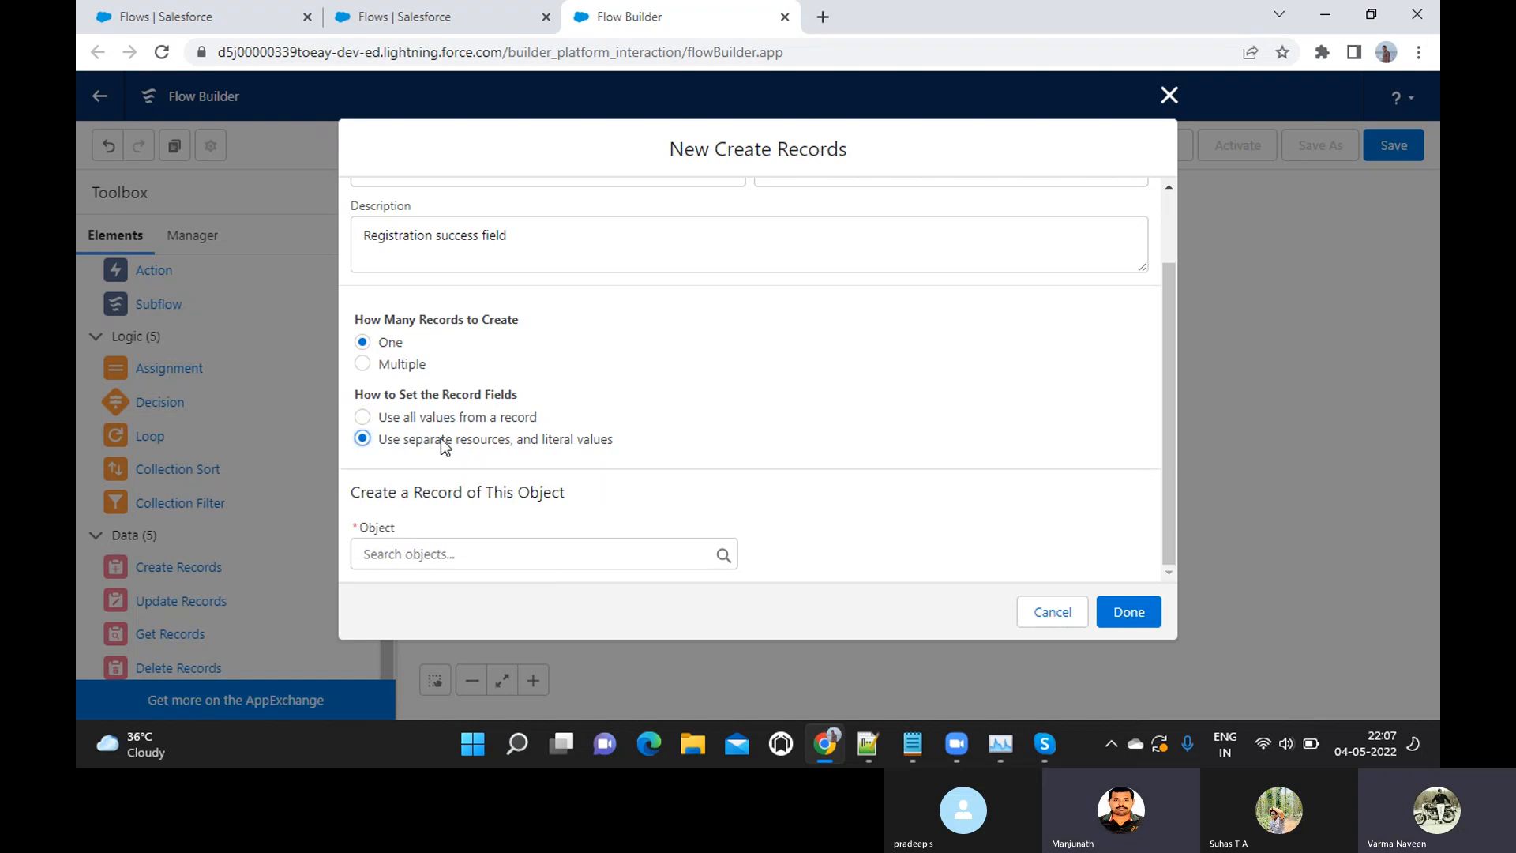
Set Vendor Registration as the object of the record that is created
click(386, 554)
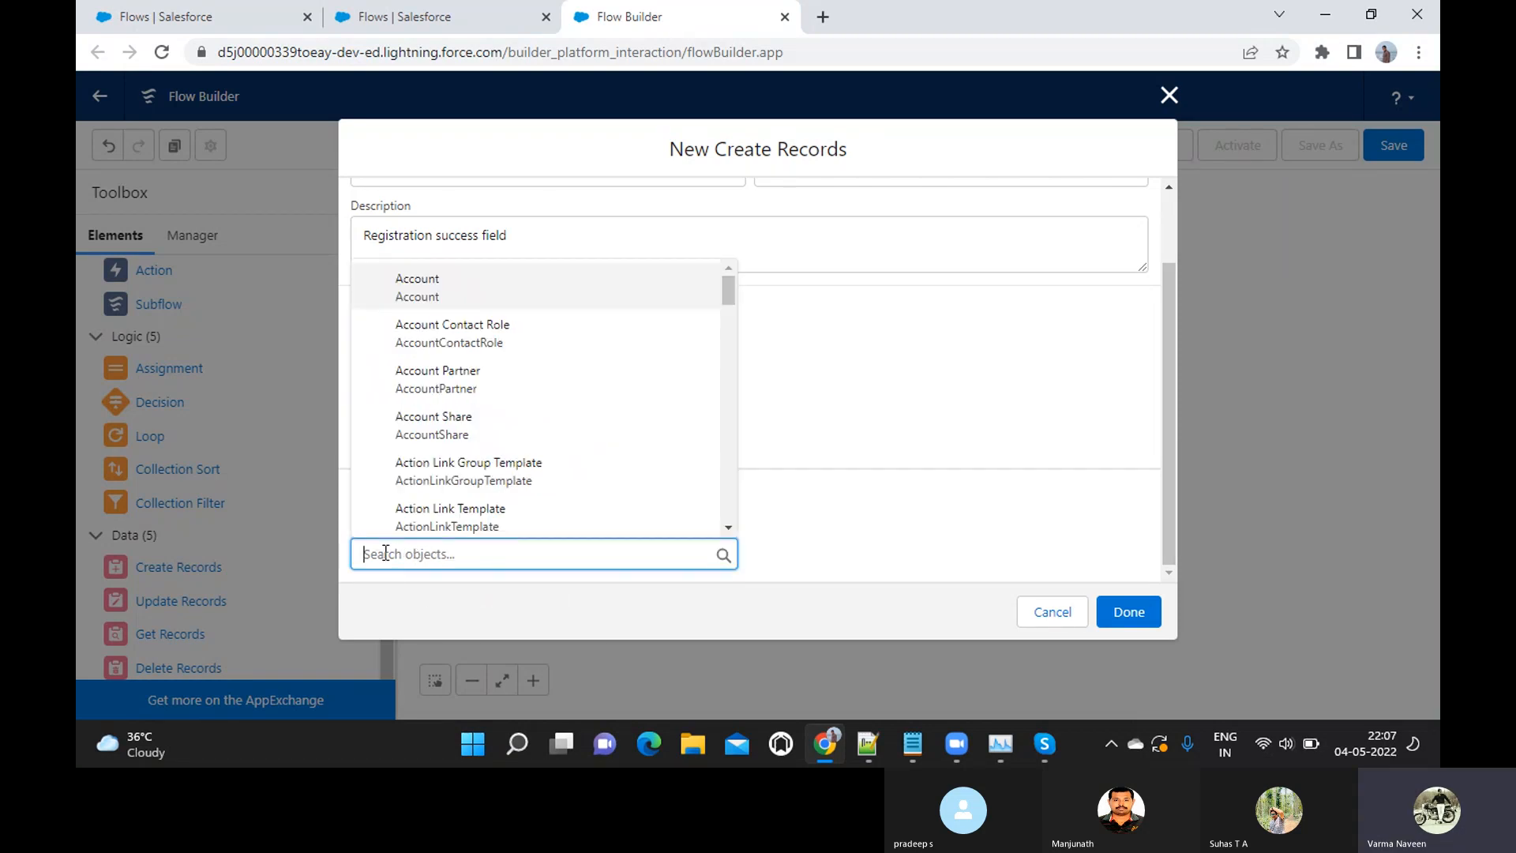
text(Vend)
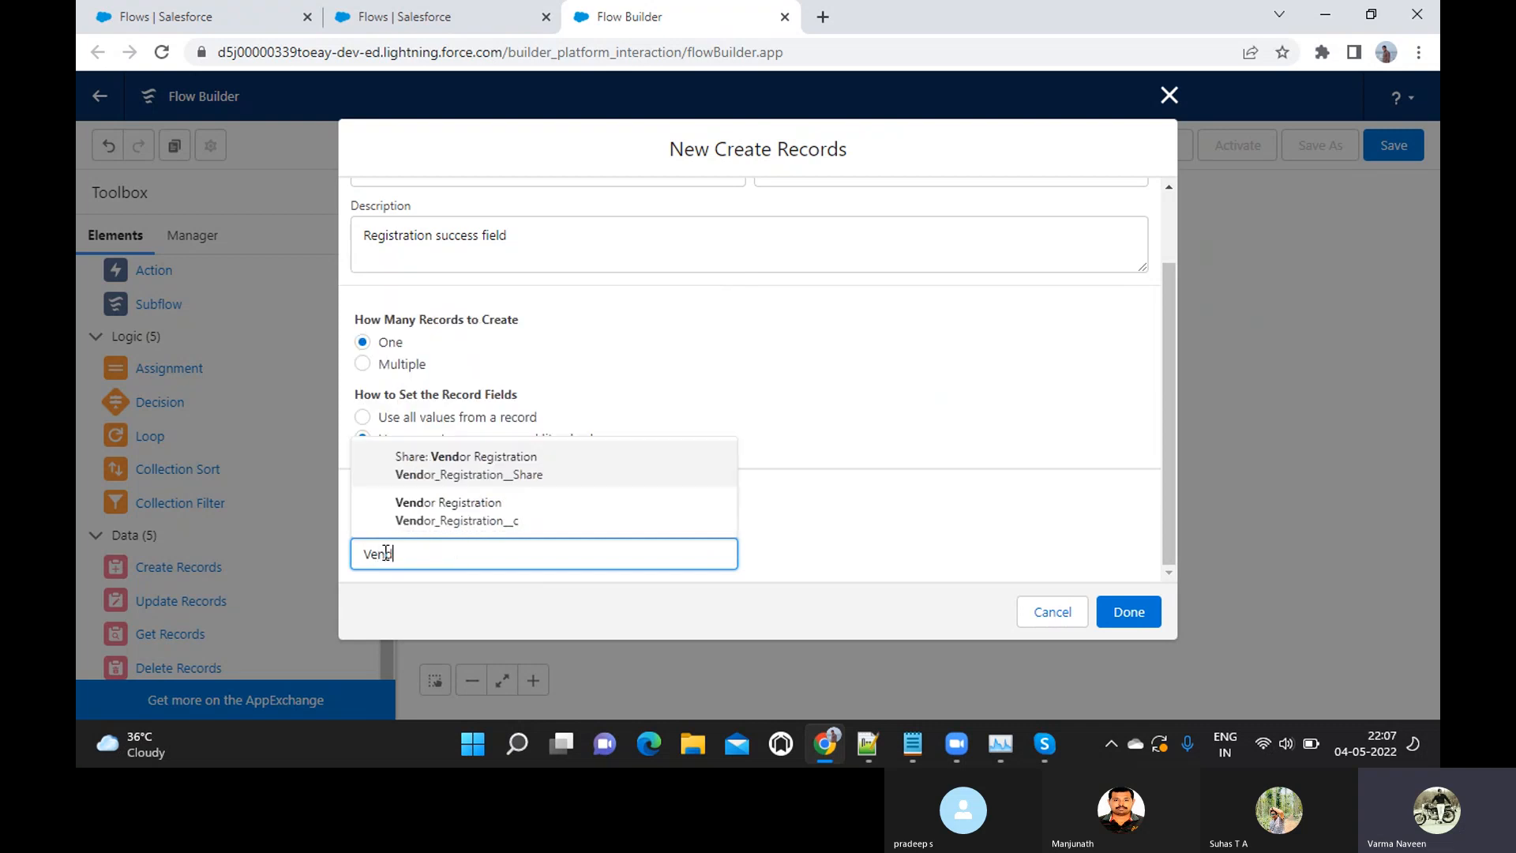
click(456, 509)
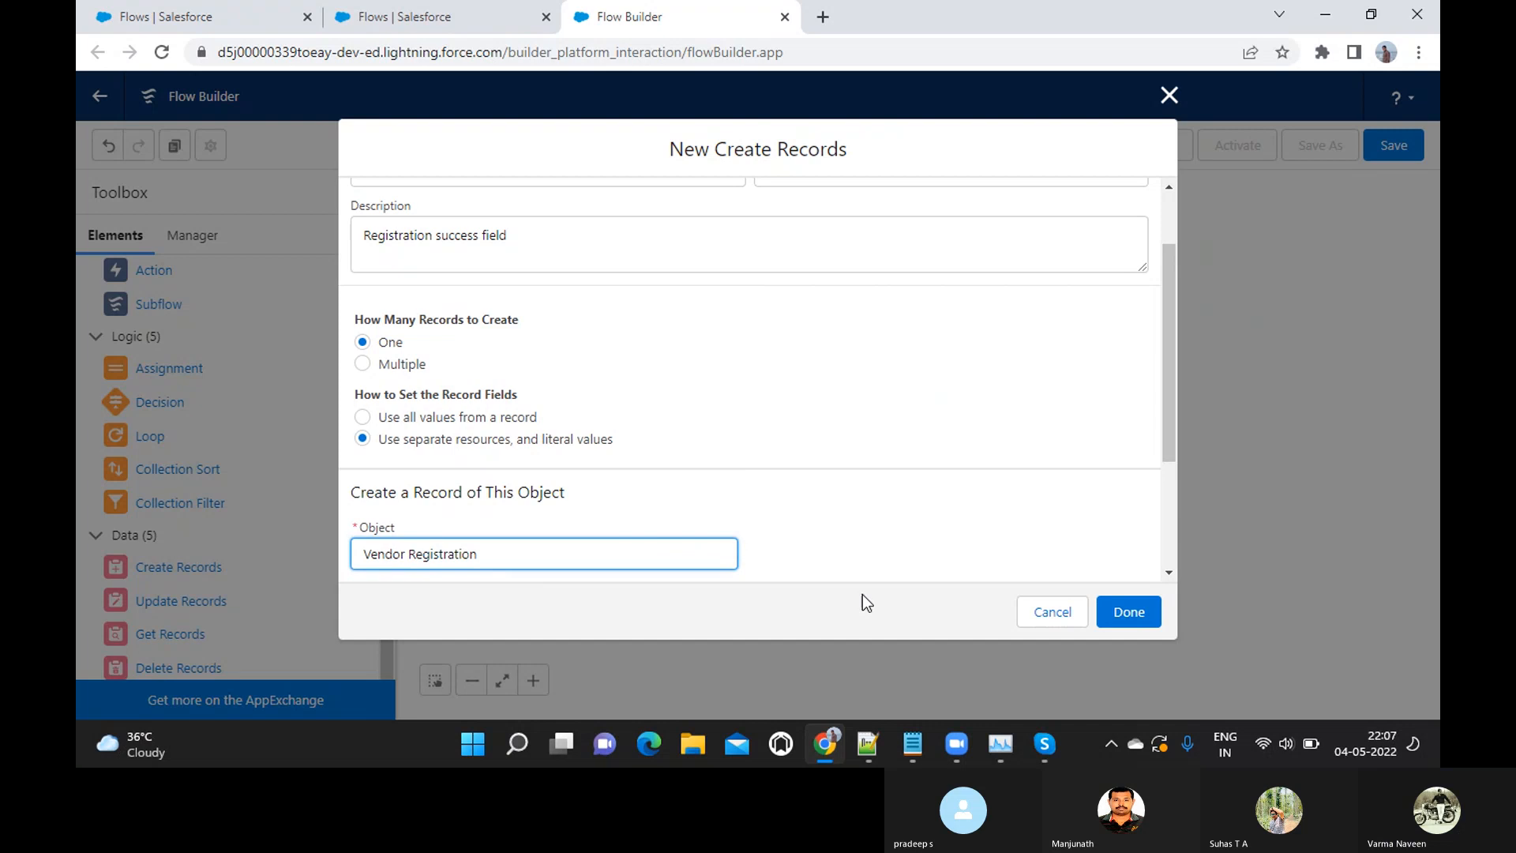
scroll(1114, 468, down, 3)
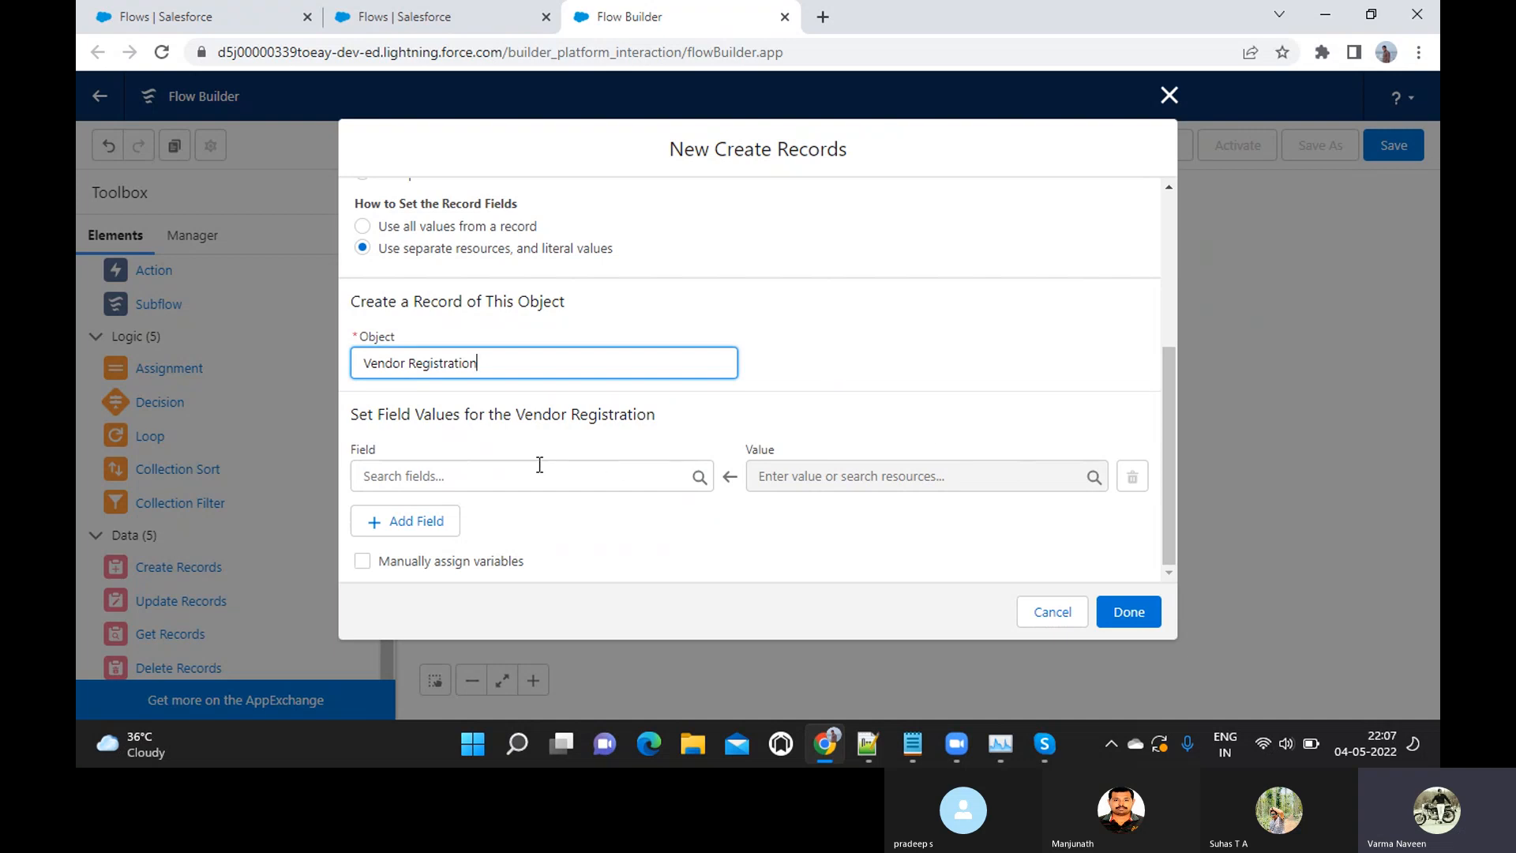
Map the Name field of the new vendor record to the Vendor_Name screen component
click(376, 469)
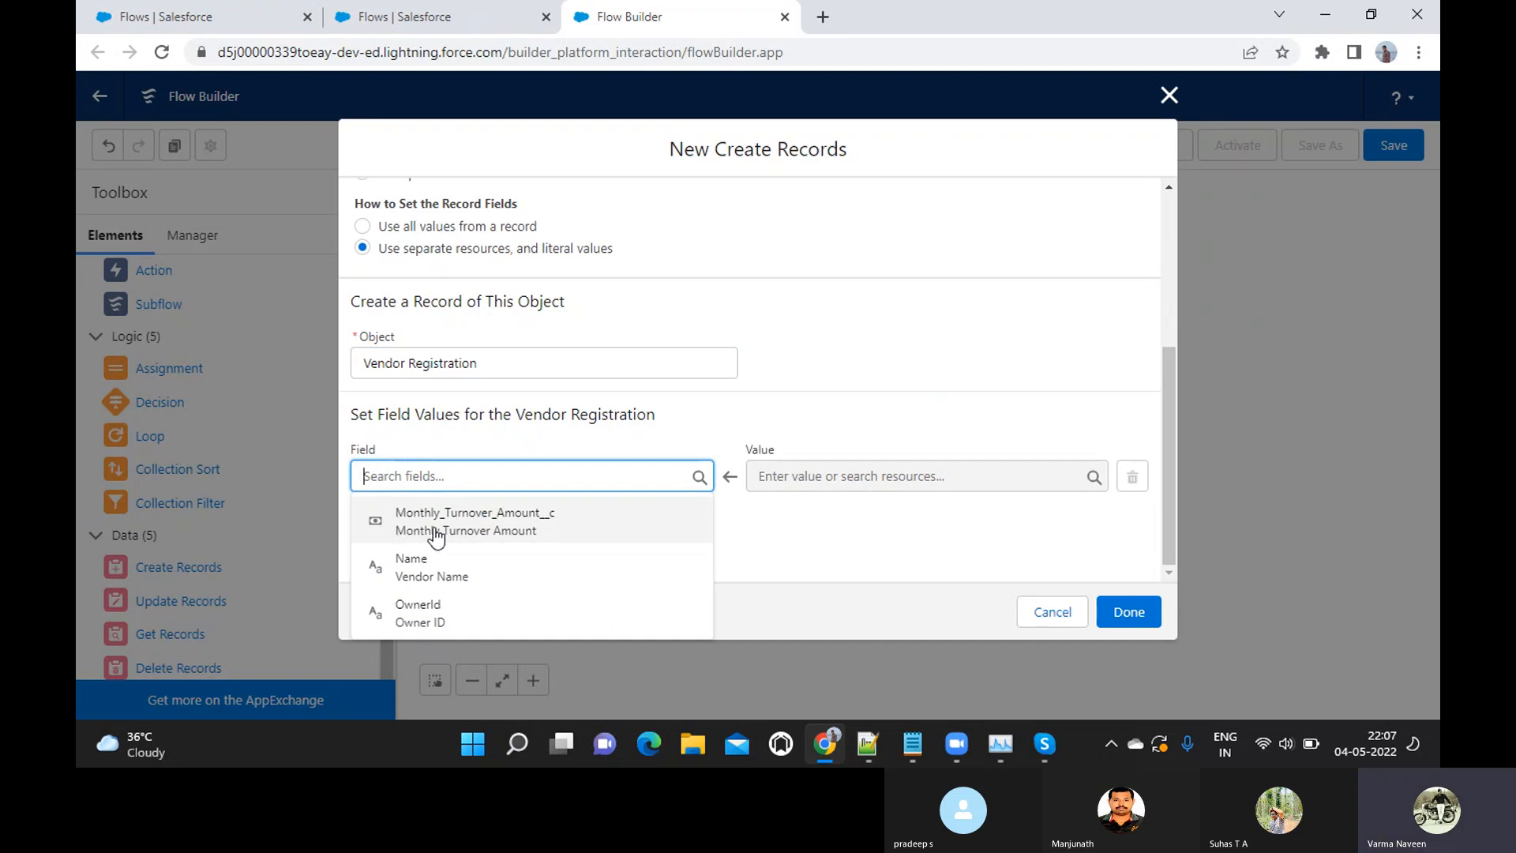
click(427, 562)
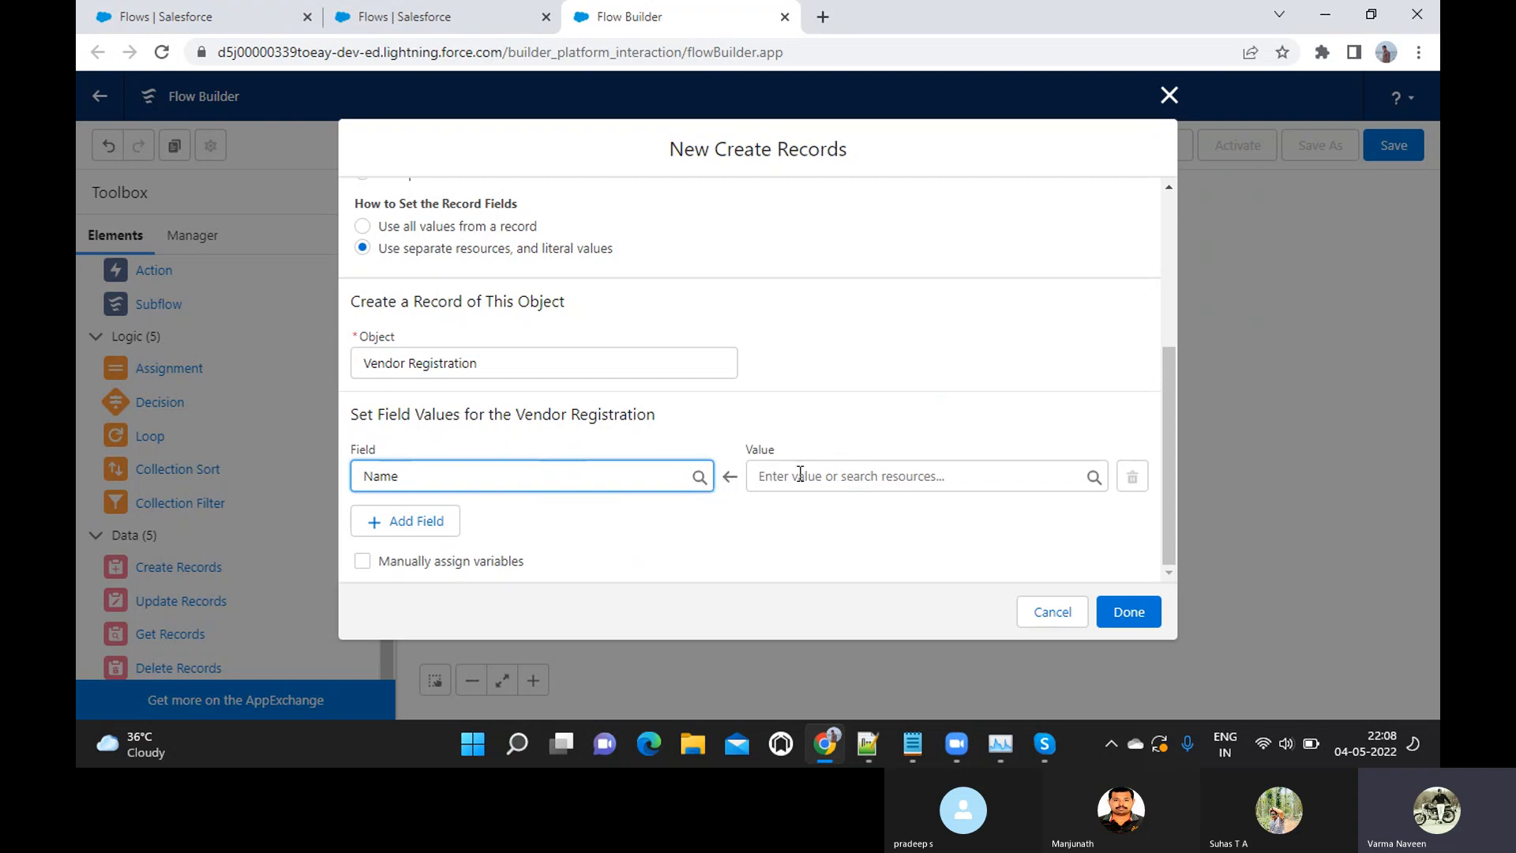
click(832, 479)
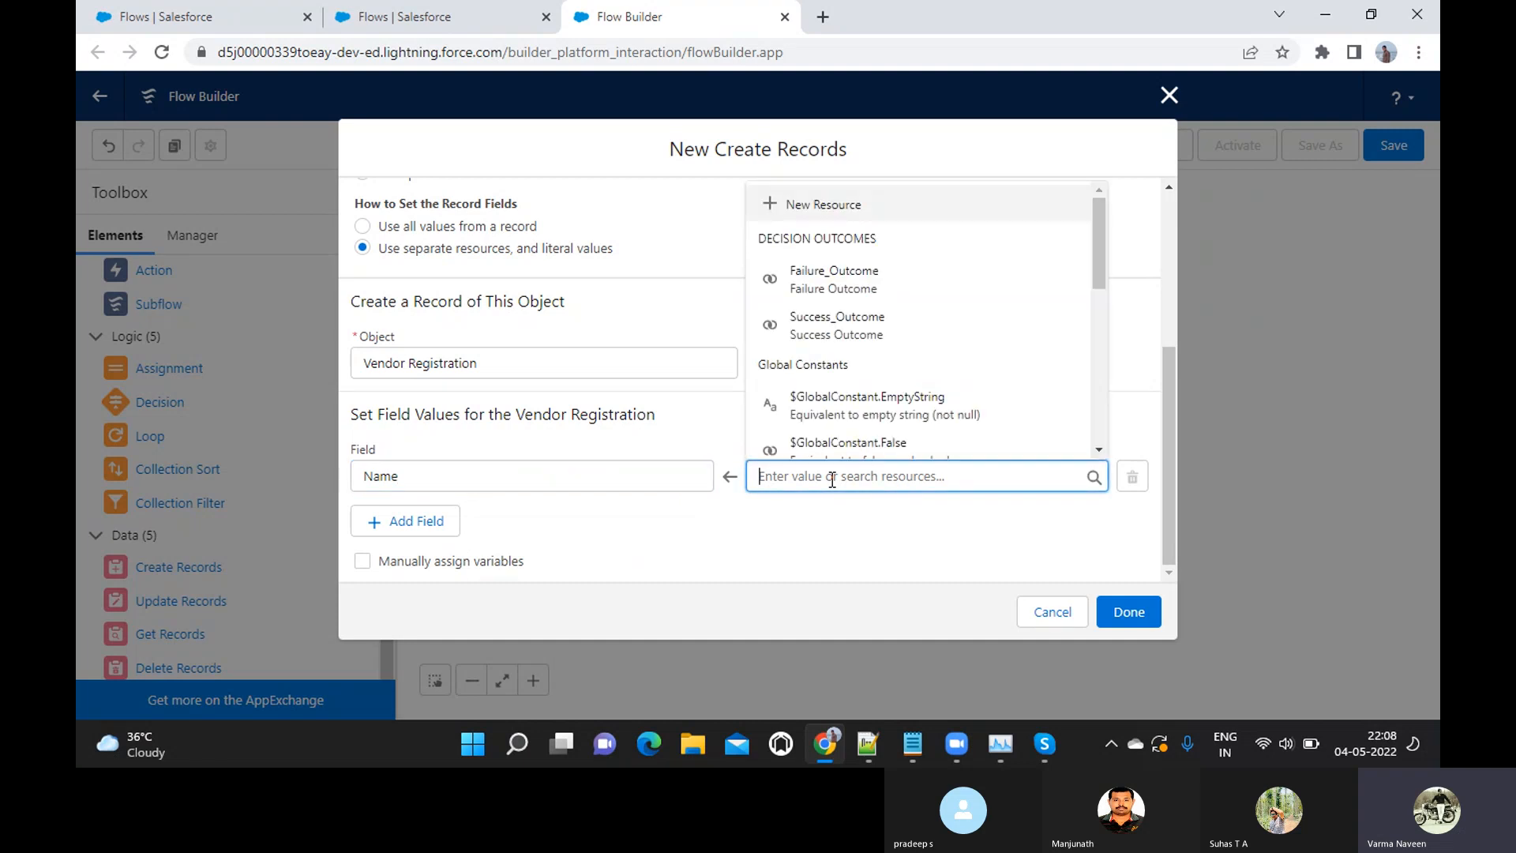
click(591, 475)
click(800, 477)
click(619, 477)
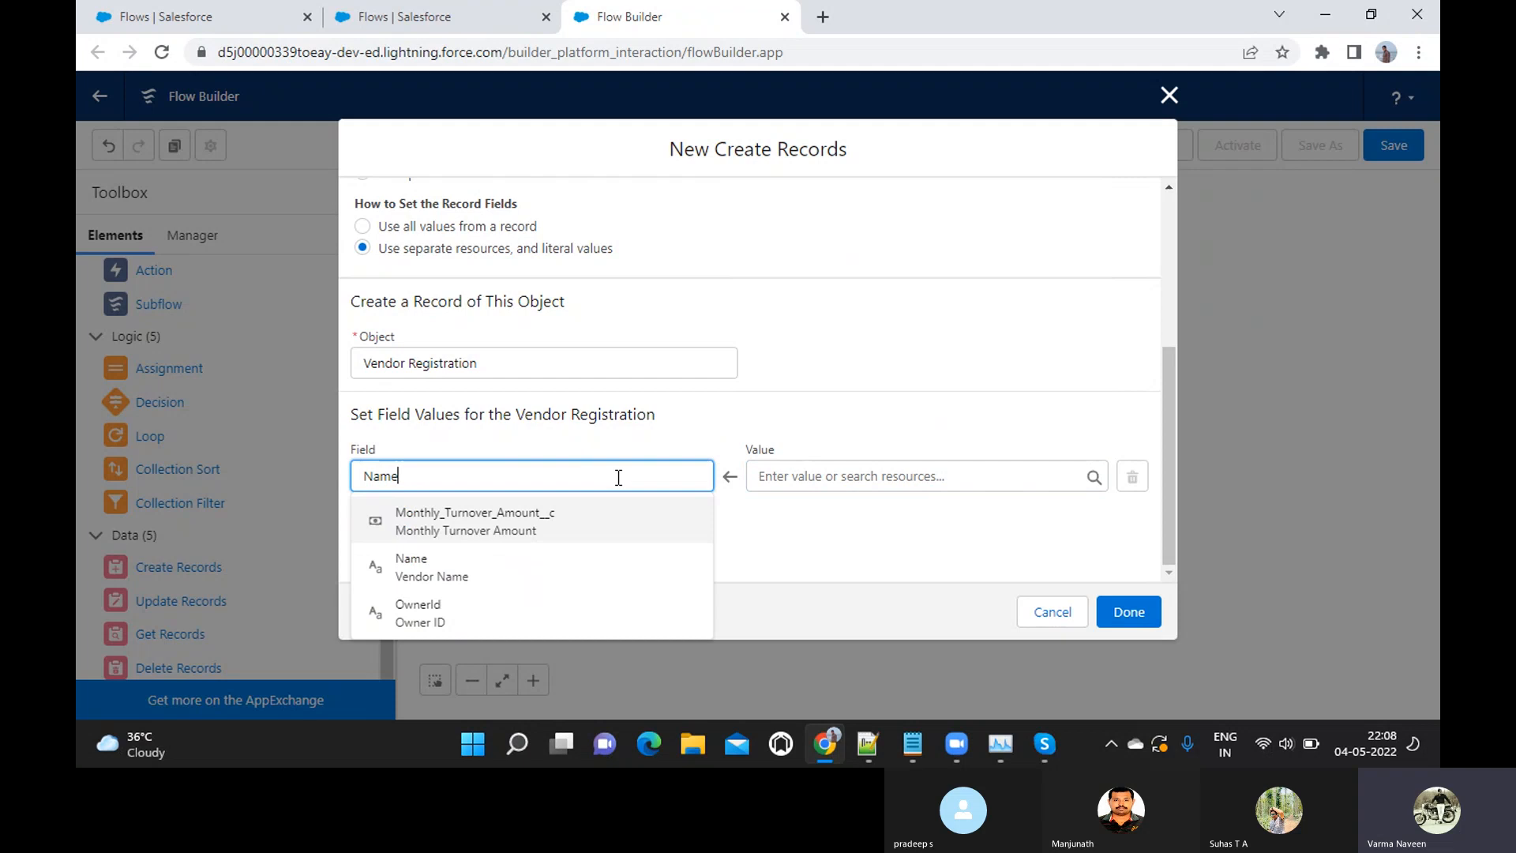
click(807, 483)
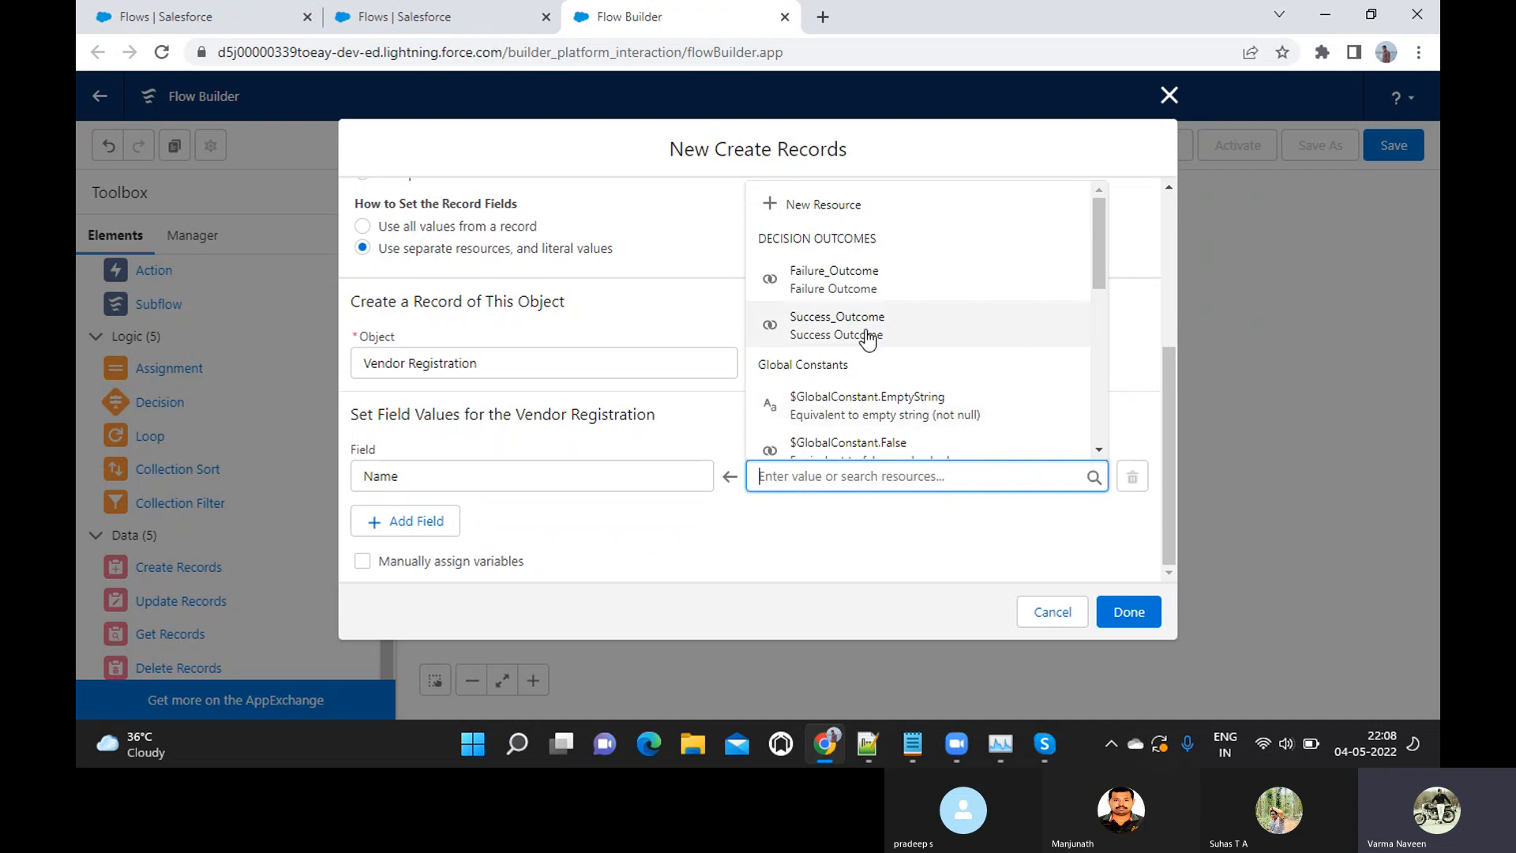
scroll(864, 363, down, 3)
scroll(867, 368, down, 3)
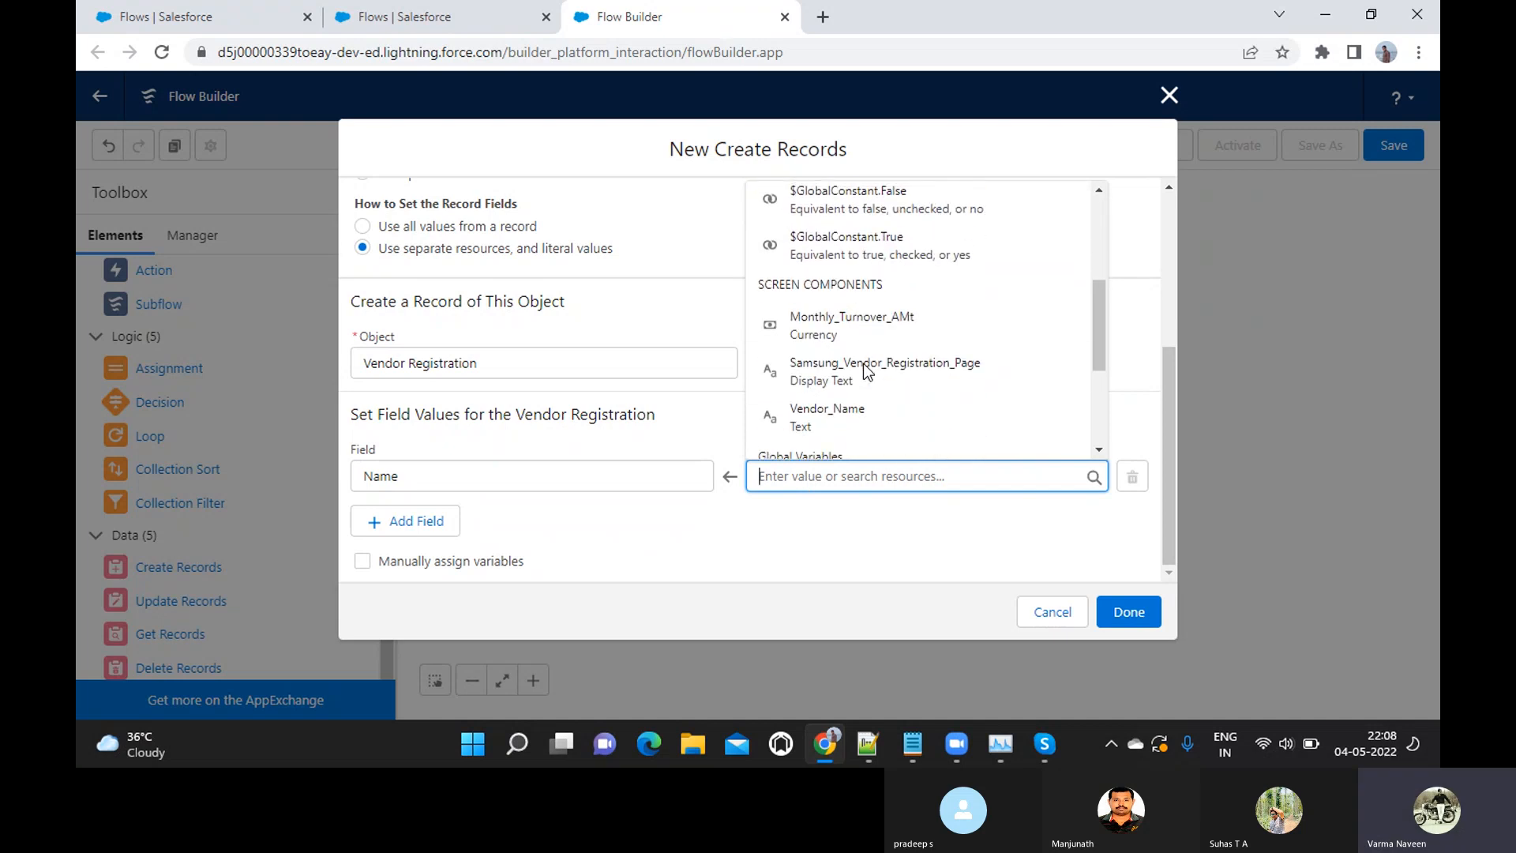
click(837, 412)
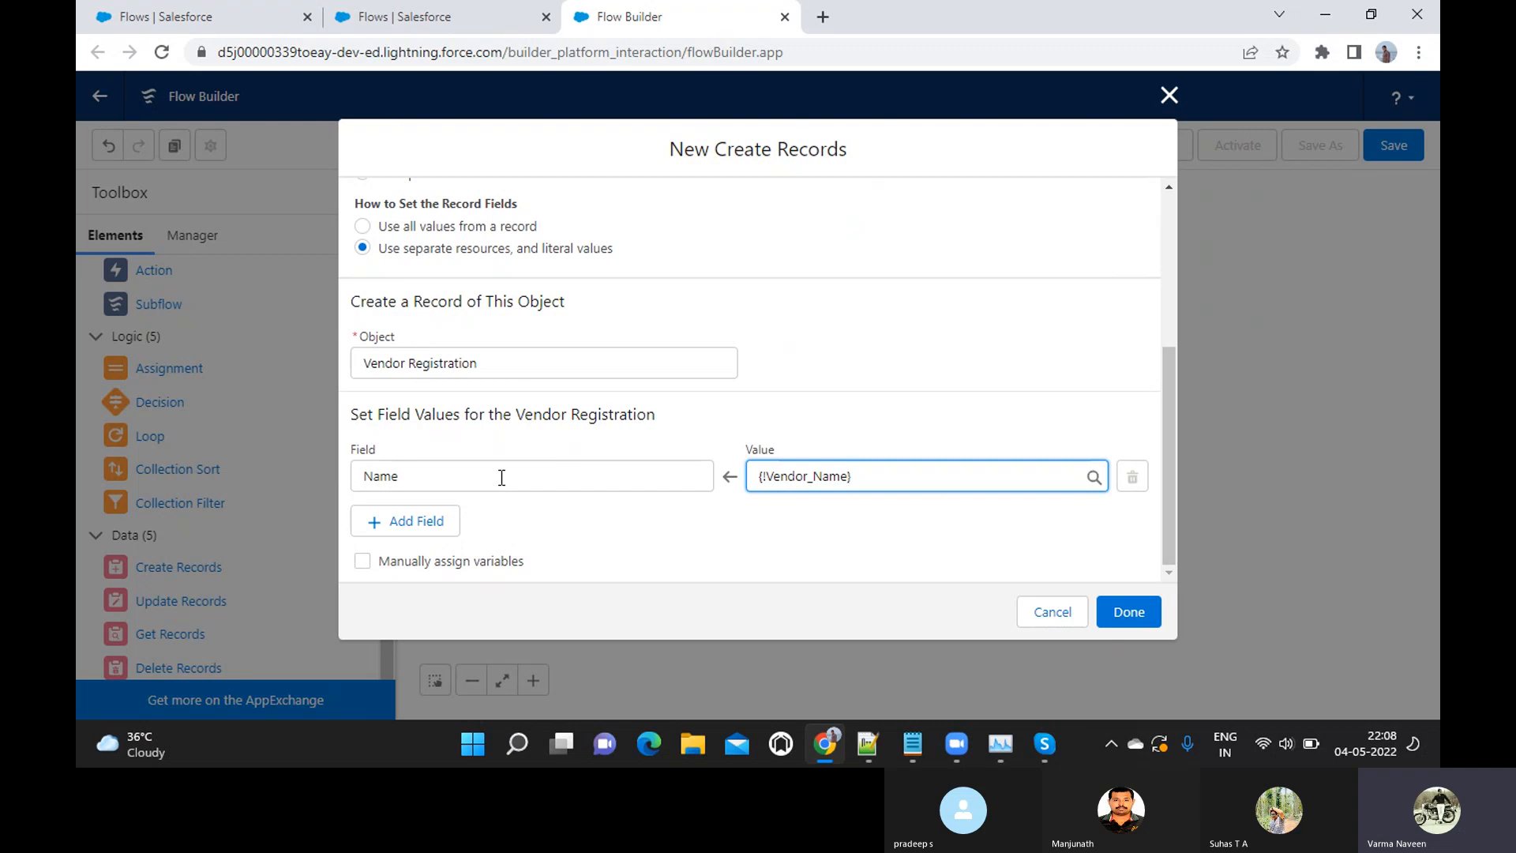
click(871, 483)
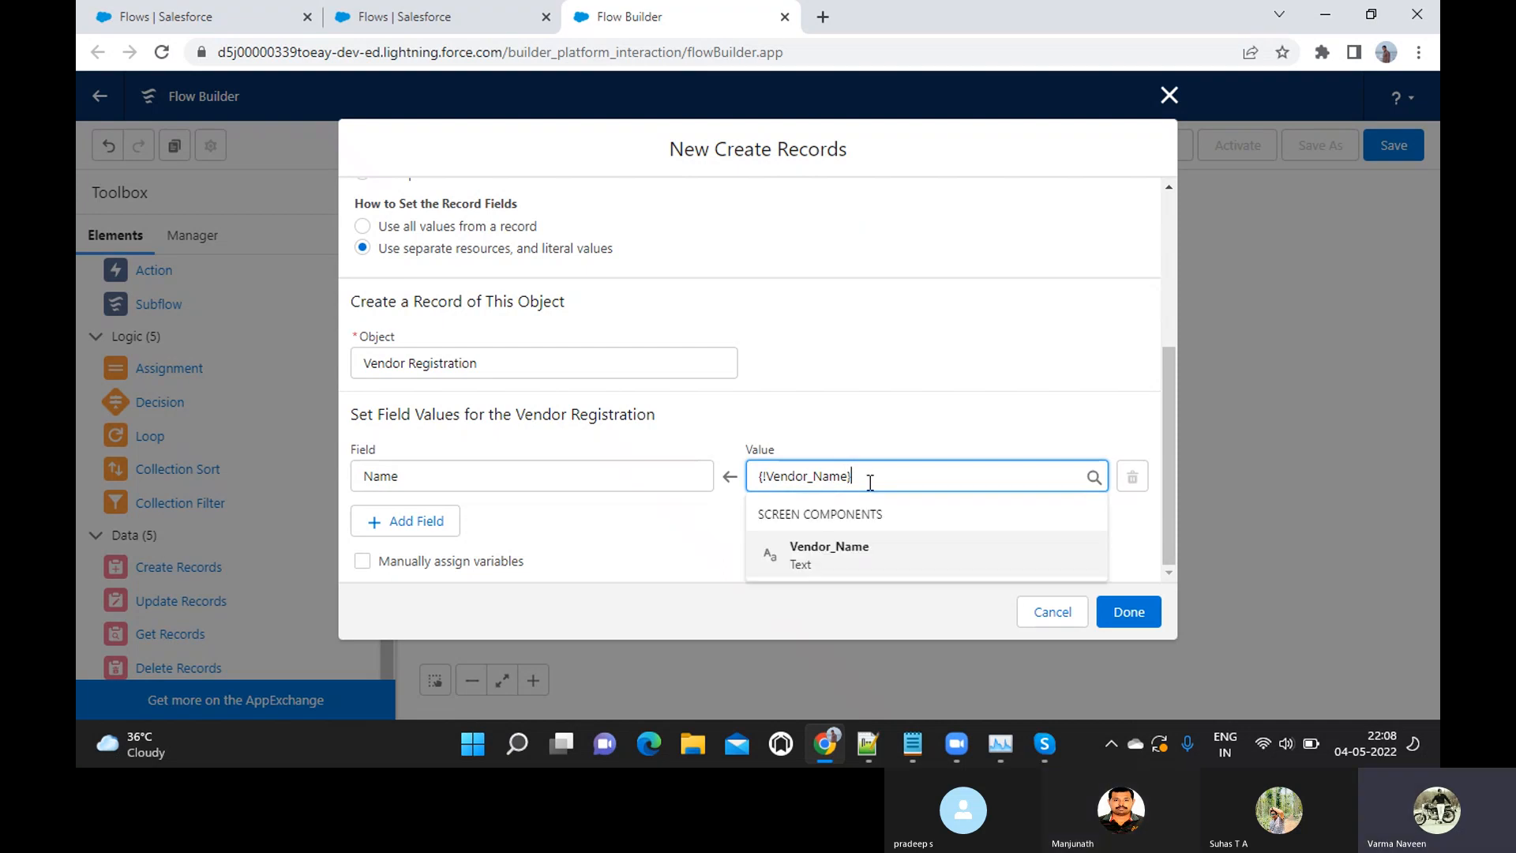
click(871, 429)
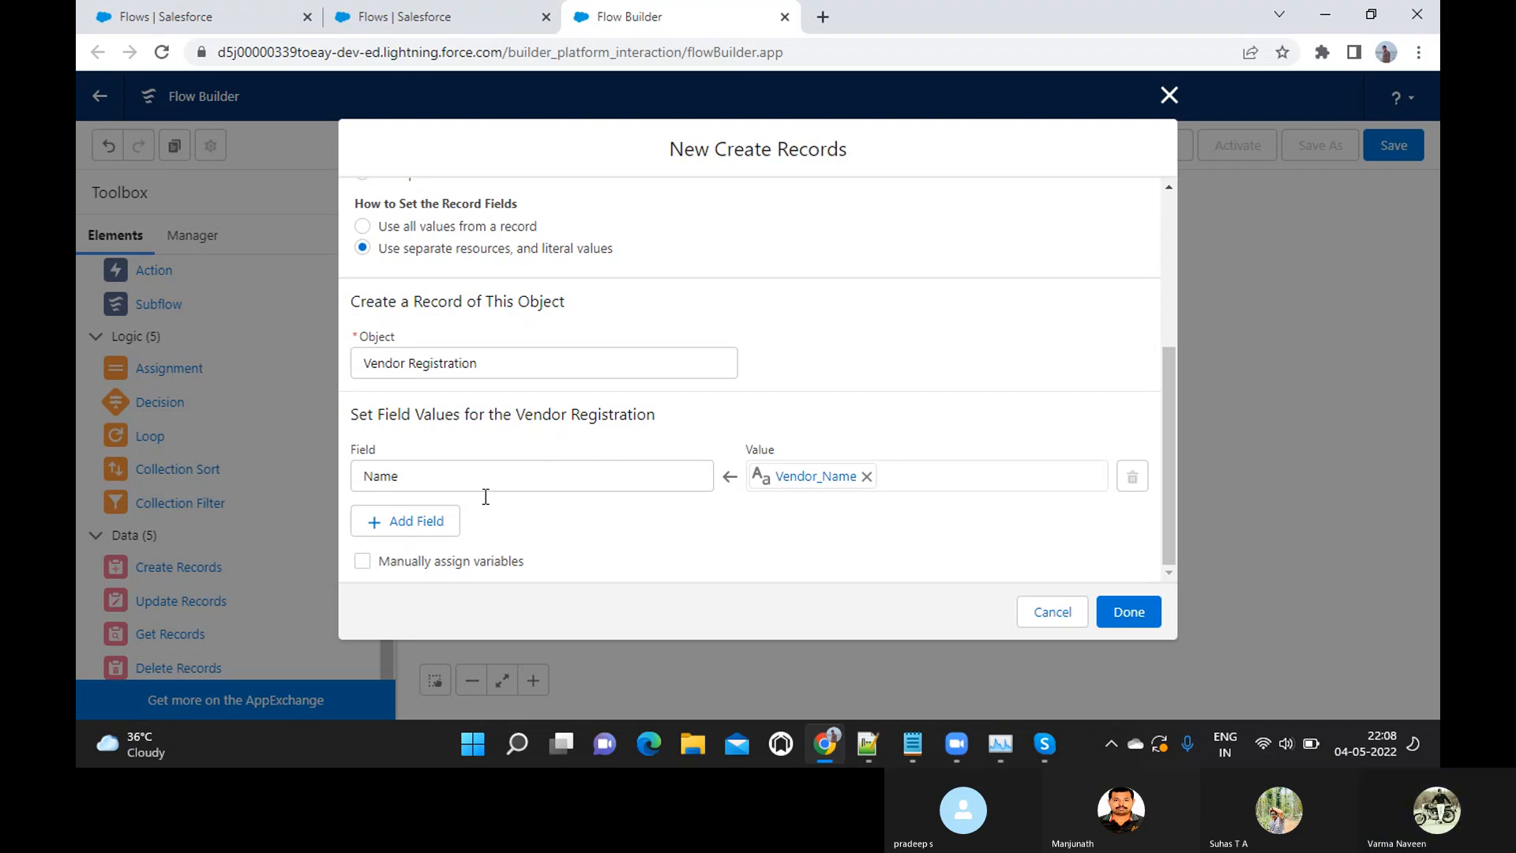
Add a field mapping of Monthly_Turnover_Amount__c to the Monthly_Turnover_AMt screen component and finish the Create Records element
click(428, 525)
scroll(451, 498, down, 1)
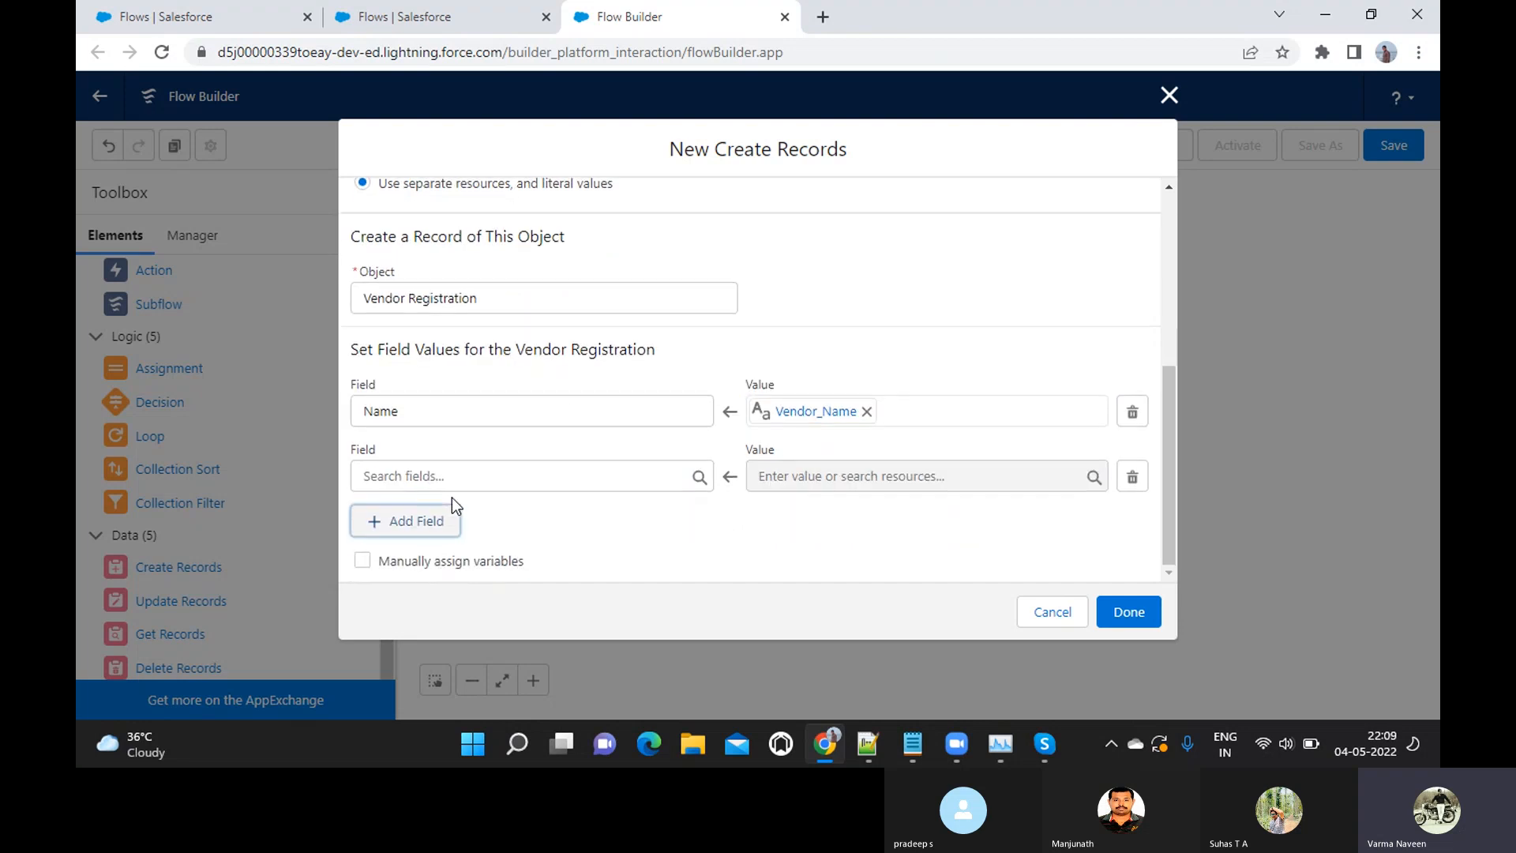
click(429, 482)
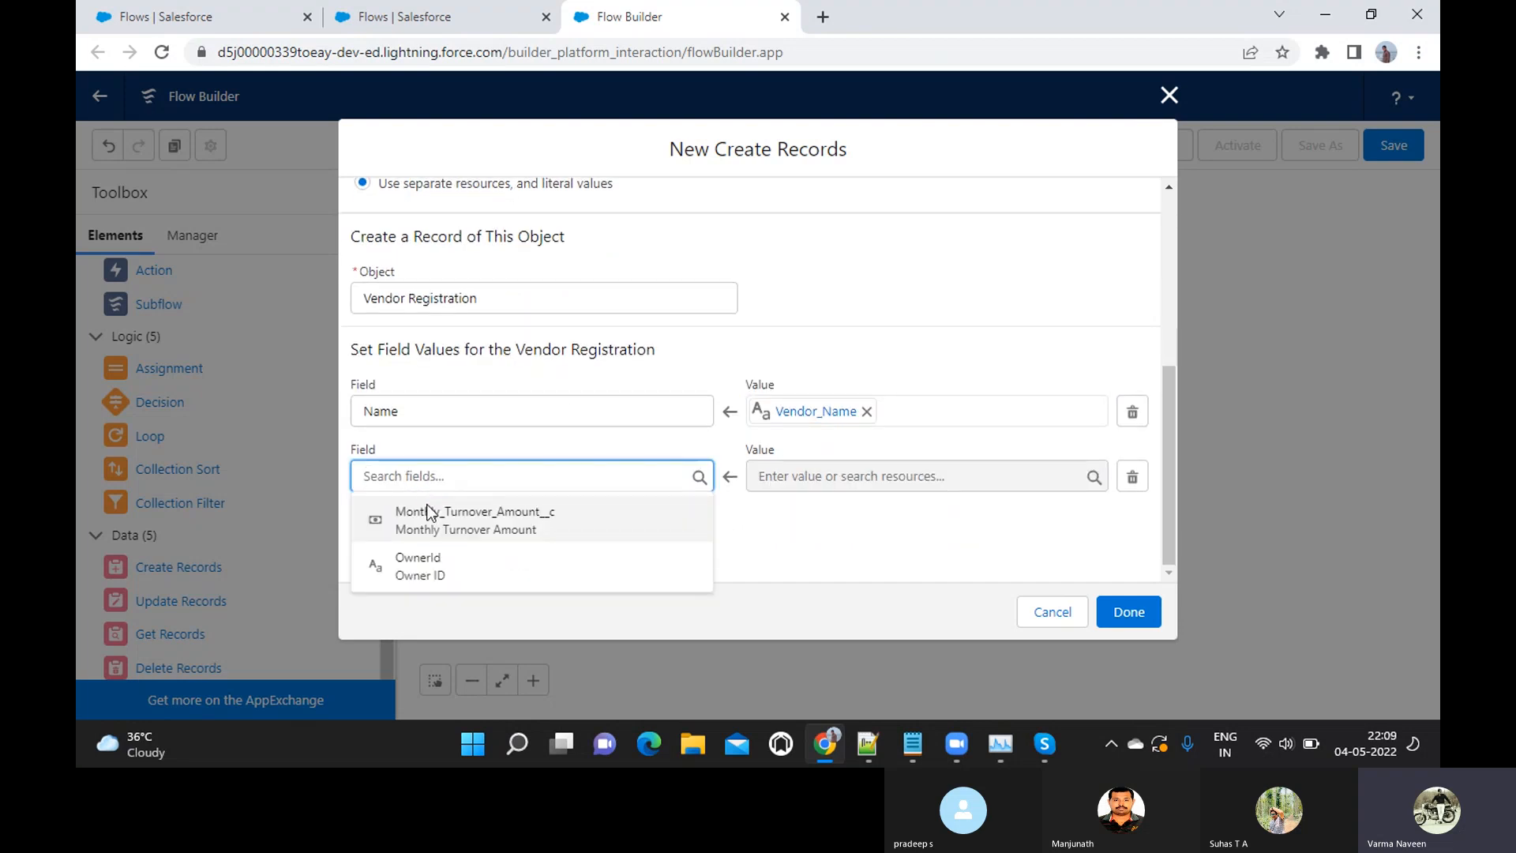
click(430, 520)
click(811, 473)
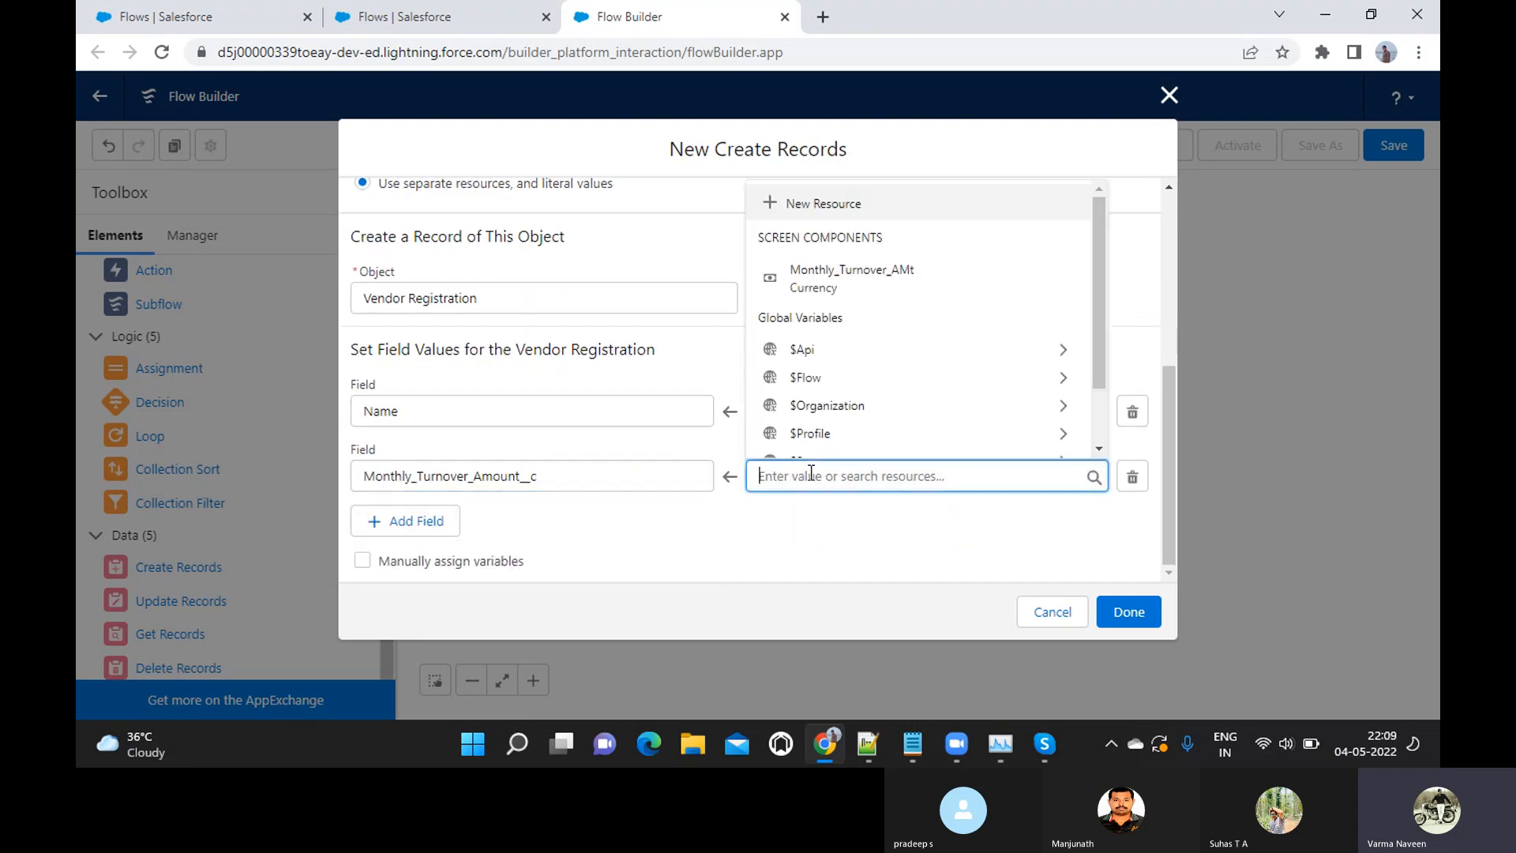
click(832, 284)
click(1114, 615)
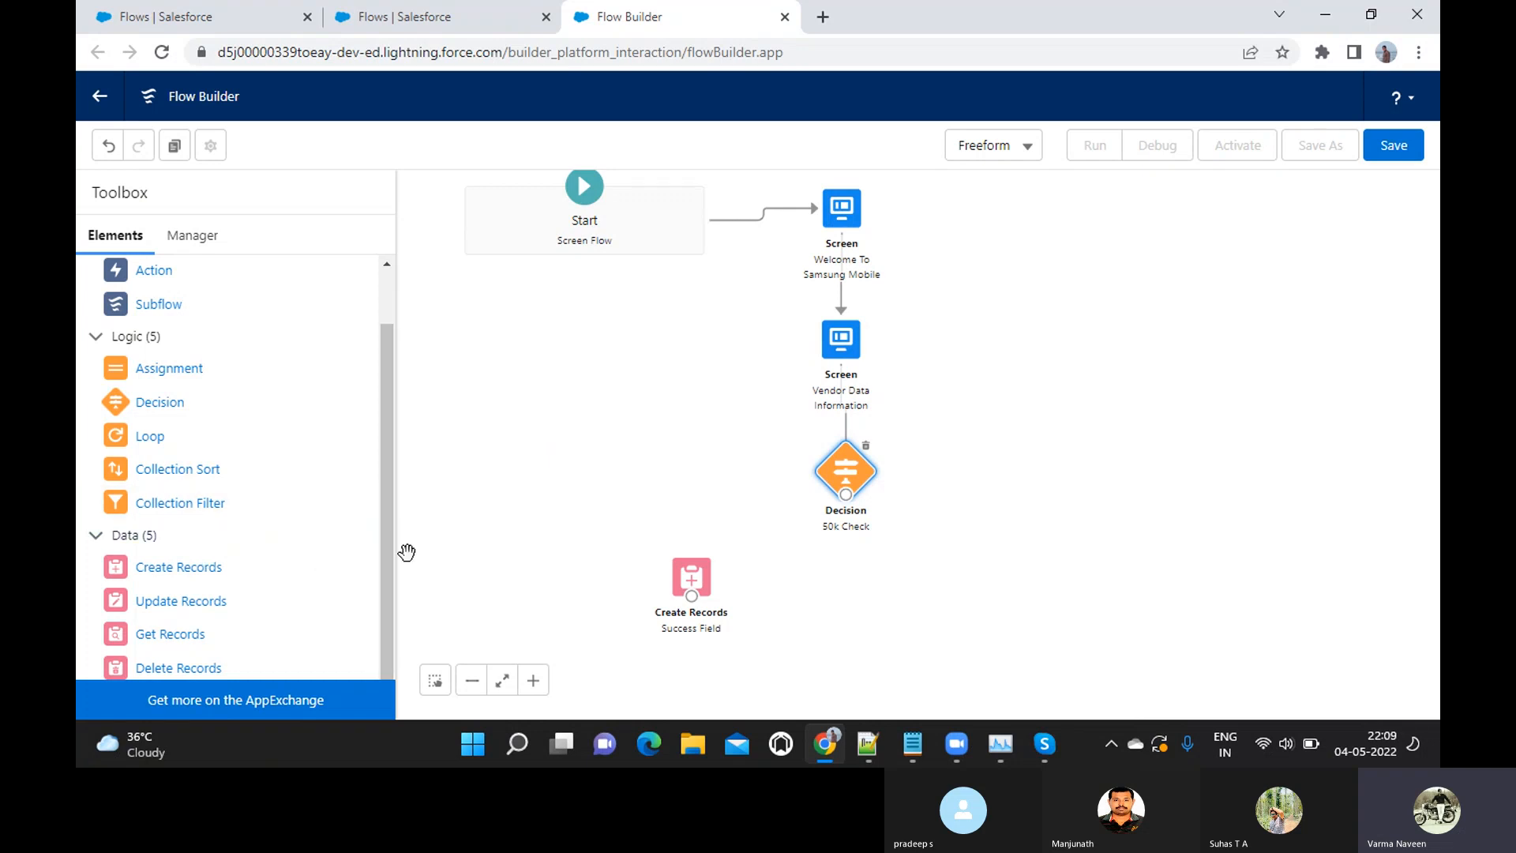
Review requirements 4 and 5 in the Notepad notes about vendors below 50000 USD turnover, and return to Flow Builder in Chrome
key(alt+Tab)
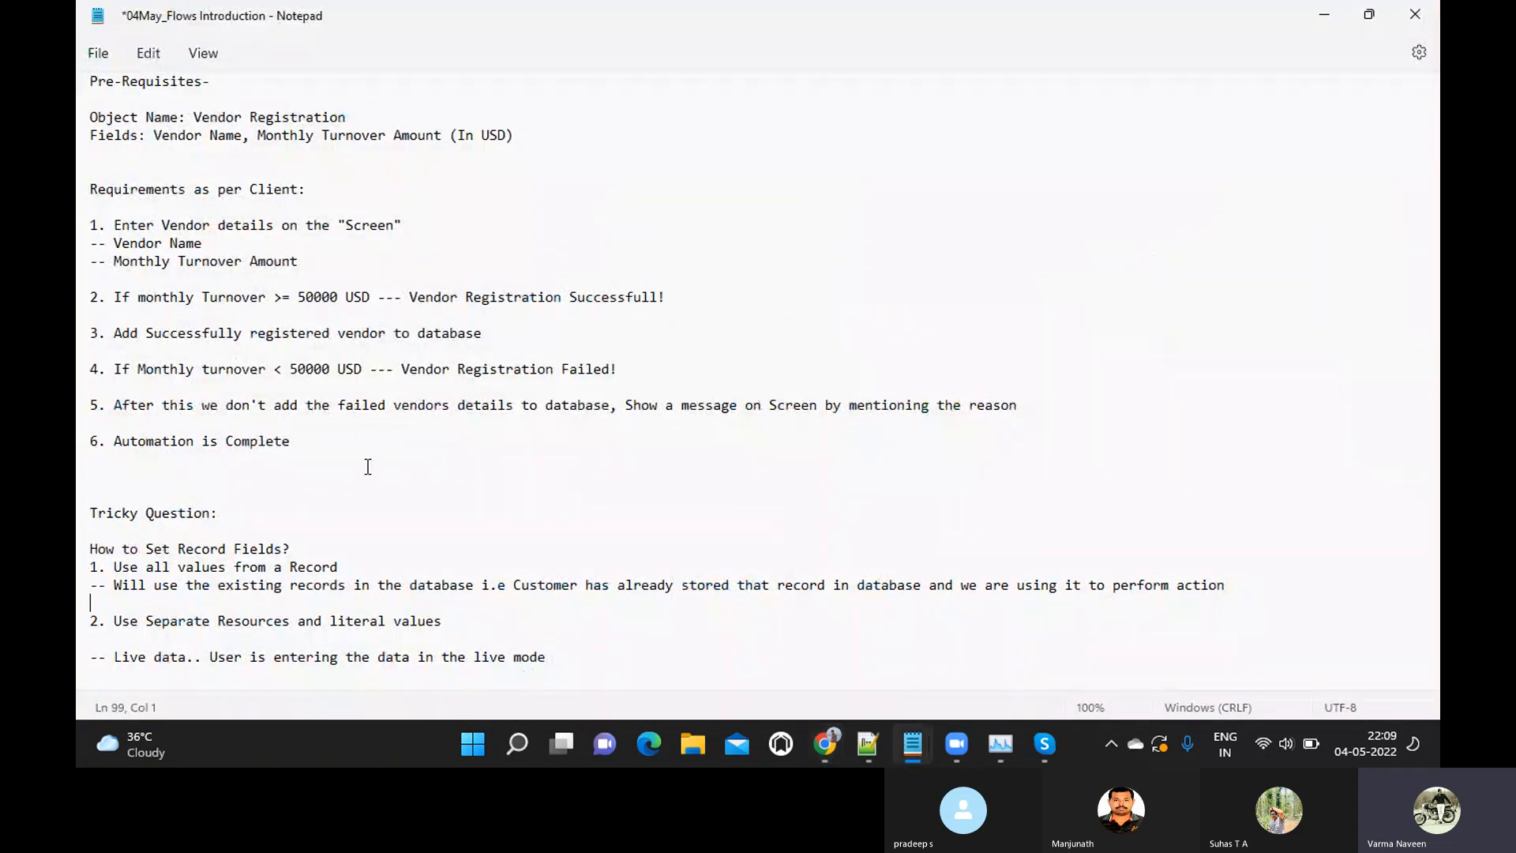
click(116, 370)
drag(117, 370, 531, 384)
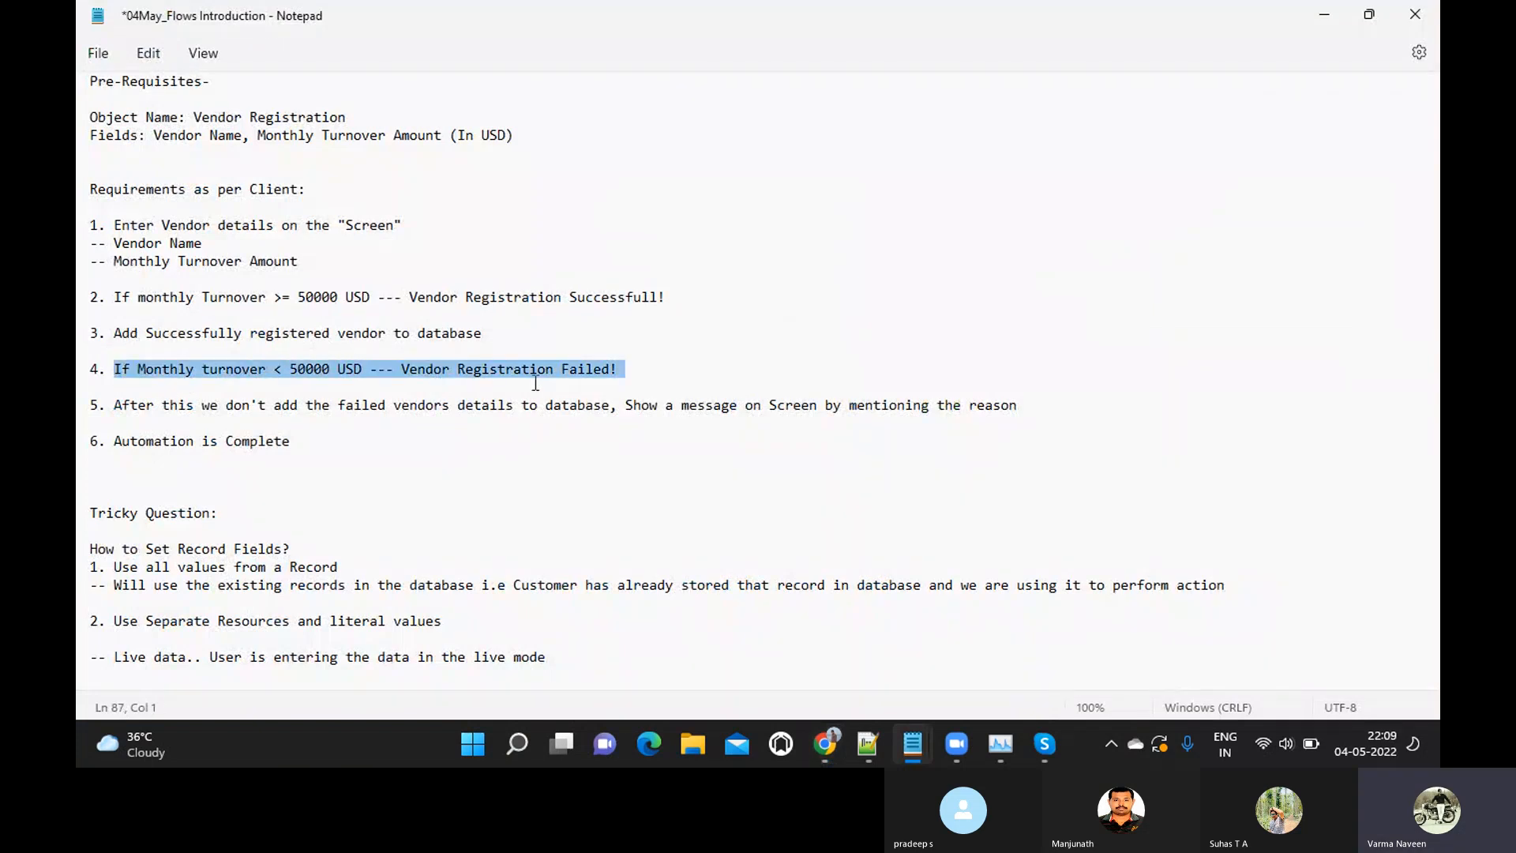
click(113, 406)
drag(114, 406, 621, 421)
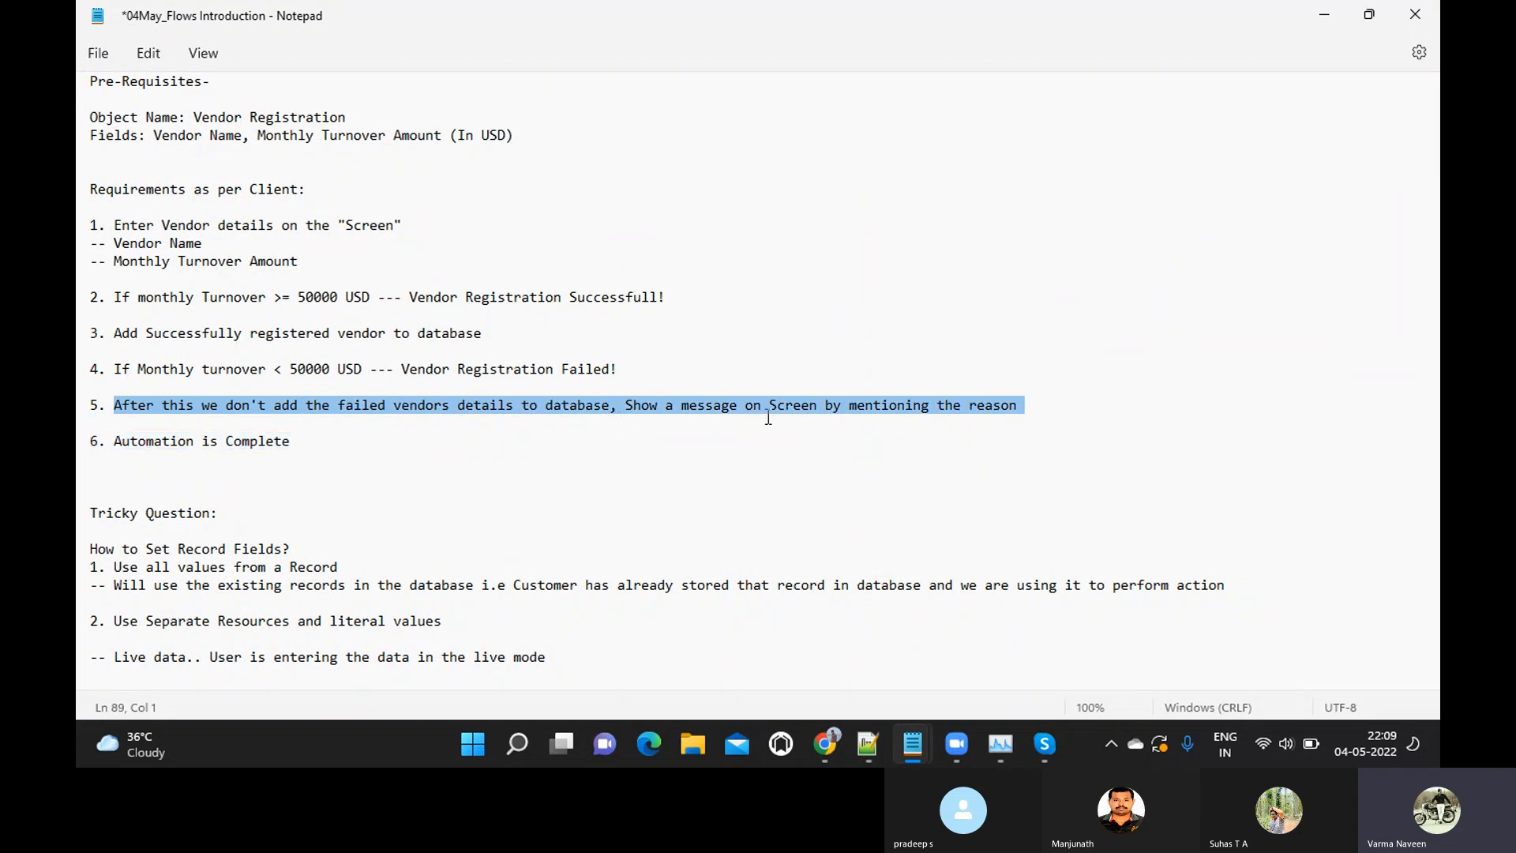
click(778, 416)
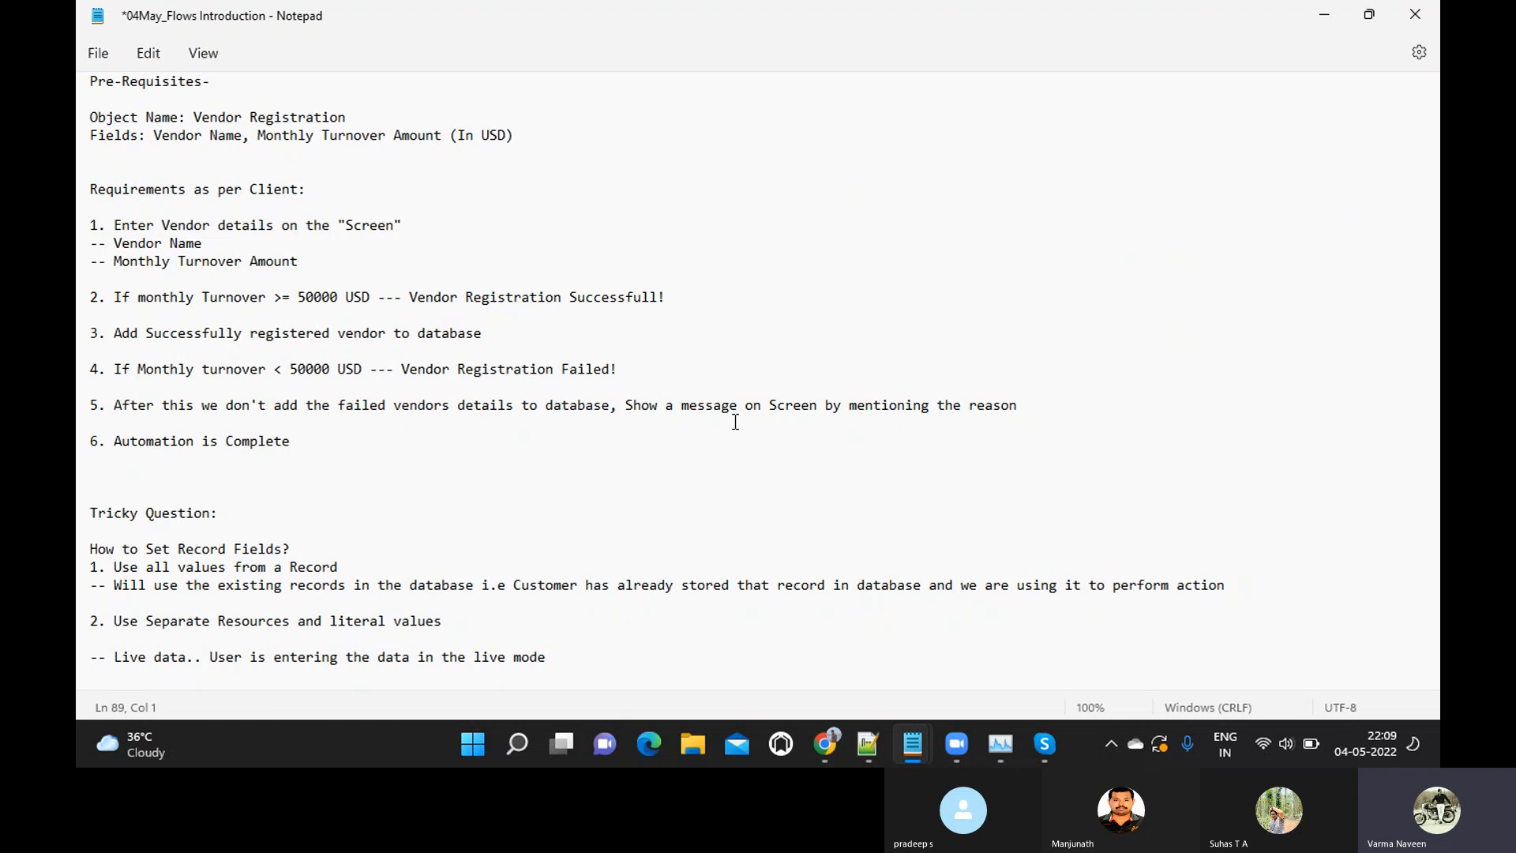
key(alt+Tab)
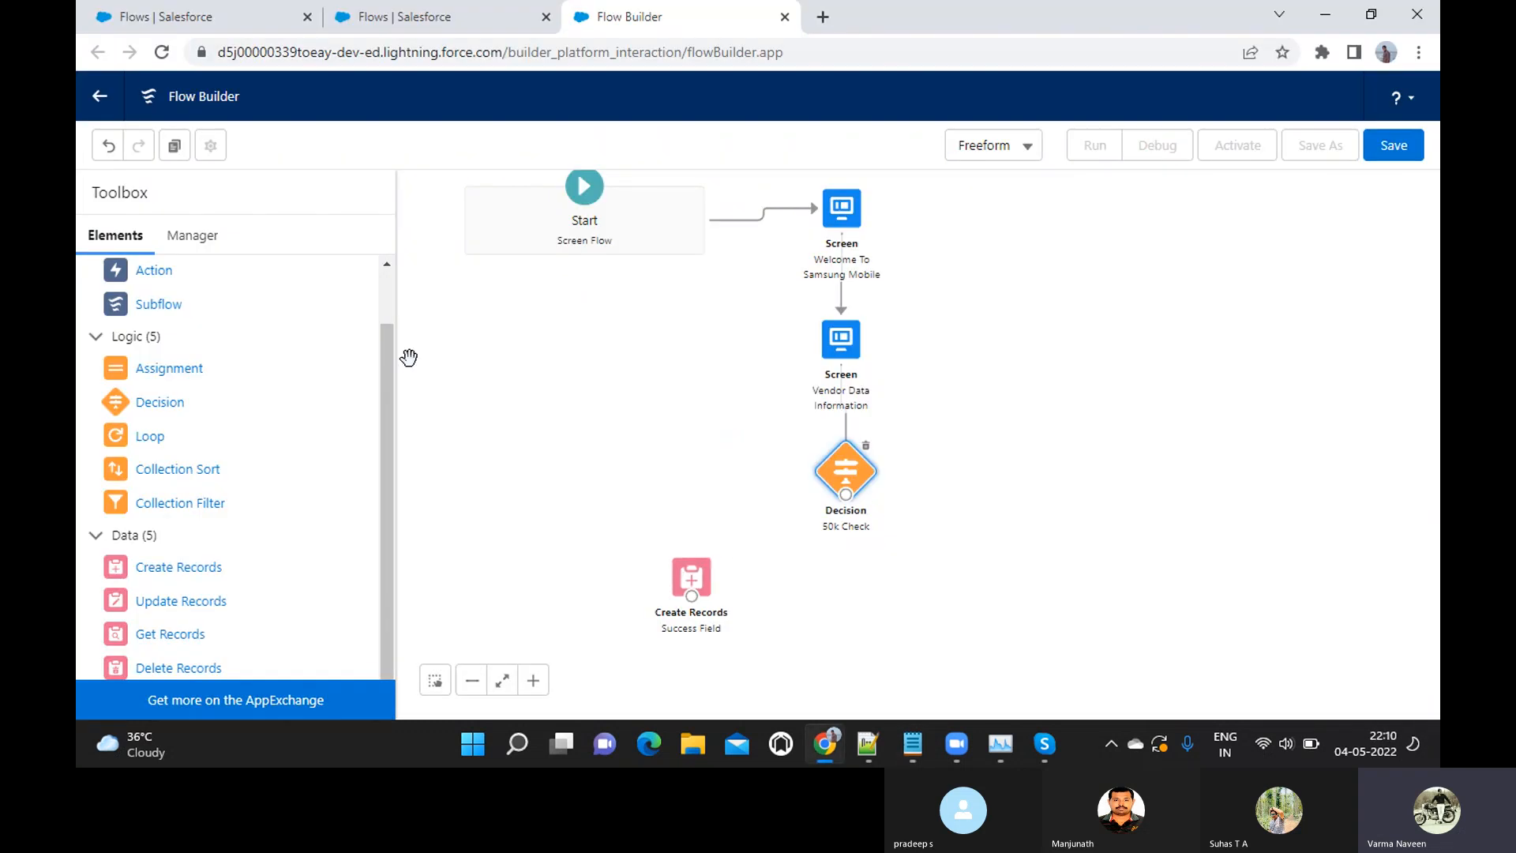
Add a Screen element labelled "Failure Text Message" to the canvas, below and to the right of the 50k Check decision
scroll(326, 346, up, 1)
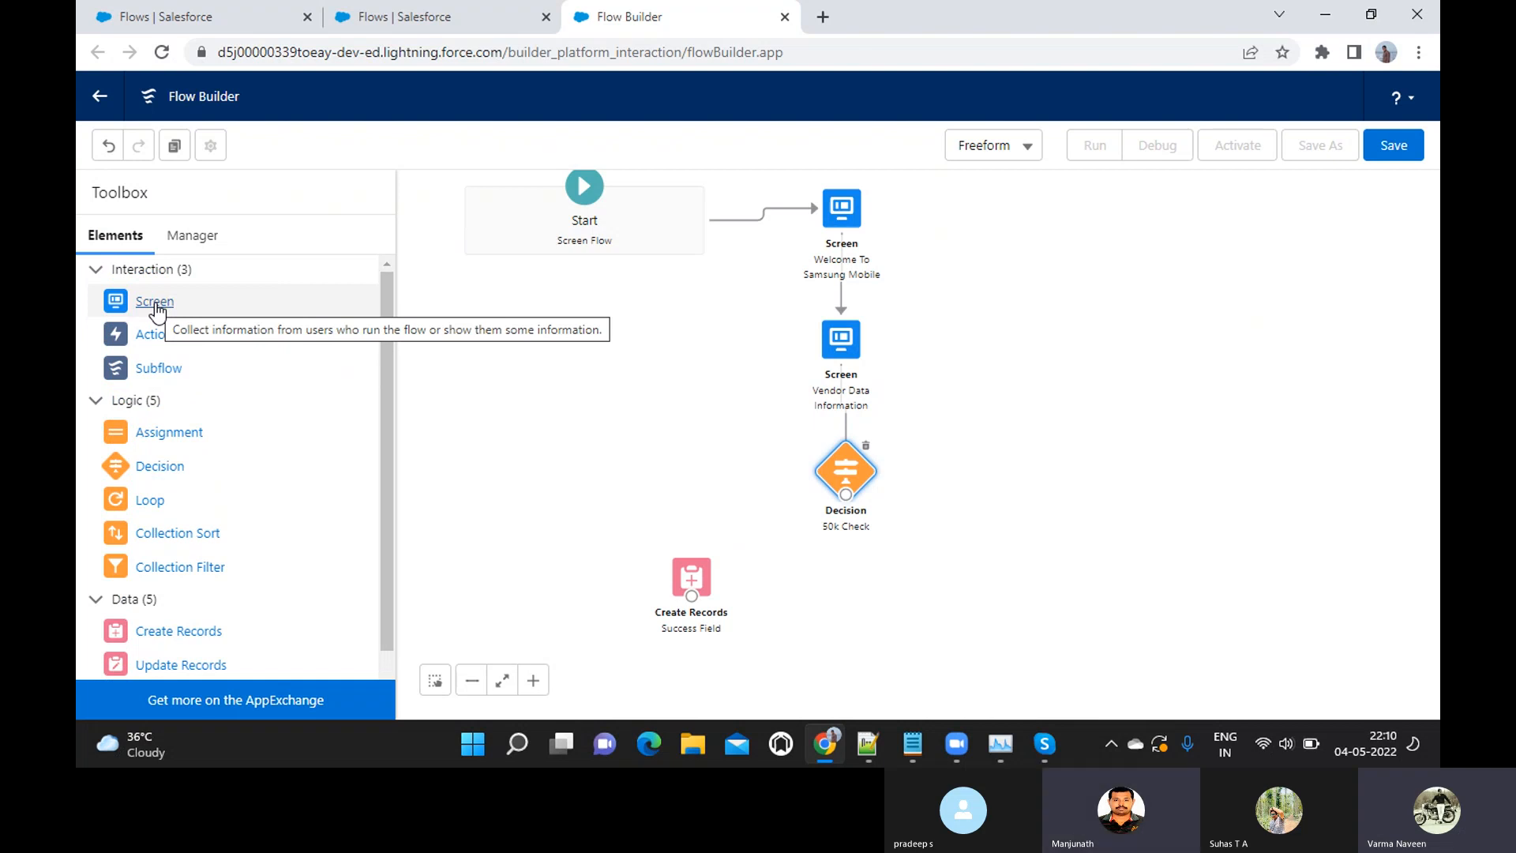
drag(144, 308, 1039, 558)
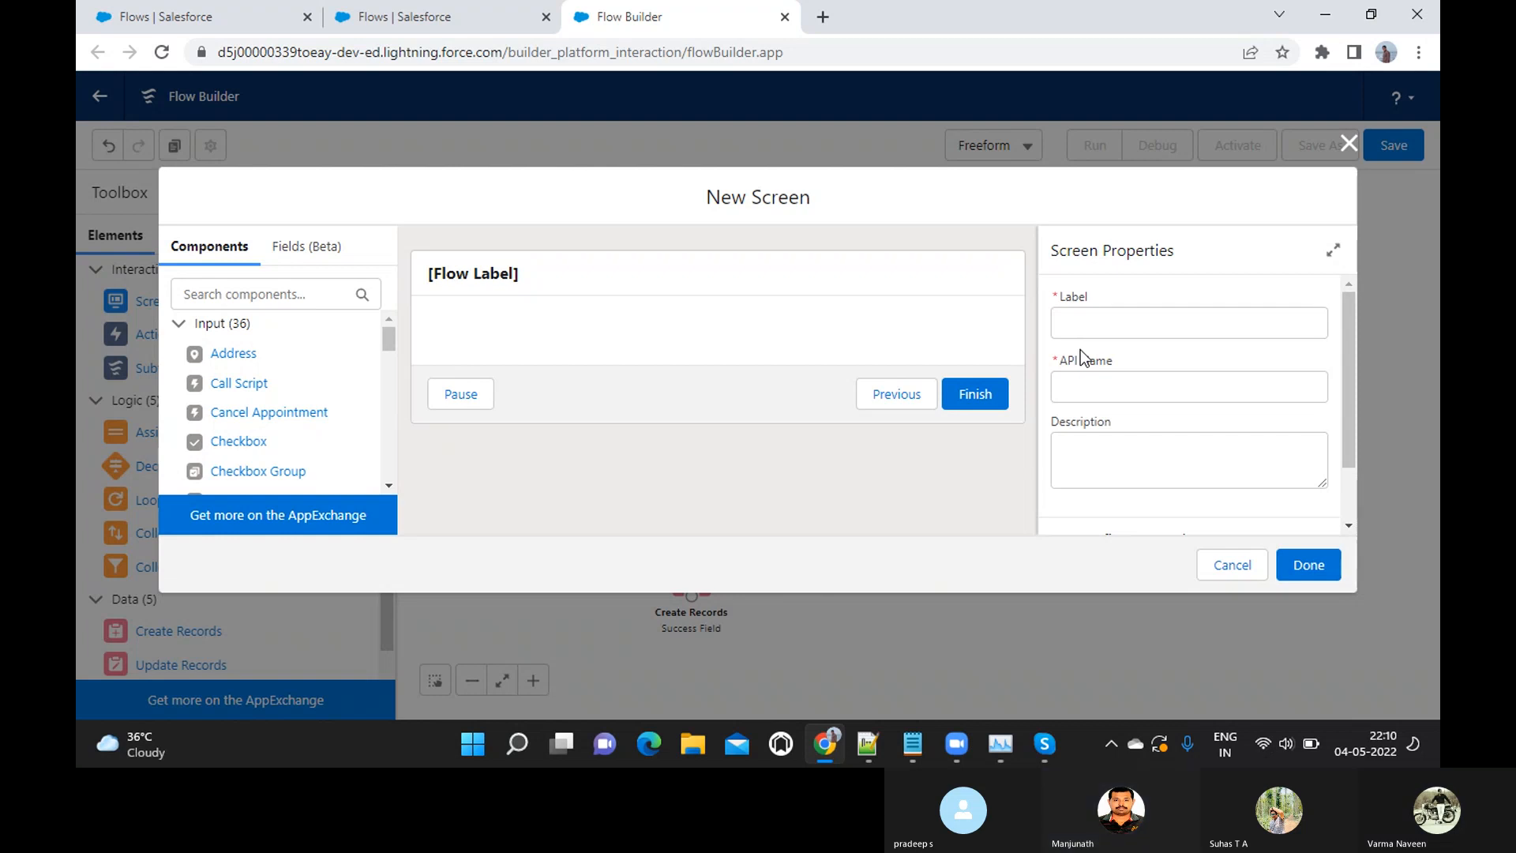
click(1103, 327)
text(Failure Text )
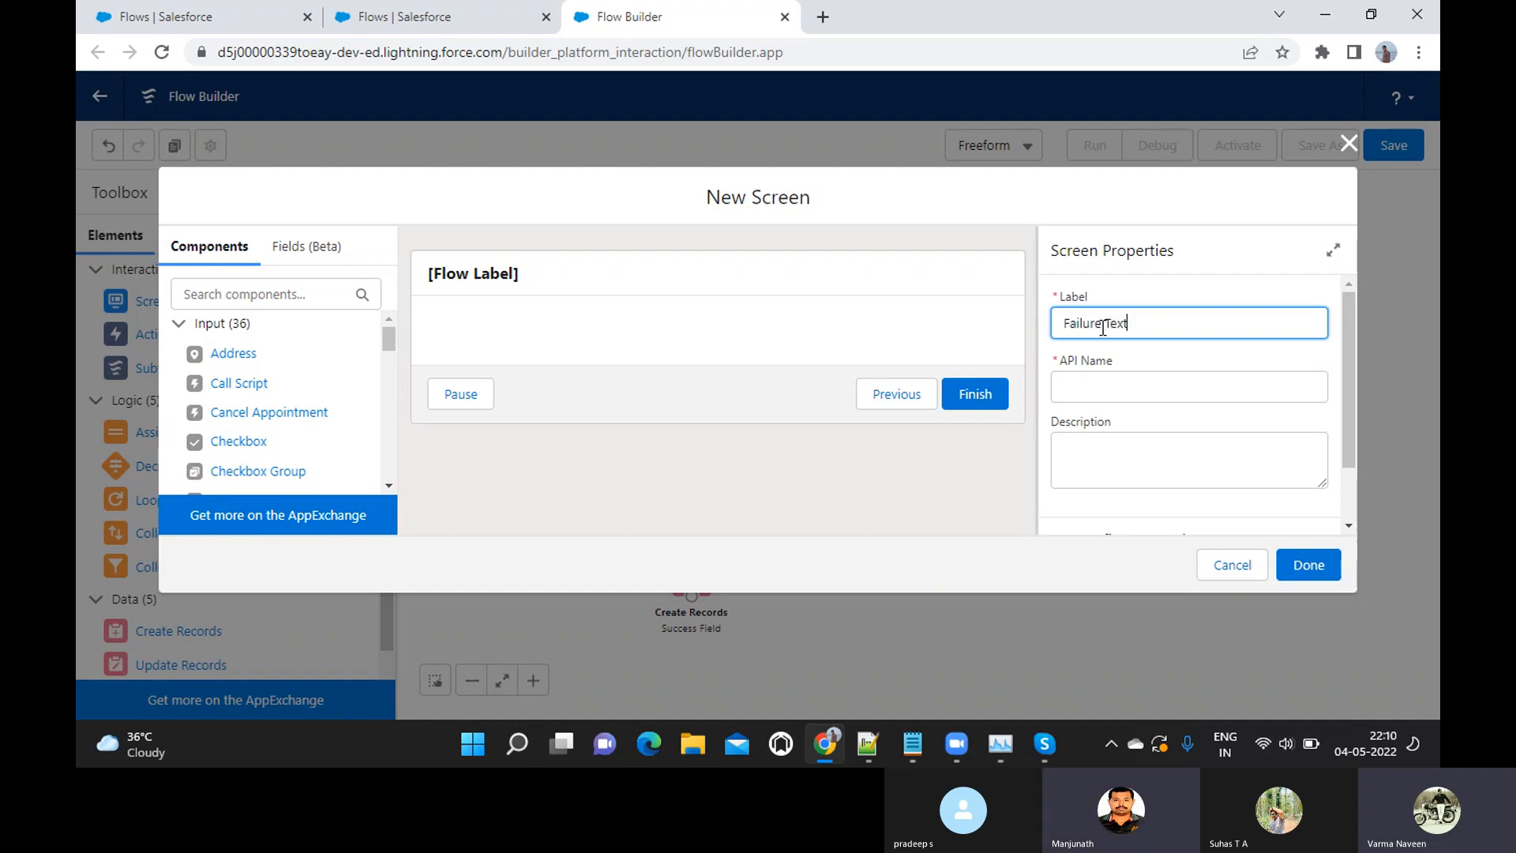
text(Message)
key(Tab)
key(Tab)
scroll(1104, 327, down, 1)
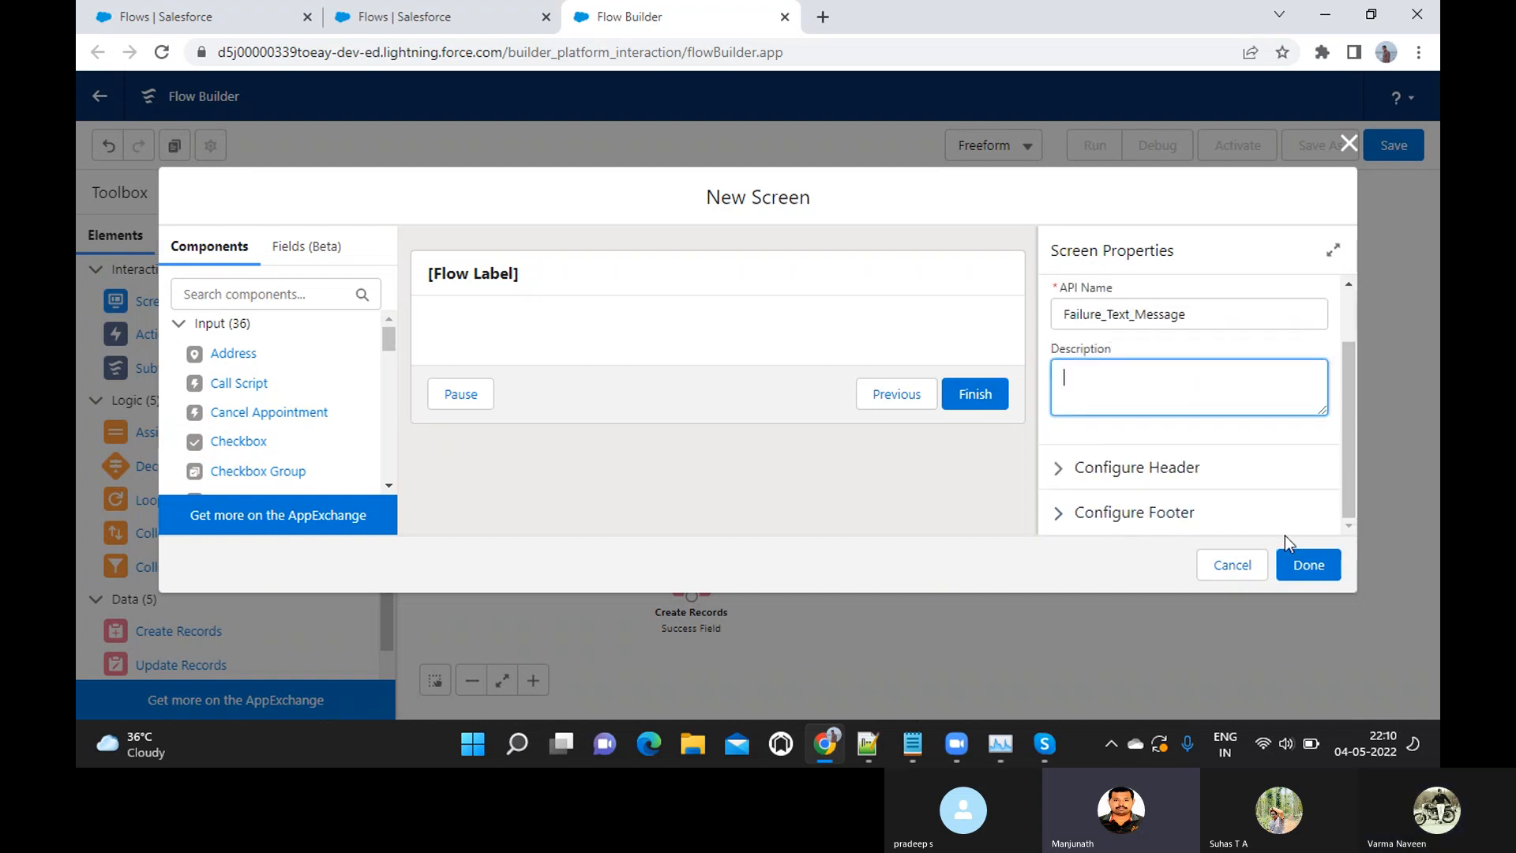
click(1314, 574)
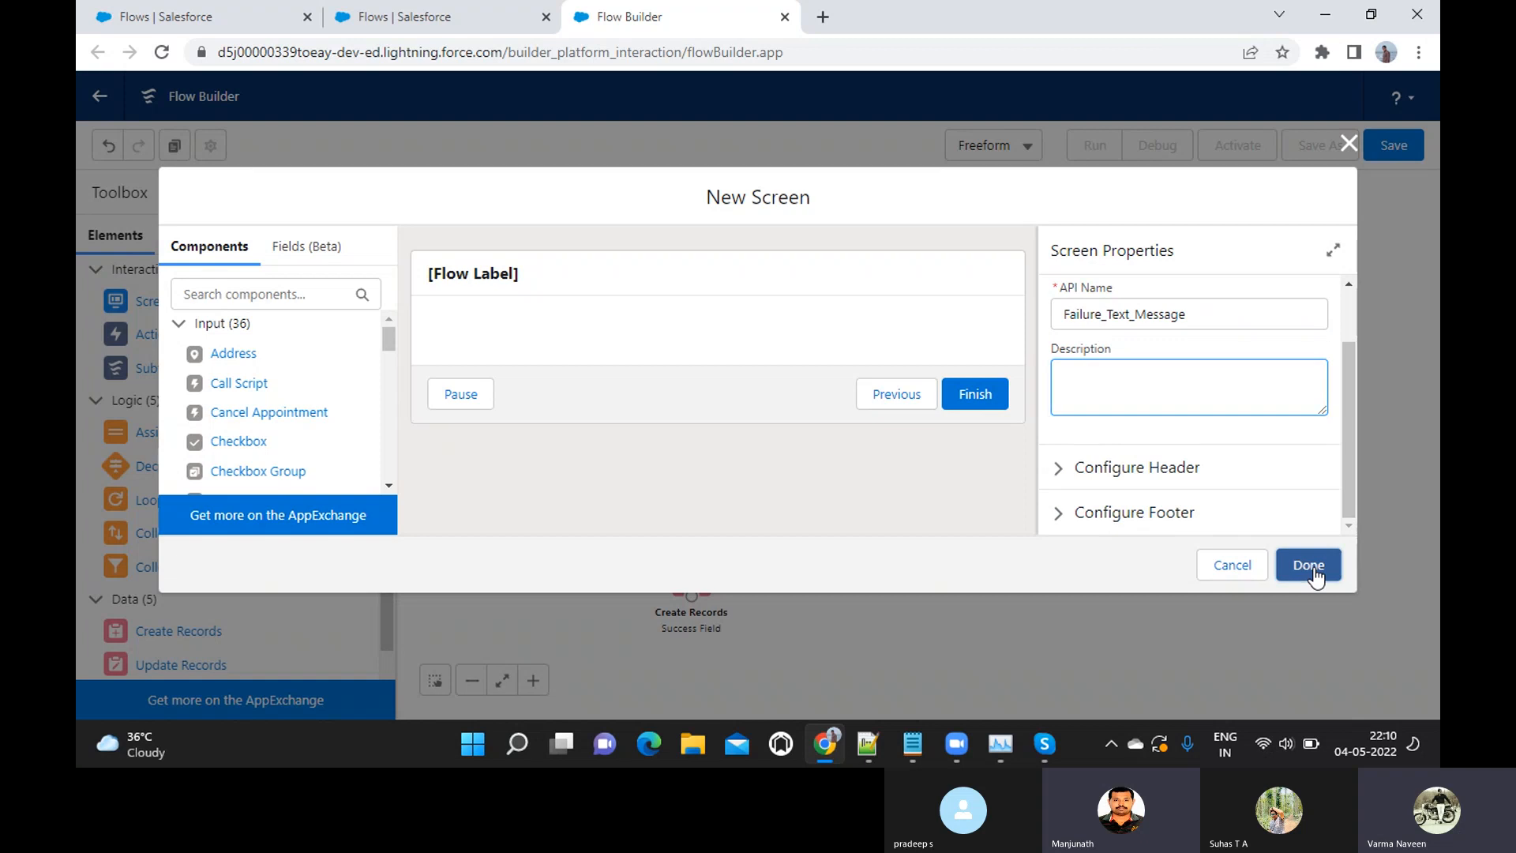
Add a Display Text component with the API name Failure_message to the Failure Text Message screen
double_click(1062, 581)
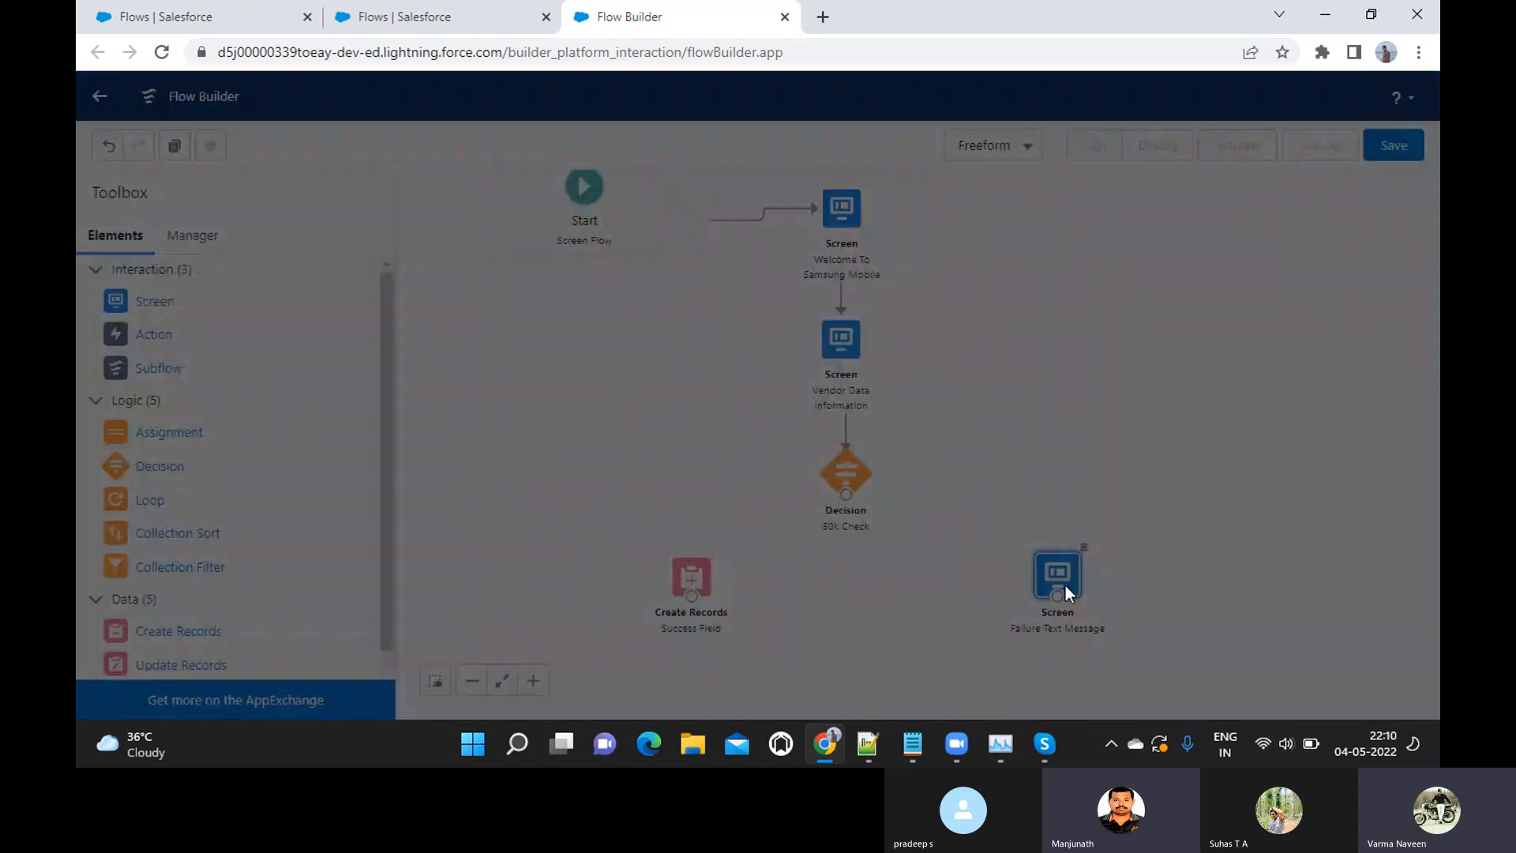
scroll(278, 367, down, 12)
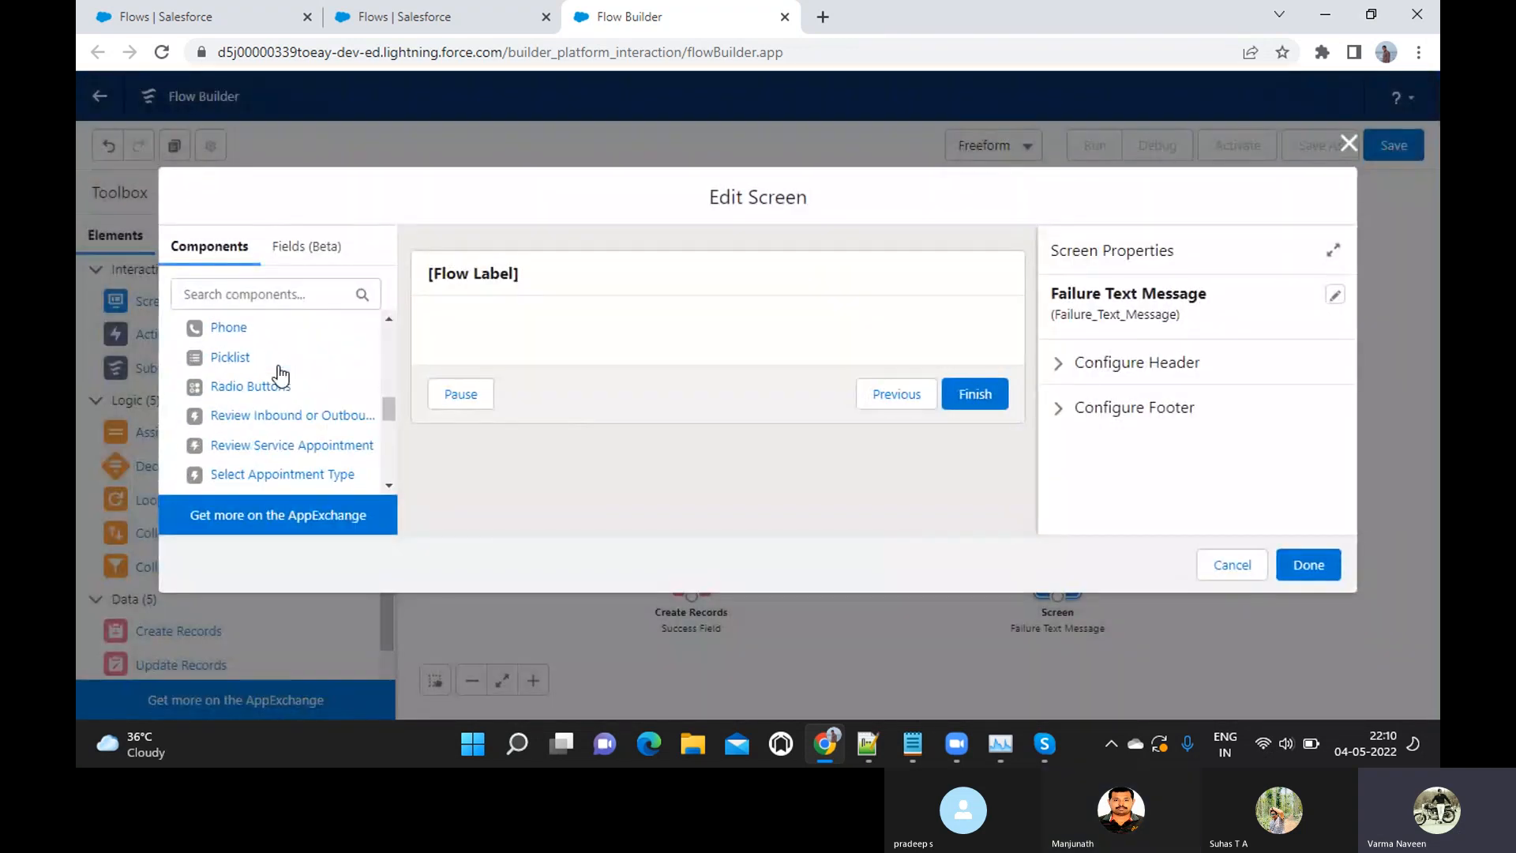
drag(240, 454, 536, 335)
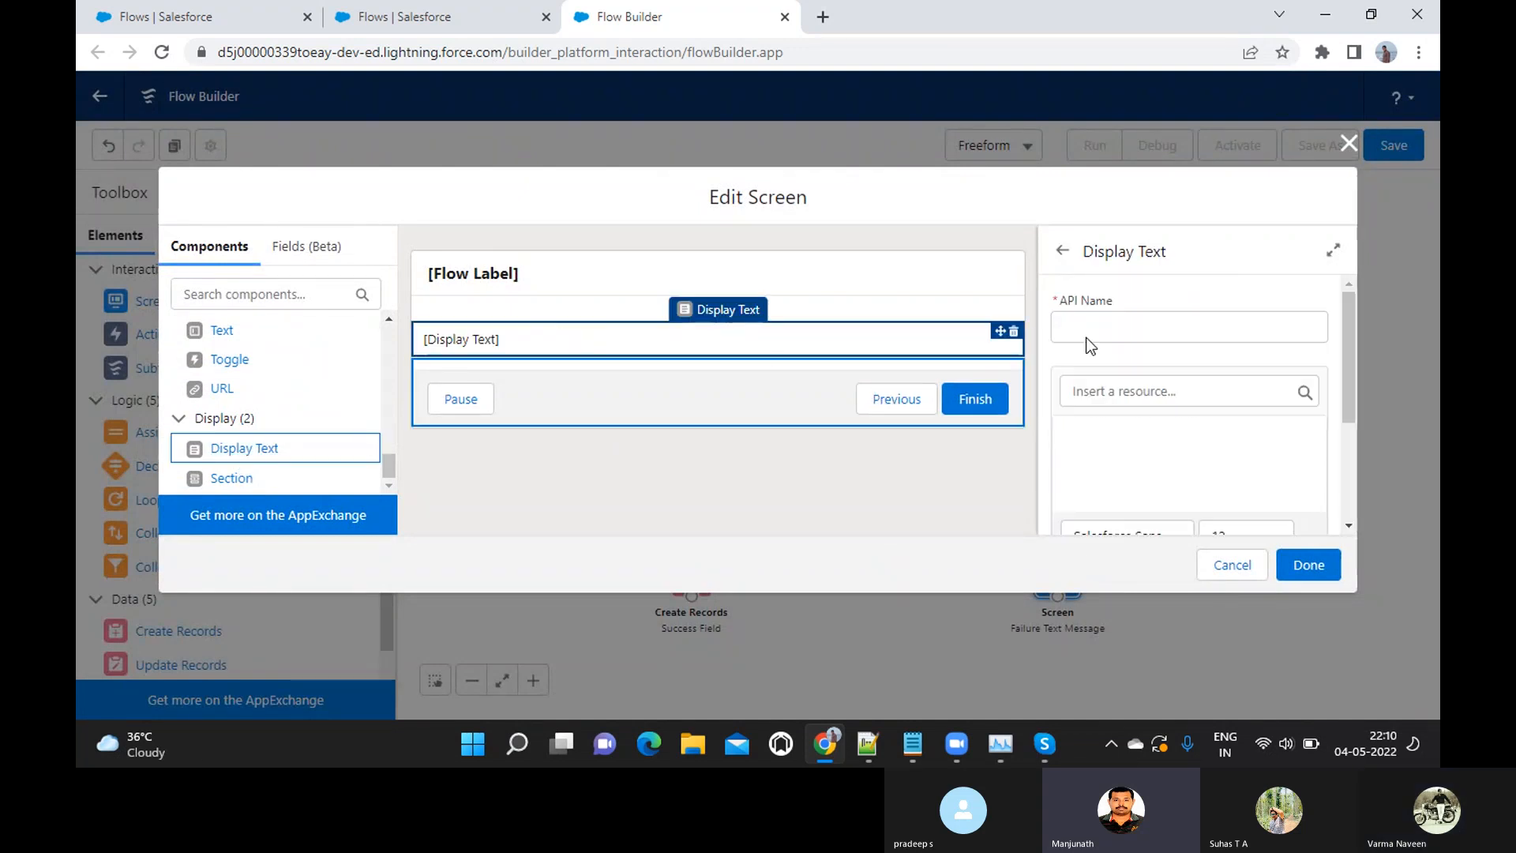
click(1109, 330)
text(Failure Mesa)
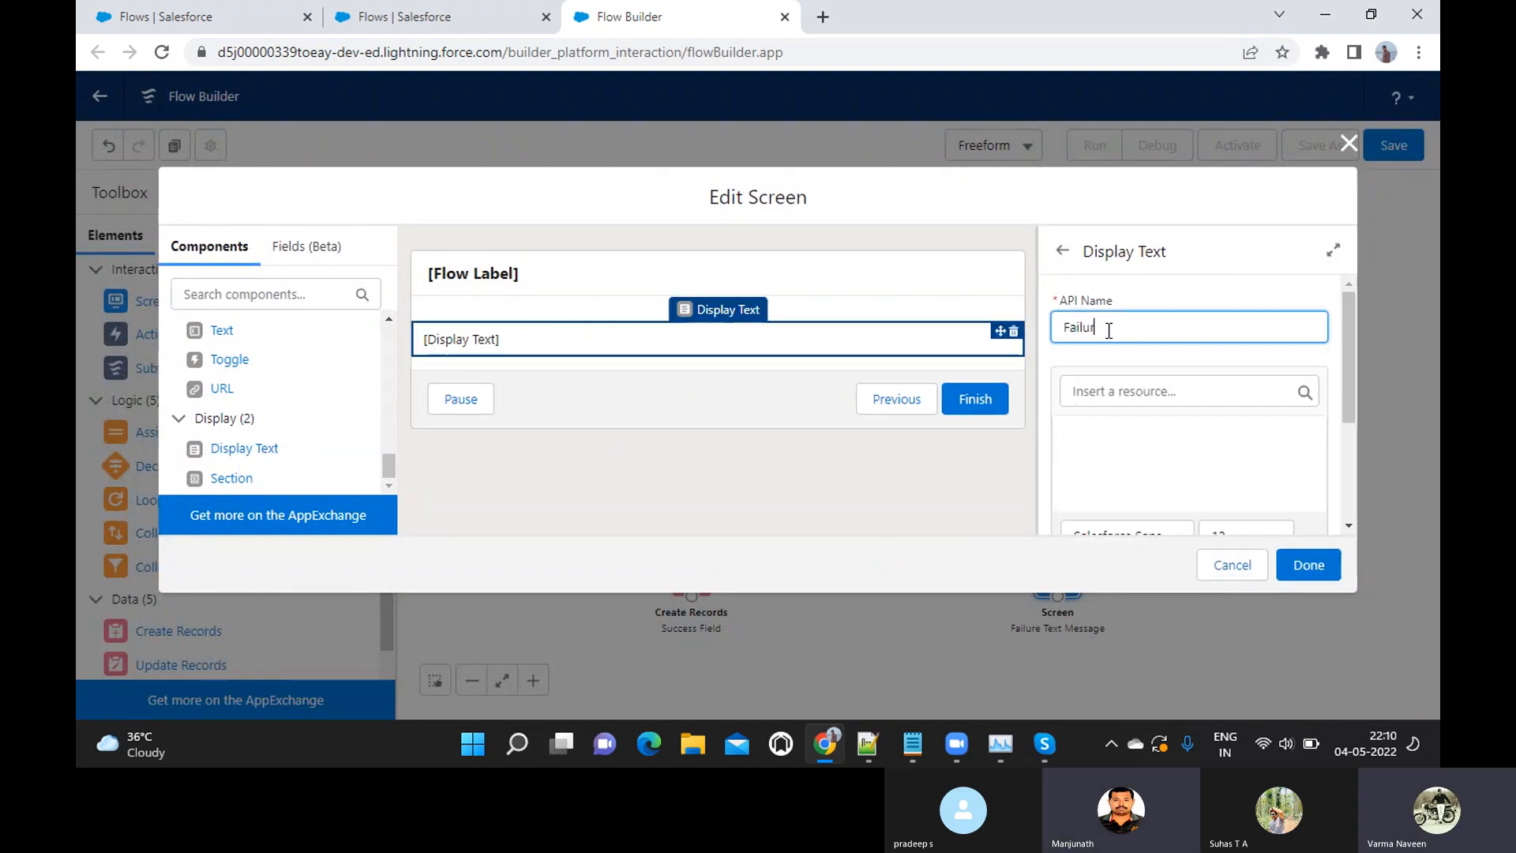
key(BackSpace)
key(BackSpace)
key(BackSpace)
key(BackSpace)
text(M)
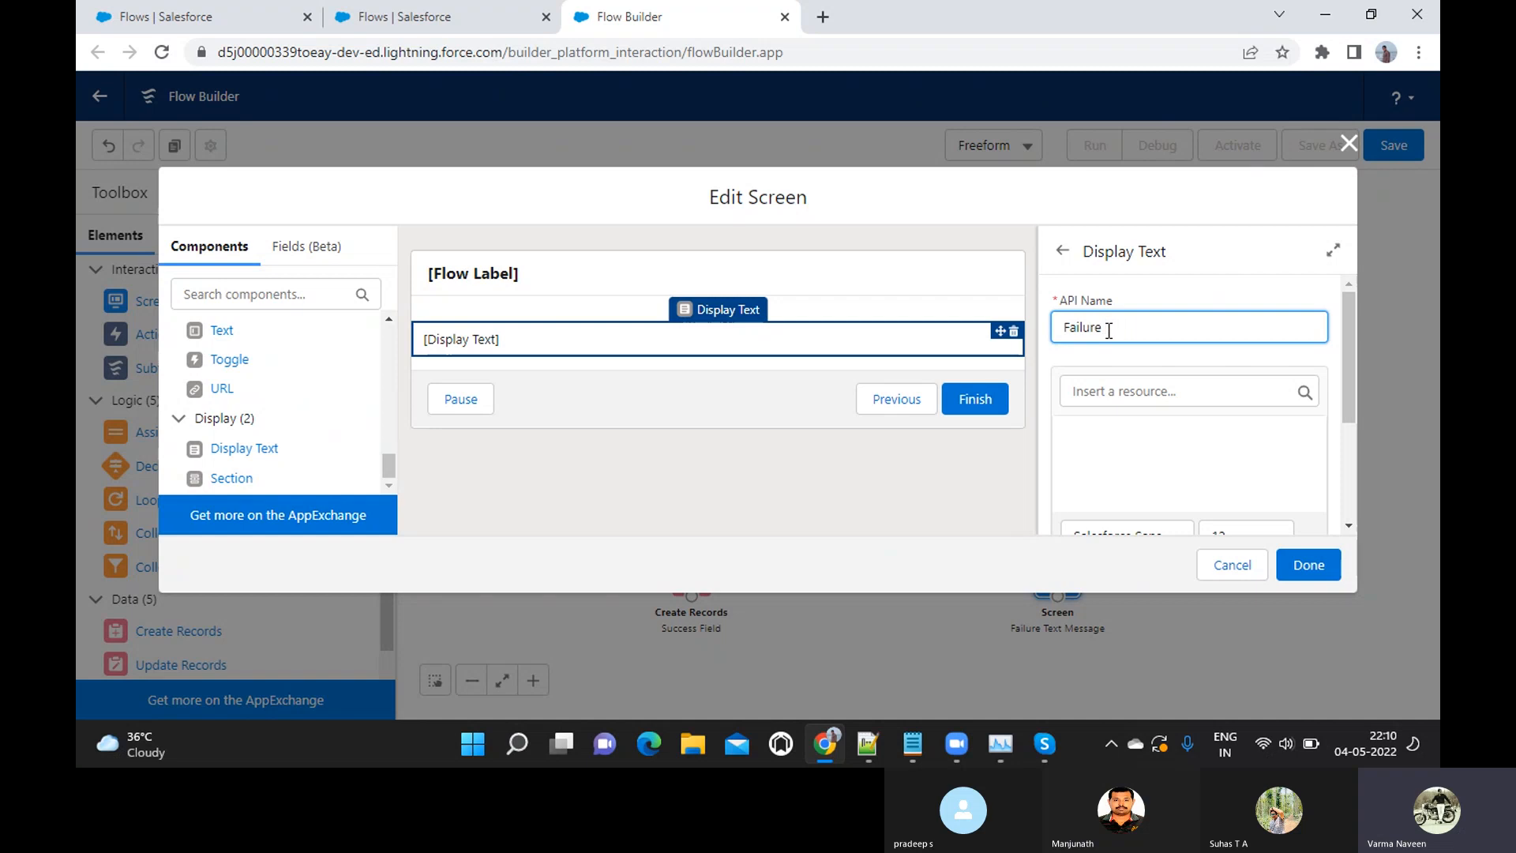
text(essage)
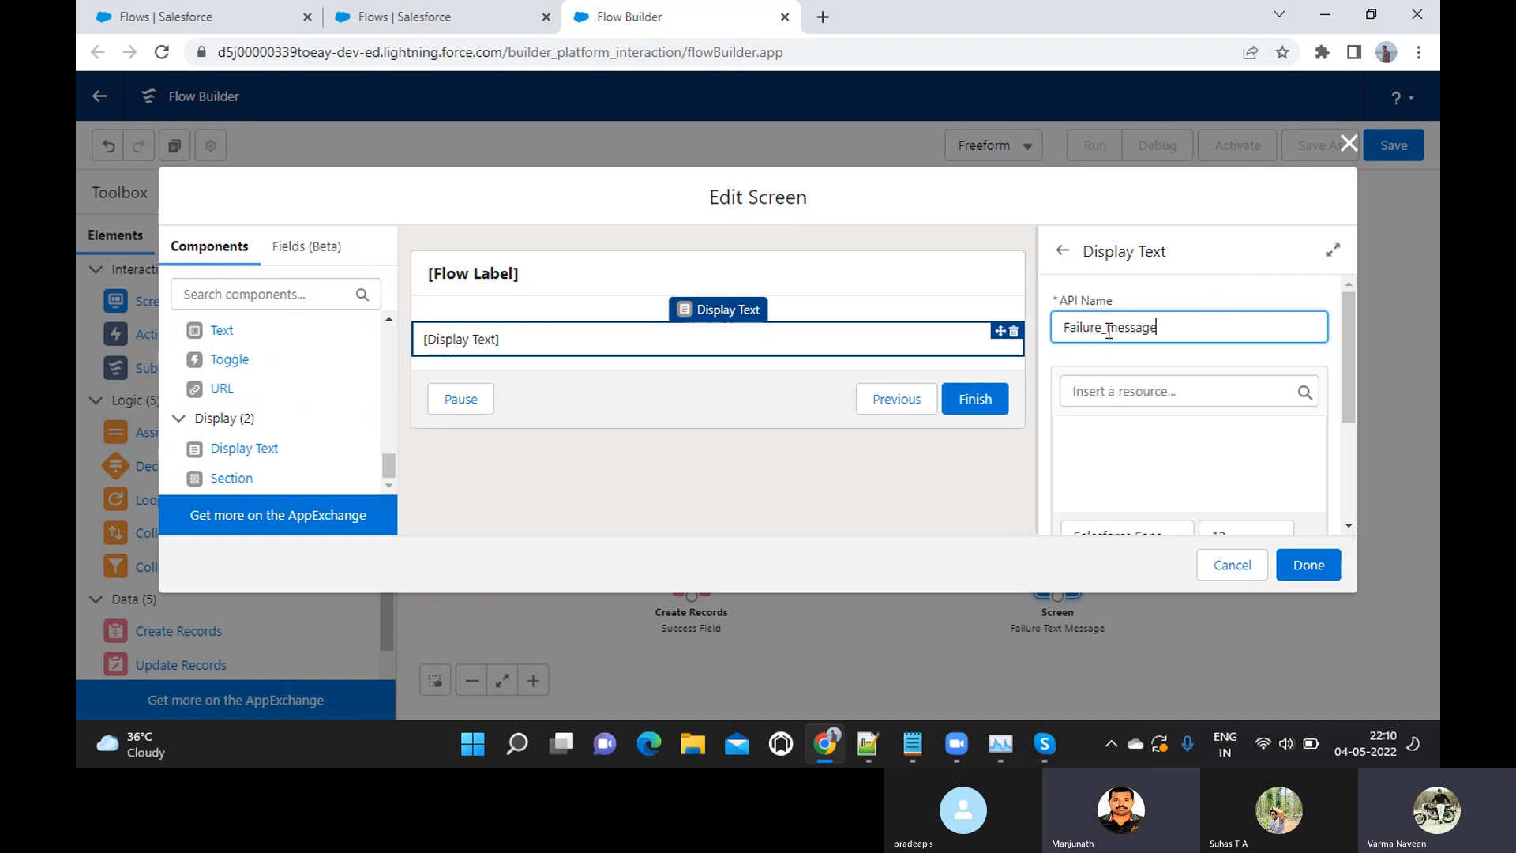
key(Tab)
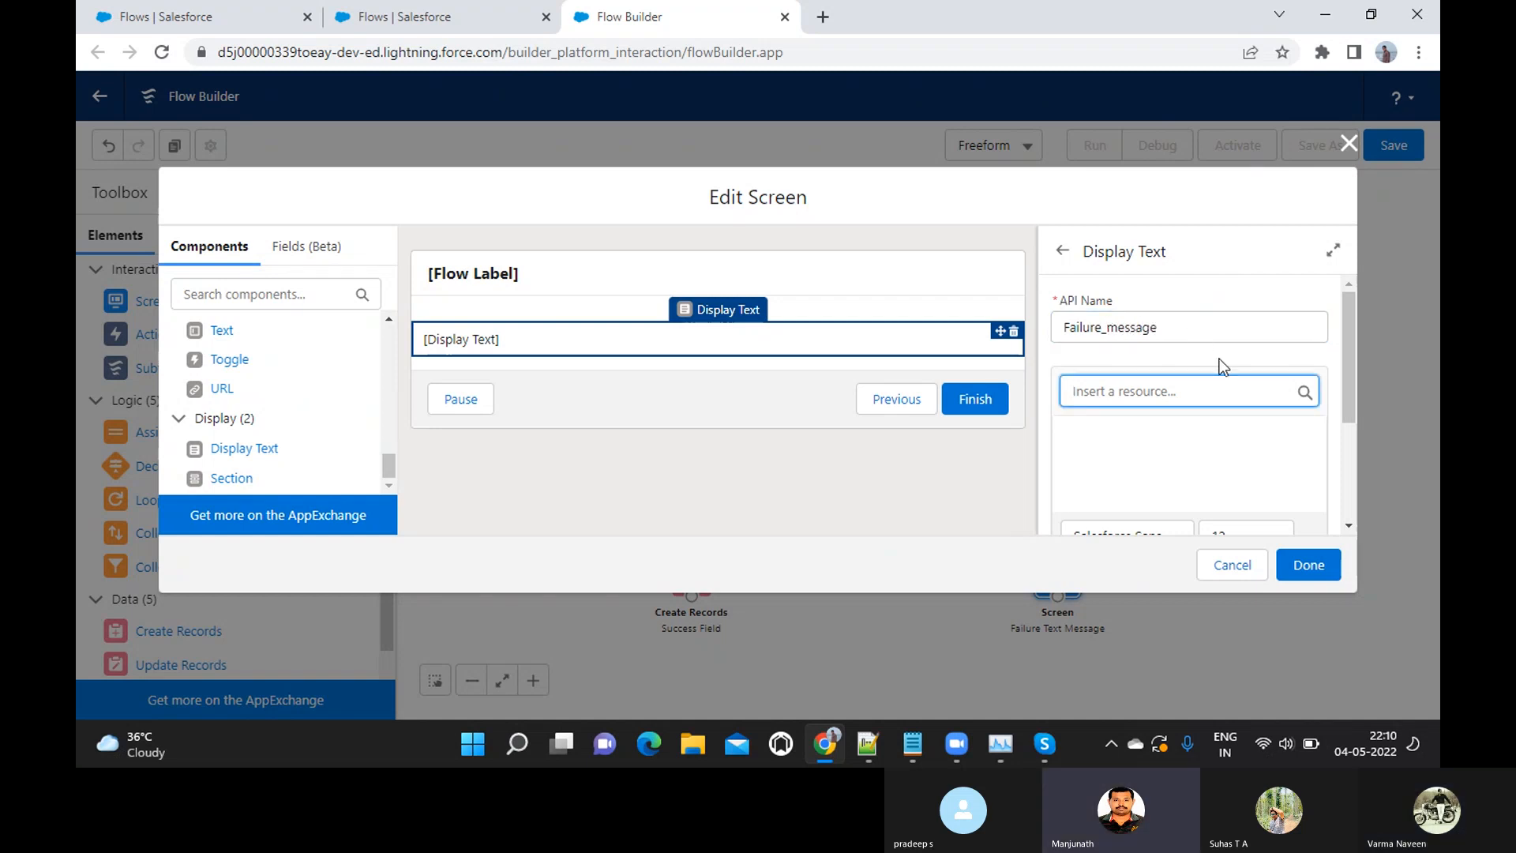
Begin the body of the Failure_message display text with "Apologies!!"
scroll(1215, 391, down, 1)
scroll(1211, 386, down, 1)
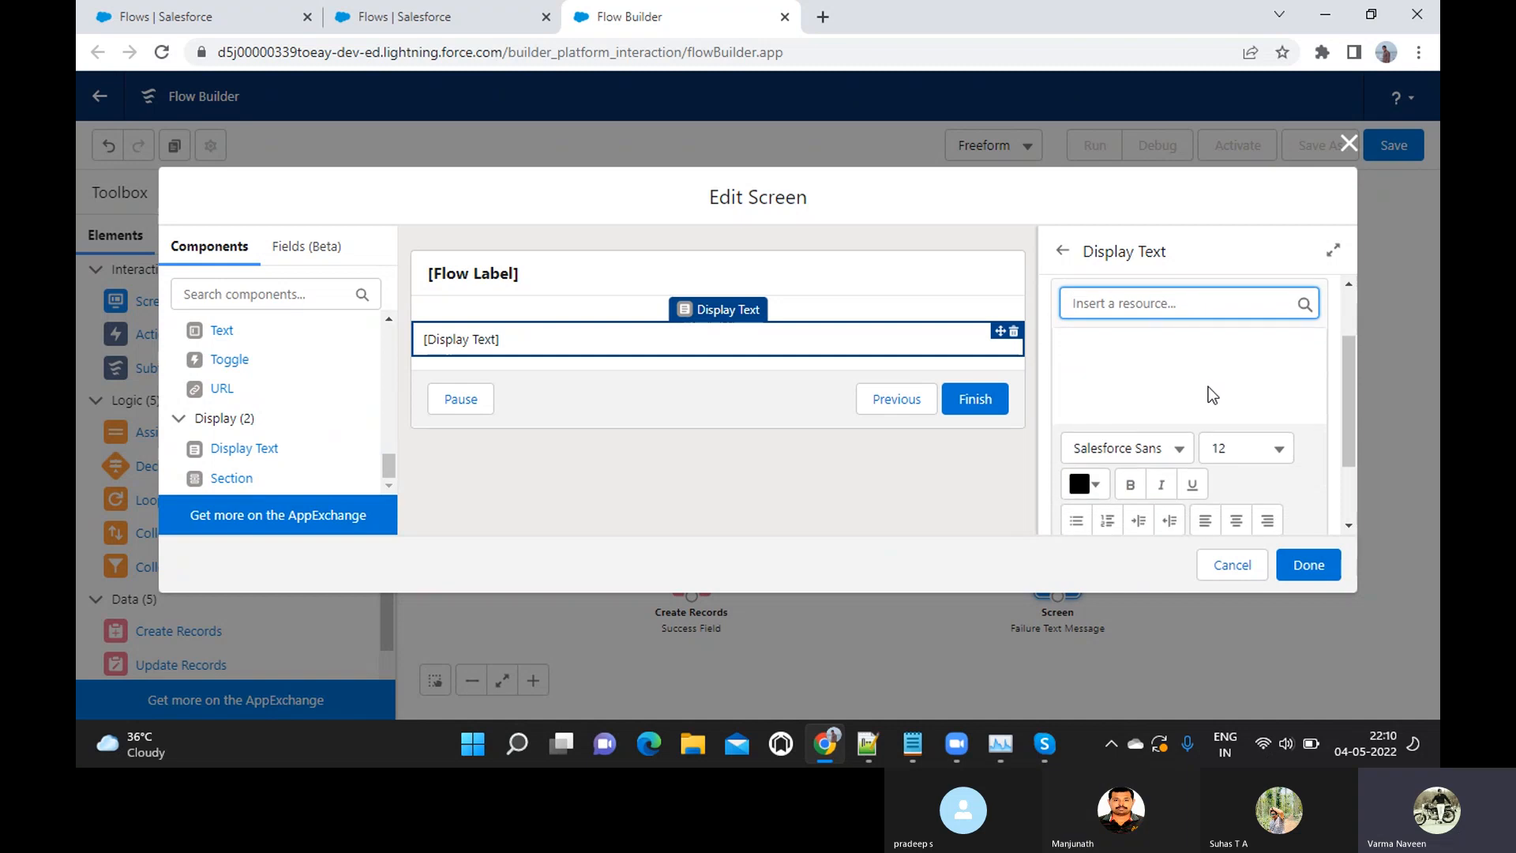
click(1165, 371)
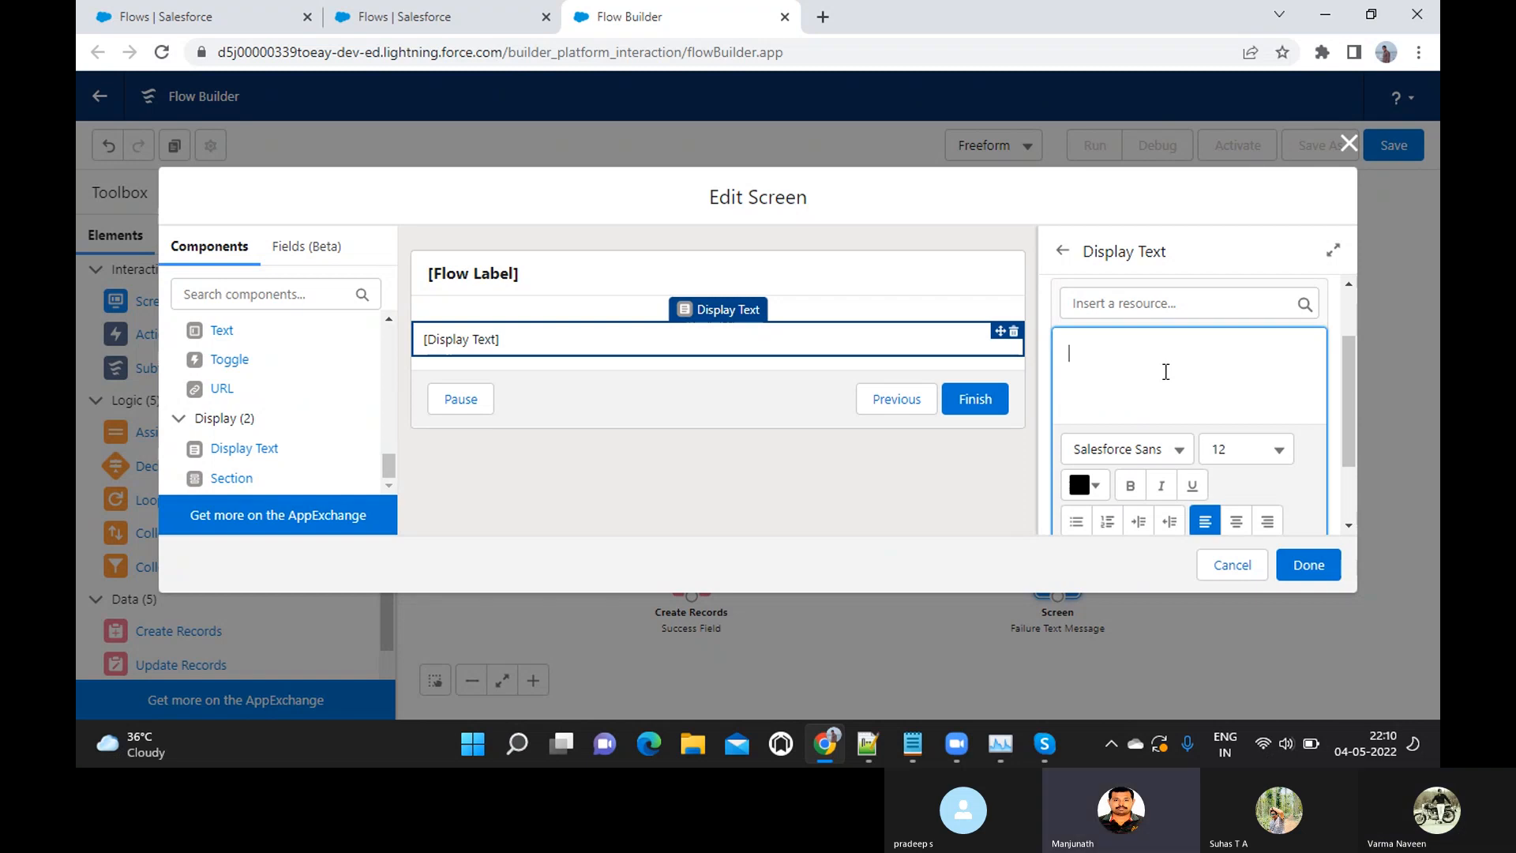
text(S)
key(BackSpace)
text(Apoogi)
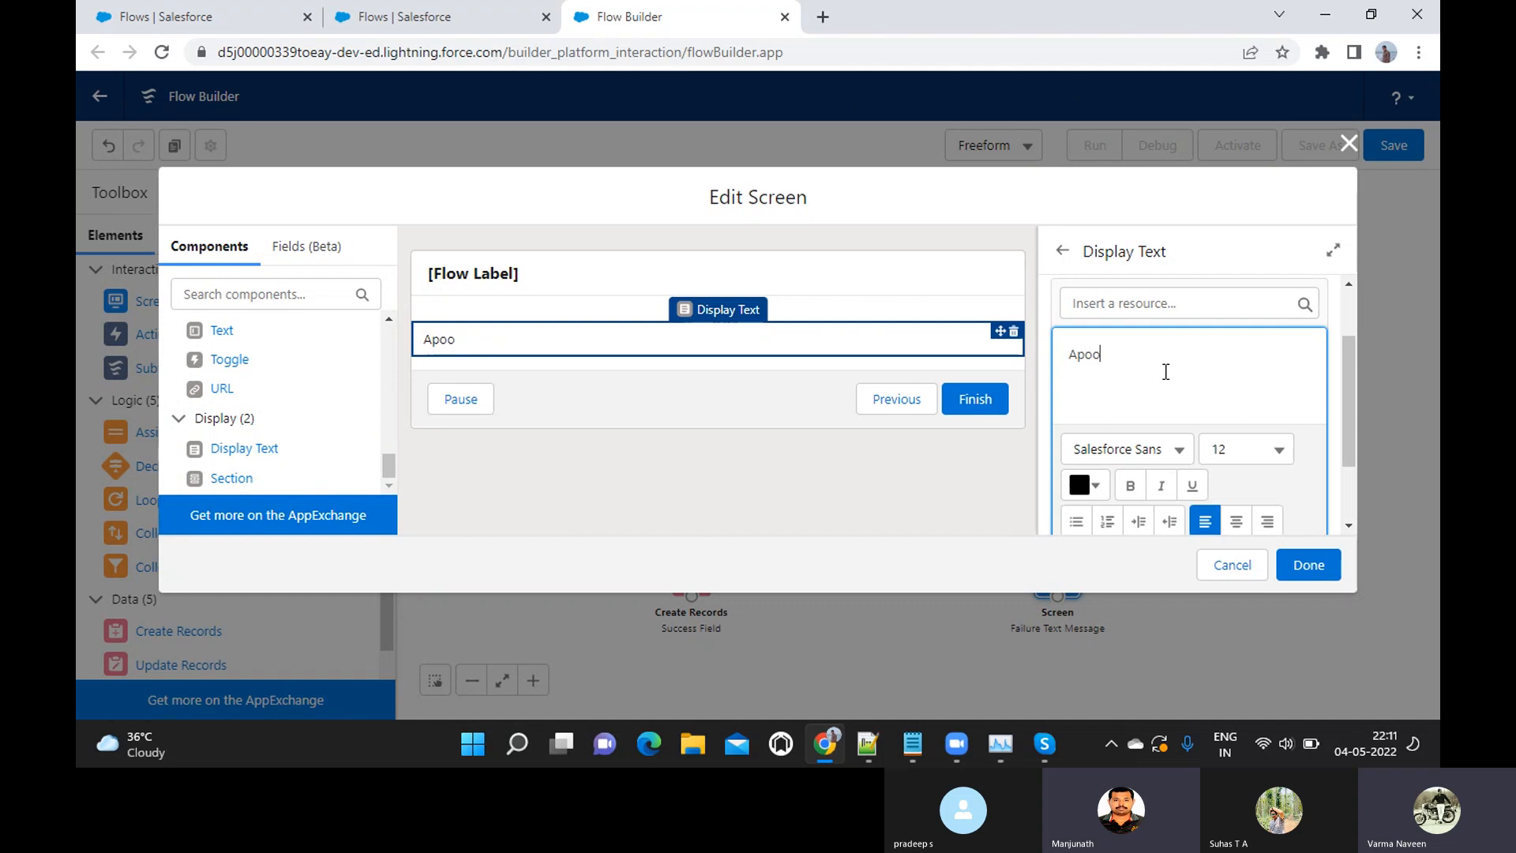
key(BackSpace)
key(BackSpace)
key(BackSpace)
text(logies!!)
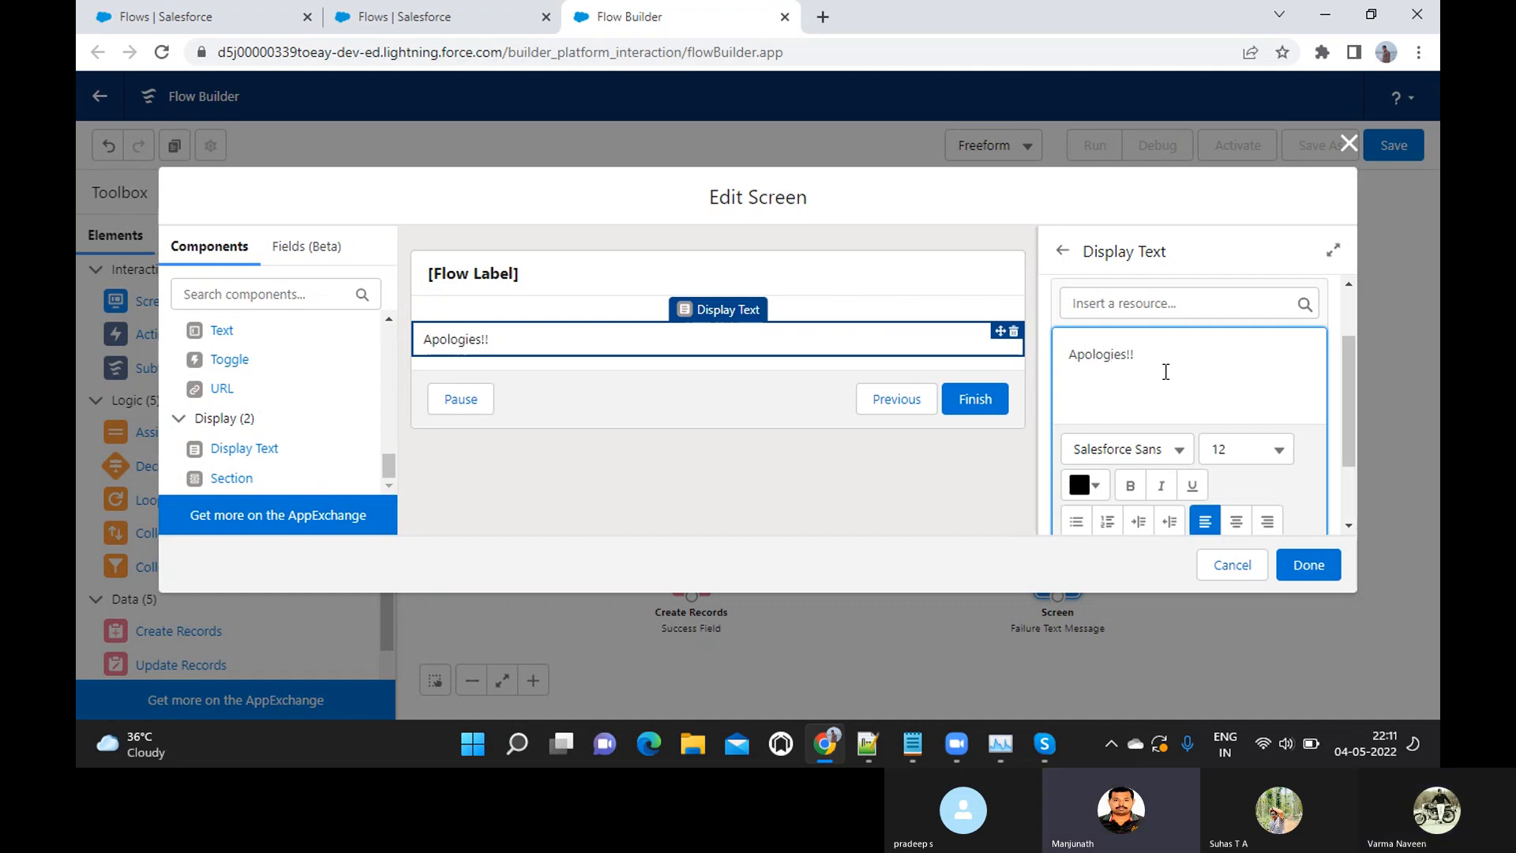
text( We cannot accept)
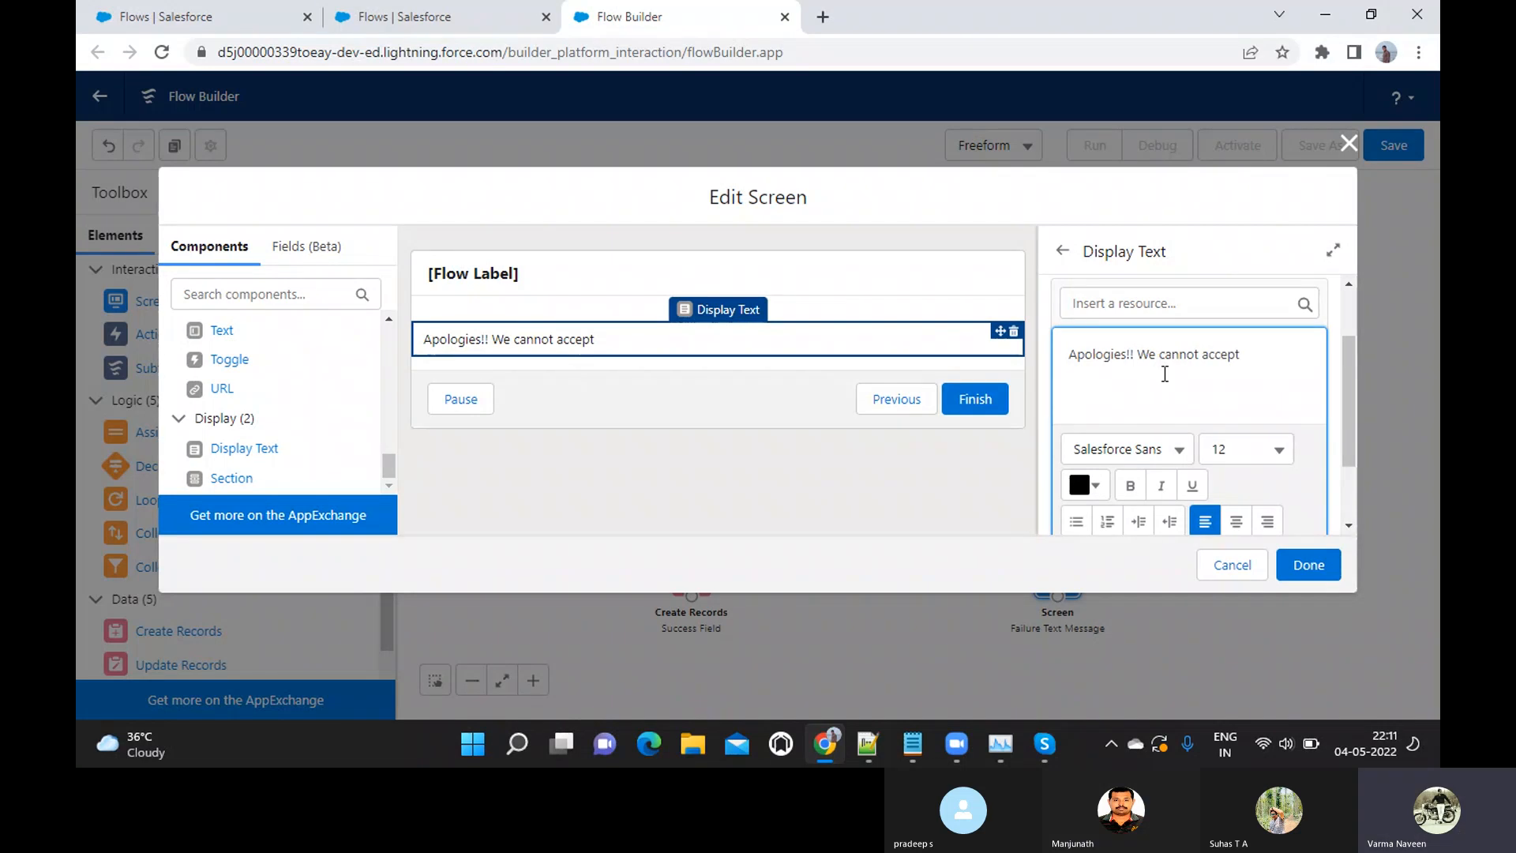
Continue the failure message with "We cannot work with you as Vendor due to low Turnover amount."
key(BackSpace)
key(BackSpace)
key(BackSpace)
key(BackSpace)
key(BackSpace)
key(BackSpace)
text(work with you as )
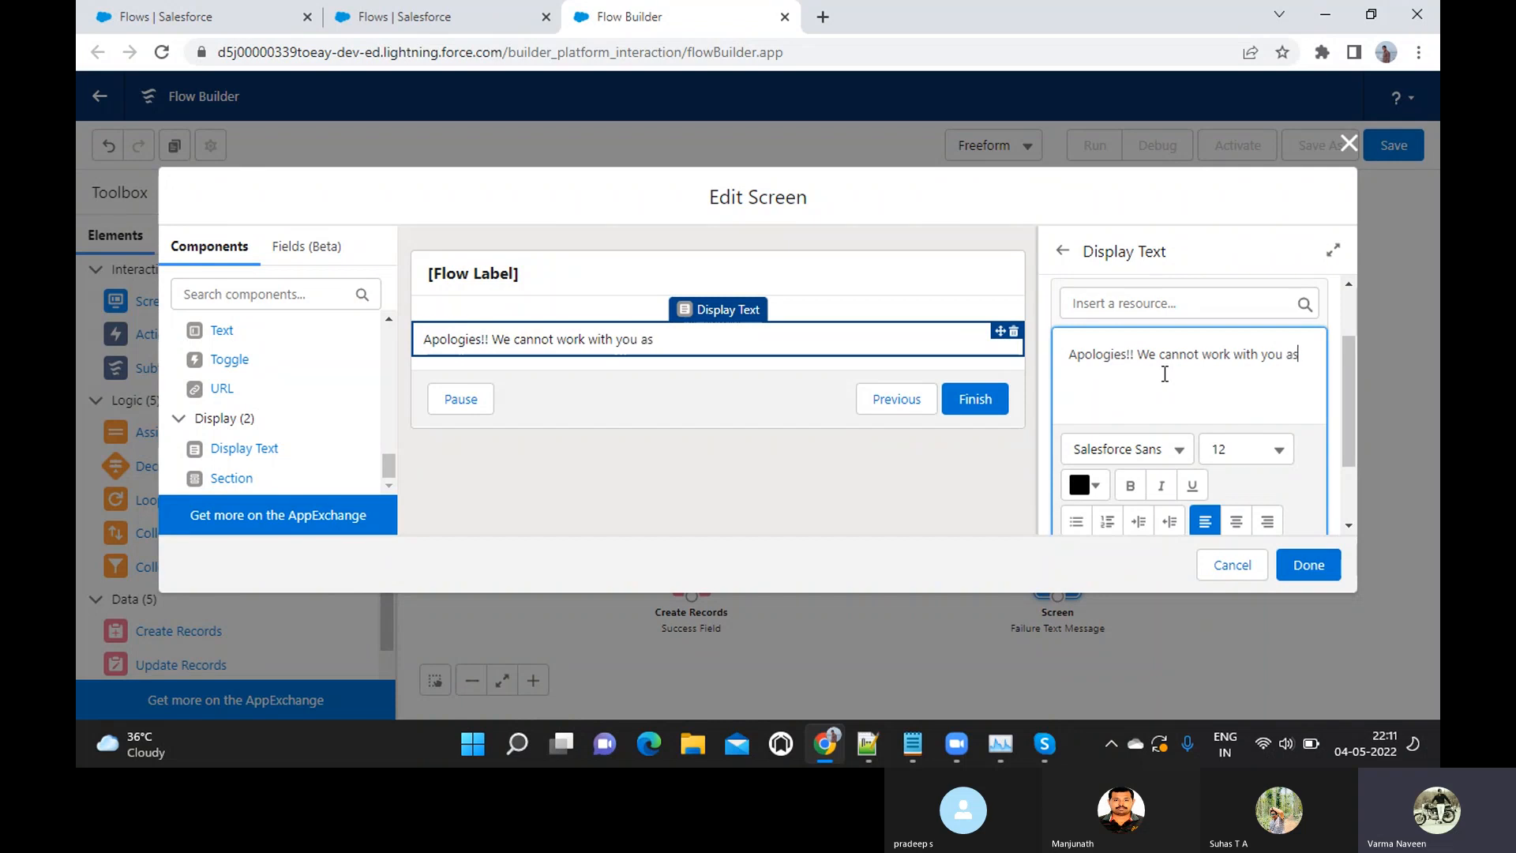
text(Vendor due to low Turnover amount)
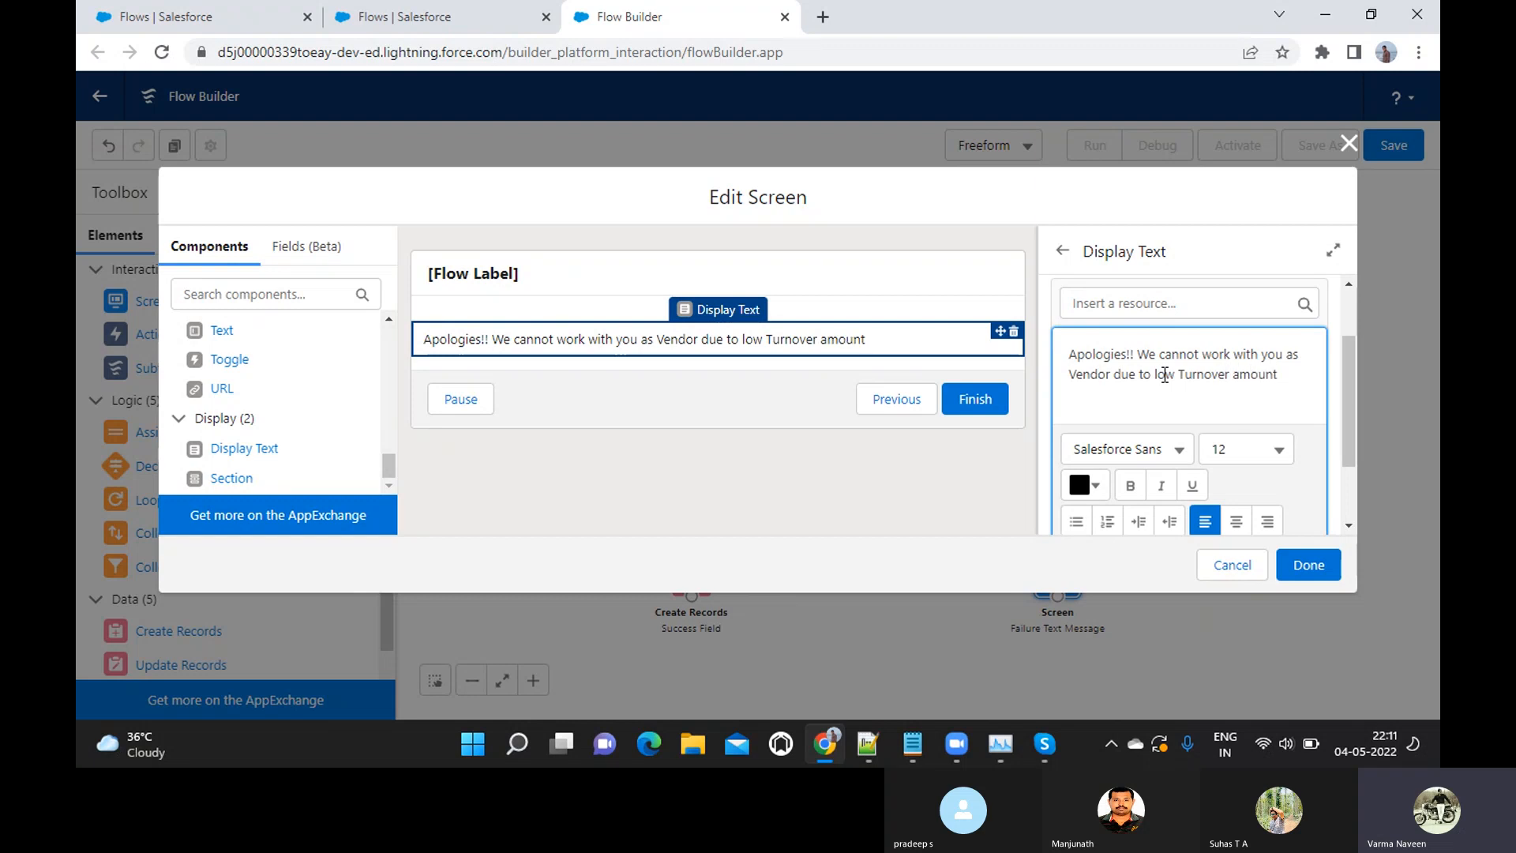
text(.)
Add the closing line "Thanks for reaching us!!" after a blank line in the failure message
key(Return)
key(Return)
text(Thanks for reaching us!!)
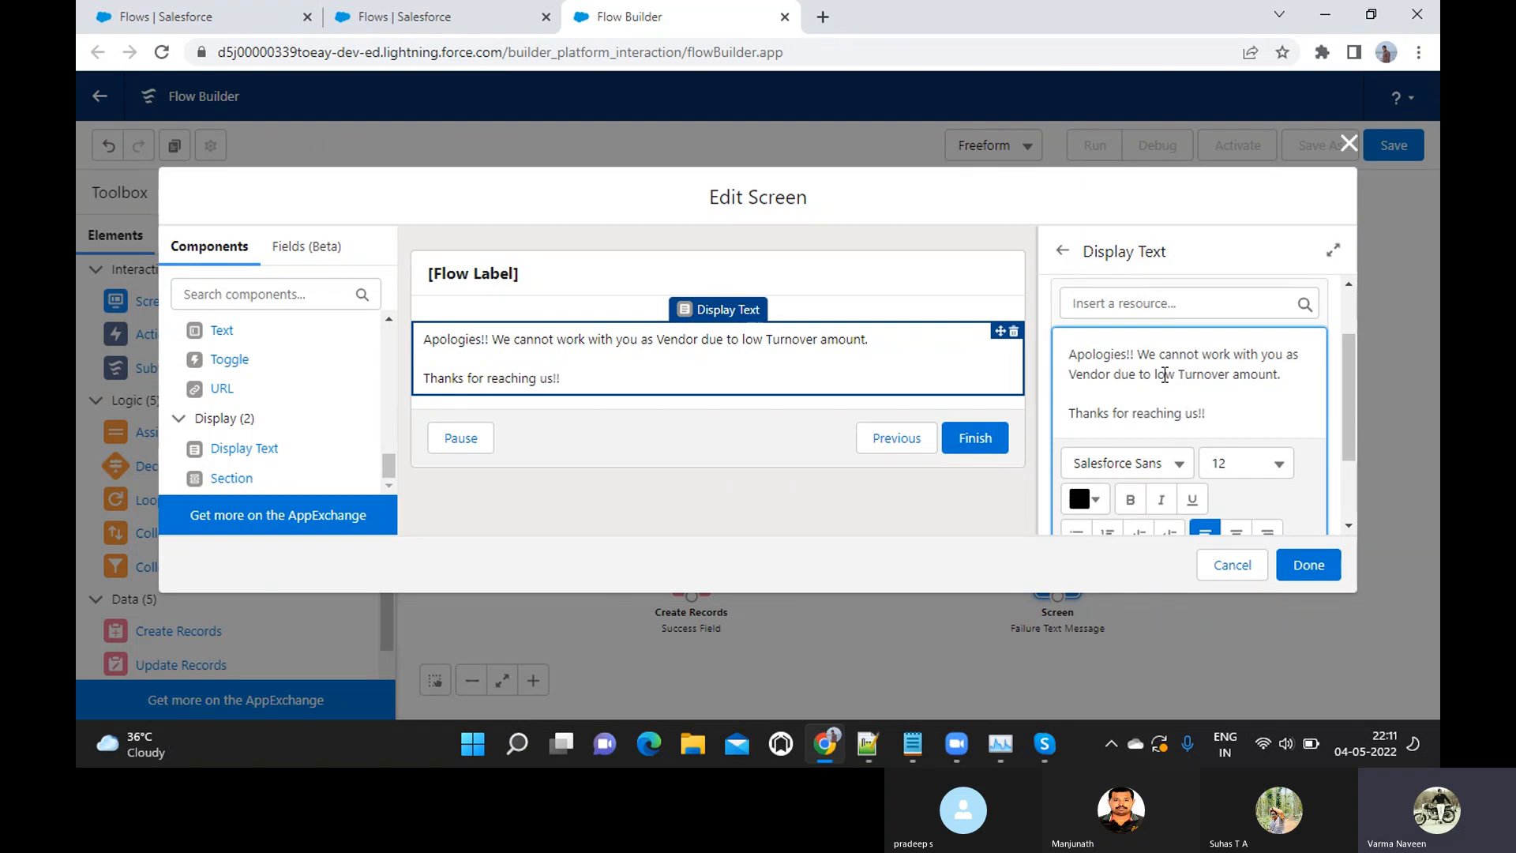
Set the font size of the whole failure message to 14 and finish editing the screen
key(ctrl+a)
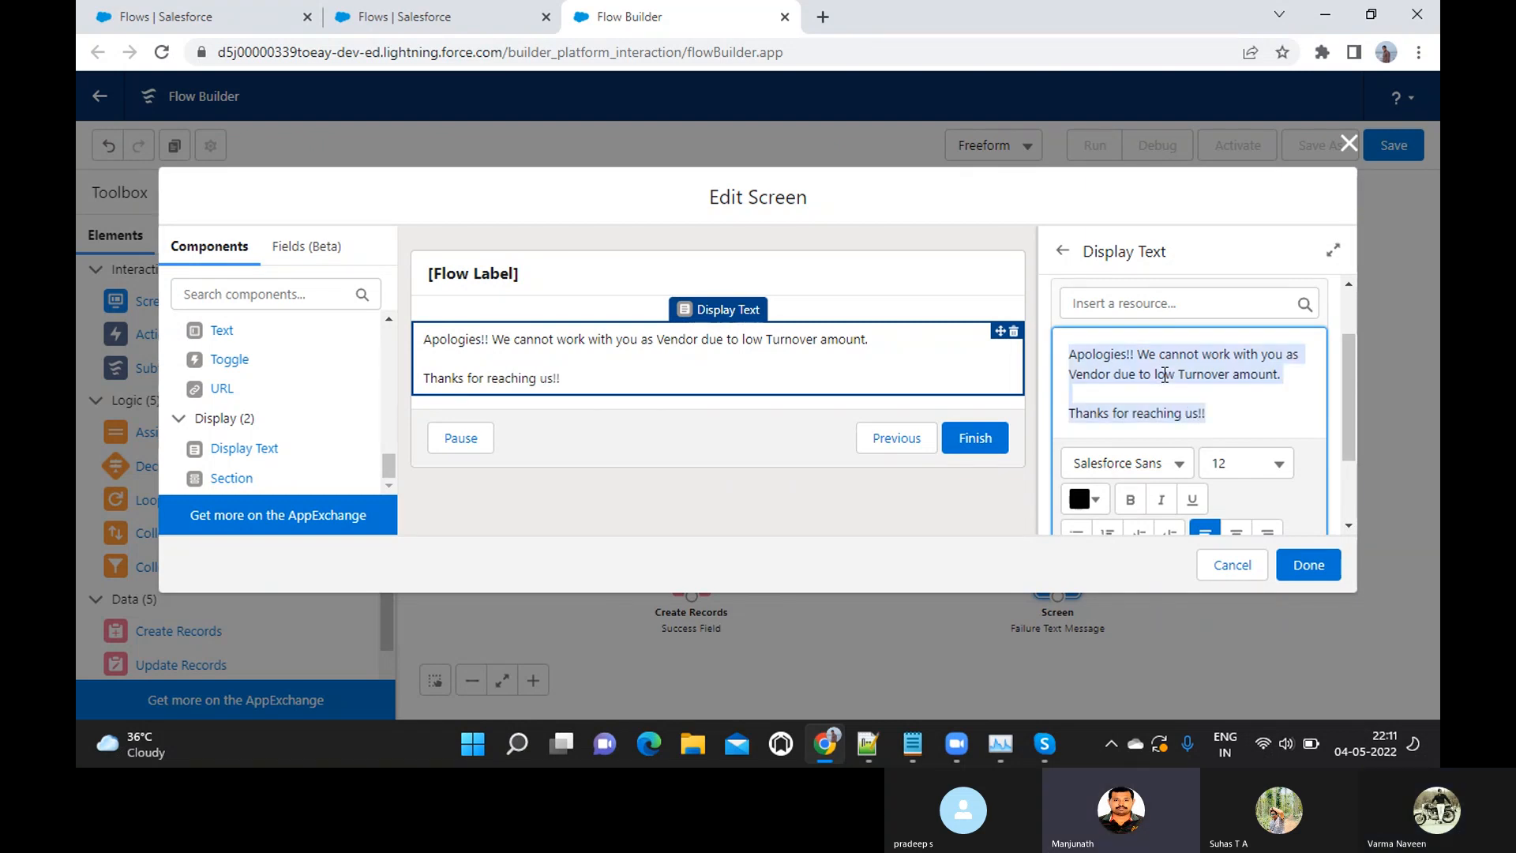
click(1252, 466)
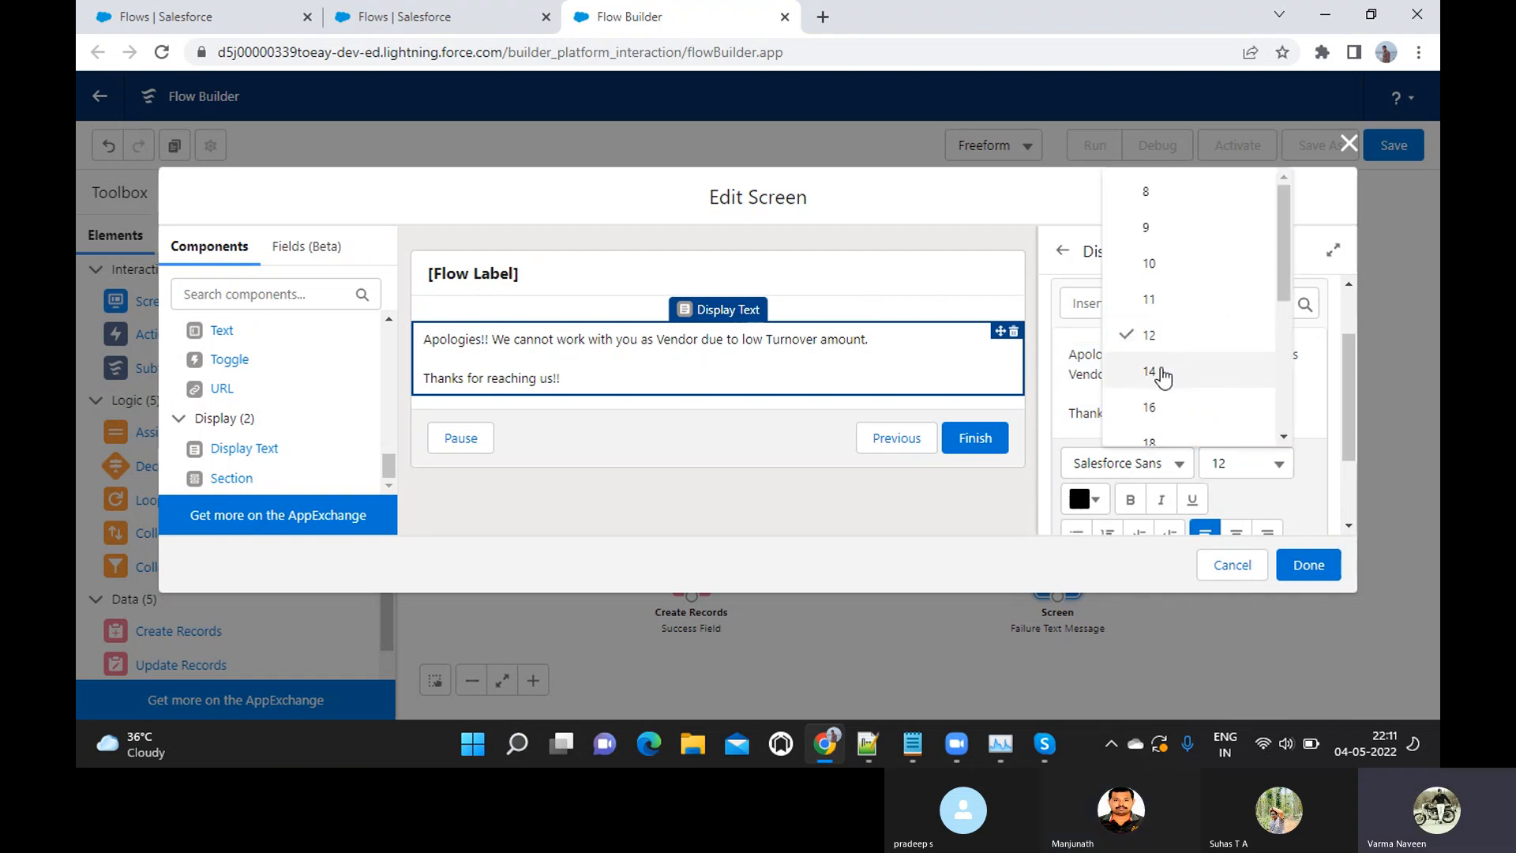
click(1163, 376)
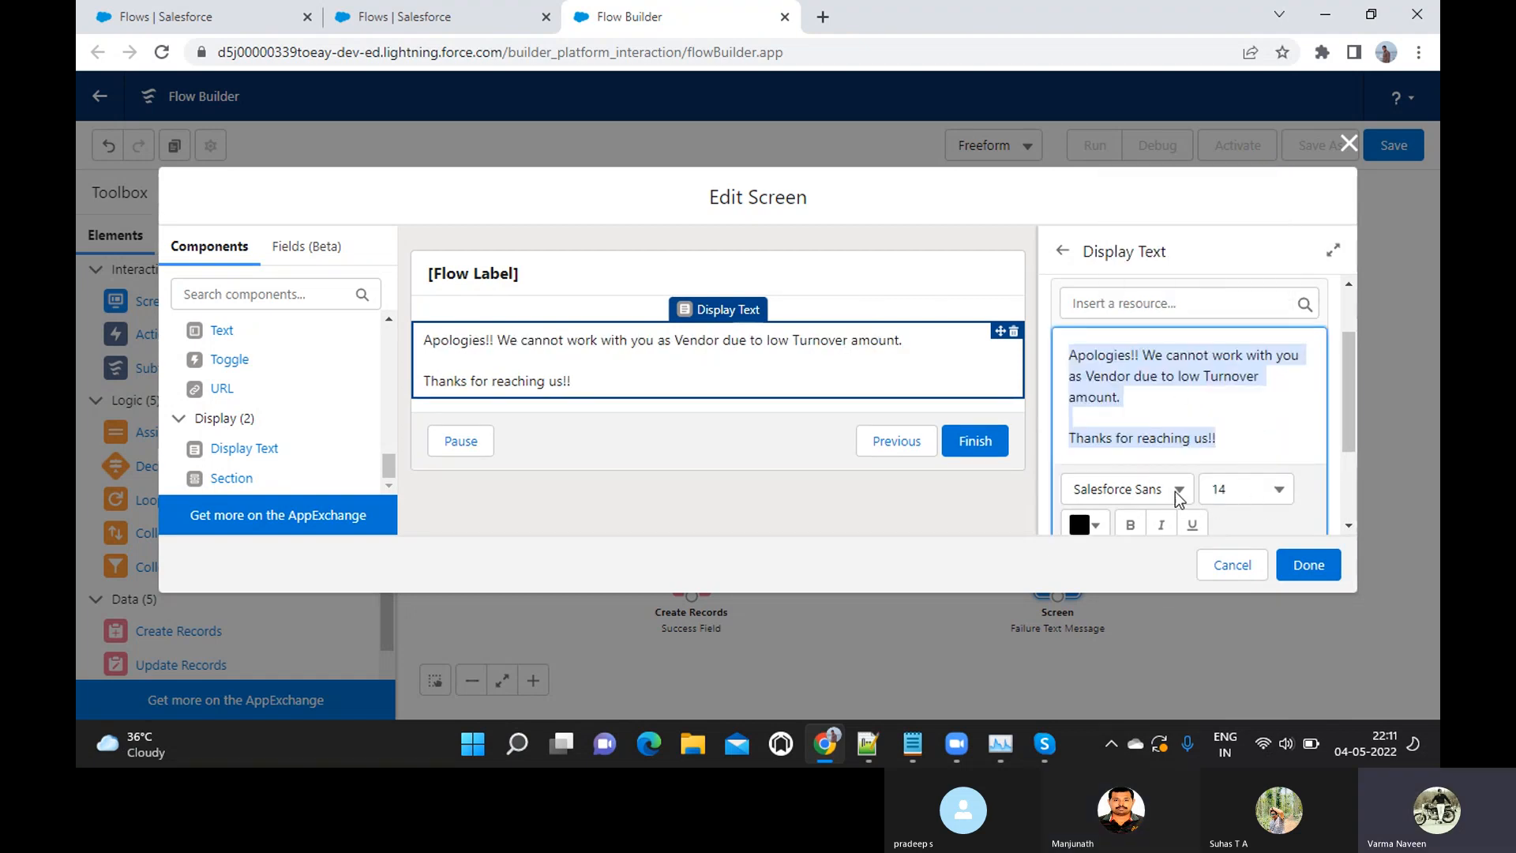
click(1287, 562)
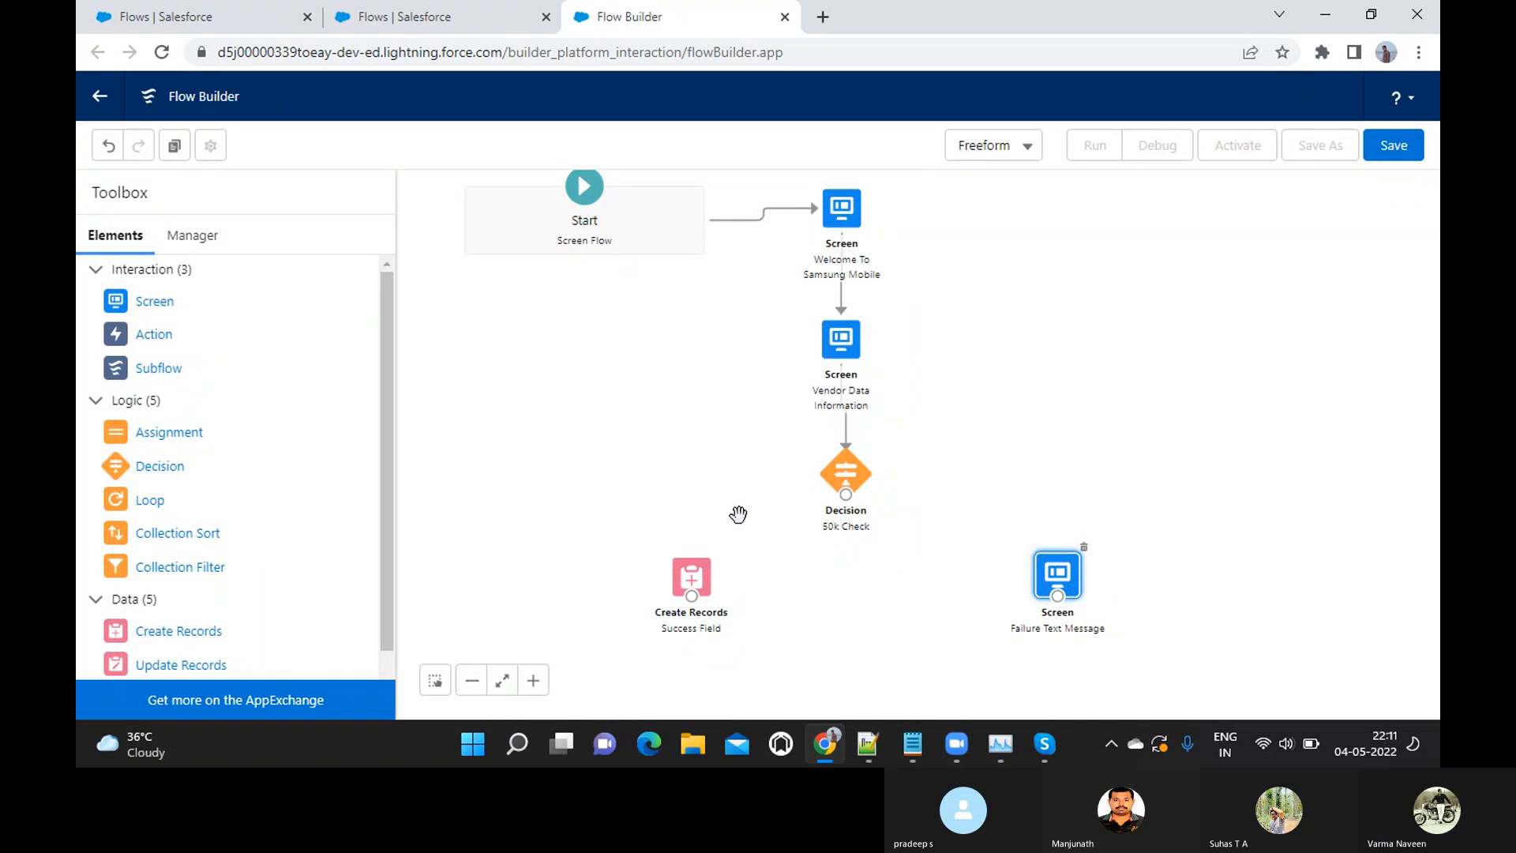
Connect the 50k Check decision to Success Field for the Success Outcome and to the Failure Text Message screen for the Failure Outcome
click(845, 499)
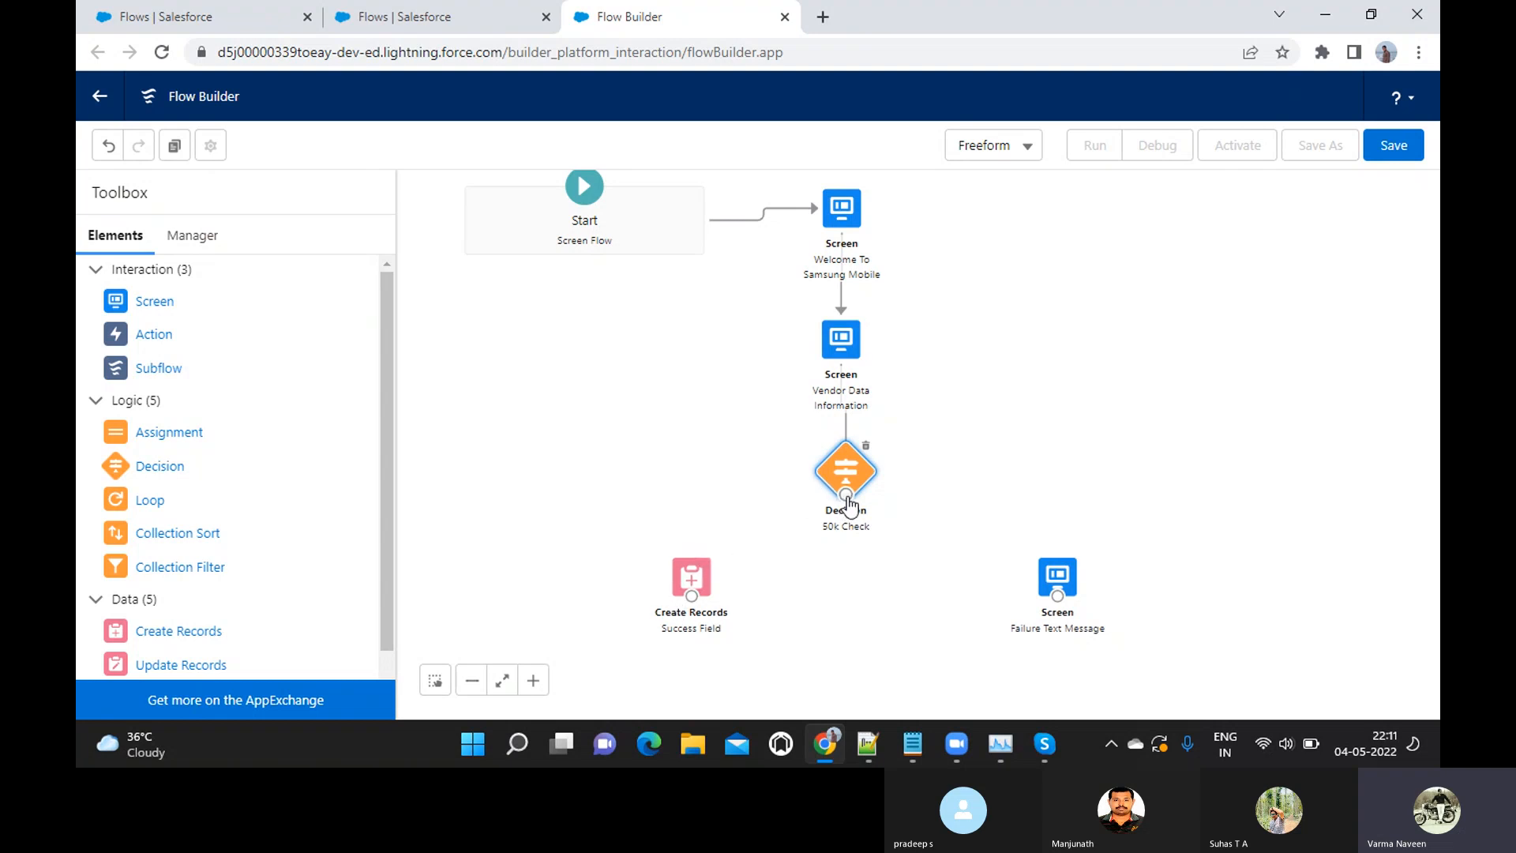
drag(846, 498, 695, 594)
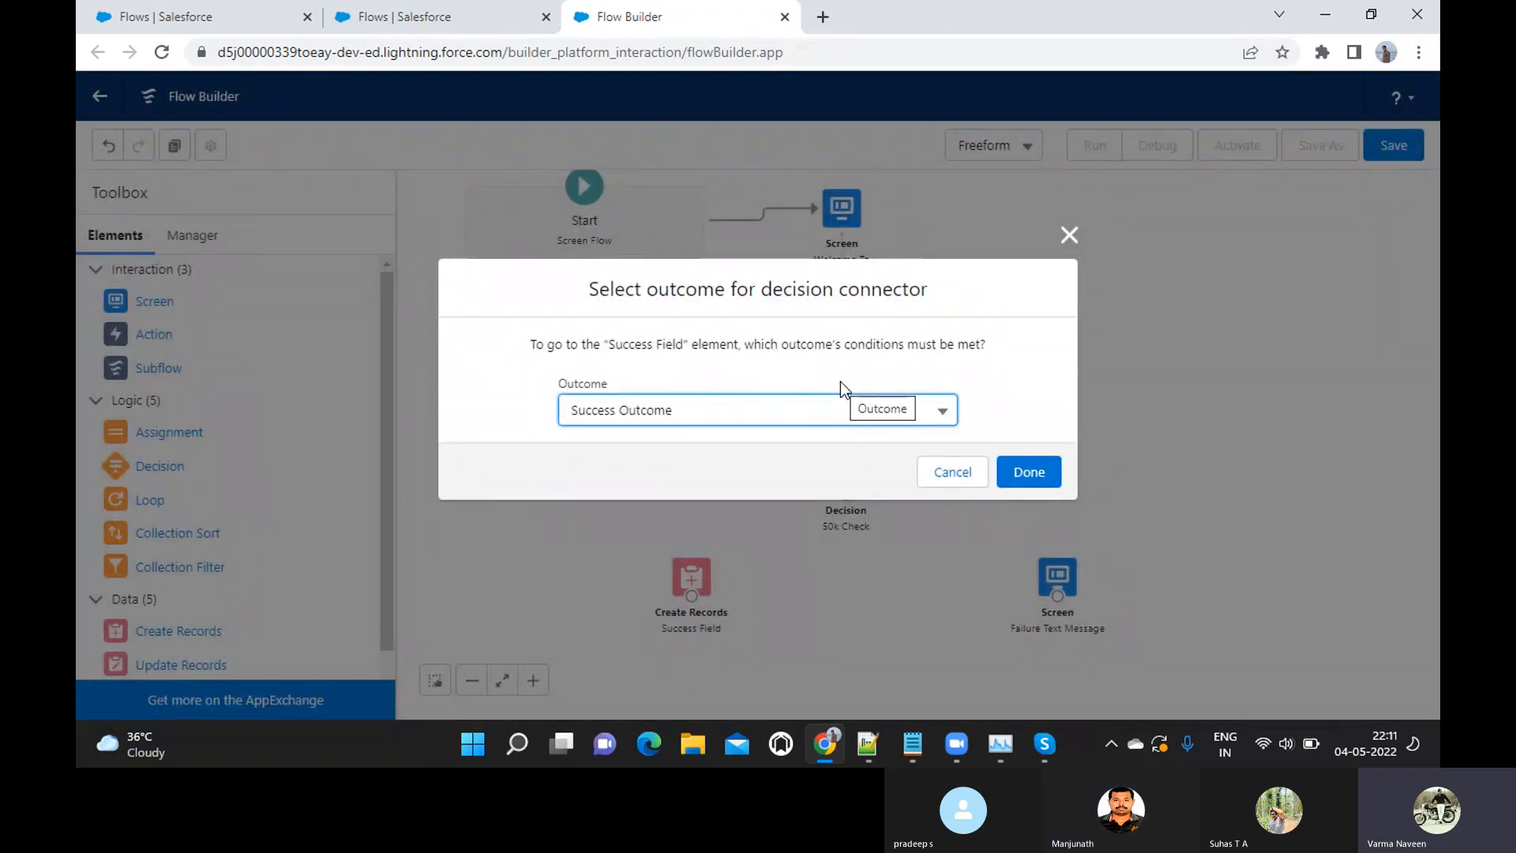
click(860, 413)
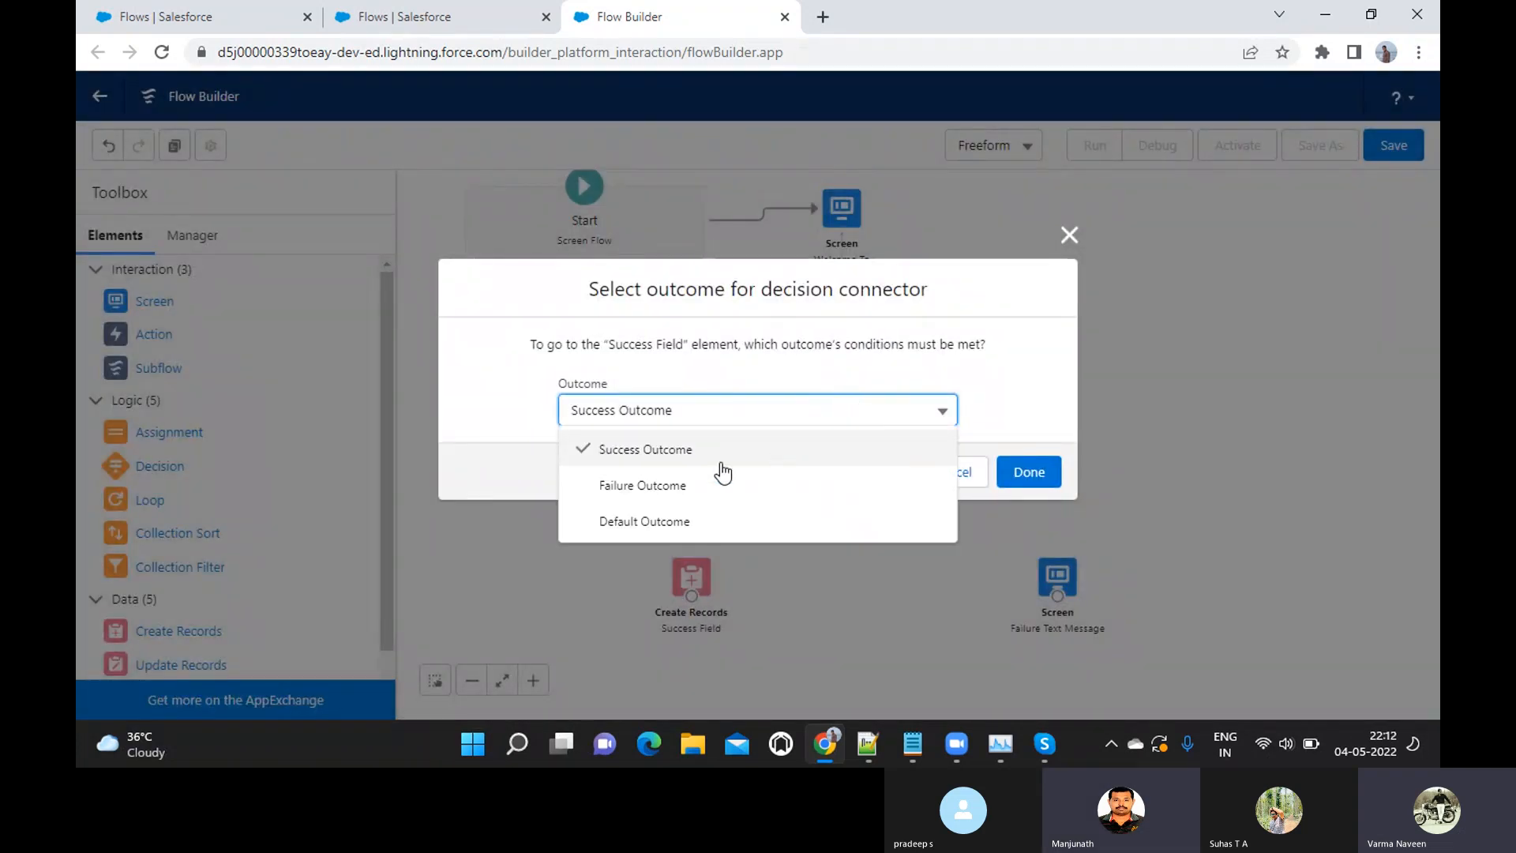
click(665, 448)
click(1032, 472)
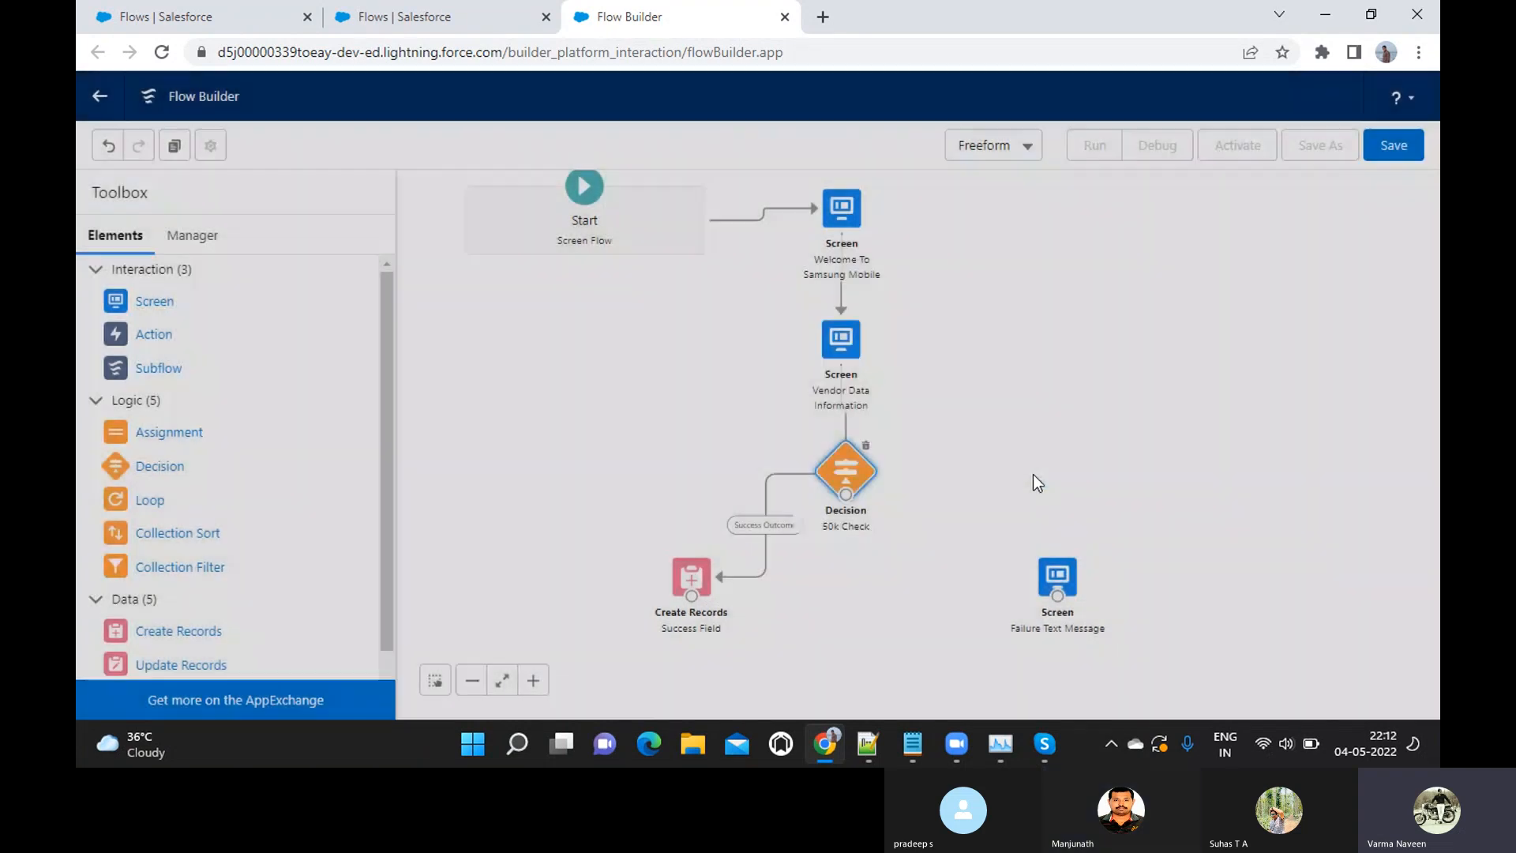
drag(851, 500, 1056, 596)
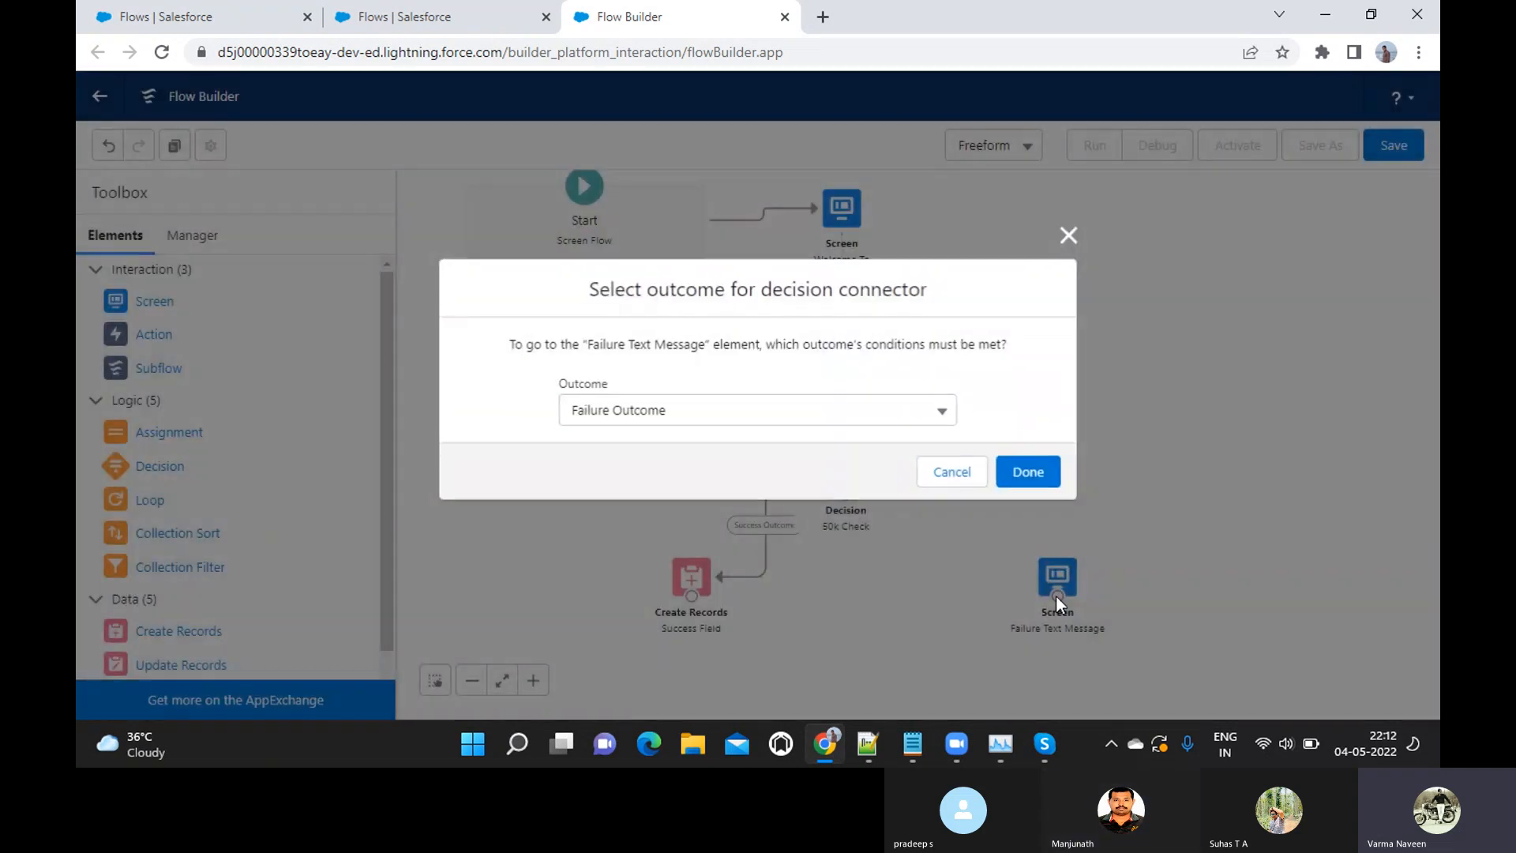
click(1012, 472)
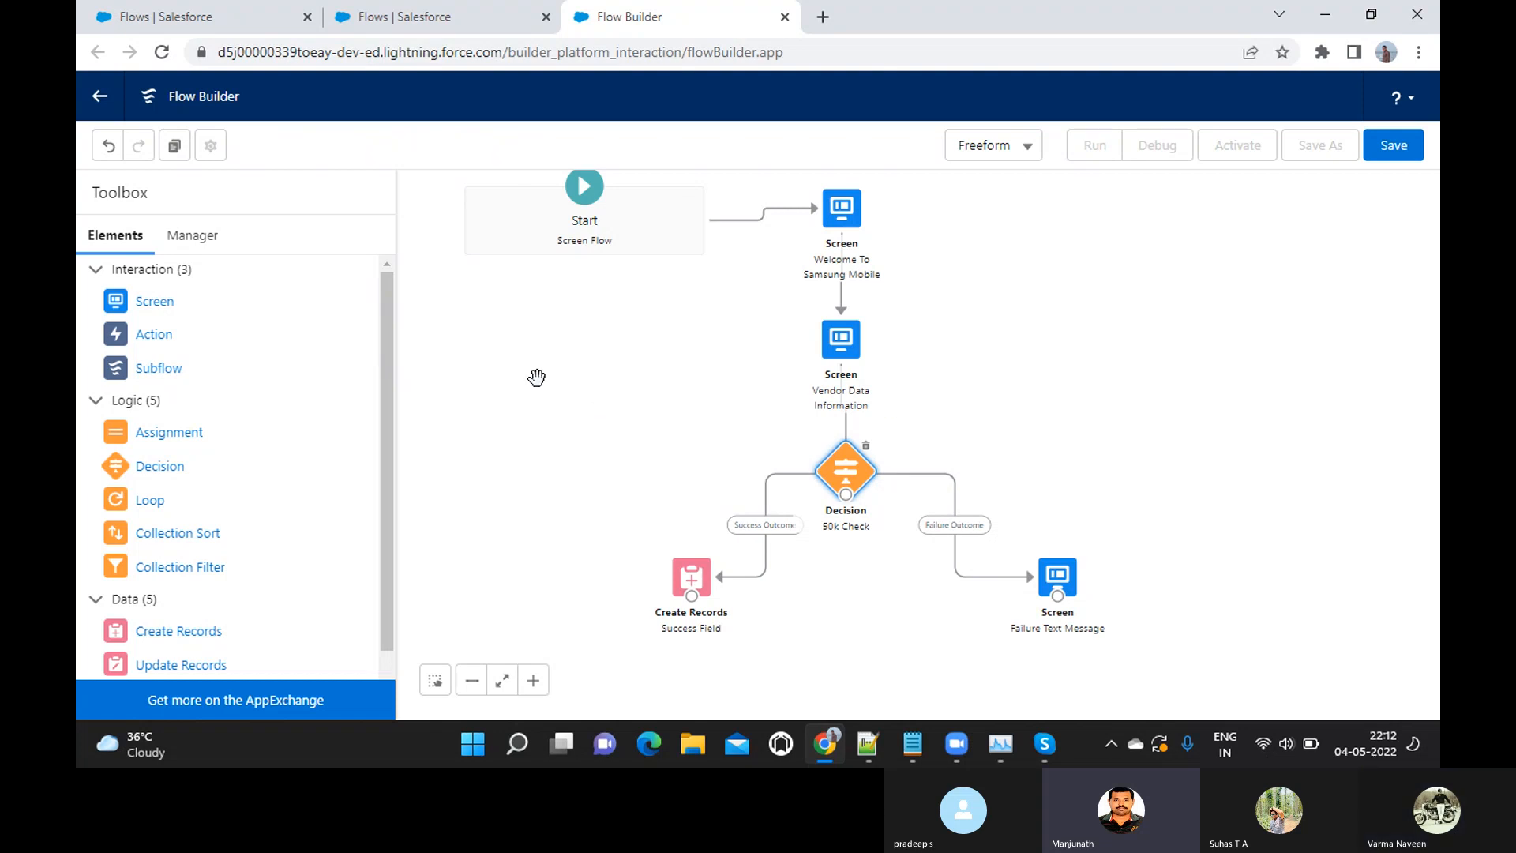
Review the Notepad requirement about adding successfully registered vendors to the database, and return to Flow Builder
key(alt+Tab)
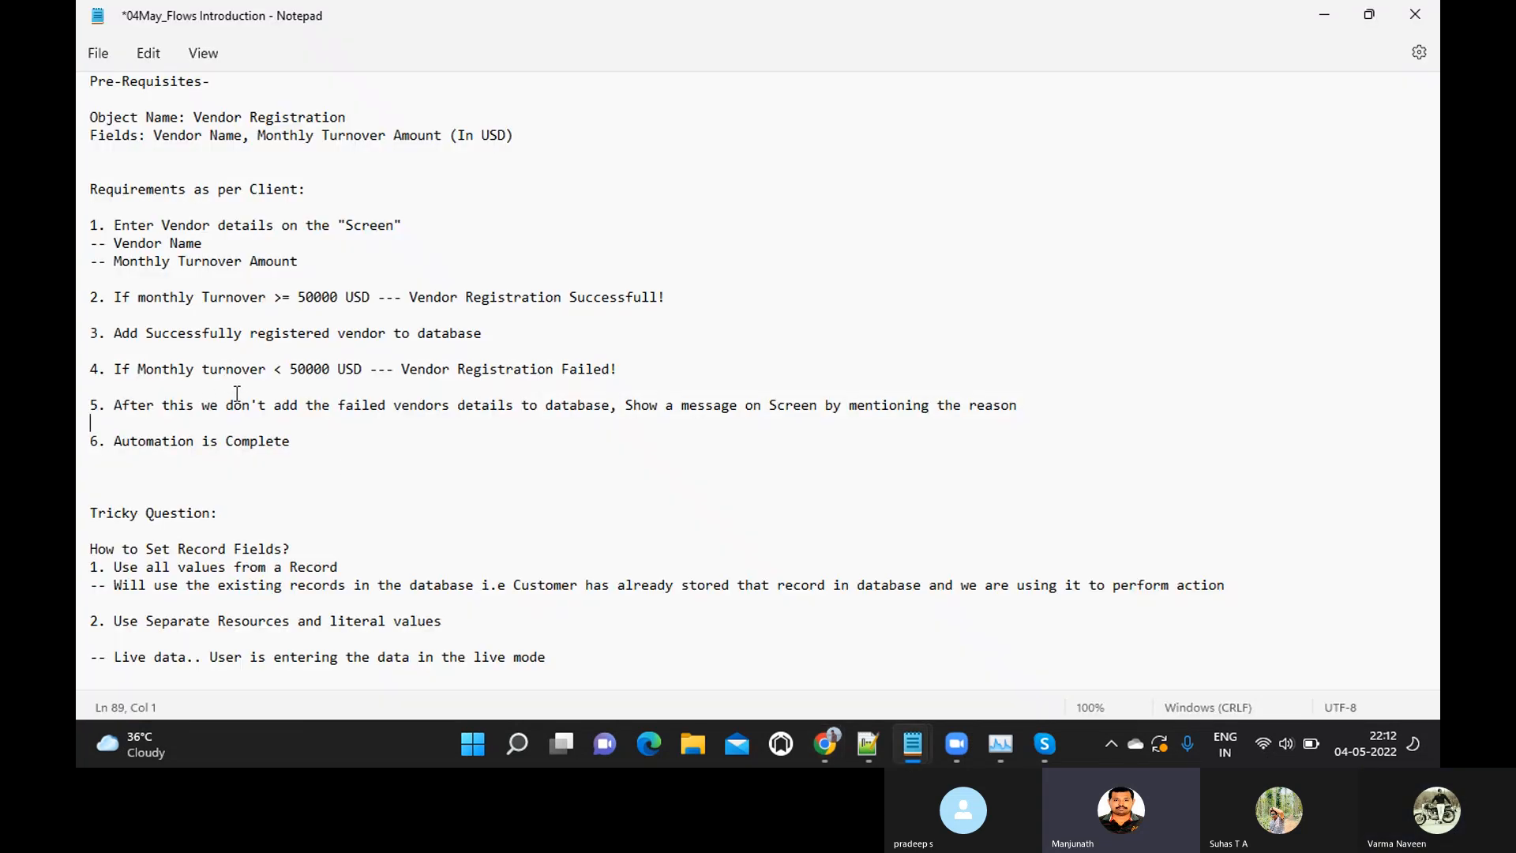
drag(116, 334, 488, 347)
key(alt+Tab)
key(alt+Tab)
key(alt+Tab)
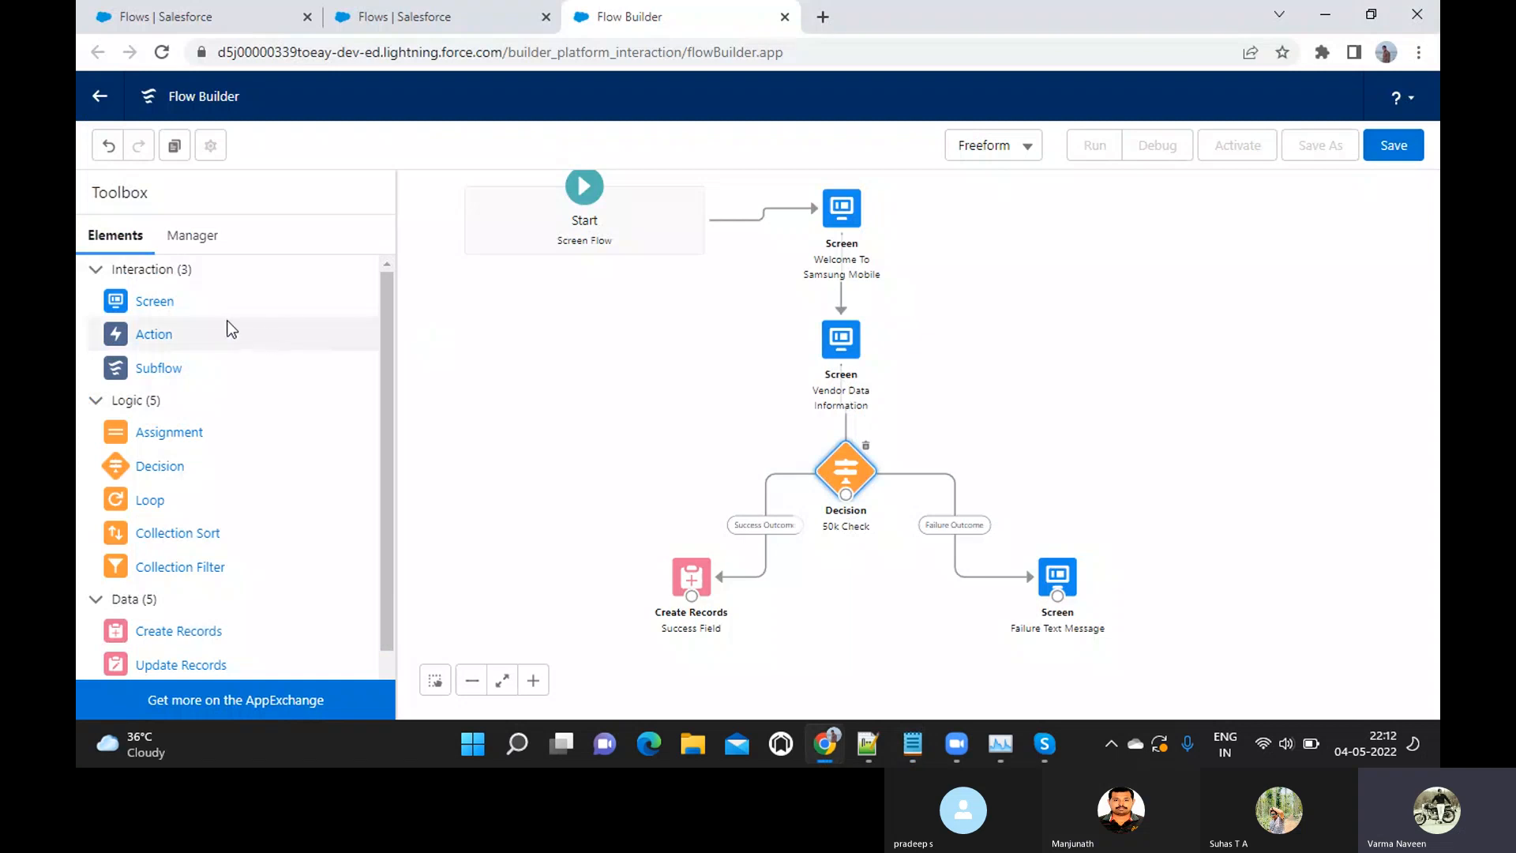
Add a screen element labelled "Vendor Success Screen" to the canvas below the 50k Check decision
drag(152, 301, 812, 655)
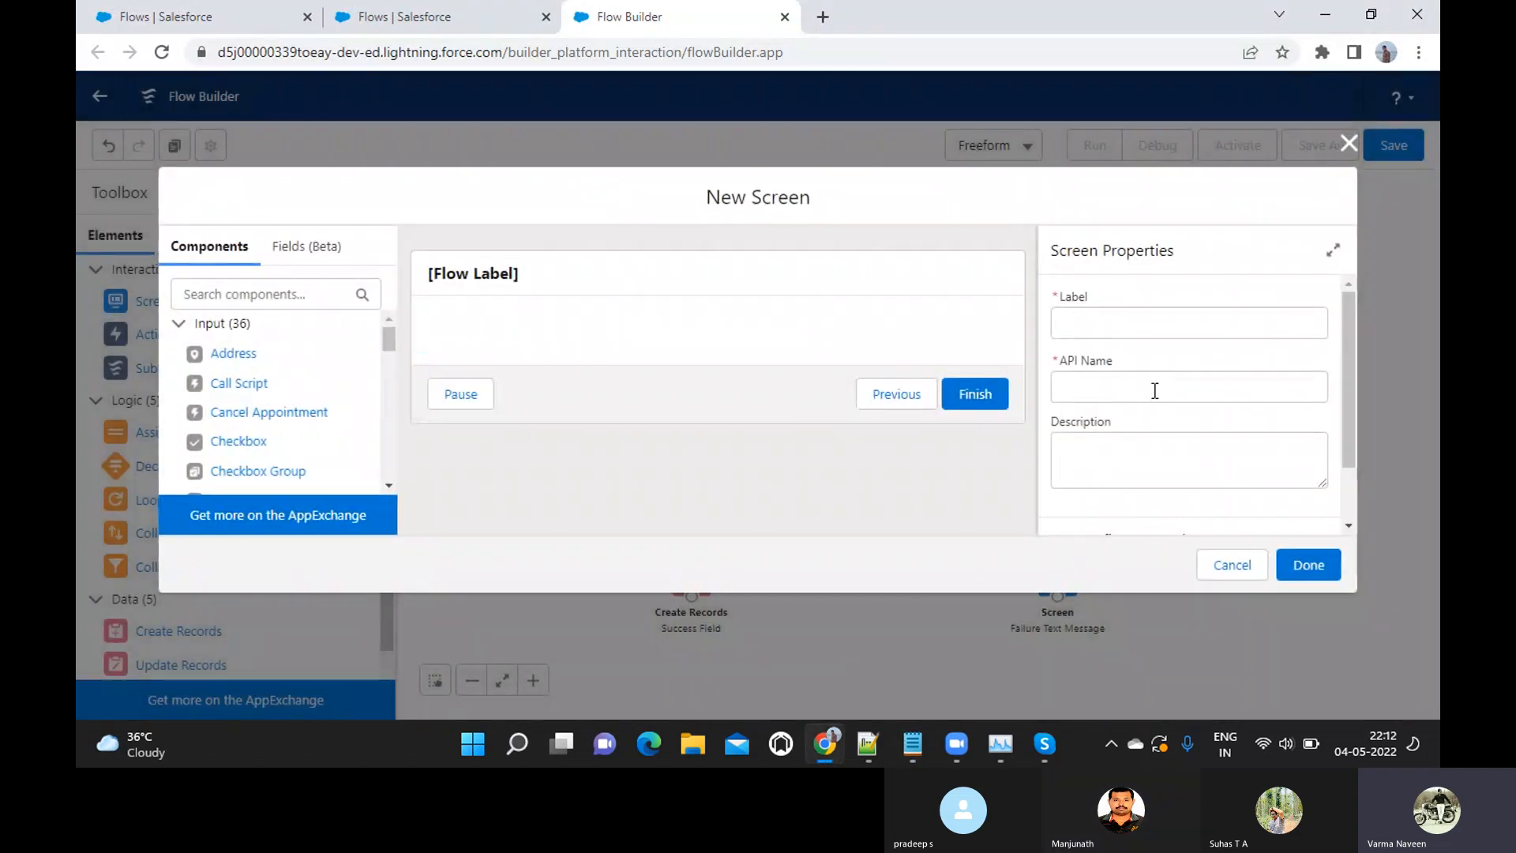
click(1135, 336)
text(Vendor Sudcess )
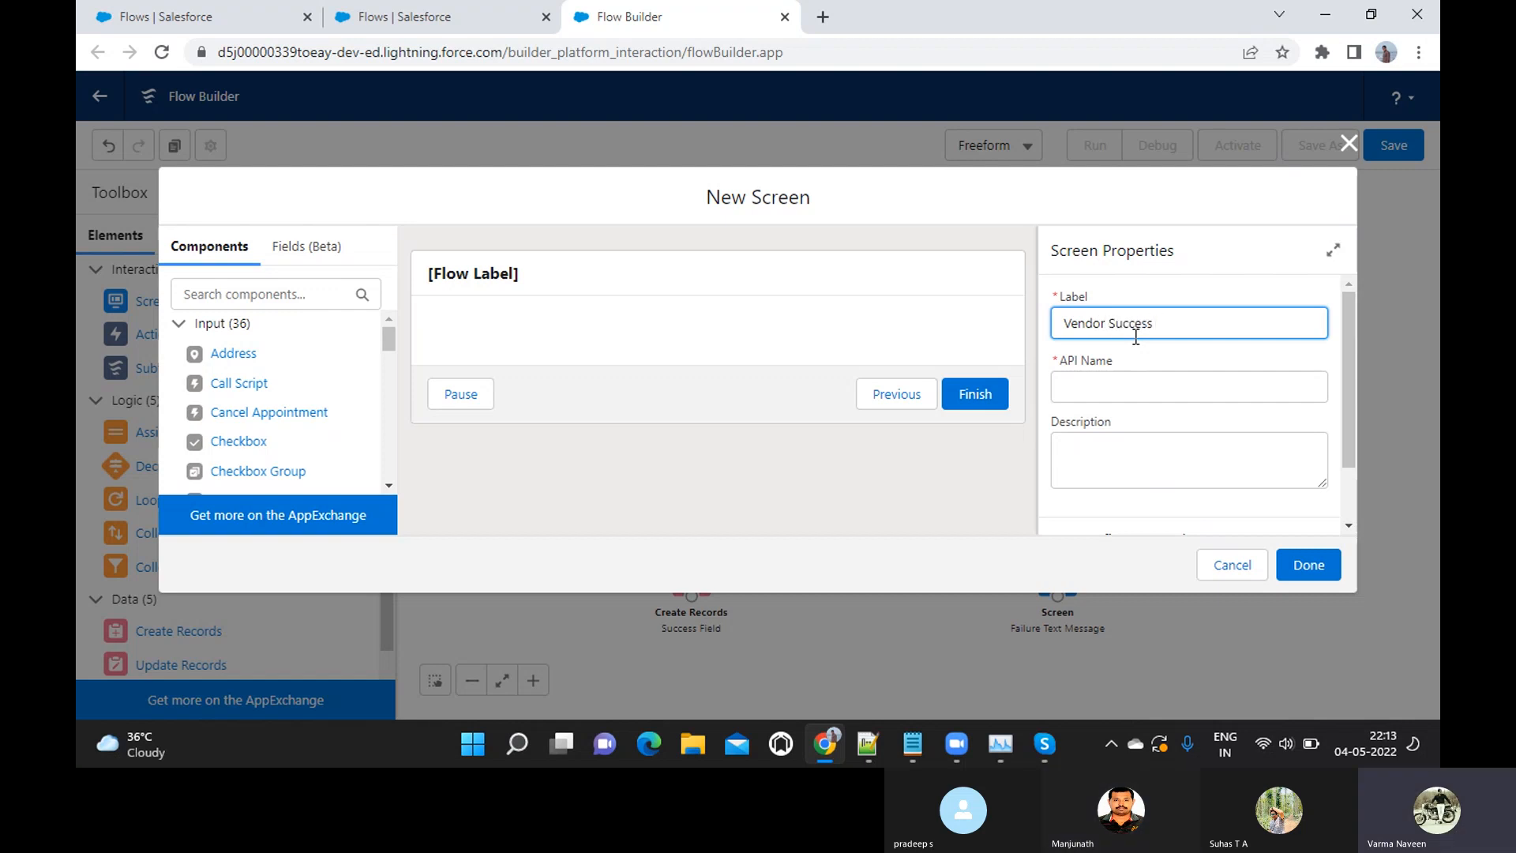
text(Fi)
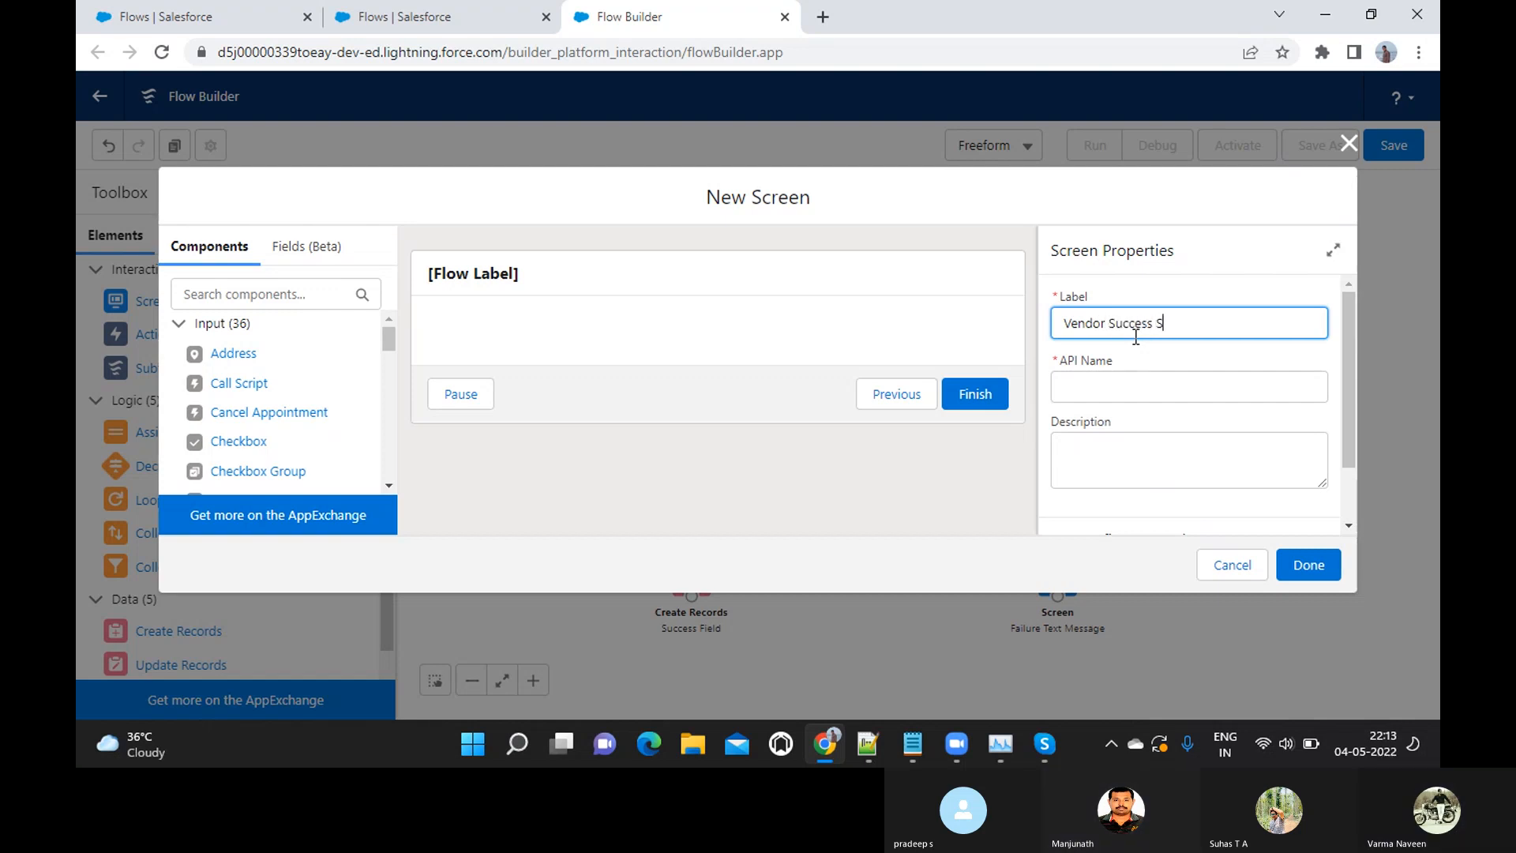
text(Screen)
key(Tab)
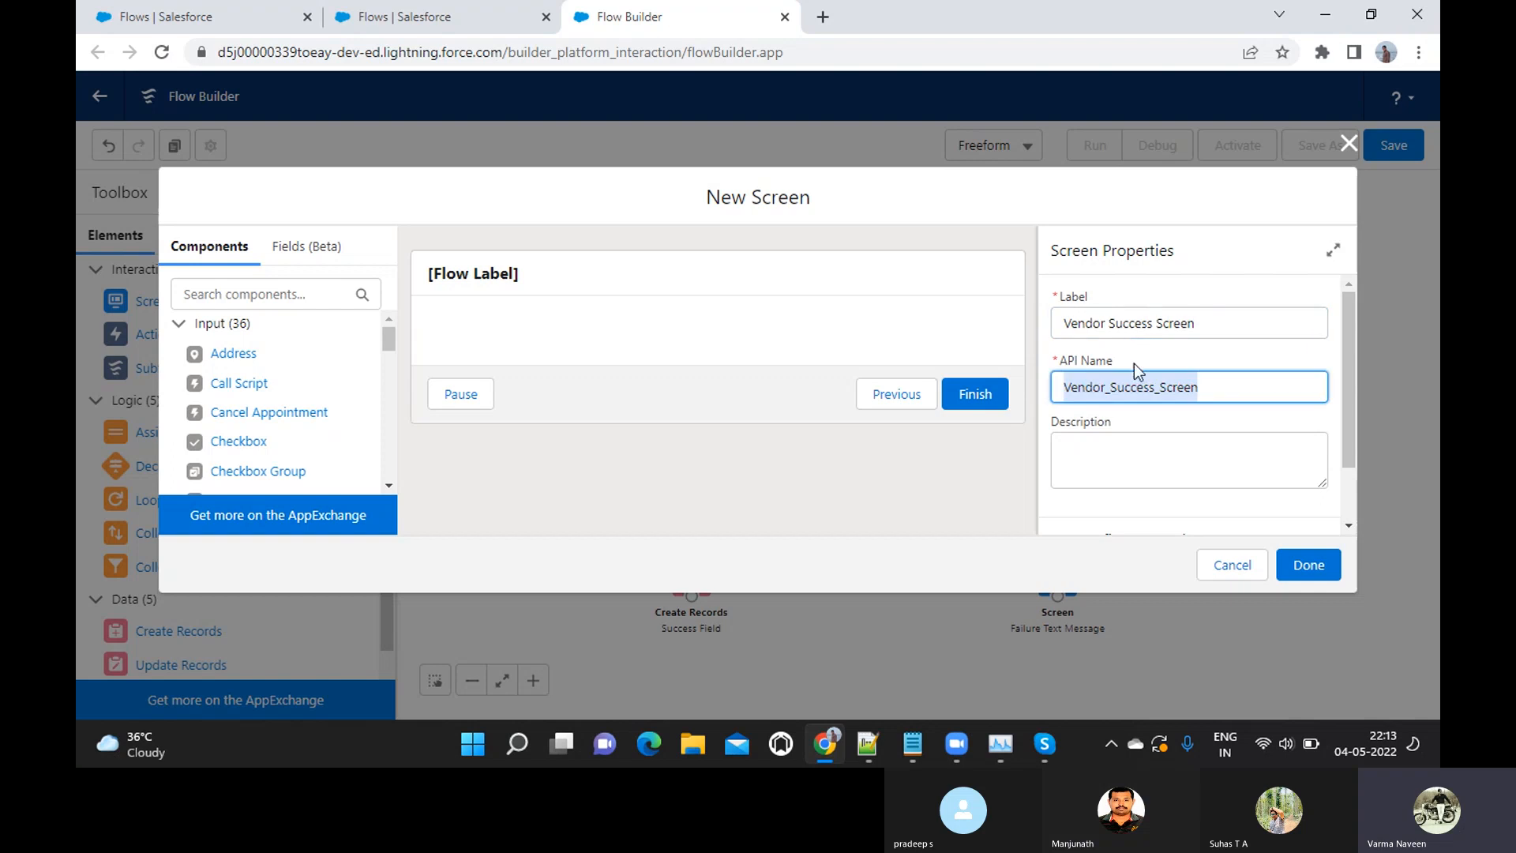
scroll(1121, 411, down, 1)
click(1309, 565)
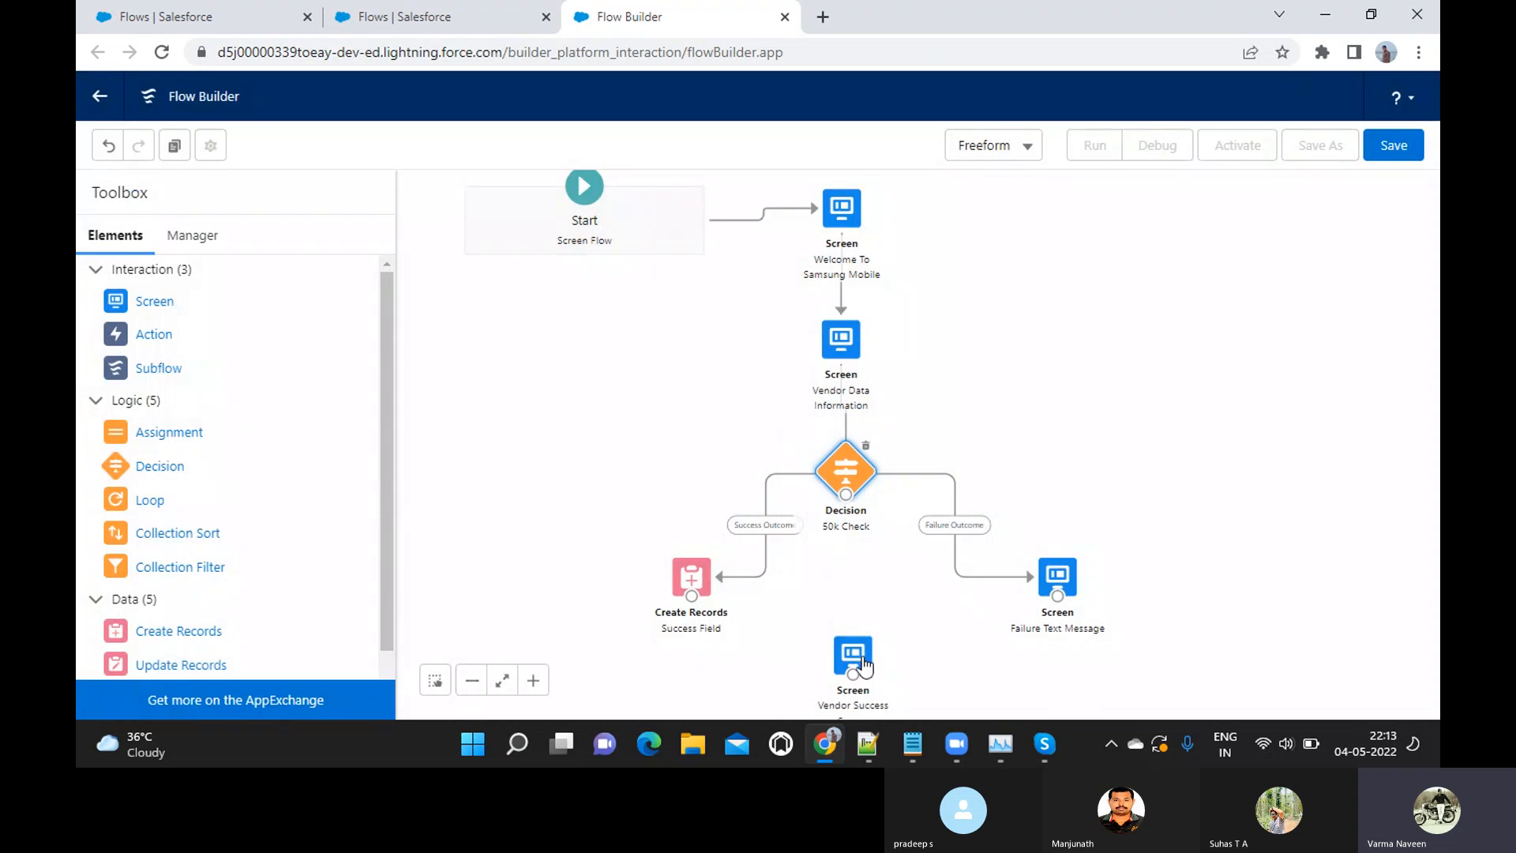
Add a Display Text component with the API name Vendor_Success_Message to the Vendor Success Screen
double_click(866, 653)
scroll(268, 436, down, 10)
drag(250, 457, 524, 320)
drag(242, 454, 484, 340)
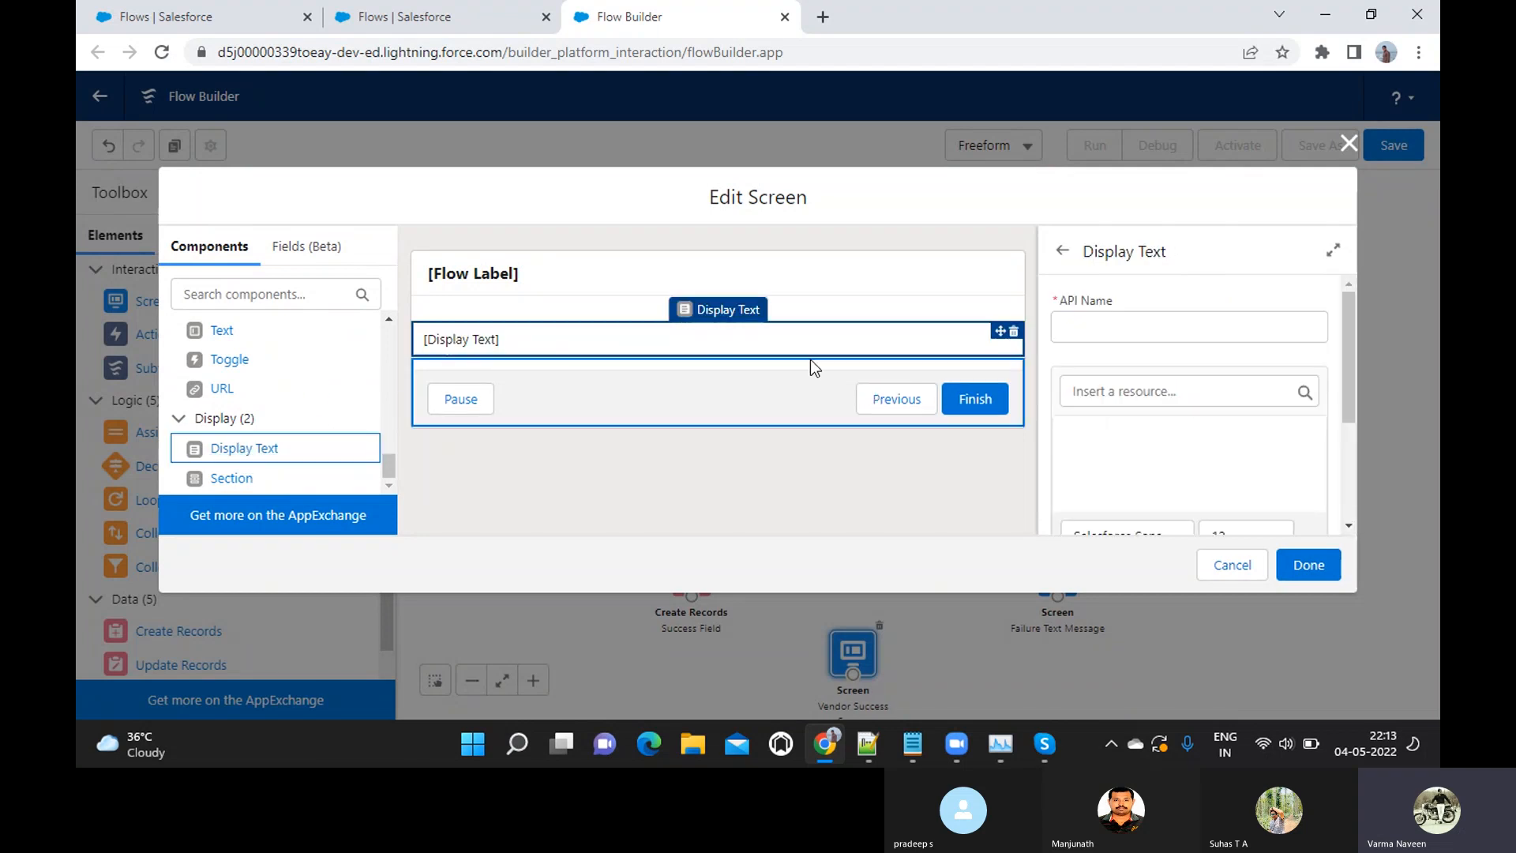
click(1086, 330)
text(Vendor)
text(_Scu)
text(cess_Message)
key(Tab)
Start the success message with the line "Congratulations!!!"
click(1118, 447)
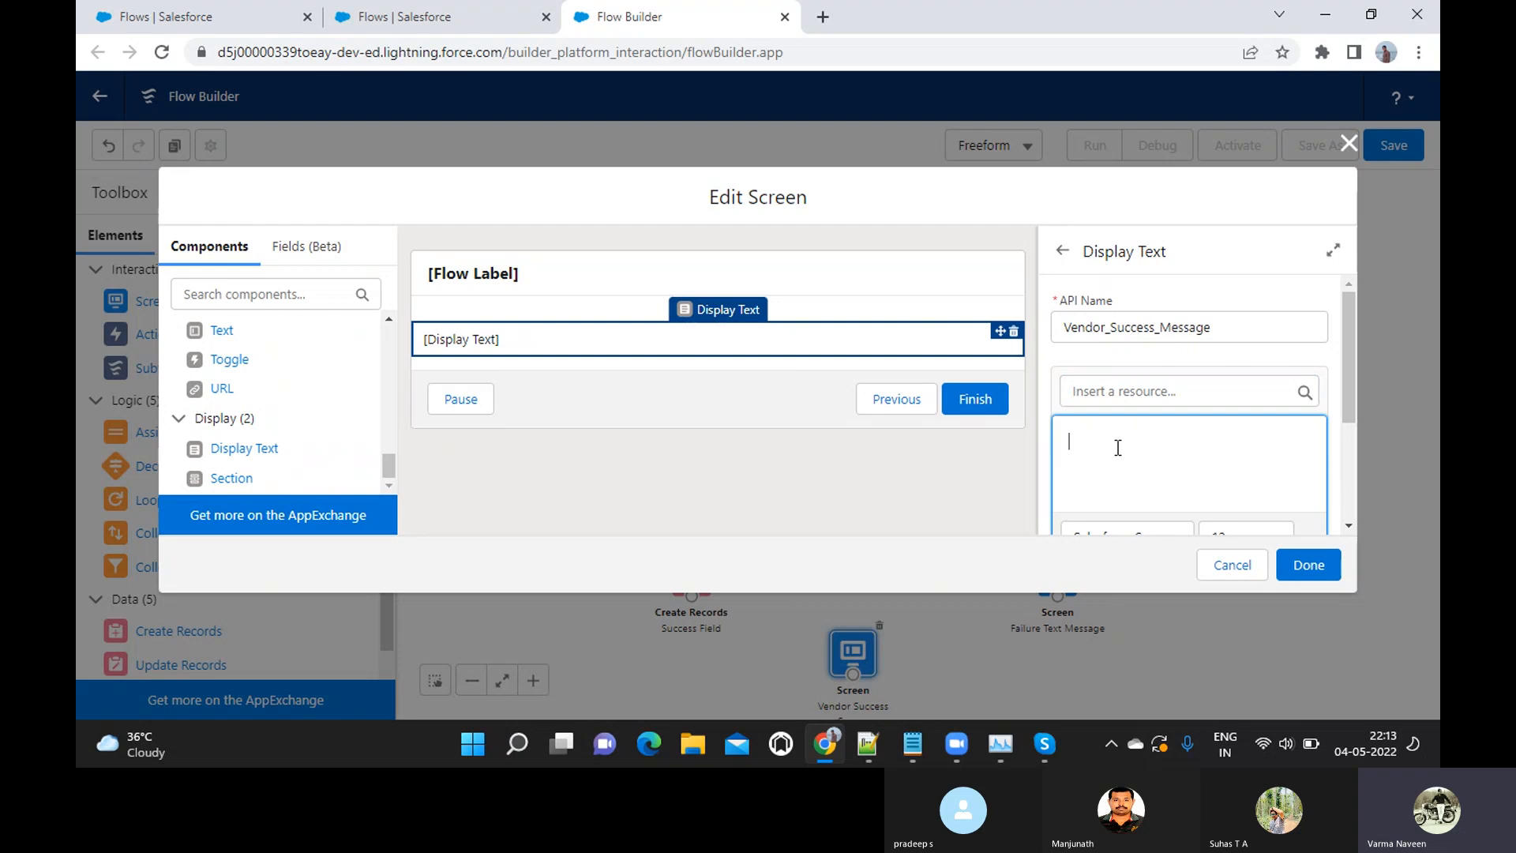
text(Congratulations)
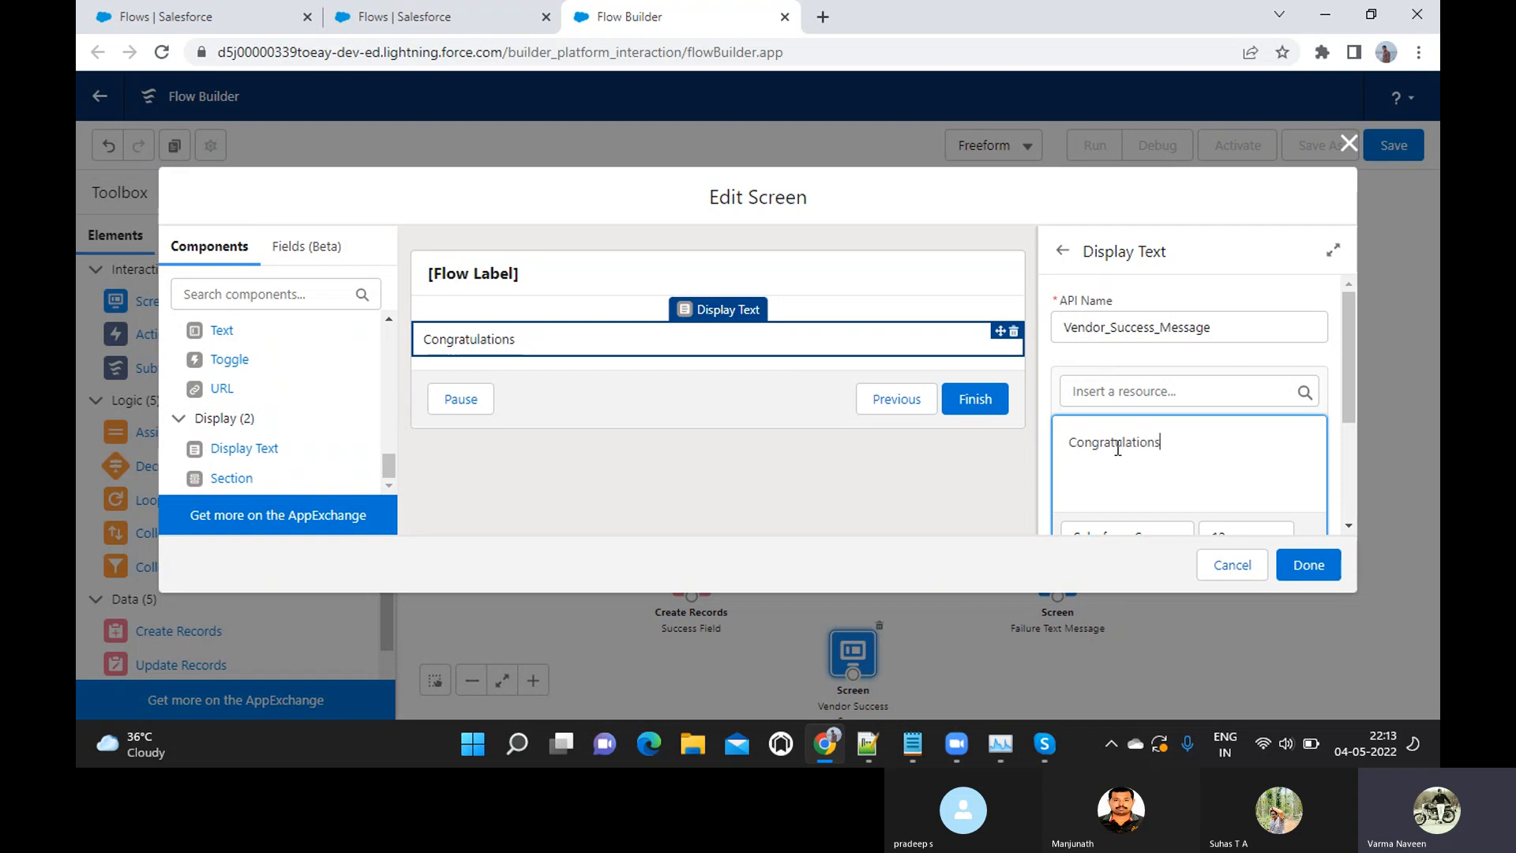
text(!!!)
key(Return)
Add the line "You have been successfully registered as a Vendor." below the congratulations in the success message
text(Yo)
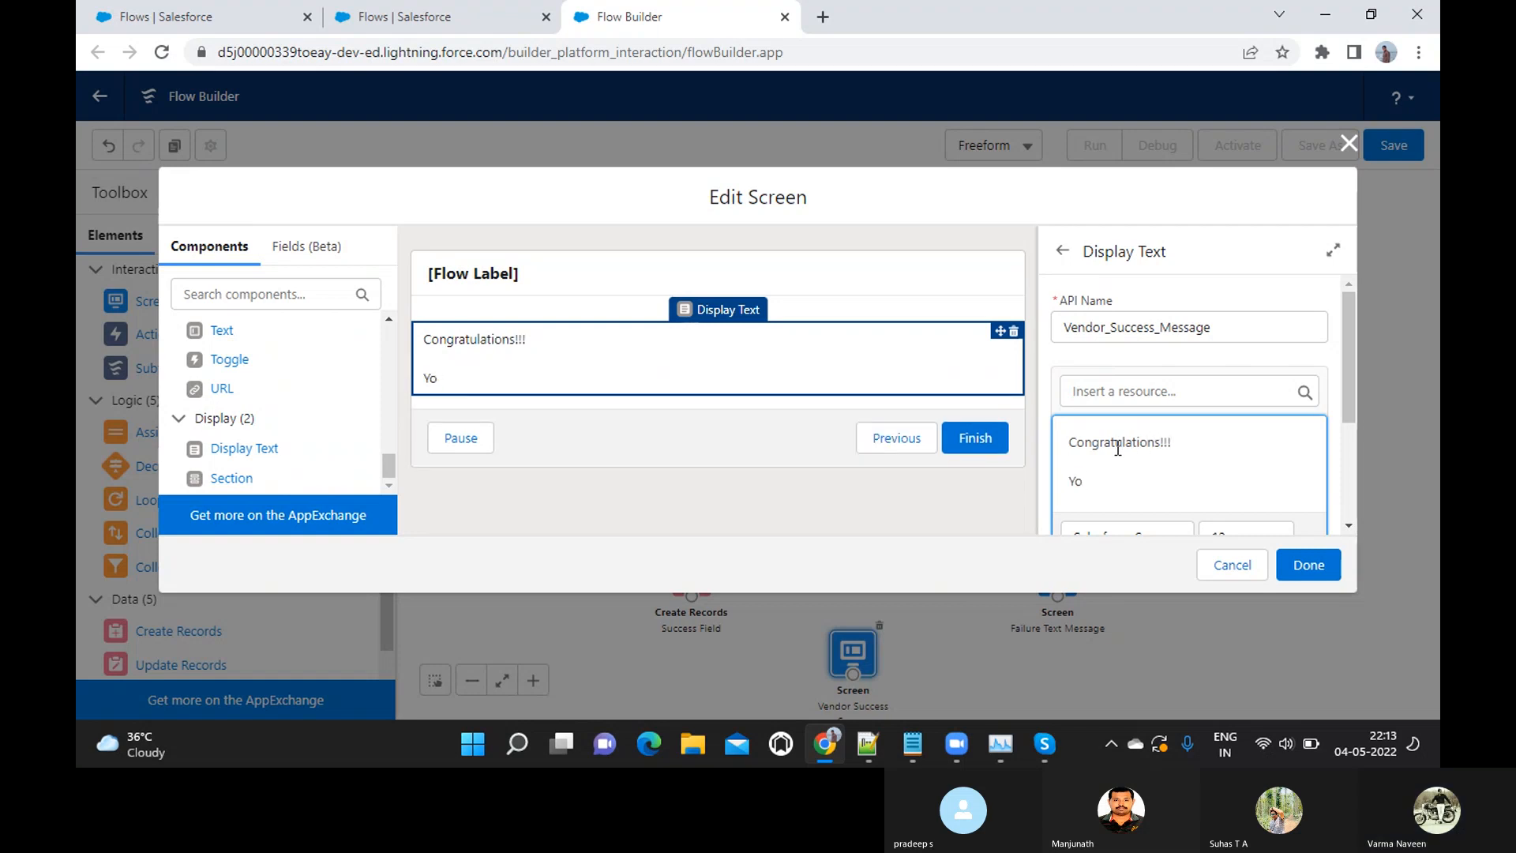
text(r have been s)
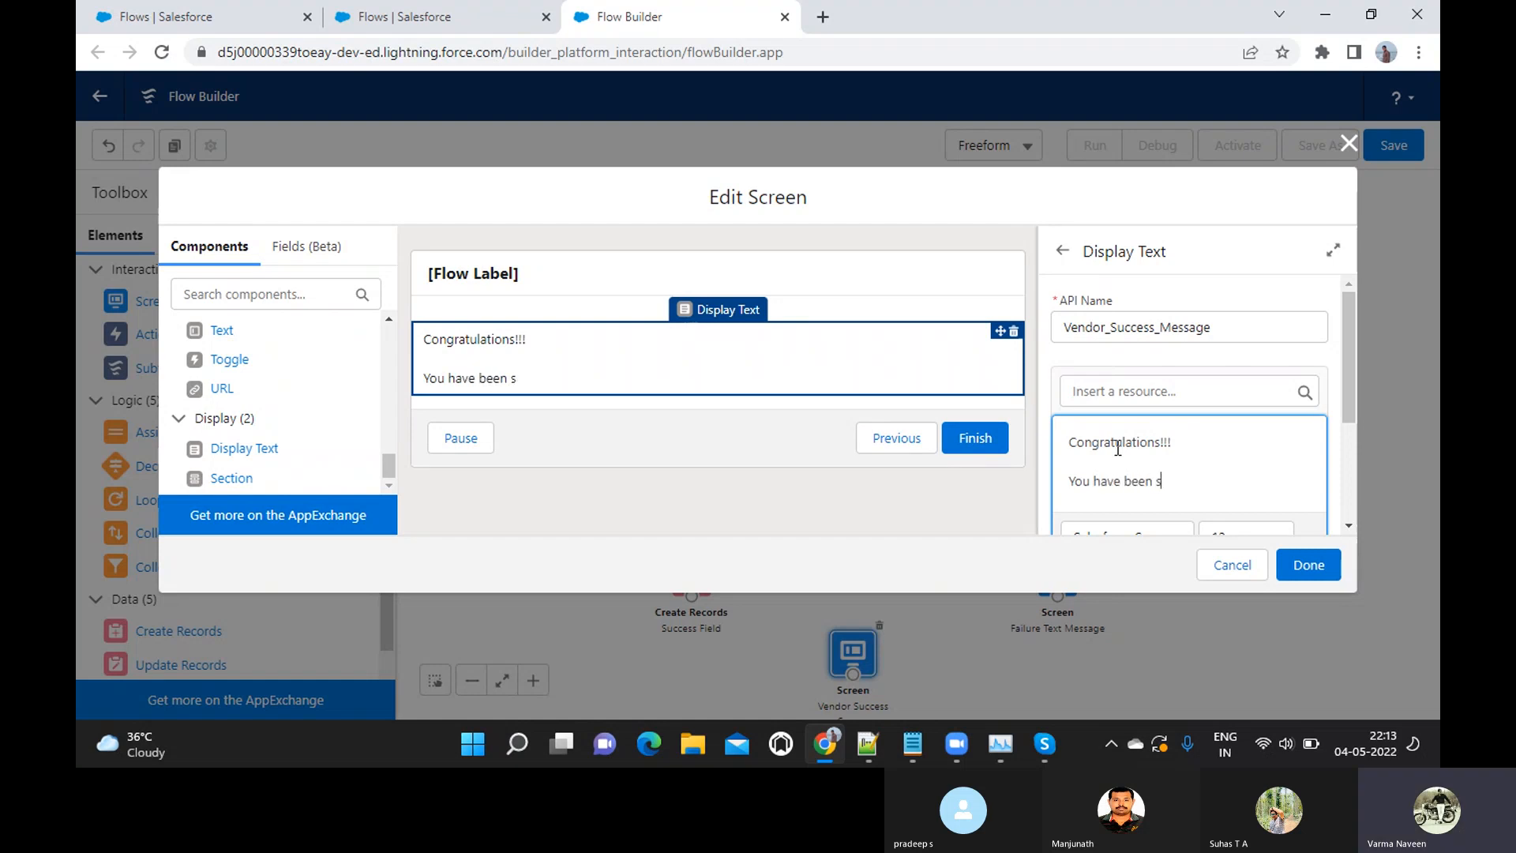
text(uccessfullyre)
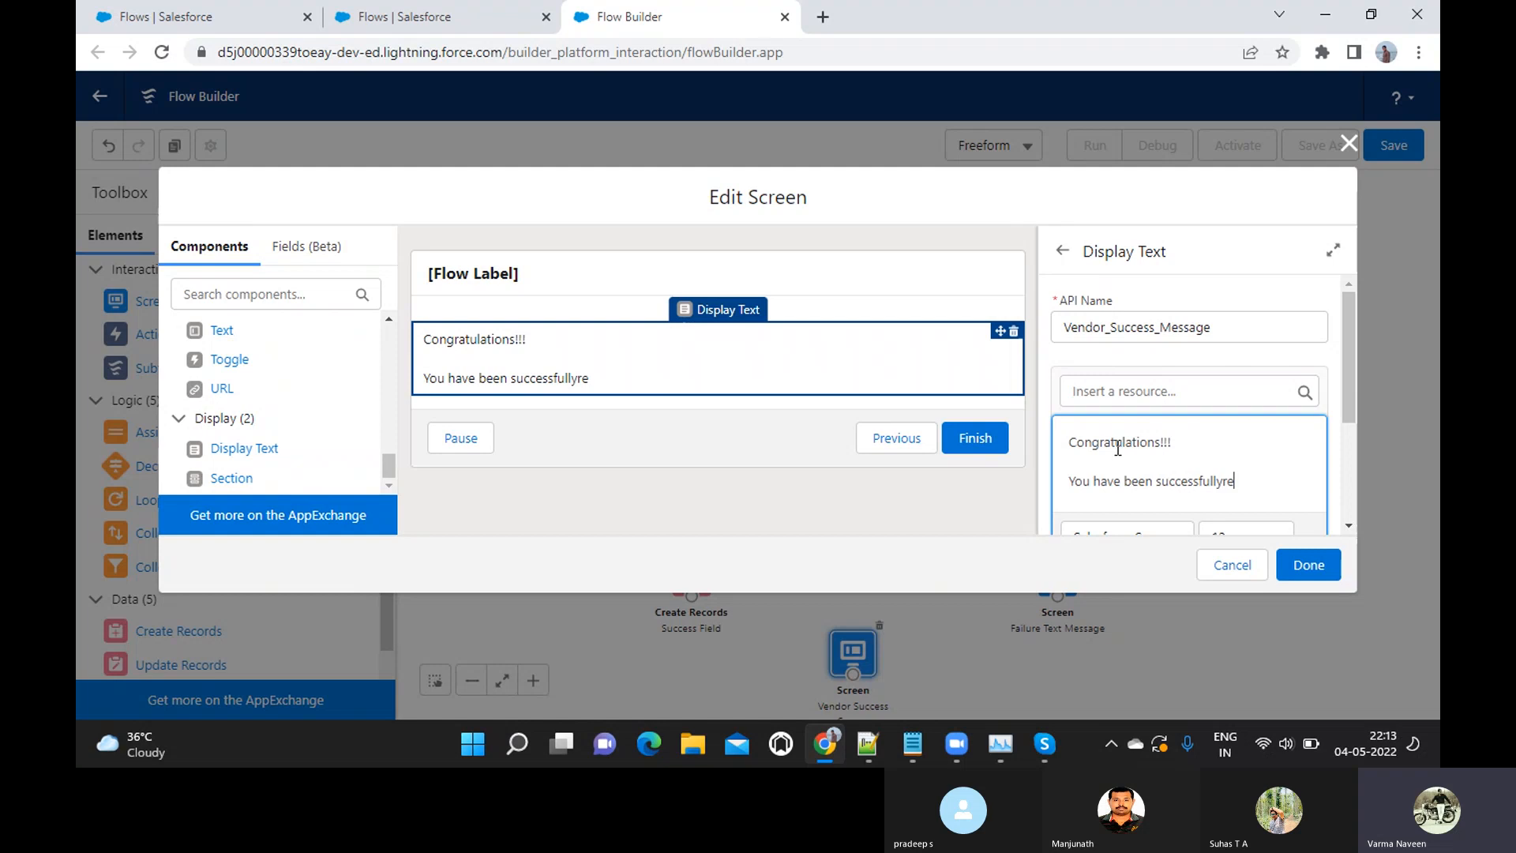
text(gistered with)
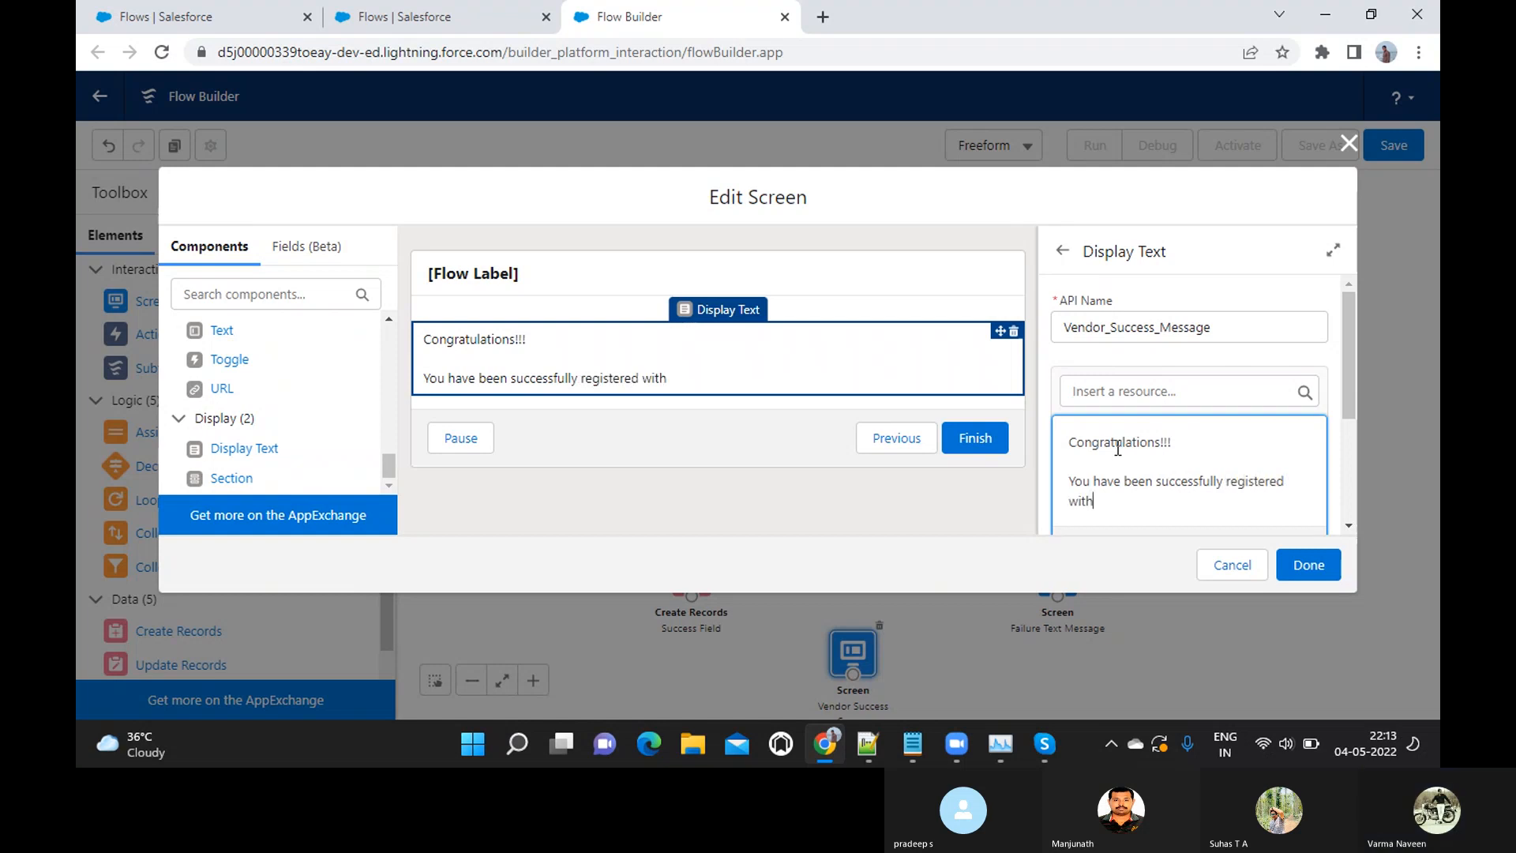
key(BackSpace)
key(BackSpace)
key(BackSpace)
key(BackSpace)
text(as )
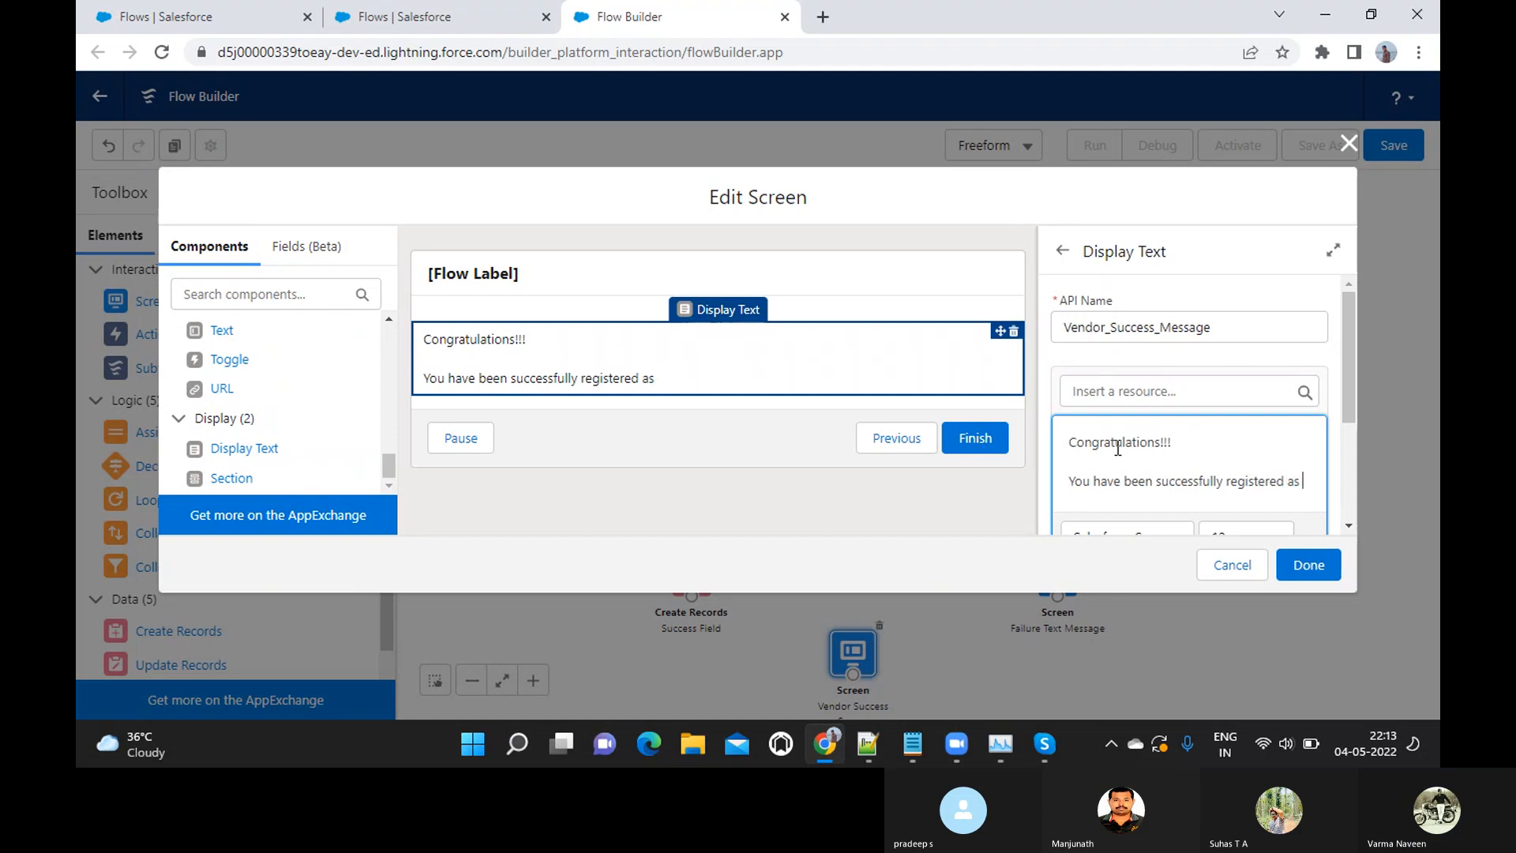
text(a Vendor)
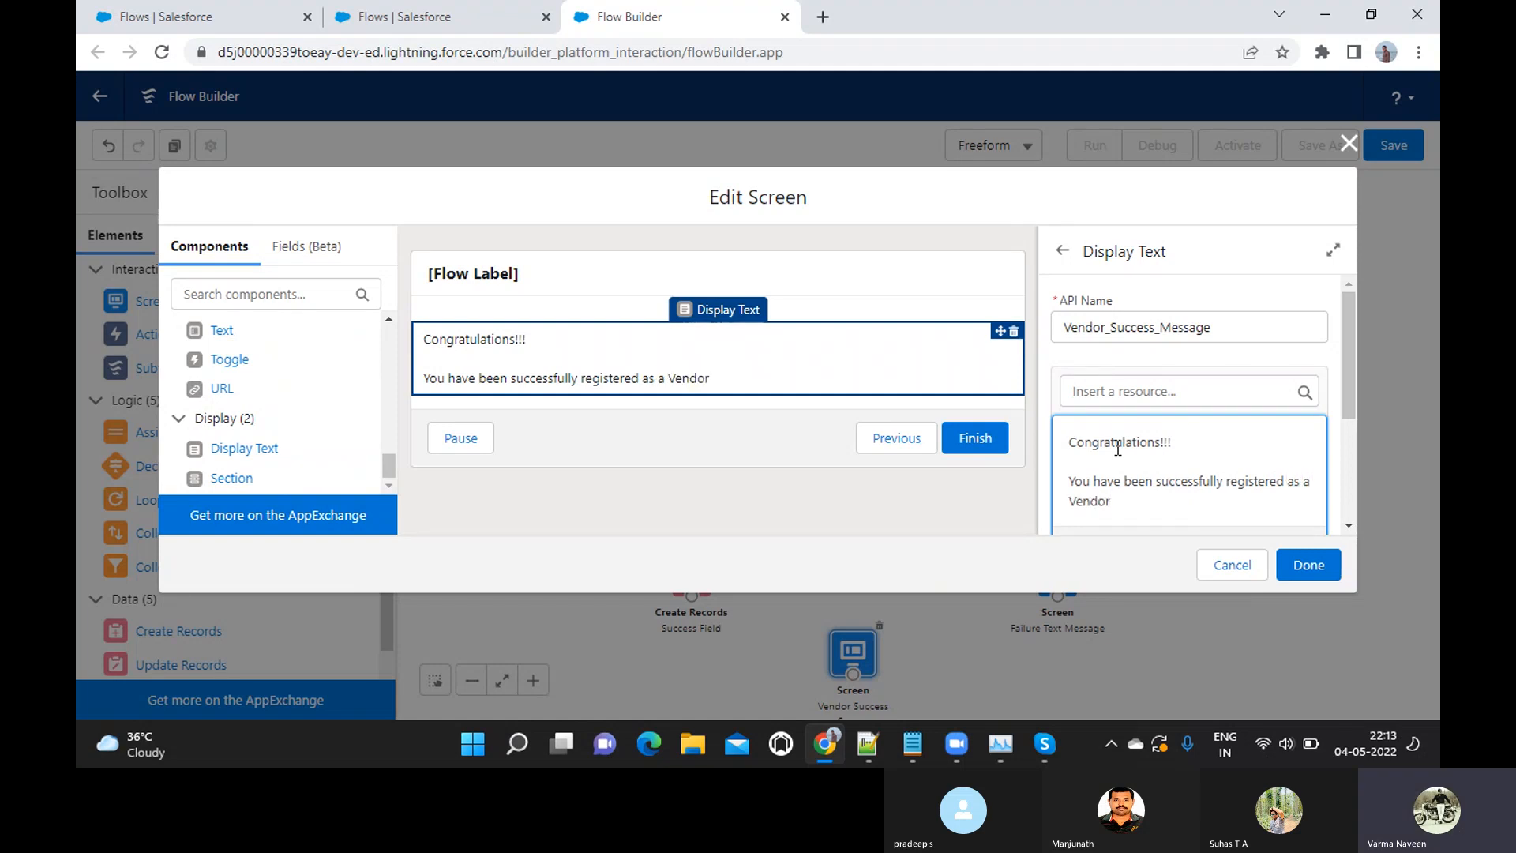
text(.)
Add the line "Further details will be shared with you shortly" after a blank line in the success message
key(Return)
key(Return)
text(YOu)
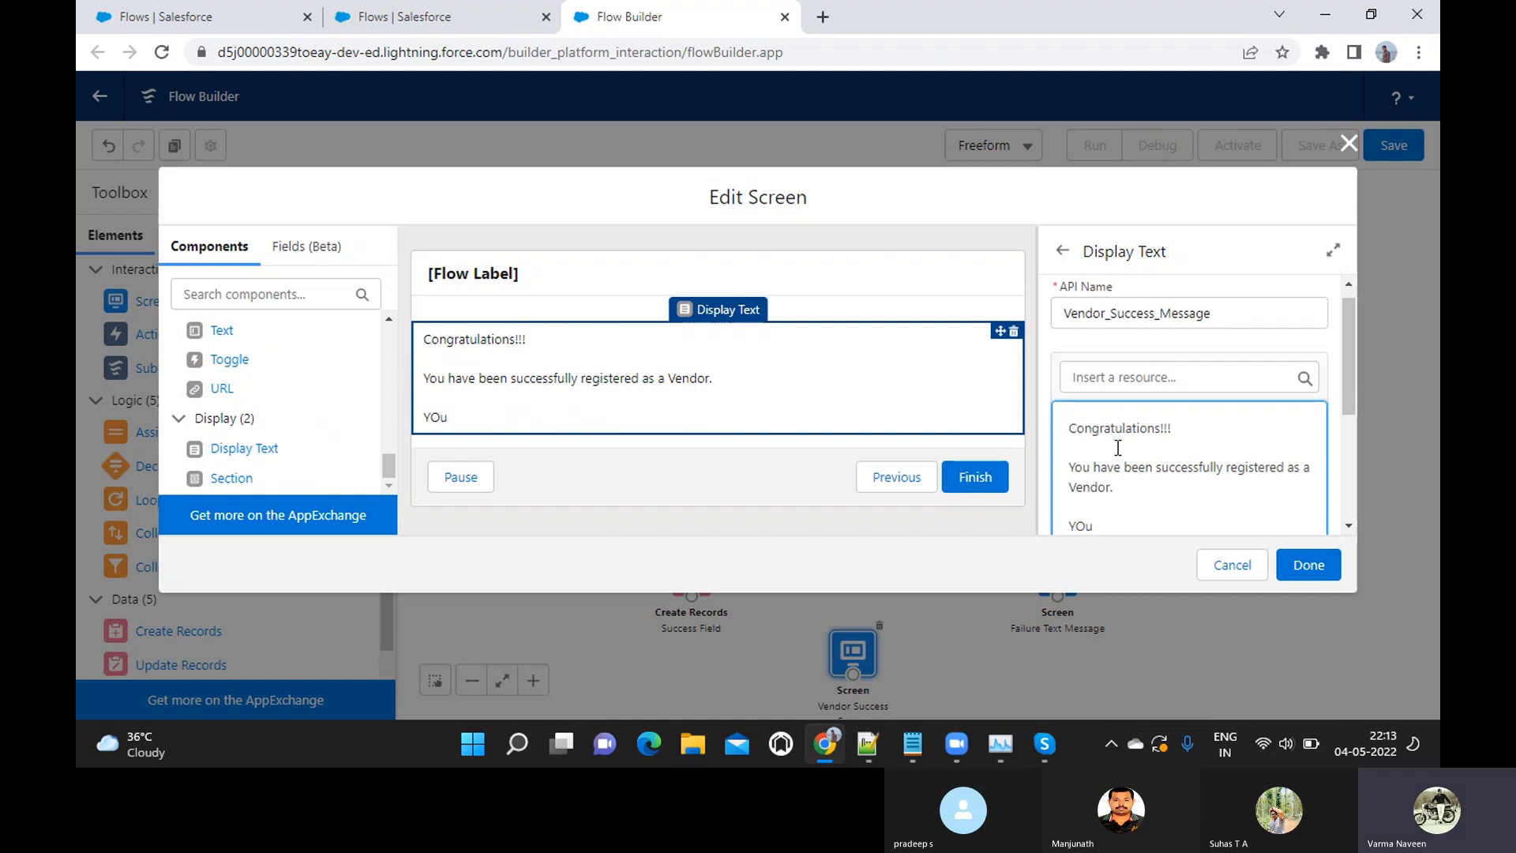
key(BackSpace)
key(BackSpace)
key(BackSpace)
text(Further details wil)
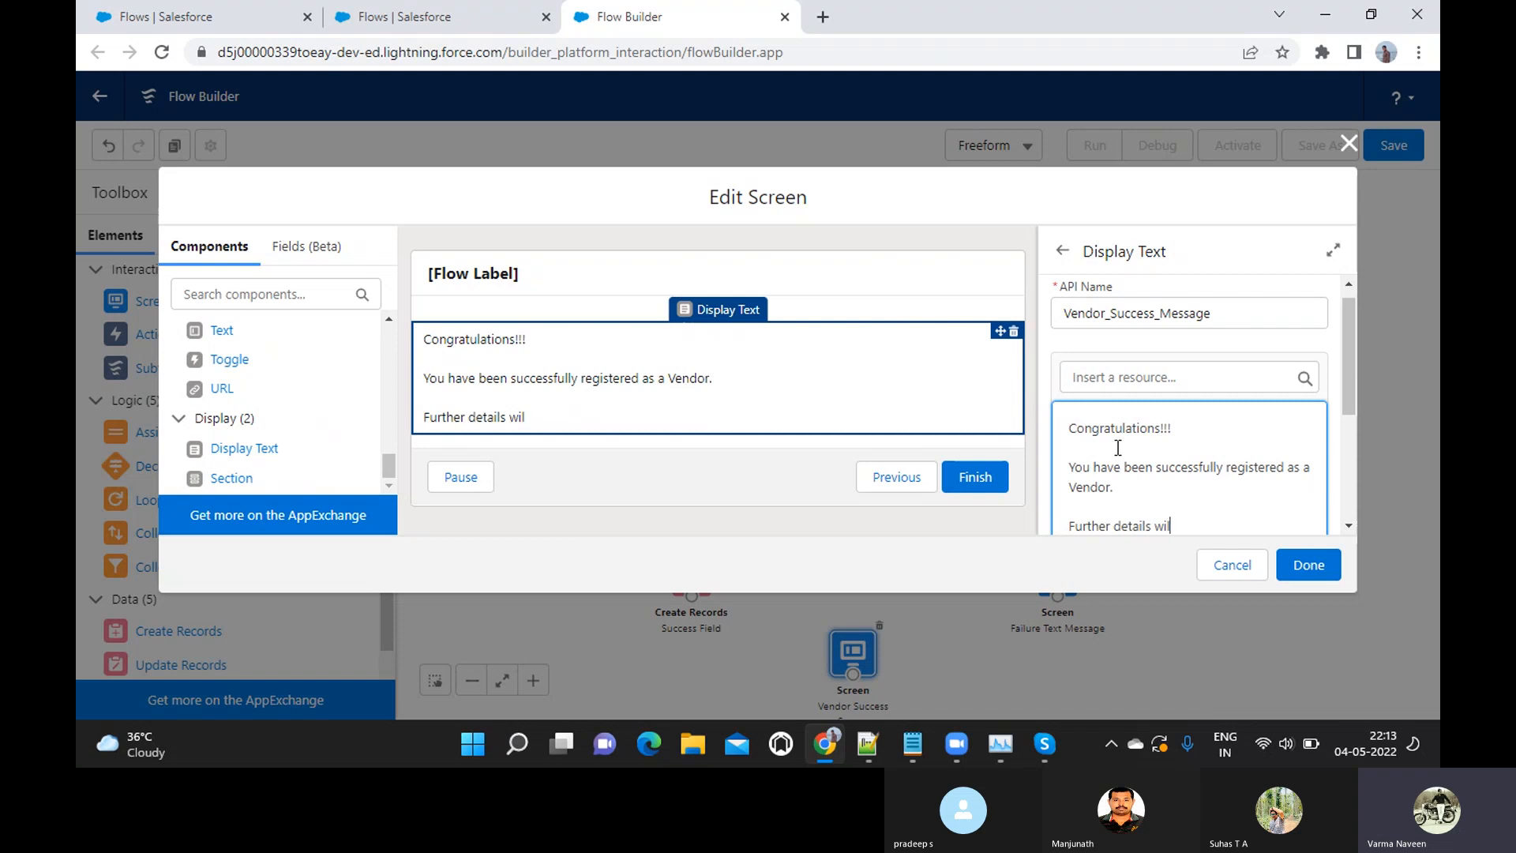
text(l be shared wi)
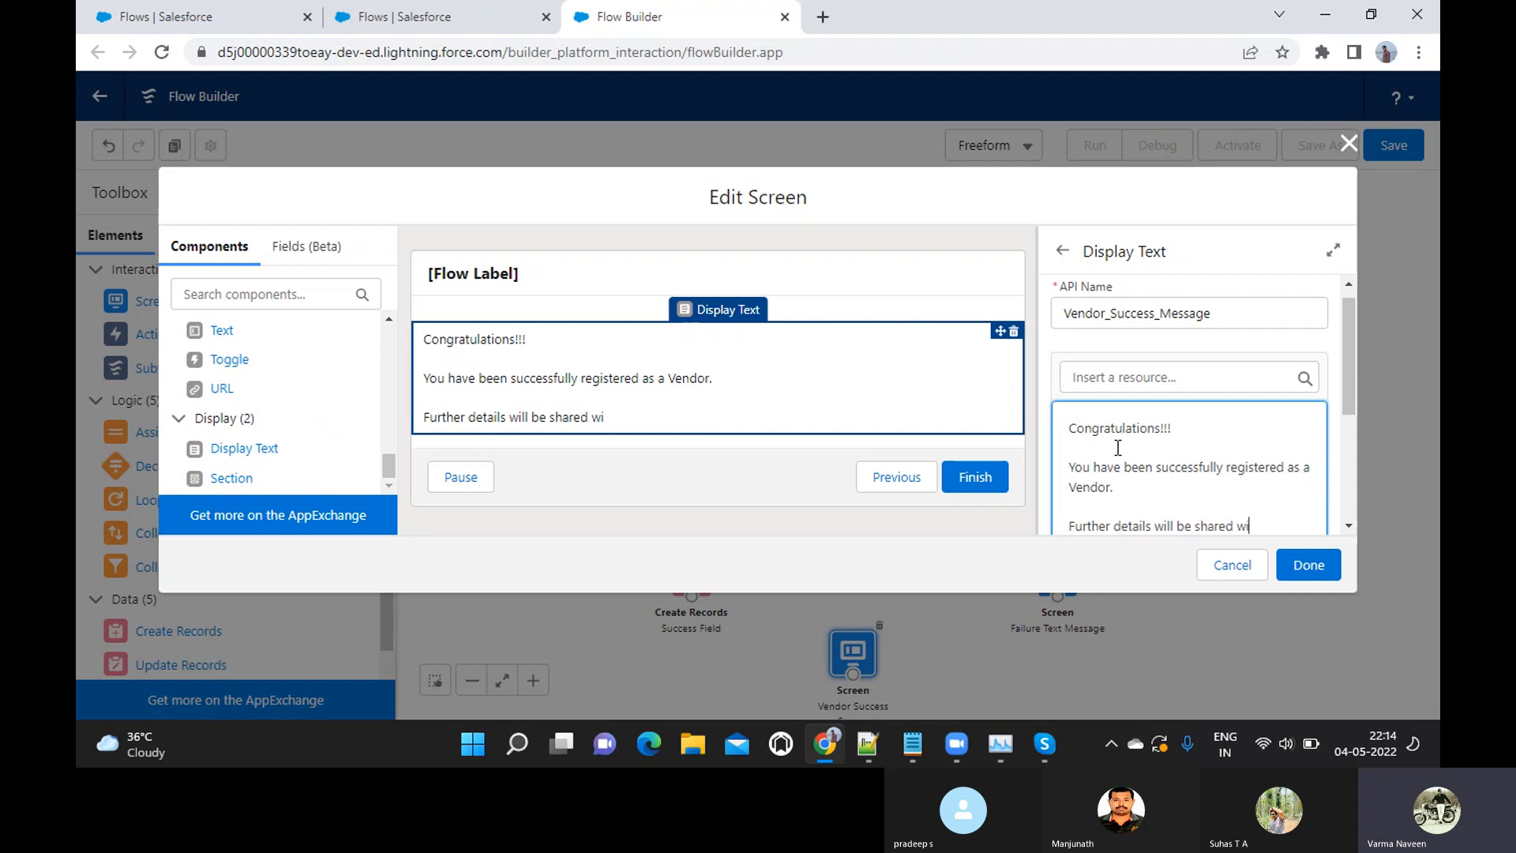
text(th you shortly)
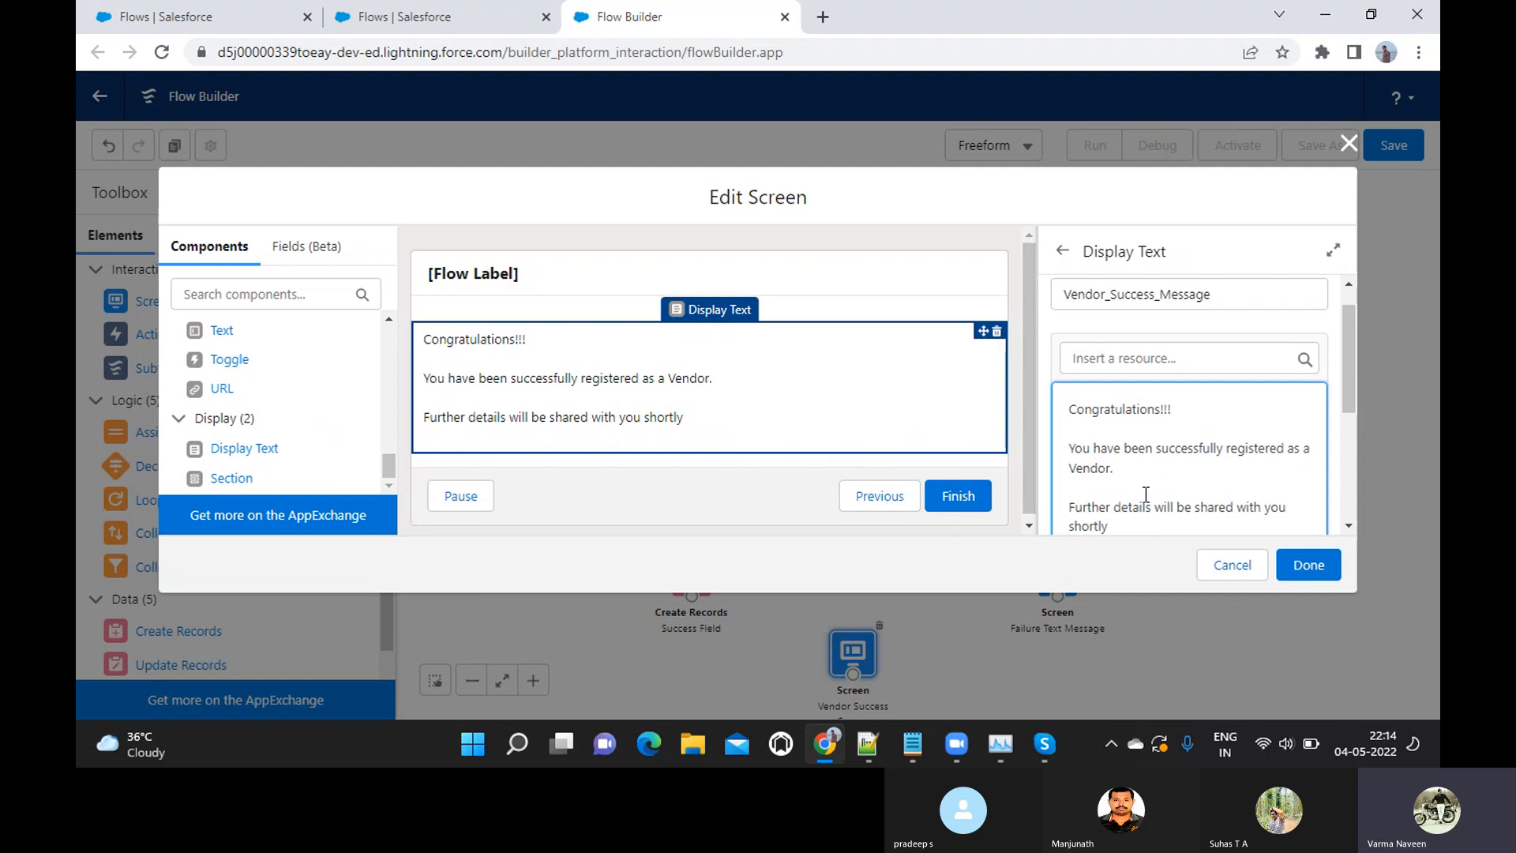
Close the success message with "Thanks," and "Admin" on separate lines and finish editing the screen
key(Return)
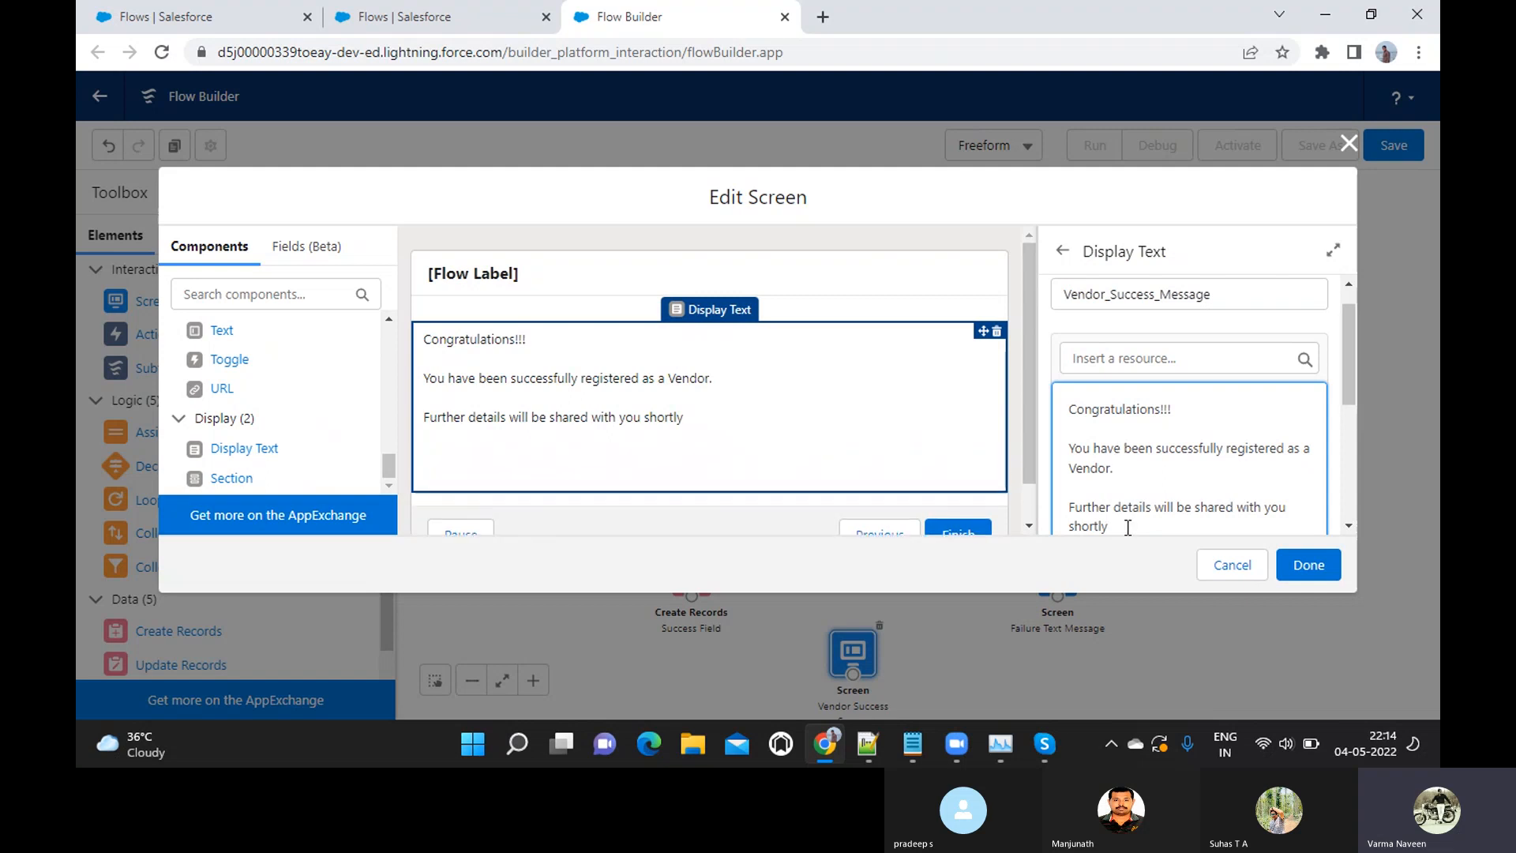
key(Return)
text(Thanks,)
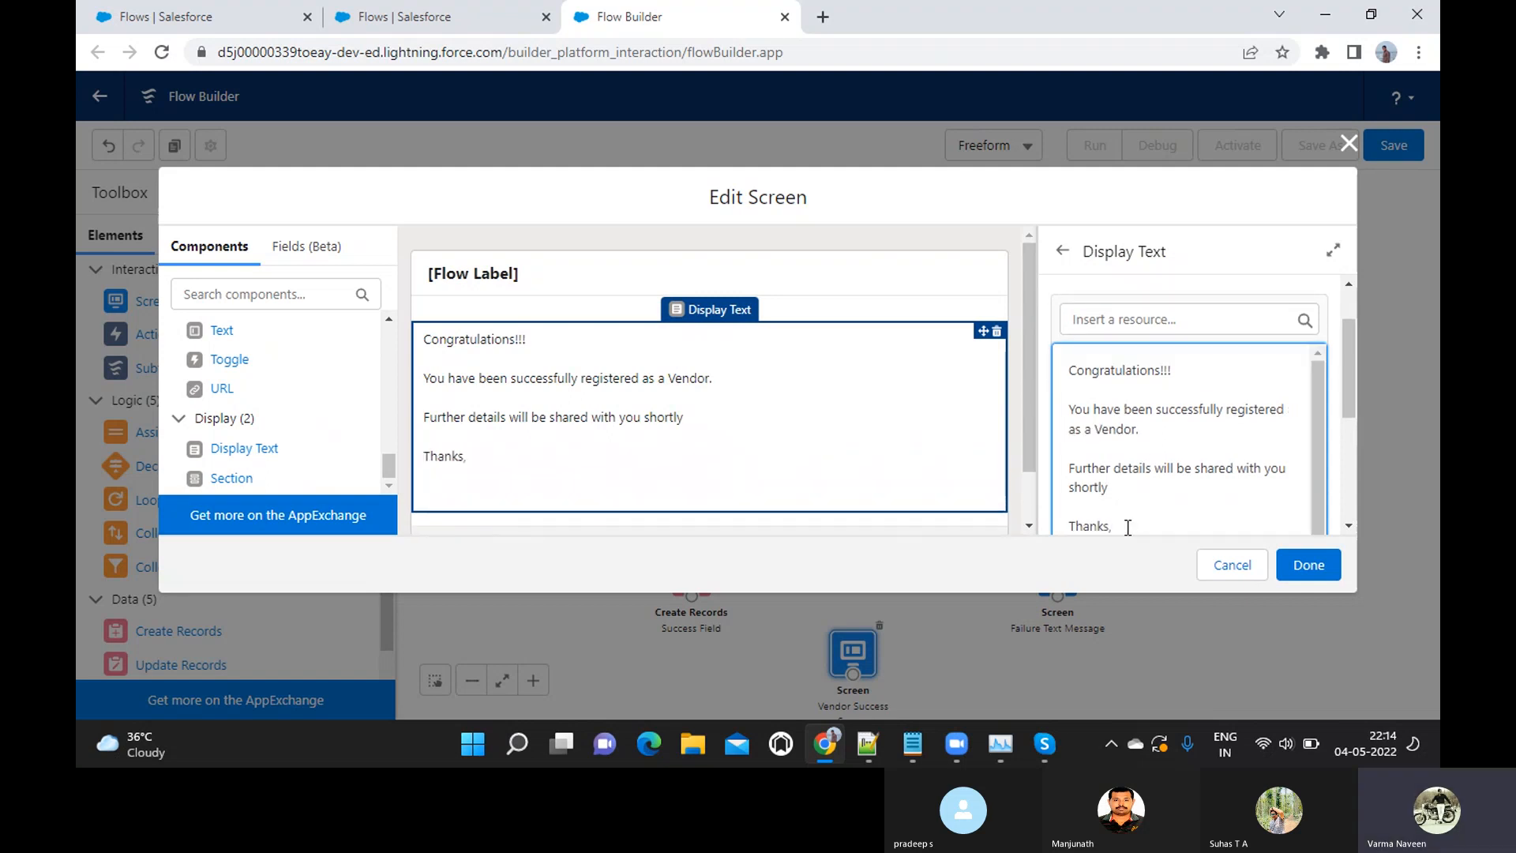
key(Return)
text(Admin)
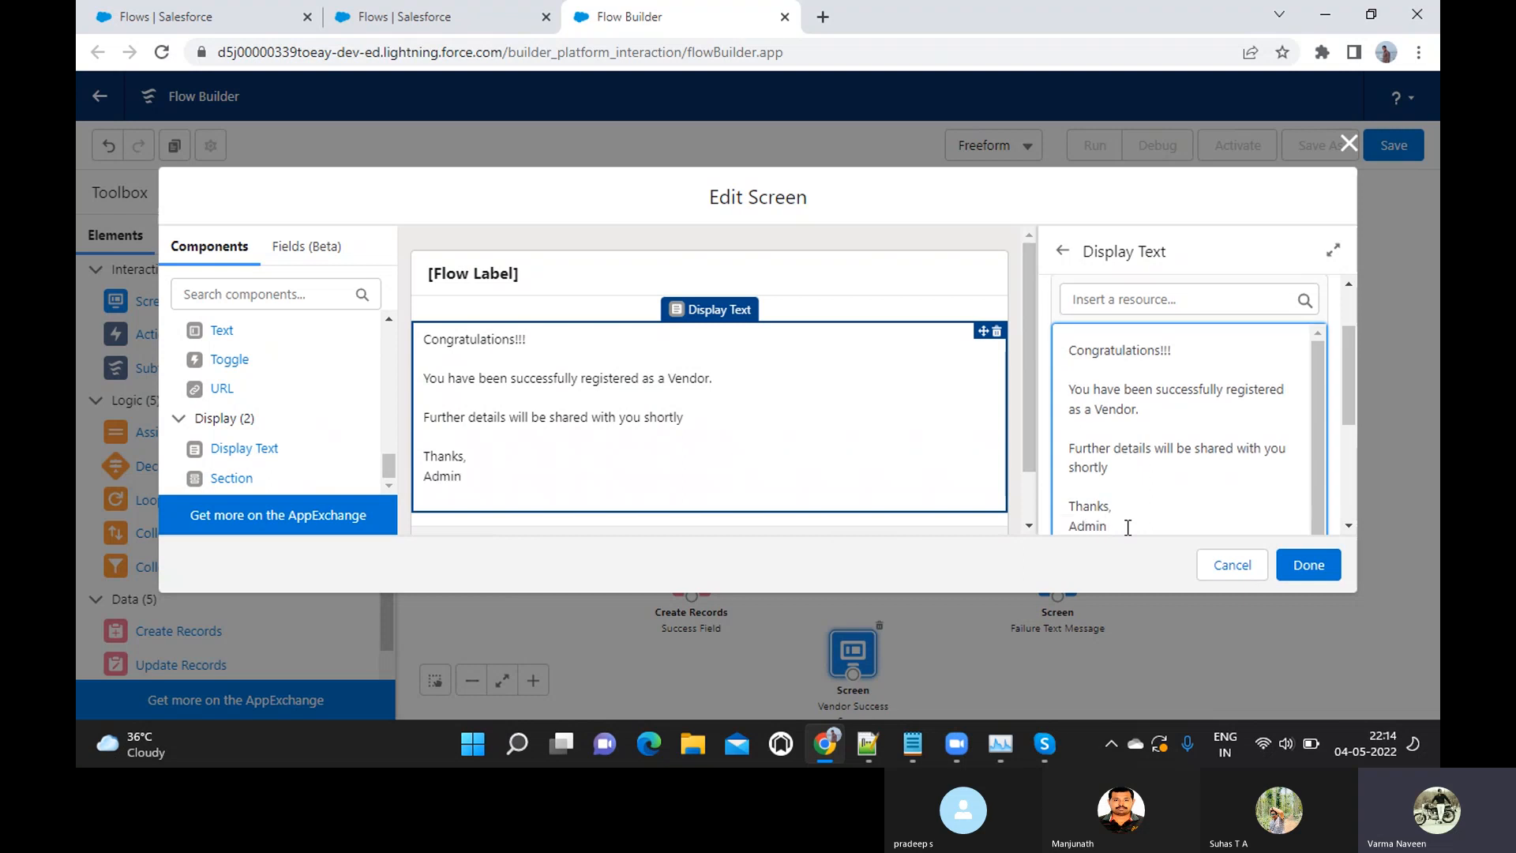
click(1310, 567)
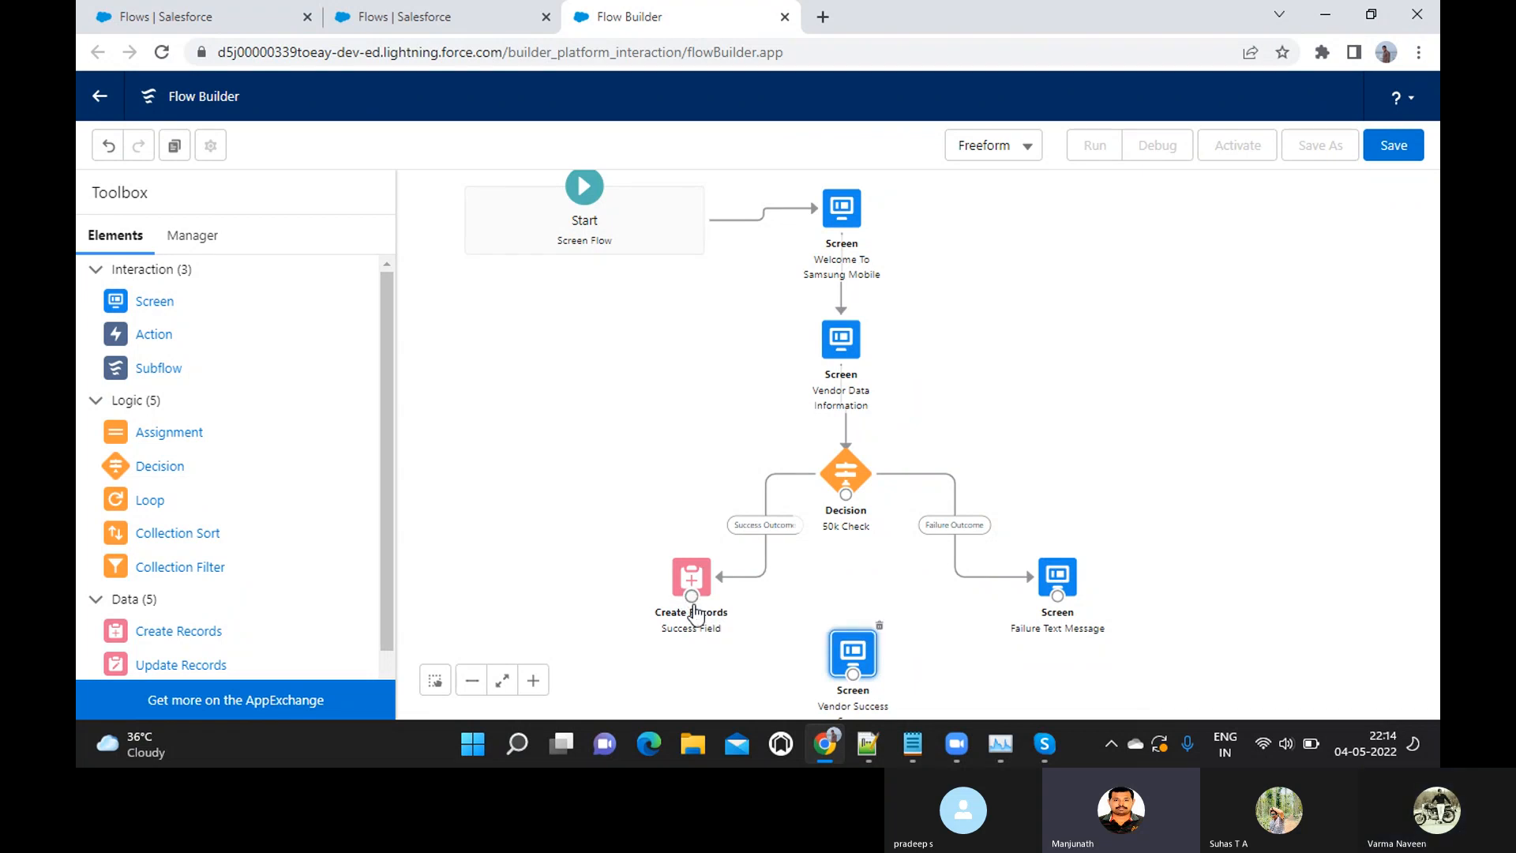
Connect the Success Field element to the Vendor Success Screen and save the flow with the label "Vendor Registration Flow"
drag(789, 672, 855, 671)
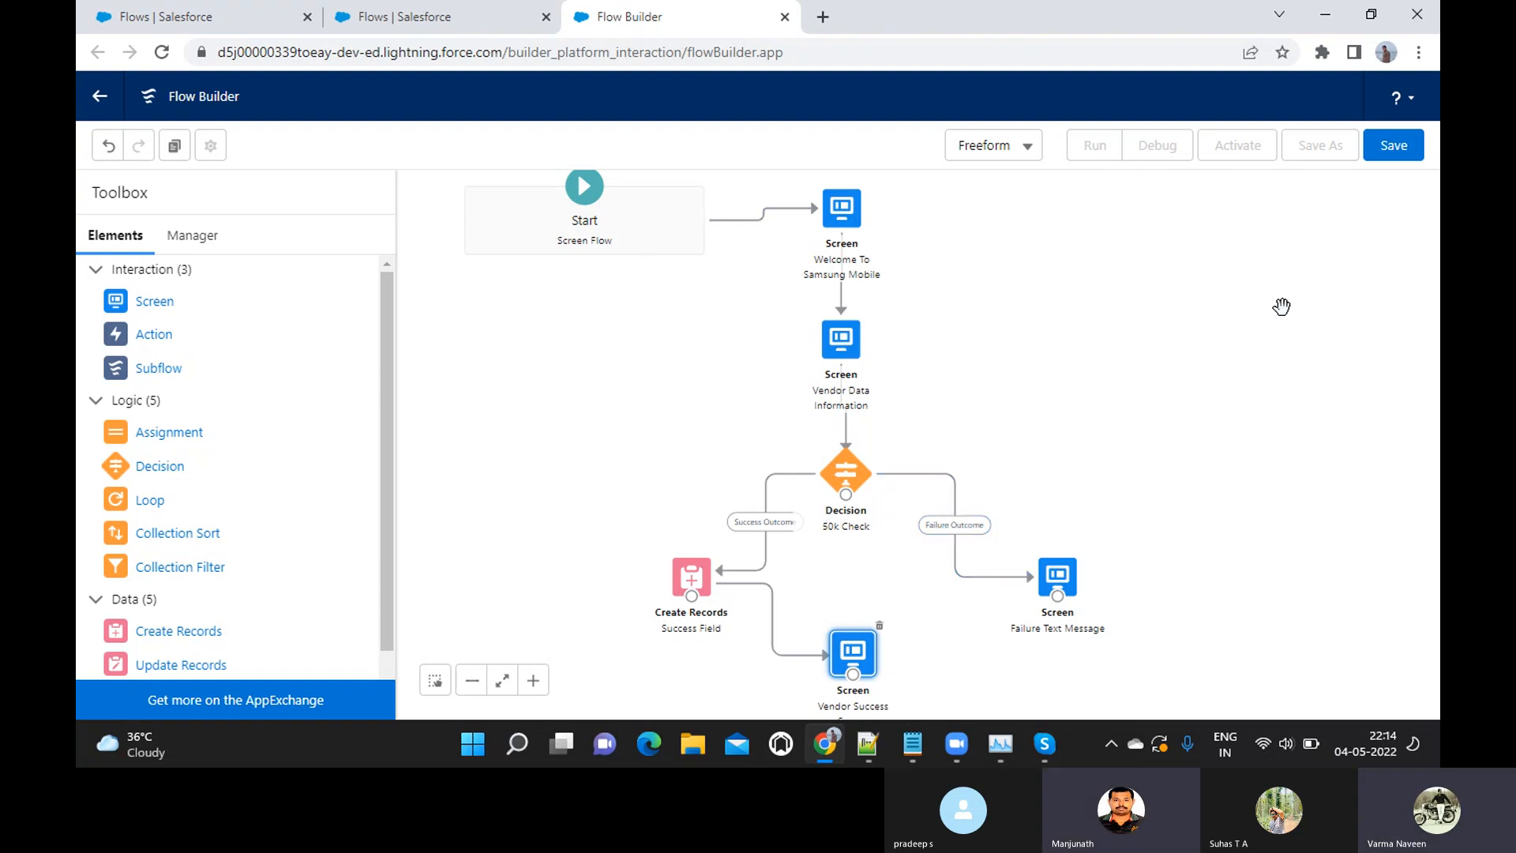
click(1395, 157)
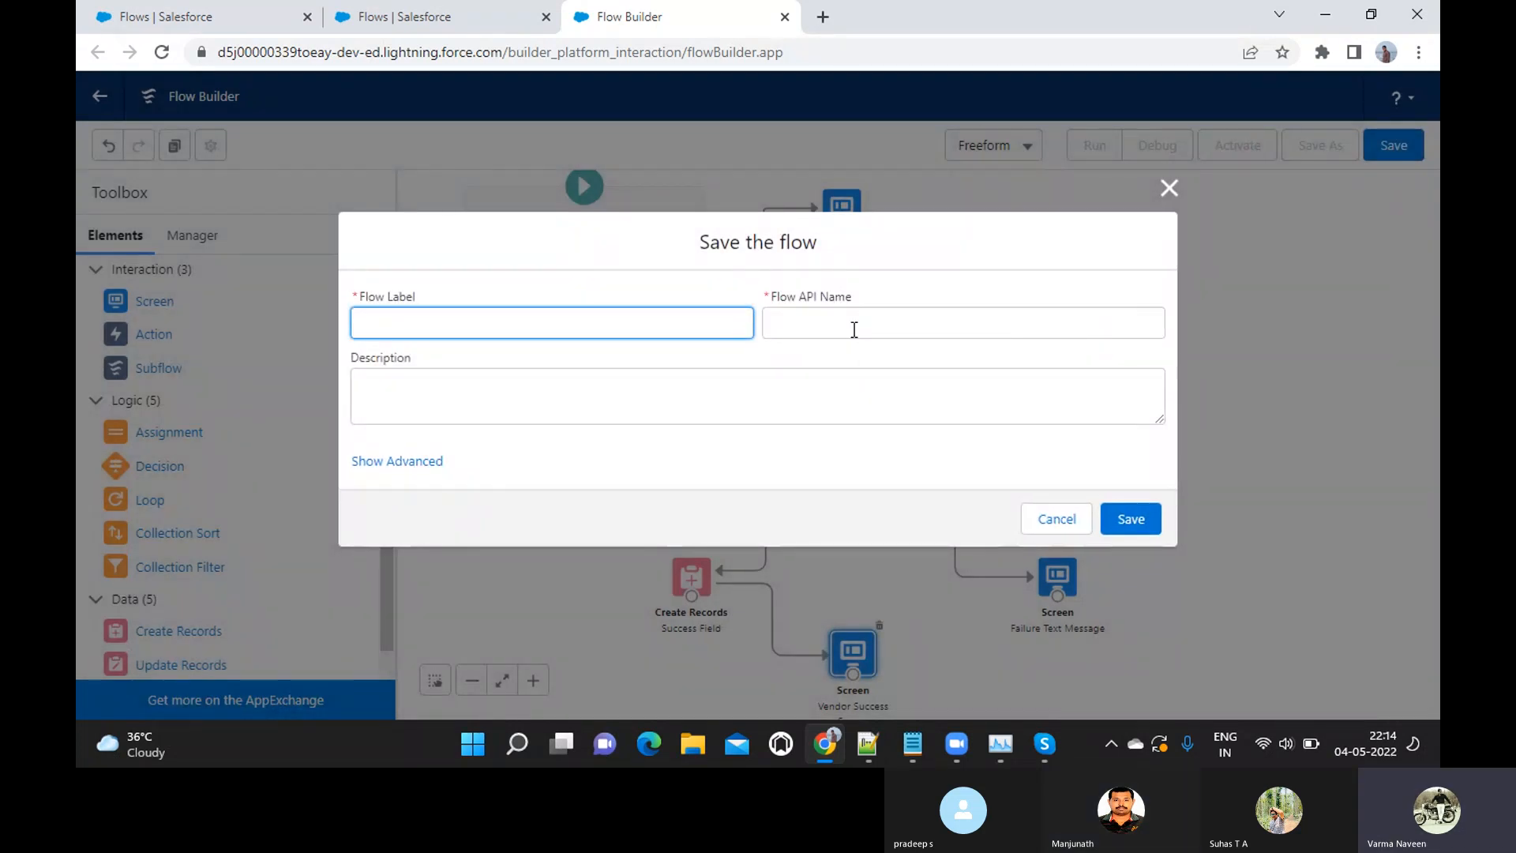
text(Vendor)
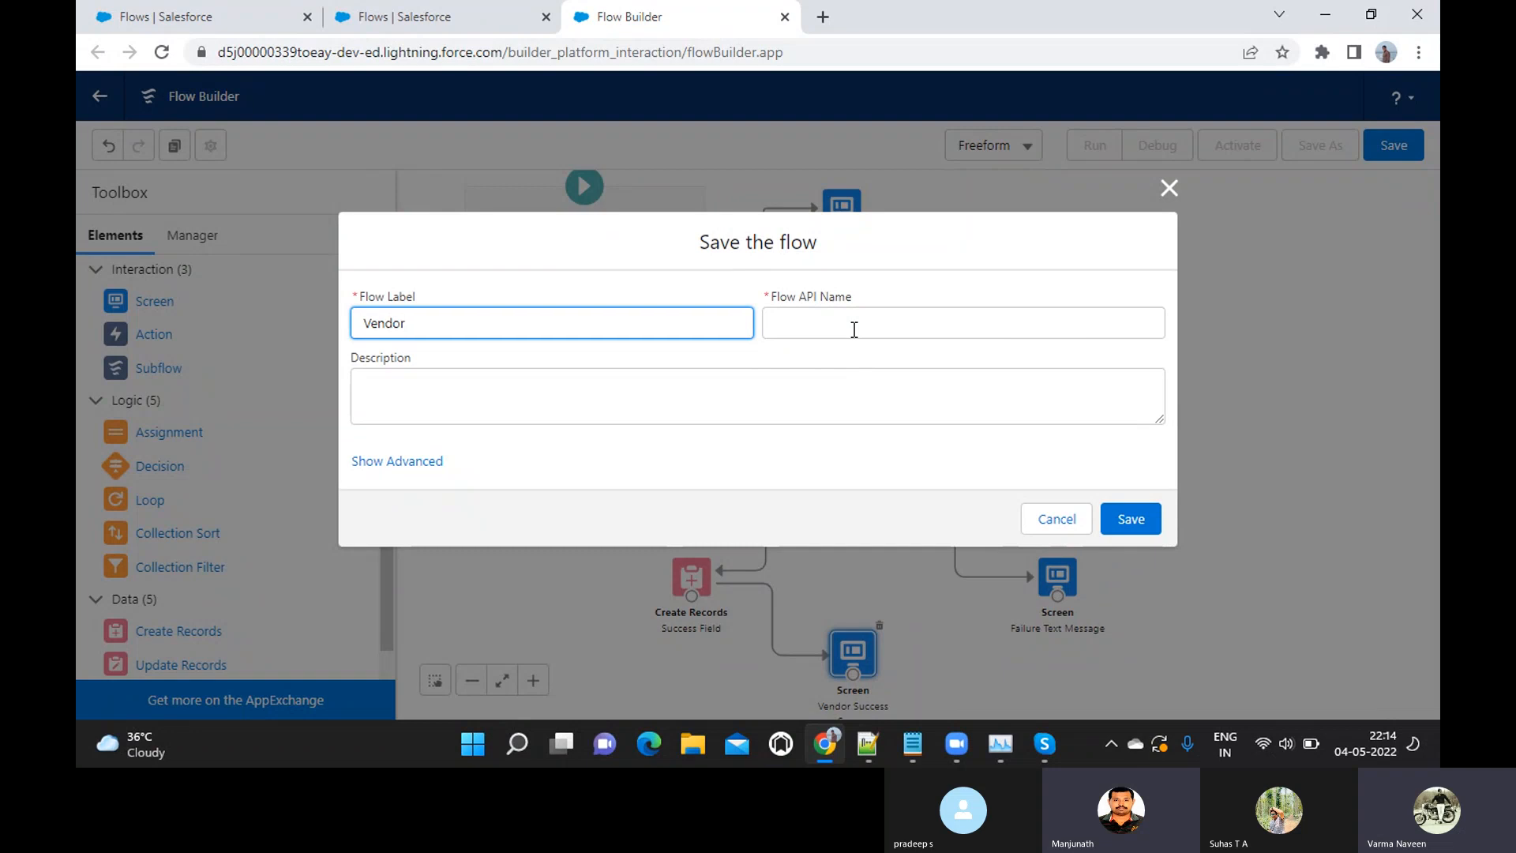
text( Regis)
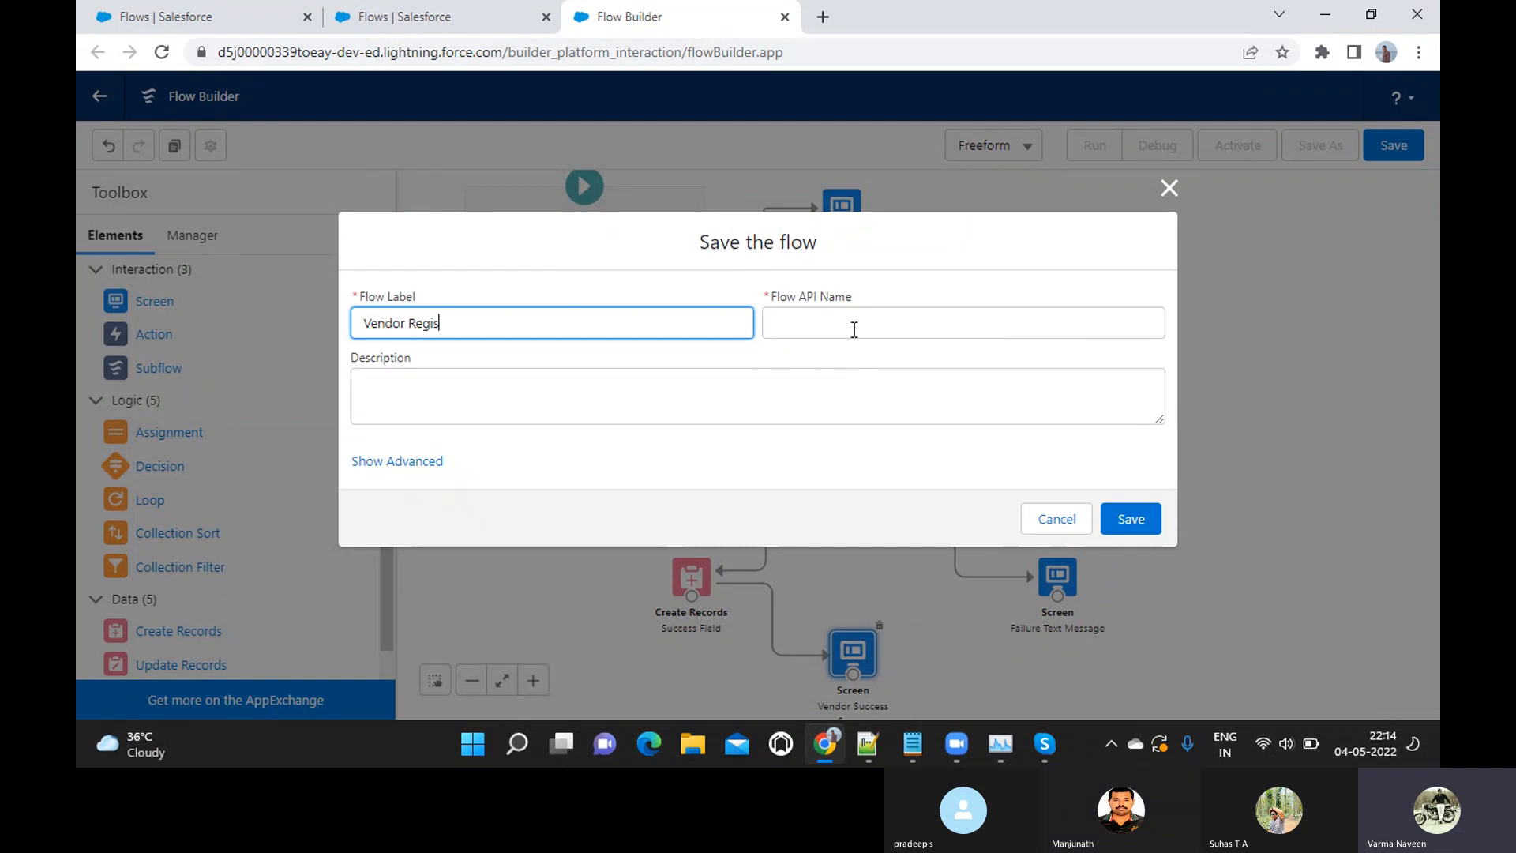
text(tration Flow)
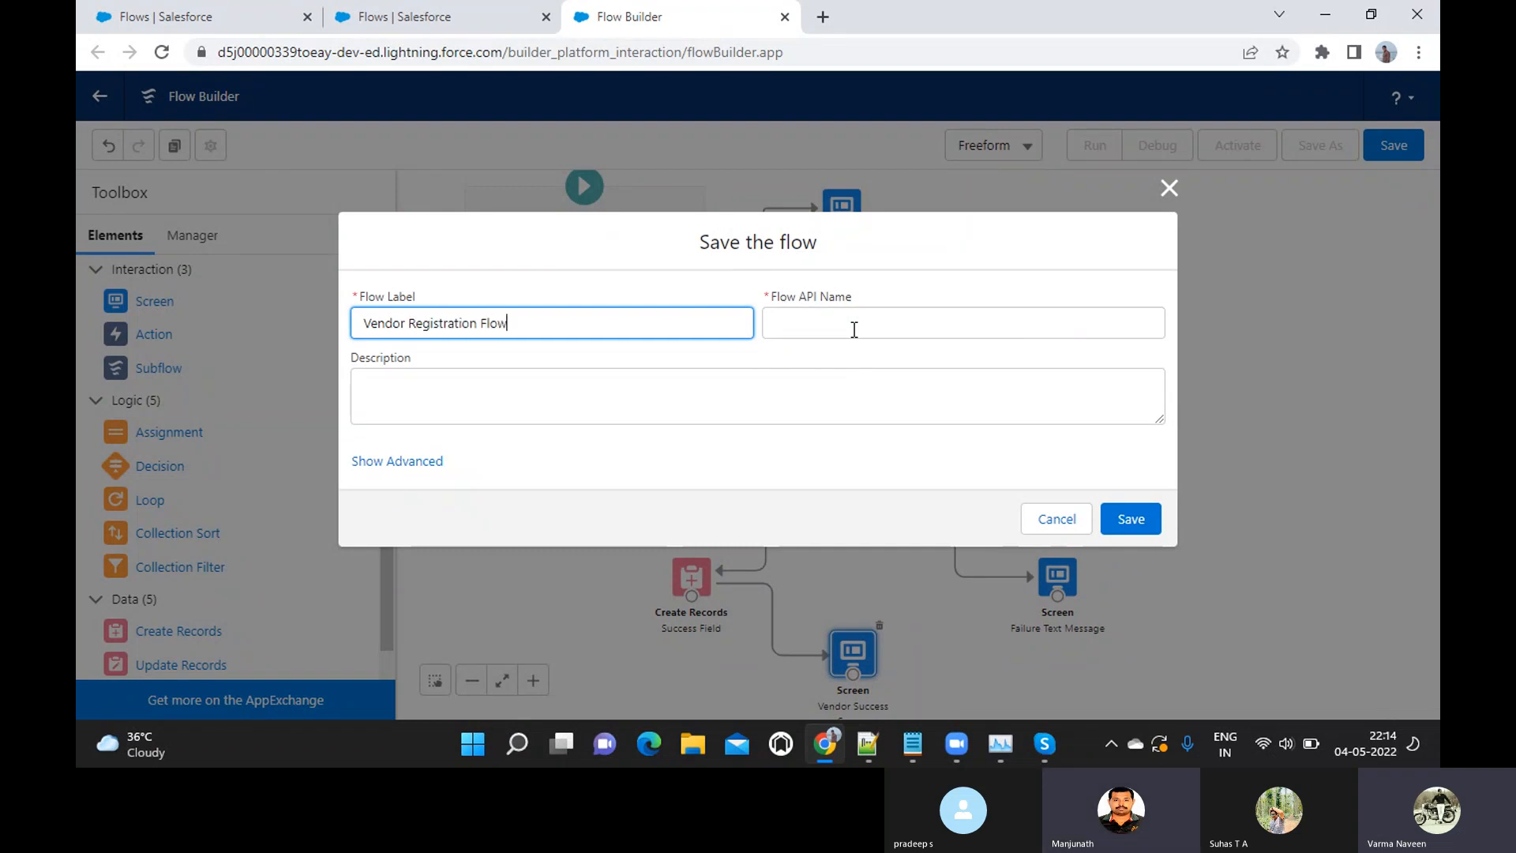
key(Tab)
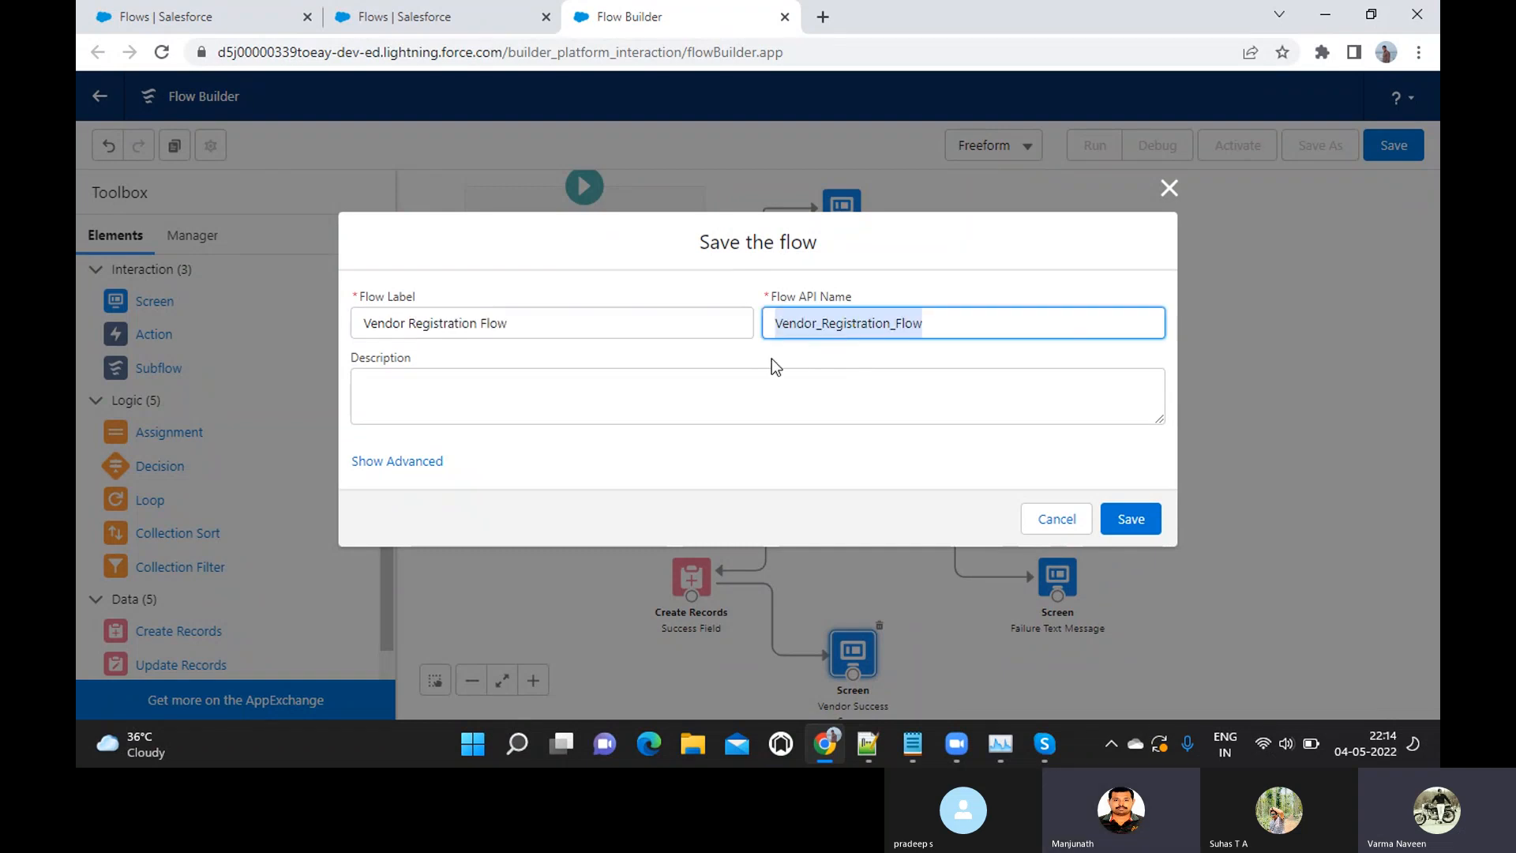
click(1129, 519)
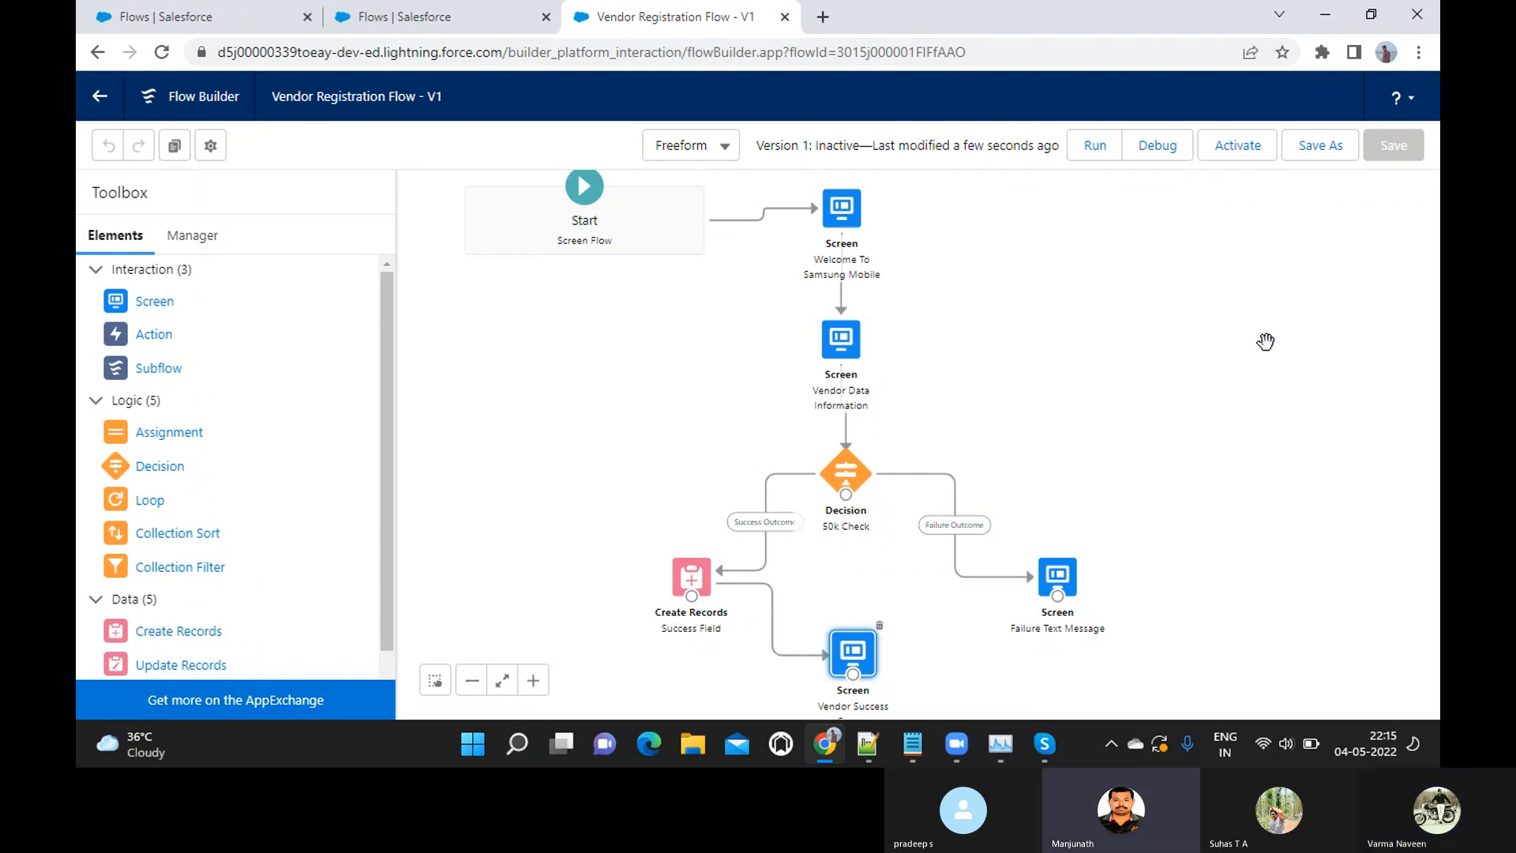
Activate the Vendor Registration Flow and run it, proceeding past the welcome screen to the vendor details form
click(1240, 153)
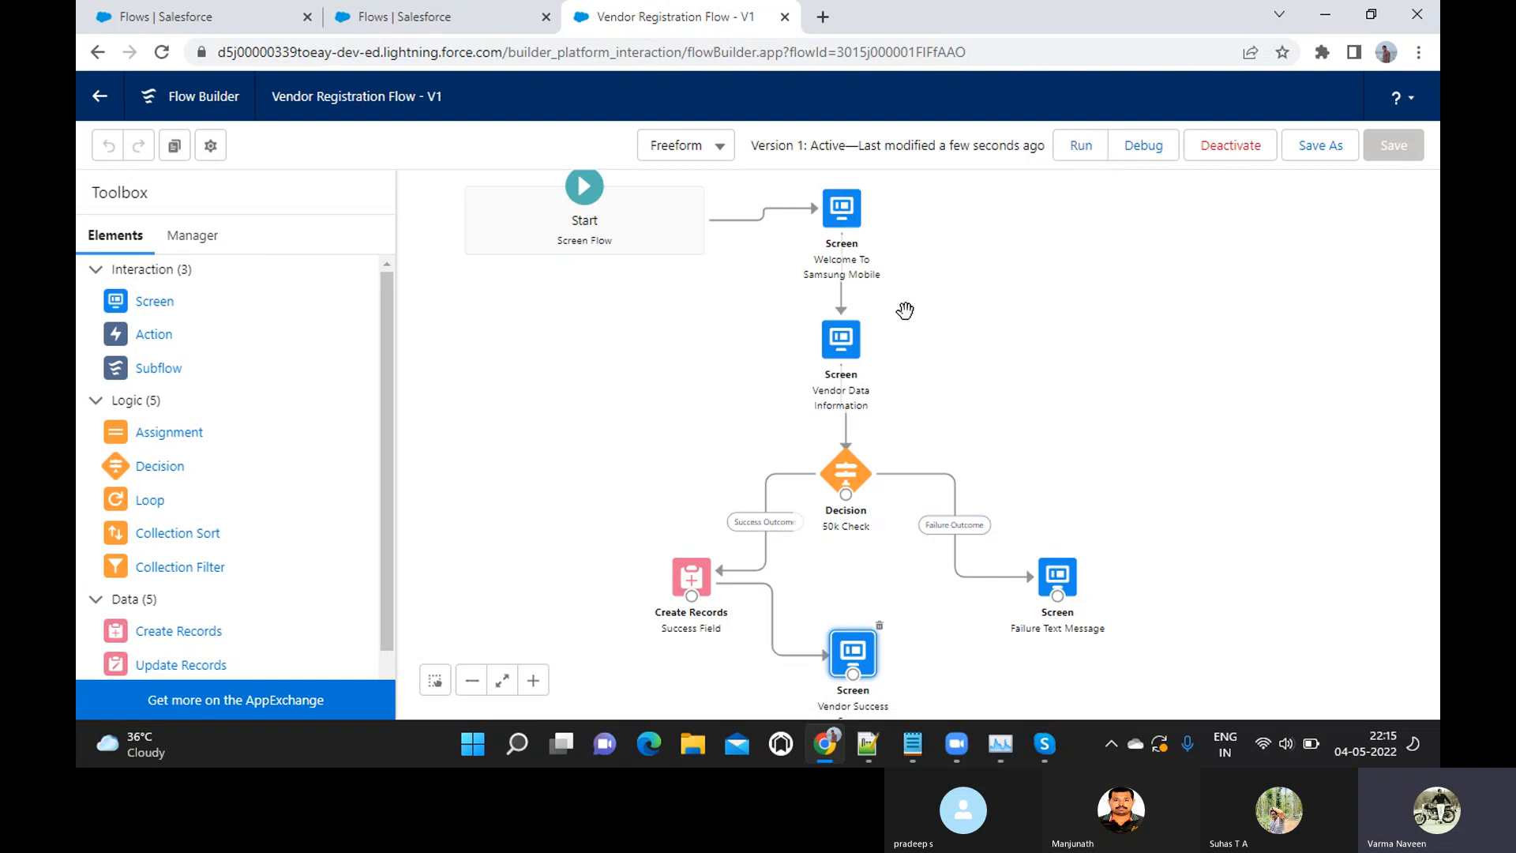
click(1079, 149)
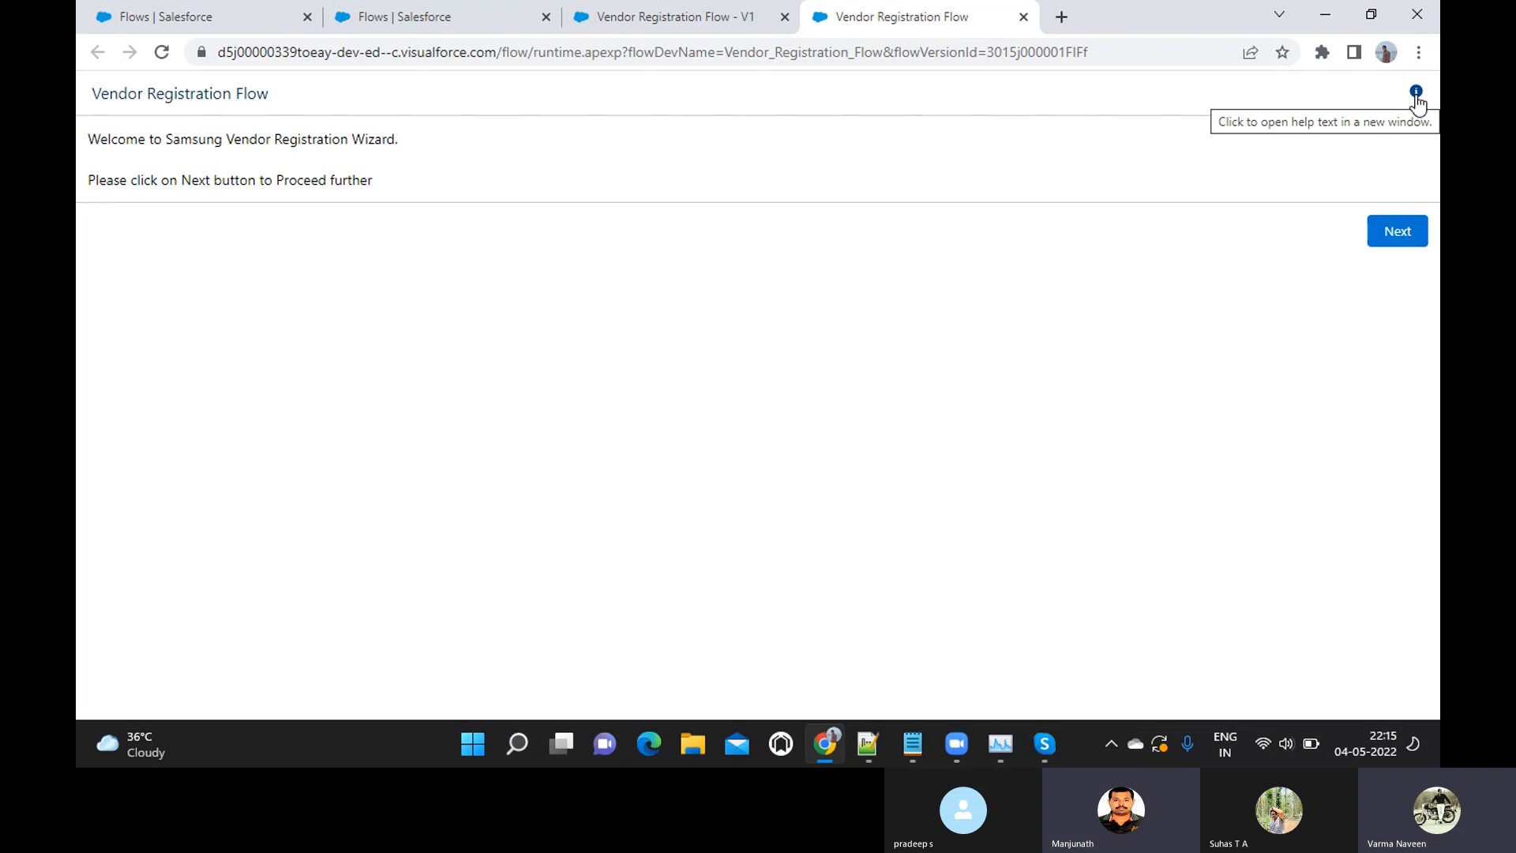
click(1387, 241)
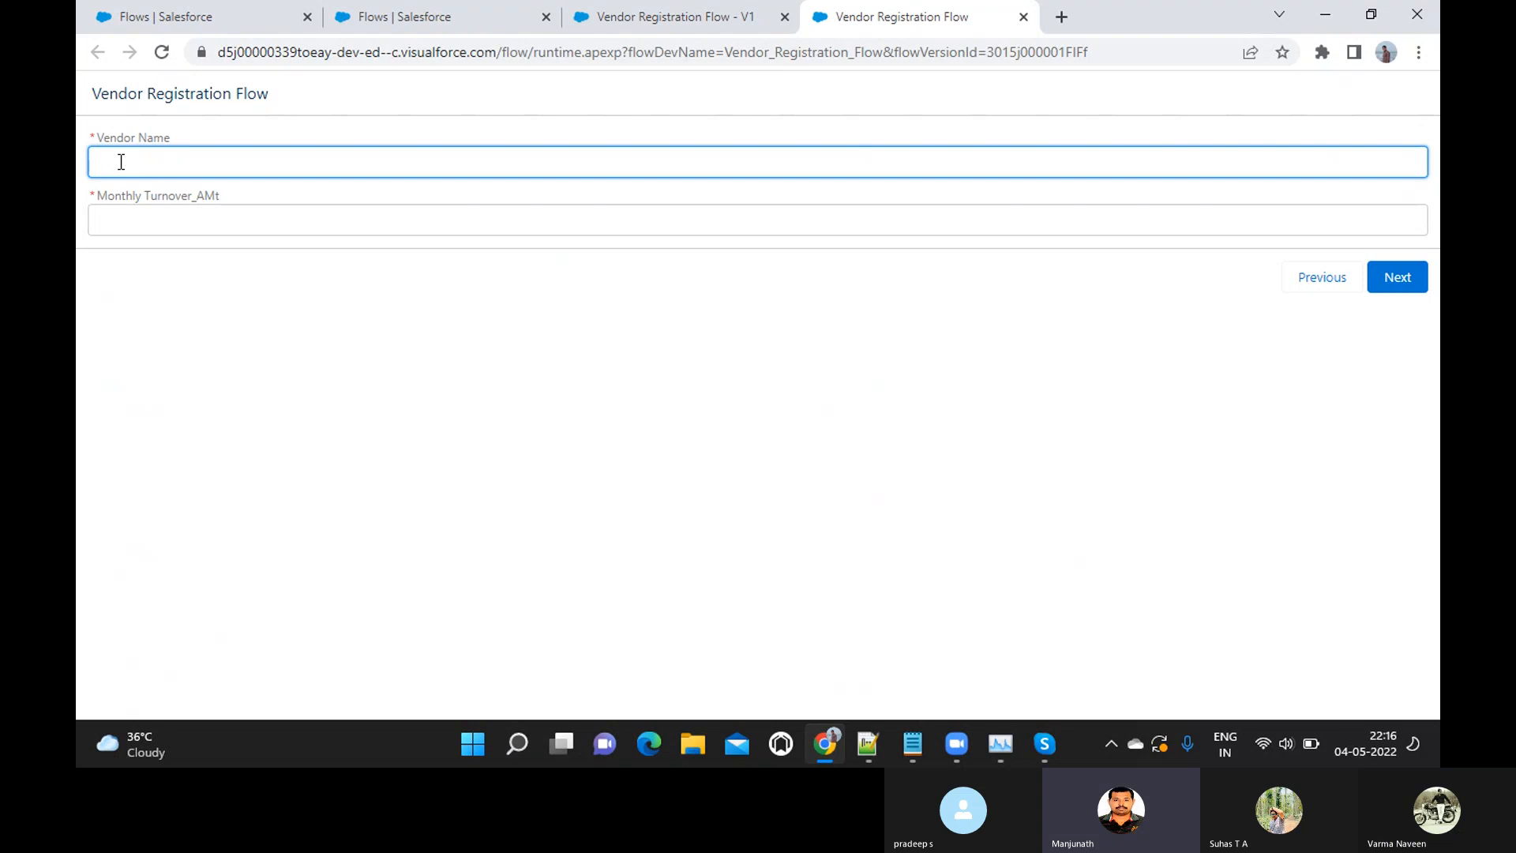
Submit the vendor details with the vendor name Pradeep Communication and a monthly turnover of 55000
text(Op)
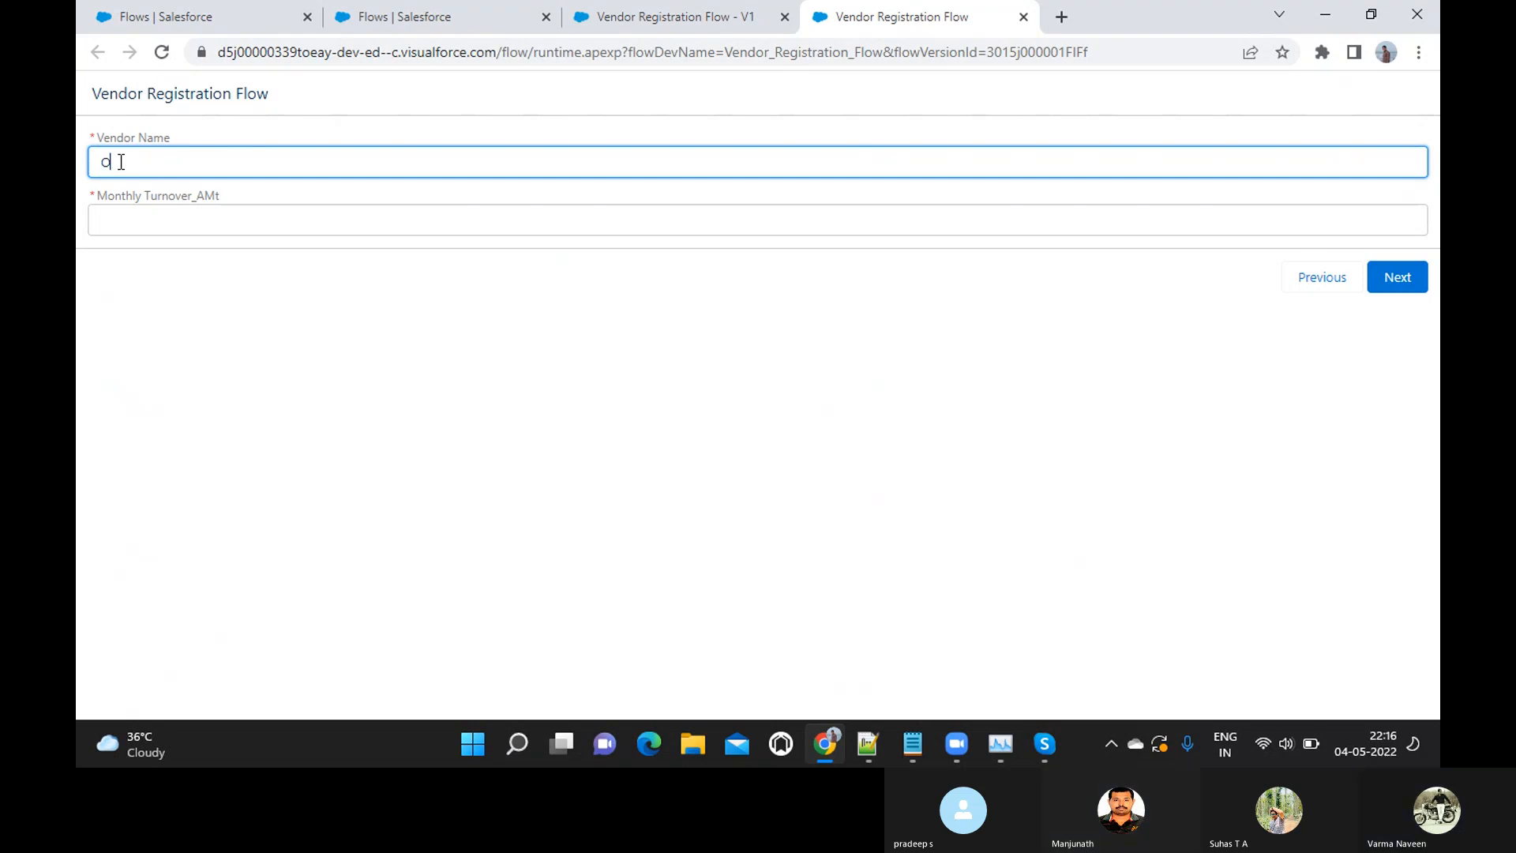
key(BackSpace)
text(Pradeep Communication)
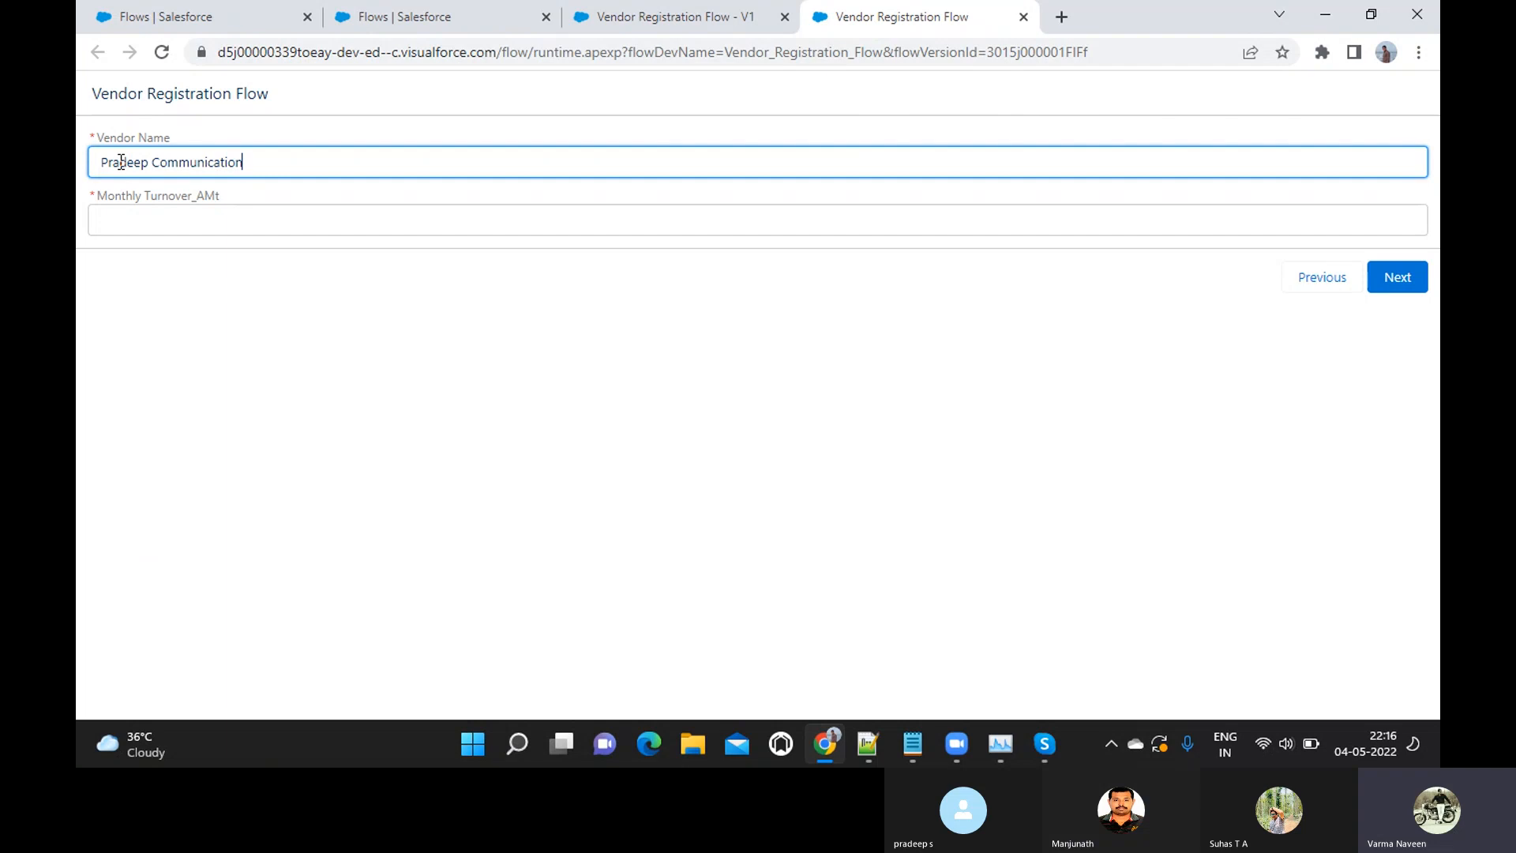
key(Tab)
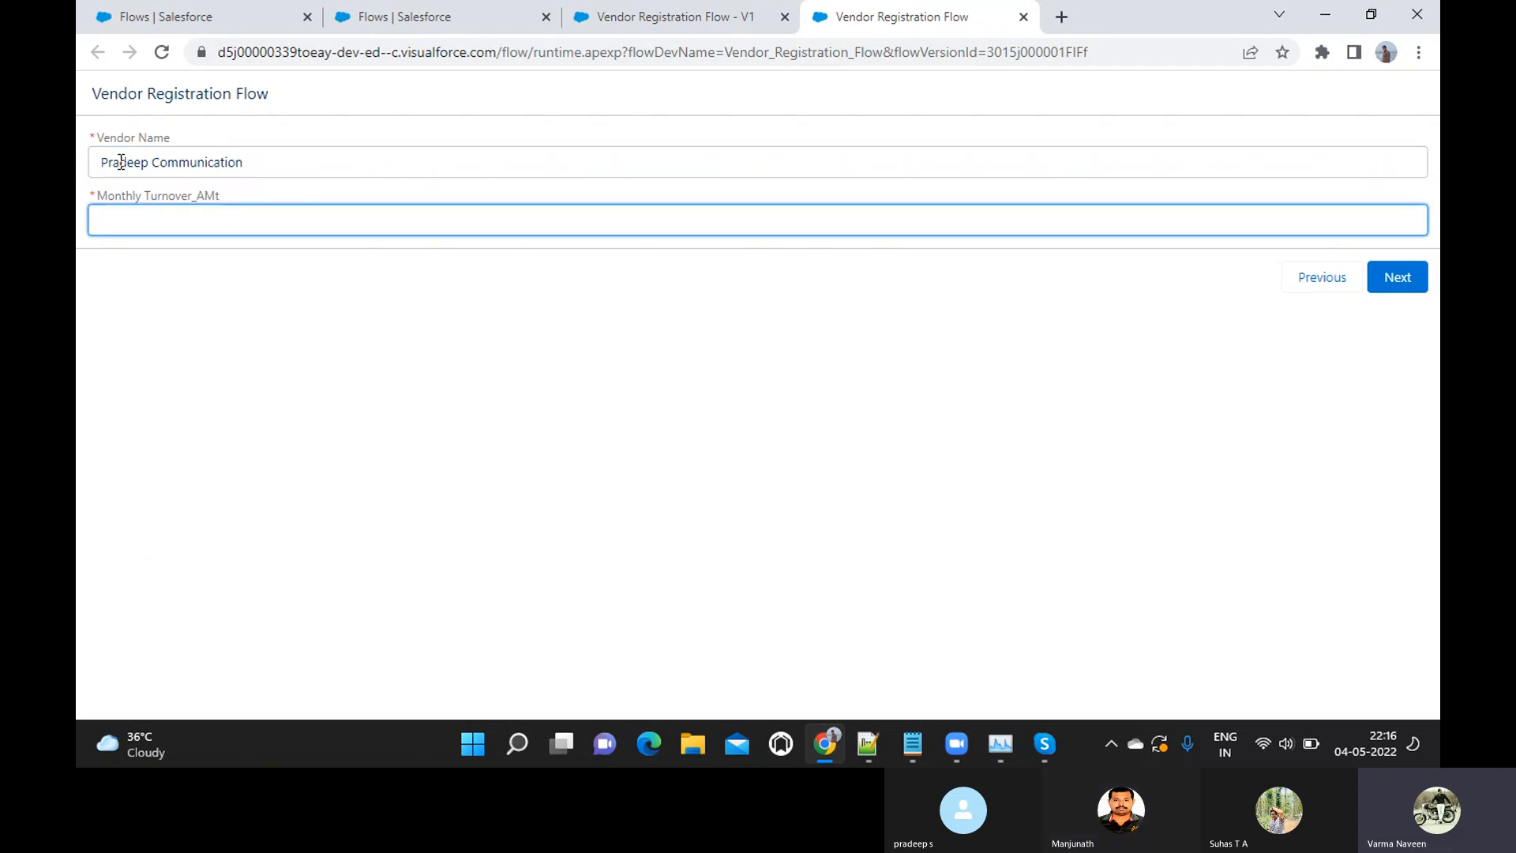
text(55000)
click(1396, 280)
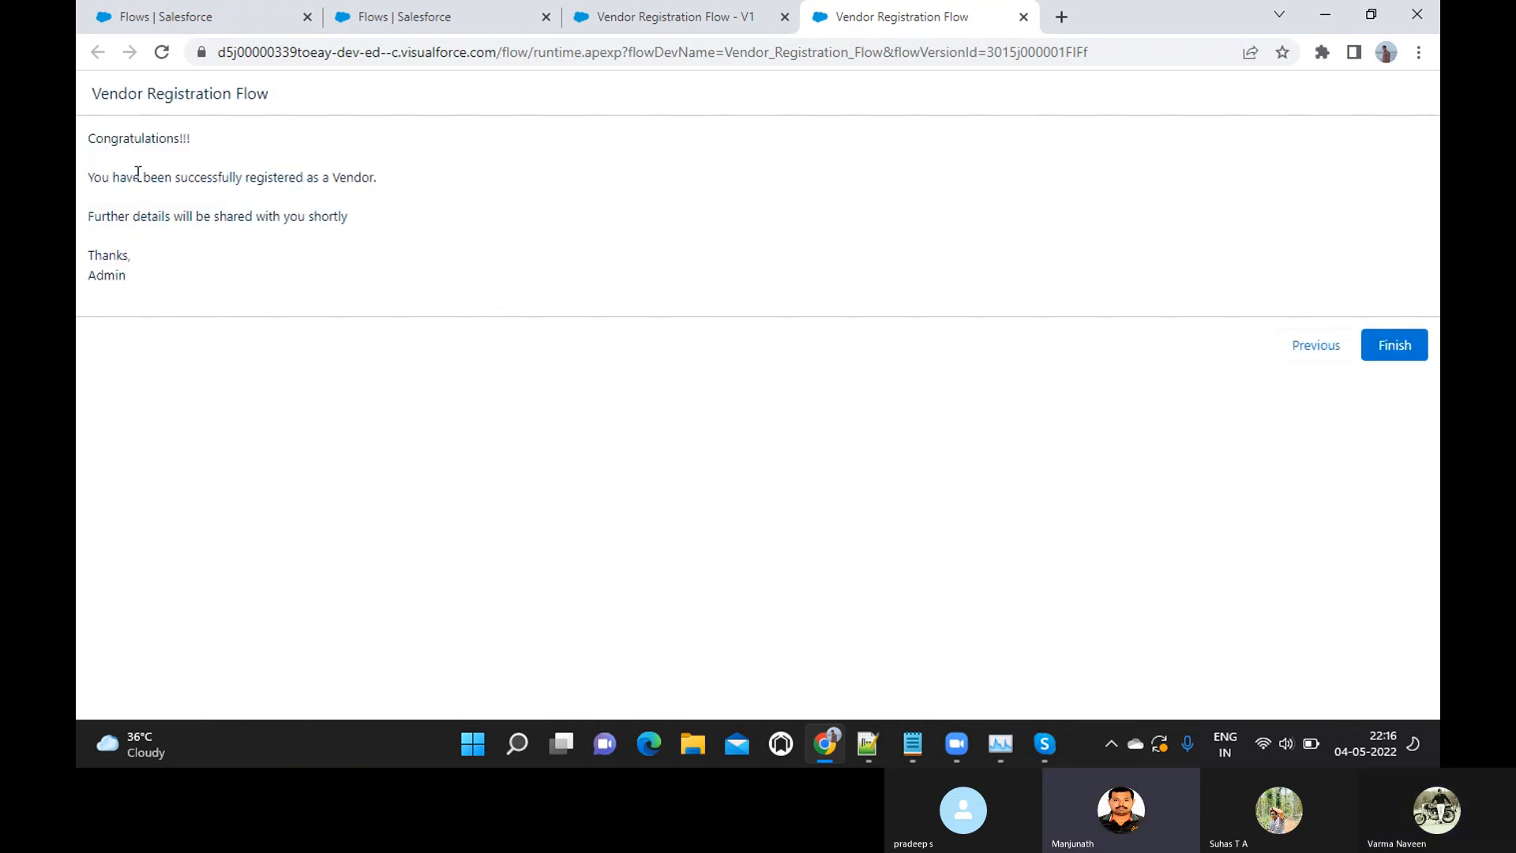
Review the registration success message, finish the flow run and close its browser tab
drag(92, 139, 182, 275)
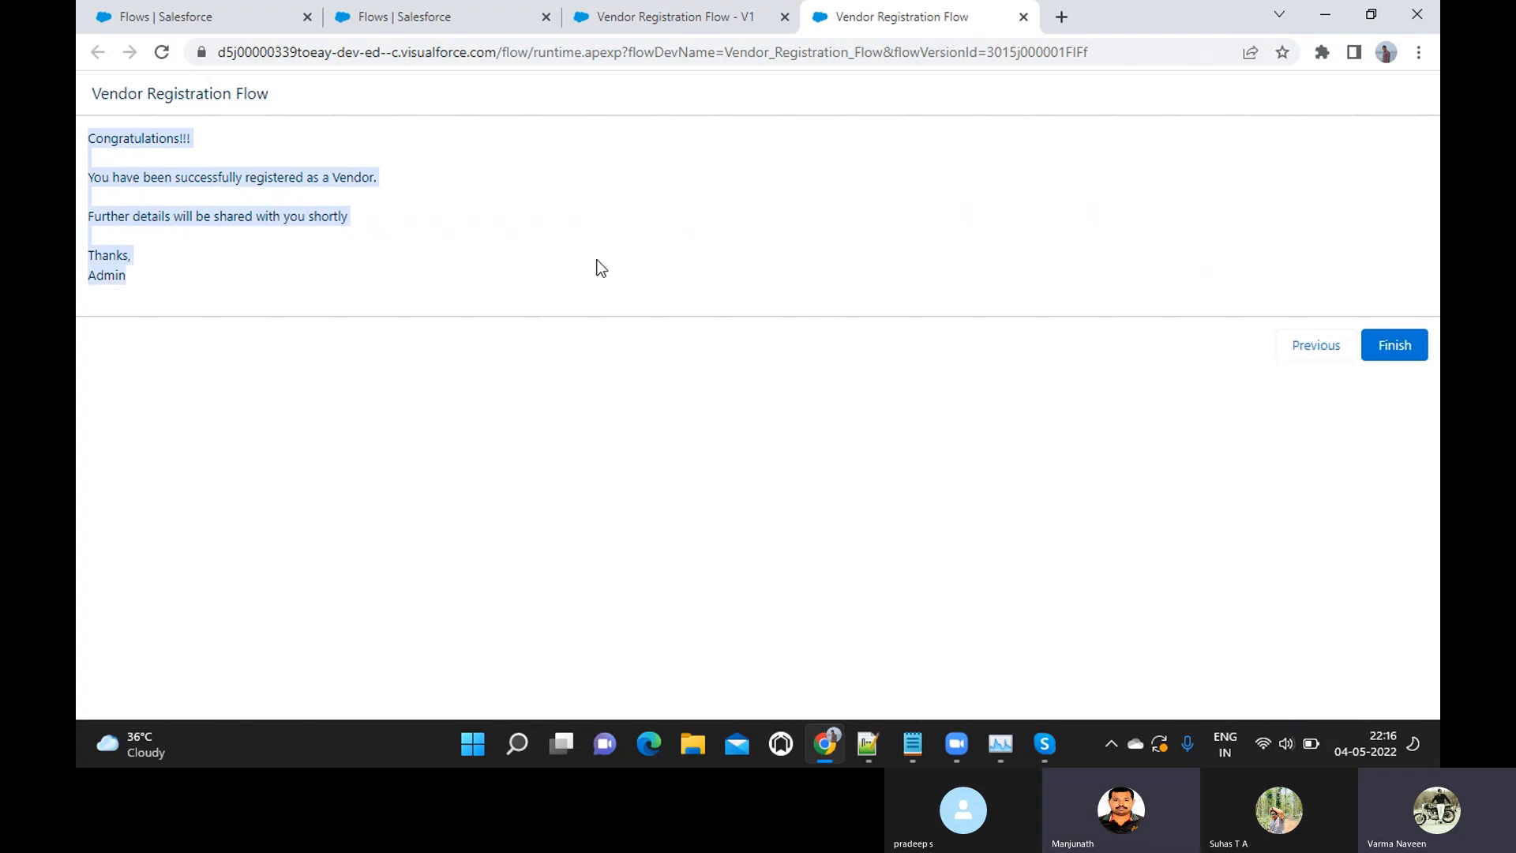
click(1394, 348)
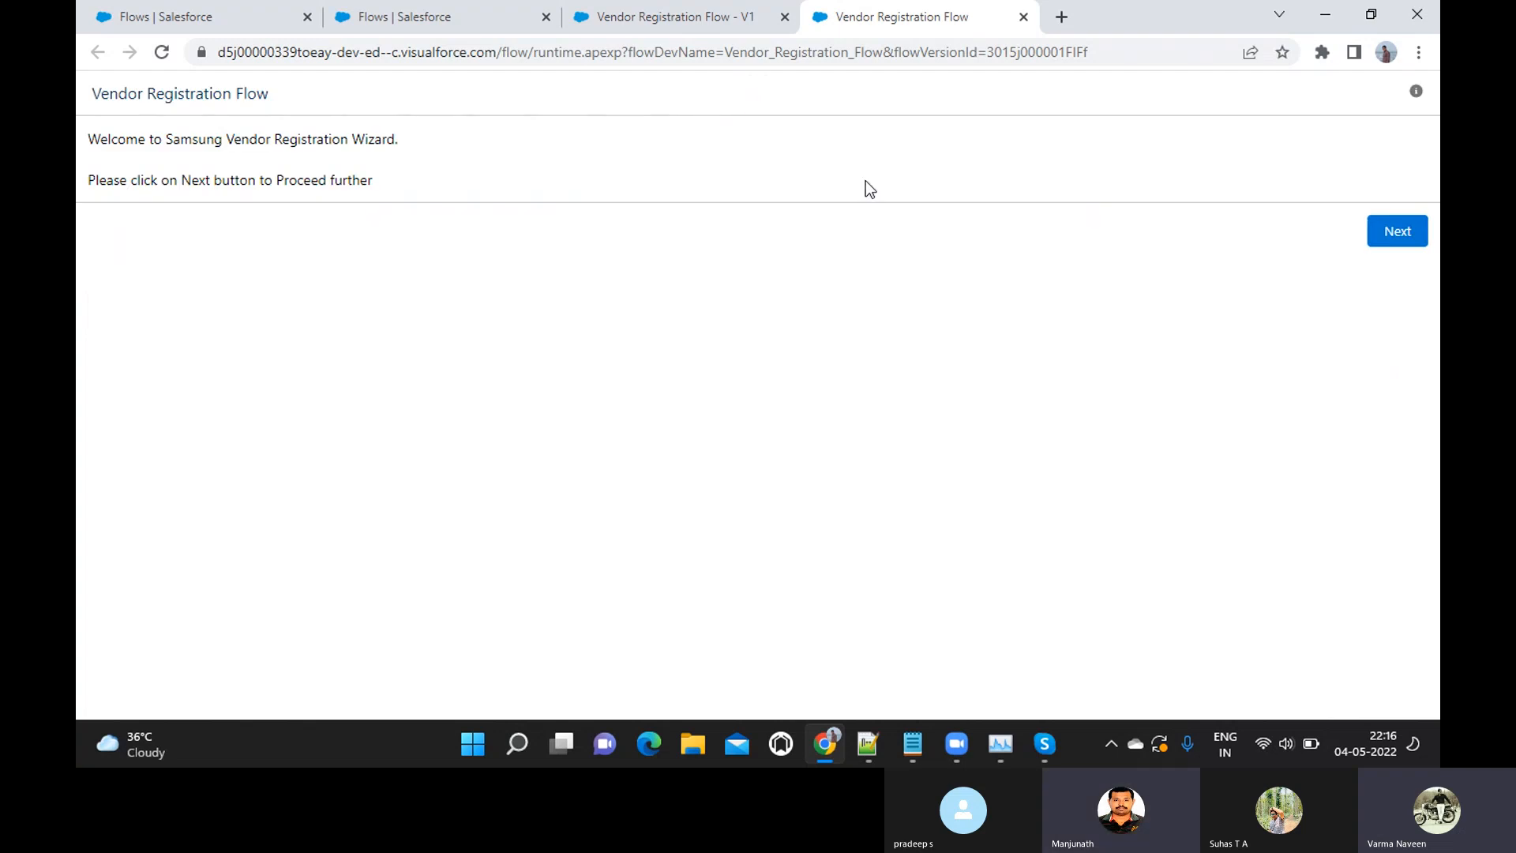
click(1023, 17)
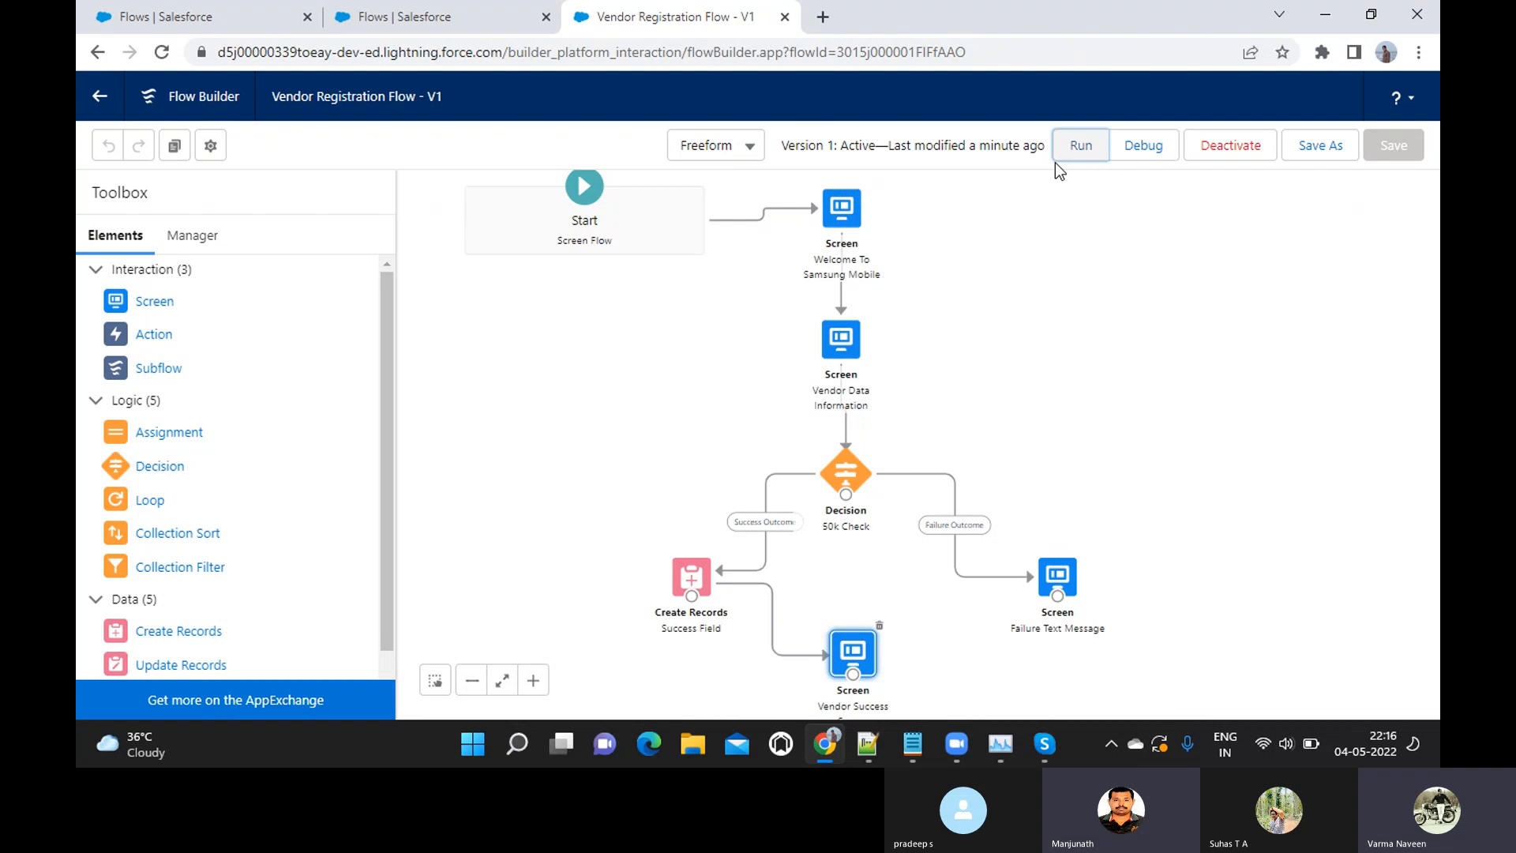
Run the Vendor Registration Flow again past the welcome screen and enter Rajive Telecom as the vendor name
click(1080, 146)
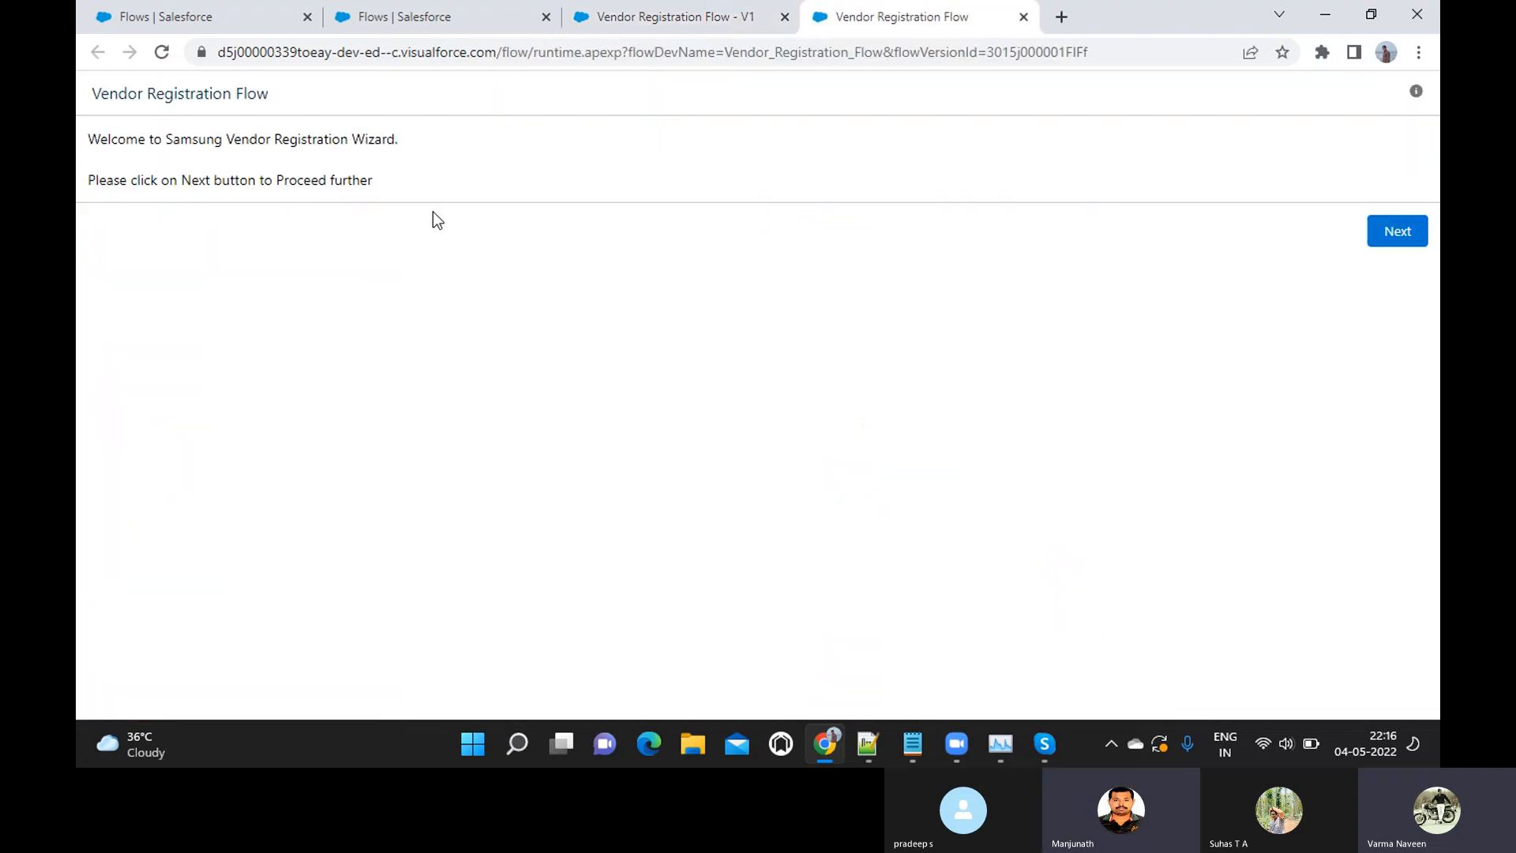
click(1385, 229)
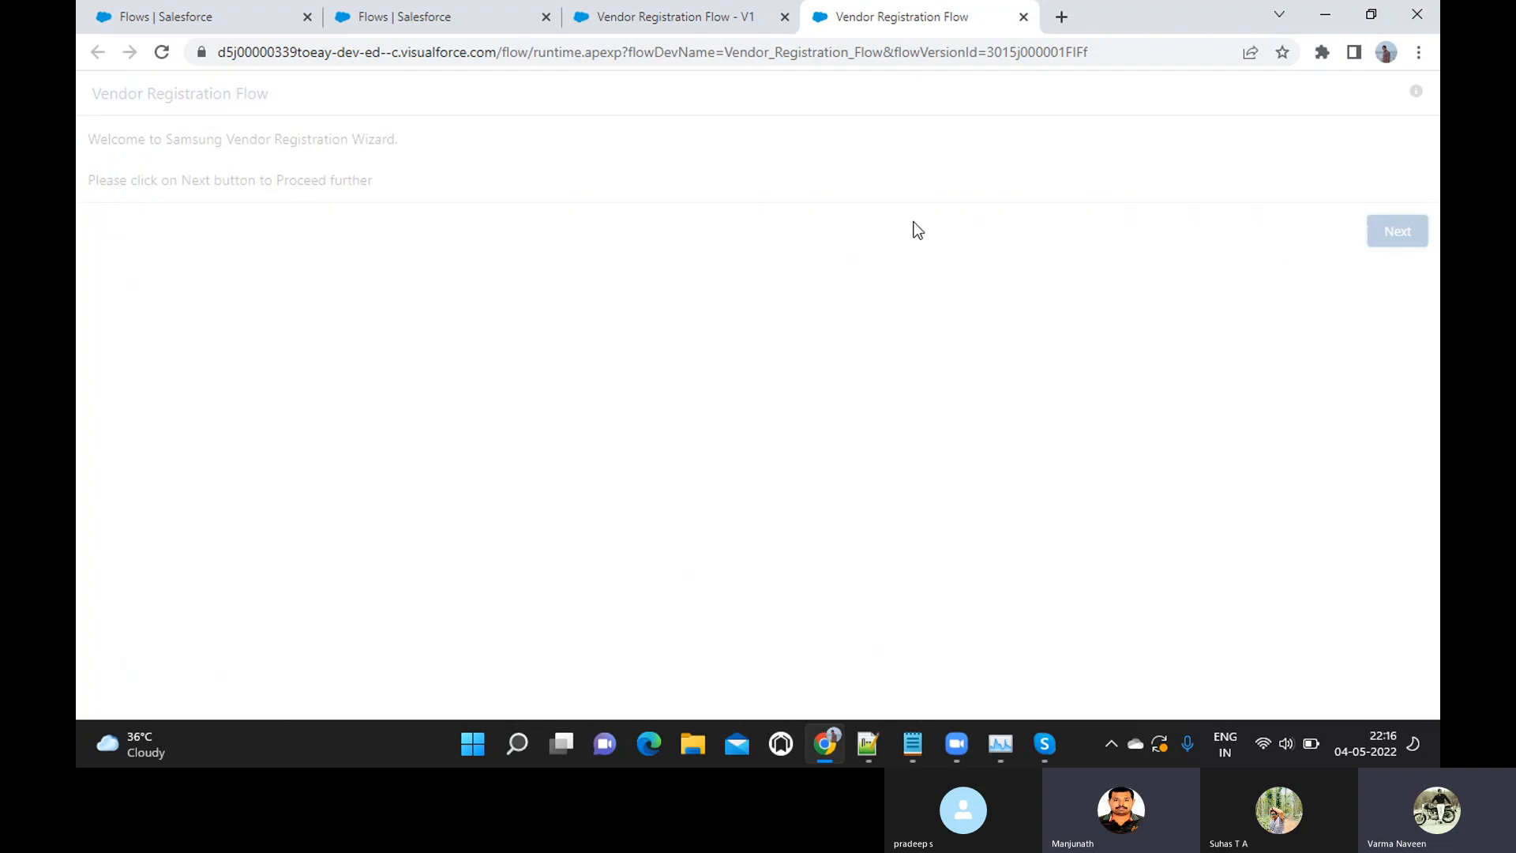
text(Raj)
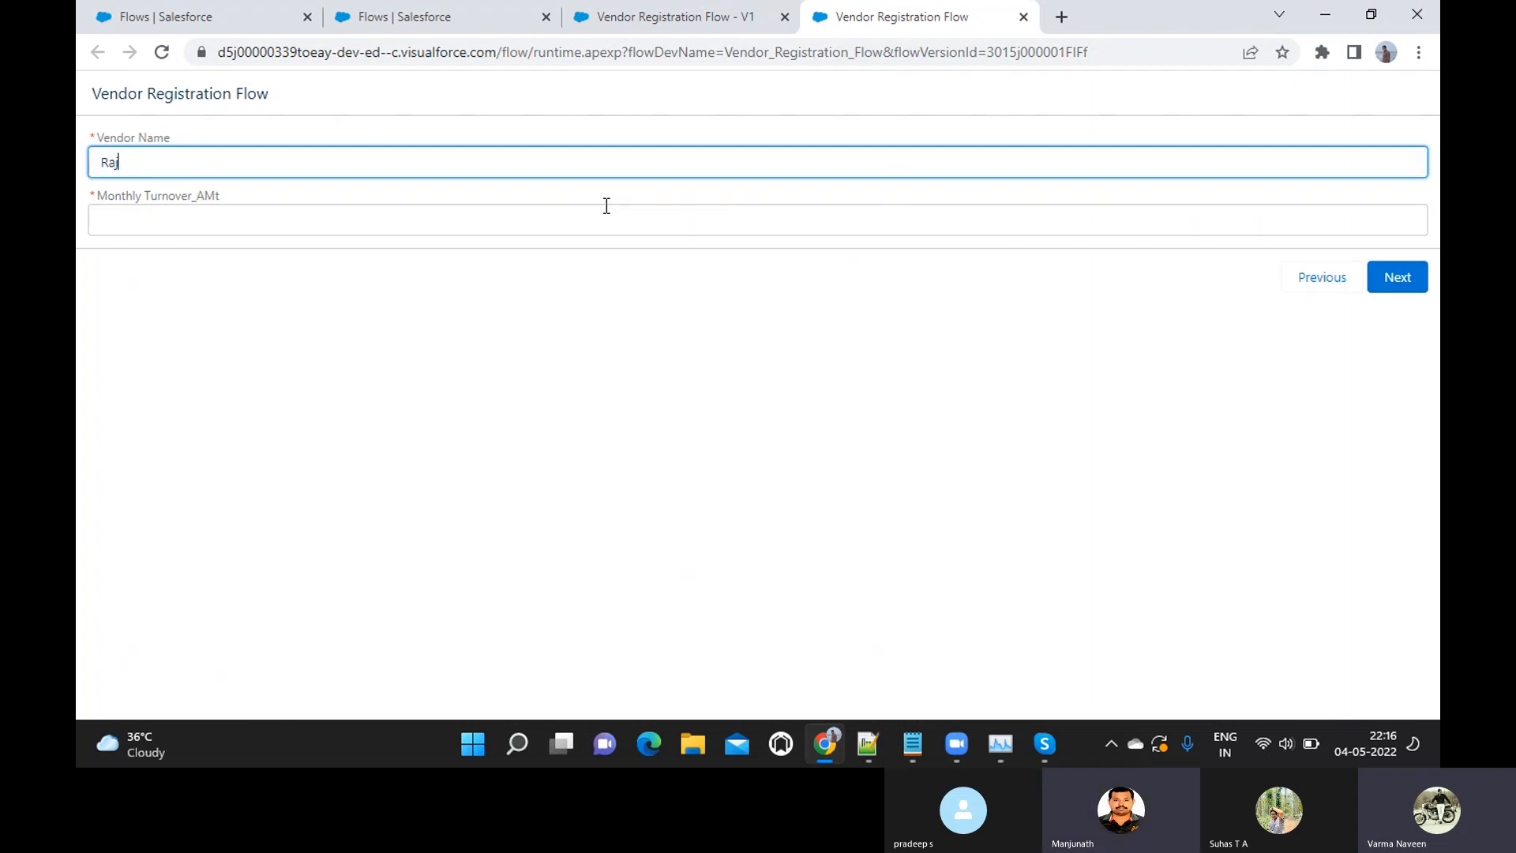
text(ive Telecom)
Submit a monthly turnover of 45000 for this vendor, finish the flow run and close its browser tab
click(607, 207)
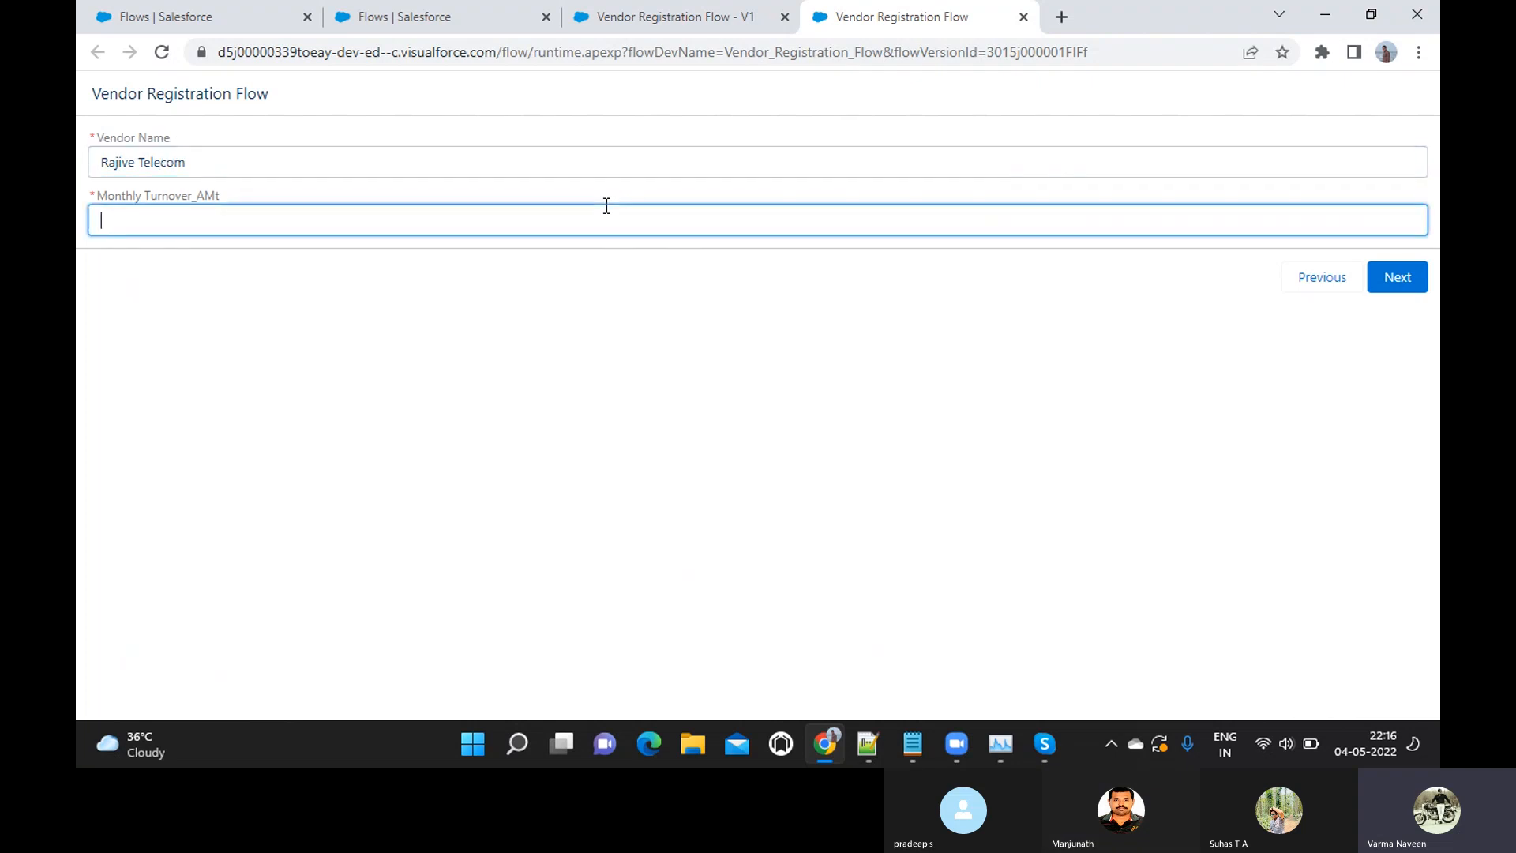
text(5)
key(BackSpace)
text(45000)
click(1399, 281)
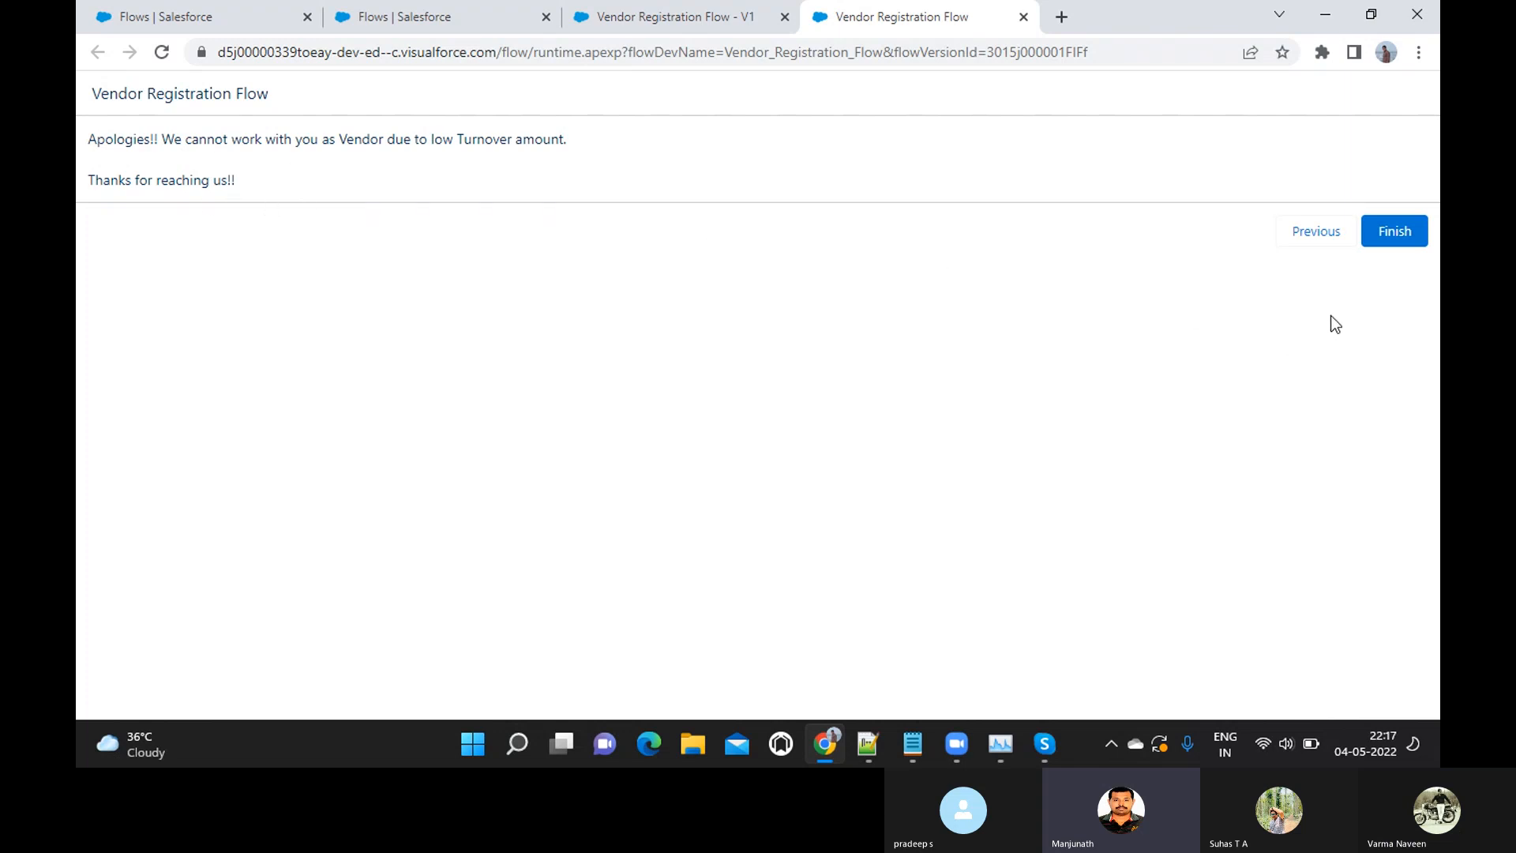
click(1417, 239)
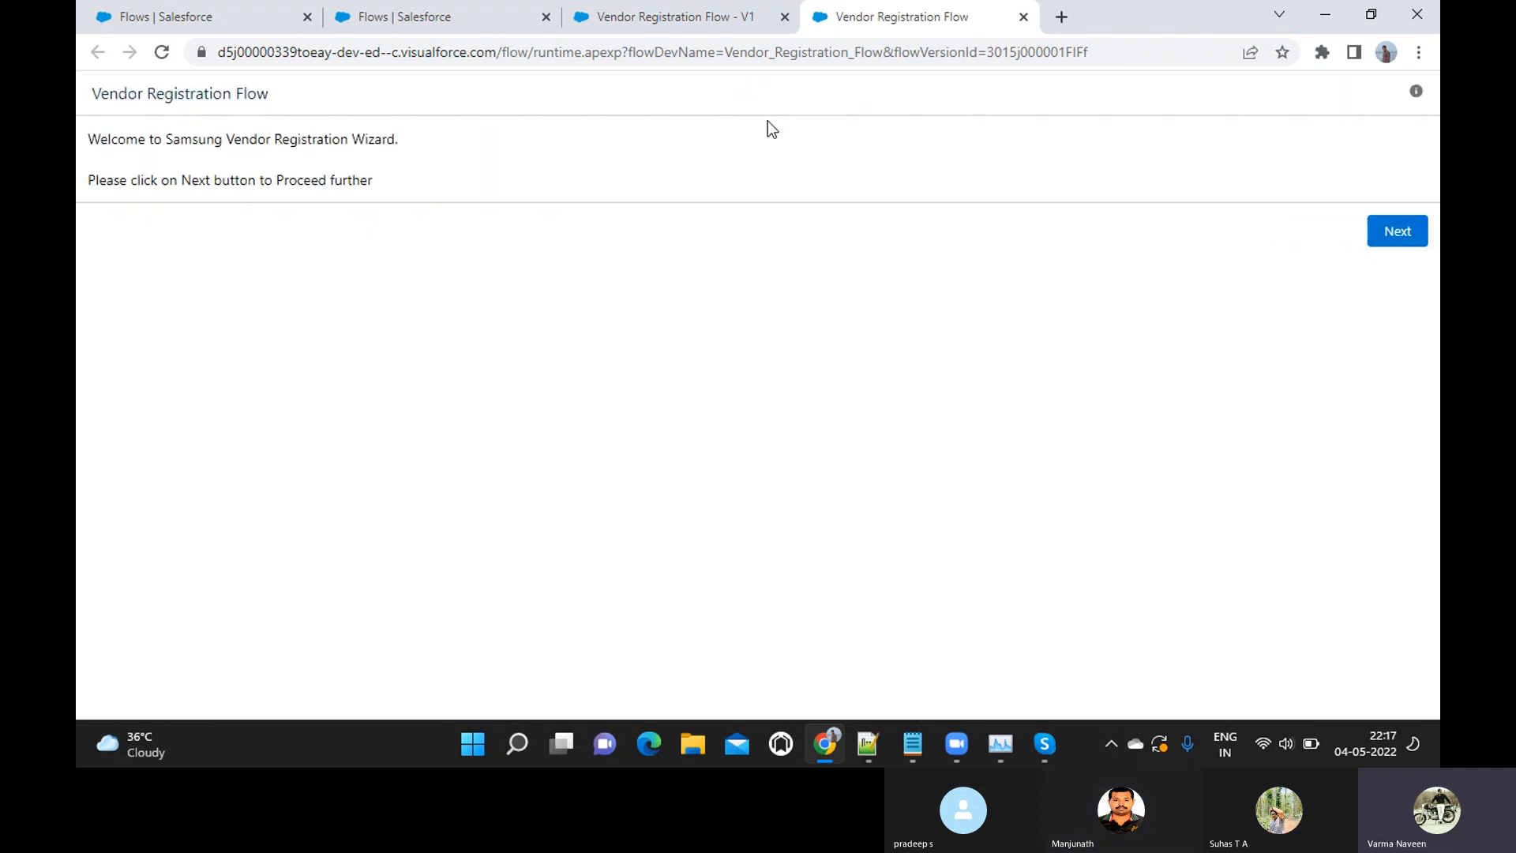
click(1022, 20)
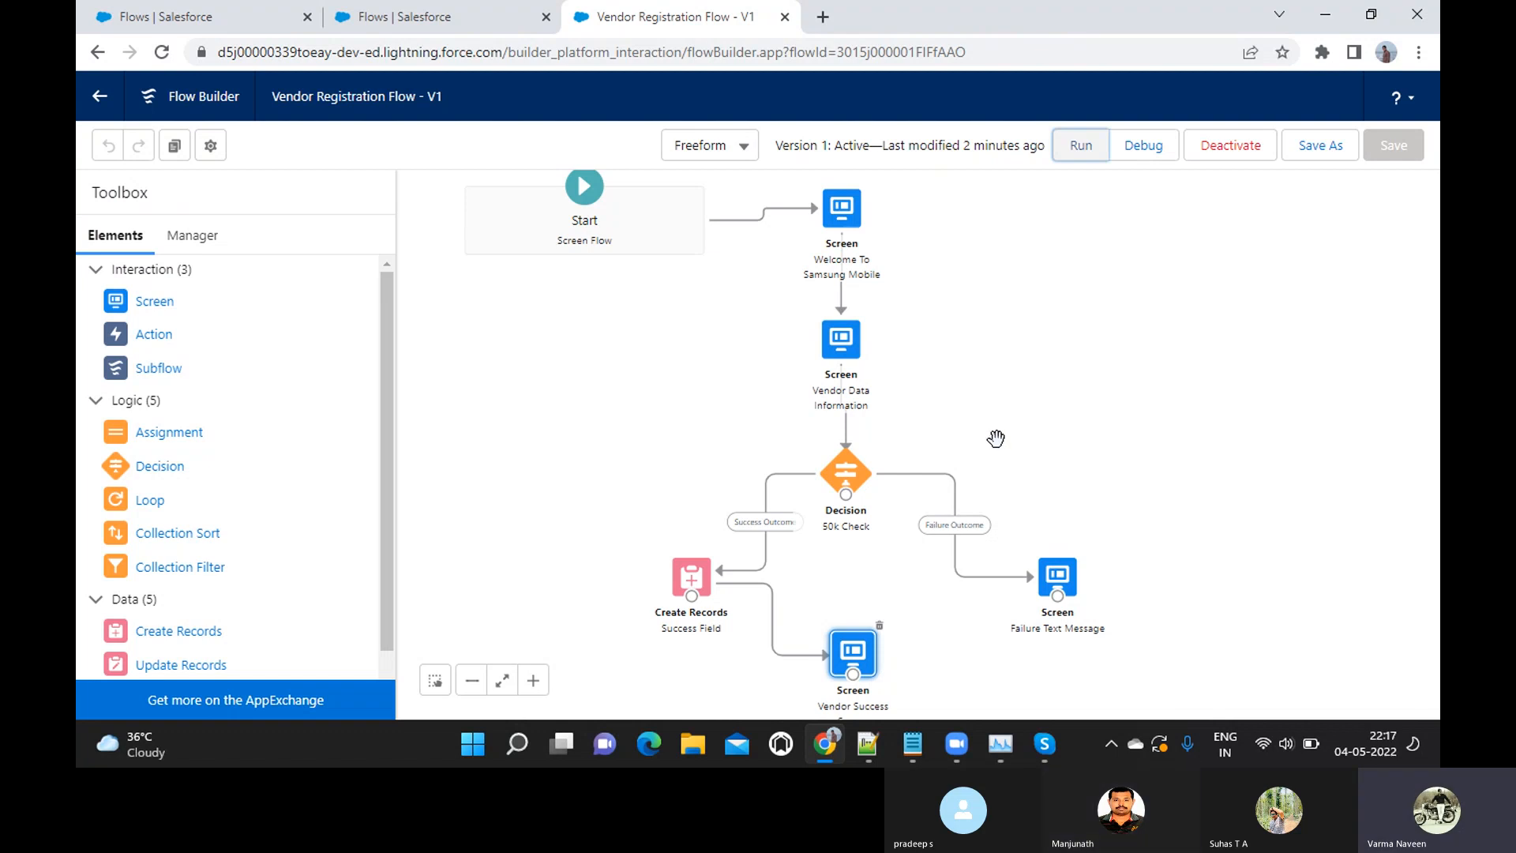
Open the Parken Pen Lightning app from Setup and view the Pradeep Communication record in Vendor Registrations
click(404, 24)
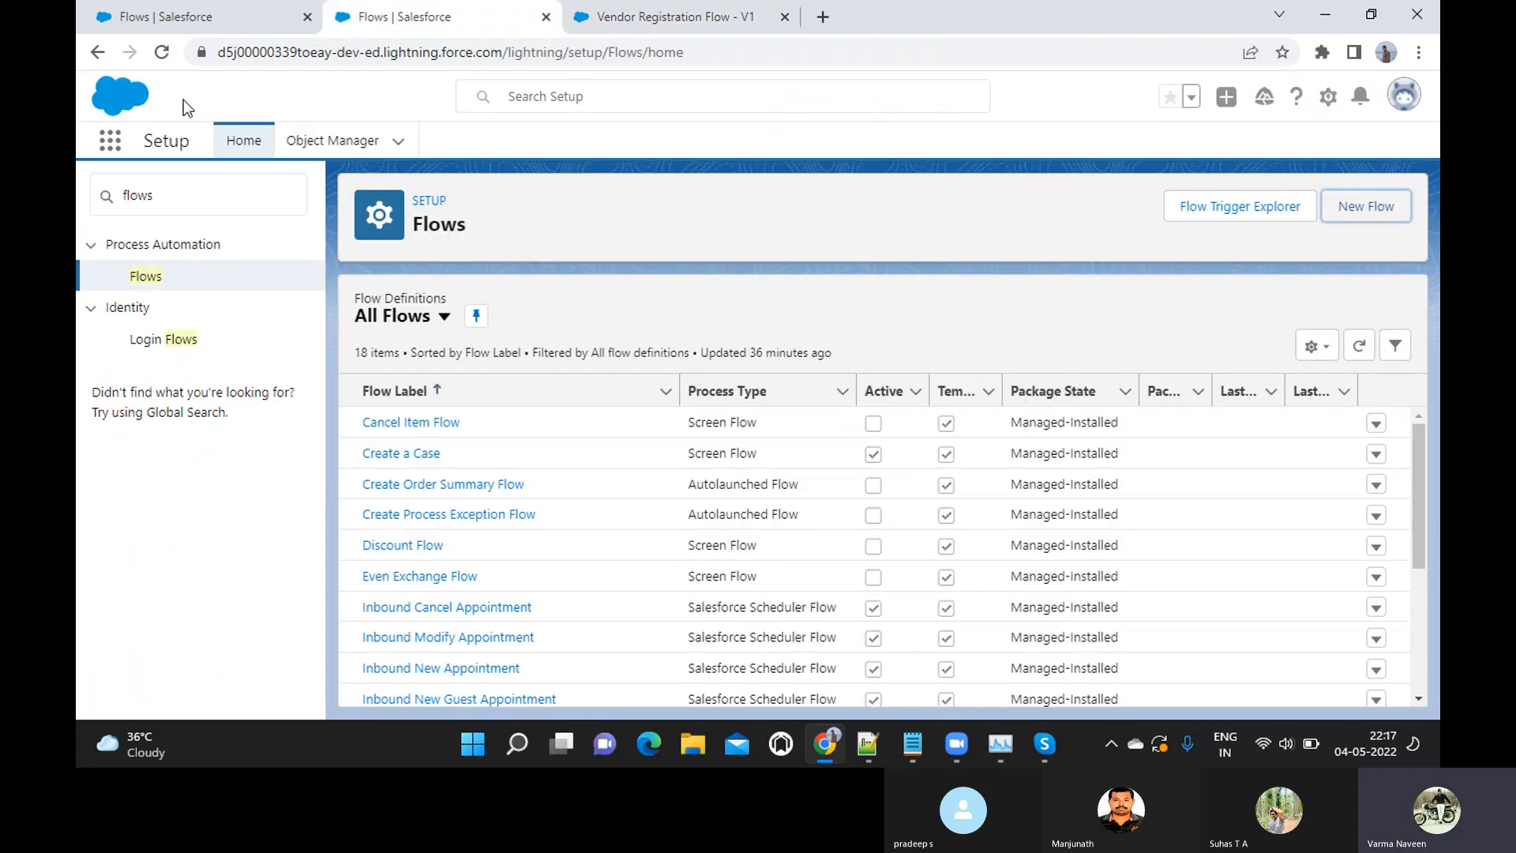
click(109, 147)
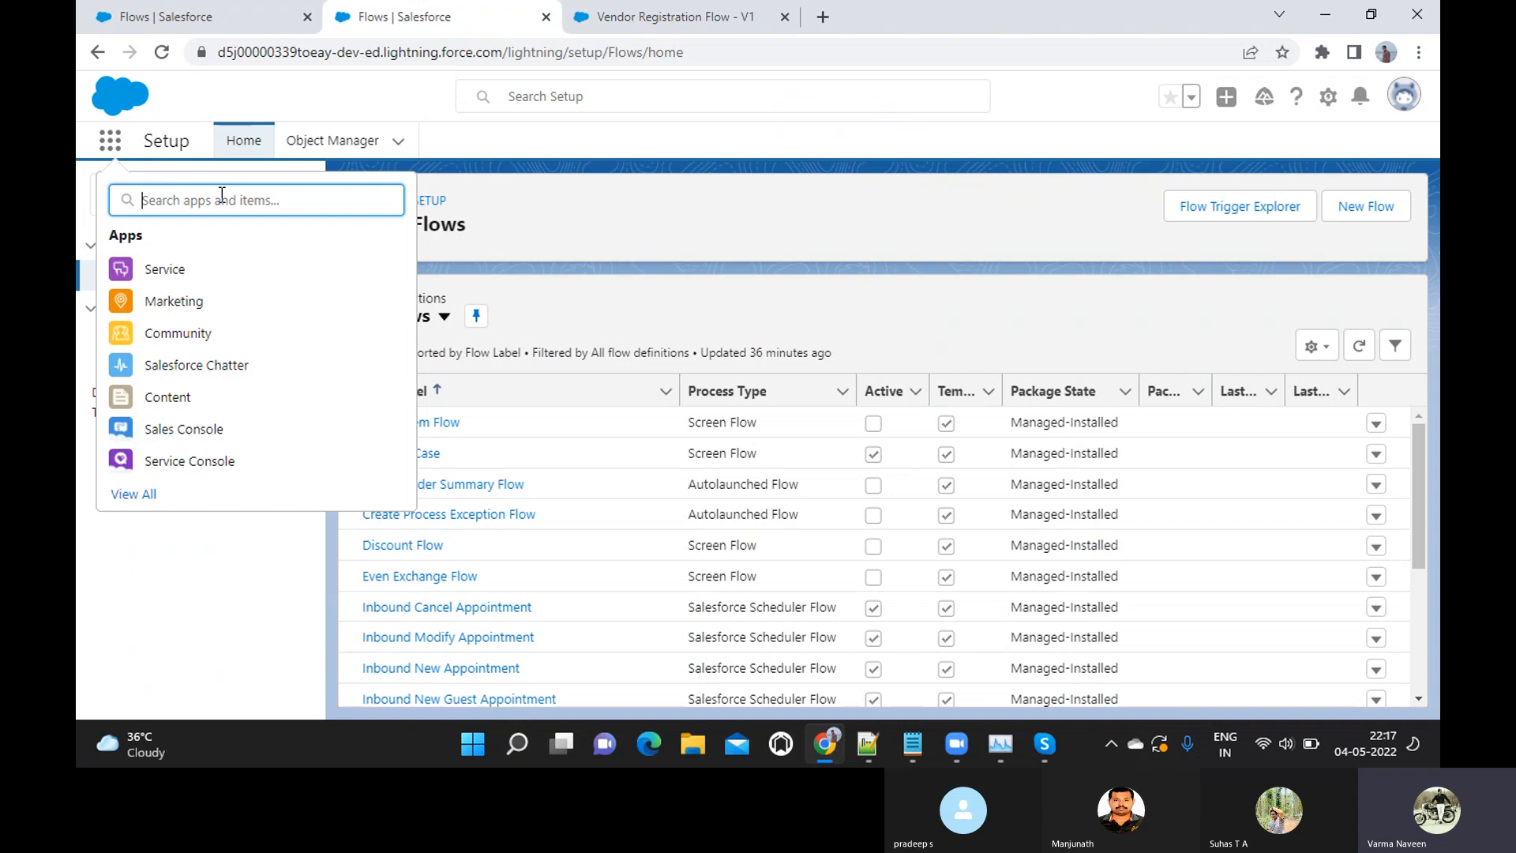
text(park)
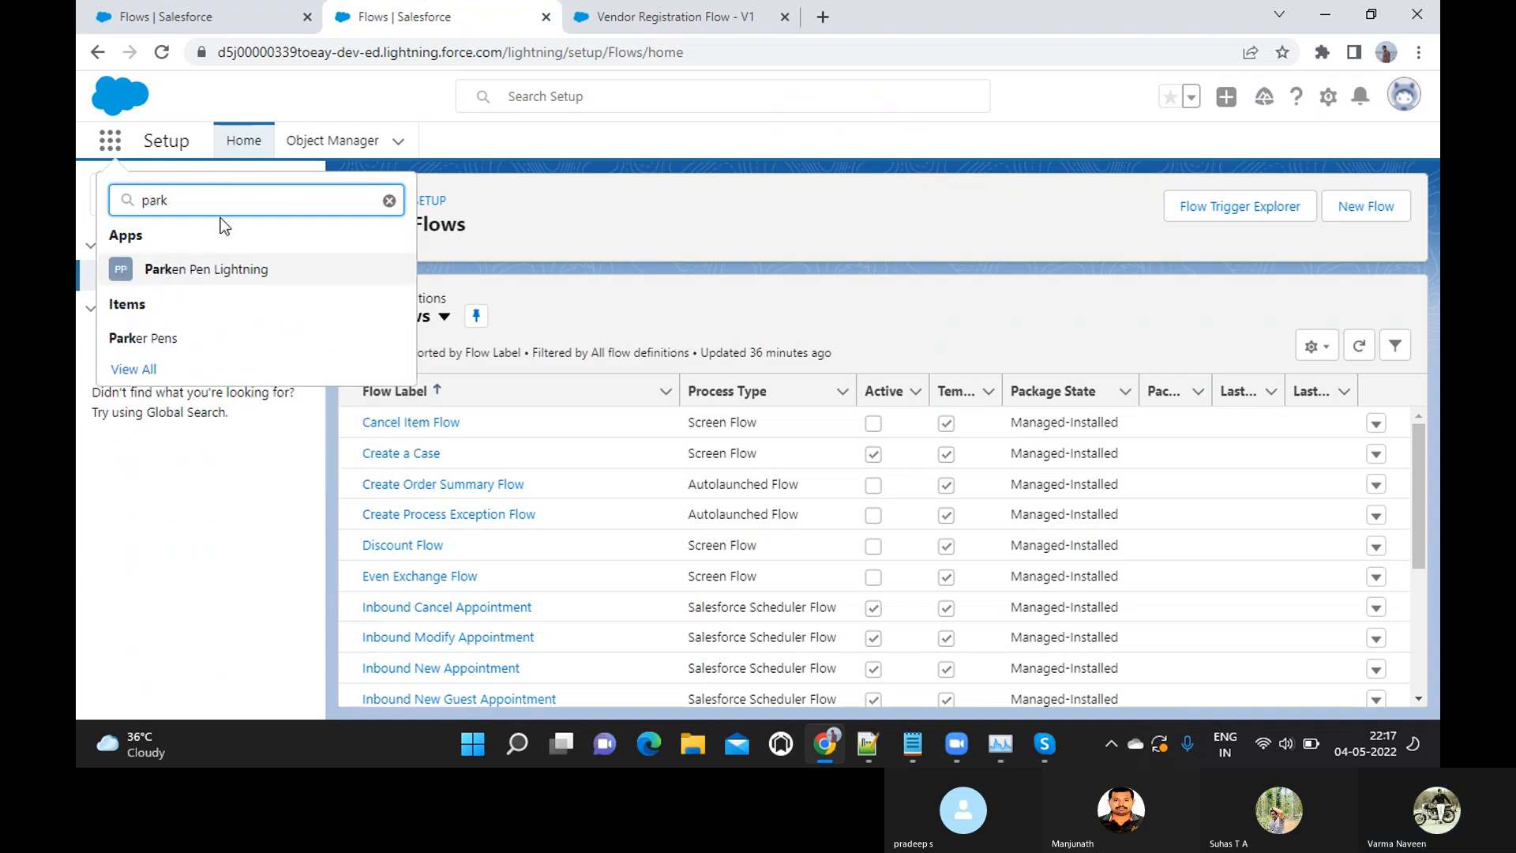
click(187, 269)
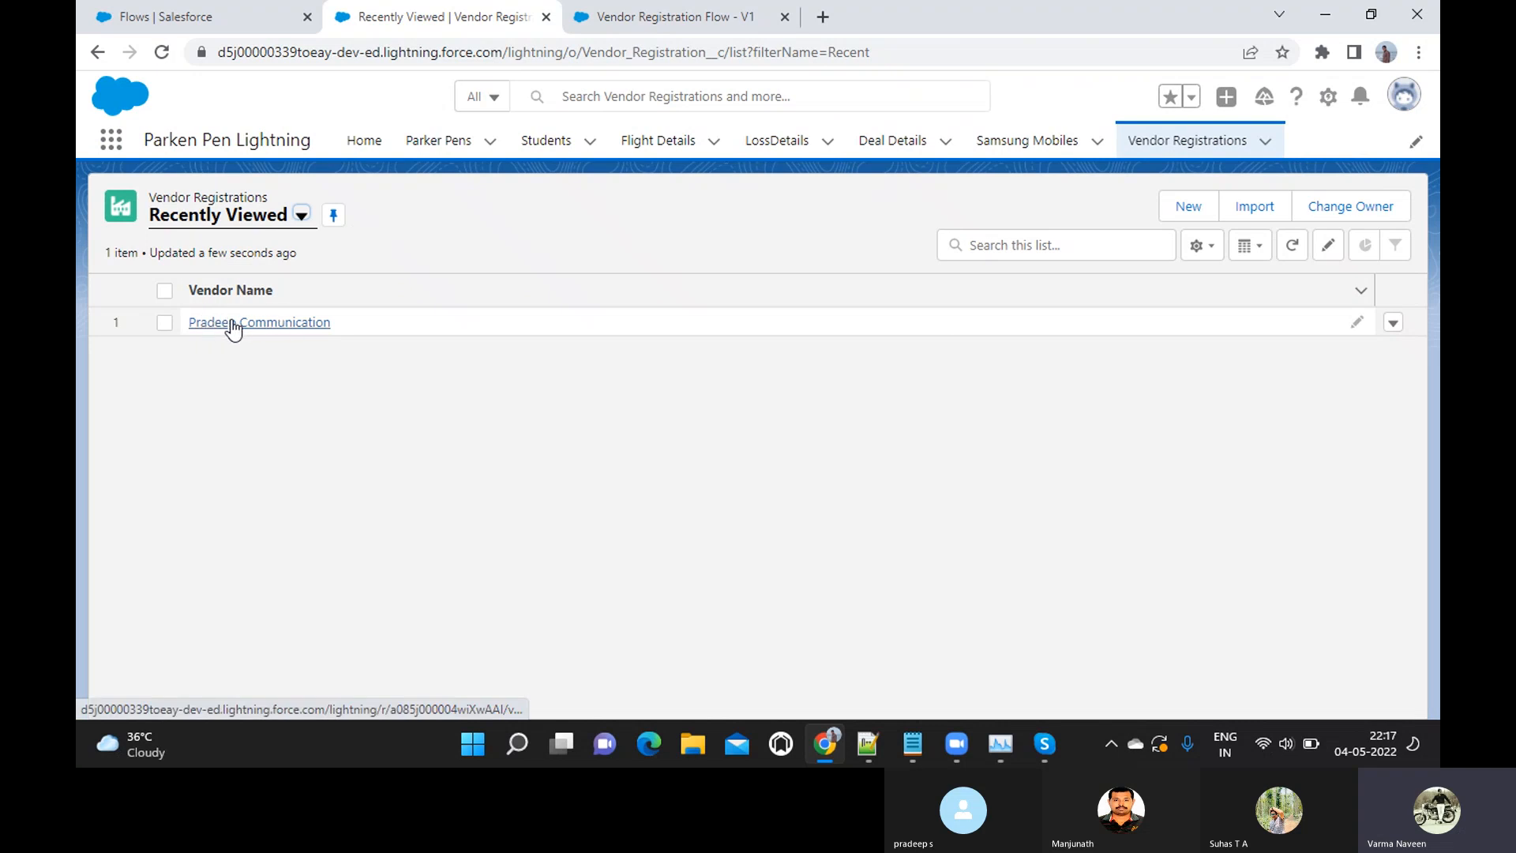
click(239, 326)
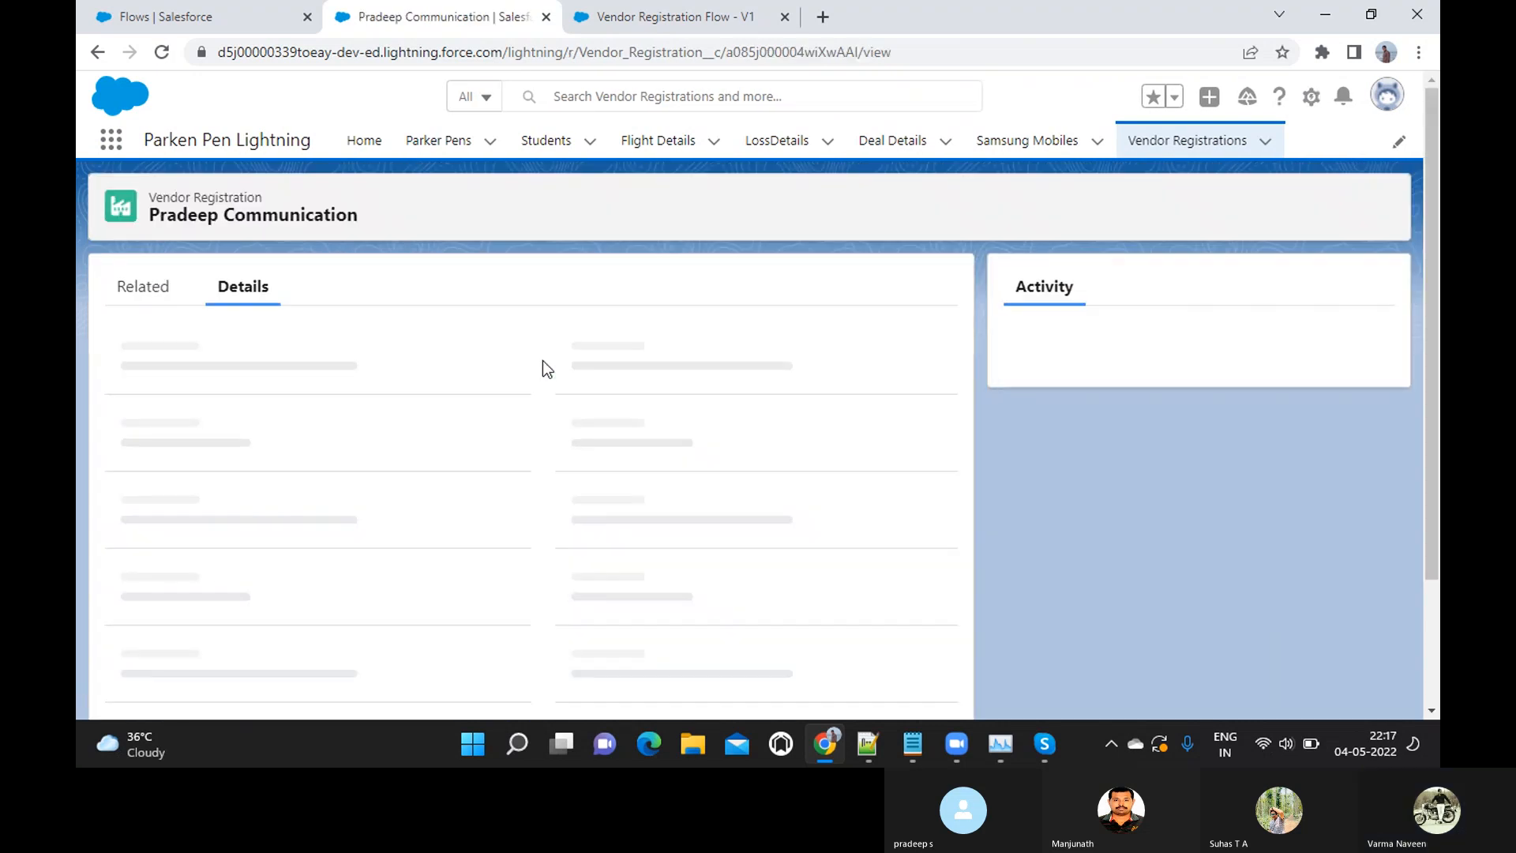